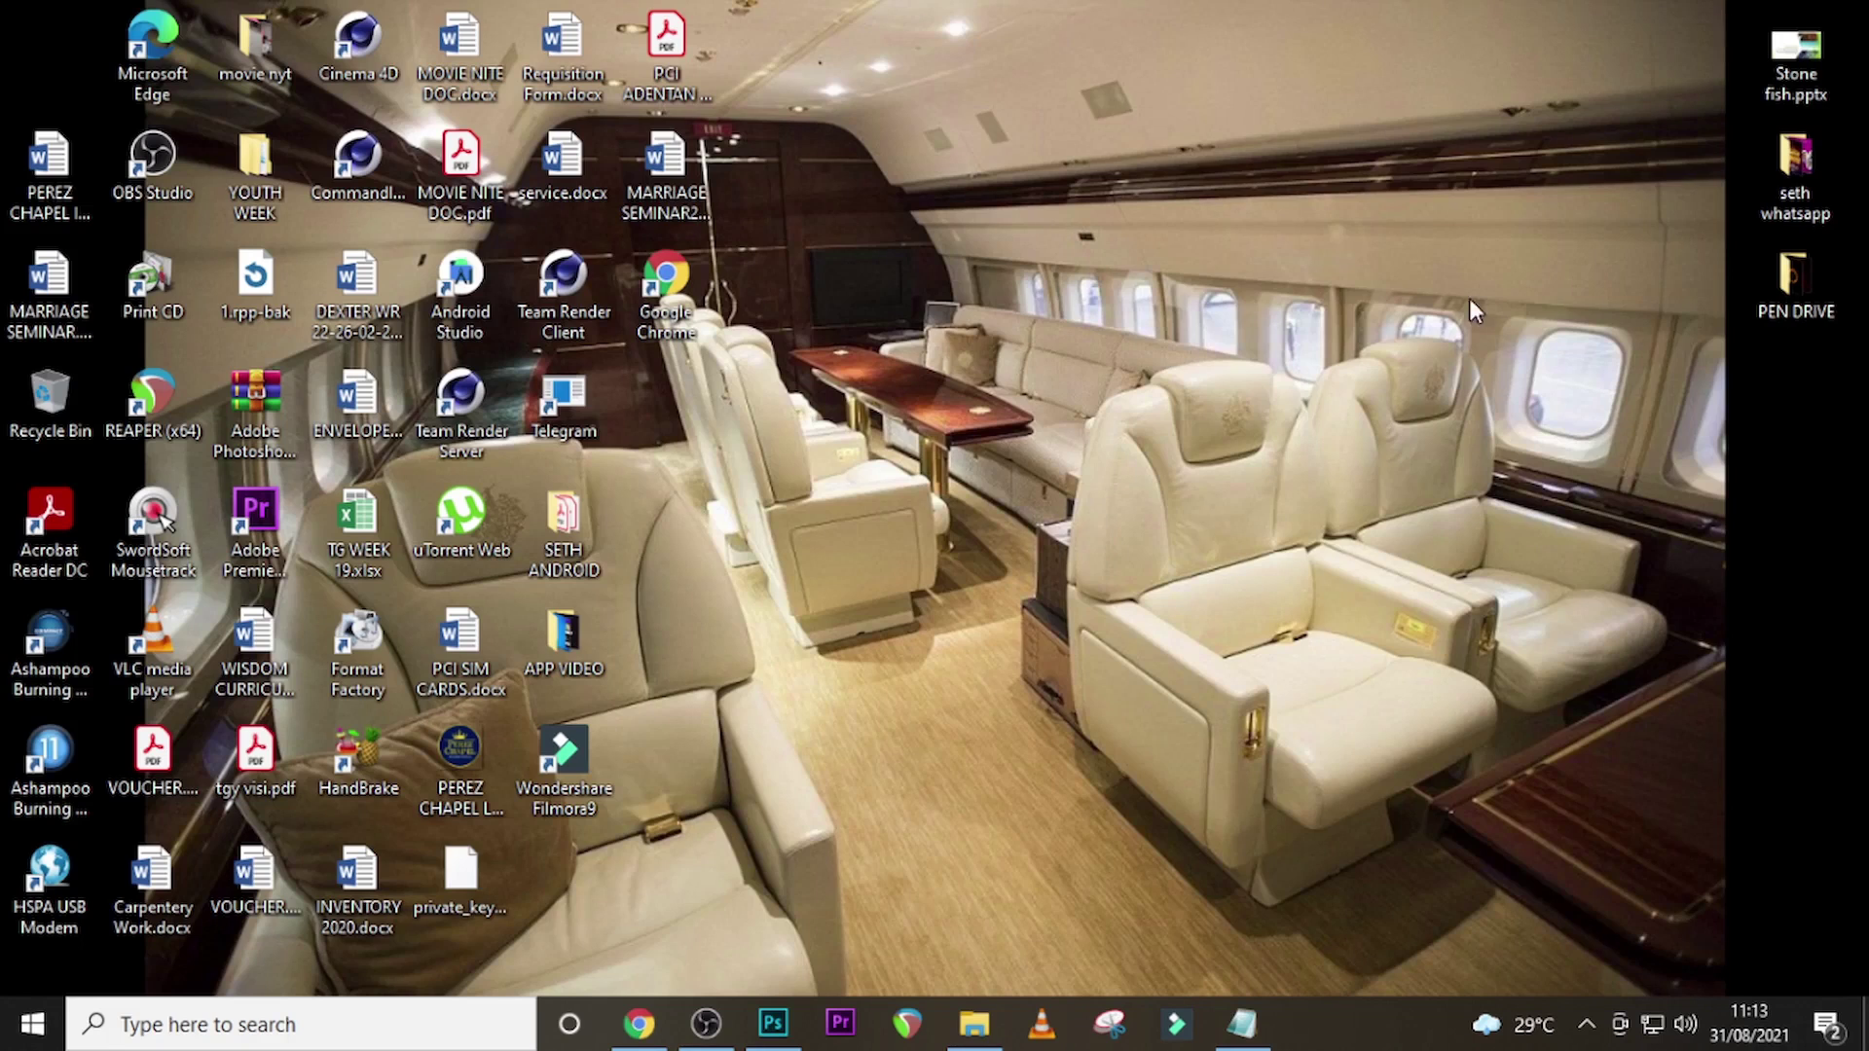
- Switch to Photoshop and start a new document 2000 pixels wide and 1000 pixels high
click(773, 1022)
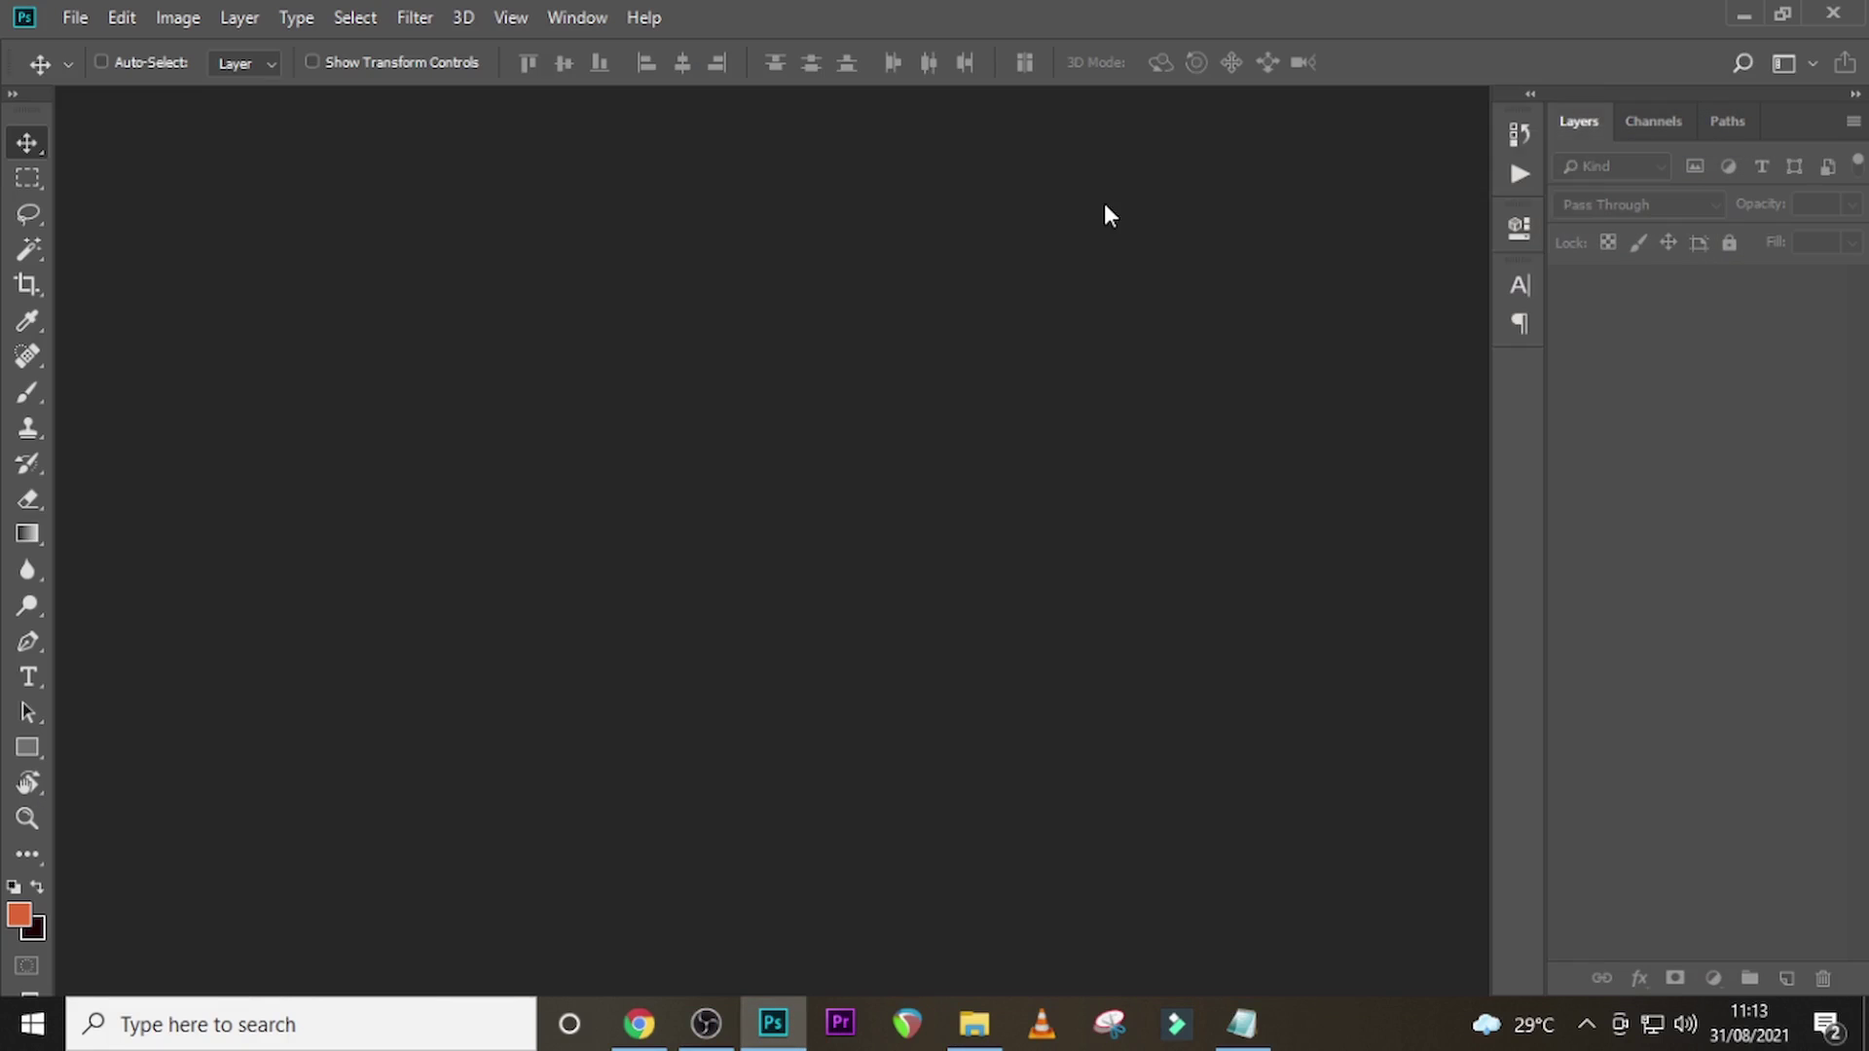
key(ctrl+n)
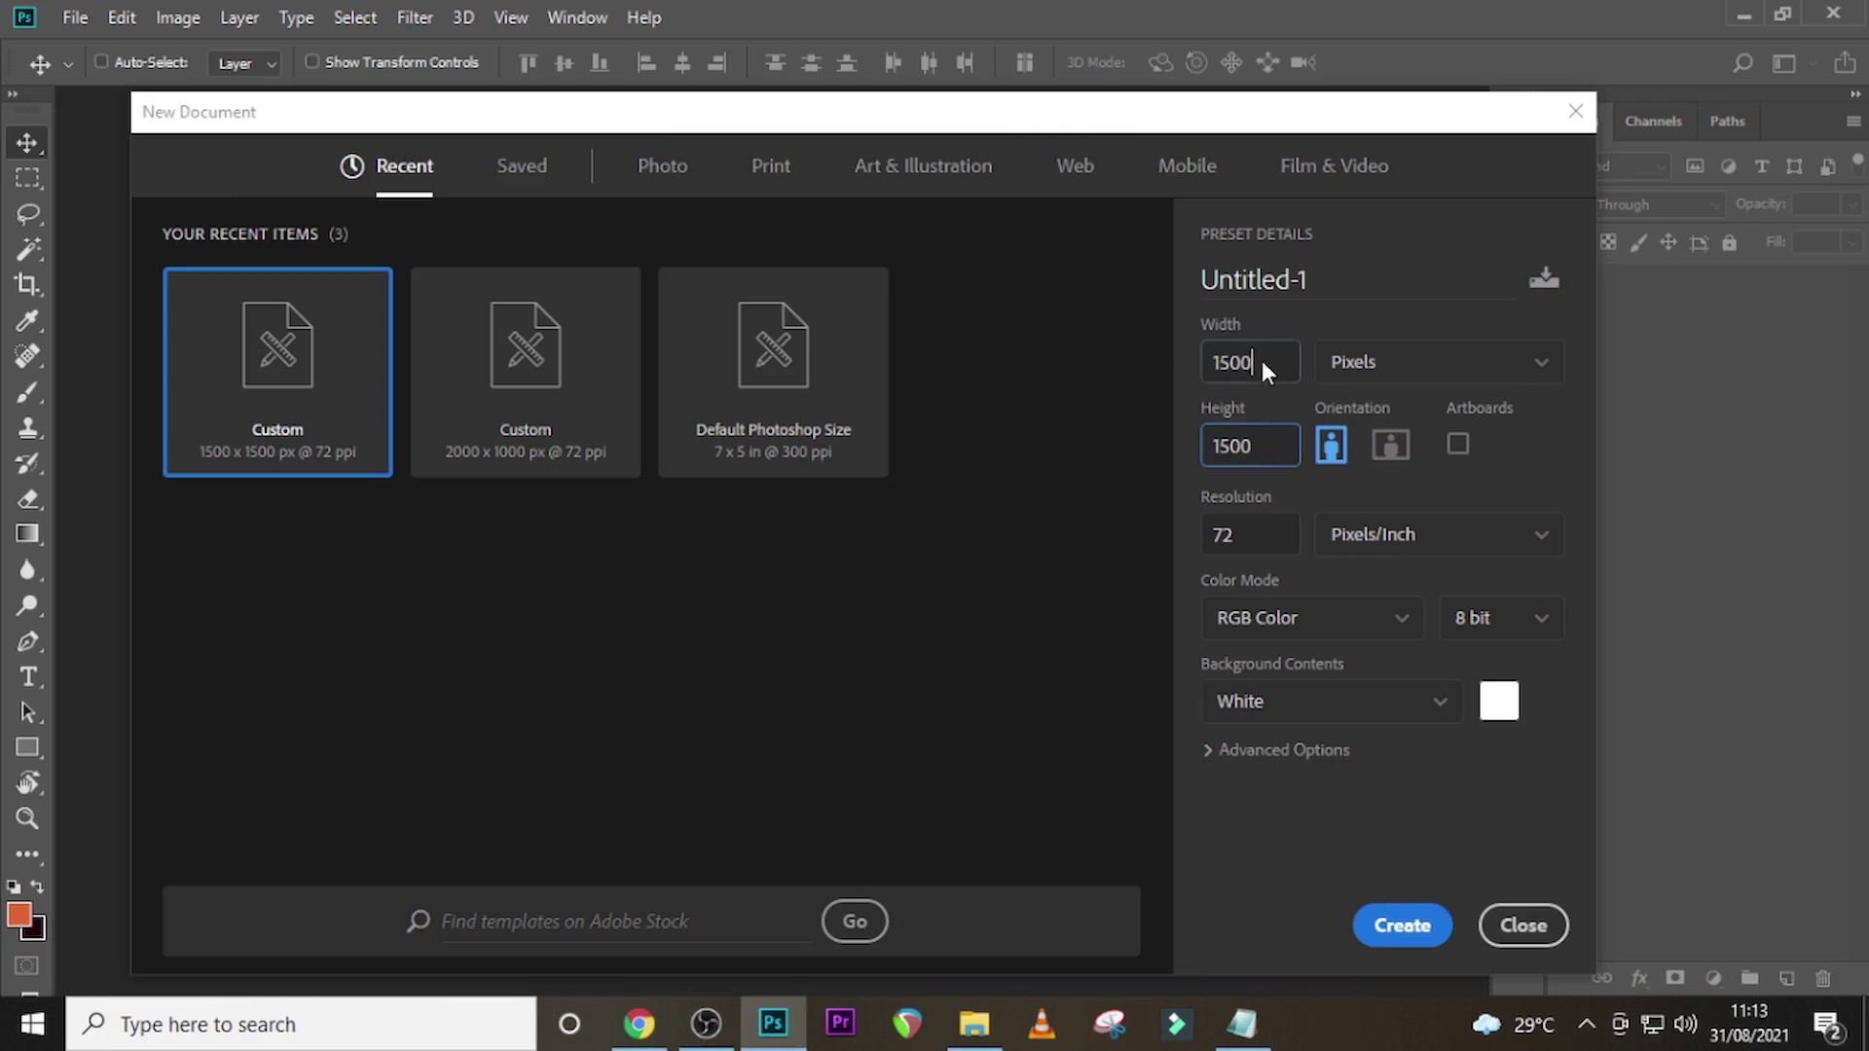
drag(1263, 363, 1144, 350)
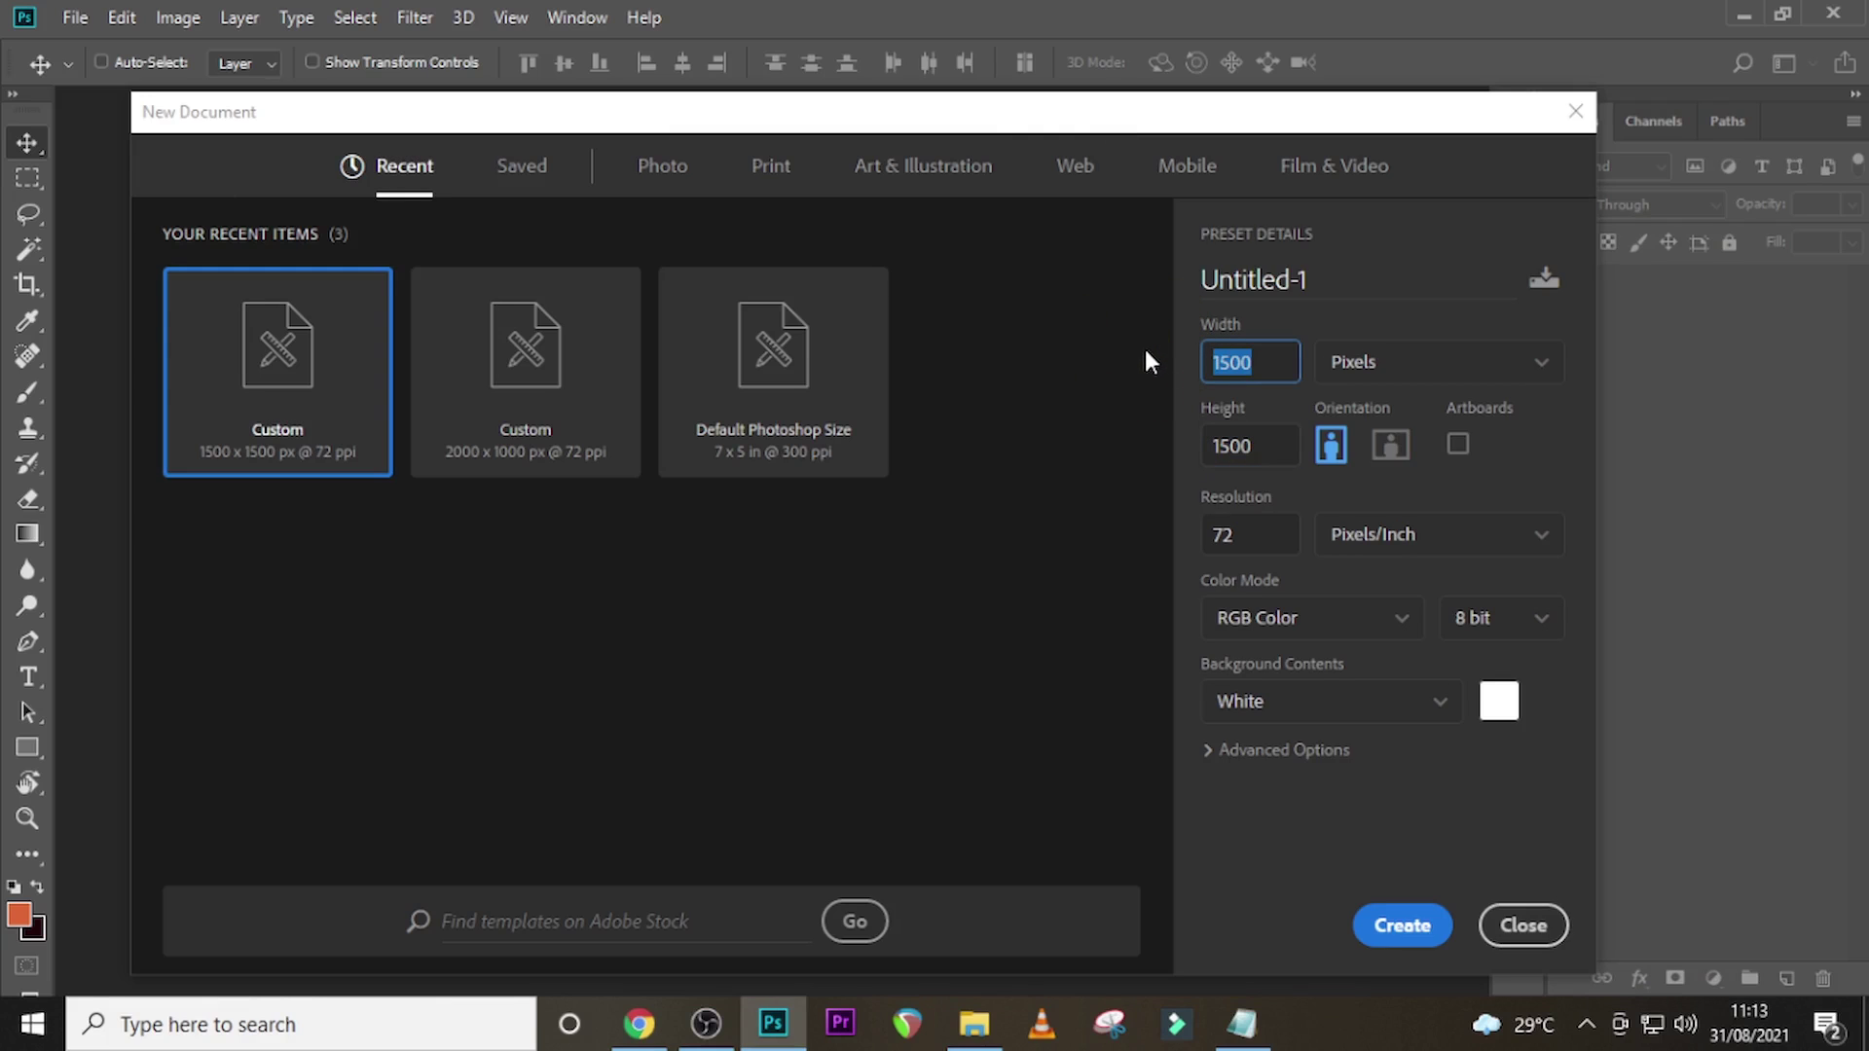
text(2000)
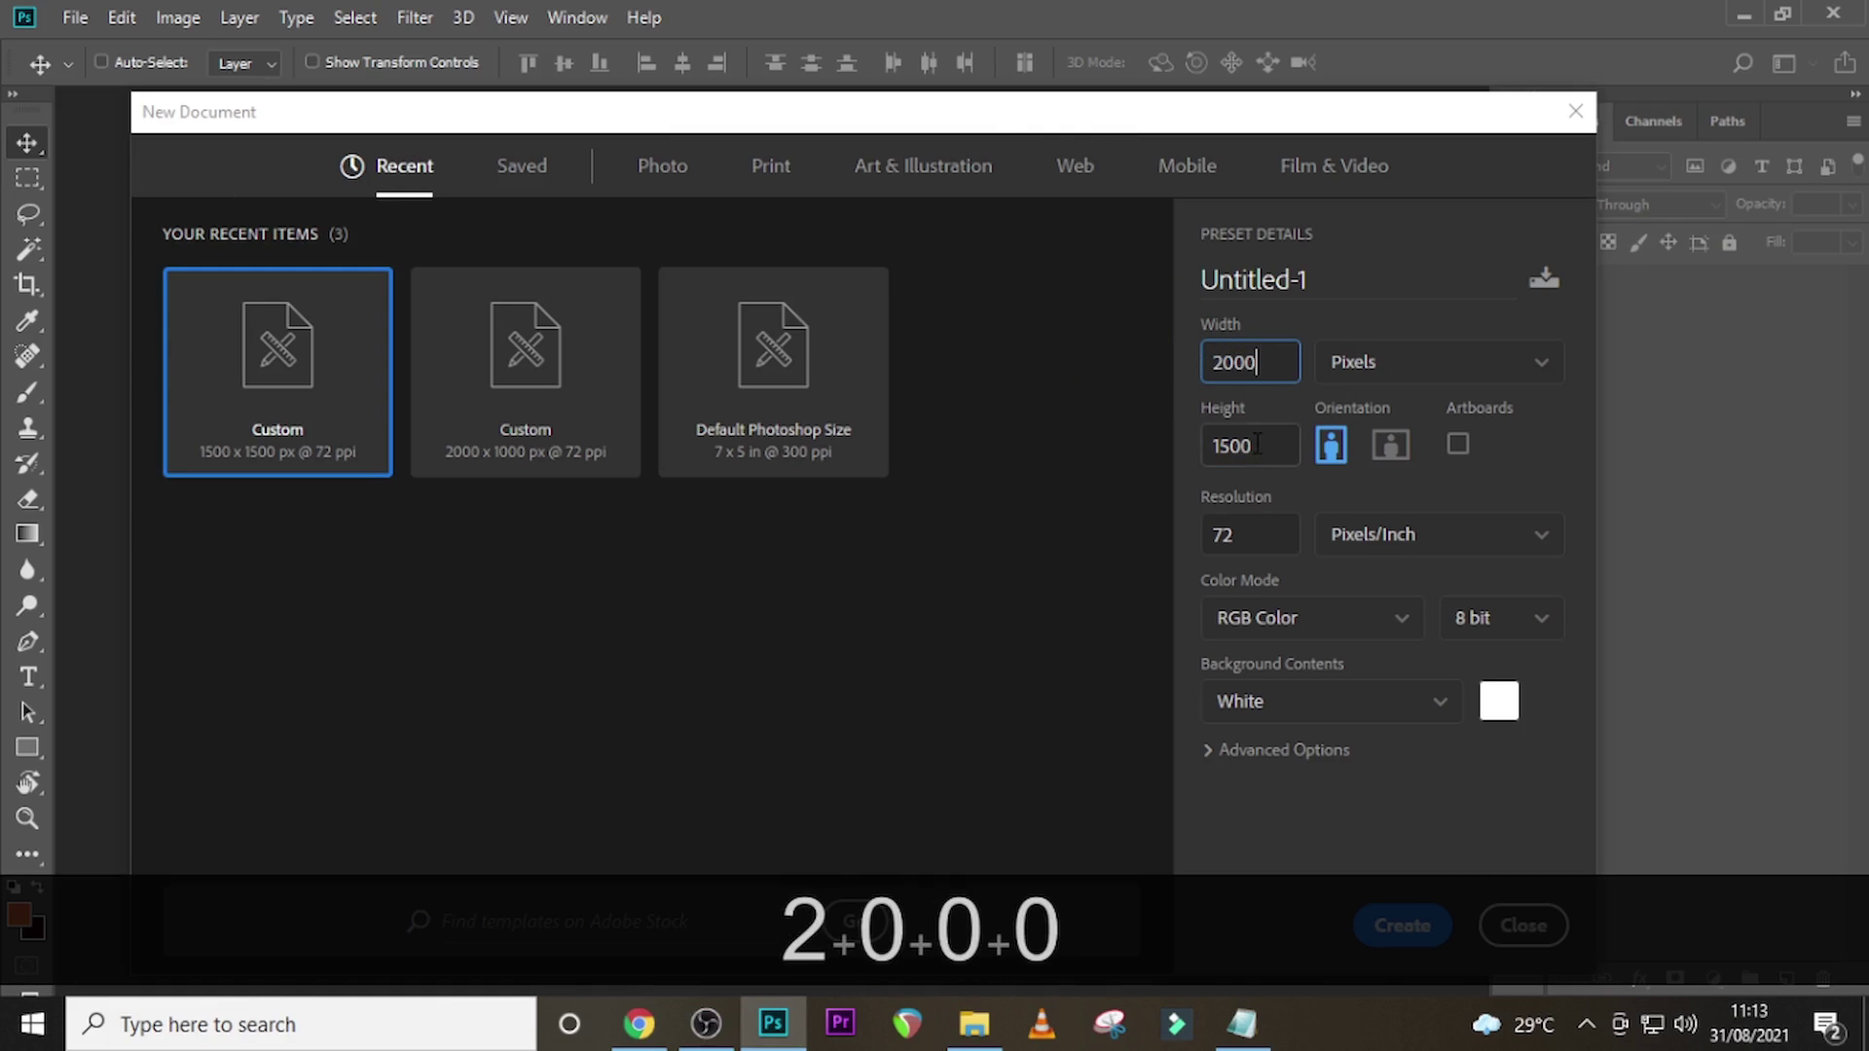
drag(1256, 444, 1187, 447)
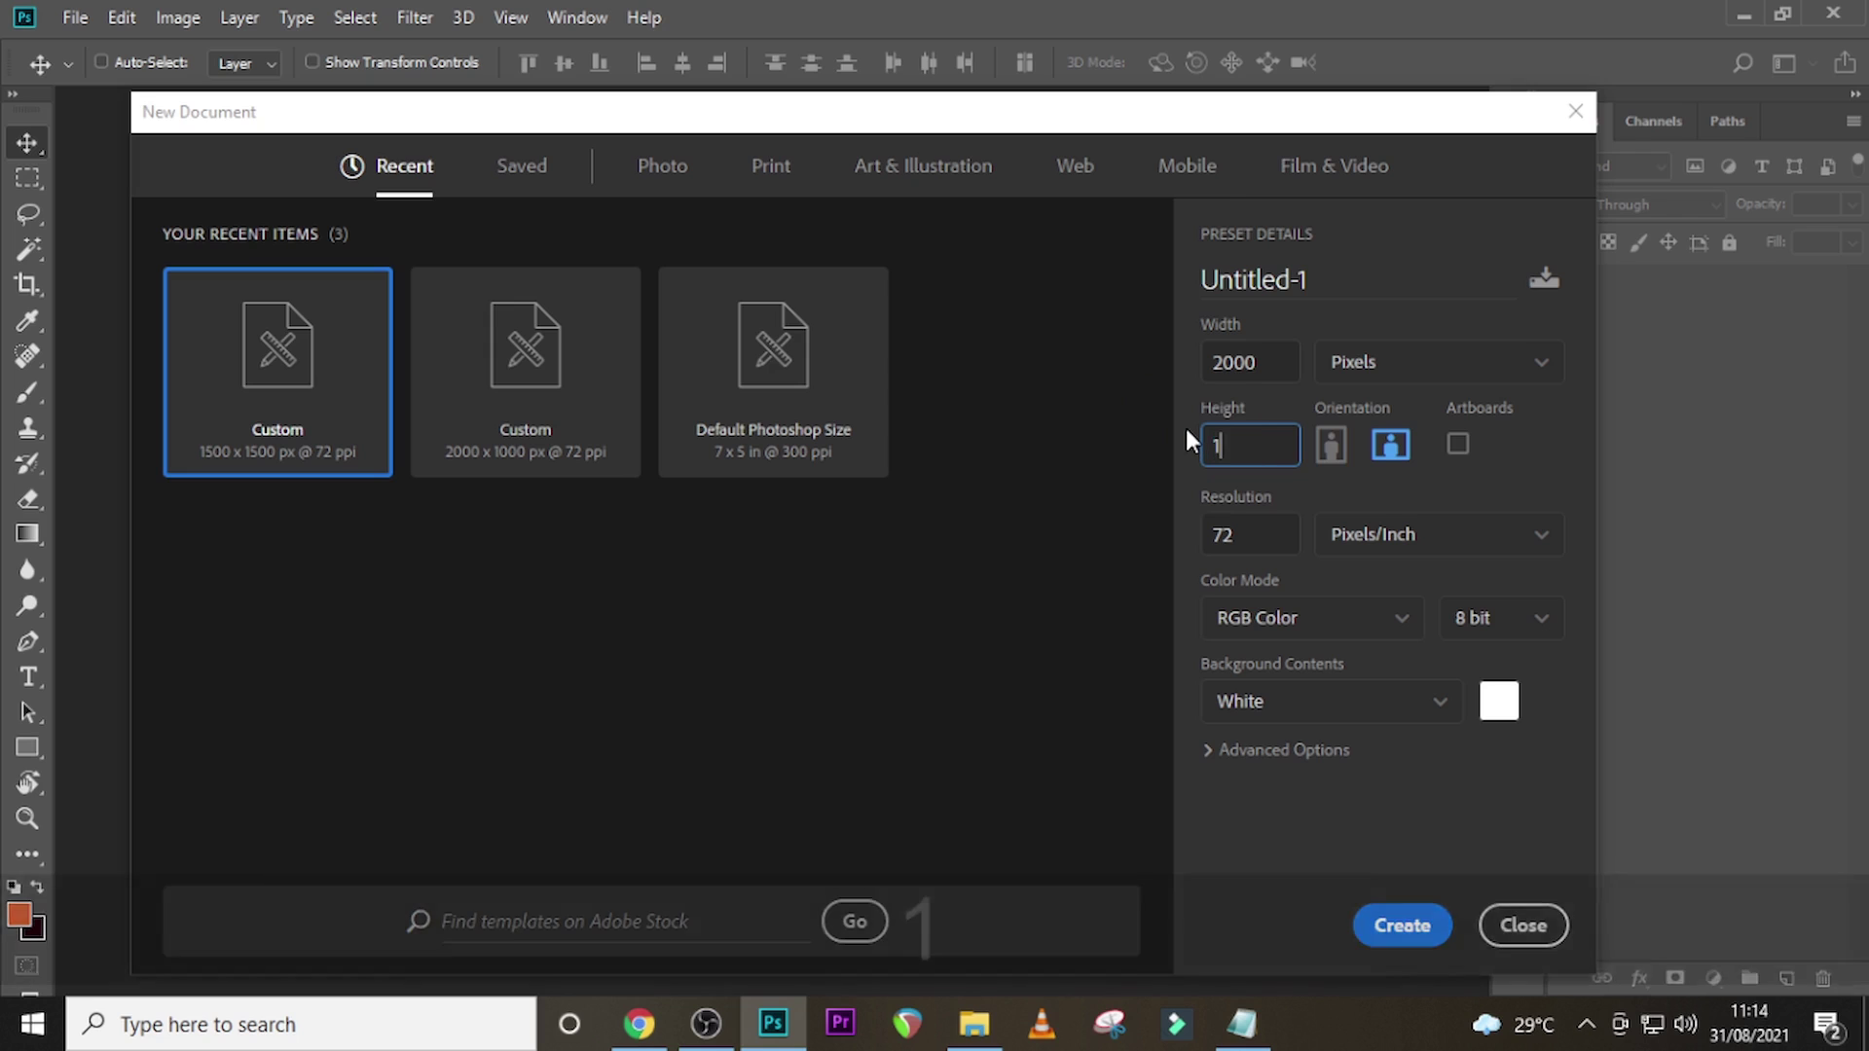
text(1000)
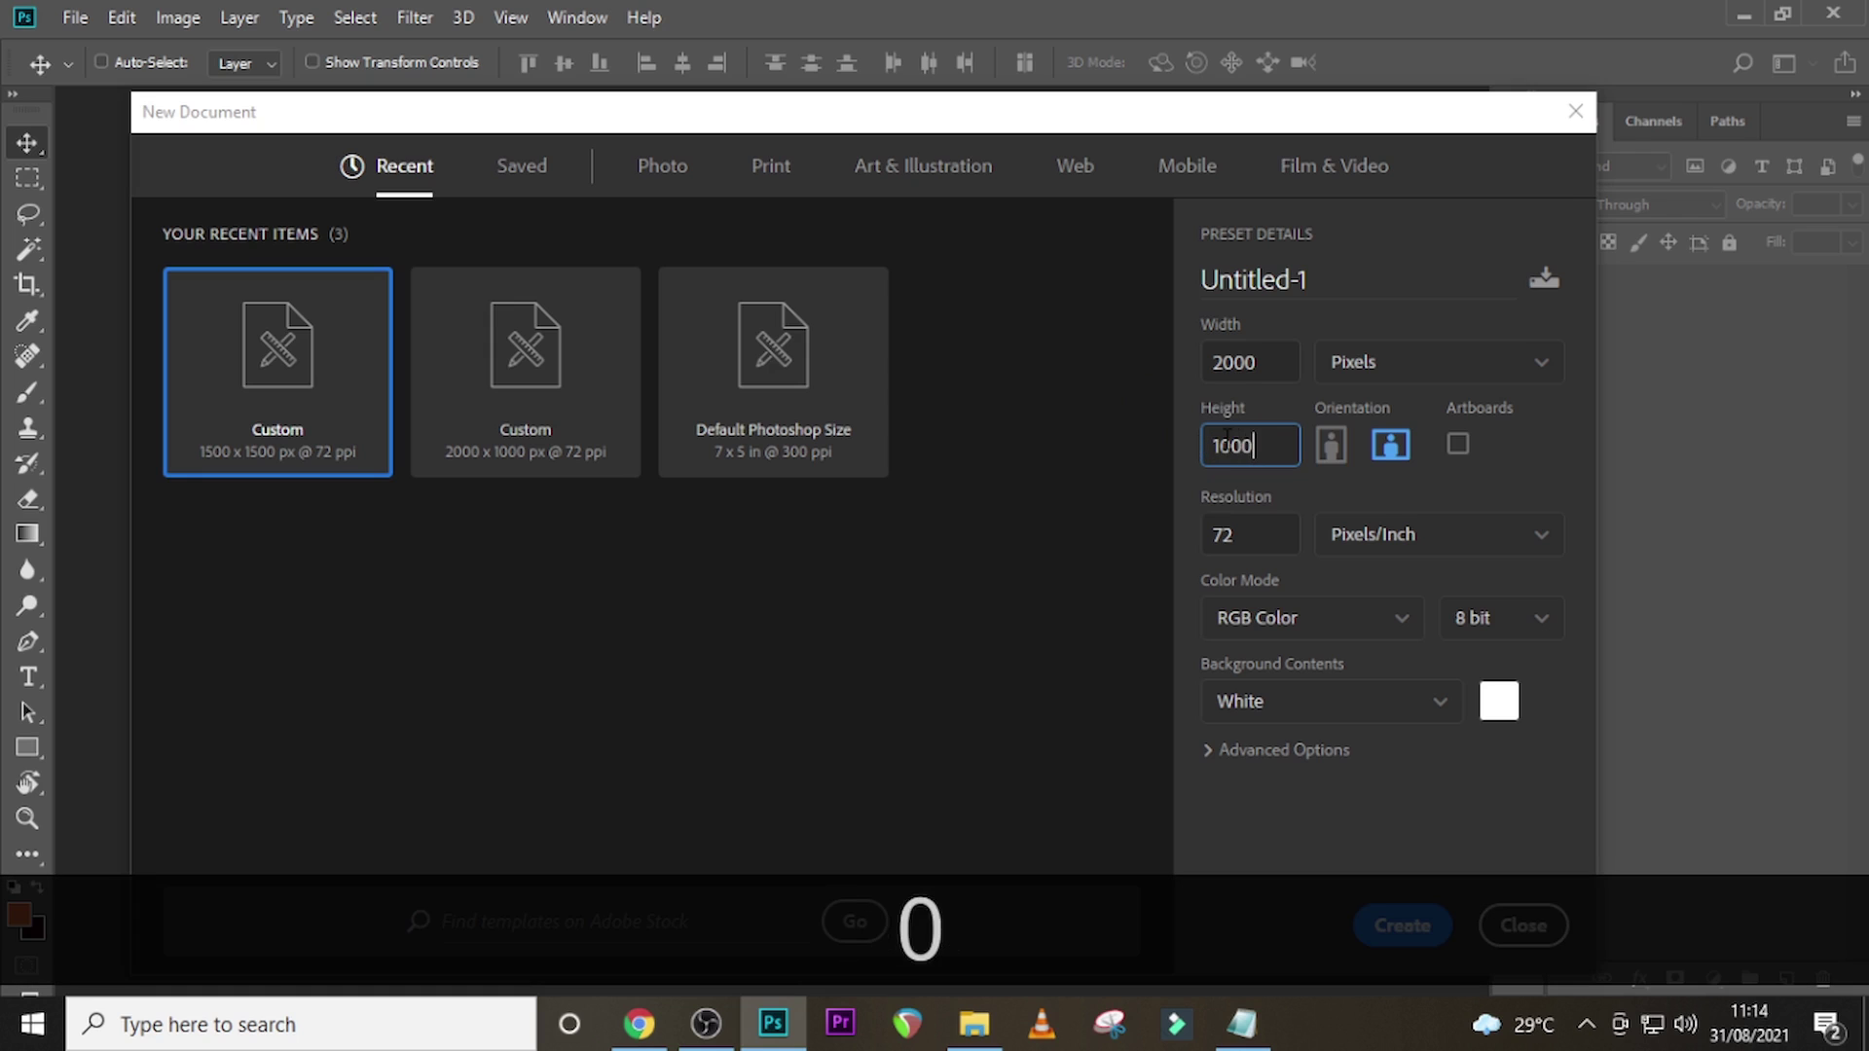
click(1352, 368)
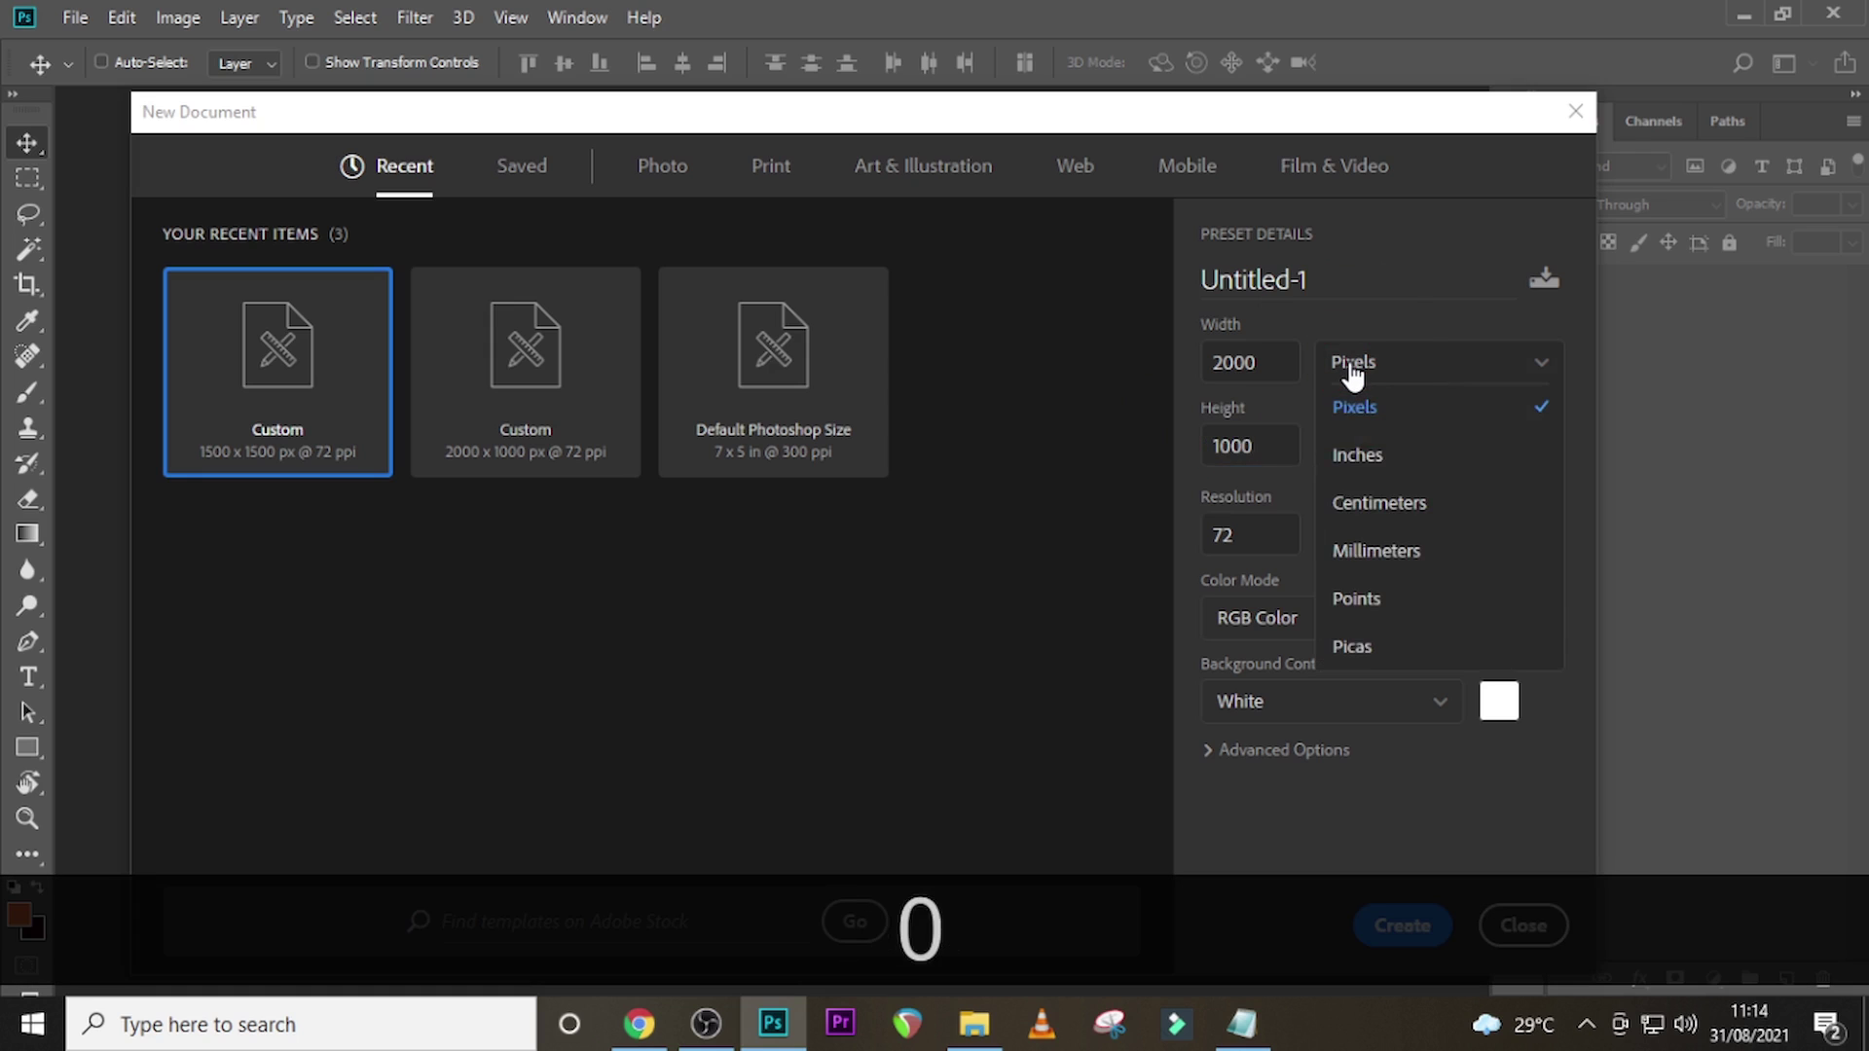
click(1360, 457)
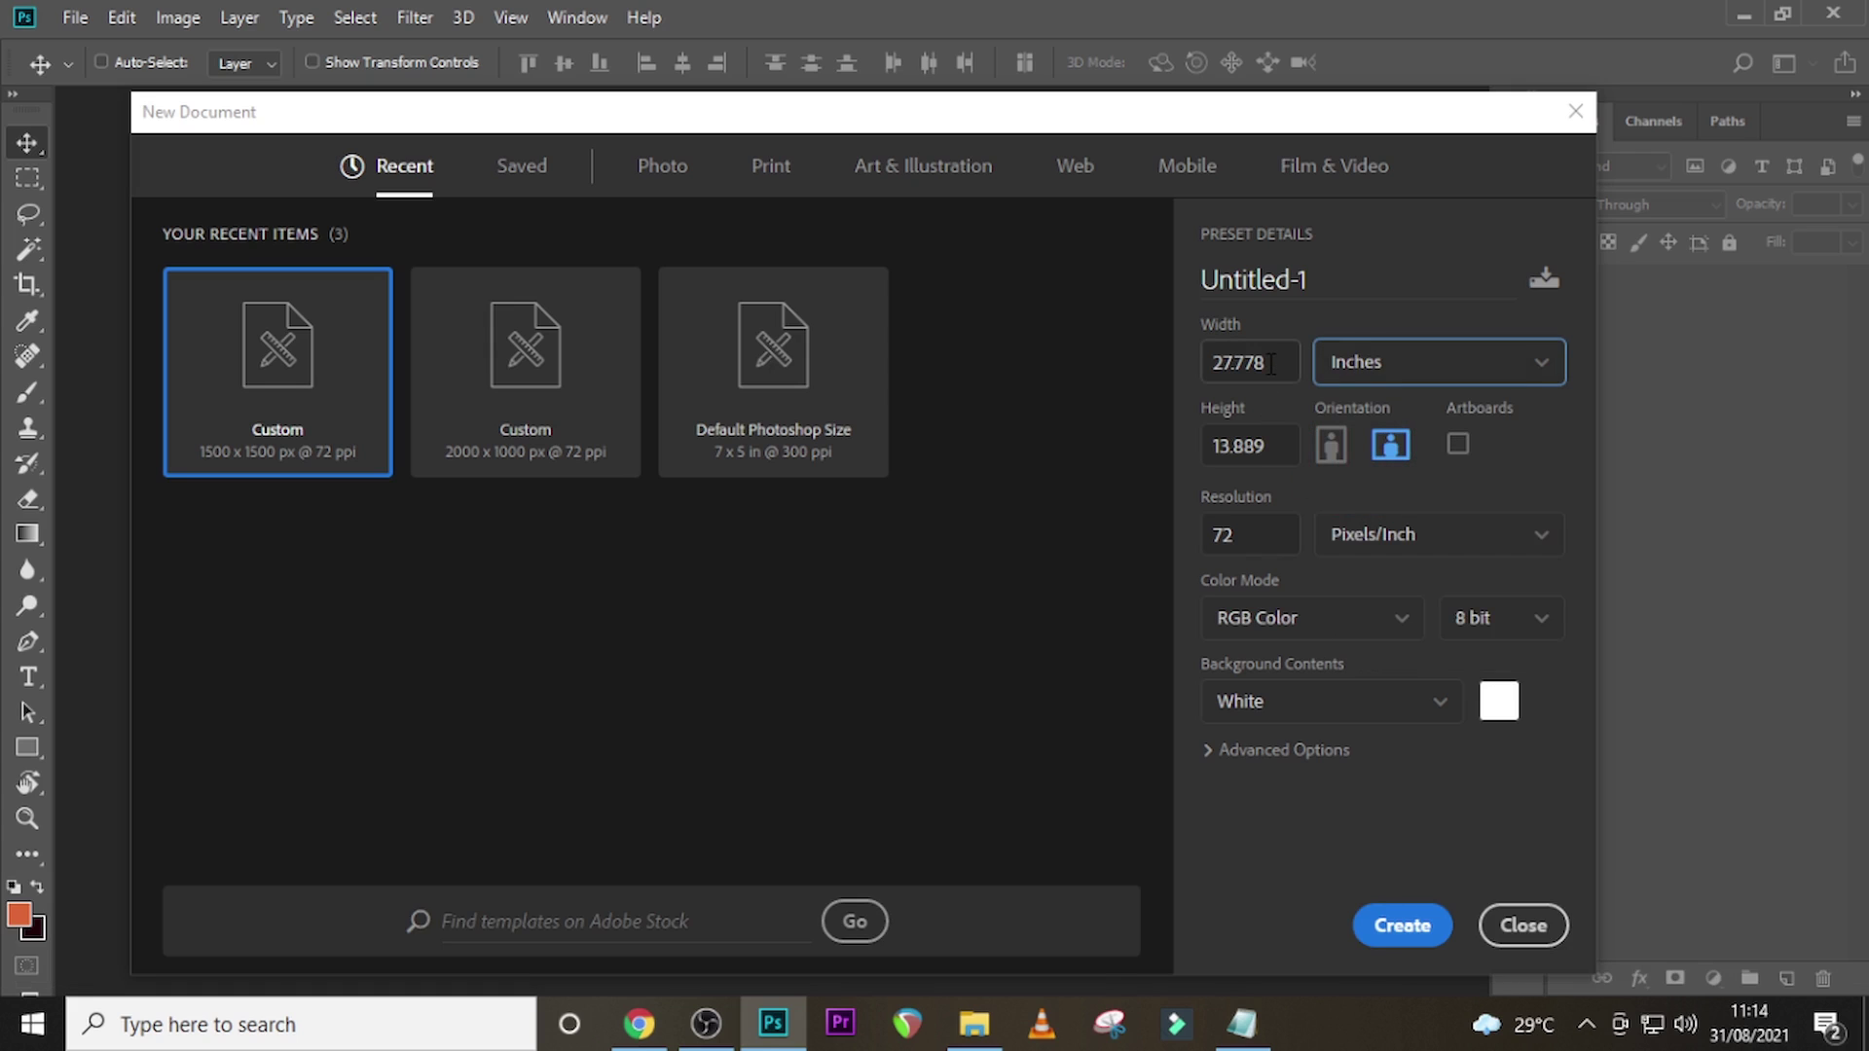
click(1360, 374)
click(1358, 365)
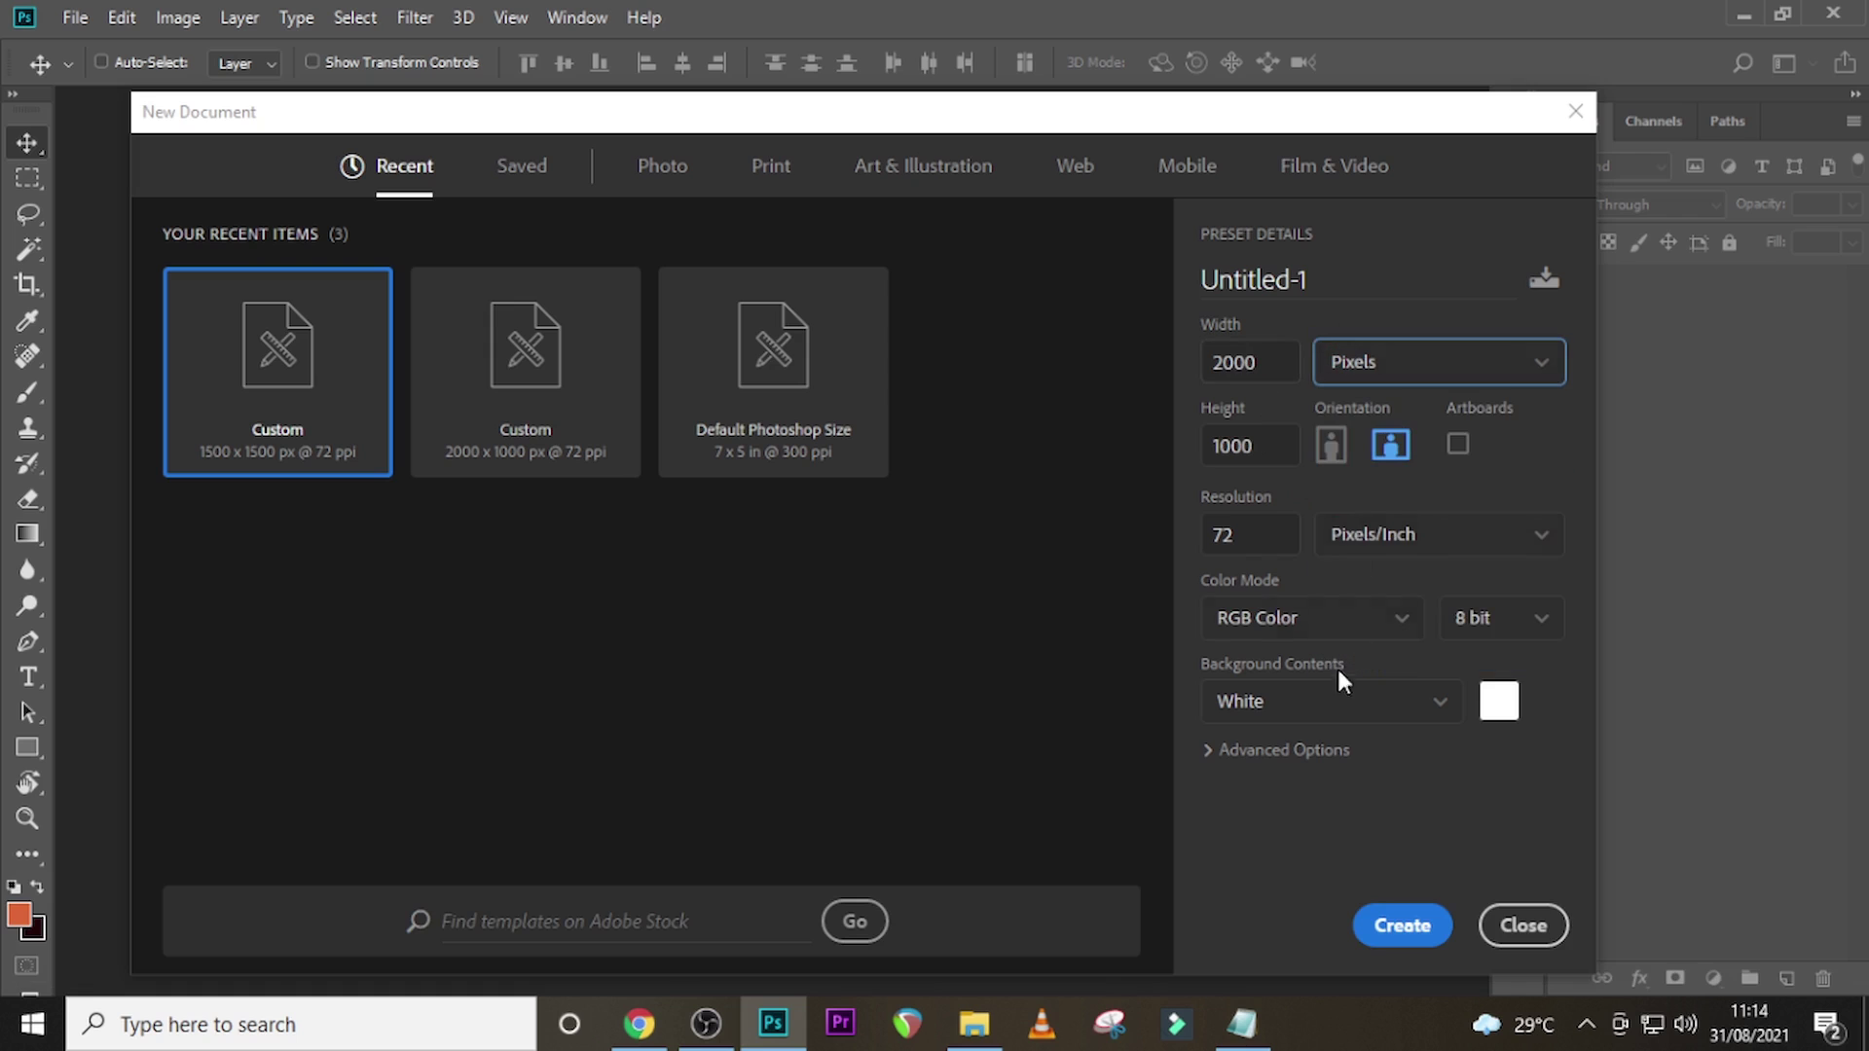
click(1310, 617)
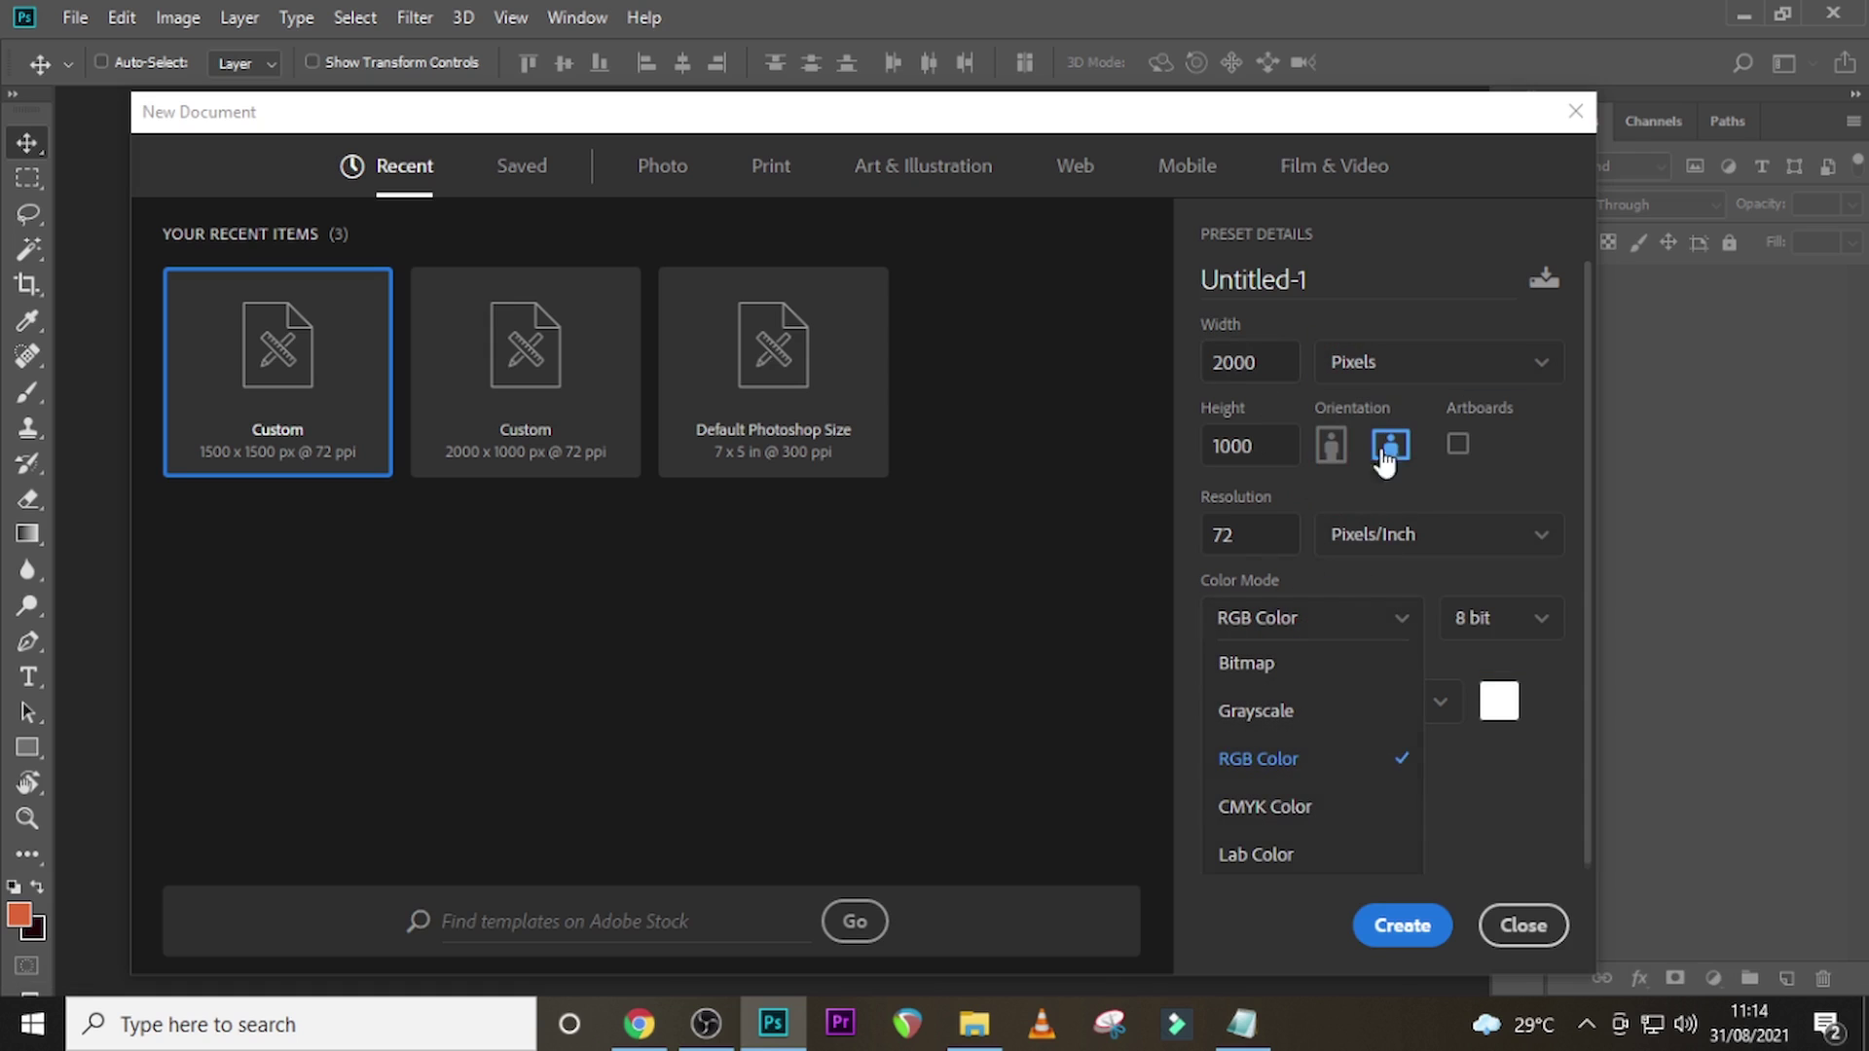
click(1510, 486)
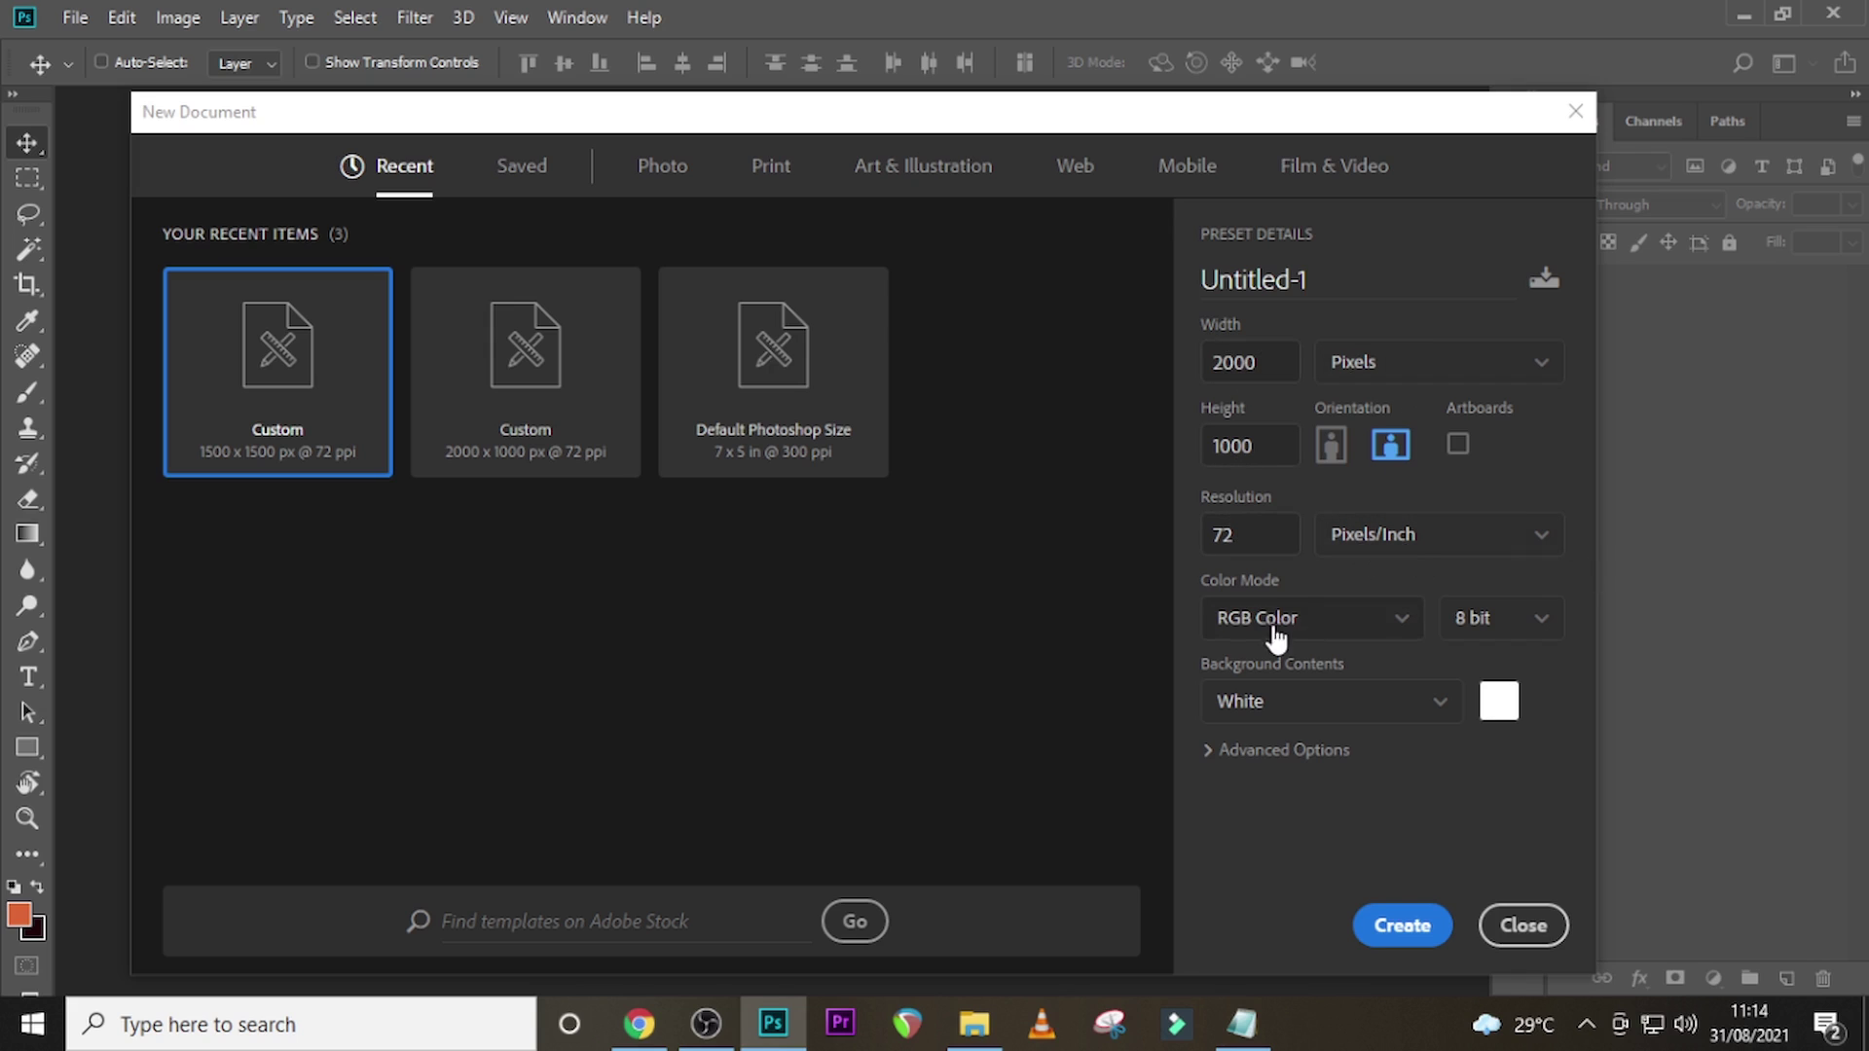
- Name the new document CHURCH BANNER and create it
click(1319, 280)
text(CHURCH BANNER)
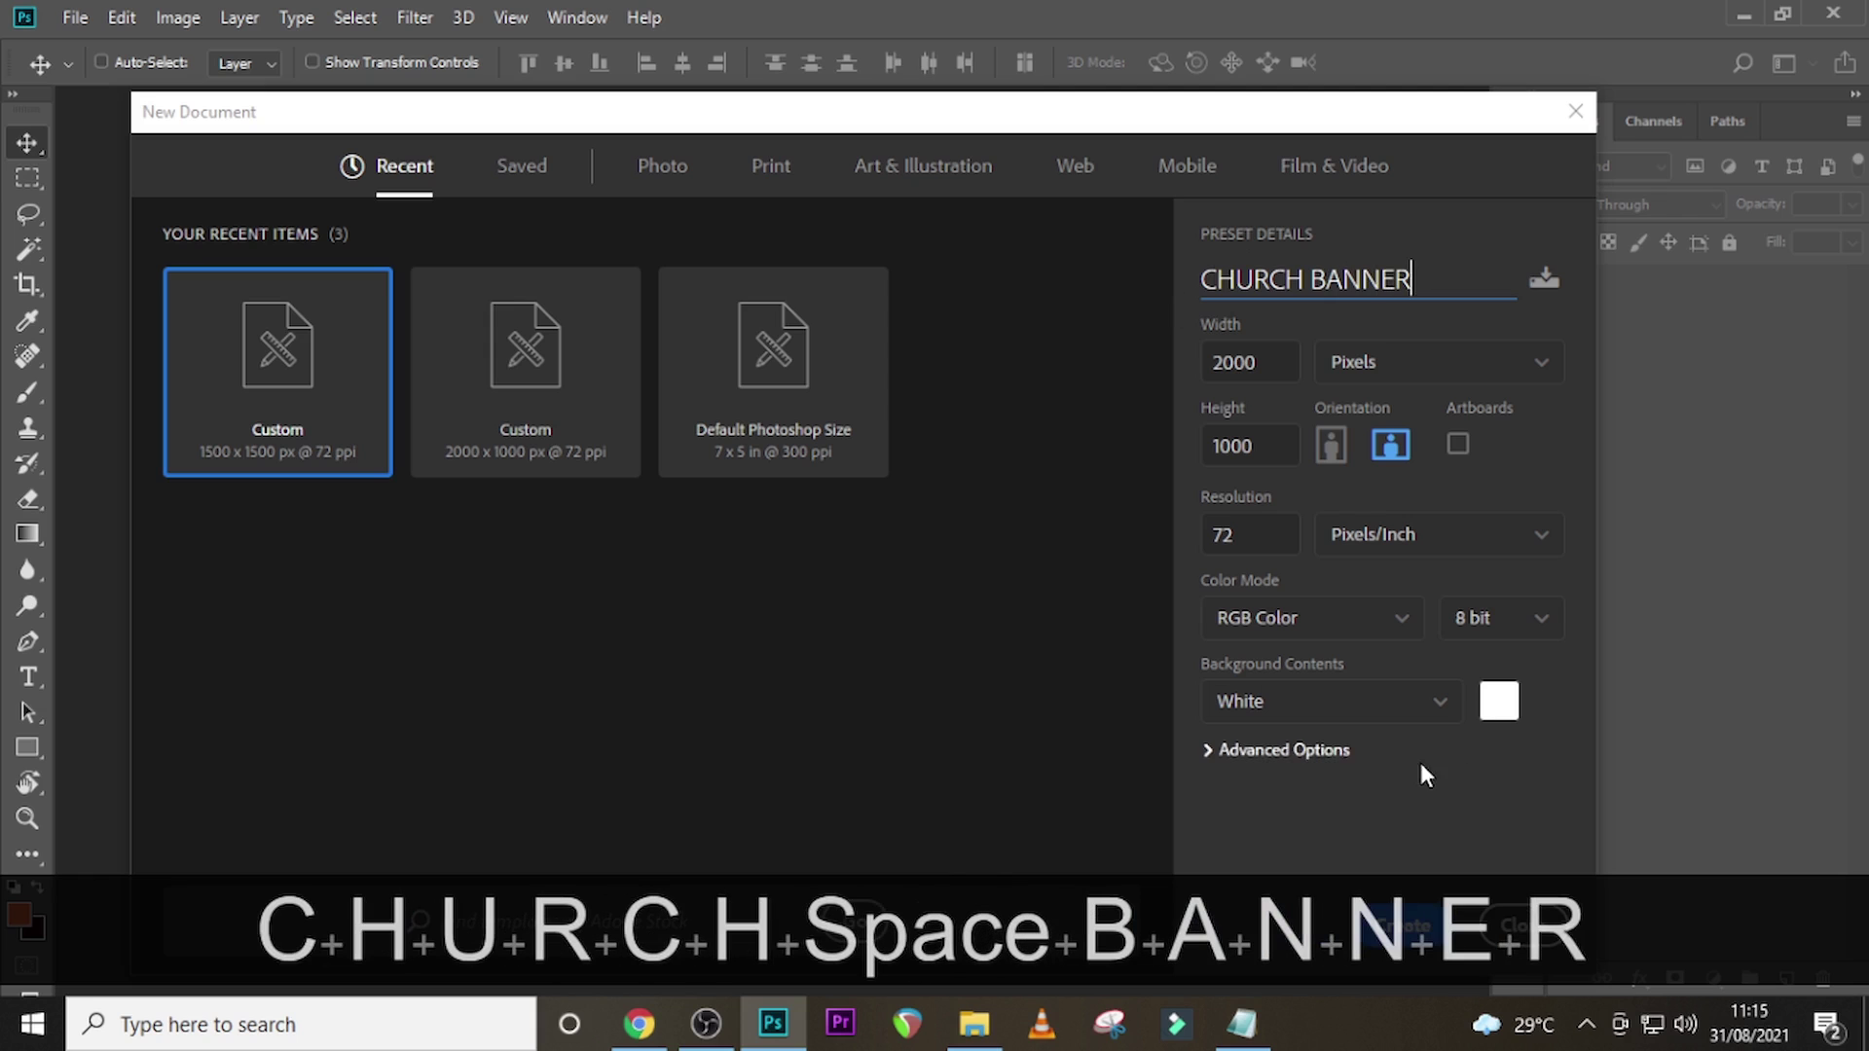
click(1403, 922)
- Place vertical guides at the side edges, centre and about 3 inches inside each side, plus horizontal guides at the top, middle and bottom
key(ctrl+minus)
drag(67, 467, 315, 519)
drag(67, 545, 1227, 555)
drag(67, 487, 775, 484)
drag(740, 138, 739, 331)
drag(740, 137, 740, 563)
drag(739, 137, 740, 788)
drag(73, 537, 420, 501)
drag(67, 521, 1131, 522)
key(ctrl+0)
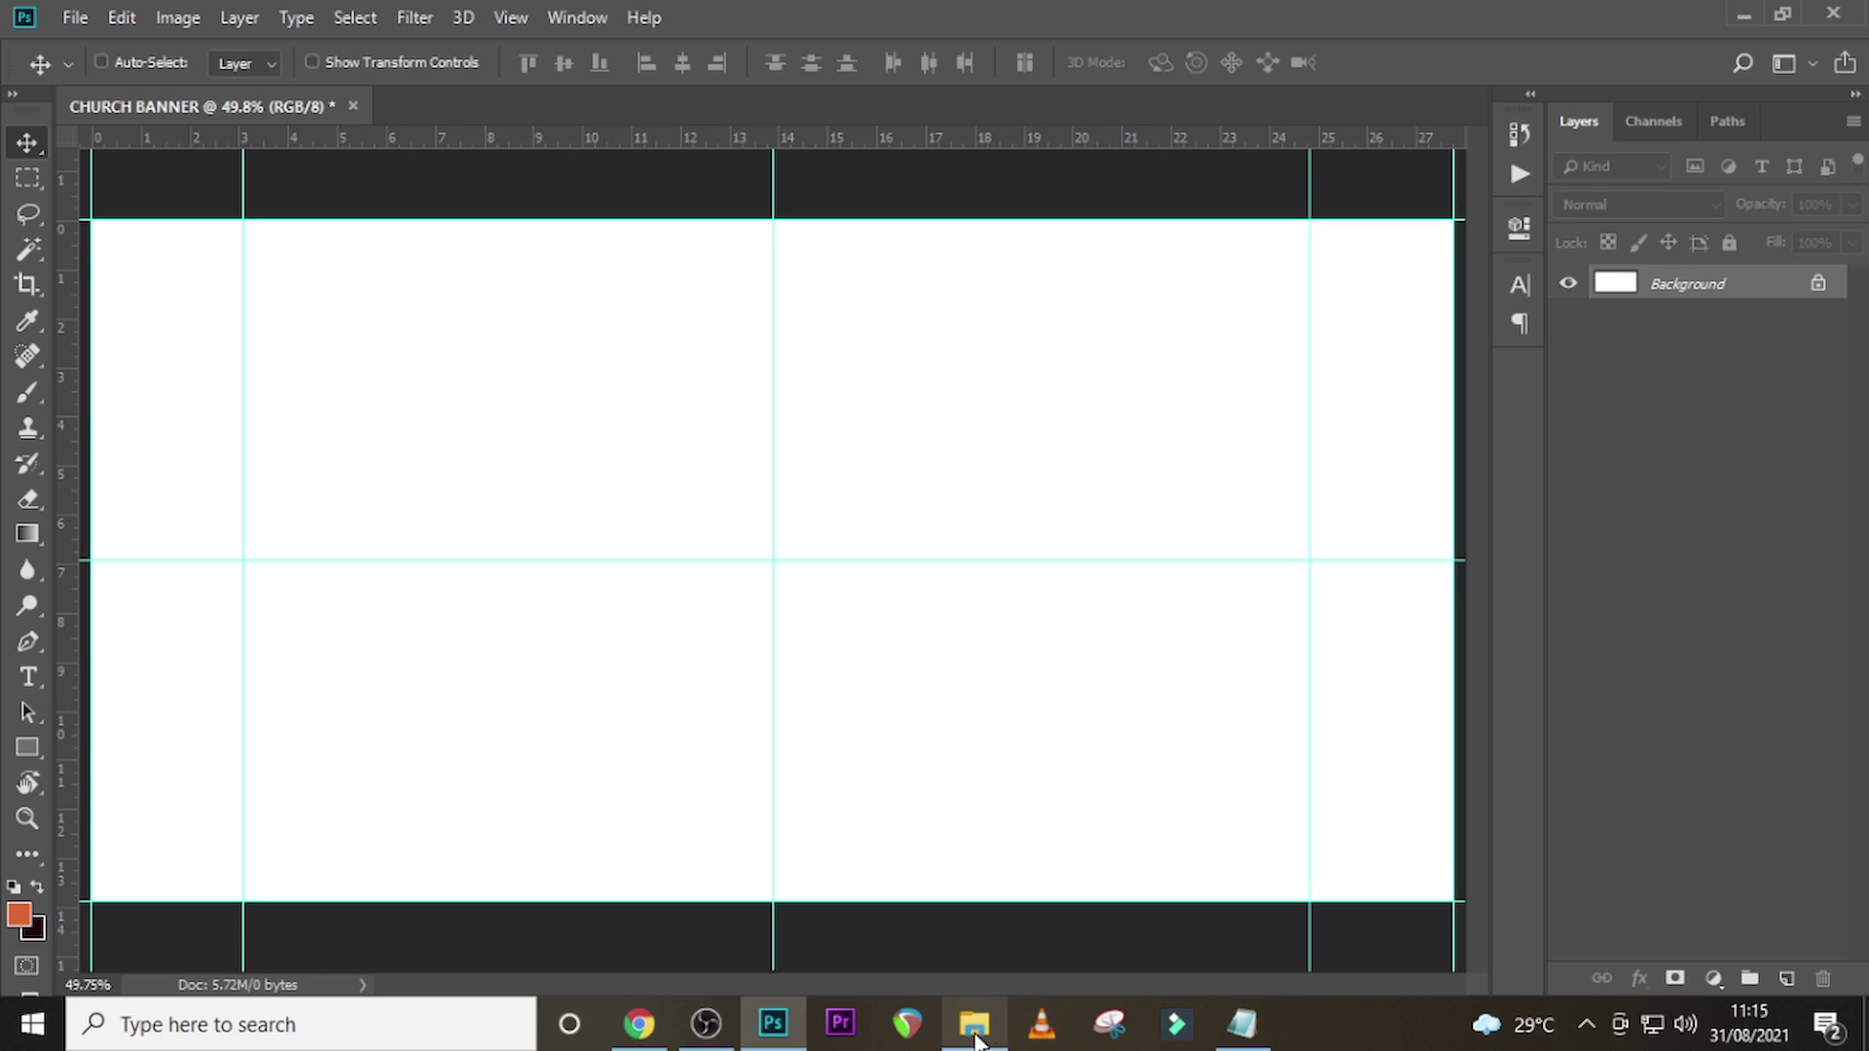
- Place the starry sky image 2044030.jpg from the U9 folder into the banner and scale it from its centre to cover the canvas
click(974, 1024)
click(1783, 358)
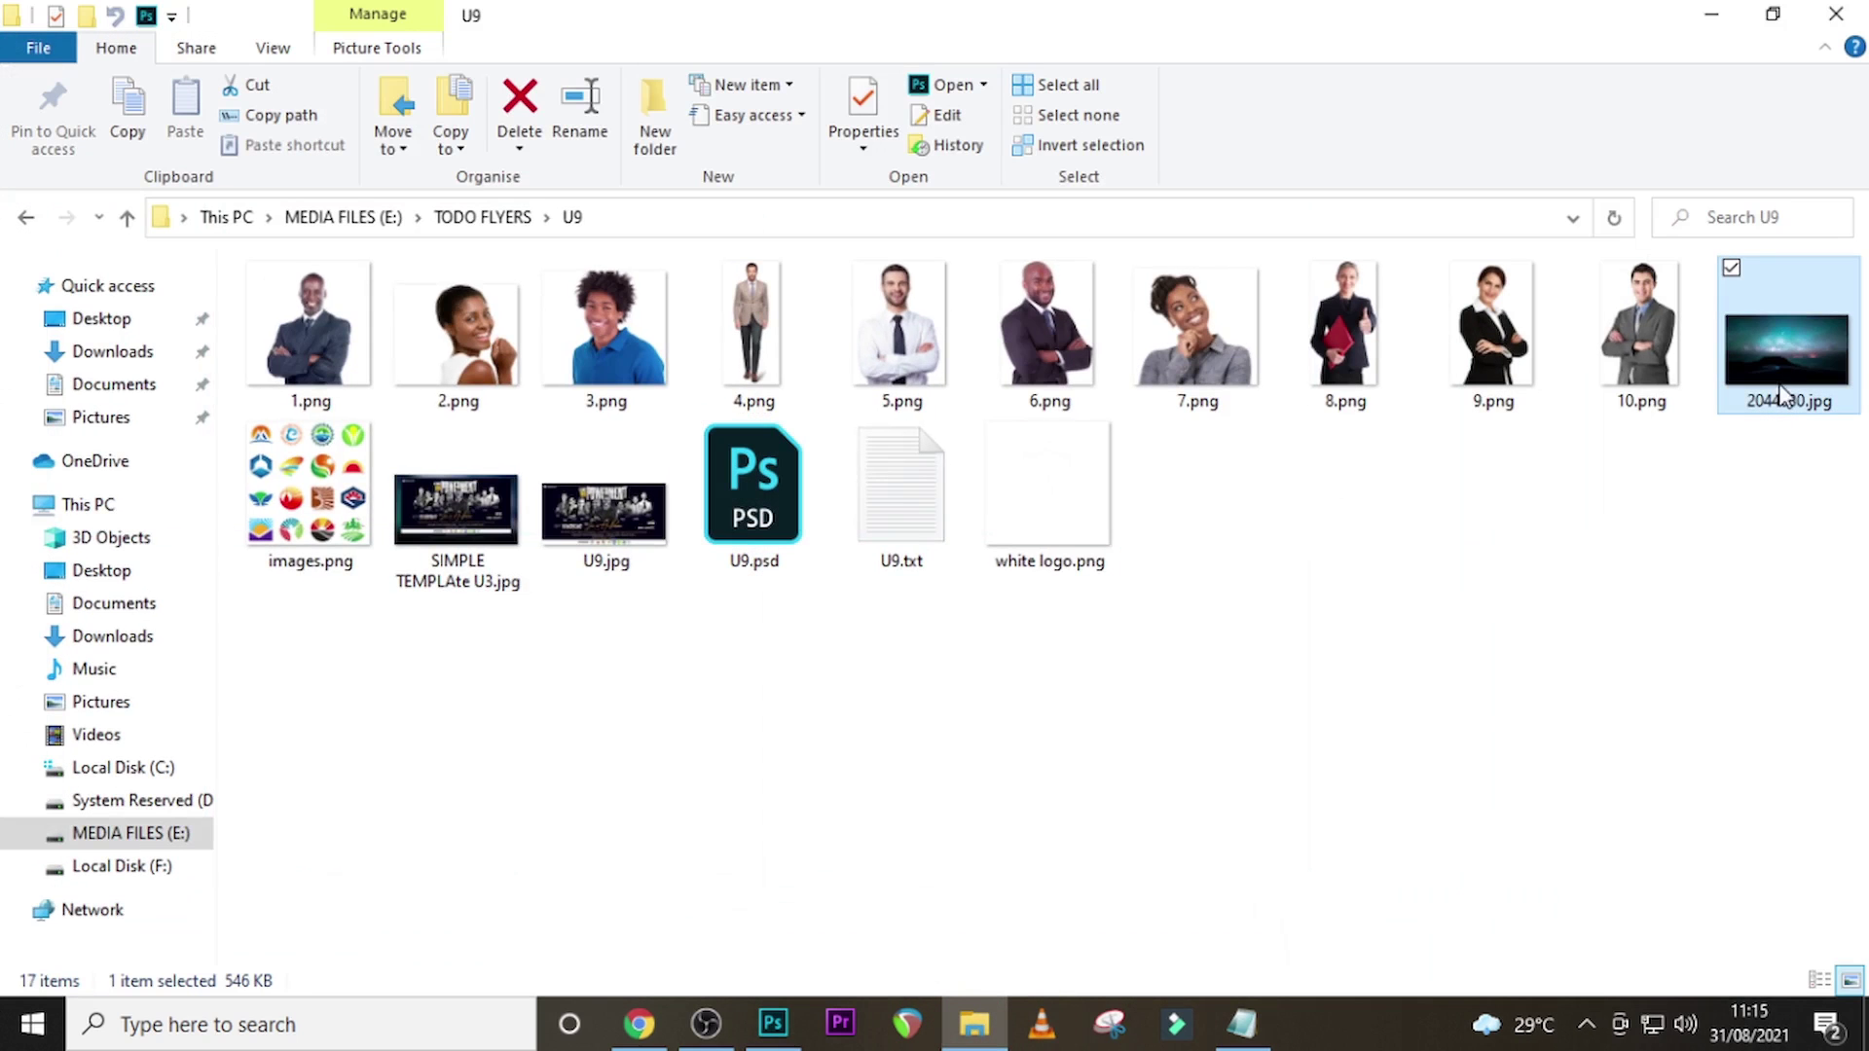
drag(1343, 866, 858, 762)
key(ctrl+minus)
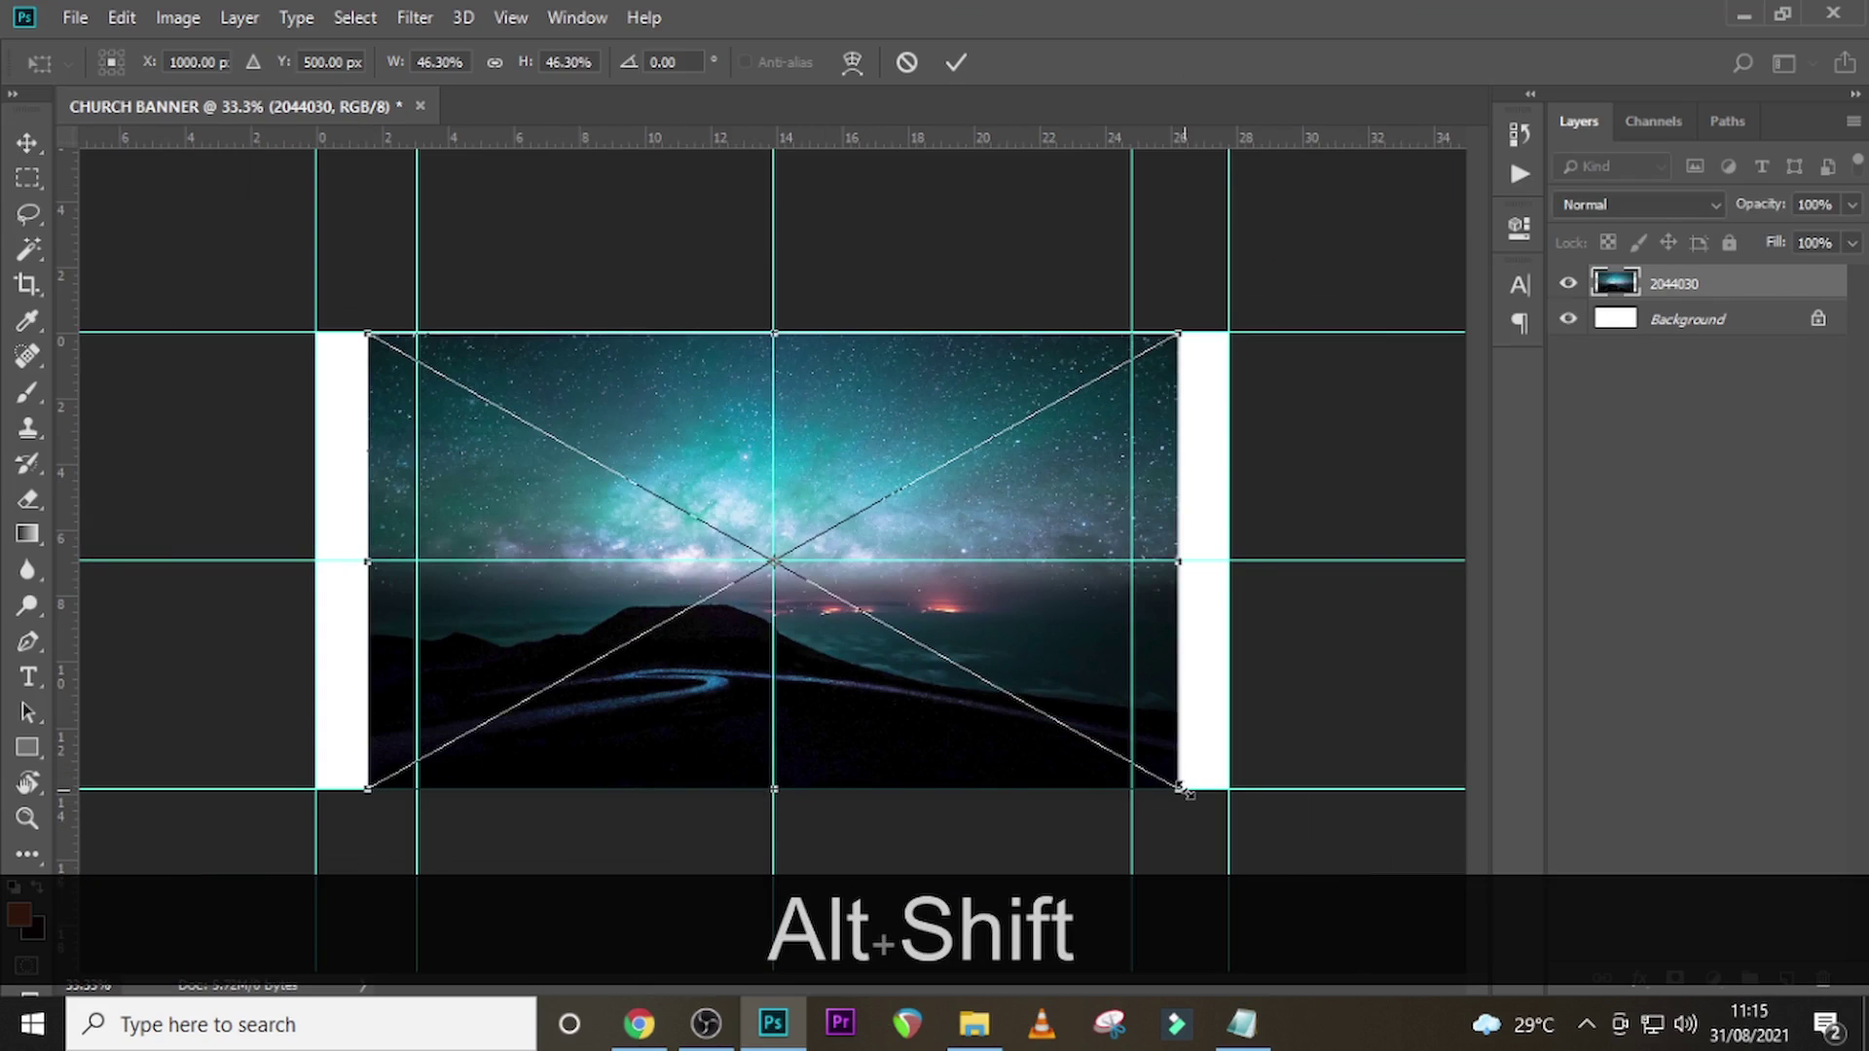
drag(1189, 798, 1247, 826)
key(alt+shift+Return)
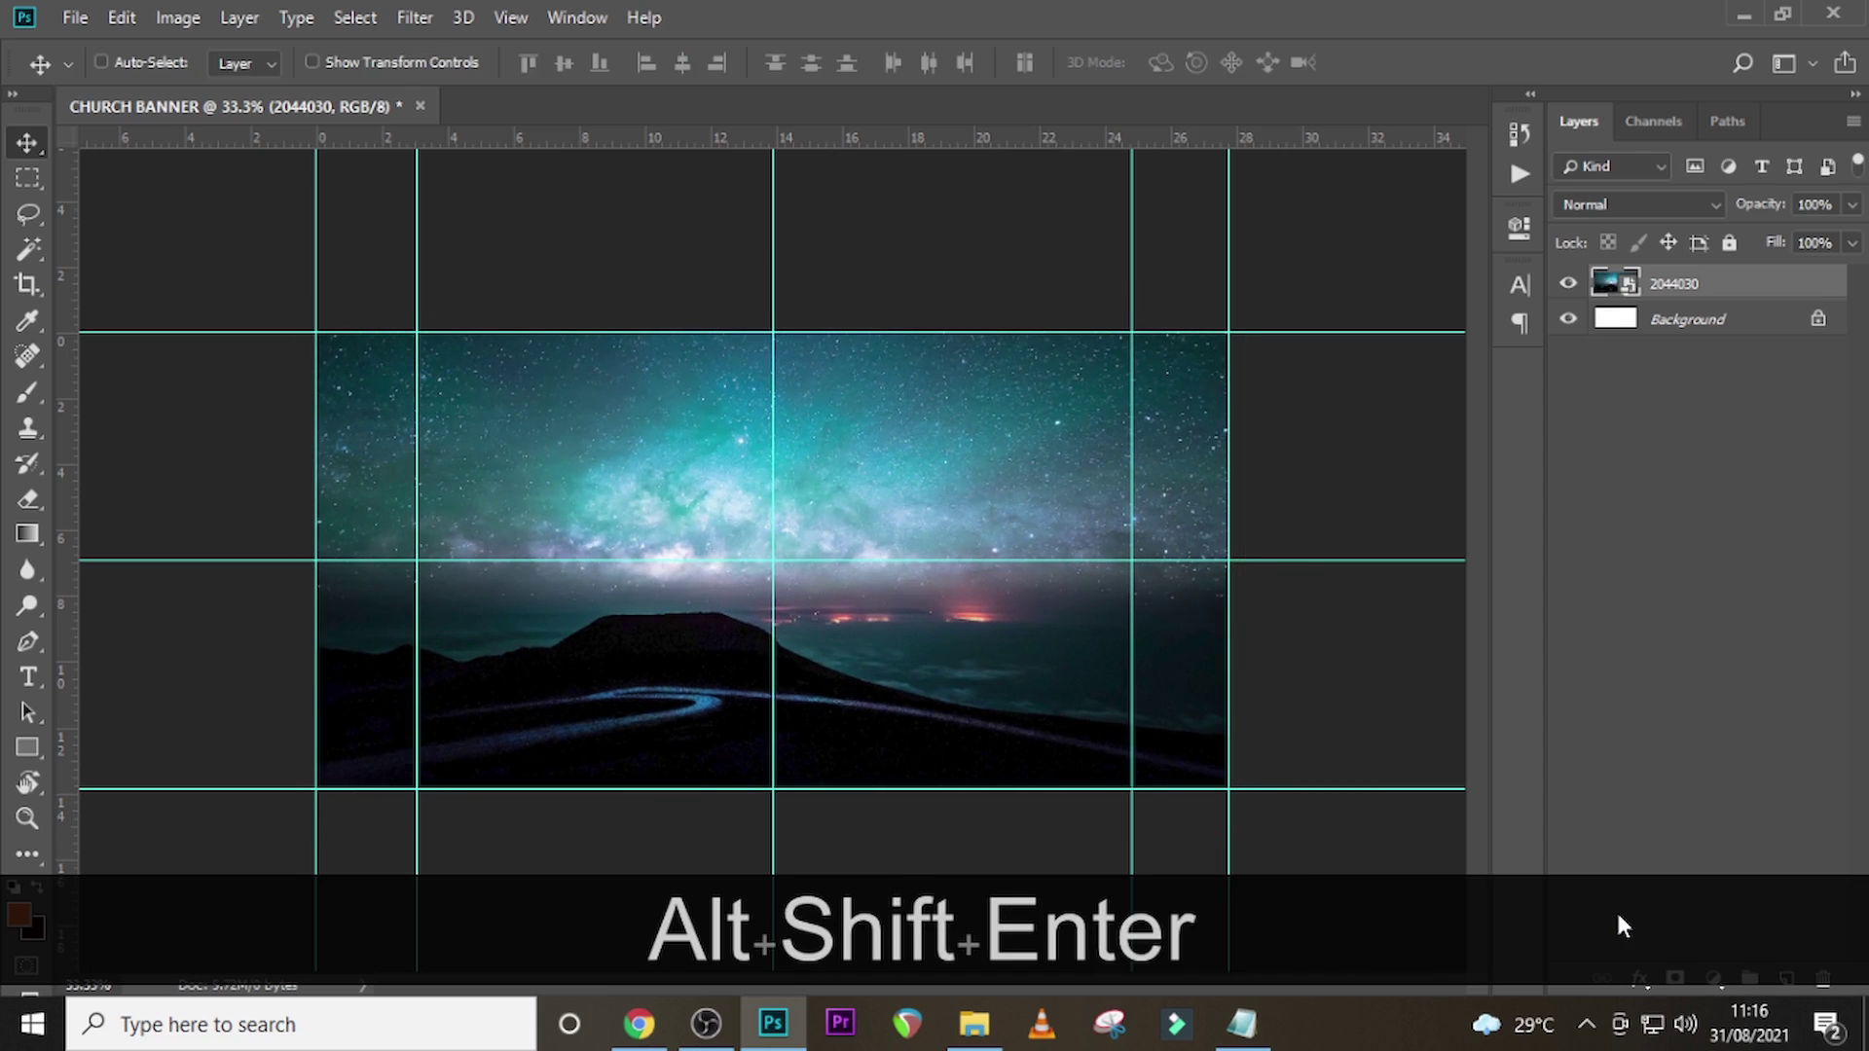
- Duplicate the 2044030 sky layer and flip the copy vertically
key(ctrl+j)
key(ctrl+t)
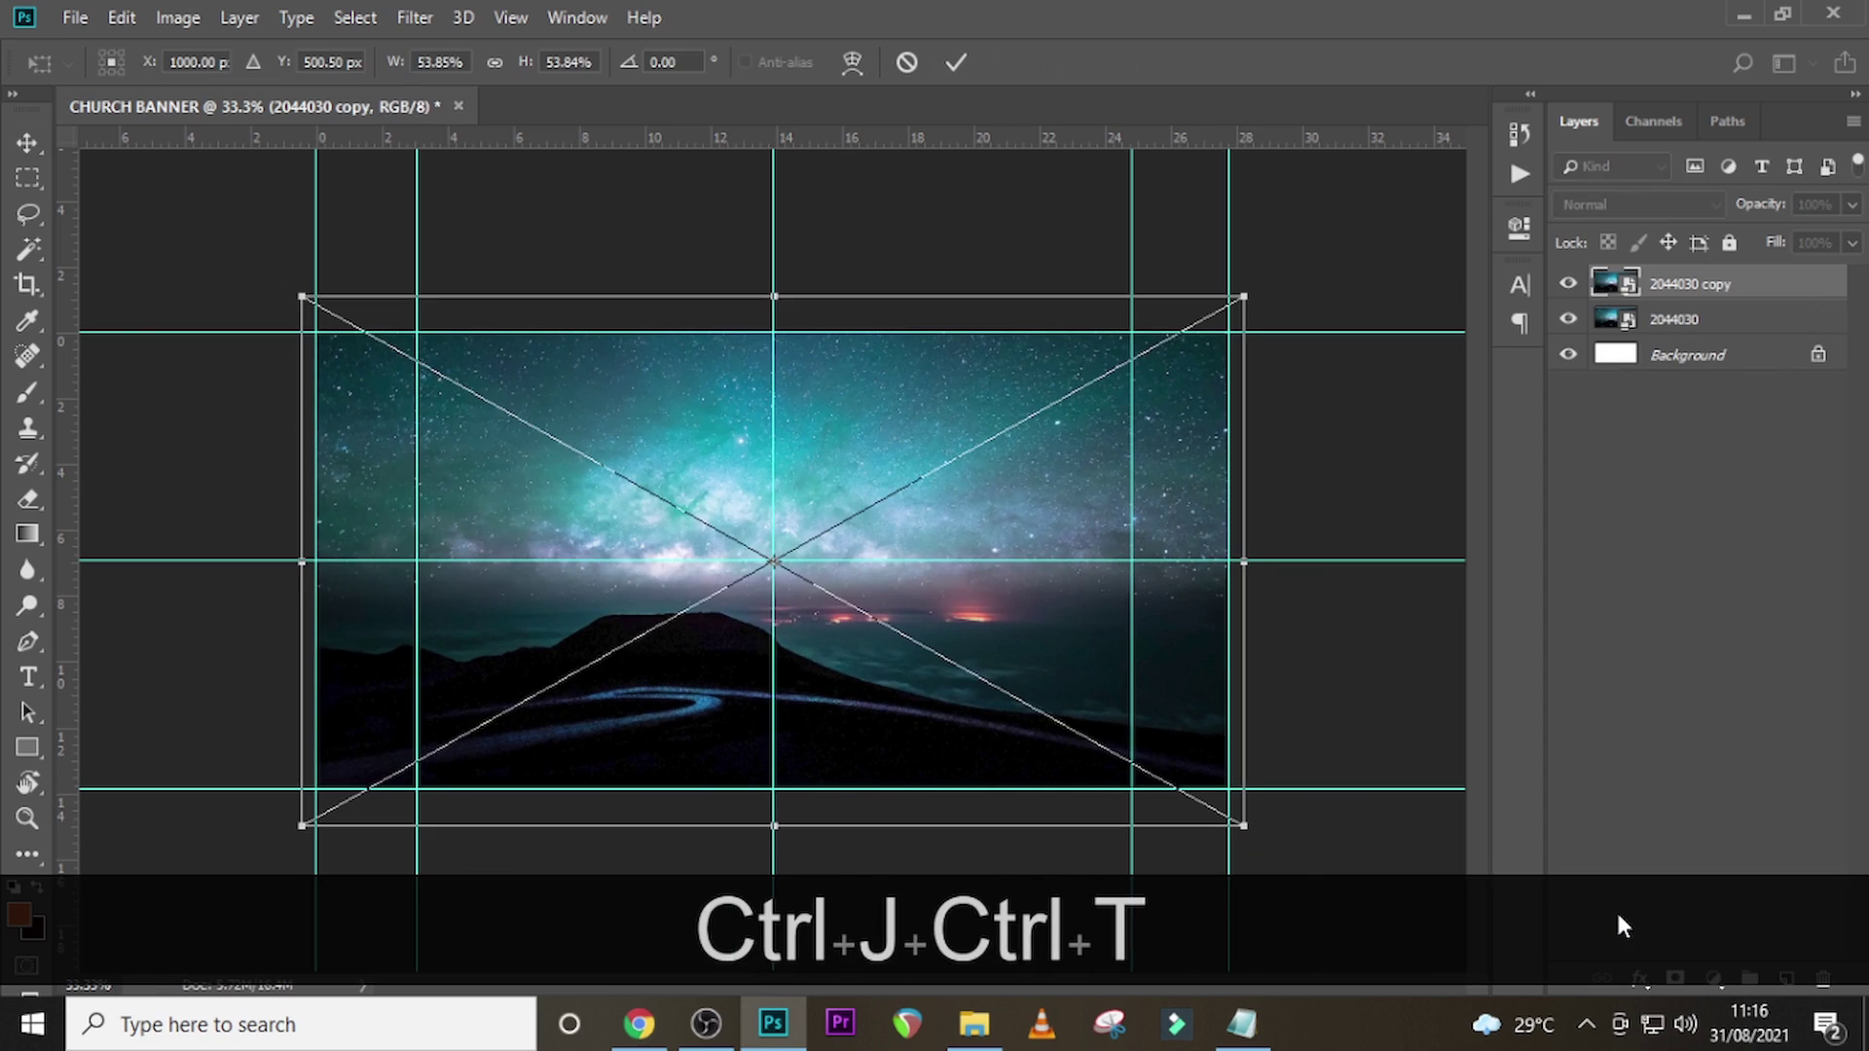
right_click(960, 573)
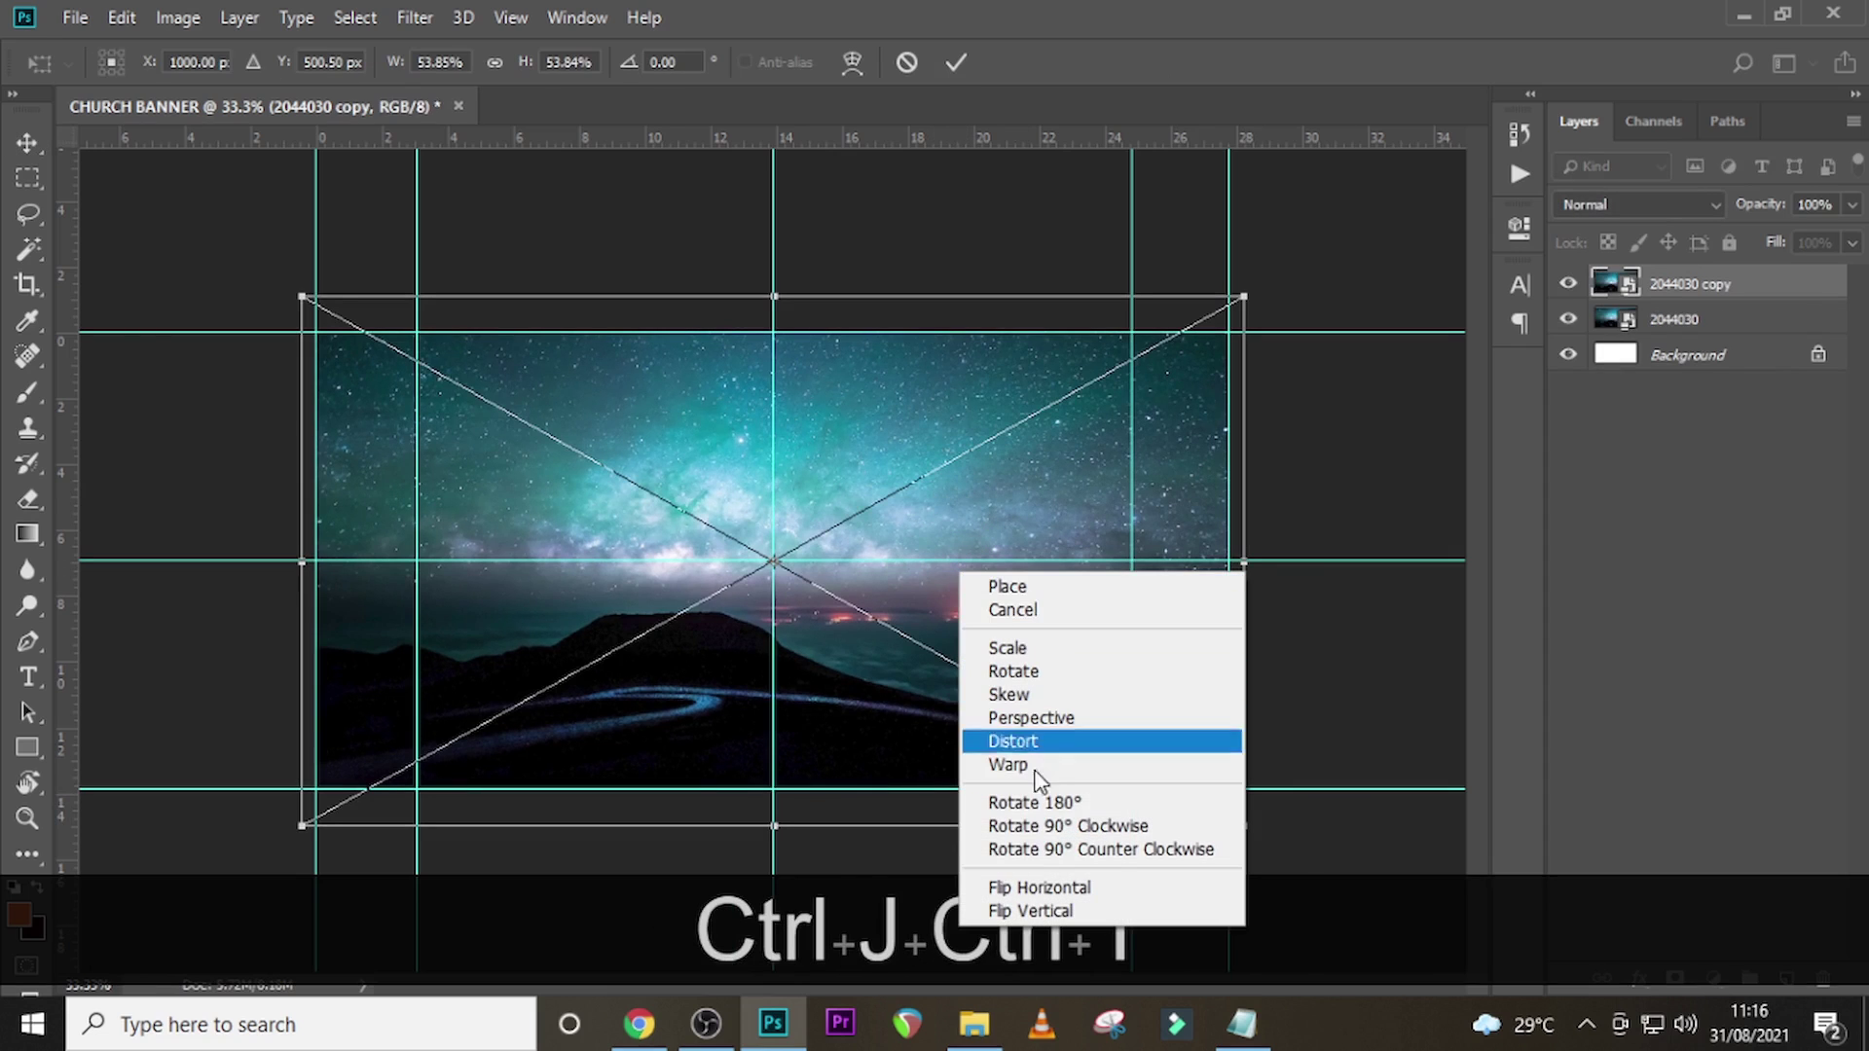
click(1034, 912)
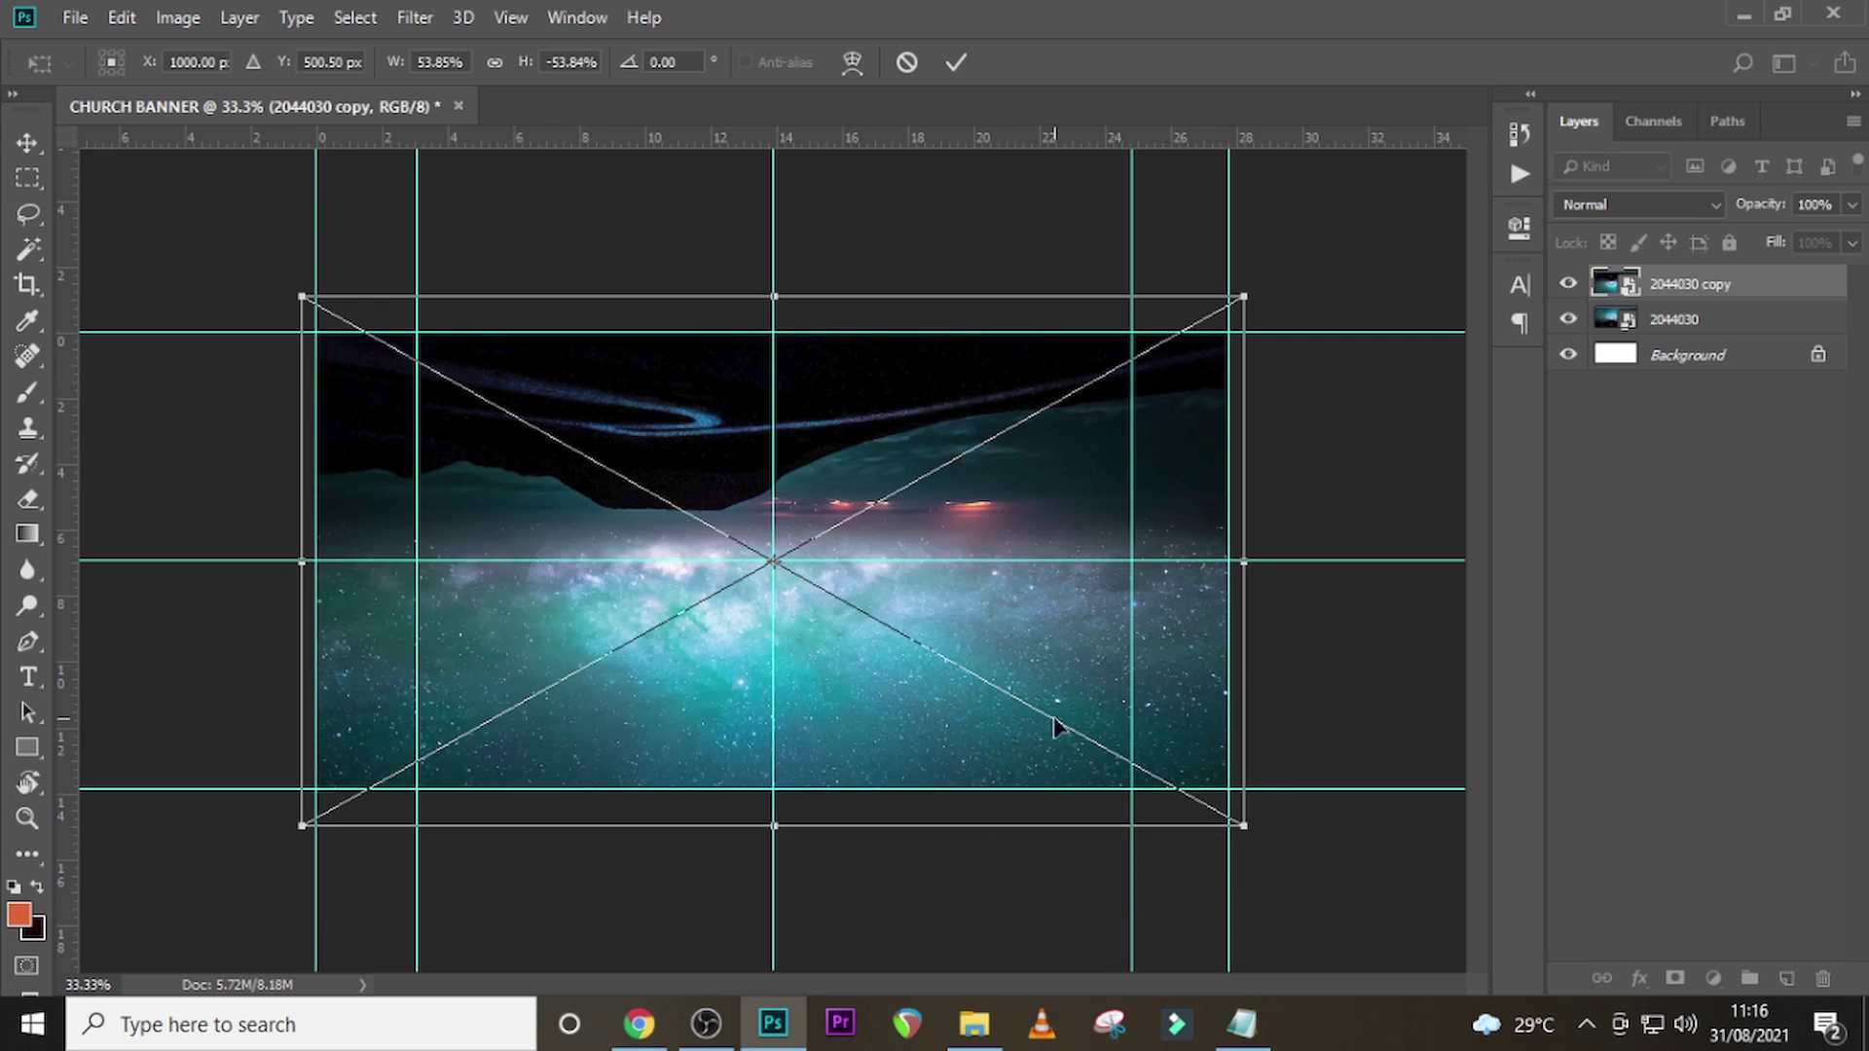
key(Return)
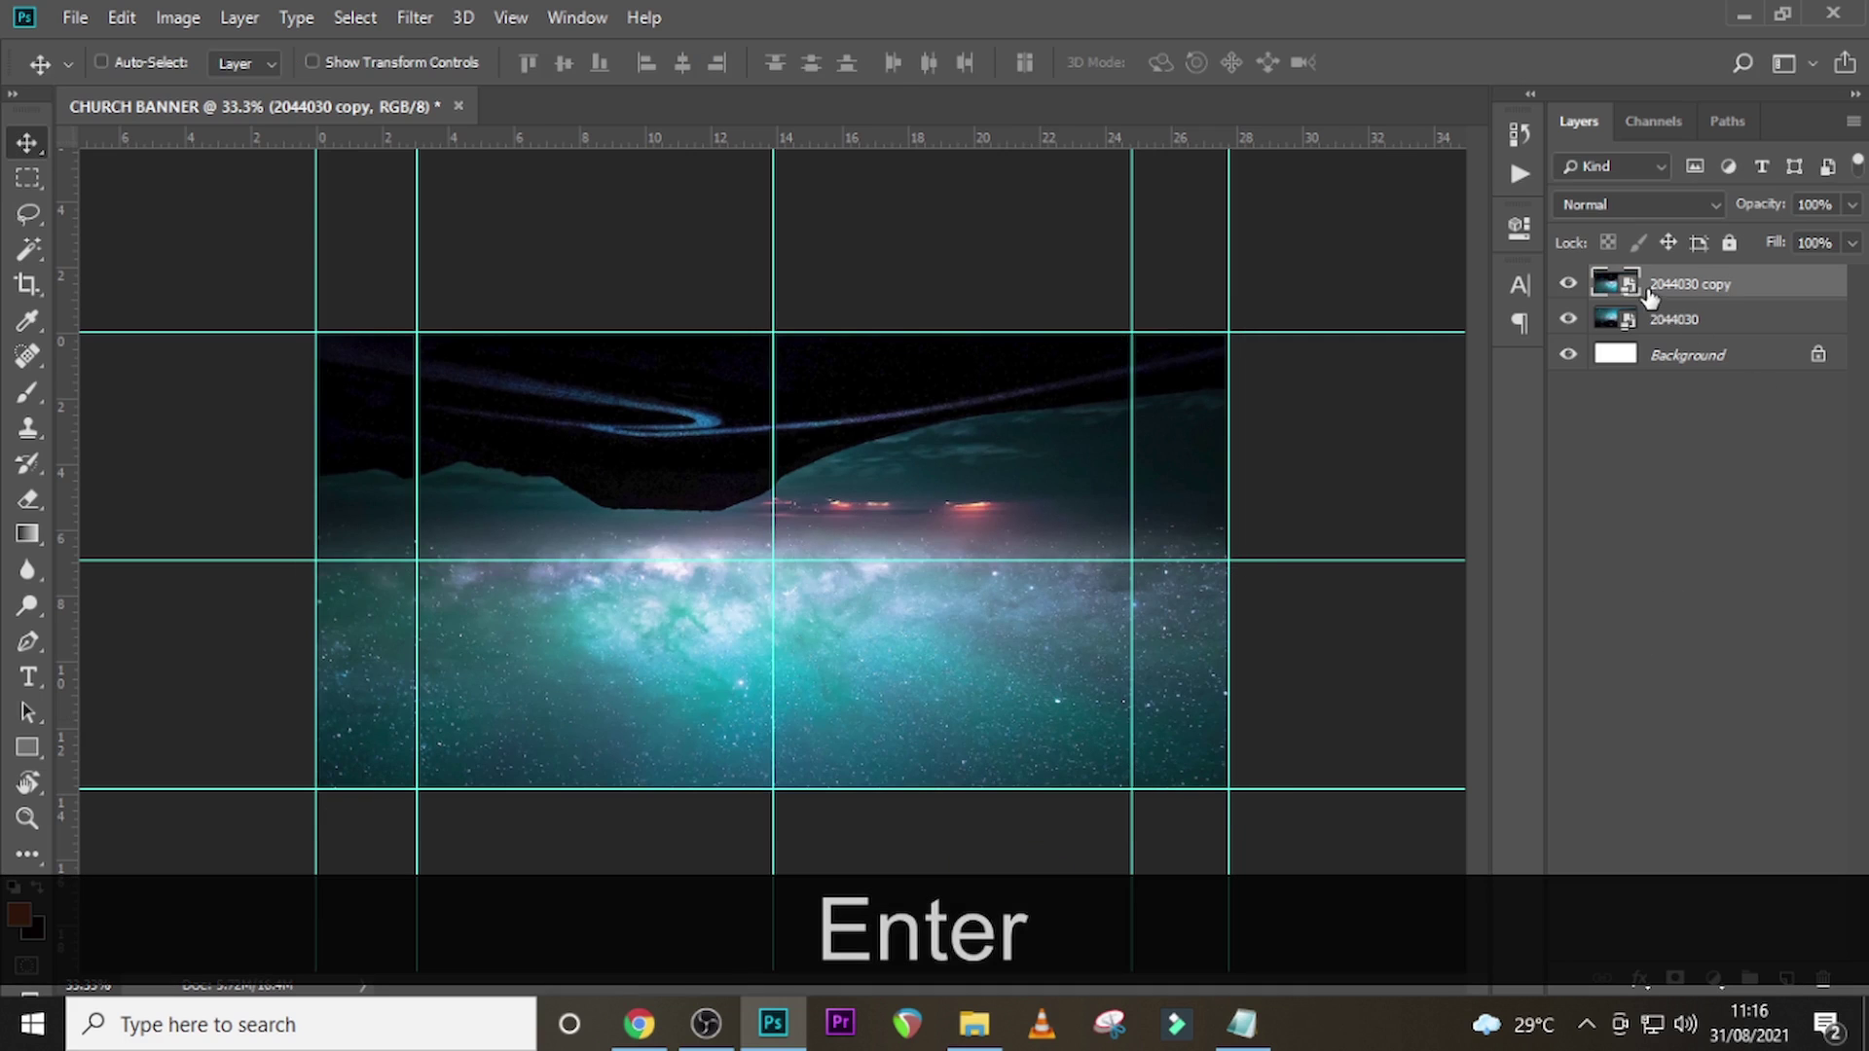
- Add a layer mask to the flipped copy and paint out its dark upper half with a soft black 300 px brush at 0% hardness
click(1674, 978)
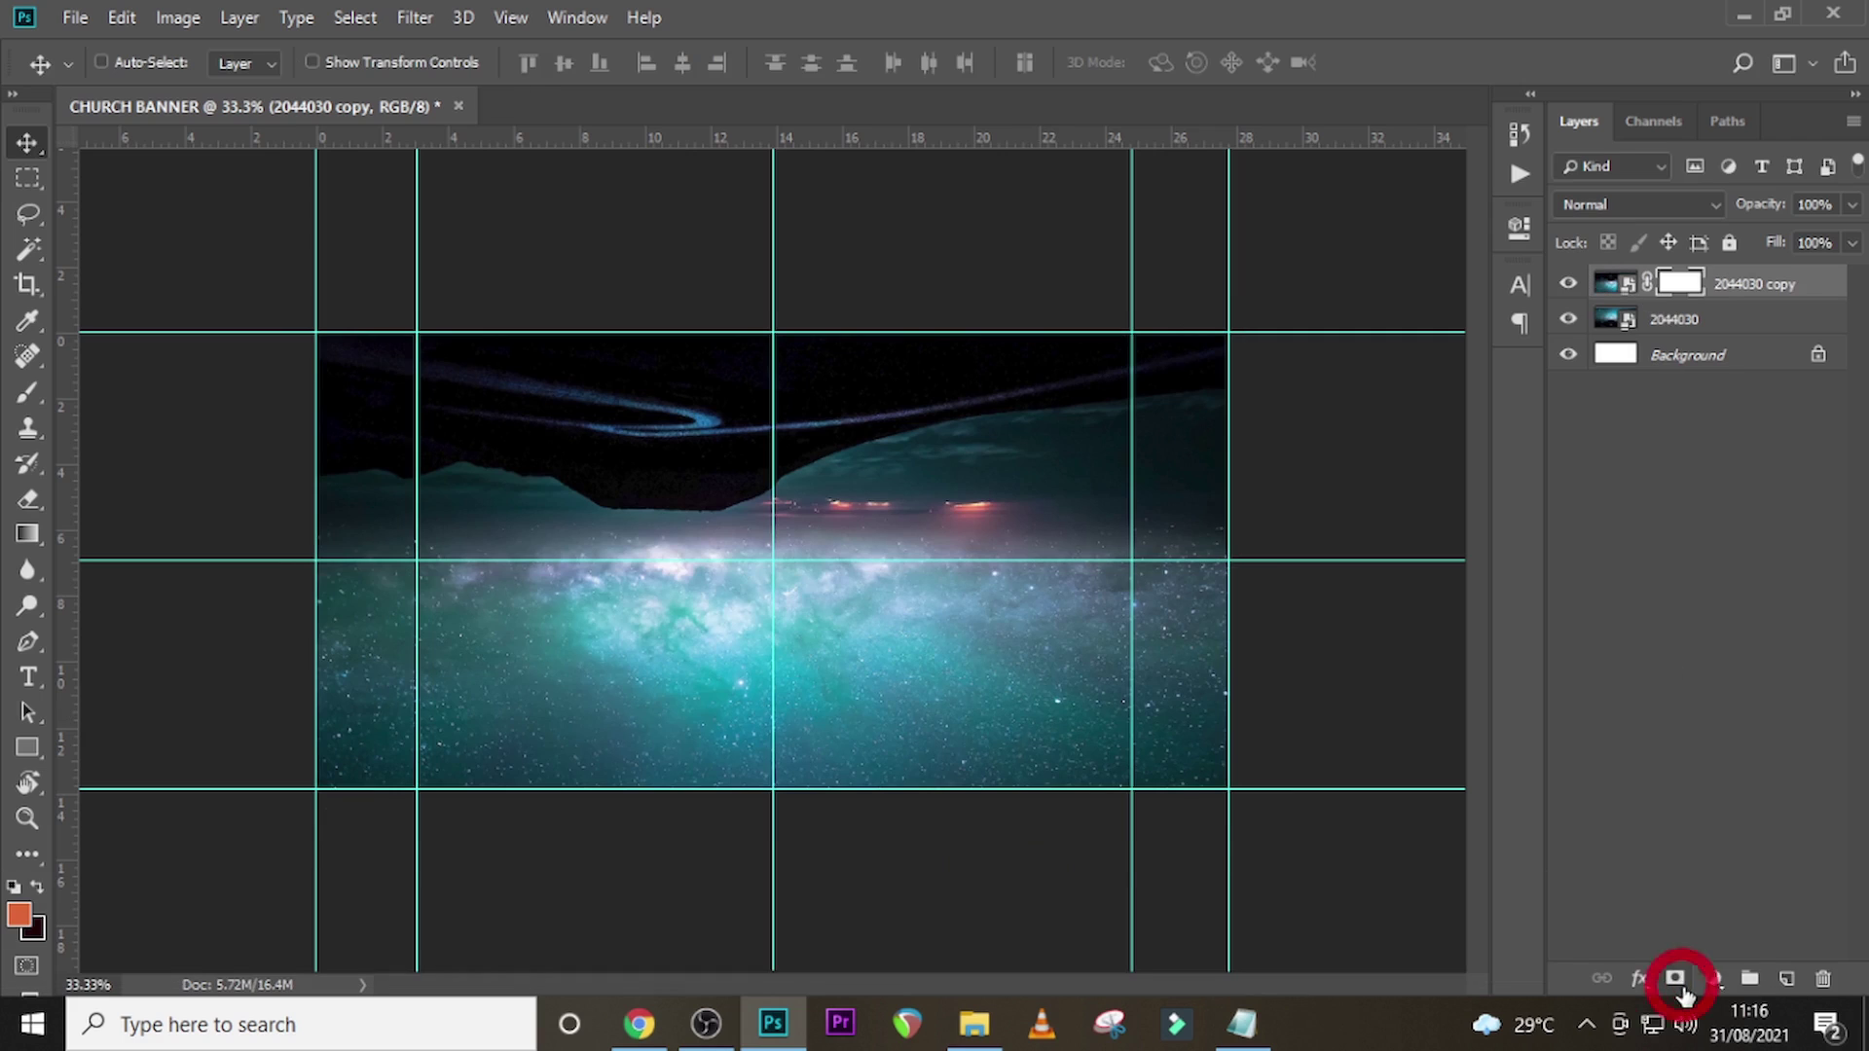
click(1676, 283)
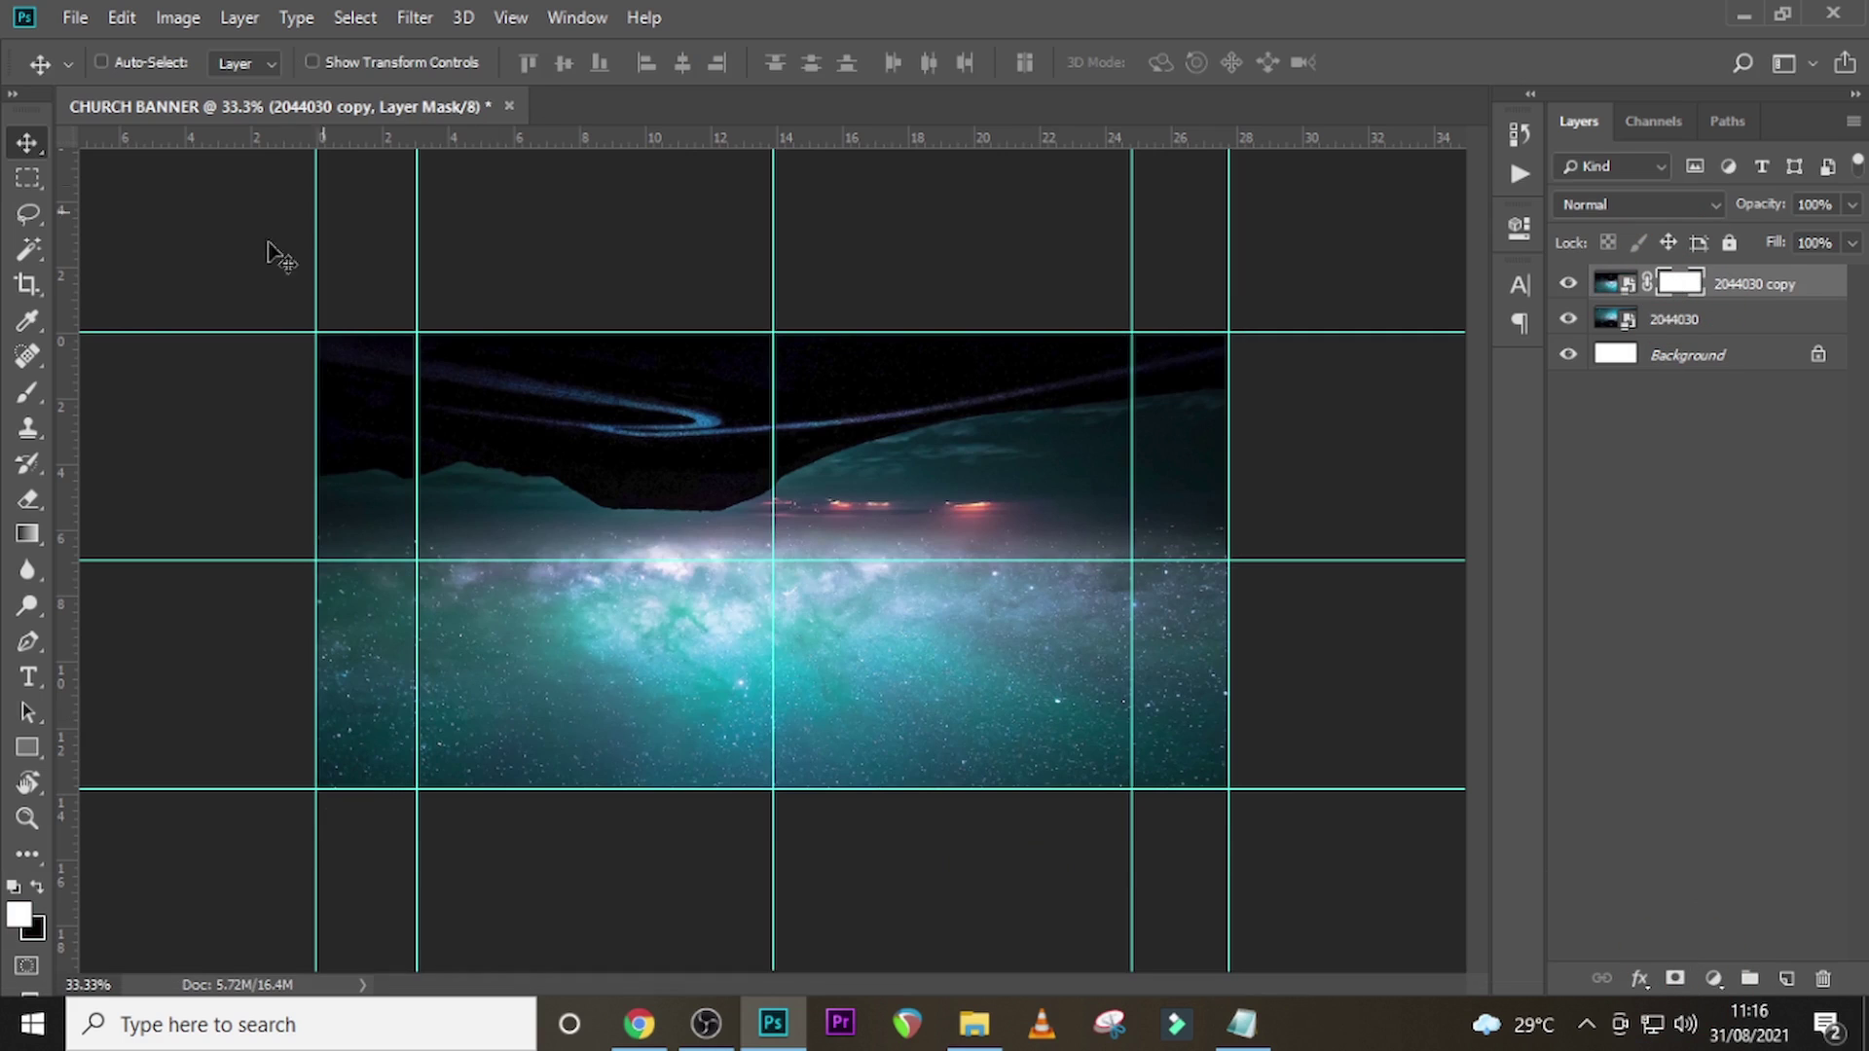
click(30, 393)
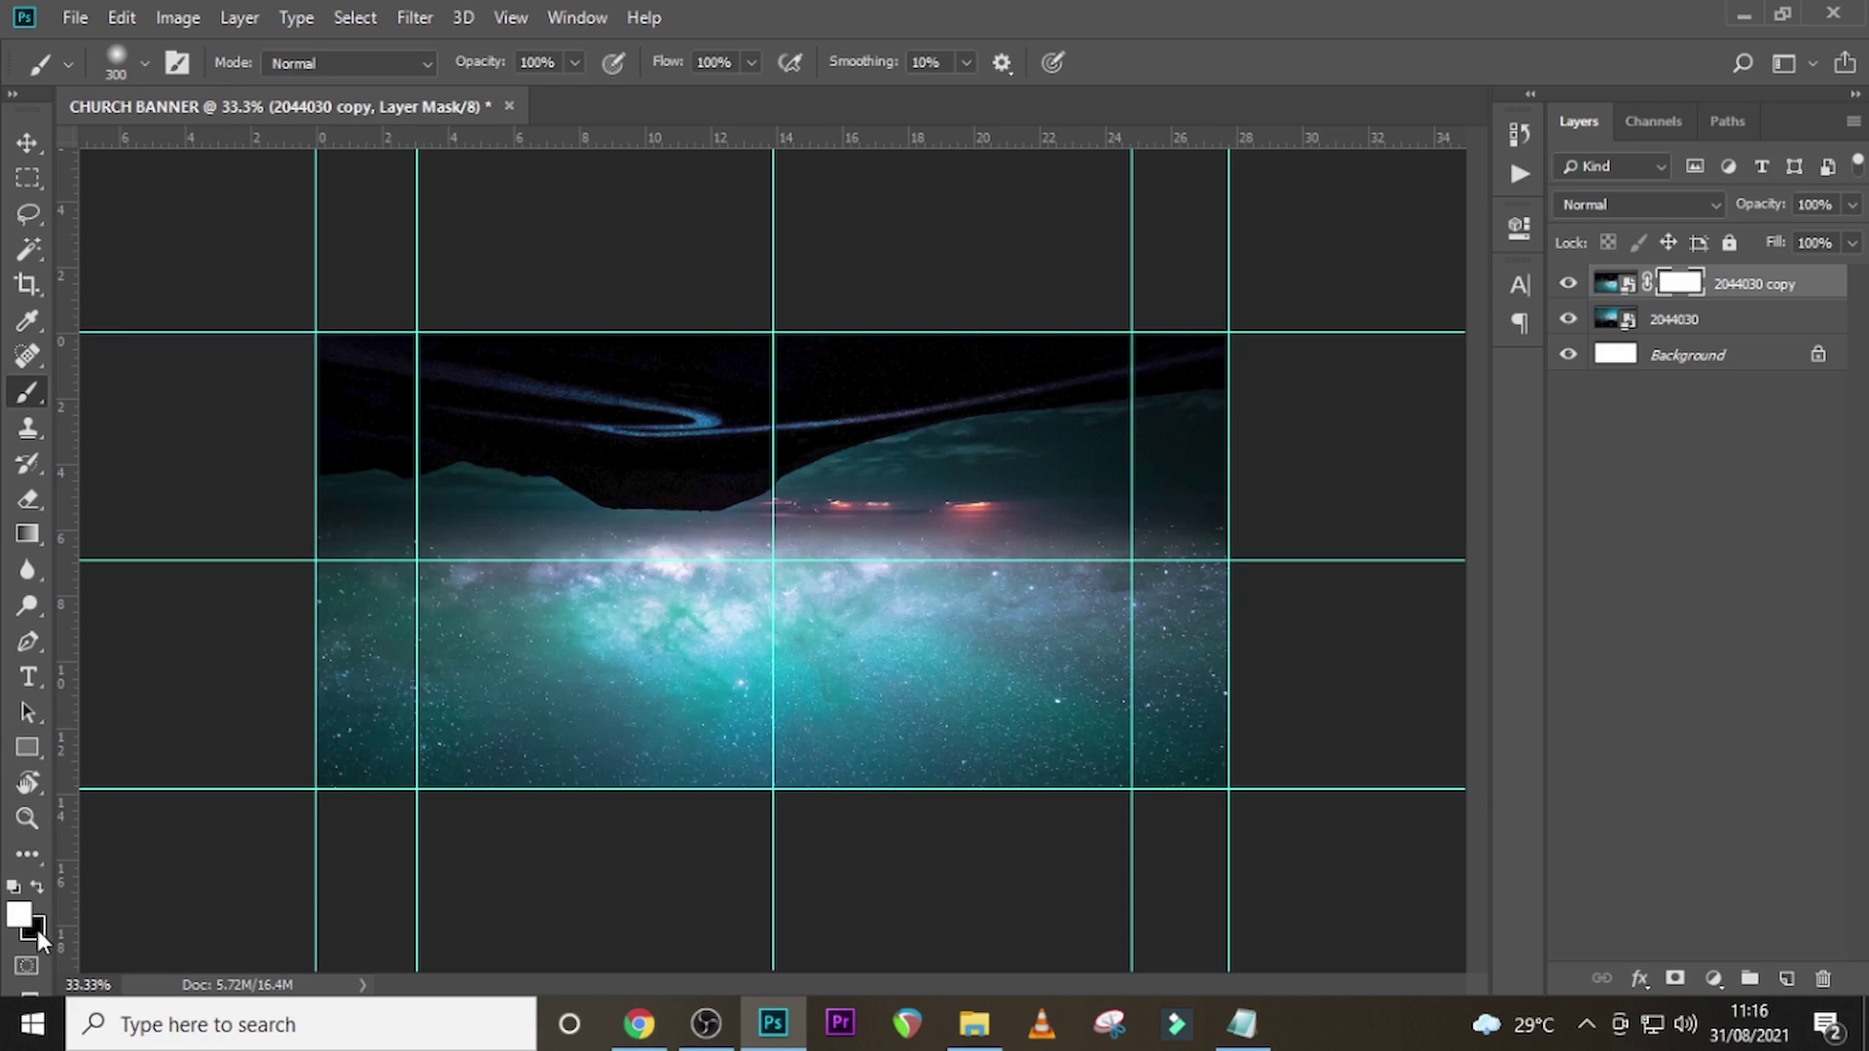
click(37, 886)
click(125, 61)
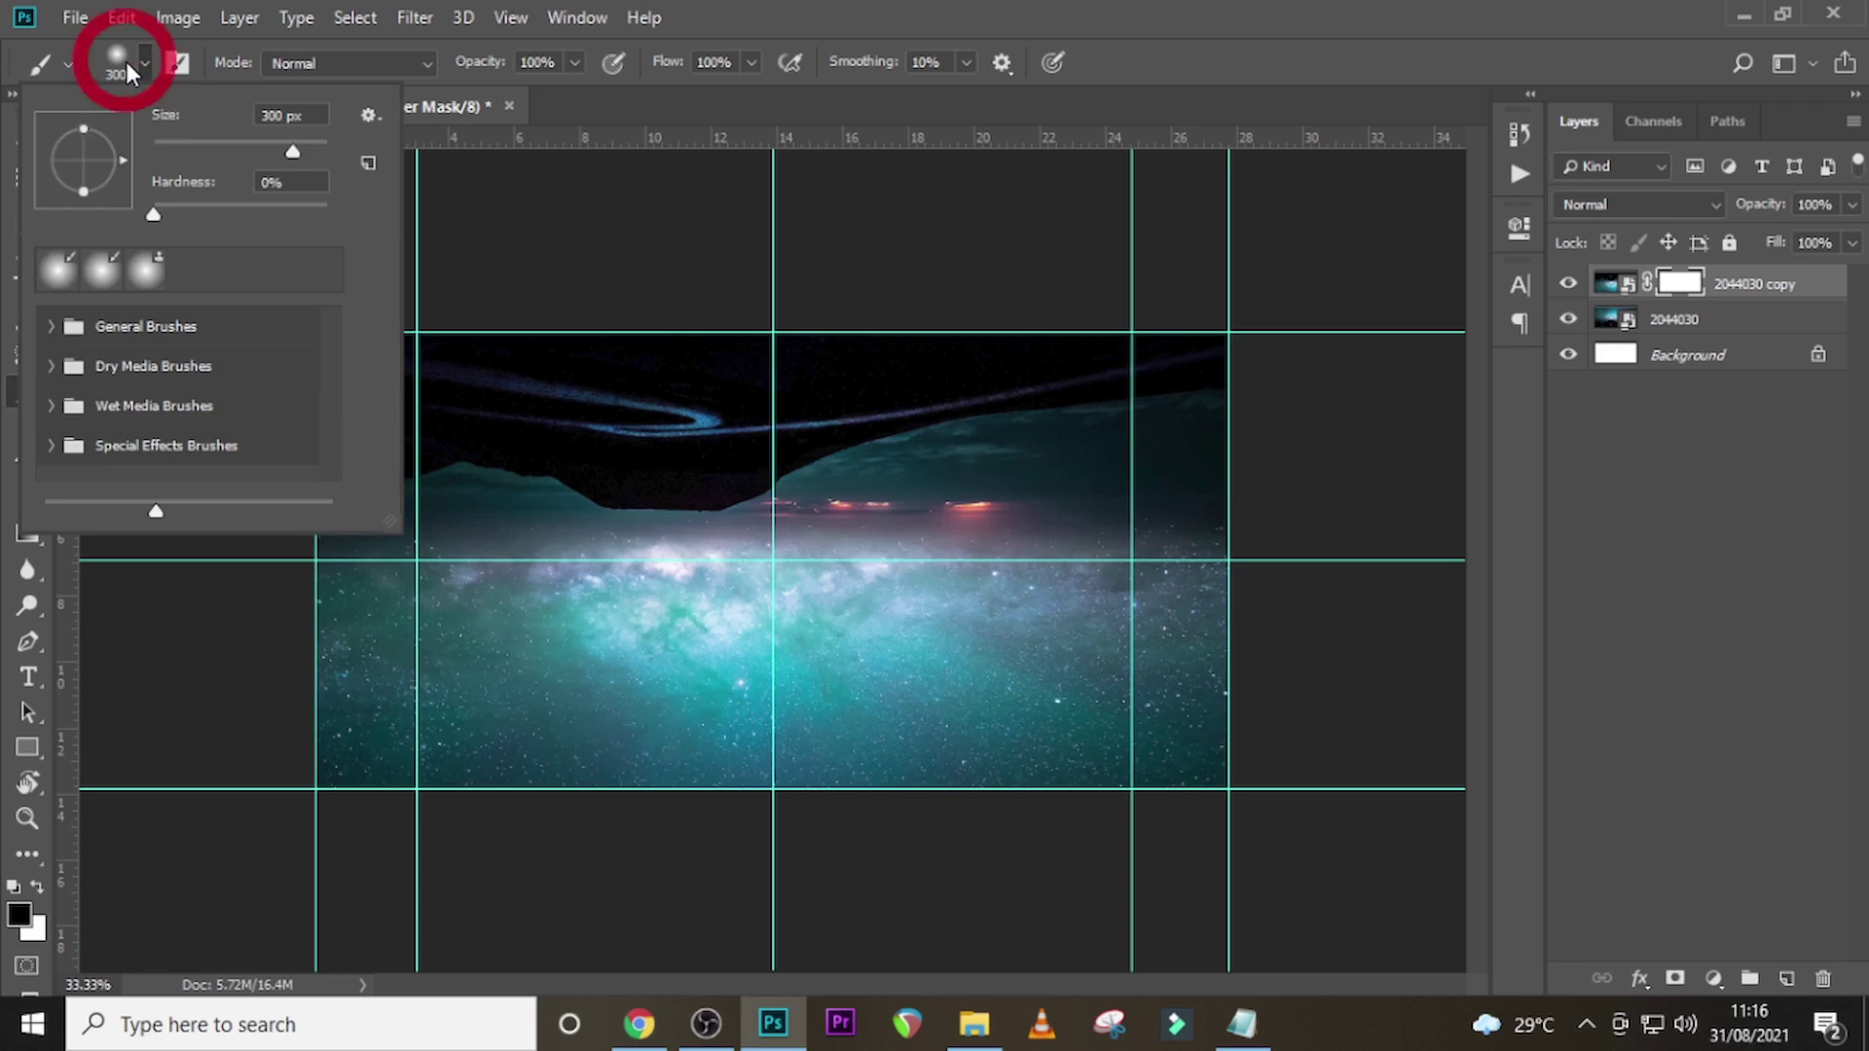
click(58, 270)
click(769, 8)
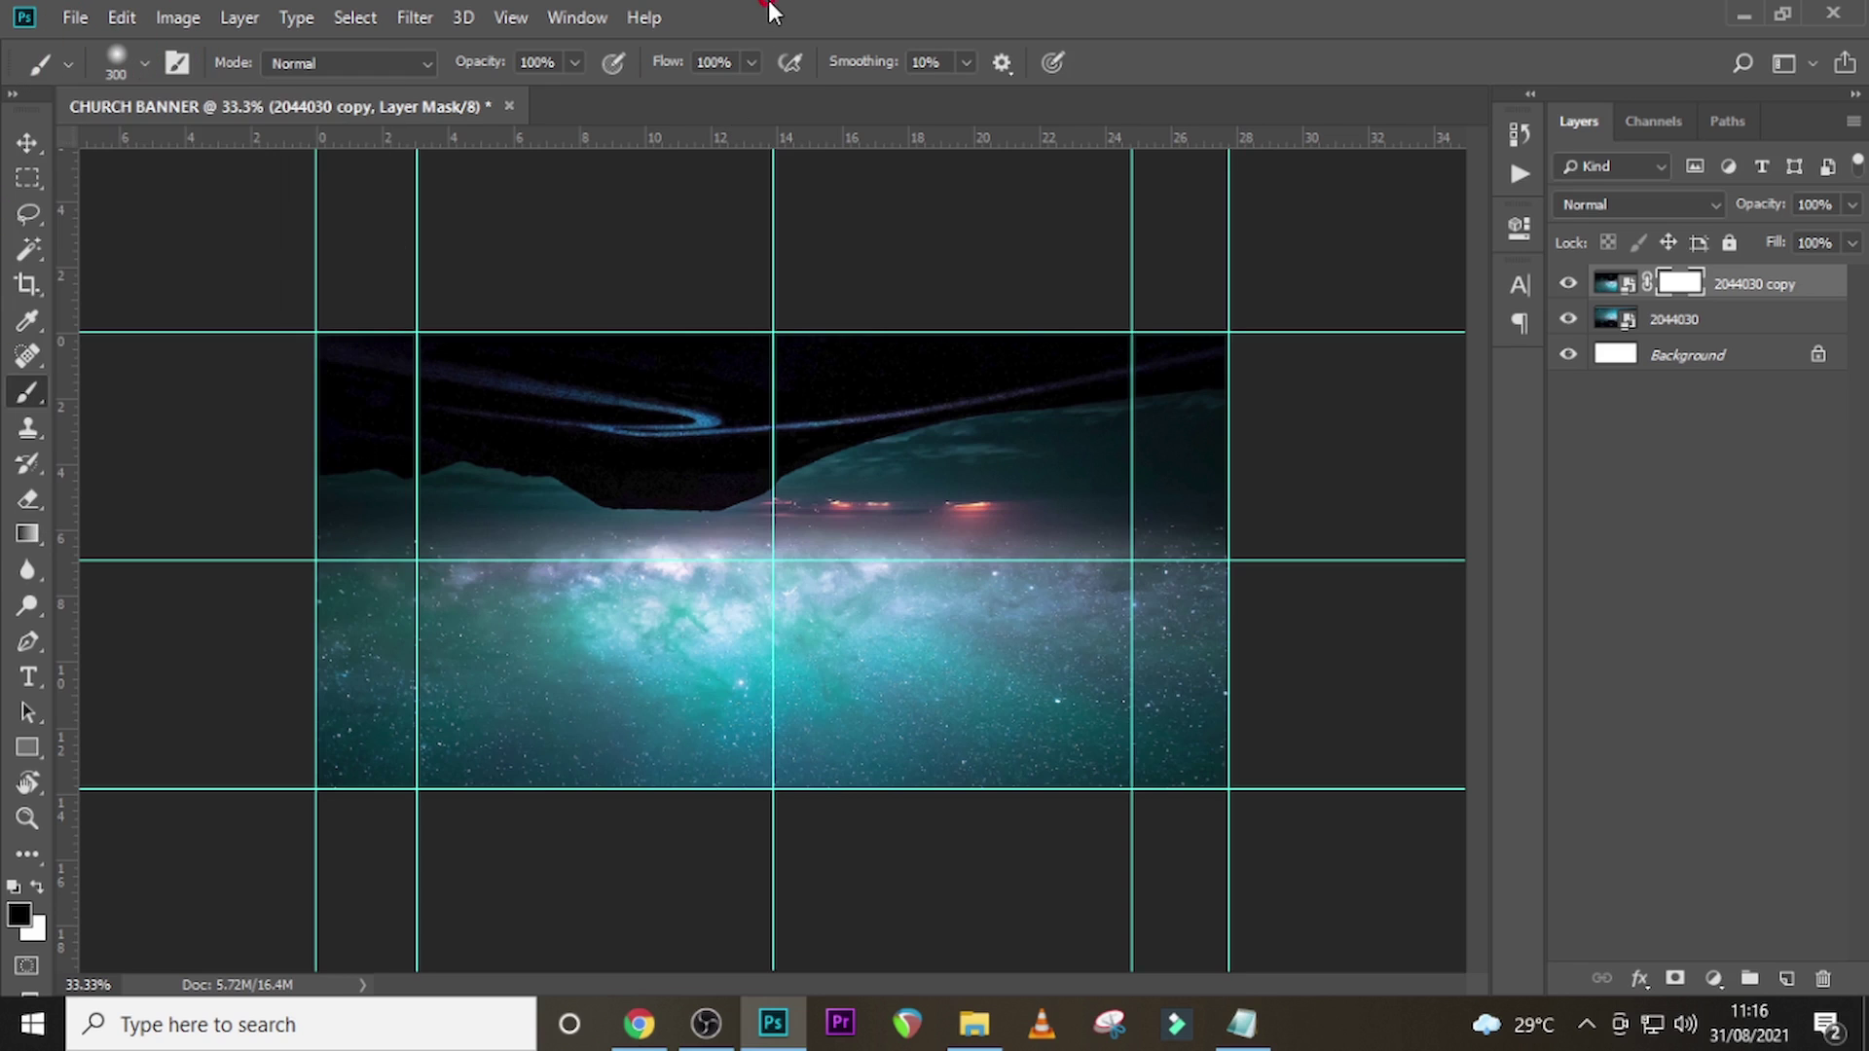
click(144, 61)
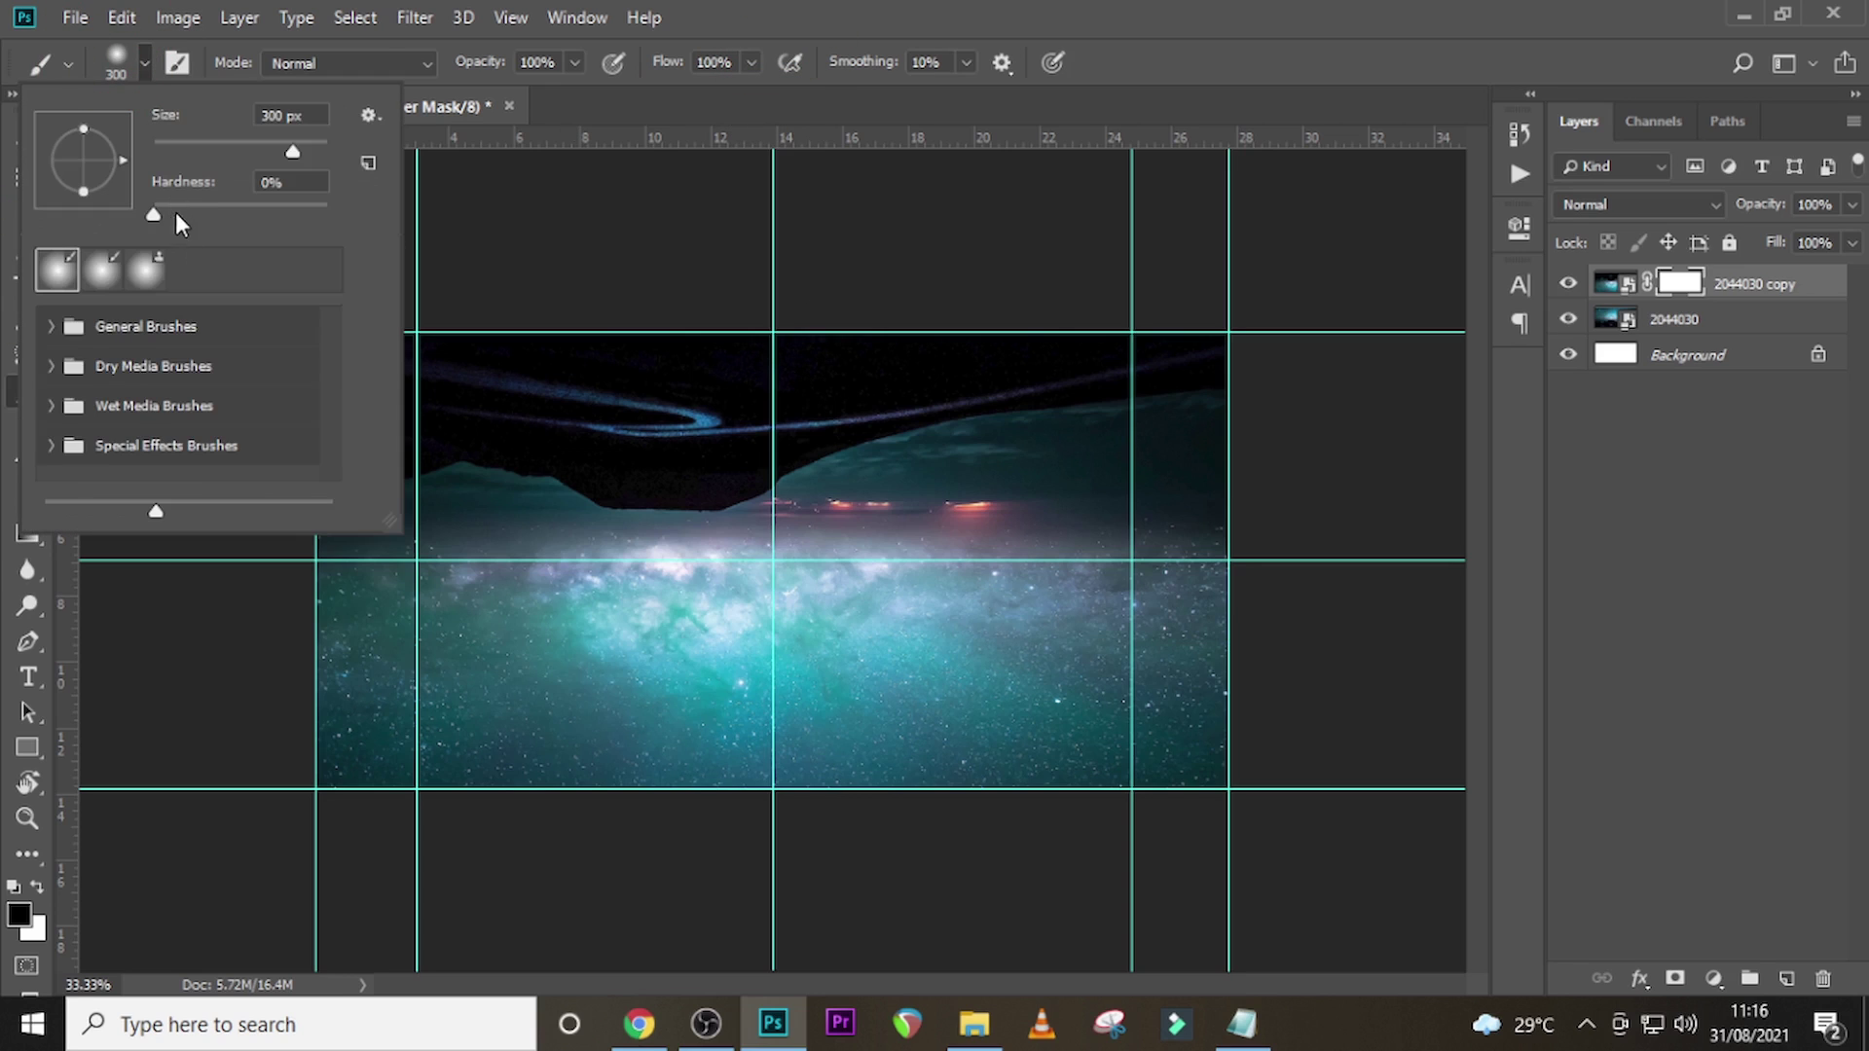
click(812, 11)
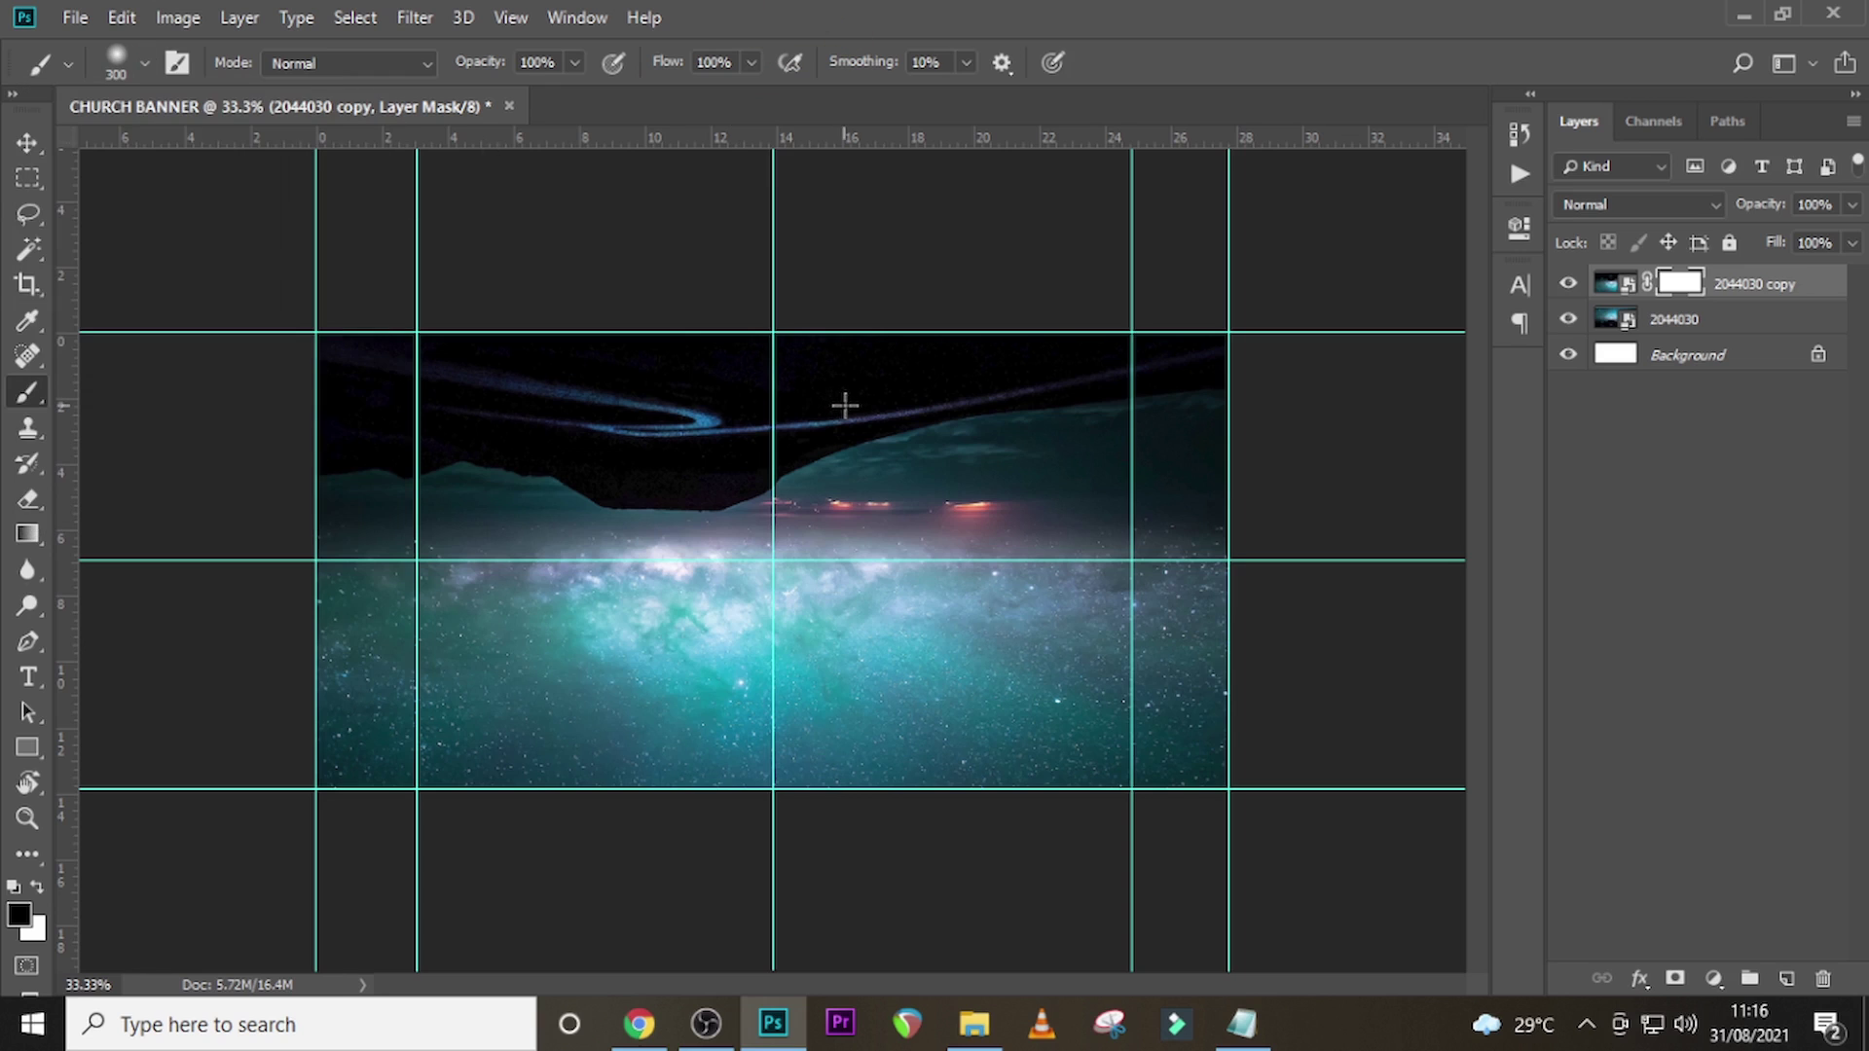
key(Caps_Lock)
mouse_move(1177, 376)
mouse_down()
mouse_move(1214, 357)
mouse_move(620, 343)
mouse_move(302, 366)
mouse_move(445, 400)
mouse_move(693, 414)
mouse_move(353, 440)
mouse_move(1148, 393)
mouse_move(373, 496)
mouse_move(710, 524)
mouse_move(1195, 545)
mouse_move(1189, 429)
mouse_up()
mouse_move(1059, 565)
mouse_down()
mouse_move(634, 396)
mouse_move(856, 584)
mouse_move(810, 600)
mouse_move(790, 544)
mouse_up()
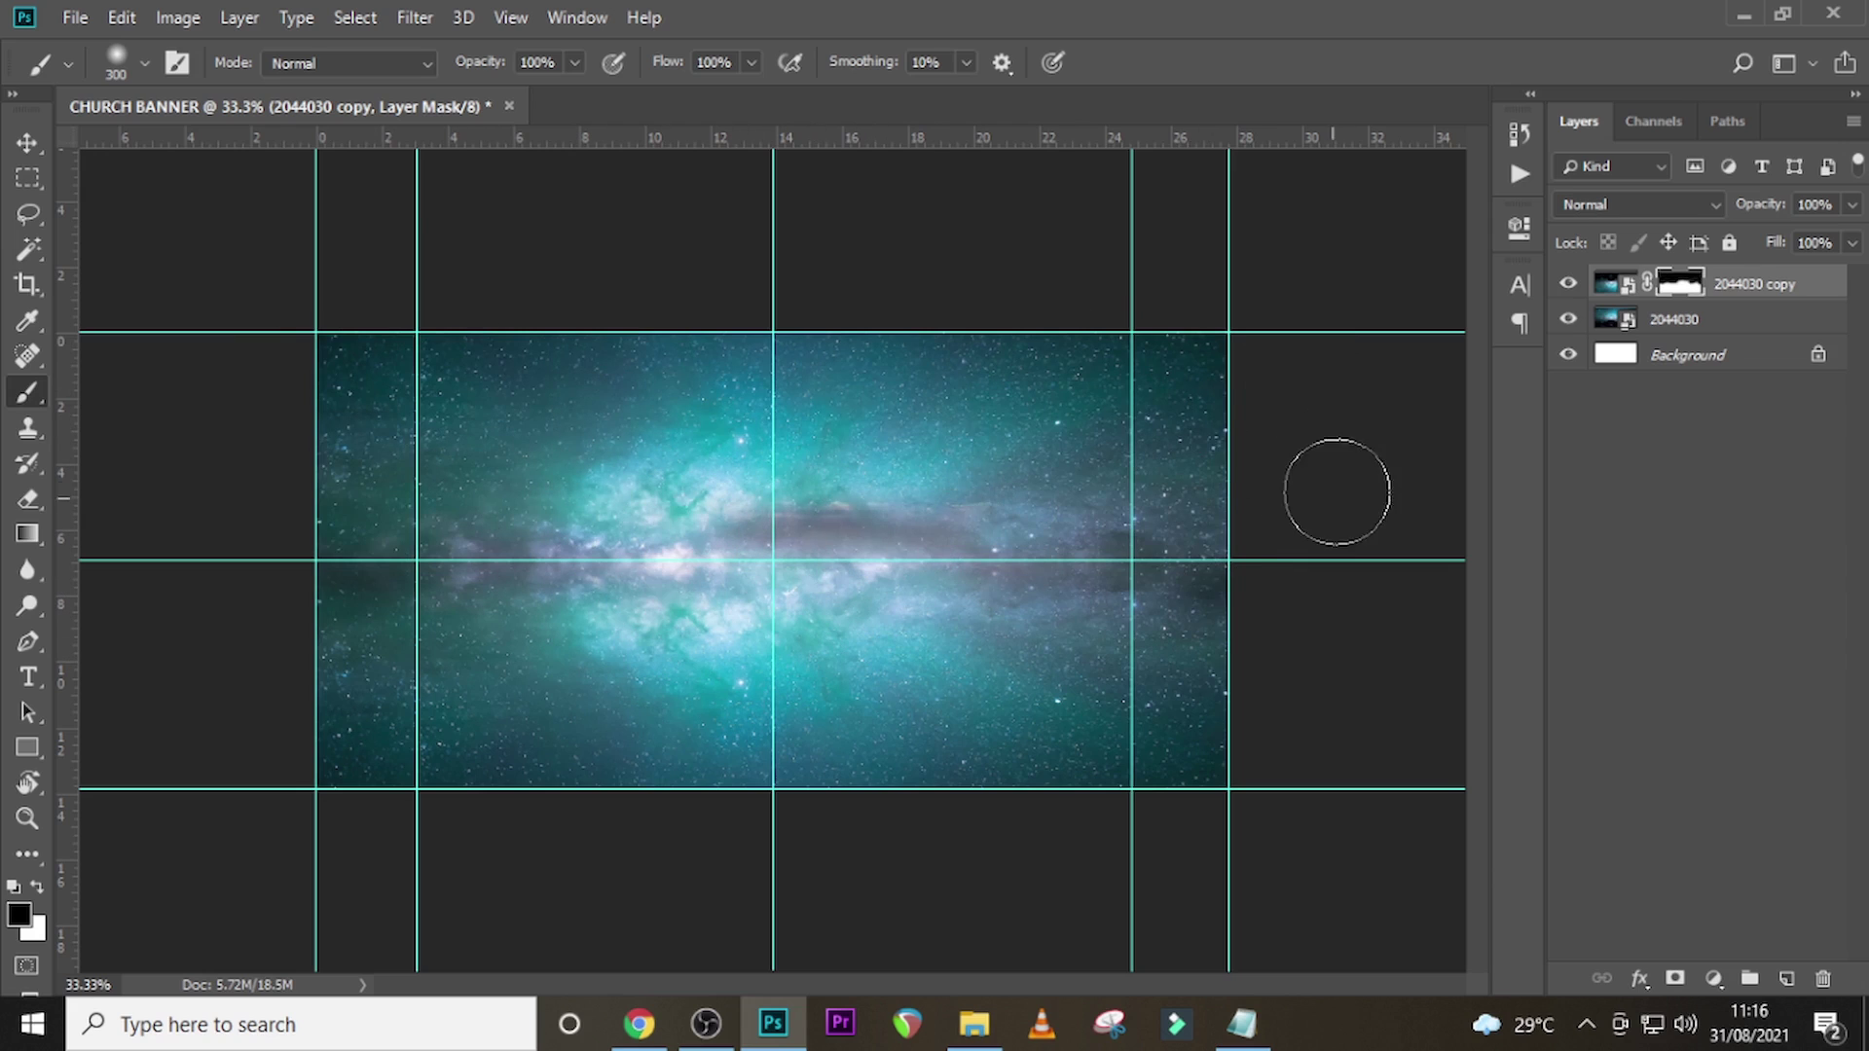
- Merge the masked copy and the original 2044030 layer into one layer
ctrl+click(1698, 320)
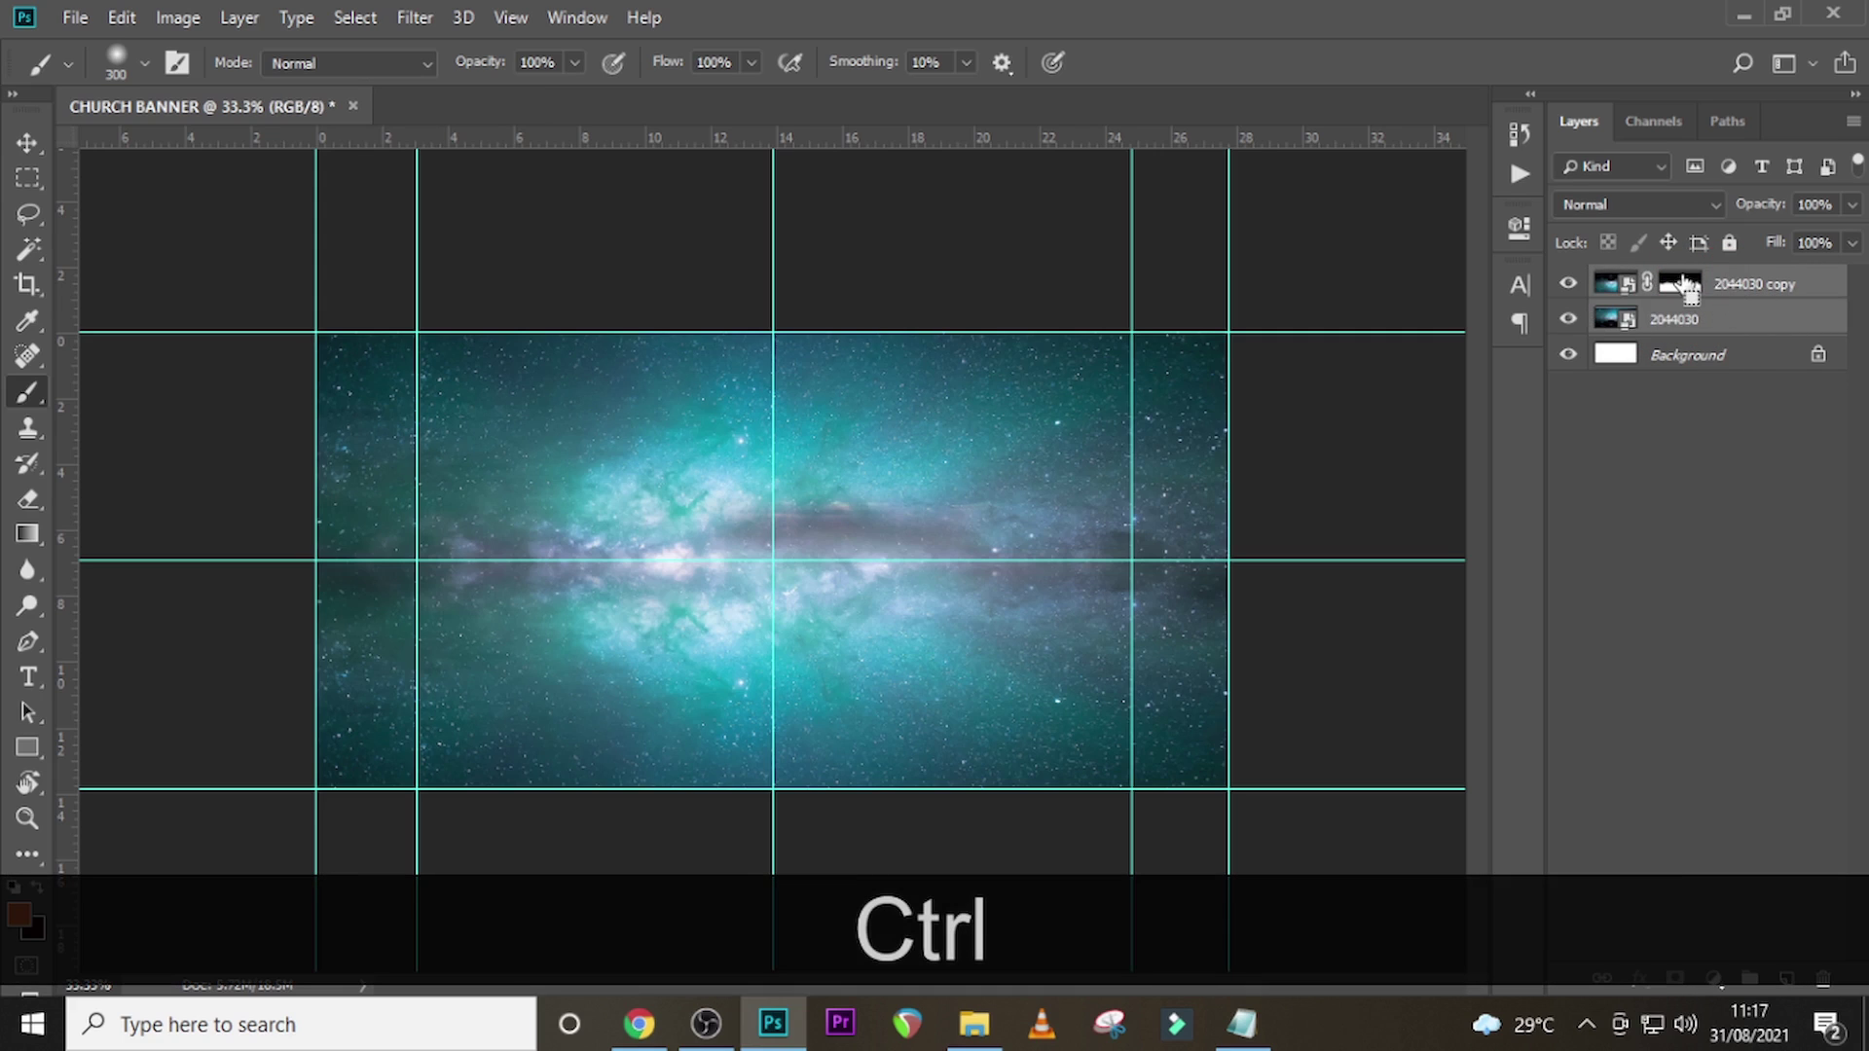
key(ctrl+e)
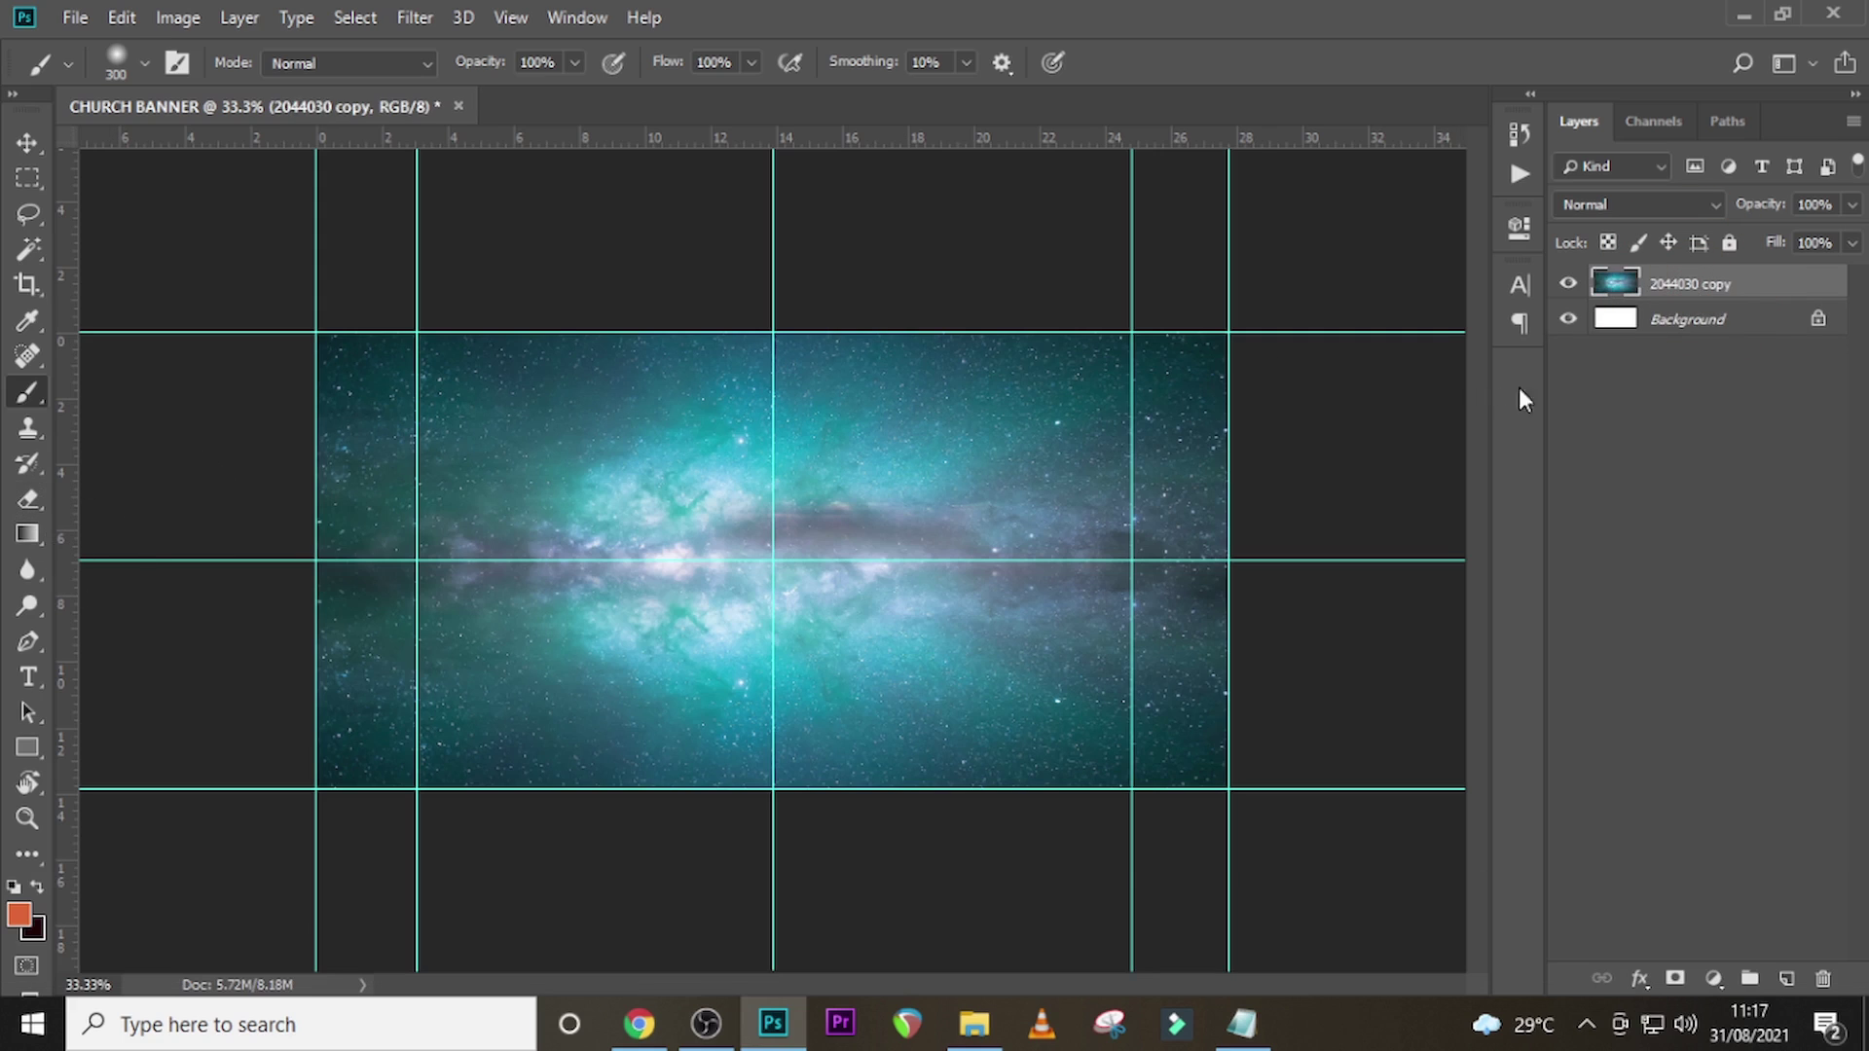
key(ctrl)
- Duplicate the merged sky layer, hide the lower one and make the new copy active
key(ctrl+j)
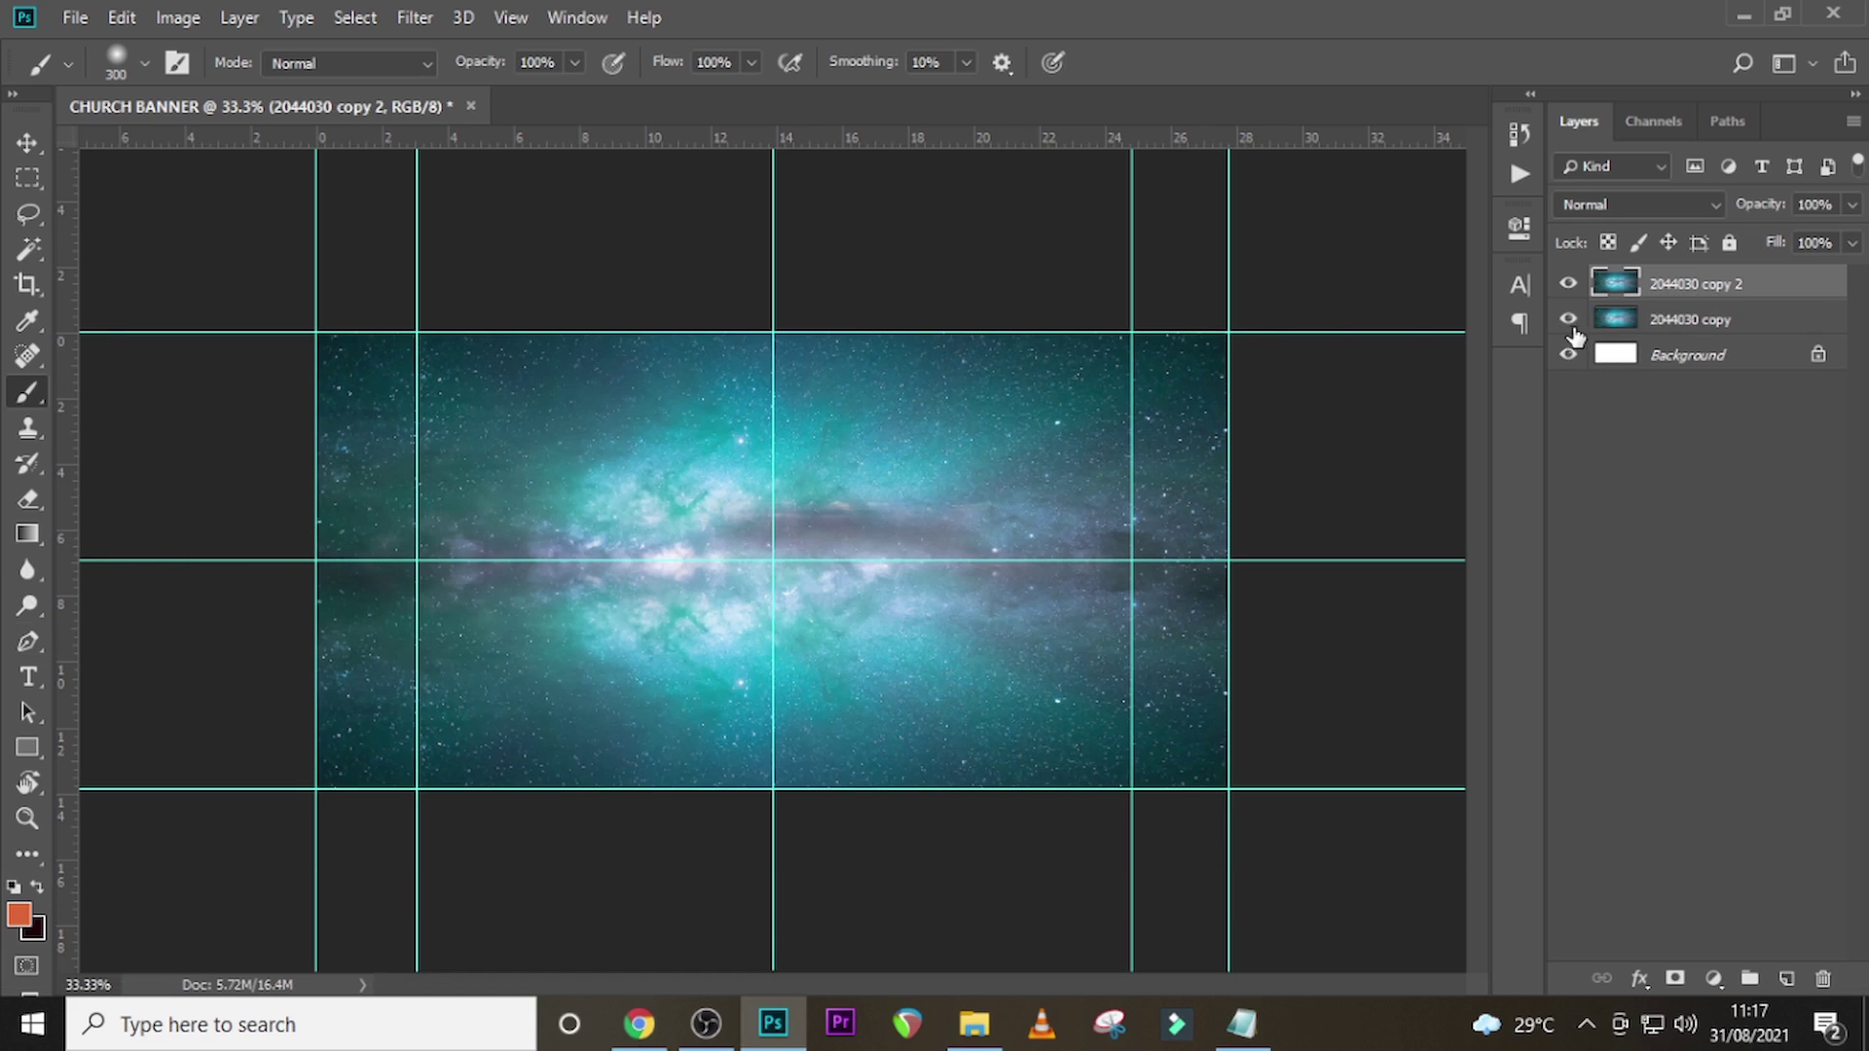
click(1665, 323)
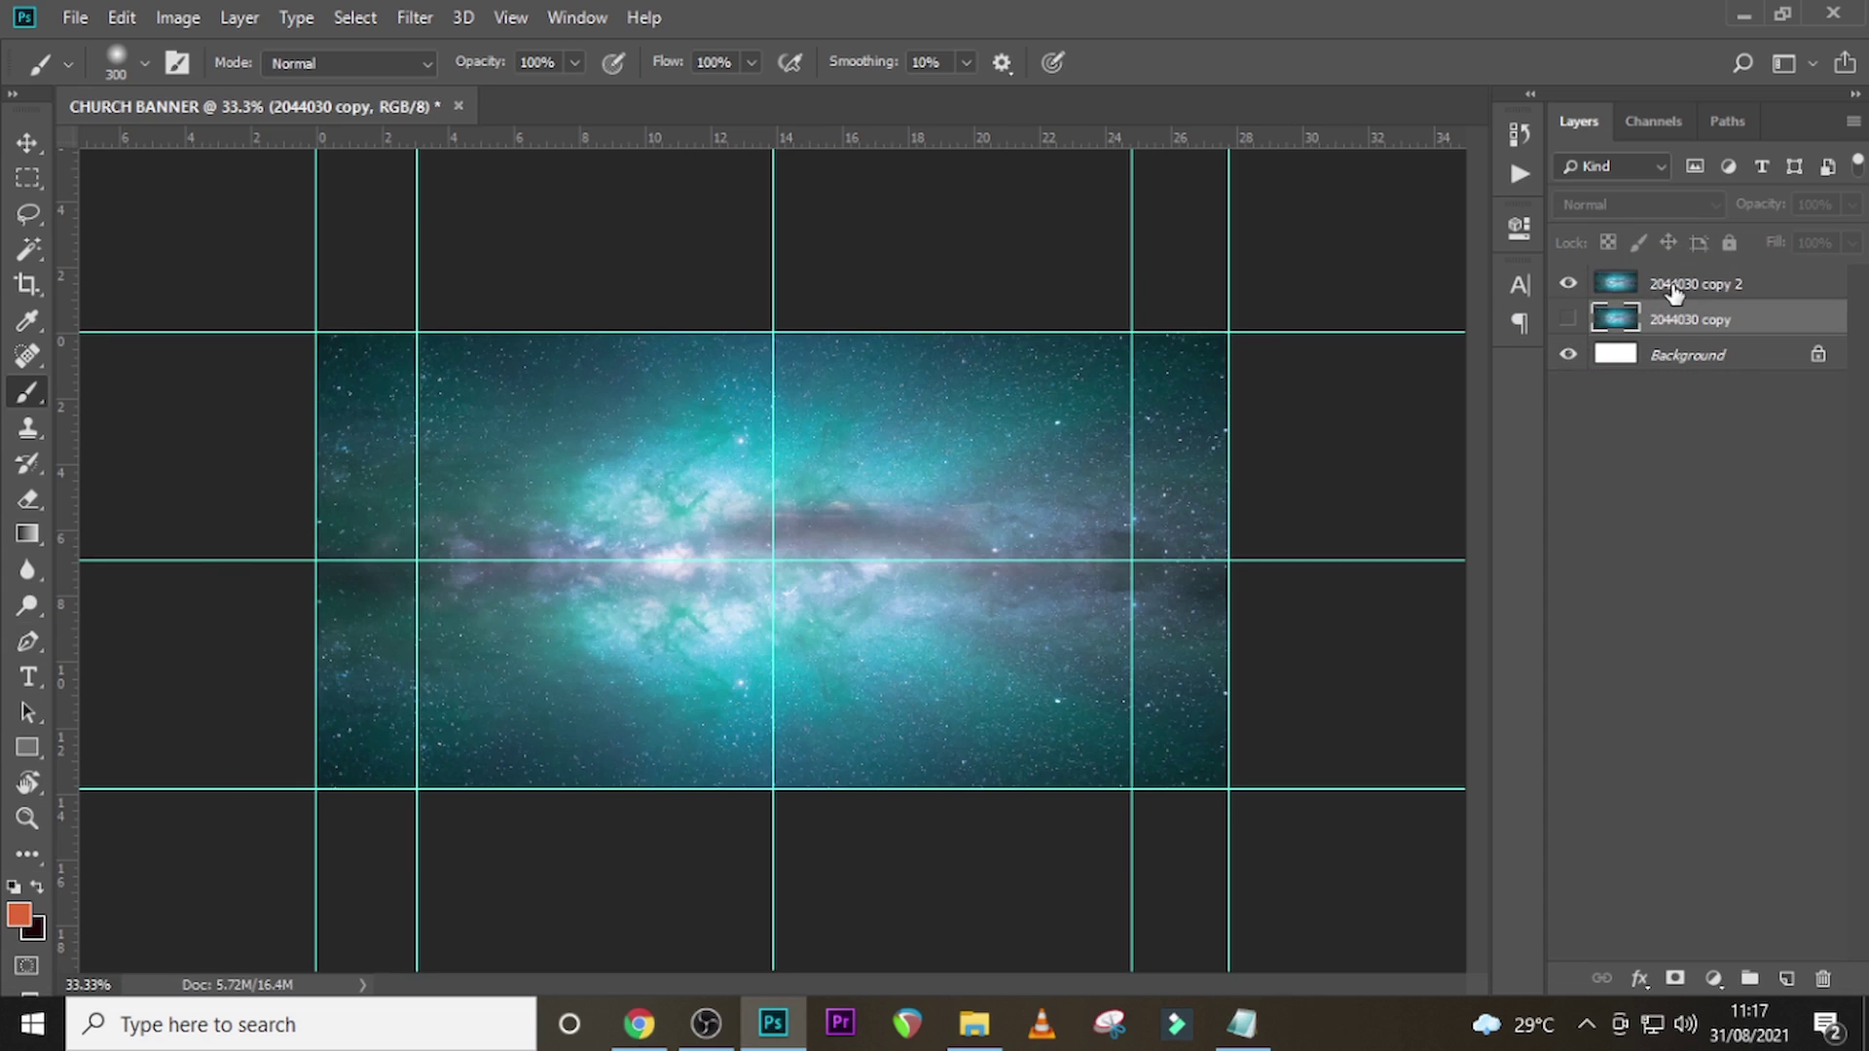
click(1641, 288)
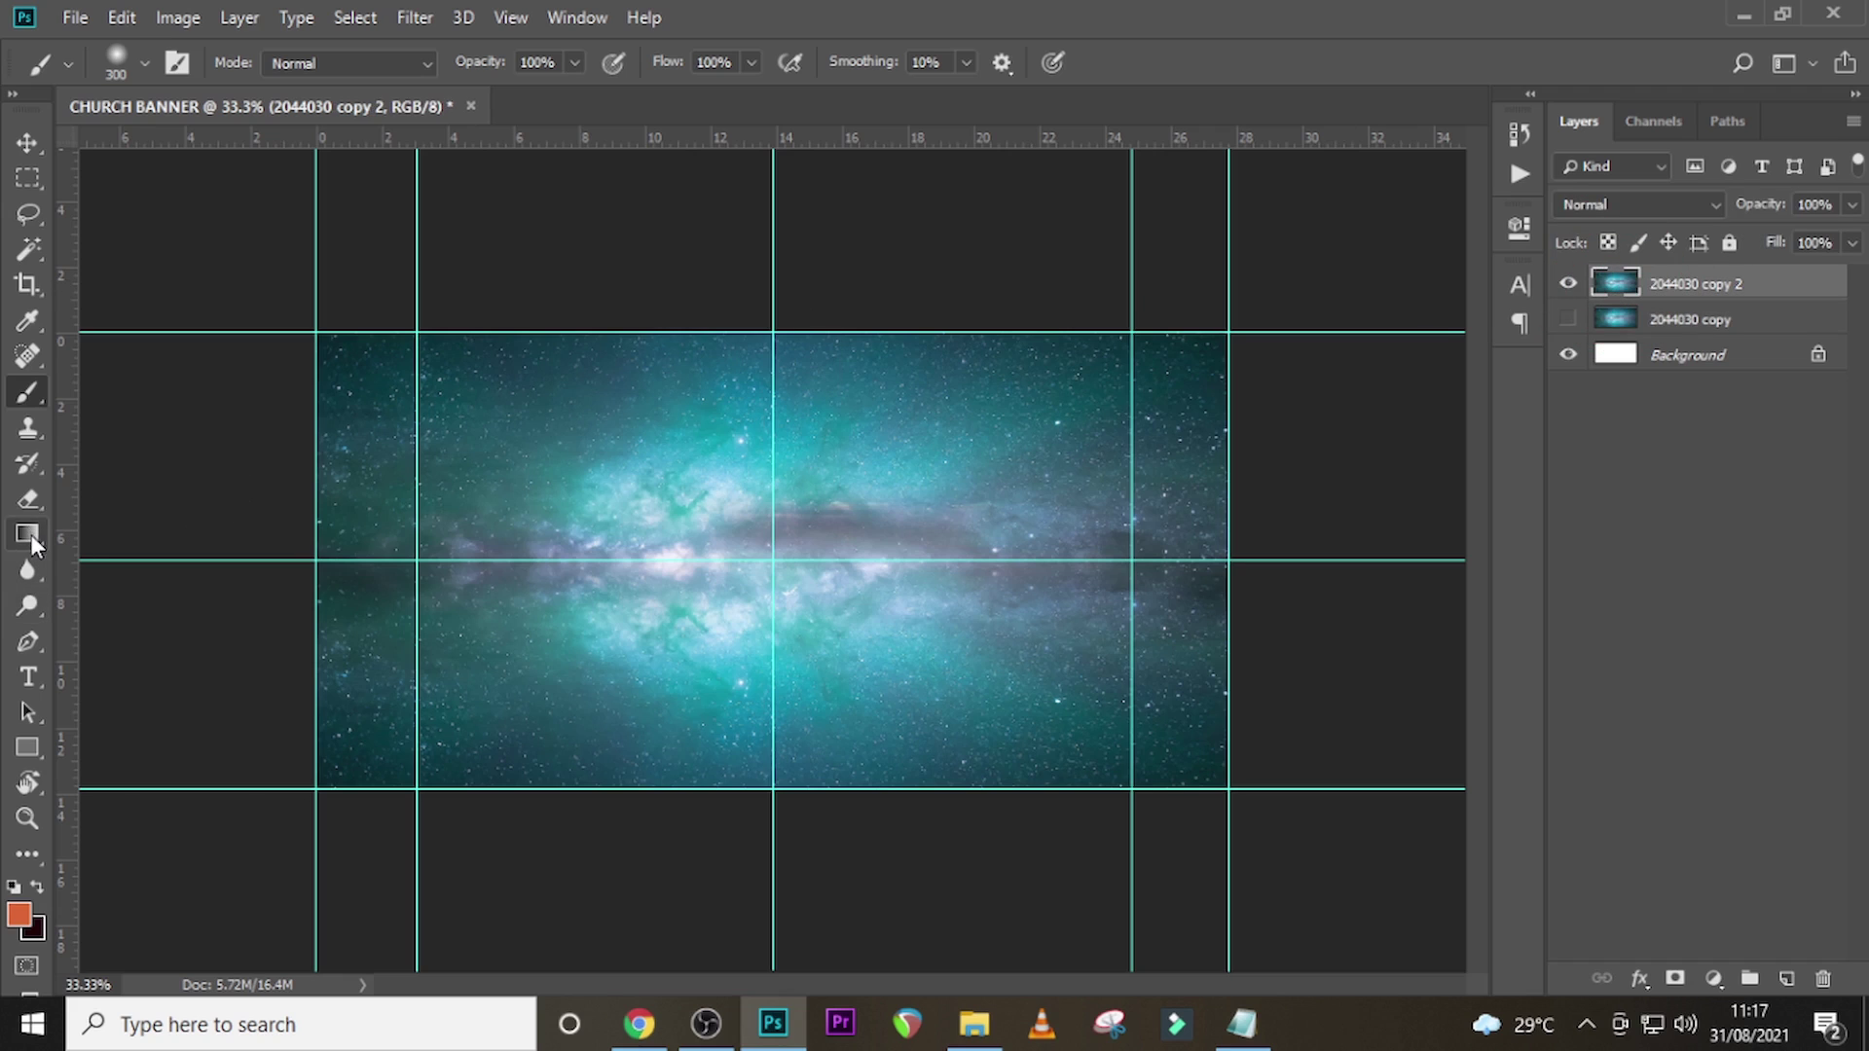
- Clone Stamp darker starry areas over the bright galaxy band on the top sky layer with a soft 200 px brush
click(24, 432)
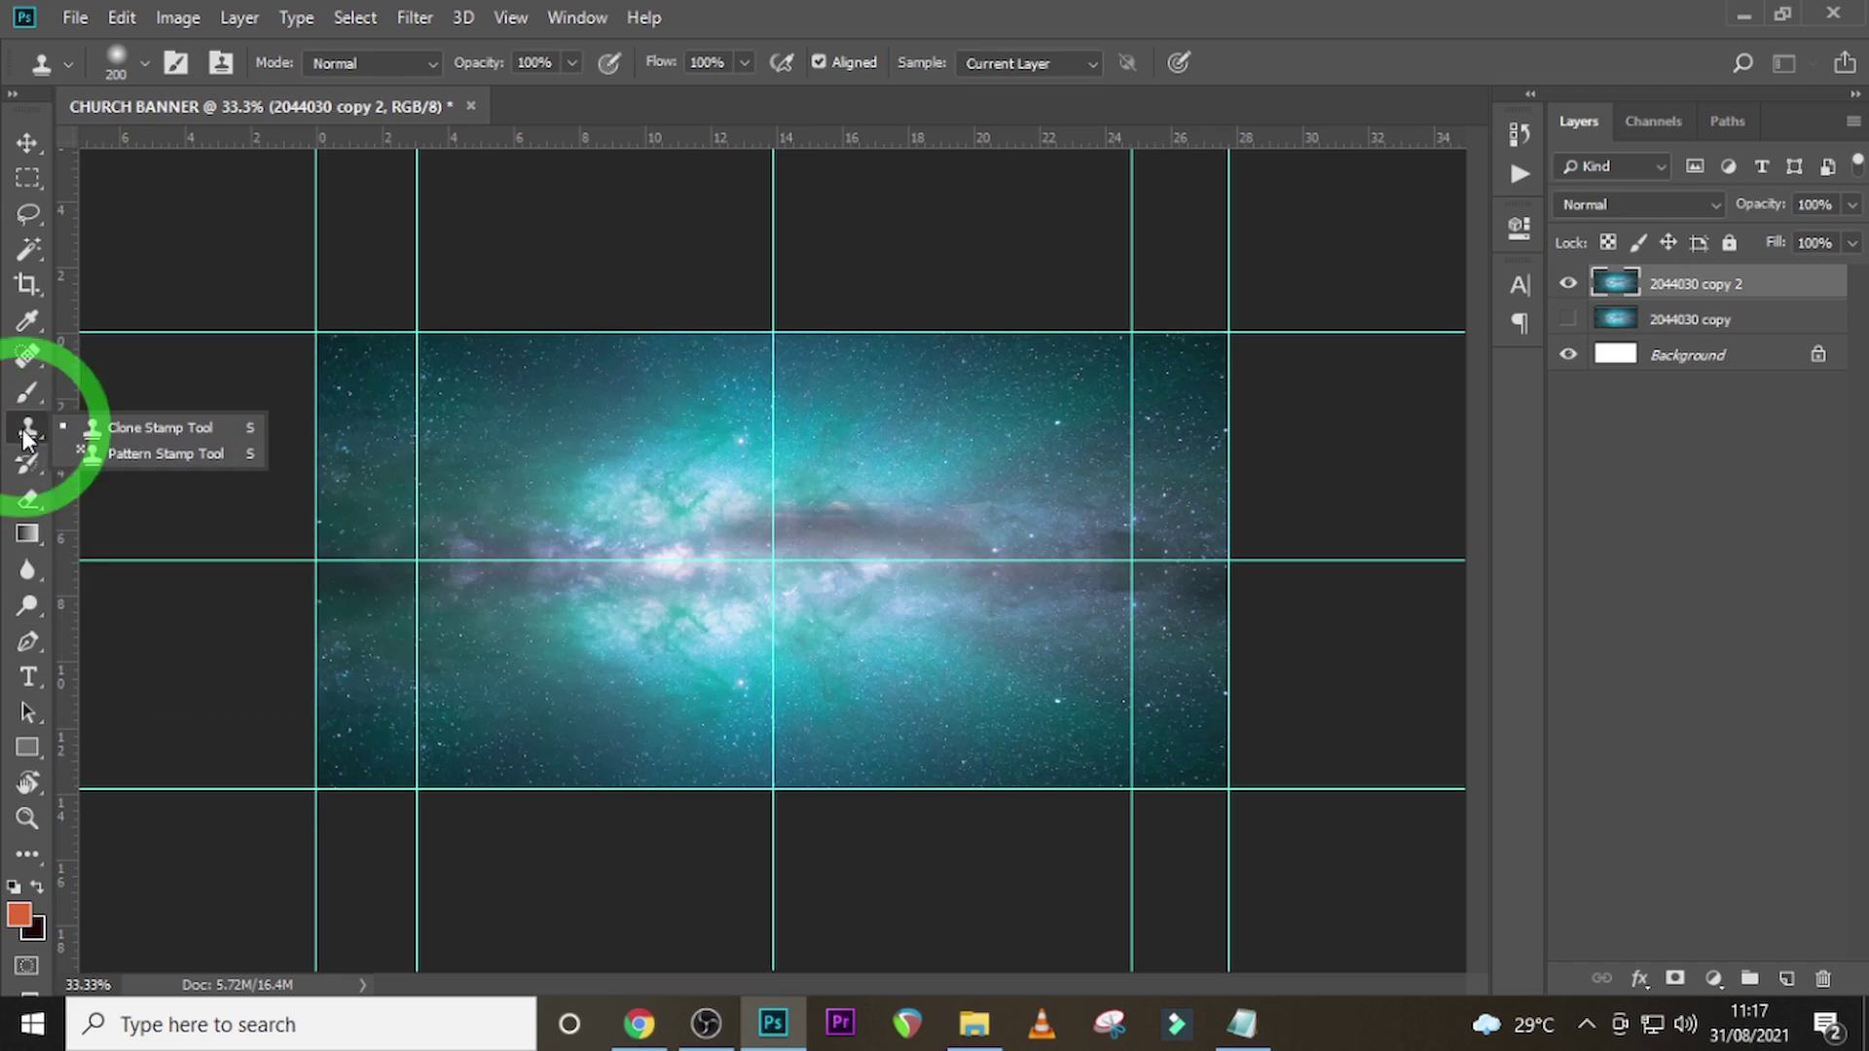
click(117, 428)
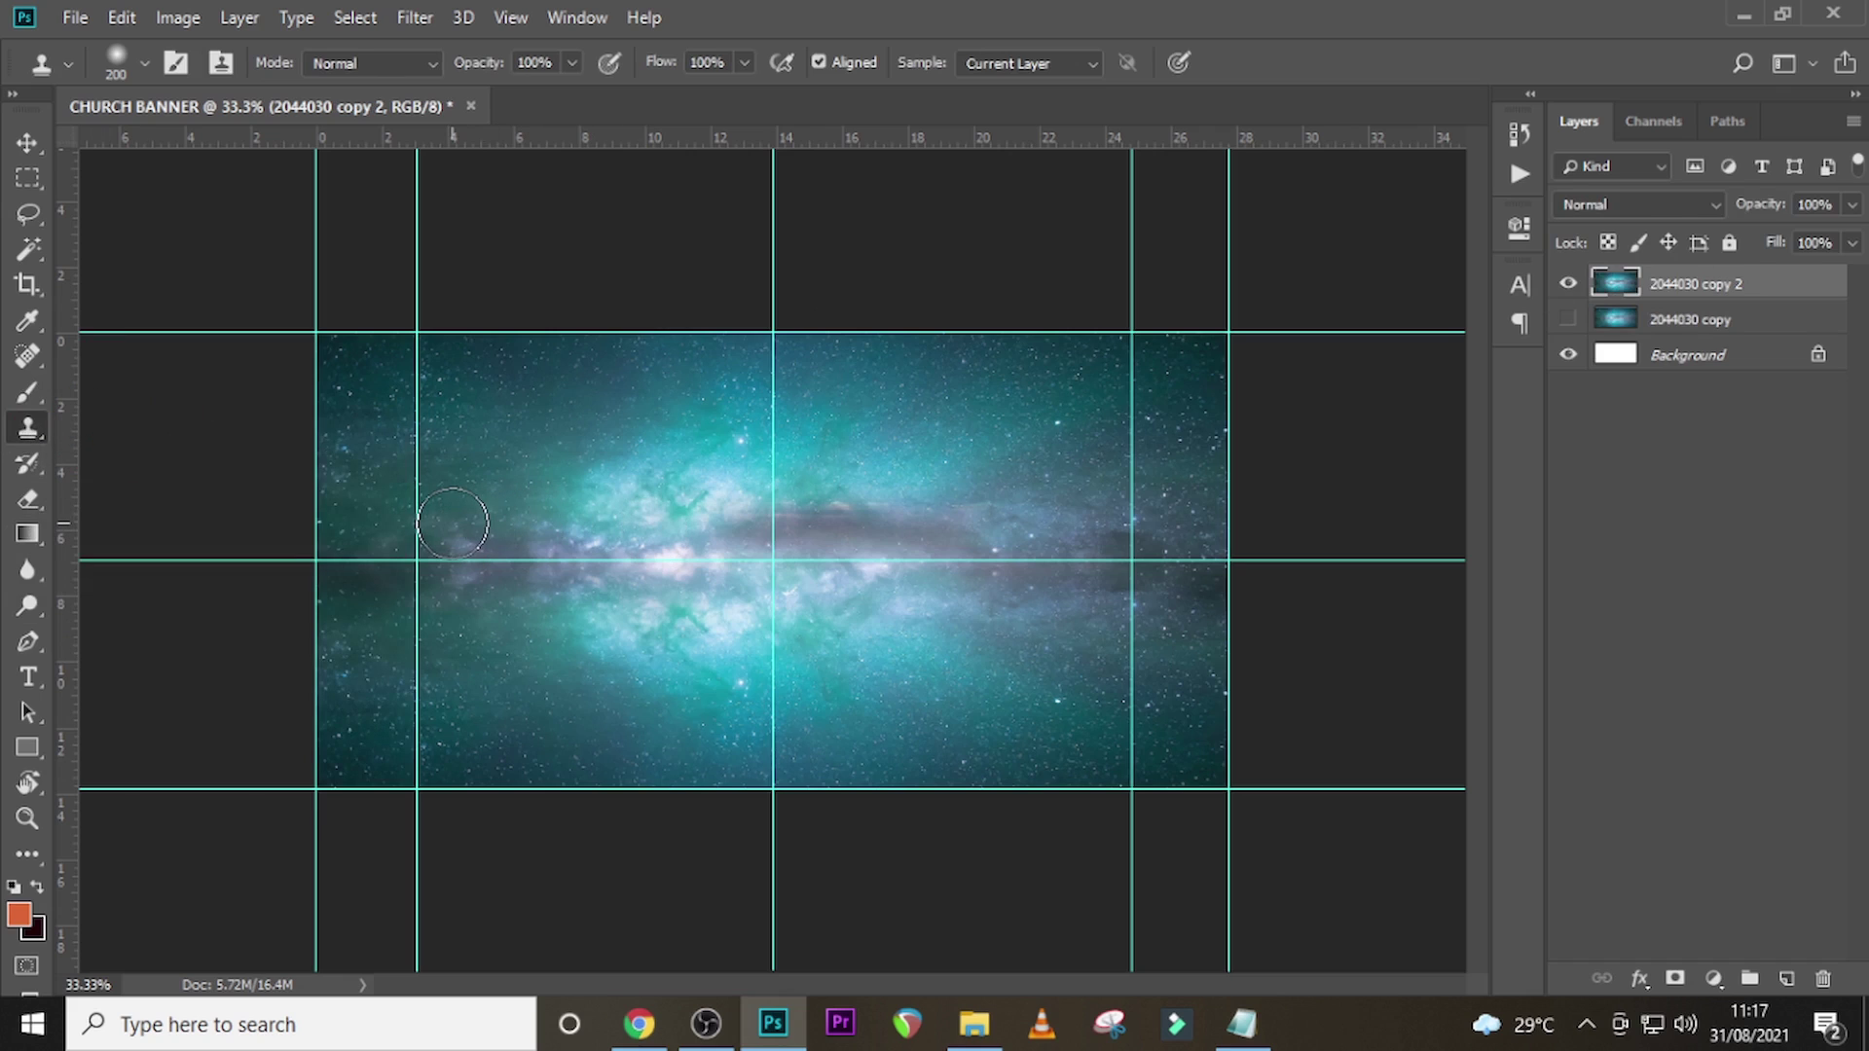
key(alt)
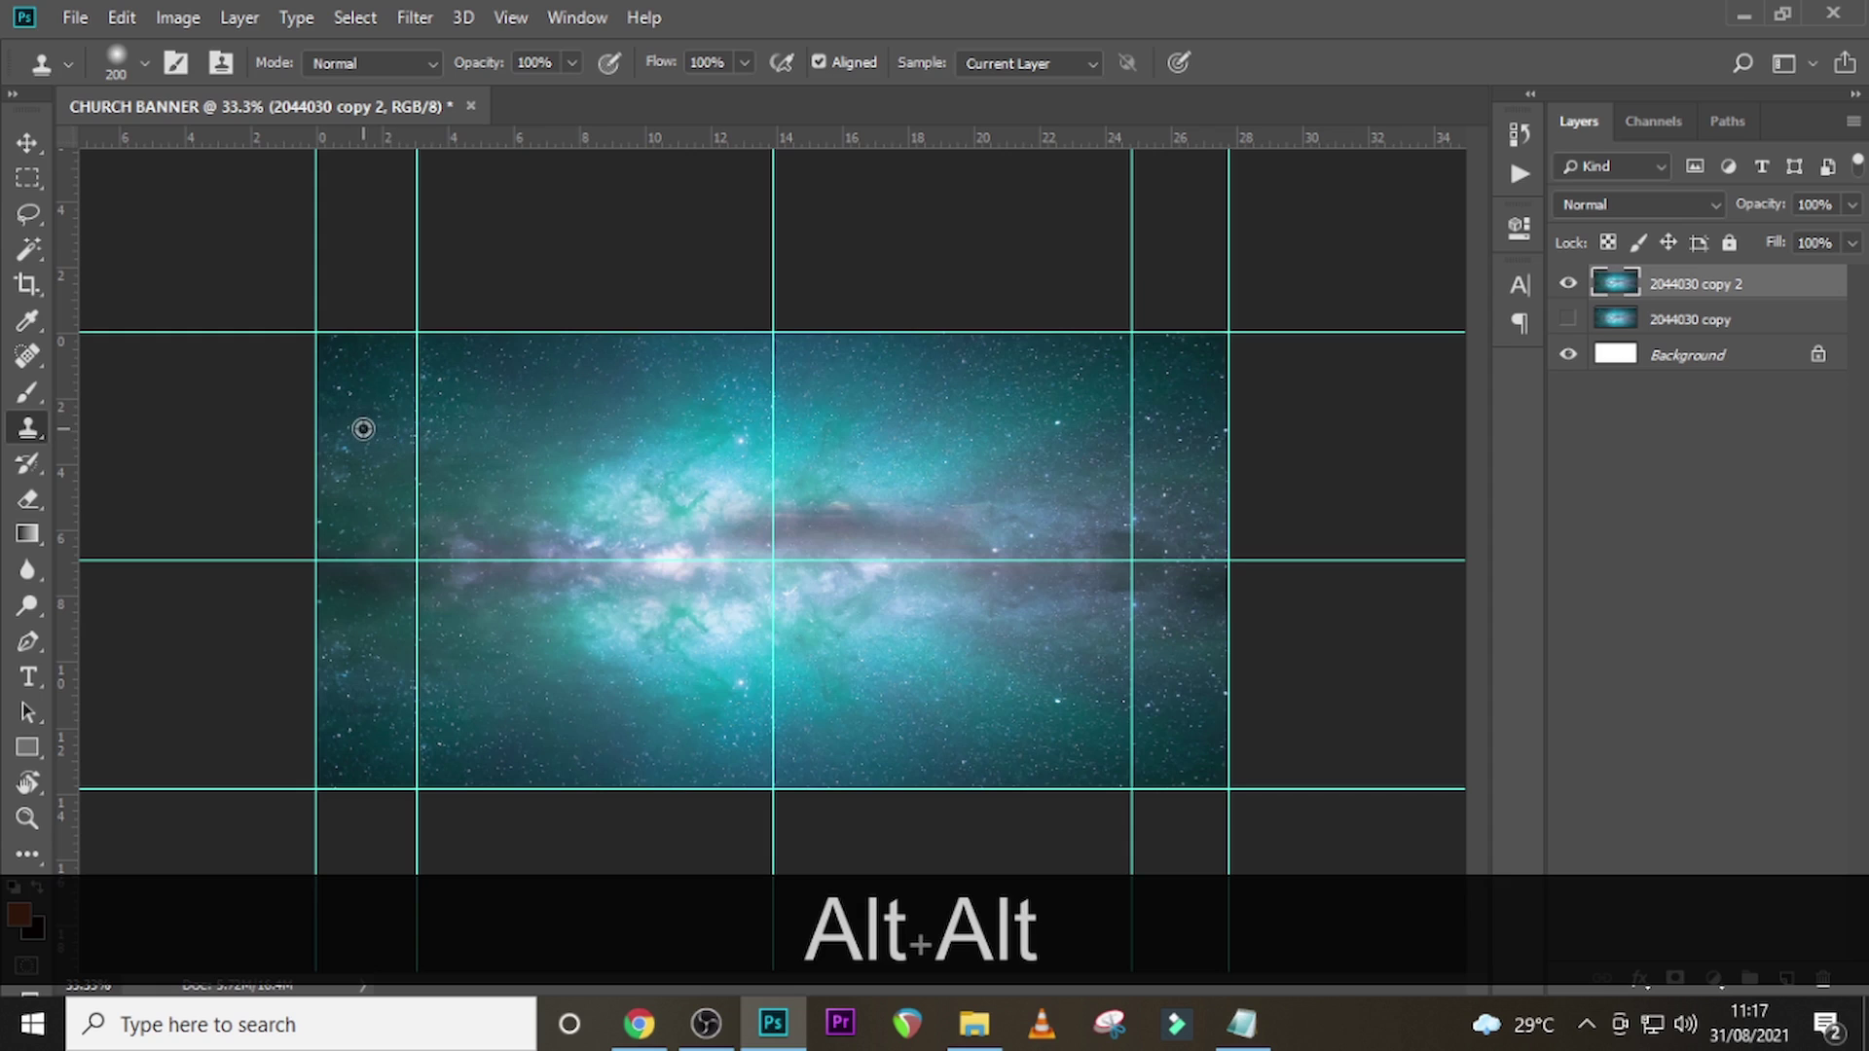
alt+click(363, 428)
drag(396, 546, 330, 560)
alt+click(455, 378)
alt+click(483, 398)
drag(632, 378, 697, 350)
alt+click(718, 371)
mouse_move(570, 467)
mouse_down()
mouse_move(536, 486)
mouse_move(692, 467)
mouse_move(582, 594)
mouse_up()
alt+click(1006, 400)
drag(808, 479, 906, 508)
mouse_move(979, 491)
mouse_down()
mouse_move(1081, 514)
mouse_move(1051, 553)
mouse_up()
drag(1047, 560, 1147, 556)
drag(1141, 622, 1118, 617)
mouse_move(1149, 681)
mouse_down()
mouse_move(1193, 681)
mouse_move(1173, 726)
mouse_up()
alt+click(1015, 690)
mouse_move(1168, 393)
mouse_down()
mouse_move(1206, 626)
mouse_move(1041, 491)
mouse_up()
alt+click(1059, 529)
alt+click(945, 406)
mouse_move(603, 450)
mouse_down()
mouse_move(471, 510)
mouse_move(623, 545)
mouse_up()
alt+click(487, 522)
drag(545, 623, 637, 627)
mouse_move(672, 545)
mouse_down()
mouse_move(726, 476)
mouse_move(813, 526)
mouse_up()
mouse_move(749, 443)
mouse_down()
mouse_move(715, 429)
mouse_move(716, 477)
mouse_move(857, 482)
mouse_move(715, 487)
mouse_up()
alt+click(714, 453)
alt+click(847, 383)
alt+click(954, 463)
mouse_move(769, 467)
mouse_down()
mouse_move(856, 472)
mouse_move(755, 448)
mouse_up()
alt+click(880, 517)
alt+click(934, 633)
mouse_move(905, 511)
mouse_down()
mouse_move(959, 559)
mouse_move(866, 589)
mouse_up()
alt+click(876, 655)
mouse_move(681, 632)
mouse_down()
mouse_move(875, 588)
mouse_move(672, 584)
mouse_up()
alt+click(859, 676)
drag(983, 506, 866, 594)
mouse_move(564, 594)
mouse_down()
mouse_move(575, 565)
mouse_move(618, 603)
mouse_up()
click(1057, 422)
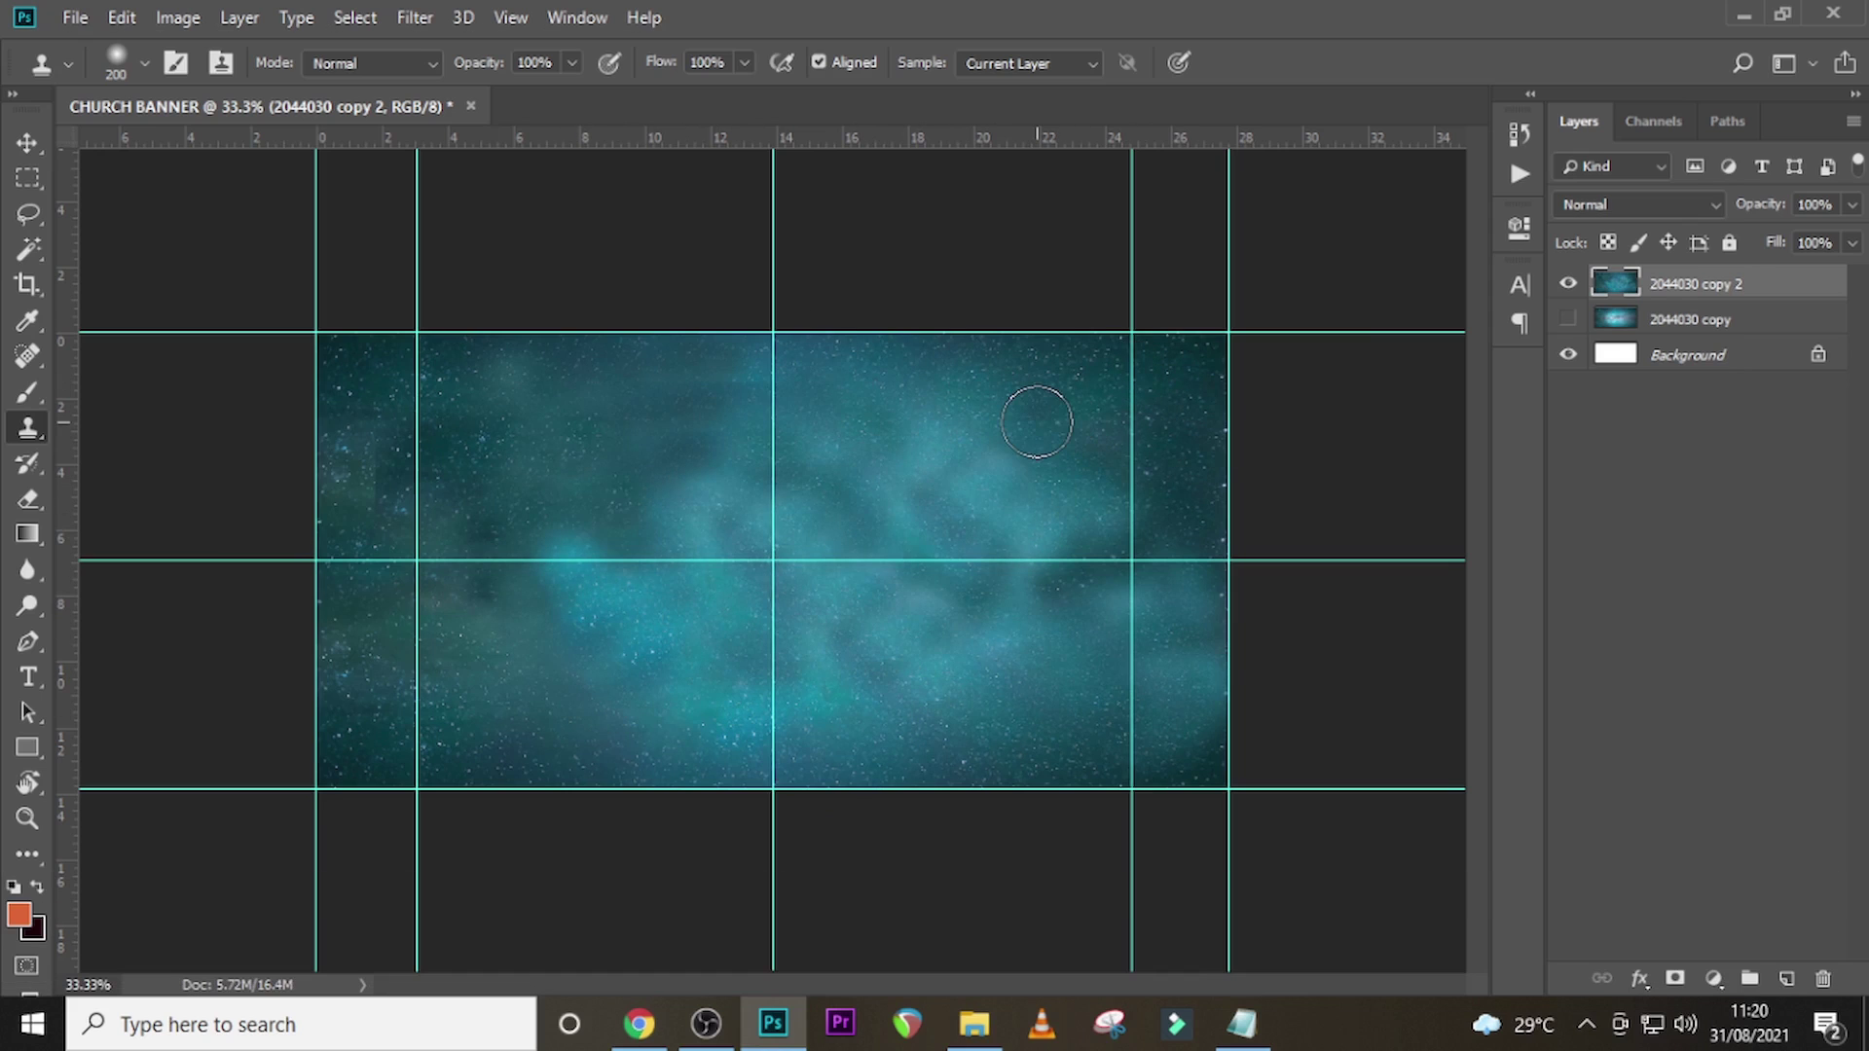
- Delete the hidden 2044030 copy layer and make the retouched 2044030 copy 2 layer active
click(1674, 321)
key(Delete)
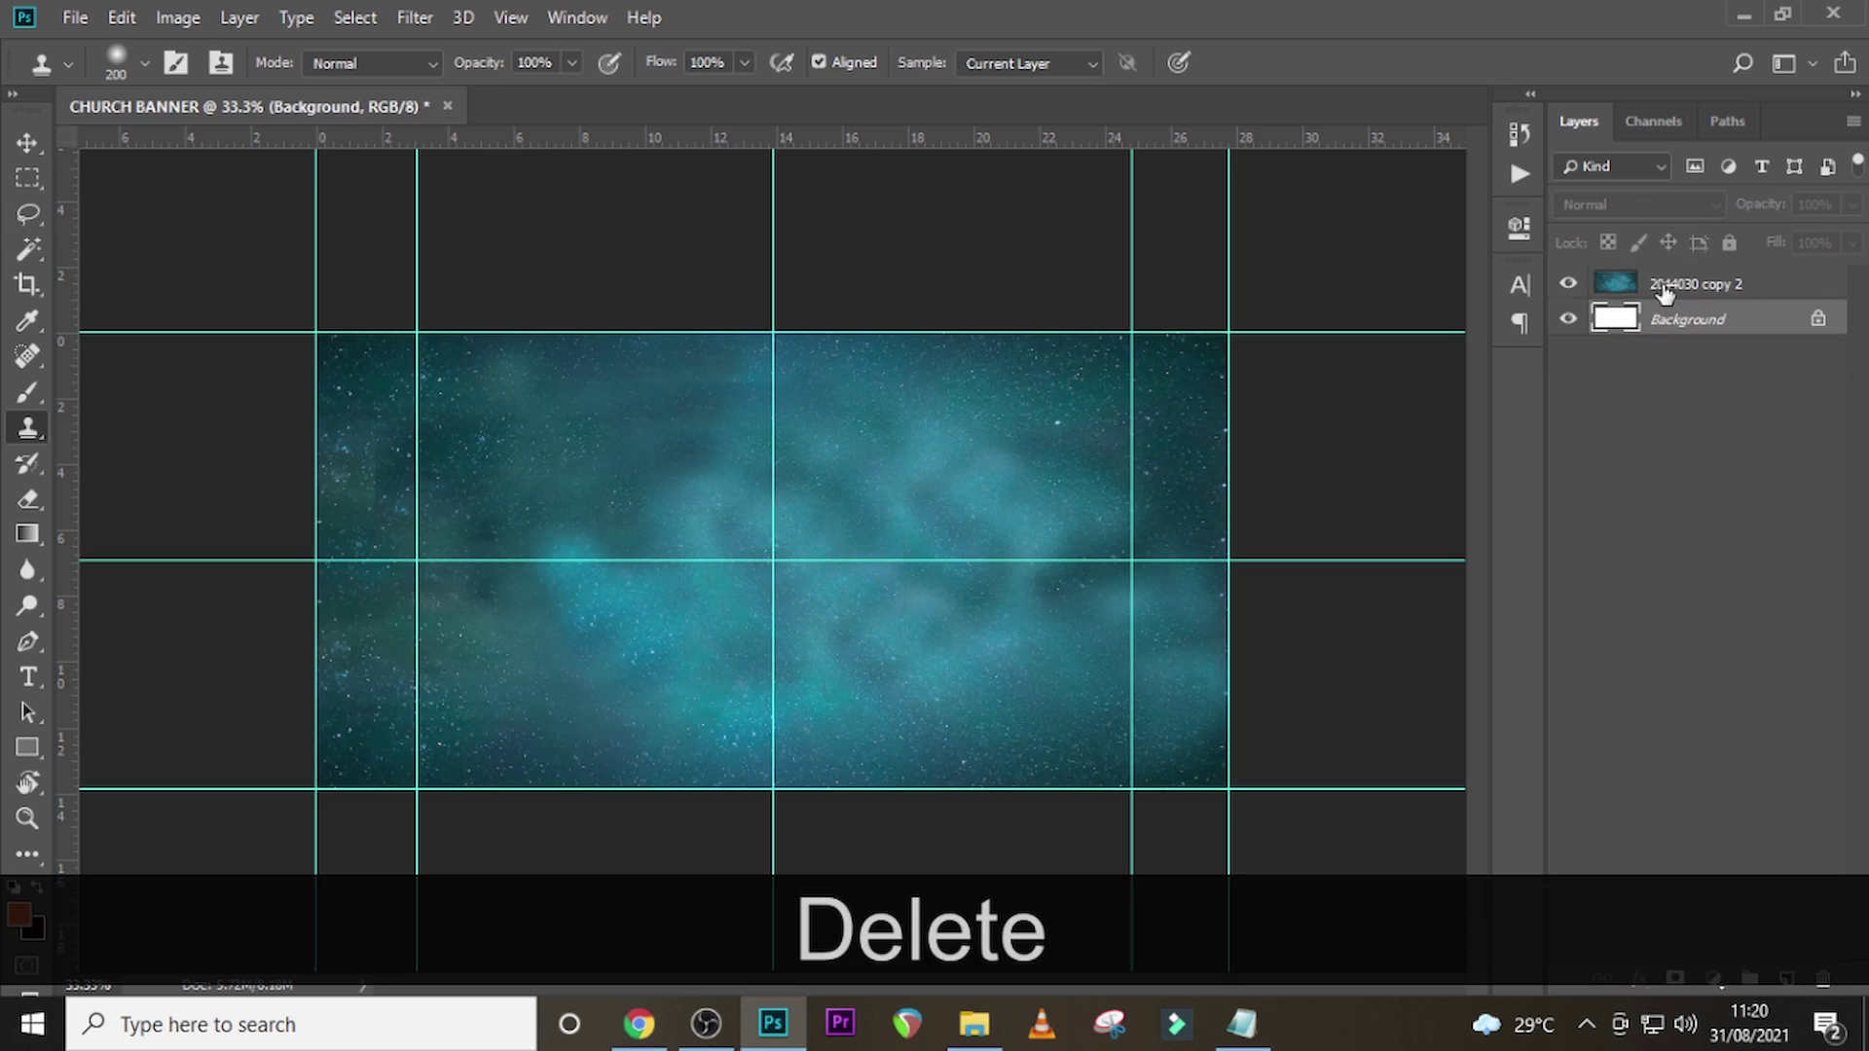
click(1695, 288)
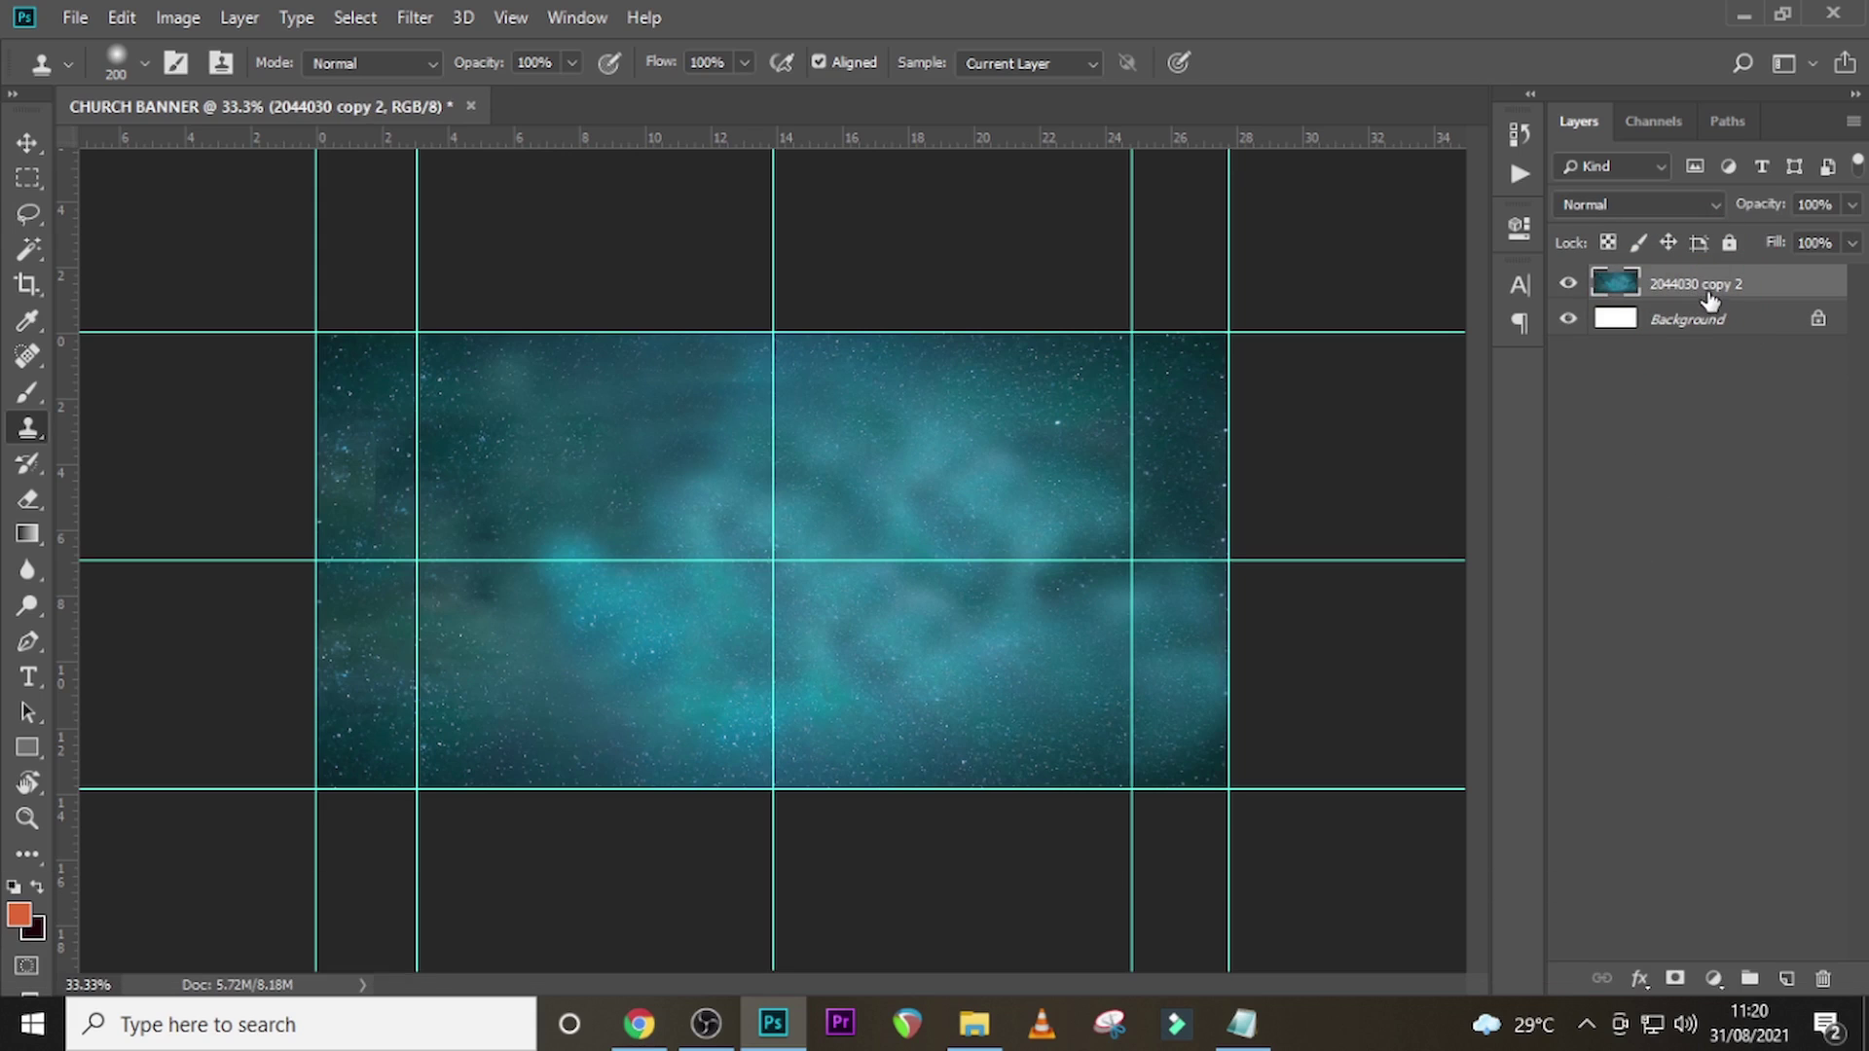
- Add a Solid Color fill layer in #020010 above the sky and set its blend mode to Overlay
click(1674, 978)
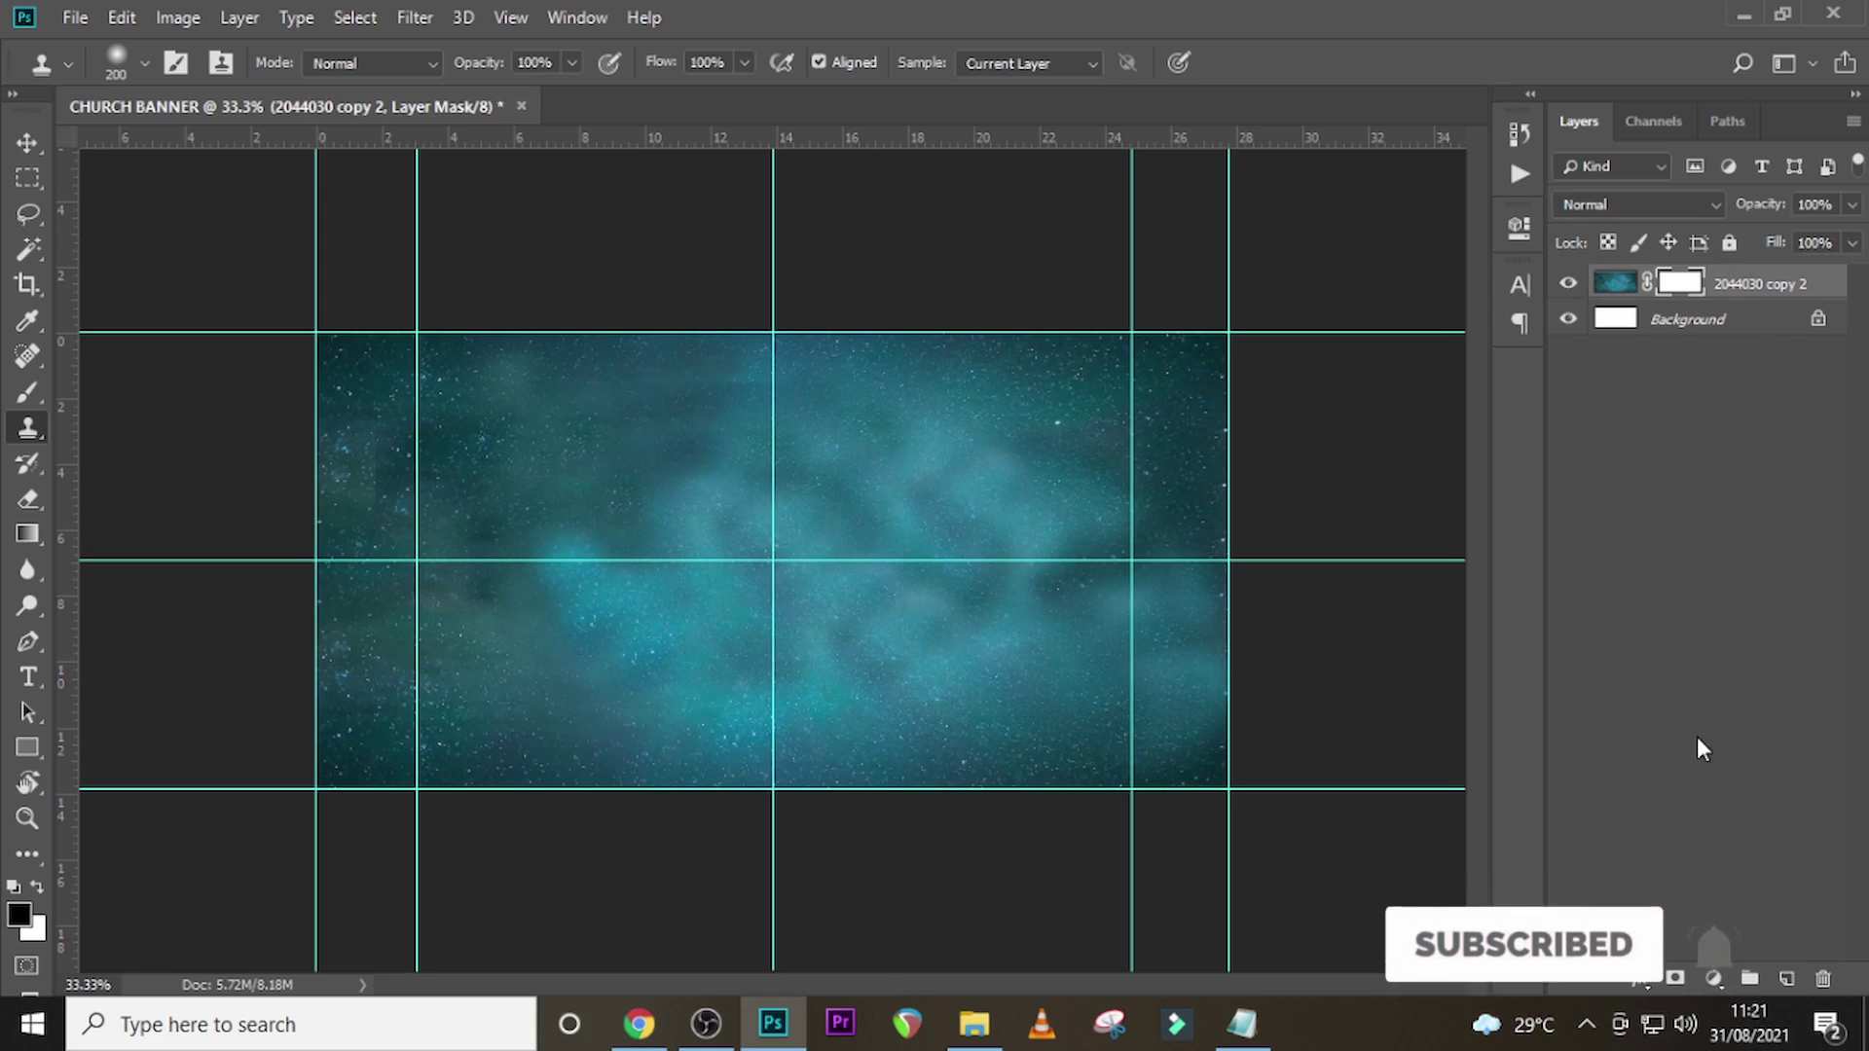
key(ctrl+z)
click(1713, 978)
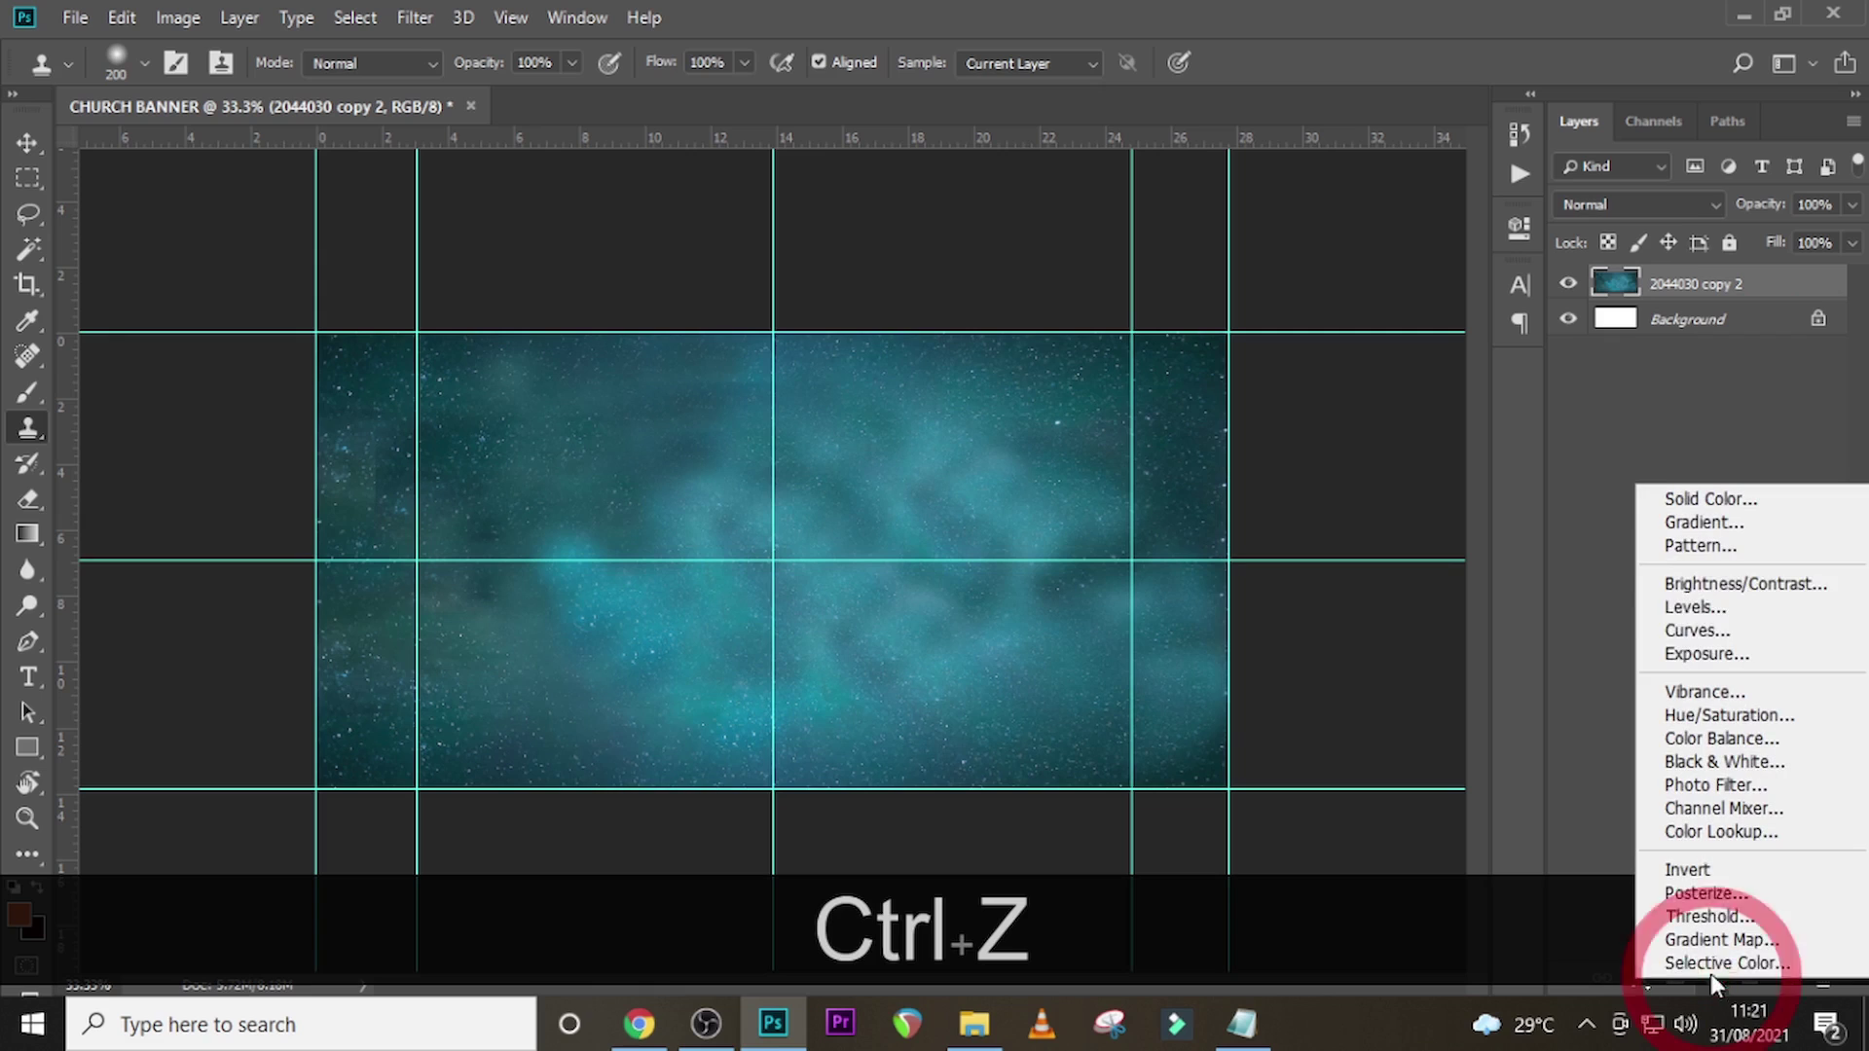
click(1696, 498)
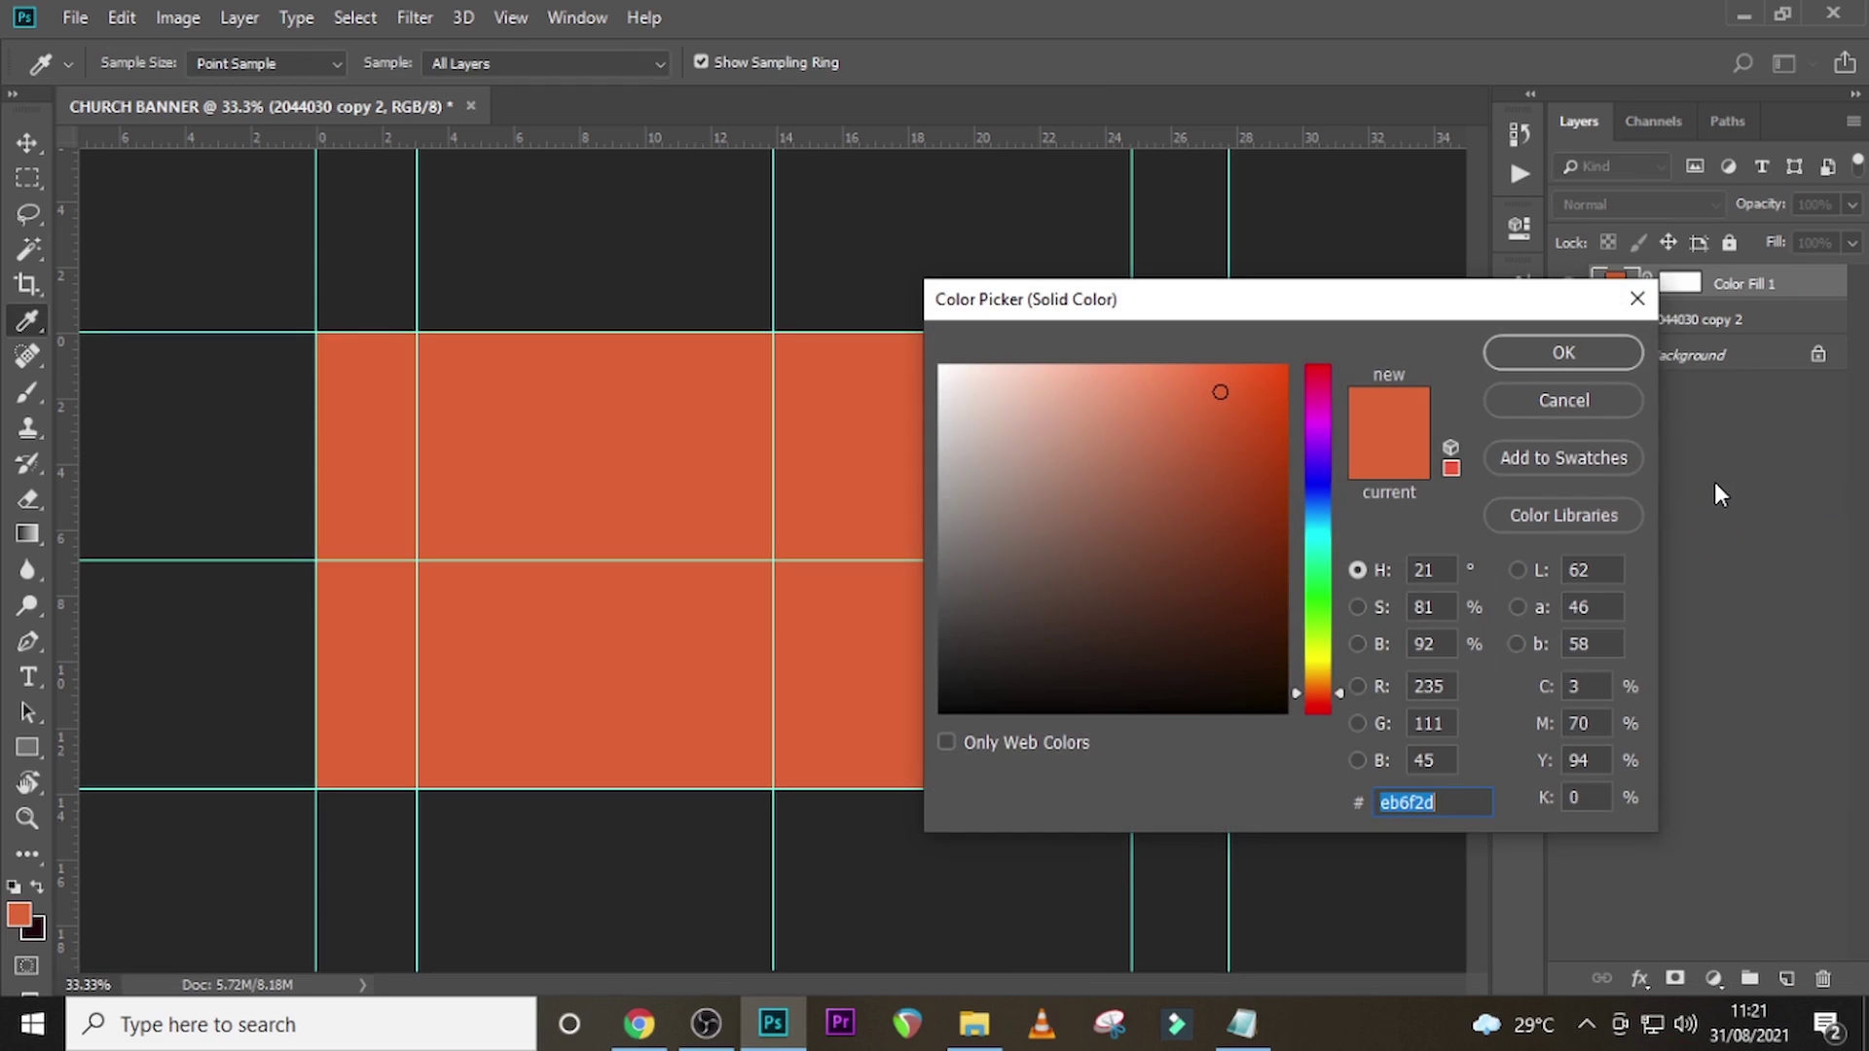
text(0)
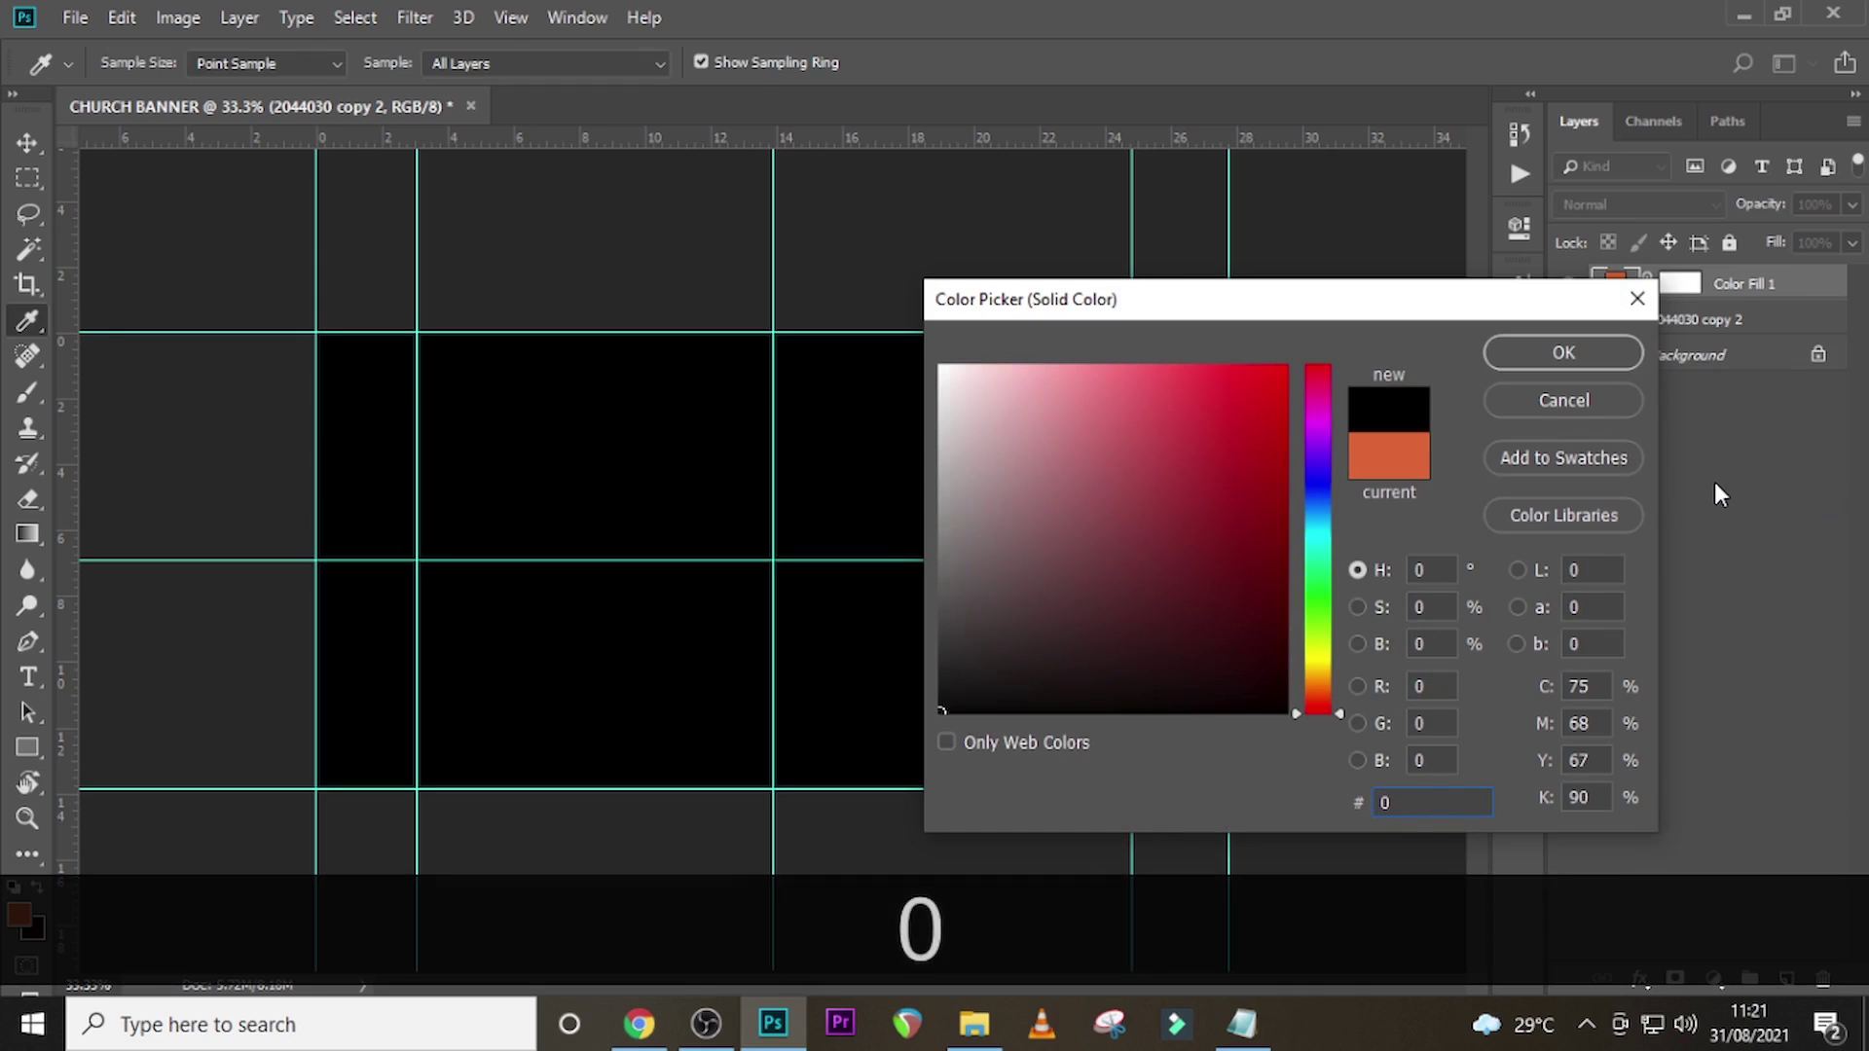
text(20010)
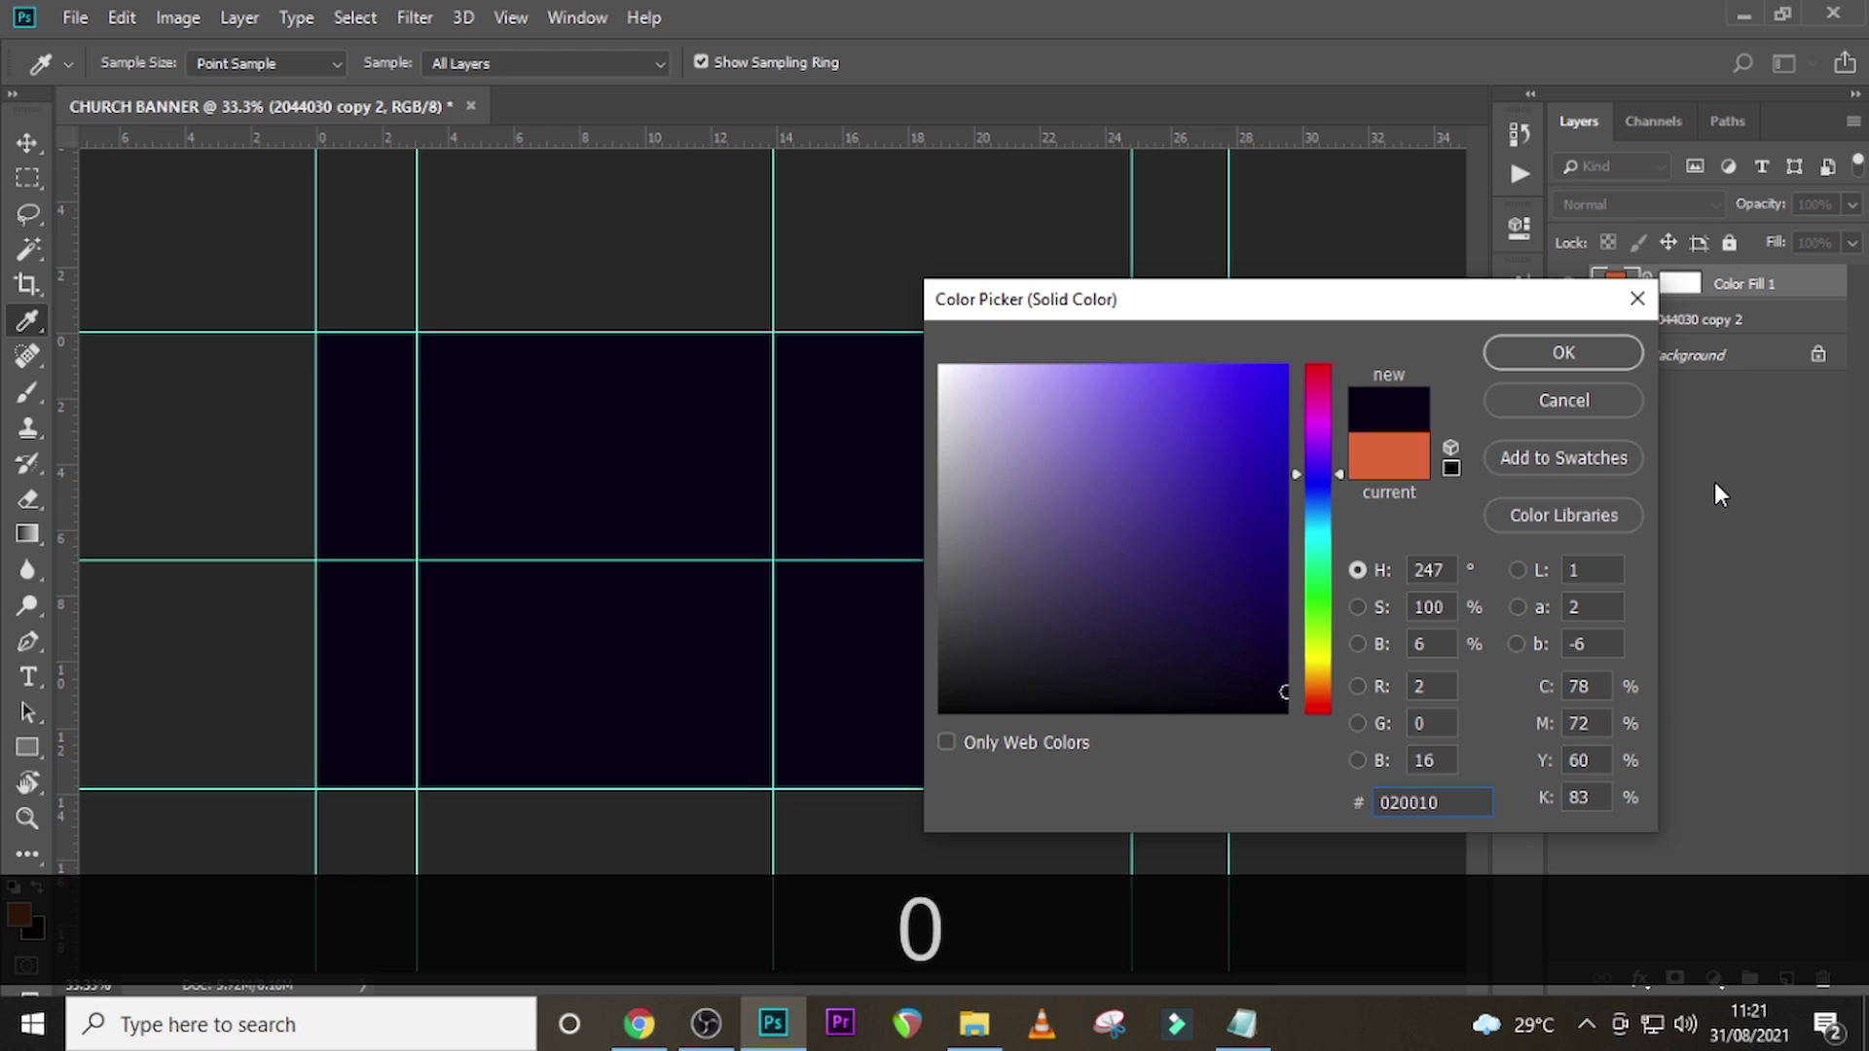
key(Return)
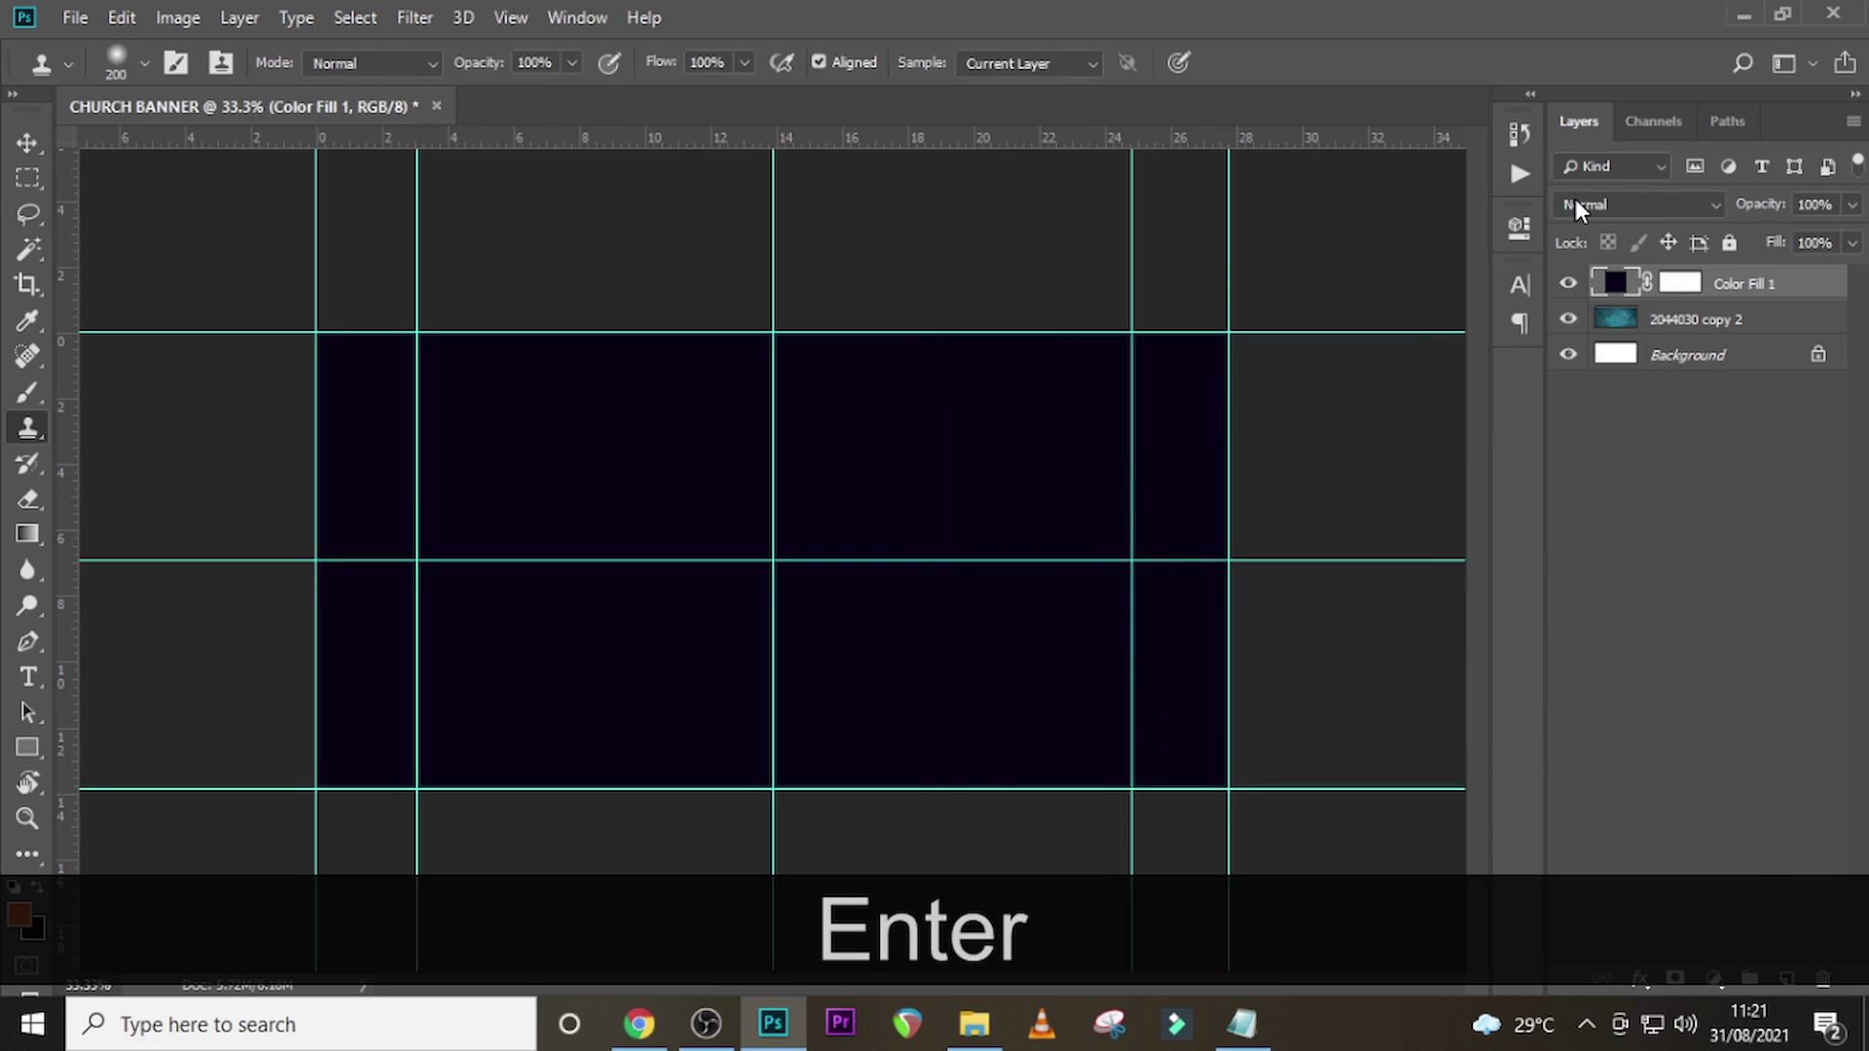
click(1574, 200)
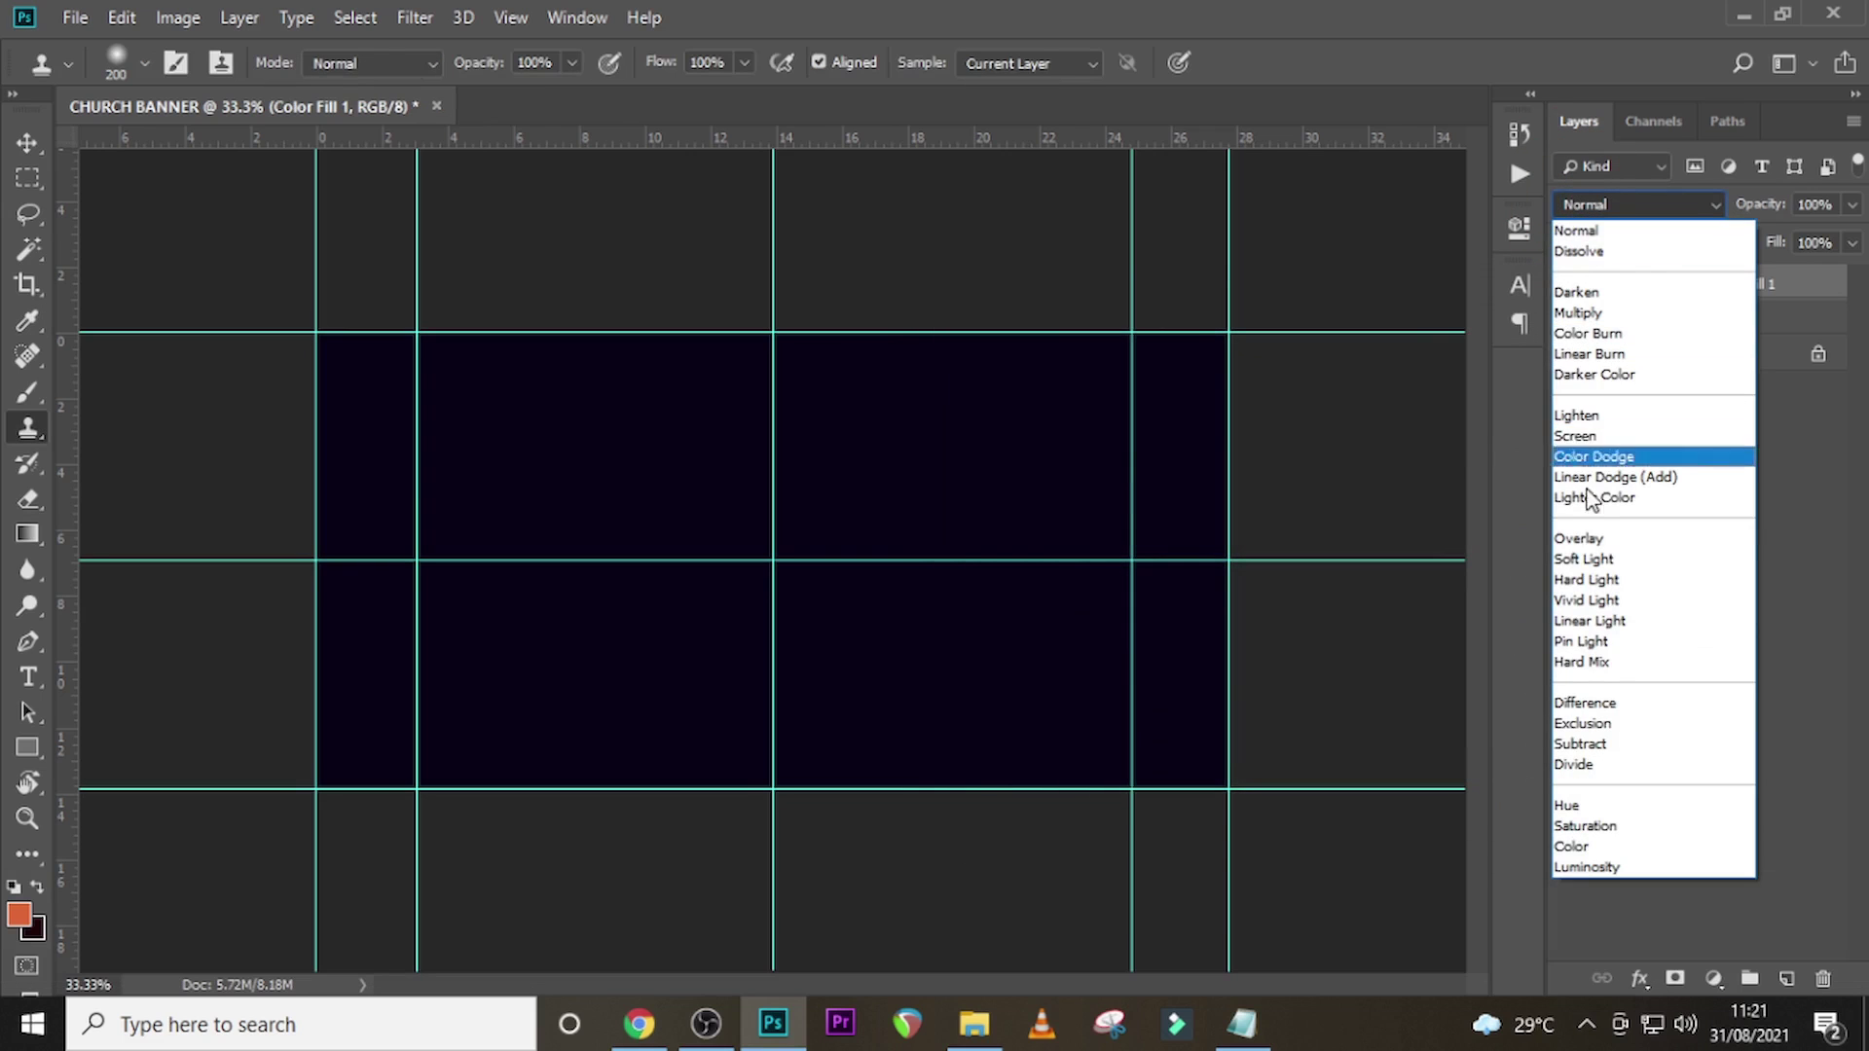
click(1586, 538)
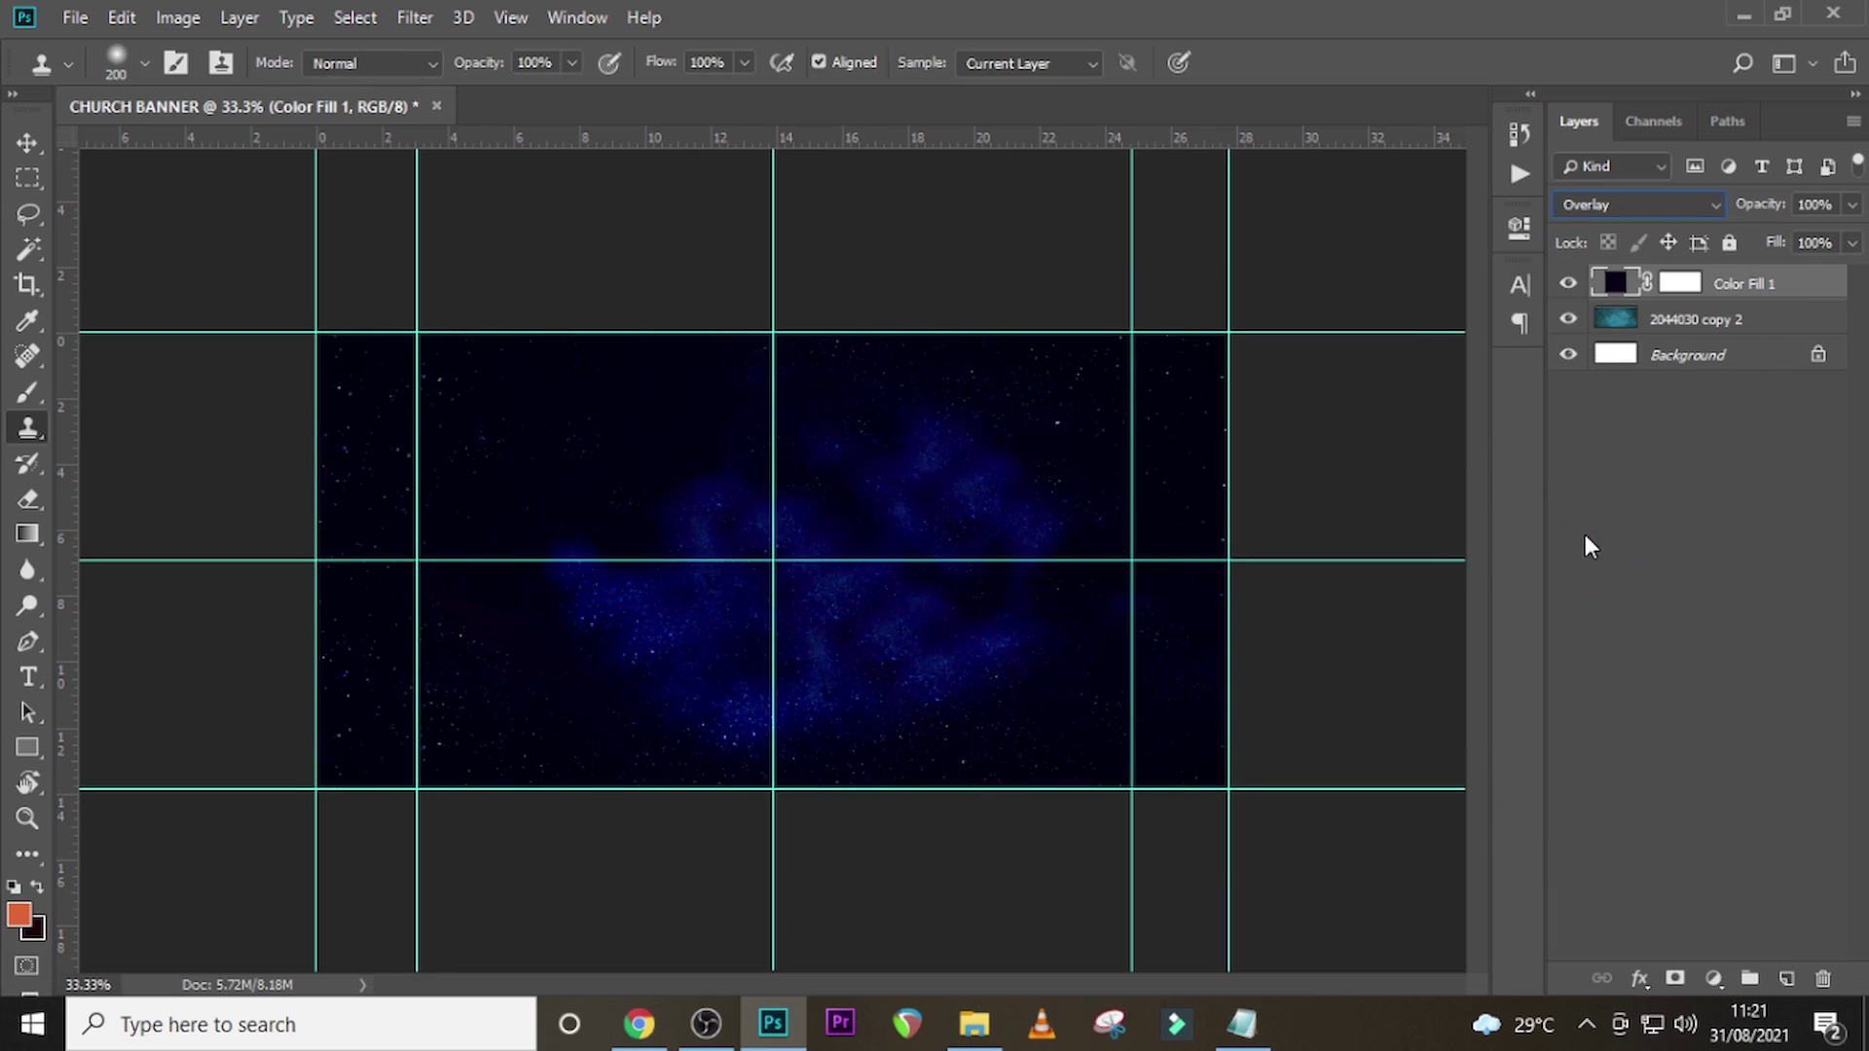
- Add a second Solid Color fill layer in #000220 on top and set its opacity to 55%
click(1713, 978)
click(1699, 490)
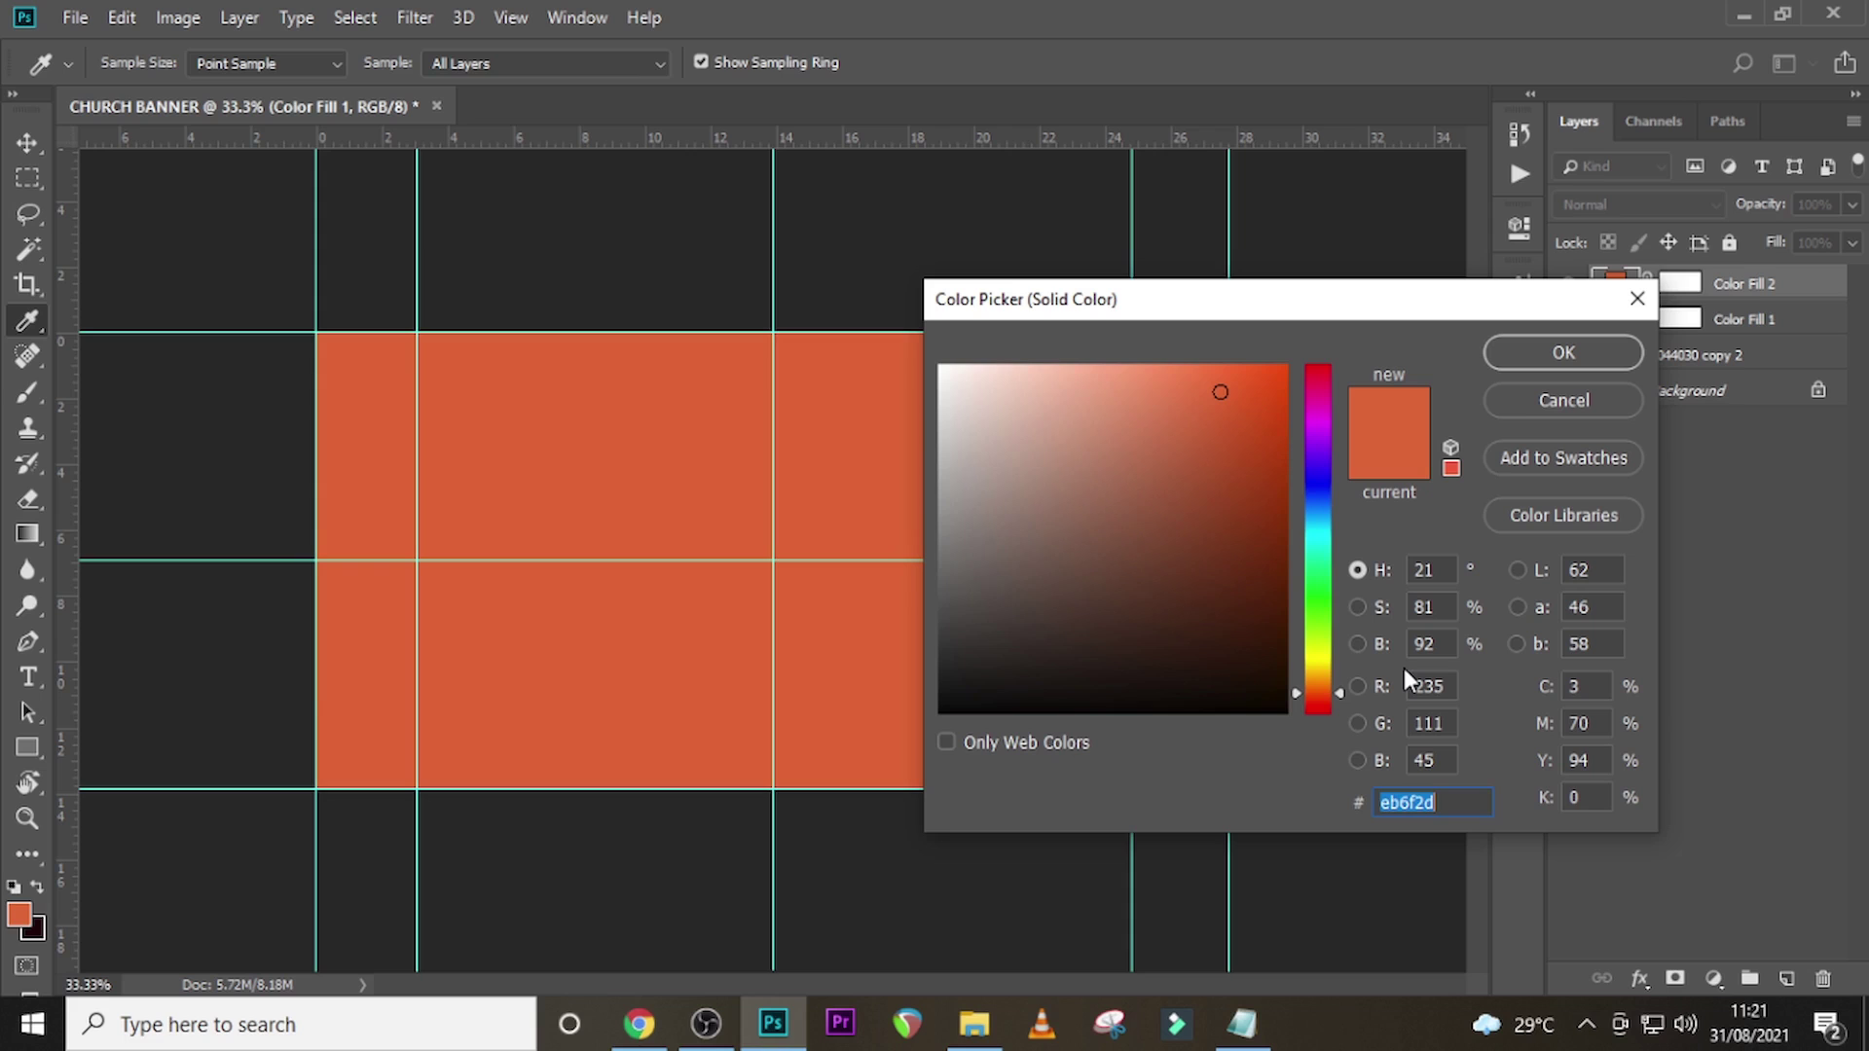
text(00)
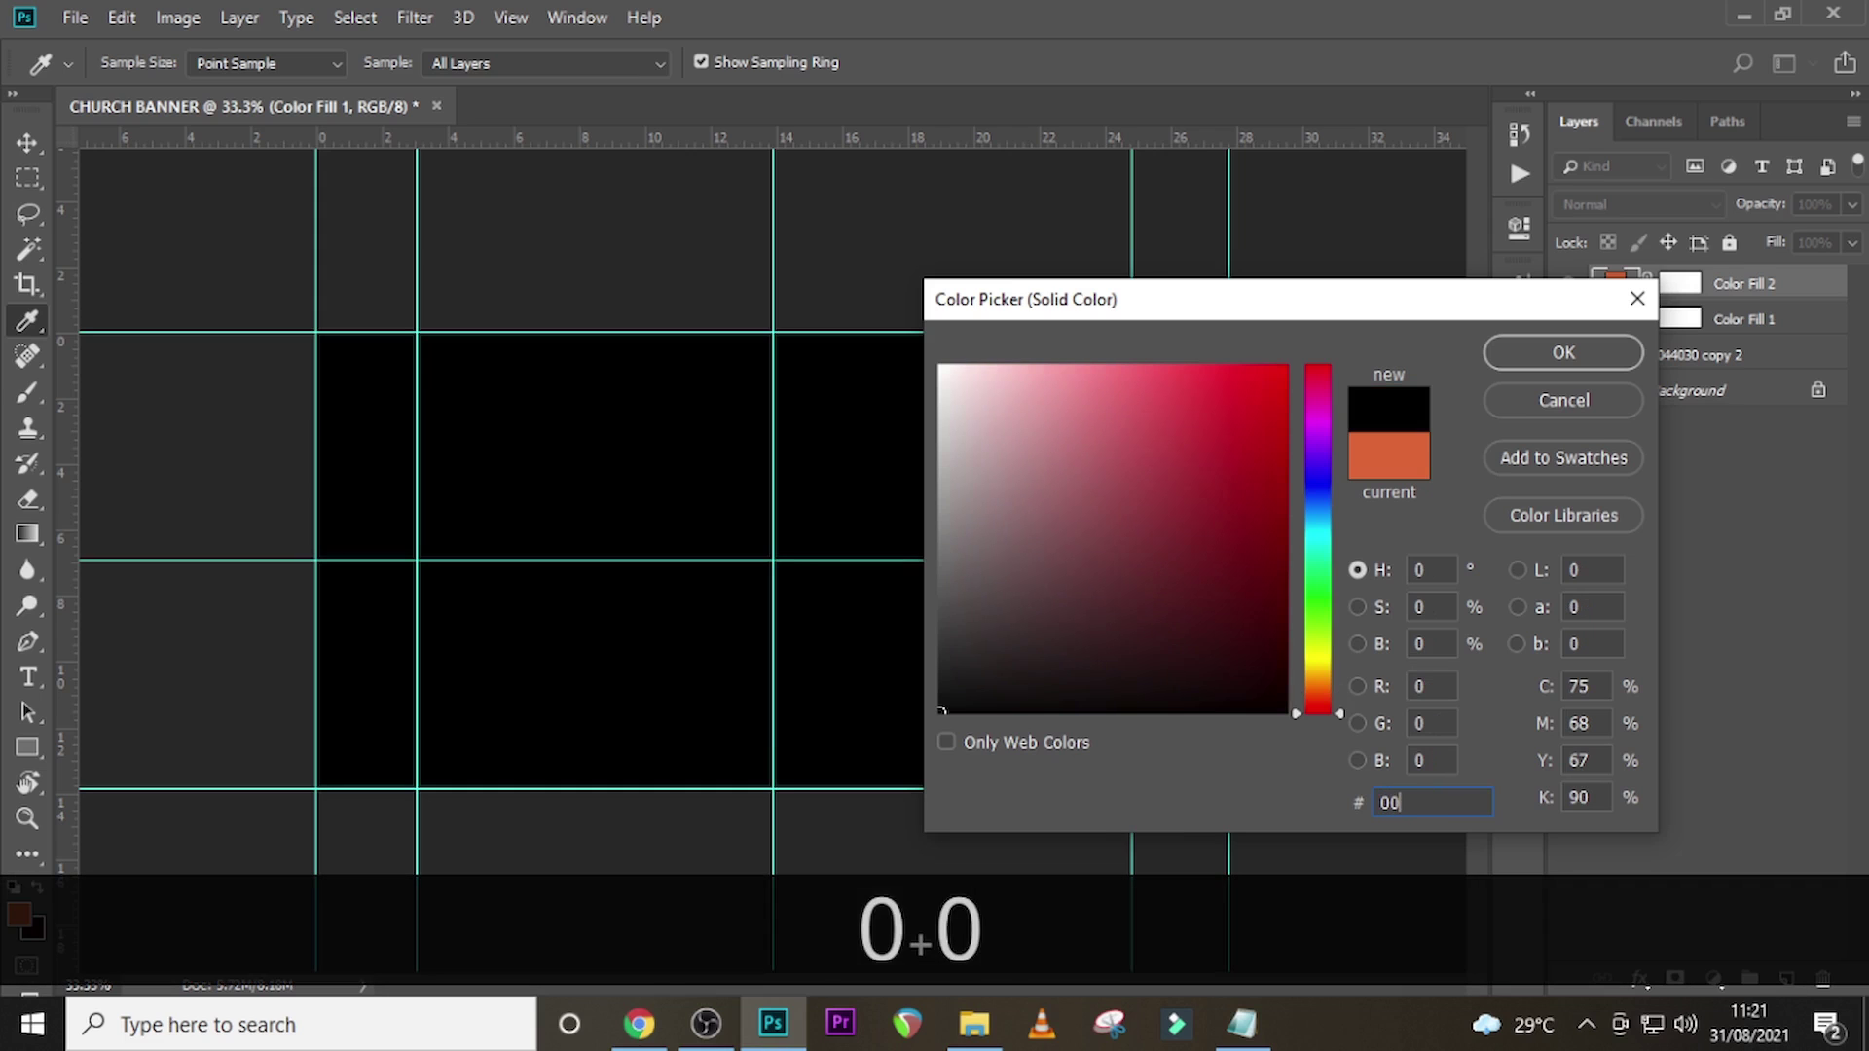
text(0220)
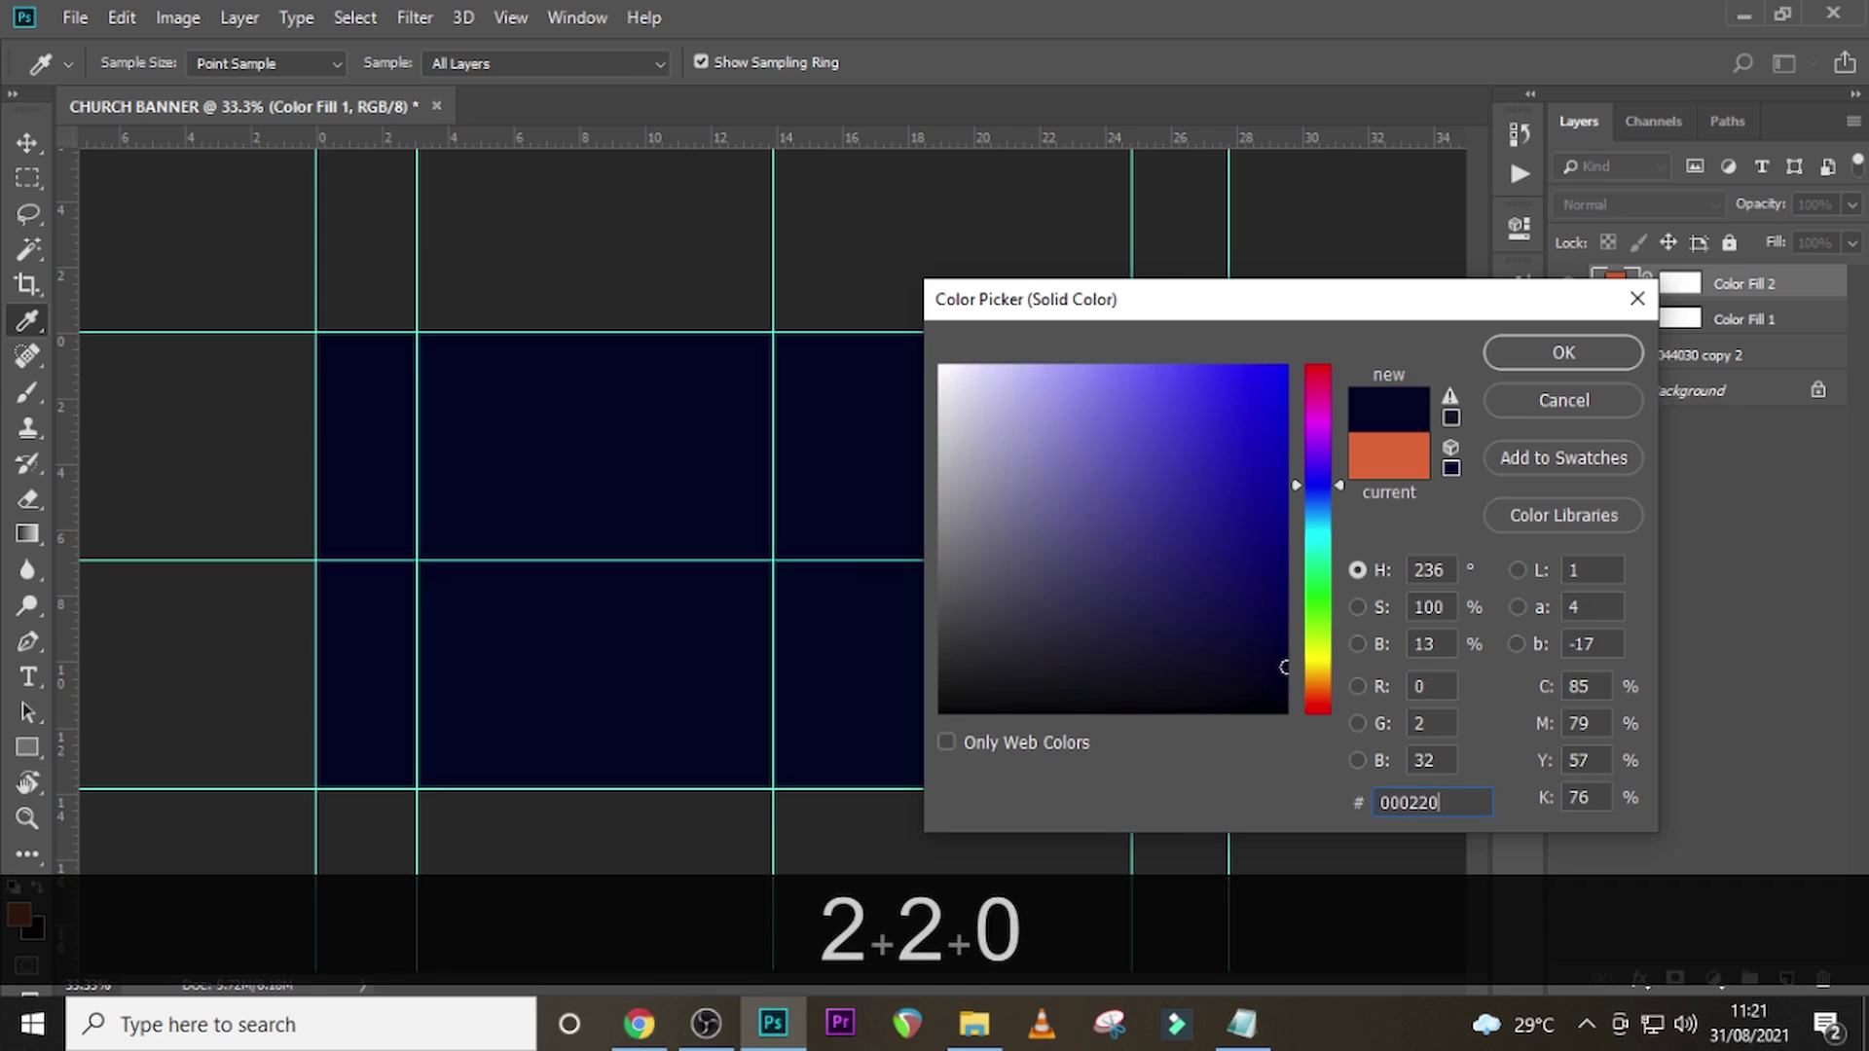
click(1532, 353)
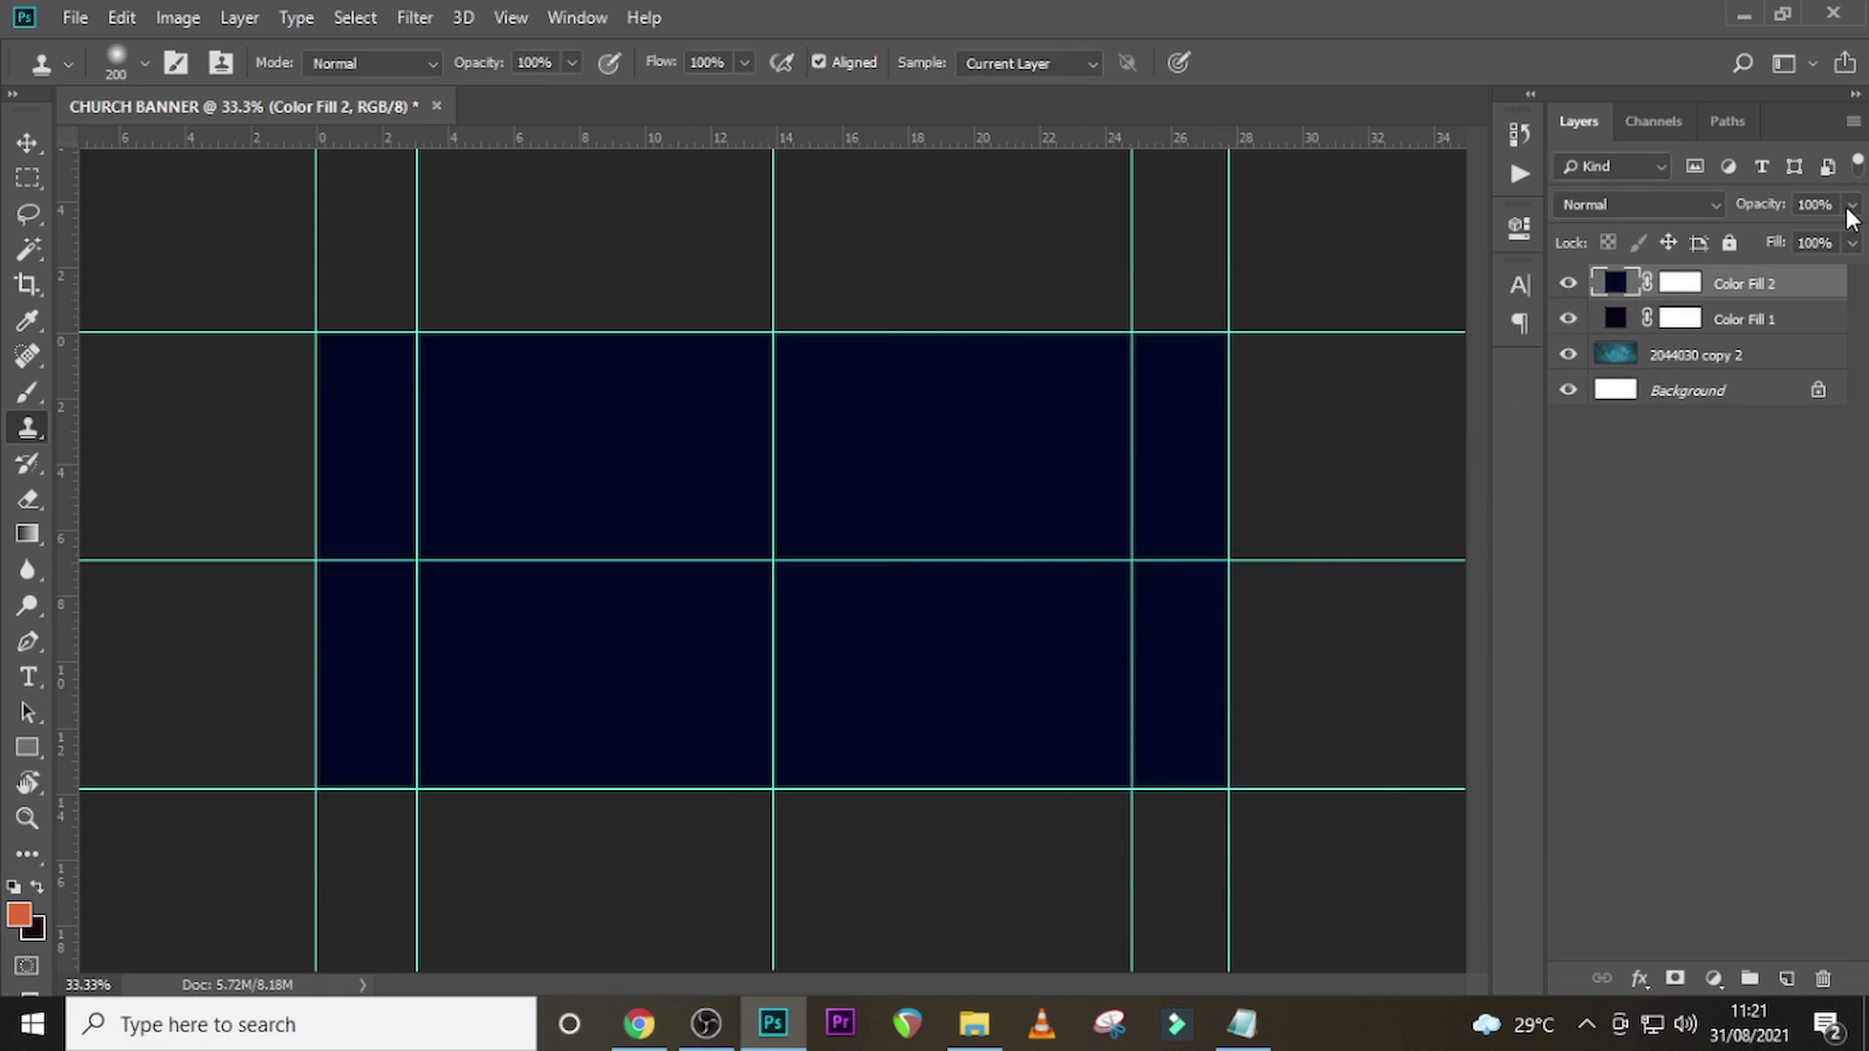
click(1777, 208)
text(55)
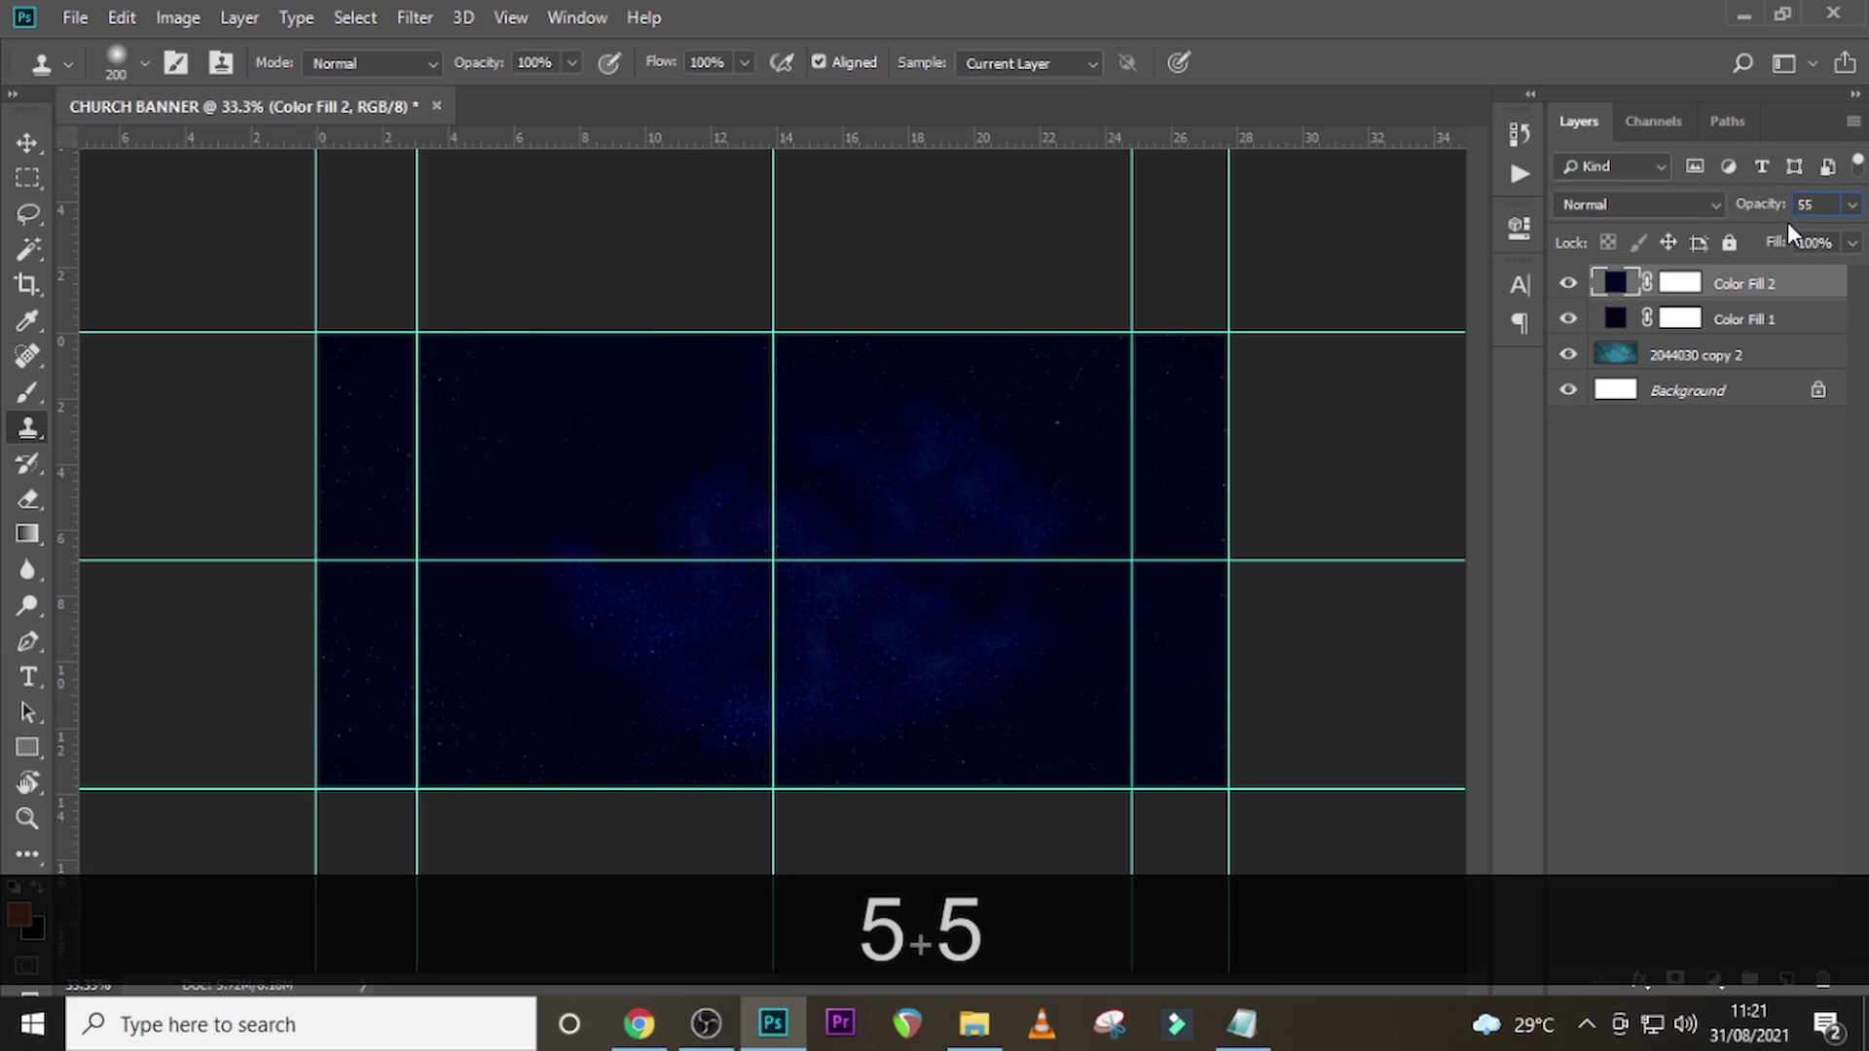
click(1775, 314)
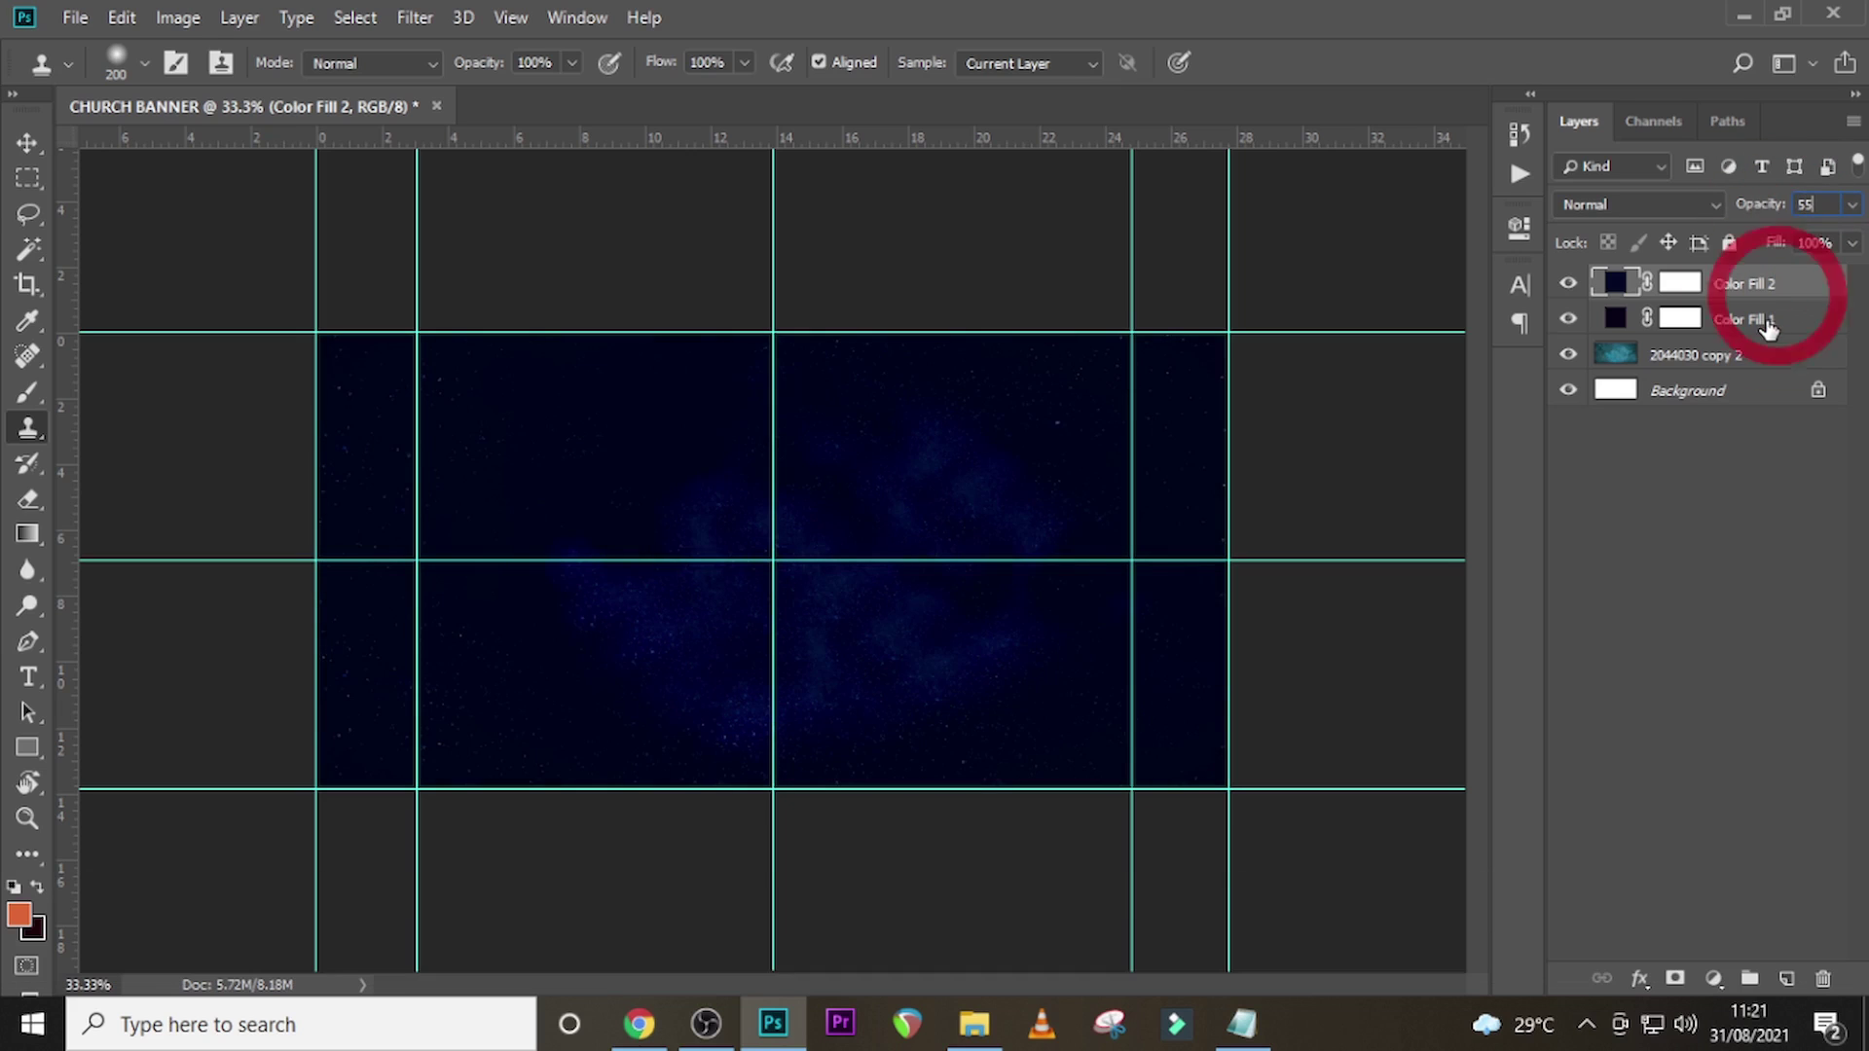
click(1764, 284)
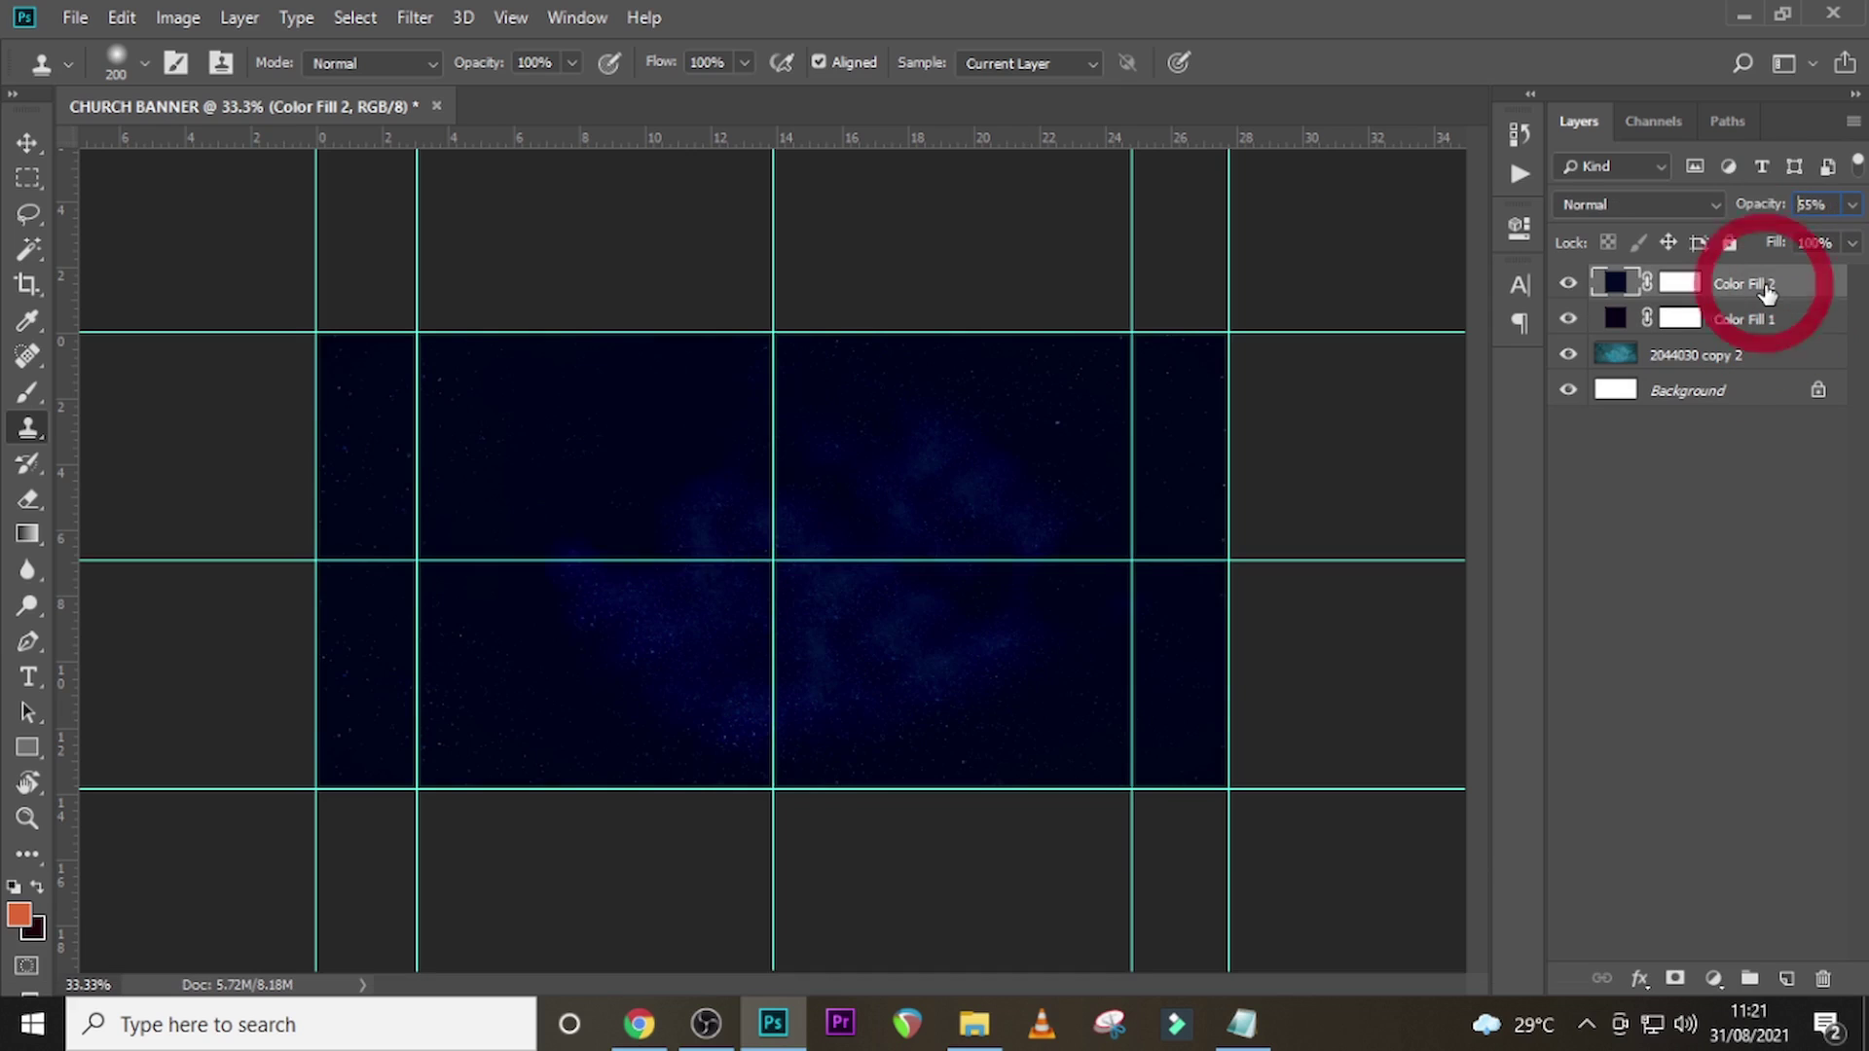
click(1567, 284)
click(1567, 284)
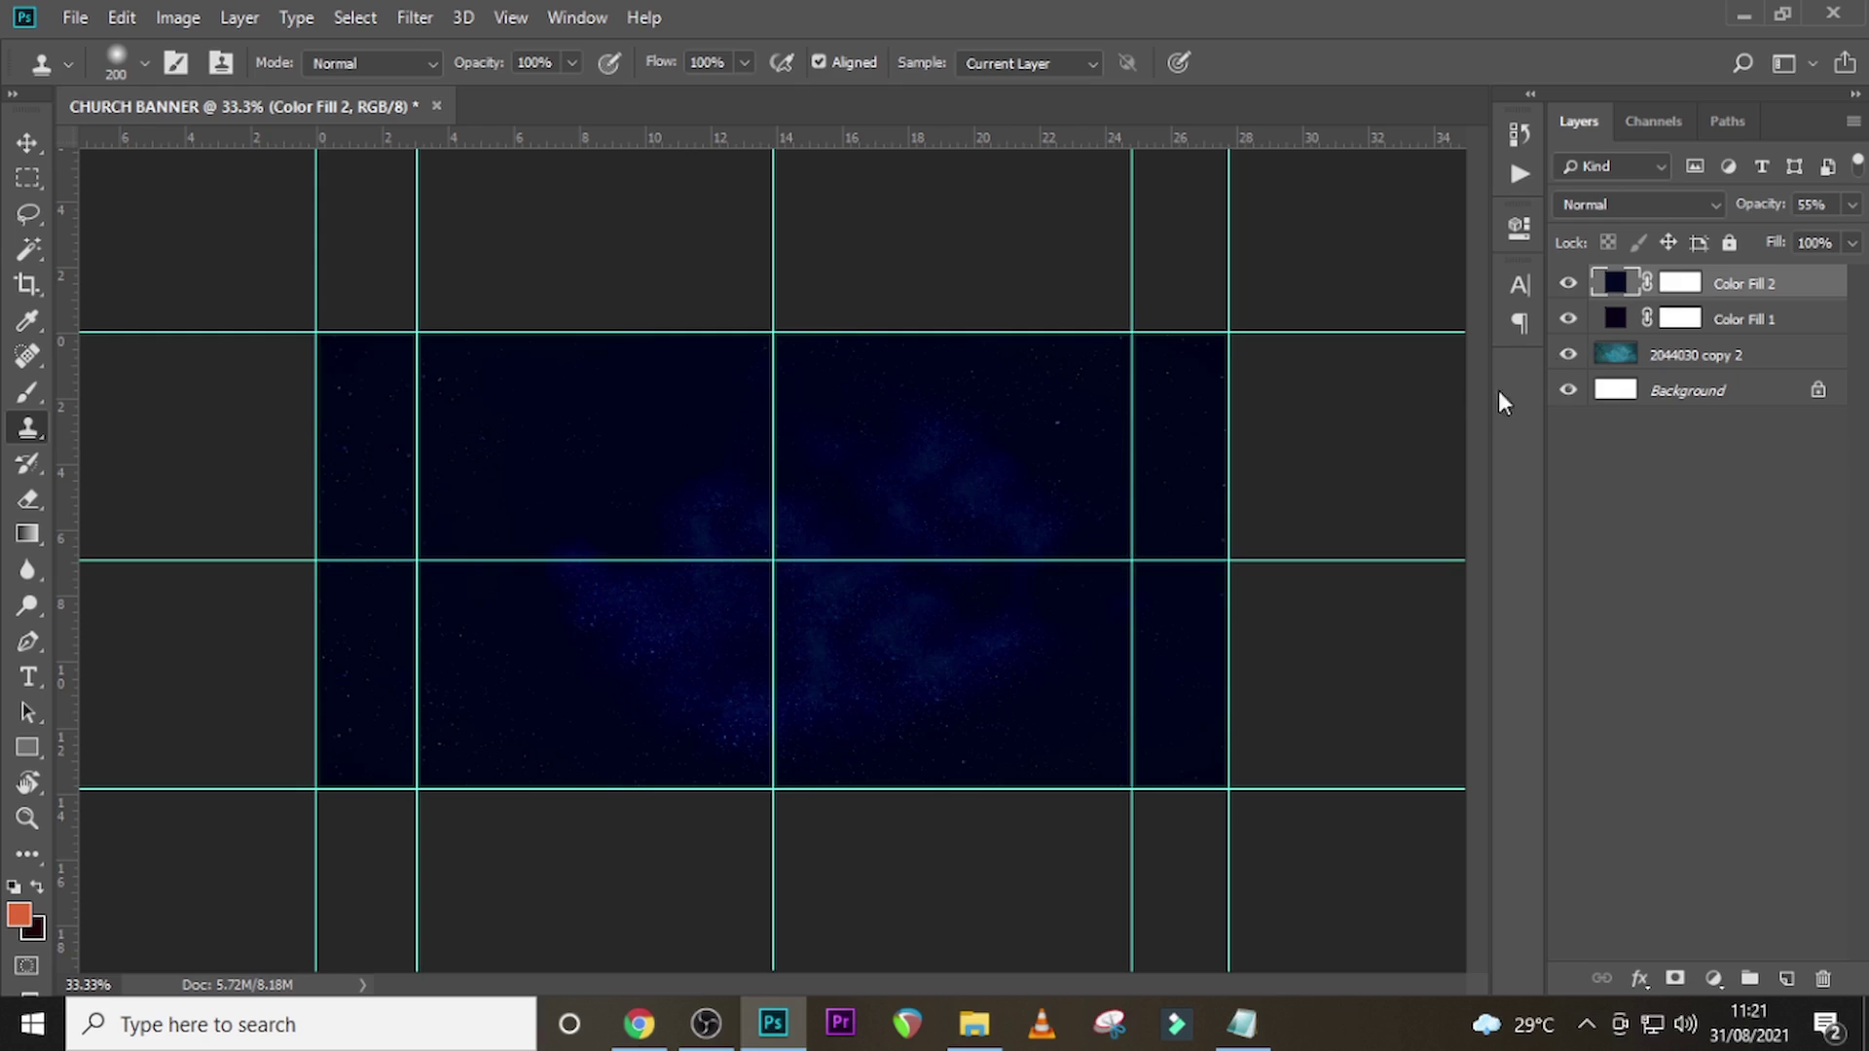
- Group both color fill layers with the sky layer and name the group BACKGROUND
click(26, 142)
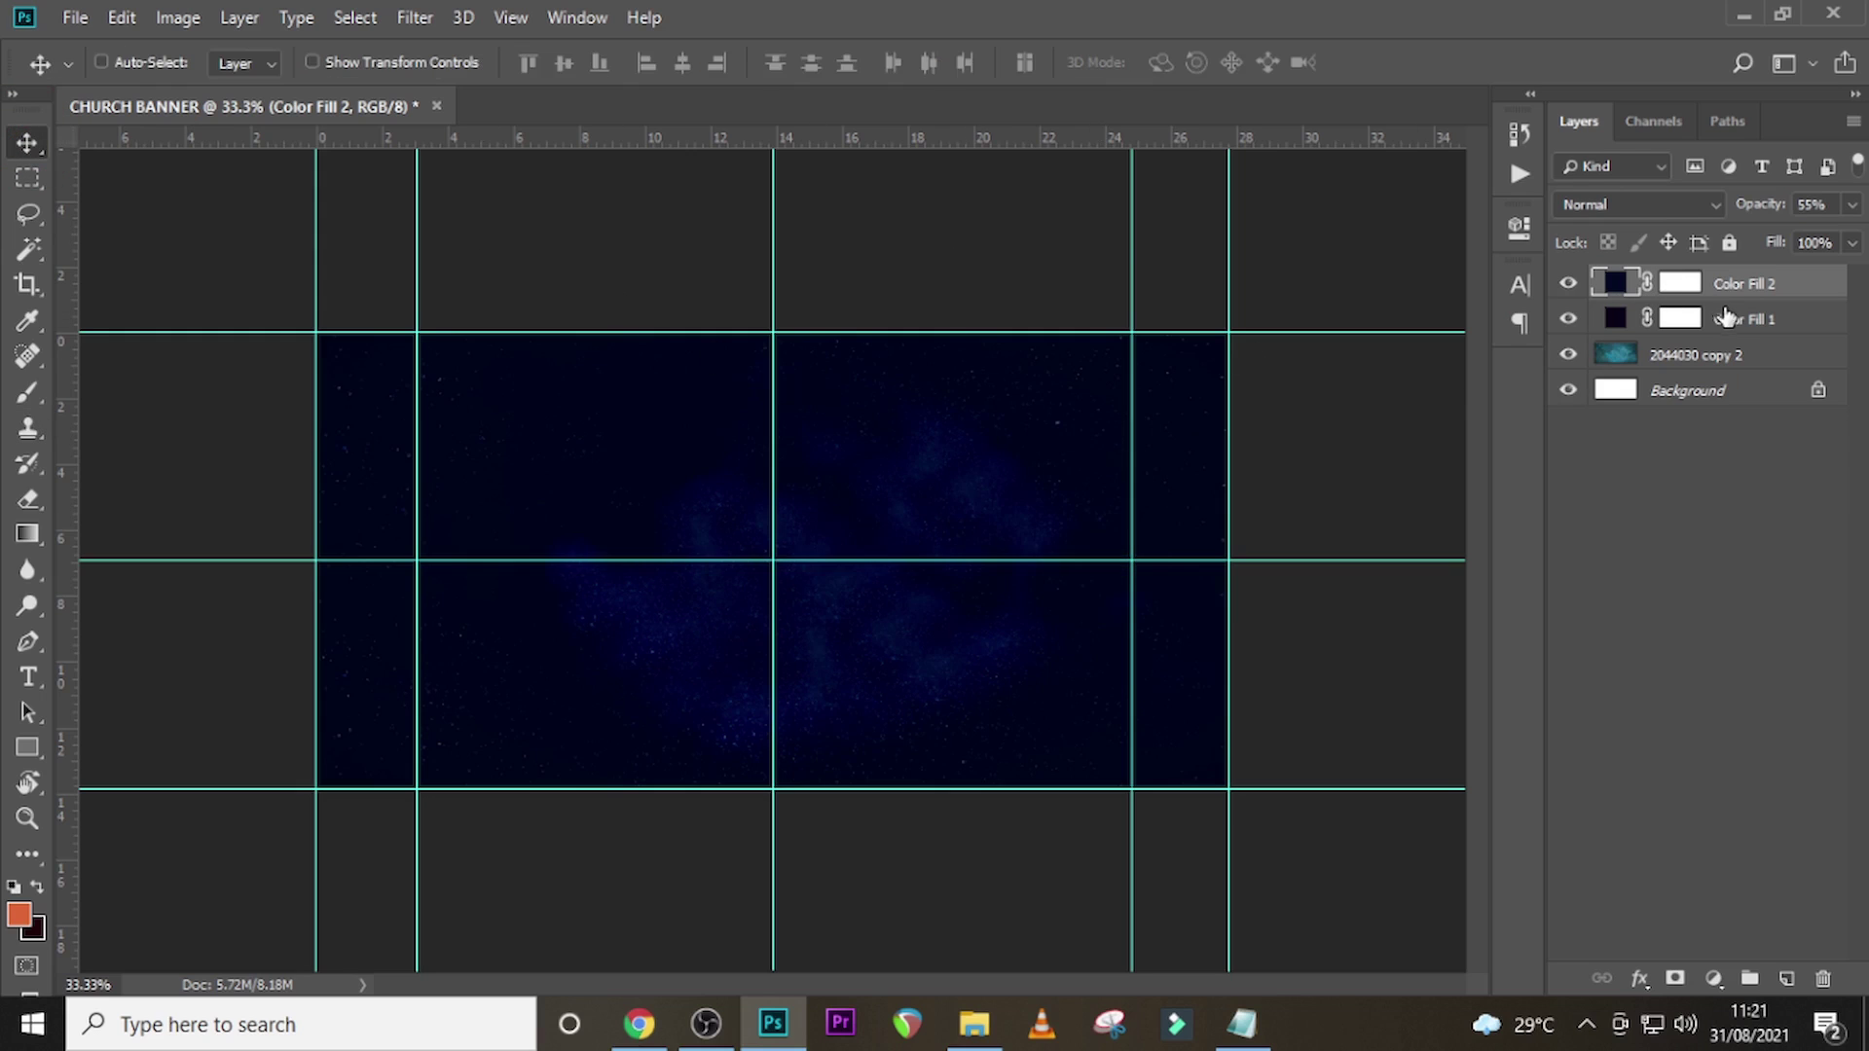
ctrl+click(1665, 355)
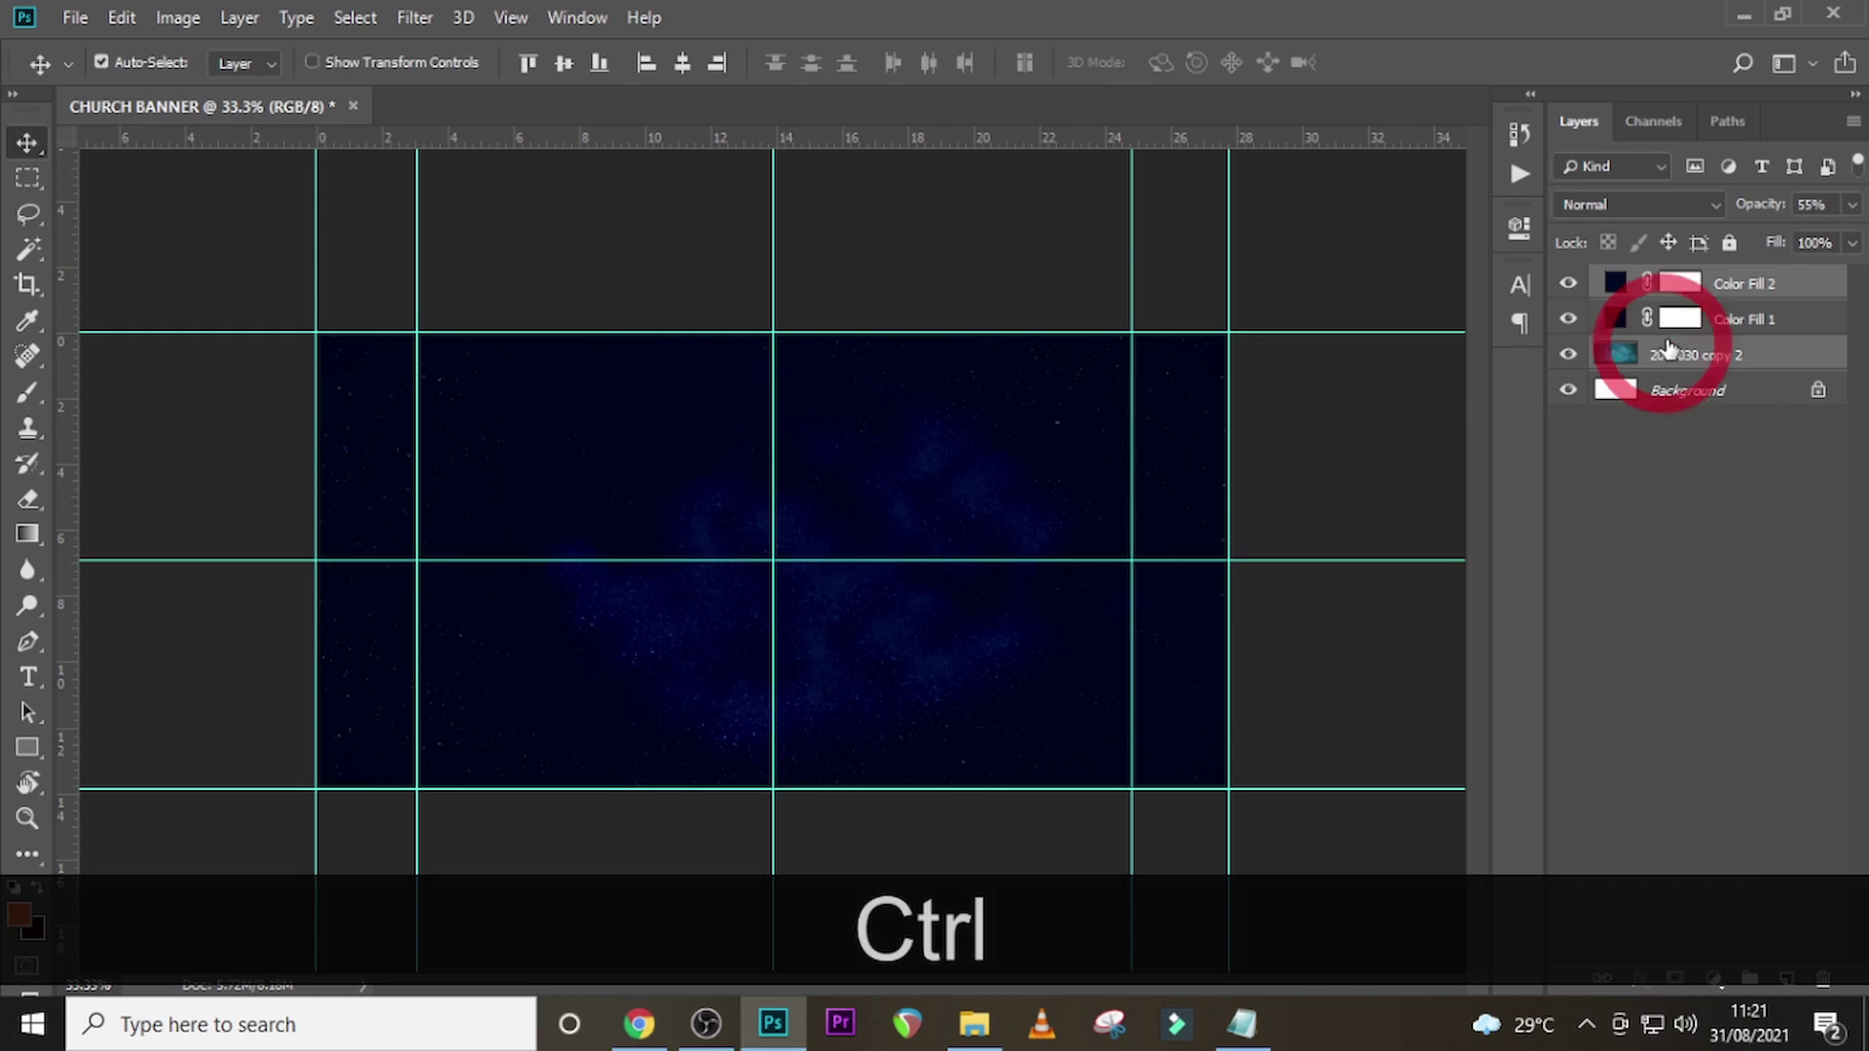
key(ctrl+g)
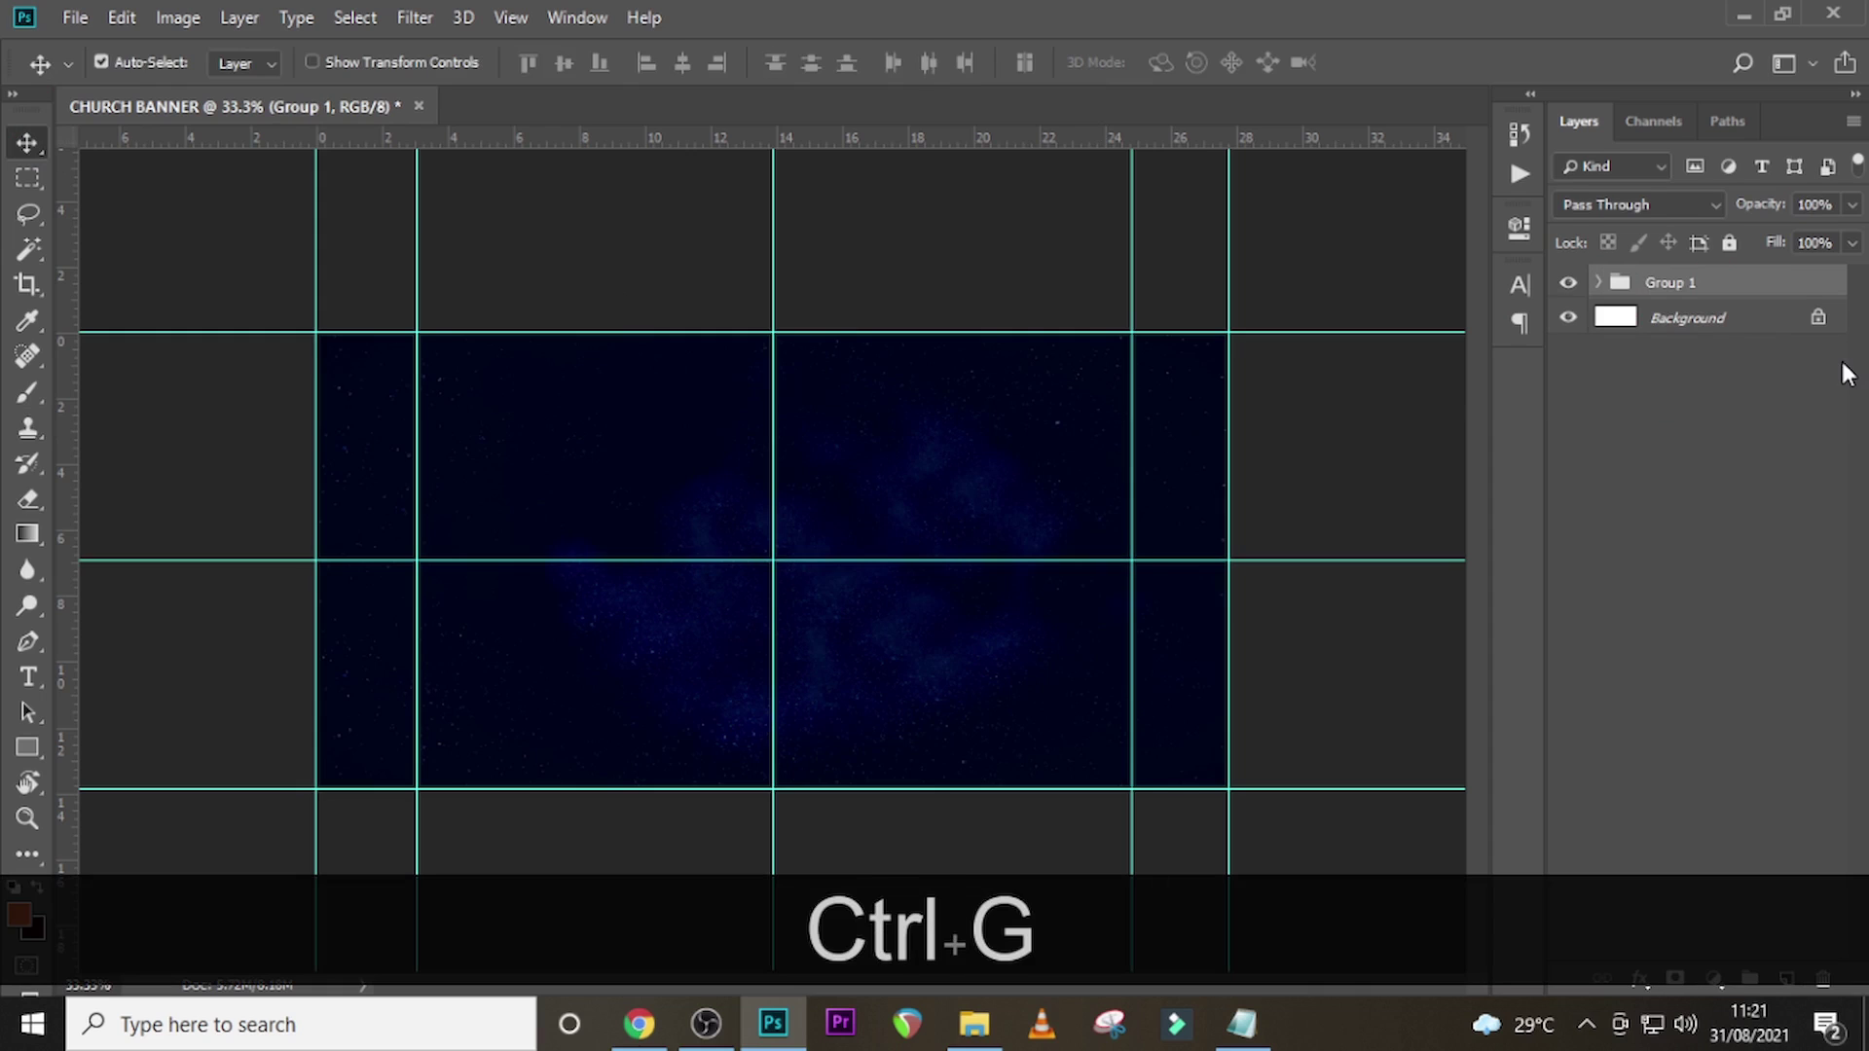
double_click(1693, 282)
key(Caps_Lock)
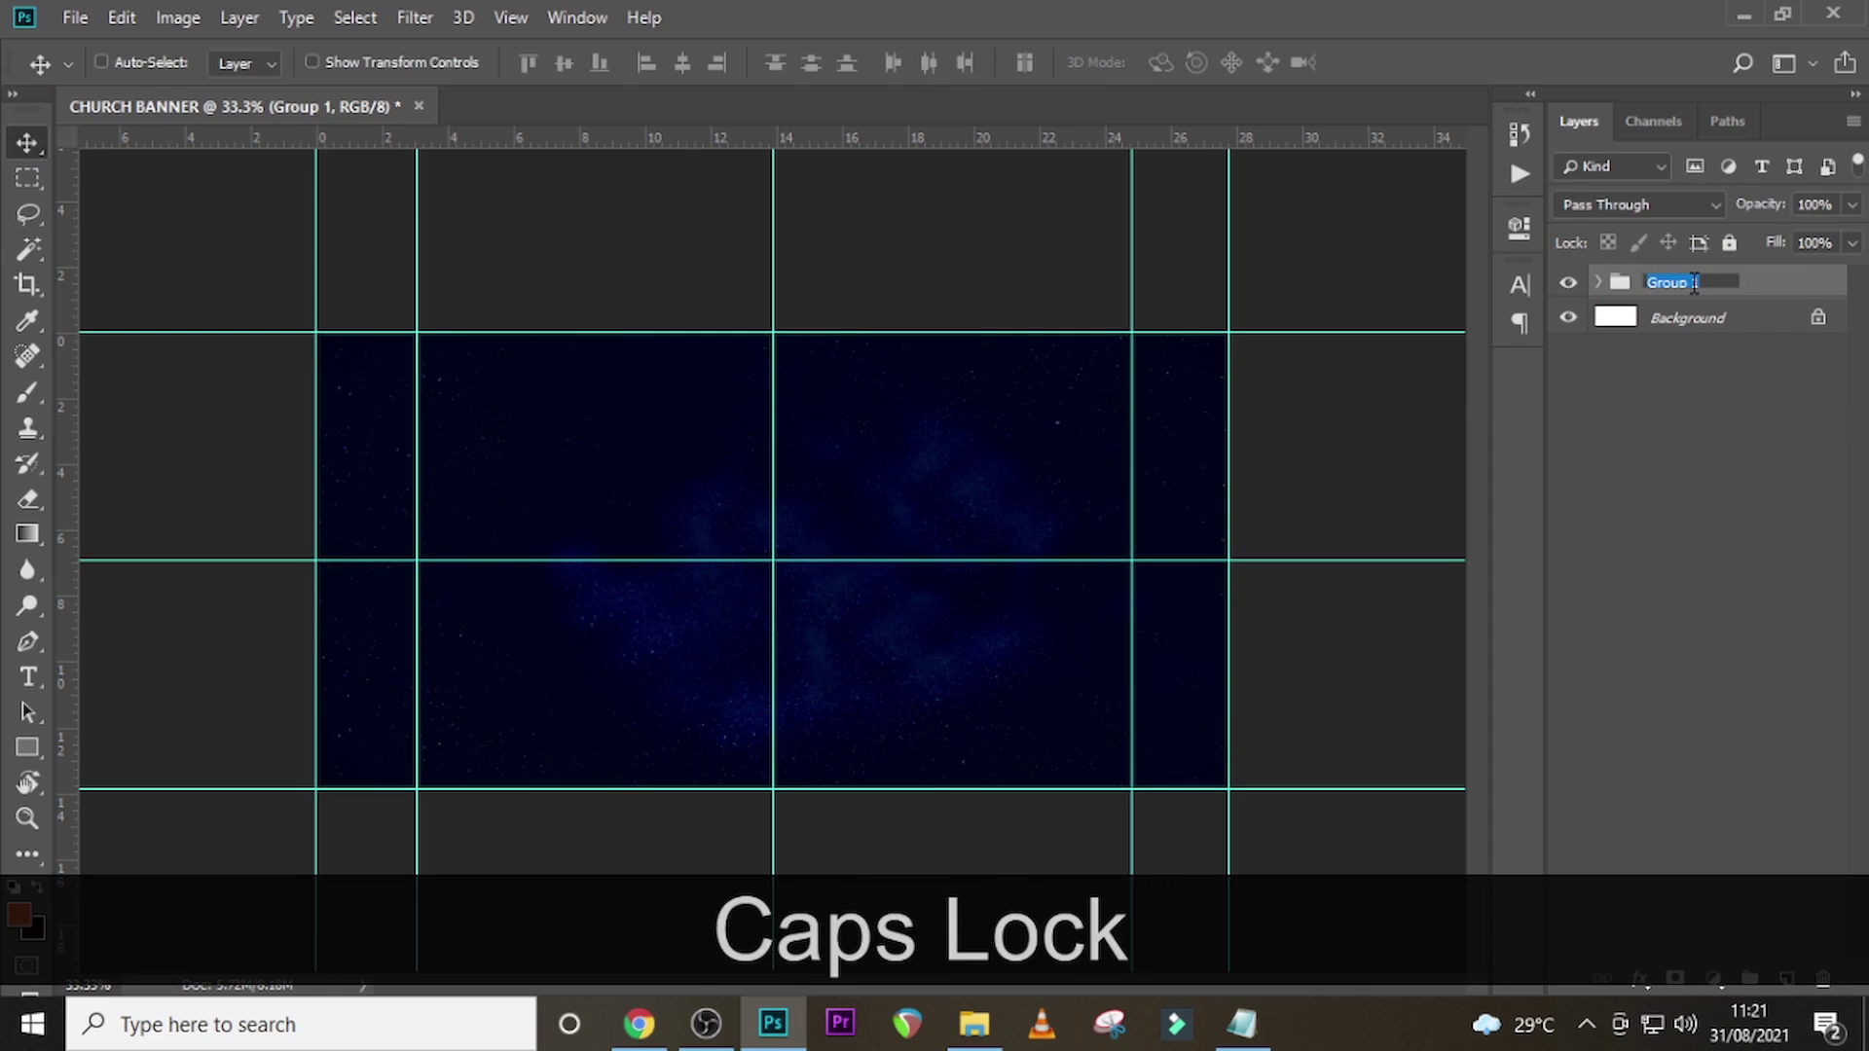
text(BACKG)
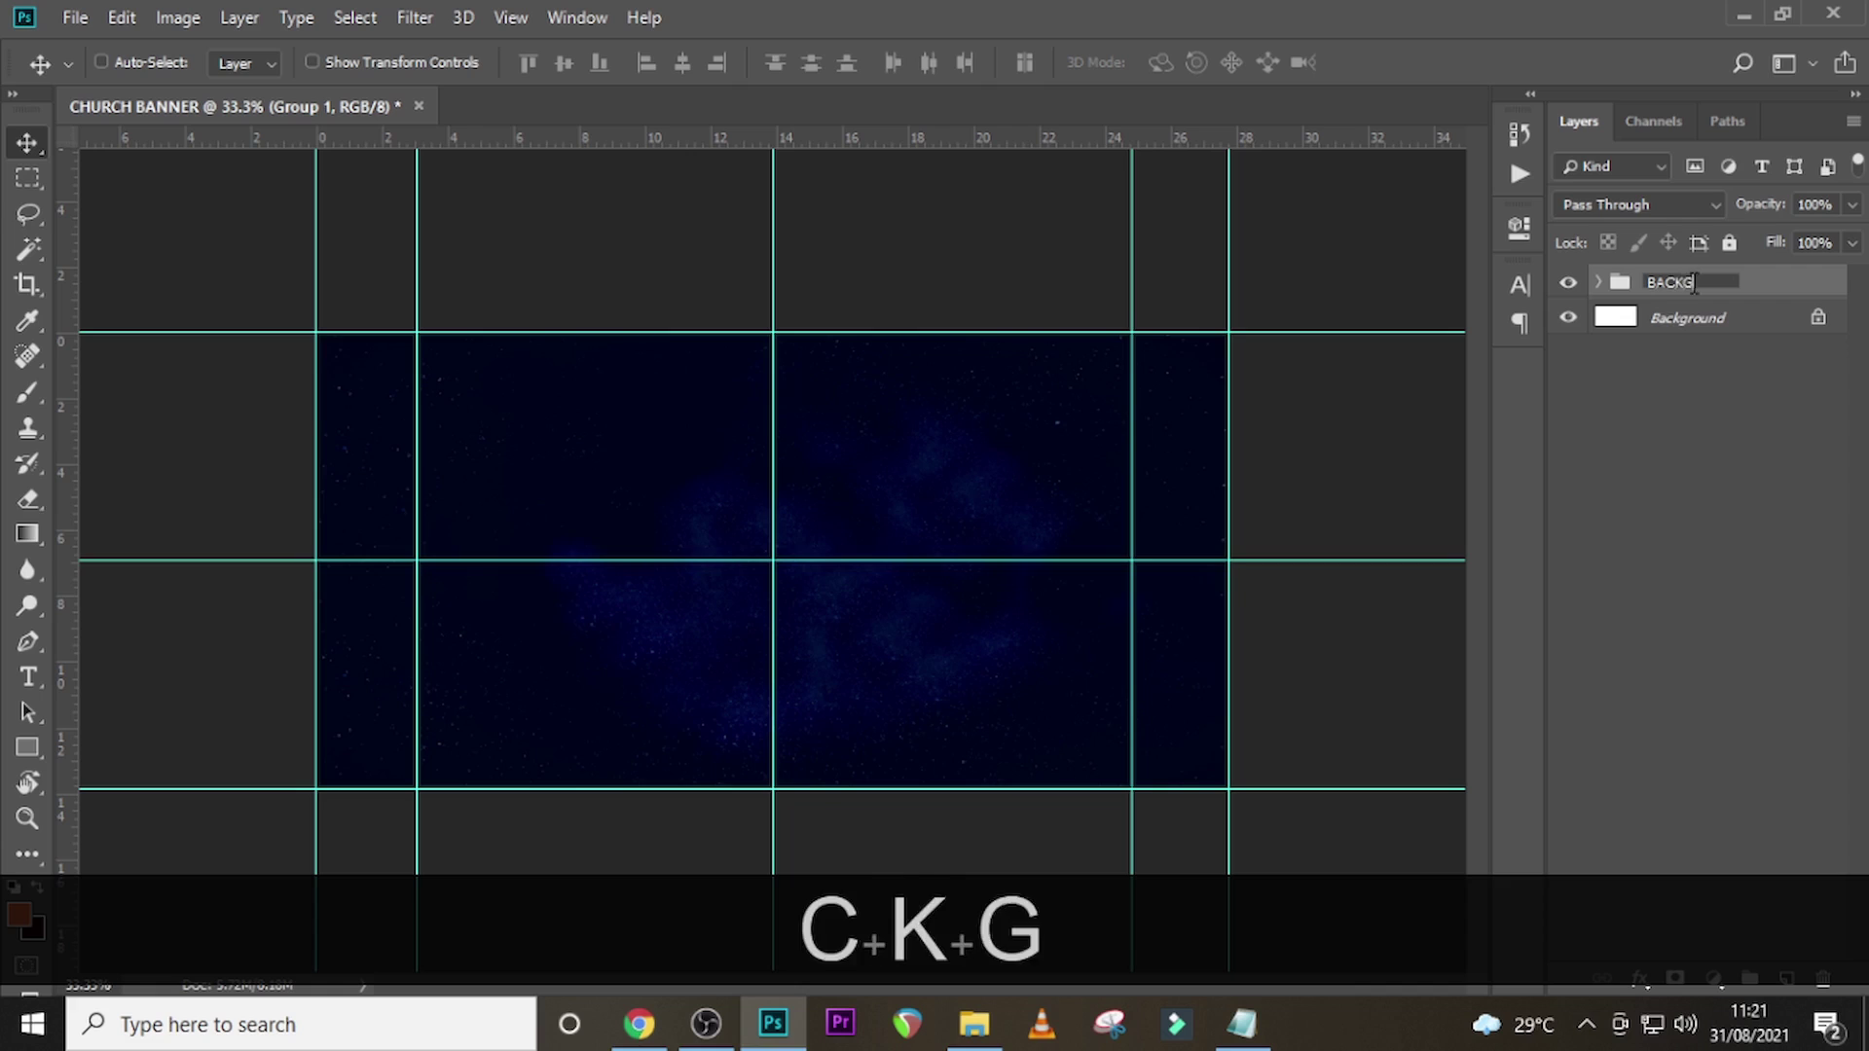
text(ROUND)
key(Return)
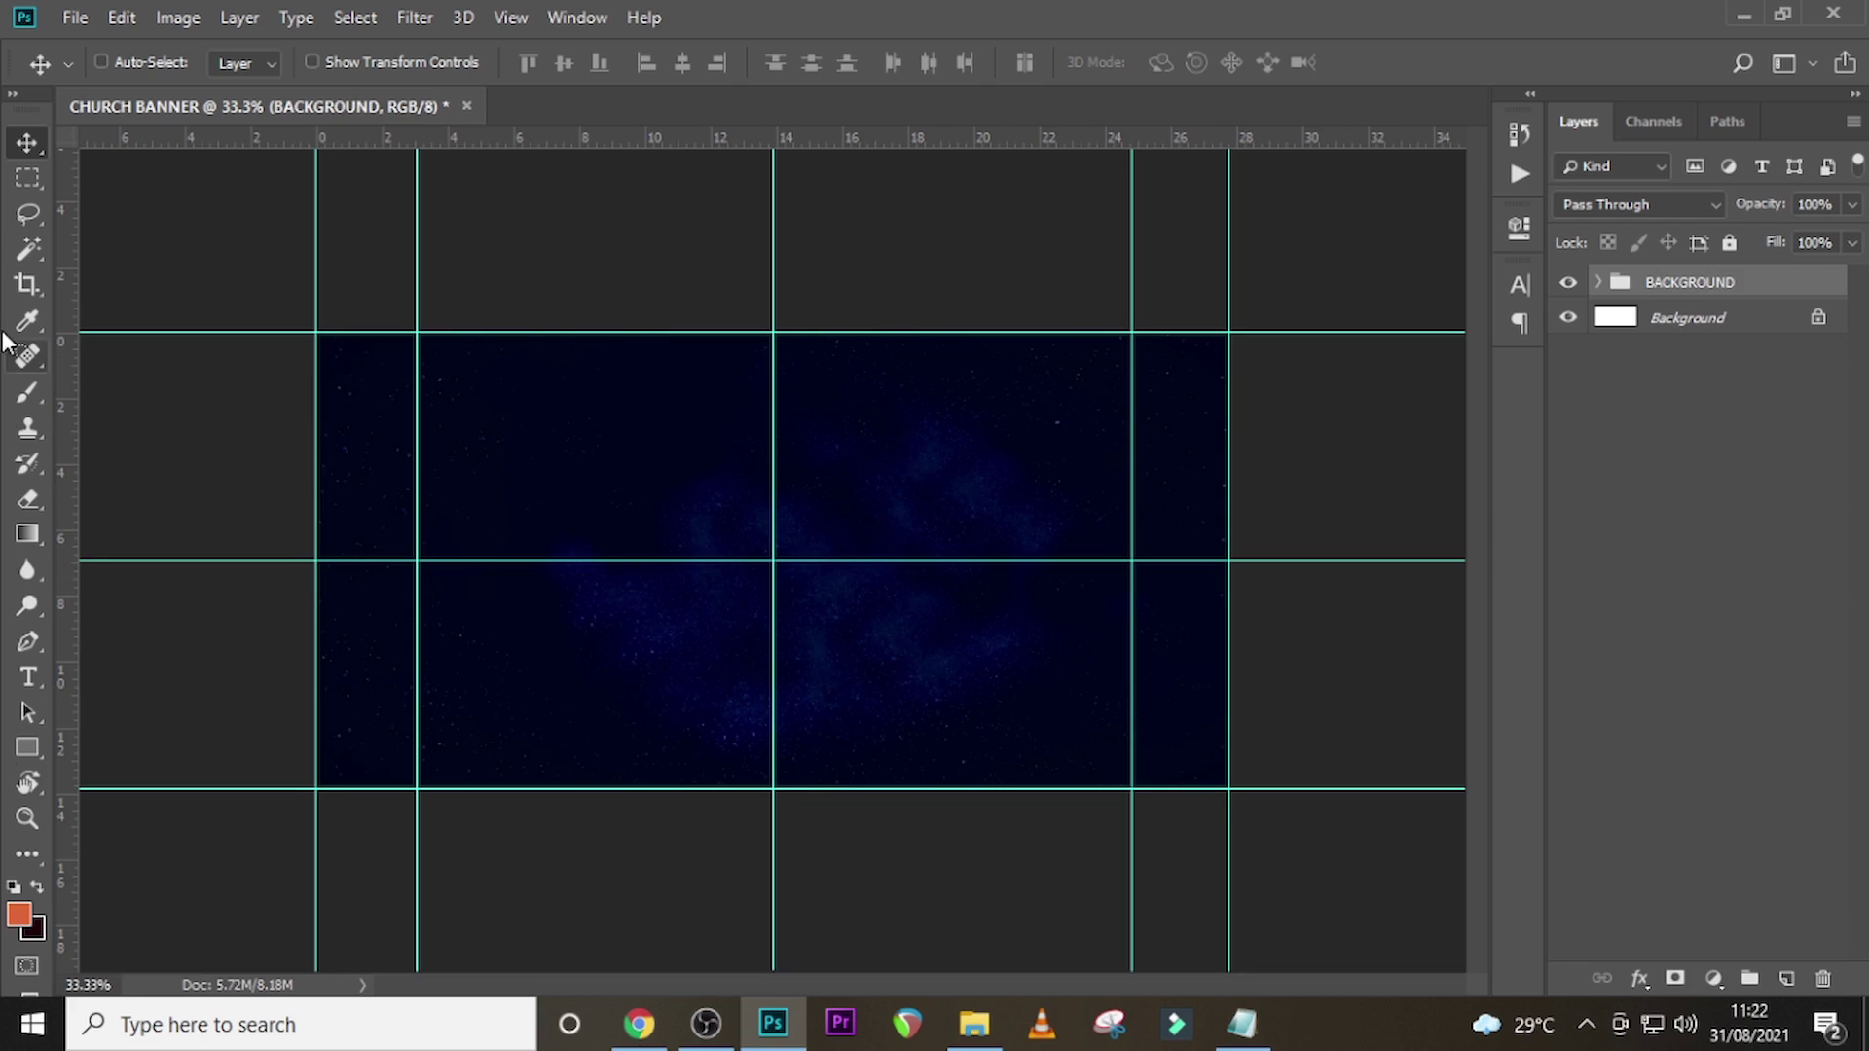
- Add a text layer in the banner's upper half reading POWERMENT, copied from U9.txt in Notepad
click(30, 678)
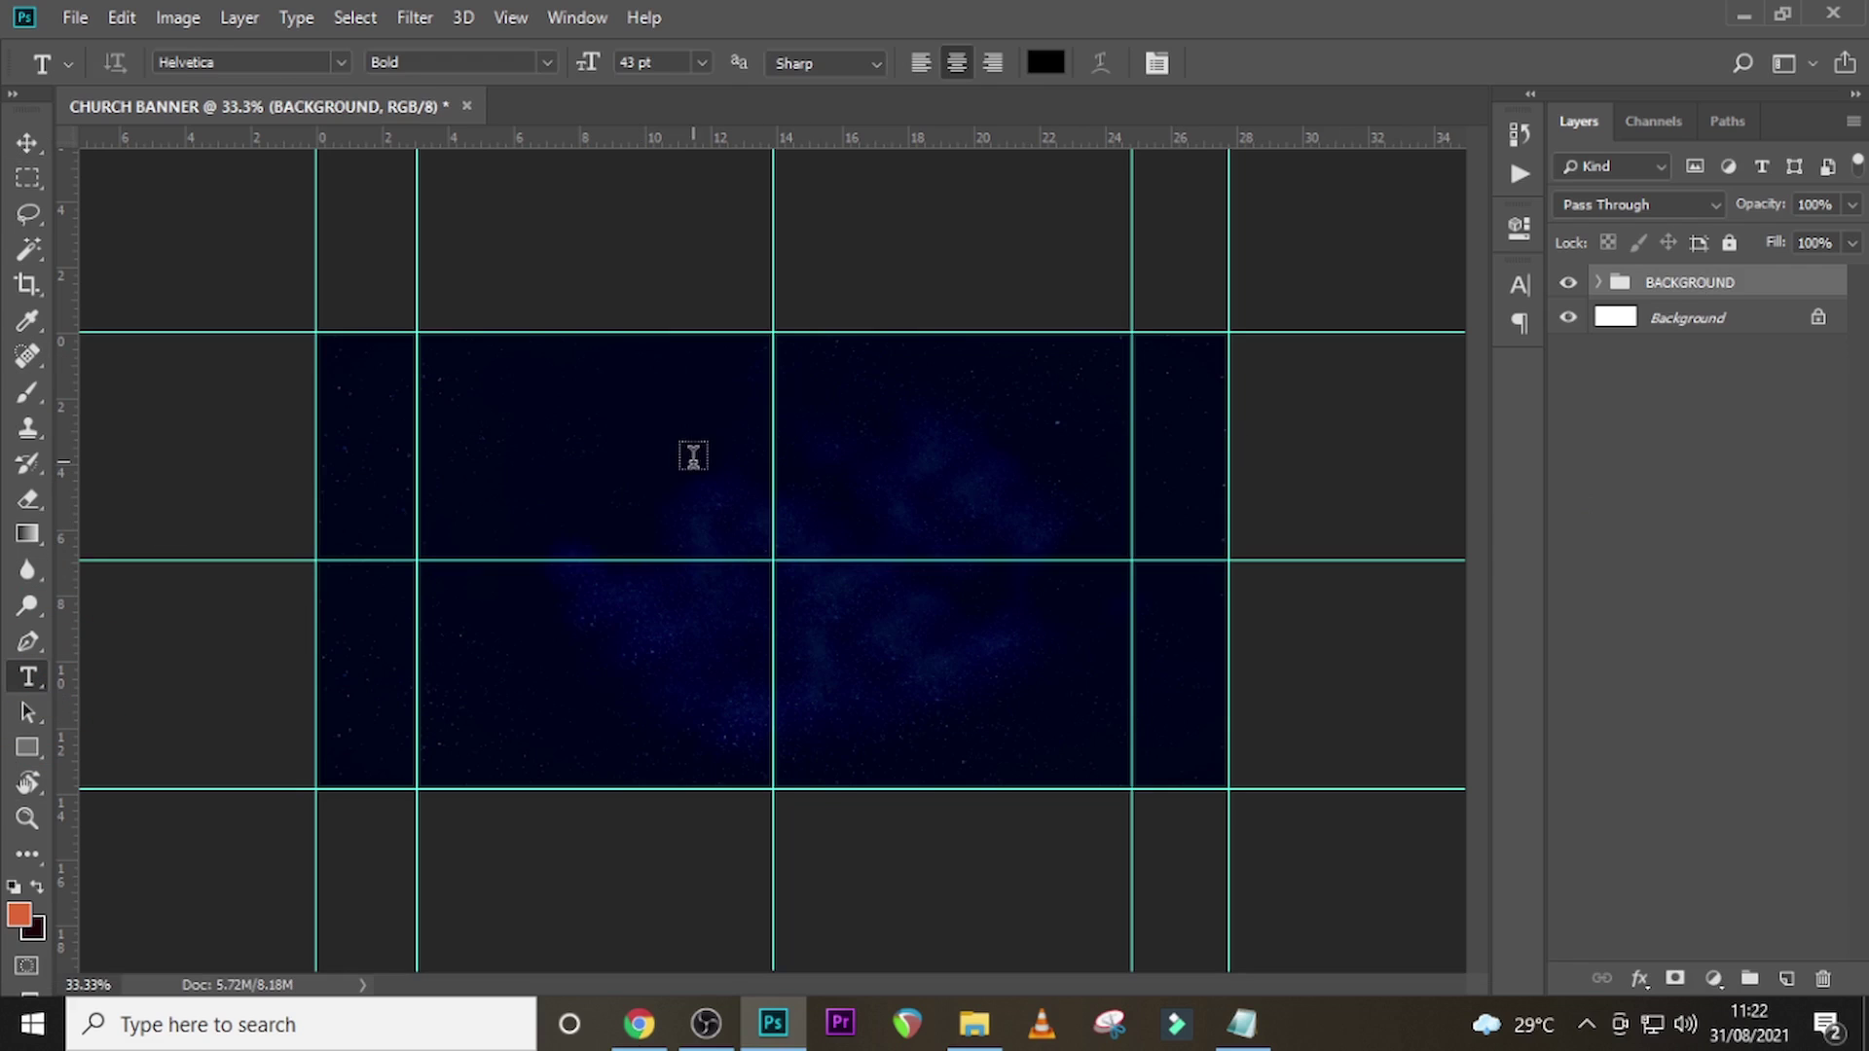
click(684, 425)
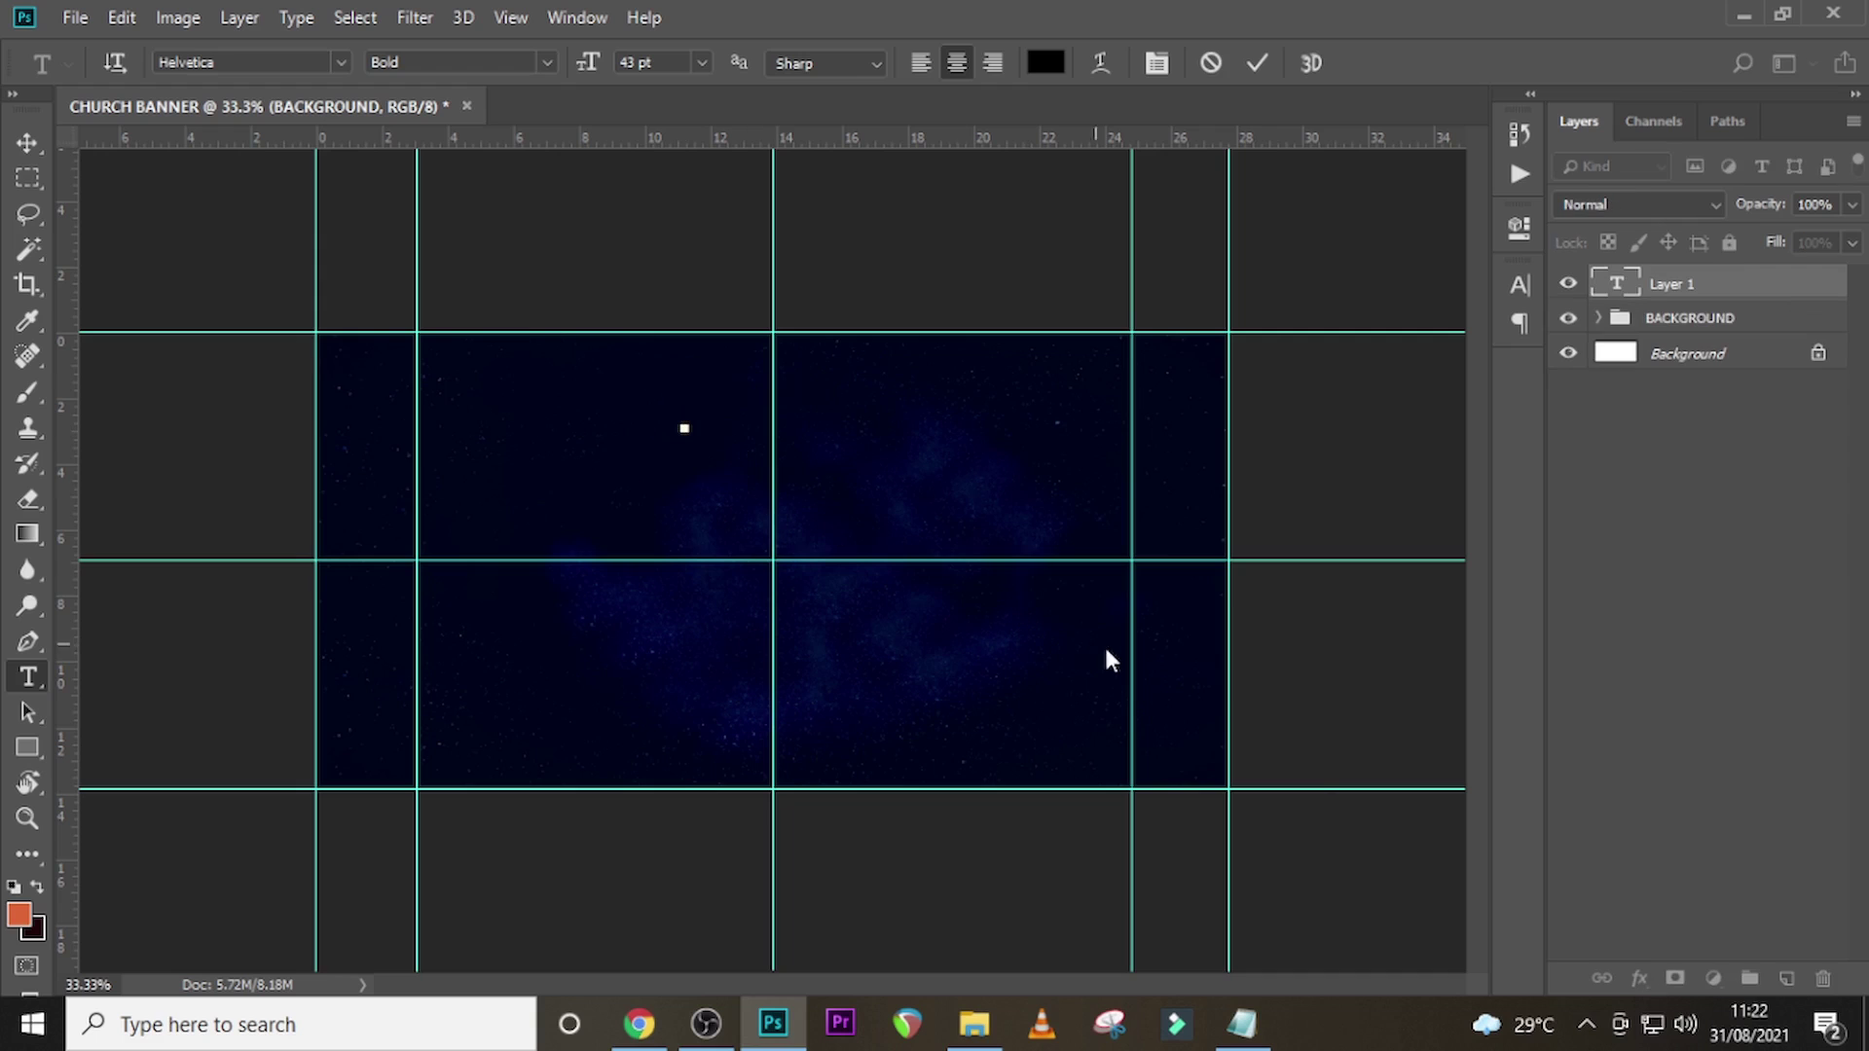
click(1241, 1023)
scroll(949, 557, up, 5)
drag(964, 428, 806, 443)
key(ctrl+c)
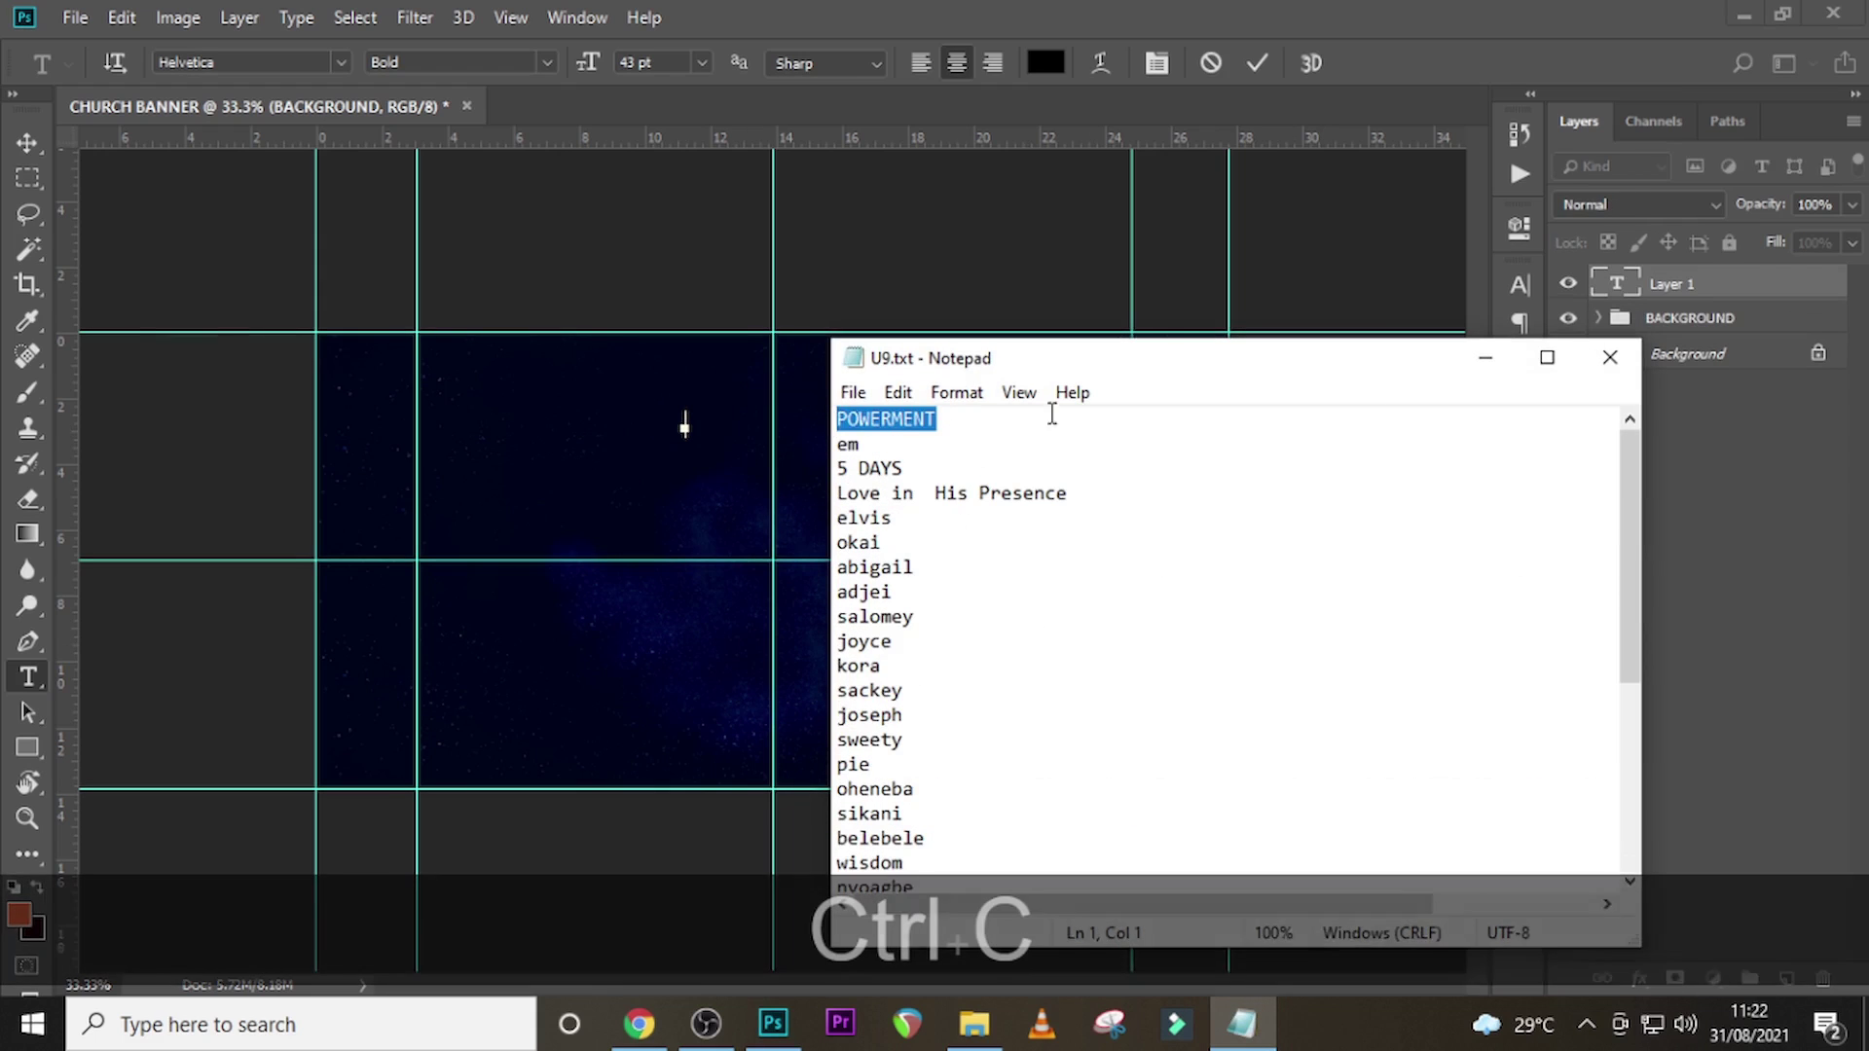
click(1619, 289)
key(ctrl+v)
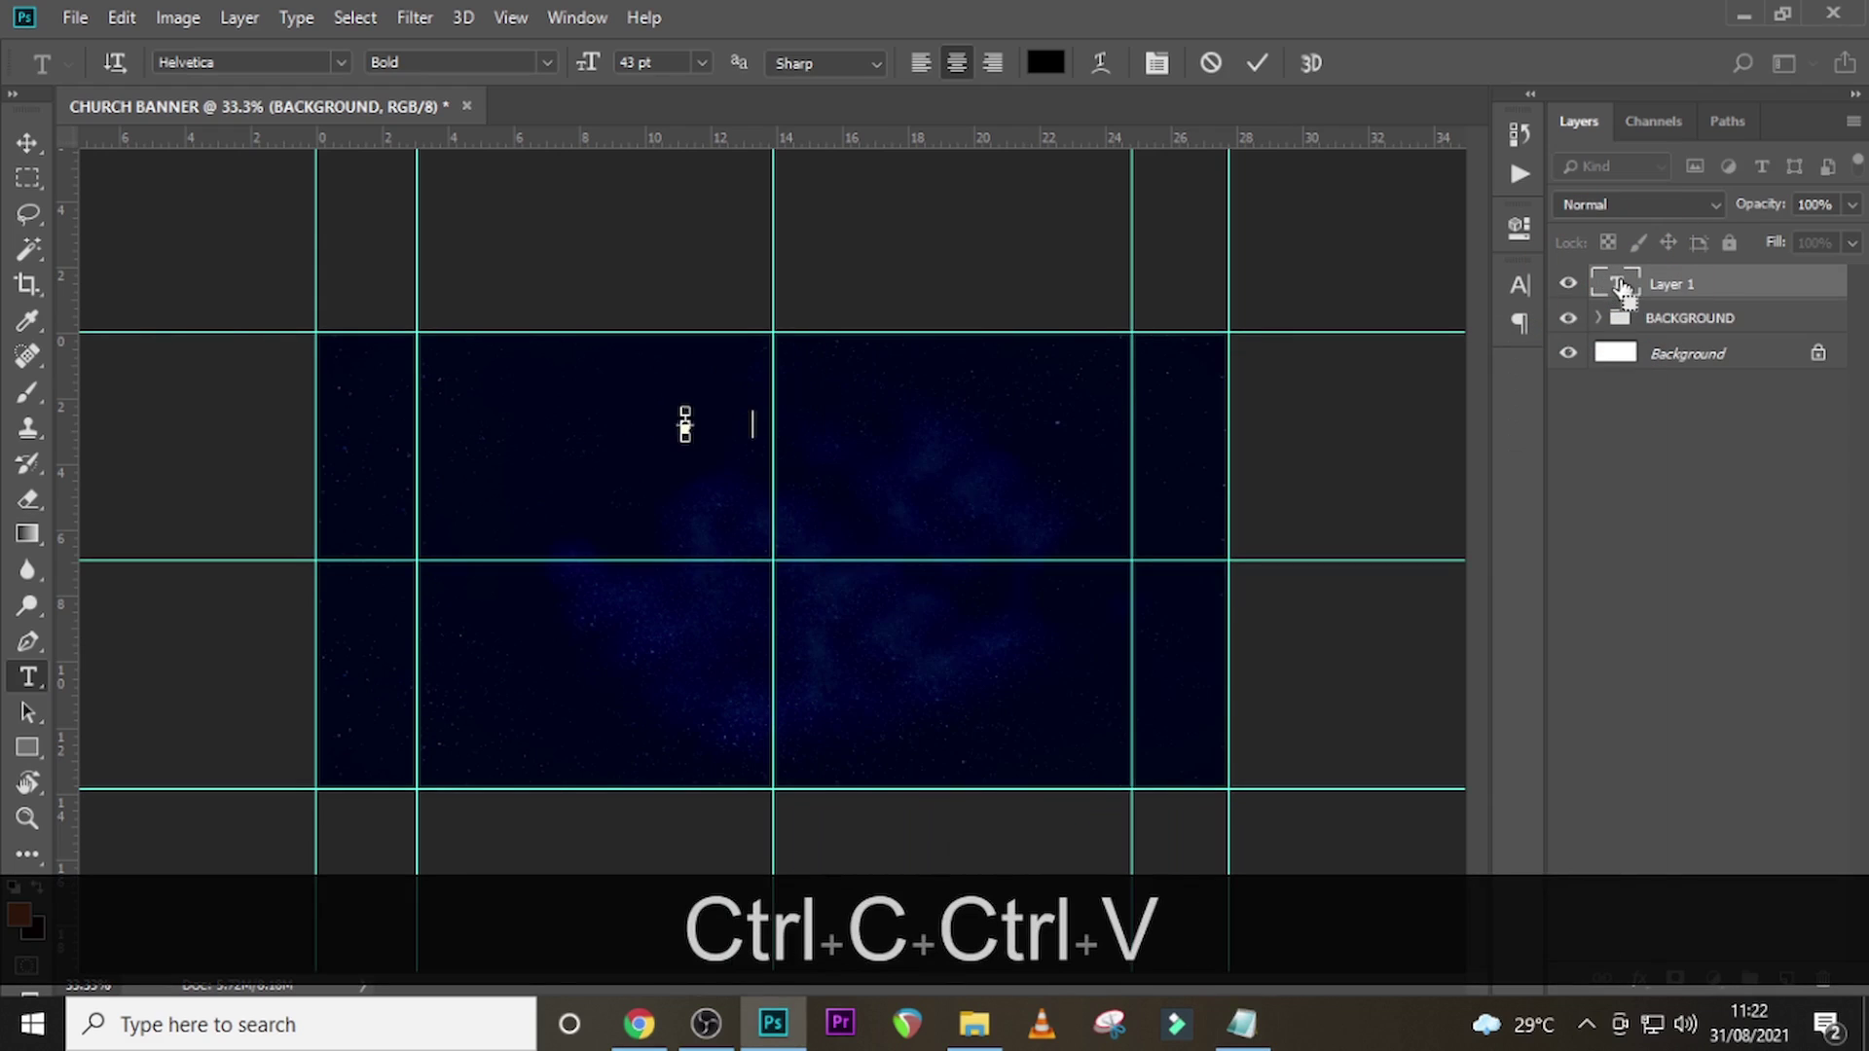
click(1681, 282)
- Set the POWERMENT text color to white
click(1516, 276)
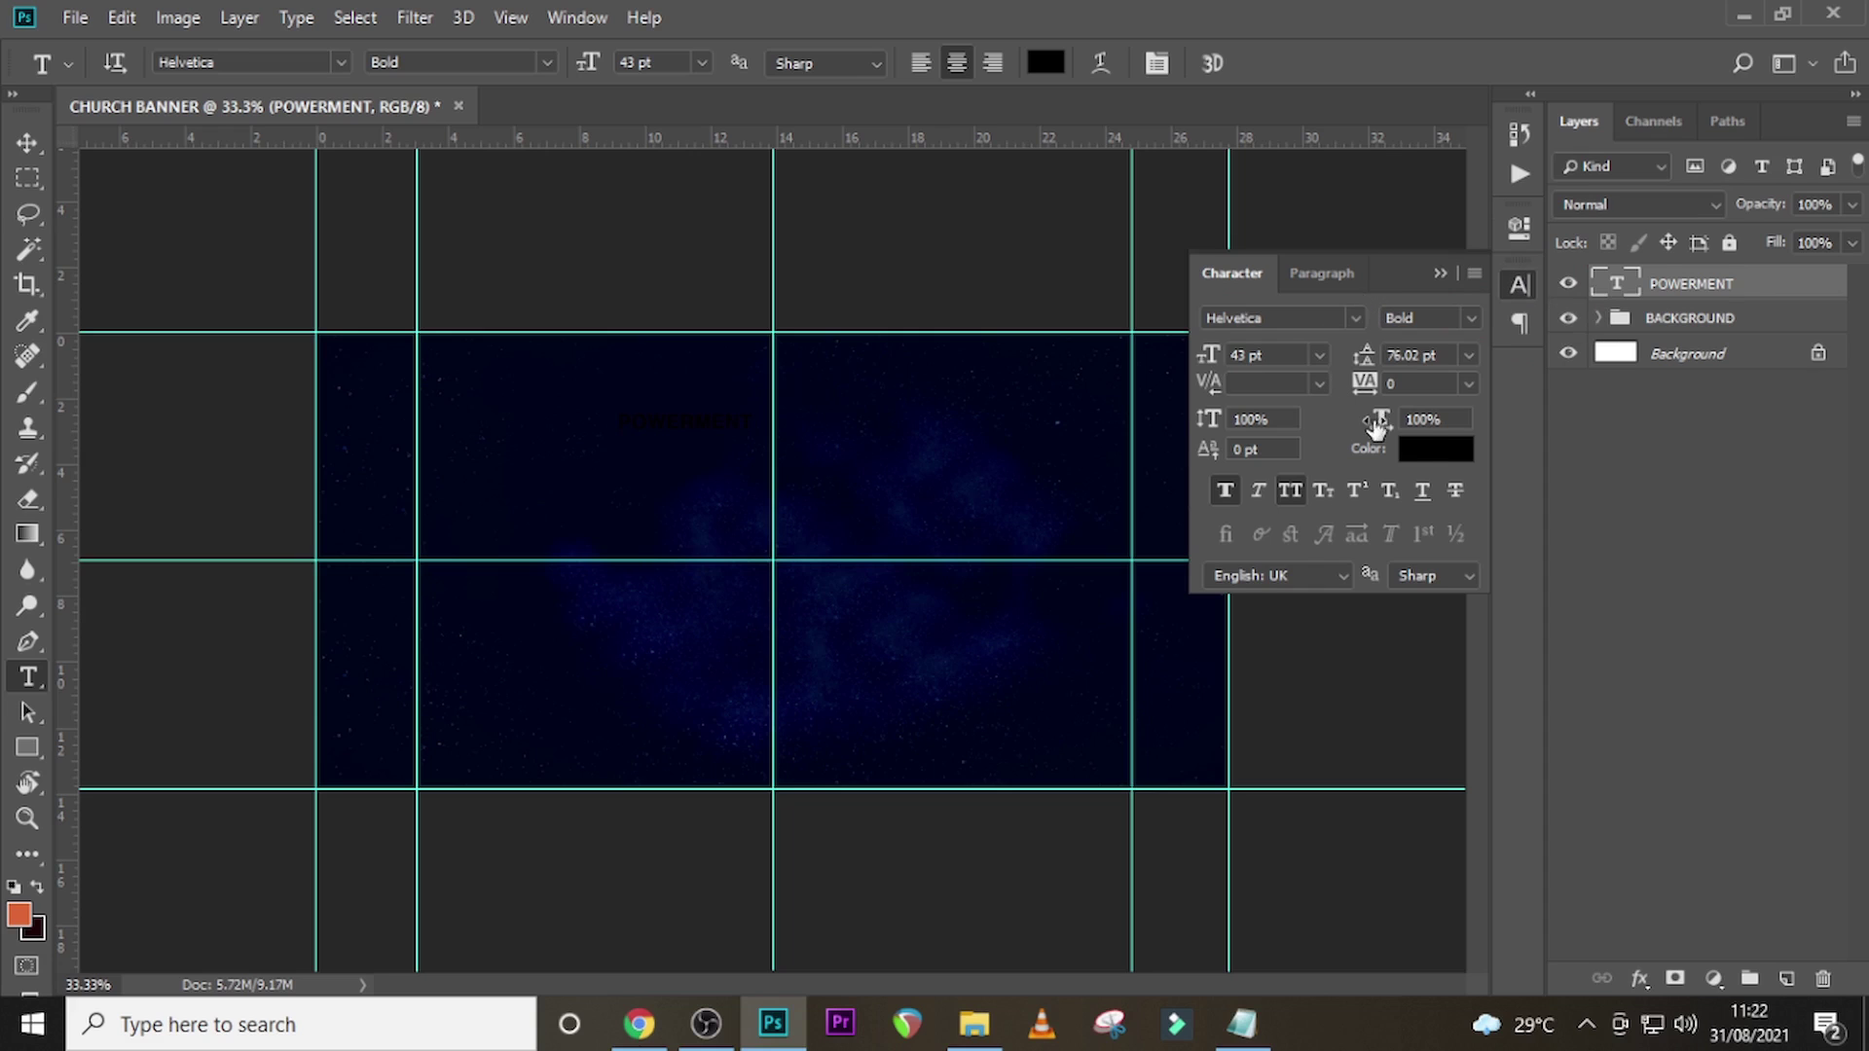
click(1432, 448)
drag(964, 389, 897, 352)
click(1549, 374)
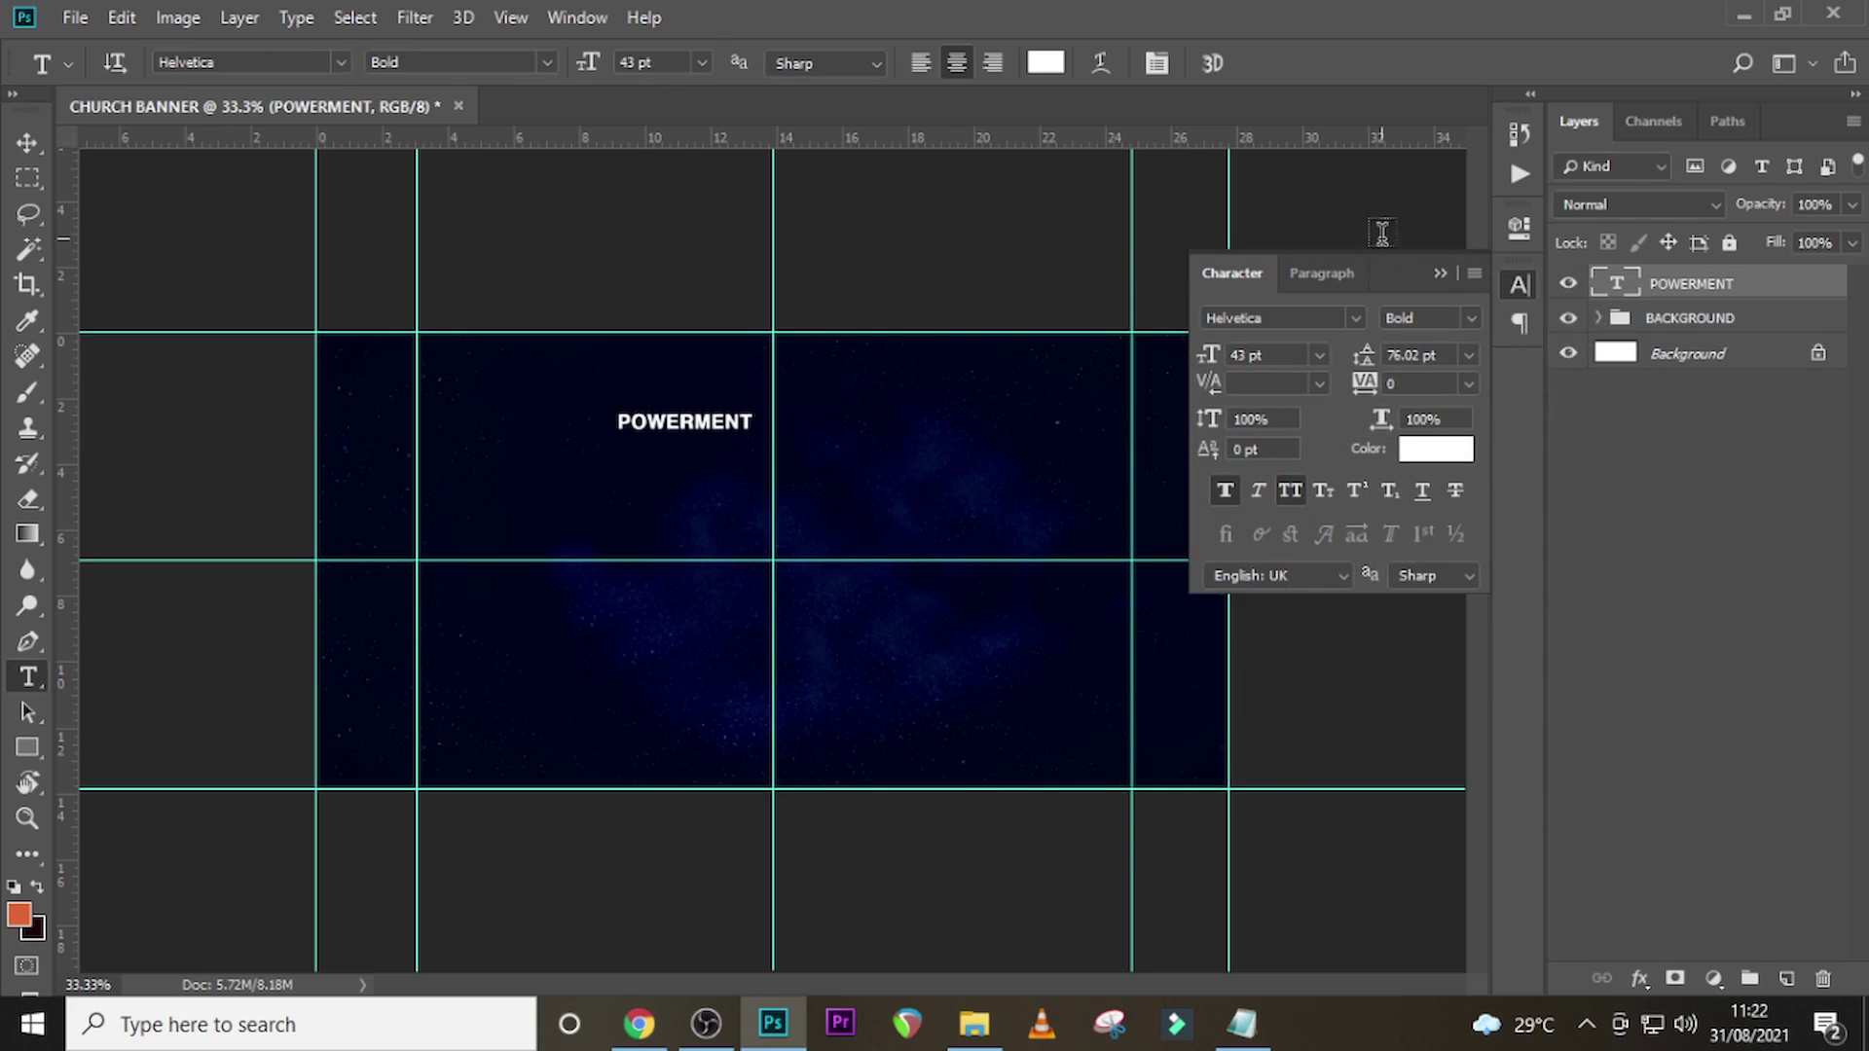
- Change the POWERMENT text's font to Morganite and set its size to 291 pt
click(1352, 319)
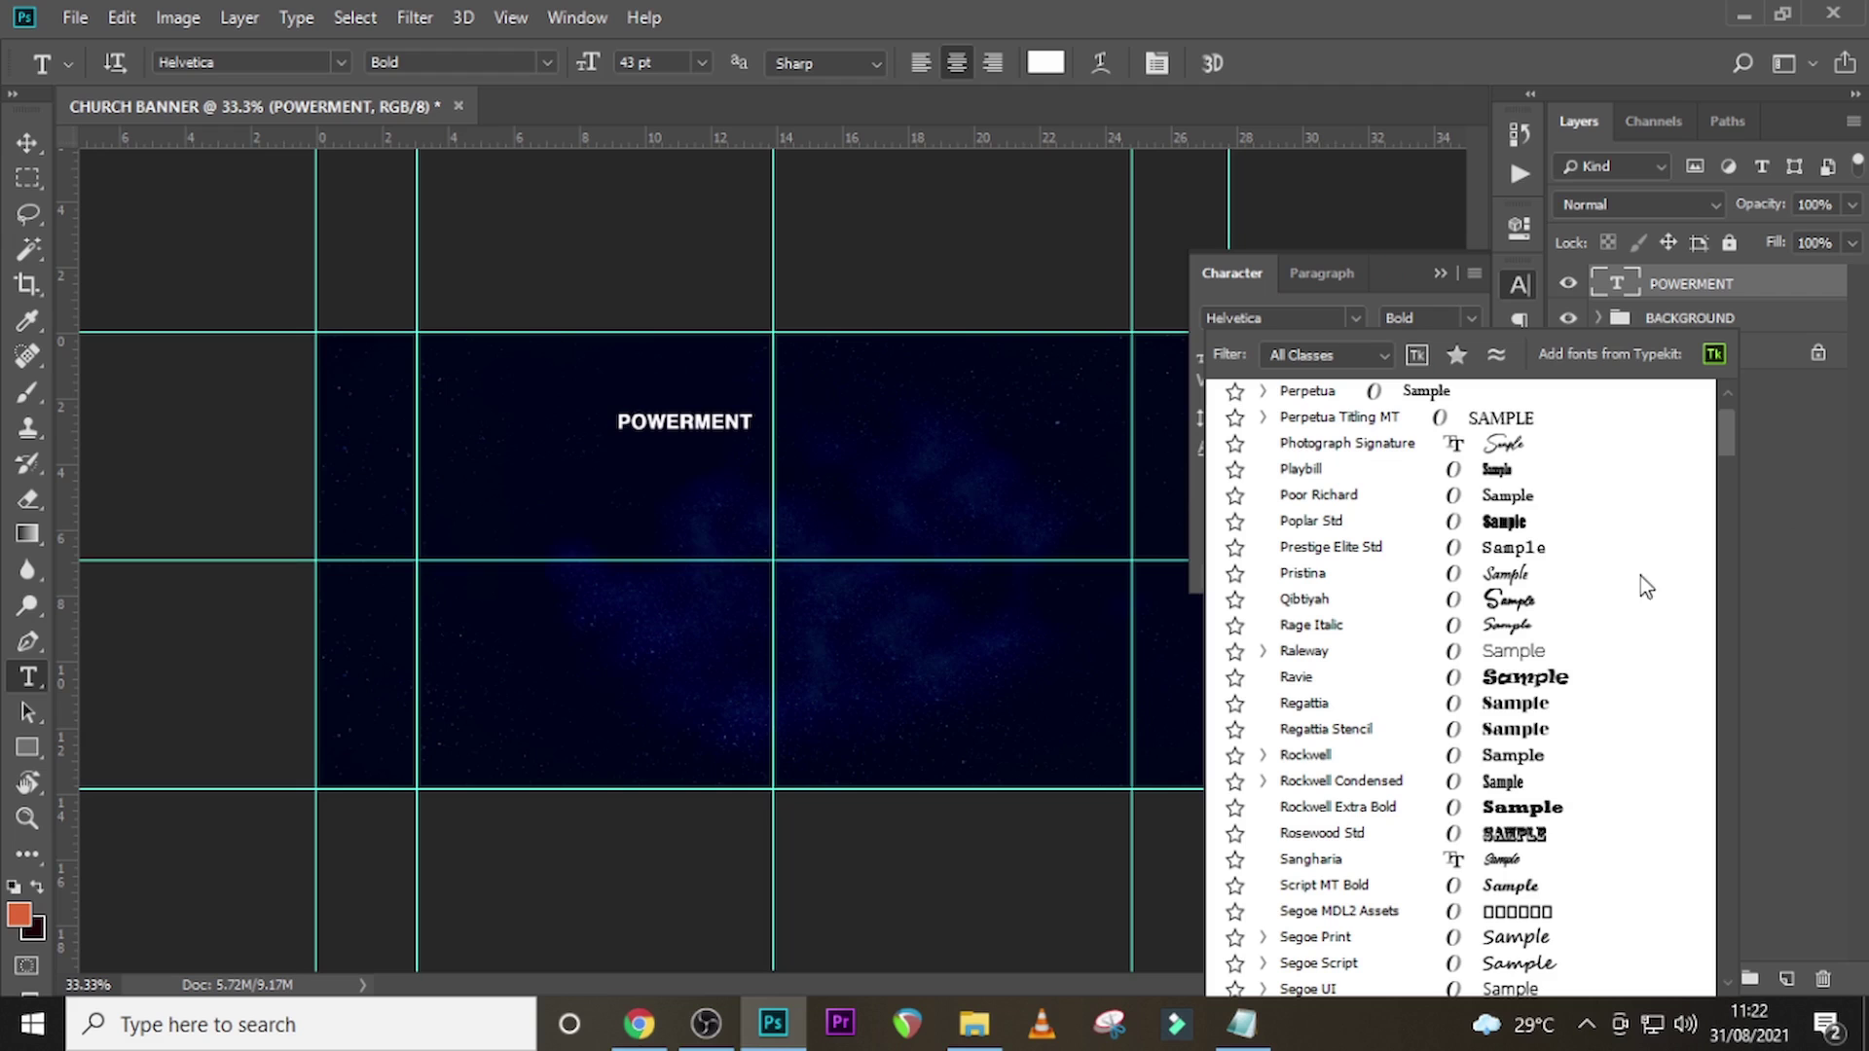
drag(1729, 452, 1715, 715)
click(1296, 741)
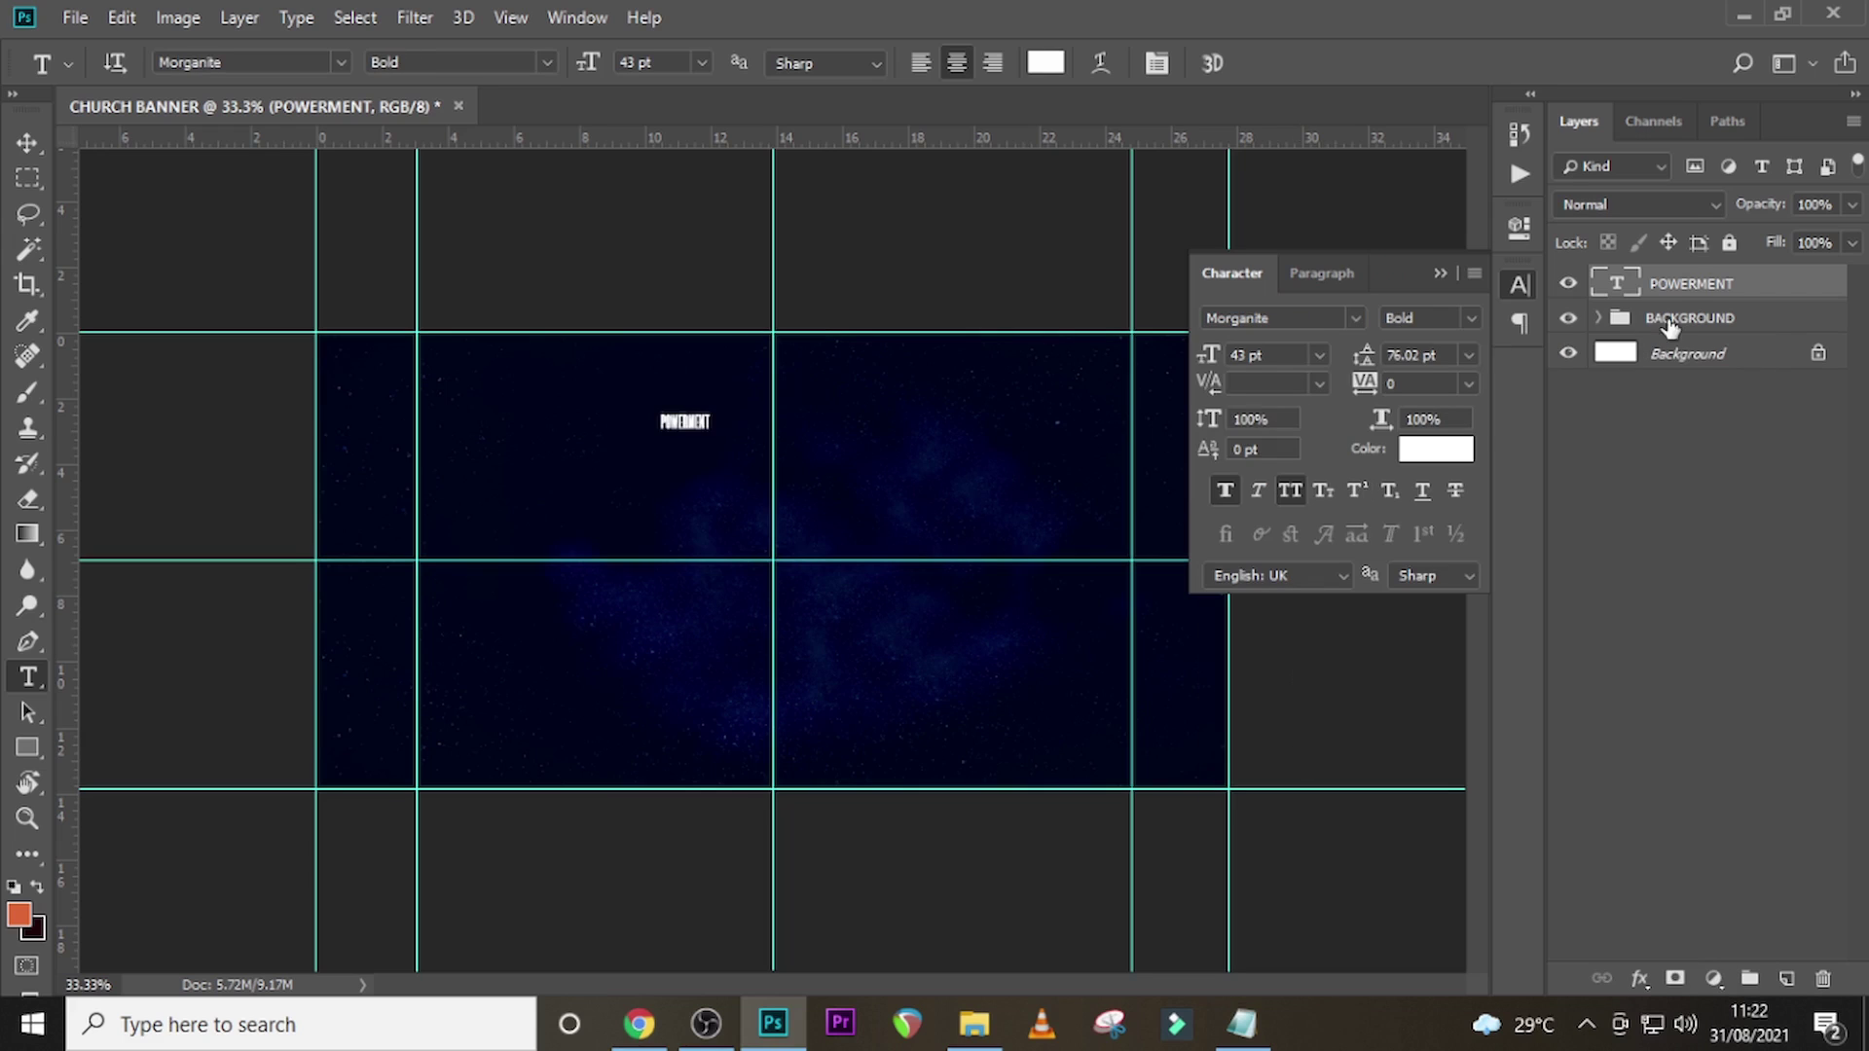
click(1281, 355)
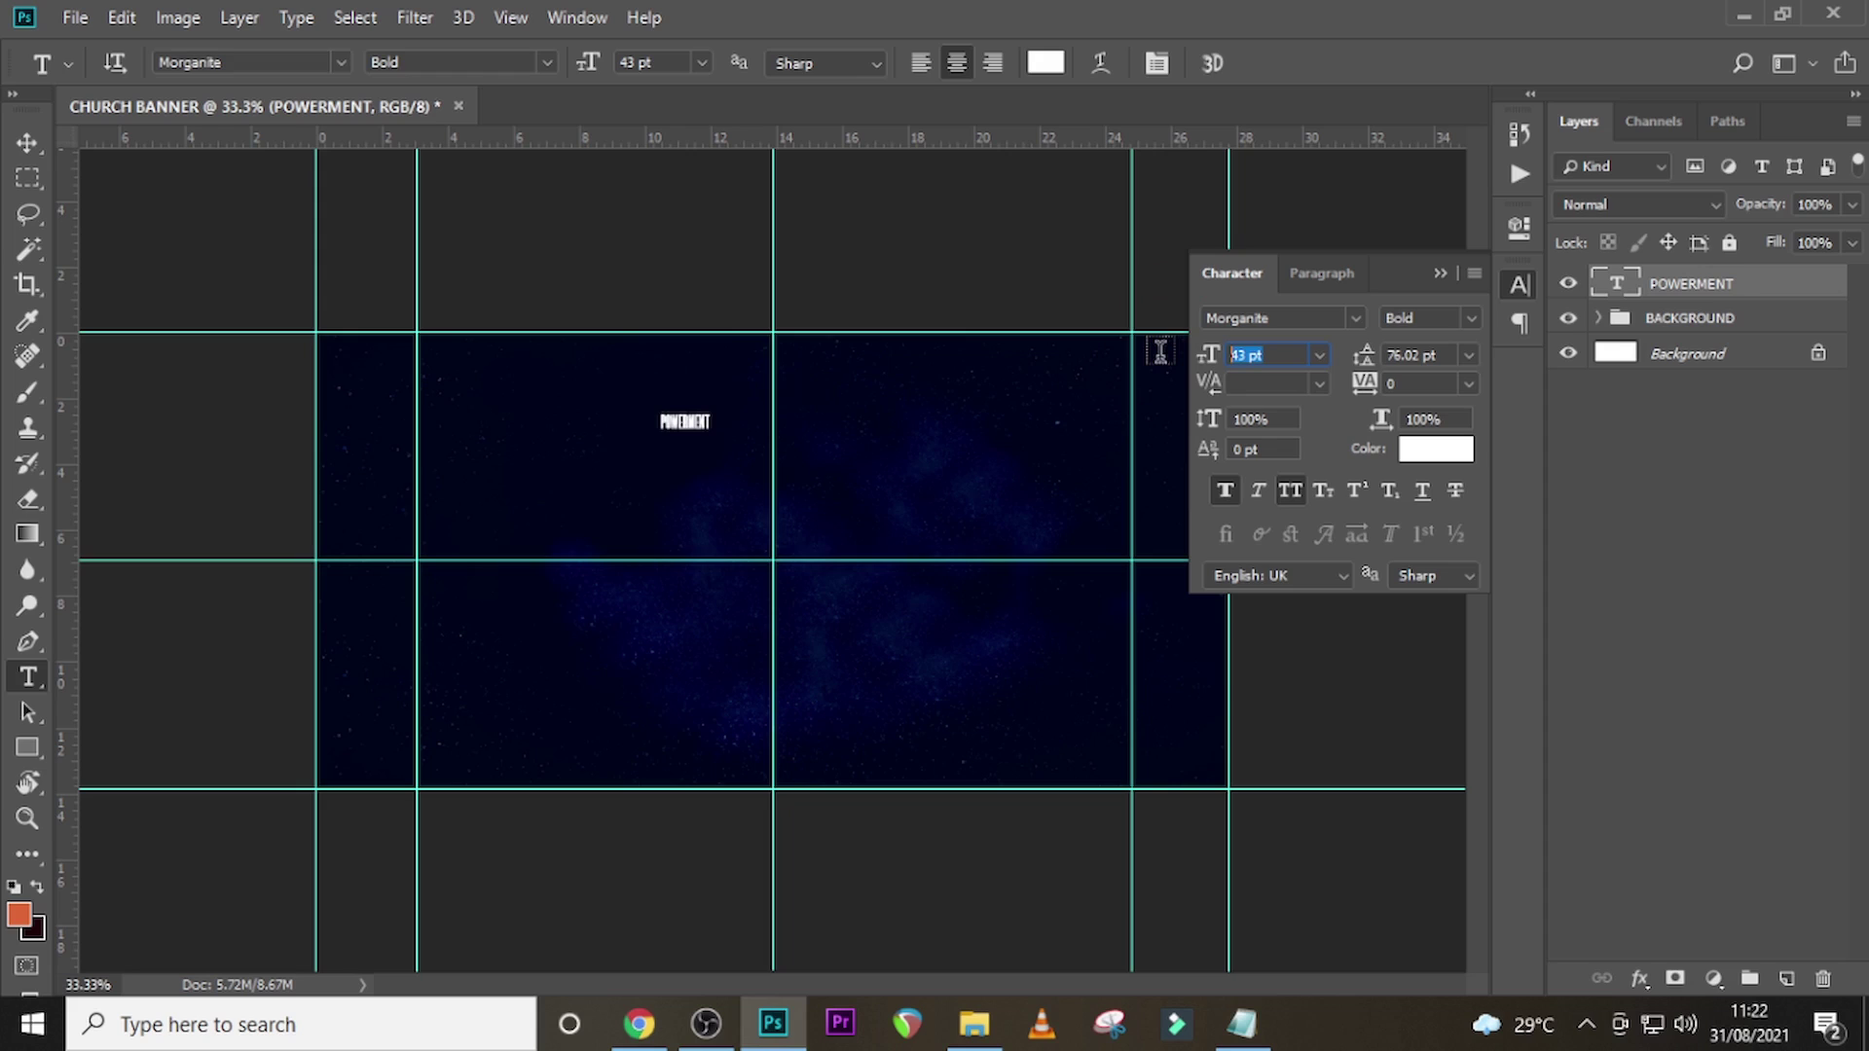
text(291)
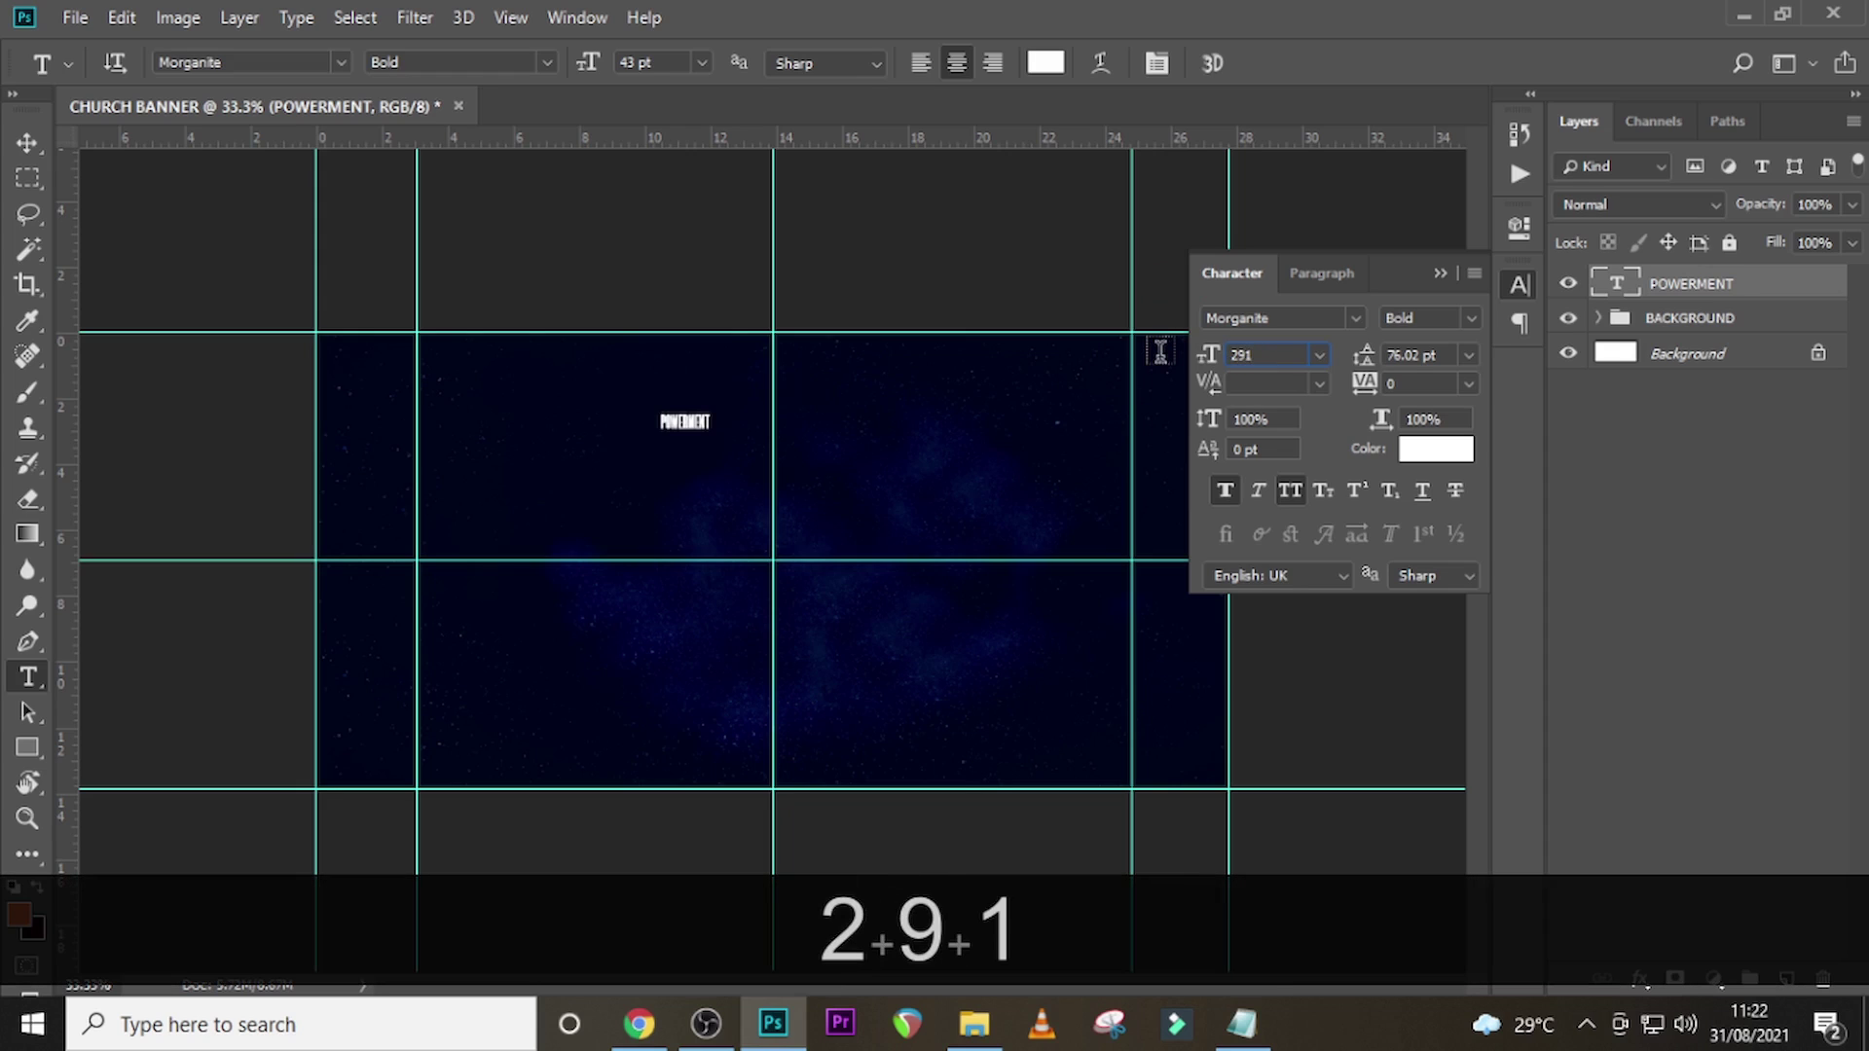
key(Return)
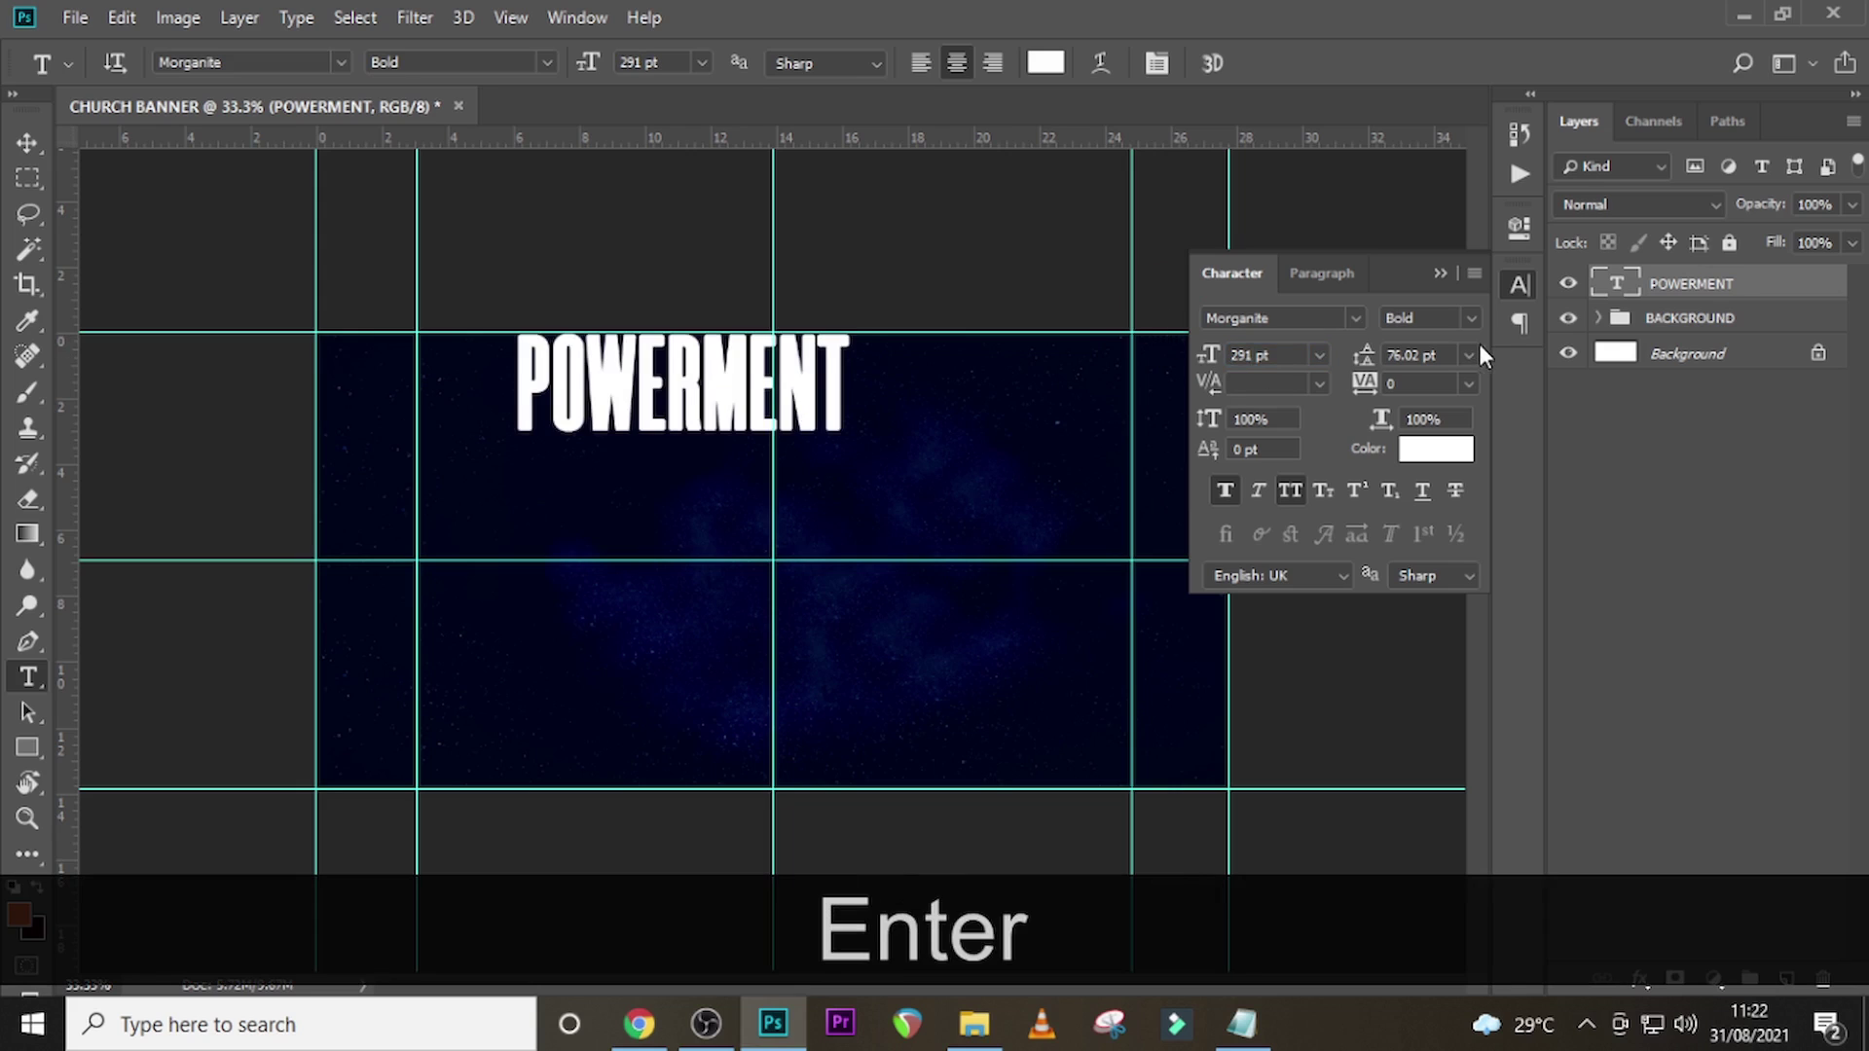
- Set the POWERMENT text's font style to Black and tracking to 10, and turn off Faux Bold
click(1484, 326)
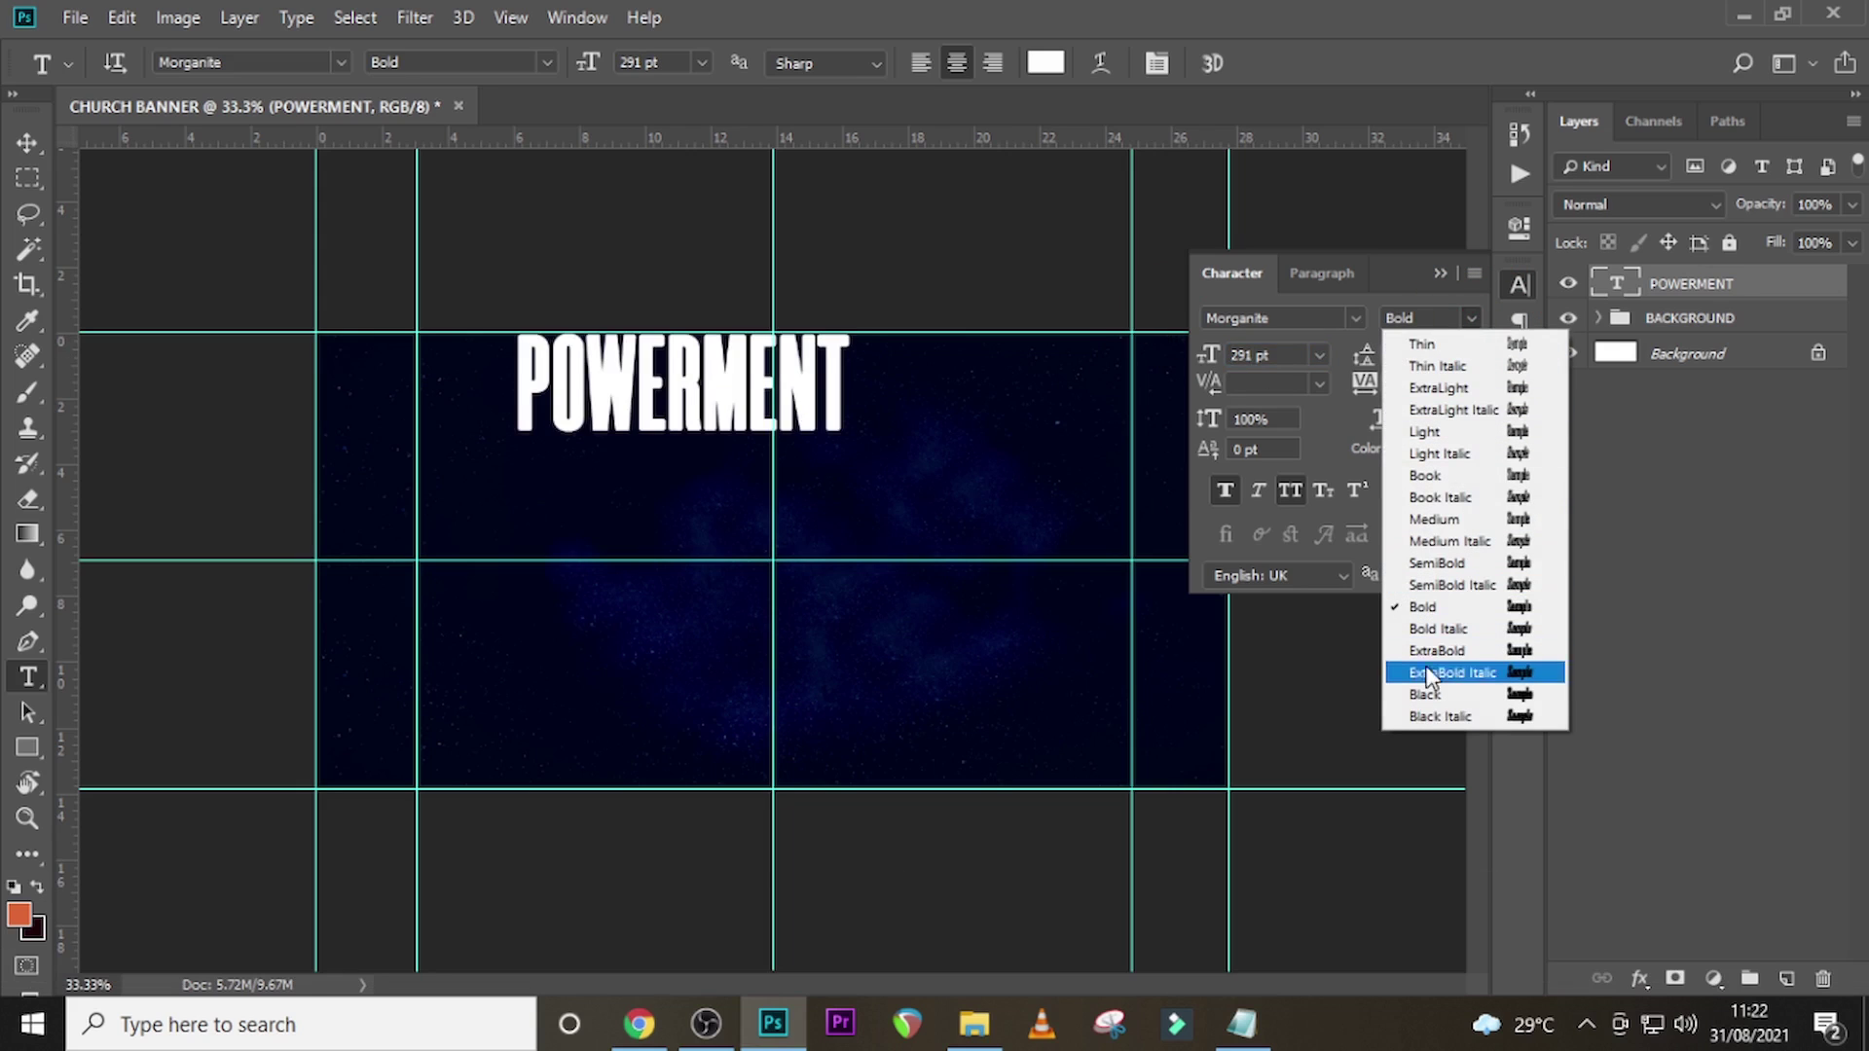
click(1426, 695)
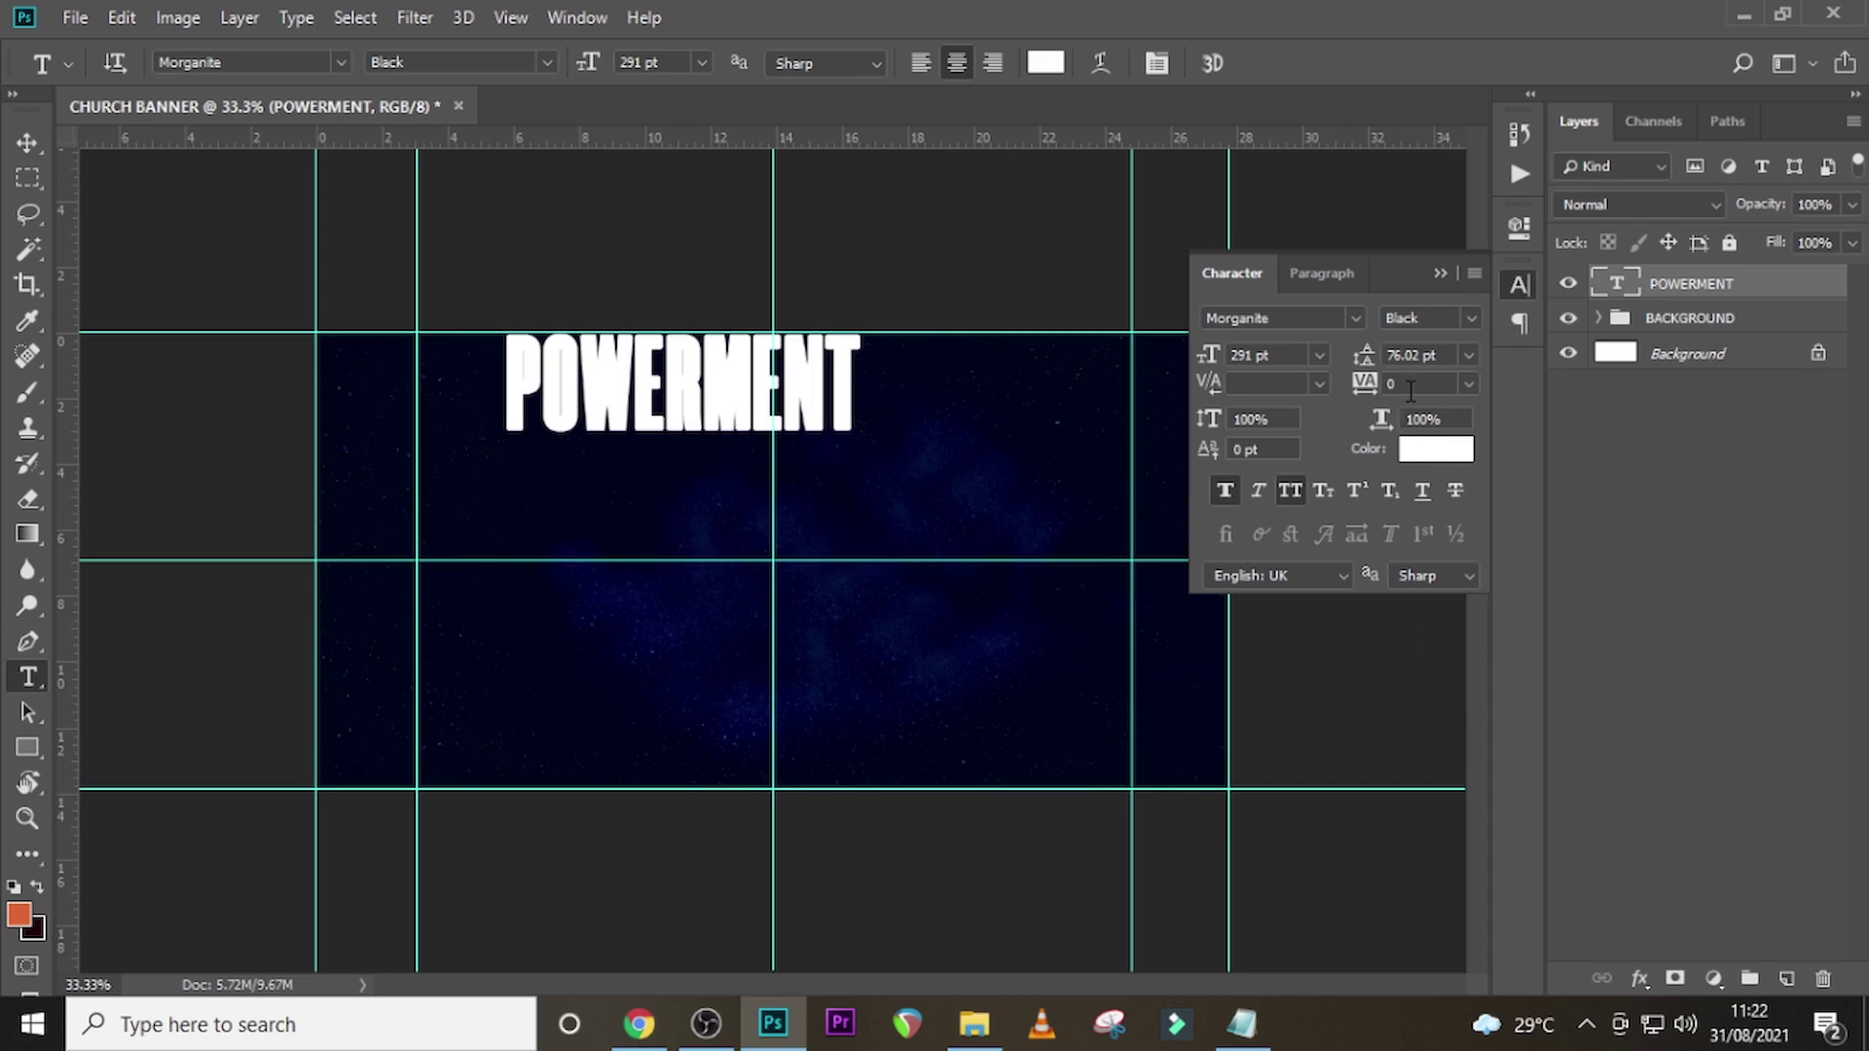
click(1359, 386)
text(10)
key(Return)
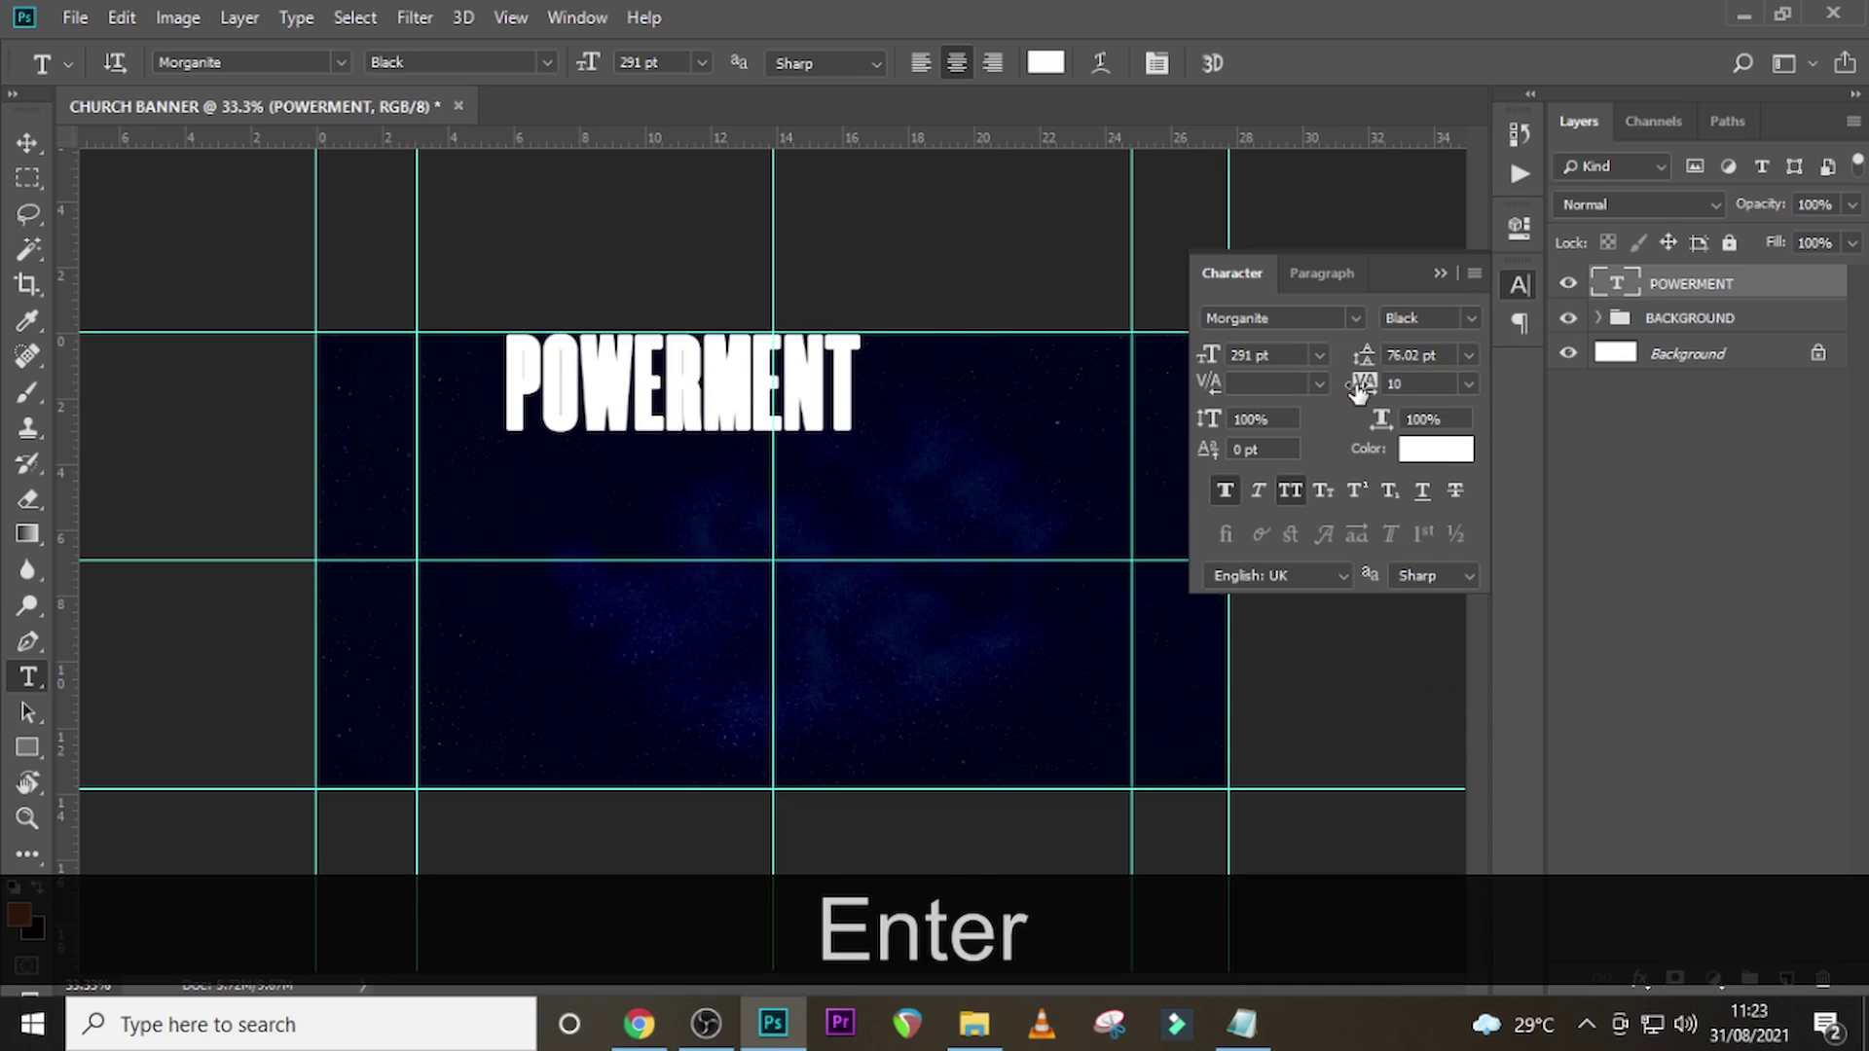
click(1229, 493)
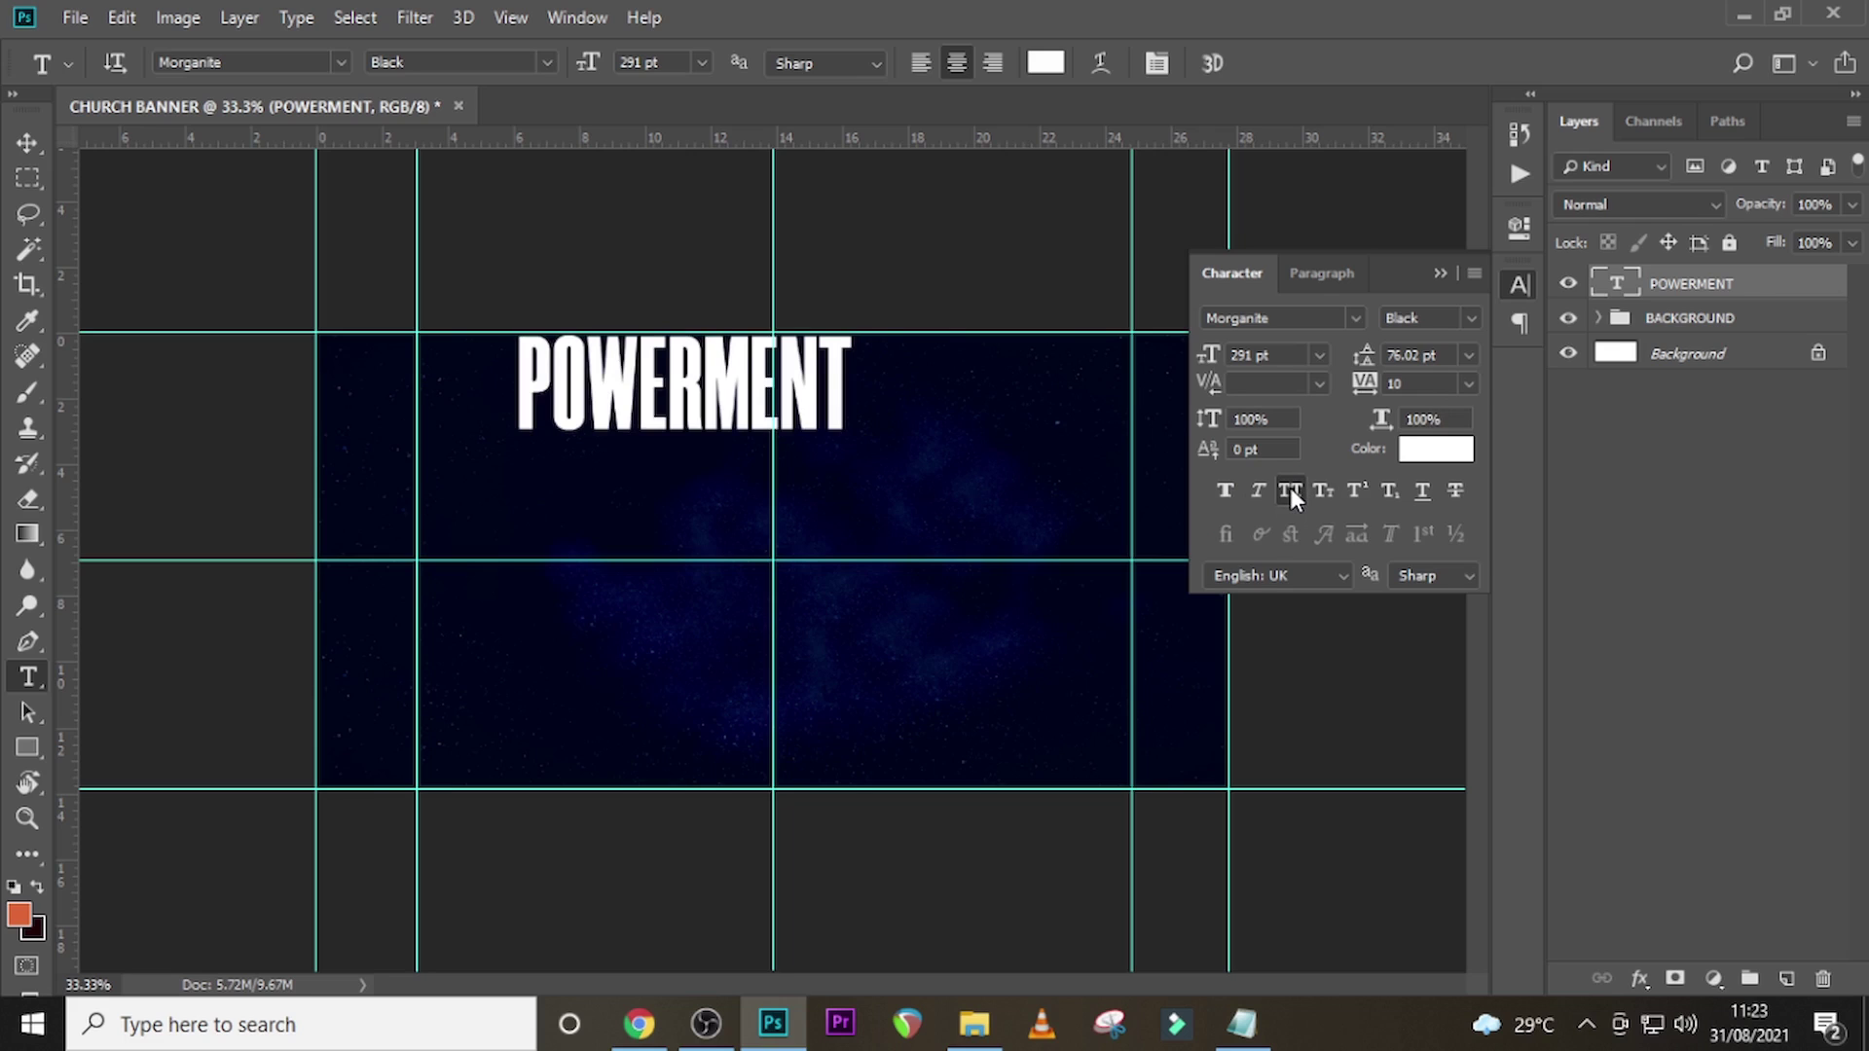
- Center the POWERMENT text horizontally in the banner's upper half and add guides along all four edges of its bounding box
key(v)
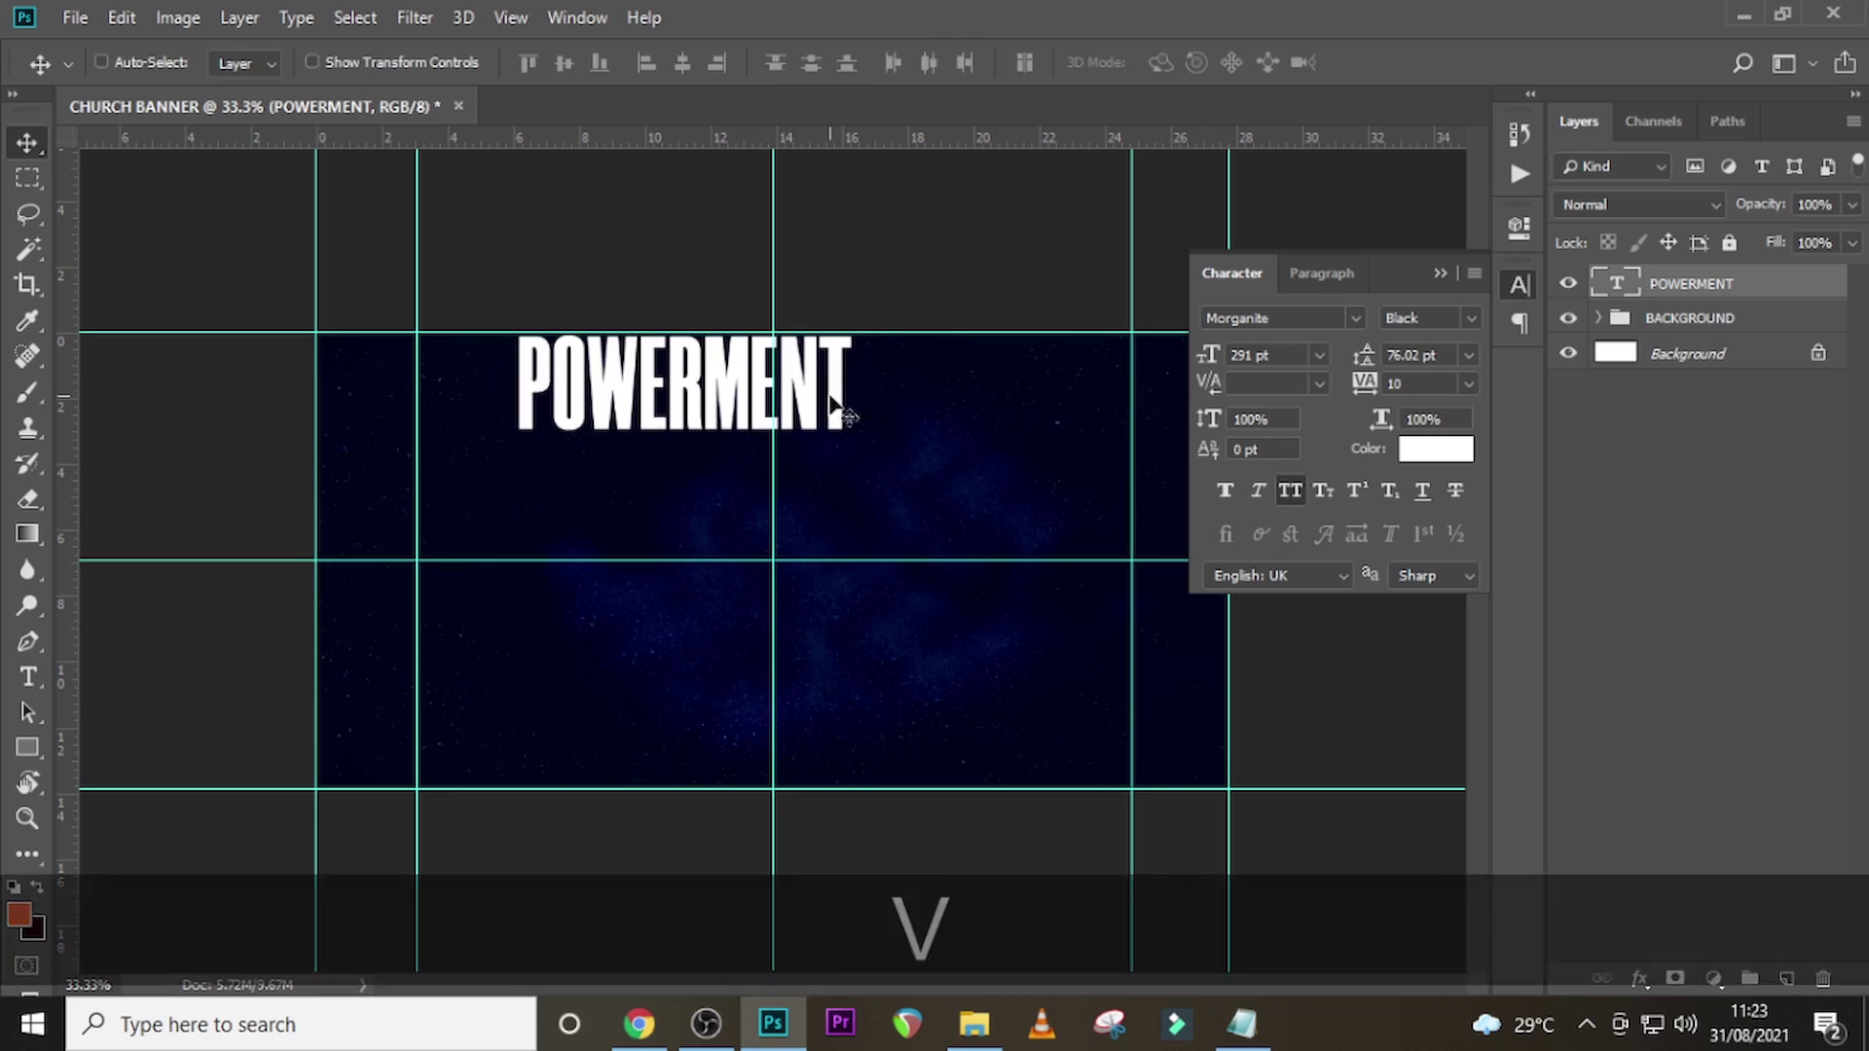
drag(750, 385, 835, 433)
key(ctrl+t)
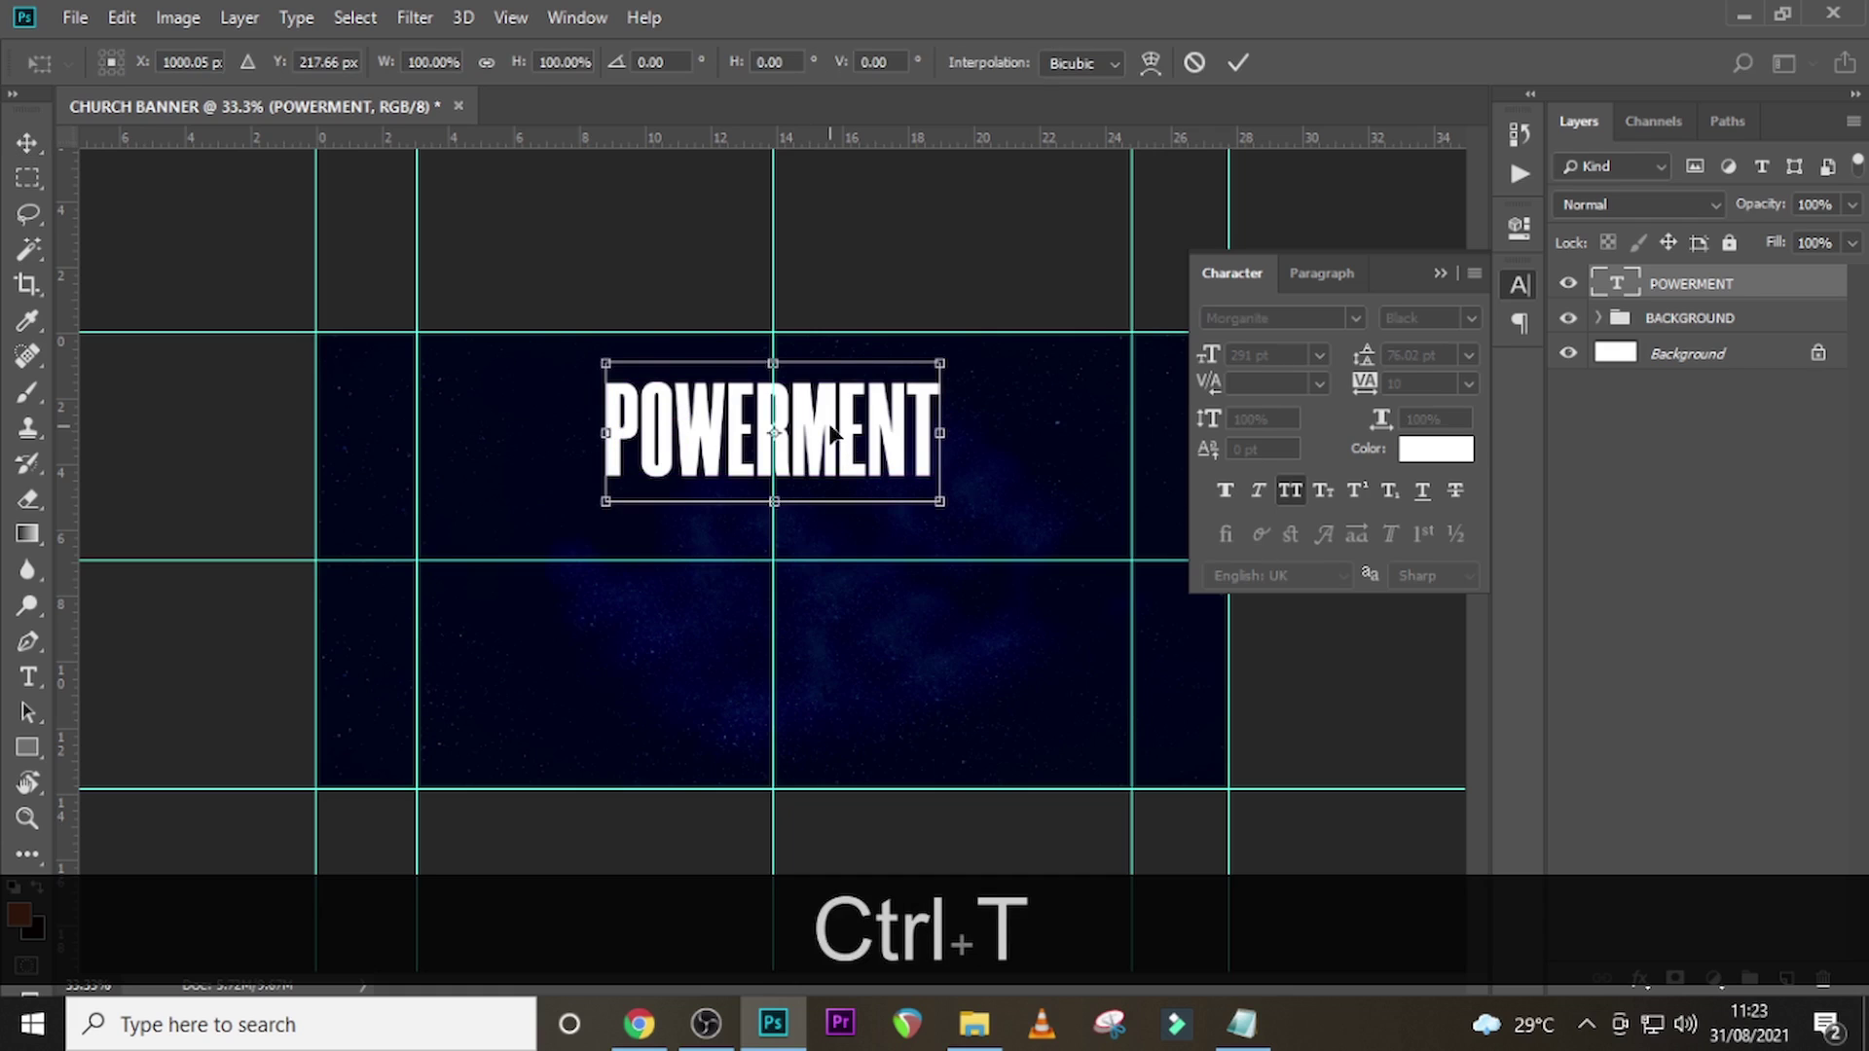
key(ctrl+equal)
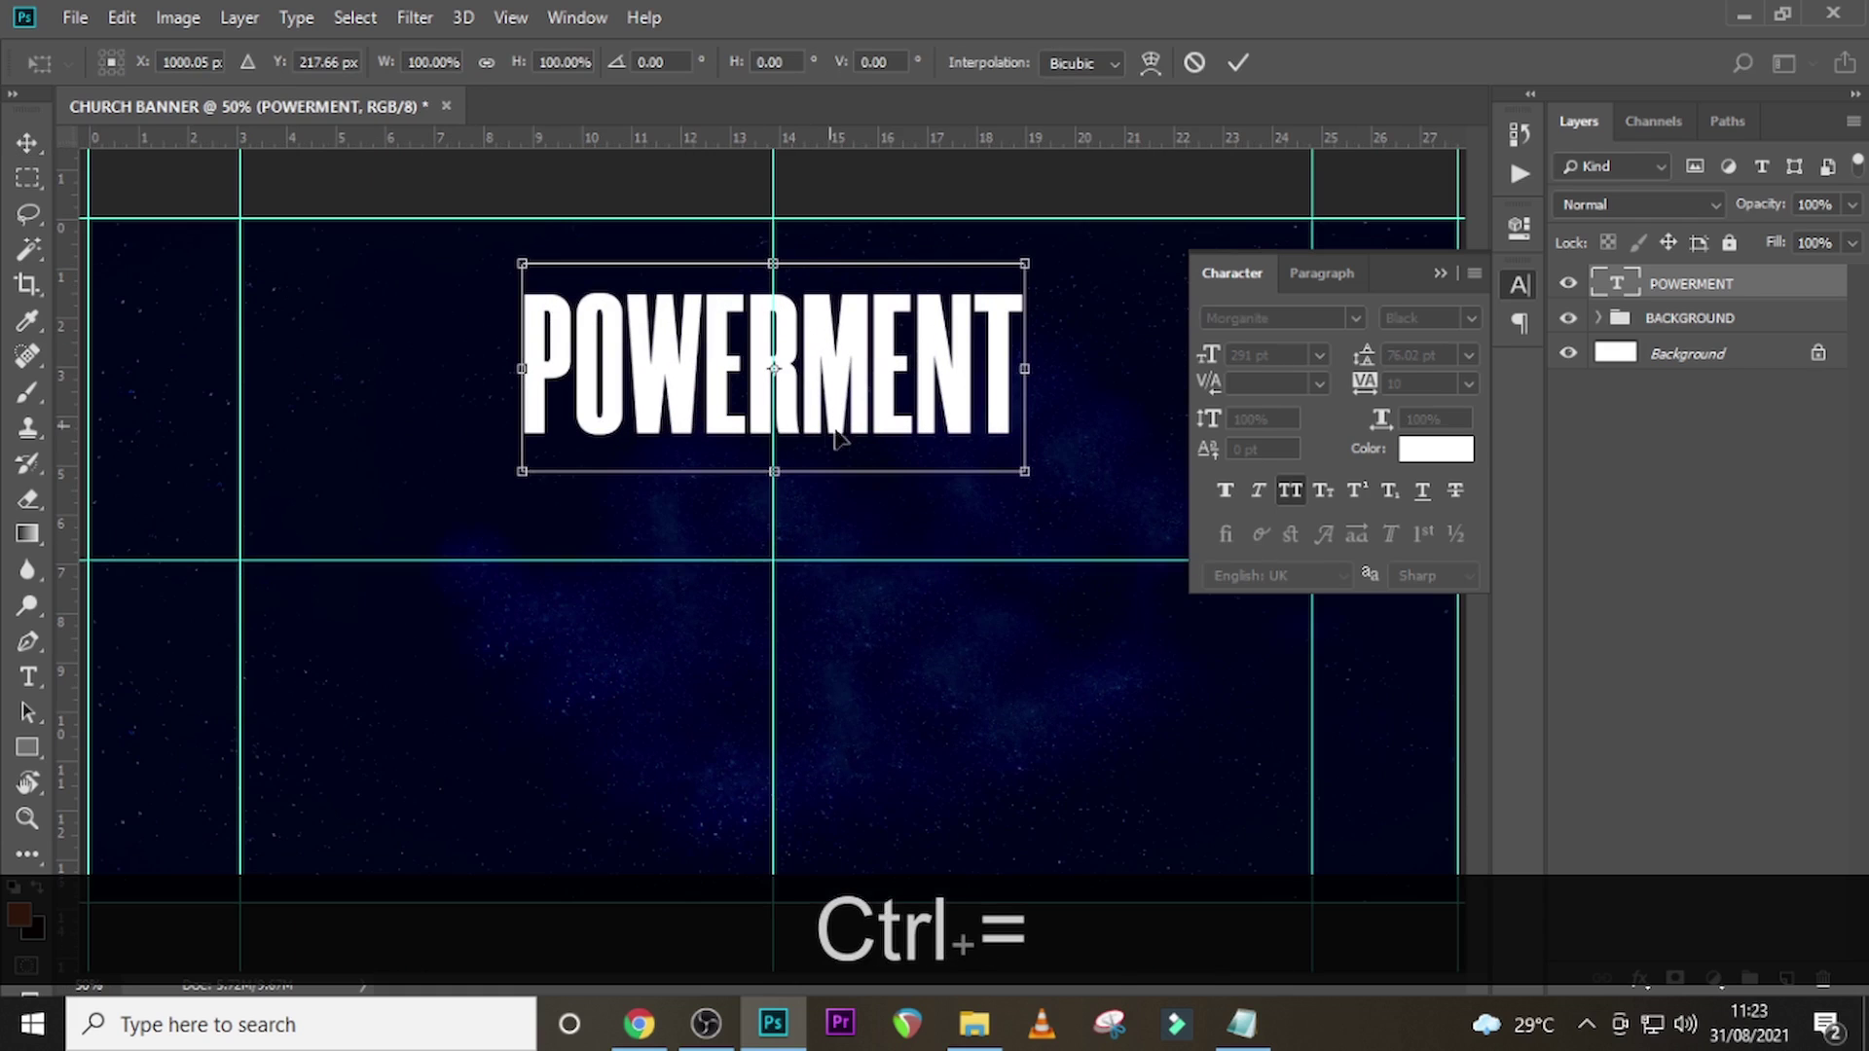
key(ctrl+equal)
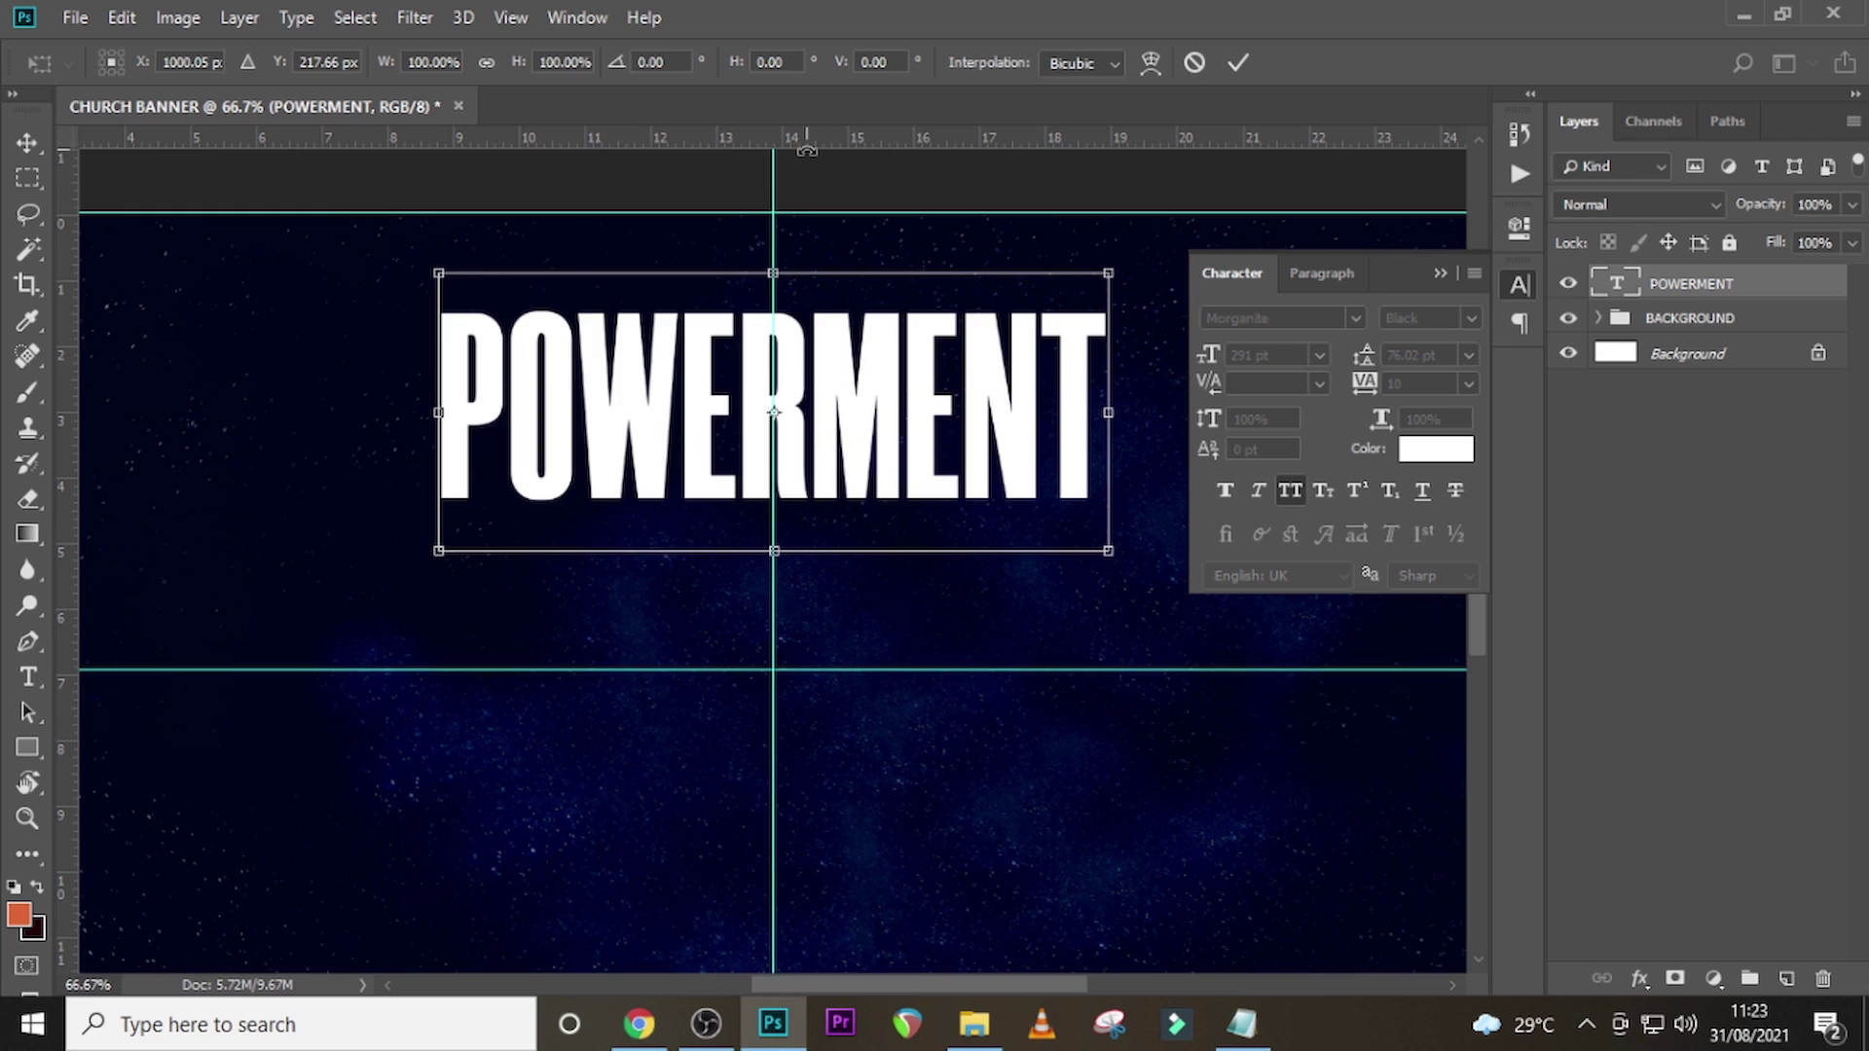
drag(804, 141, 791, 273)
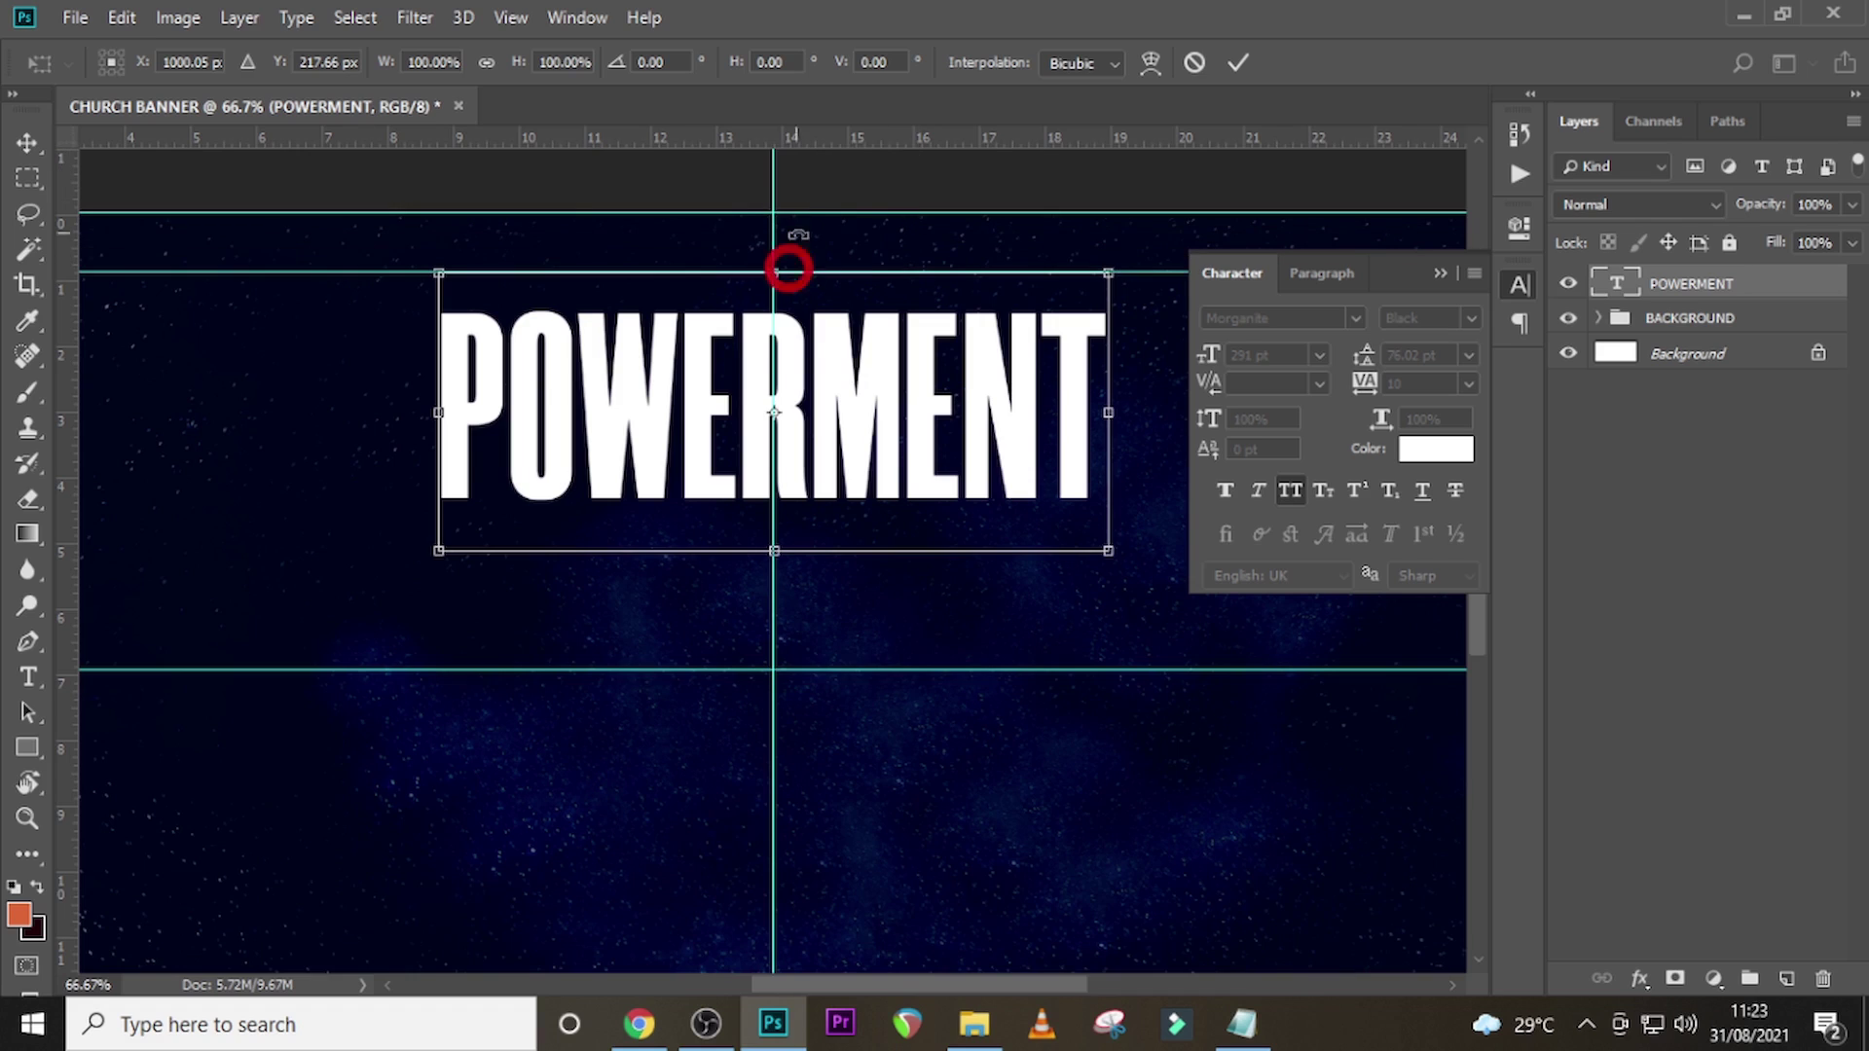
drag(801, 141, 743, 551)
drag(73, 482, 438, 493)
drag(66, 492, 1109, 542)
key(Return)
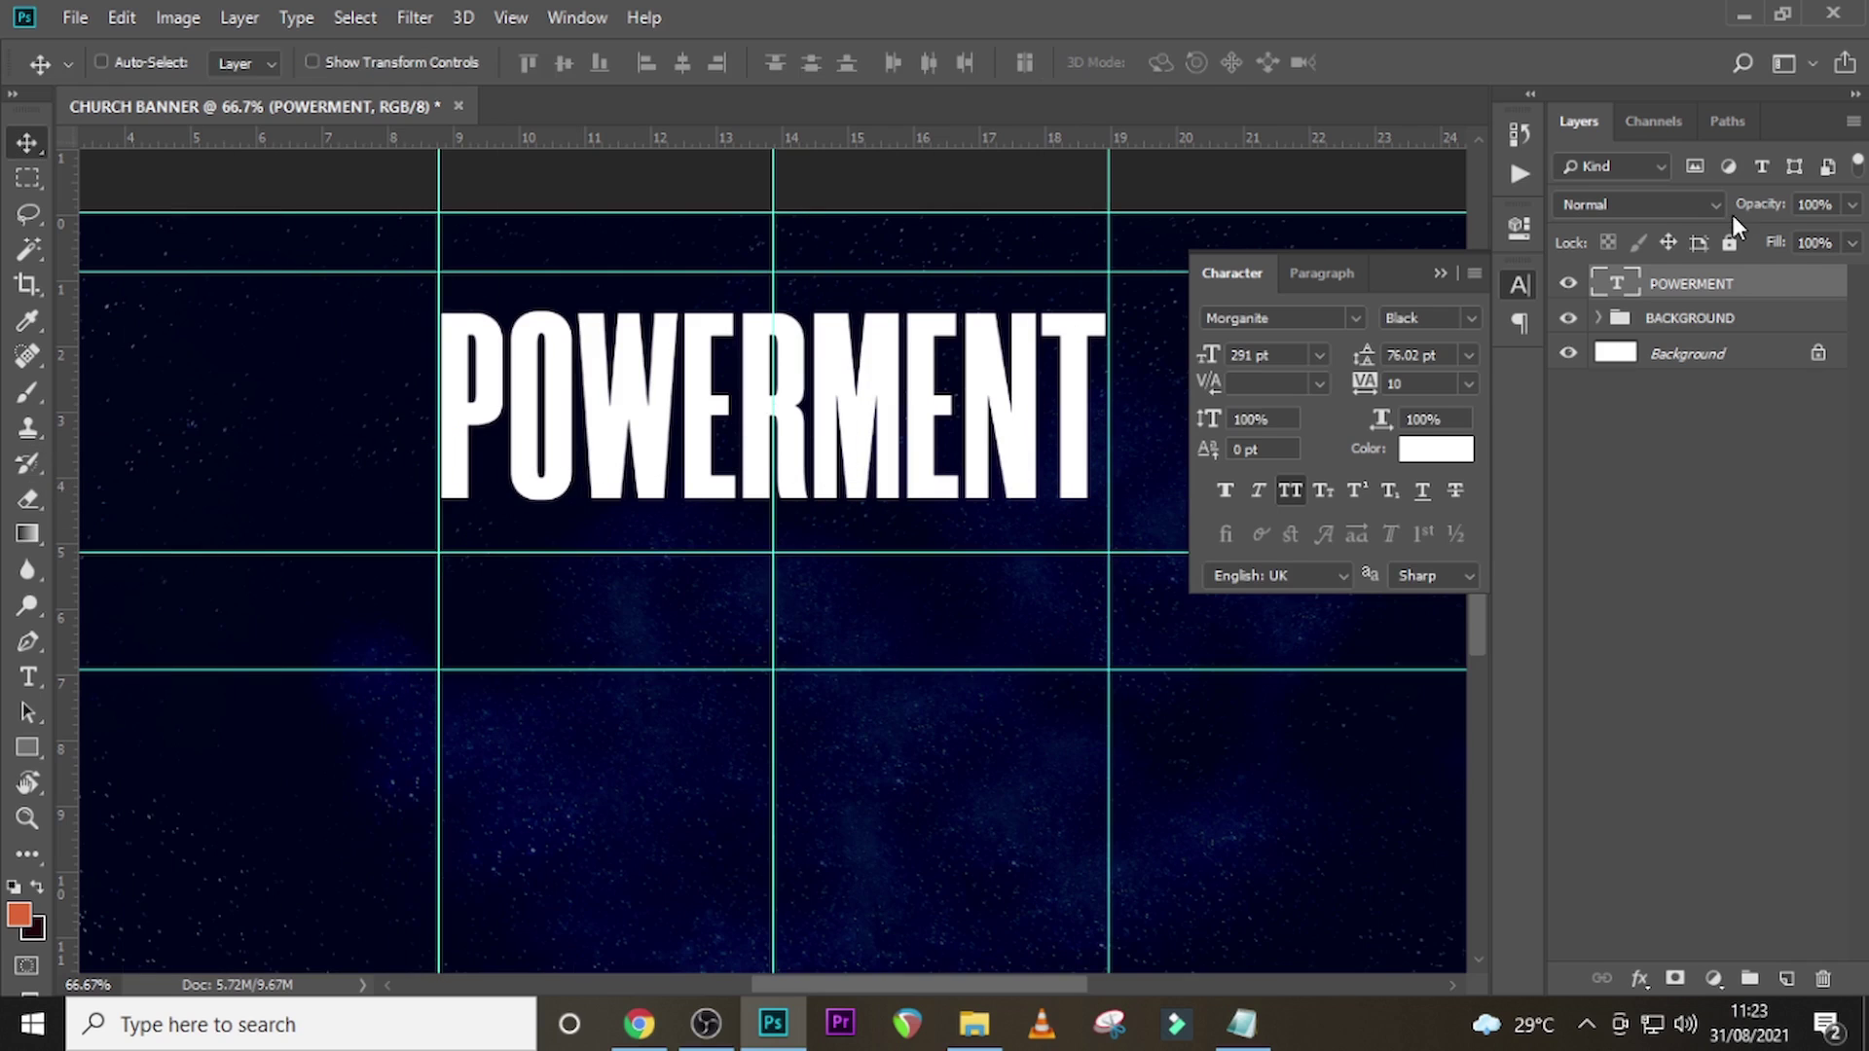
- Add a Drop Shadow effect to the POWERMENT text layer and set the shadow color to #000000
double_click(1830, 292)
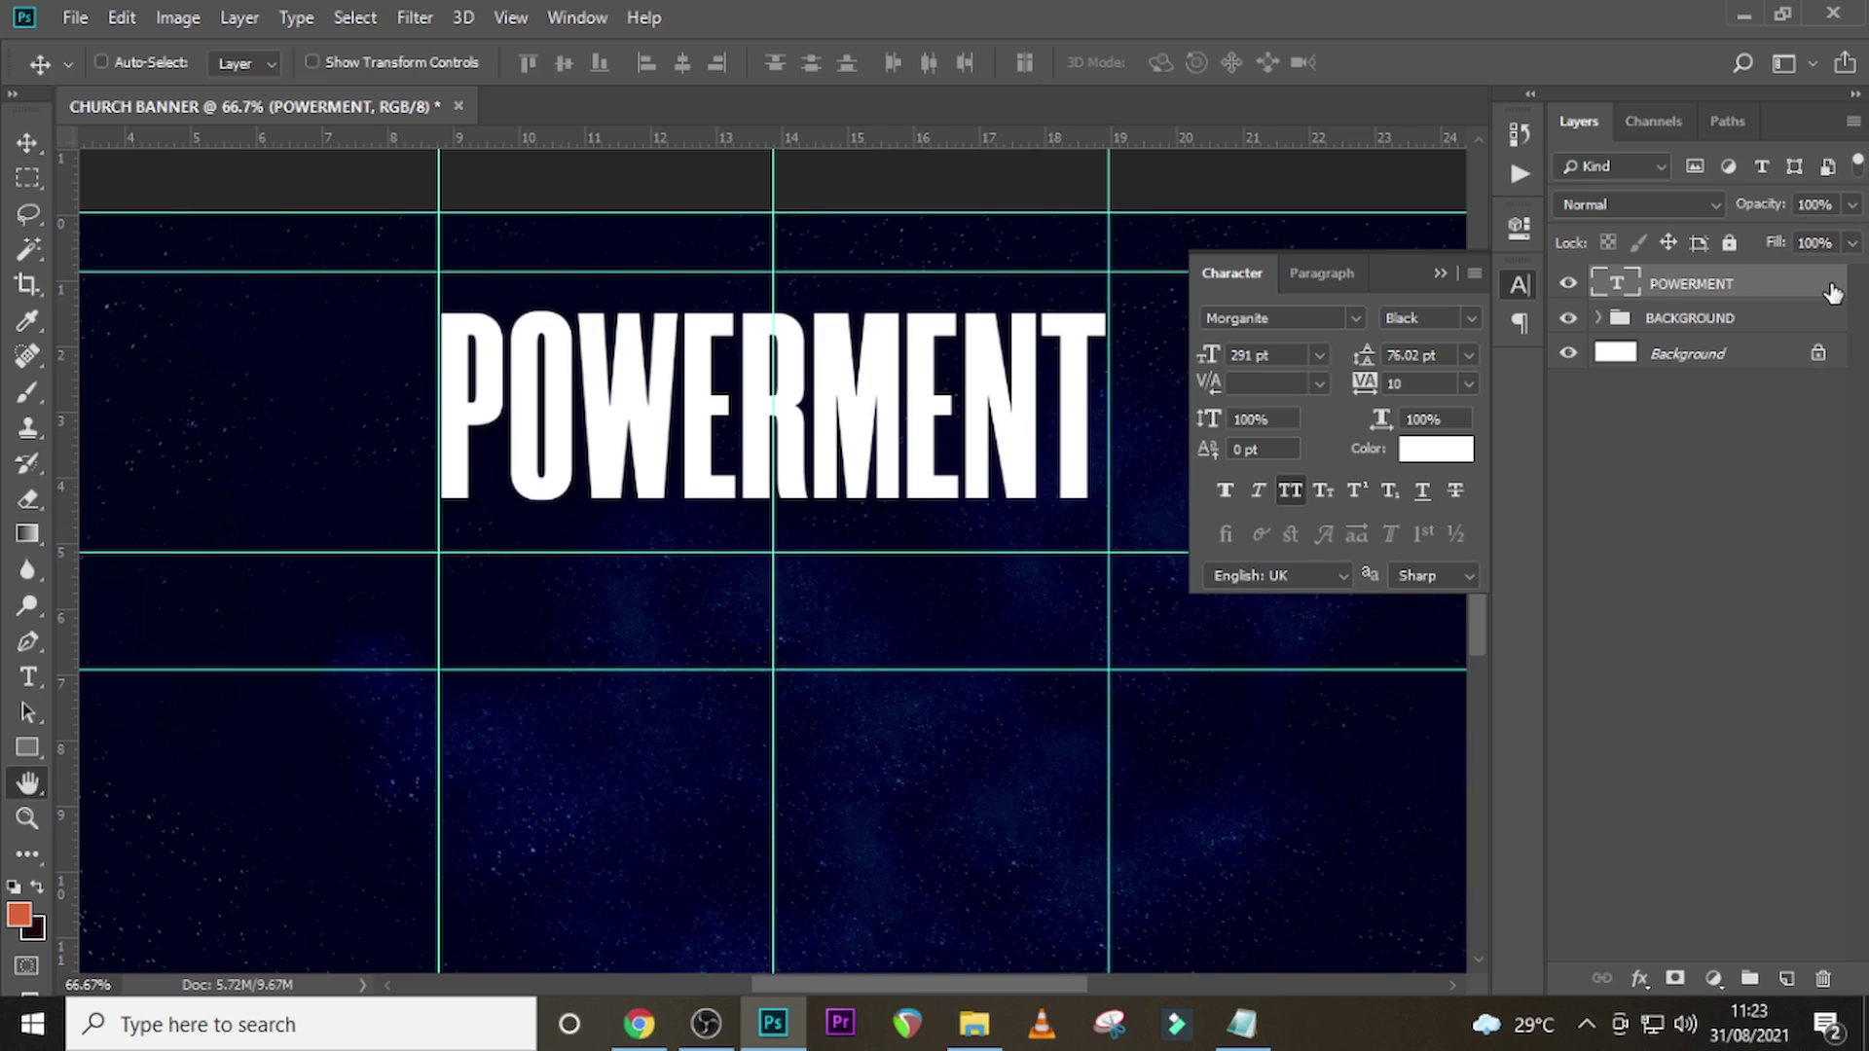
drag(1125, 273, 1133, 261)
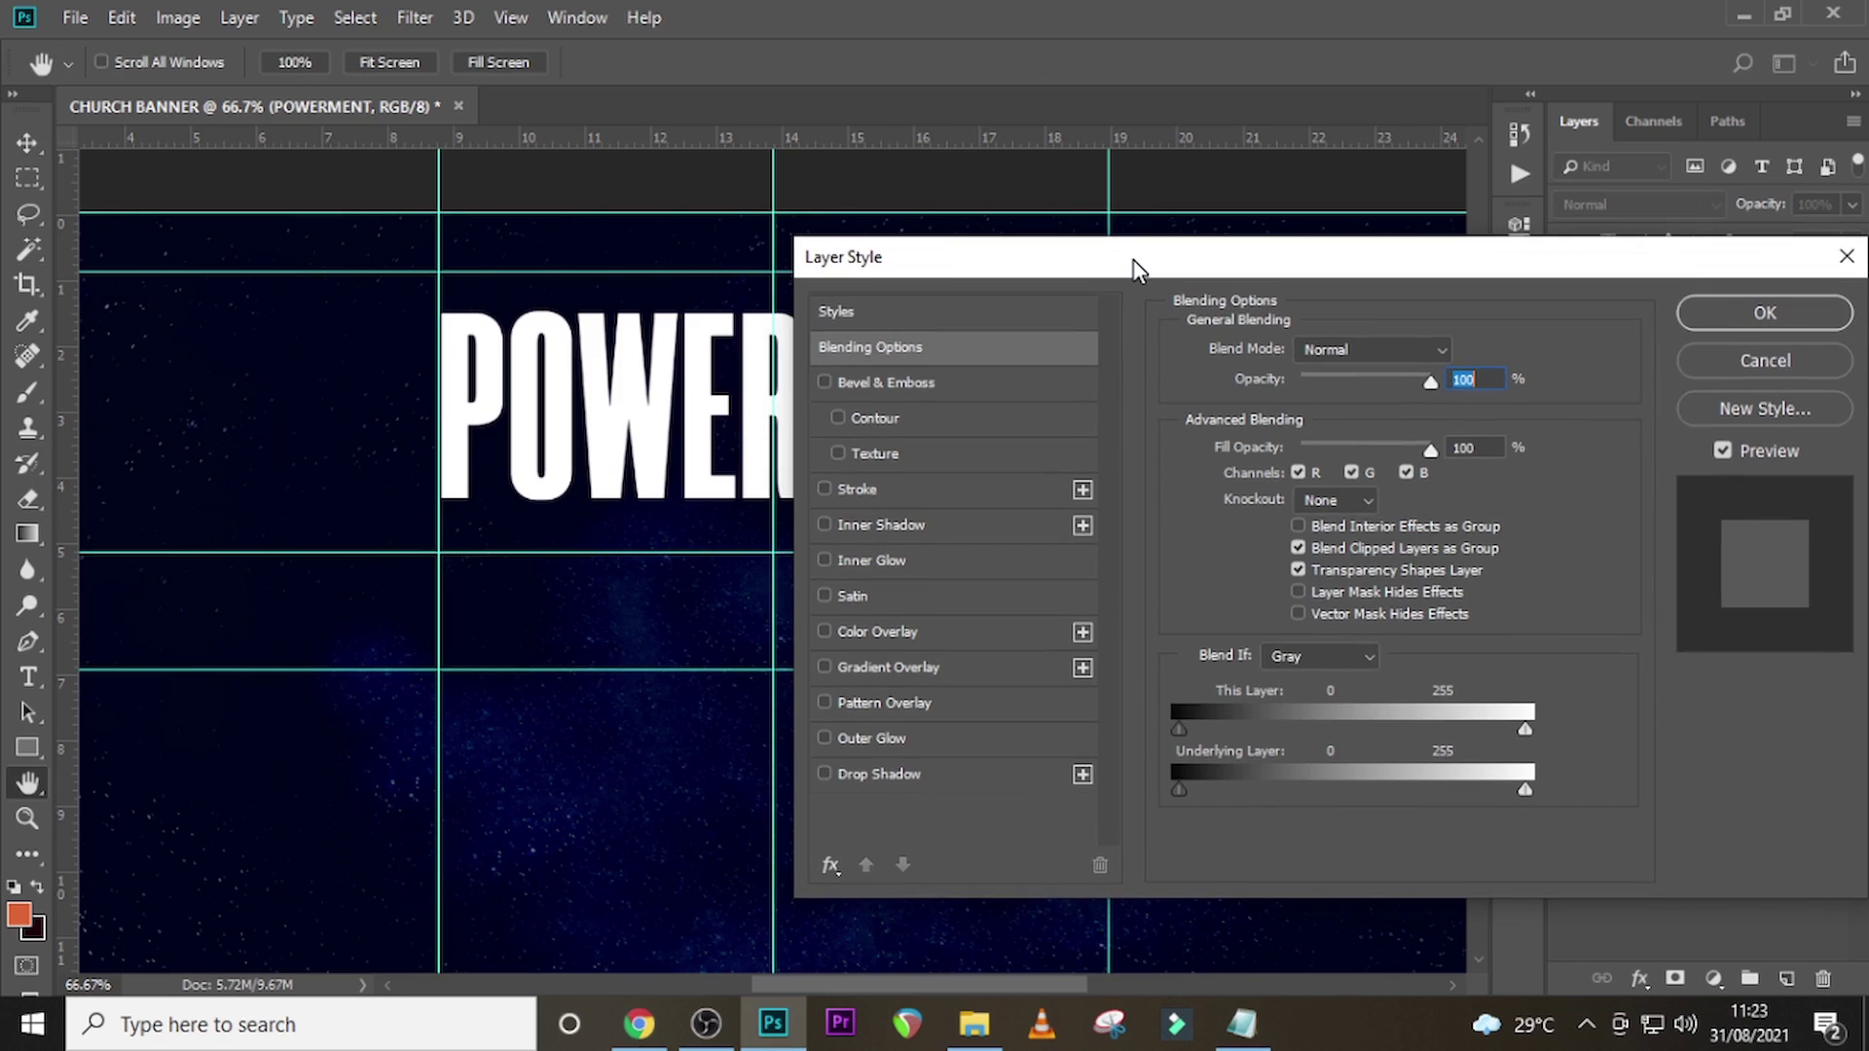
click(825, 774)
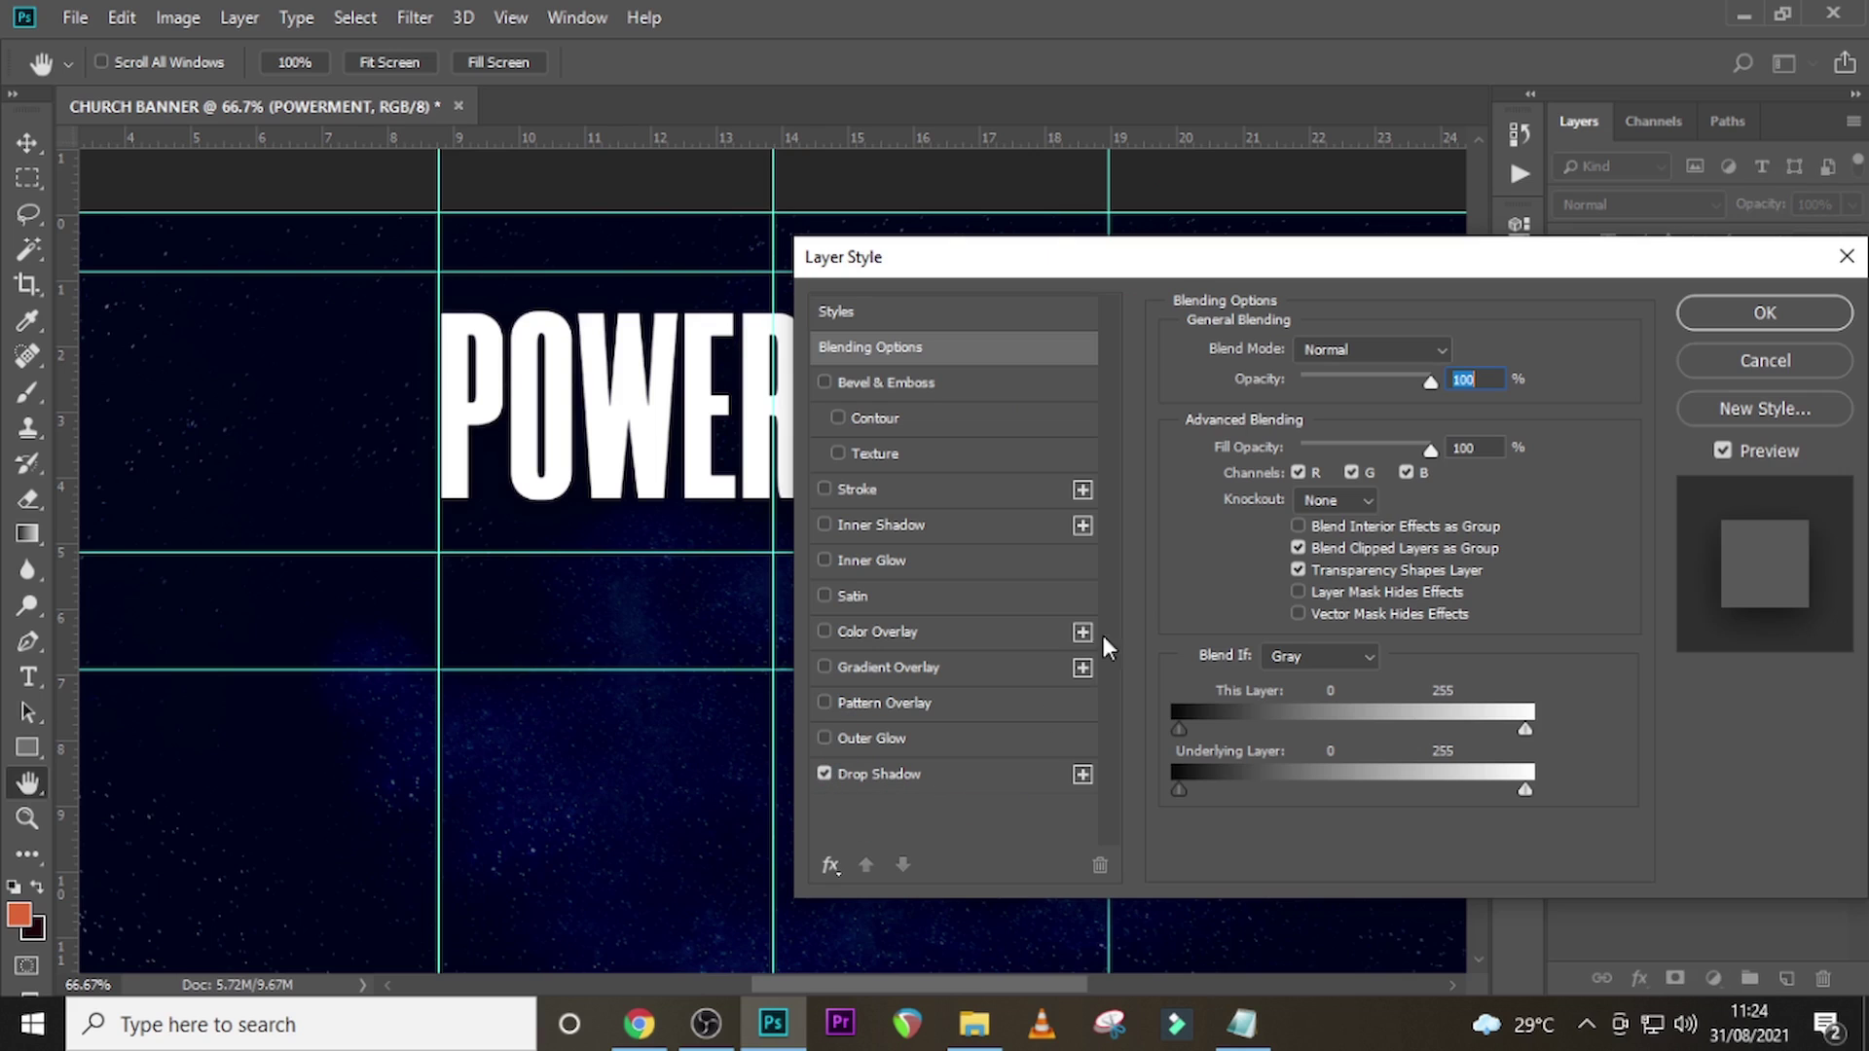
click(927, 790)
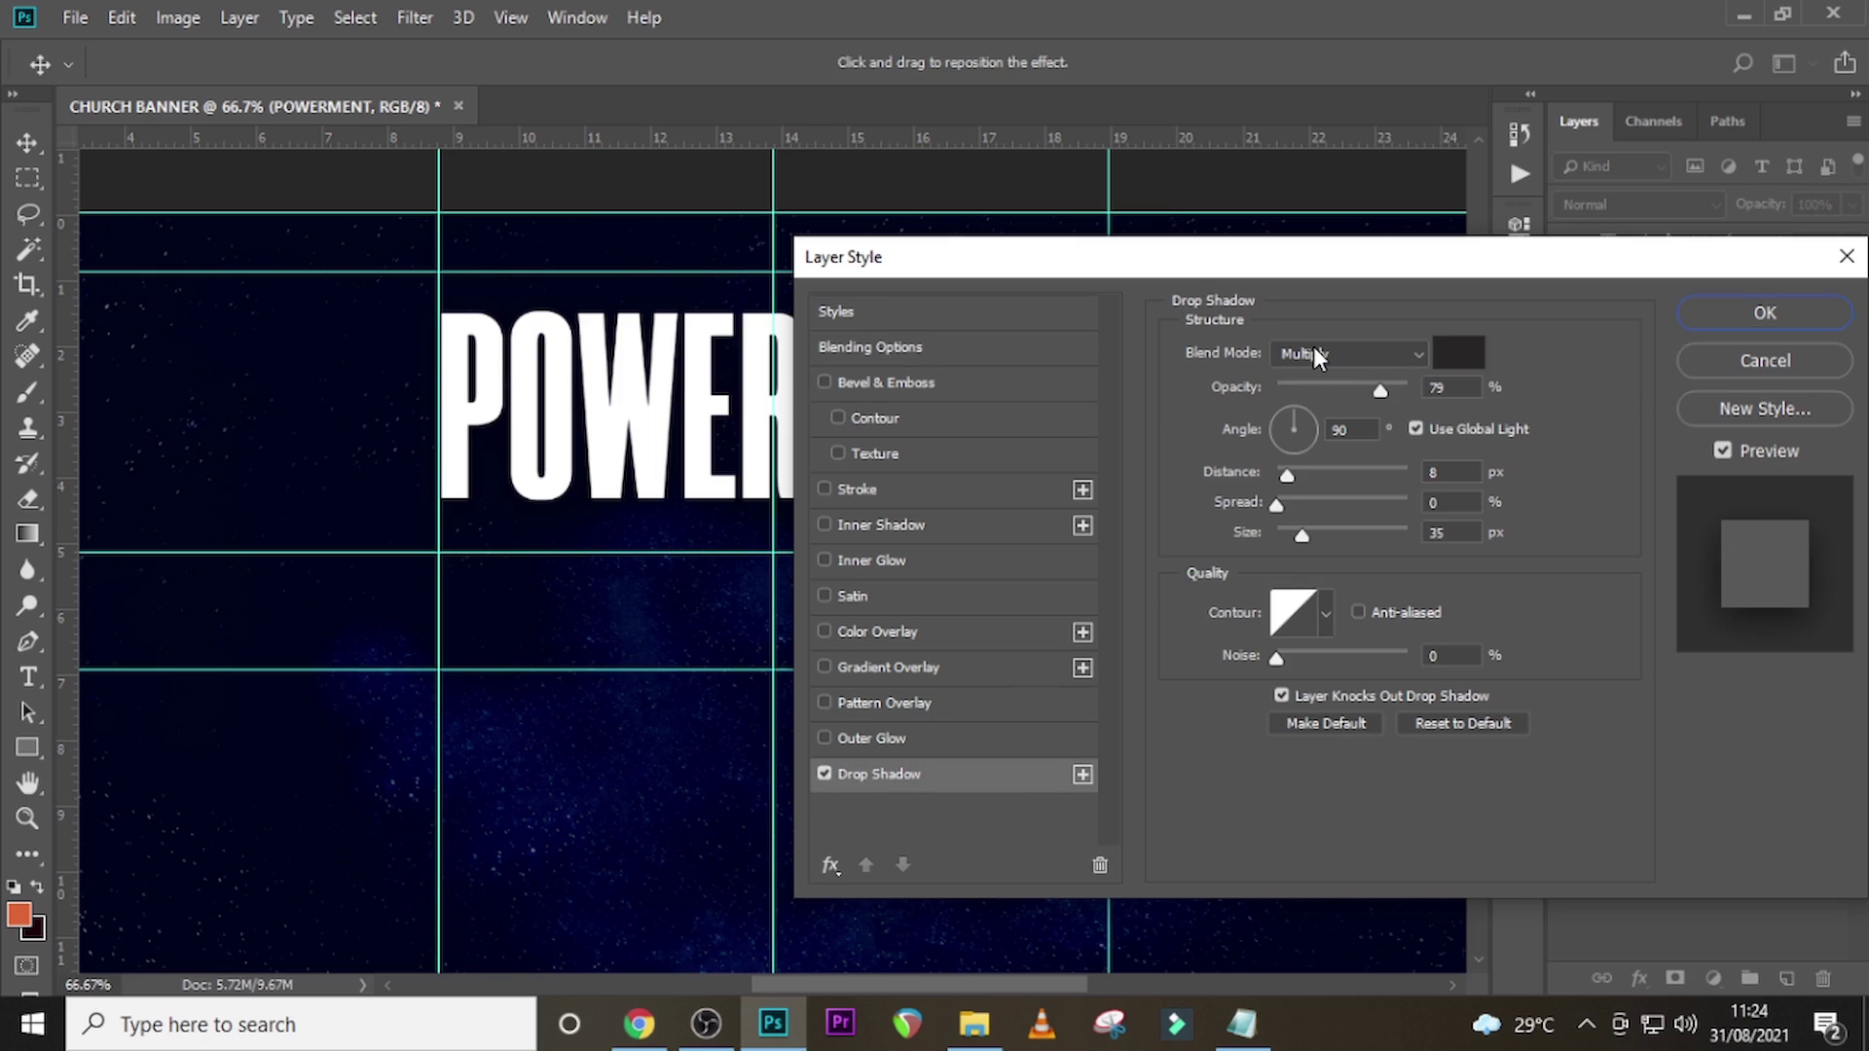
click(1455, 351)
drag(967, 692, 909, 743)
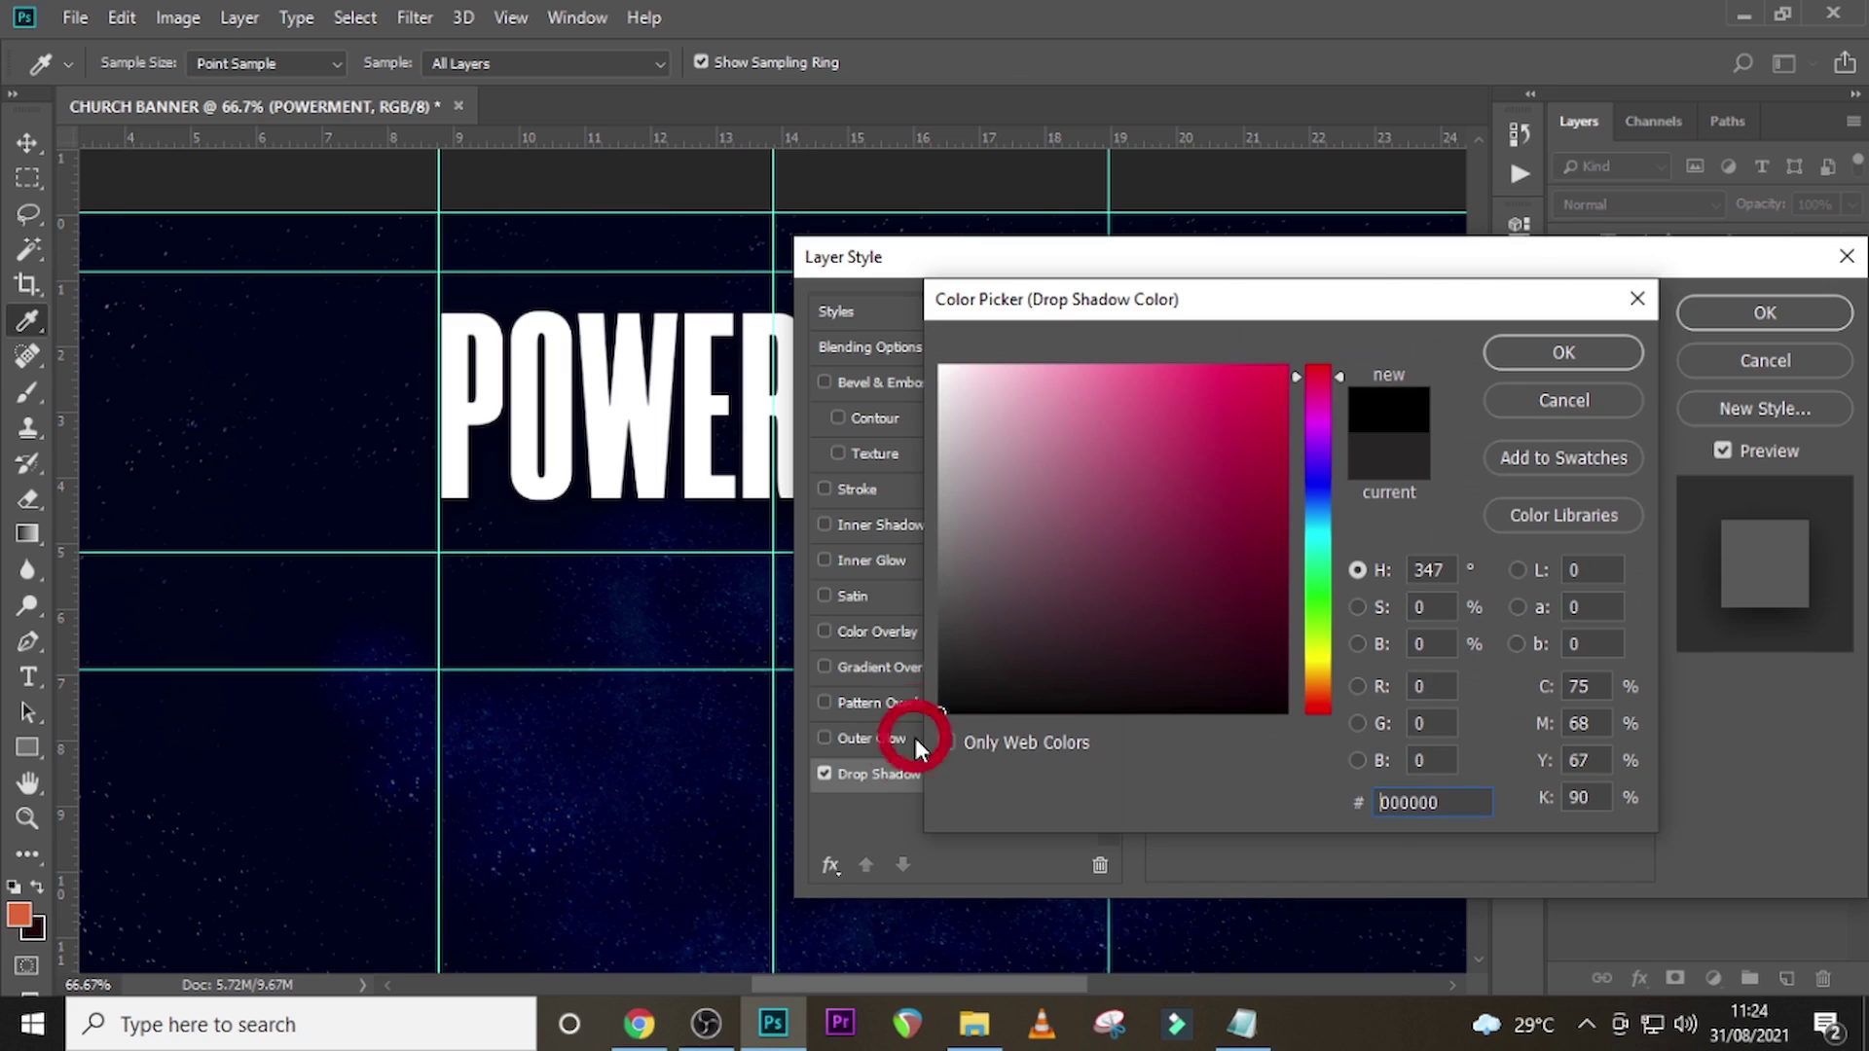
click(1564, 354)
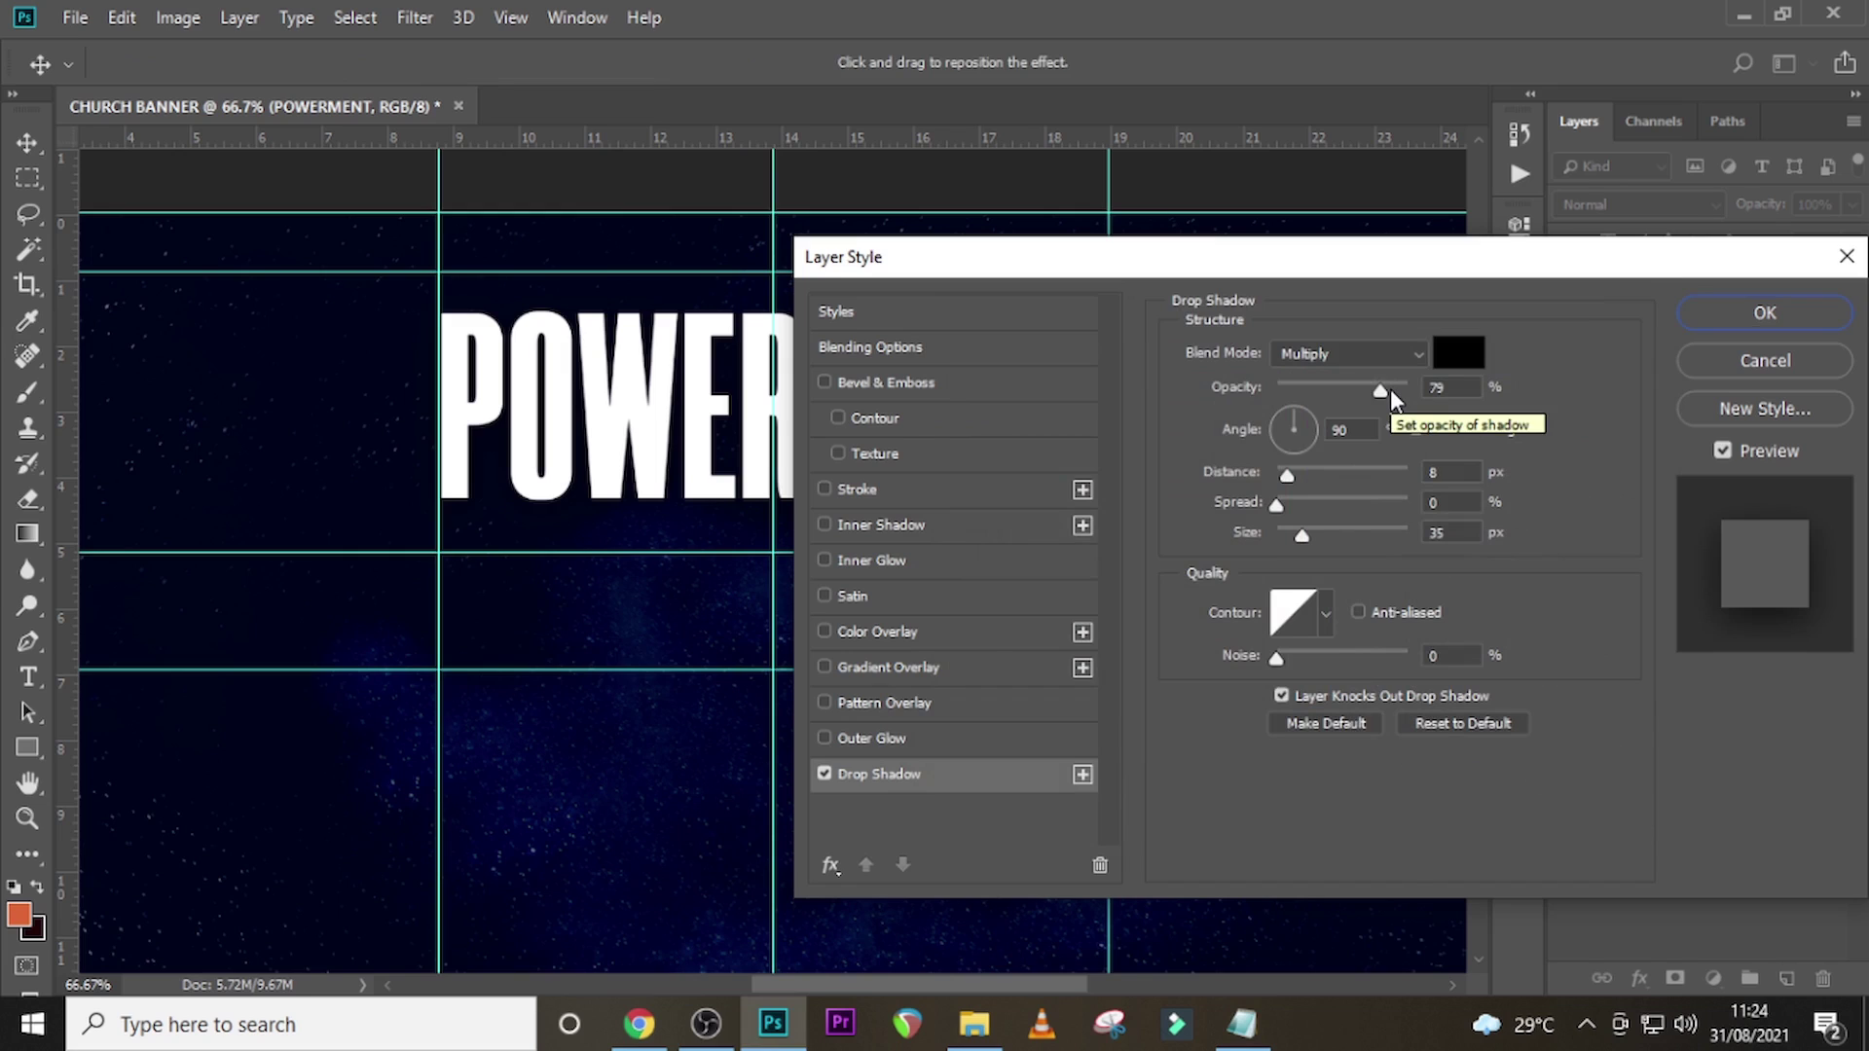
- Set the drop shadow's opacity to 35% and its angle to 122°
click(1459, 389)
double_click(1441, 389)
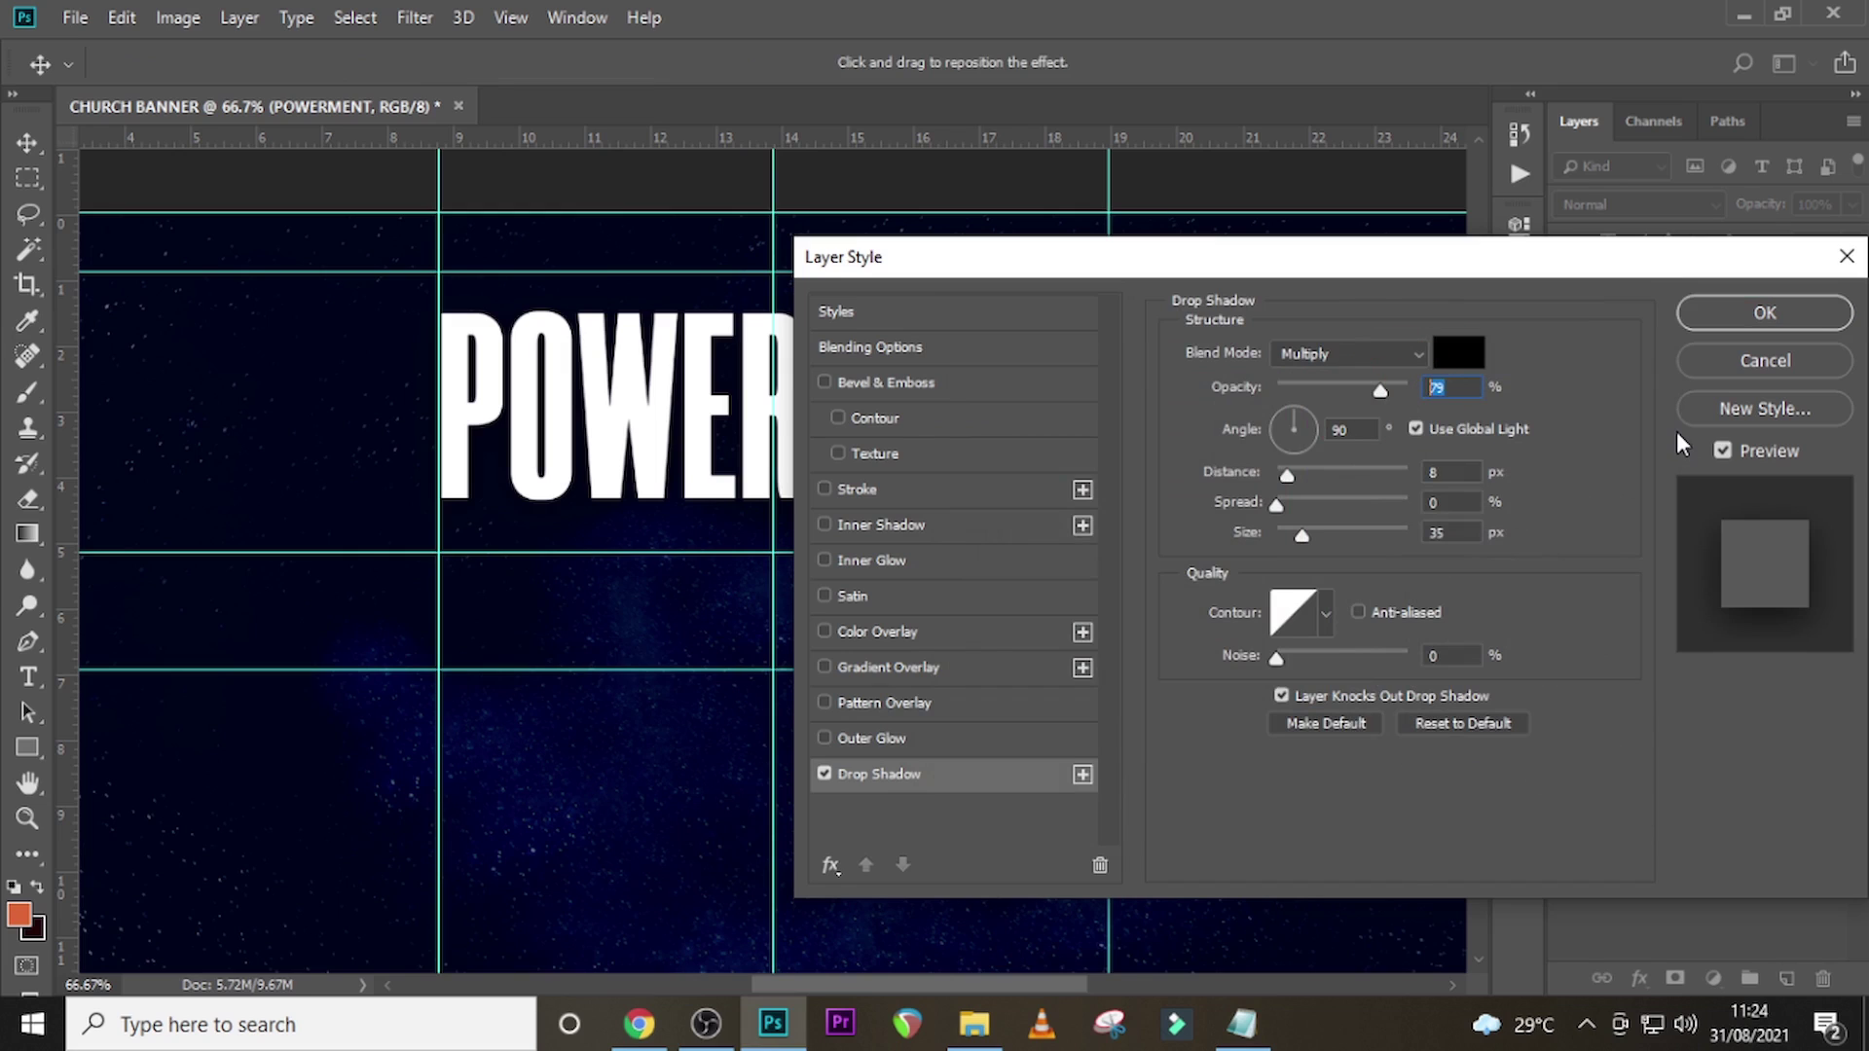
text(35)
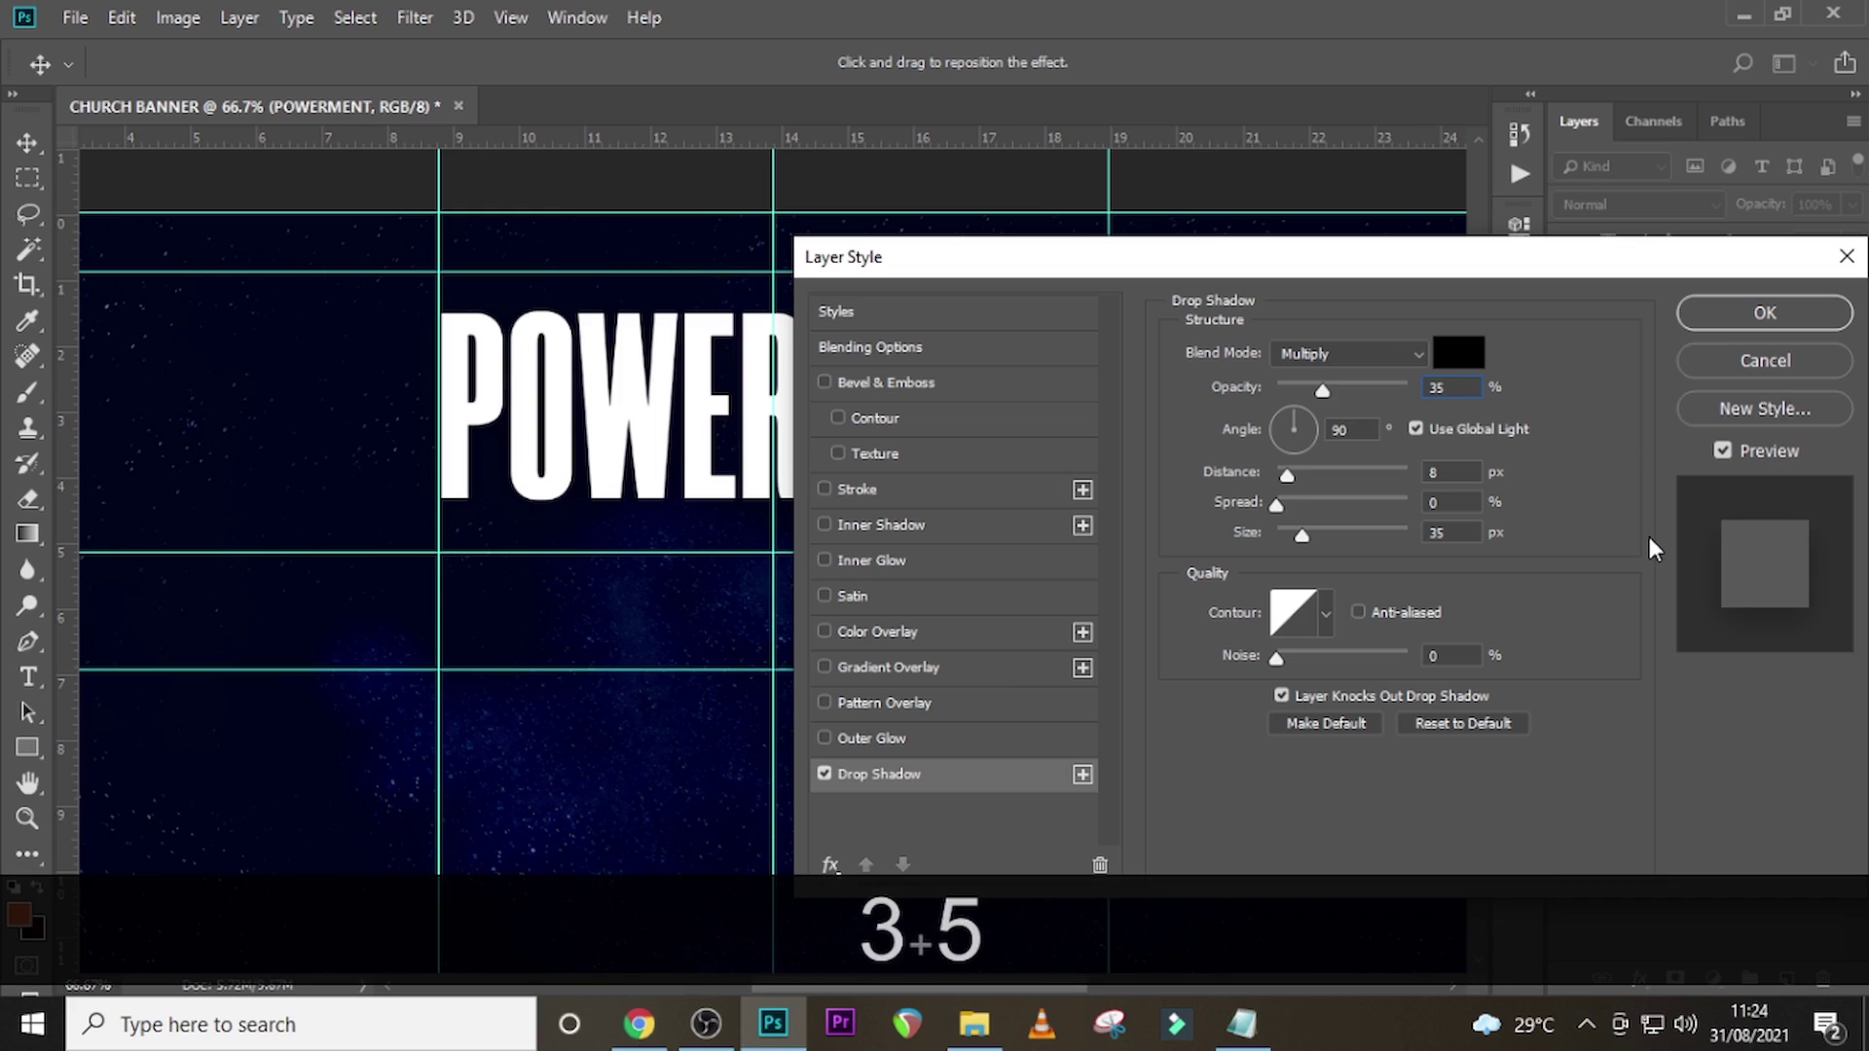
double_click(1346, 431)
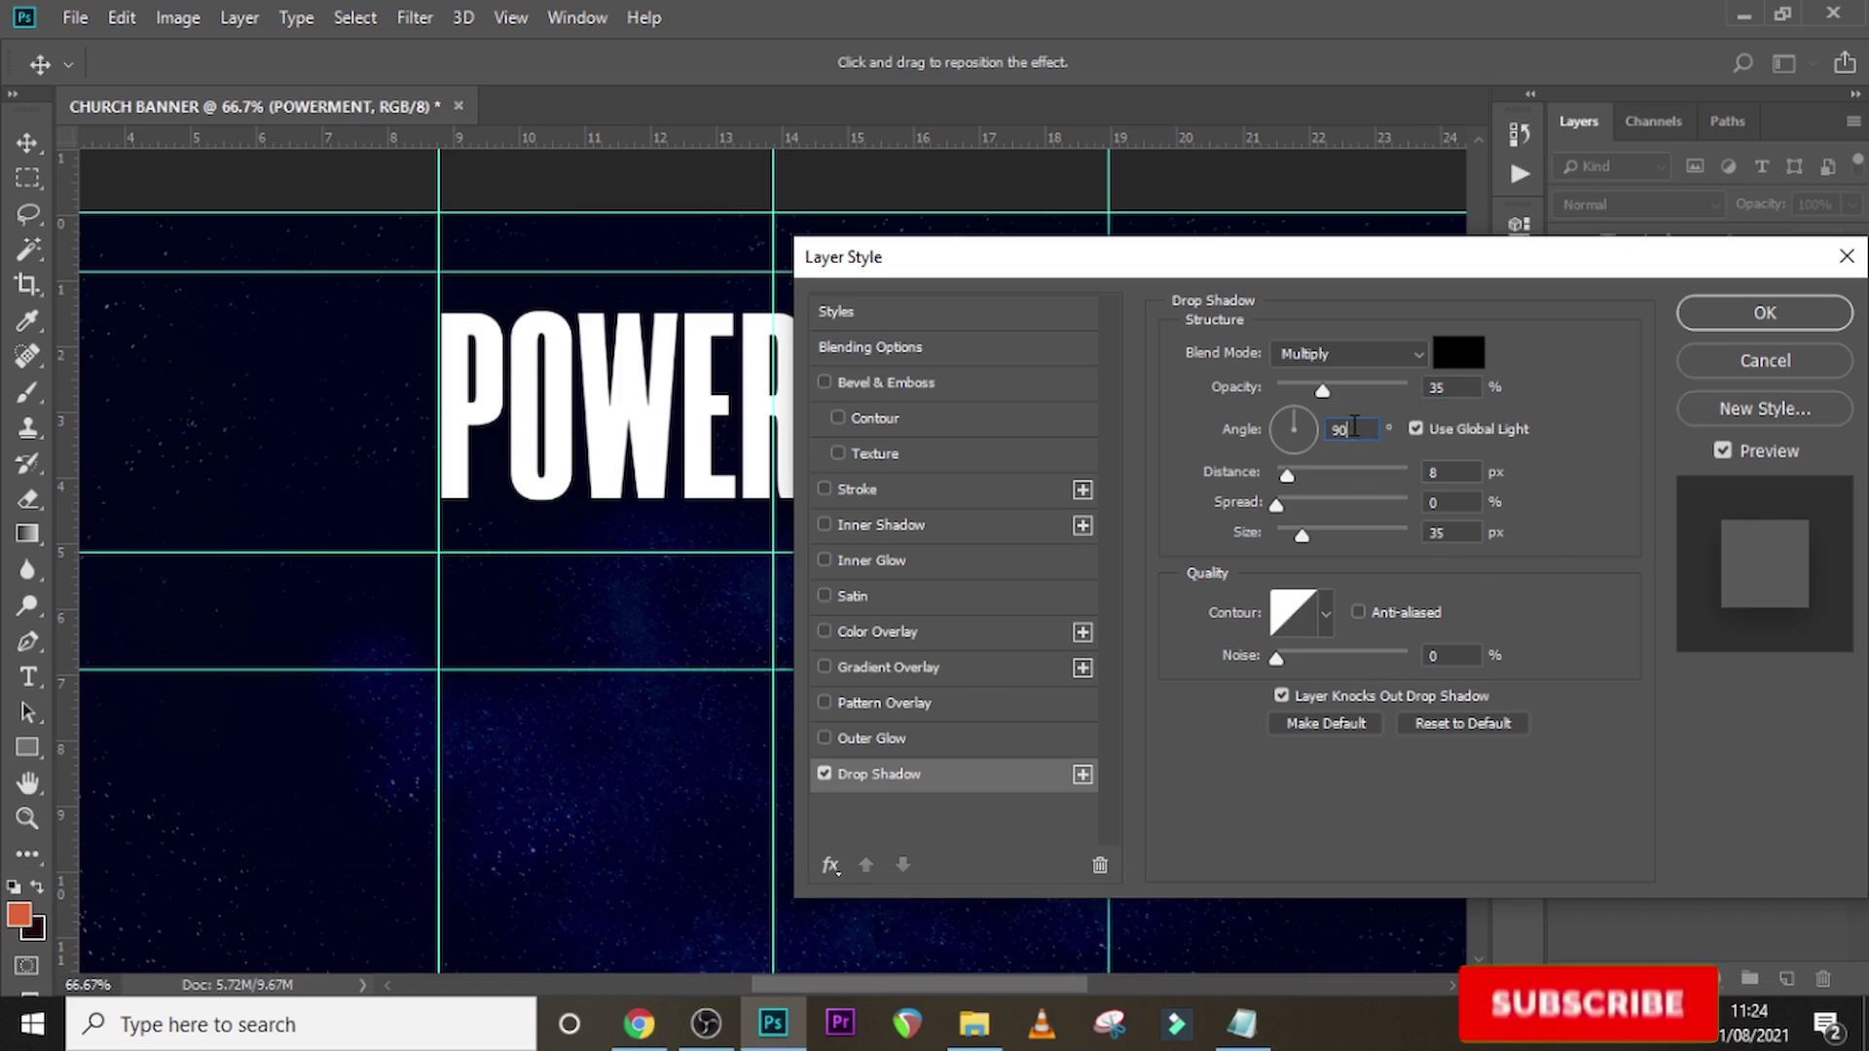
text(122)
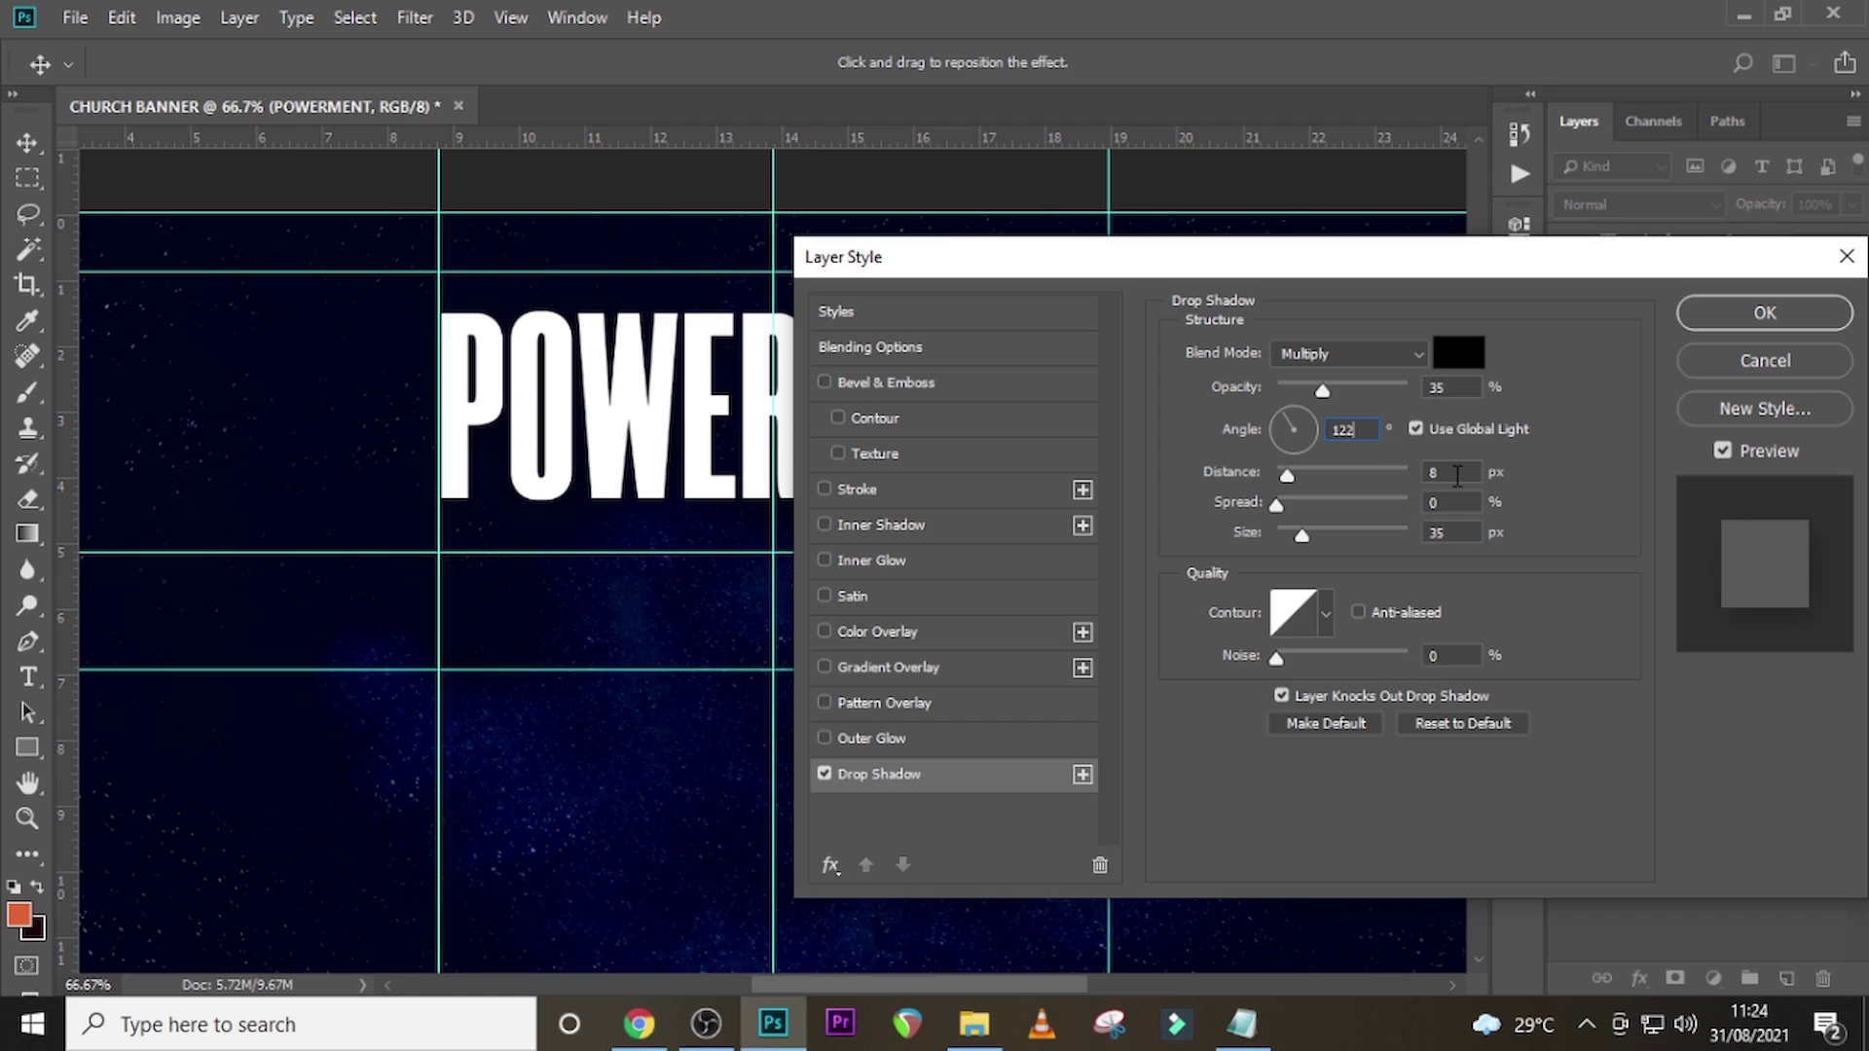
- Set the drop shadow's distance to 3 px, spread to 20% and size to 35 px, and apply the layer style
text(3)
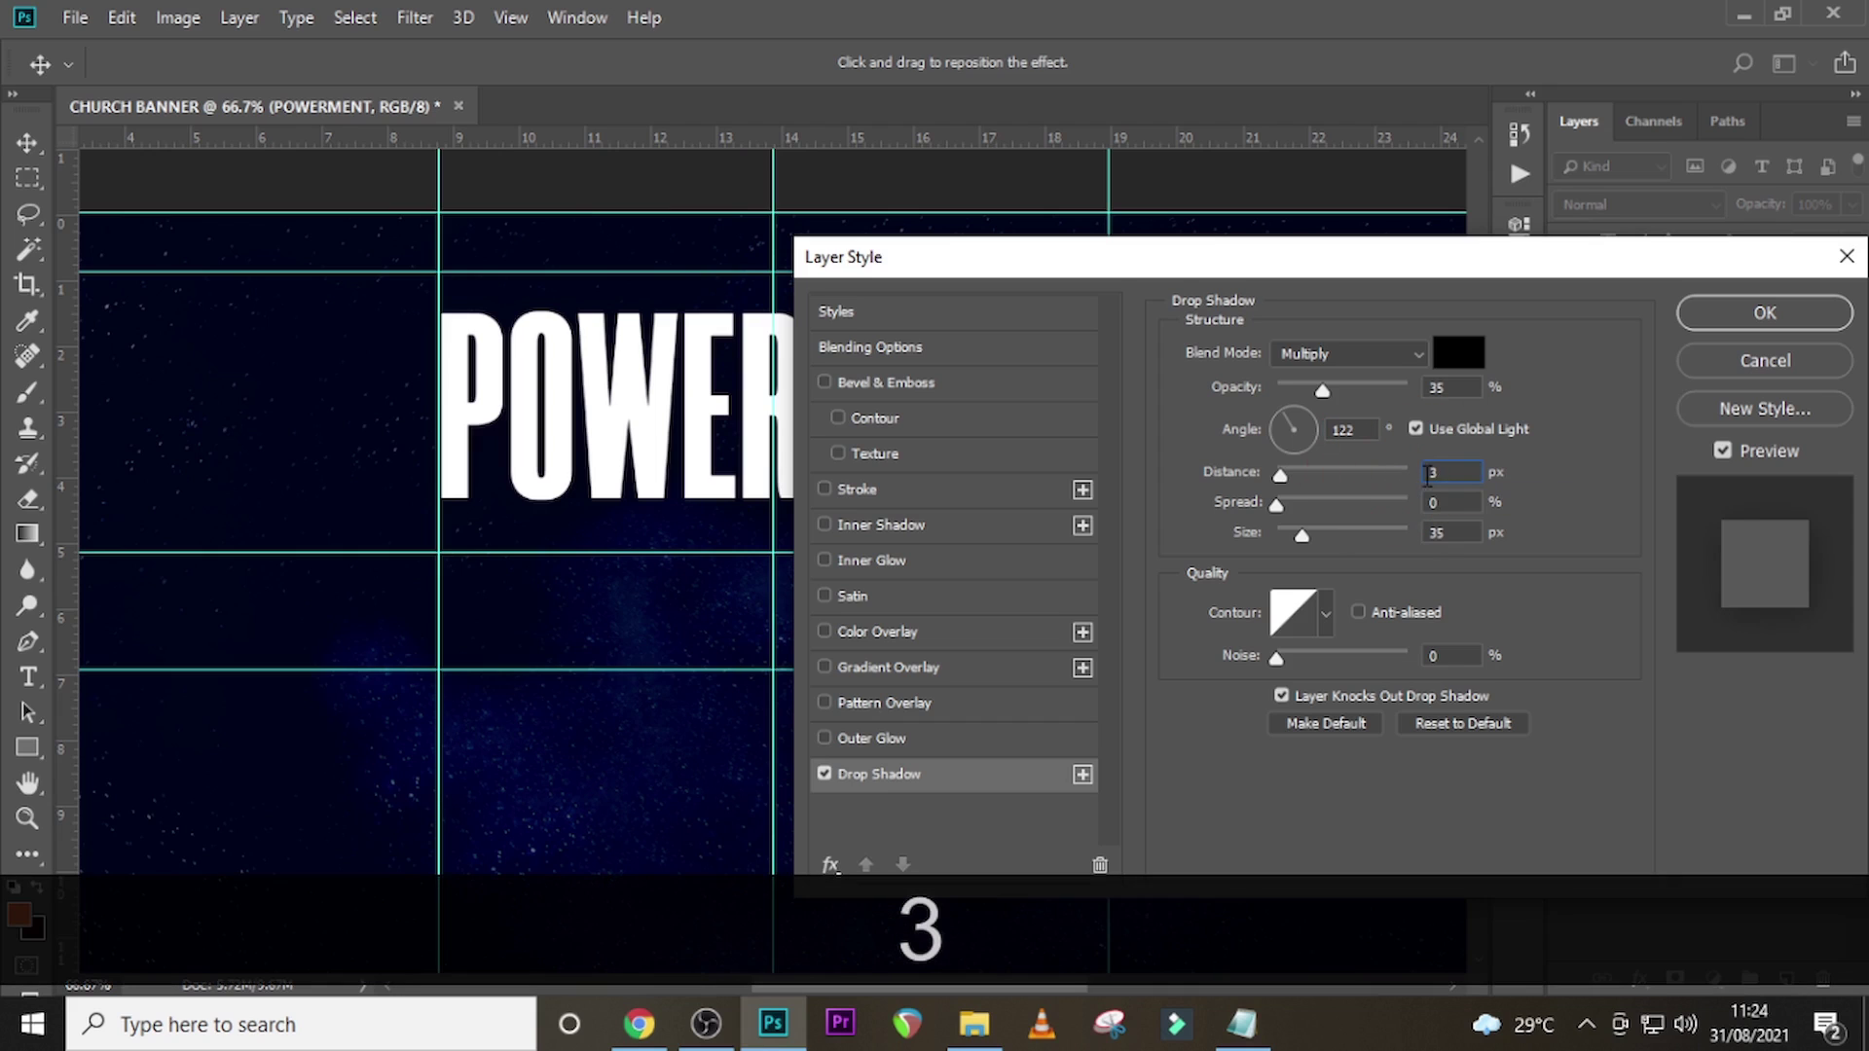
key(Tab)
text(20)
click(1431, 535)
double_click(1431, 535)
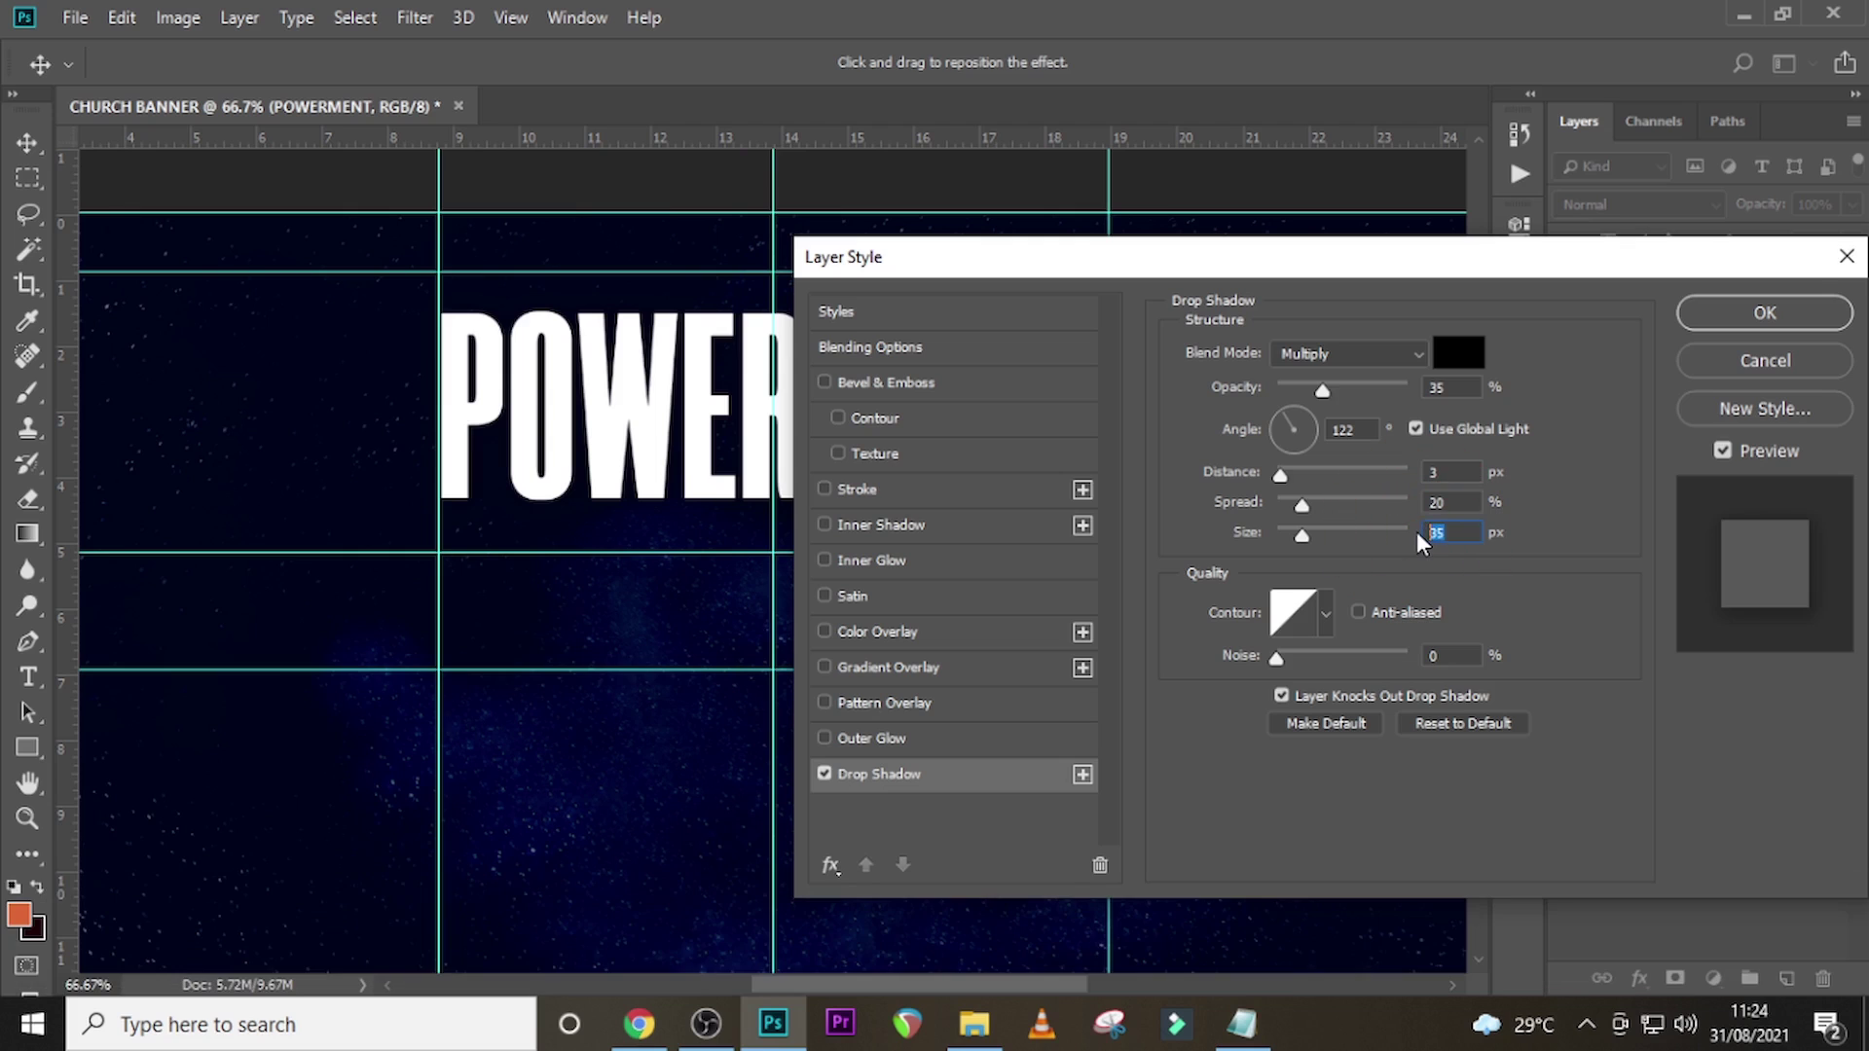
text(3)
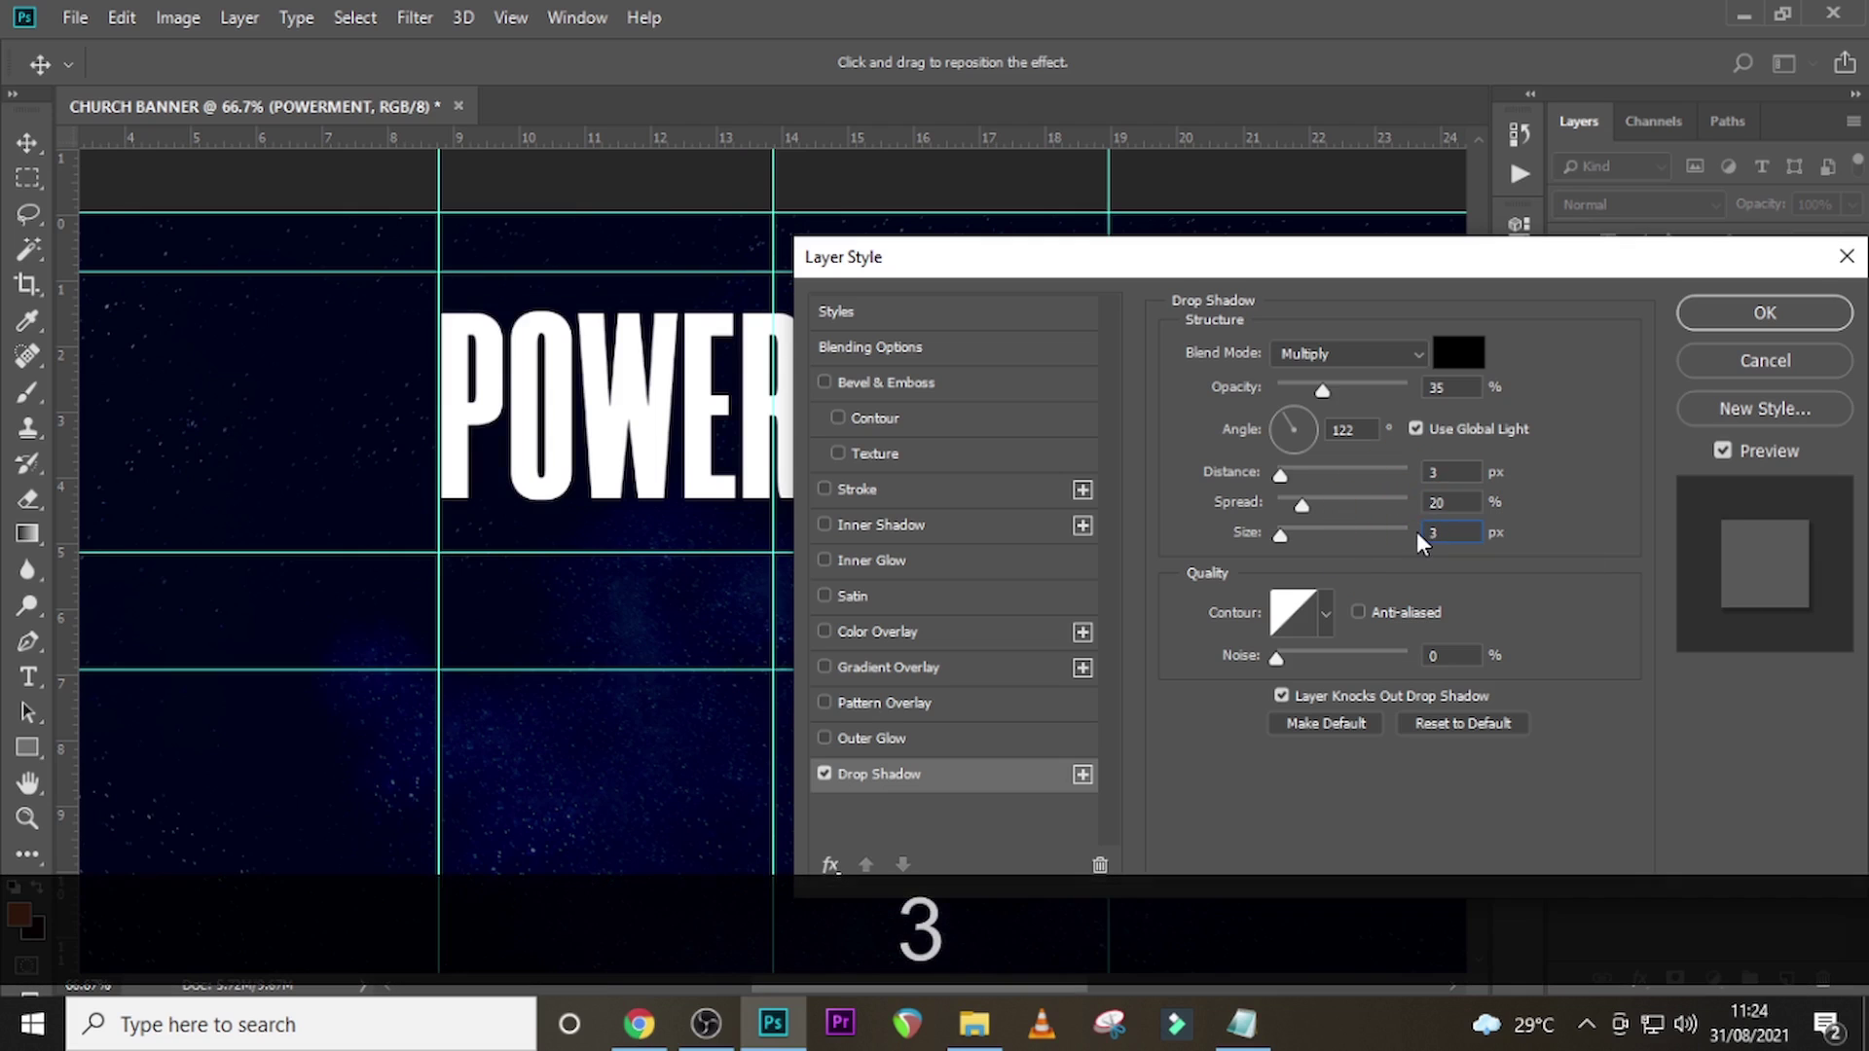
text(5)
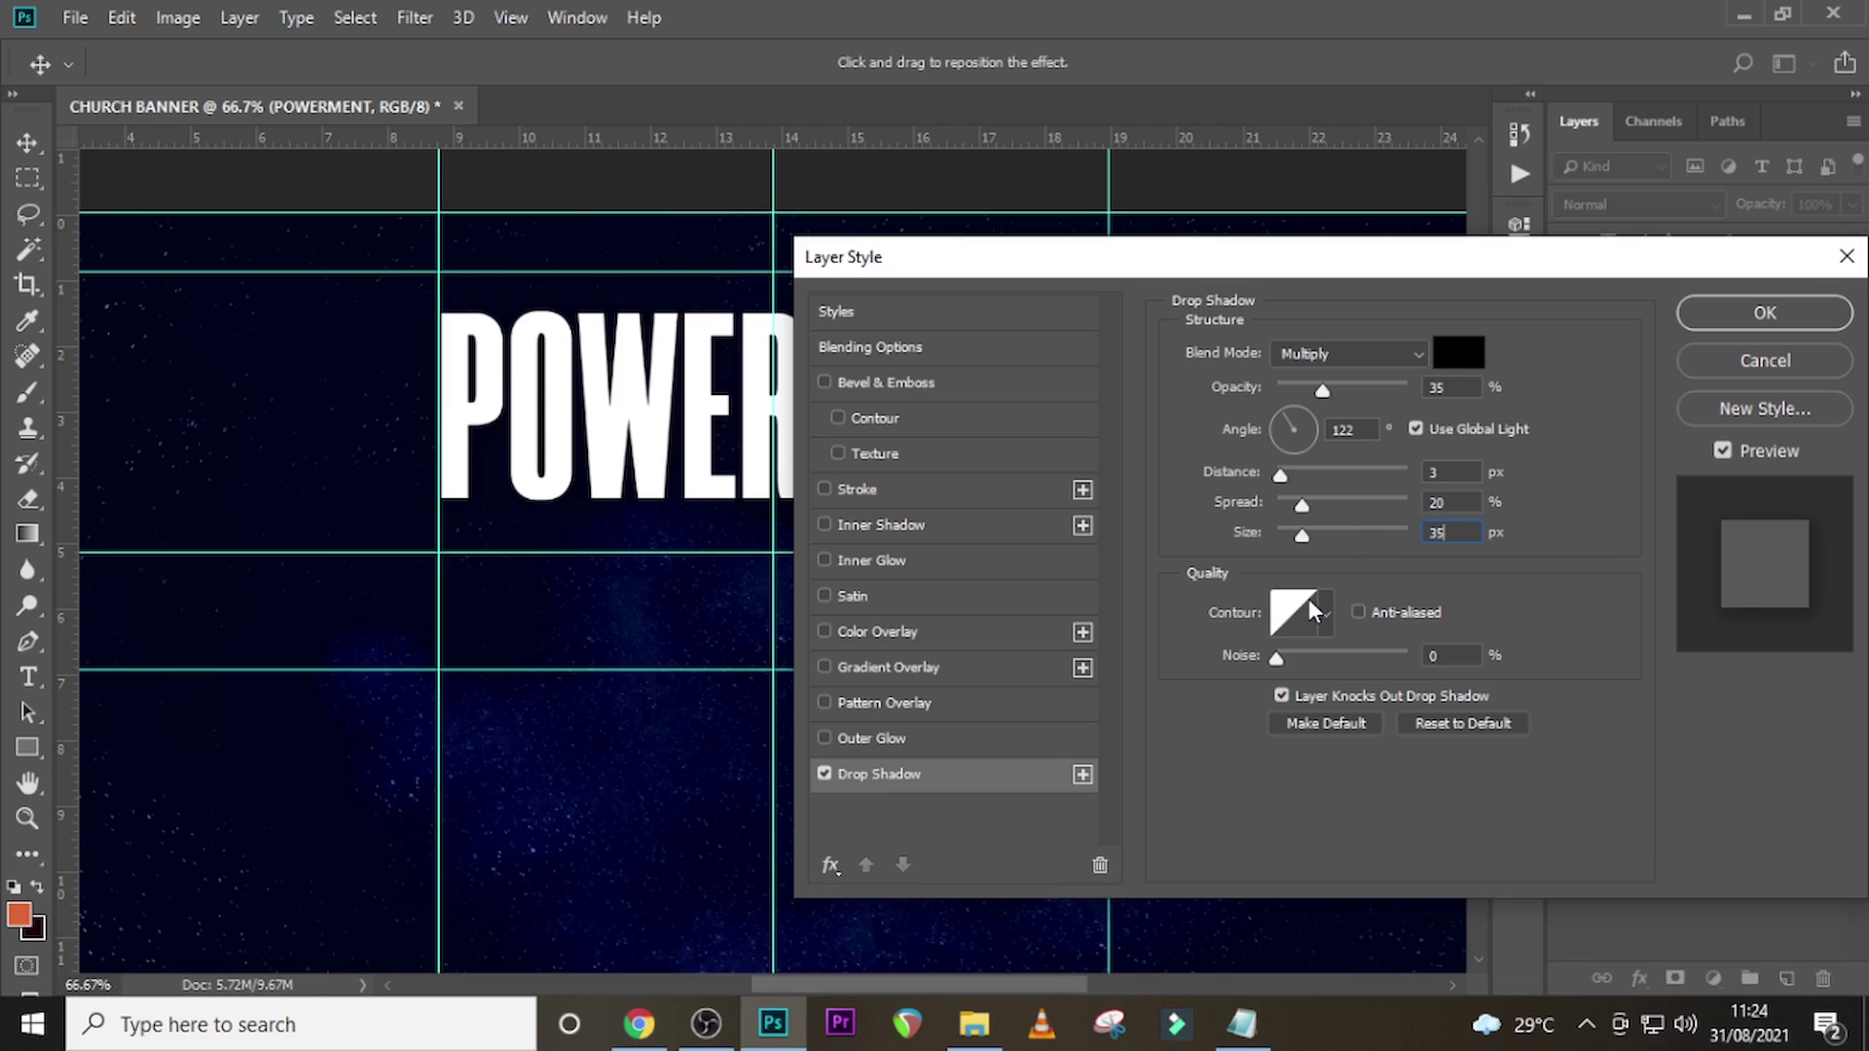
click(1766, 312)
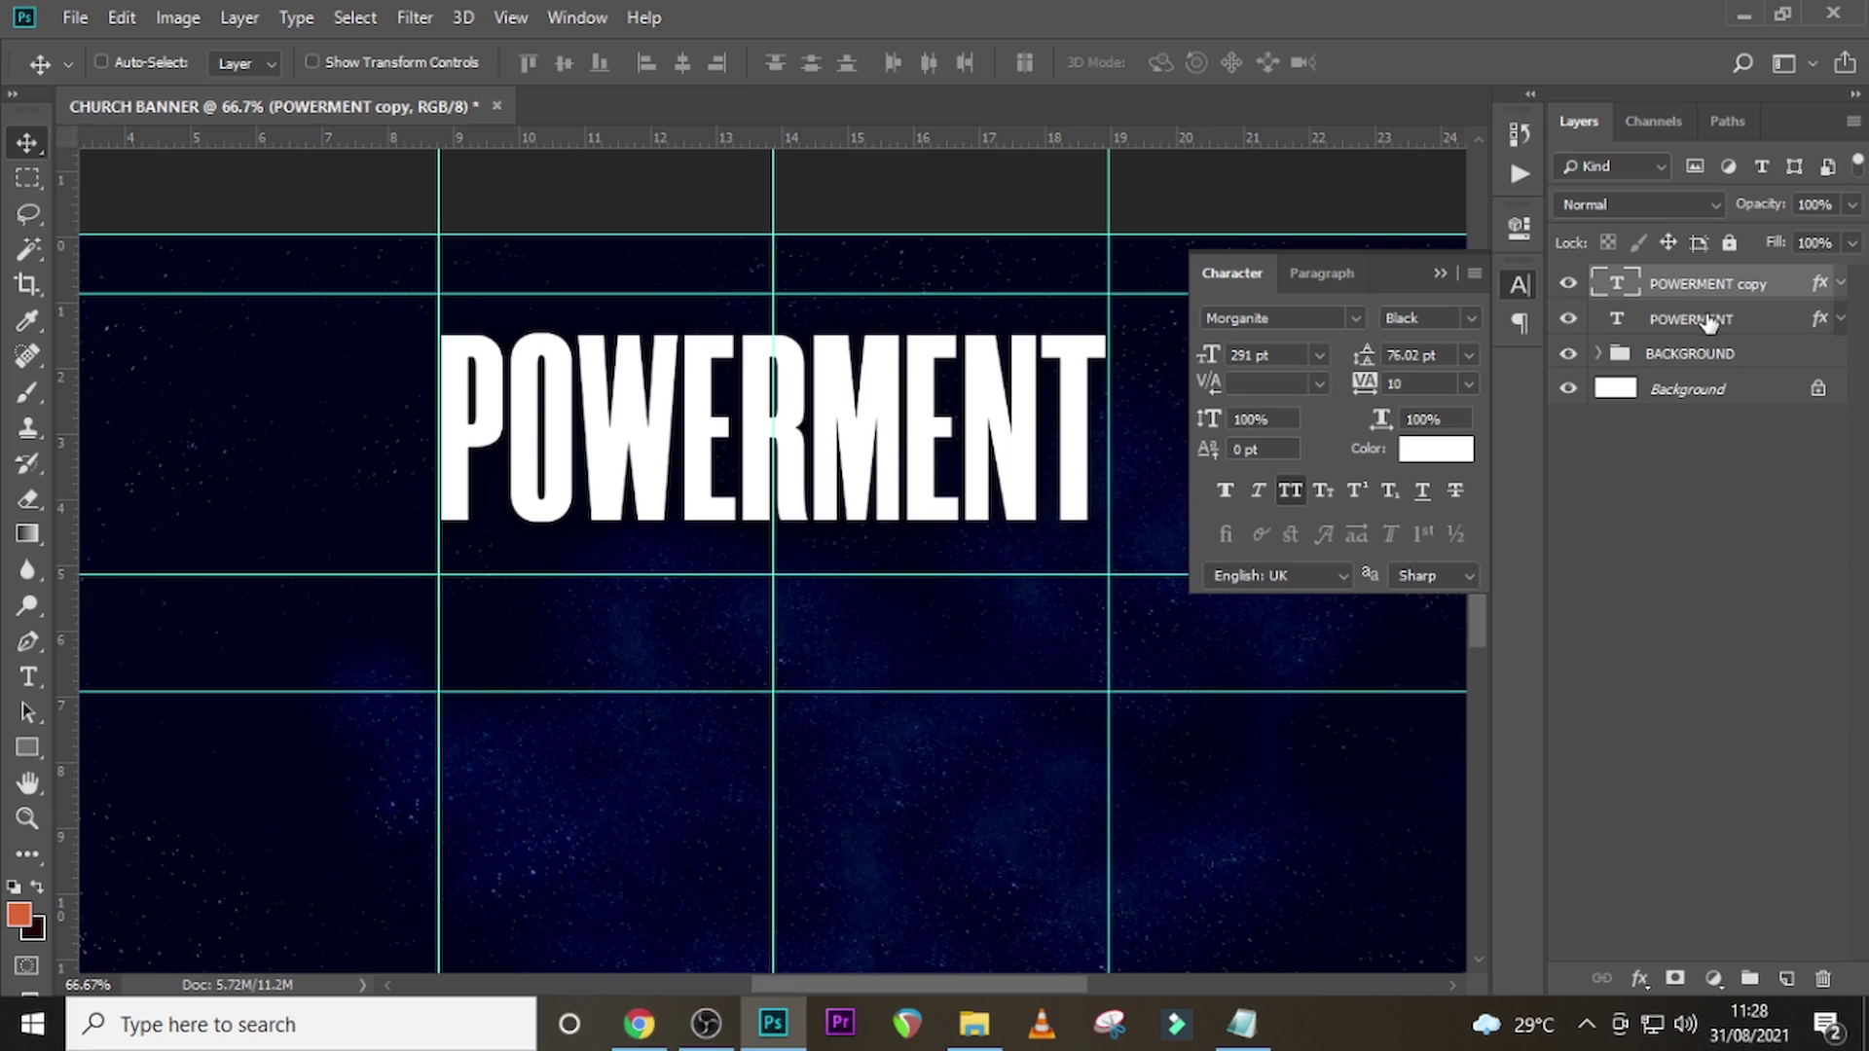
- Rename the original POWERMENT text layer below the copy as STROKE and clear its layer style
double_click(1693, 319)
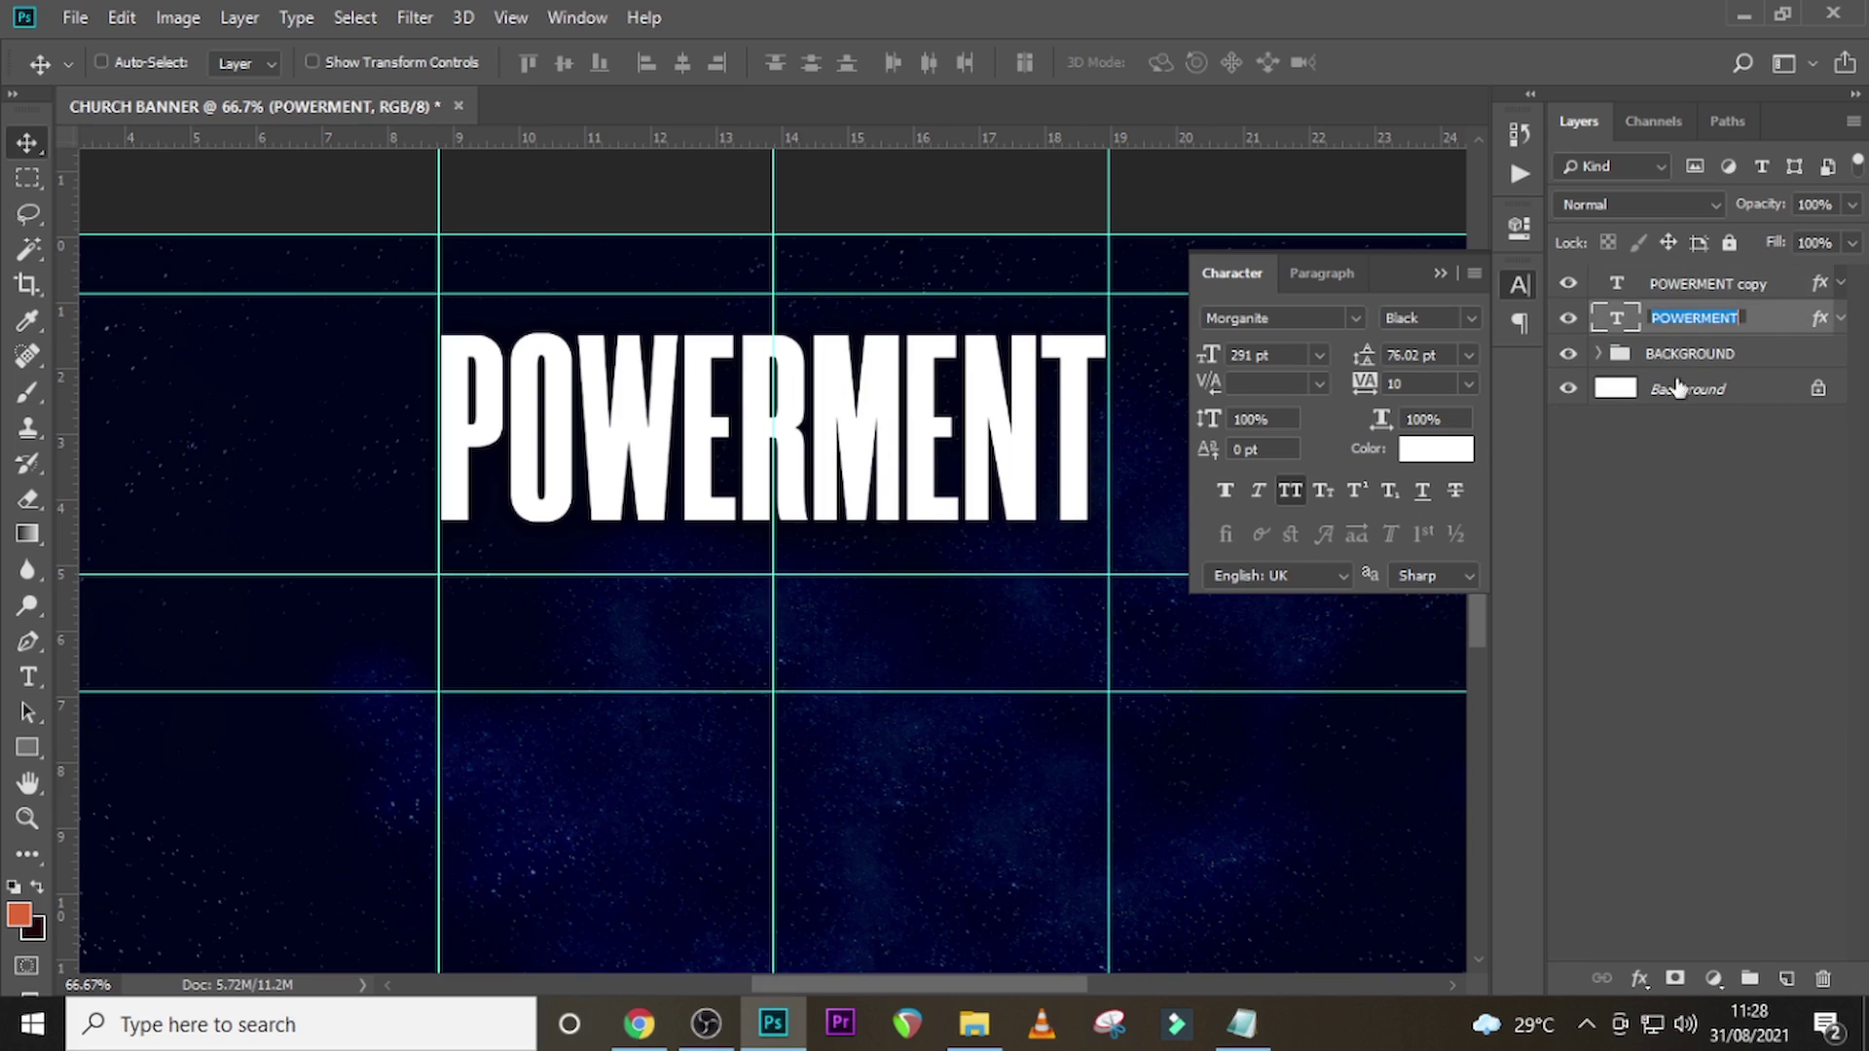
text(STRO)
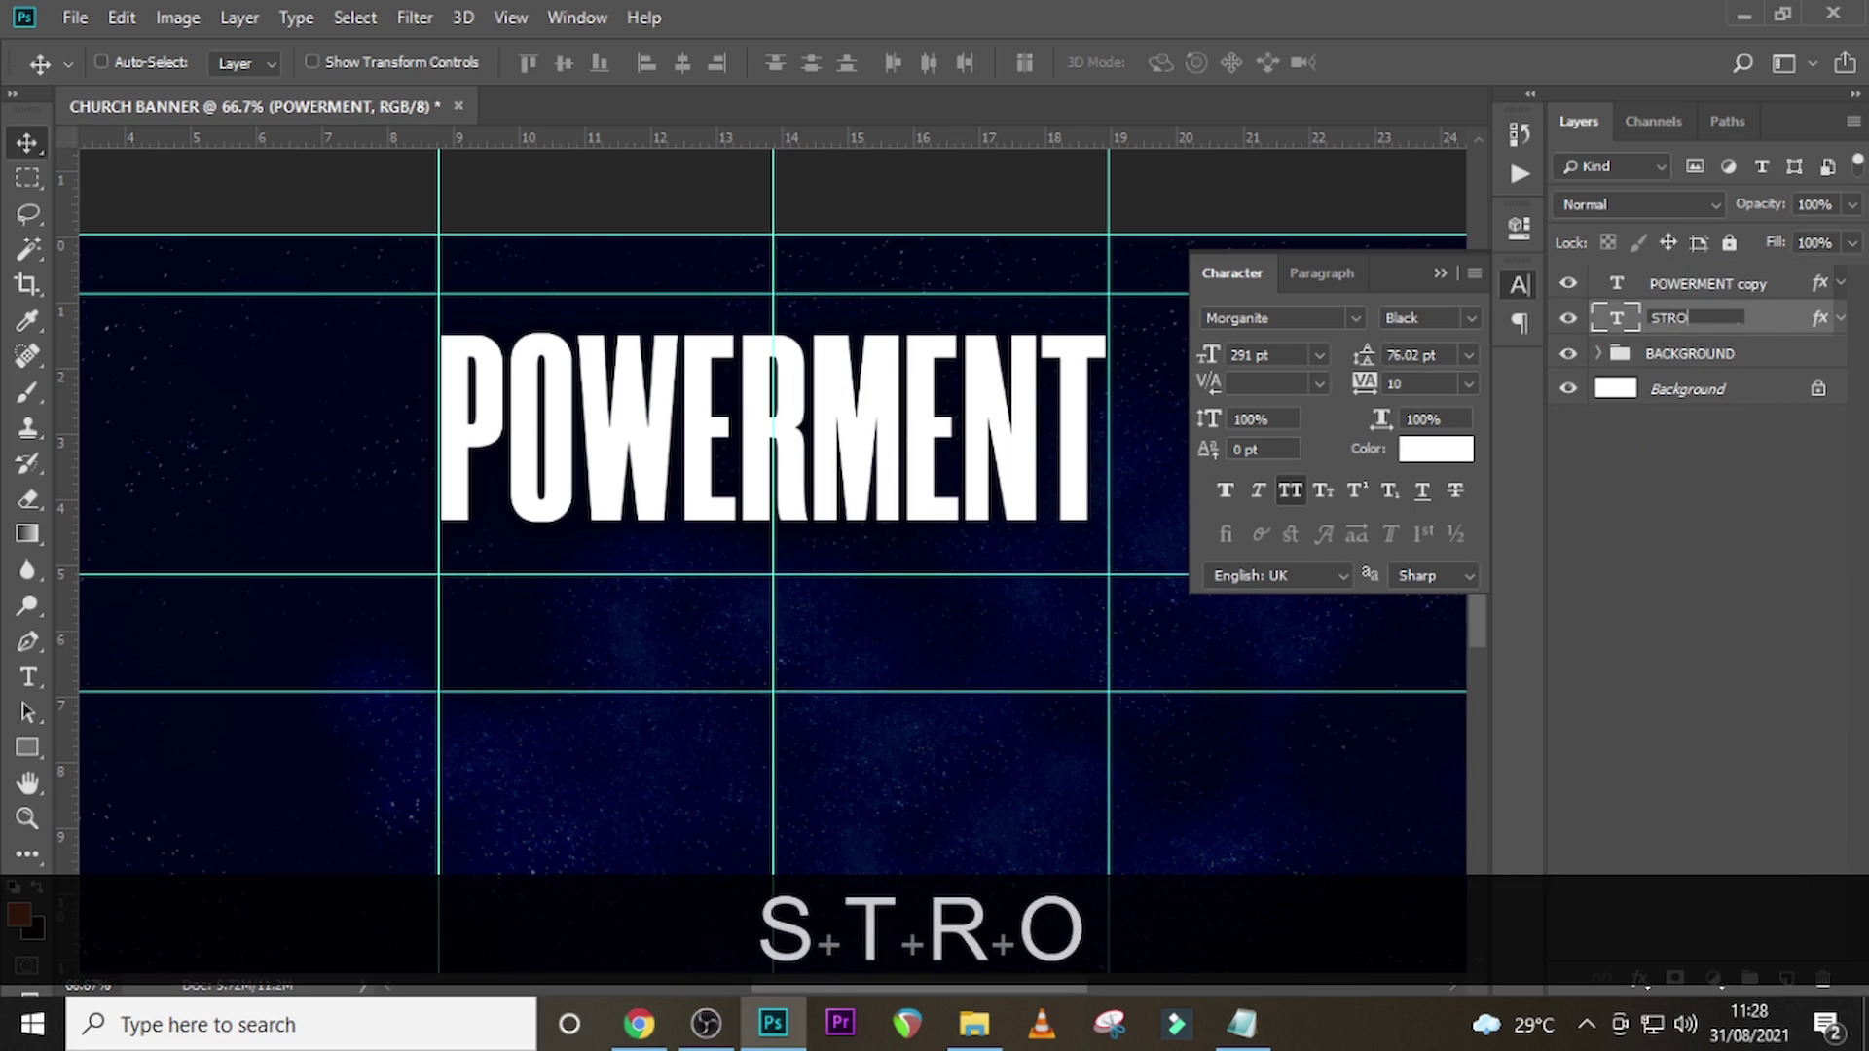
text(KE)
key(Return)
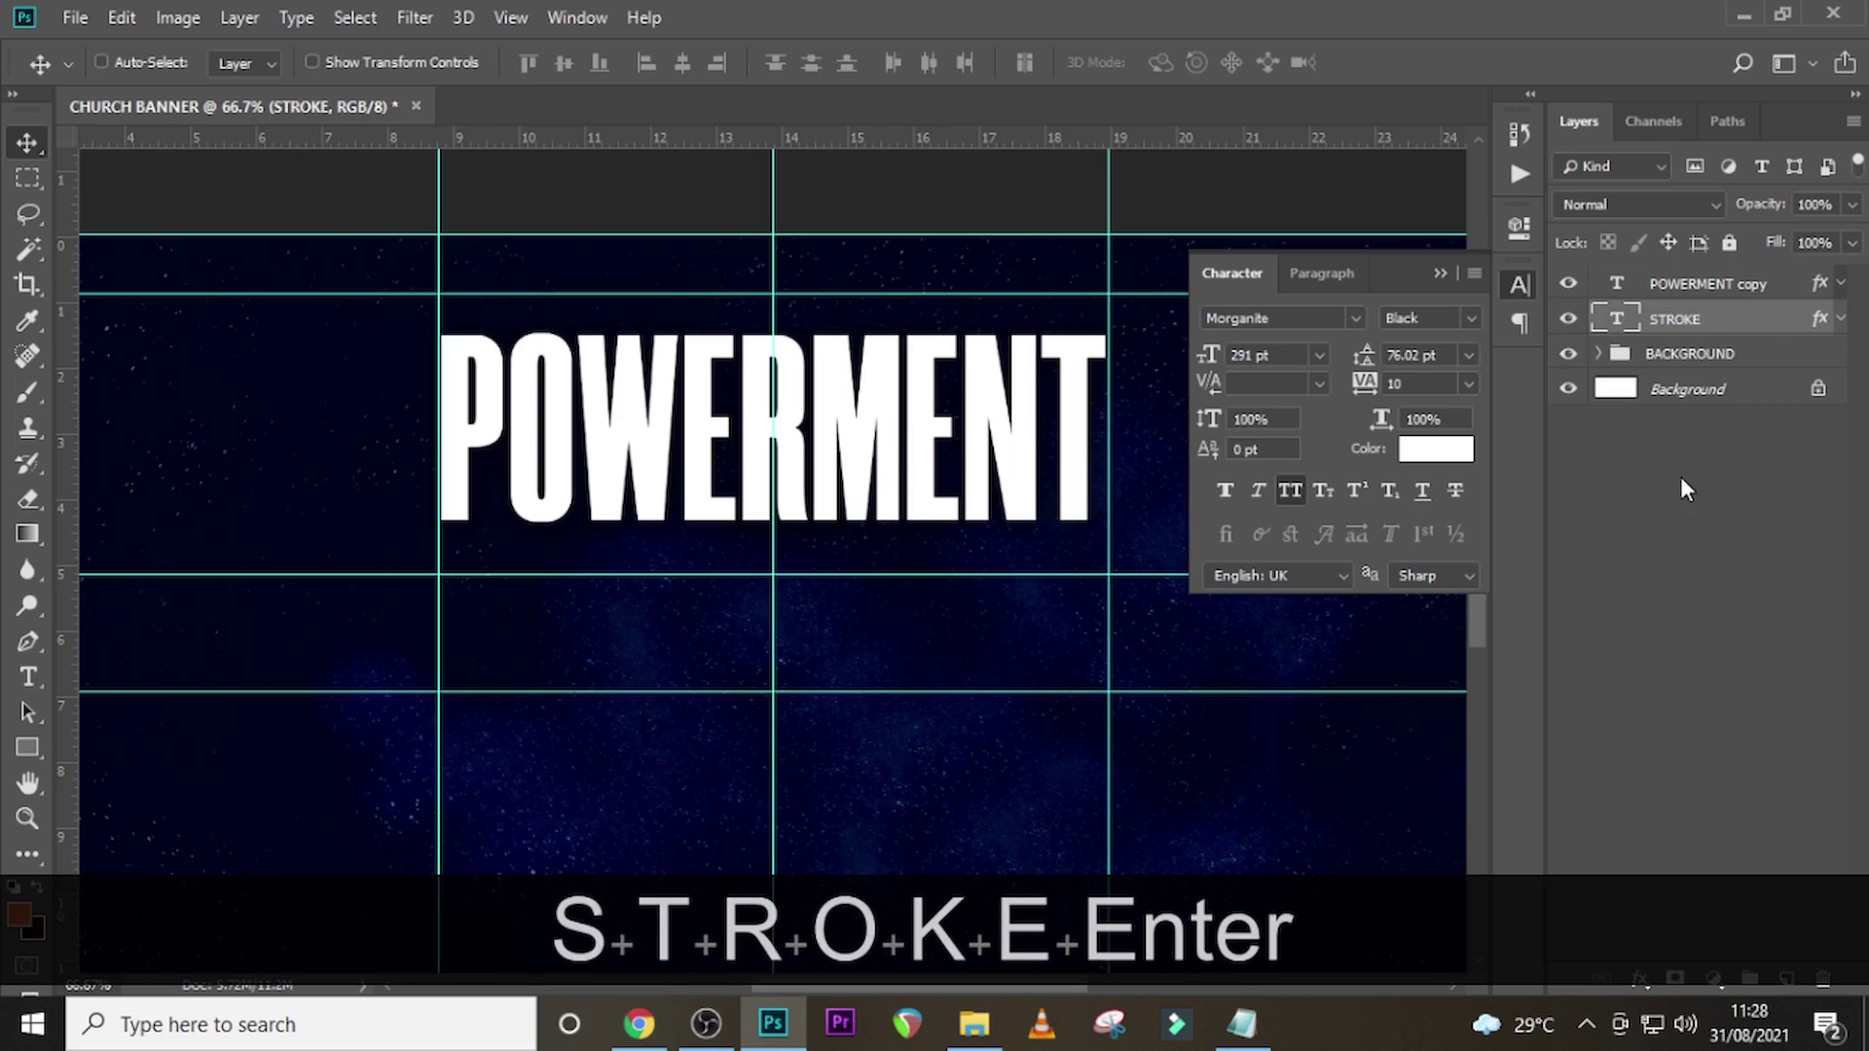
right_click(1822, 324)
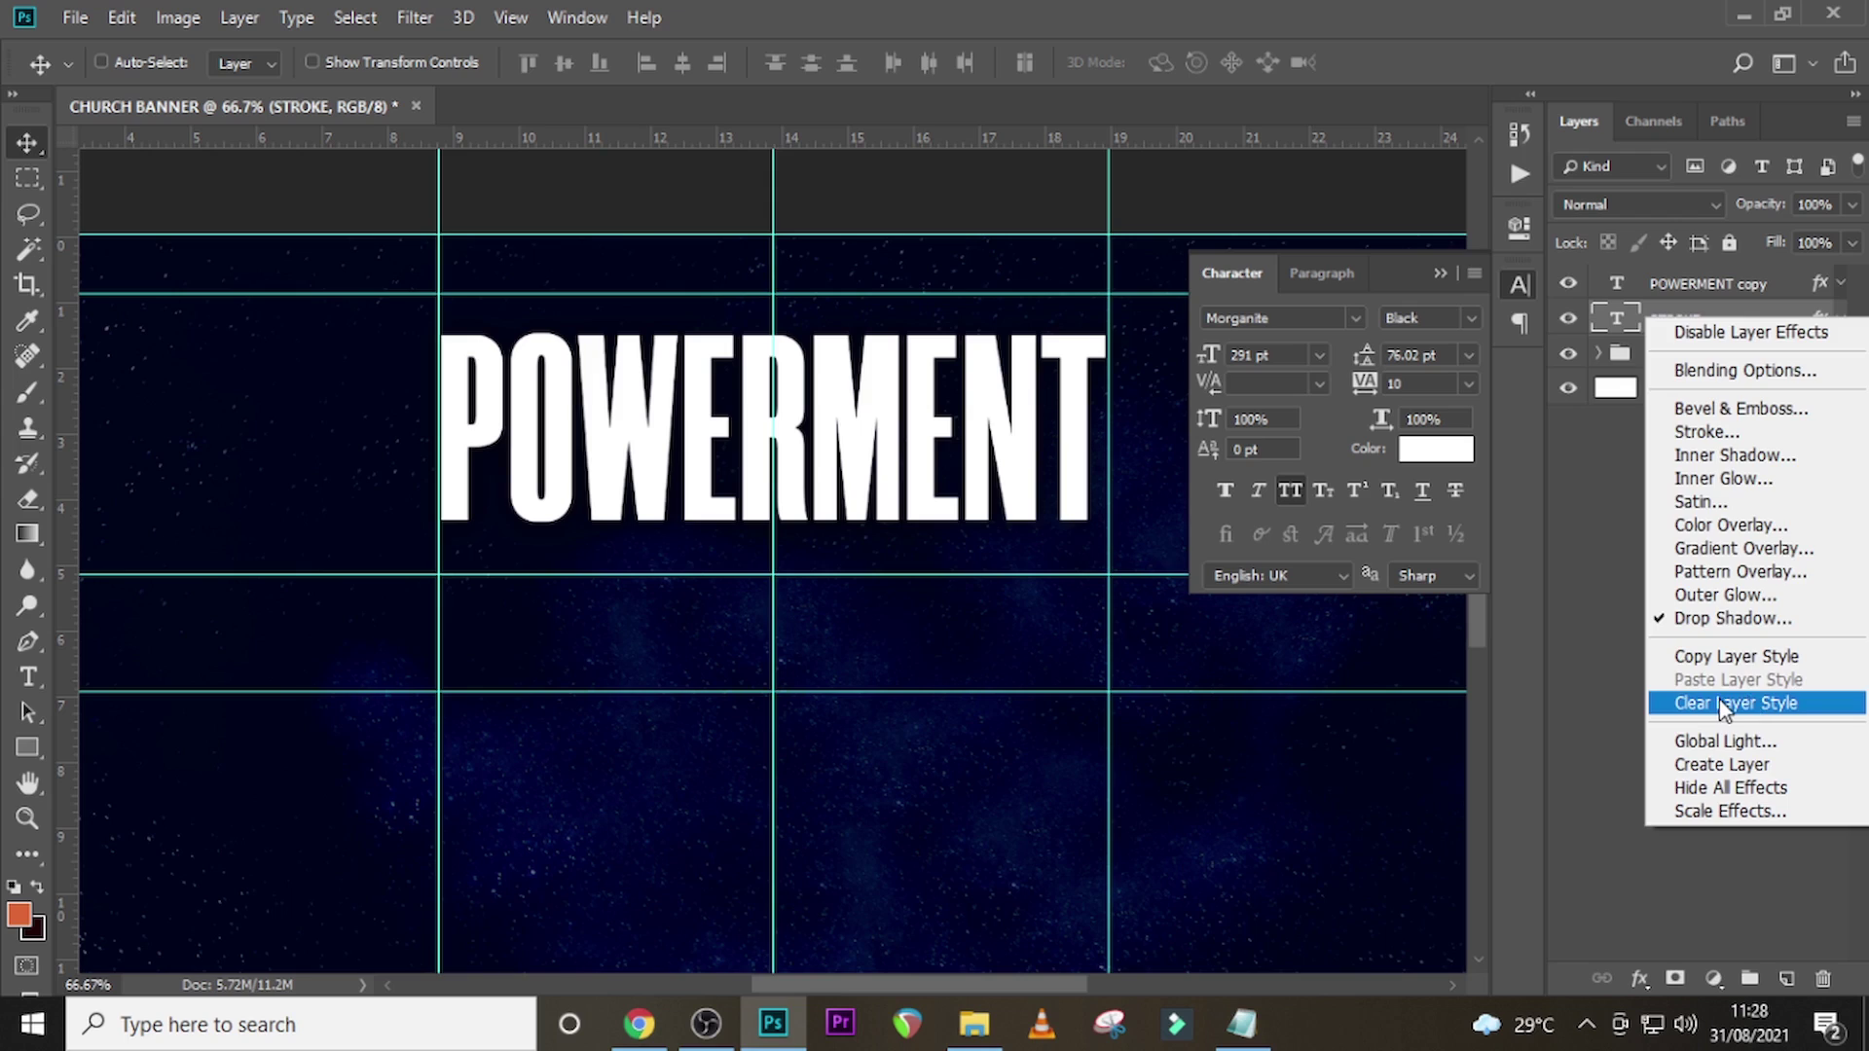
click(1752, 703)
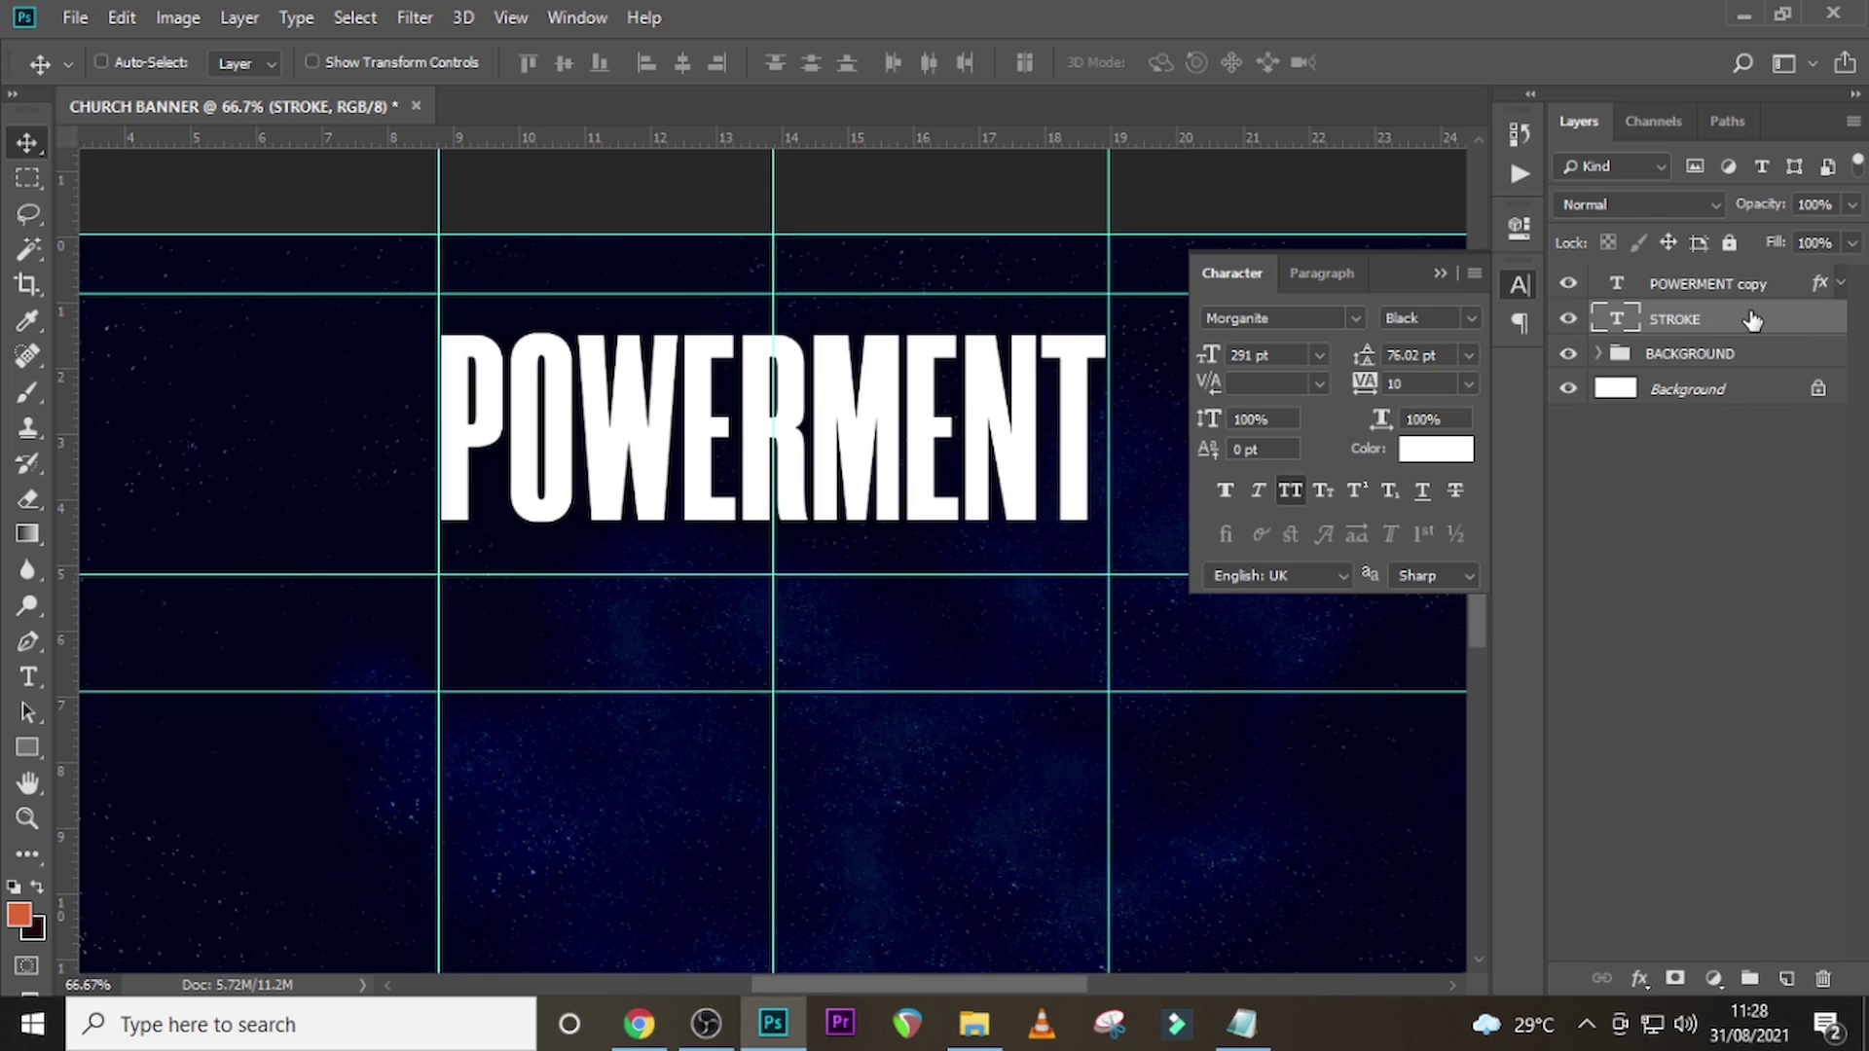
- Add a 7 px outside Stroke effect to the STROKE text layer and set its color to #2F2E2E
double_click(1830, 321)
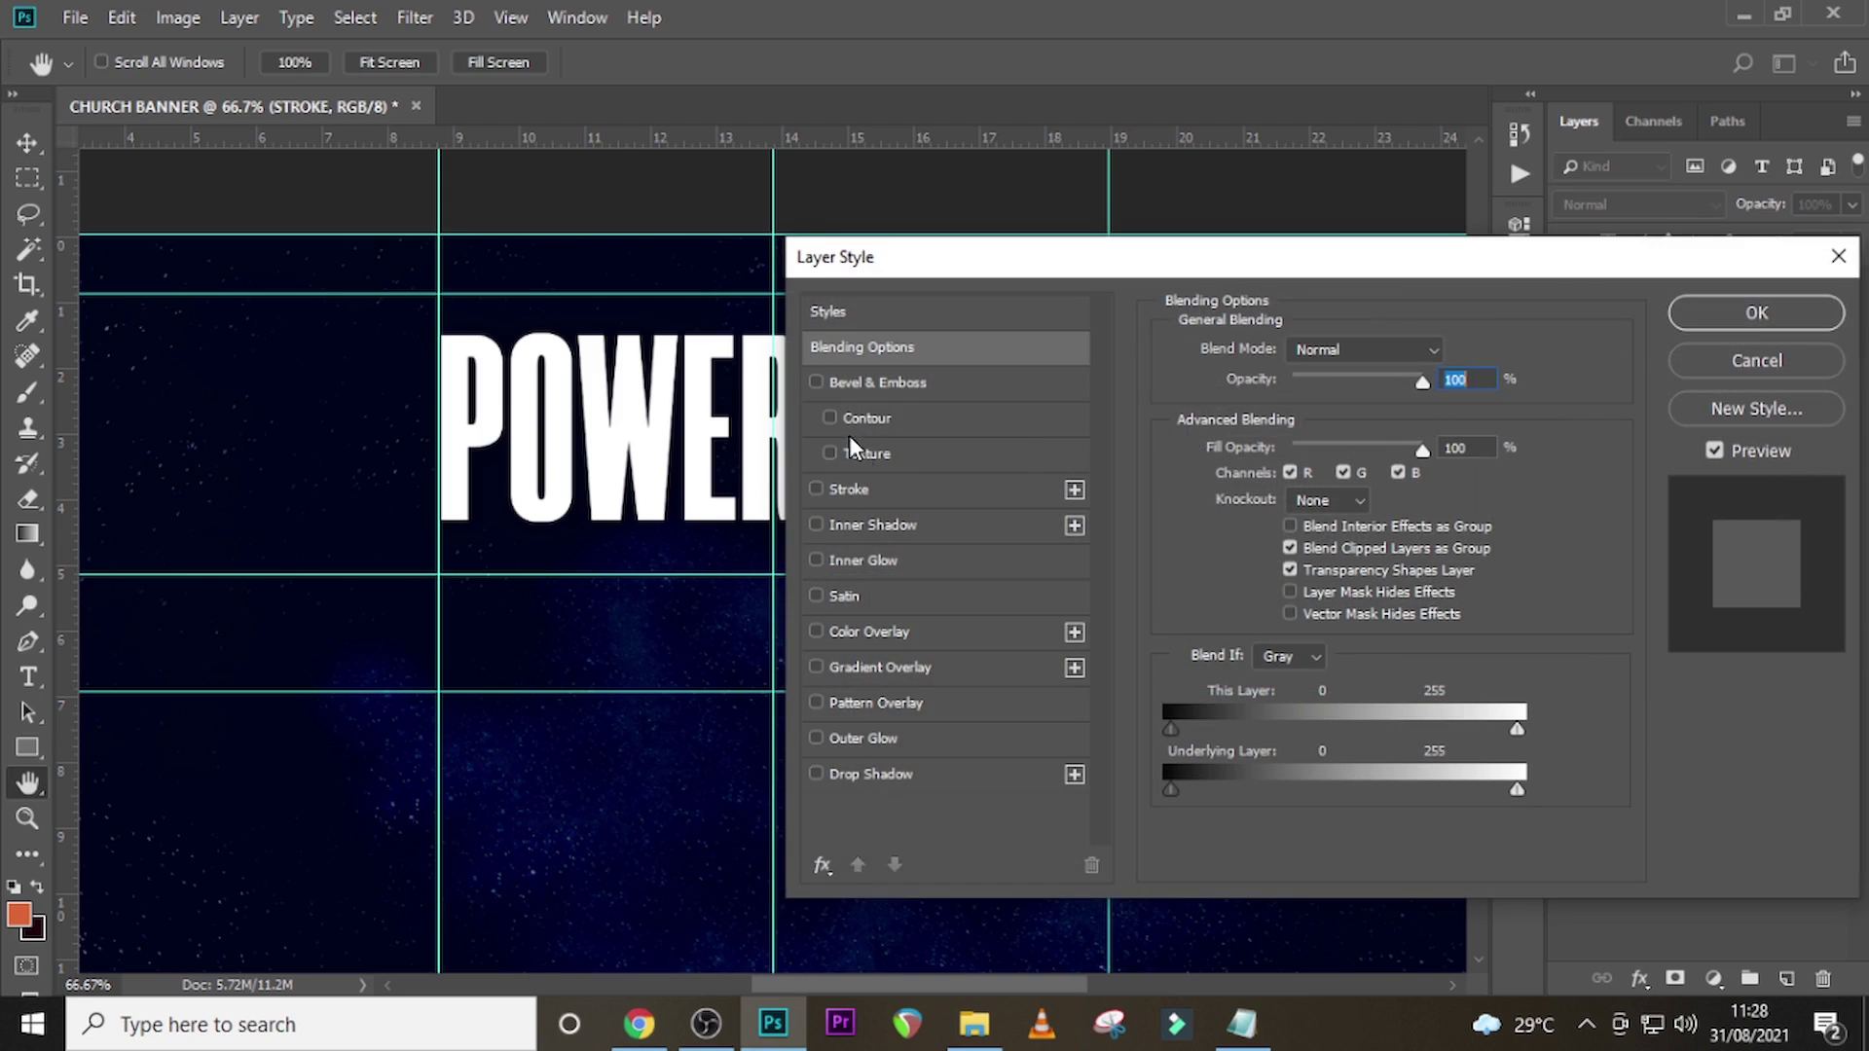
click(850, 491)
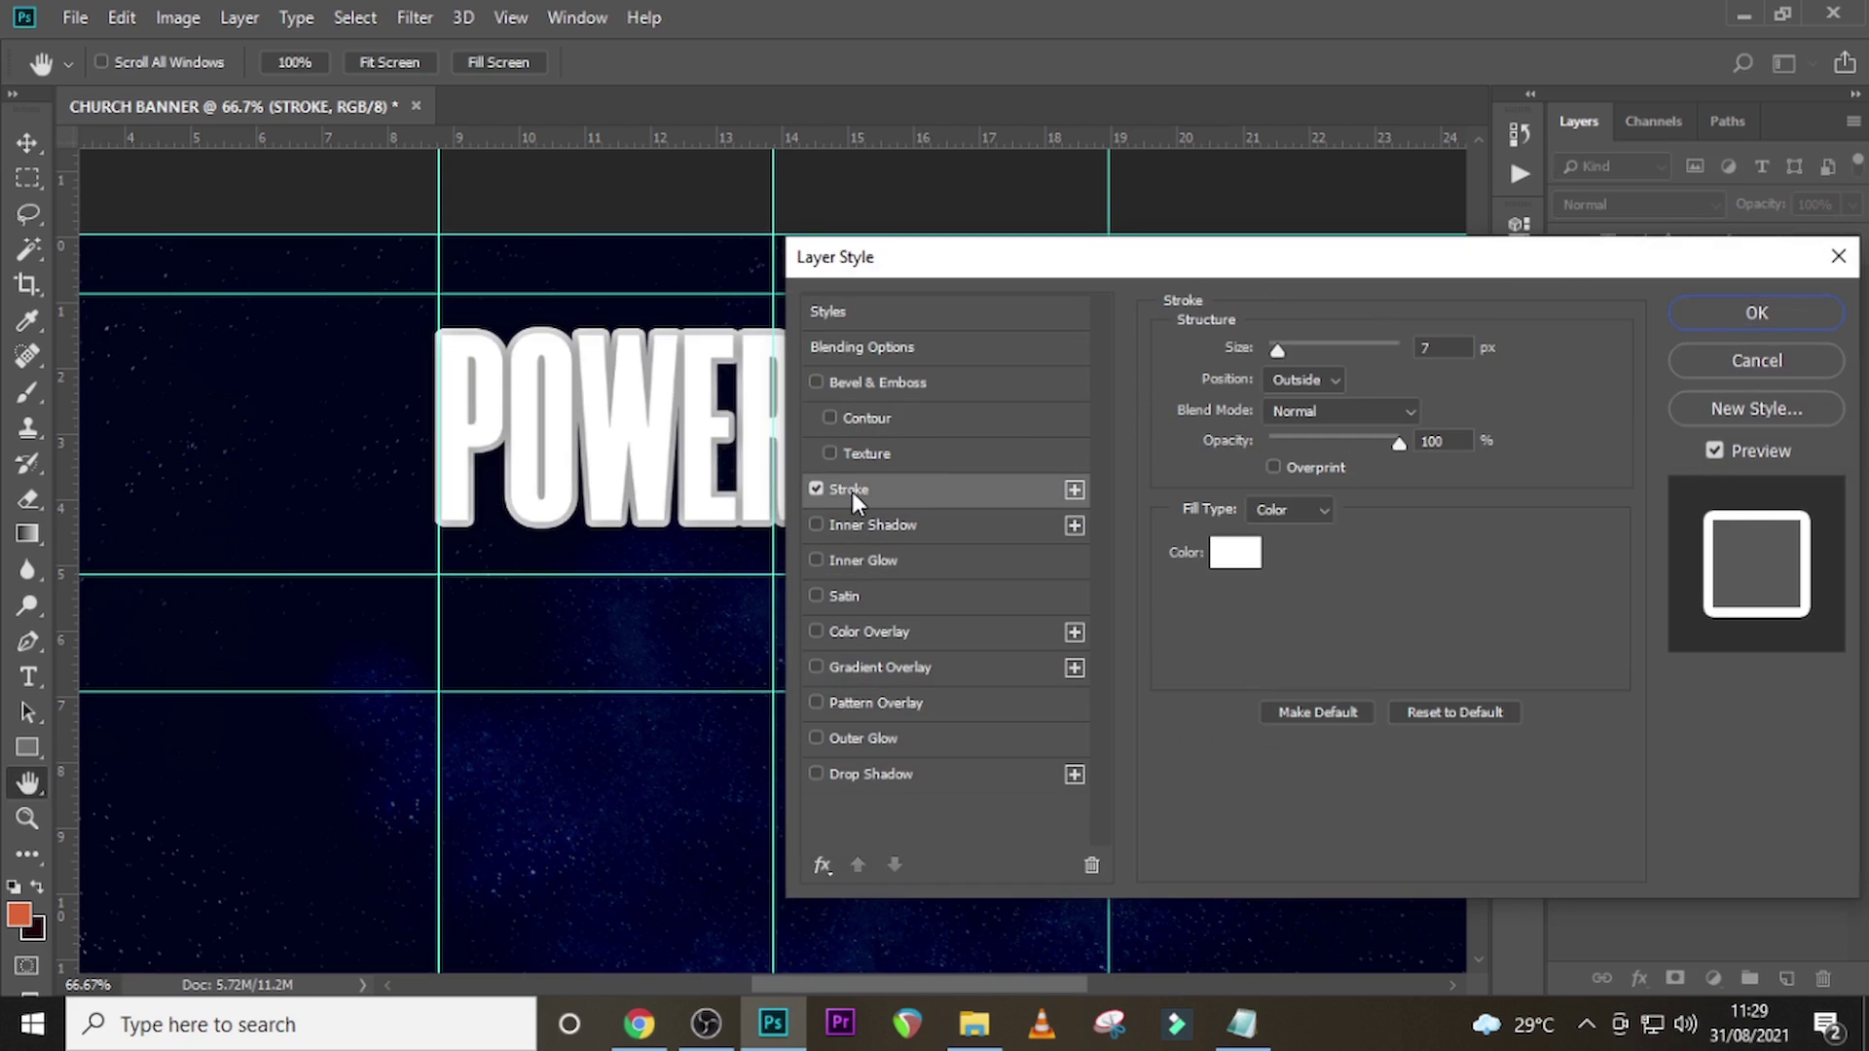
drag(1447, 349, 1380, 347)
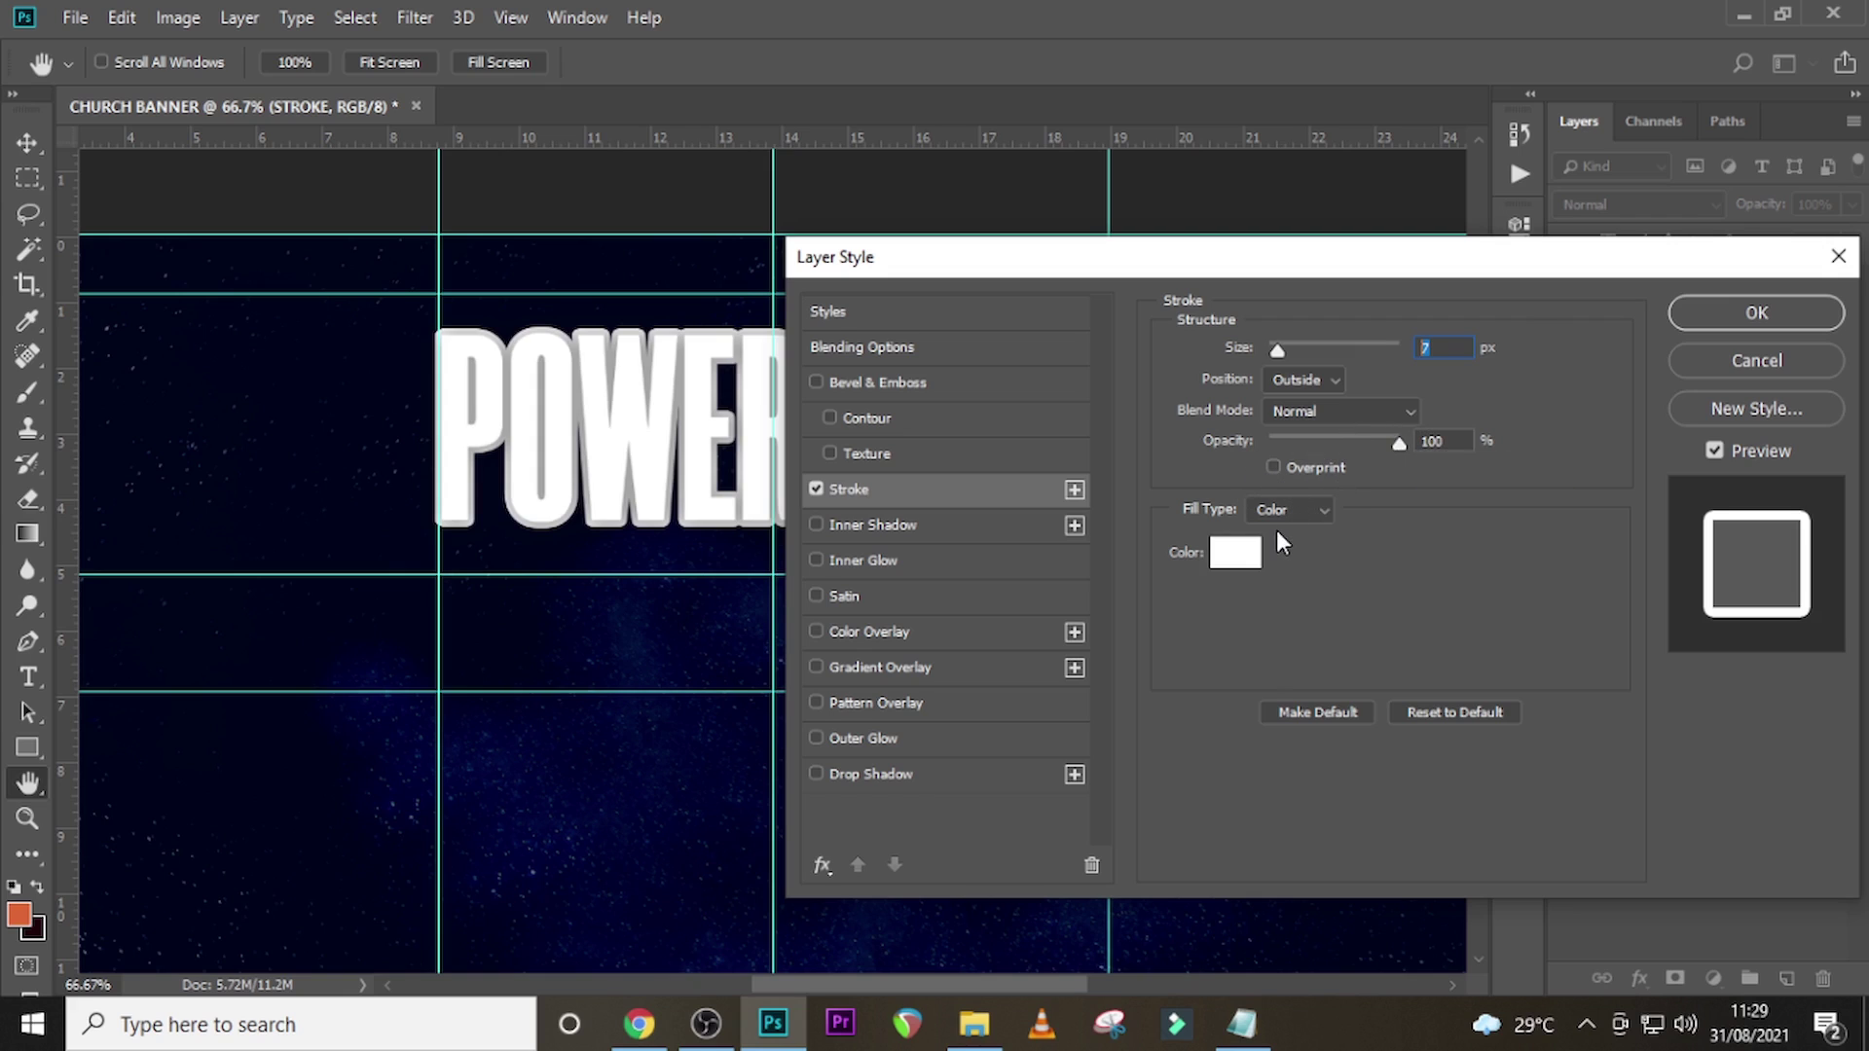
click(1228, 555)
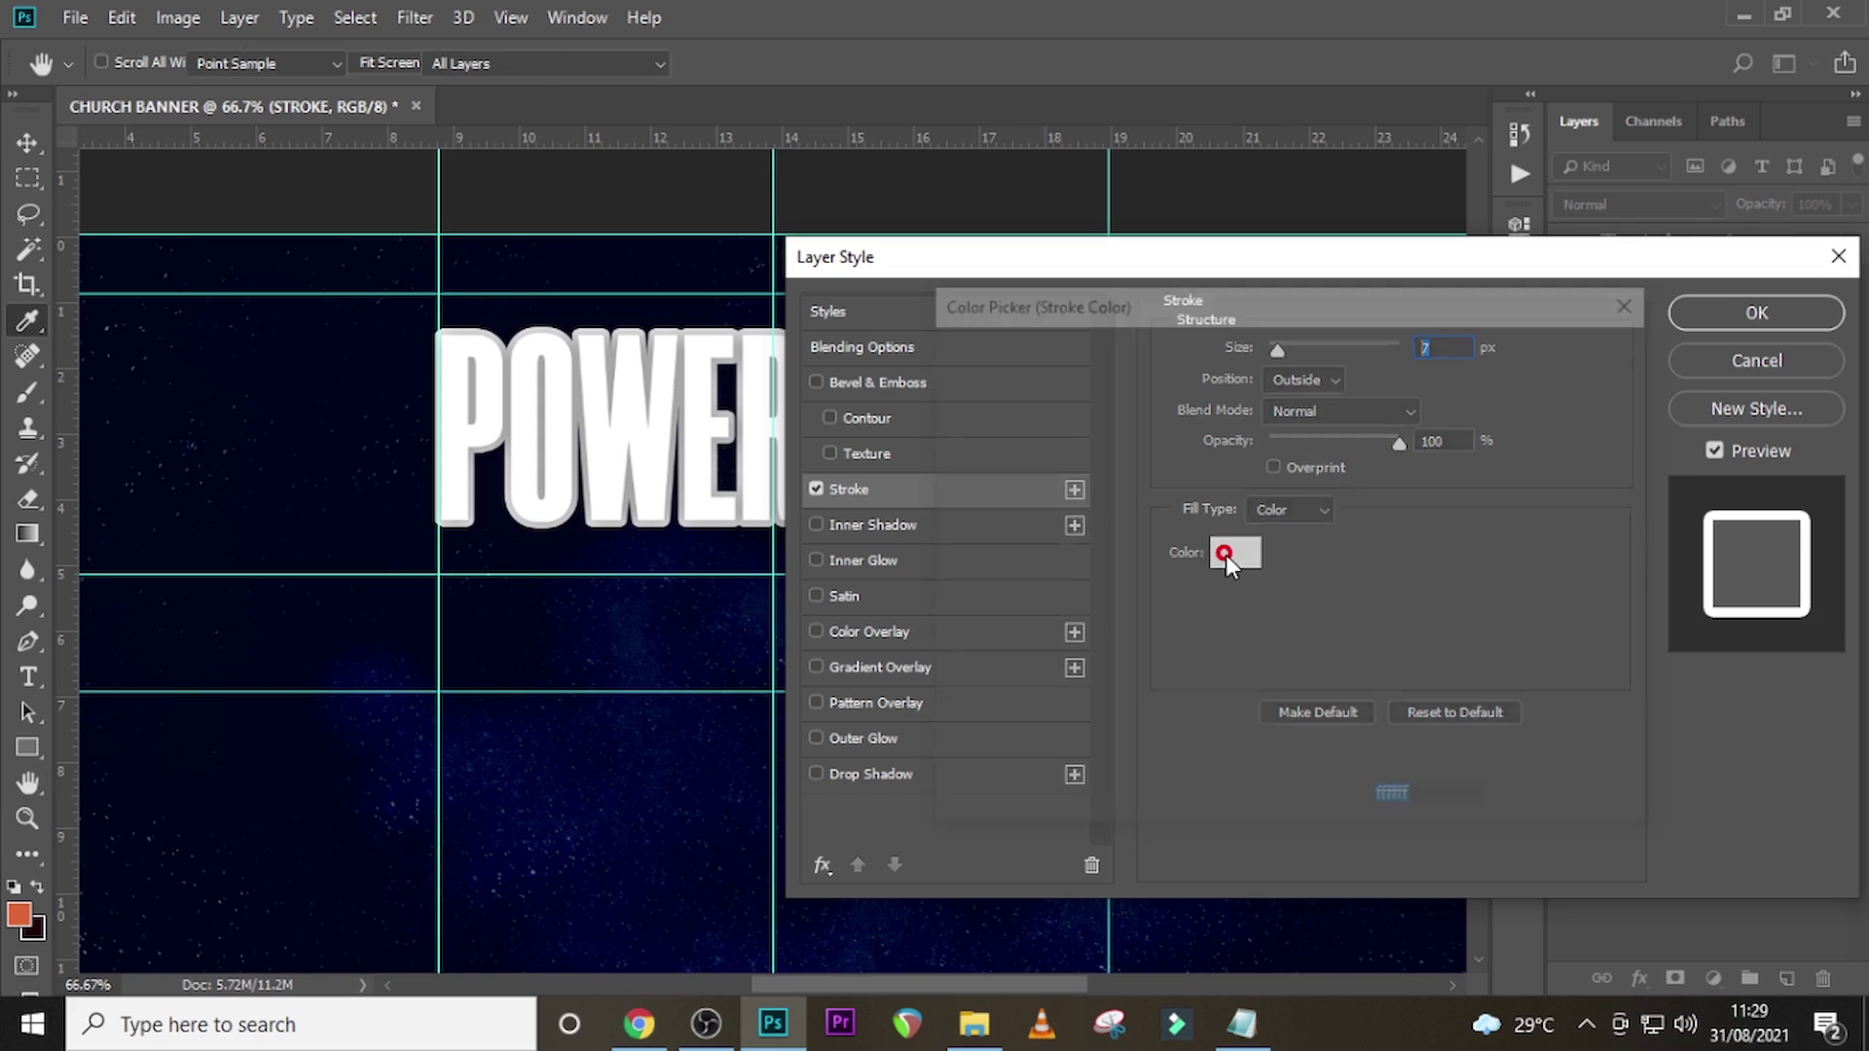
text(2F)
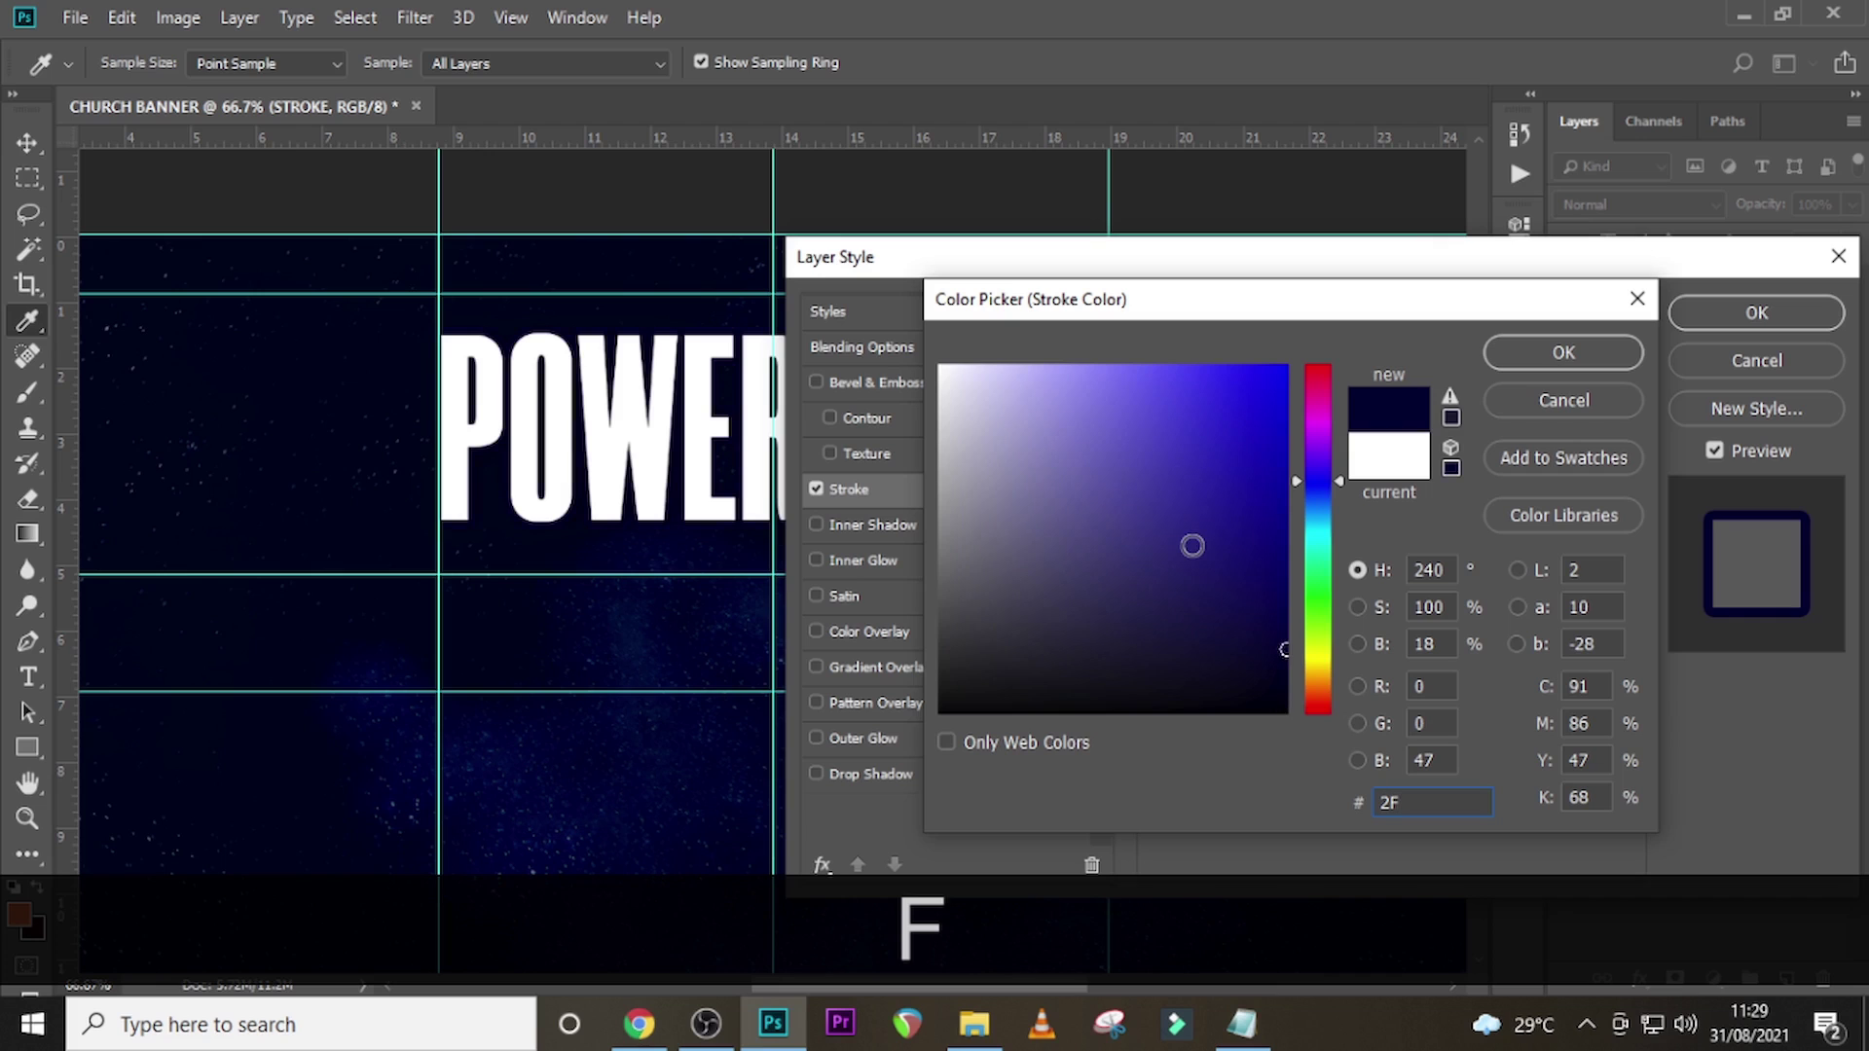
text(2)
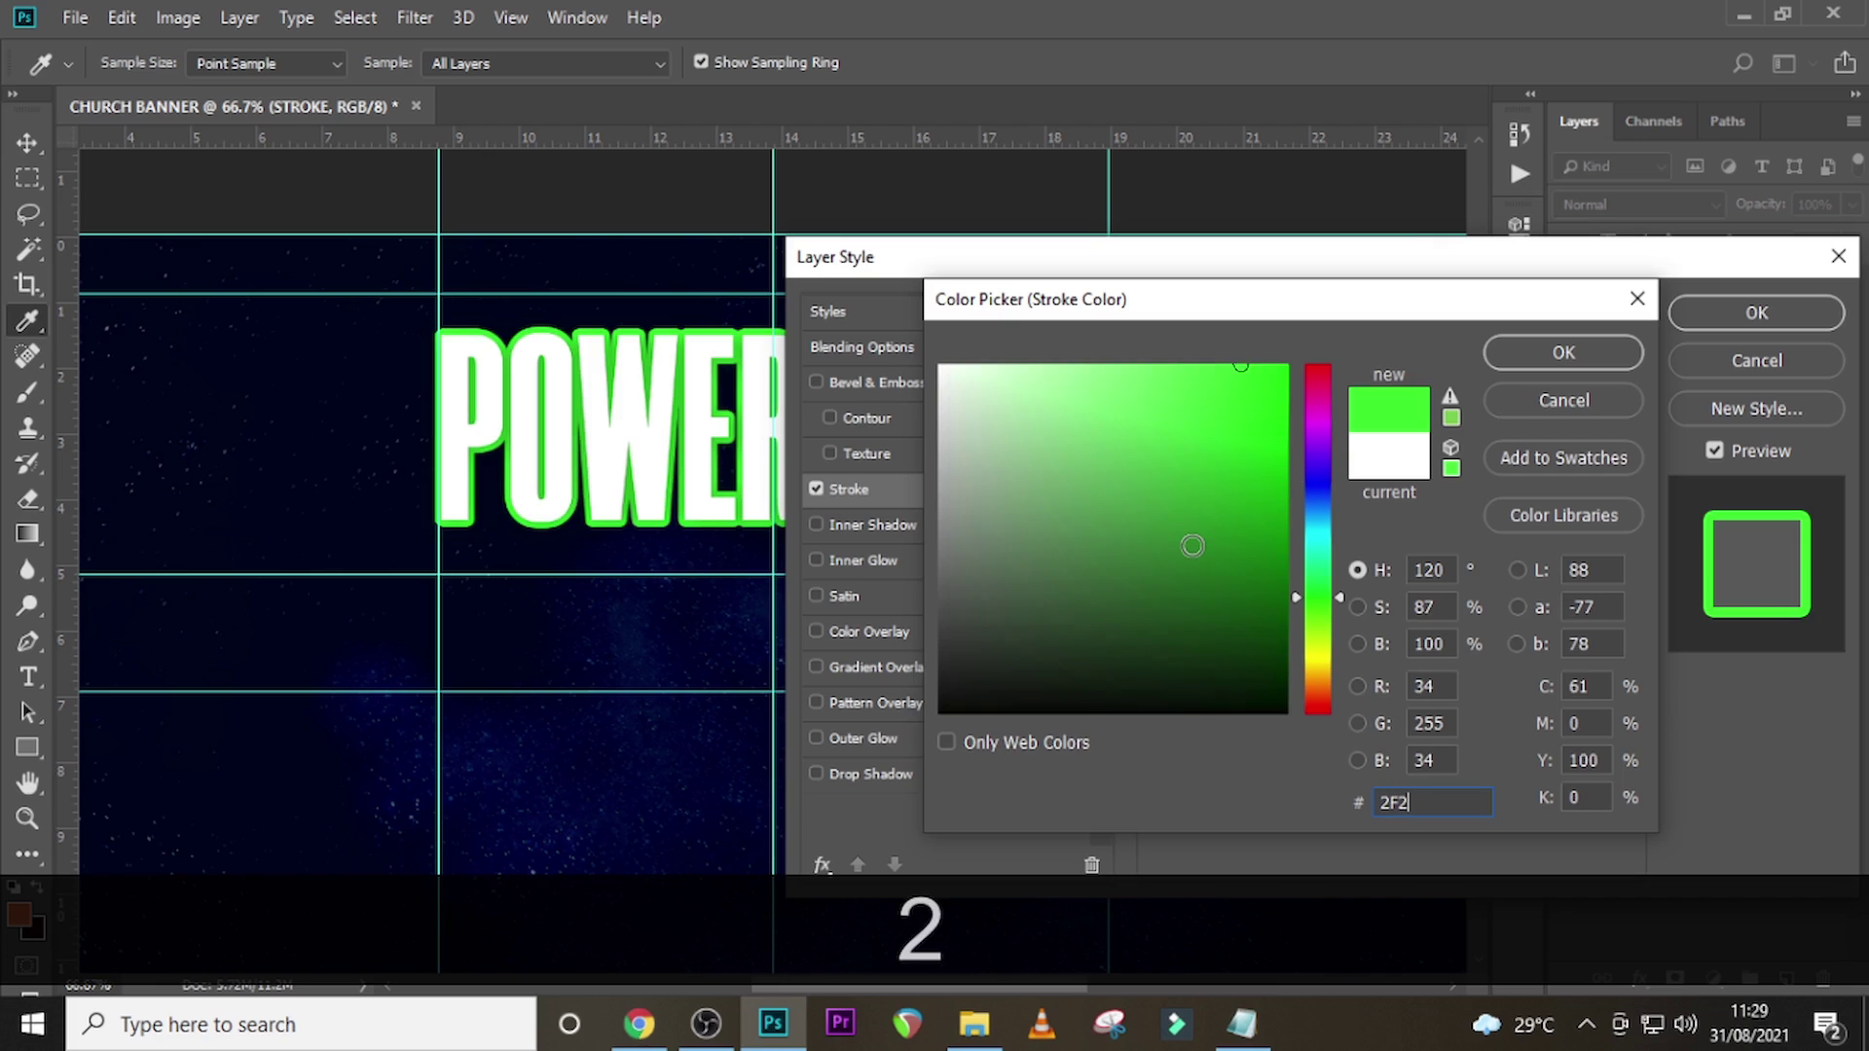
text(E)
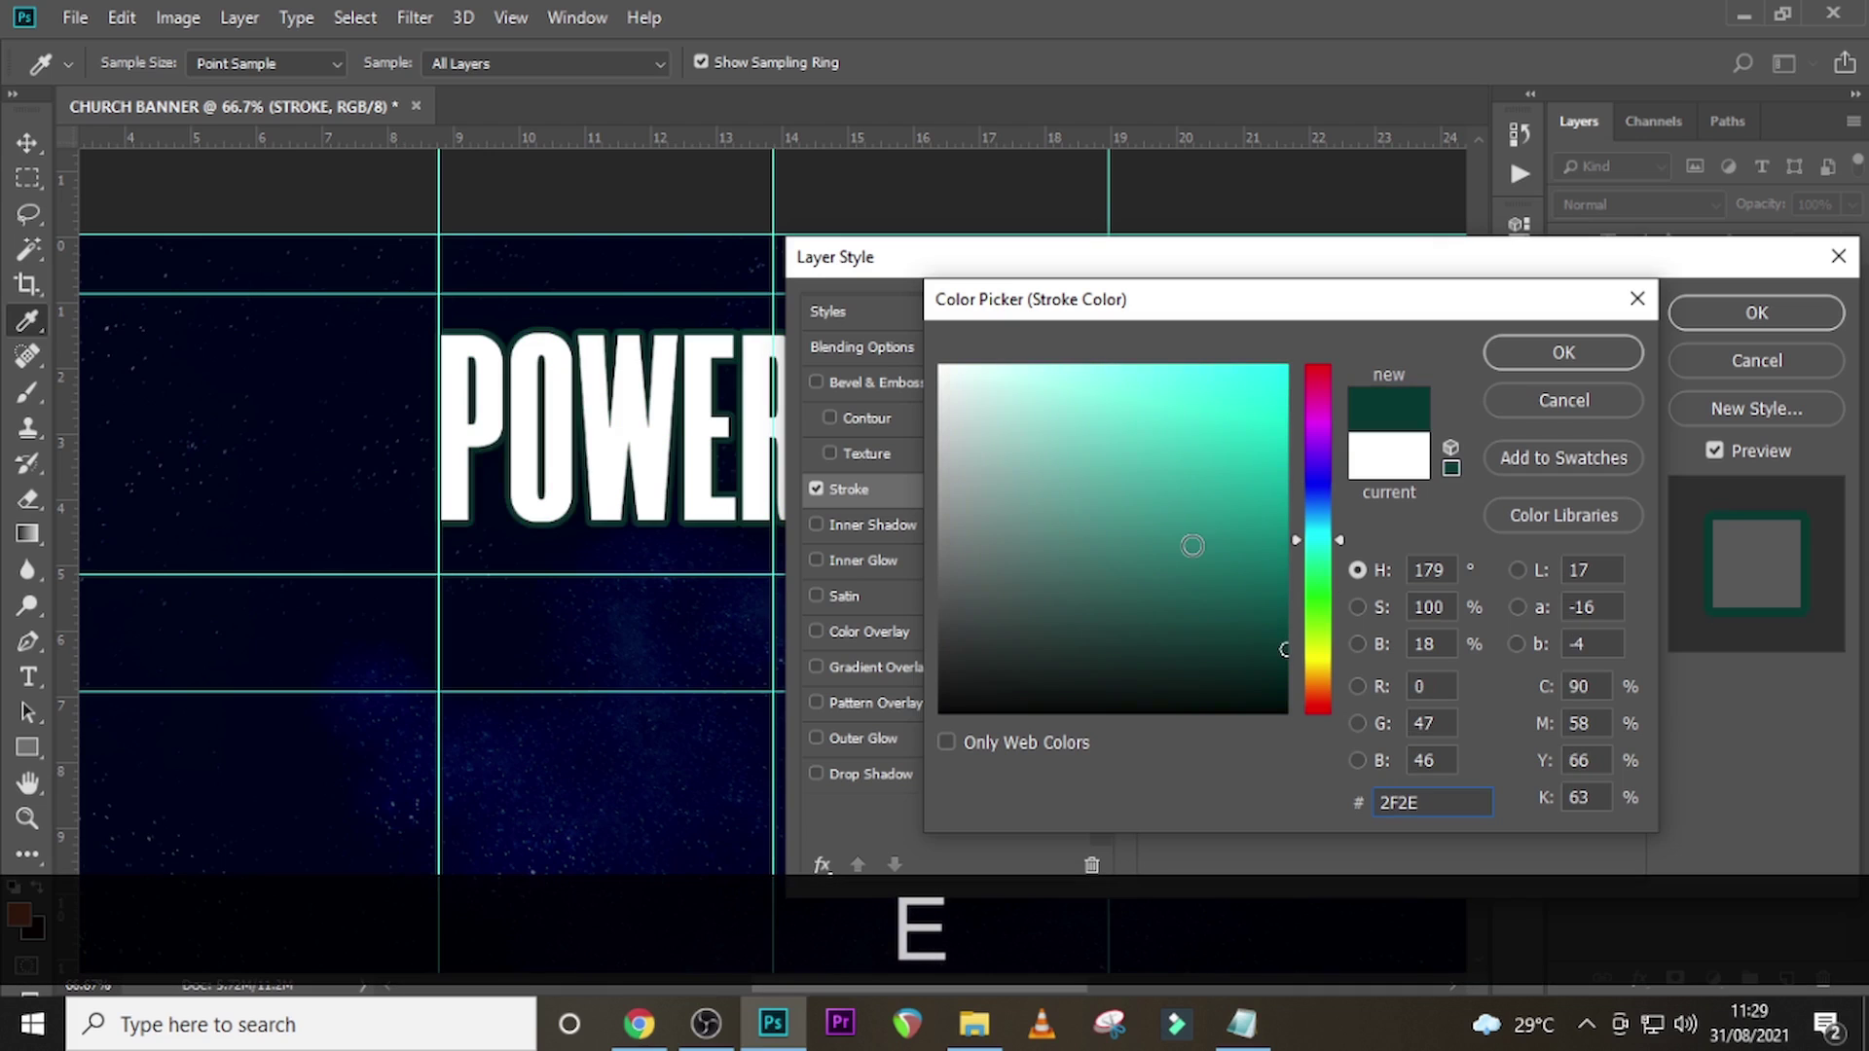
text(2E)
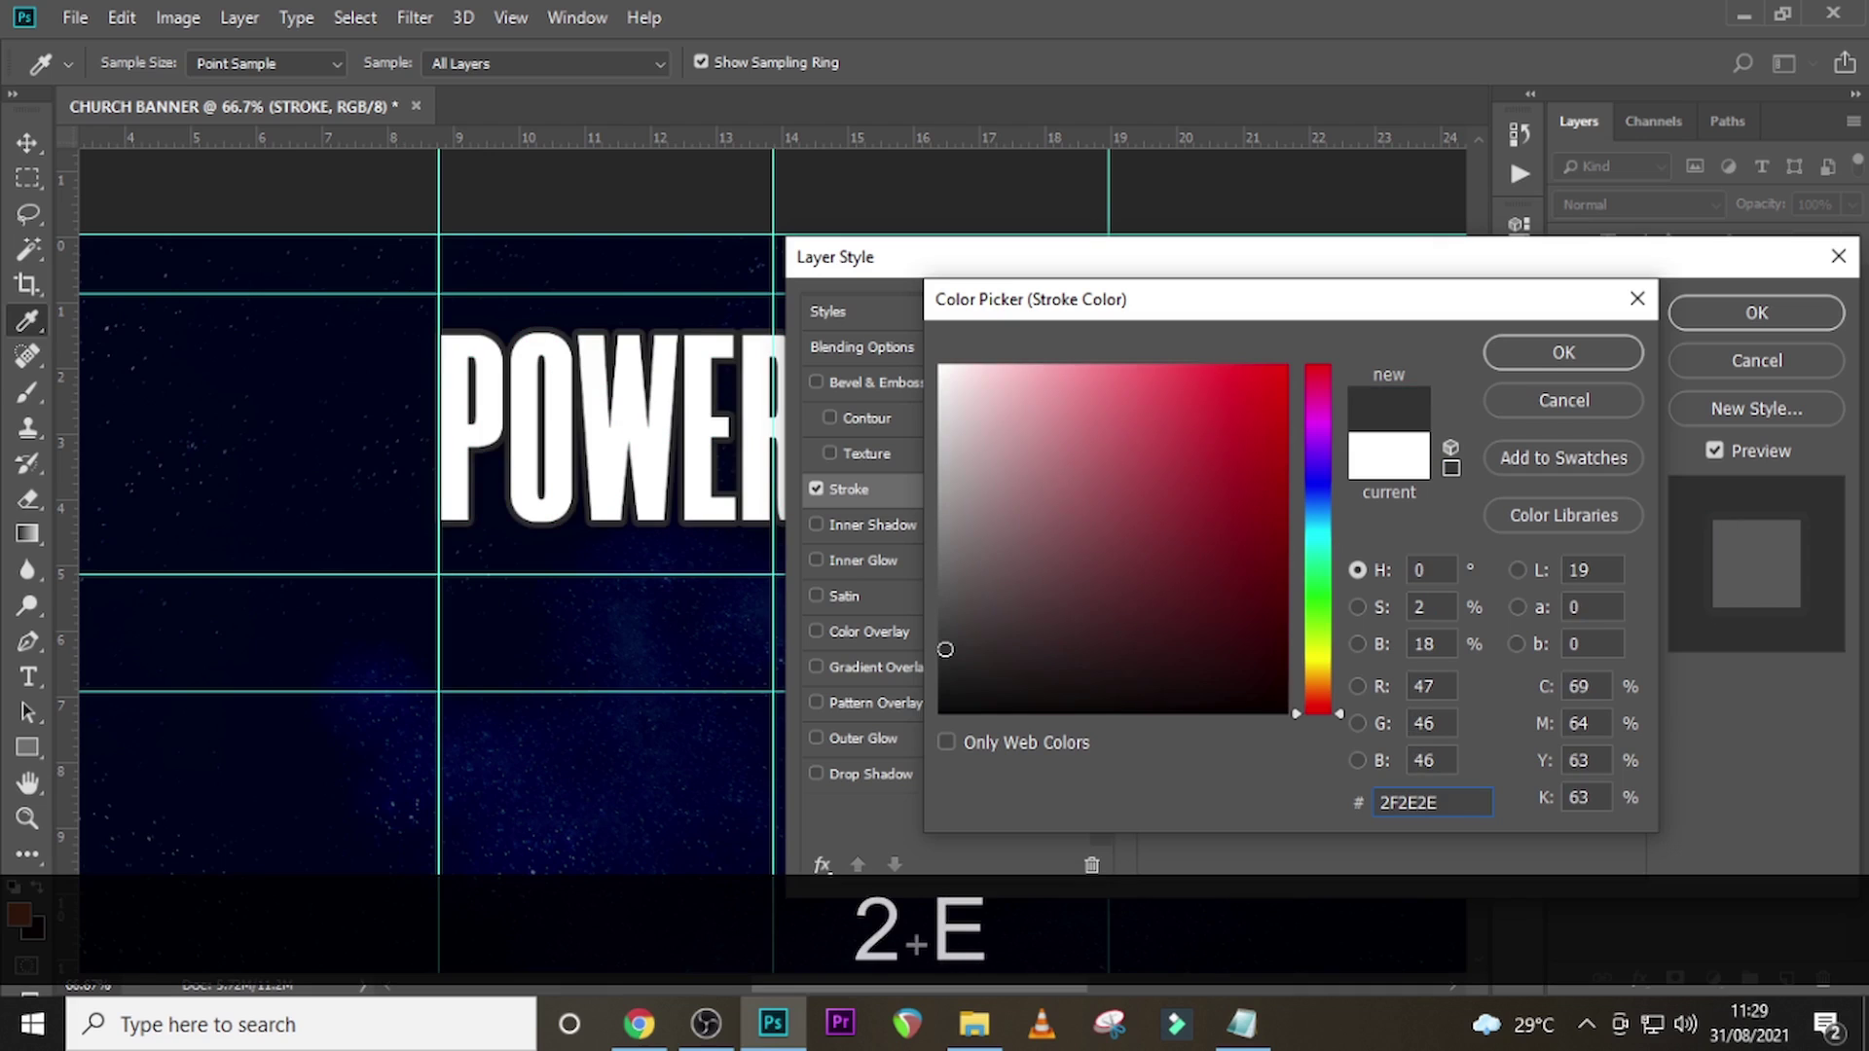
click(1532, 353)
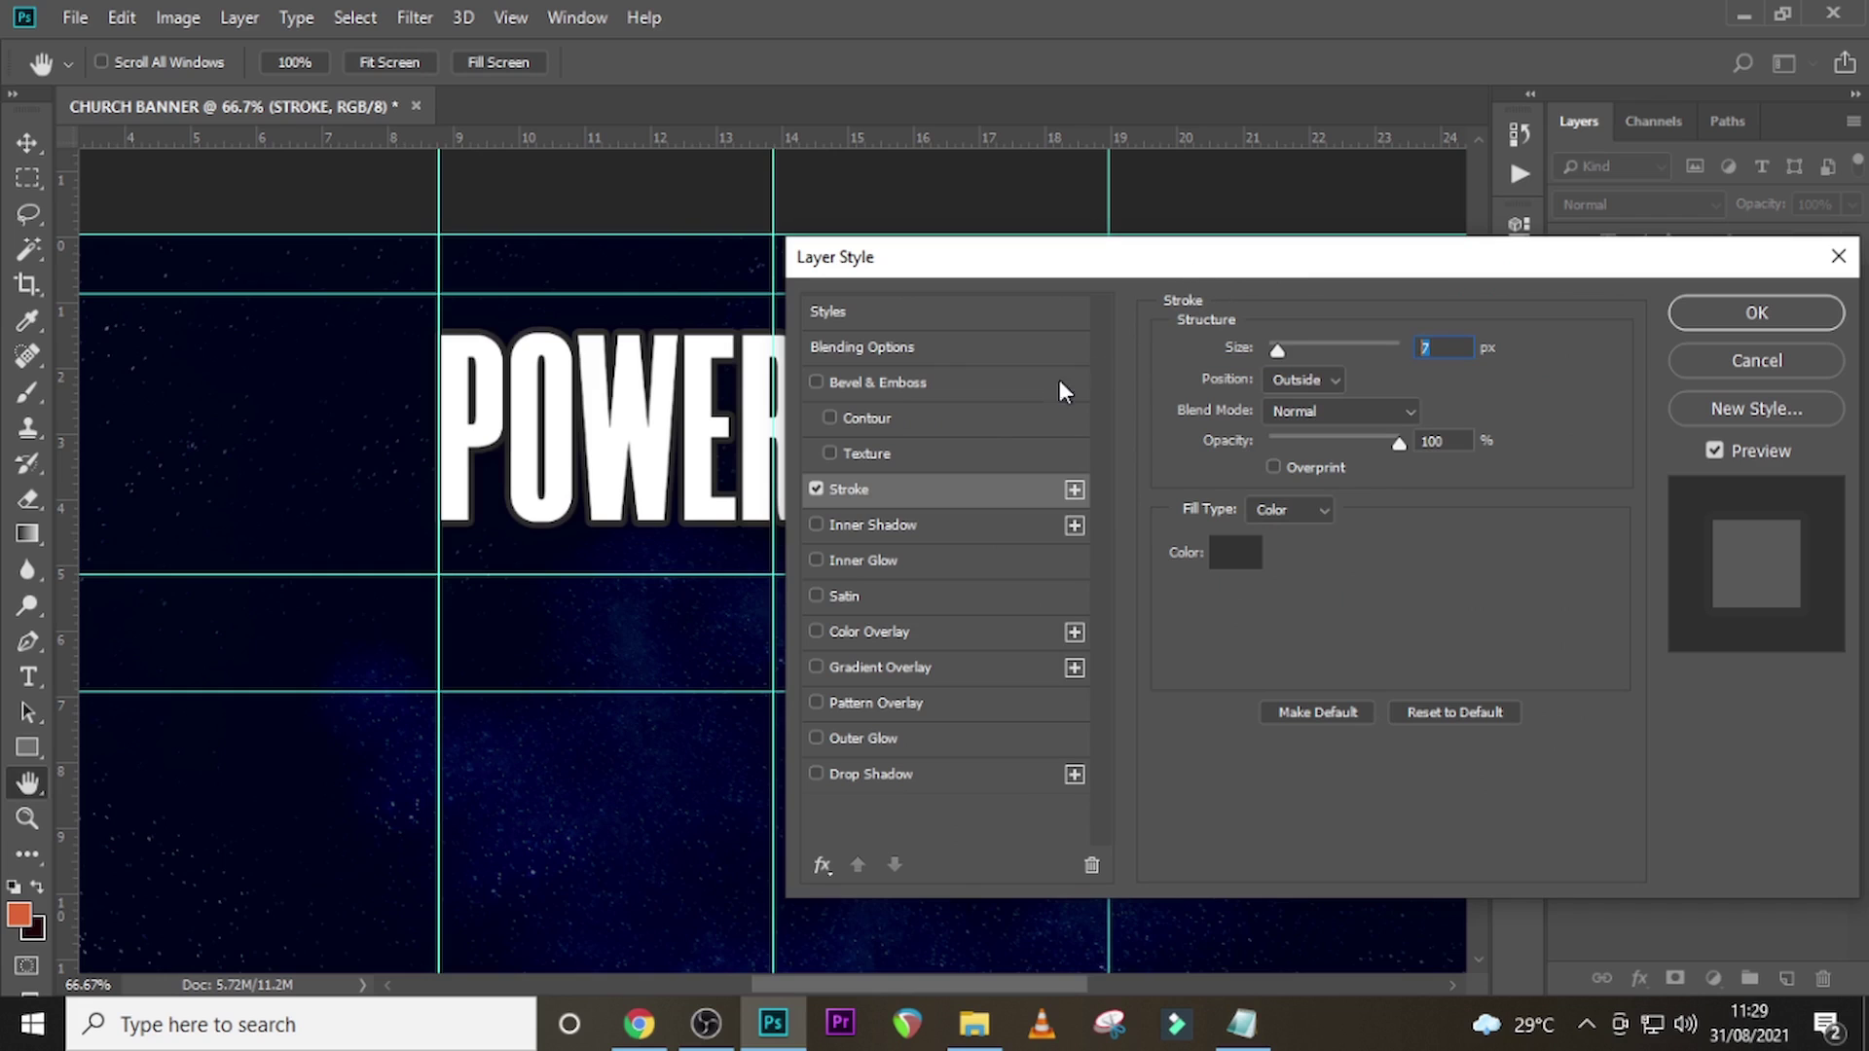
- Enable Bevel & Emboss on the STROKE layer with the Stroke Emboss style and a depth of 365%
click(876, 385)
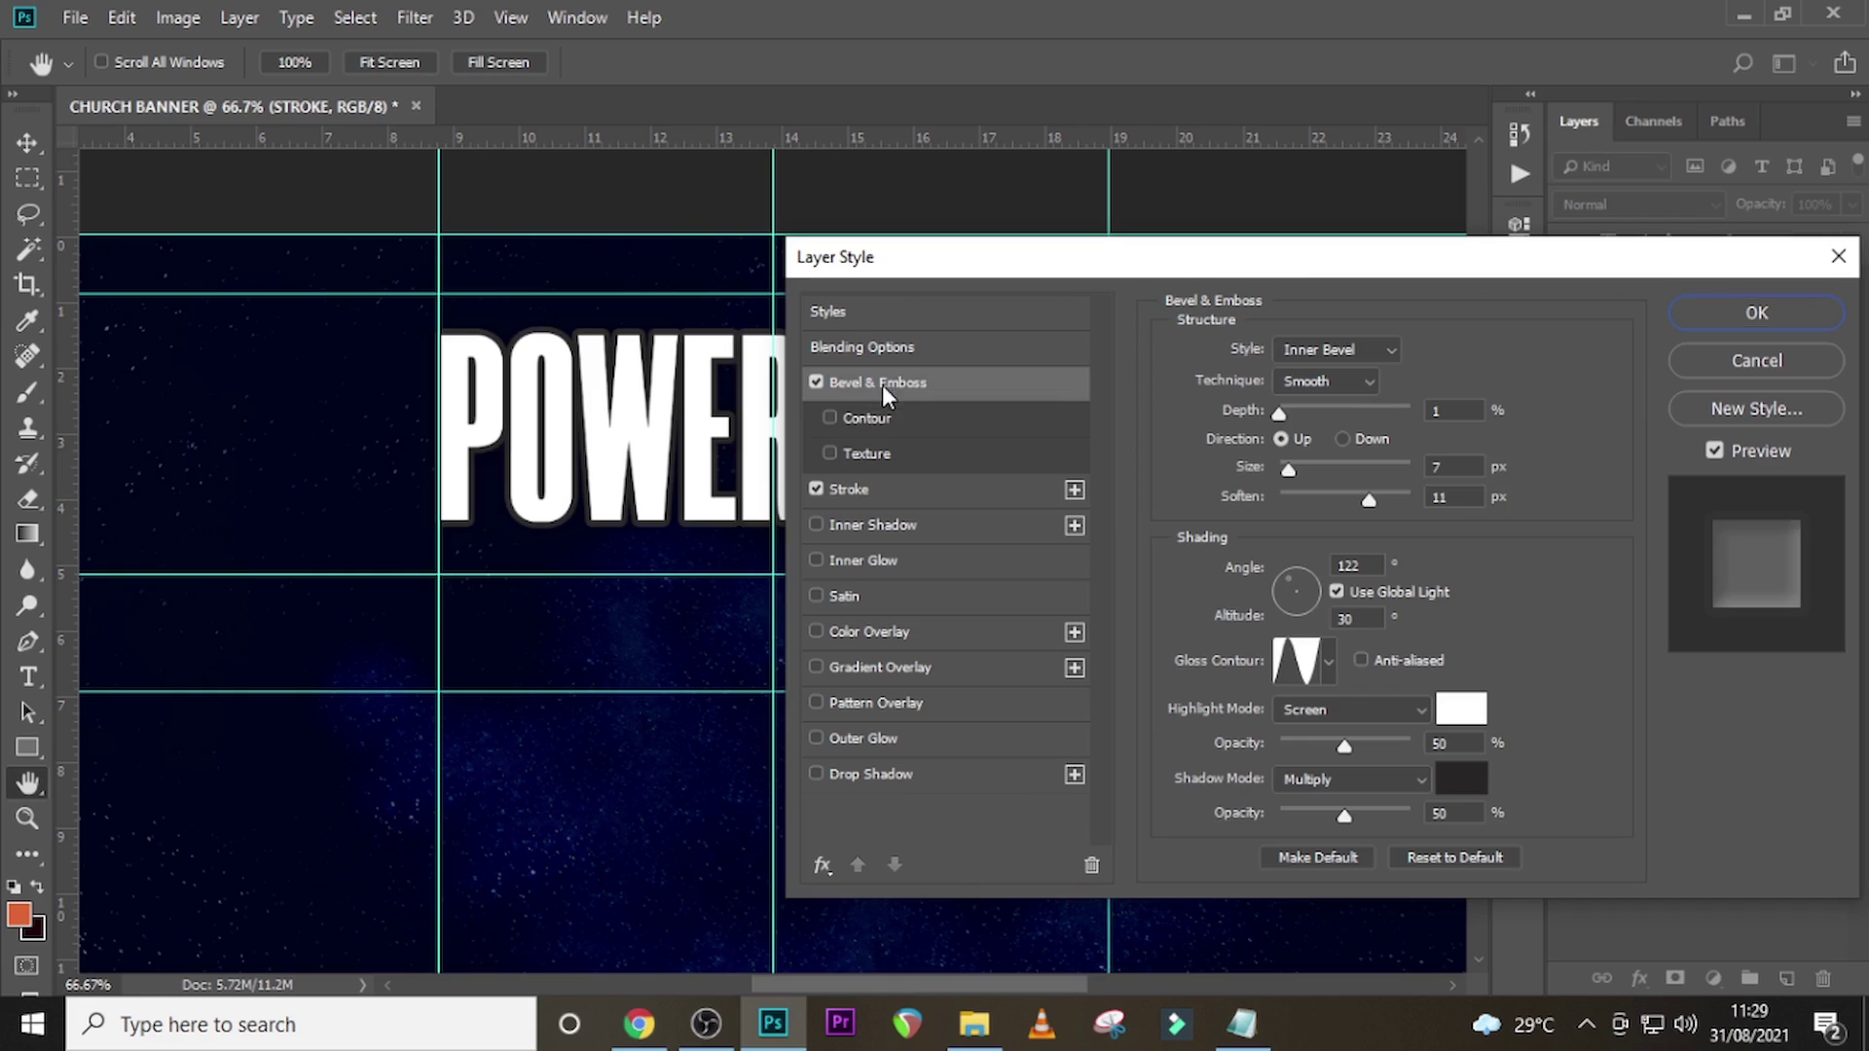
click(1322, 348)
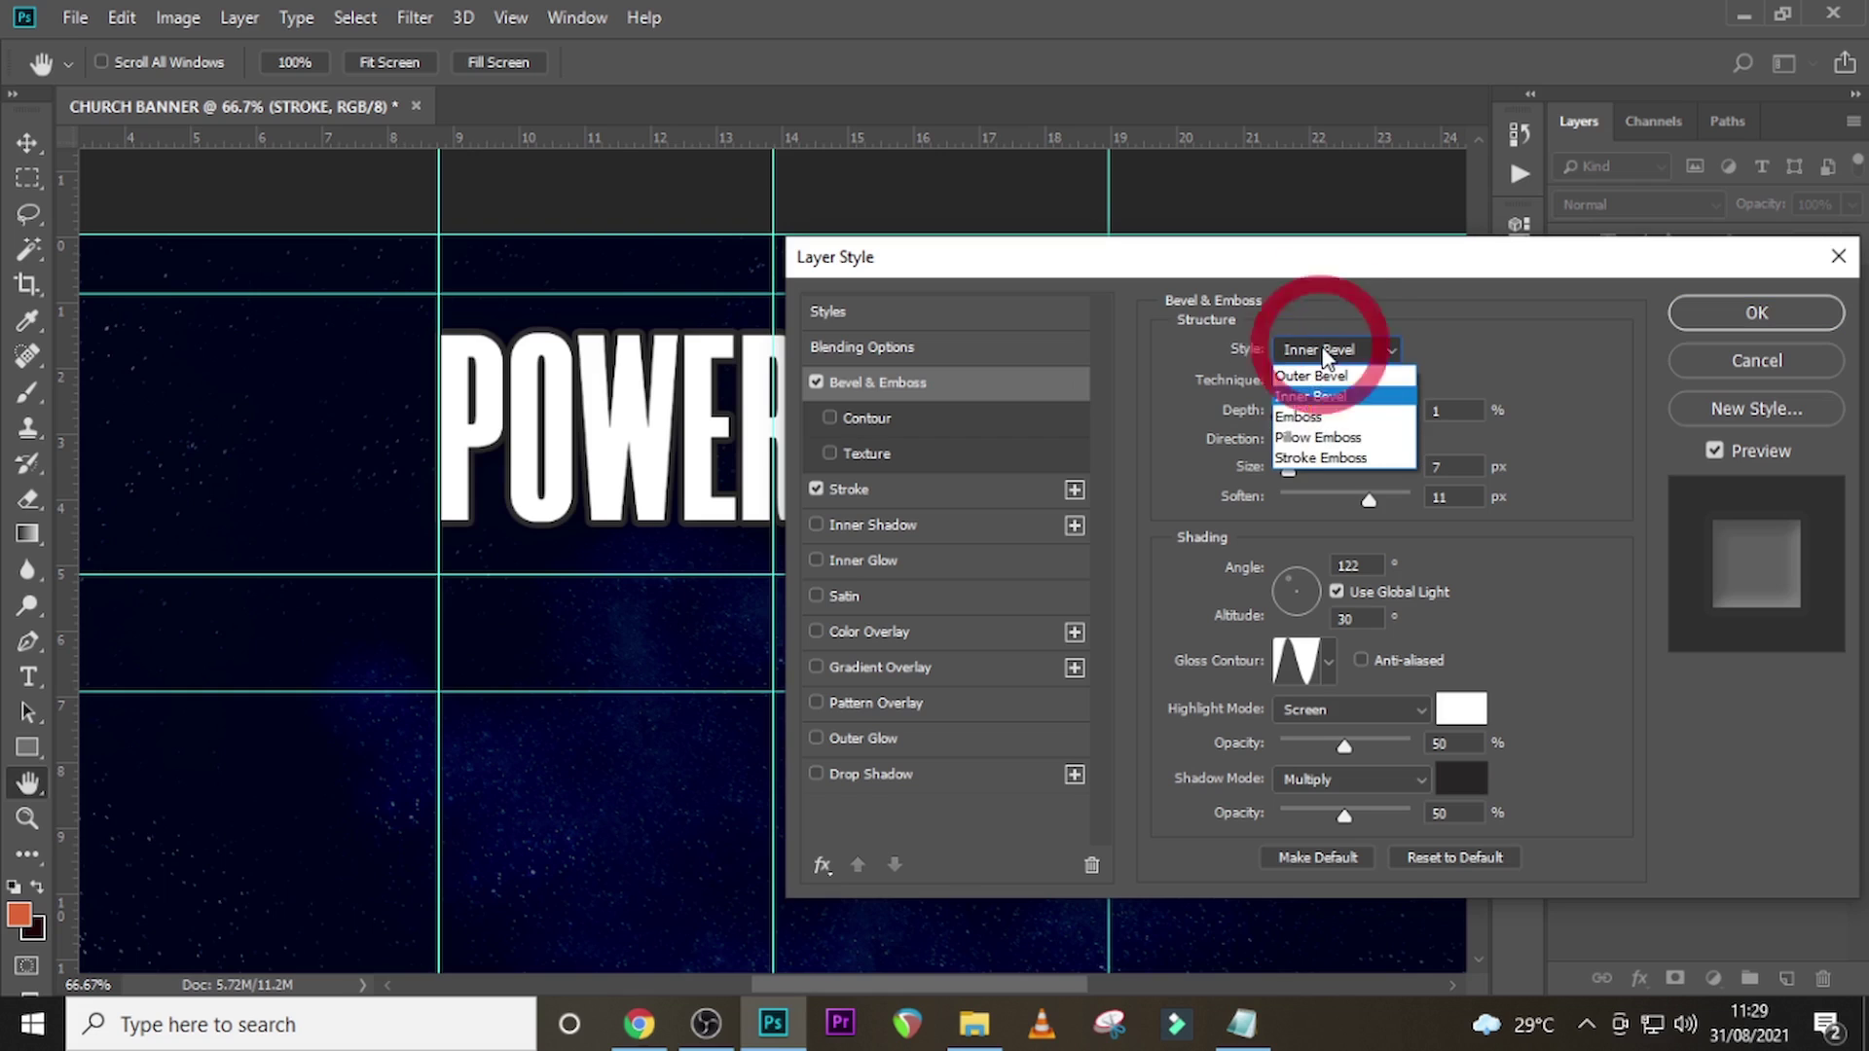
click(1304, 459)
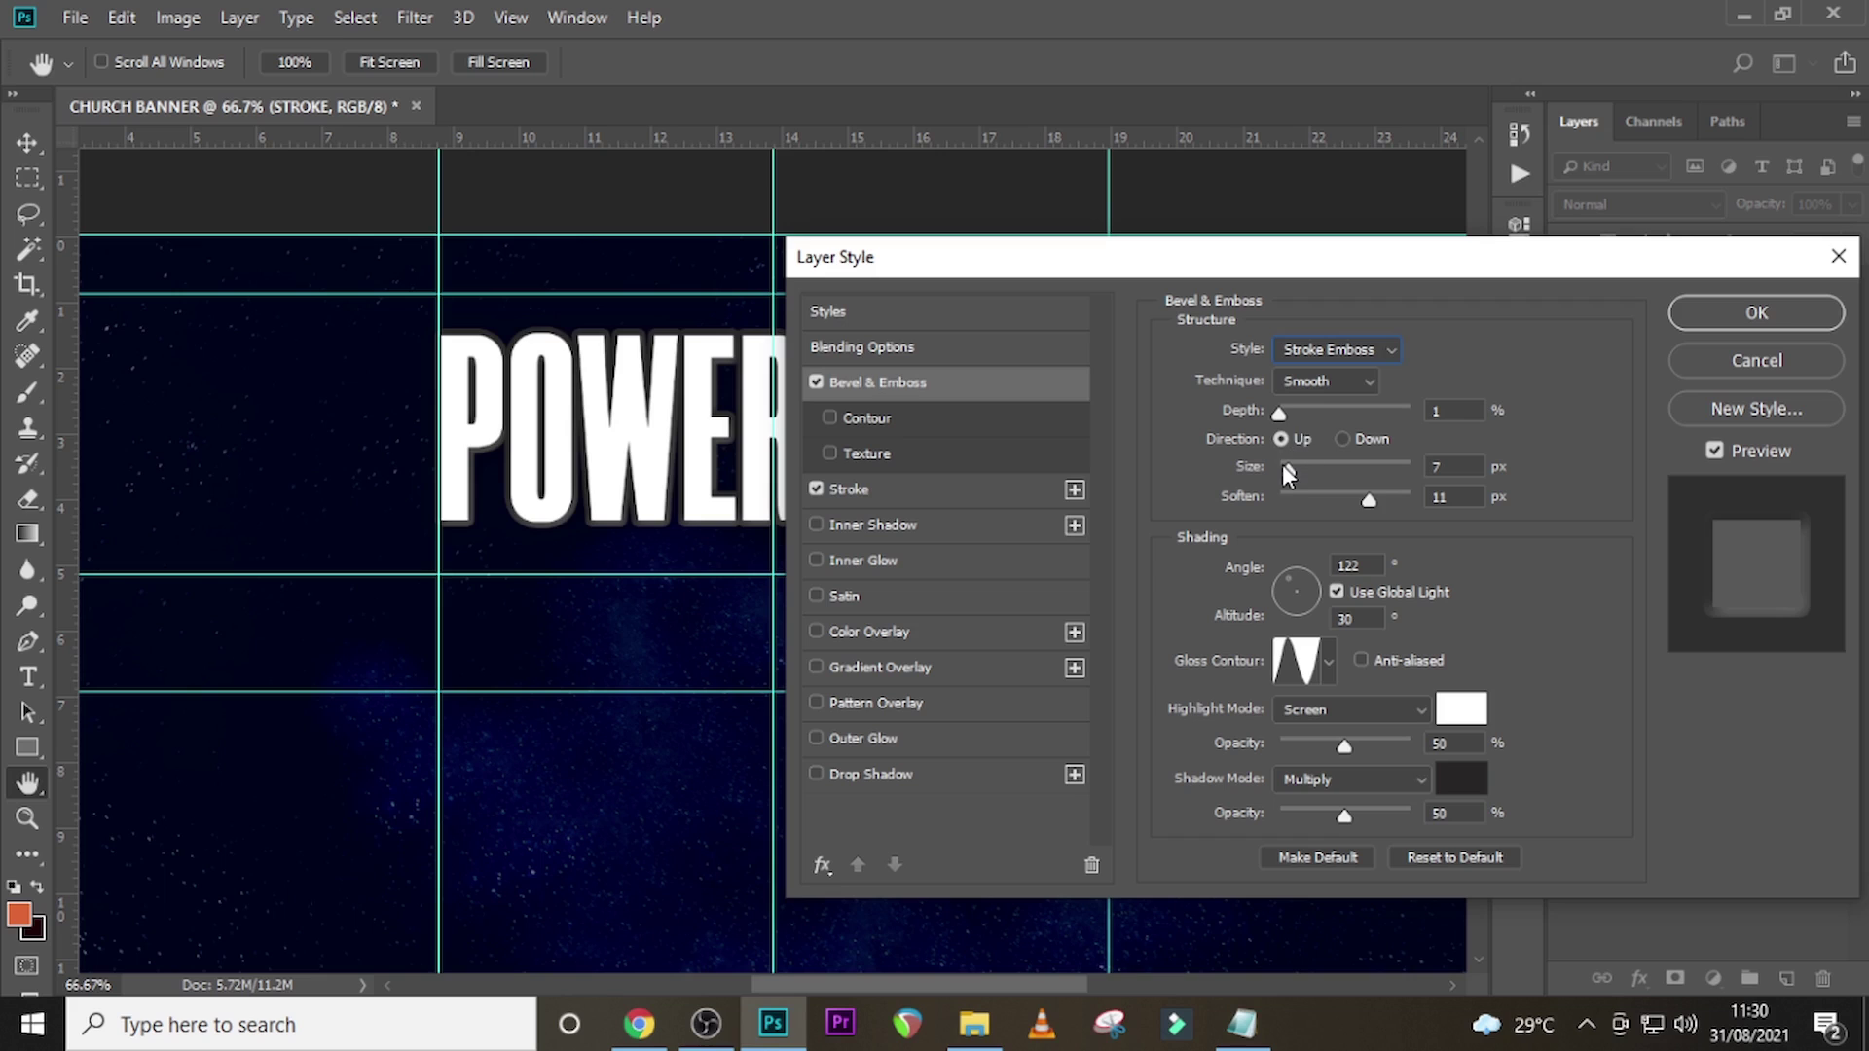
click(1279, 412)
text(365)
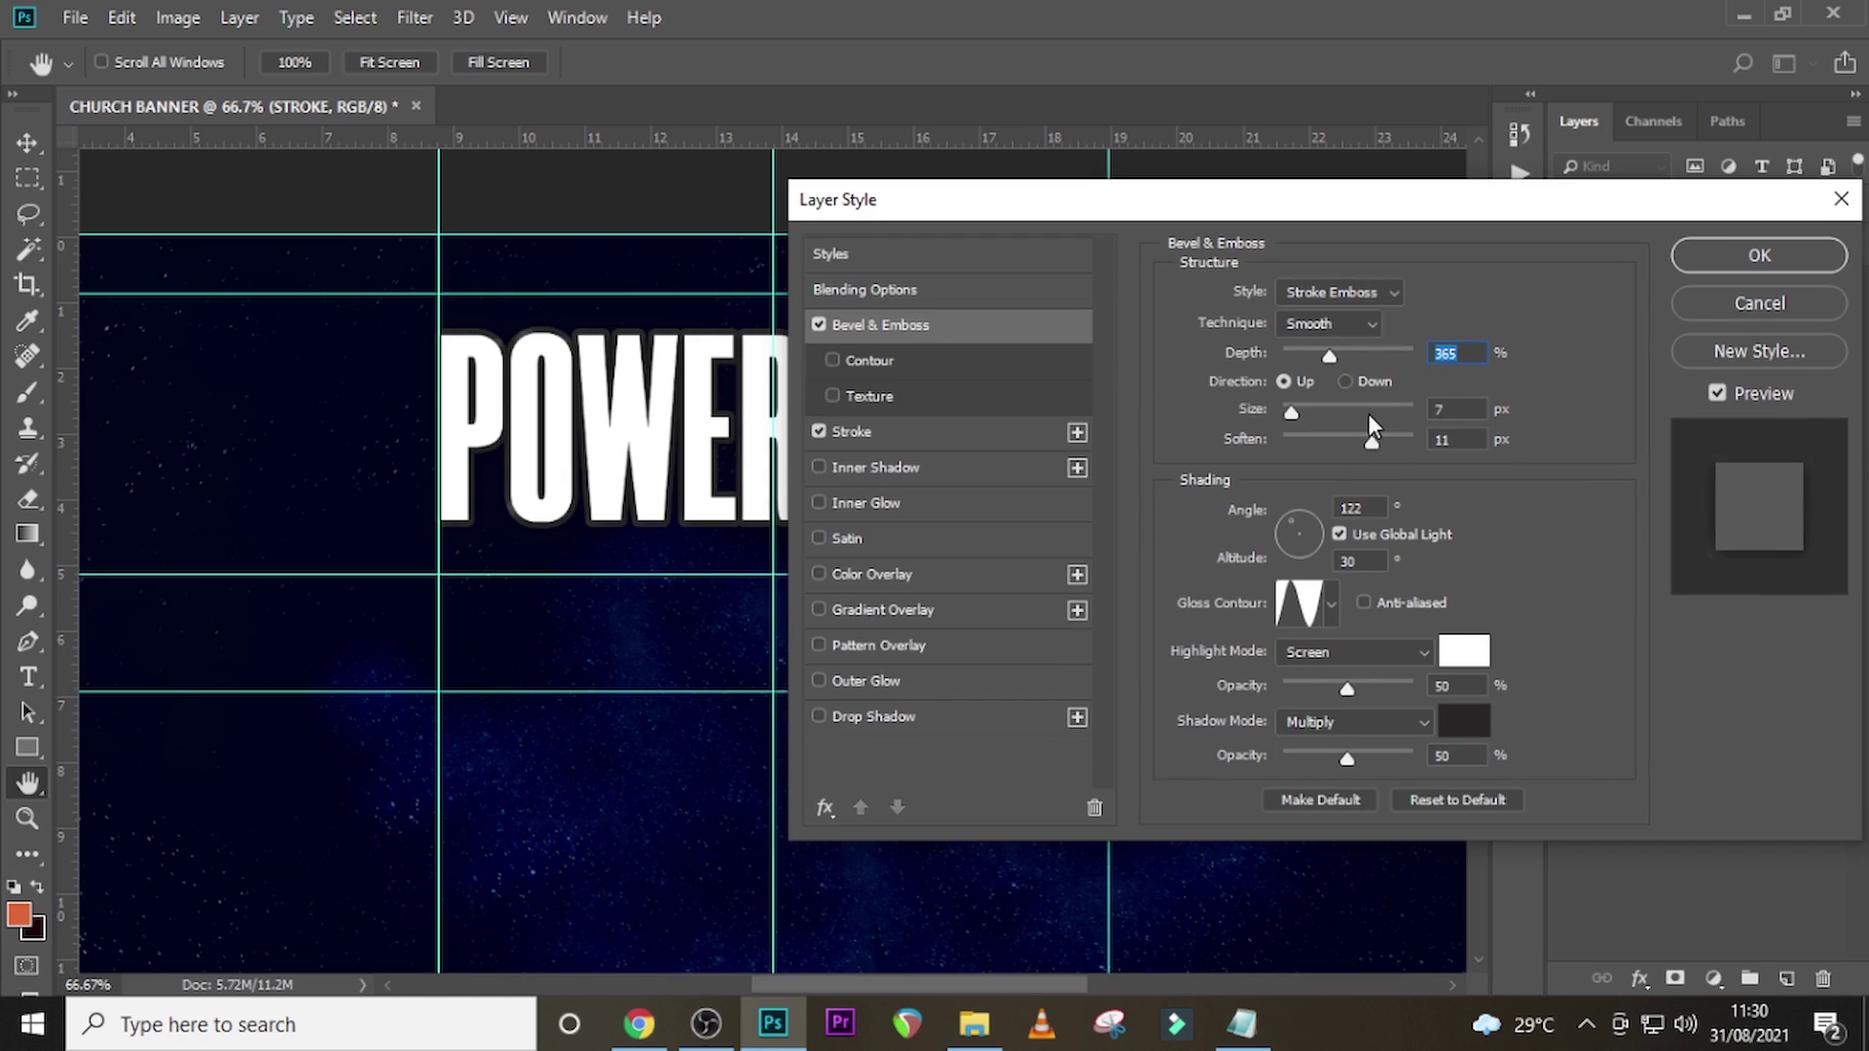
- Set the bevel's size to 202 px and its soften value to 6 px
drag(1463, 412, 1415, 411)
text(20)
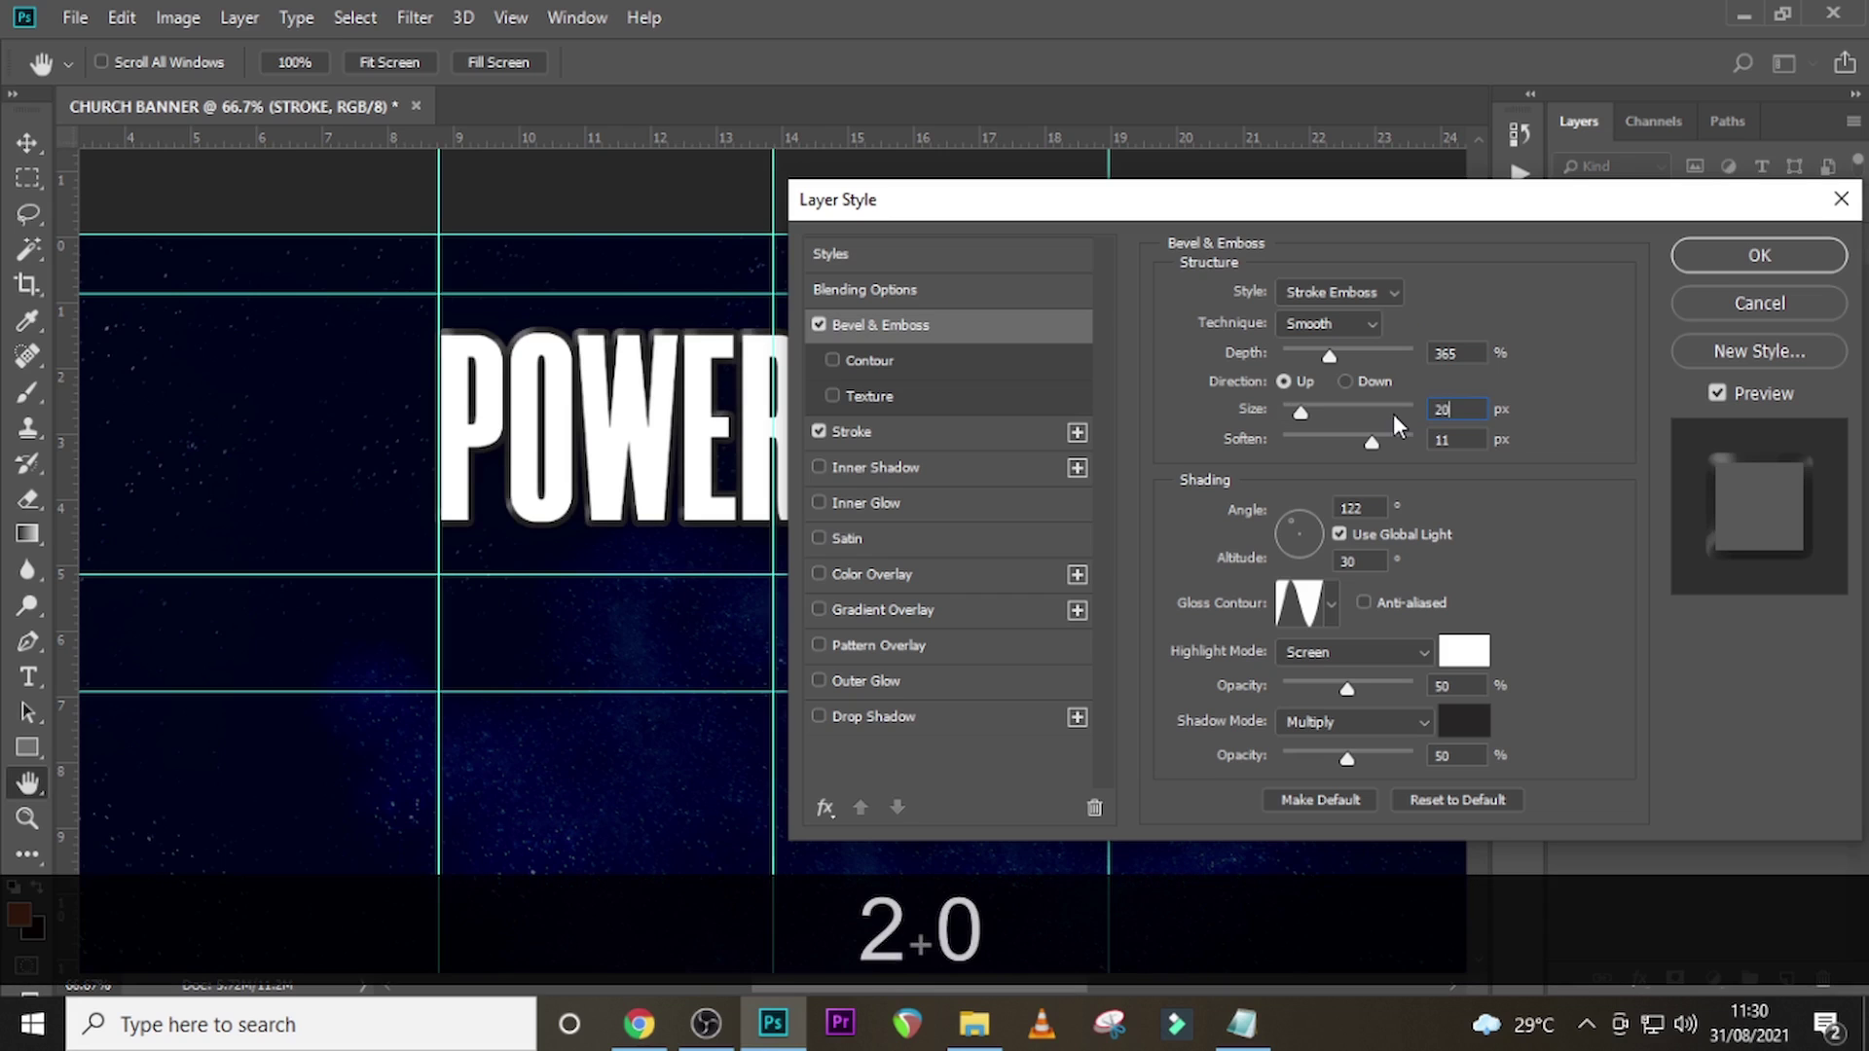
text(2)
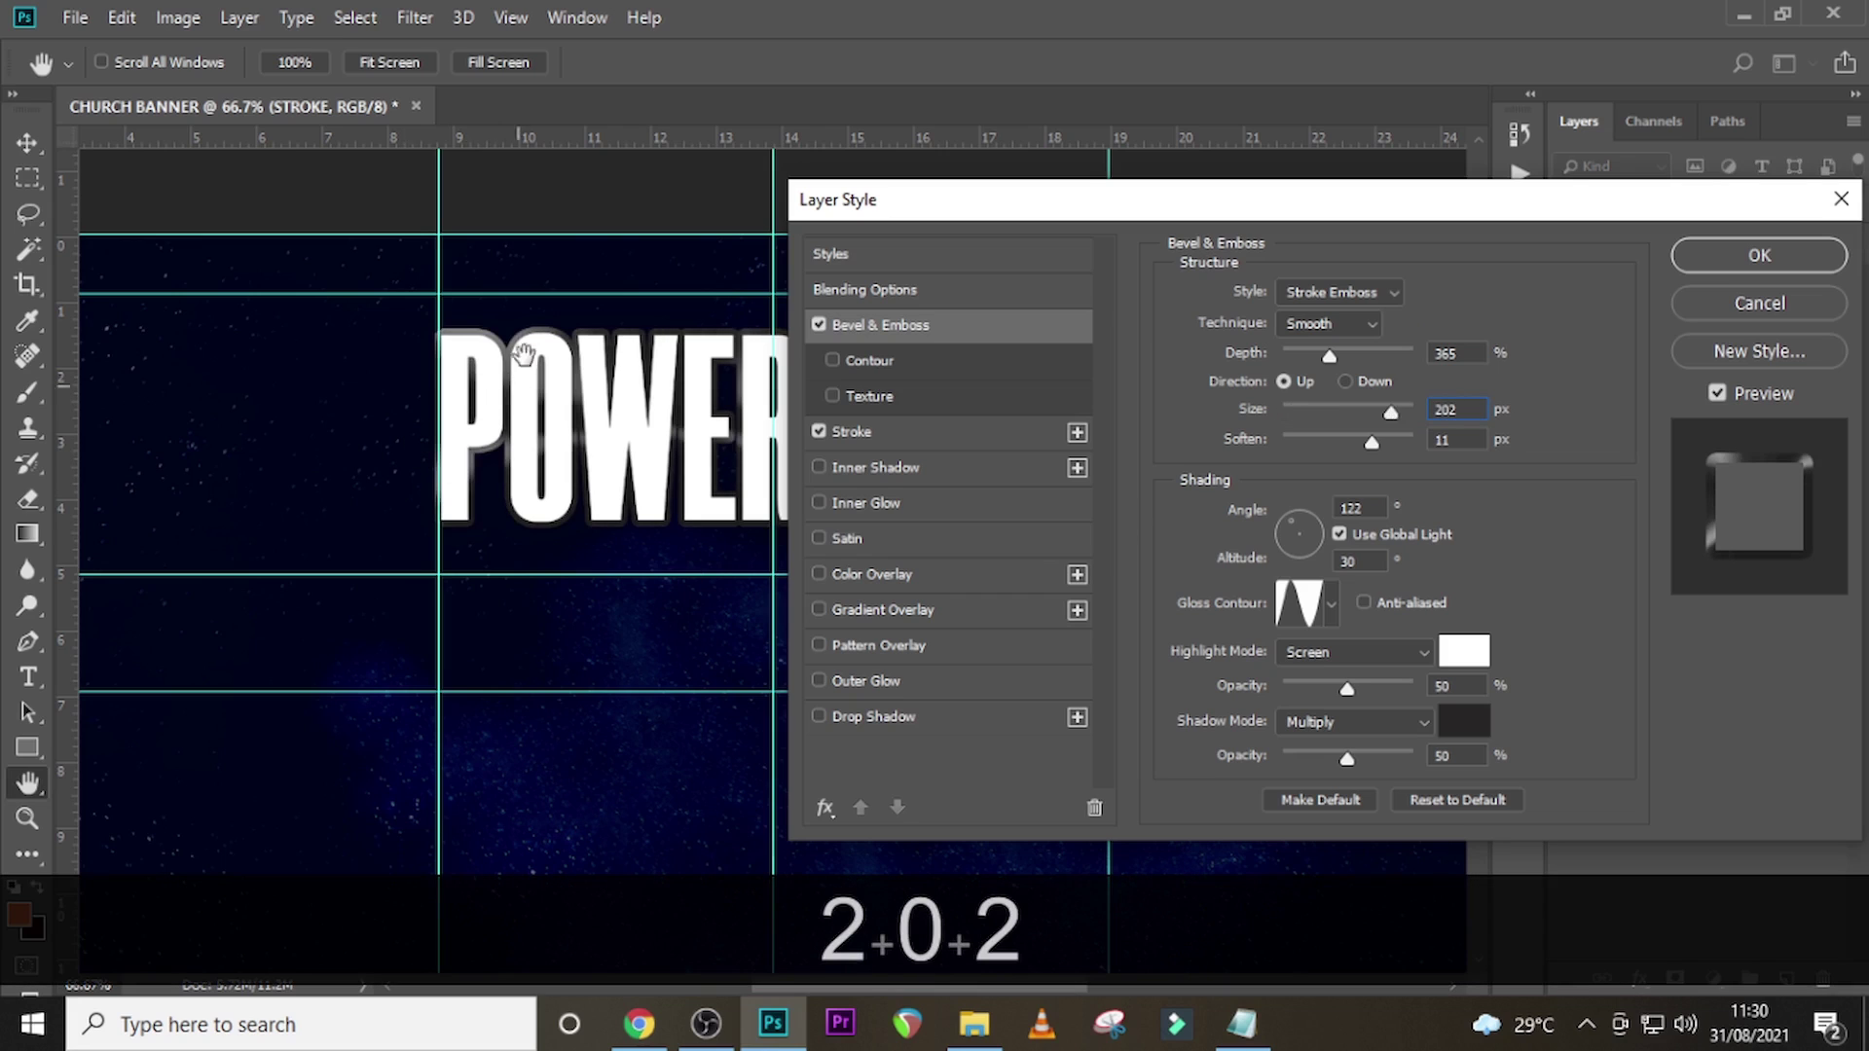
drag(1059, 200, 1134, 250)
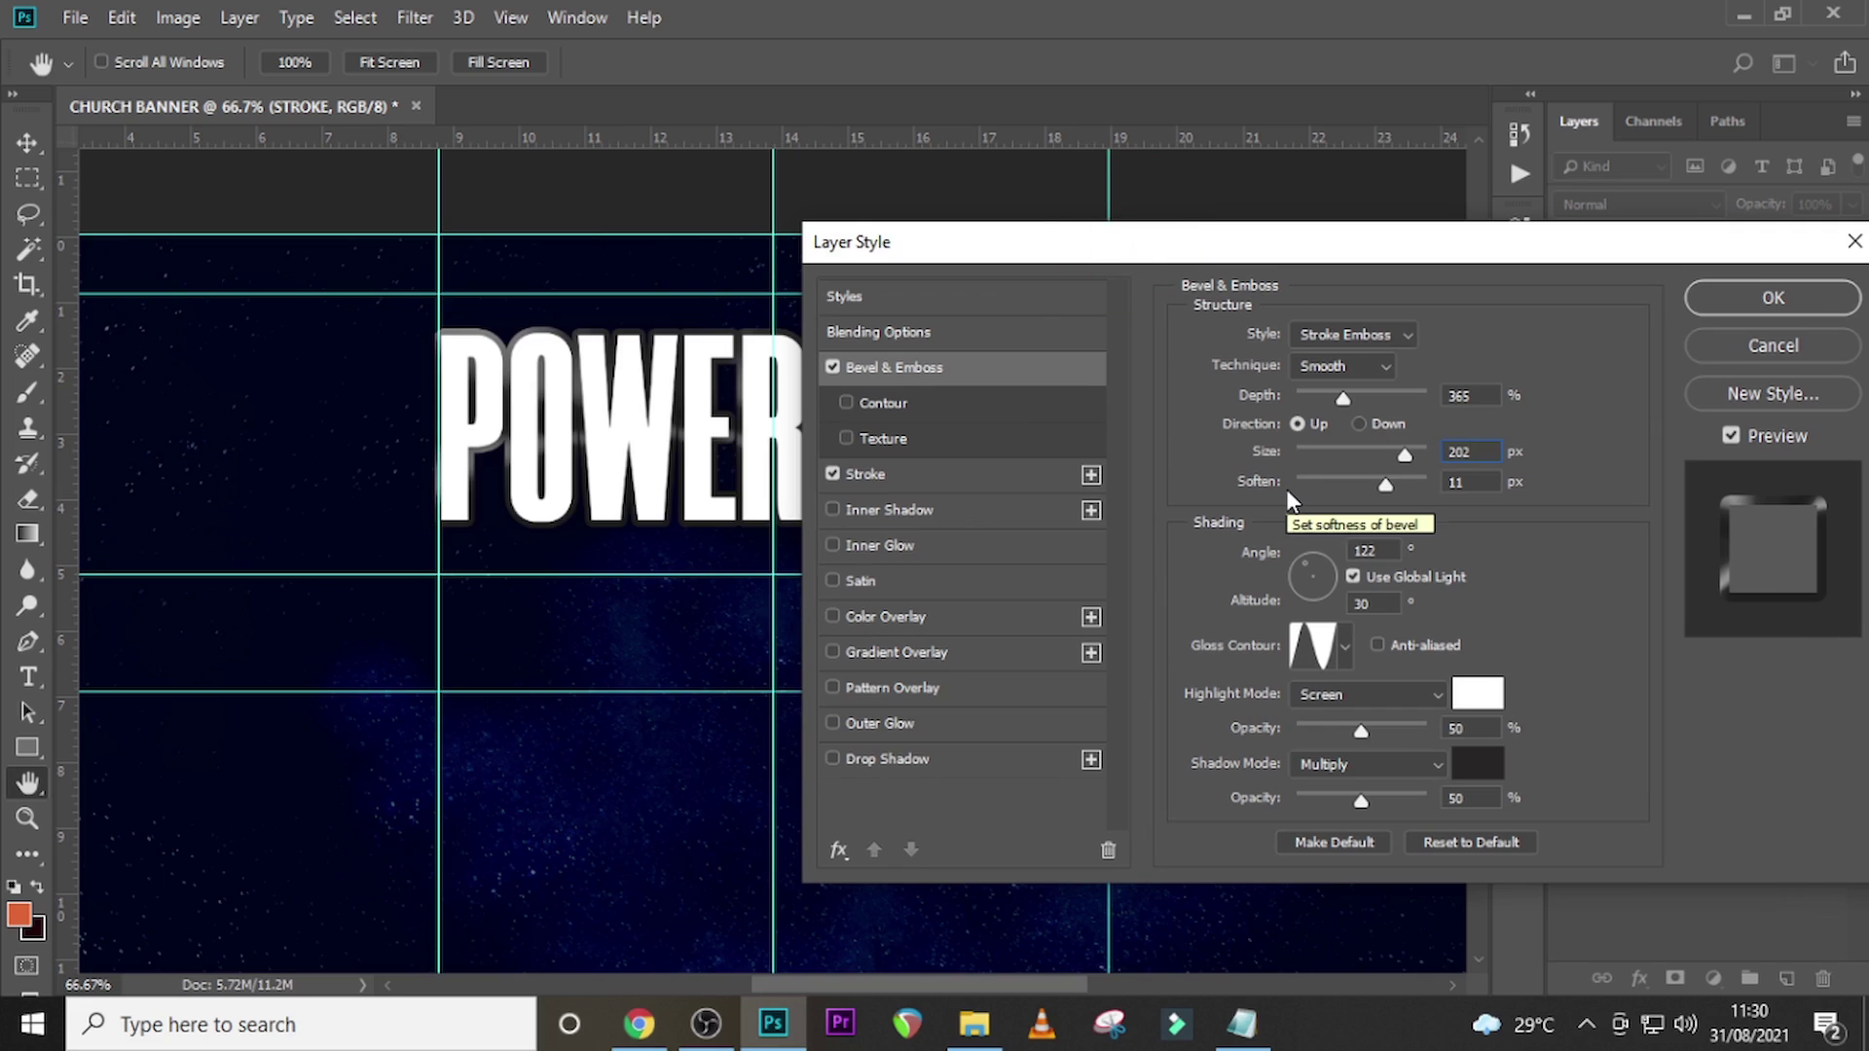
key(Tab)
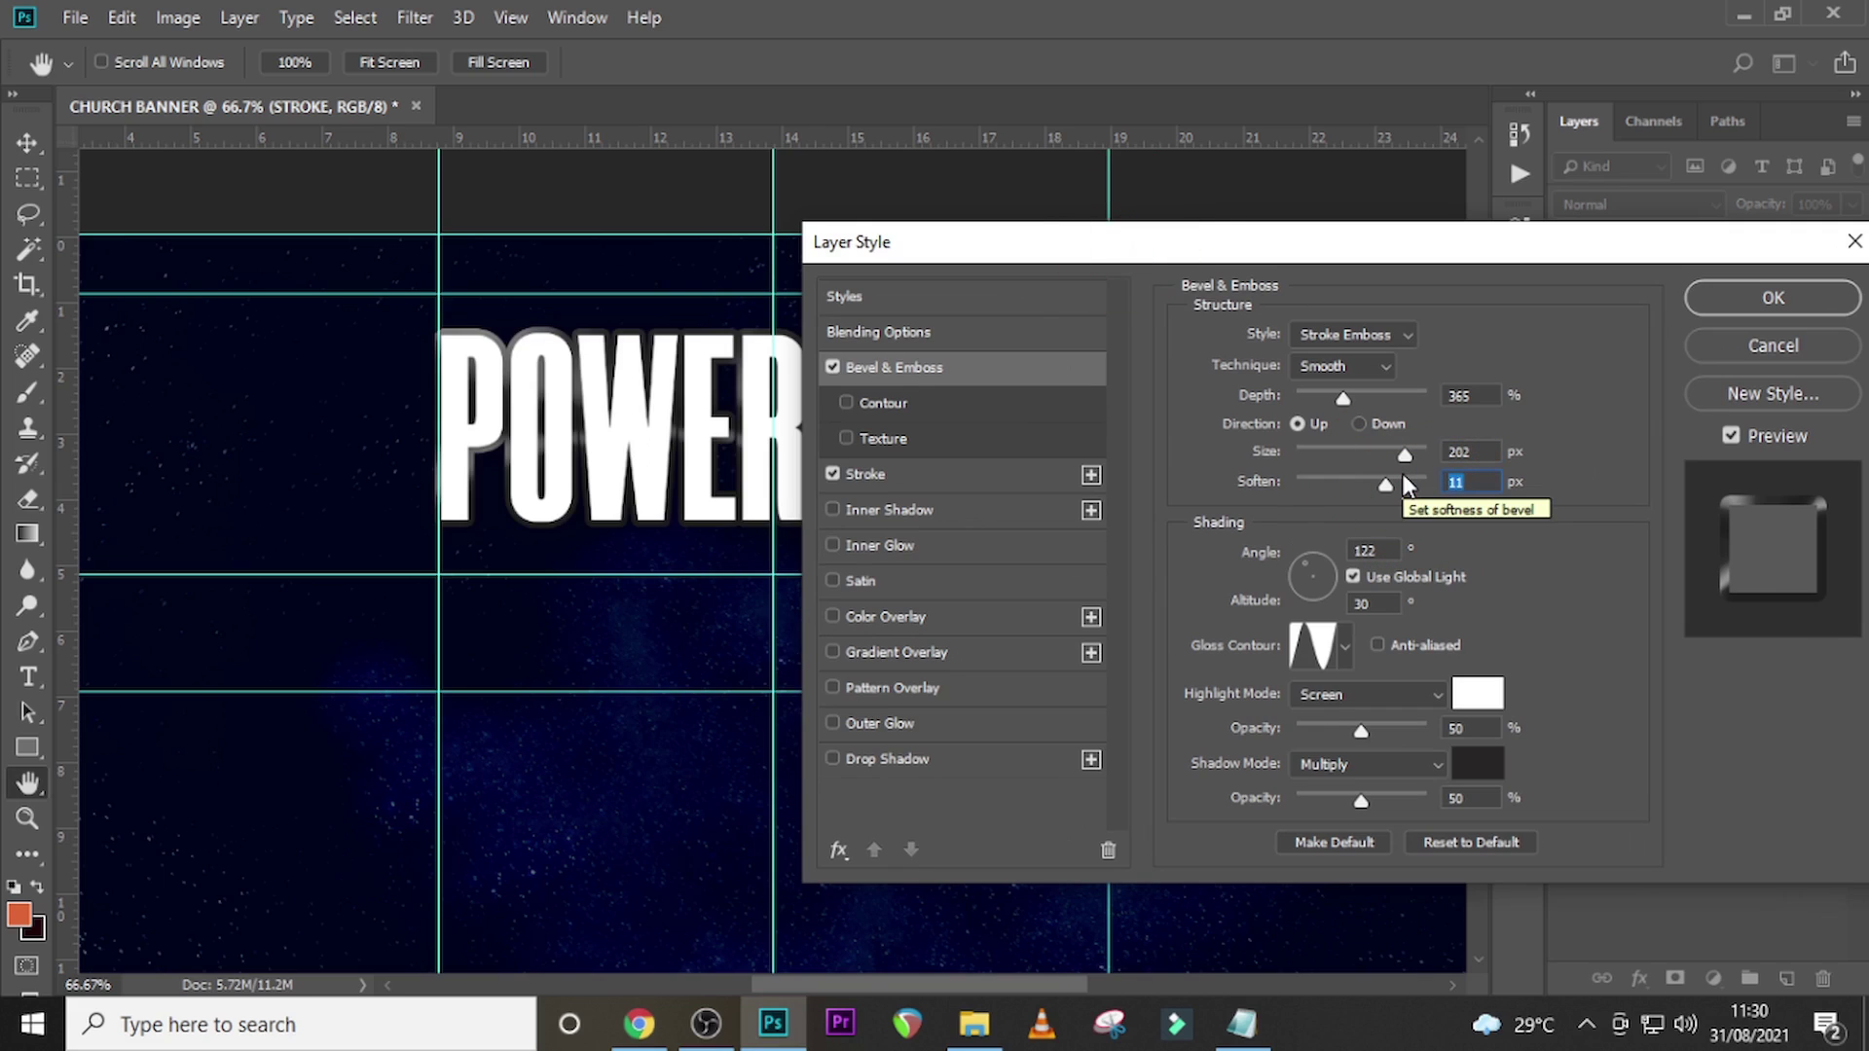
text(6)
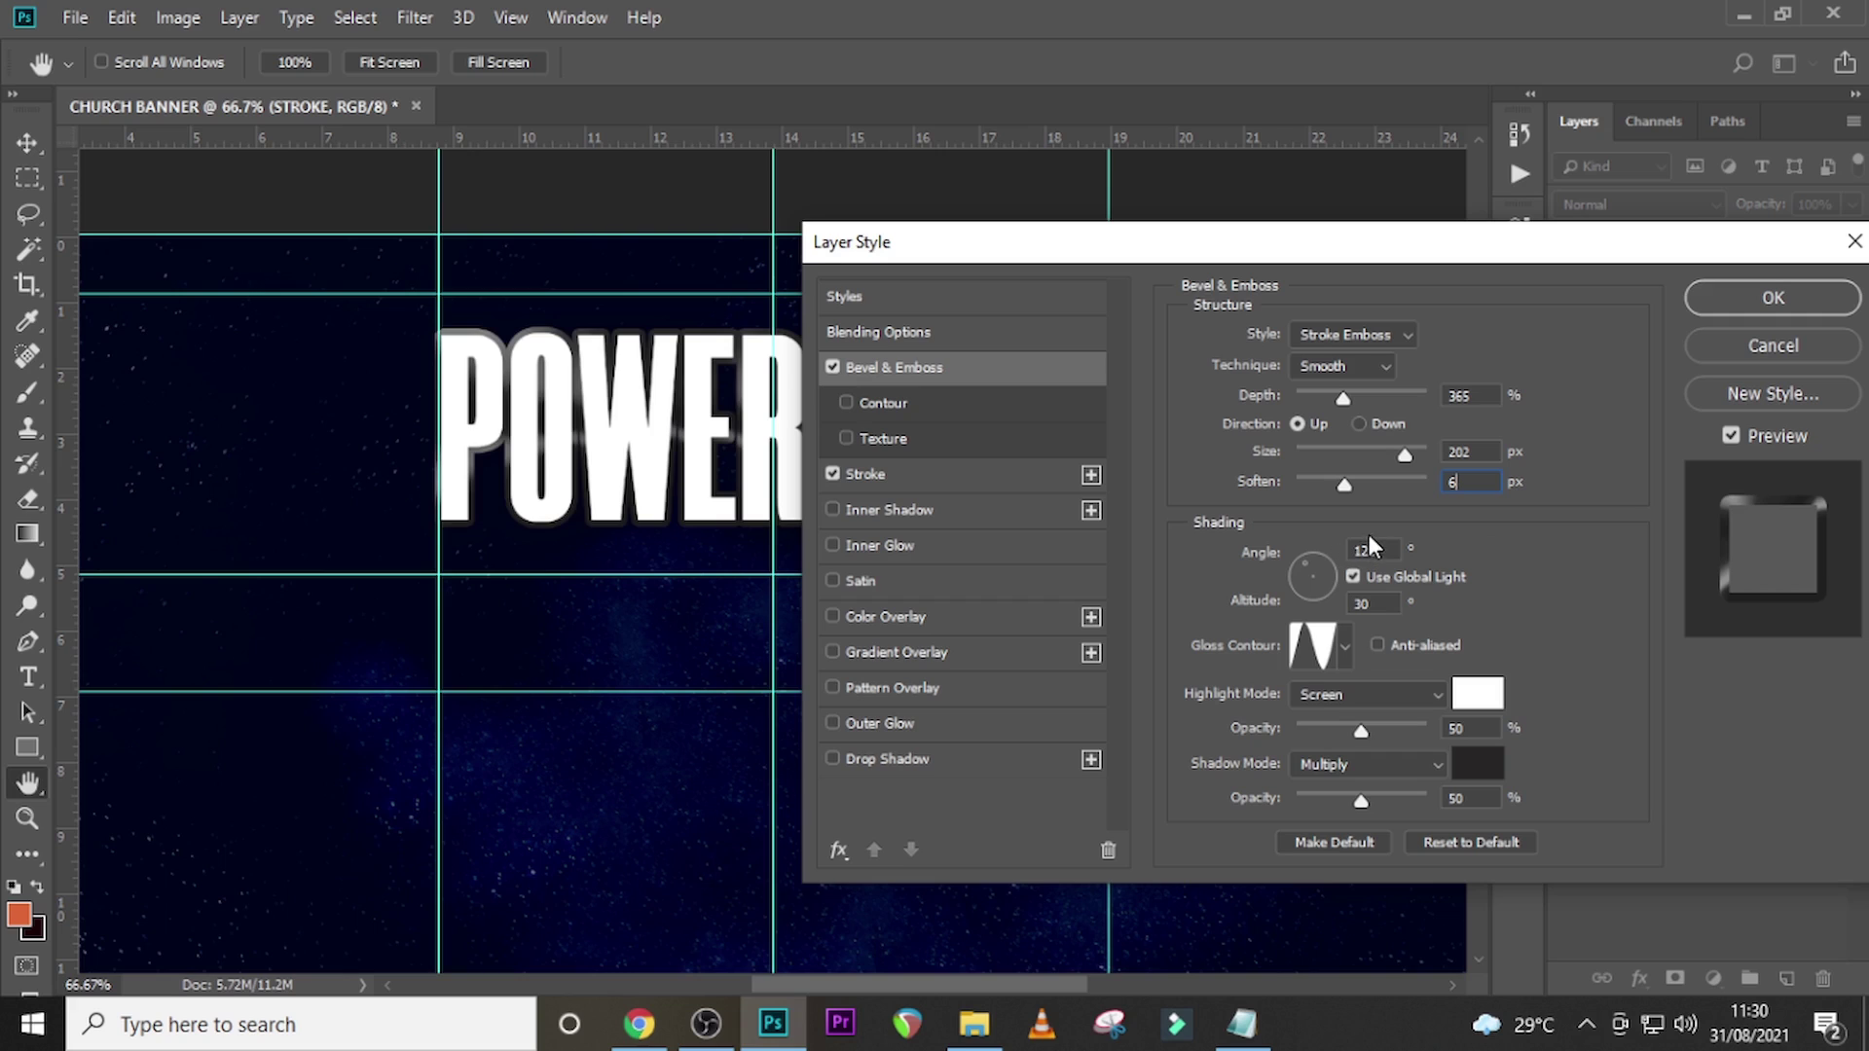
- Try several gloss contours for the bevel, choose the two-peaked Ring preset, and keep #231f20 as the shadow color
click(1347, 644)
click(1179, 710)
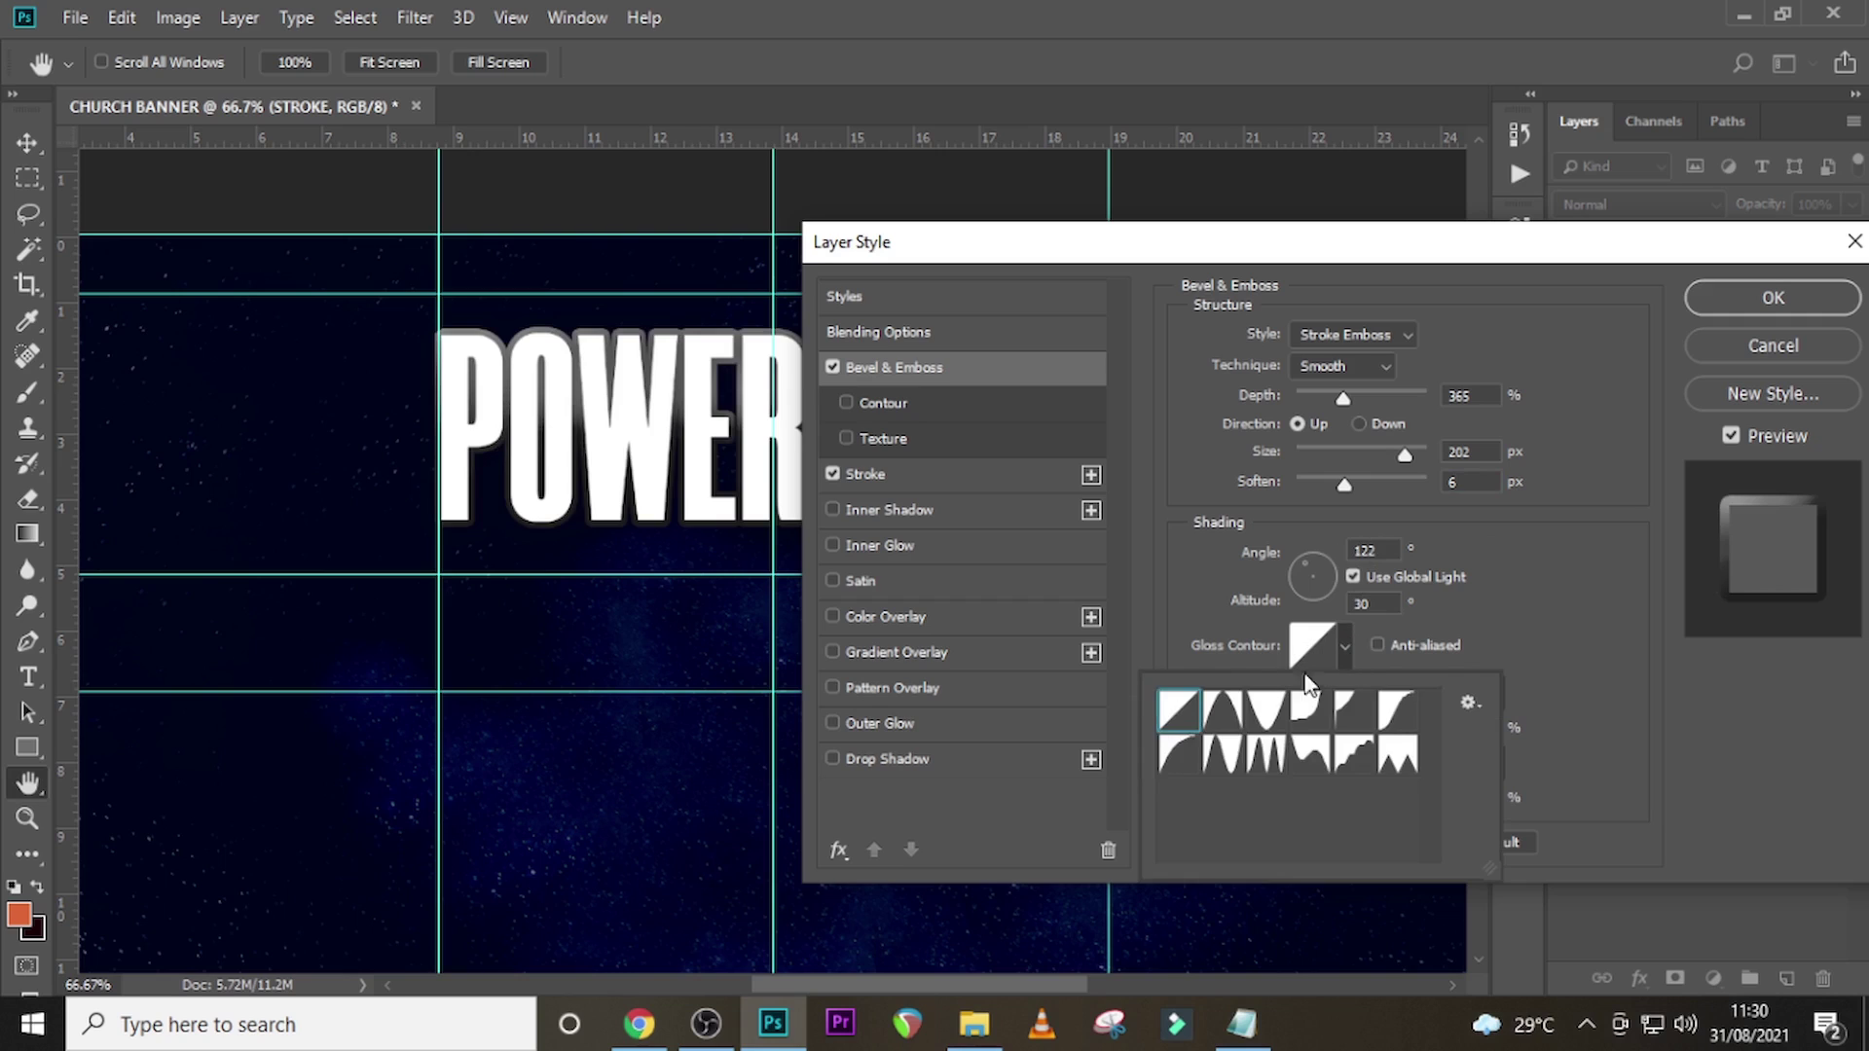
click(1228, 756)
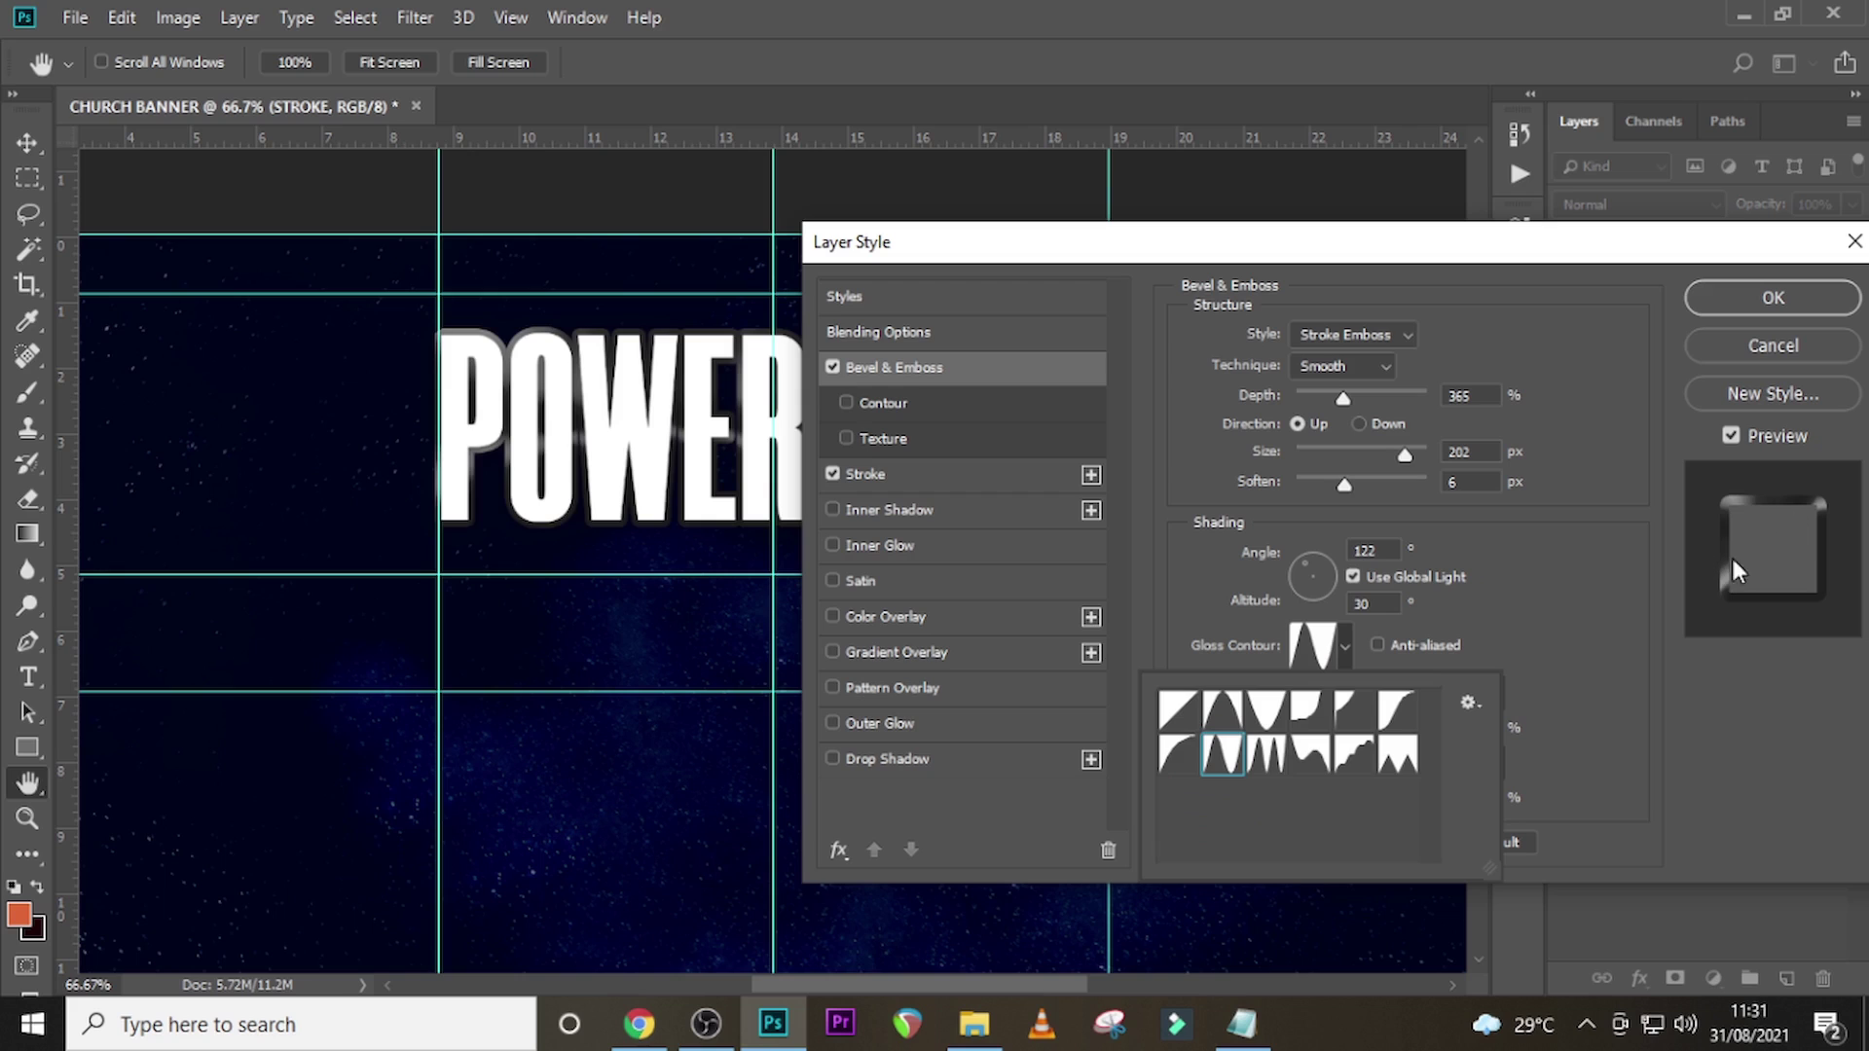
click(1179, 713)
click(1227, 717)
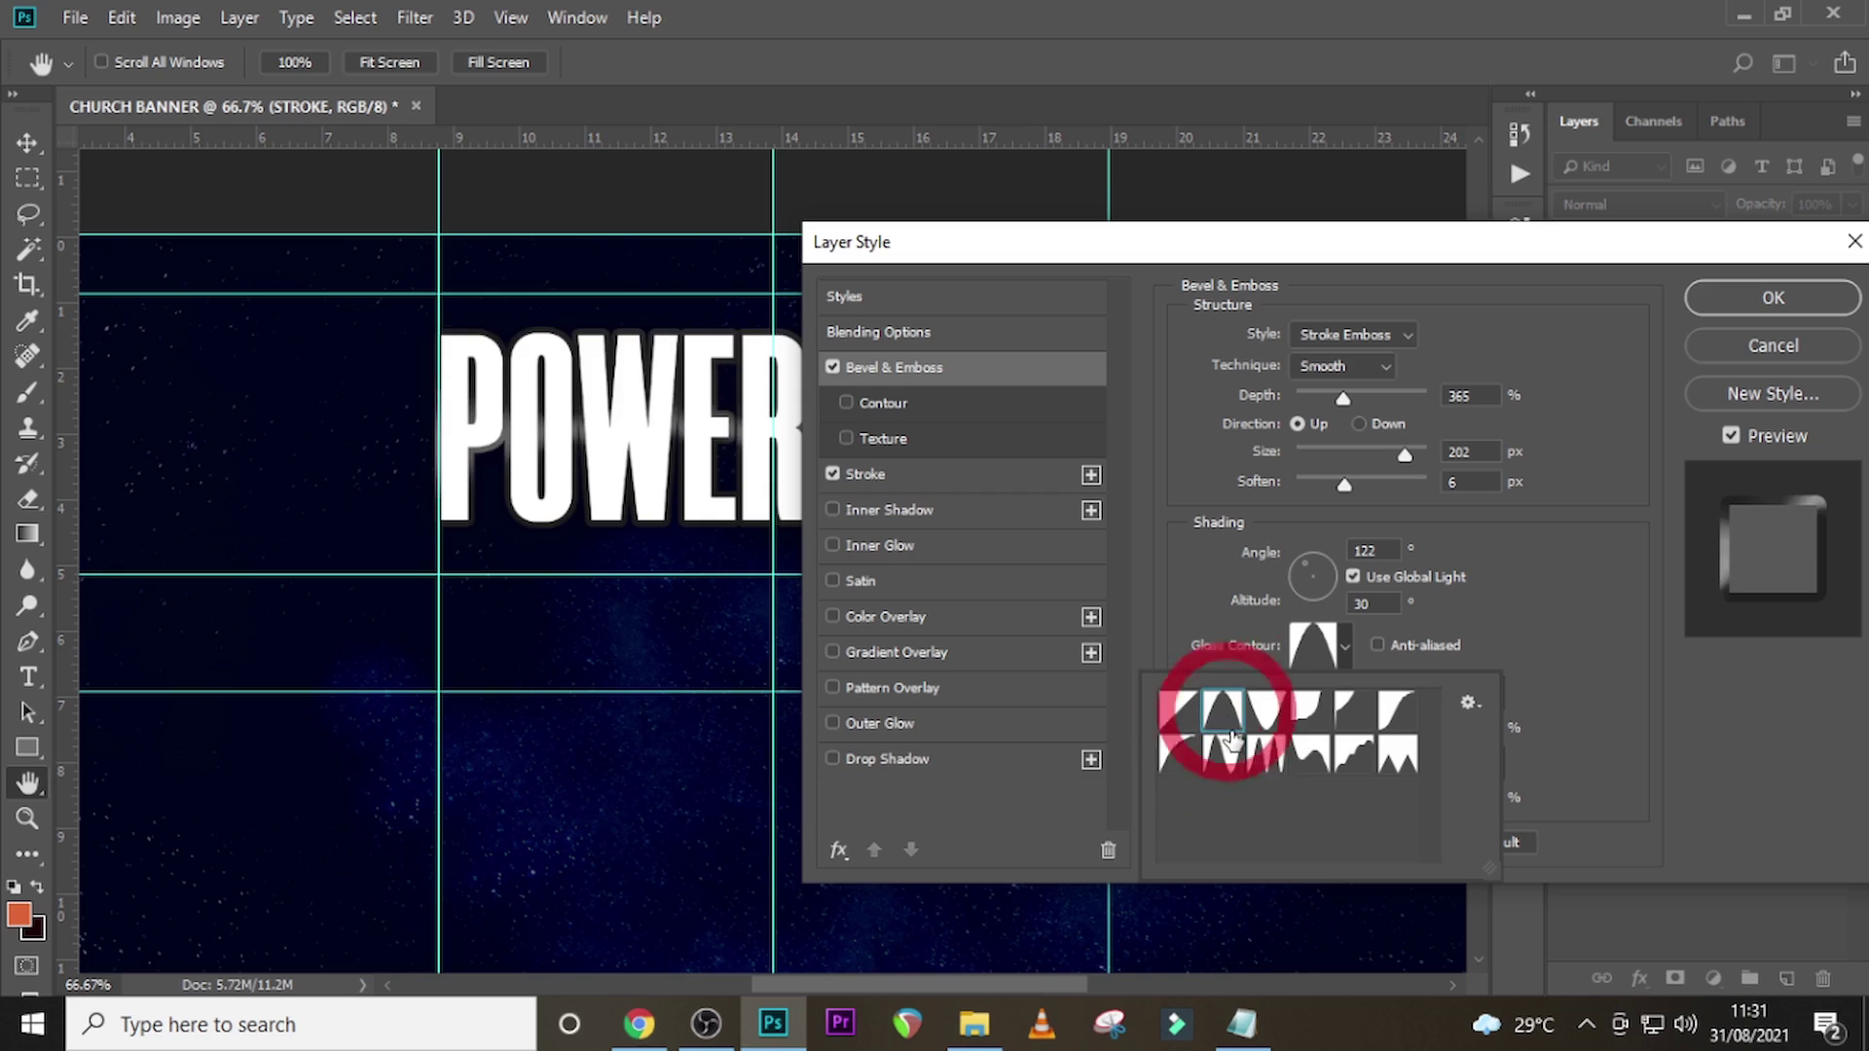
click(1224, 754)
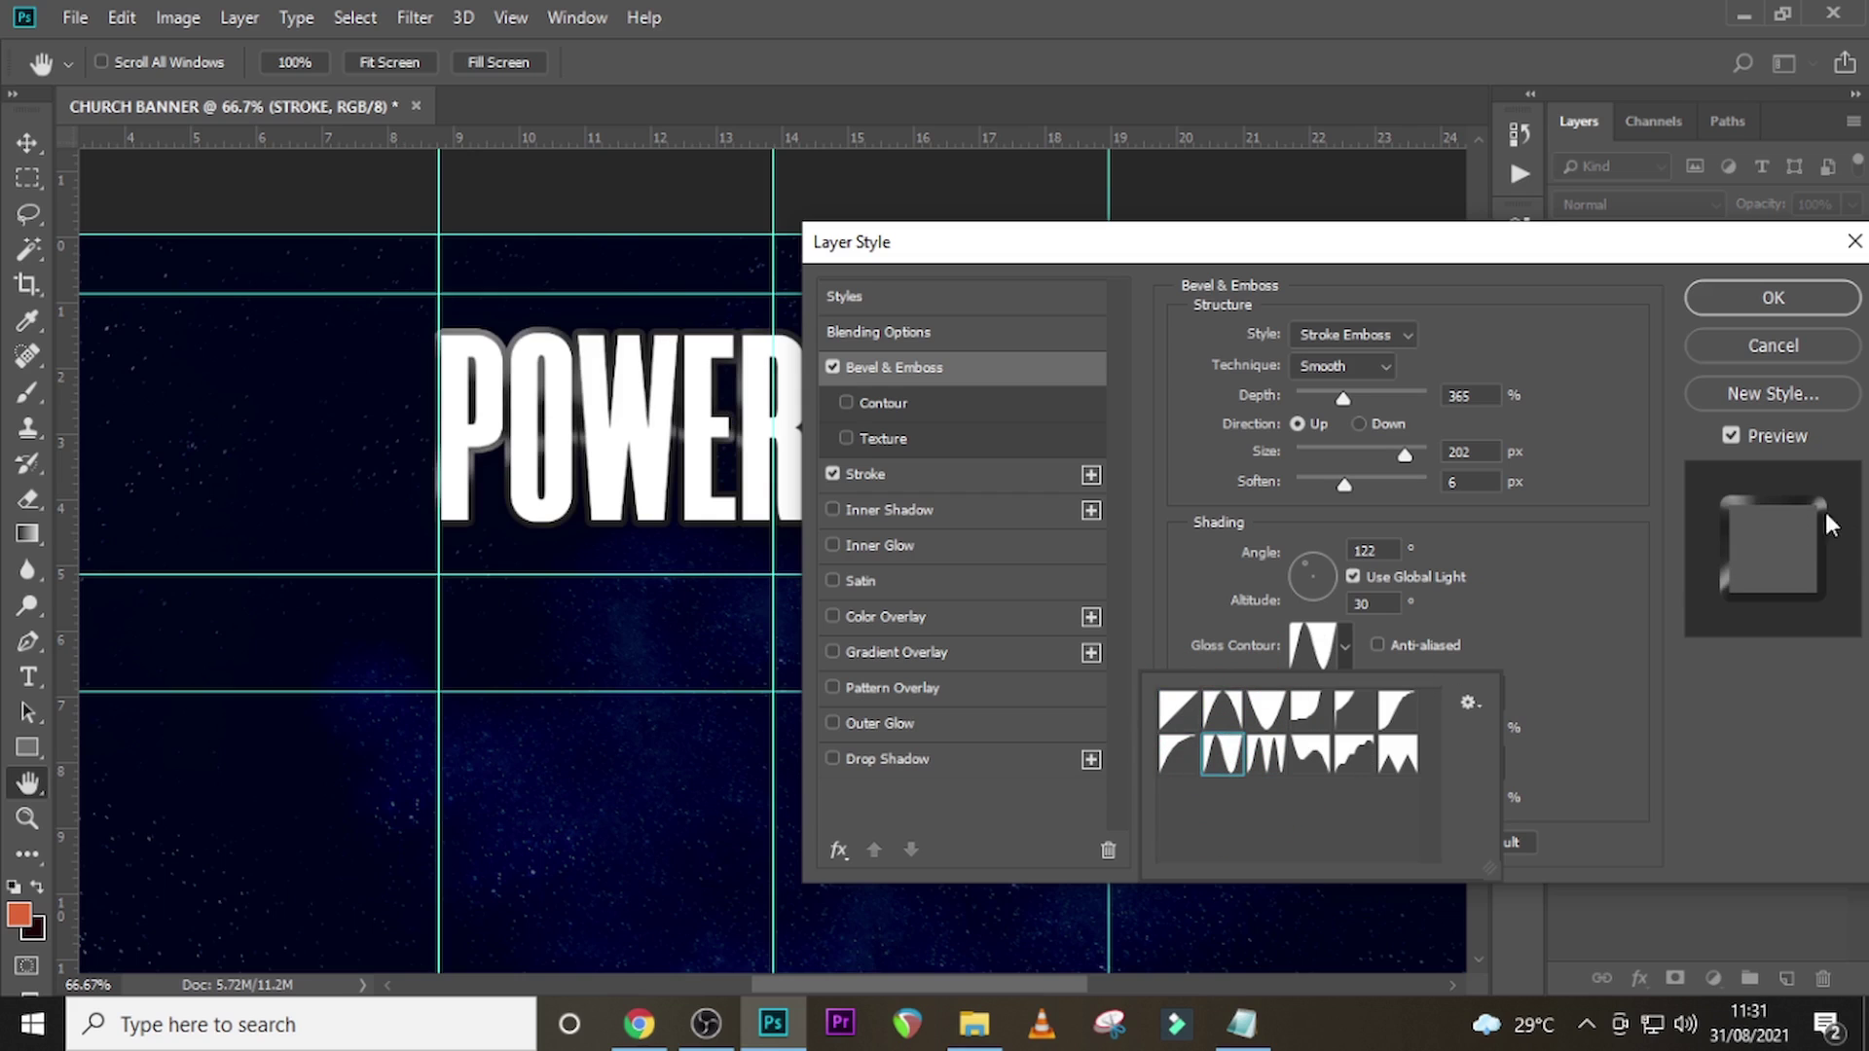
click(1568, 637)
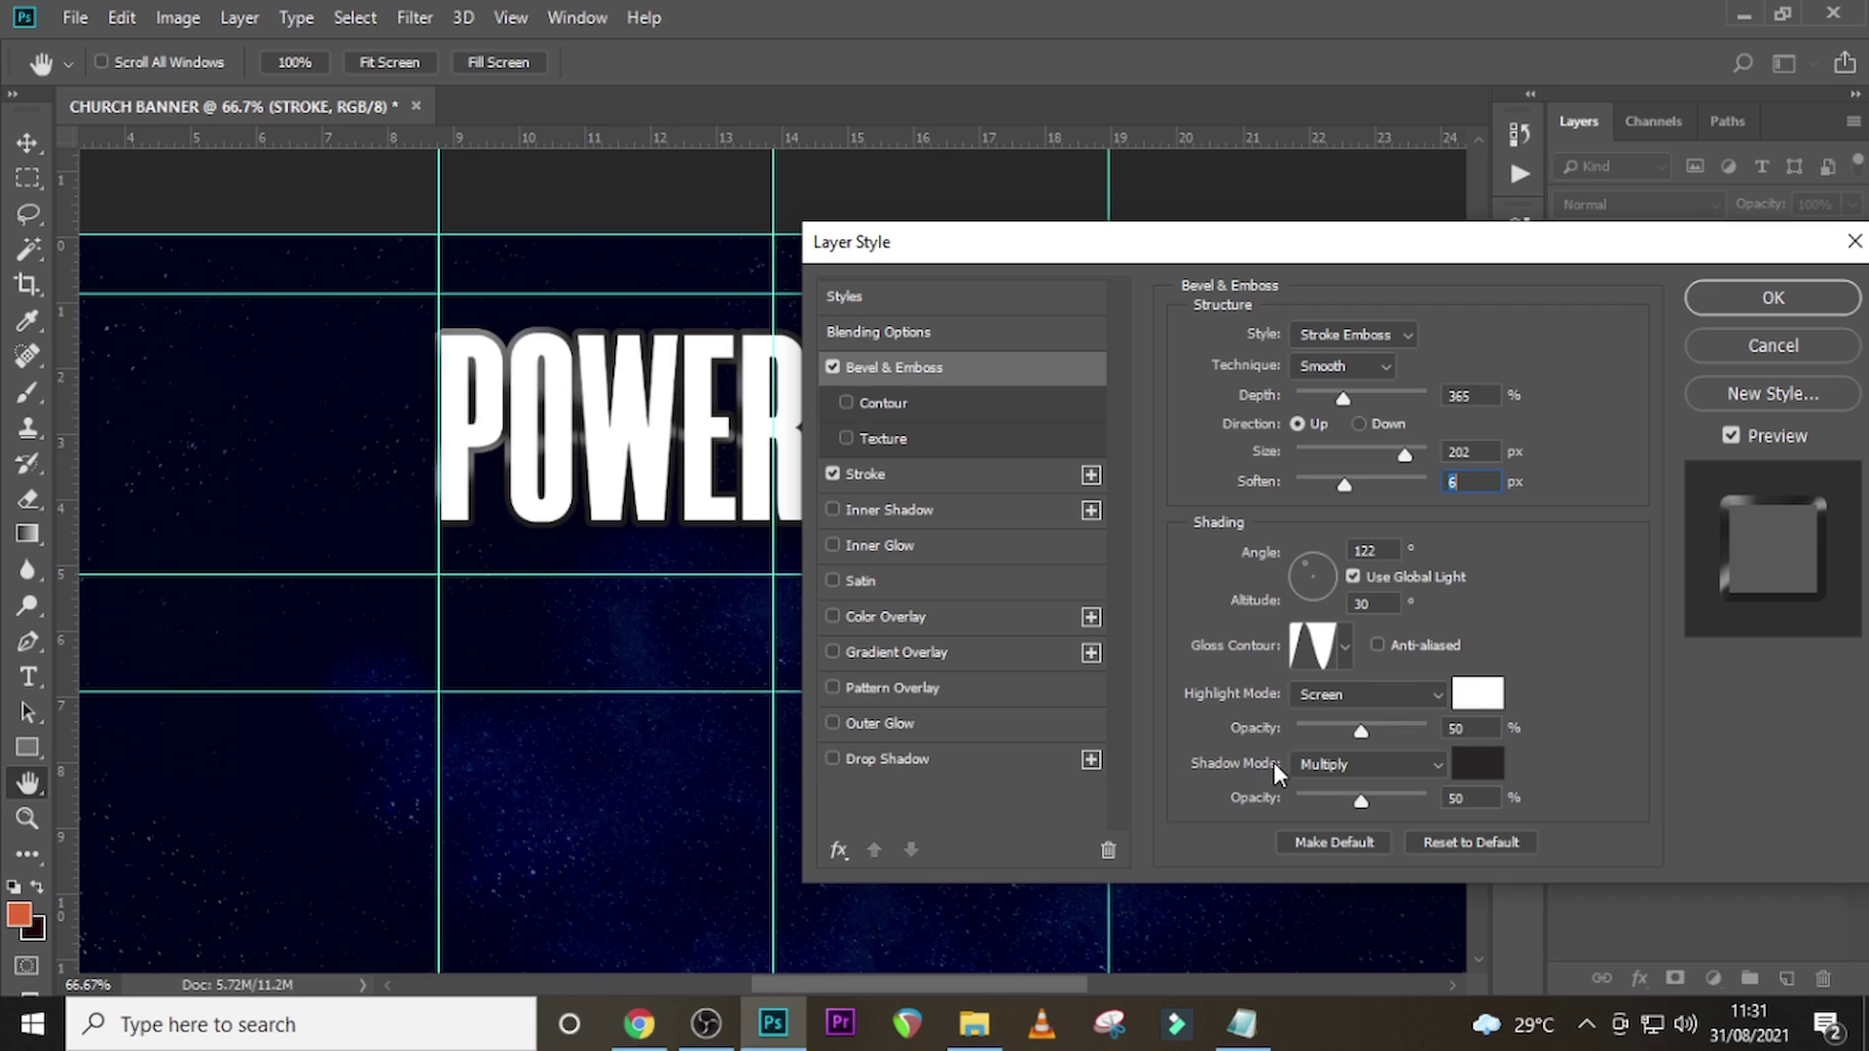
click(1477, 773)
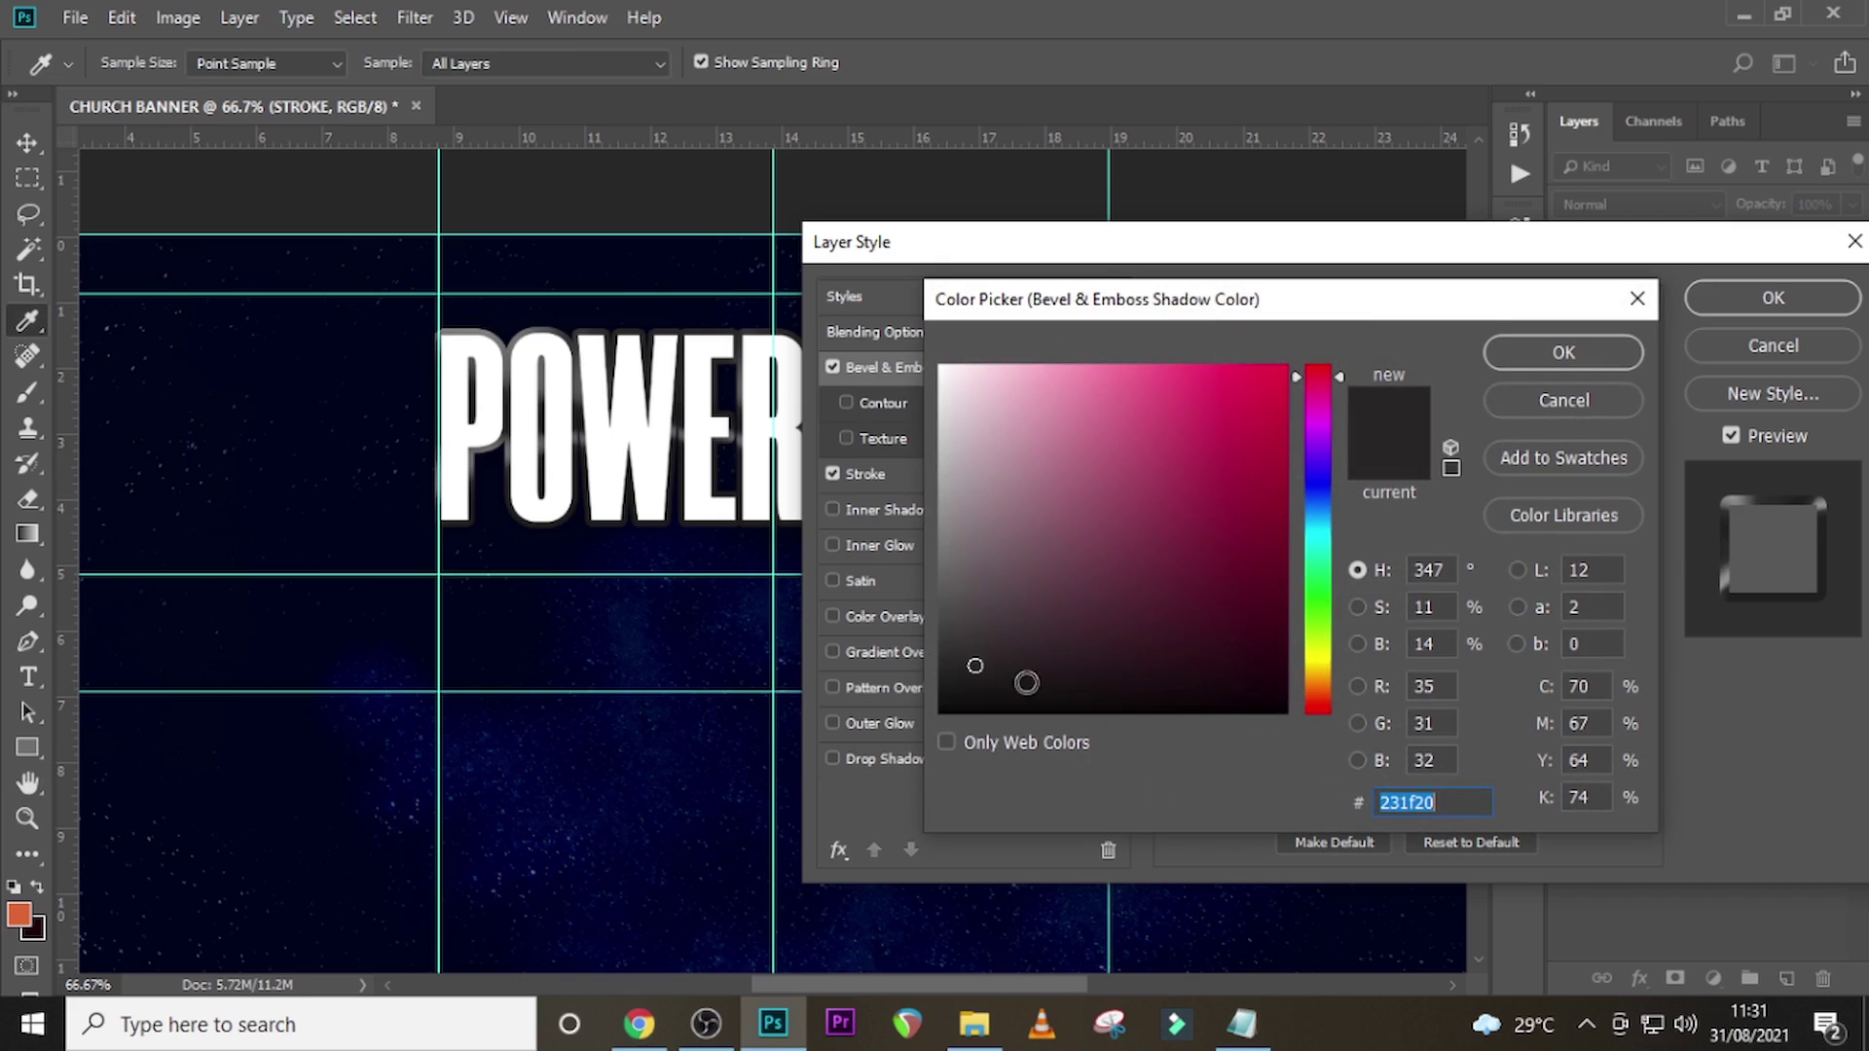
click(1522, 346)
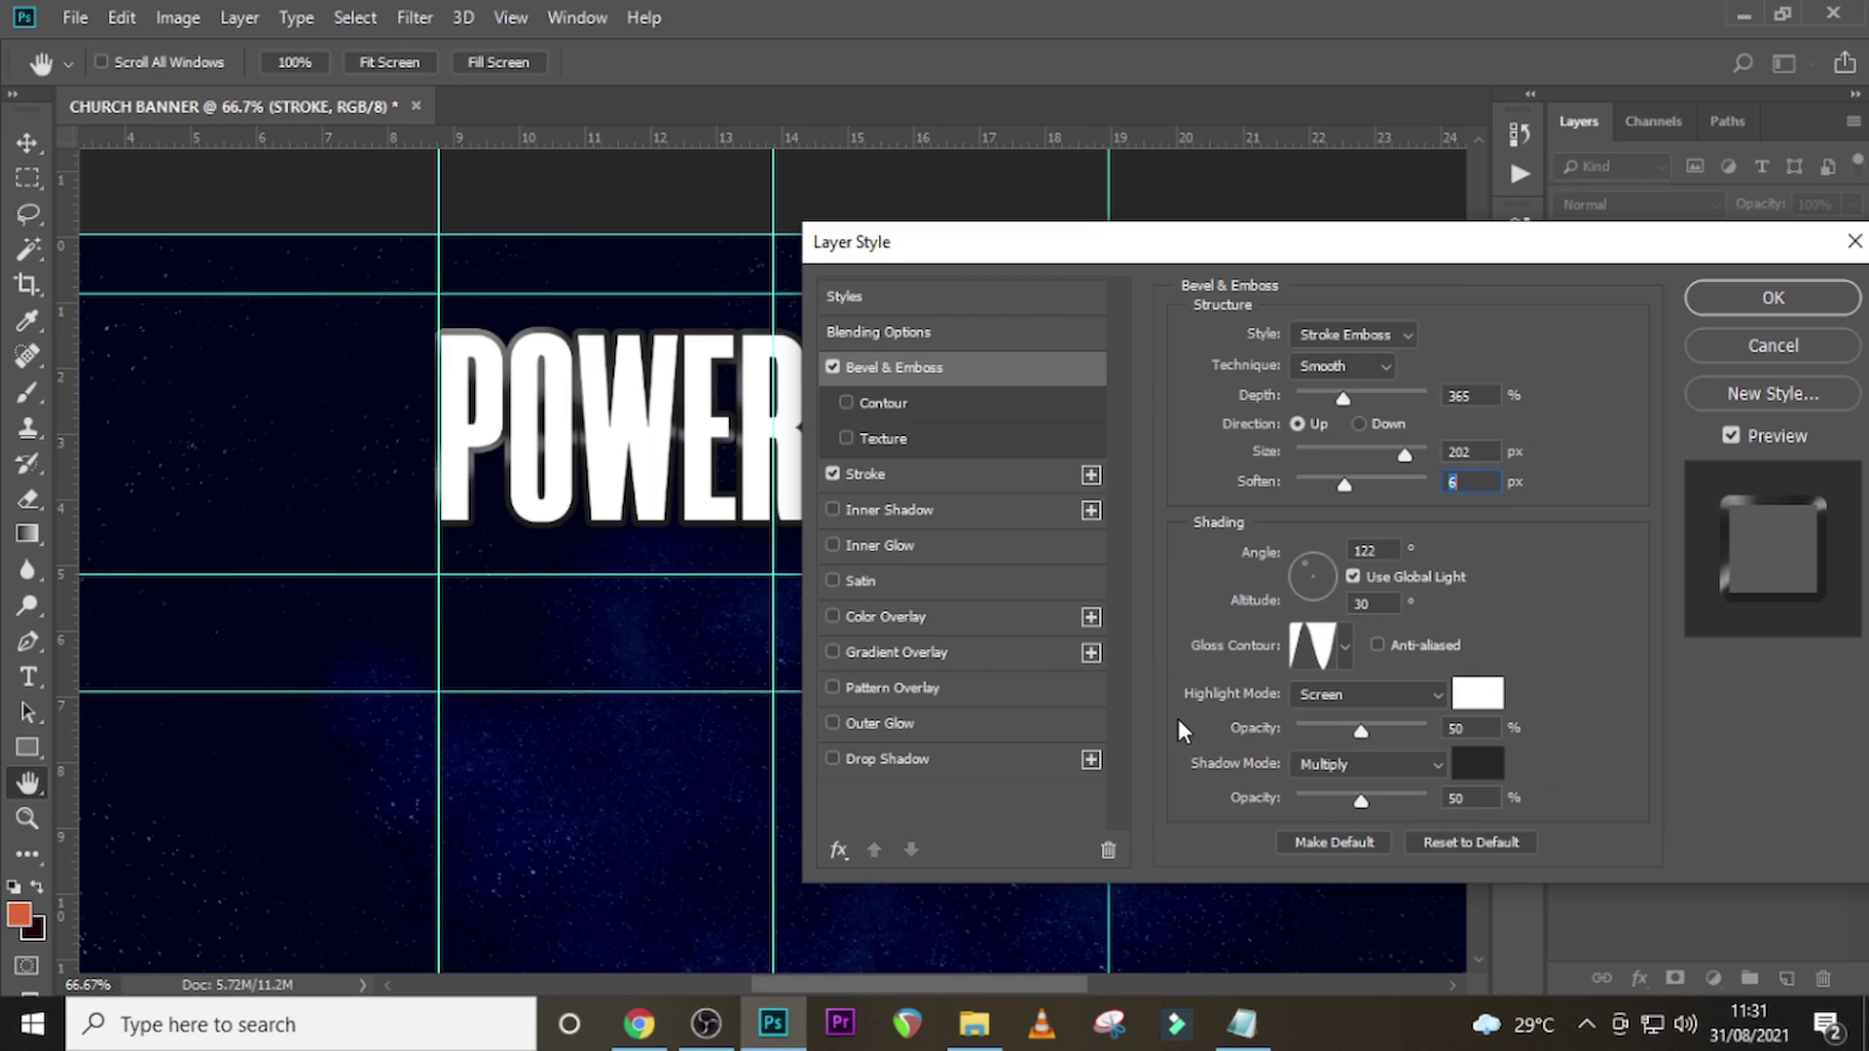
- Enable the bevel's Contour option with a range of 66% and apply the layer style
click(896, 402)
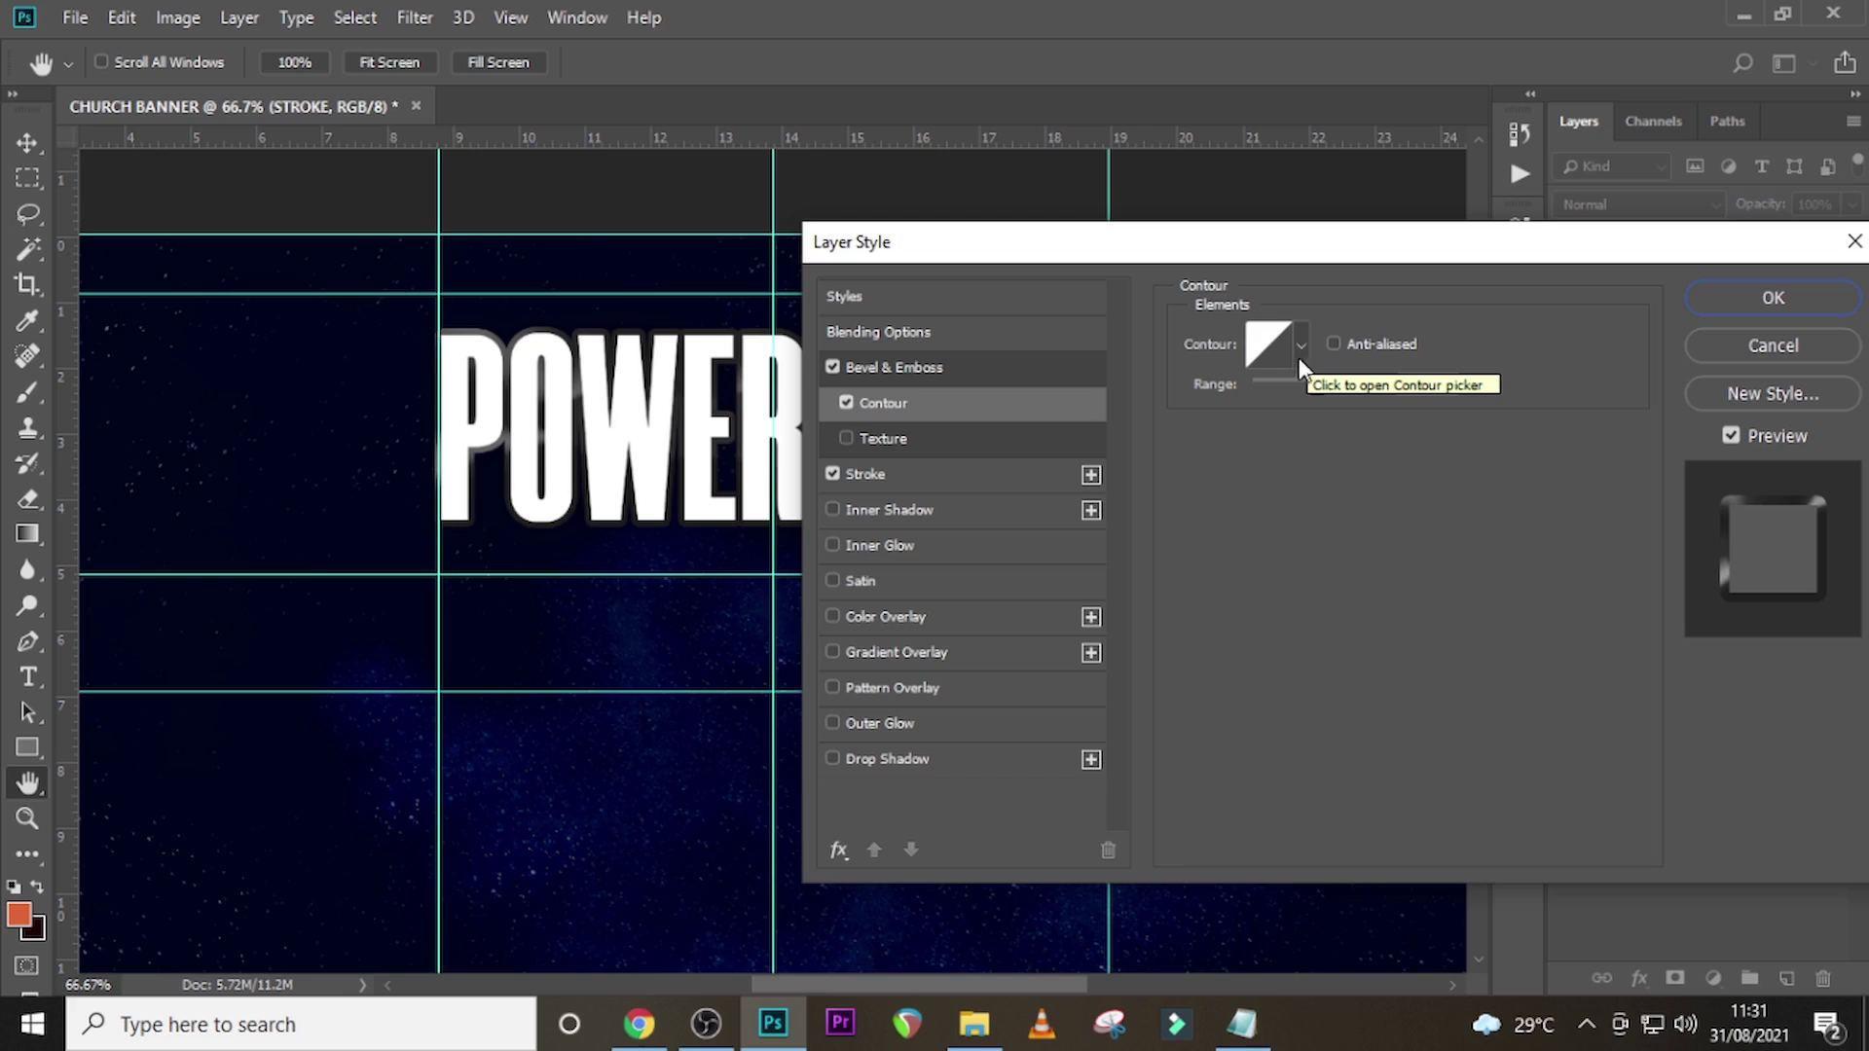
double_click(1429, 385)
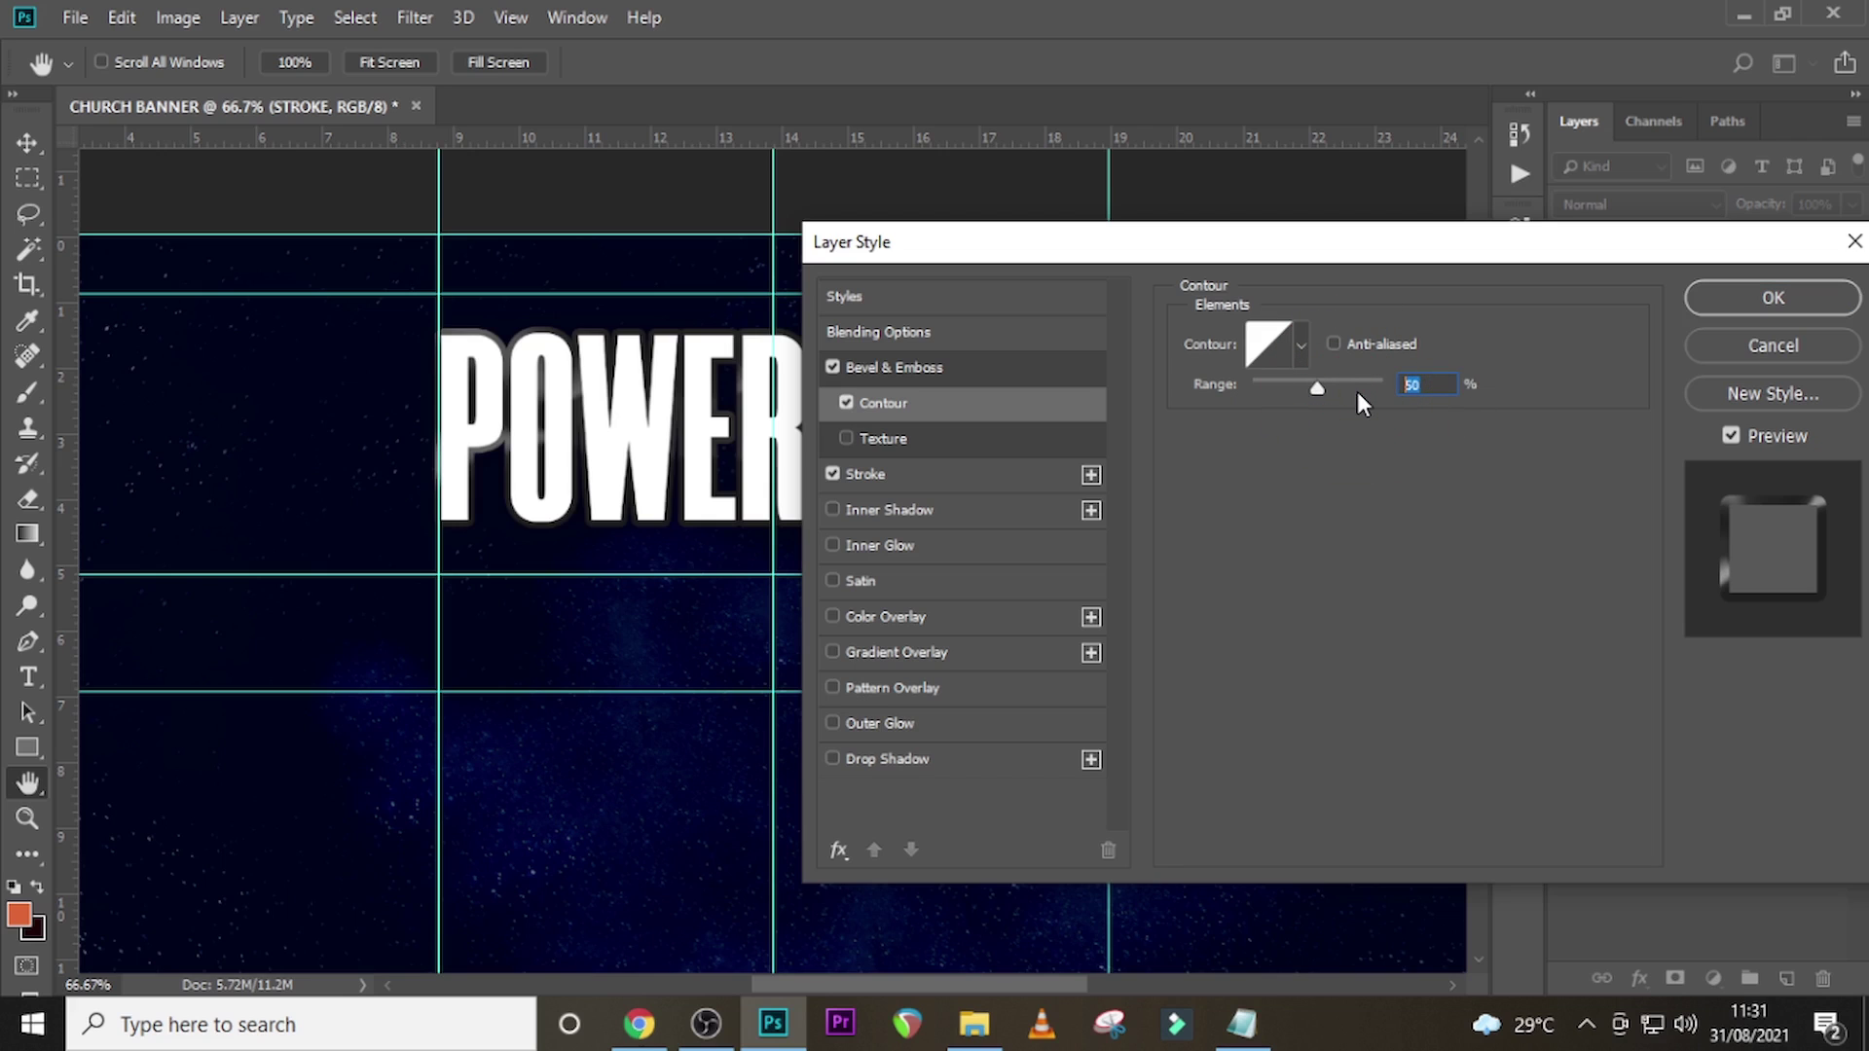
text(66)
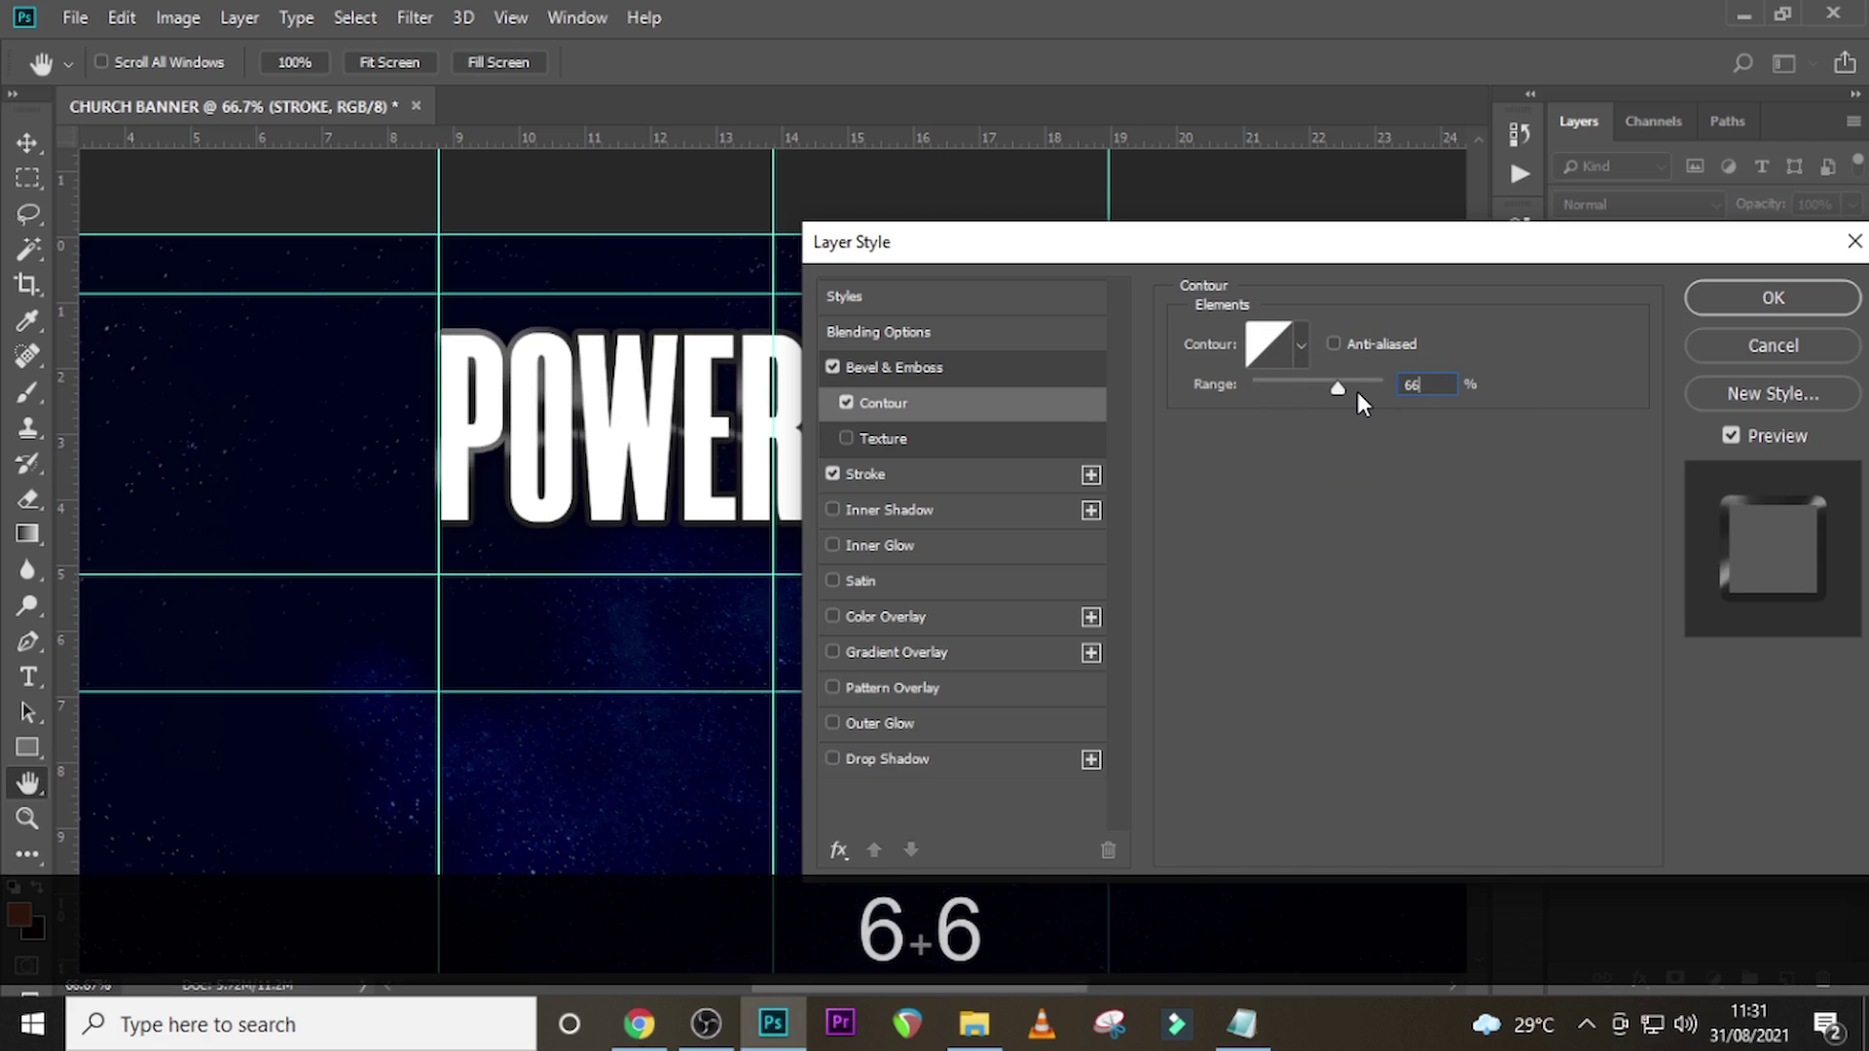
click(1750, 307)
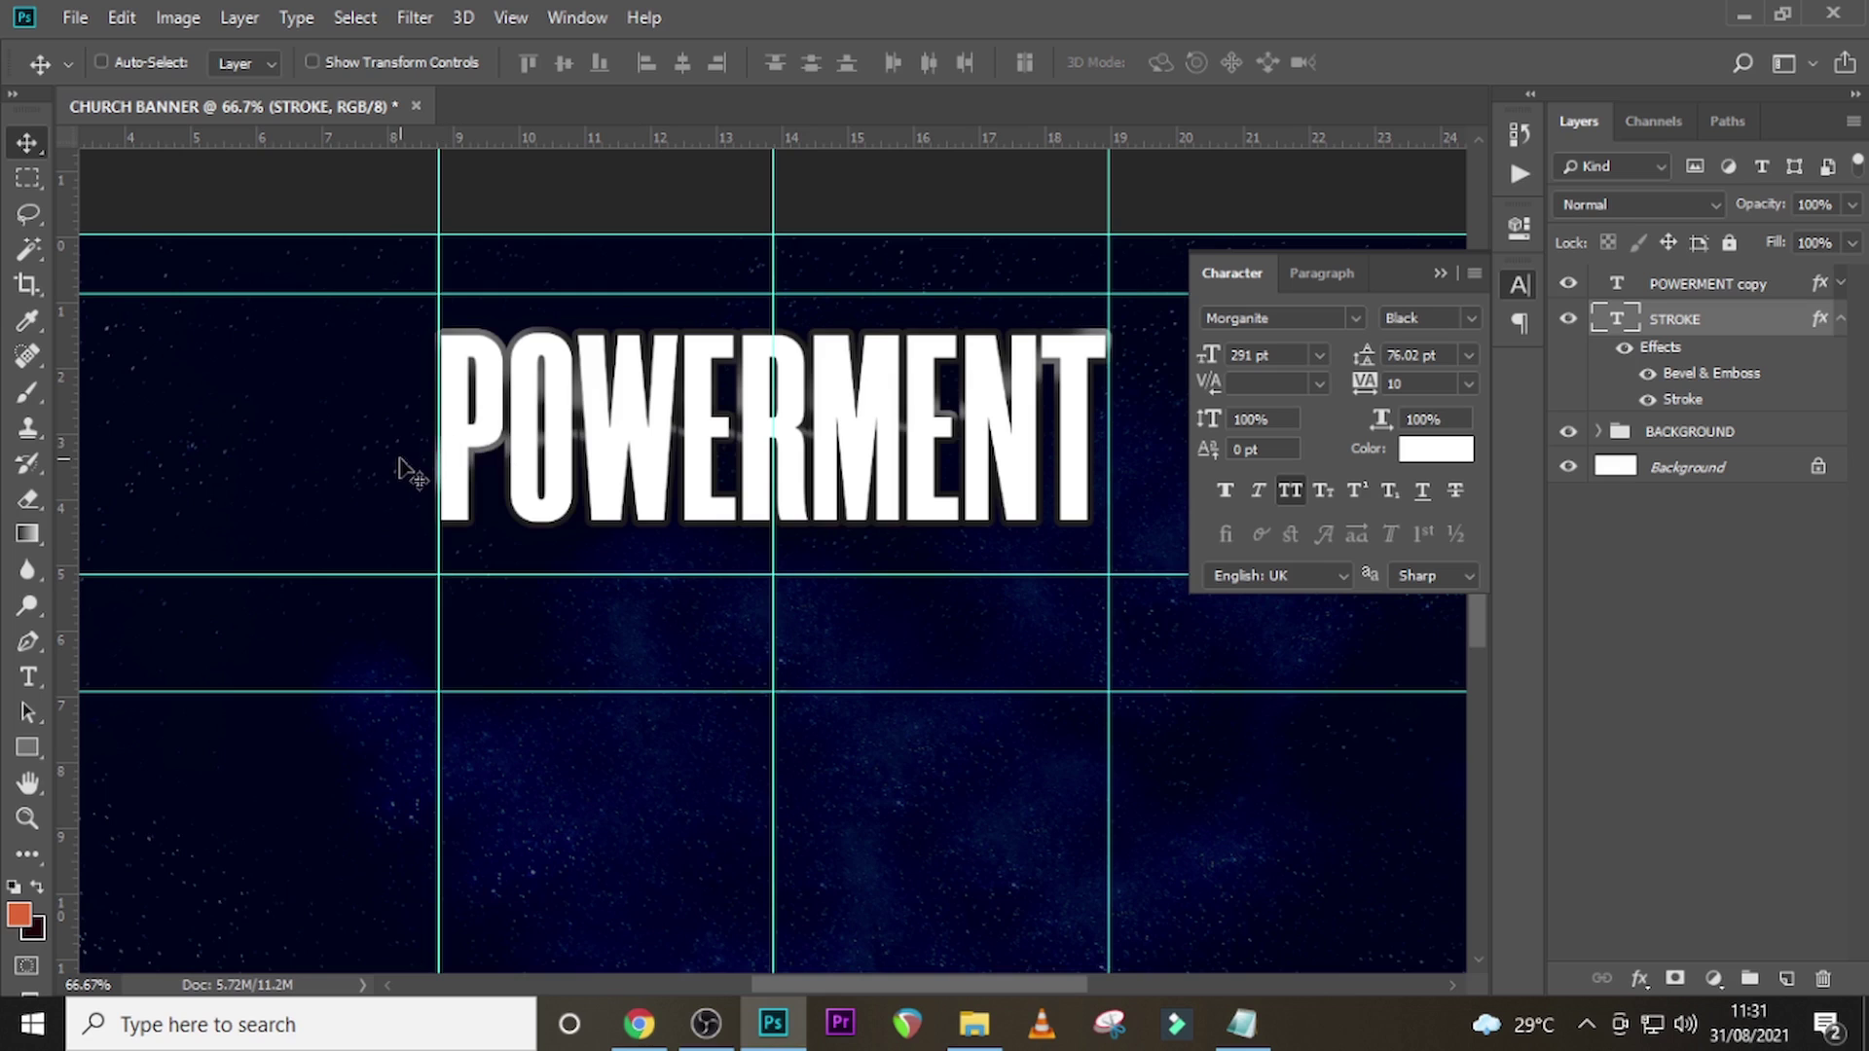
- Hide the guides and create a new empty layer above the POWERMENT copy layer
key(ctrl+h)
click(1840, 319)
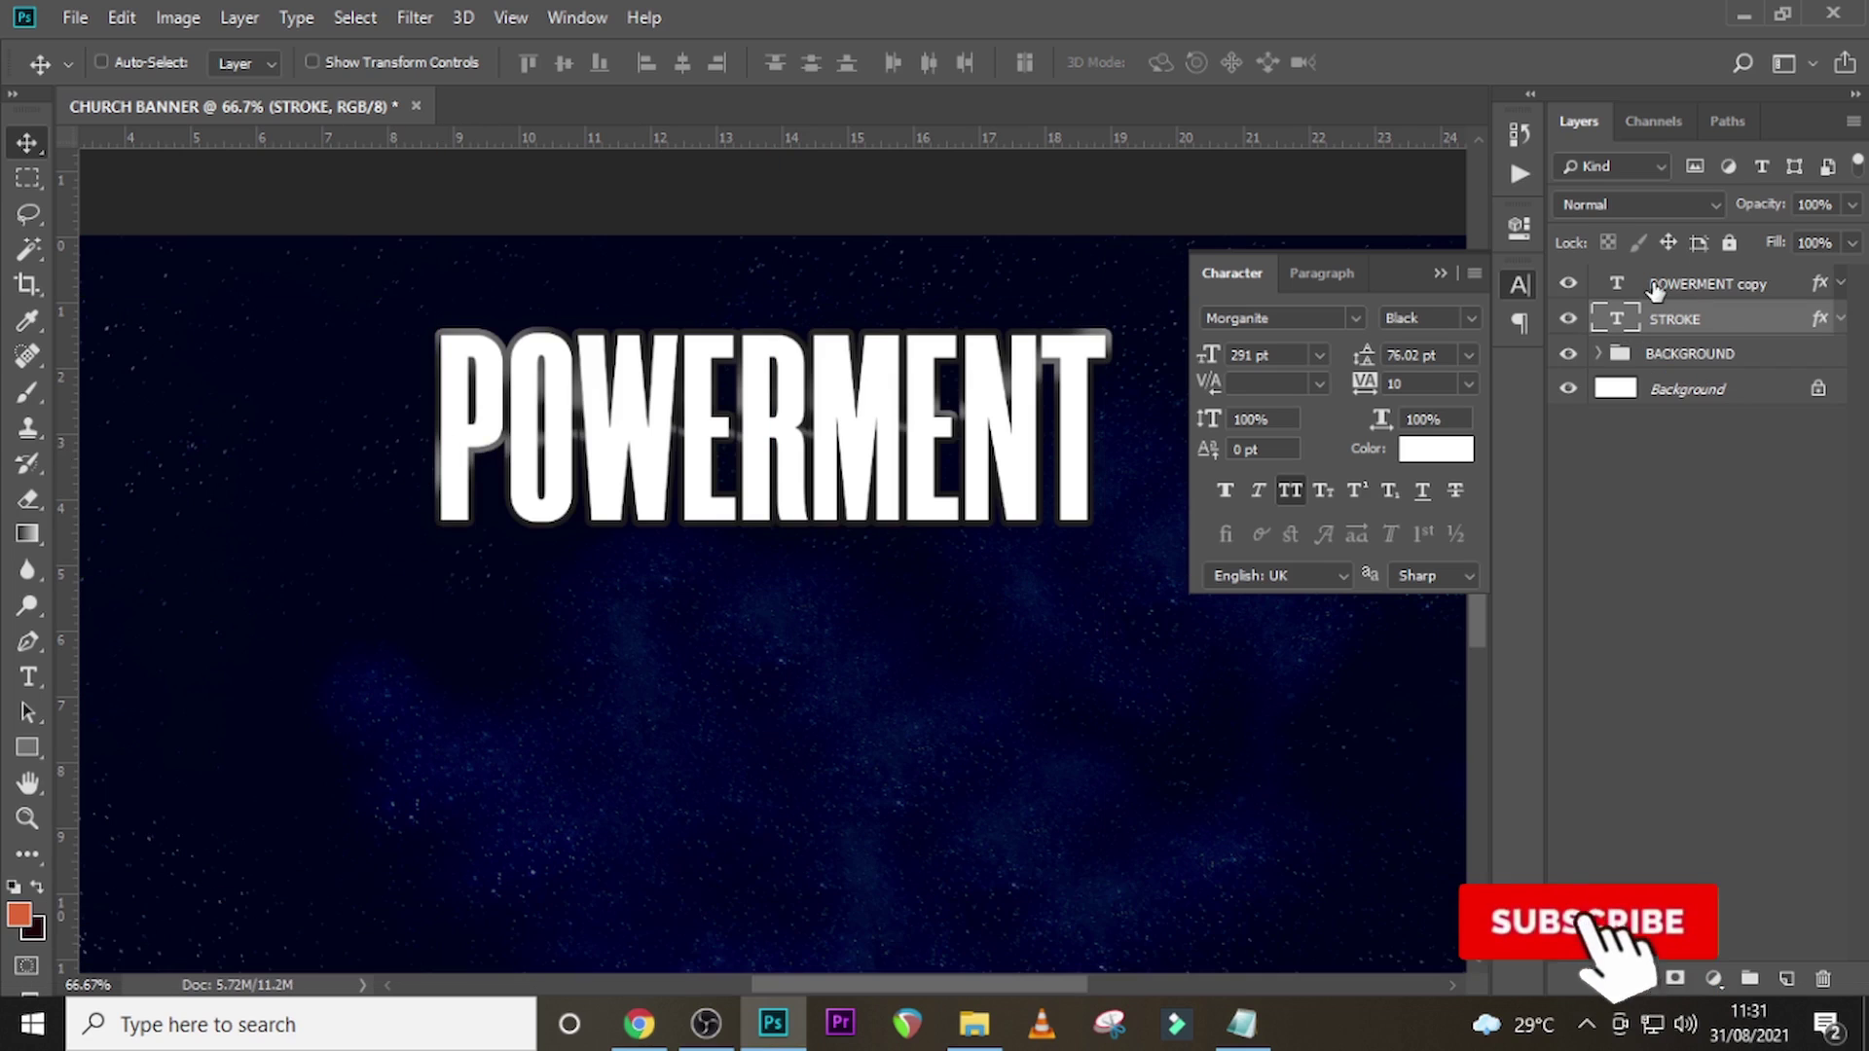
click(1676, 286)
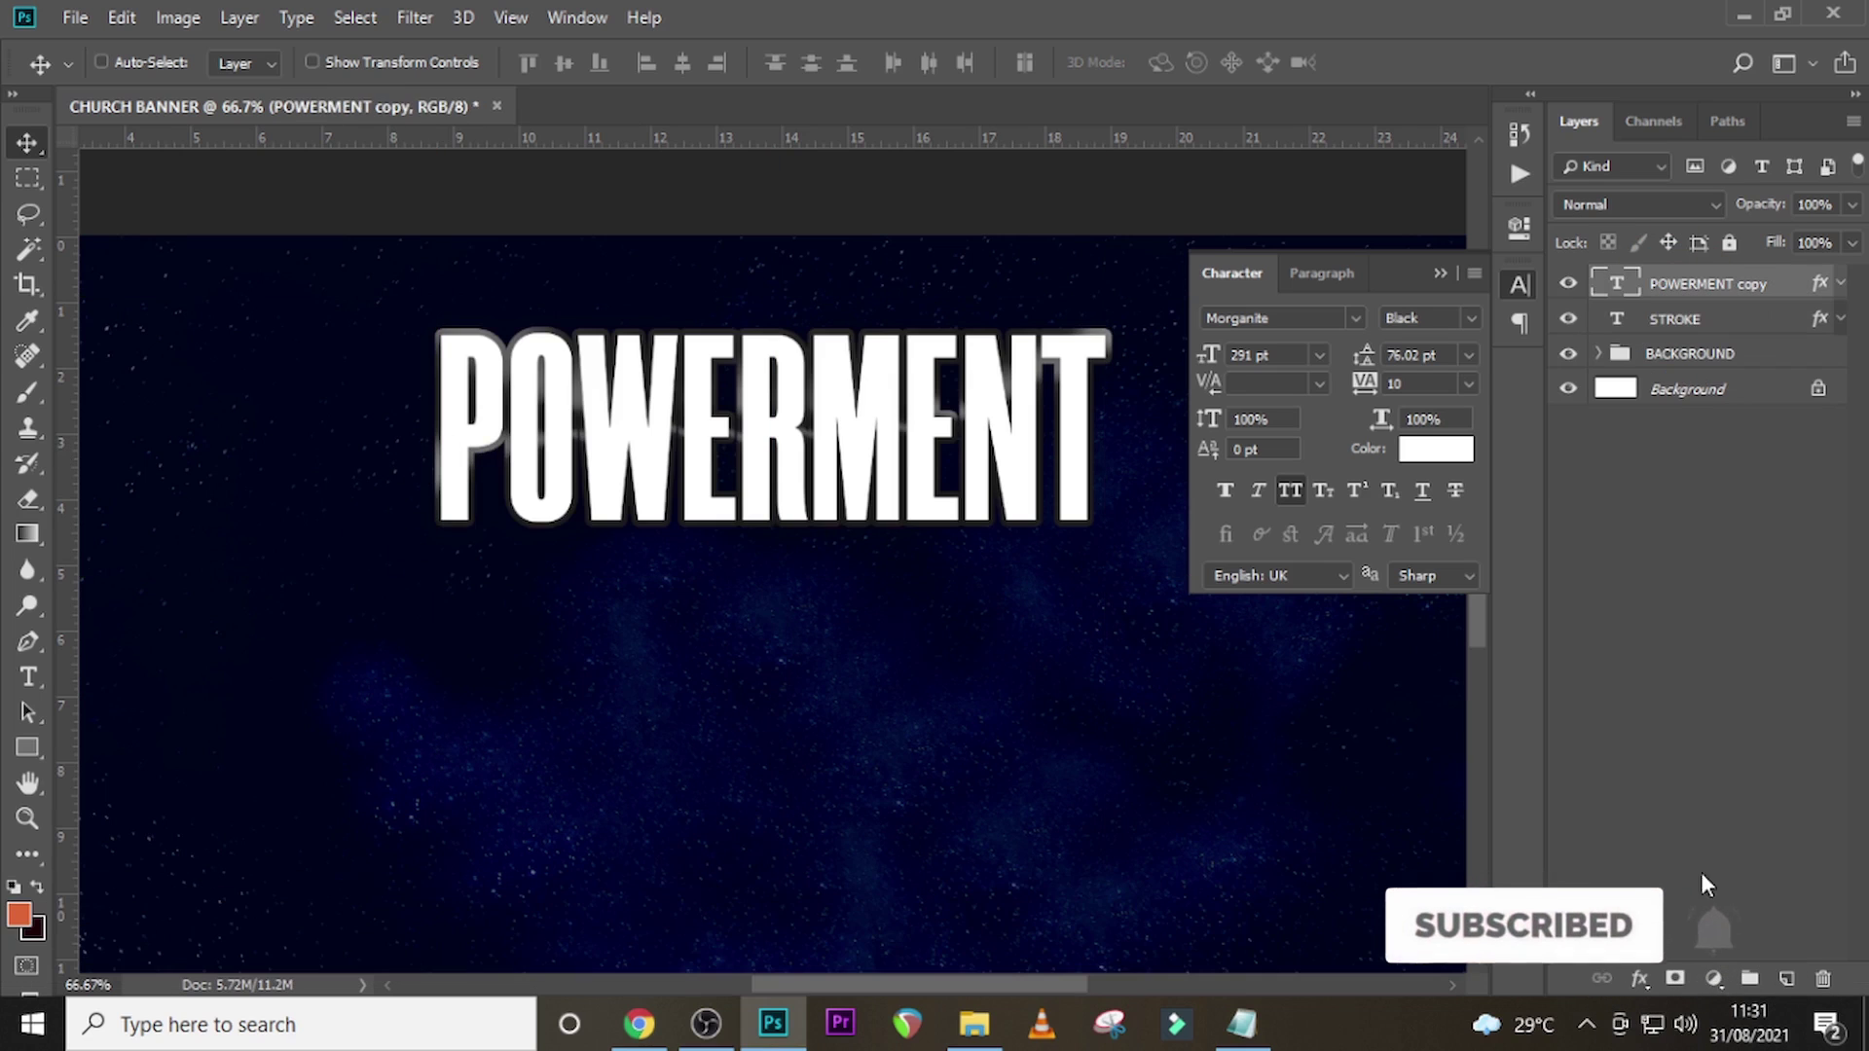
click(1786, 978)
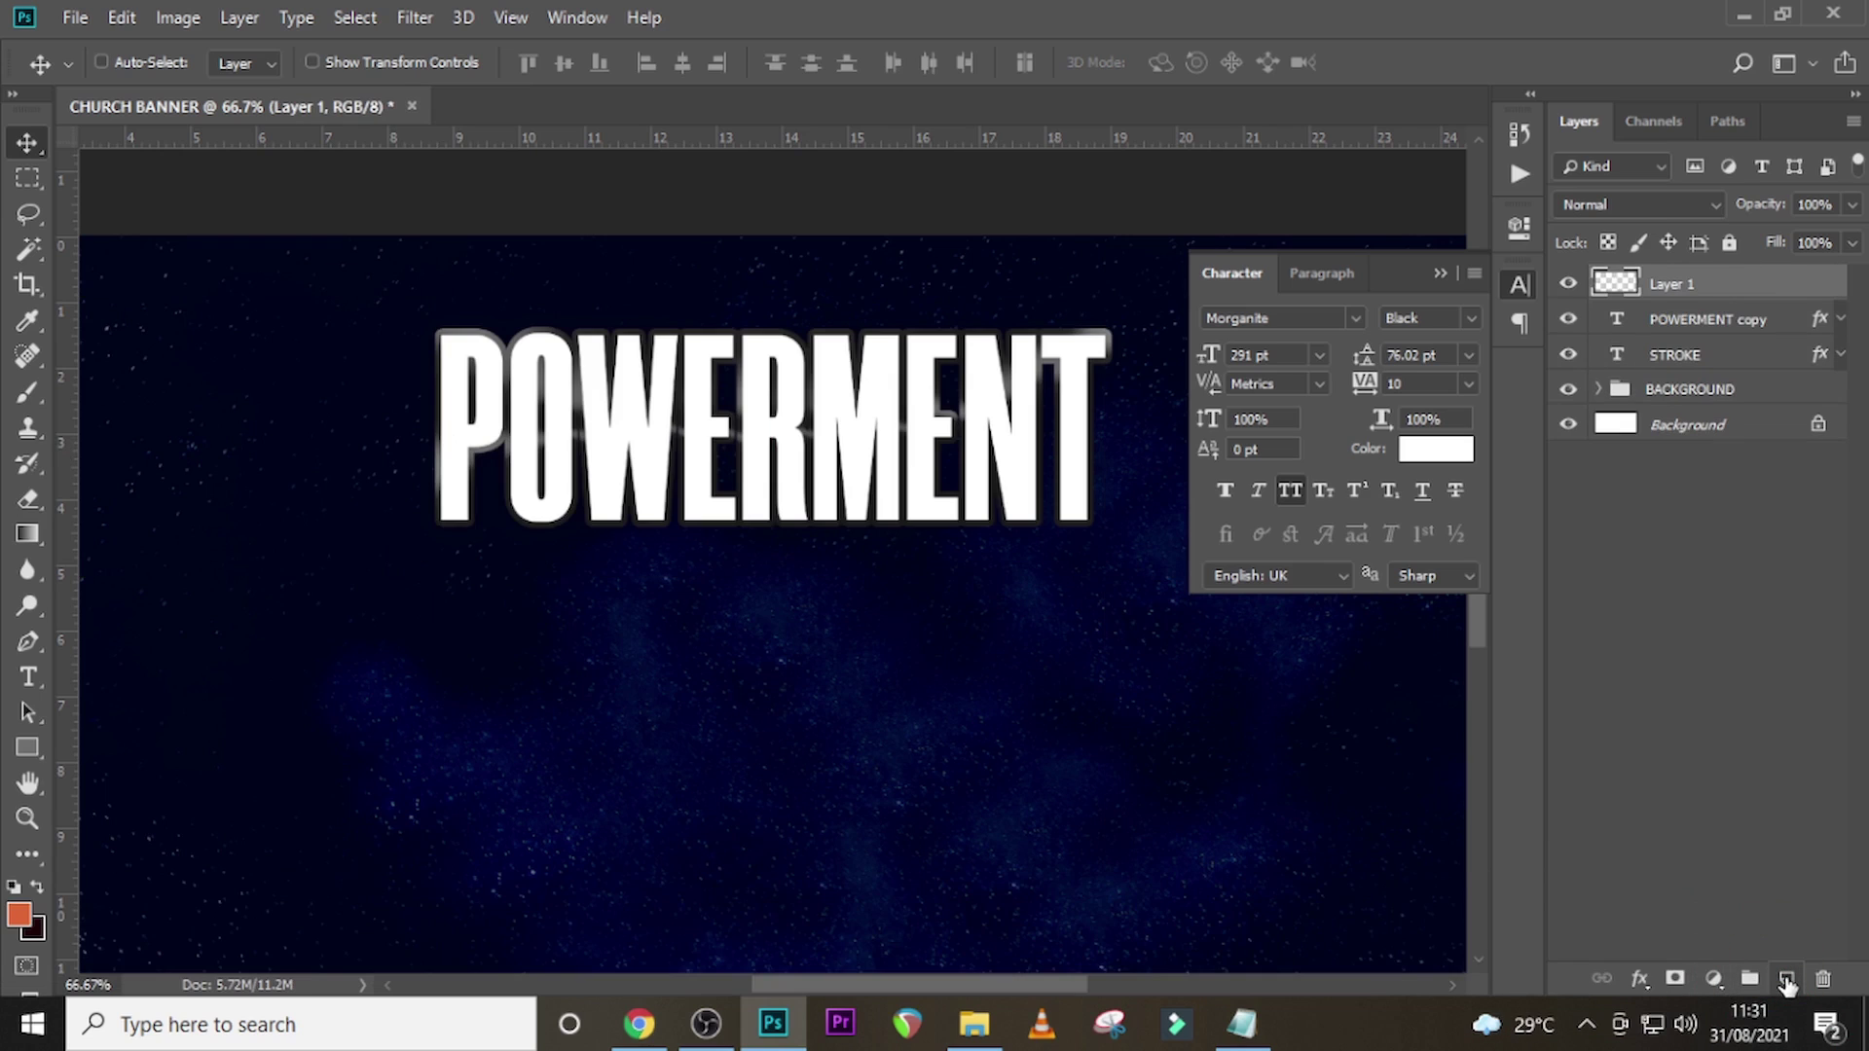
- Draw a black rectangle of about 754 x 146 px over the lower half of the POWERMENT title
click(29, 746)
click(29, 746)
click(105, 747)
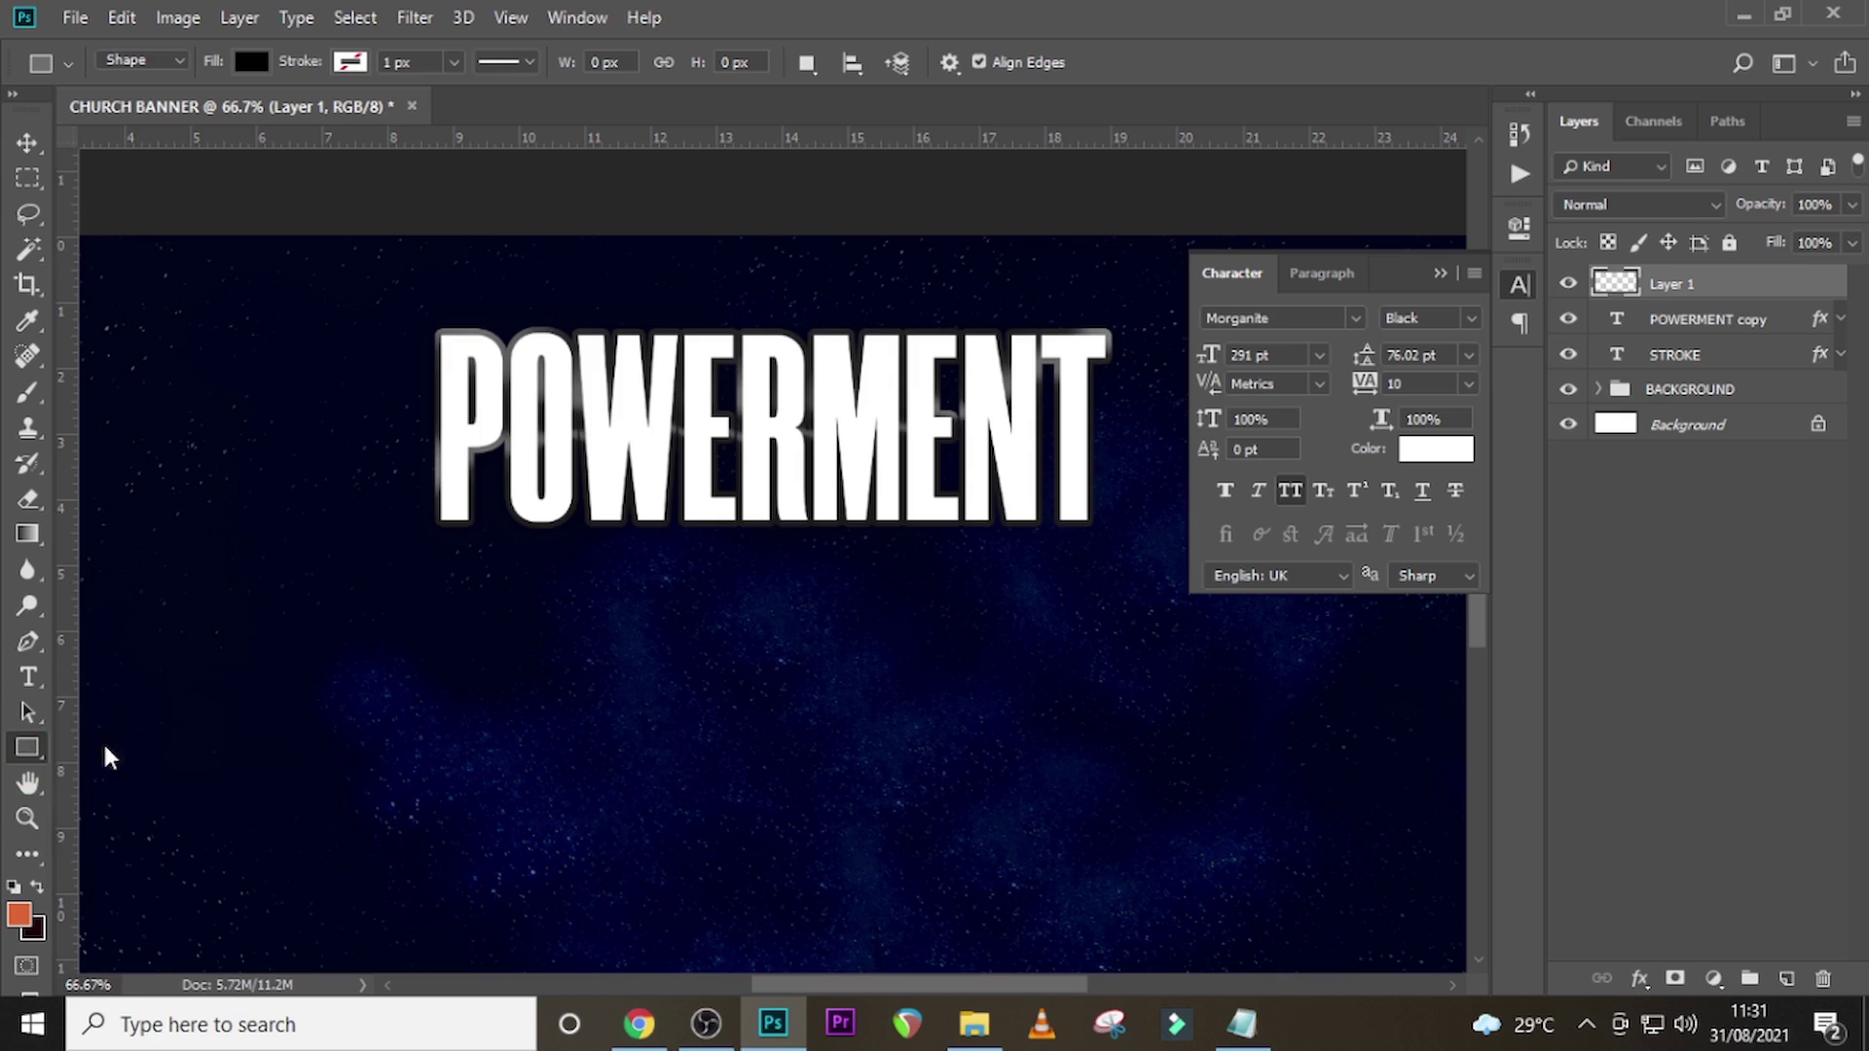
drag(422, 420, 1107, 551)
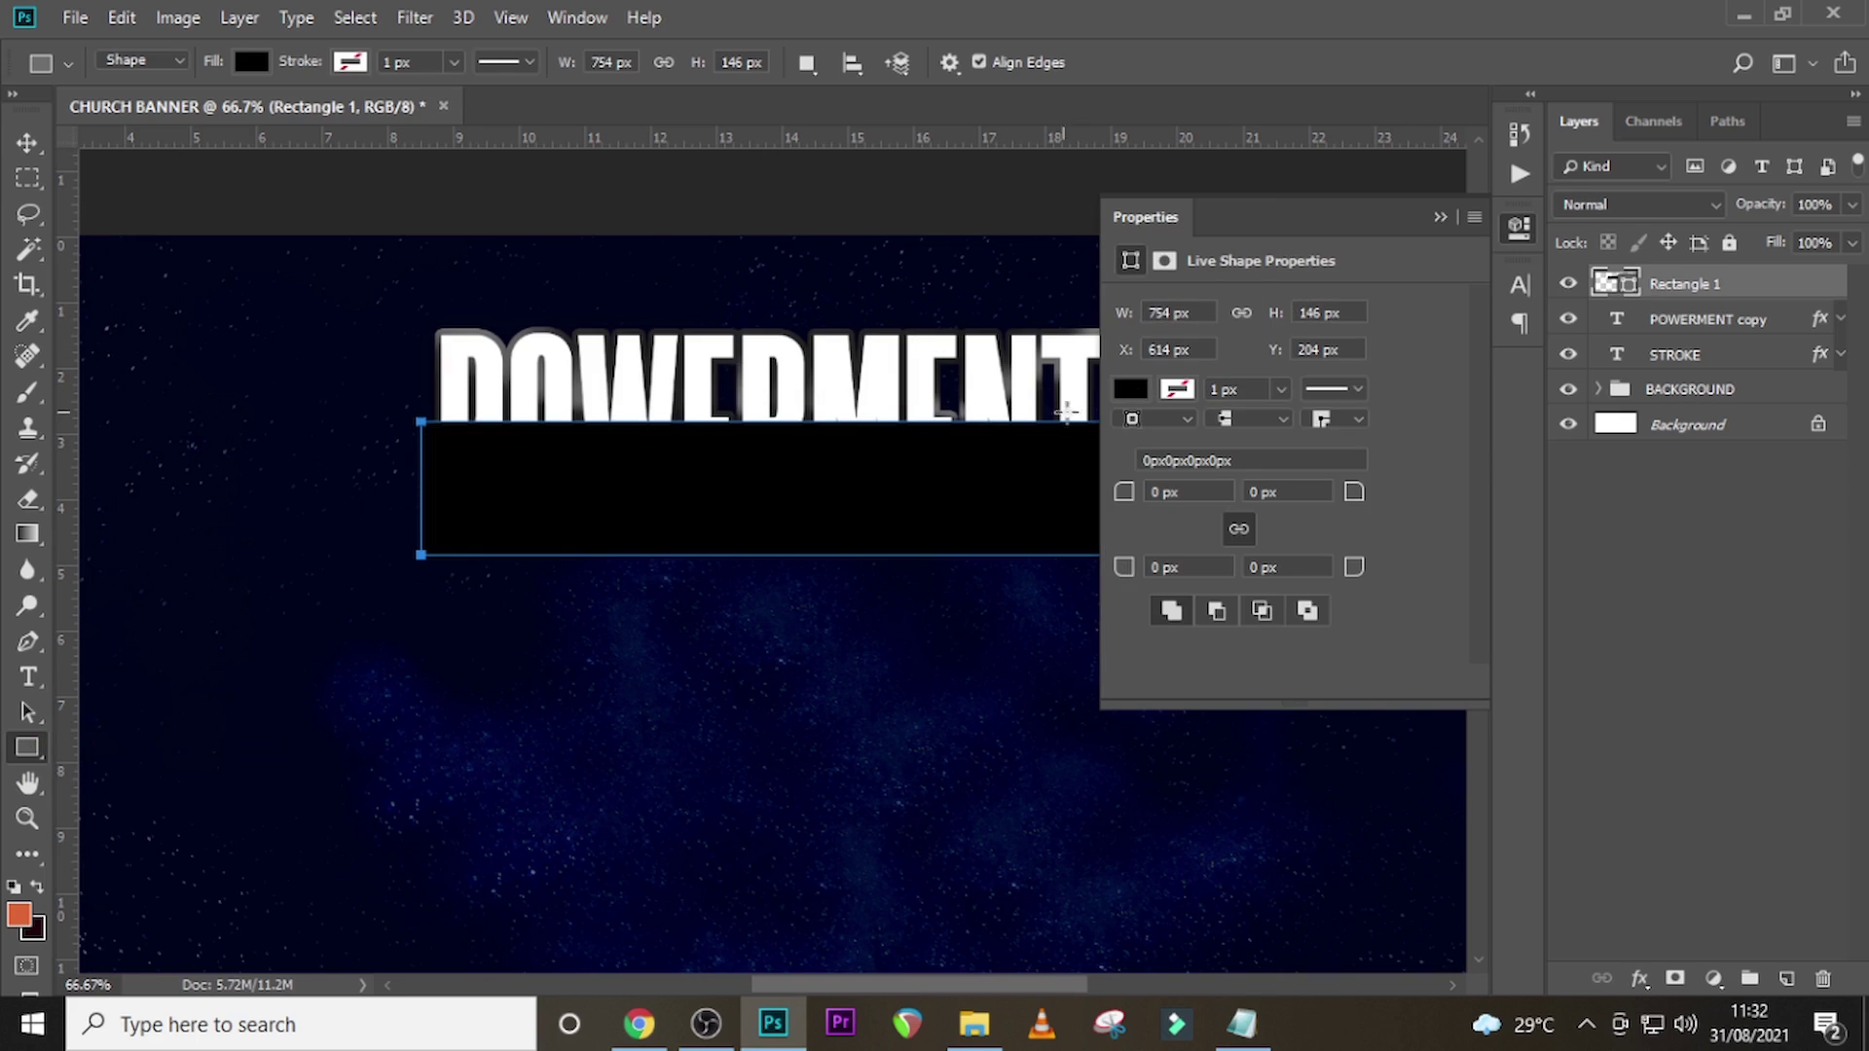
- Change the rectangle's fill color from the title's lower half to light gray #BFC0C1
click(251, 61)
click(389, 112)
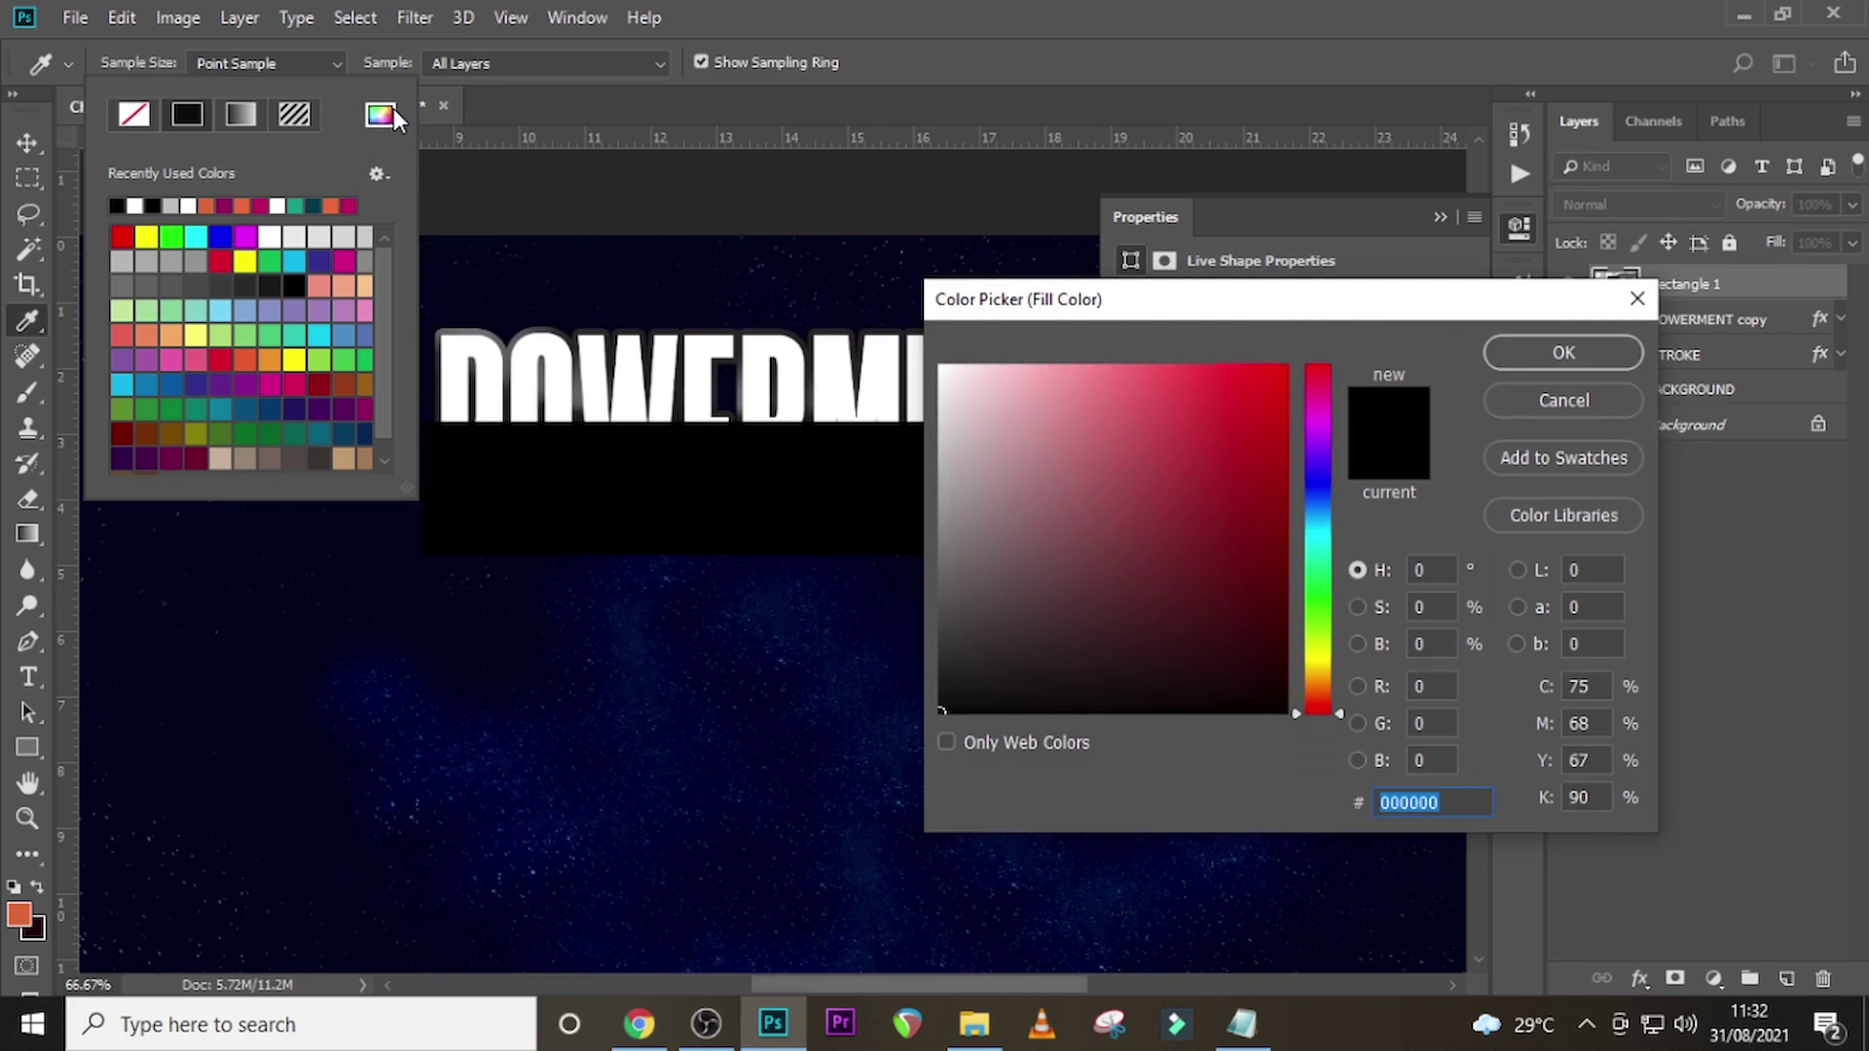
text(B)
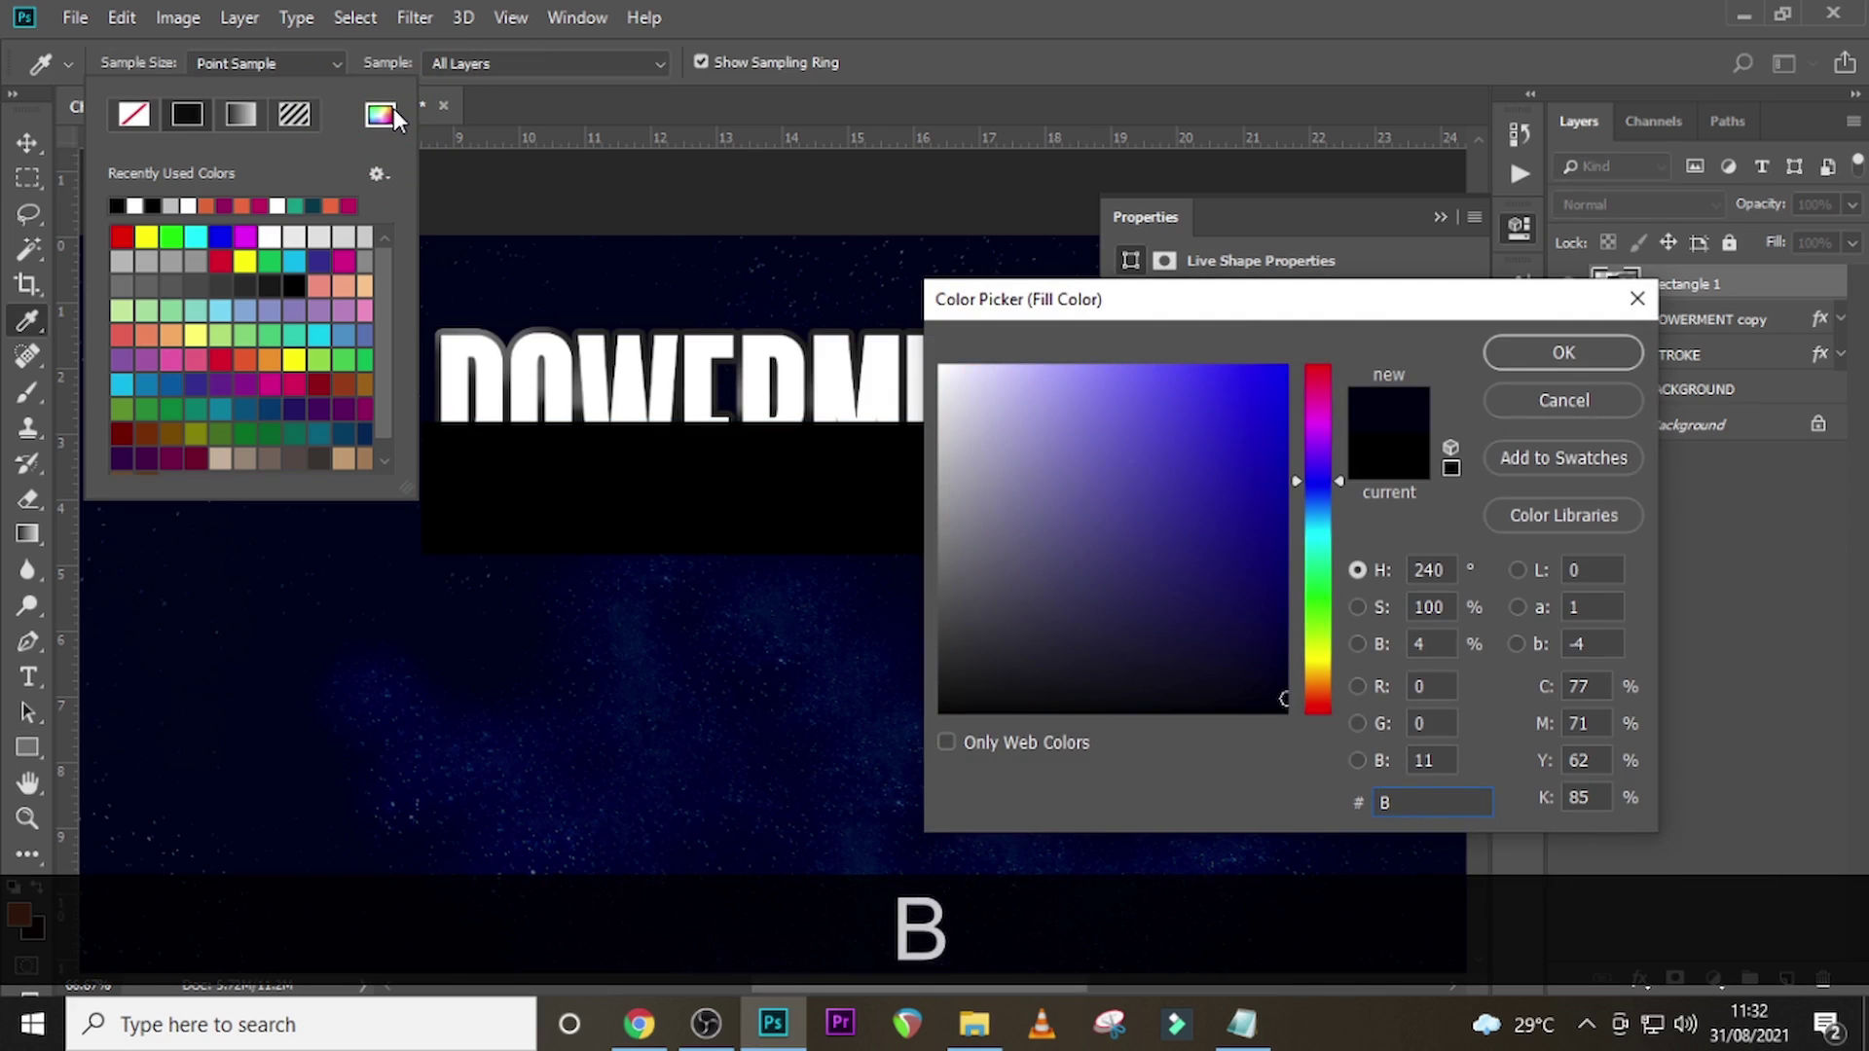
text(FC)
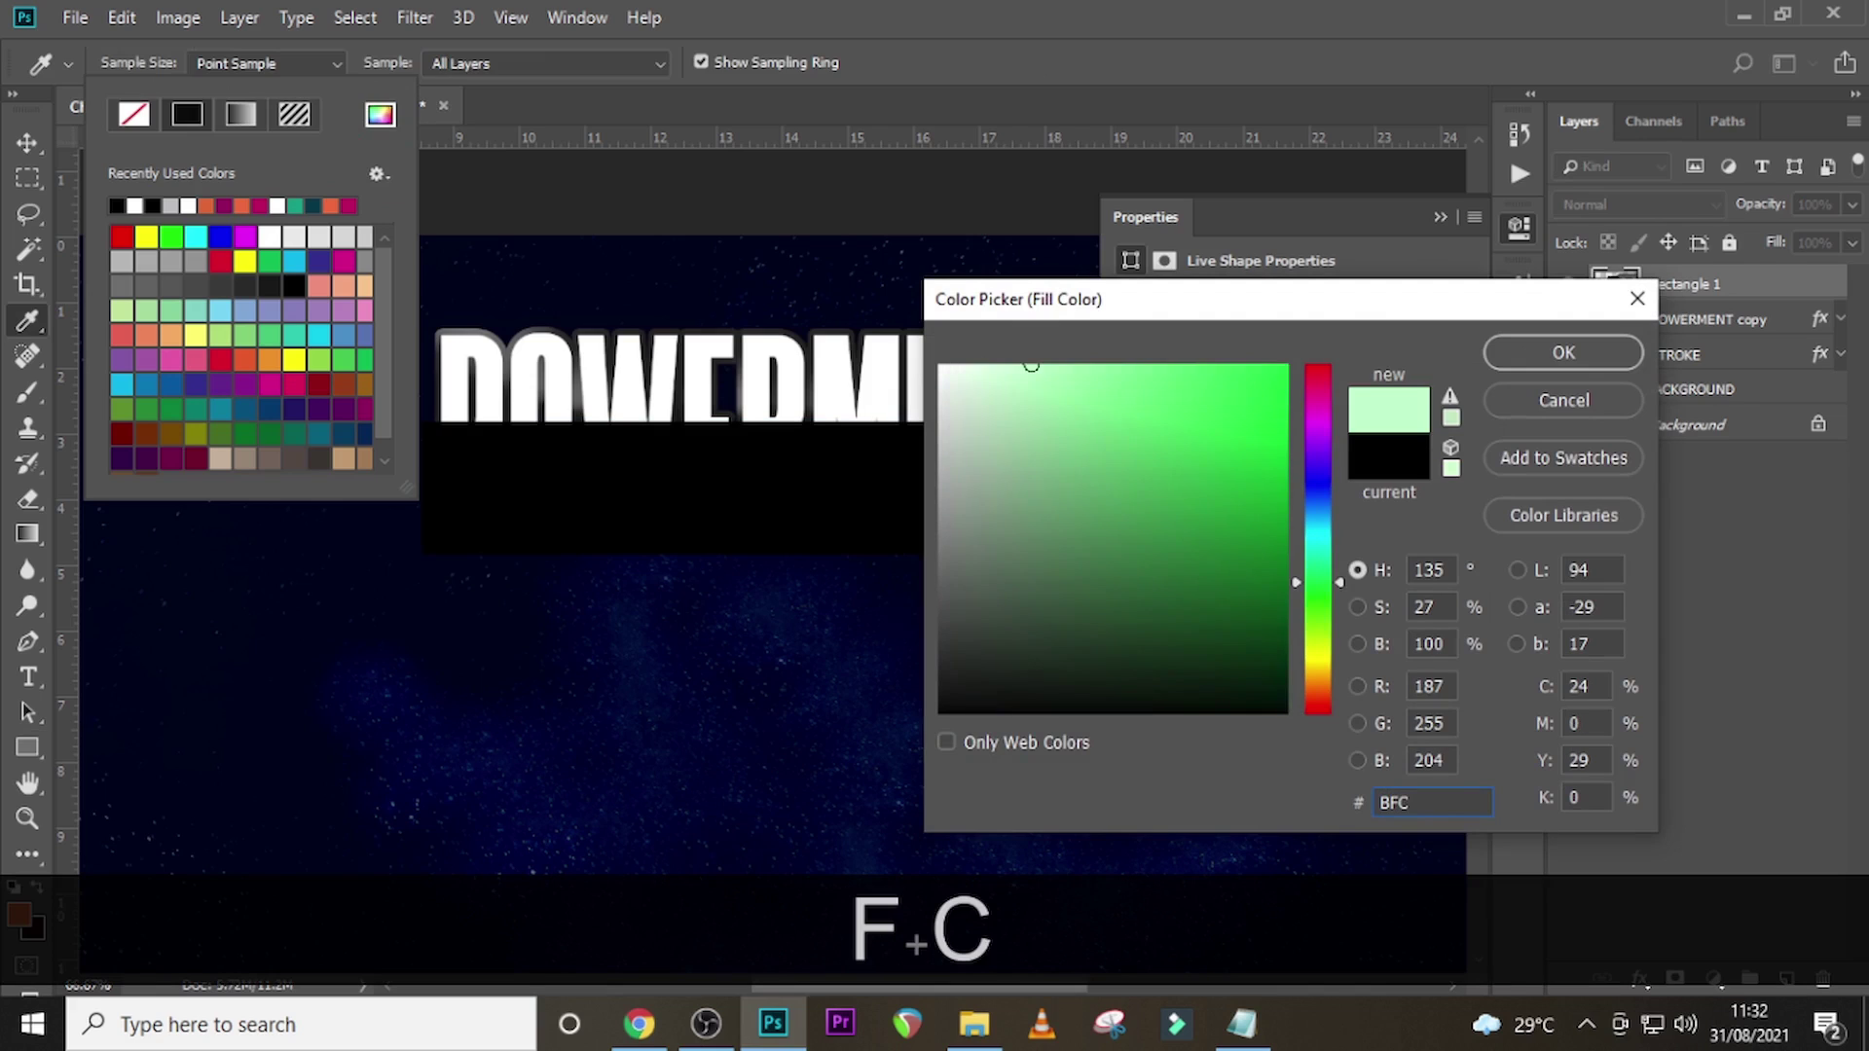
text(0C)
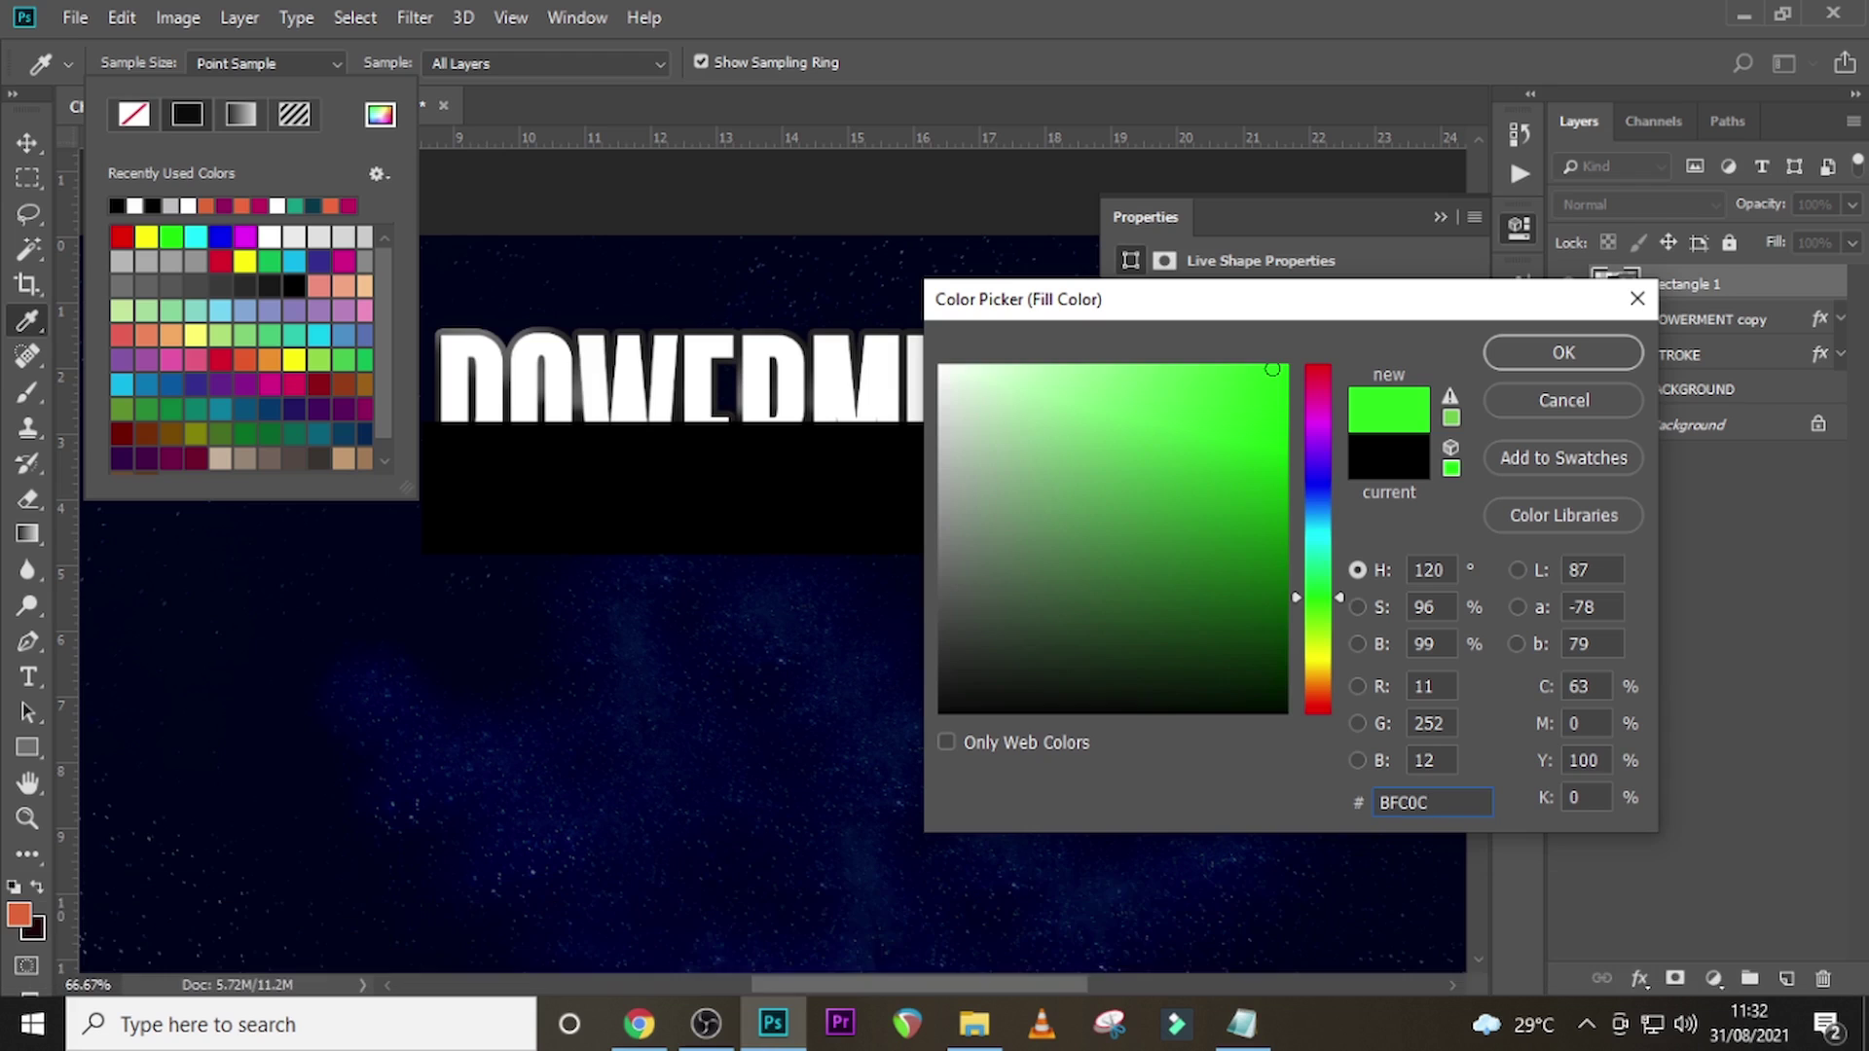
text(1)
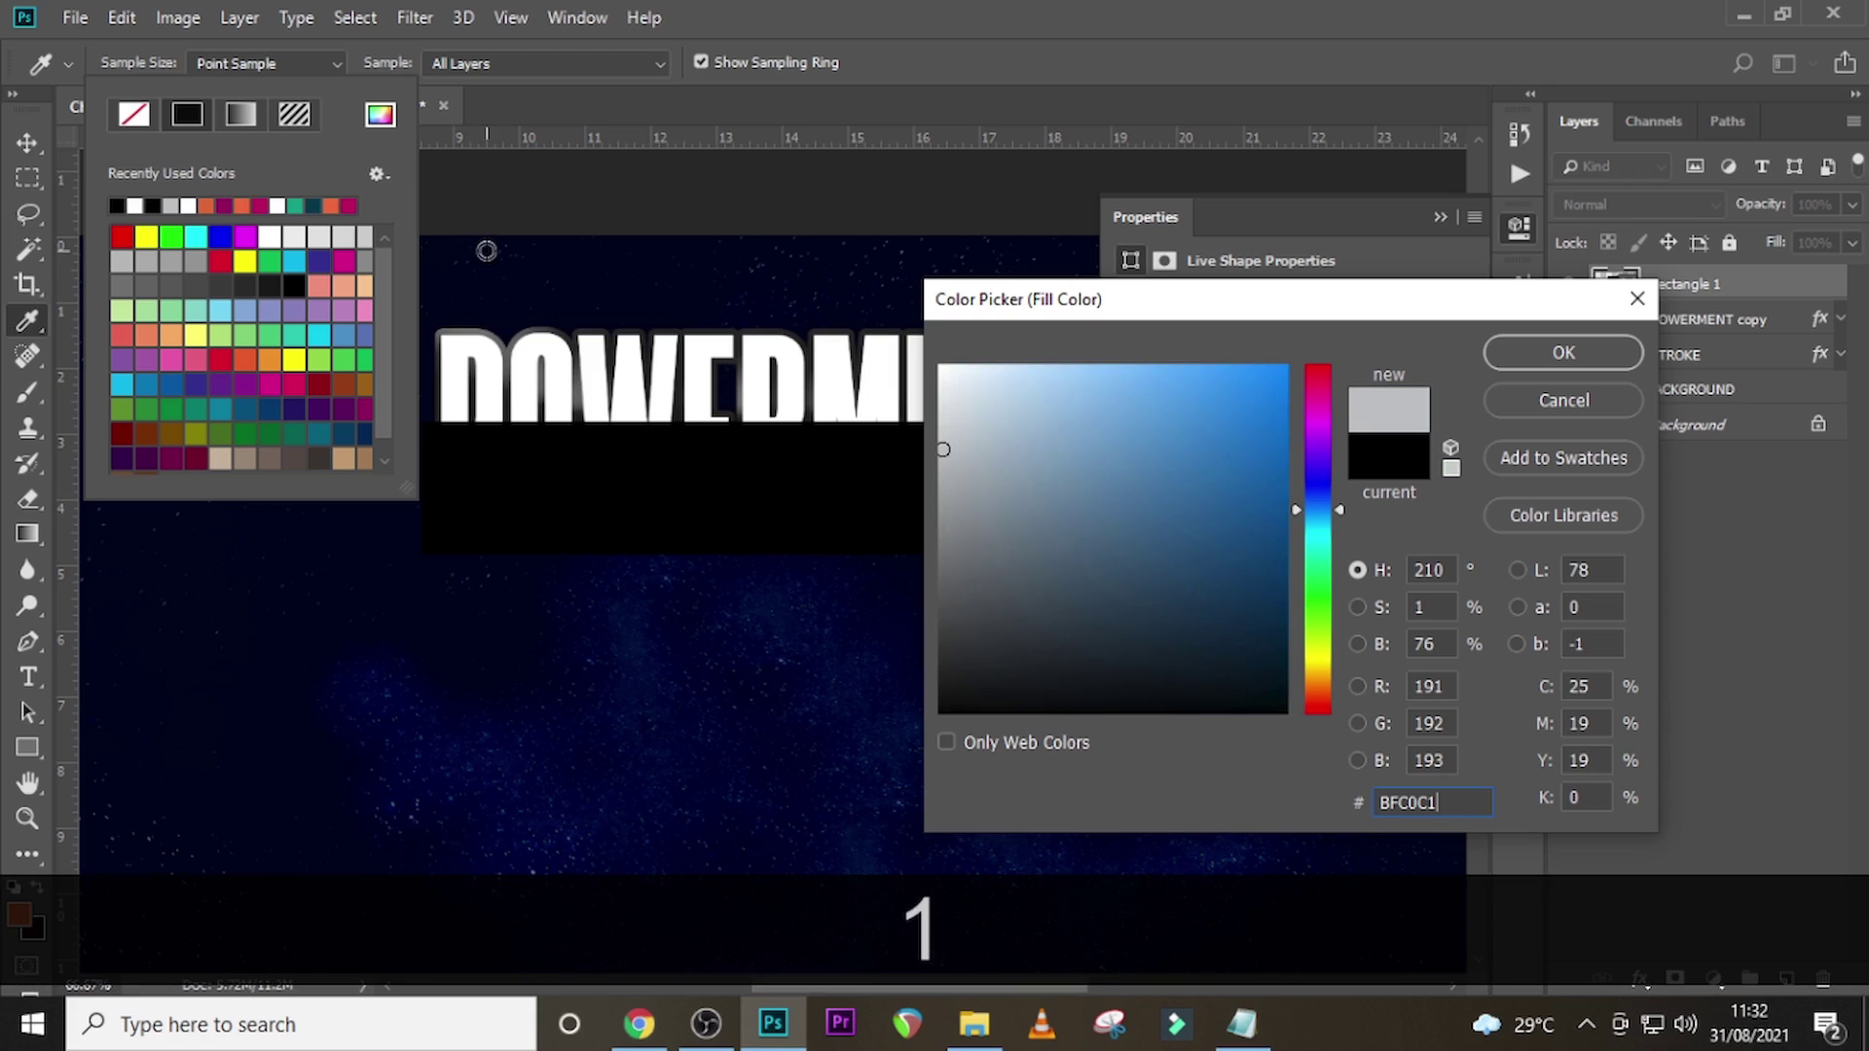
click(1535, 353)
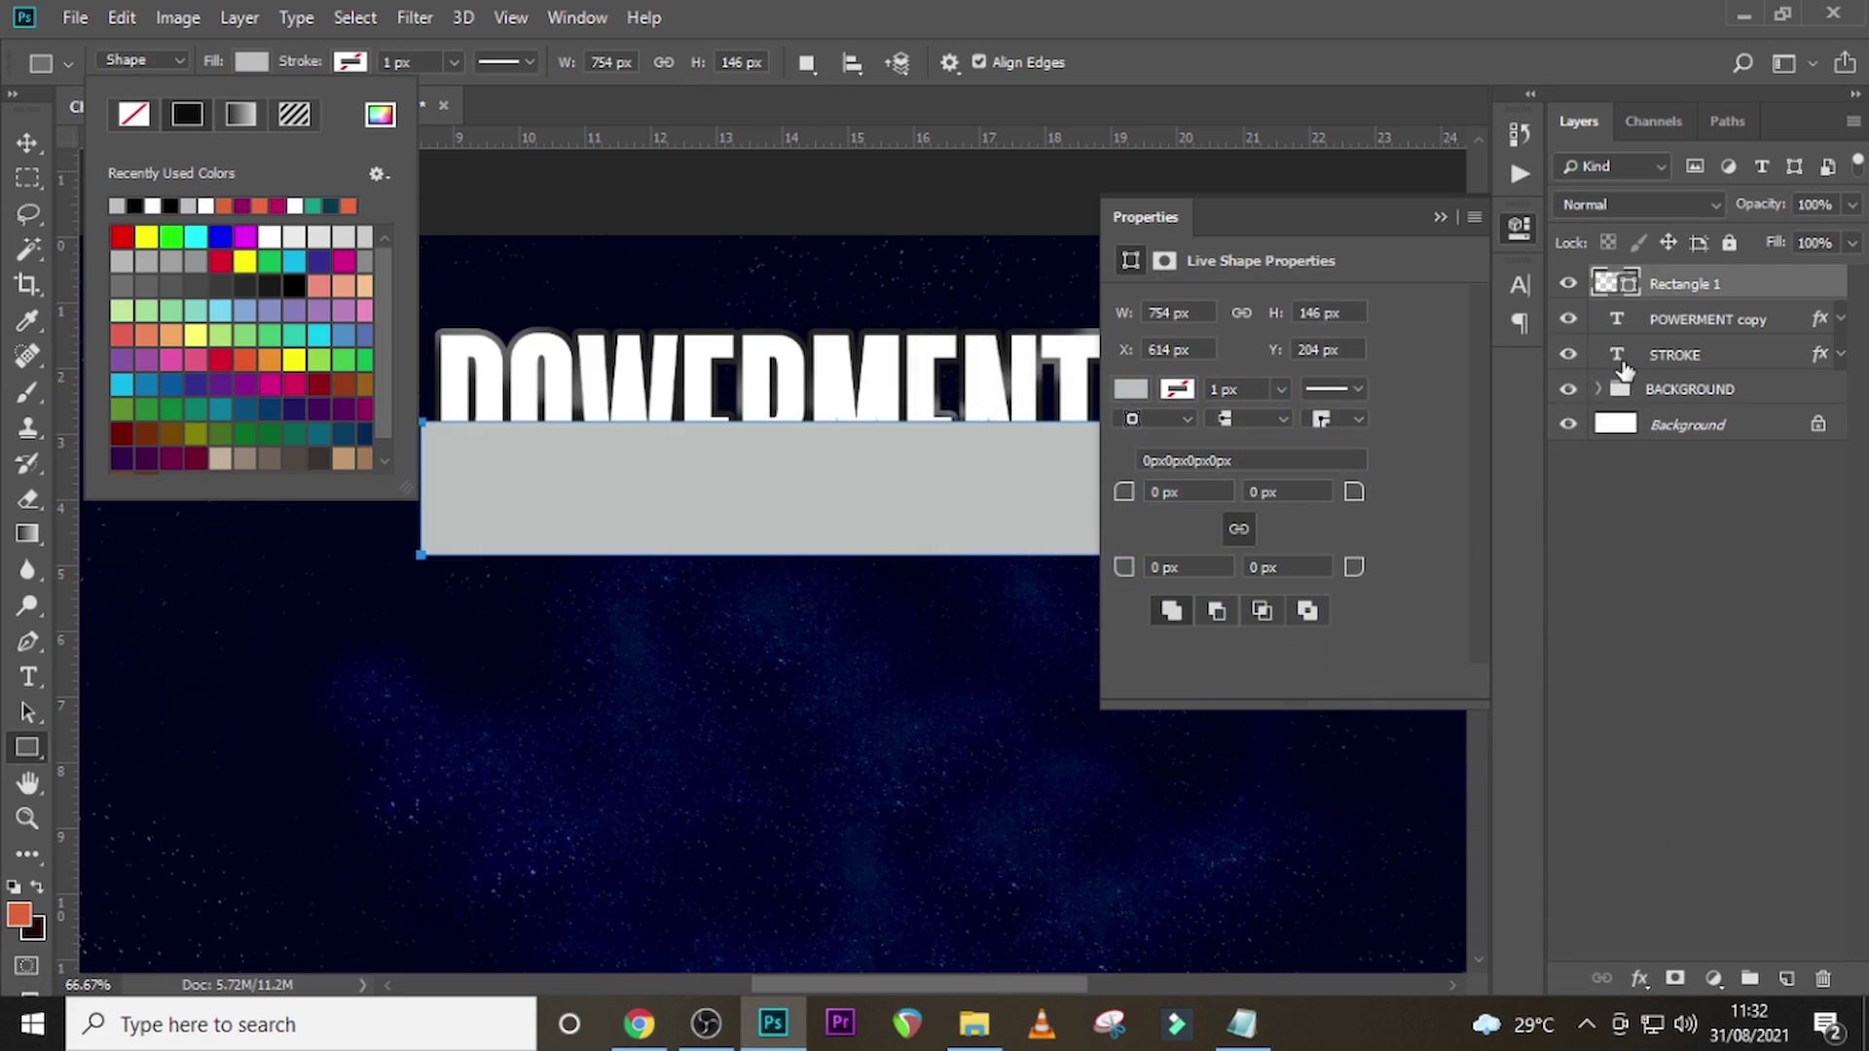
- Clip the gray rectangle to the POWERMENT copy layer so it shows only inside the letters
right_click(1773, 297)
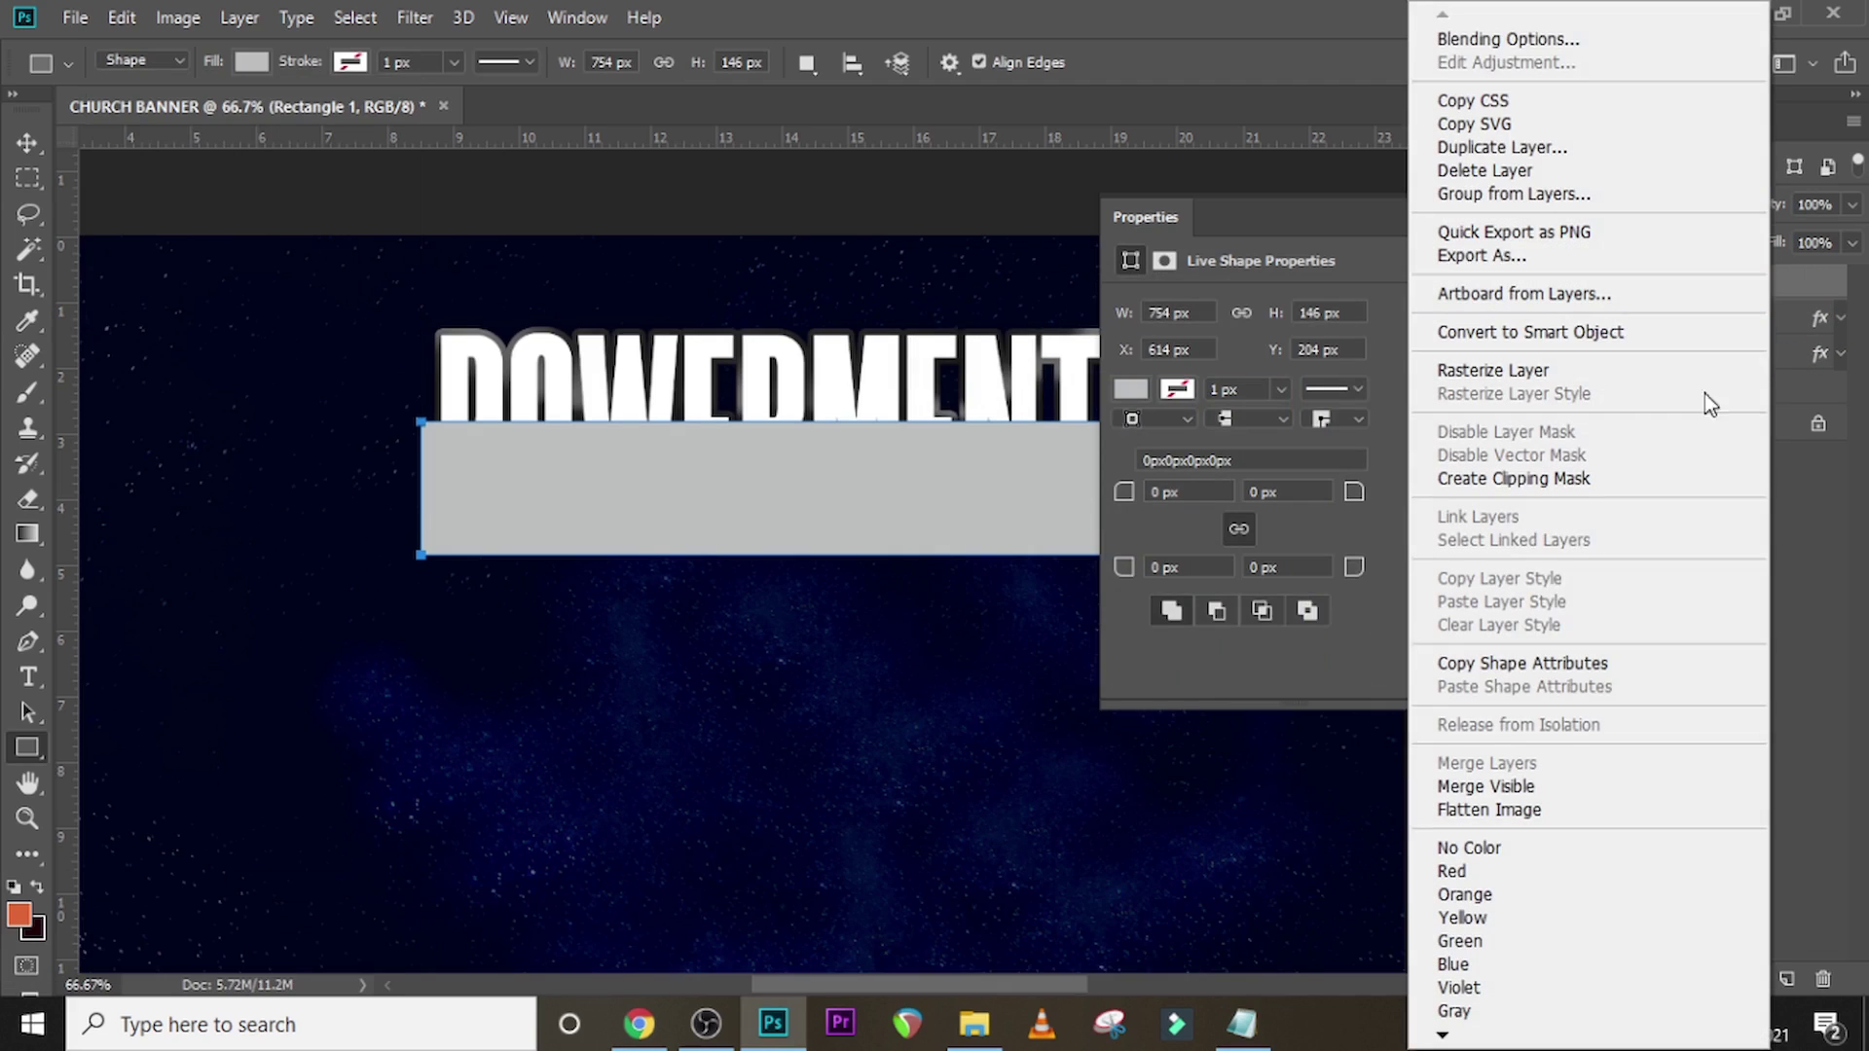
click(1486, 479)
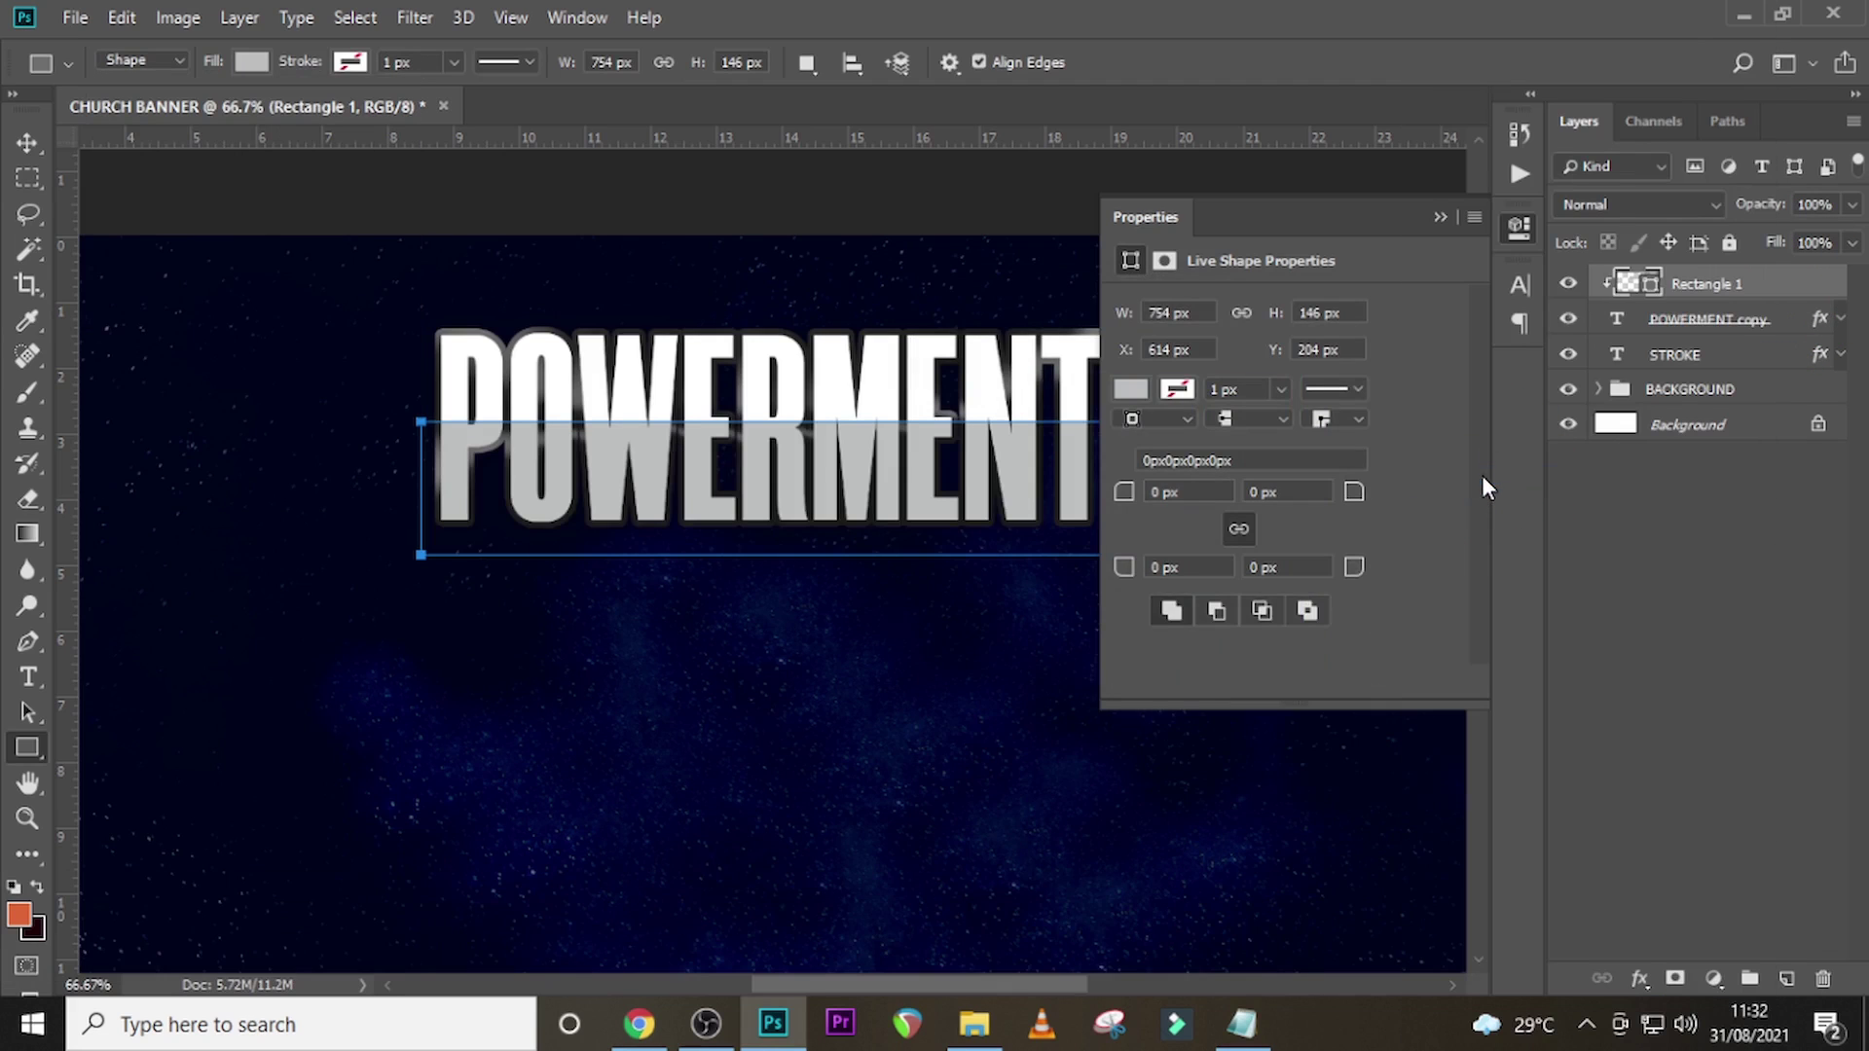
click(1440, 216)
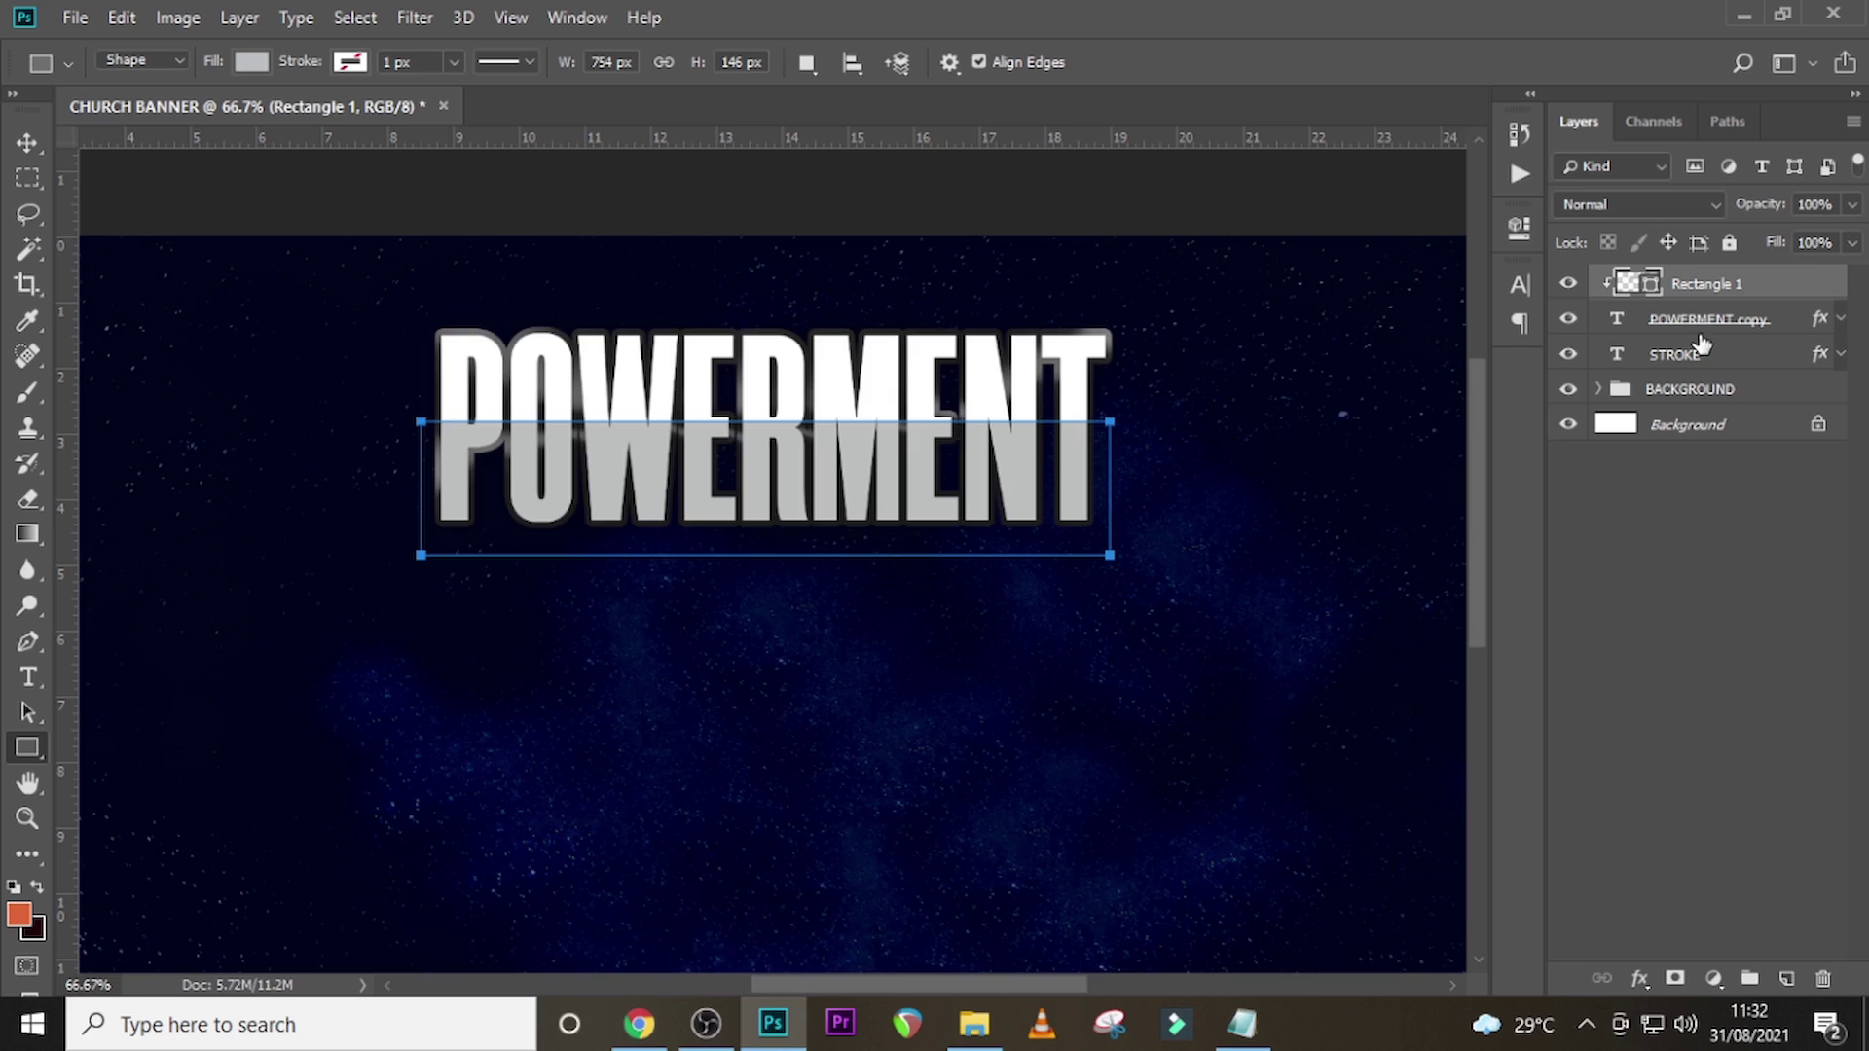
click(1670, 433)
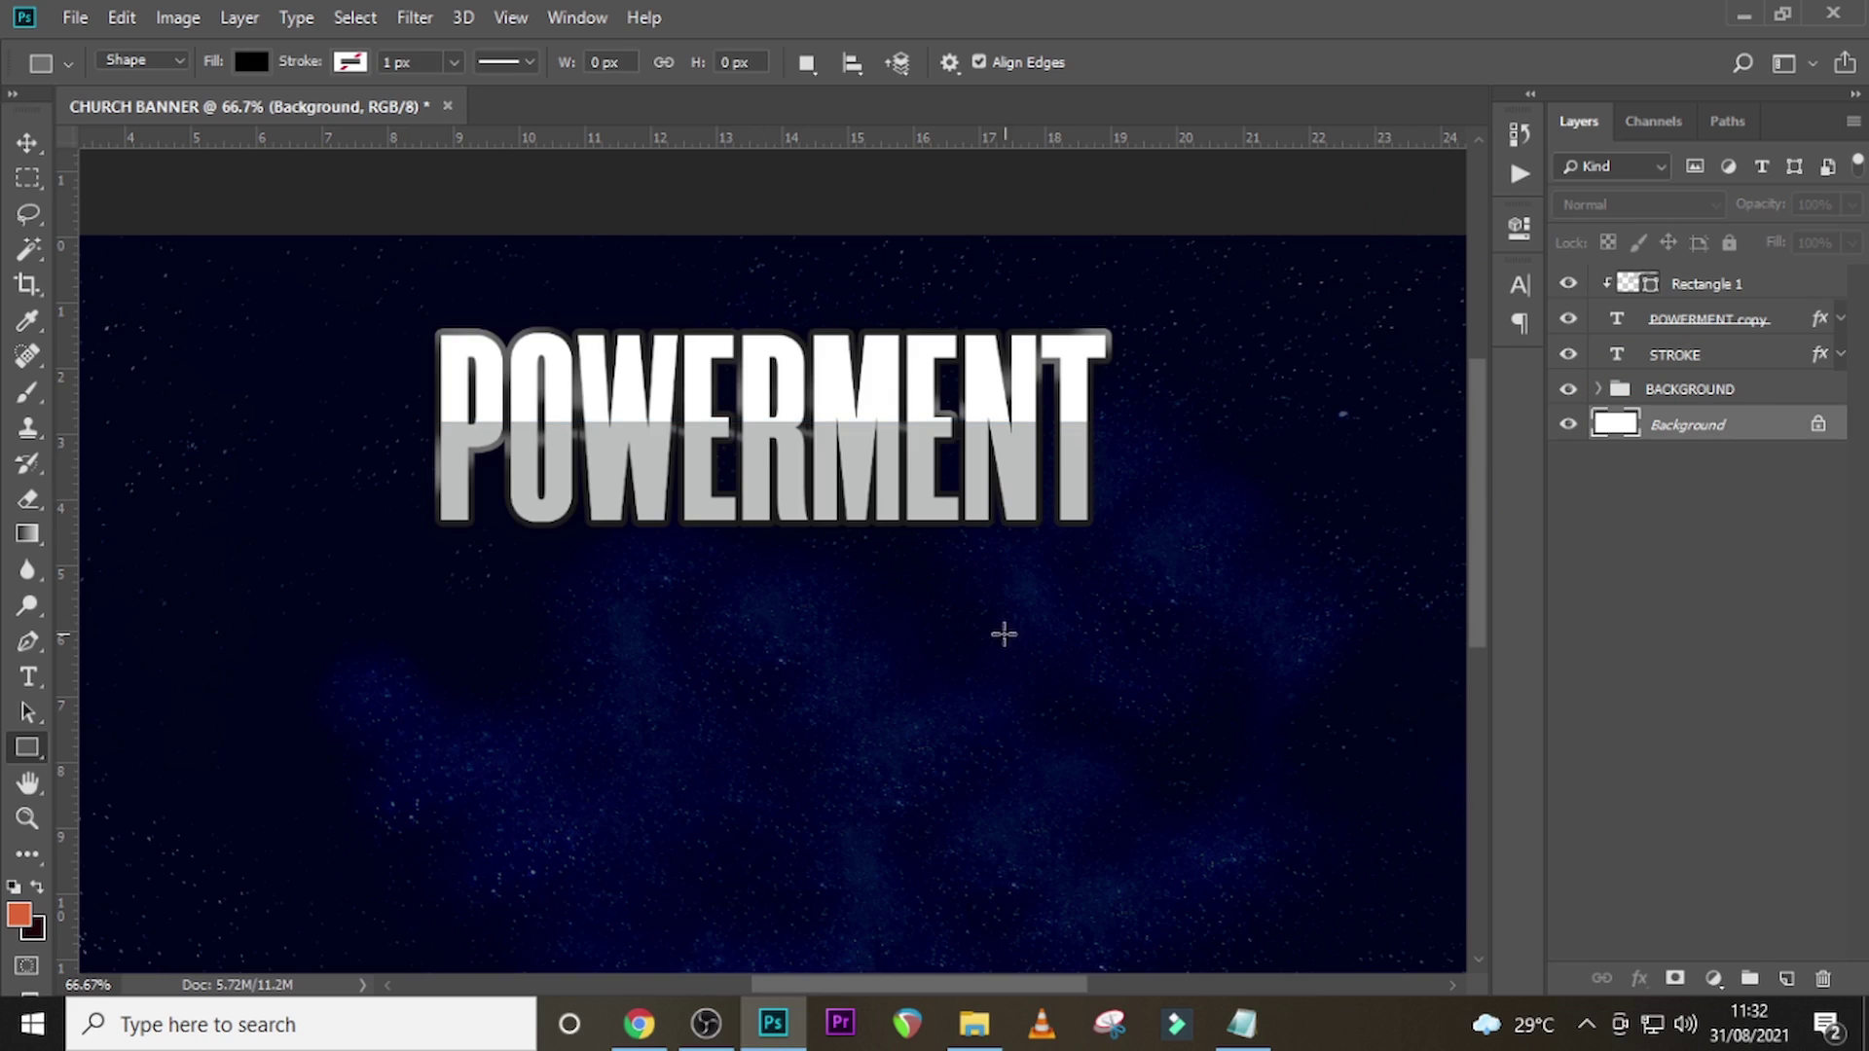
- Nudge the clipped gray rectangle about 13 px down over the lettering, comparing the title with and without it
key(ctrl+equal)
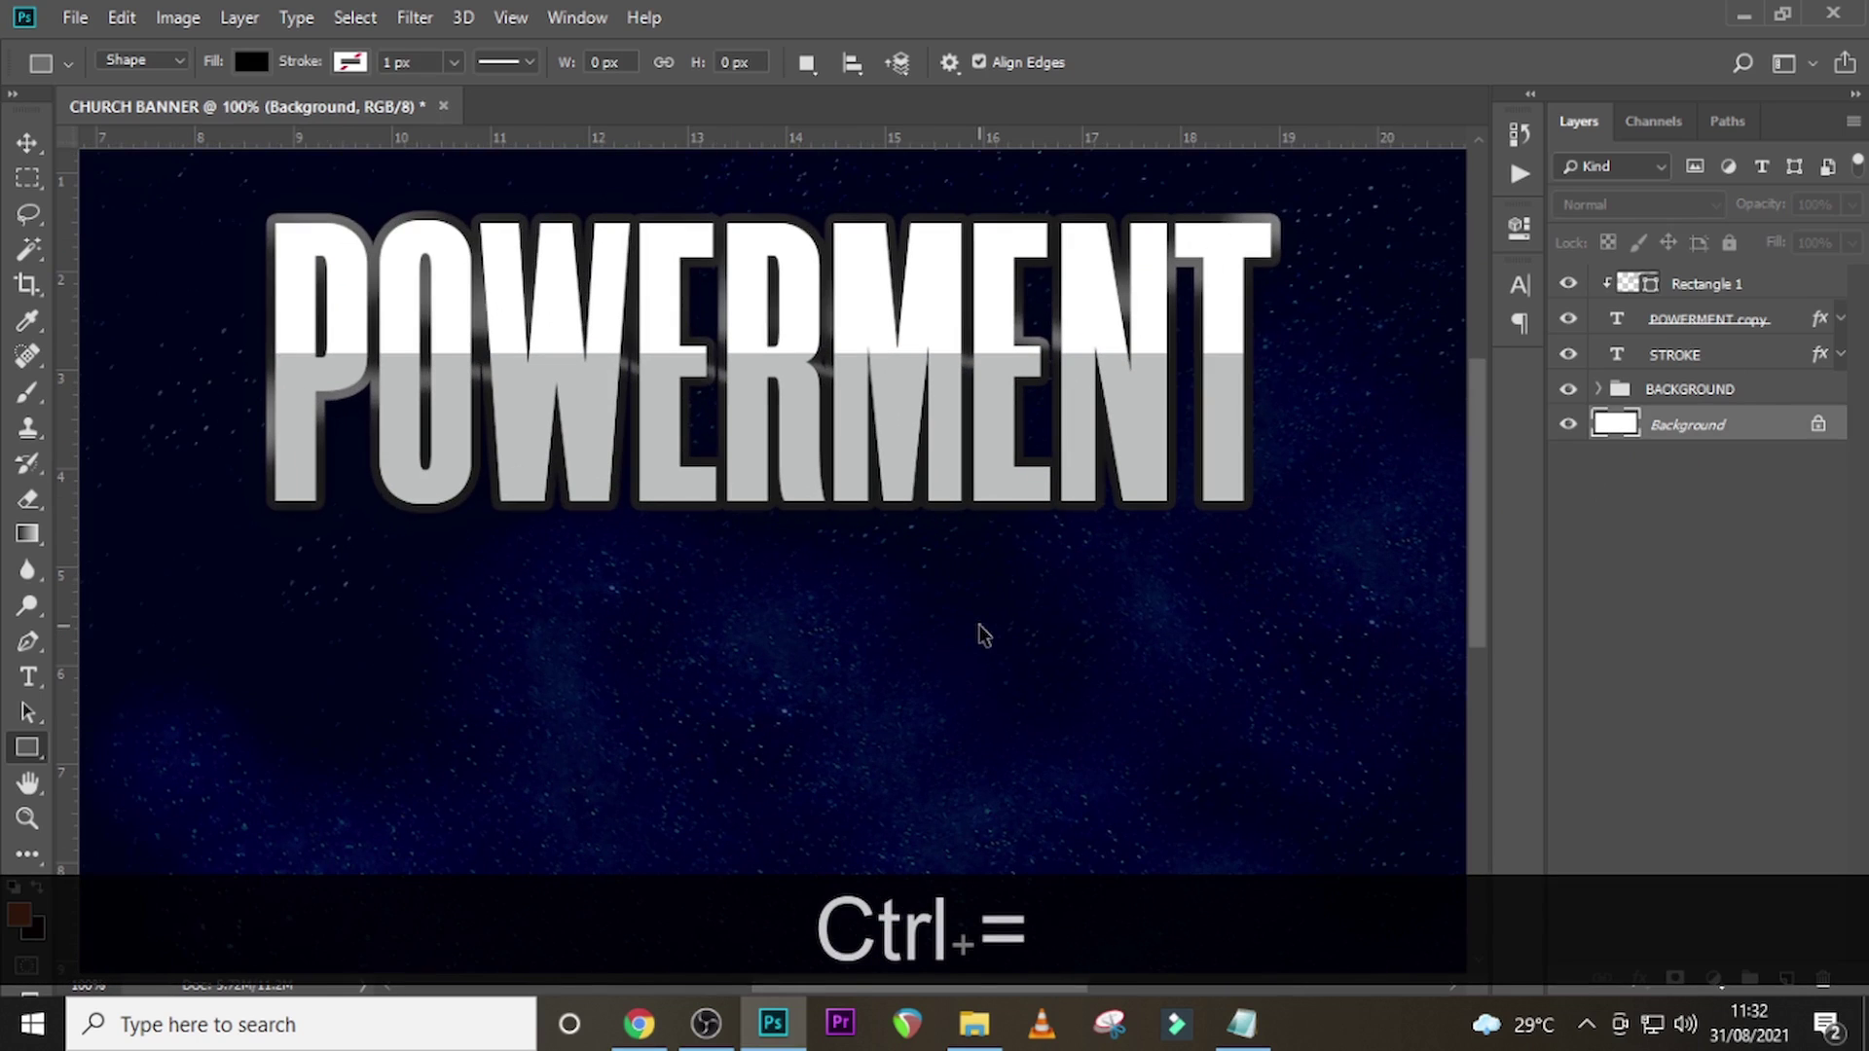
click(1697, 284)
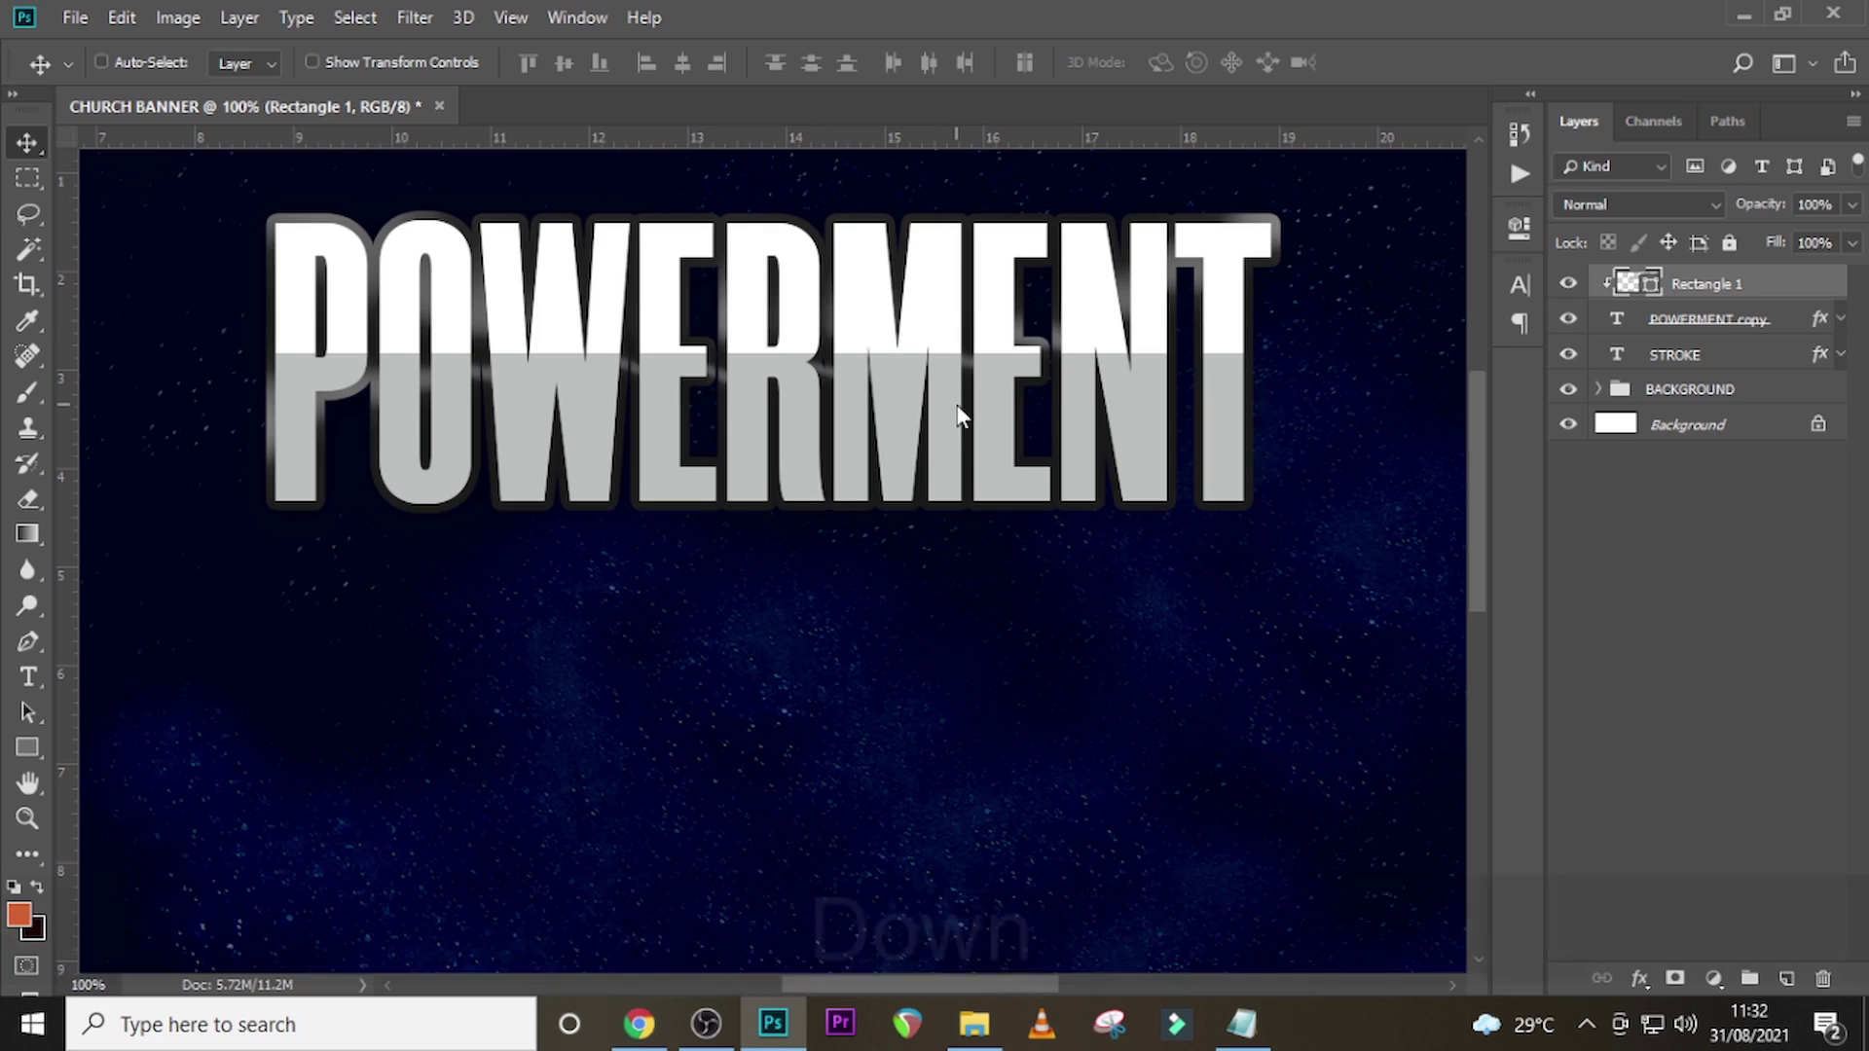
key(Down)
key(Down)
key(Down)
key(Down)
key(Down)
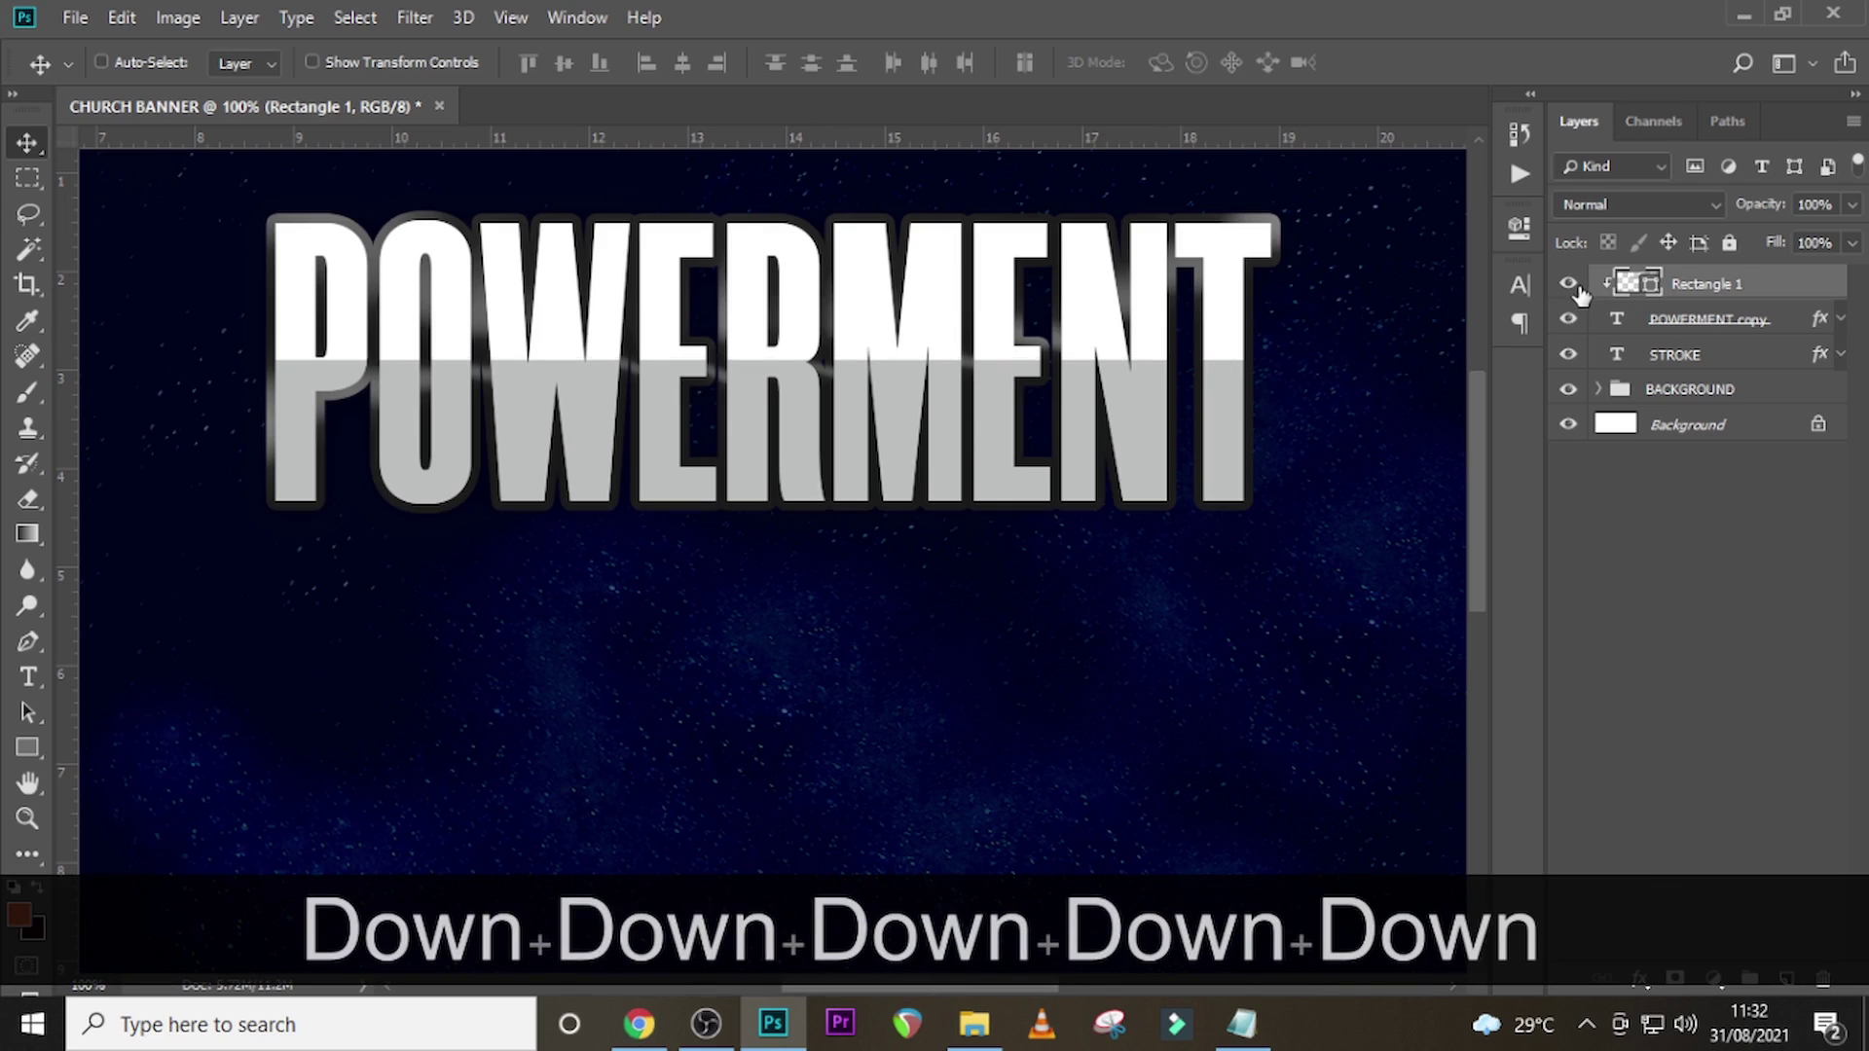
click(1569, 285)
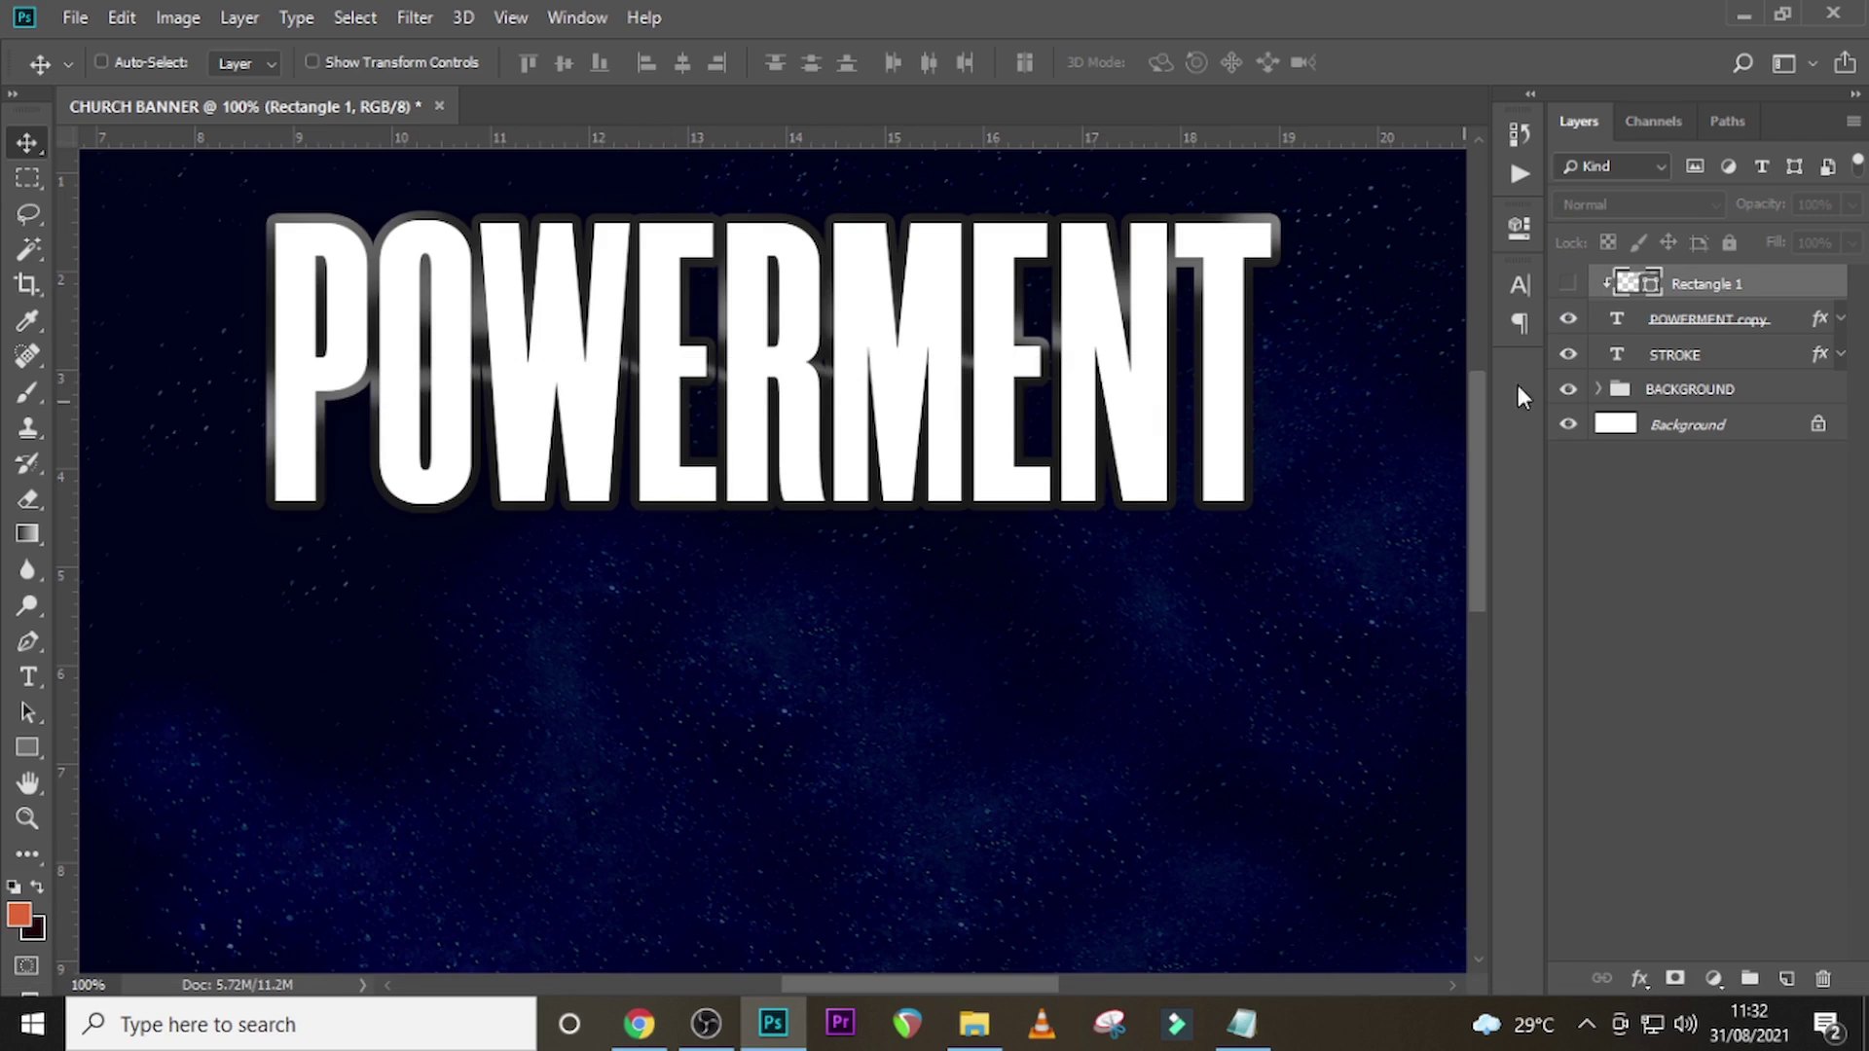
click(1567, 284)
click(1735, 281)
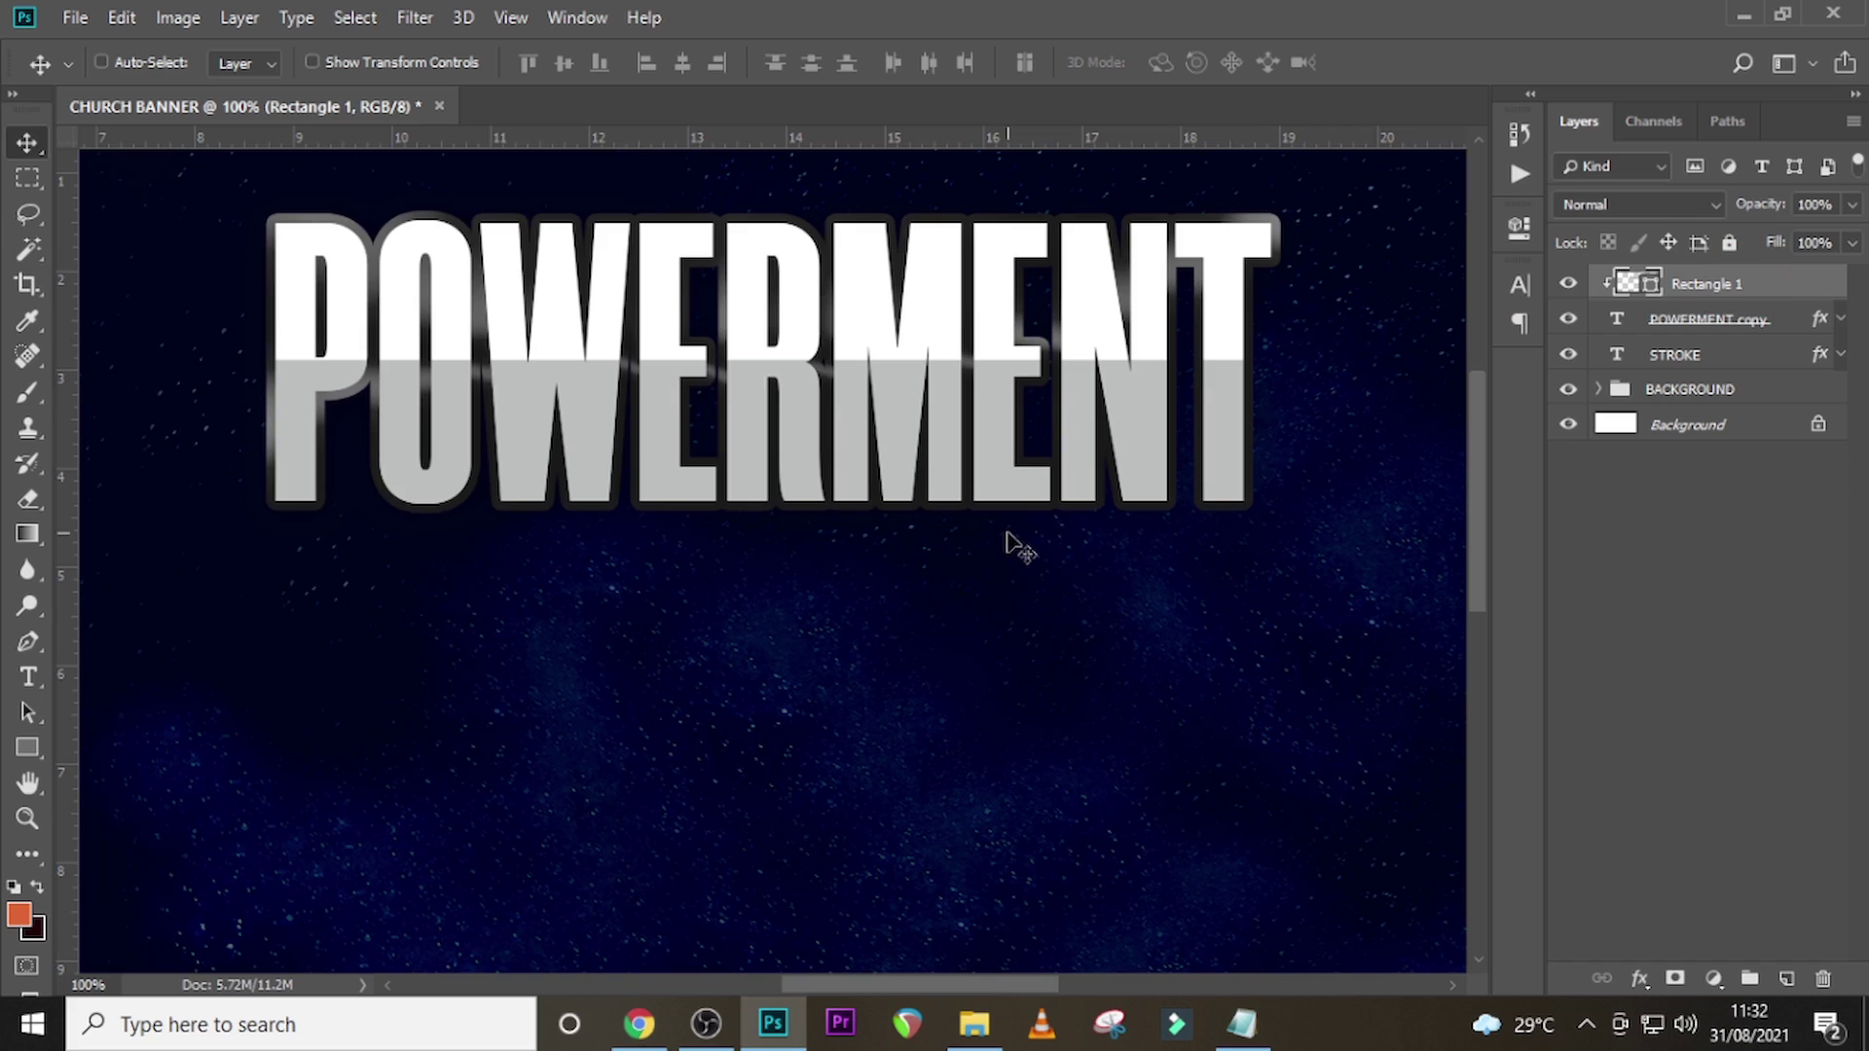
key(Down)
key(Down)
key(Down)
key(Down)
key(Down)
key(Down)
key(Down)
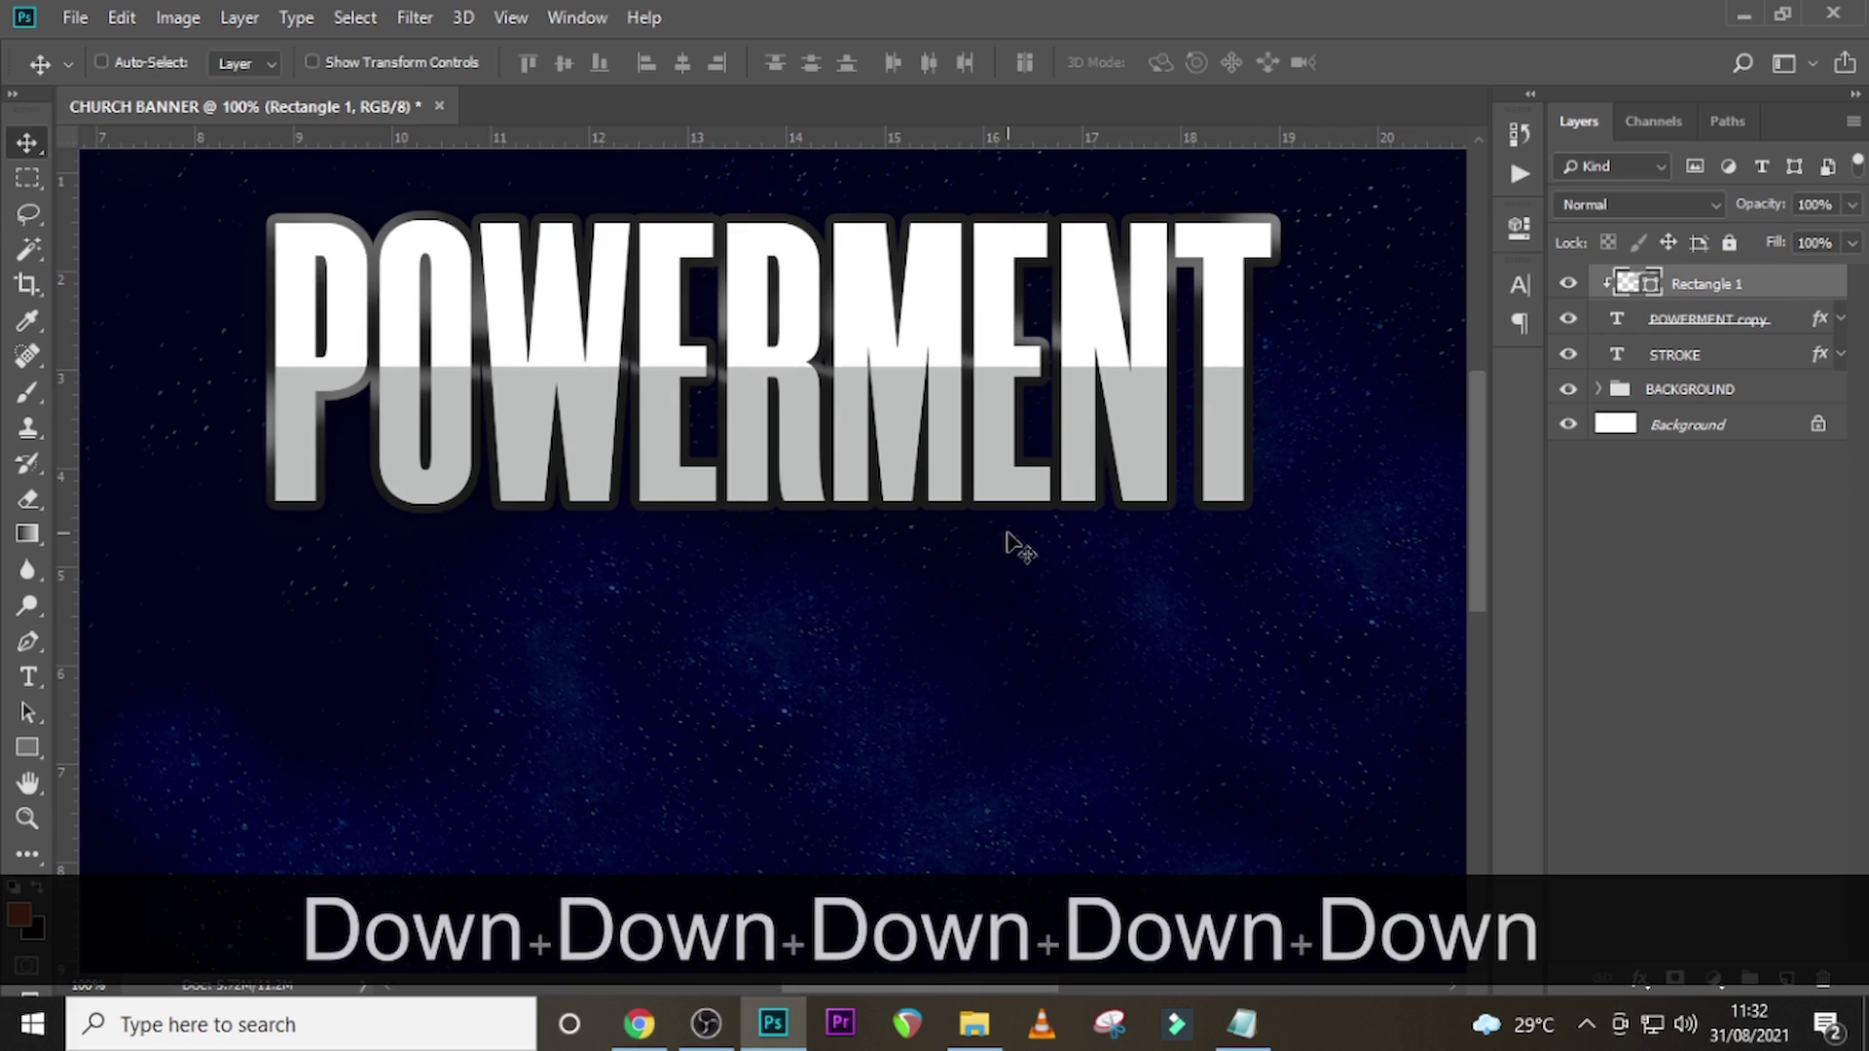
key(Down)
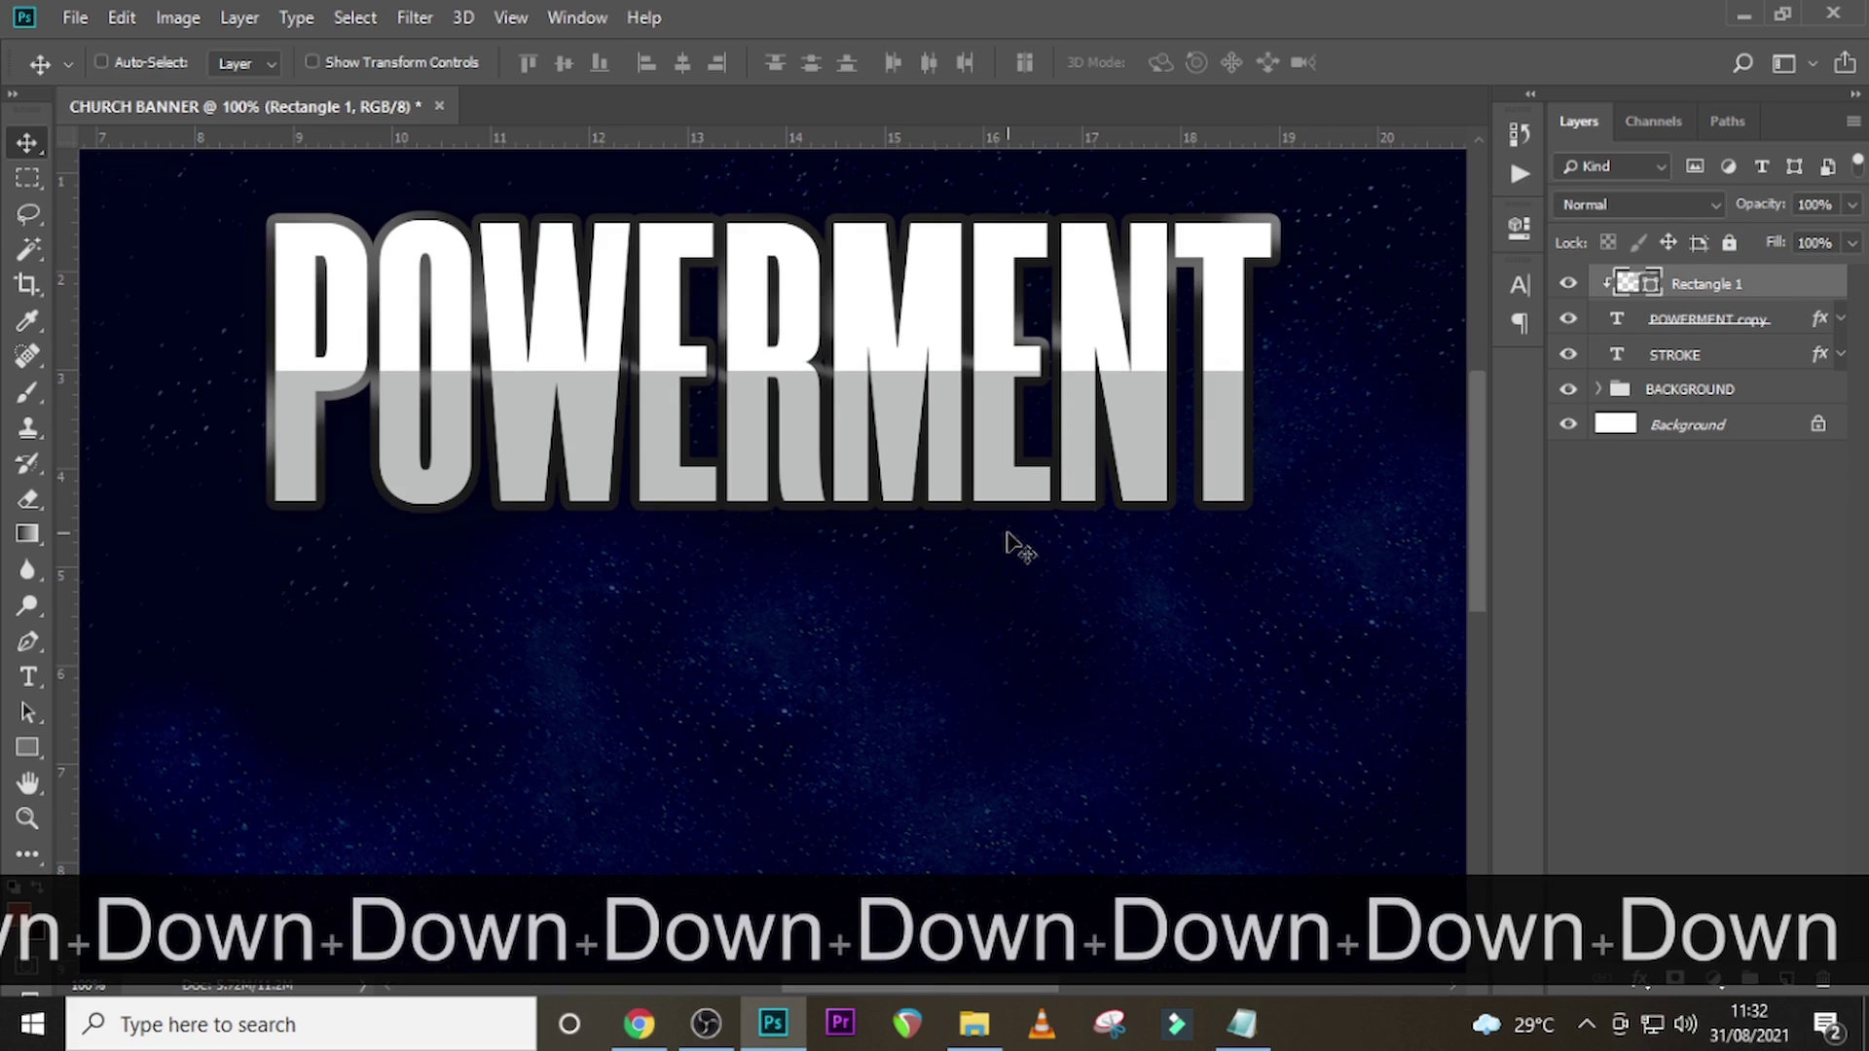
- Add a layer mask to the Rectangle 1 layer and choose a soft round brush tip with 0% hardness
click(1695, 290)
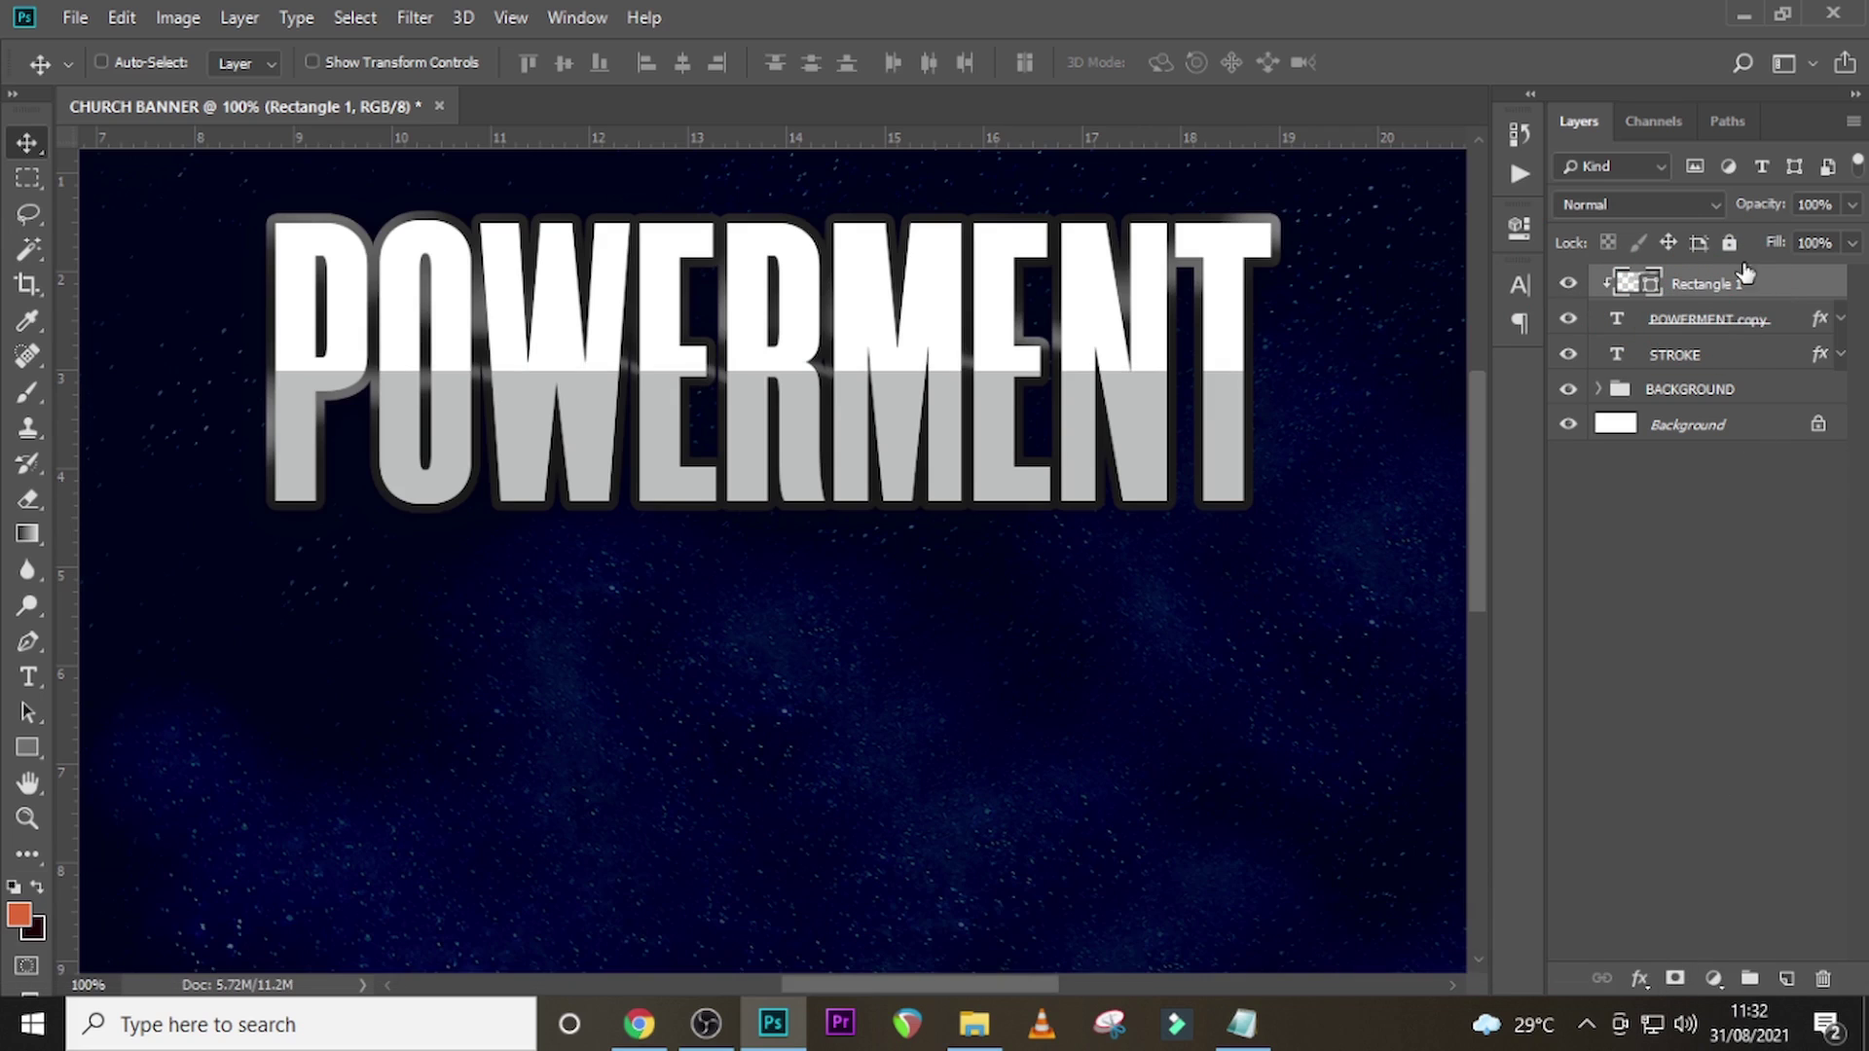
click(1675, 976)
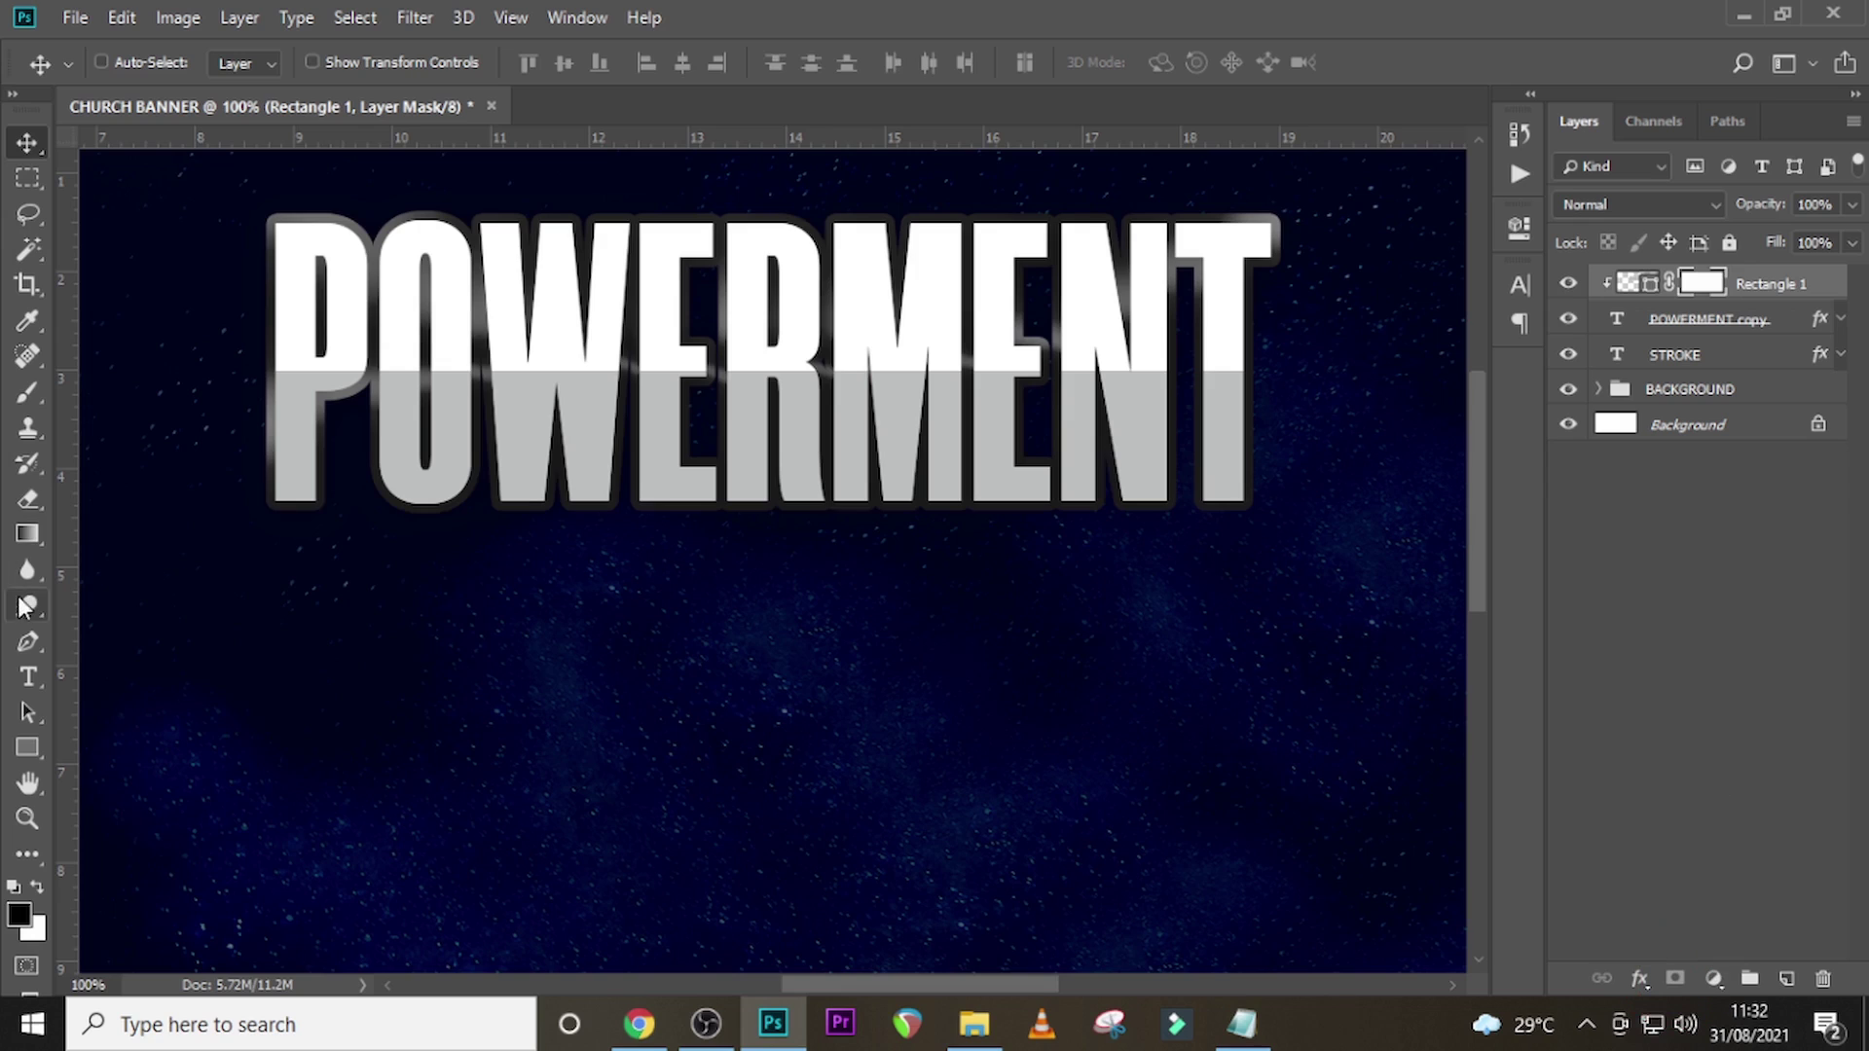
click(27, 569)
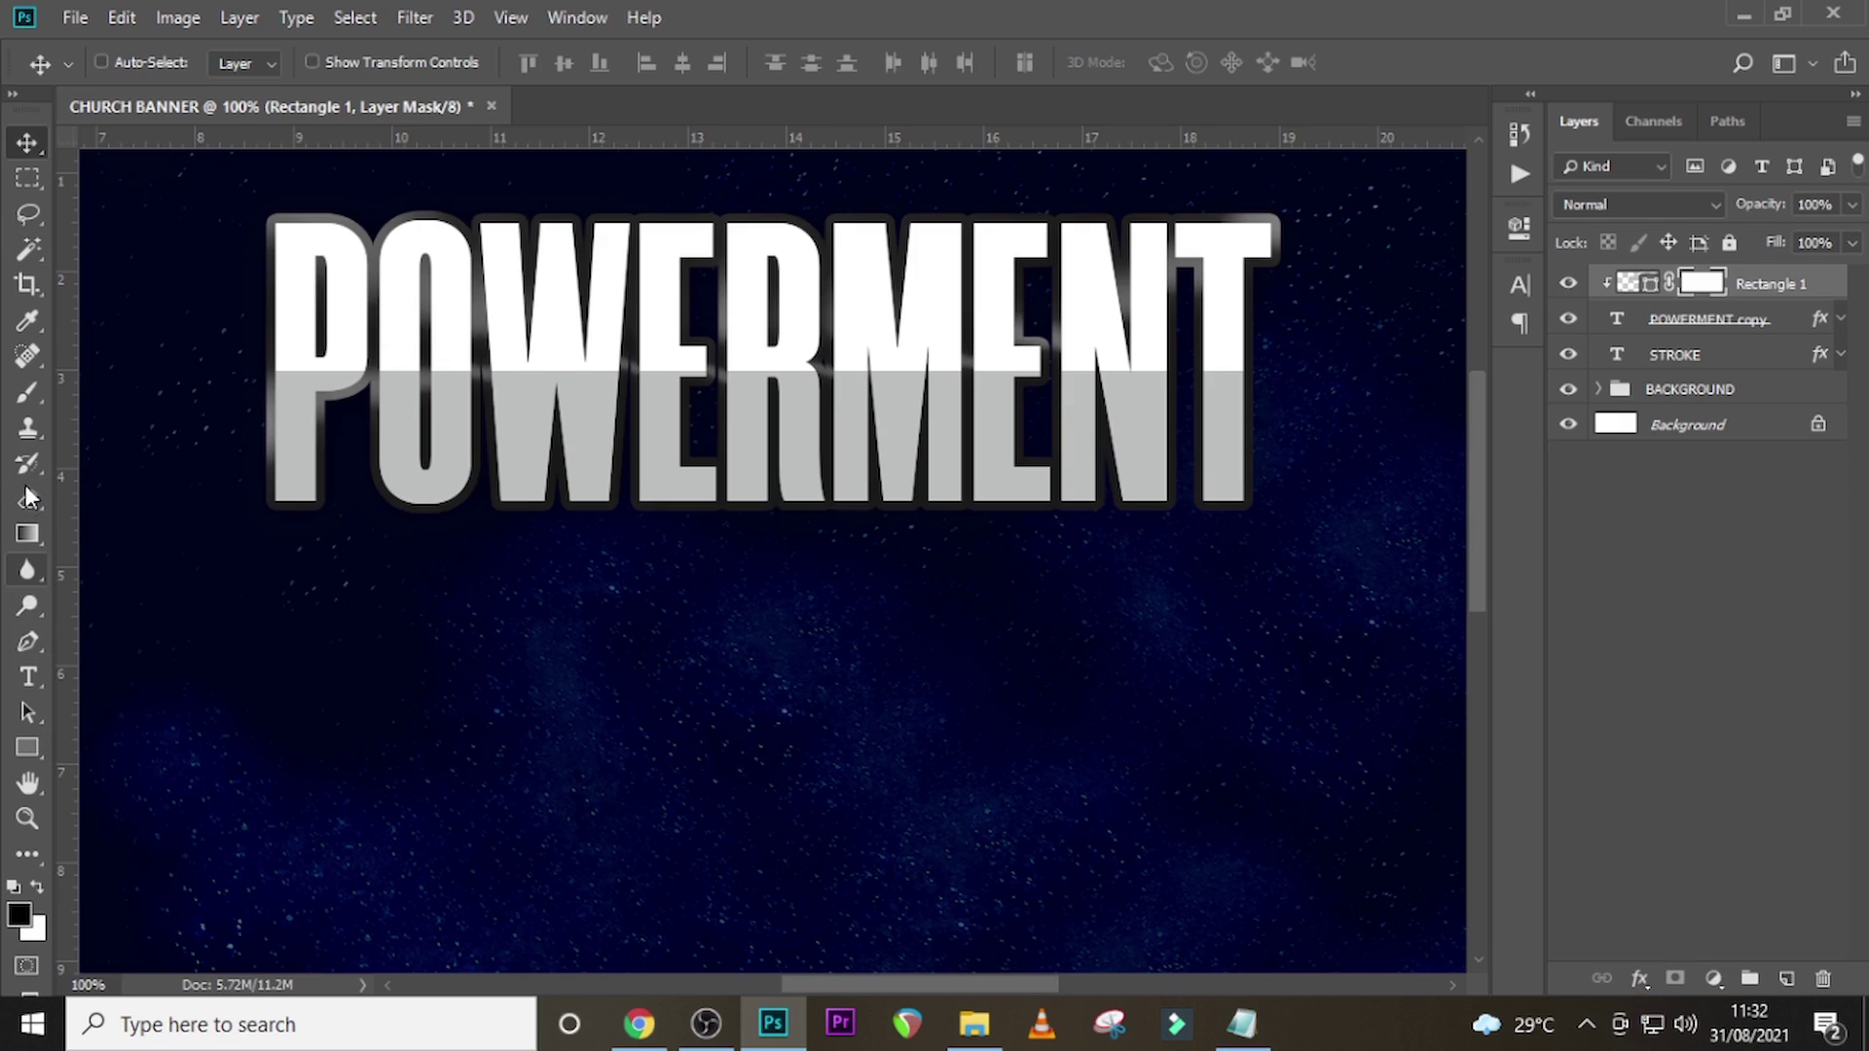
click(29, 394)
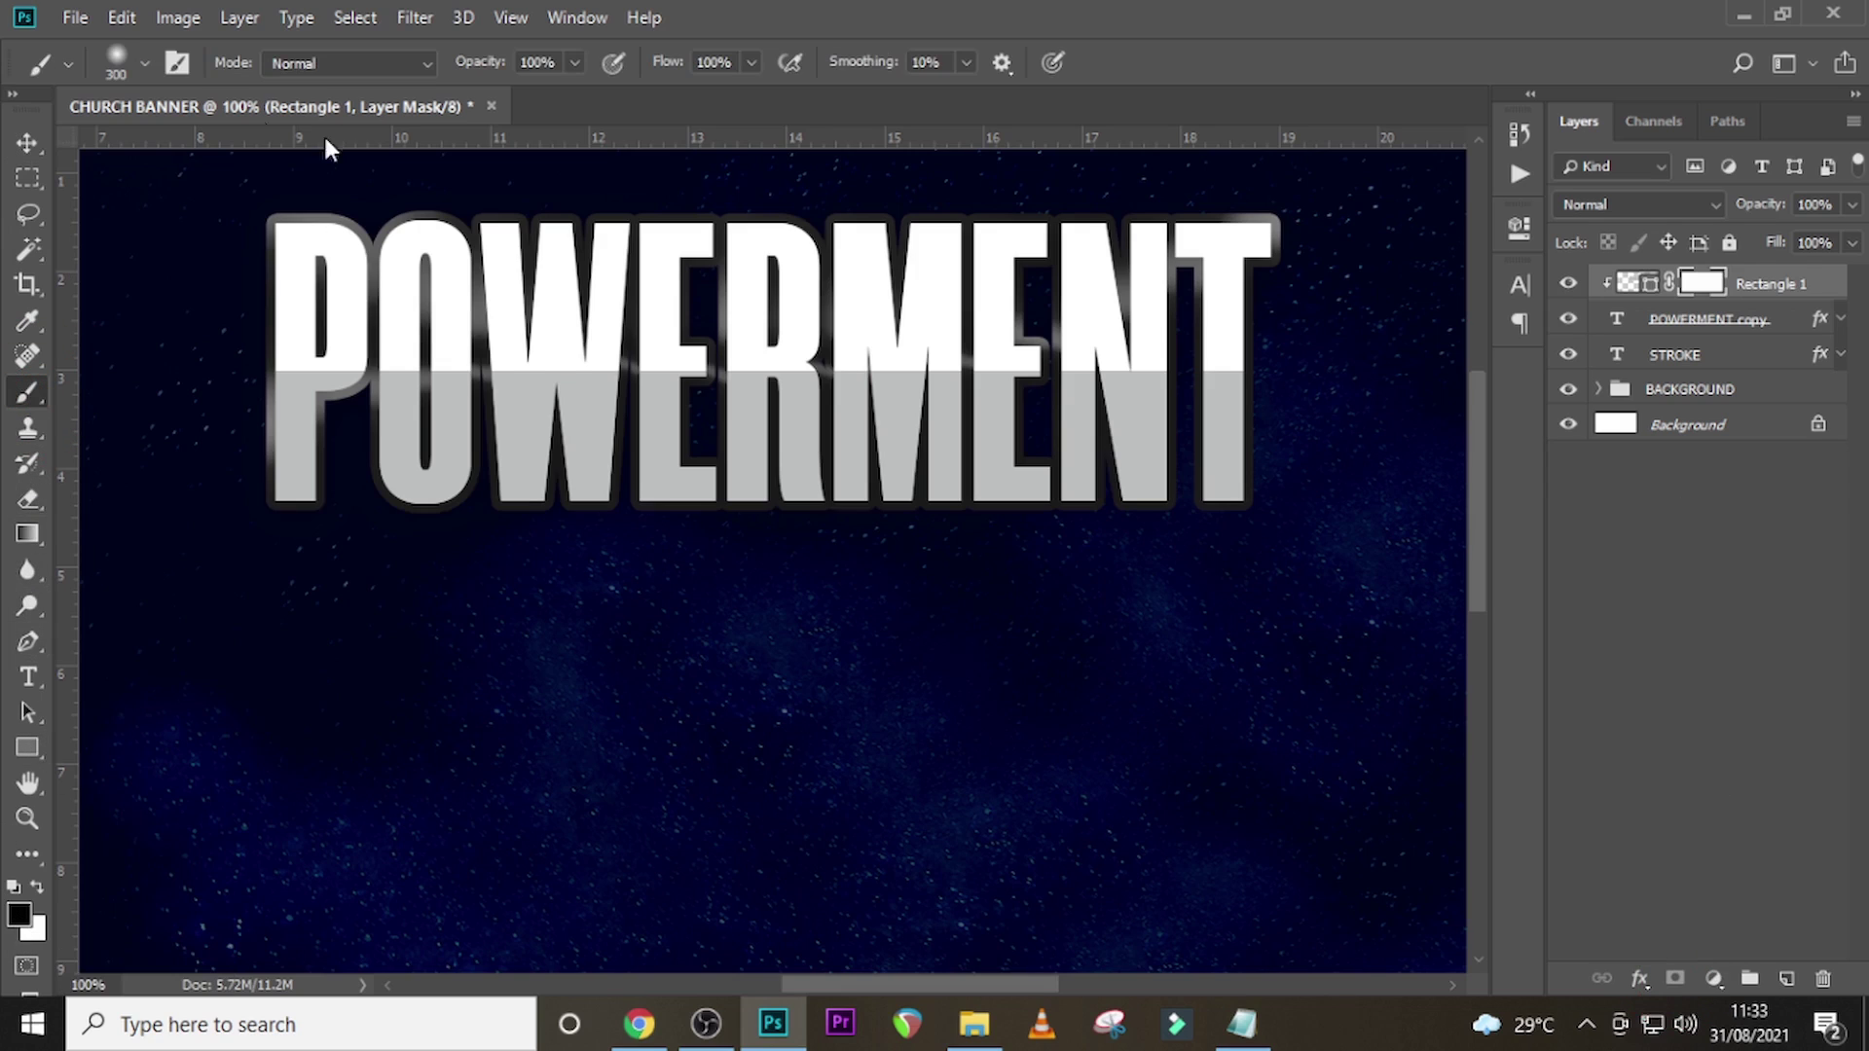
click(124, 58)
click(54, 273)
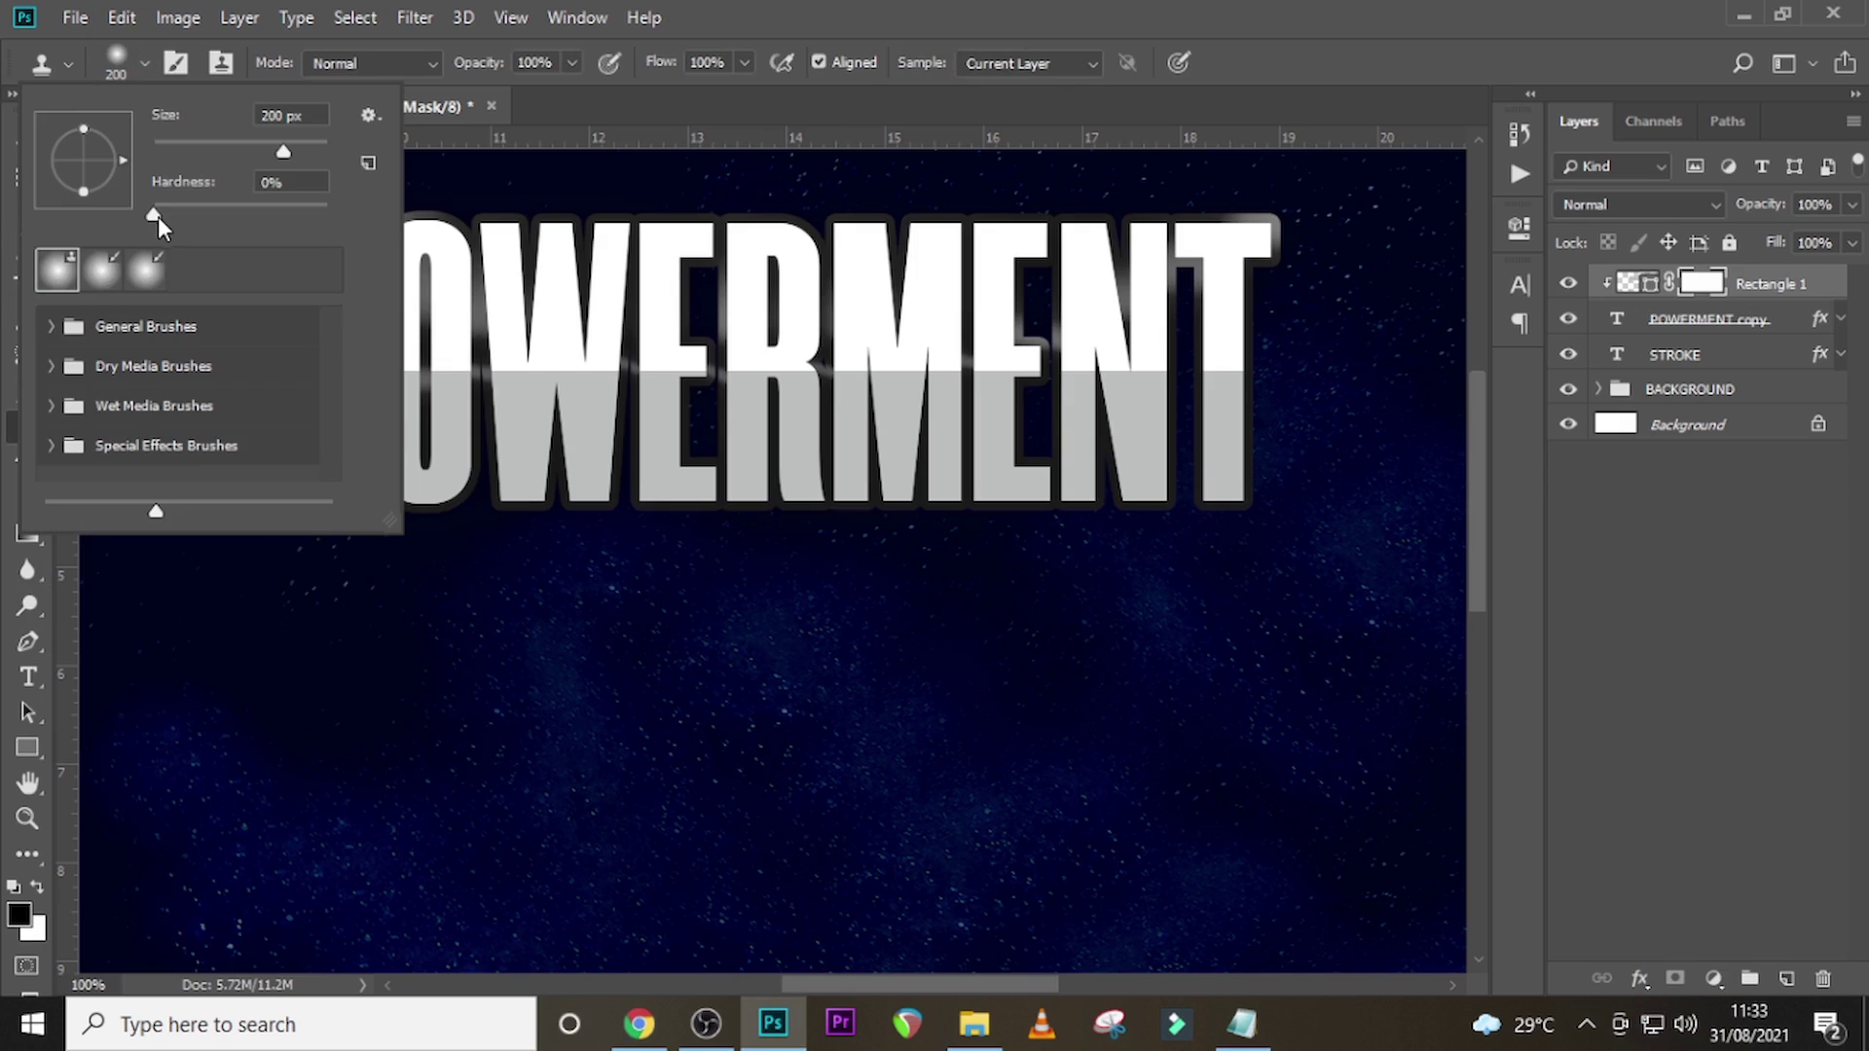
click(153, 211)
click(827, 49)
click(1699, 284)
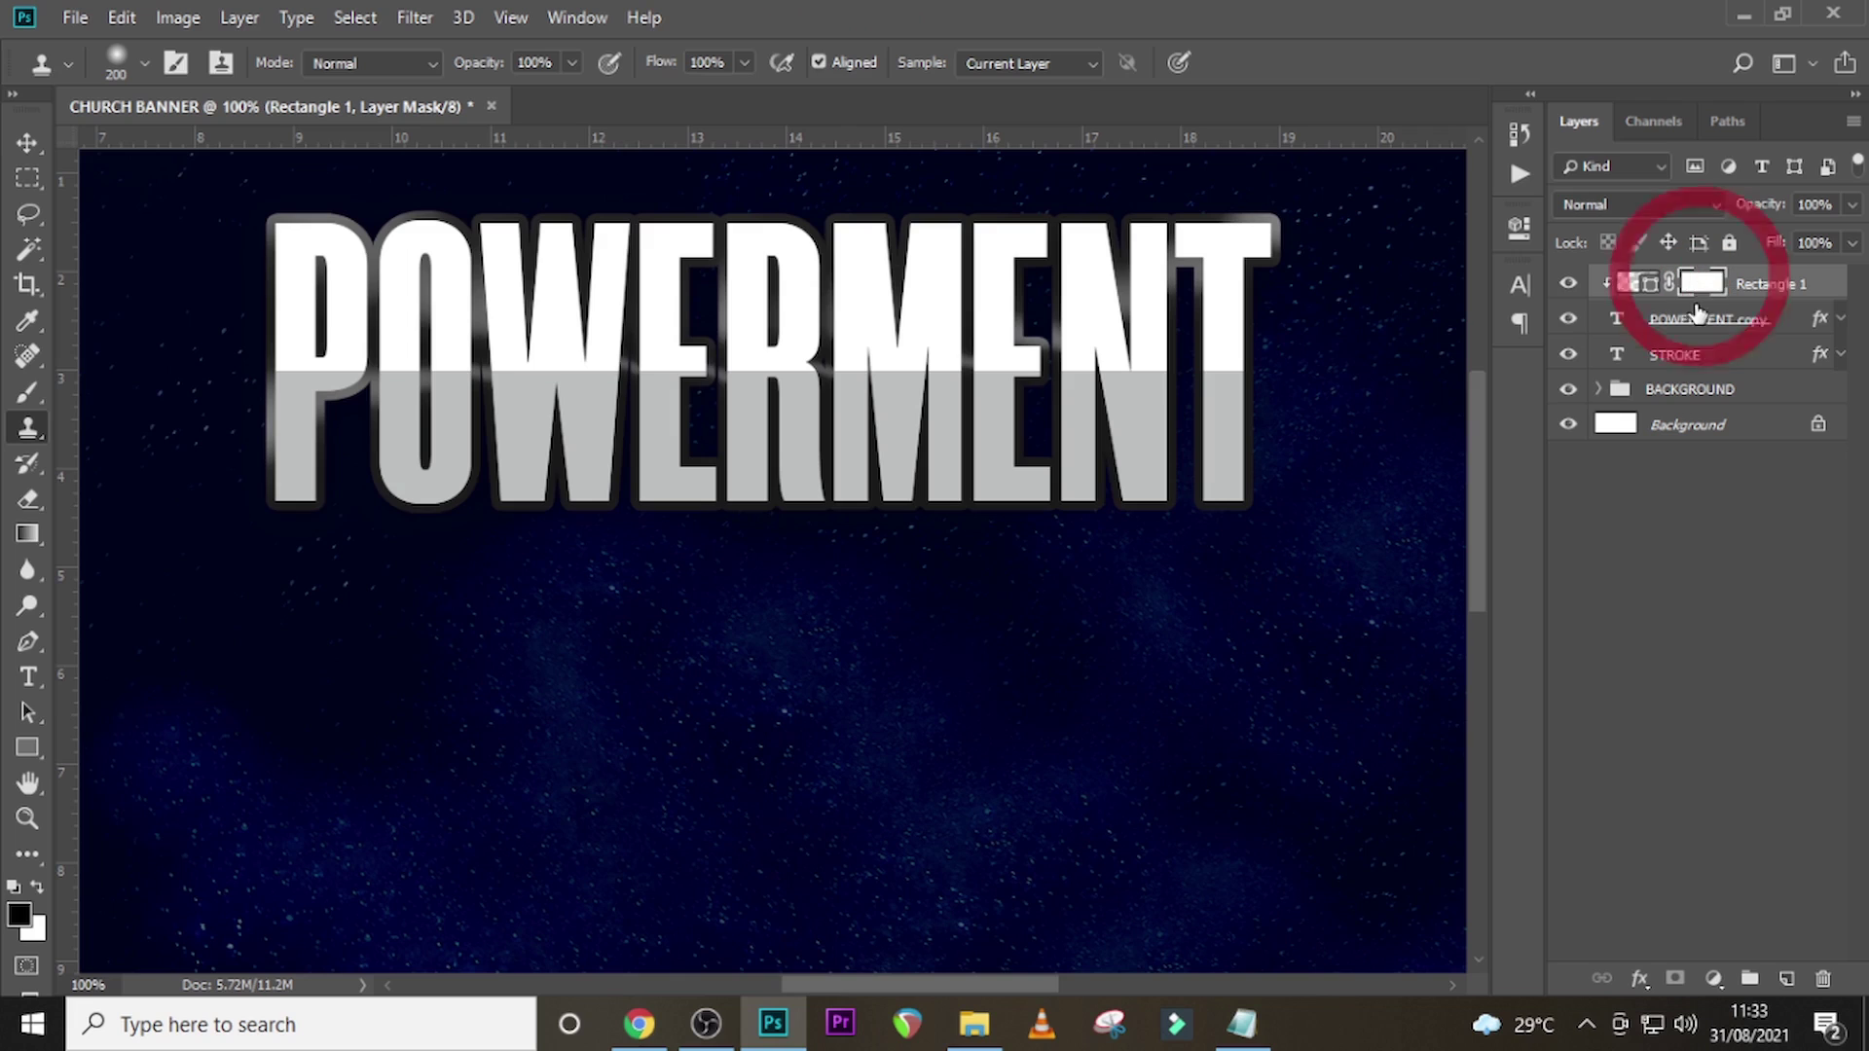
- Paint black on the rectangle's mask along the bottom of the letters with a soft 125 px brush, fading the gray downward
key(Caps_Lock)
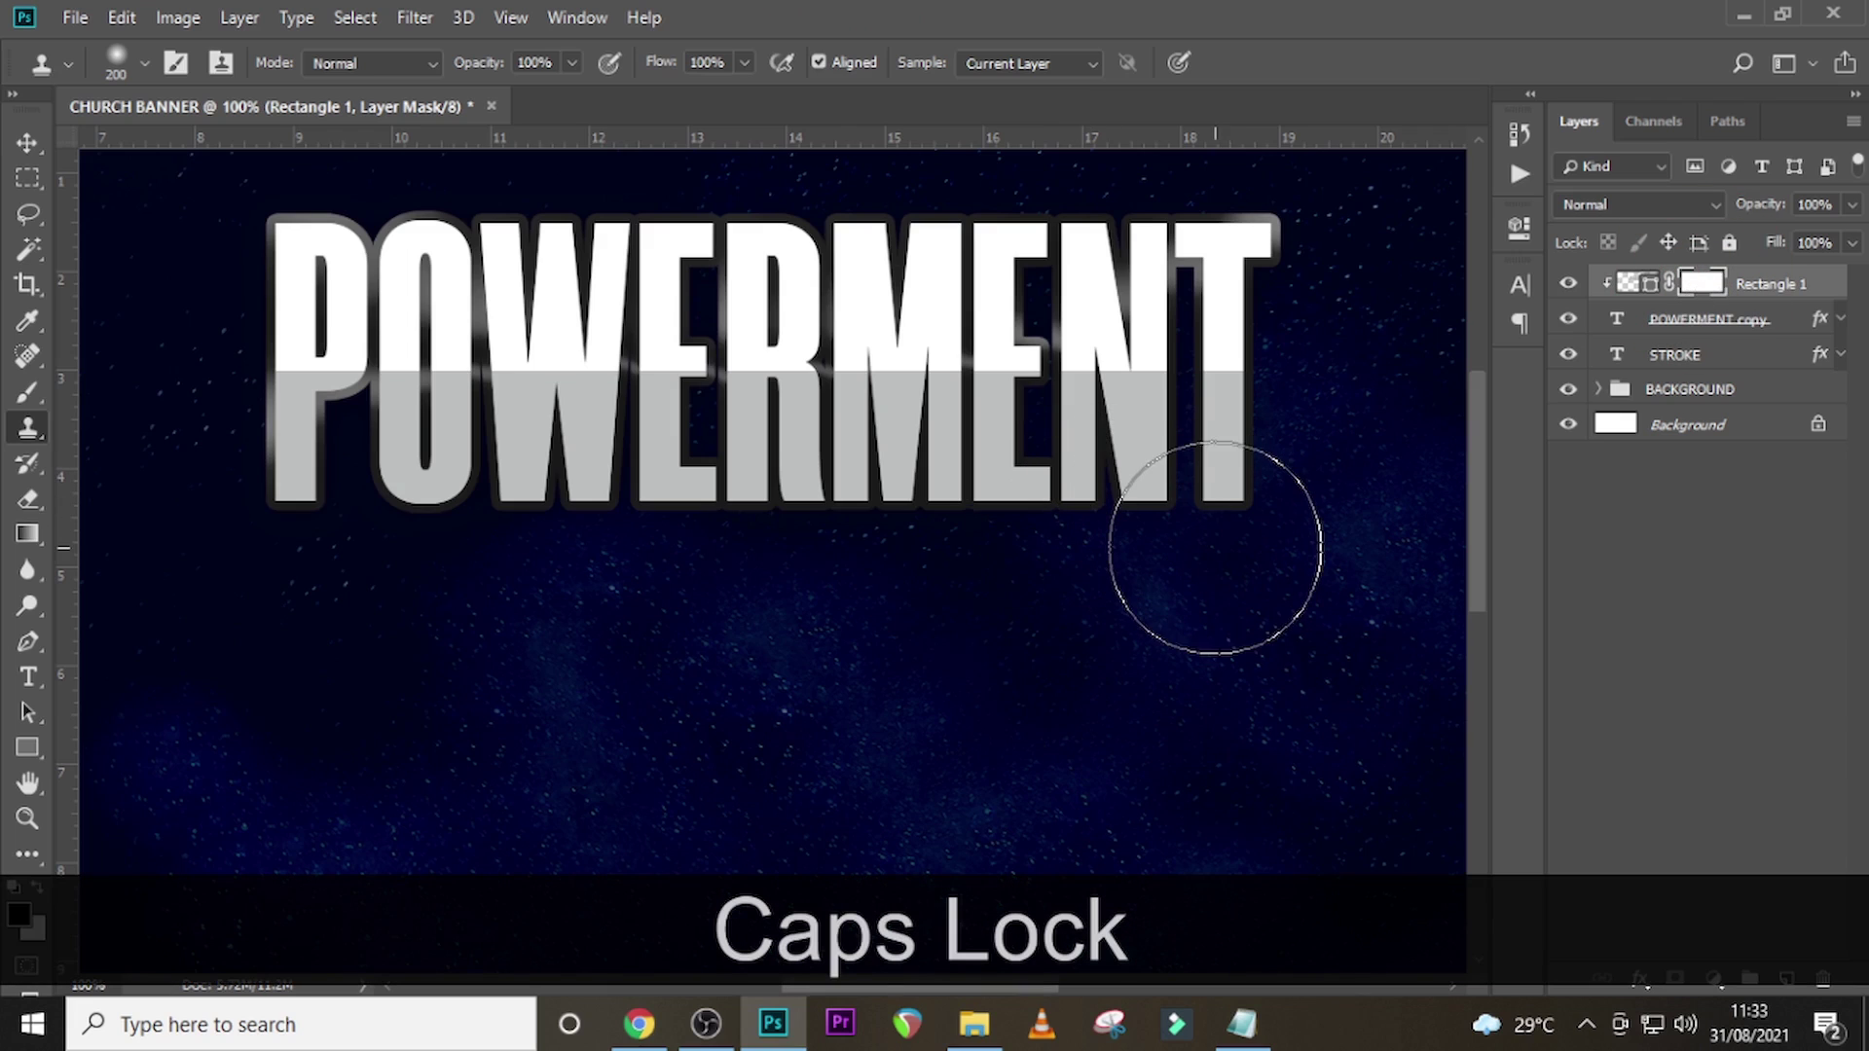
key(bracketleft)
key(bracketleft)
key(bracketleft)
key(b)
key(bracketleft)
key(bracketleft)
key(bracketleft)
key(bracketleft)
key(bracketleft)
mouse_move(1226, 503)
mouse_down()
mouse_move(990, 538)
mouse_move(1208, 536)
mouse_move(825, 542)
mouse_move(1221, 542)
mouse_move(588, 500)
mouse_move(705, 506)
mouse_move(685, 491)
mouse_move(315, 506)
mouse_move(127, 472)
mouse_up()
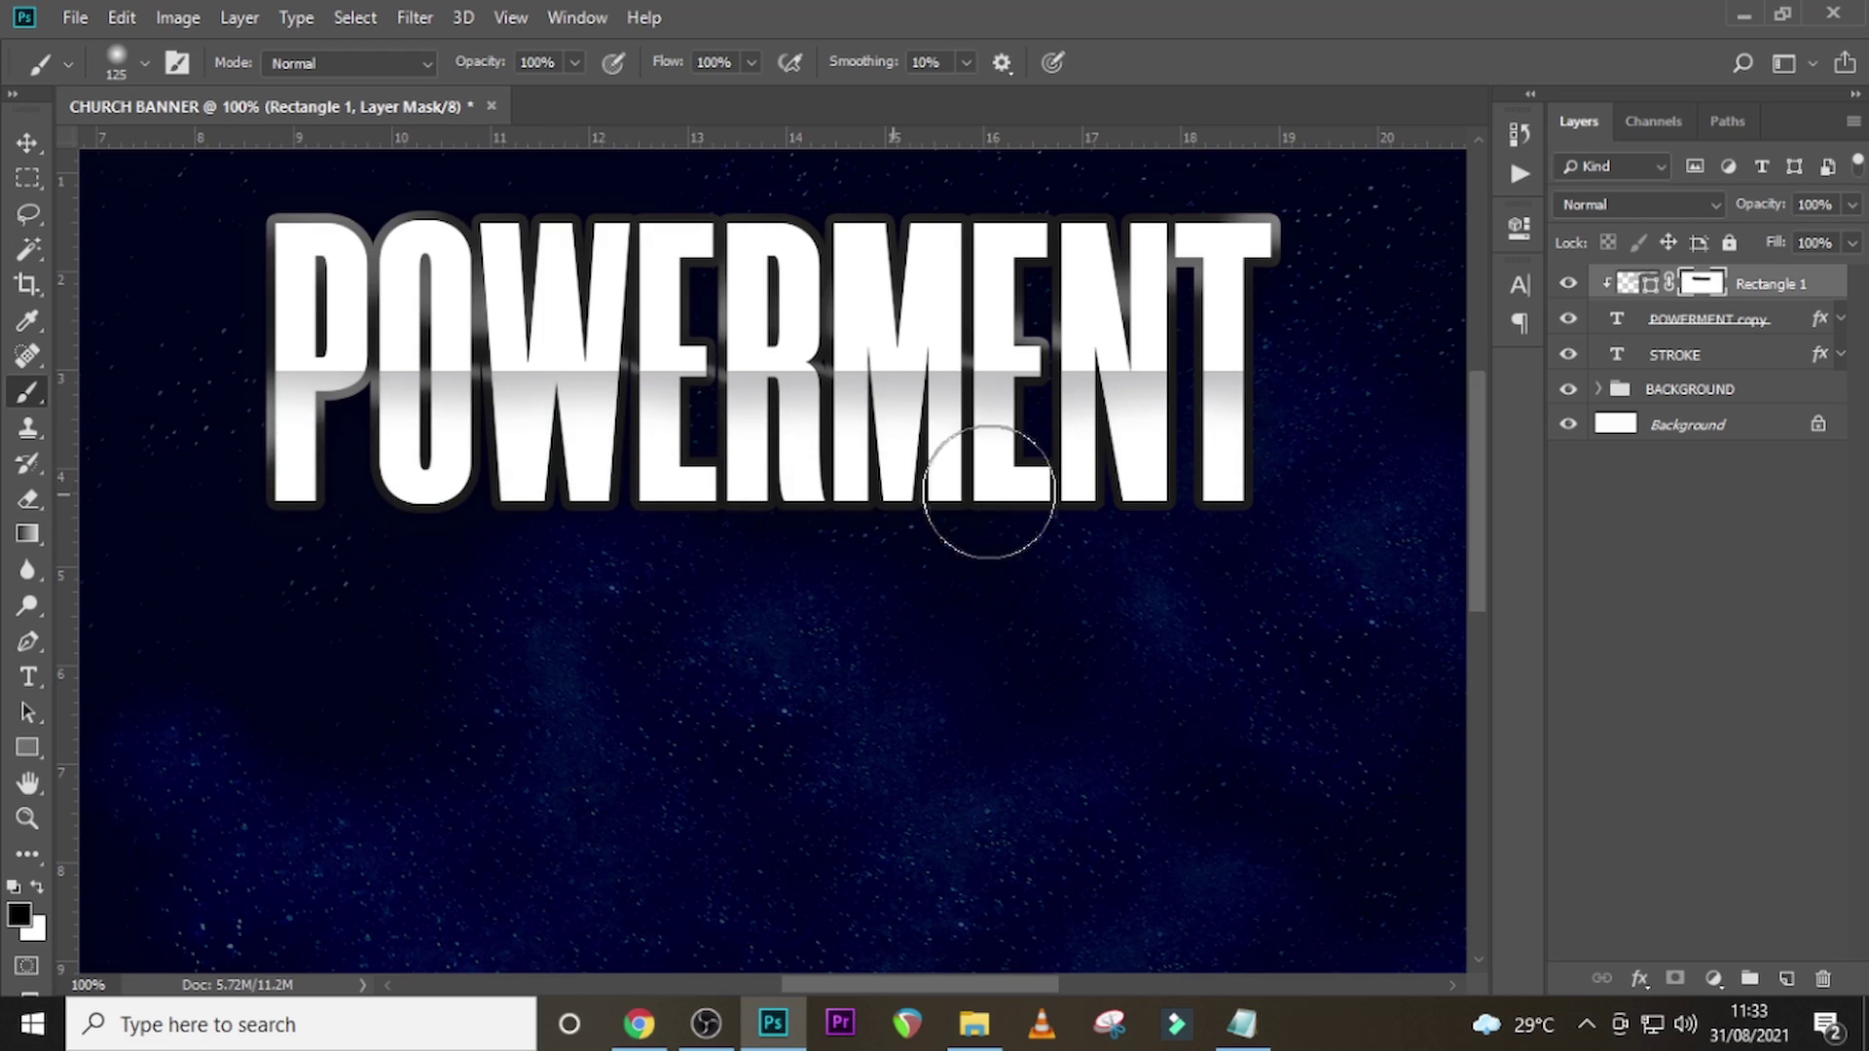
click(296, 531)
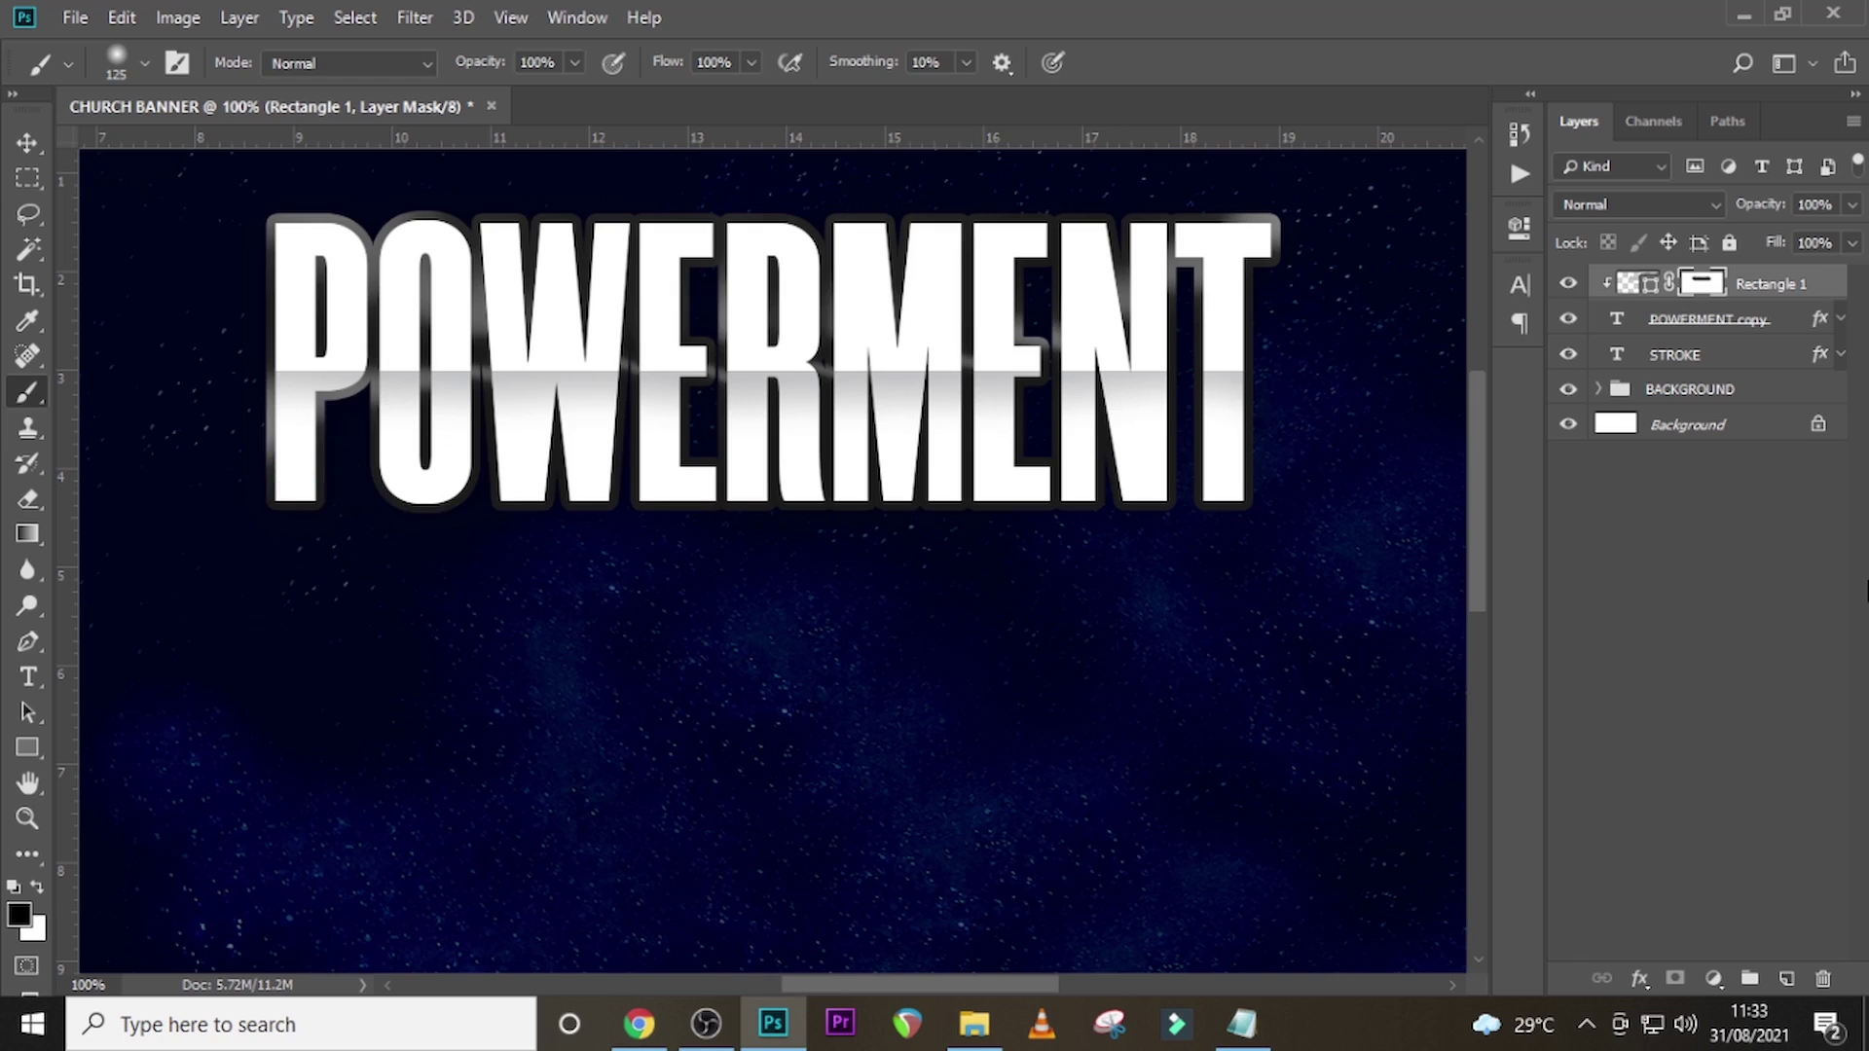
- Group the Rectangle 1, POWERMENT copy and STROKE layers and name the group "empowerment"
key(ctrl+0)
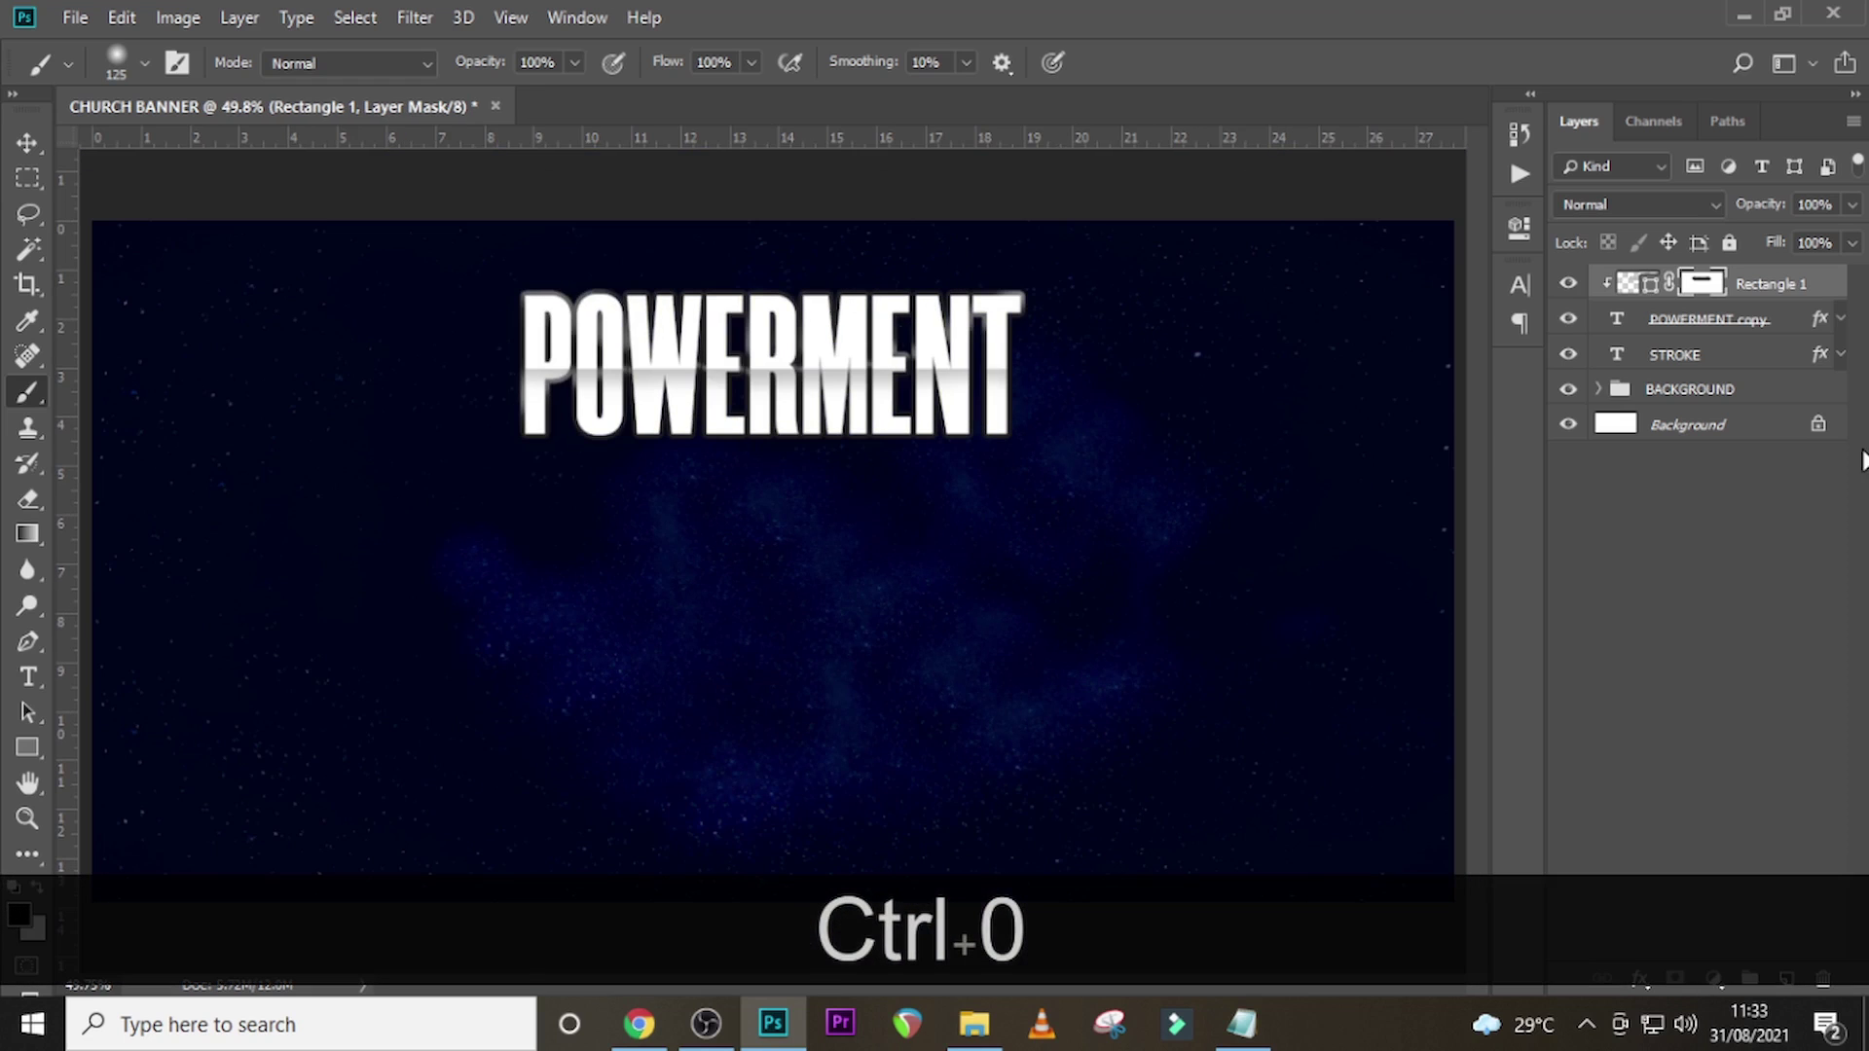
click(1803, 292)
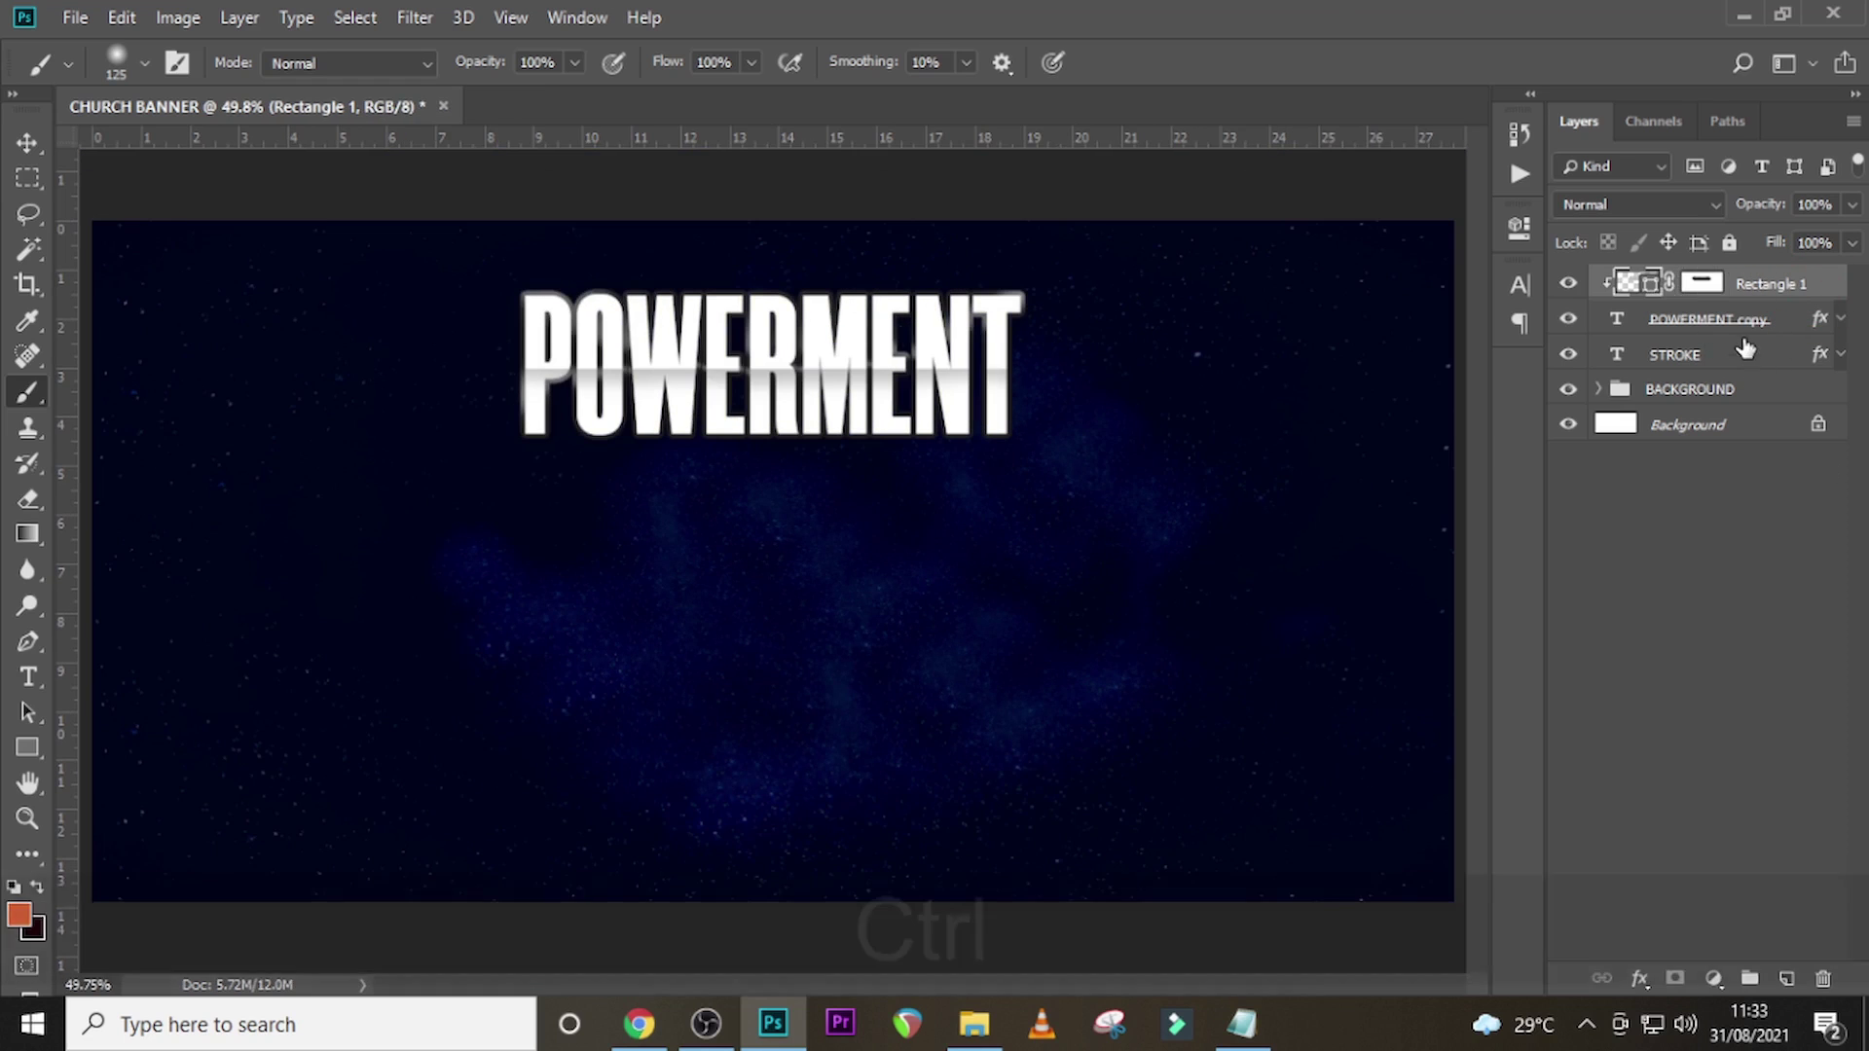
ctrl+click(1744, 321)
ctrl+click(1727, 355)
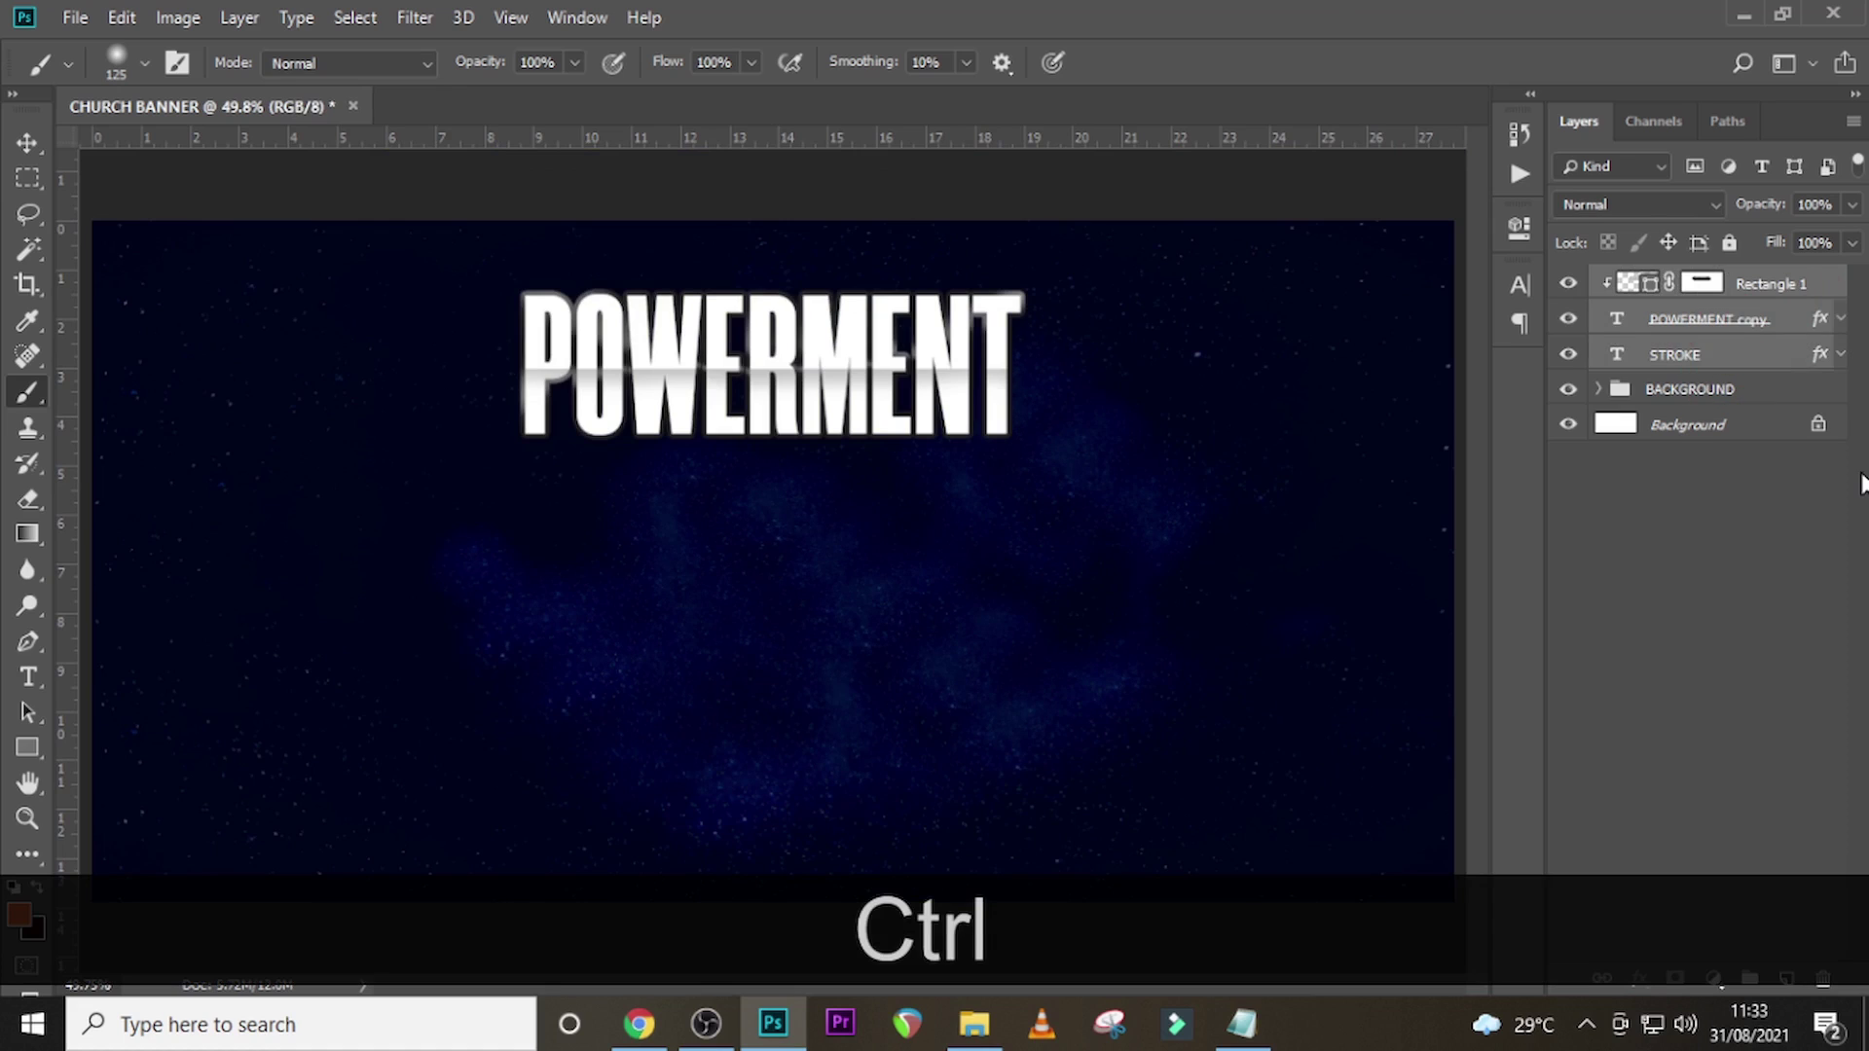
key(ctrl+g)
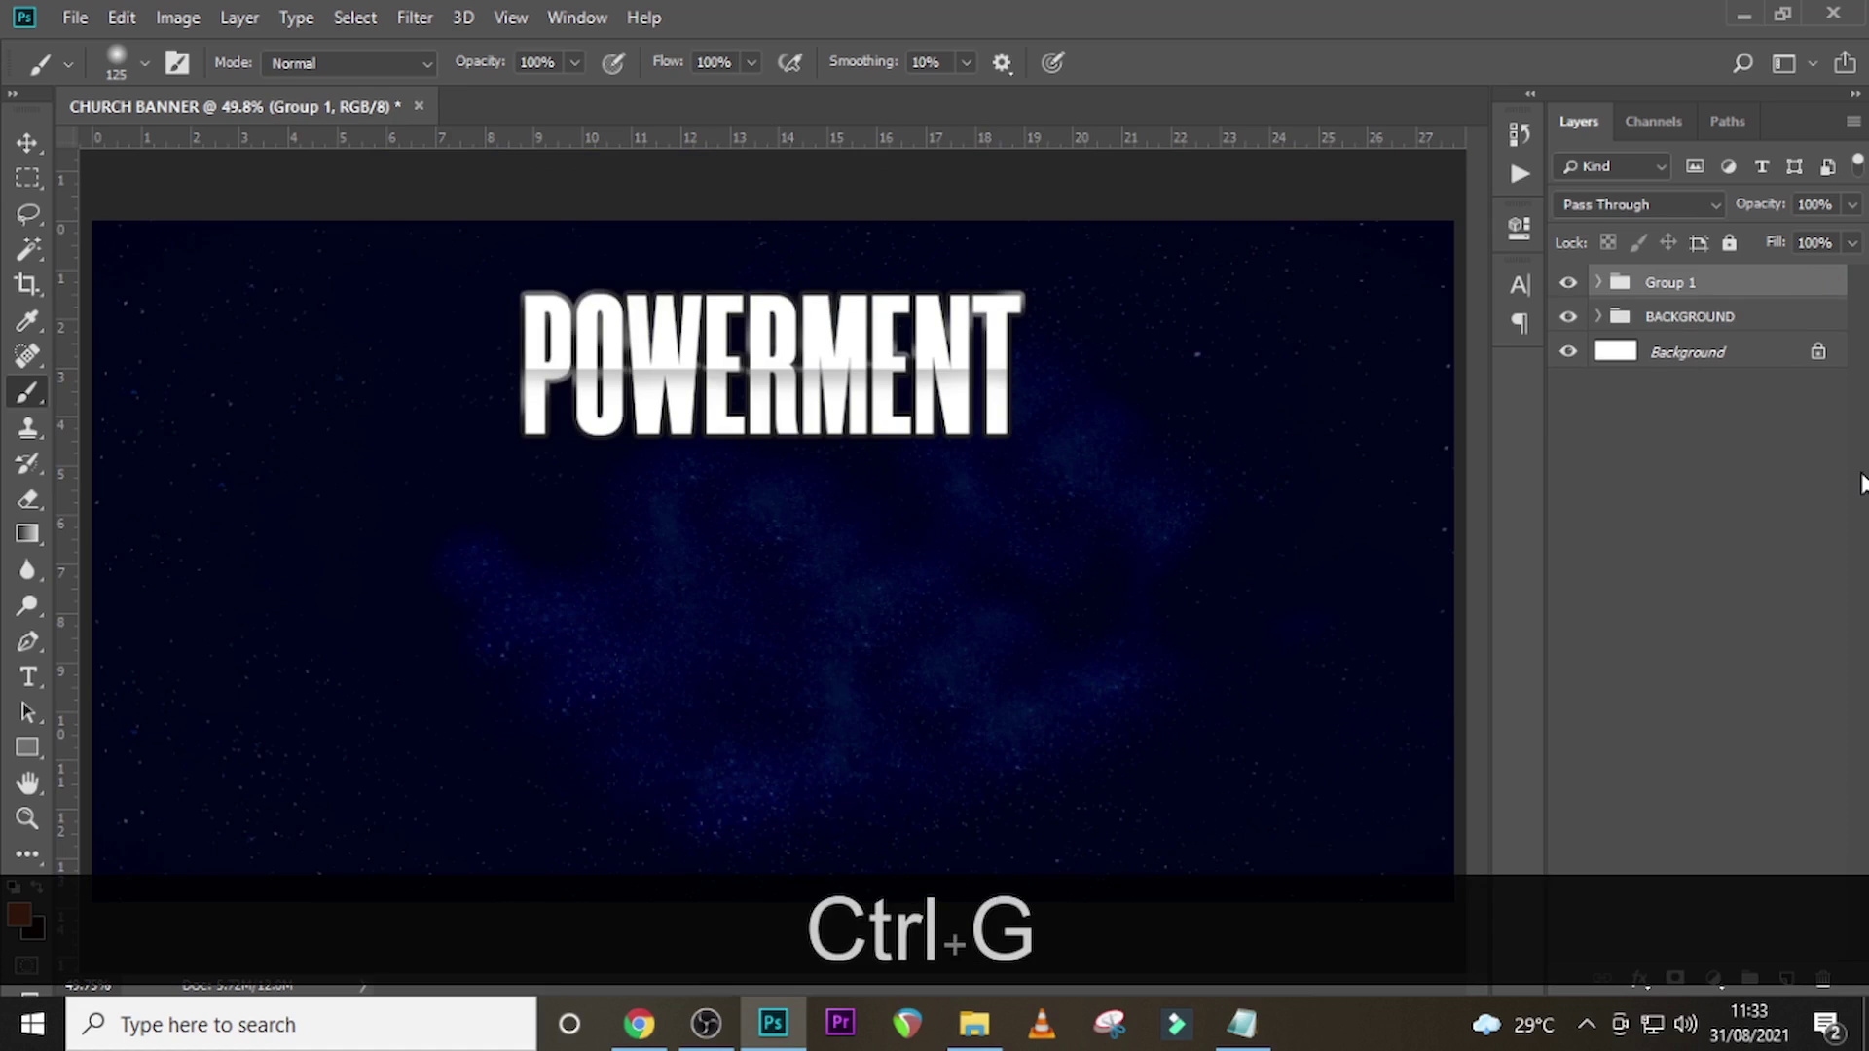
double_click(1661, 284)
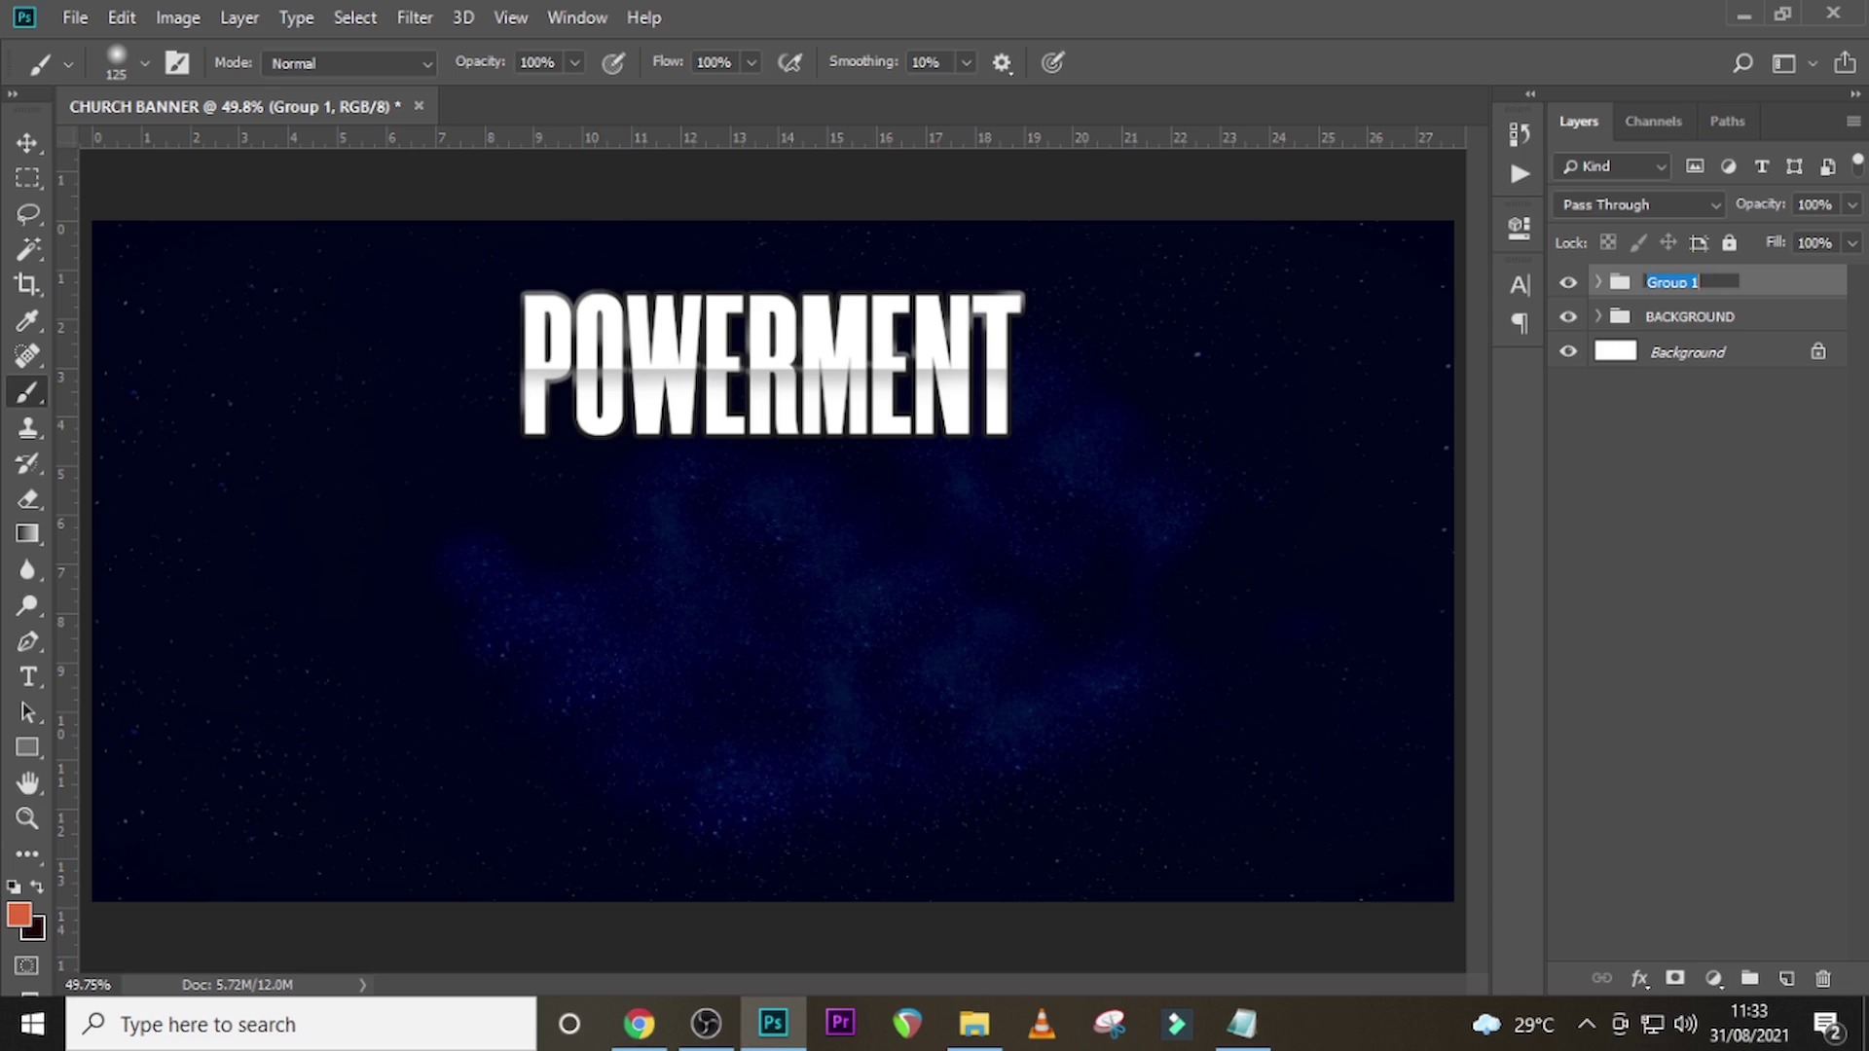
text(empowerment)
key(Return)
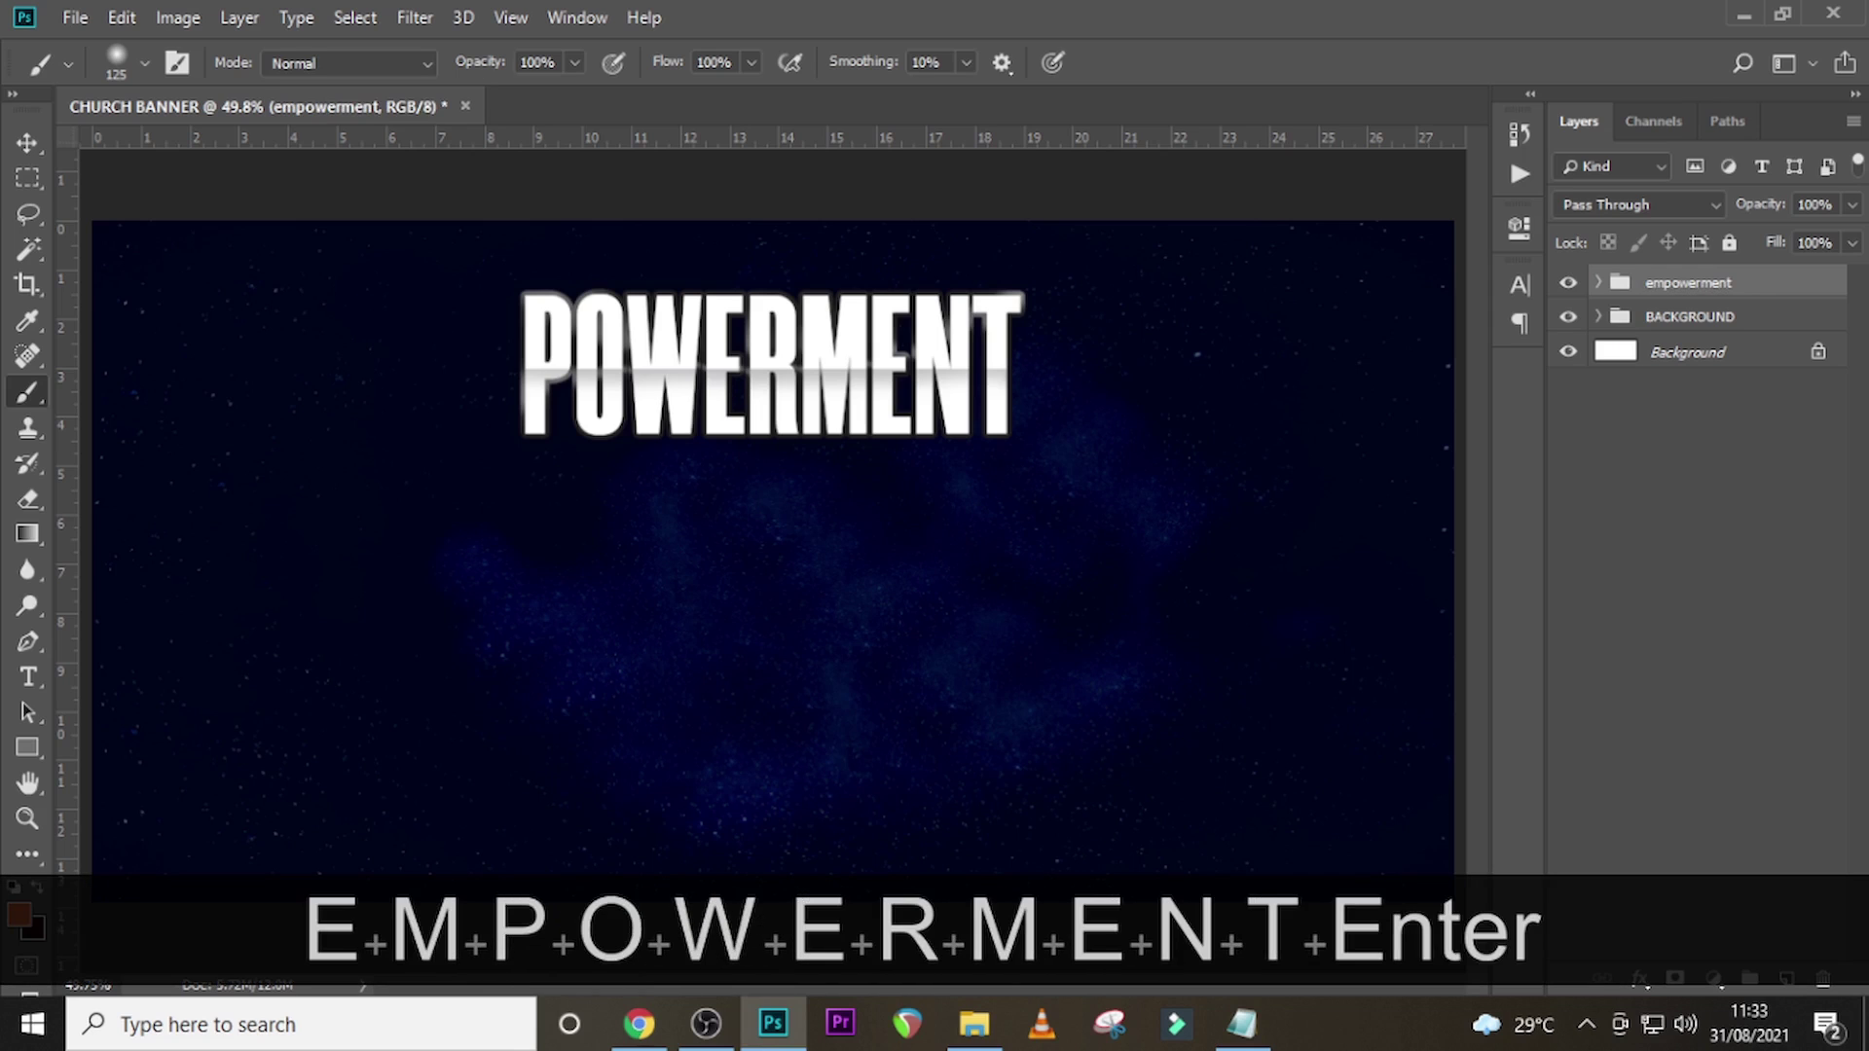
- Duplicate the empowerment group, hide the original group and select the copy
key(ctrl+j)
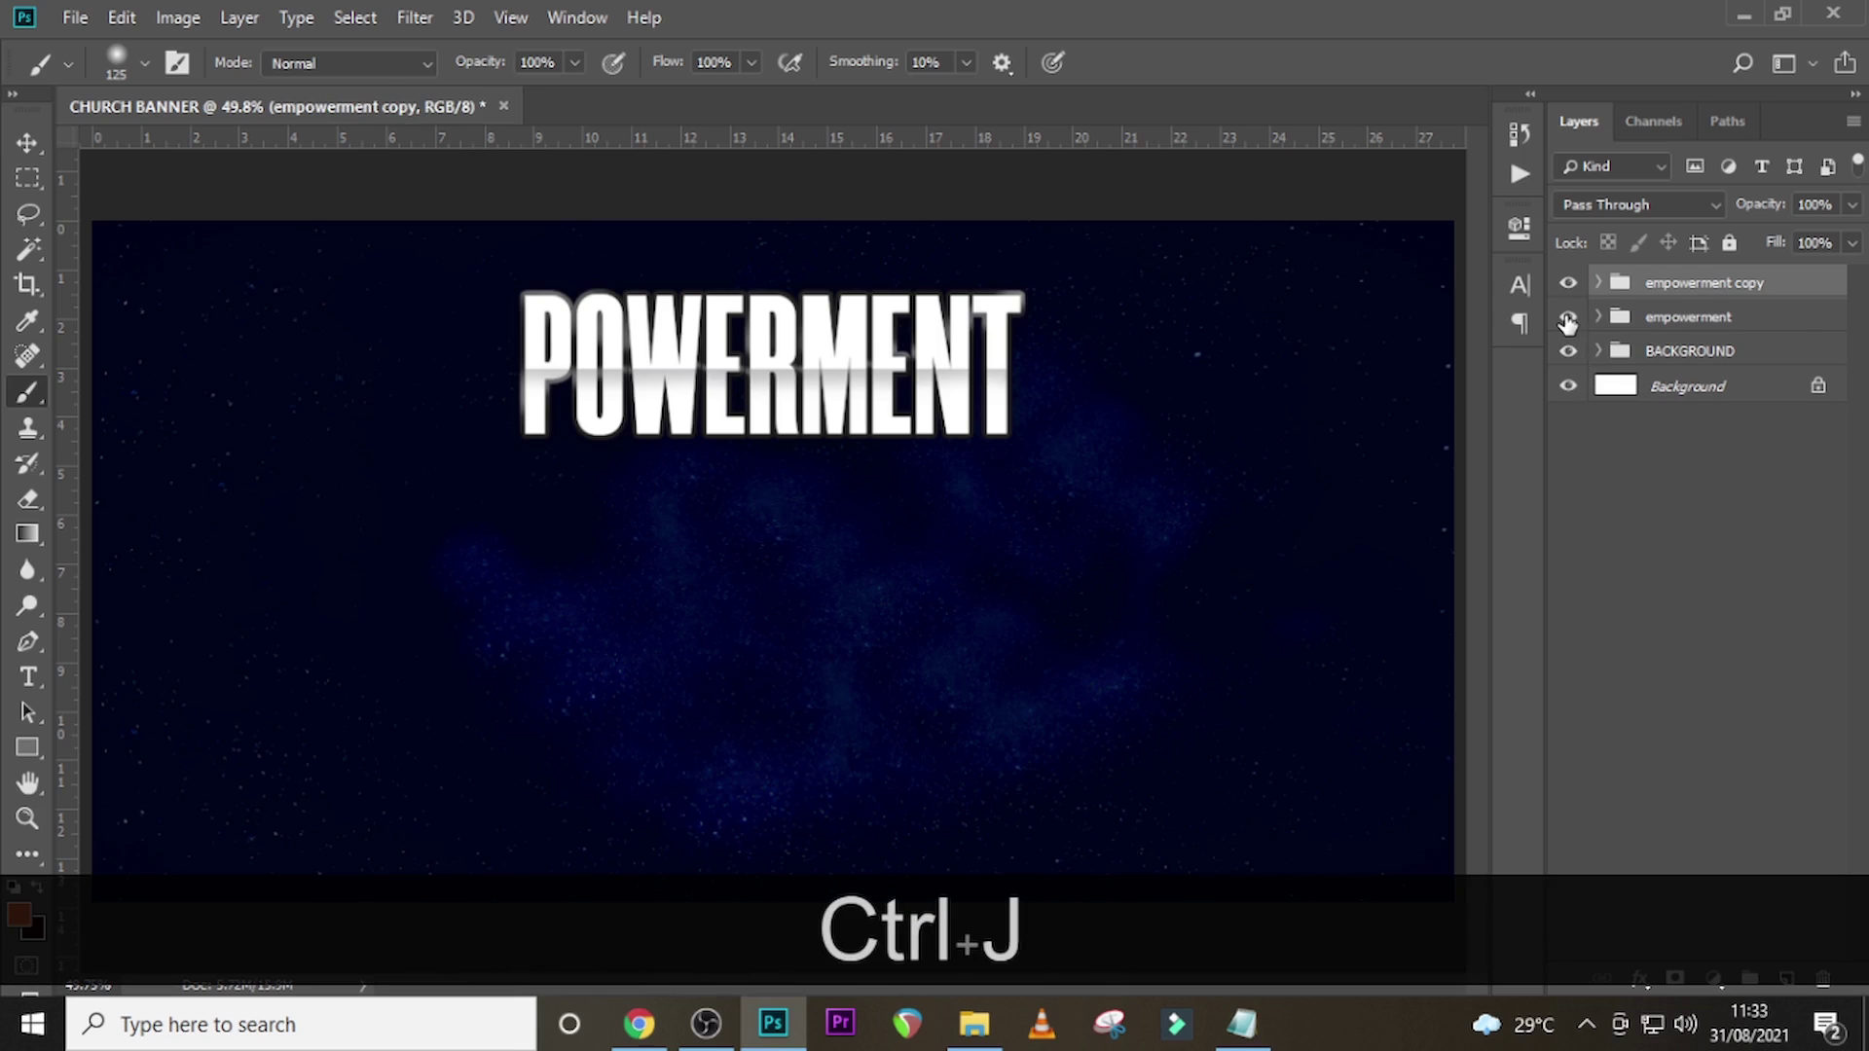
click(1567, 320)
click(1651, 319)
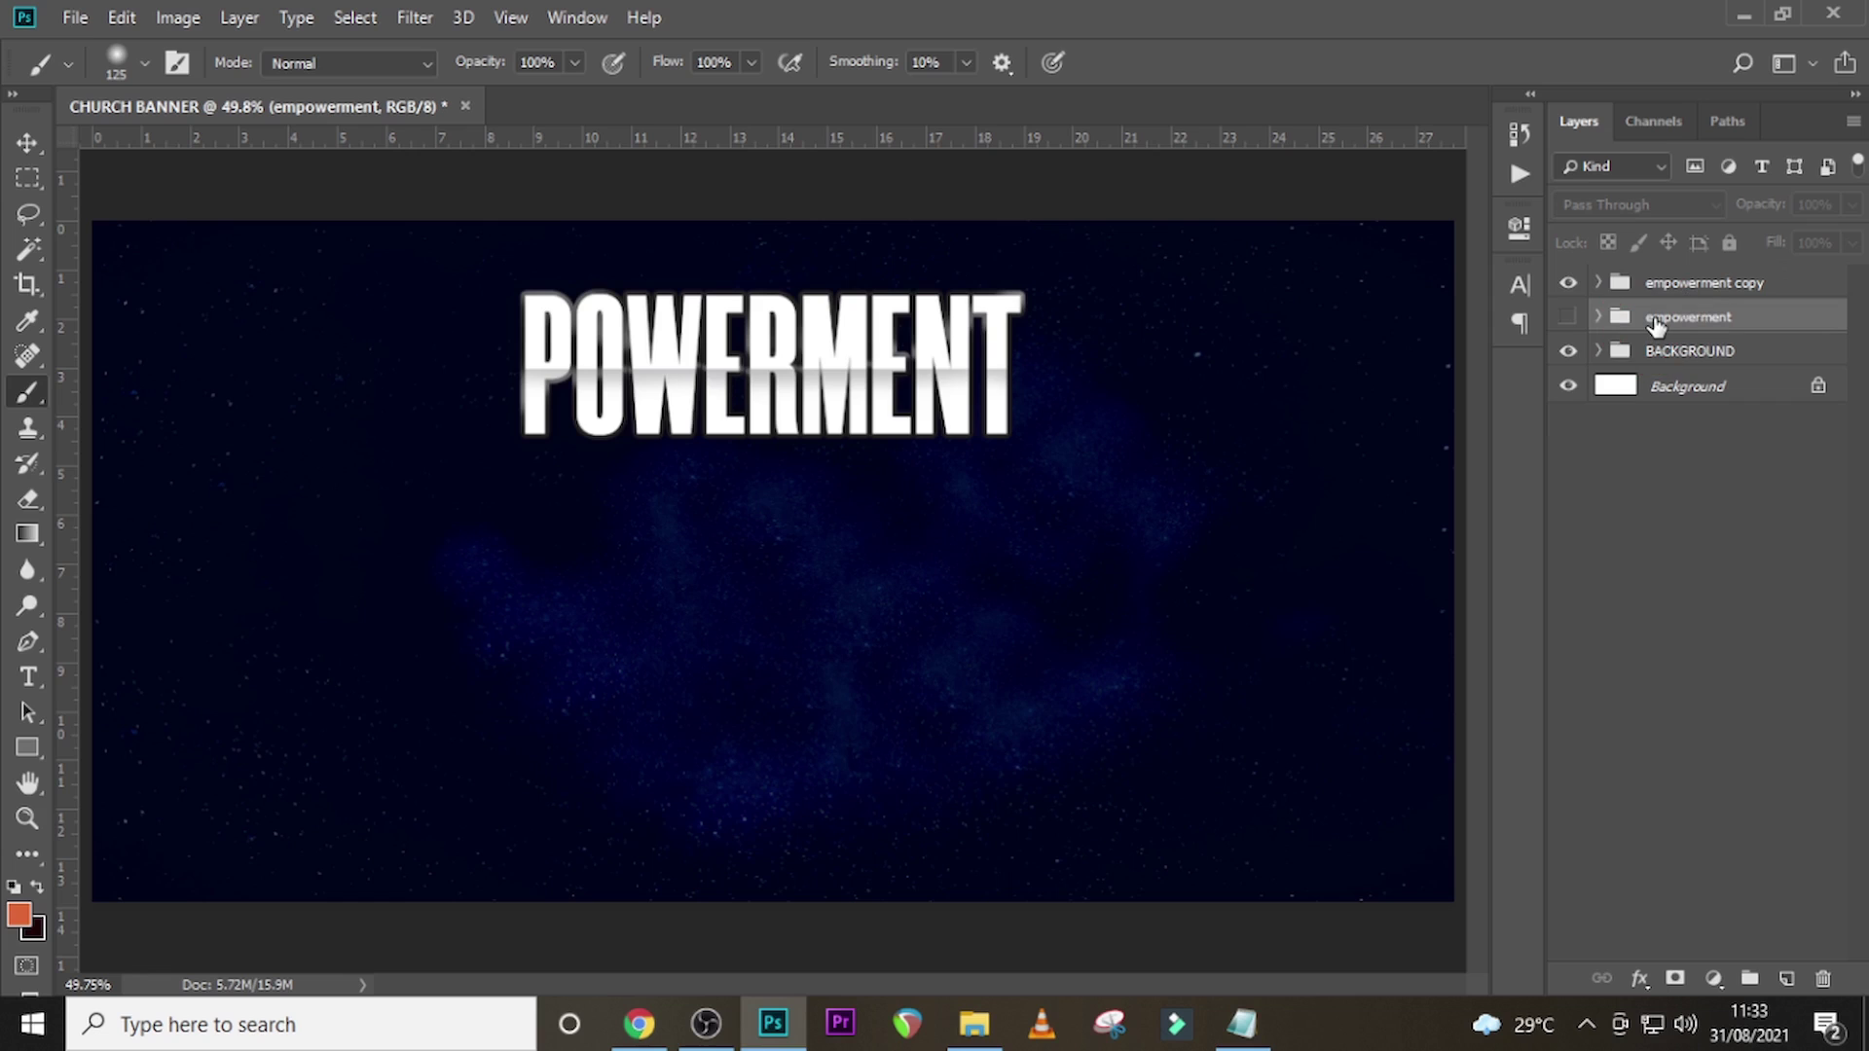
click(1689, 292)
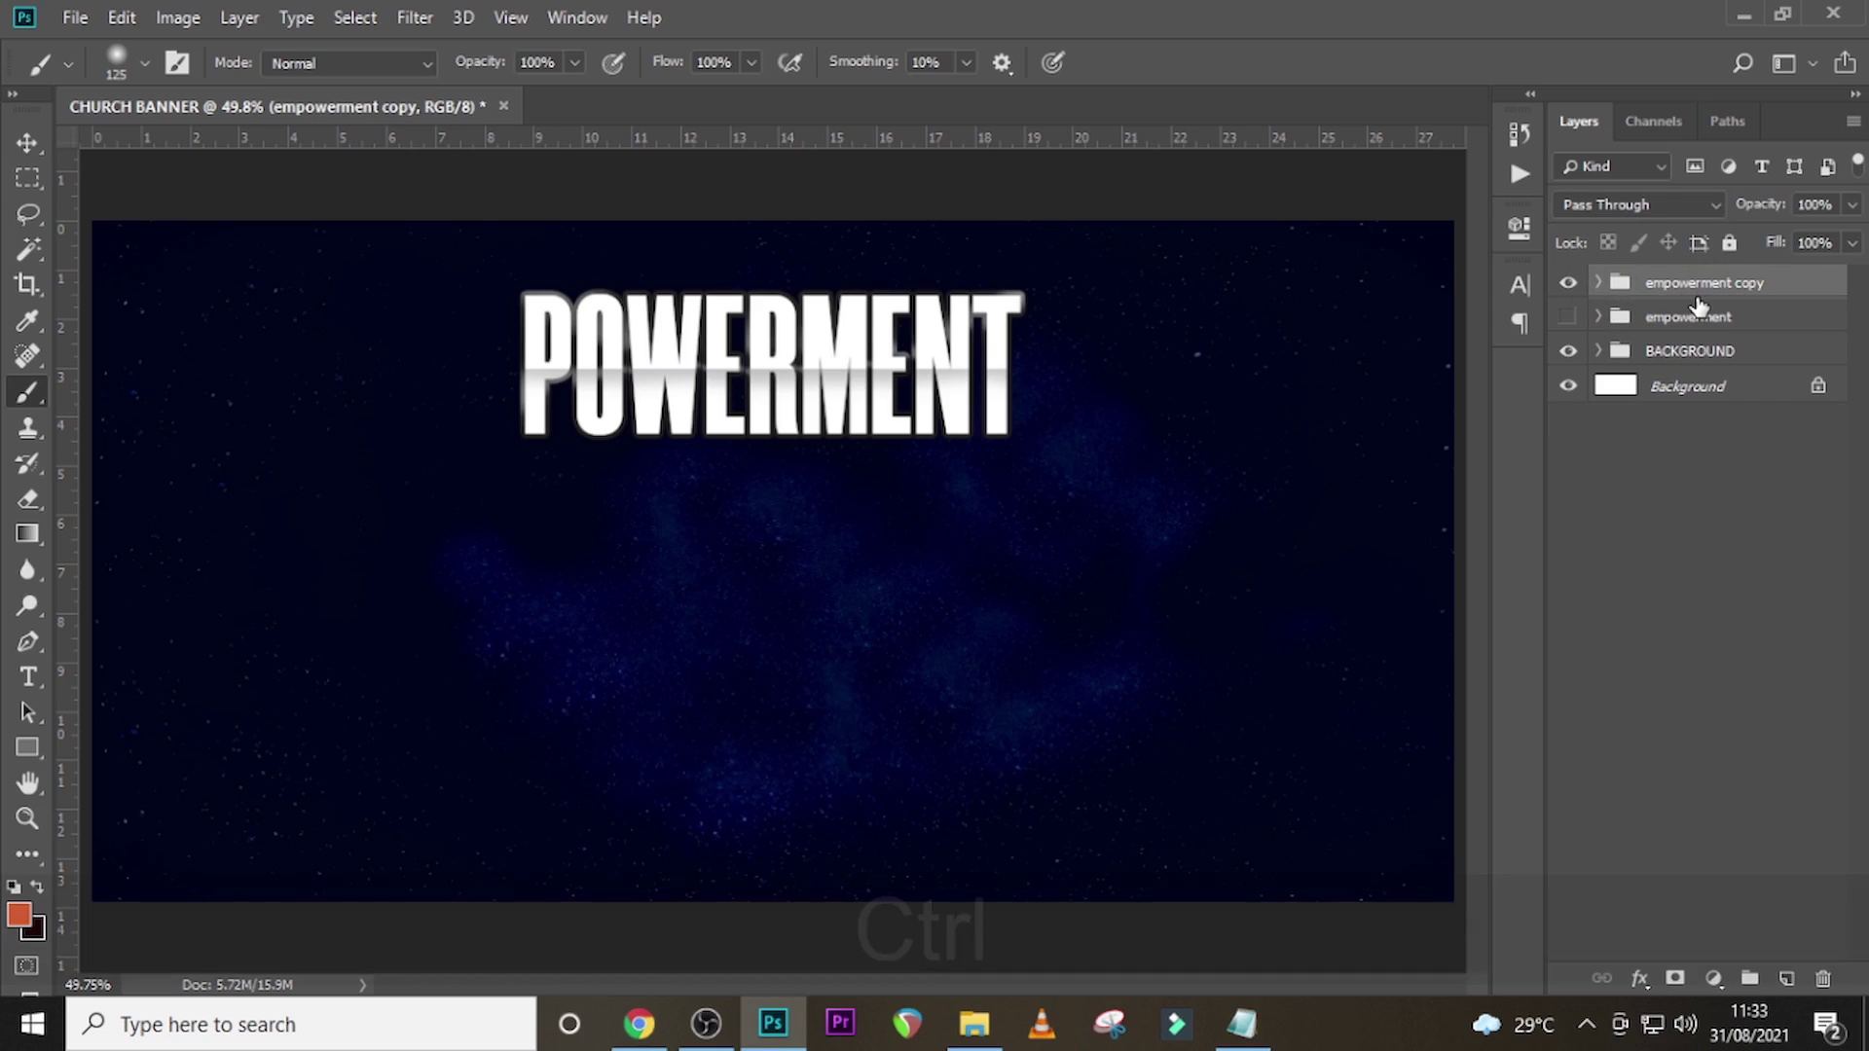
- Merge the empowerment copy group into one layer, show the guides and scale the POWERMENT title down slightly about its centre
key(ctrl+e)
key(ctrl+semicolon)
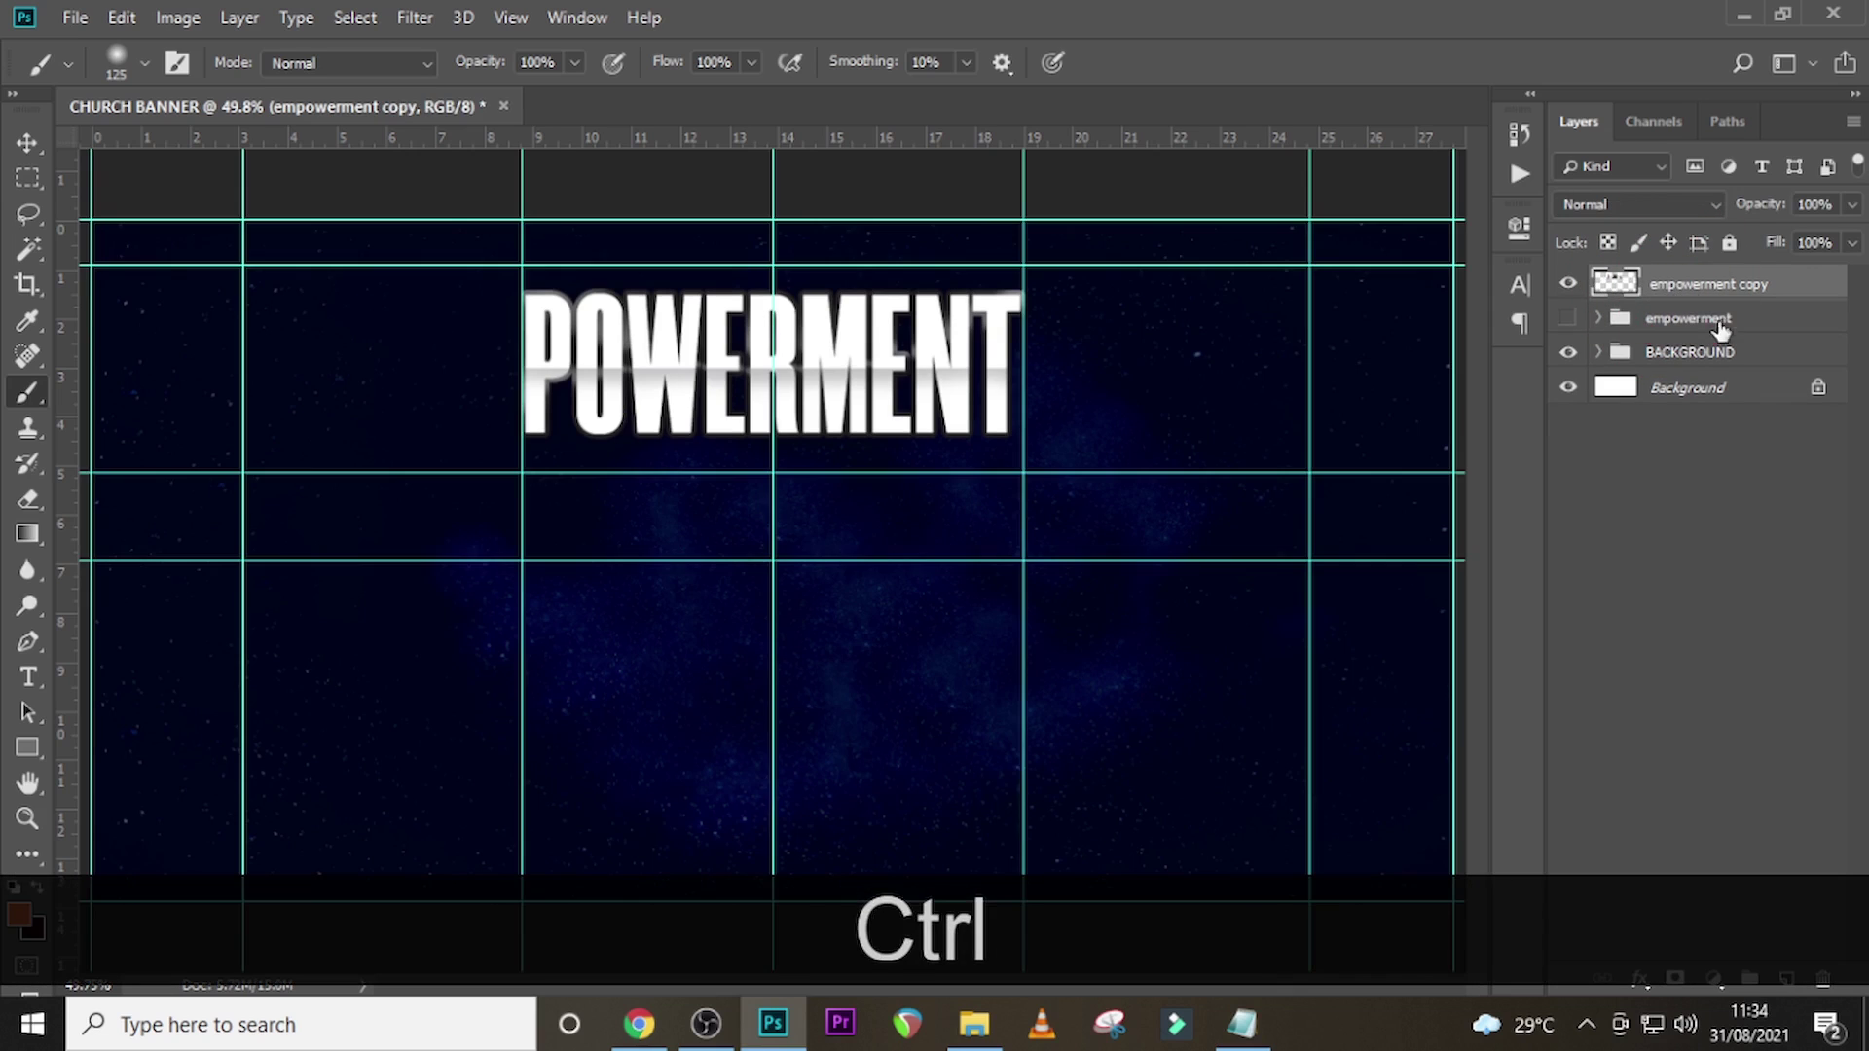
key(ctrl+t)
drag(1043, 457, 1028, 451)
key(Return)
- Add a separate text layer before the POWERMENT title containing "em", copied from the U9.txt Notepad file
key(t)
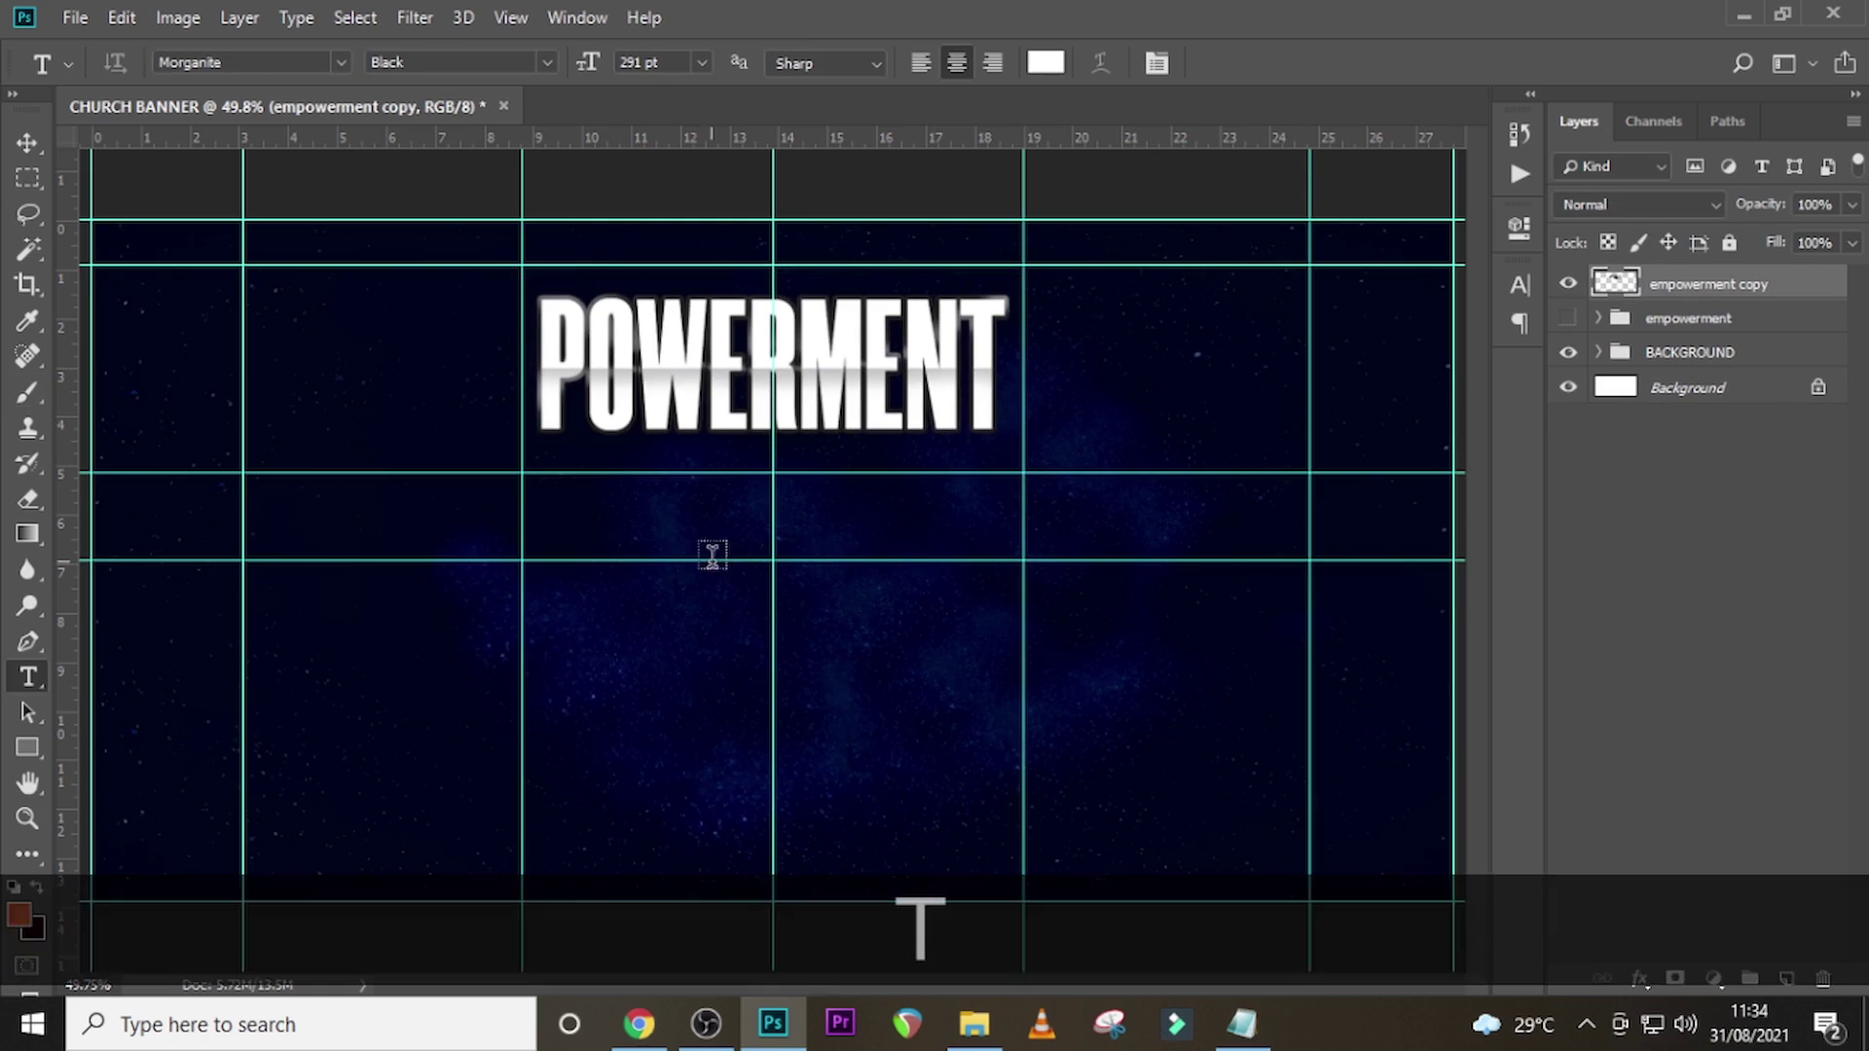
click(467, 378)
click(1241, 1024)
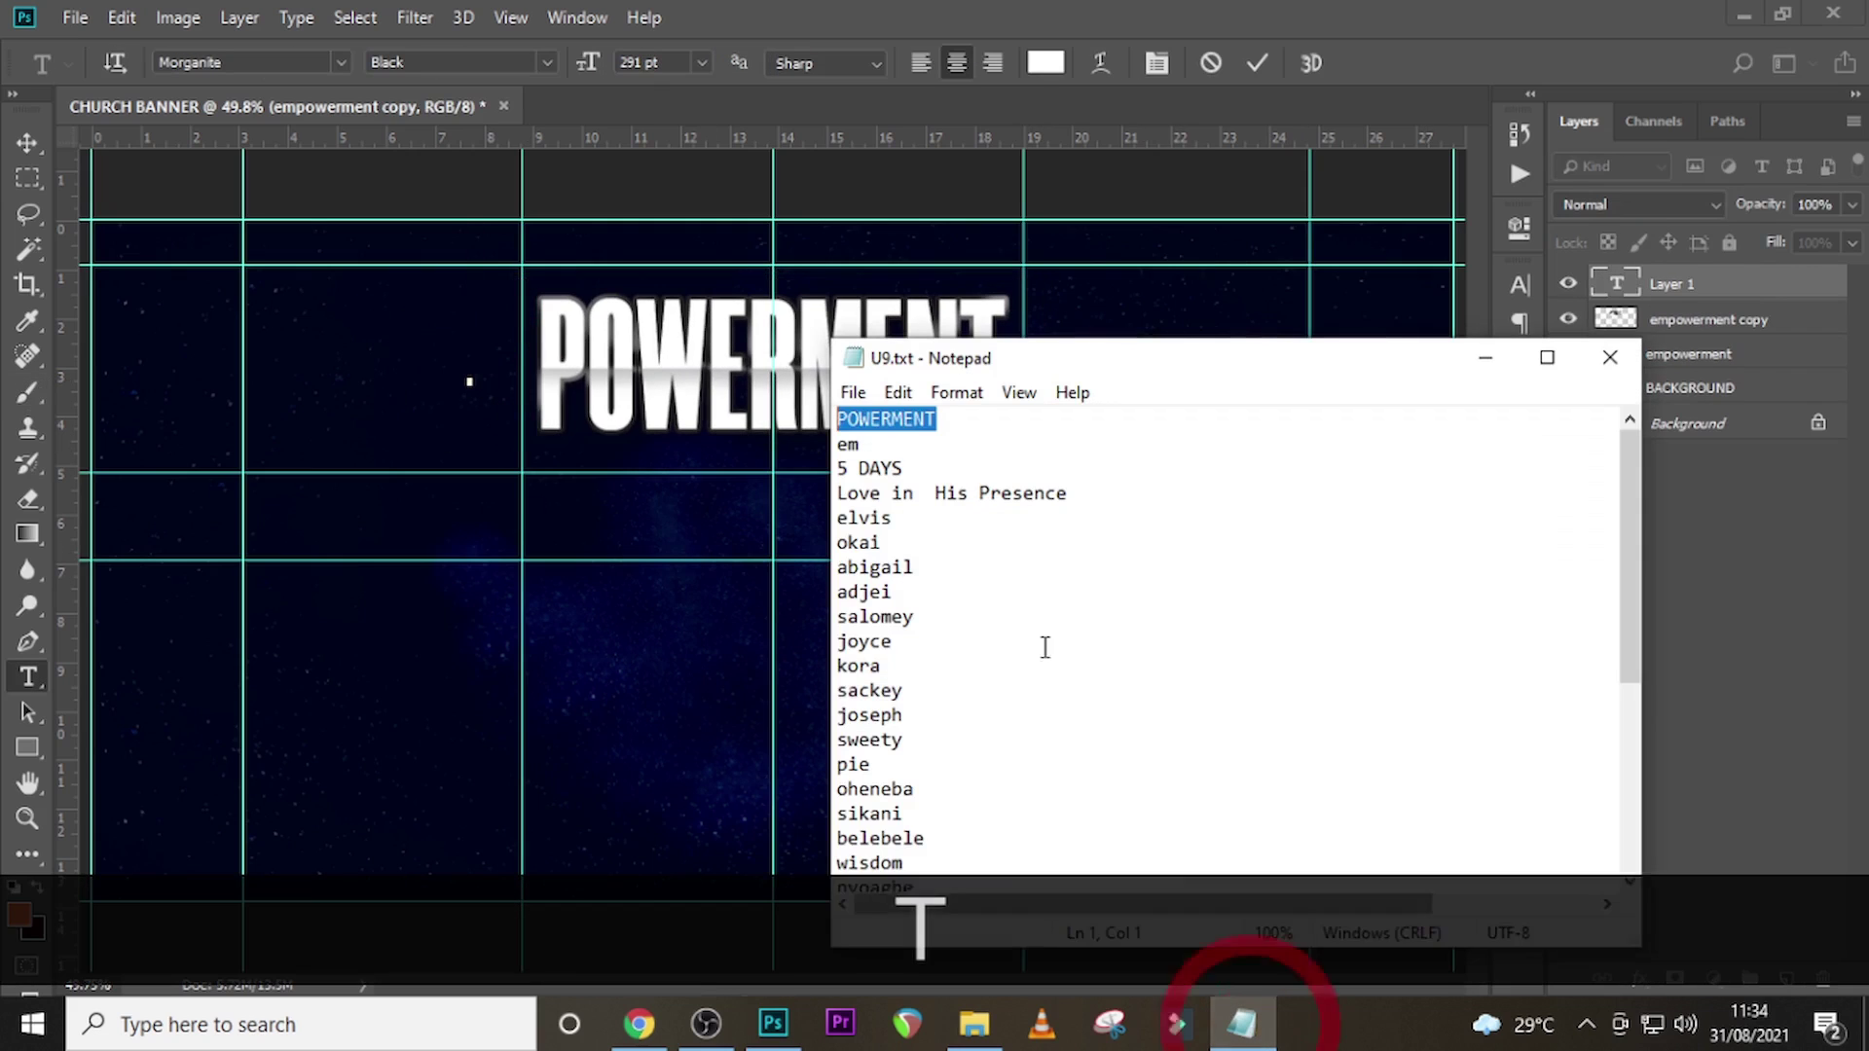
double_click(848, 443)
key(ctrl+c)
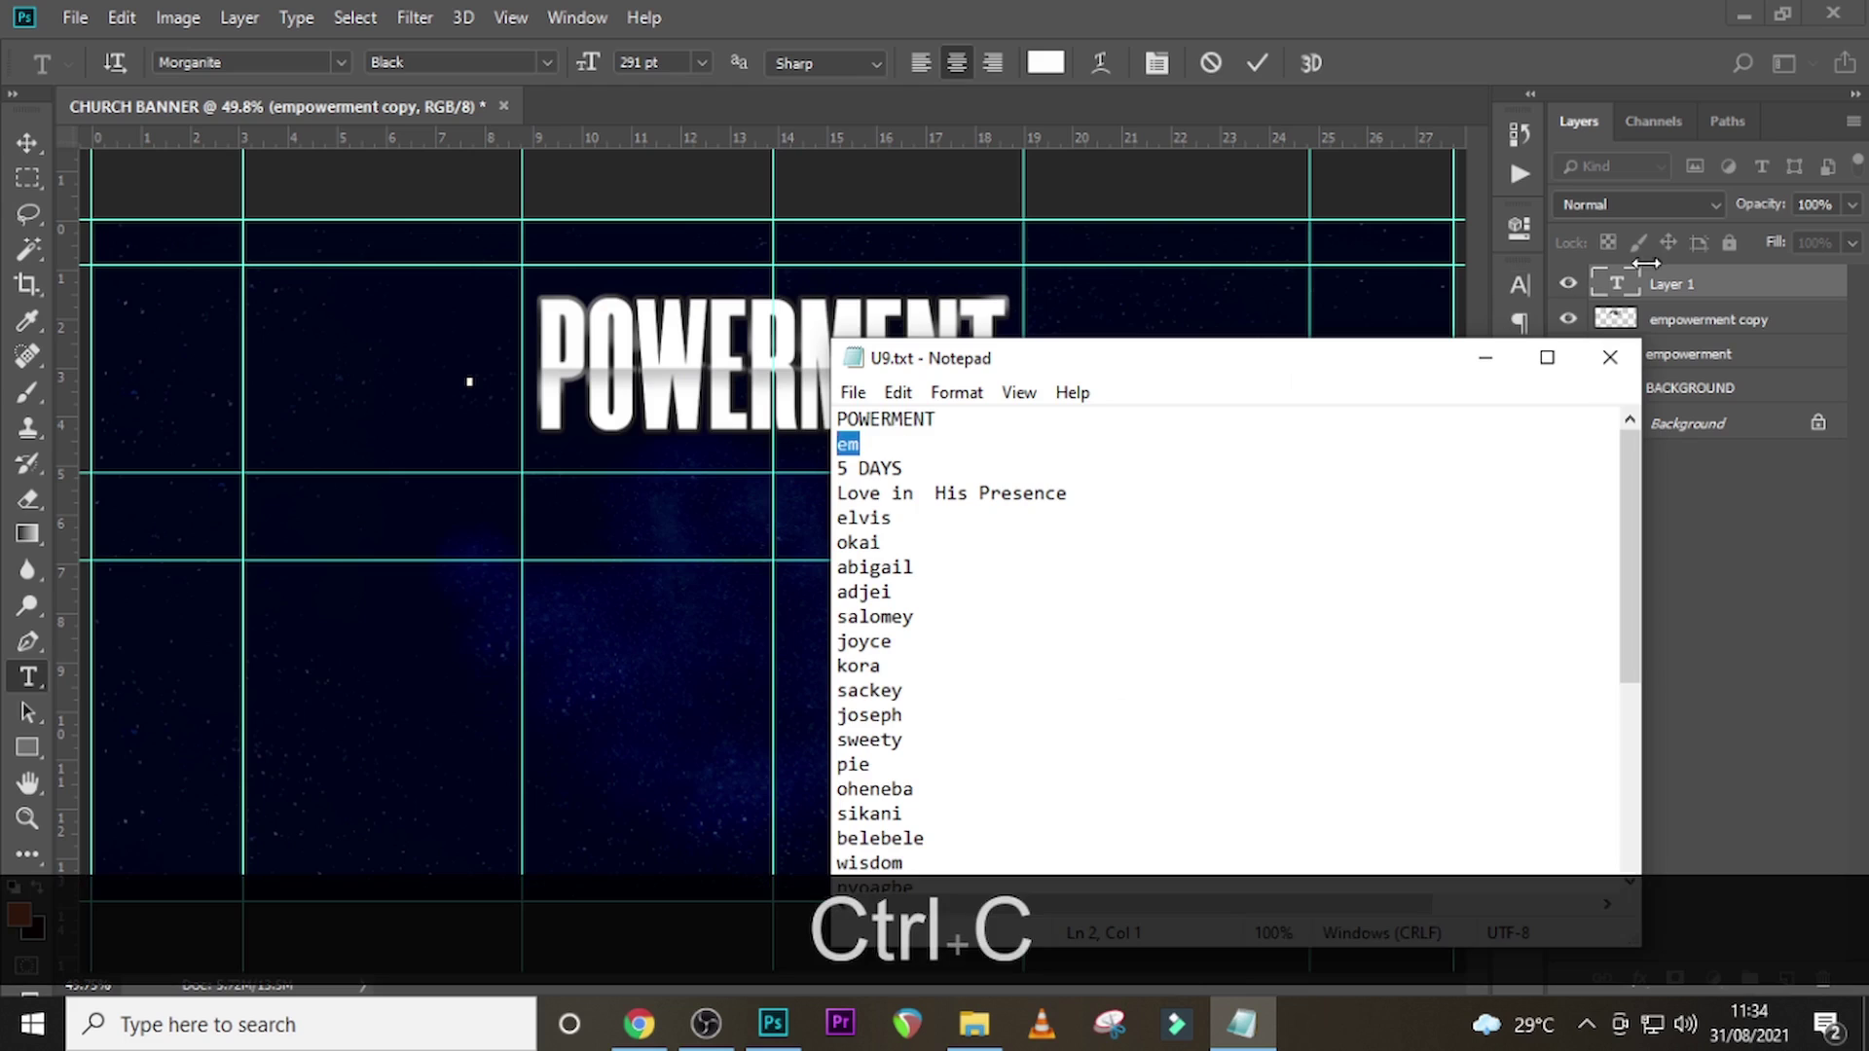
click(1616, 282)
key(ctrl+v)
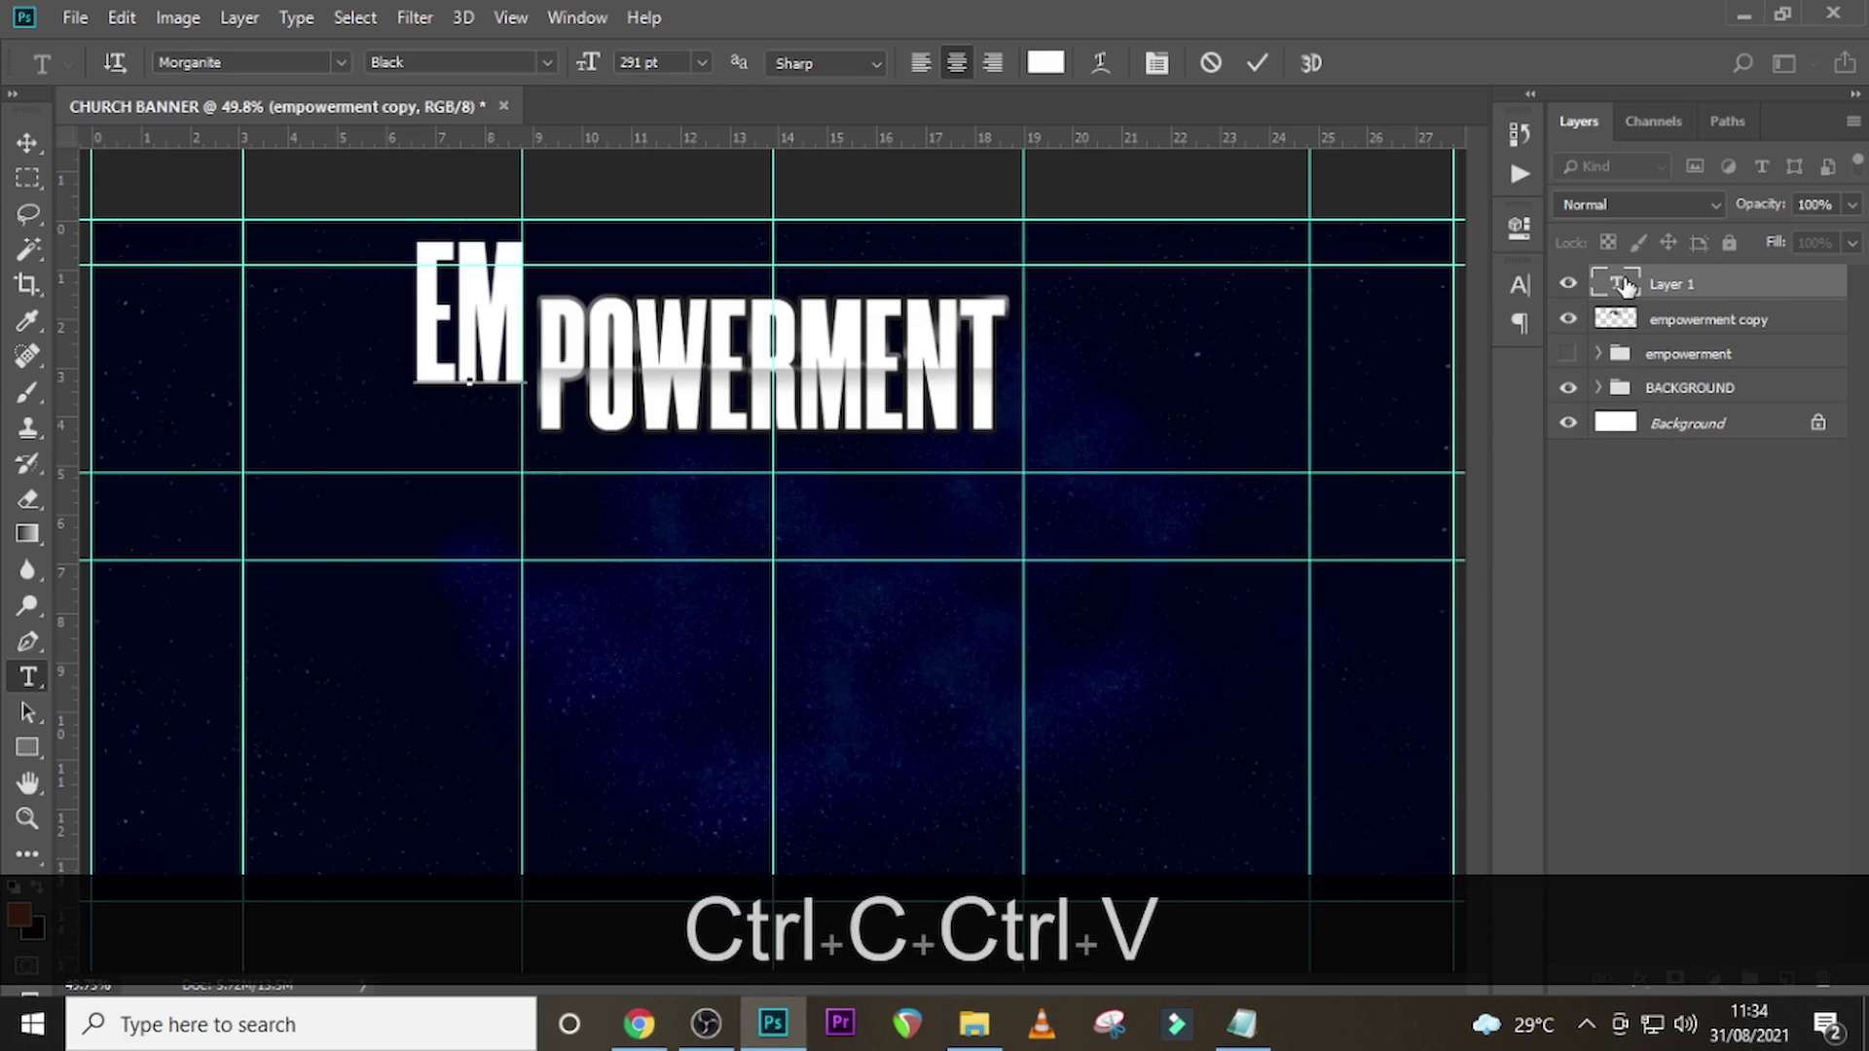
click(1624, 282)
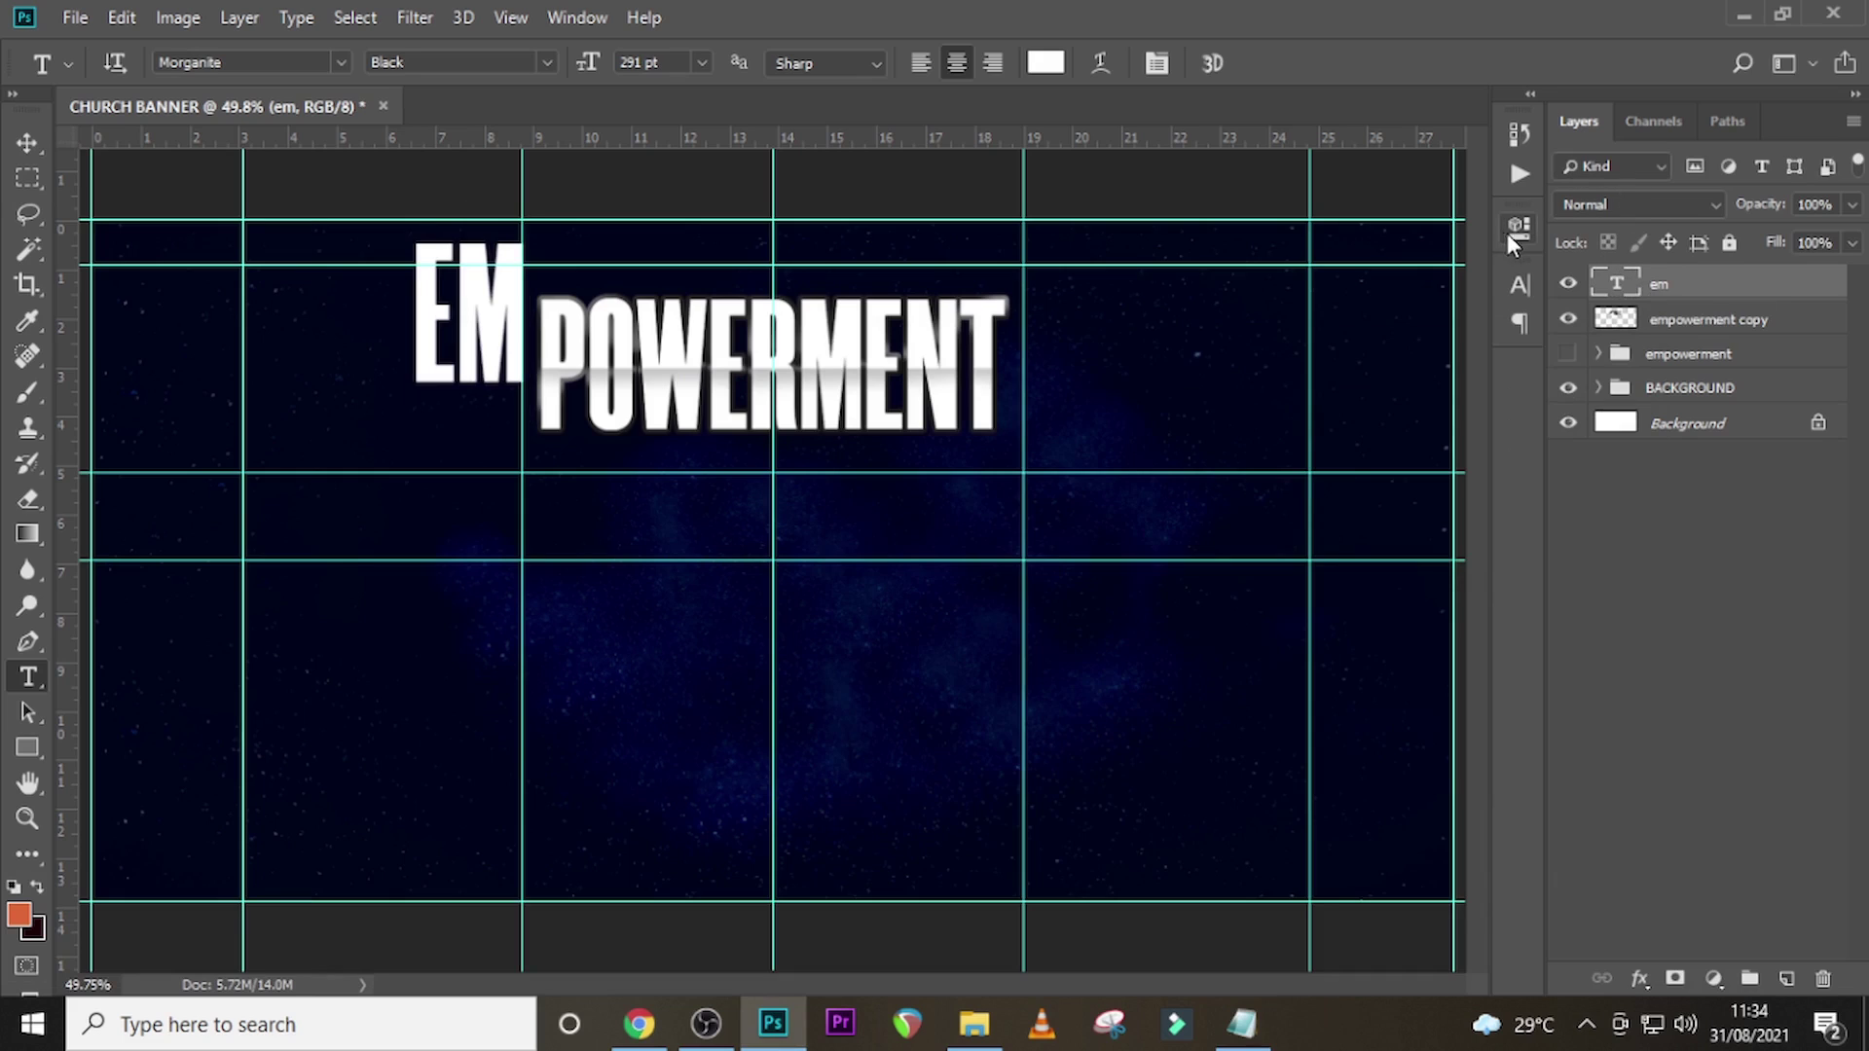
- Turn off All Caps for the em text and set its font size to 161 pt
click(1518, 283)
click(1289, 493)
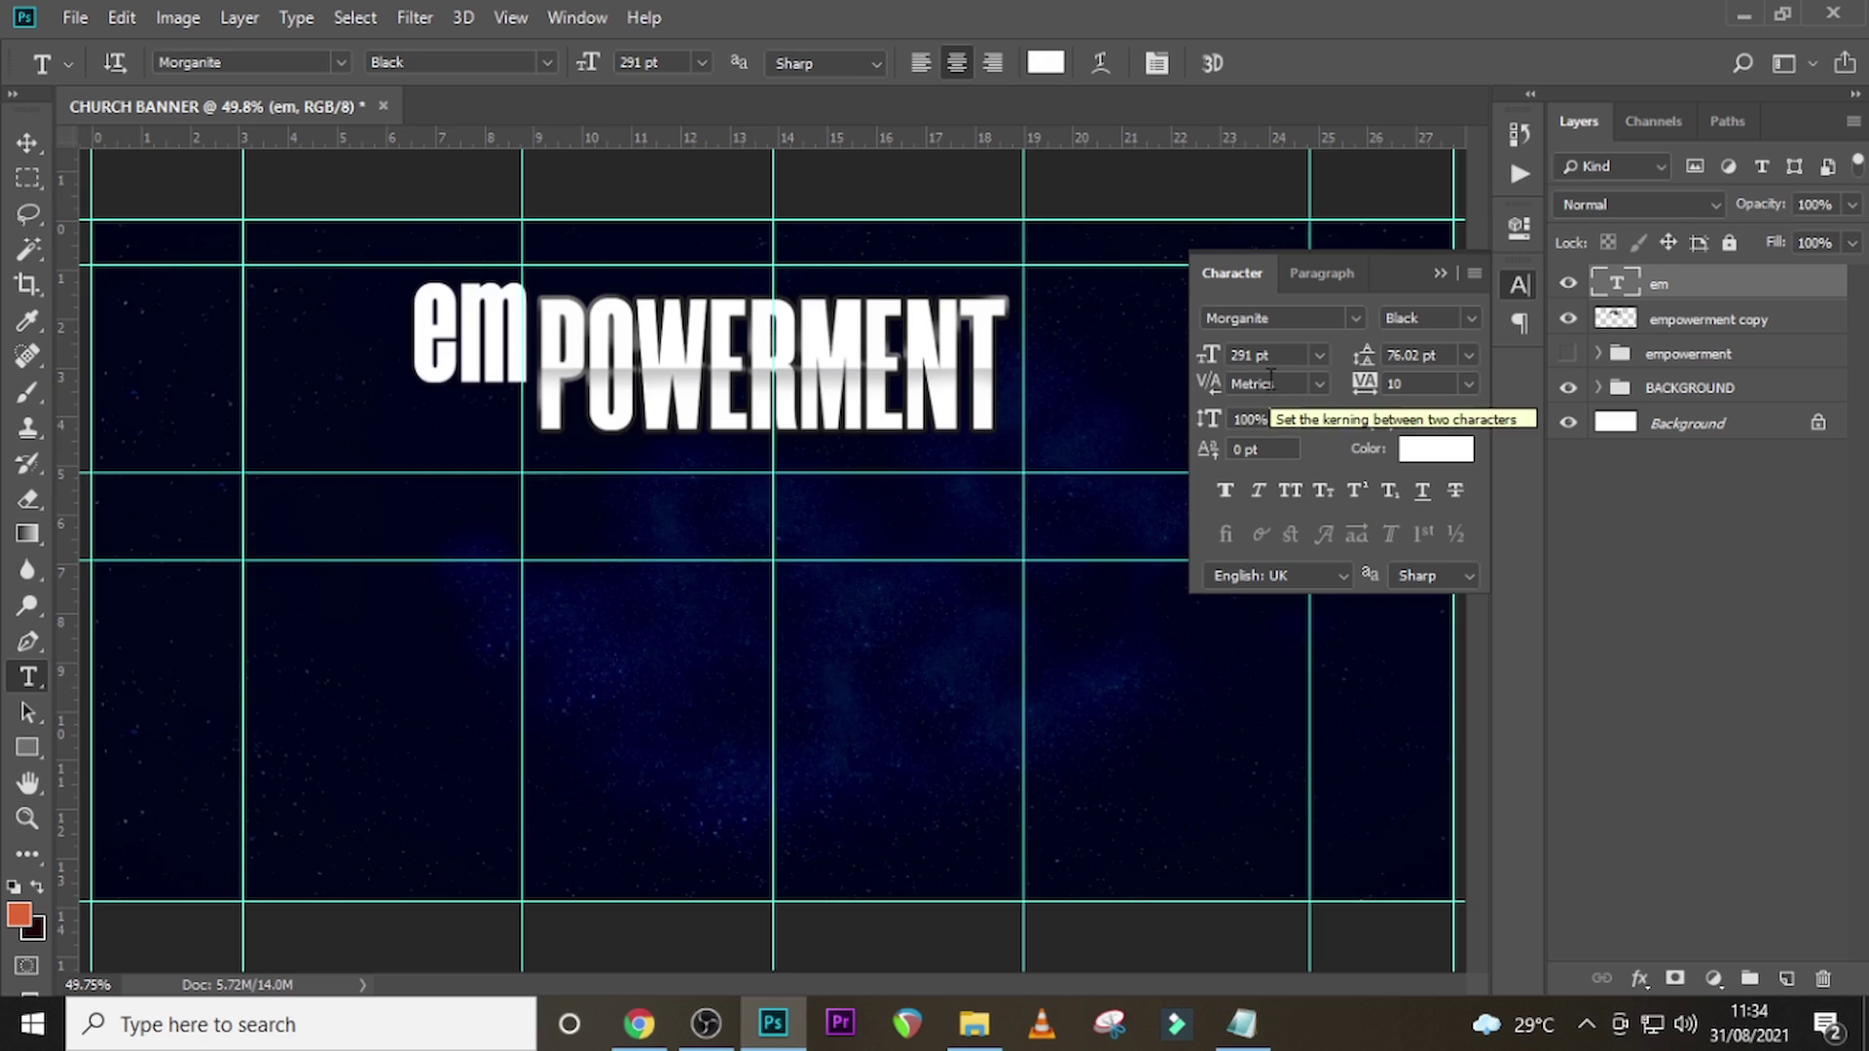
drag(1276, 358, 1134, 335)
text(161)
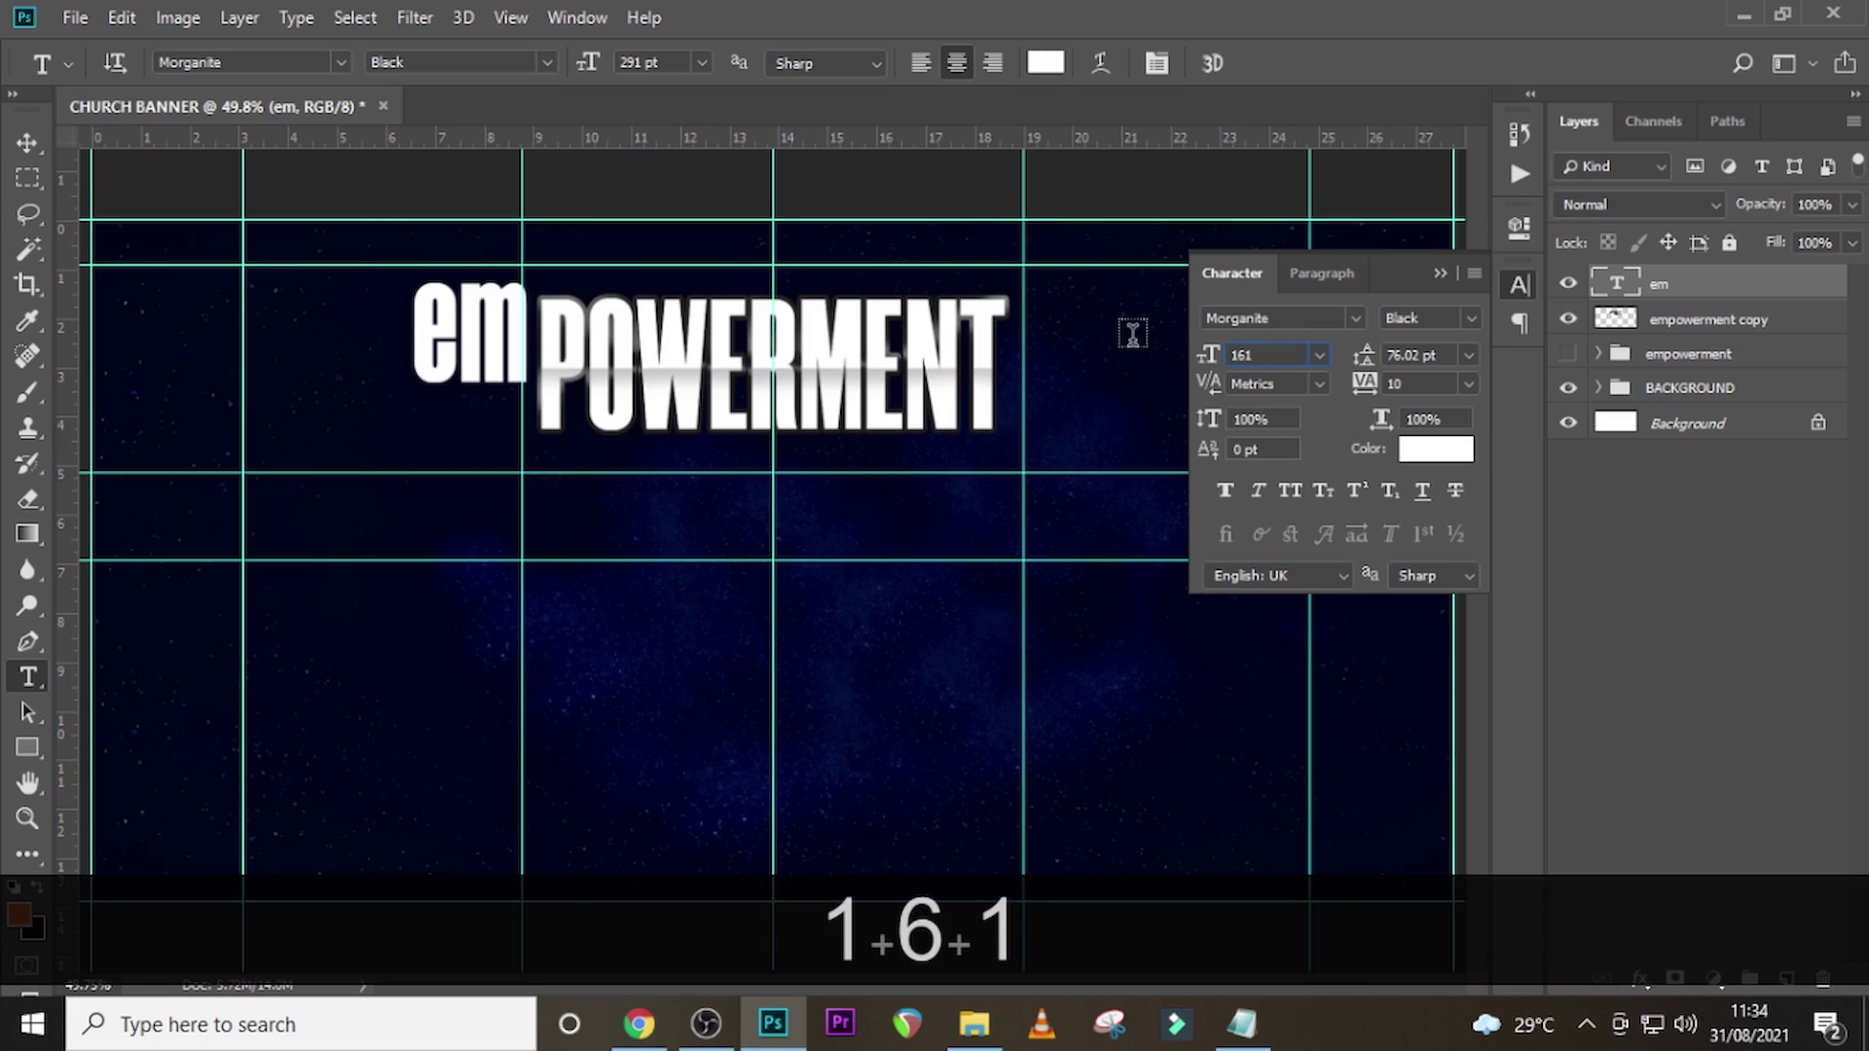
key(Return)
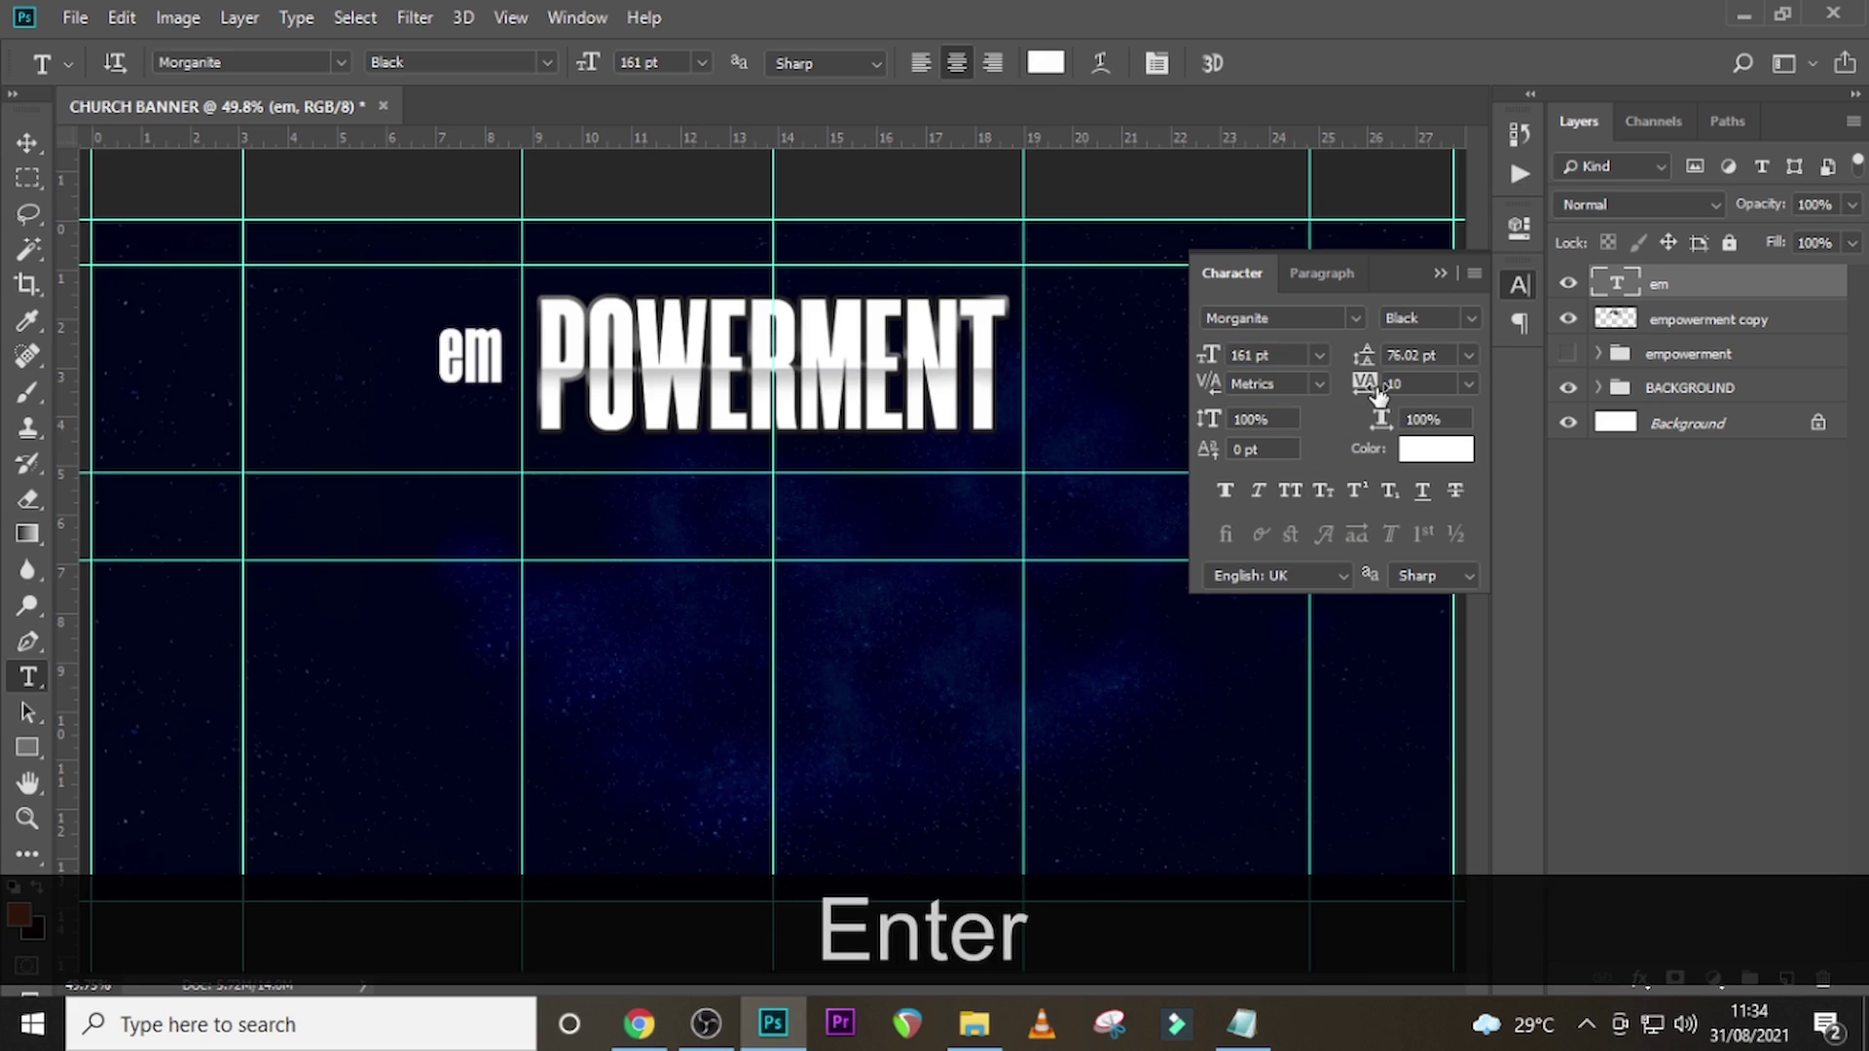
- Set the em text color to the golden yellow ffb505
click(1427, 465)
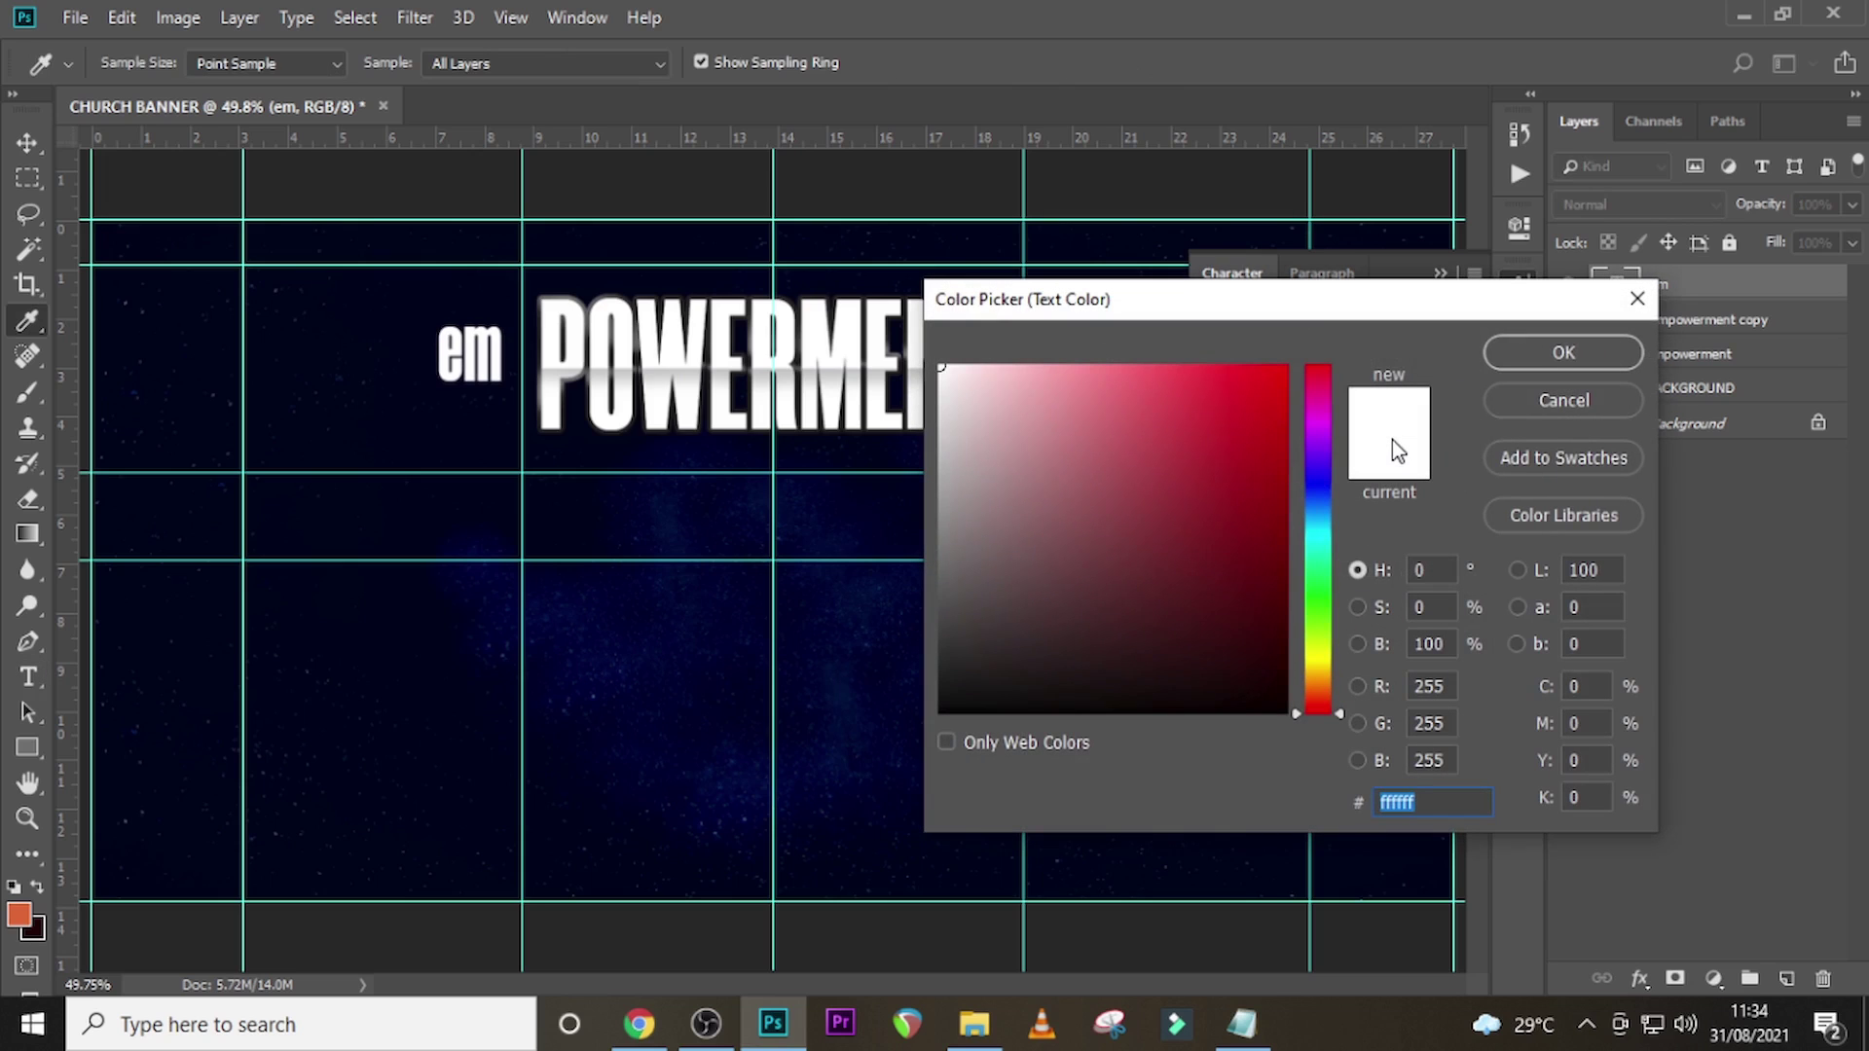
text(ff)
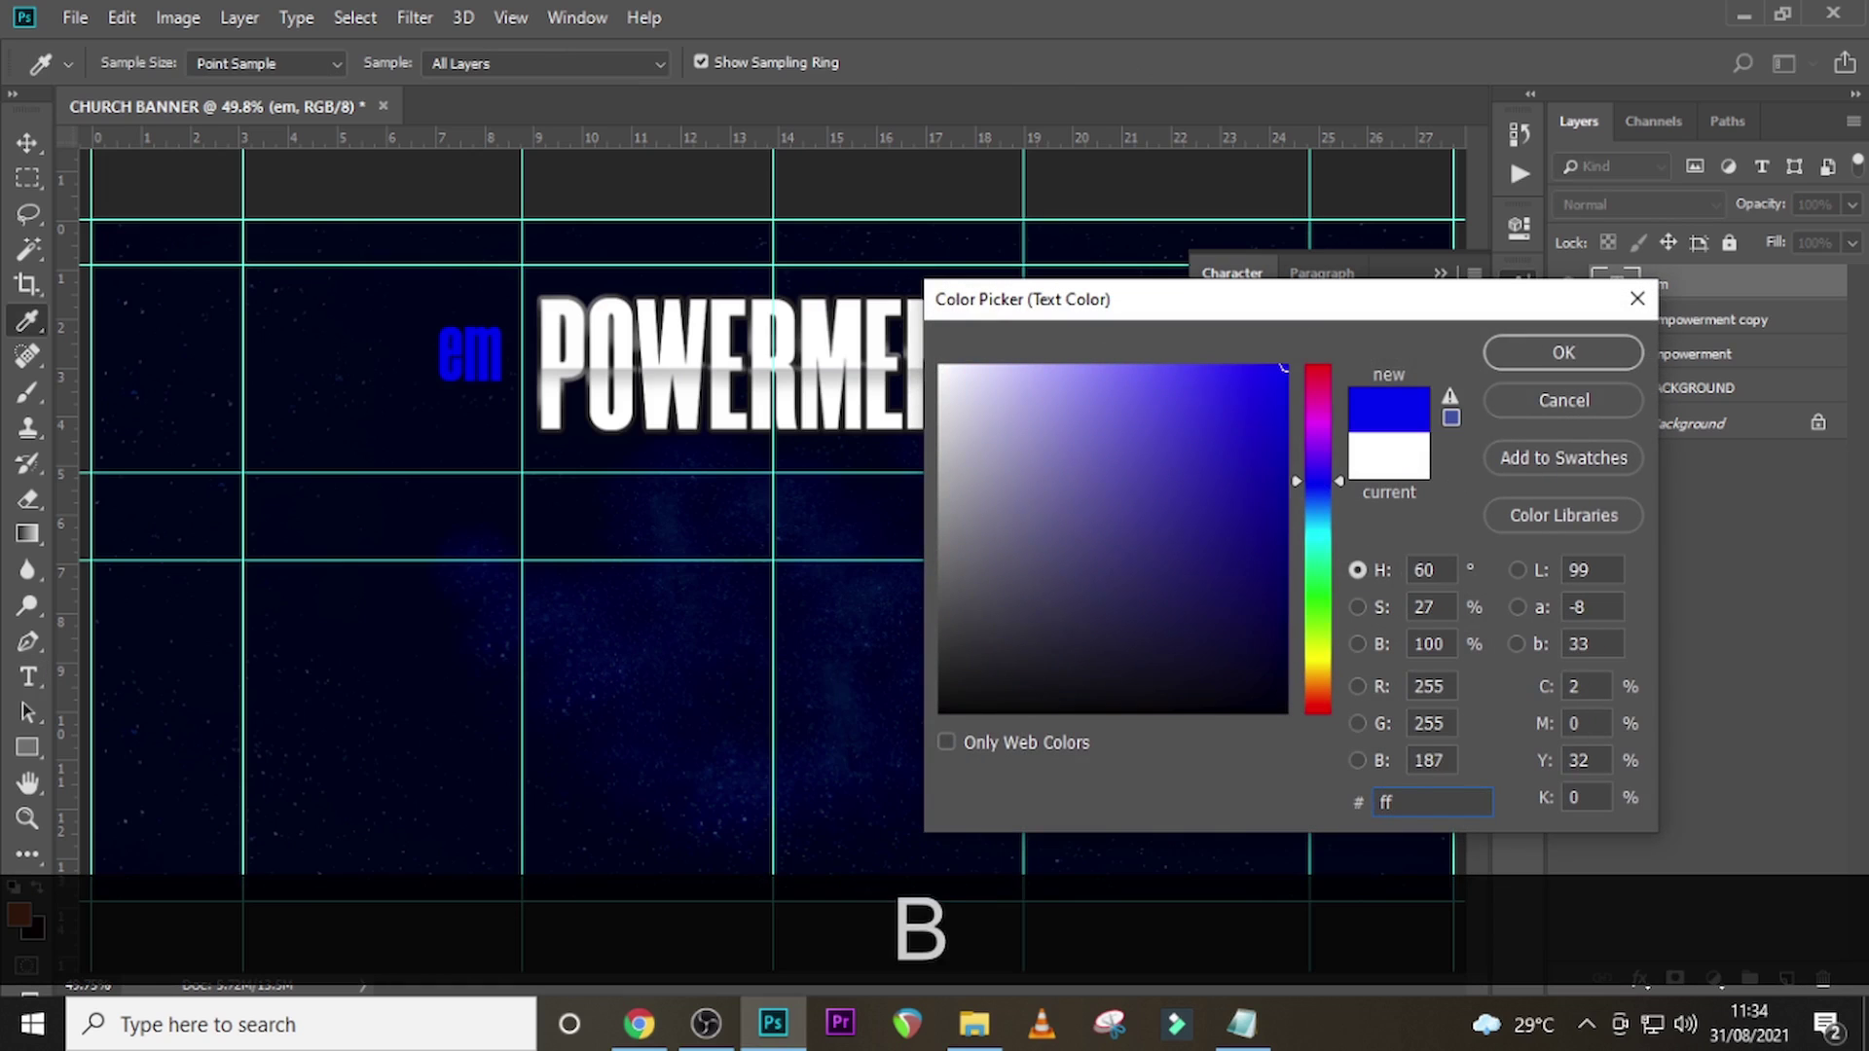
text(b505)
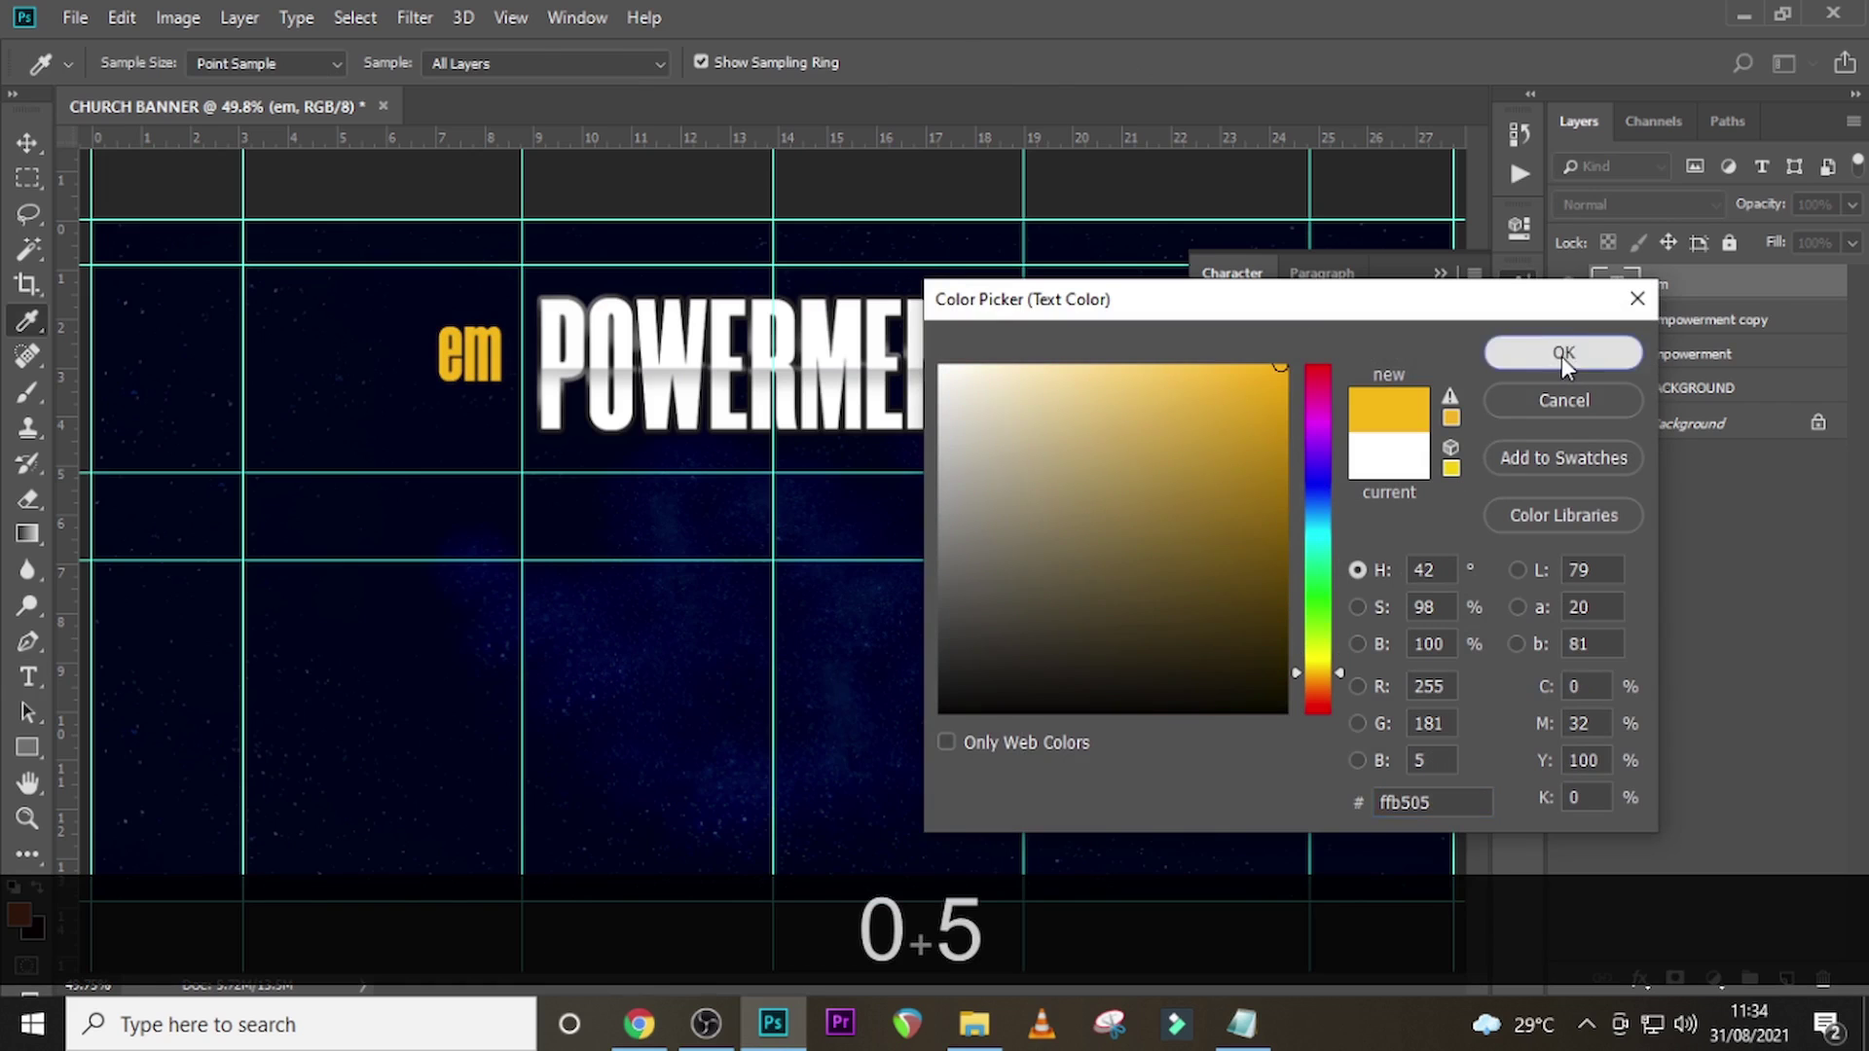
click(1561, 357)
- Move the em text close beside the P of POWERMENT, nudge it to the right and hide the guides
key(v)
drag(484, 382, 509, 399)
key(ctrl)
key(ctrl+equal)
key(ctrl+equal)
key(ctrl+equal)
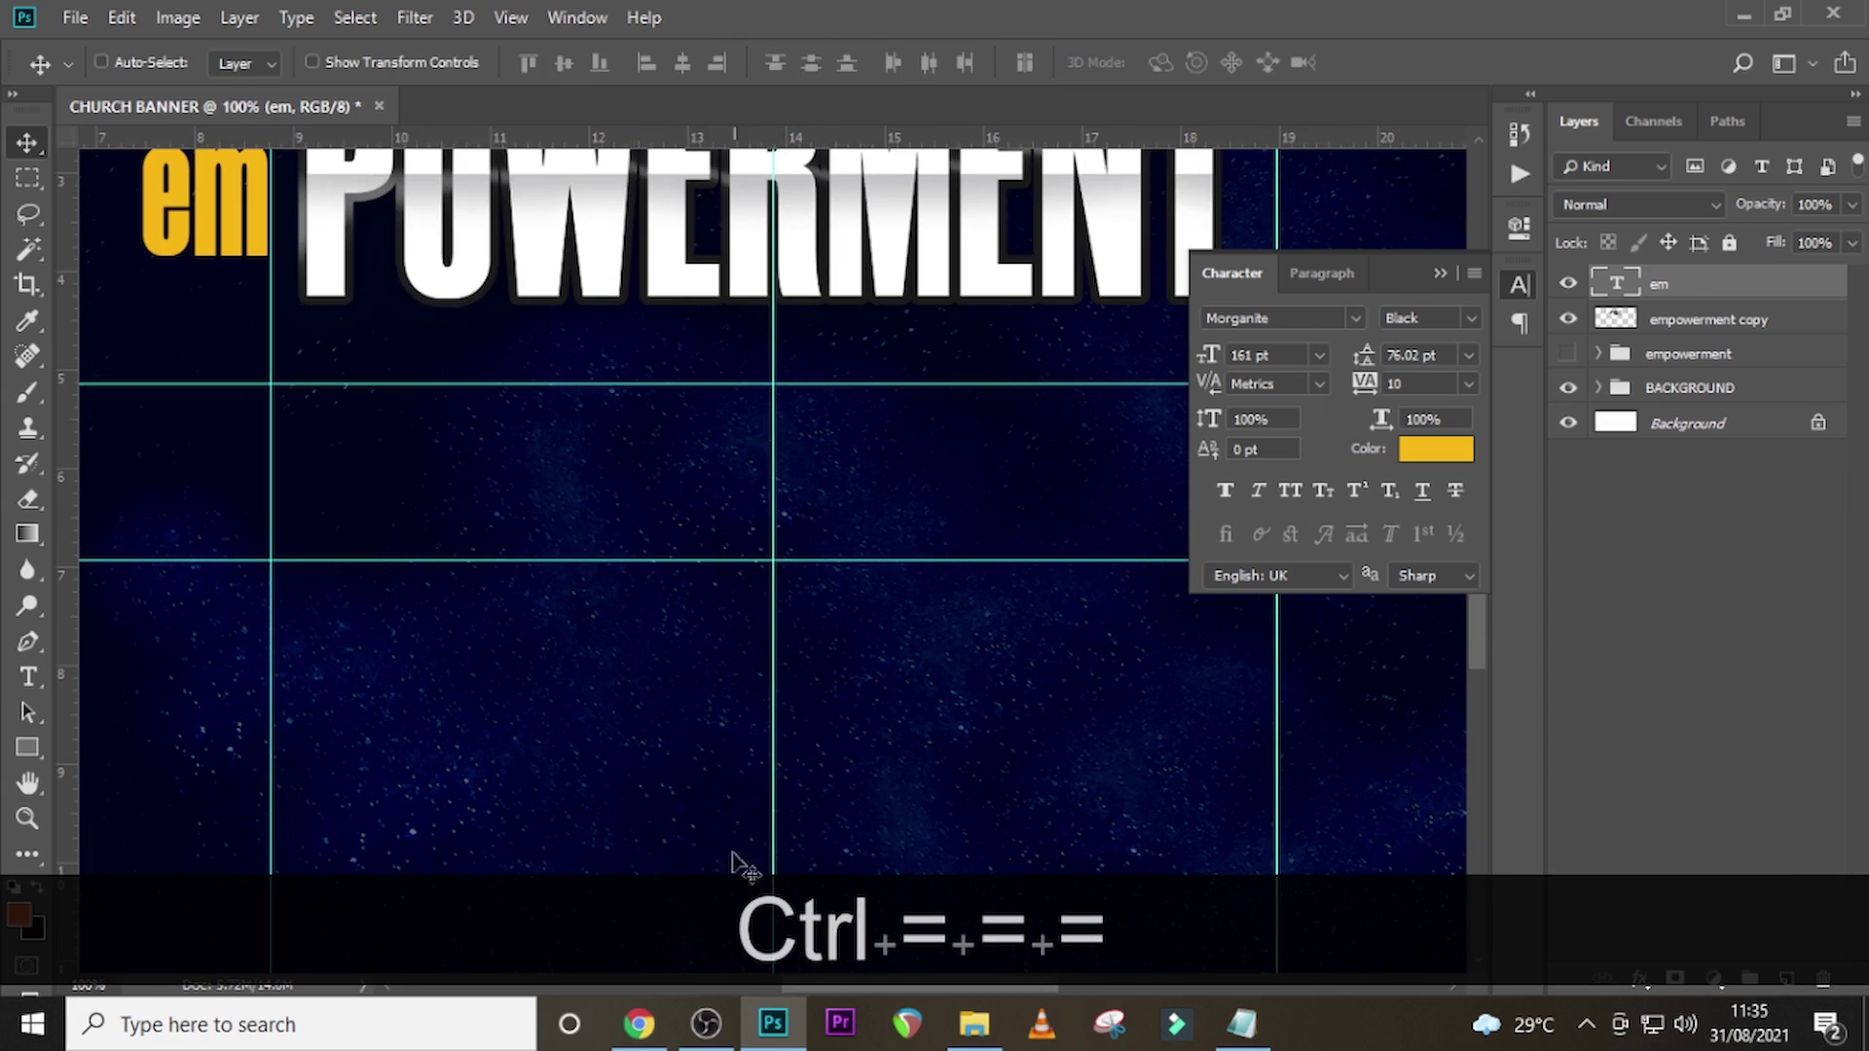
drag(825, 991, 709, 980)
scroll(863, 646, up, 5)
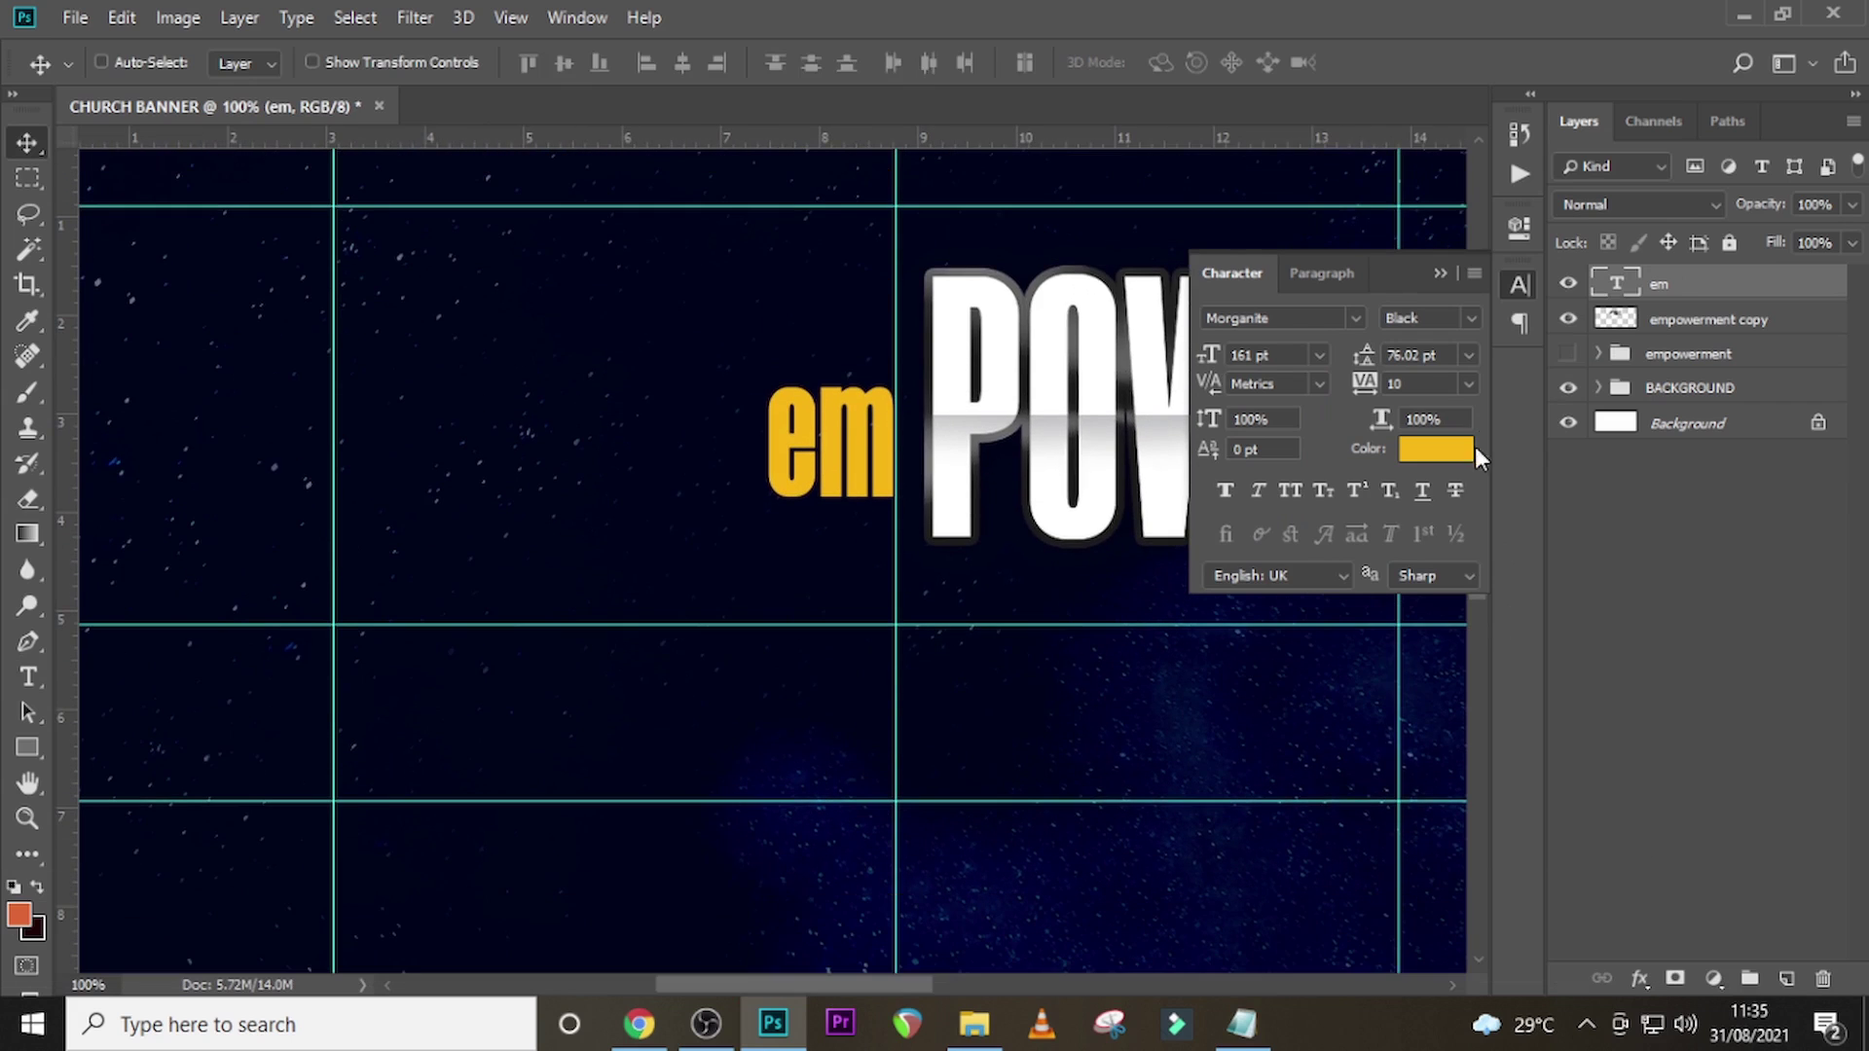
click(1441, 273)
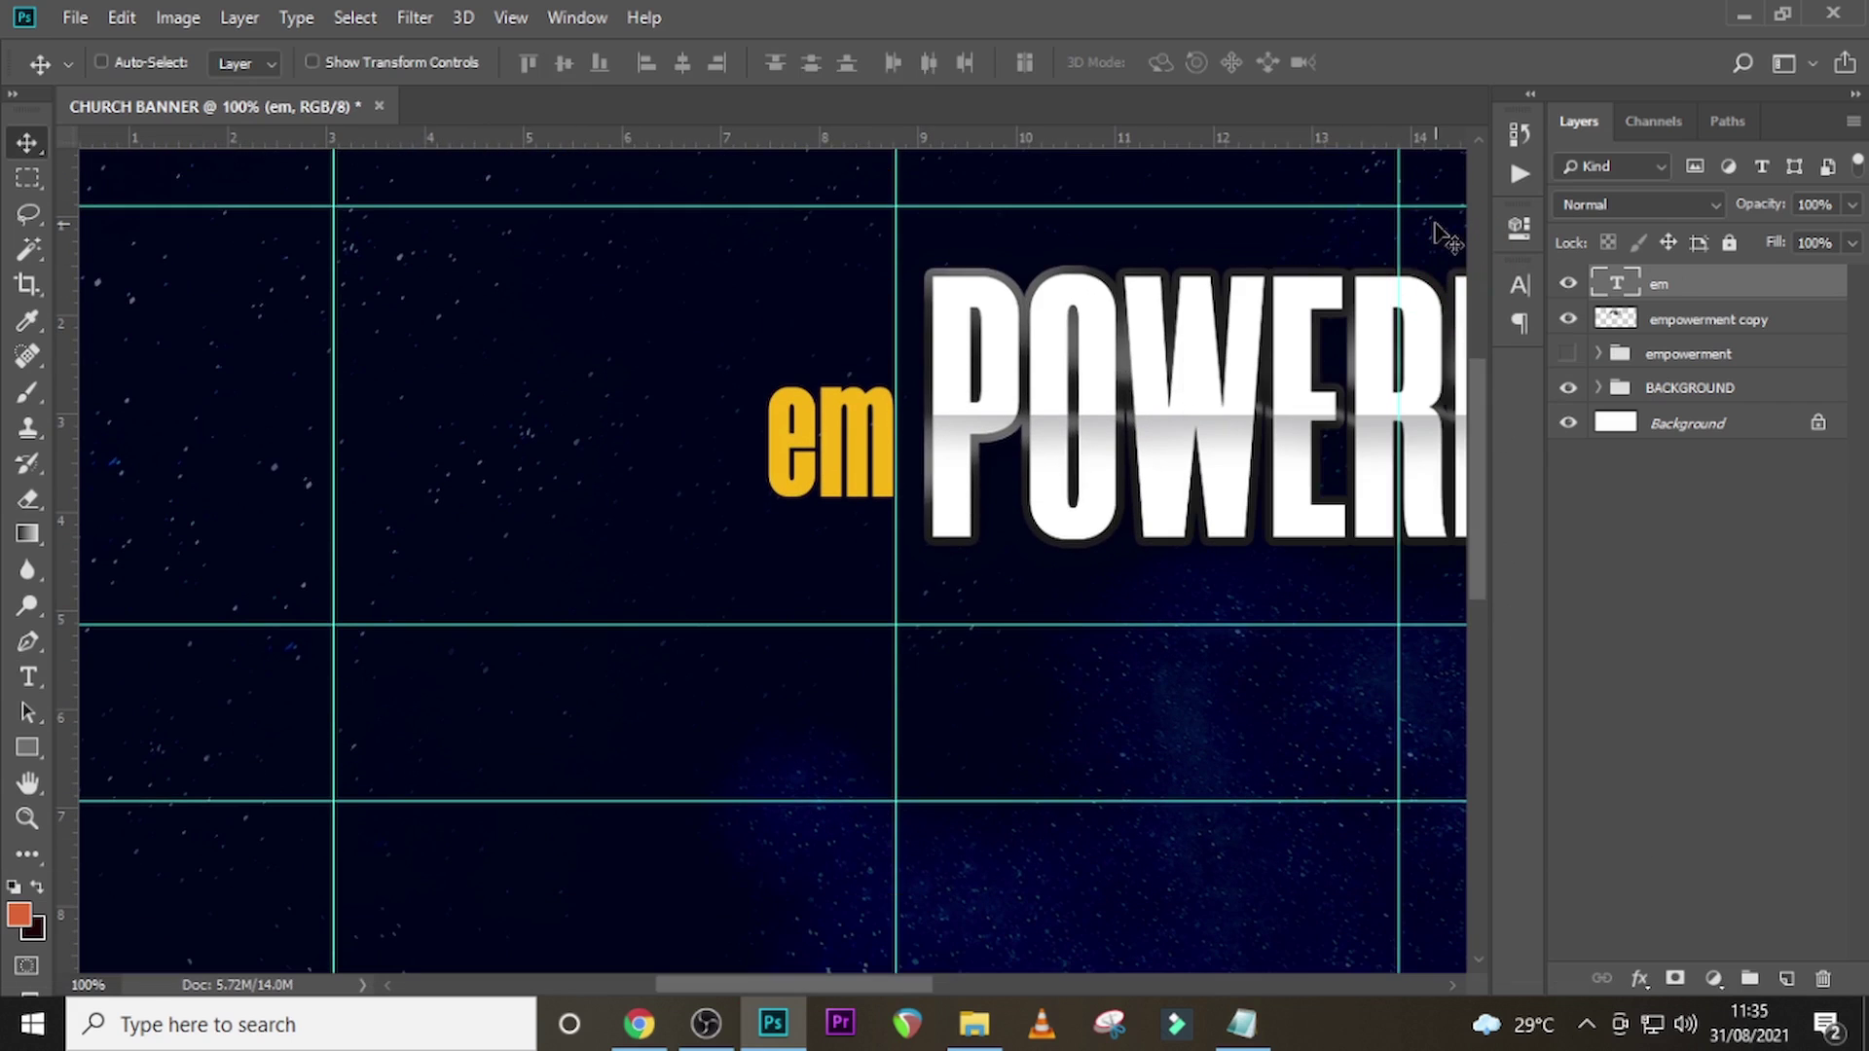
key(Right)
key(Right)
key(Right)
key(Right)
key(Right)
key(Right)
key(Right)
key(ctrl+semicolon)
- Add another text layer in empty canvas space containing "5 DAYS", copied from the U9.txt Notepad file
key(t)
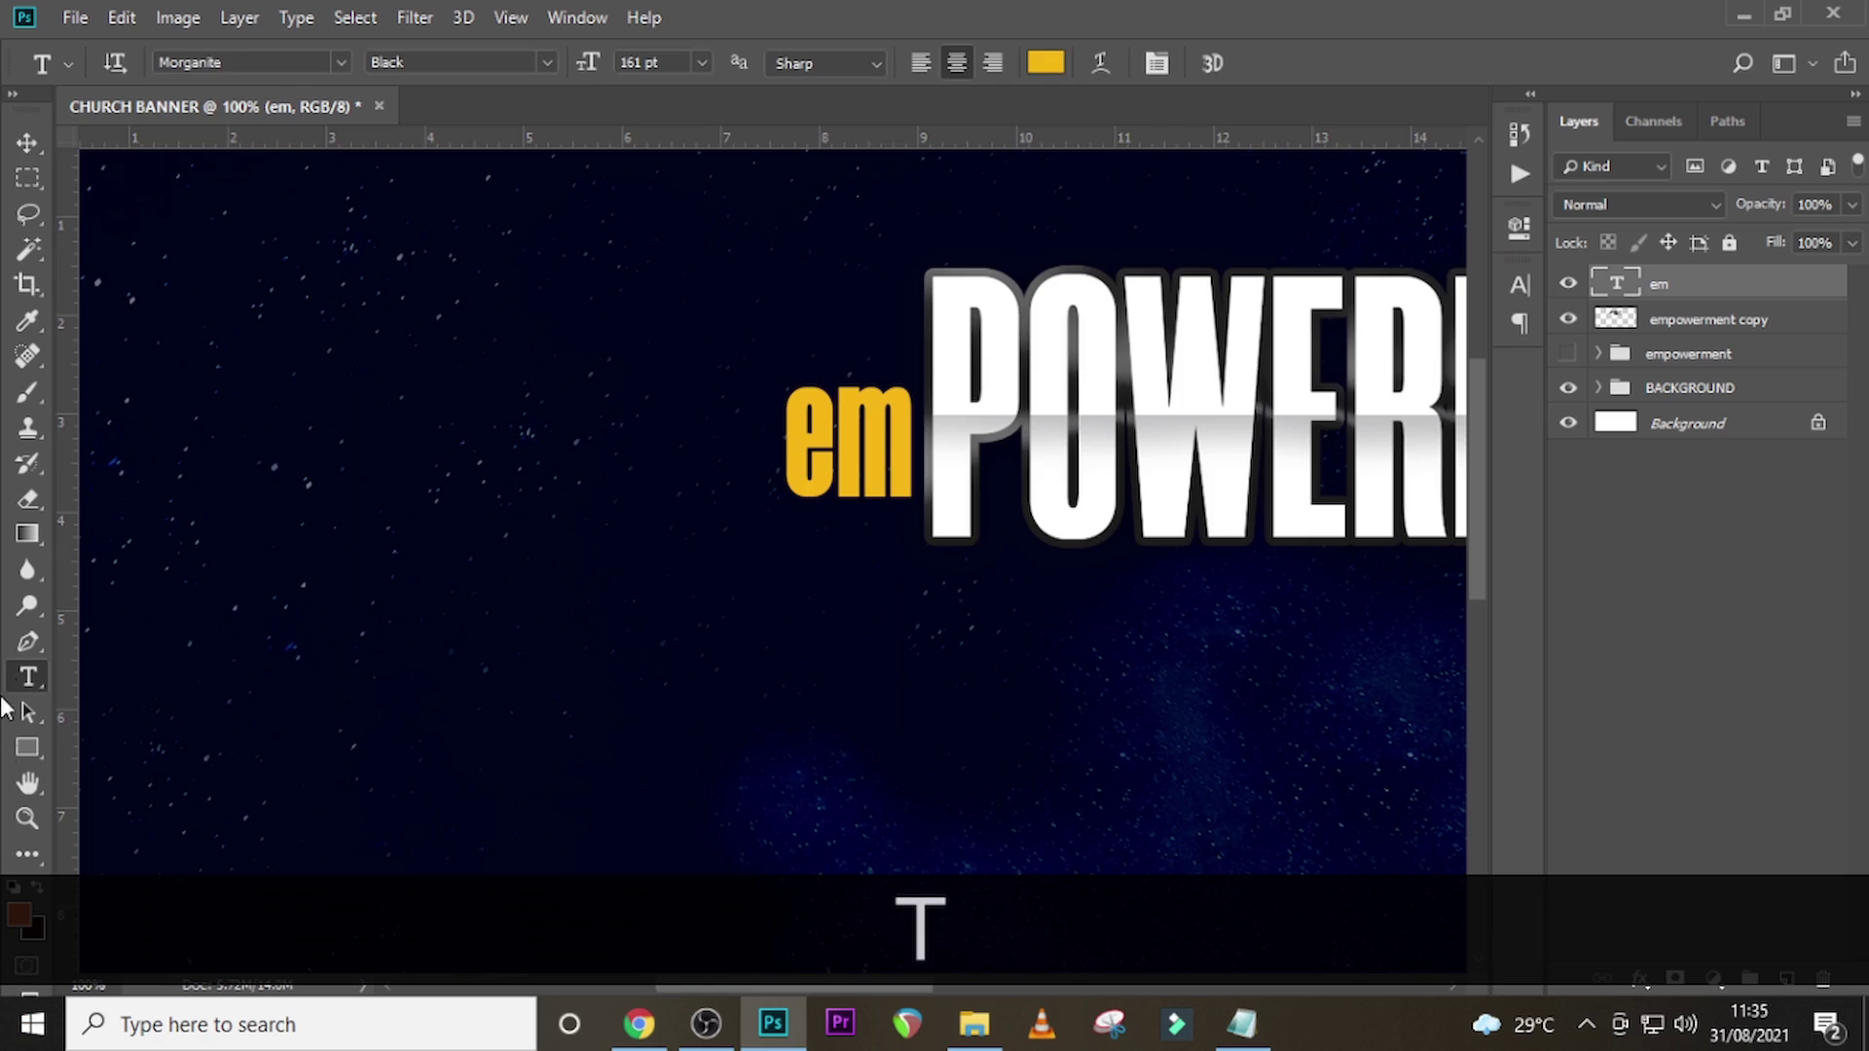
click(447, 340)
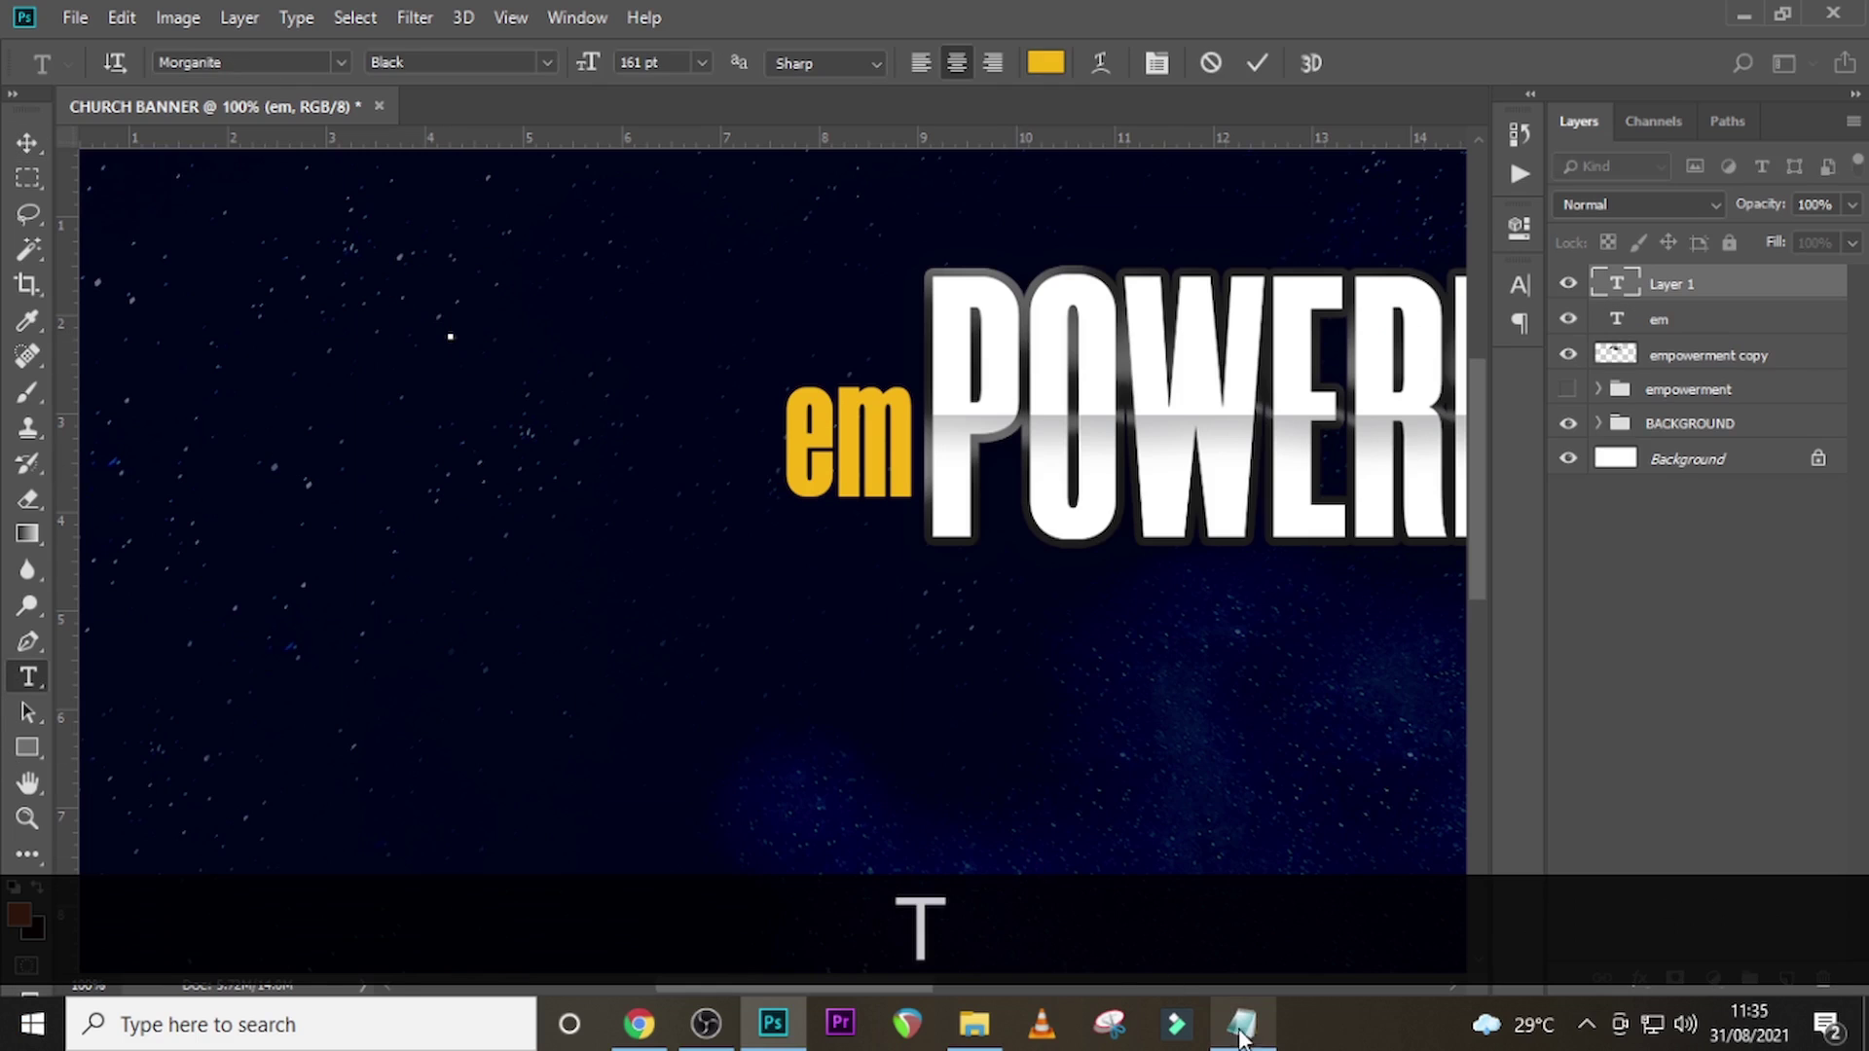
click(1241, 1024)
drag(908, 468, 837, 469)
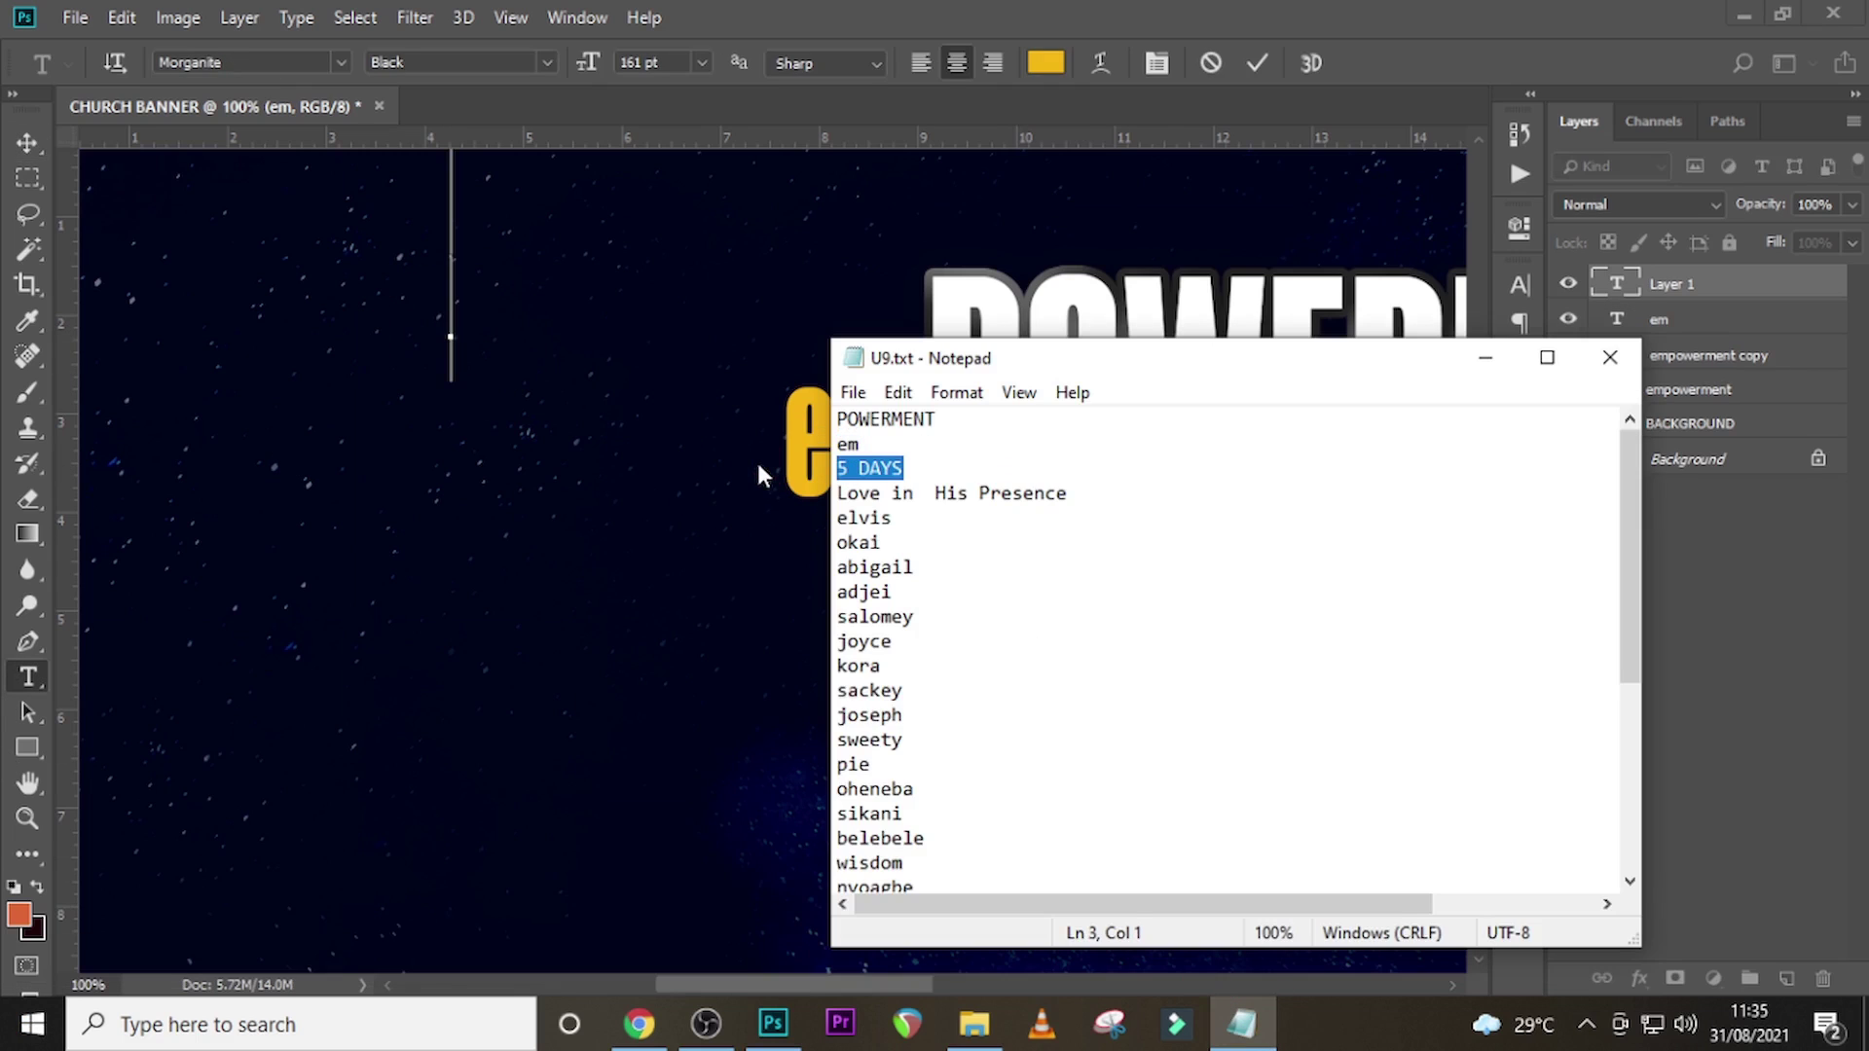
key(ctrl+c)
click(1610, 284)
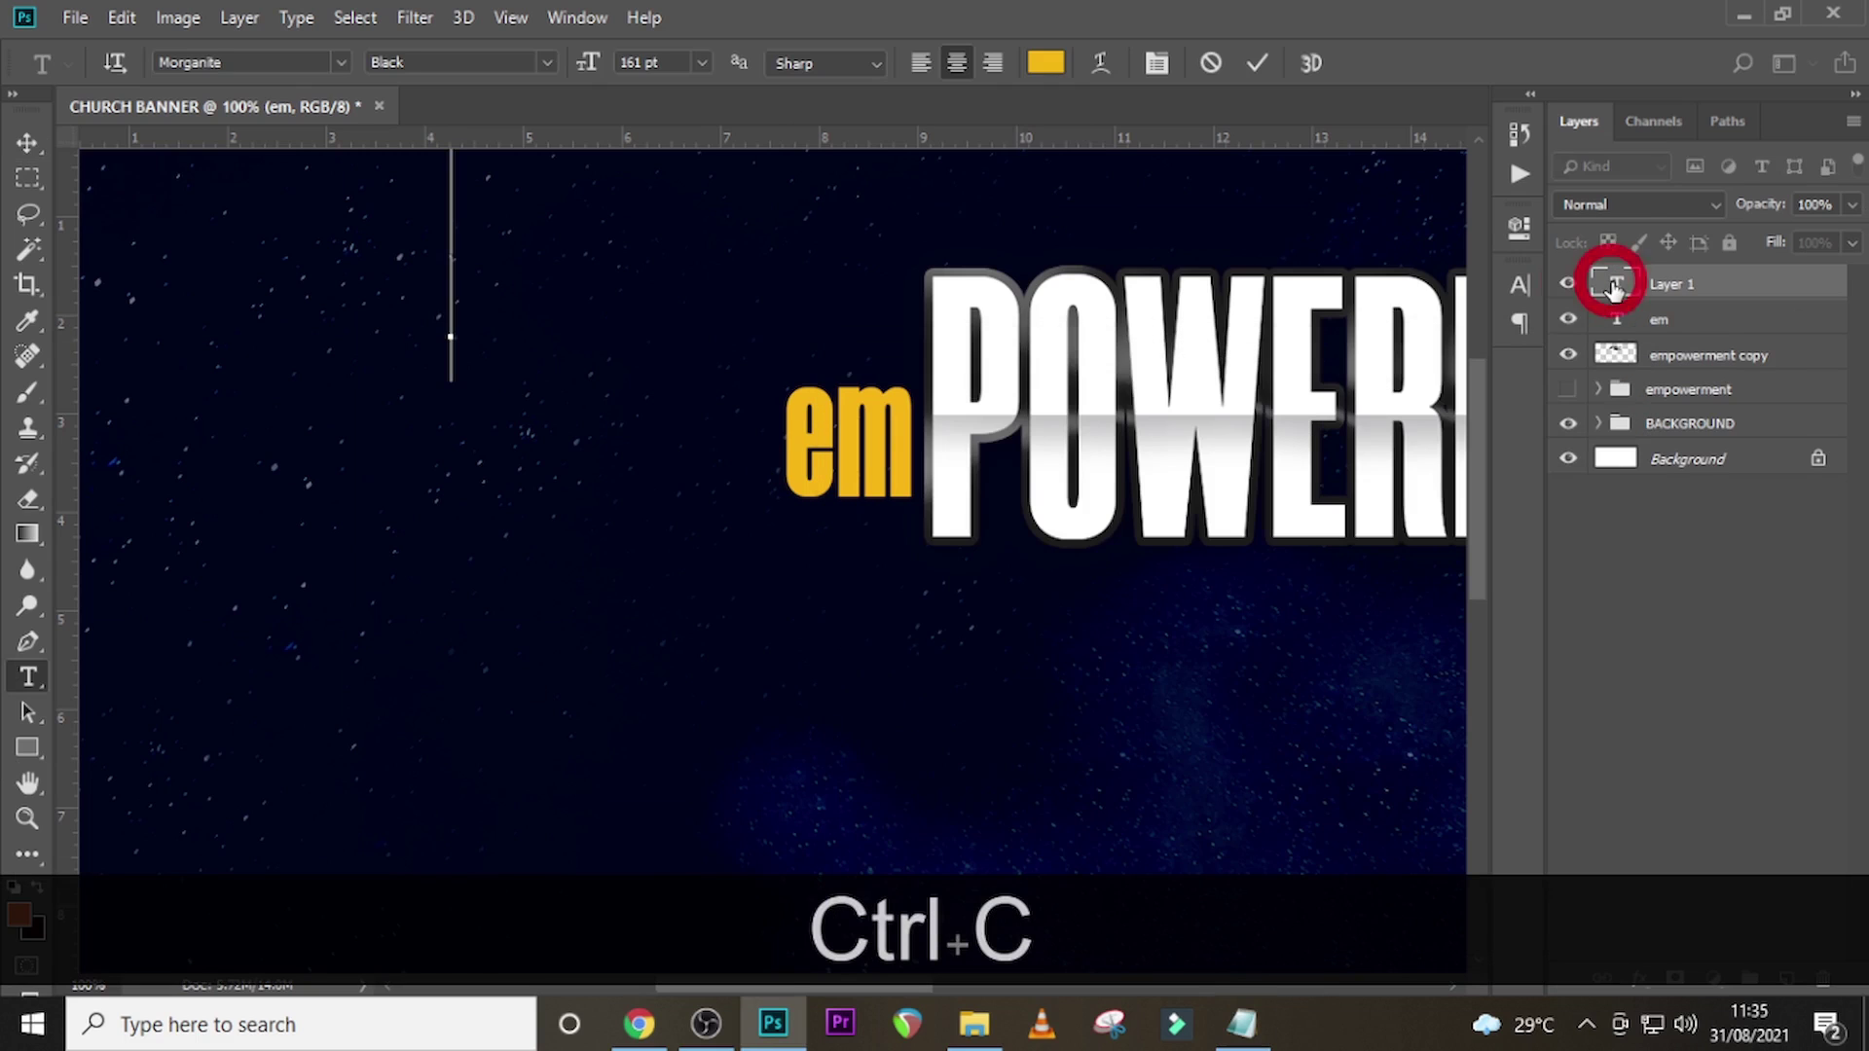
key(ctrl+v)
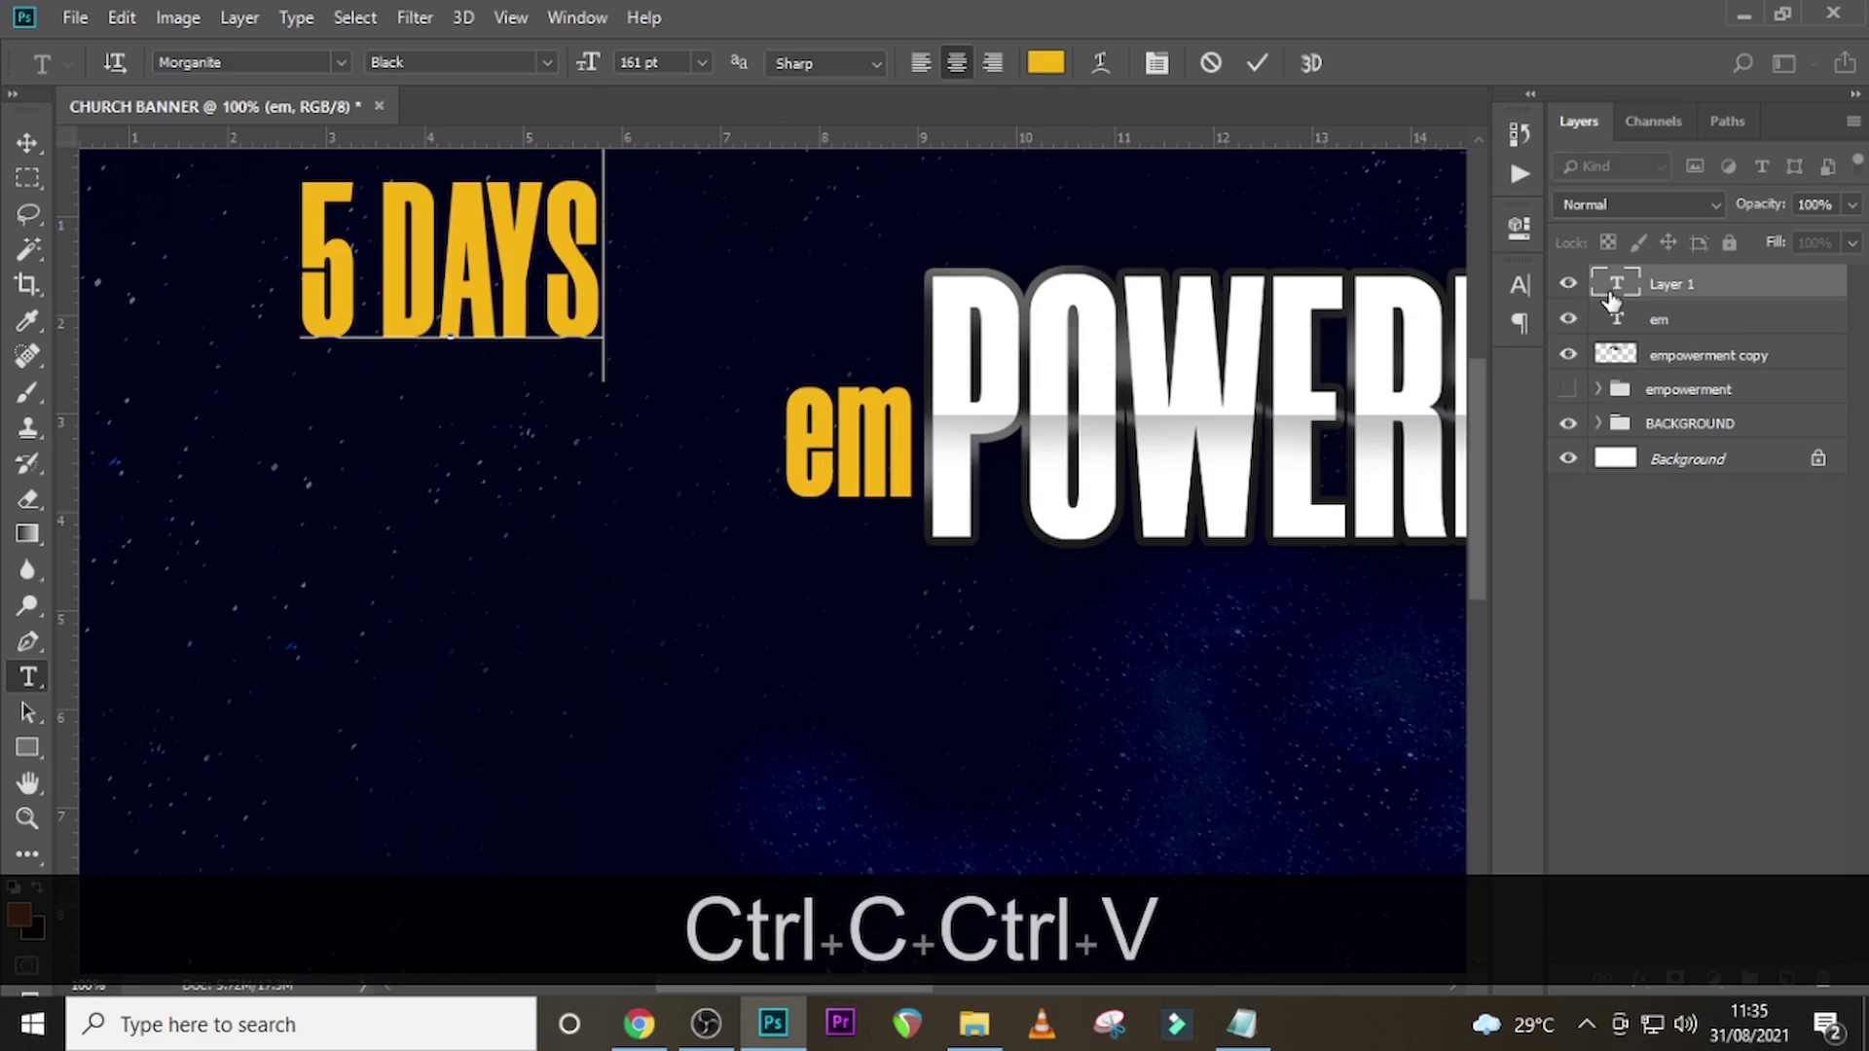
click(1611, 297)
- Set the 5 DAYS text to white (ffffff) with All Caps and a font size of 84 pt
click(1519, 284)
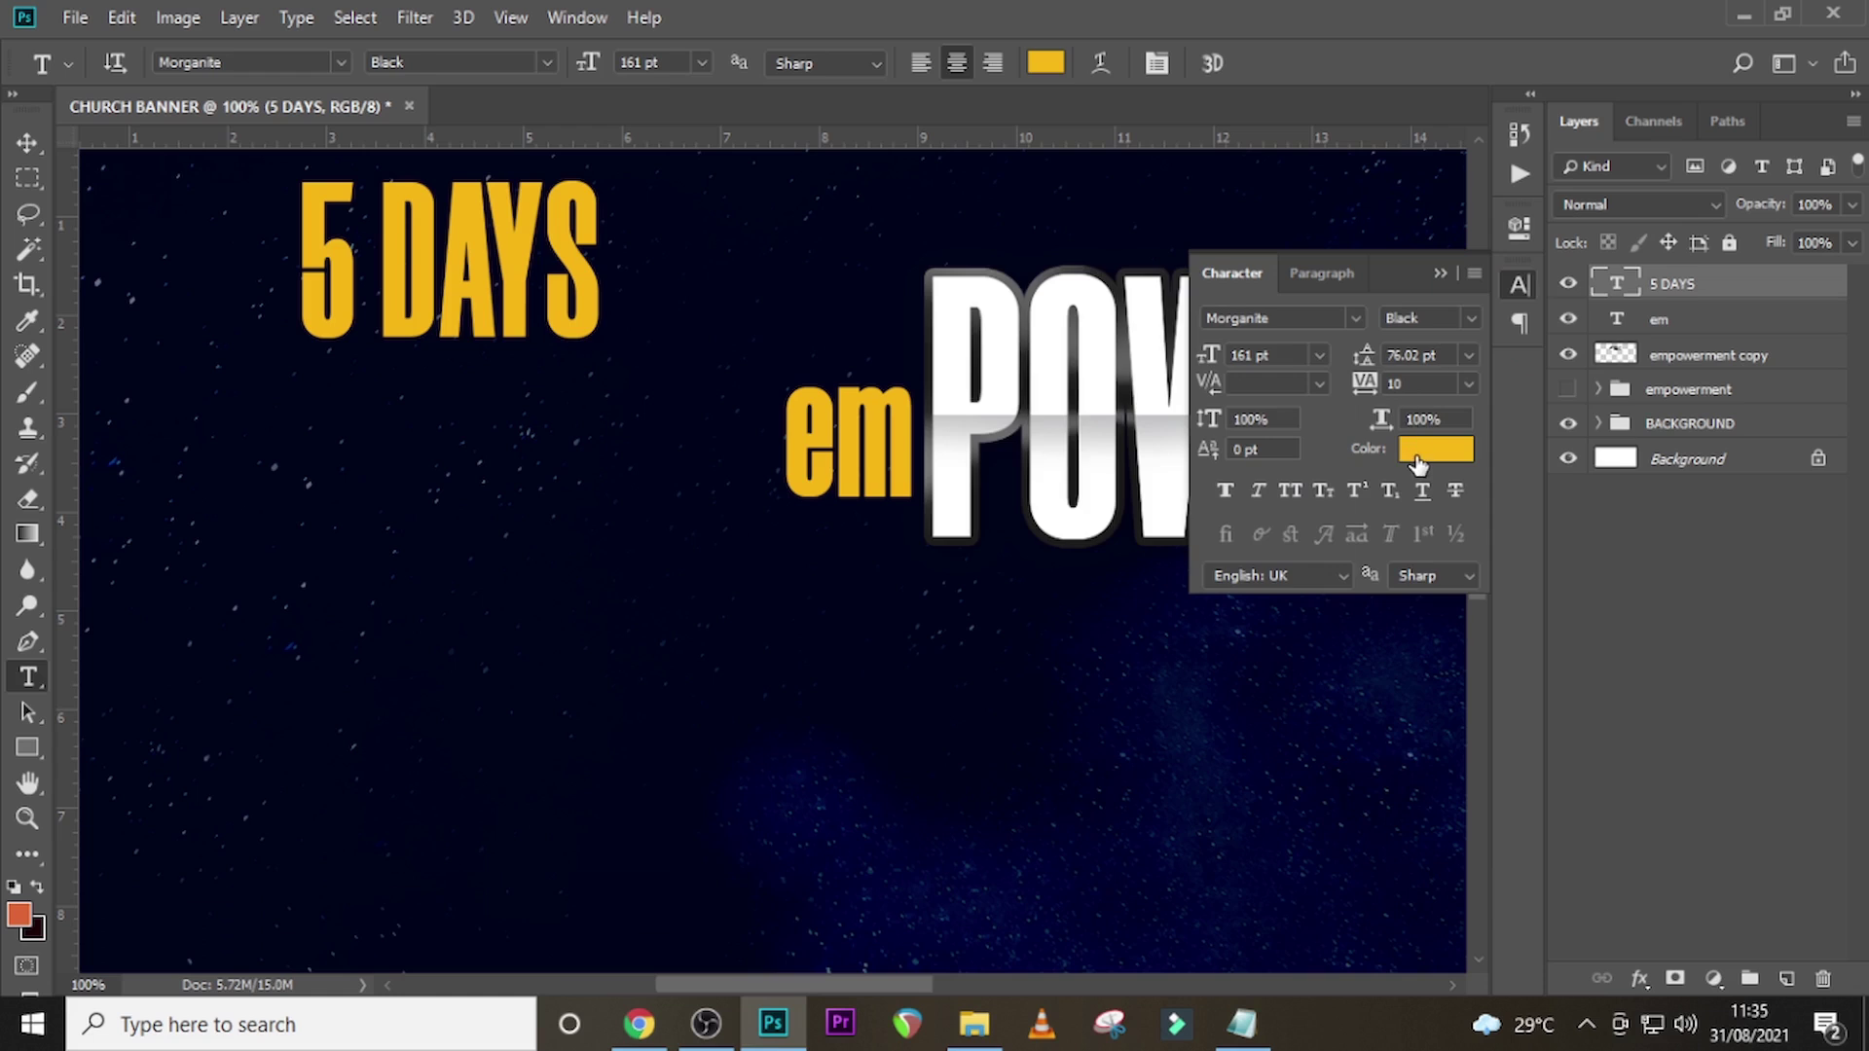
click(1418, 450)
text(ffffff)
click(1541, 356)
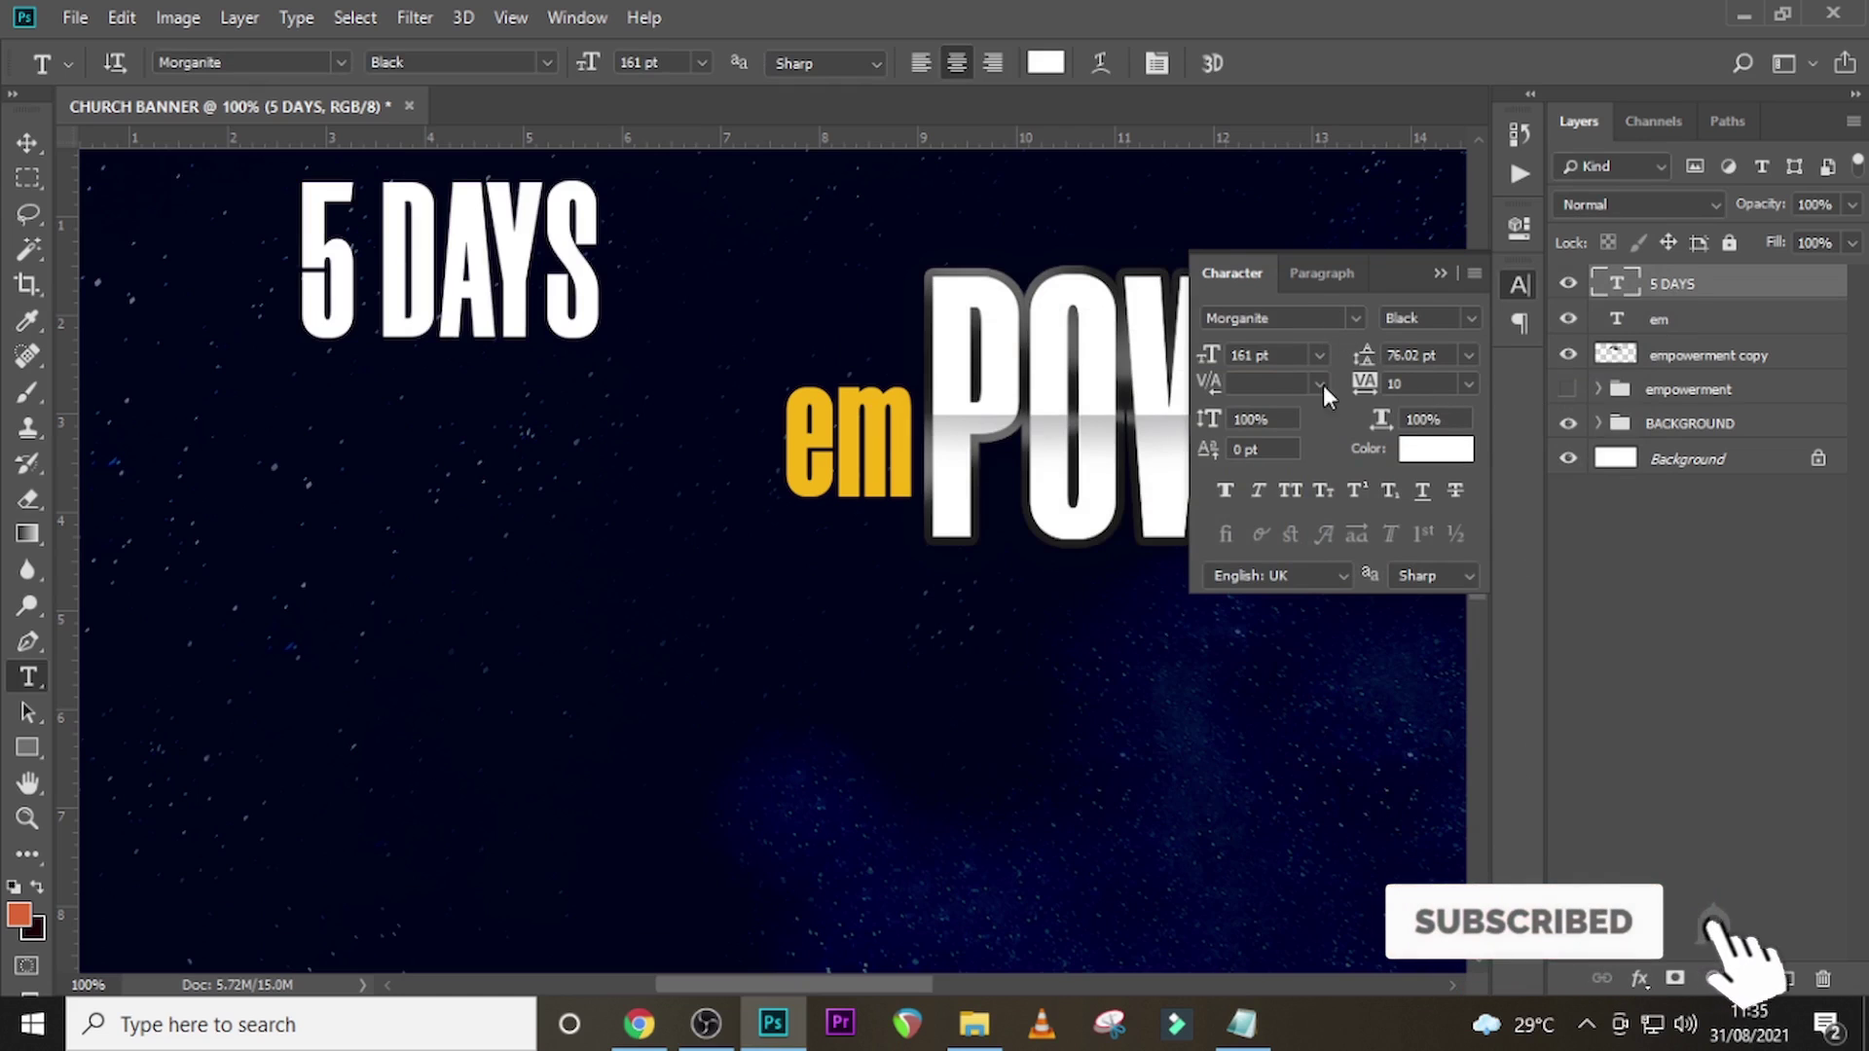
click(1213, 356)
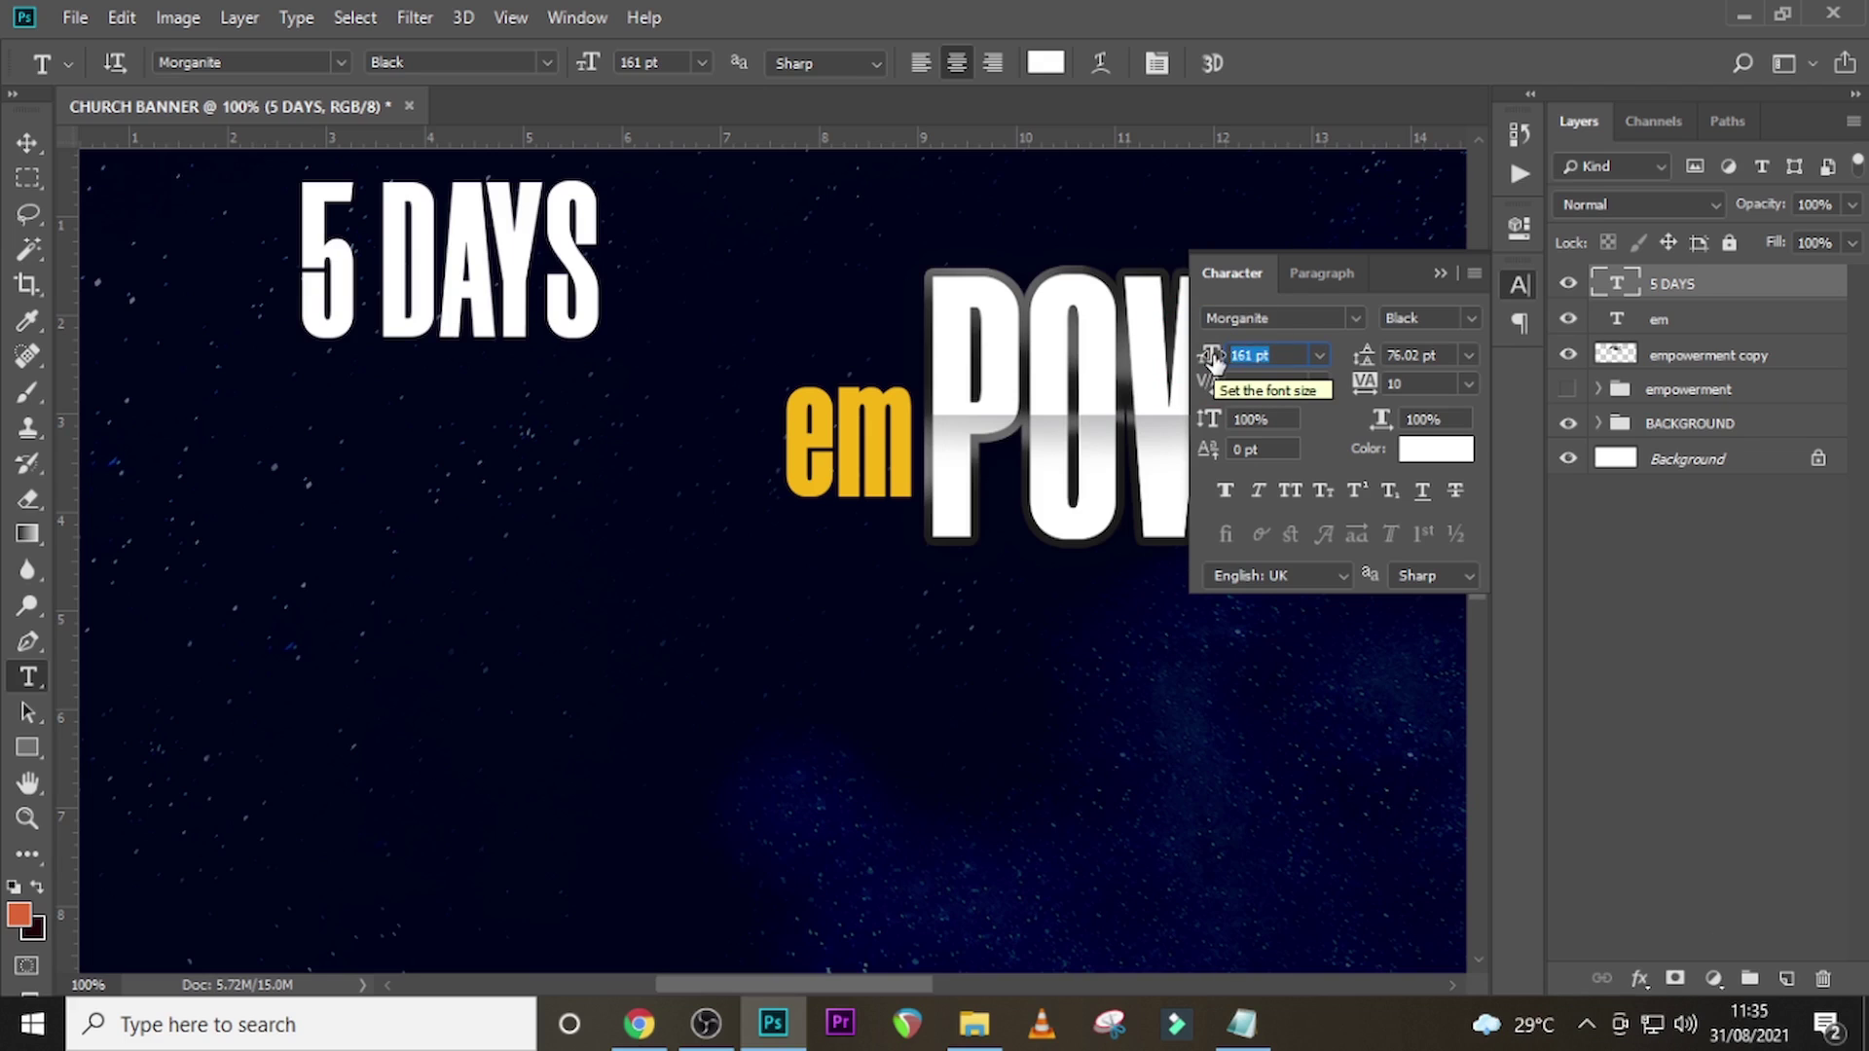
text(84)
key(Return)
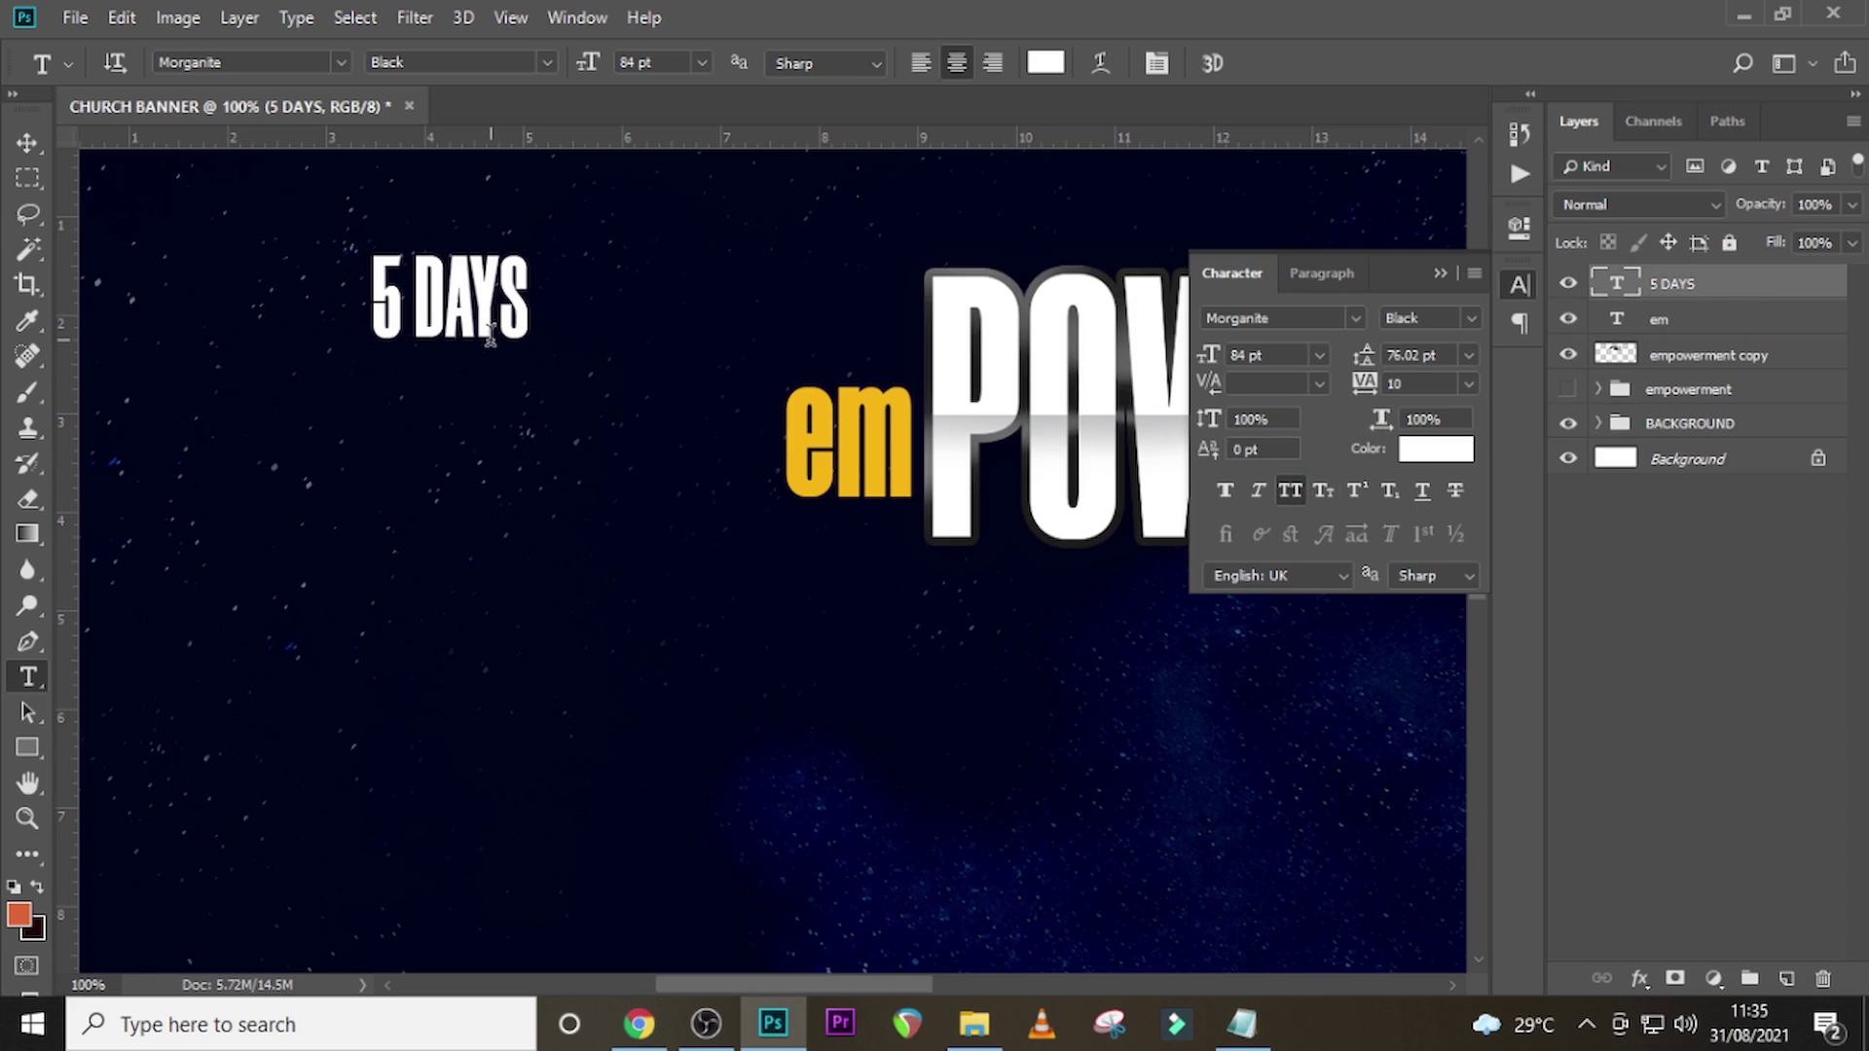
- Position the 5 DAYS text directly above em, nudging it down and right so their right edges align
key(v)
drag(477, 336, 848, 368)
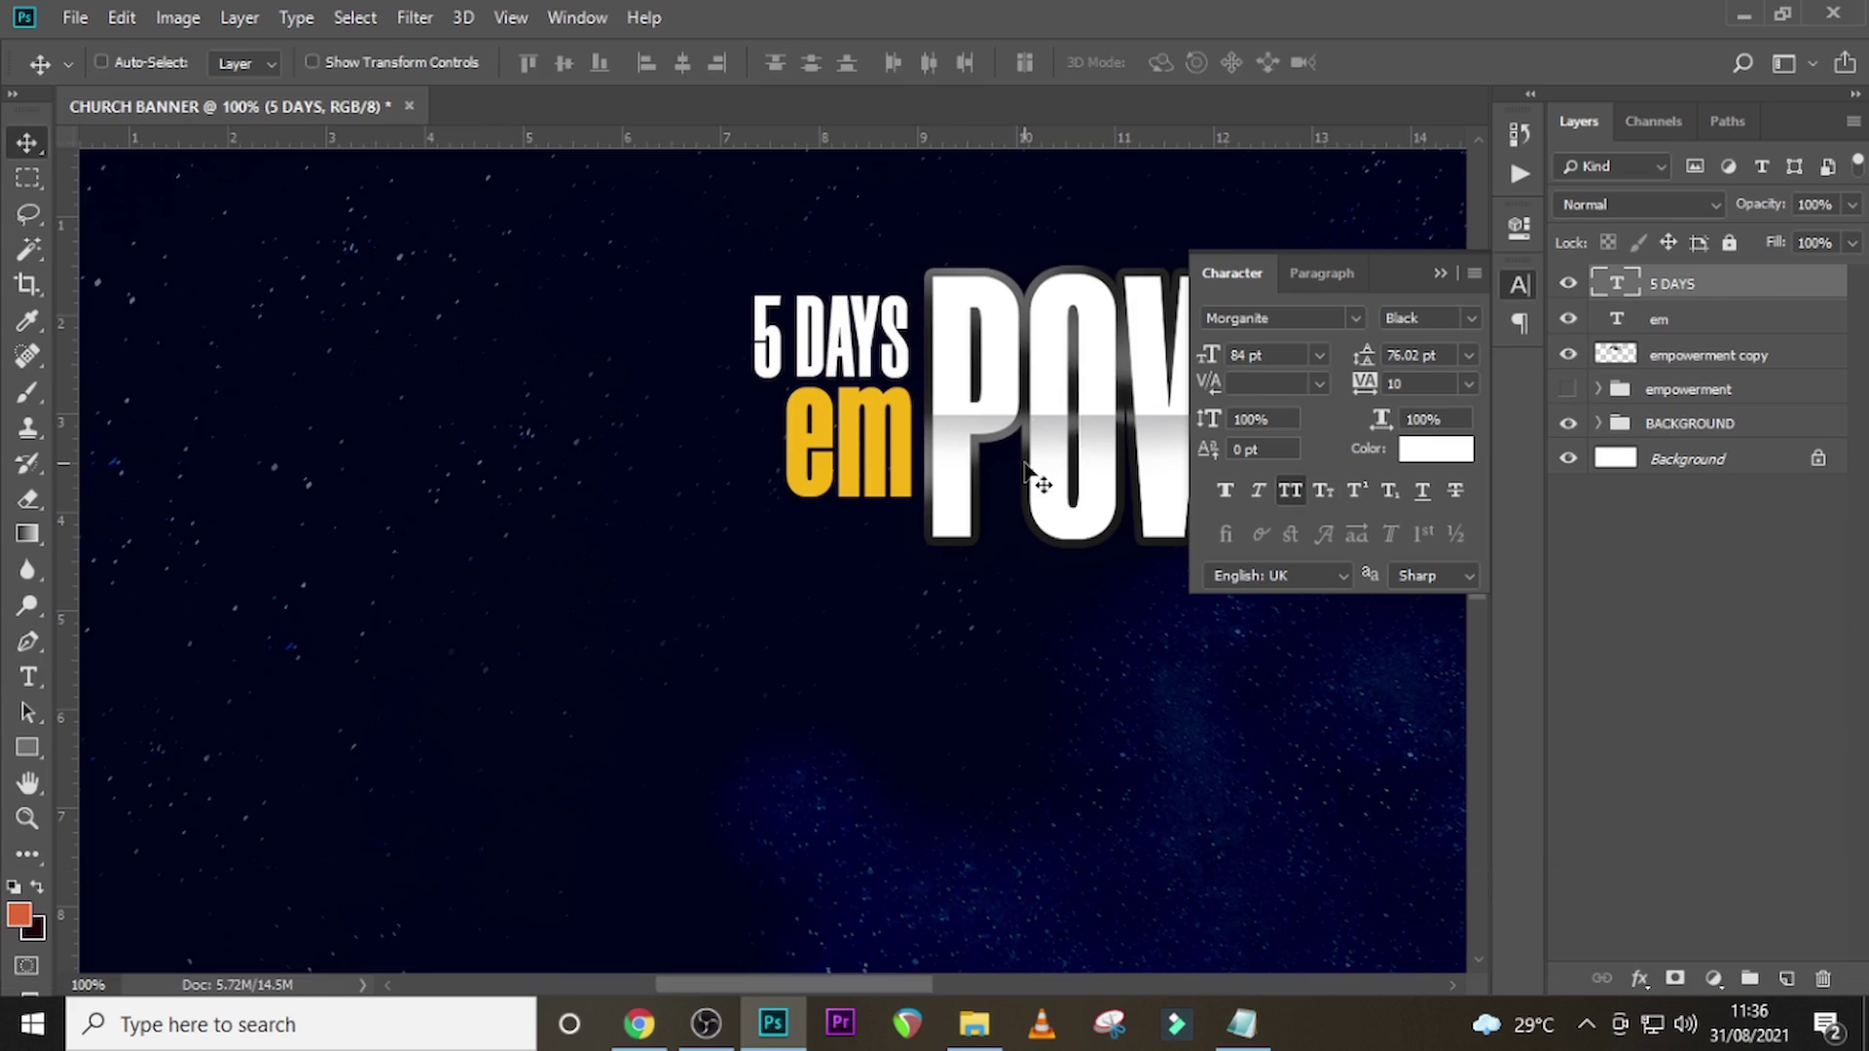
key(Down)
key(Down)
key(Down)
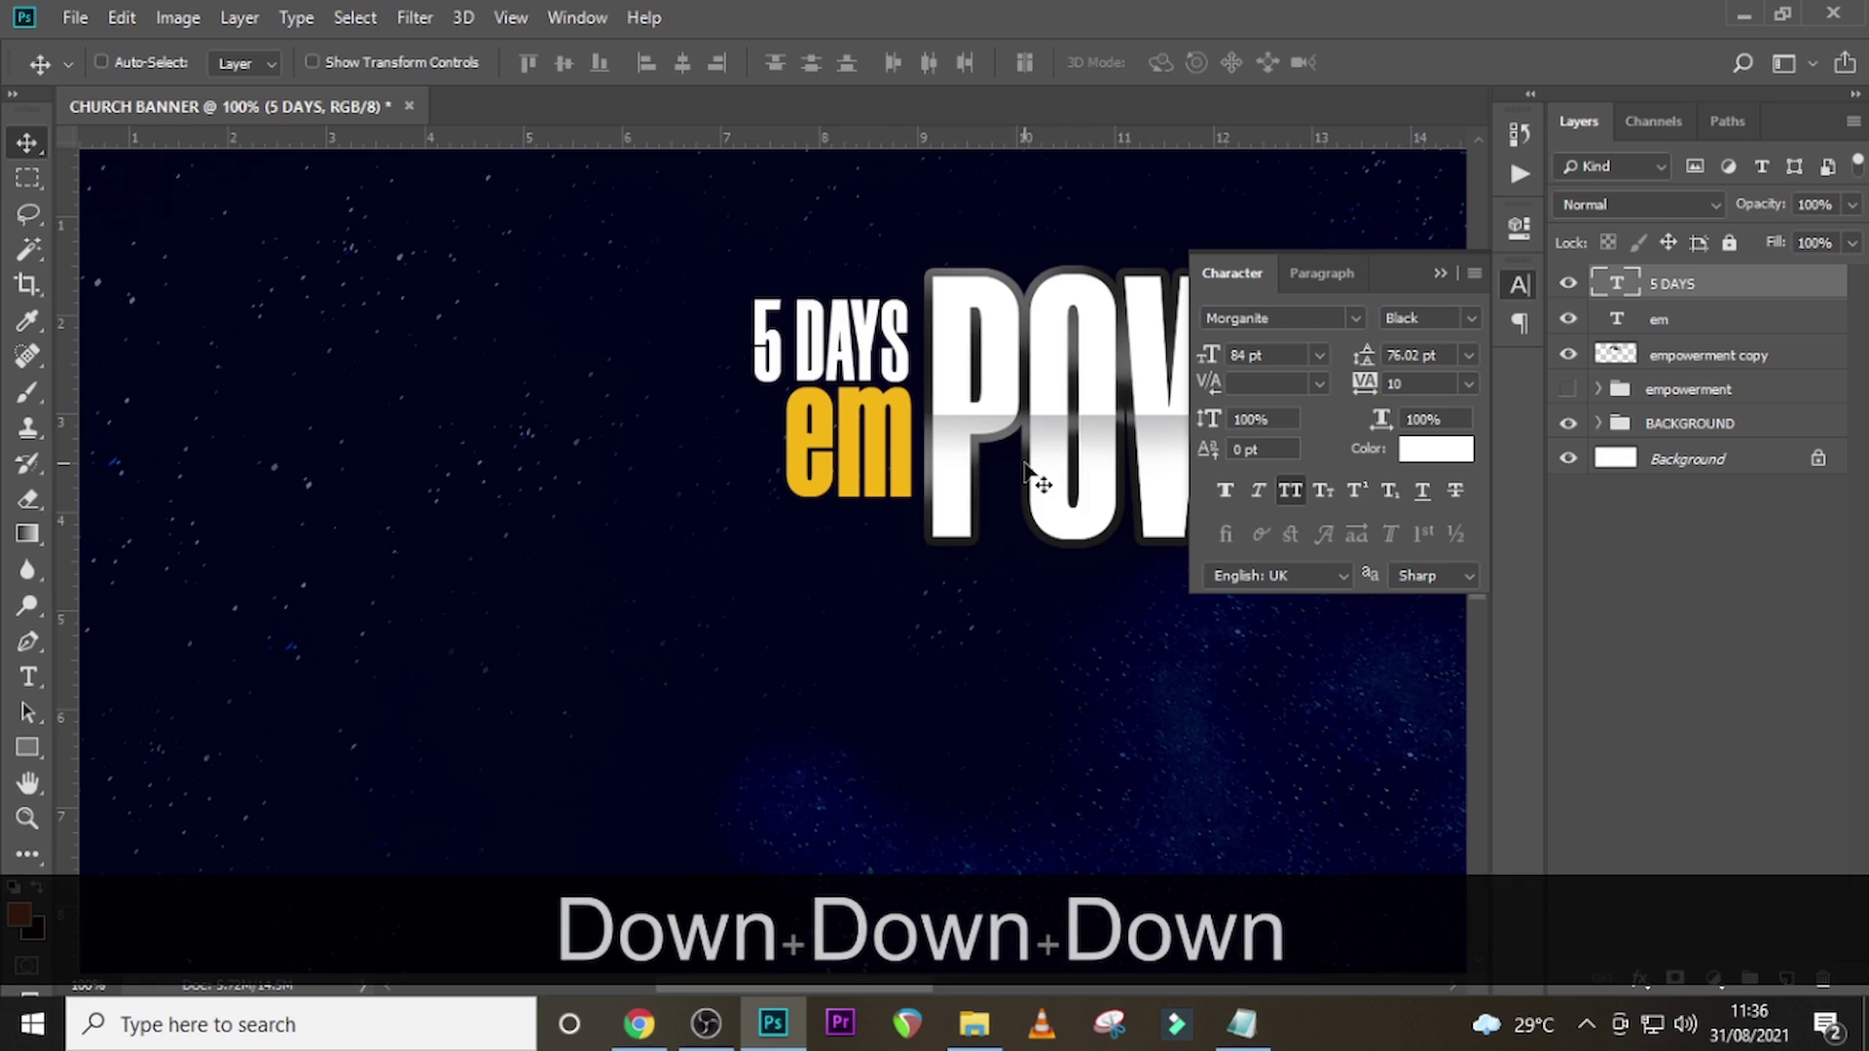
key(Right)
key(Right)
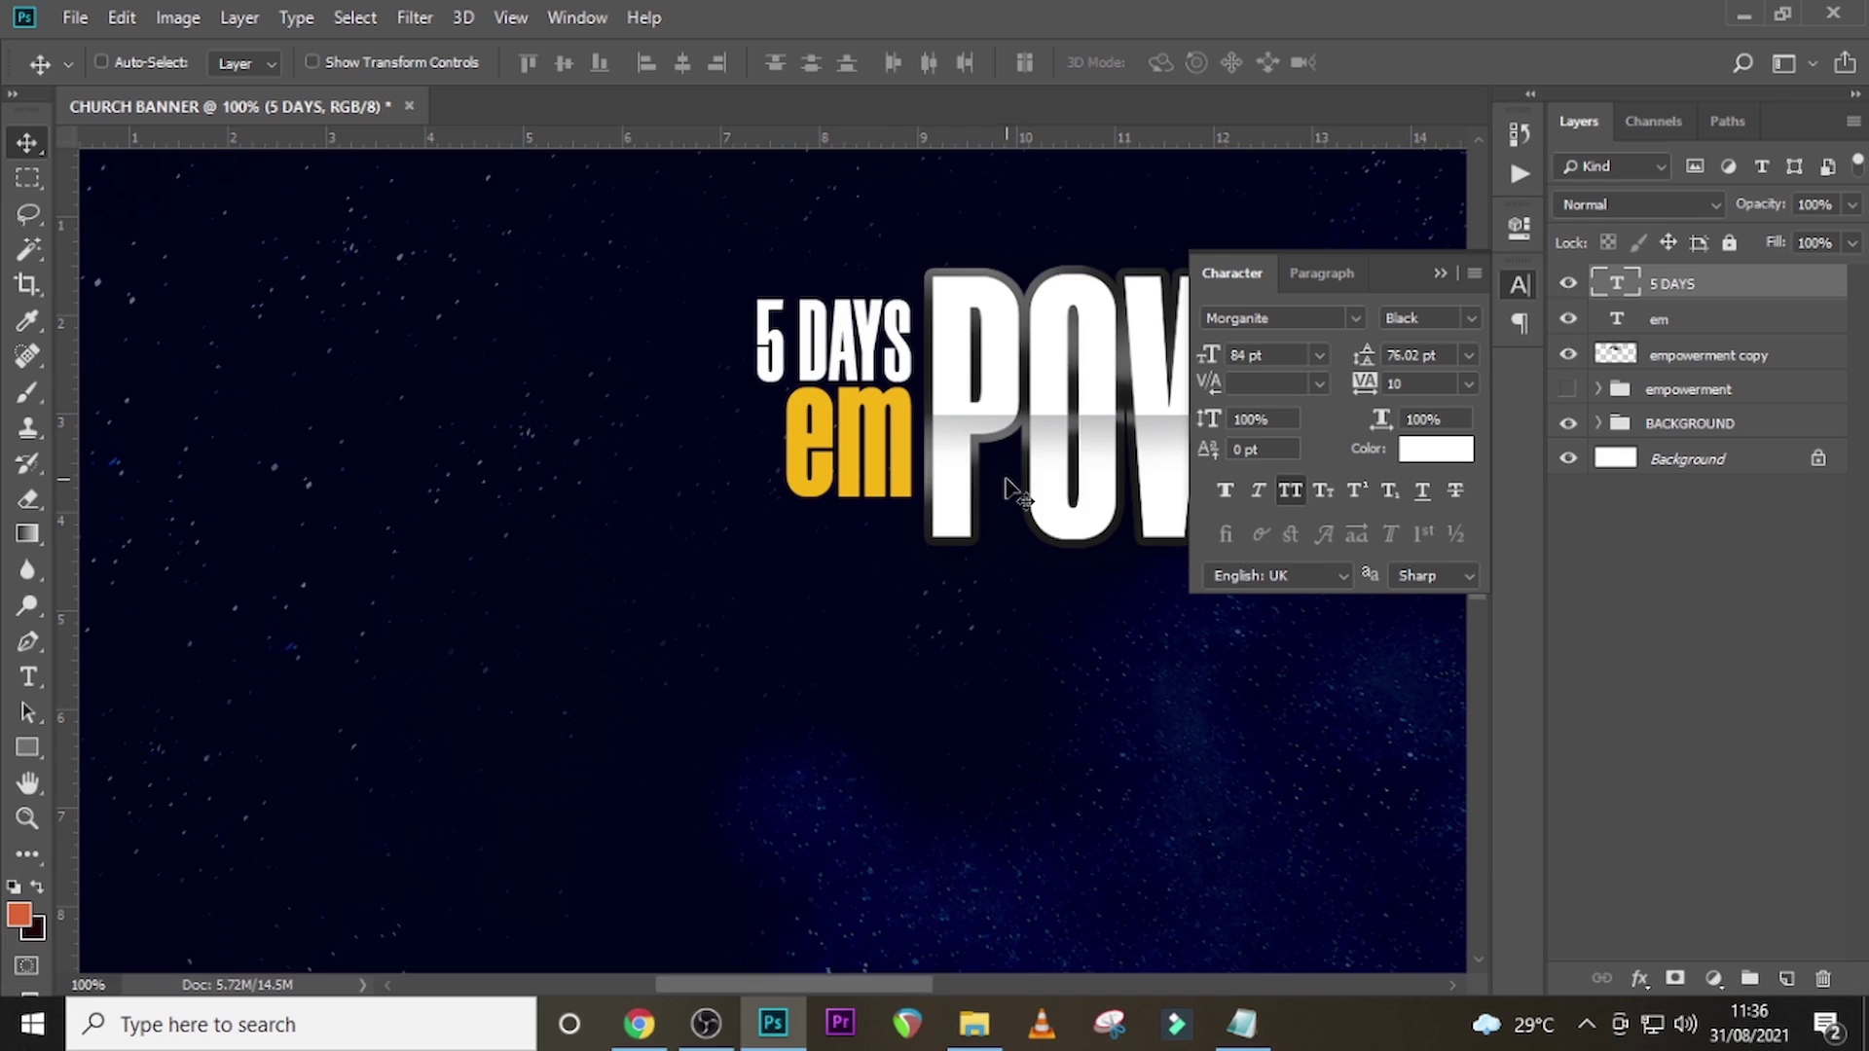
- Select the 5 DAYS and em layers together and nudge both up 5 px beside the POWERMENT title
key(ctrl)
ctrl+click(1694, 326)
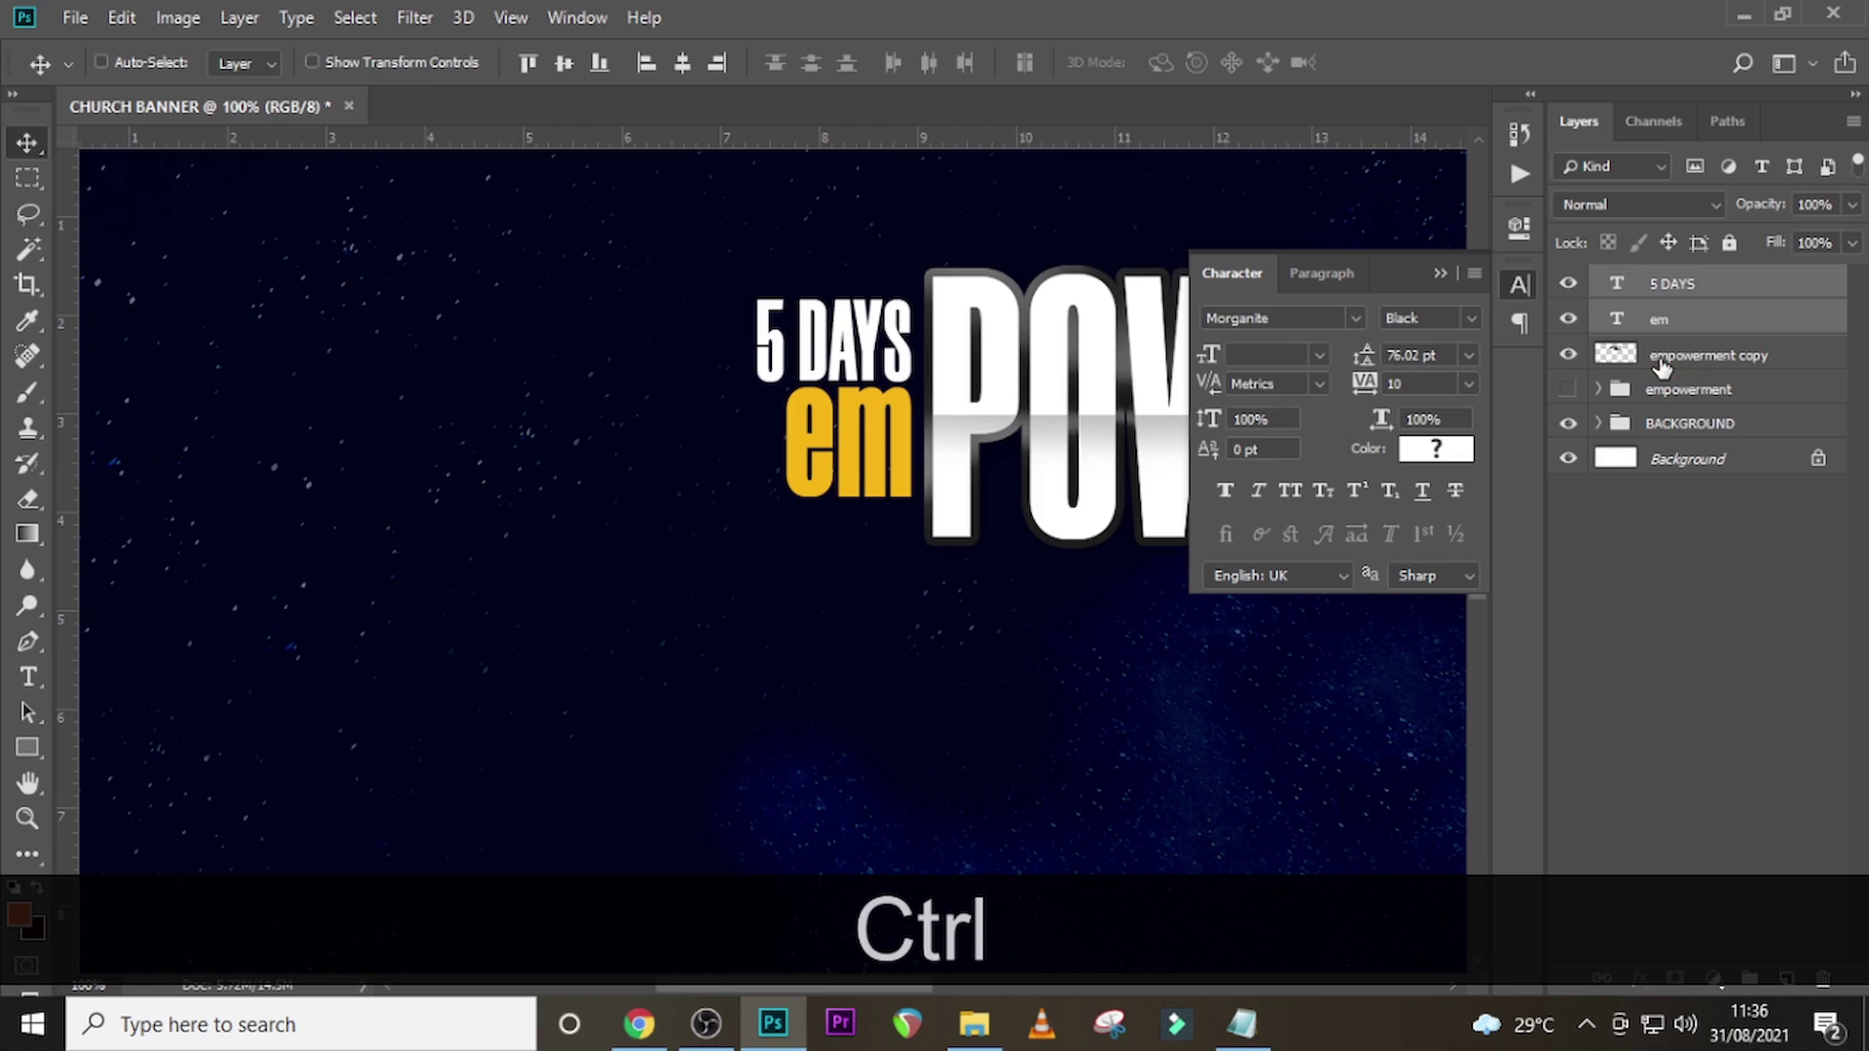
key(Up)
key(Up)
key(Up)
key(Up)
key(Up)
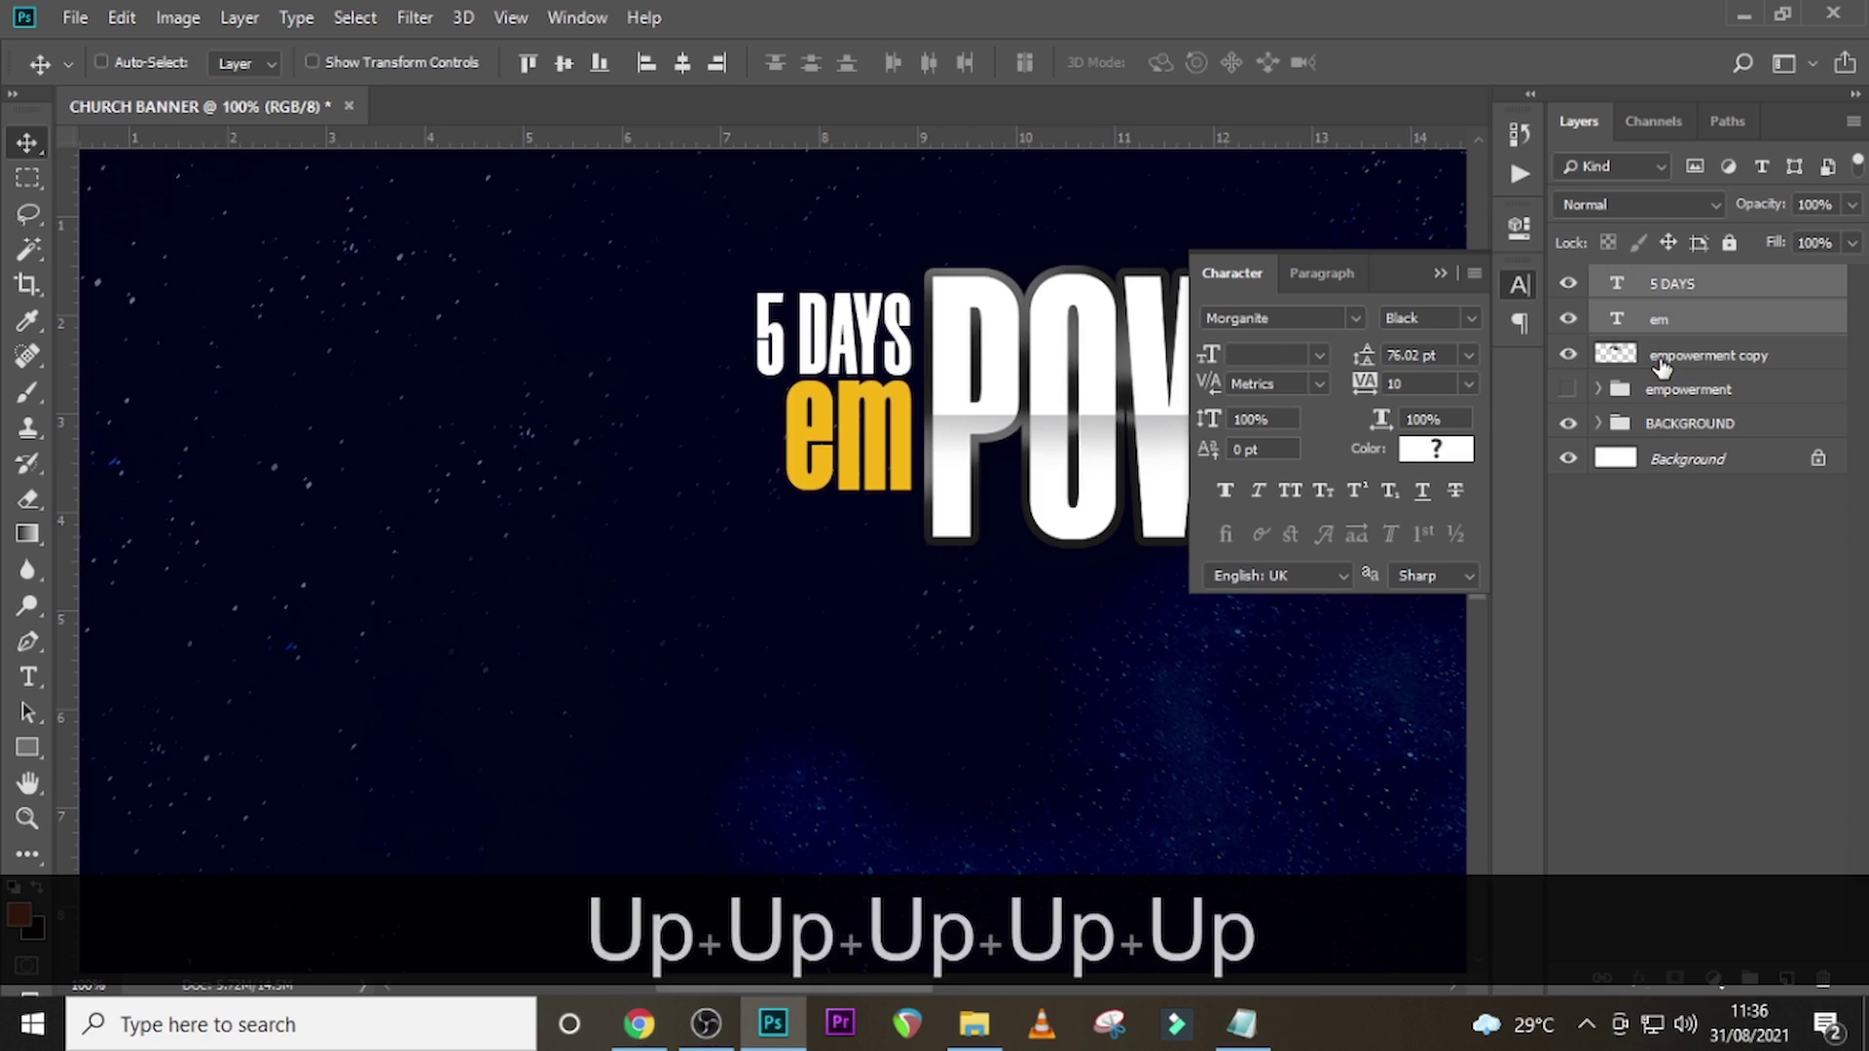
- Draw a flat triangle shape about 89 x 25 px beneath em with the Pen tool and fill it with ffffff
click(27, 642)
click(906, 502)
click(784, 498)
click(819, 533)
click(906, 502)
click(250, 63)
click(379, 115)
text(ffffff)
key(Return)
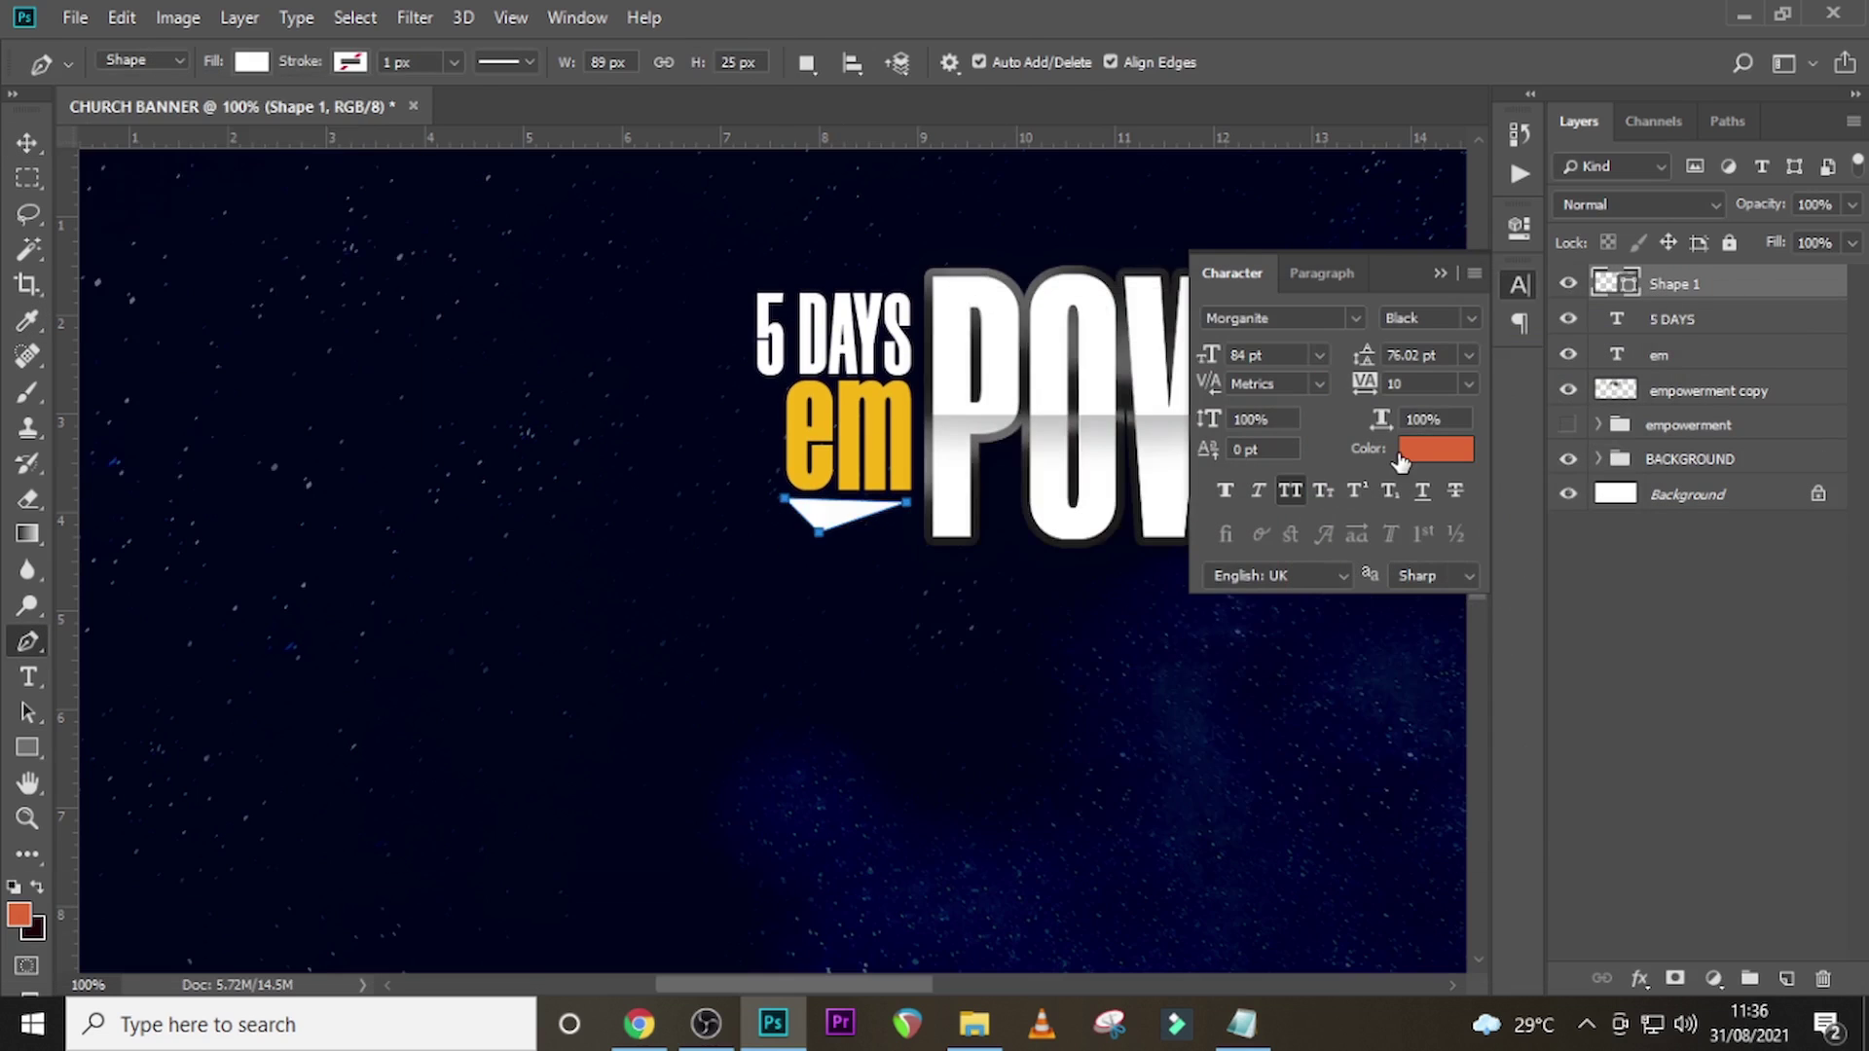
- Warp the white triangle beneath em so its lower point bends into a rounded curve
key(ctrl+equal)
key(ctrl+equal)
key(ctrl+t)
right_click(1075, 399)
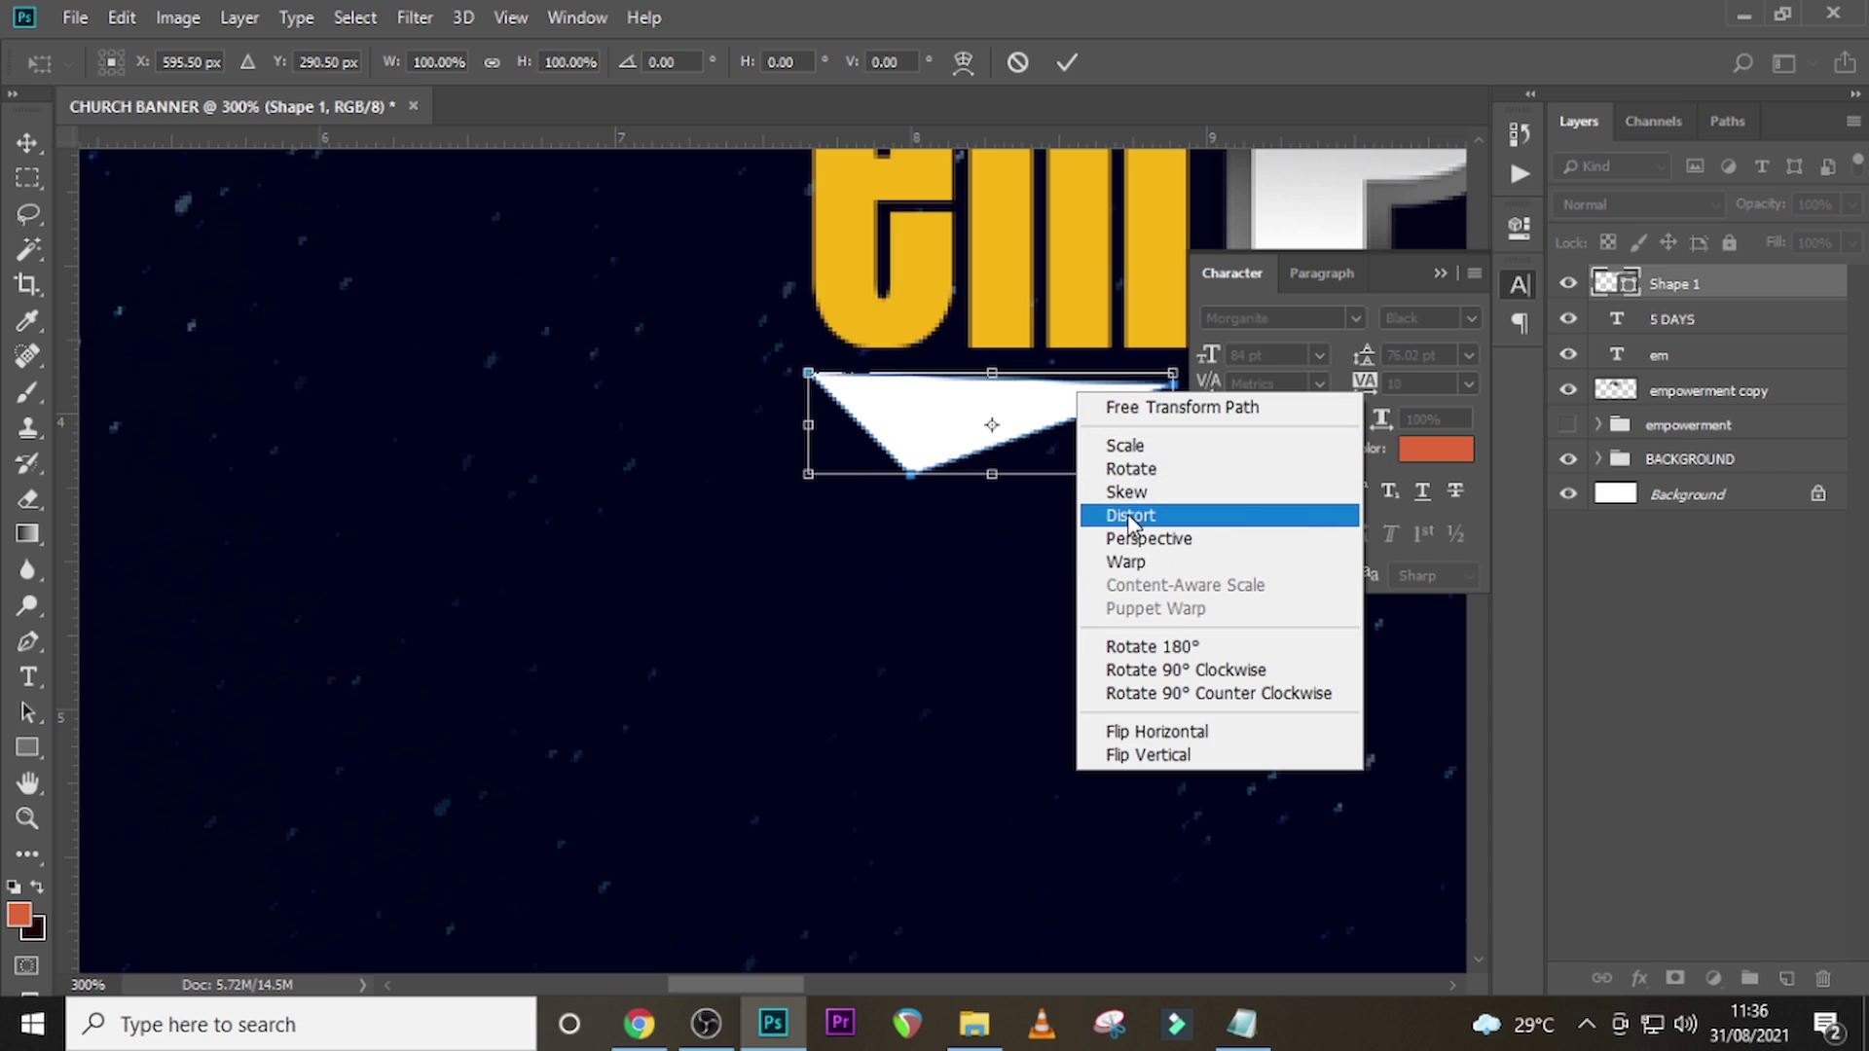
click(1129, 562)
drag(912, 474, 992, 471)
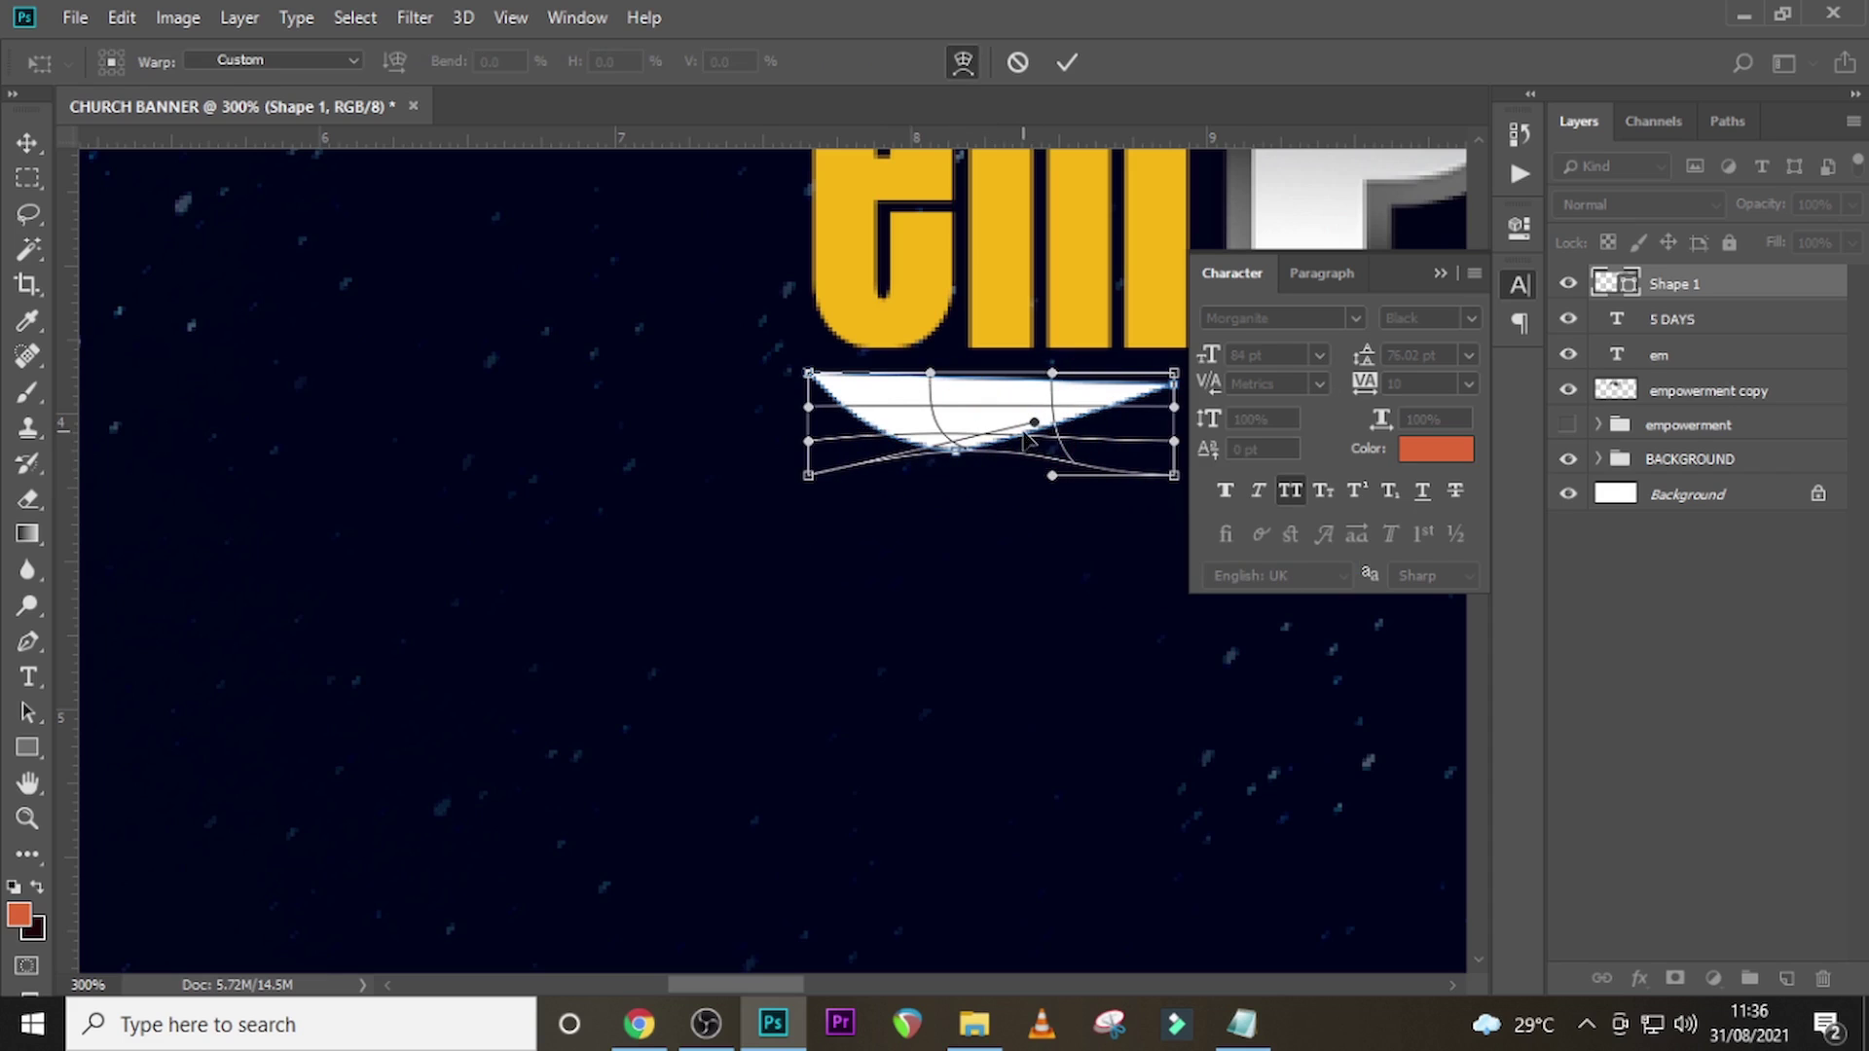
key(Return)
- Nudge the curved white shape up closer beneath the em text and fit the whole banner on screen
key(v)
key(Up)
key(Up)
key(Up)
key(ctrl+t)
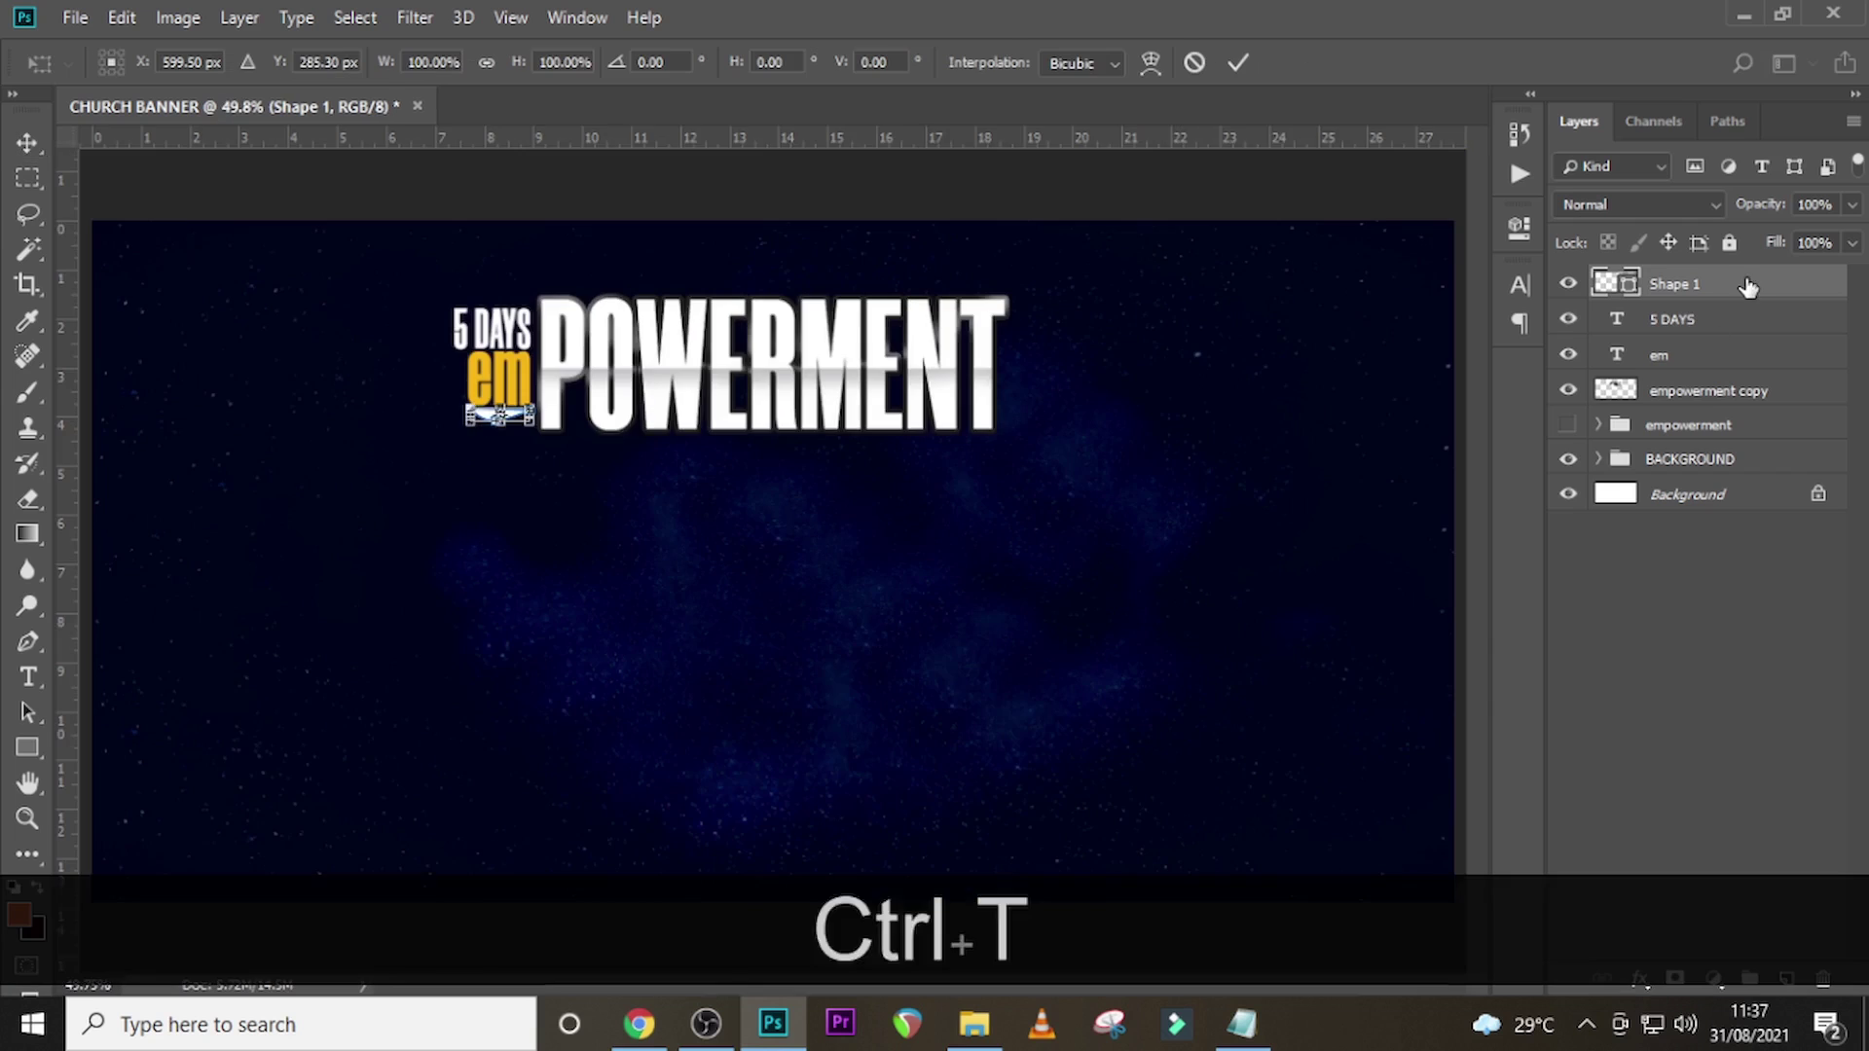
key(ctrl+minus)
key(Return)
key(ctrl+minus)
key(ctrl+minus)
key(ctrl+0)
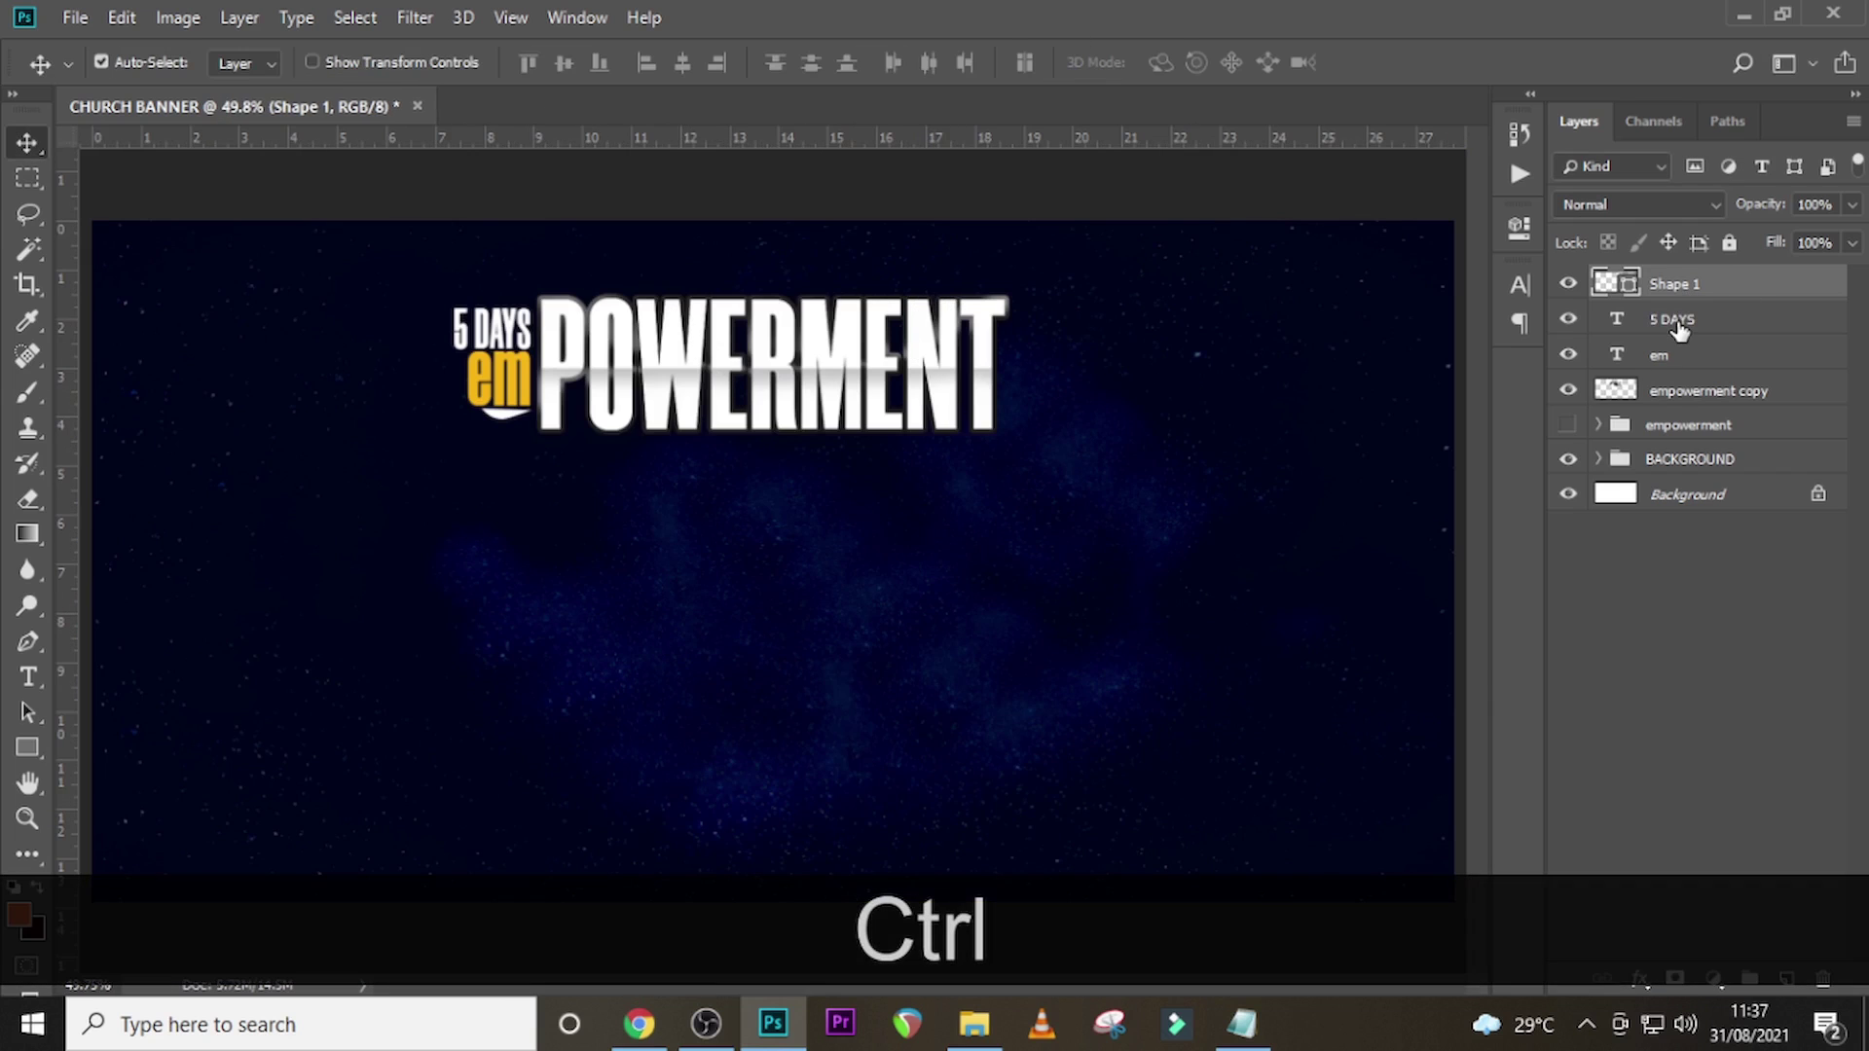
- Group the Shape 1, 5 DAYS, em and empowerment copy layers, name the group THEME, and show the guides
ctrl+click(1676, 322)
ctrl+click(1674, 356)
ctrl+click(1676, 401)
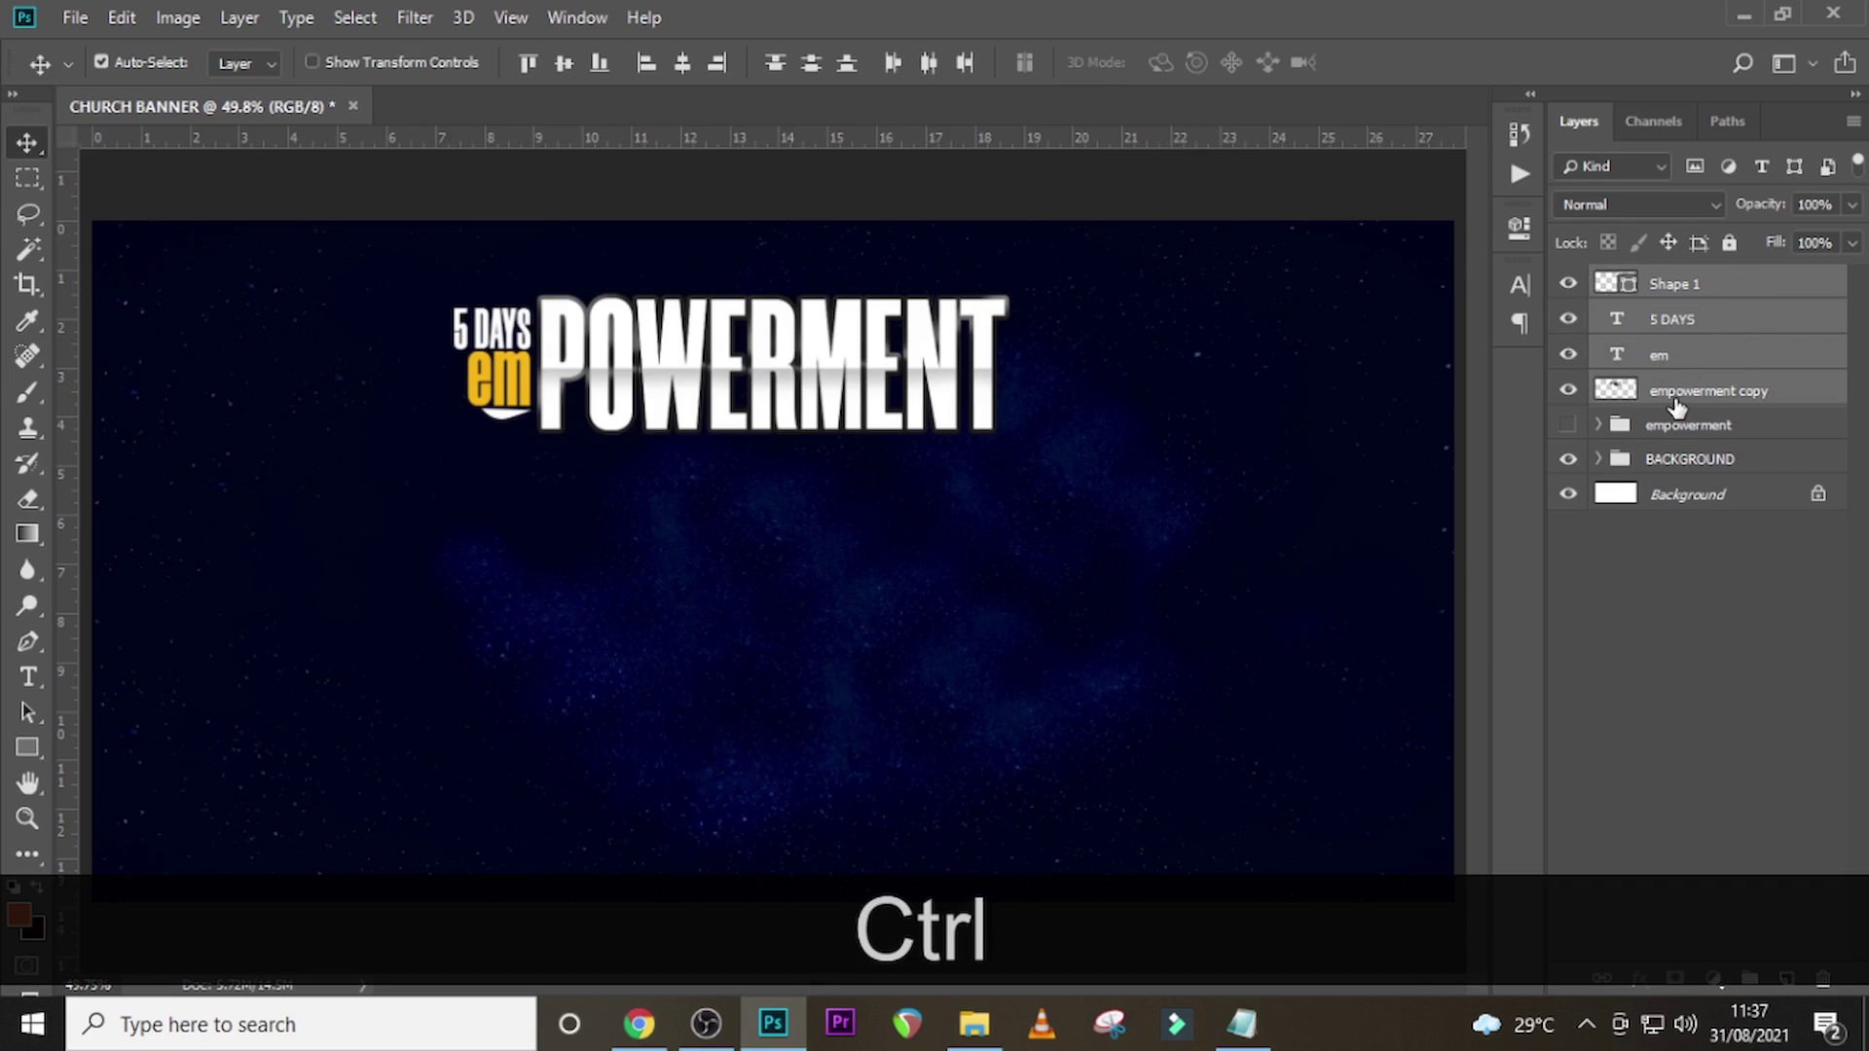
key(ctrl+h)
key(ctrl+g)
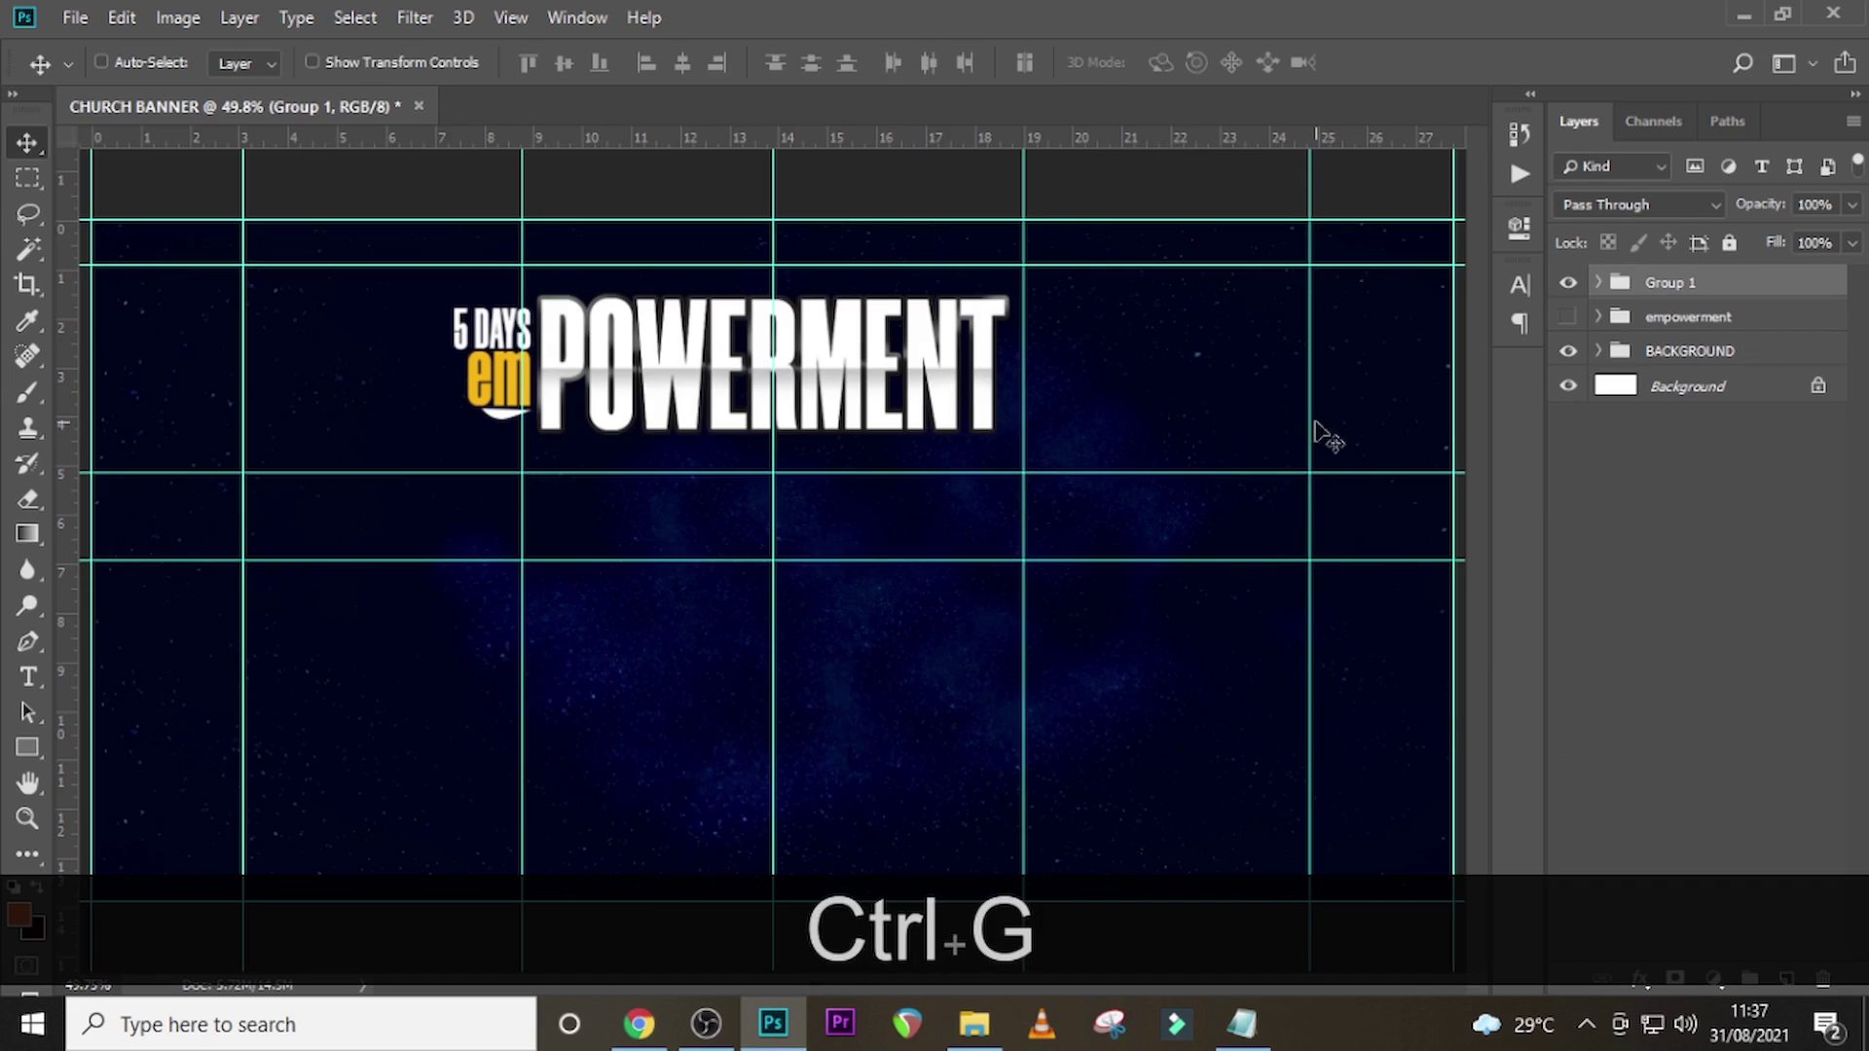
key(Caps_Lock)
text(THEME)
key(Return)
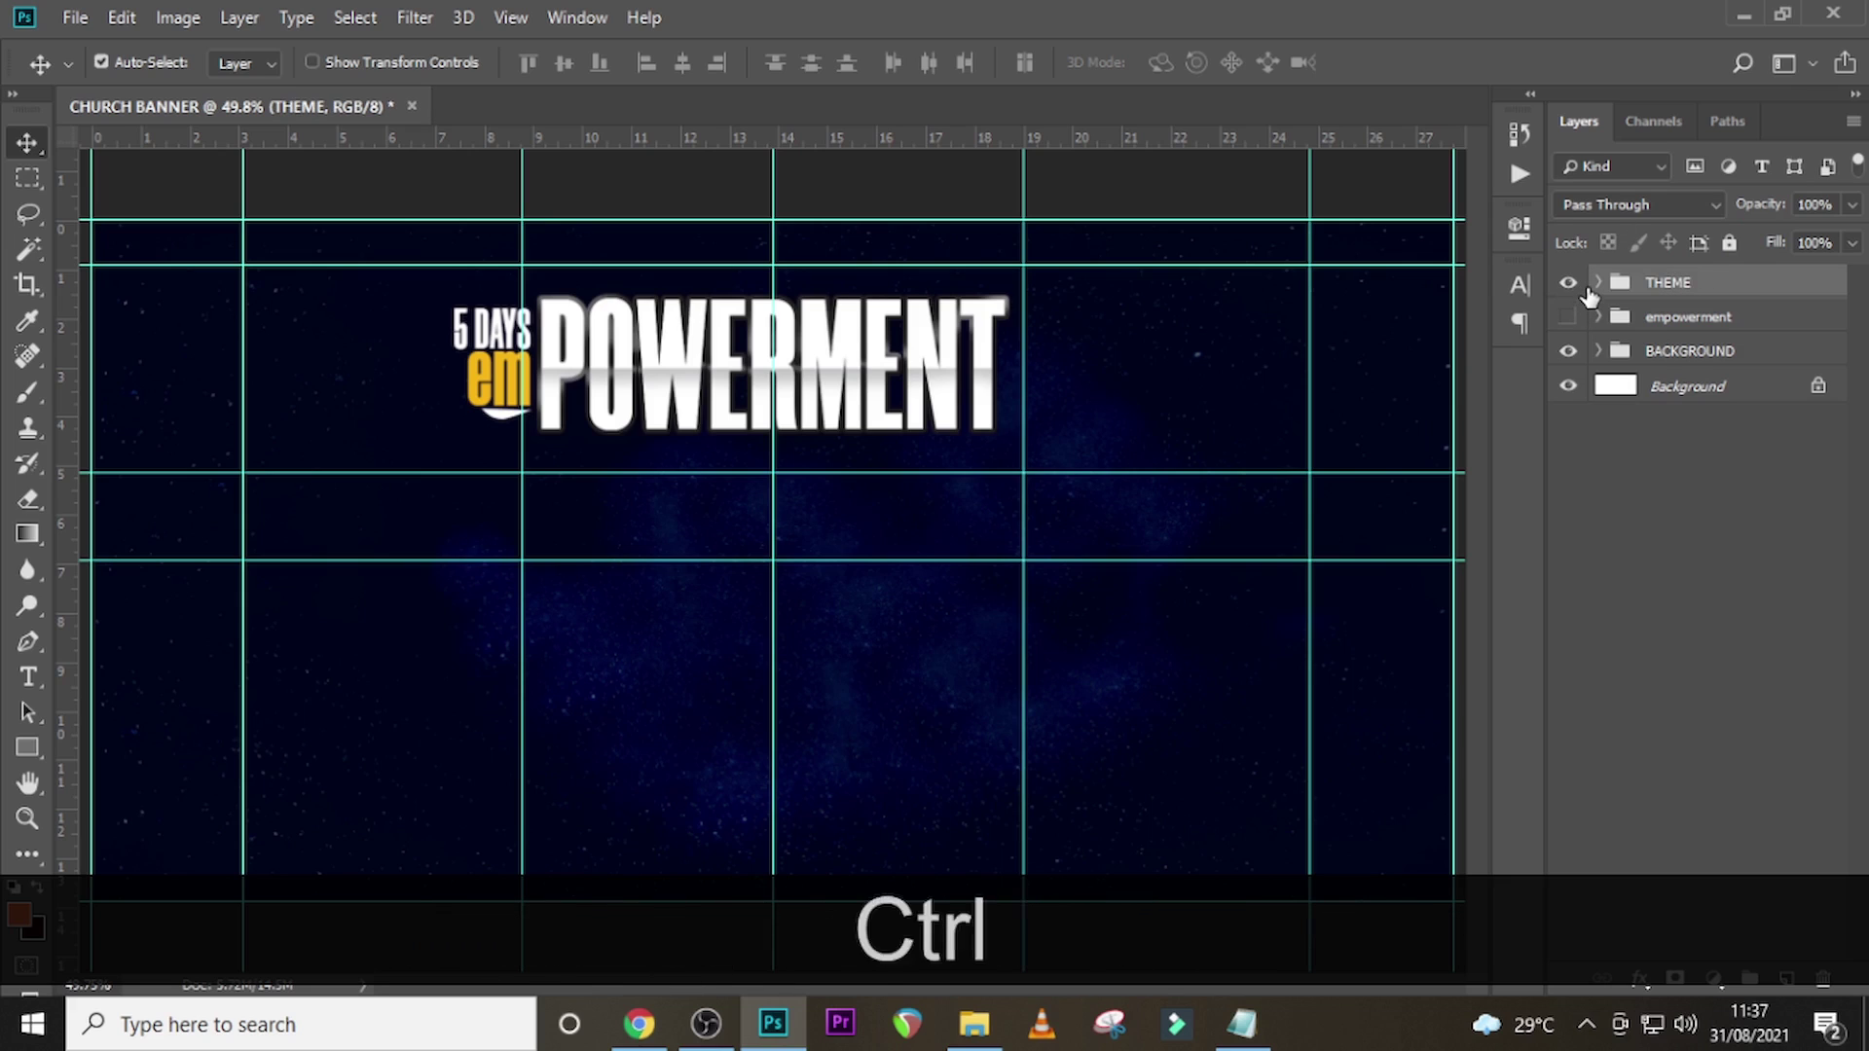
- Move the THEME group right to X 999 px so the title lockup is centred on the vertical centre guide
key(ctrl+t)
key(shift+Right)
key(shift+Right)
key(shift+Right)
key(shift+Right)
key(shift+Right)
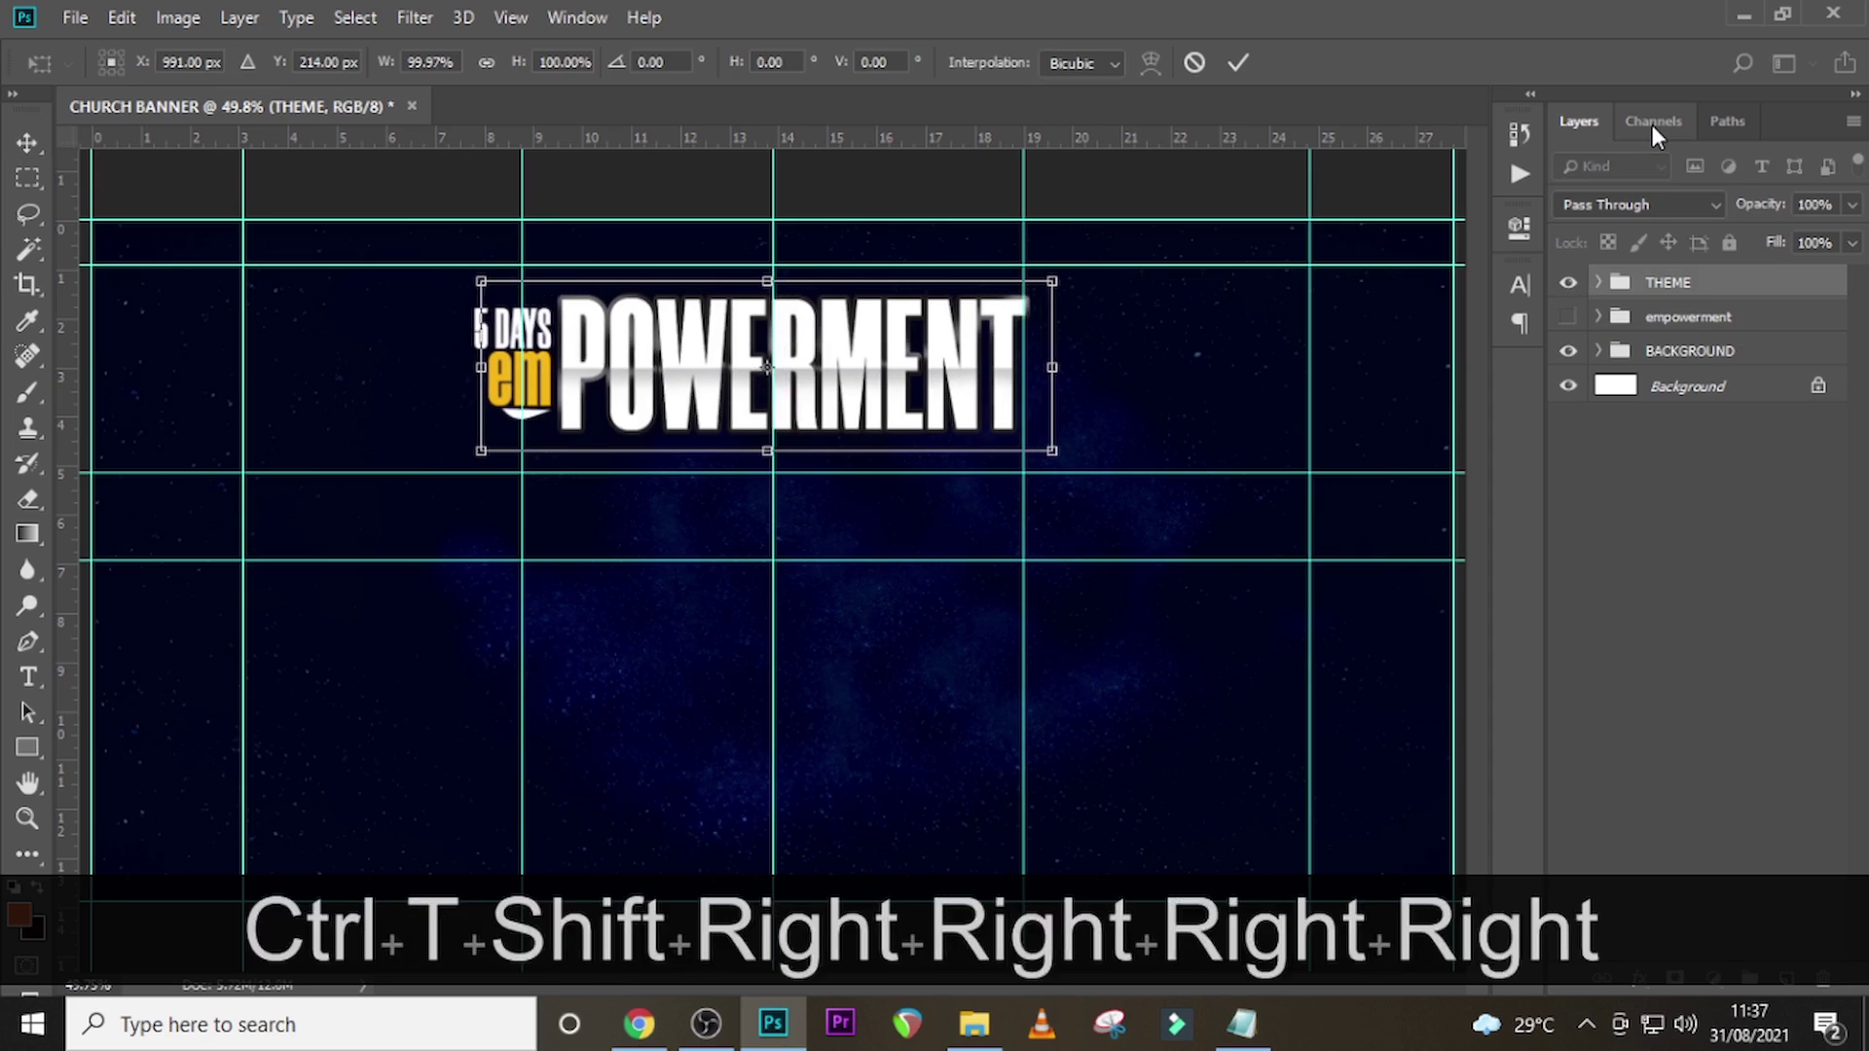
key(Left)
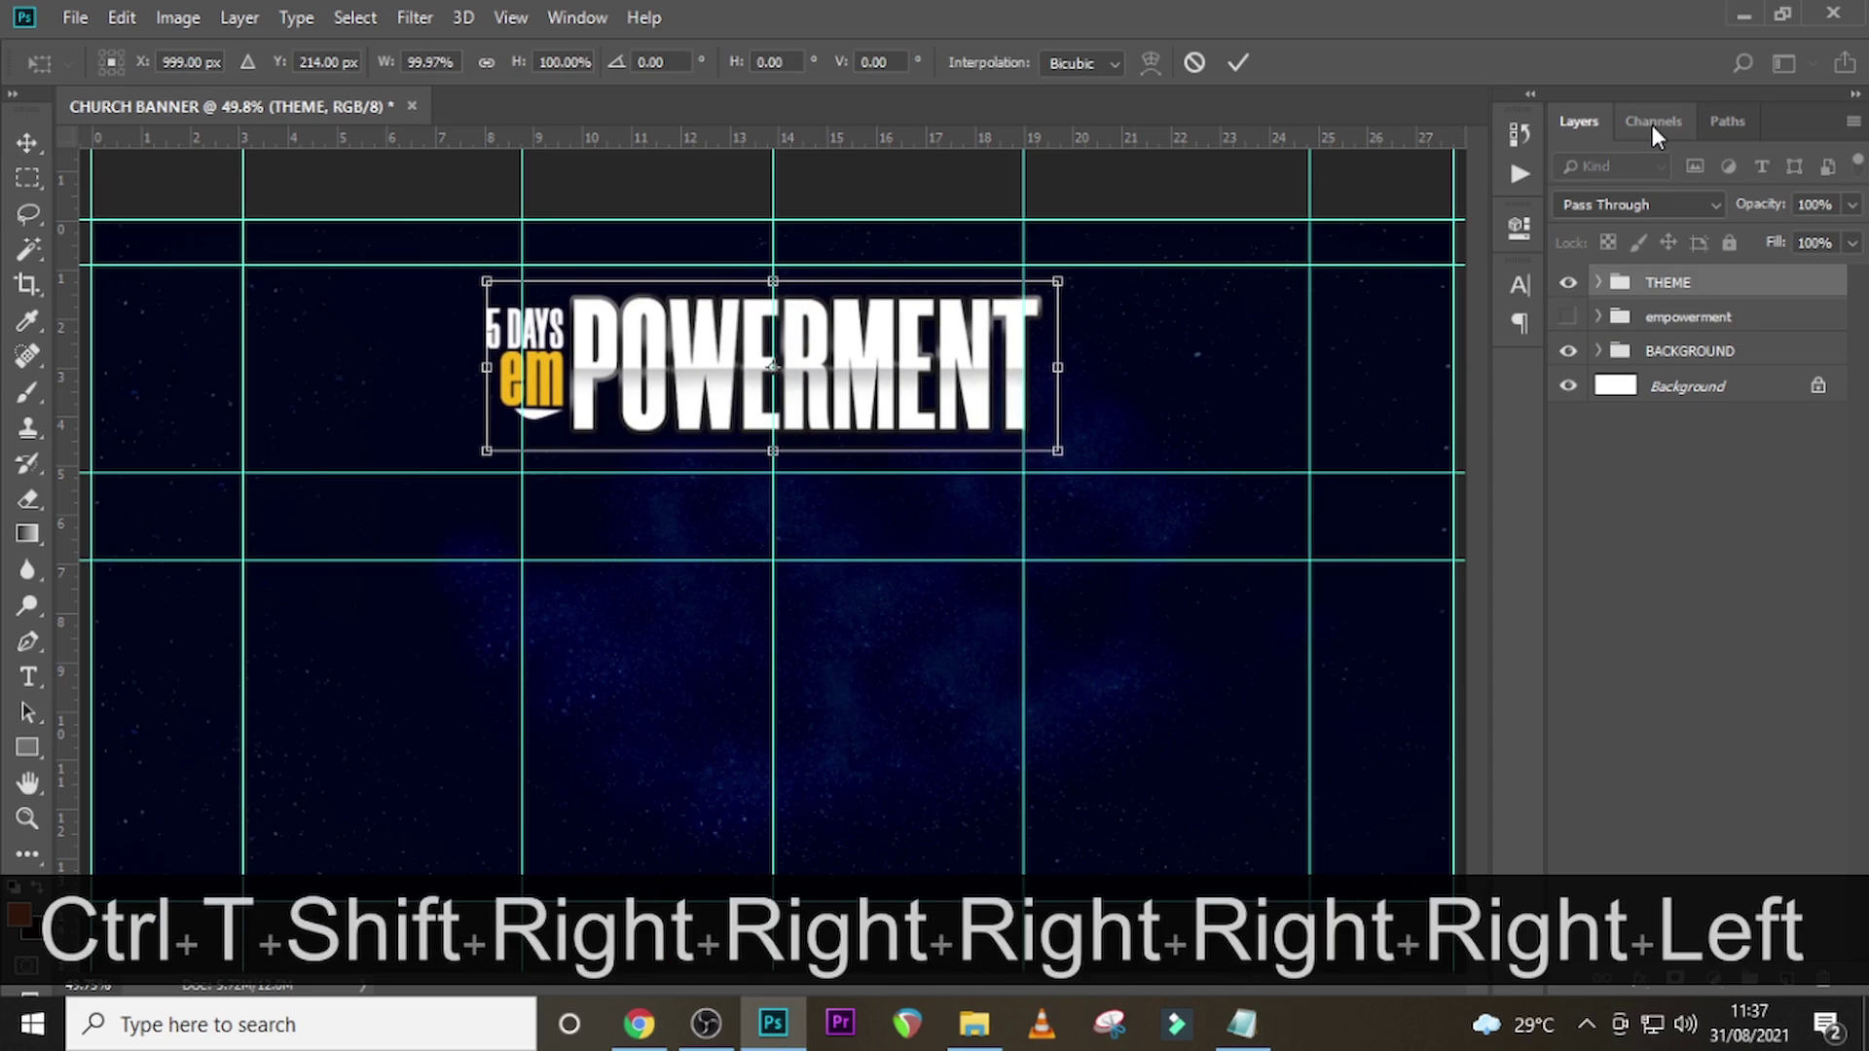
key(Return)
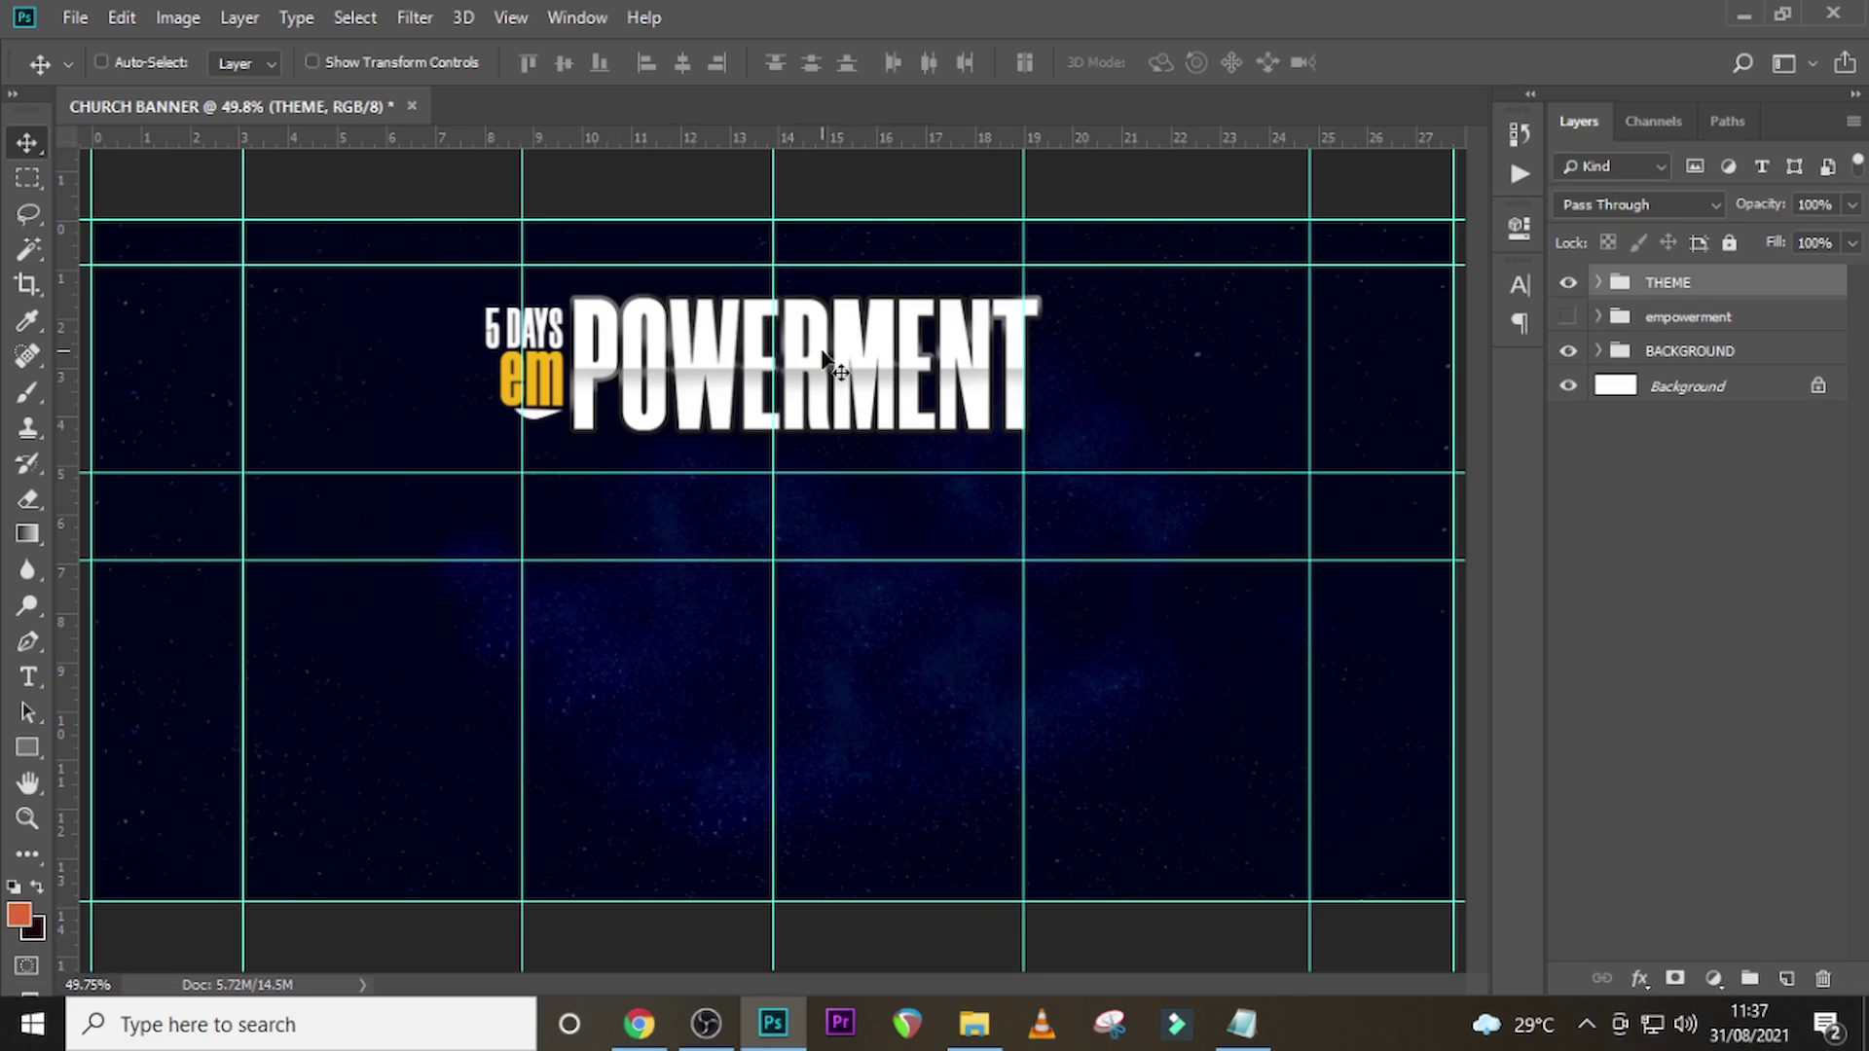
- Place guides at the POWERMENT layer's side edges and slightly above and below it, and remove the two older horizontal guides closest to the title
key(ctrl+equal)
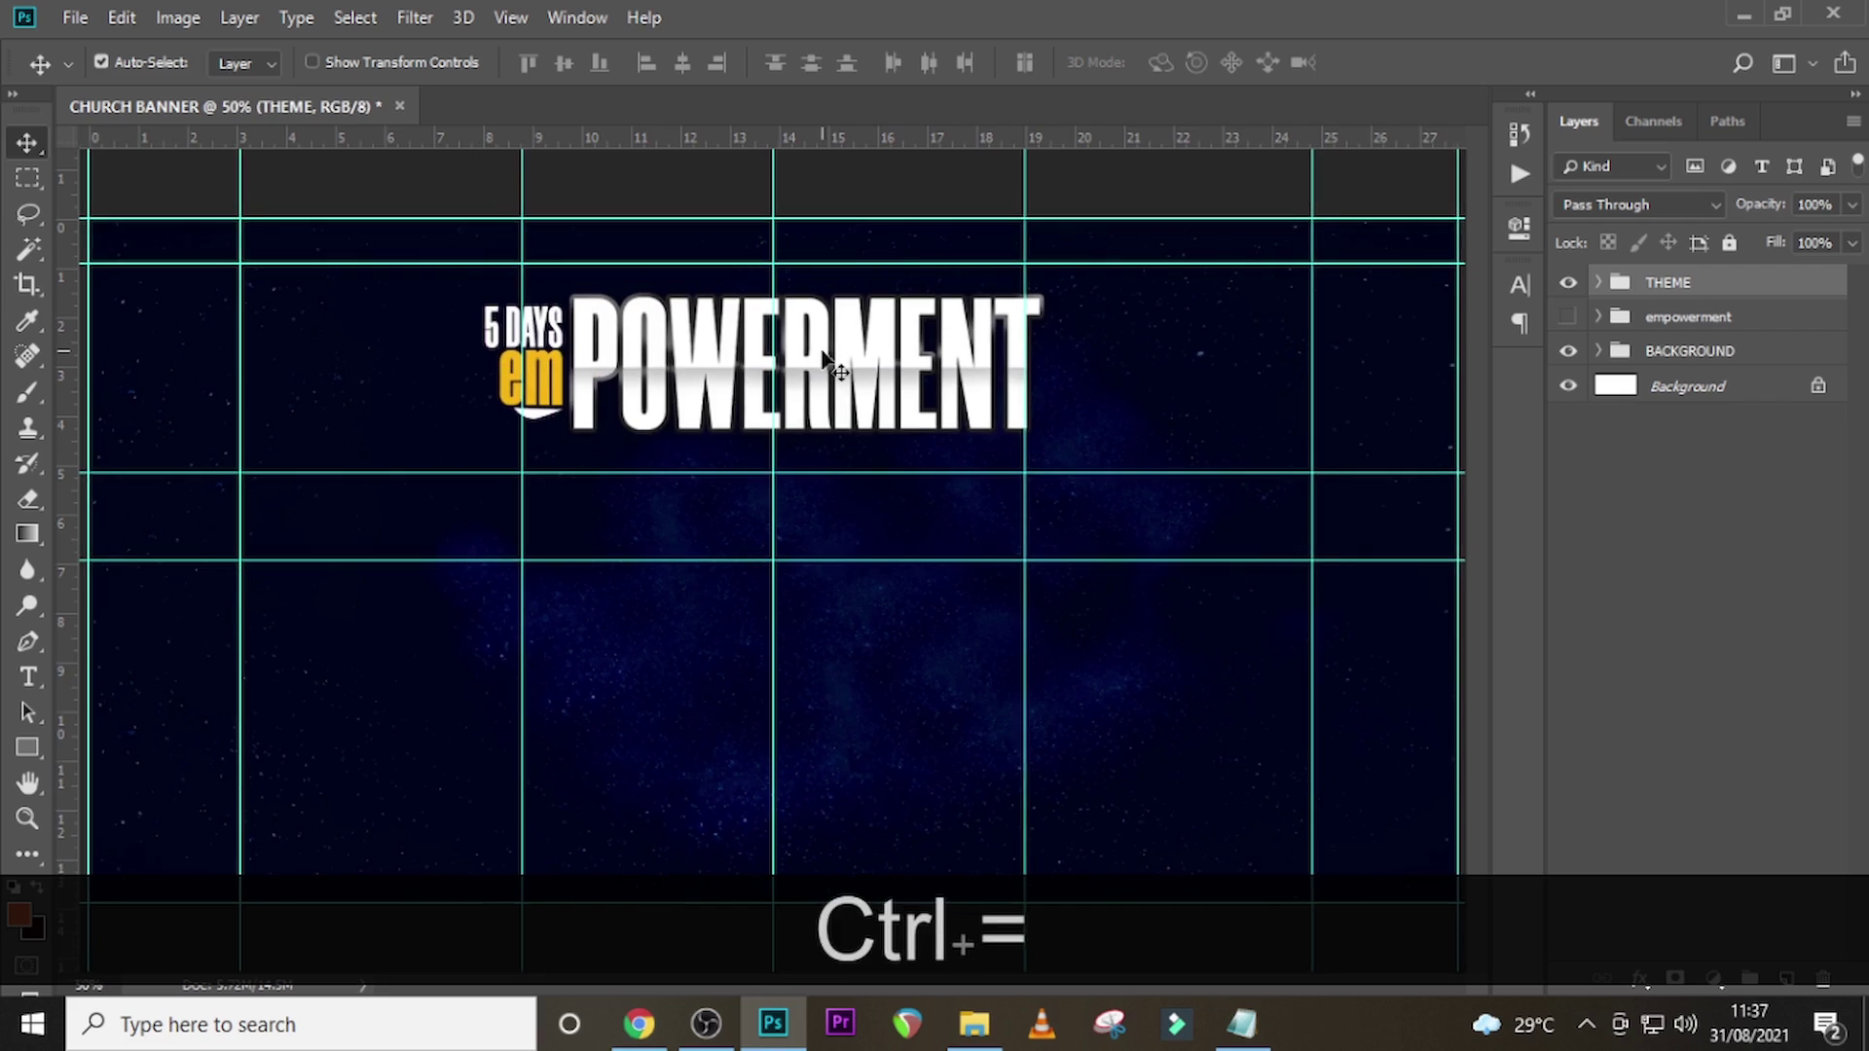
key(ctrl+0)
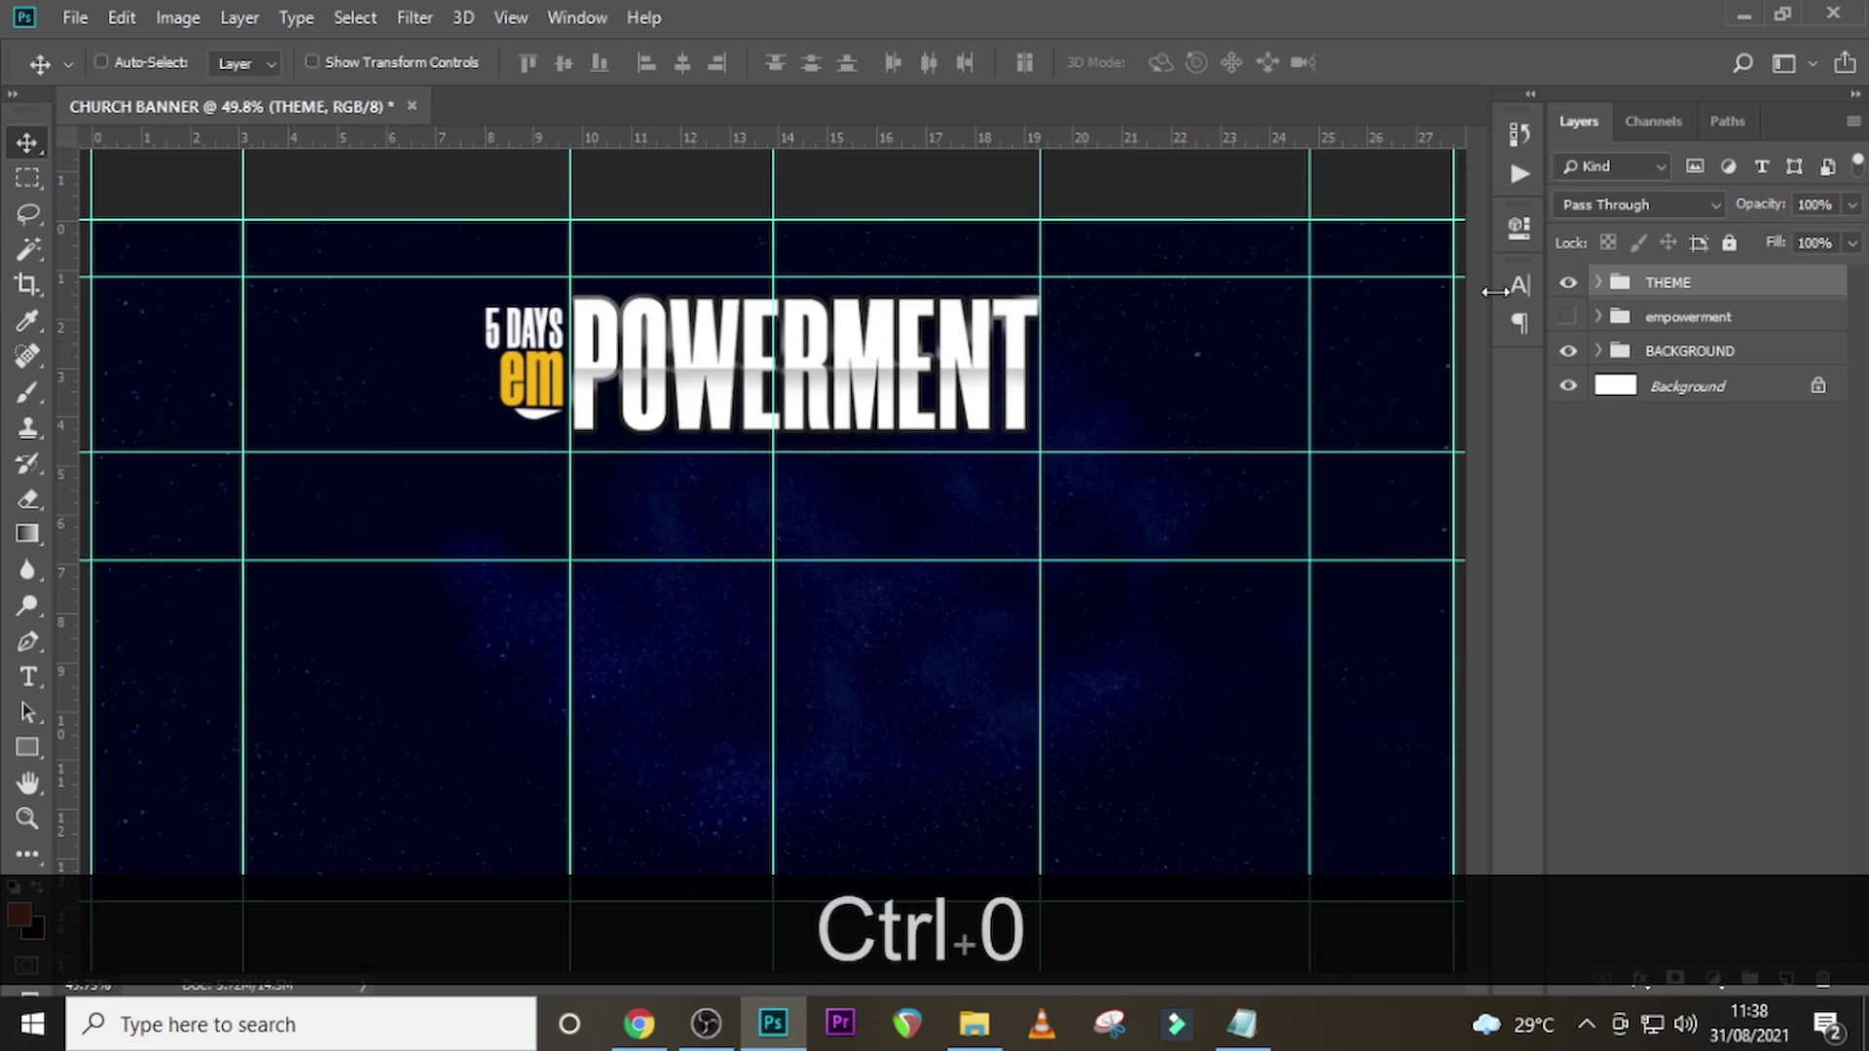
click(1598, 283)
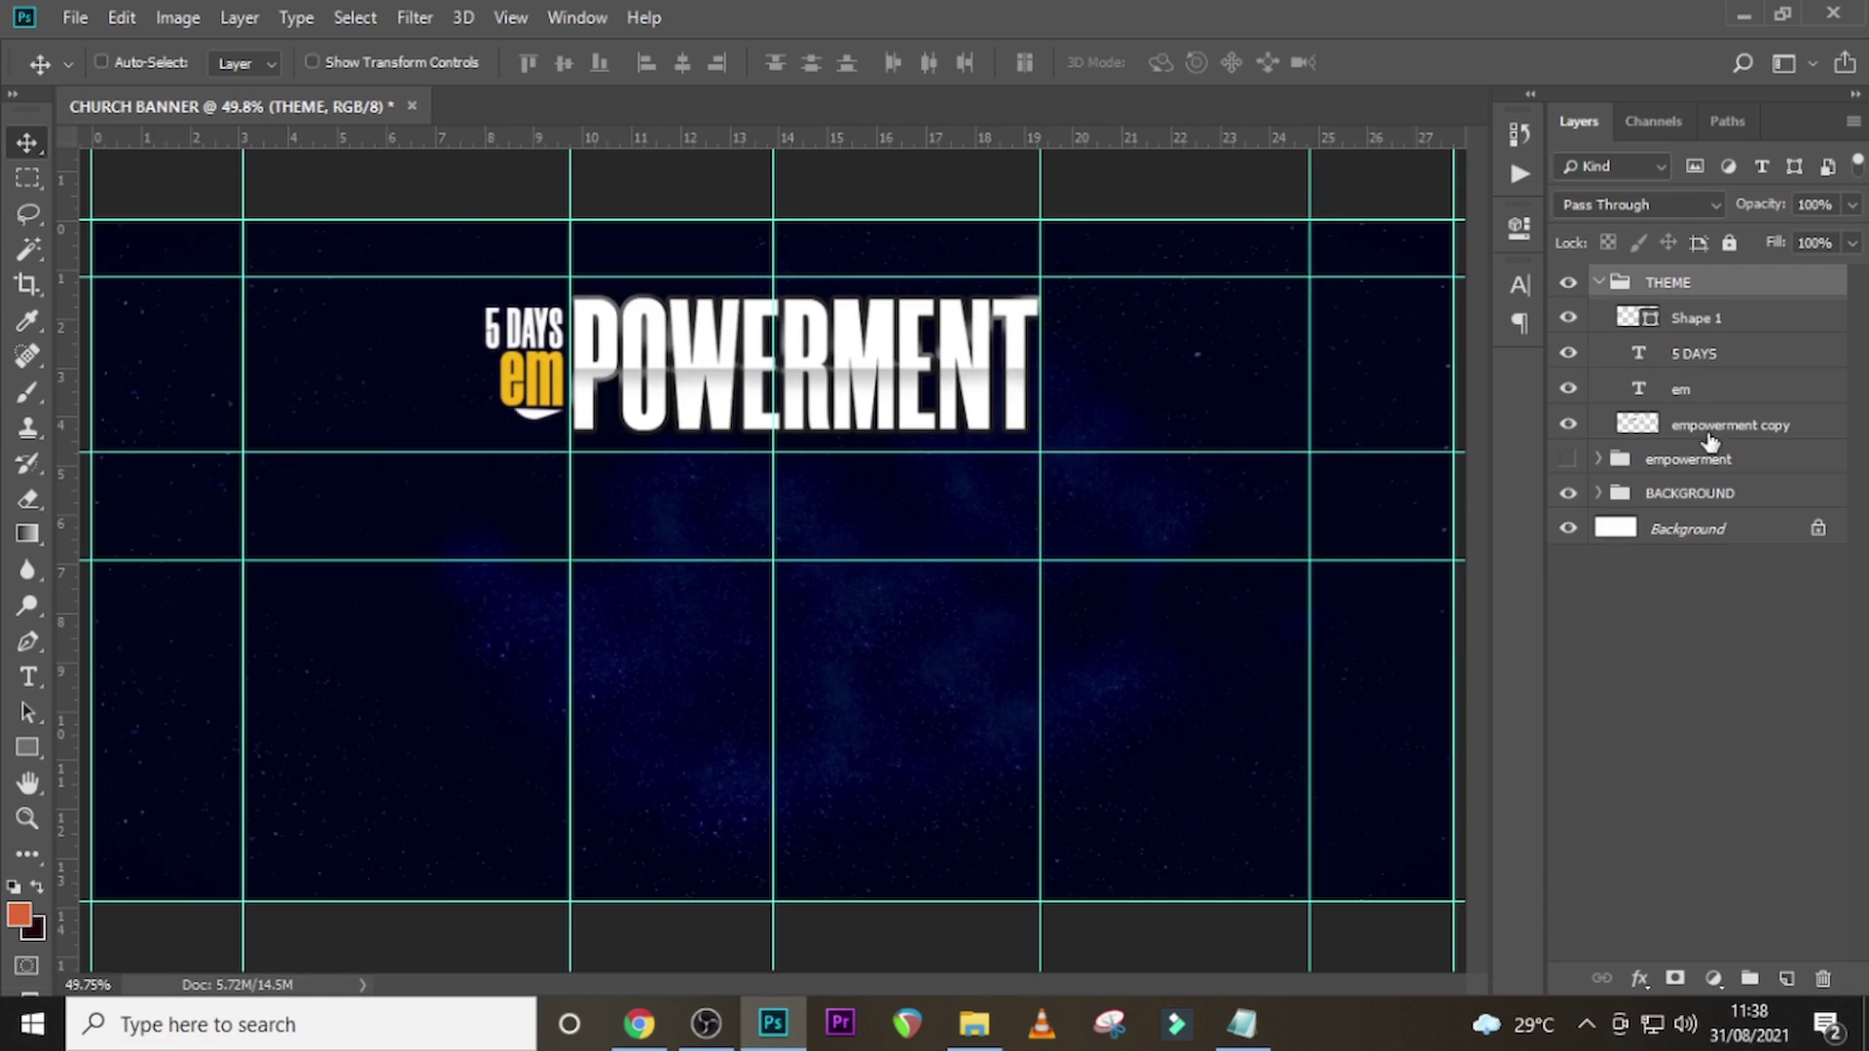
click(1713, 433)
key(ctrl+t)
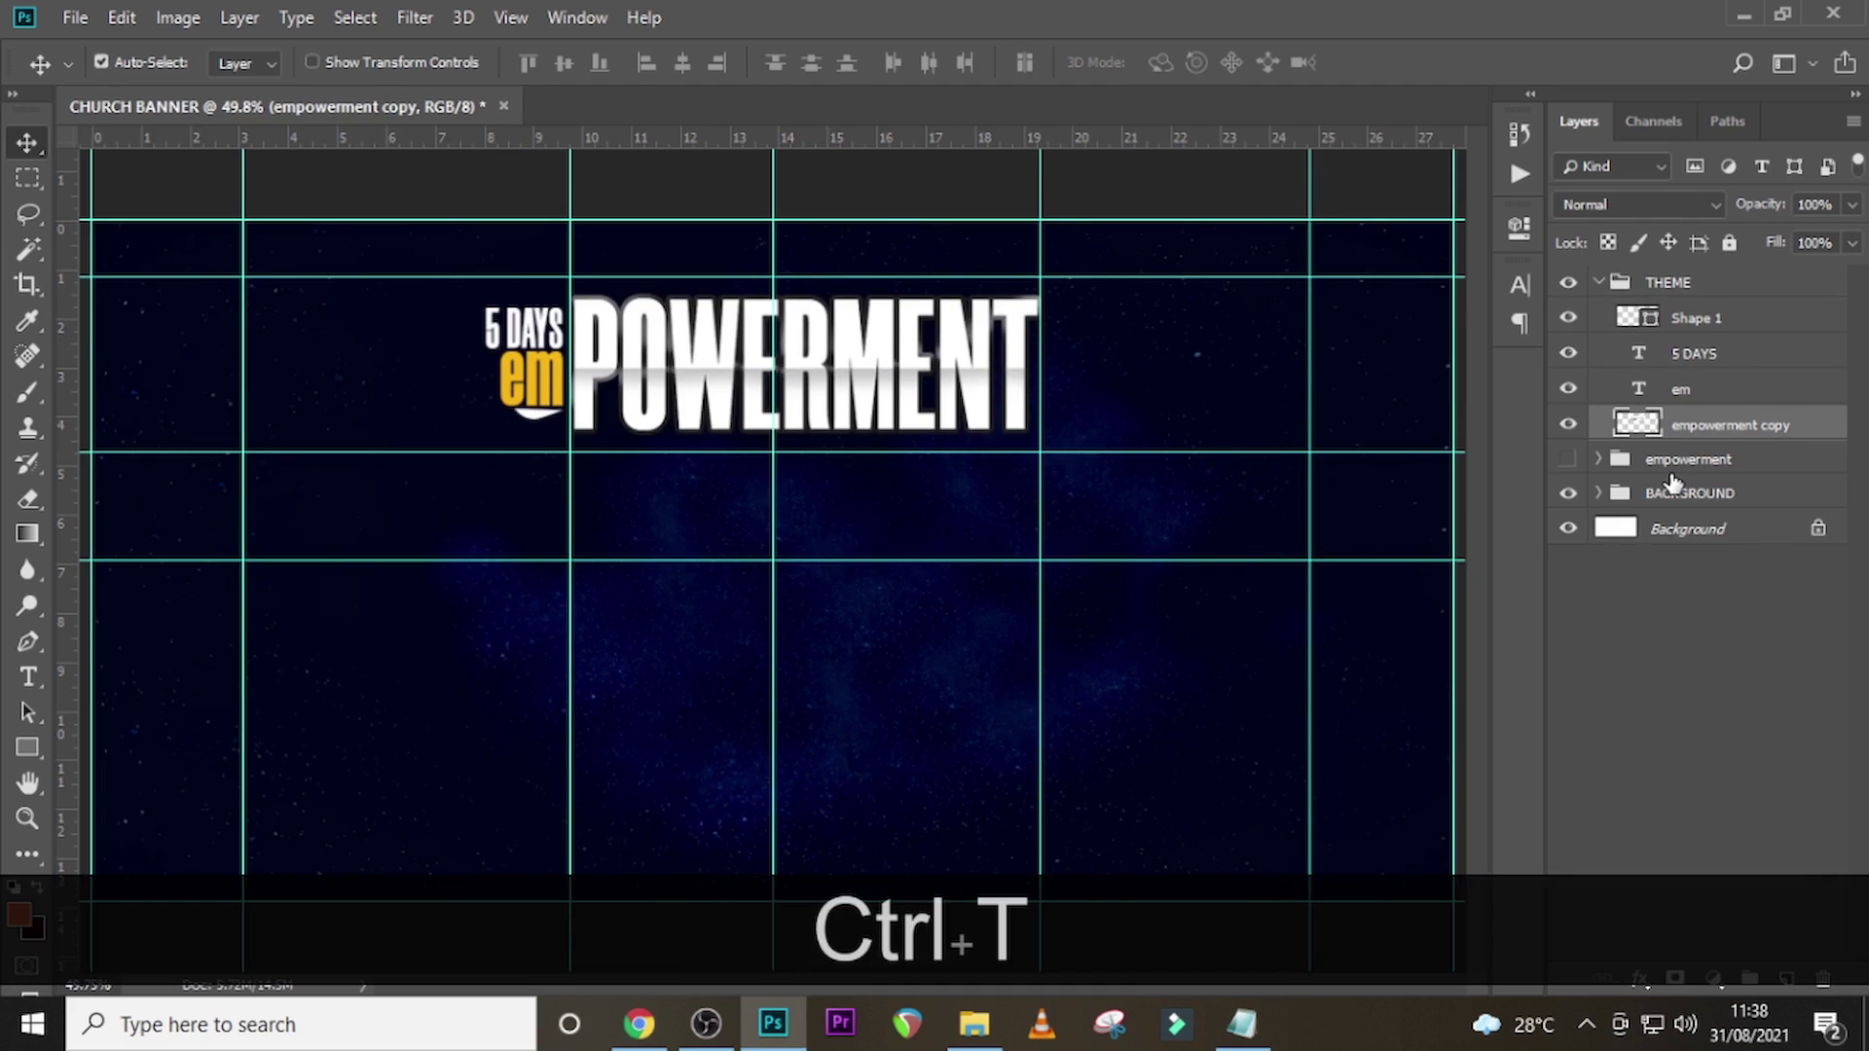
drag(61, 334, 551, 390)
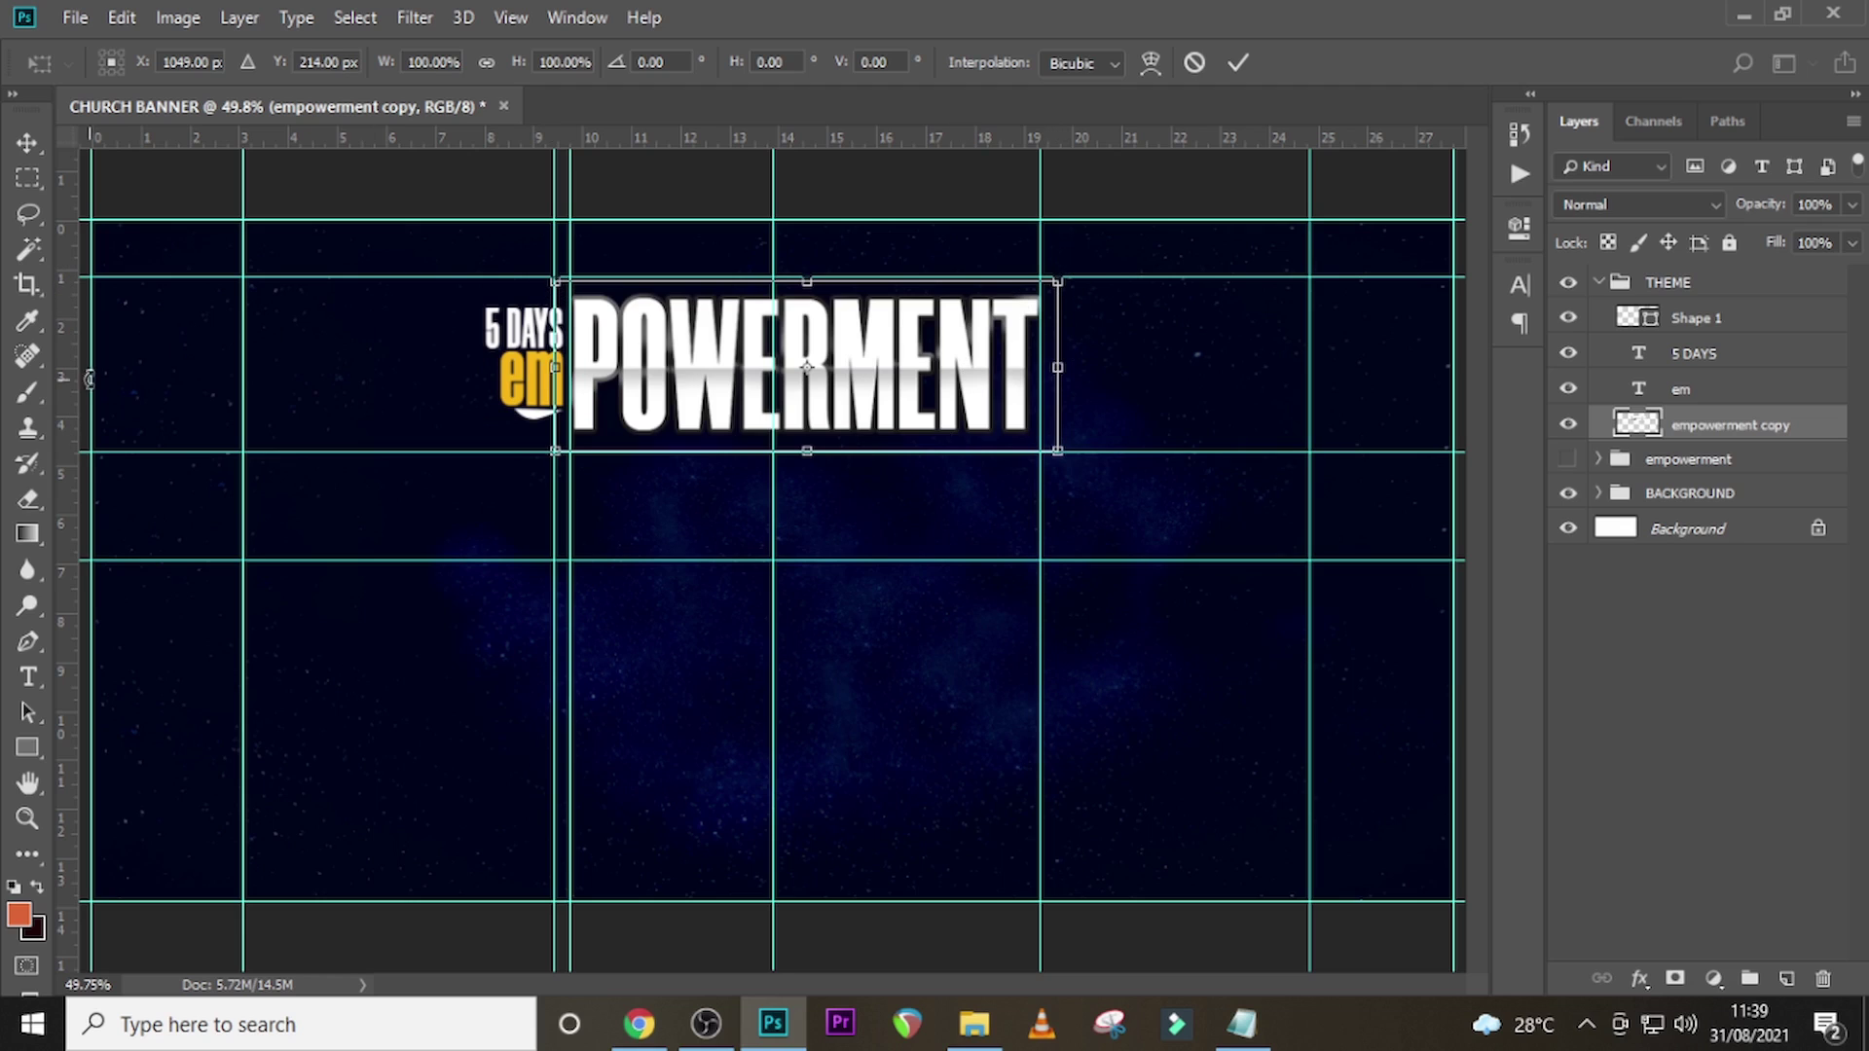
drag(64, 399, 1058, 428)
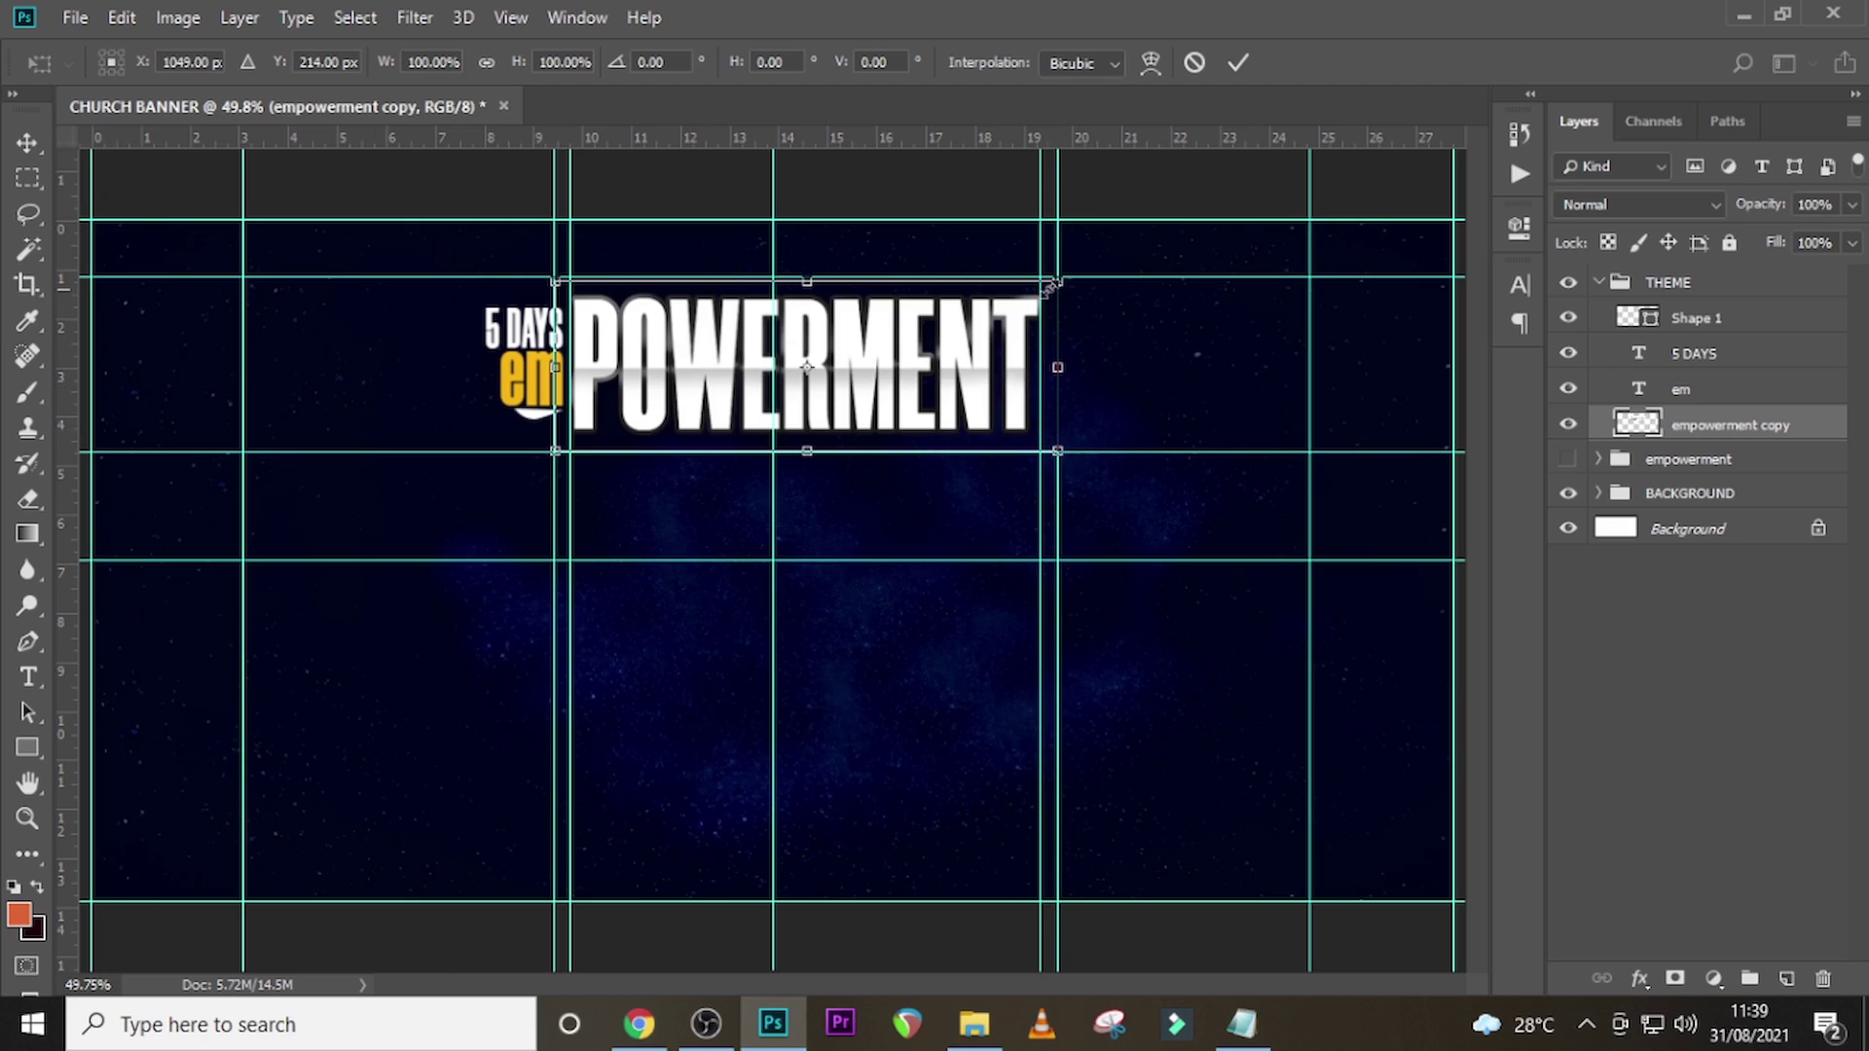
drag(647, 146, 678, 469)
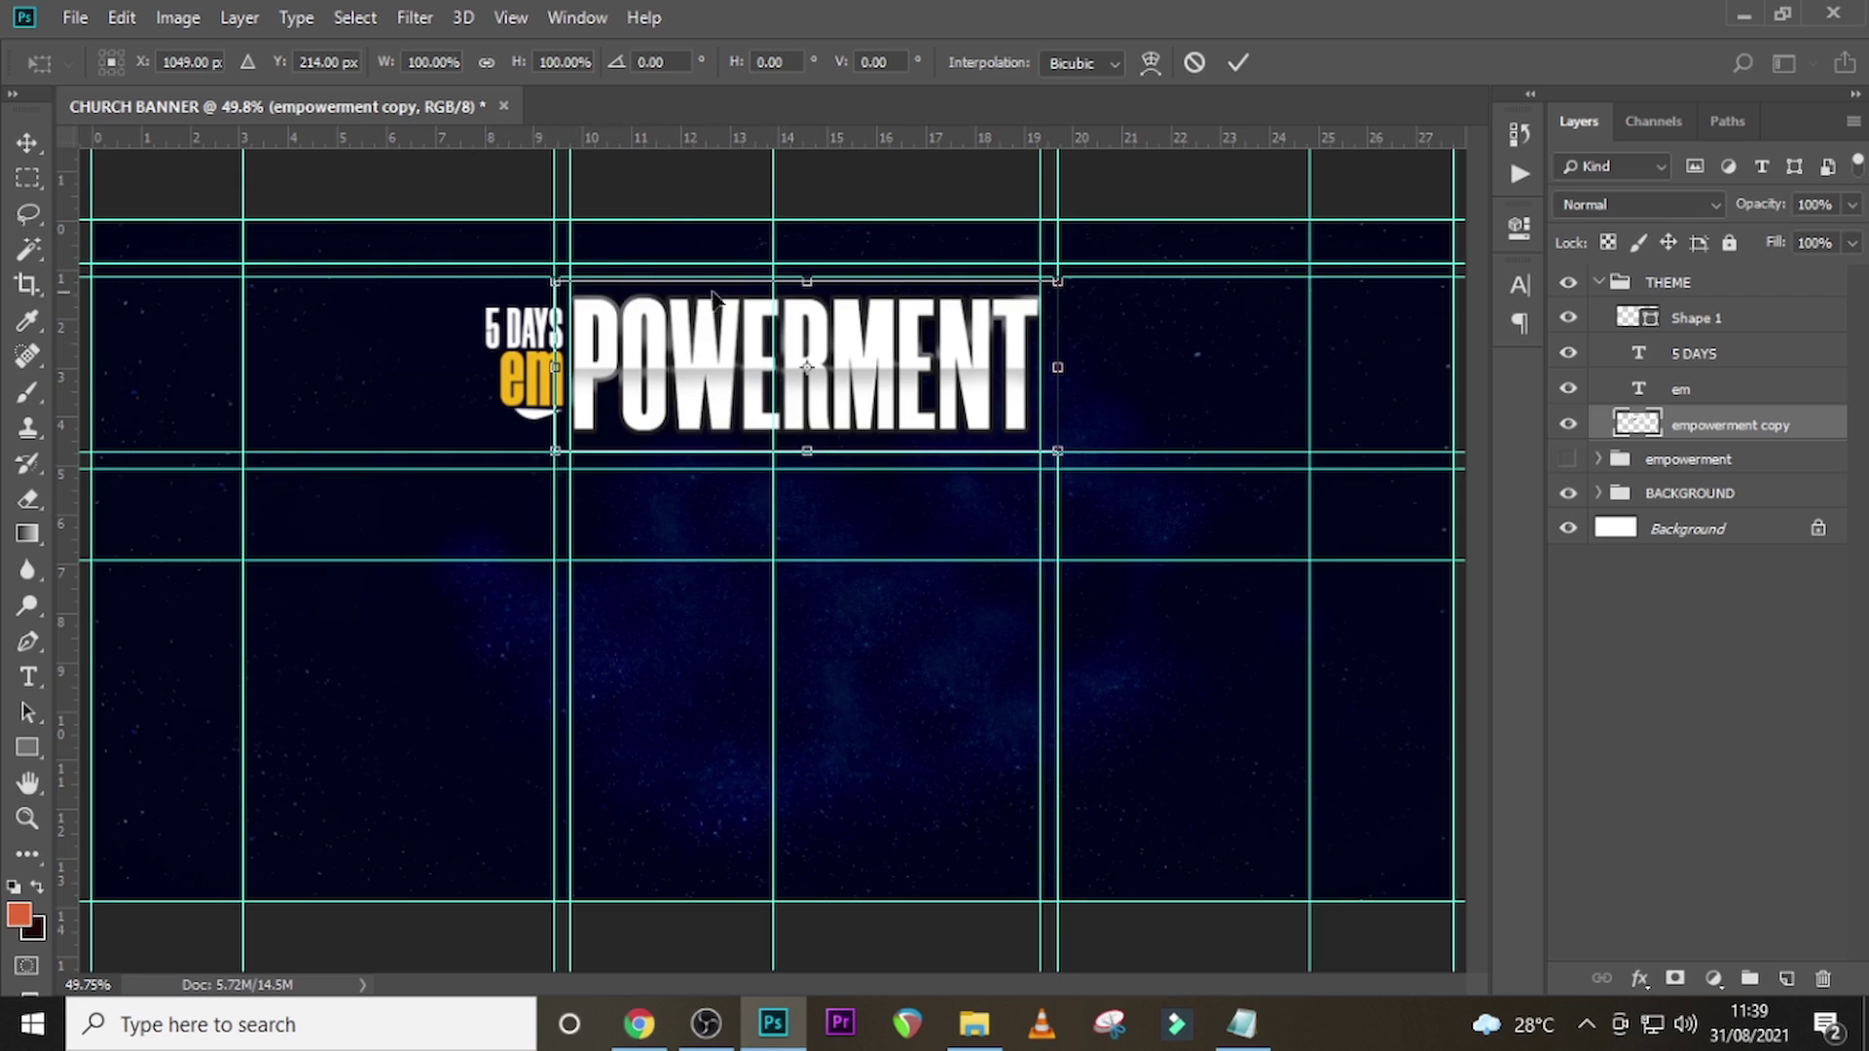
key(Return)
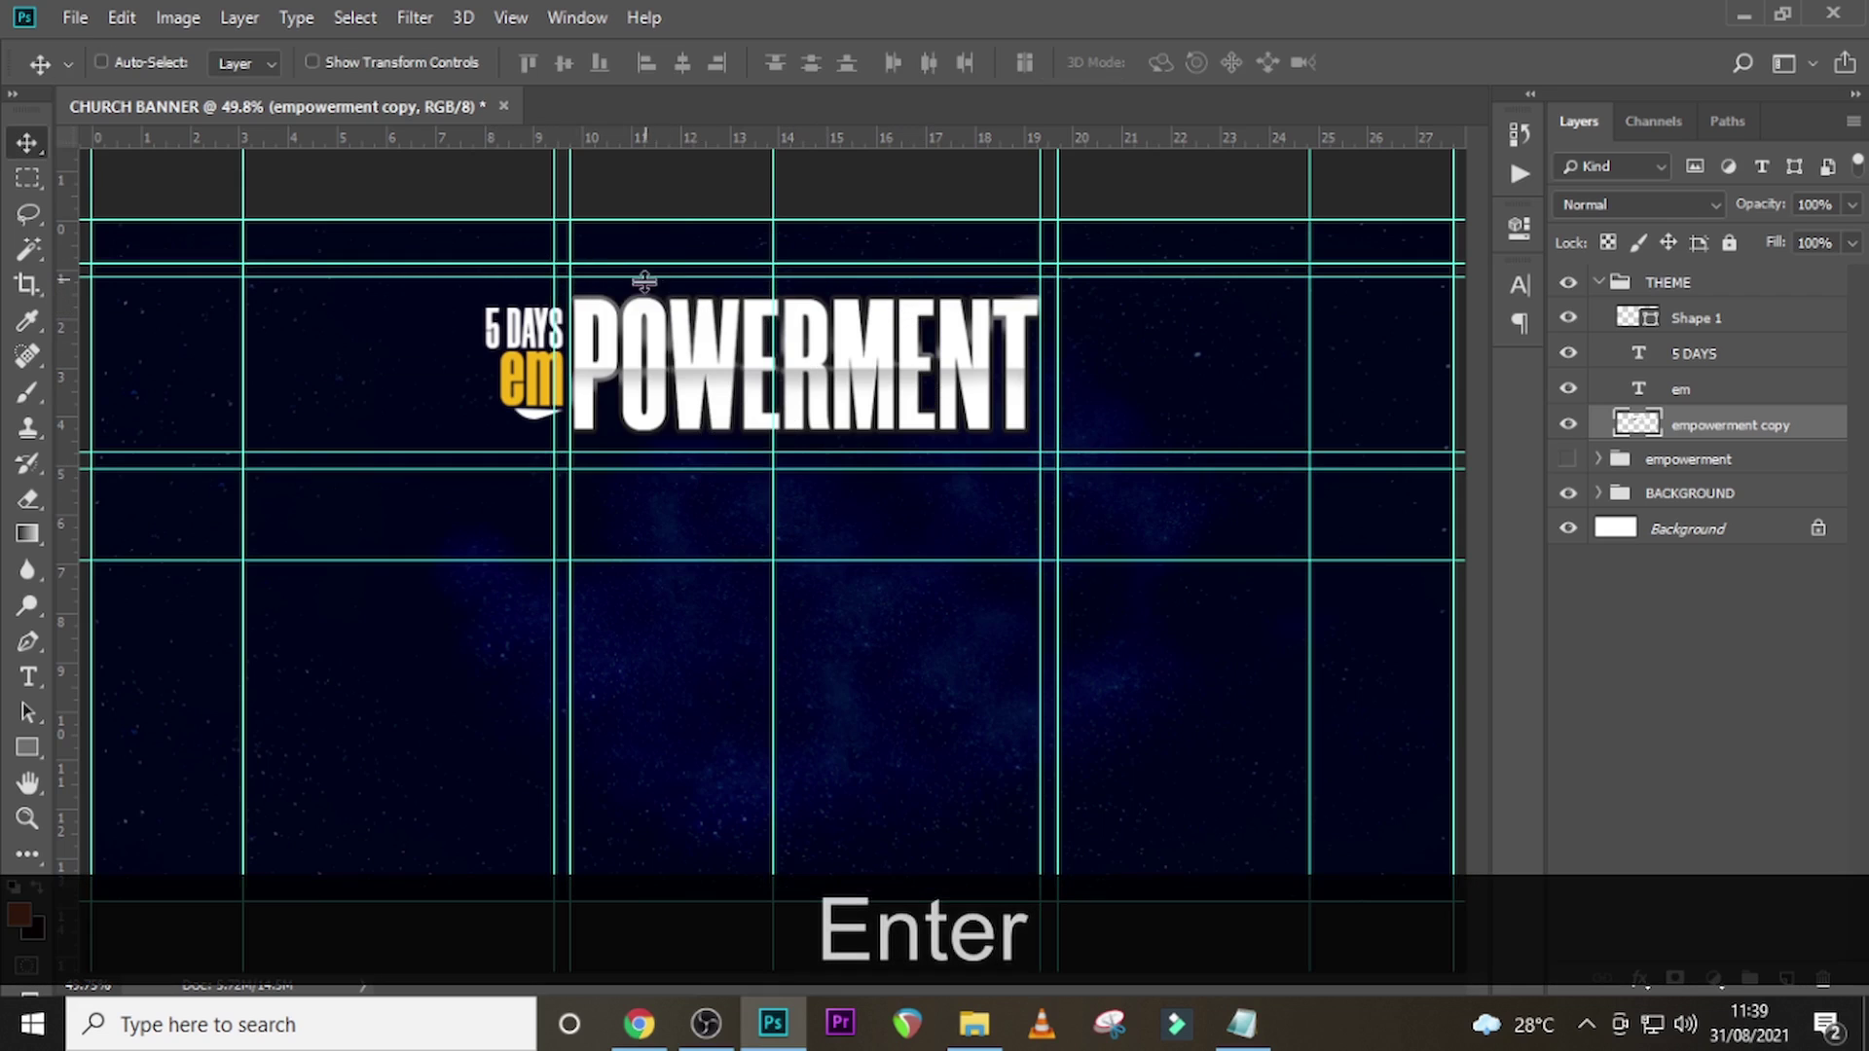
drag(653, 280, 667, 119)
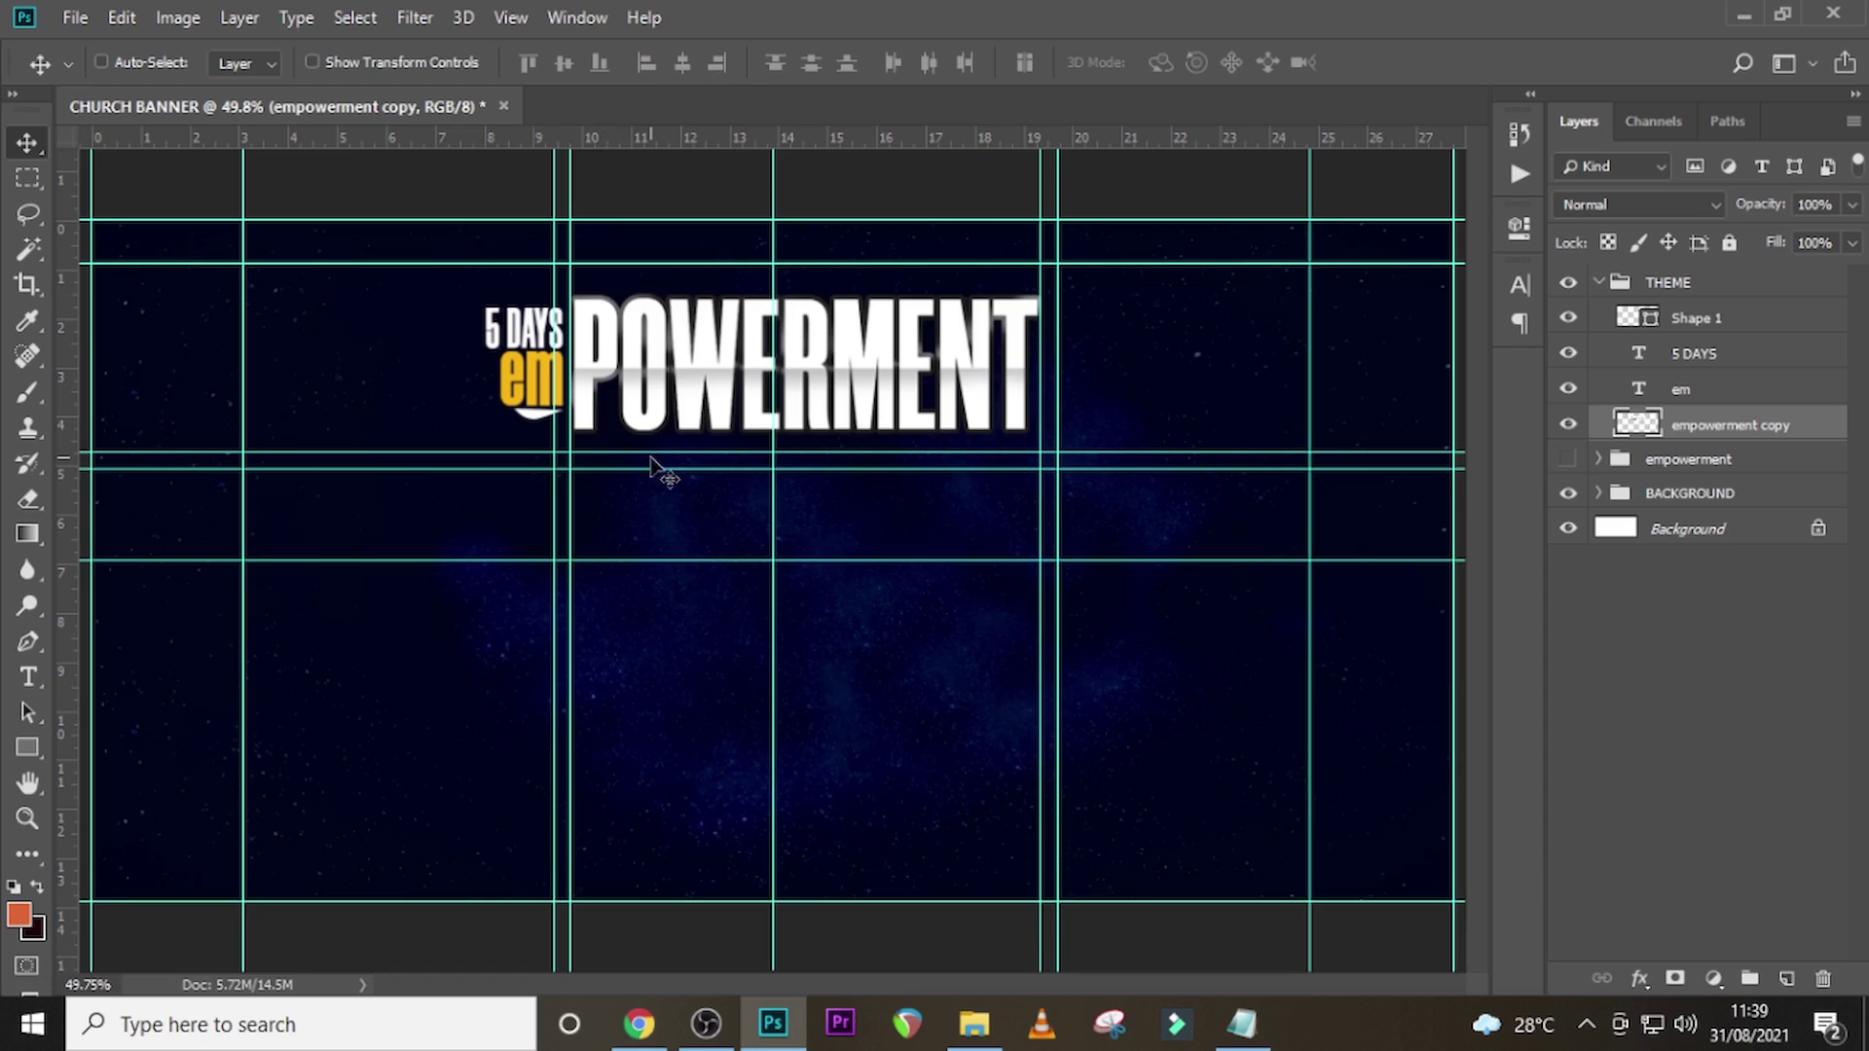
drag(654, 454, 667, 119)
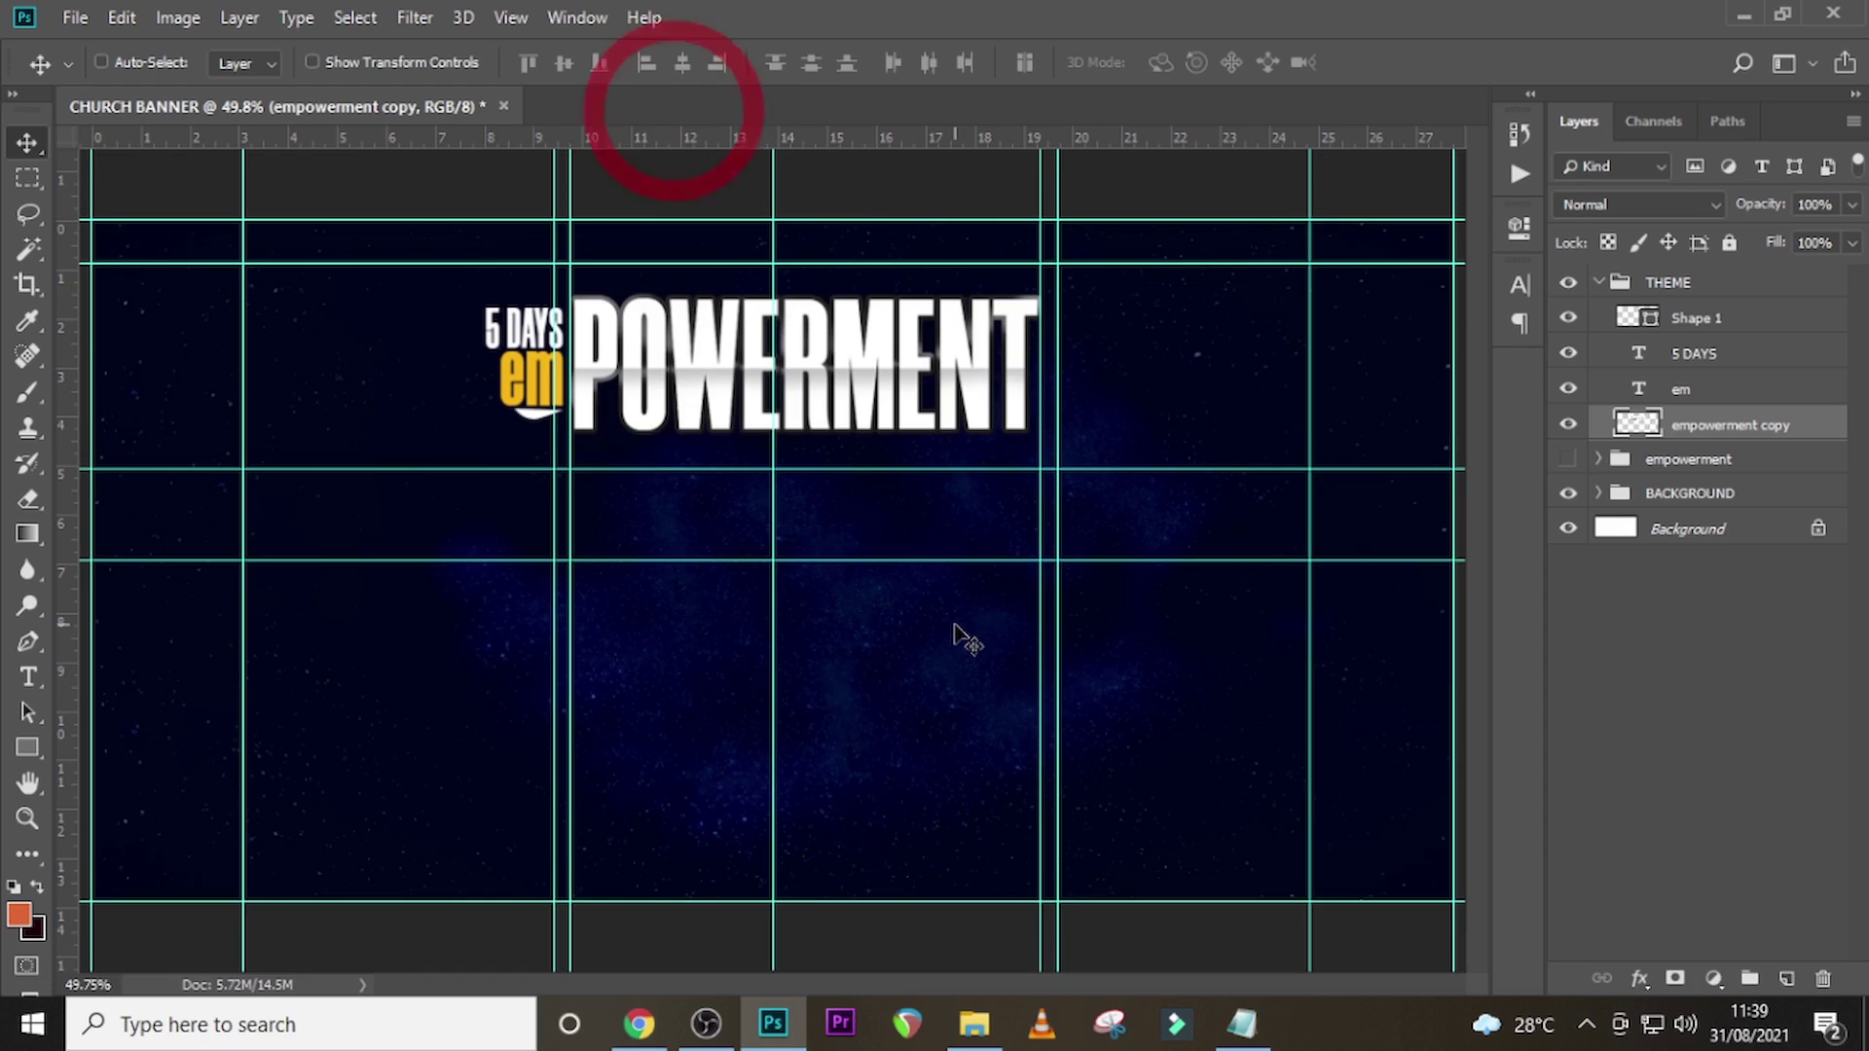
- Warp the POWERMENT layer by pulling its four corners up and down to the outer horizontal guides, and hide the guides
key(ctrl)
key(ctrl+t)
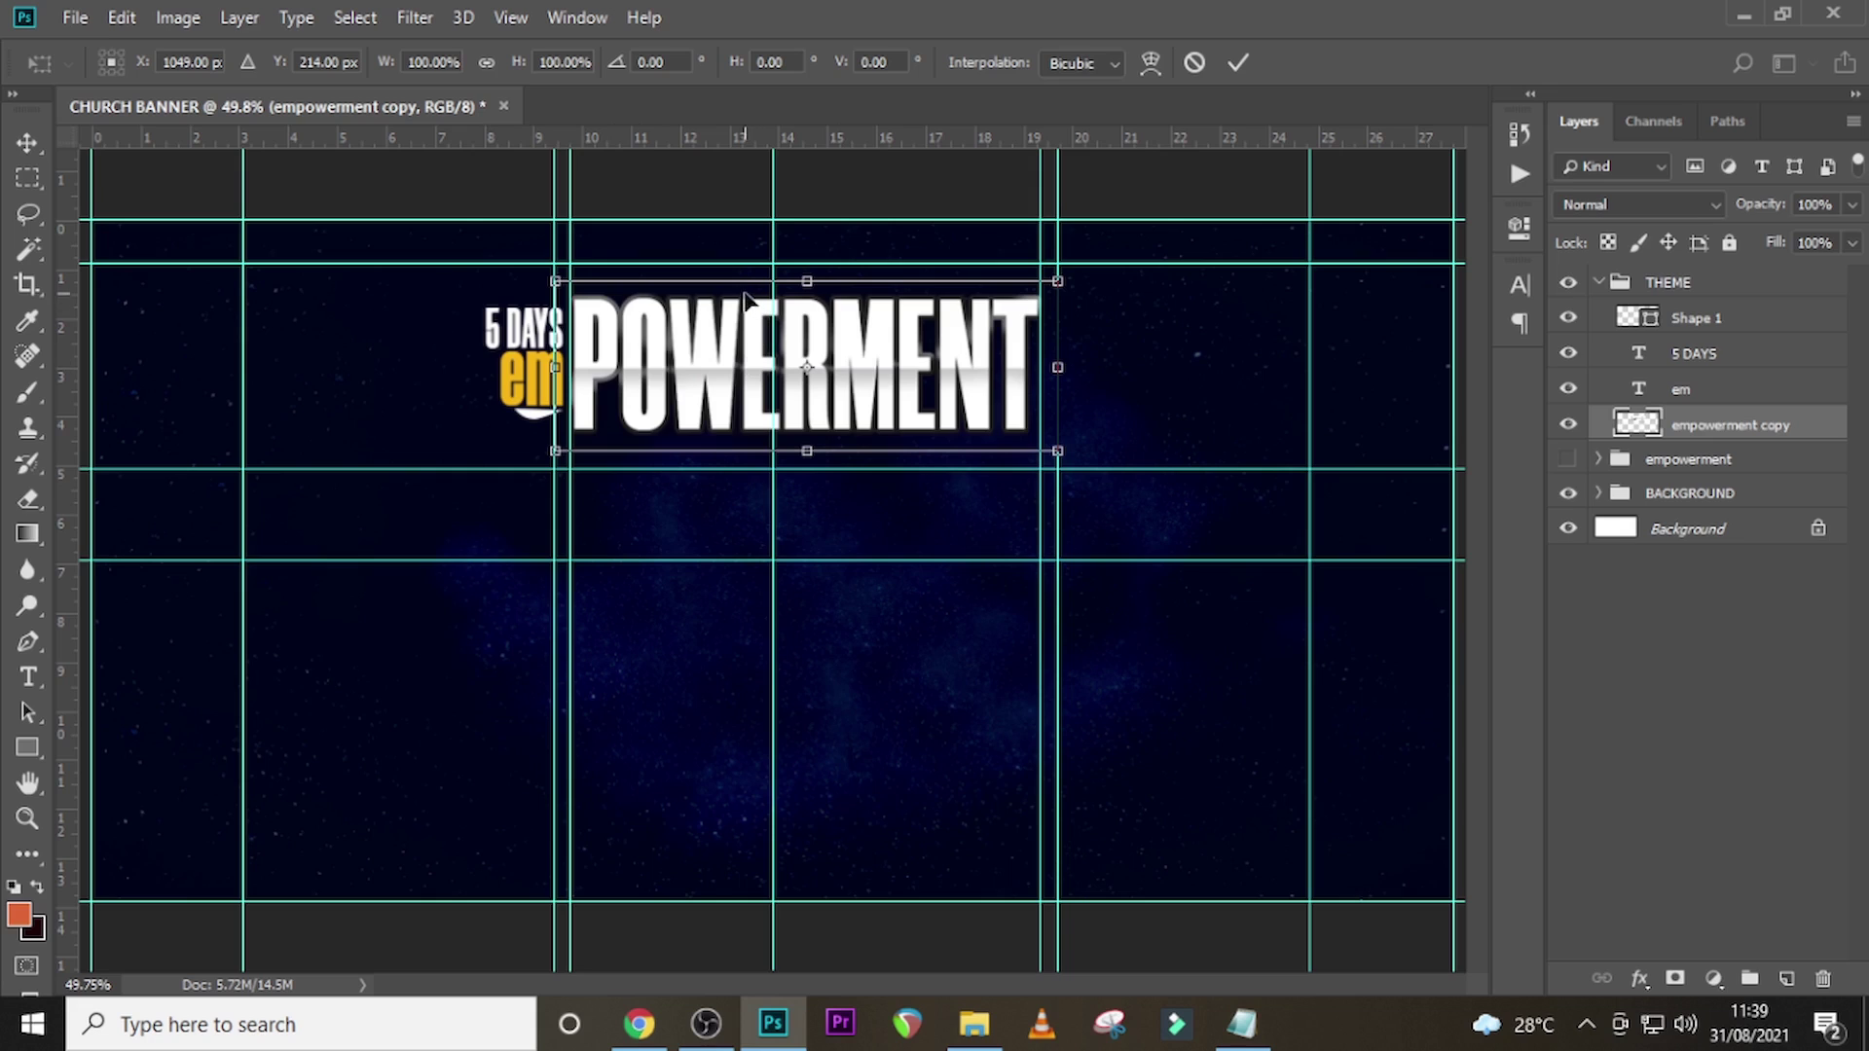
click(1155, 64)
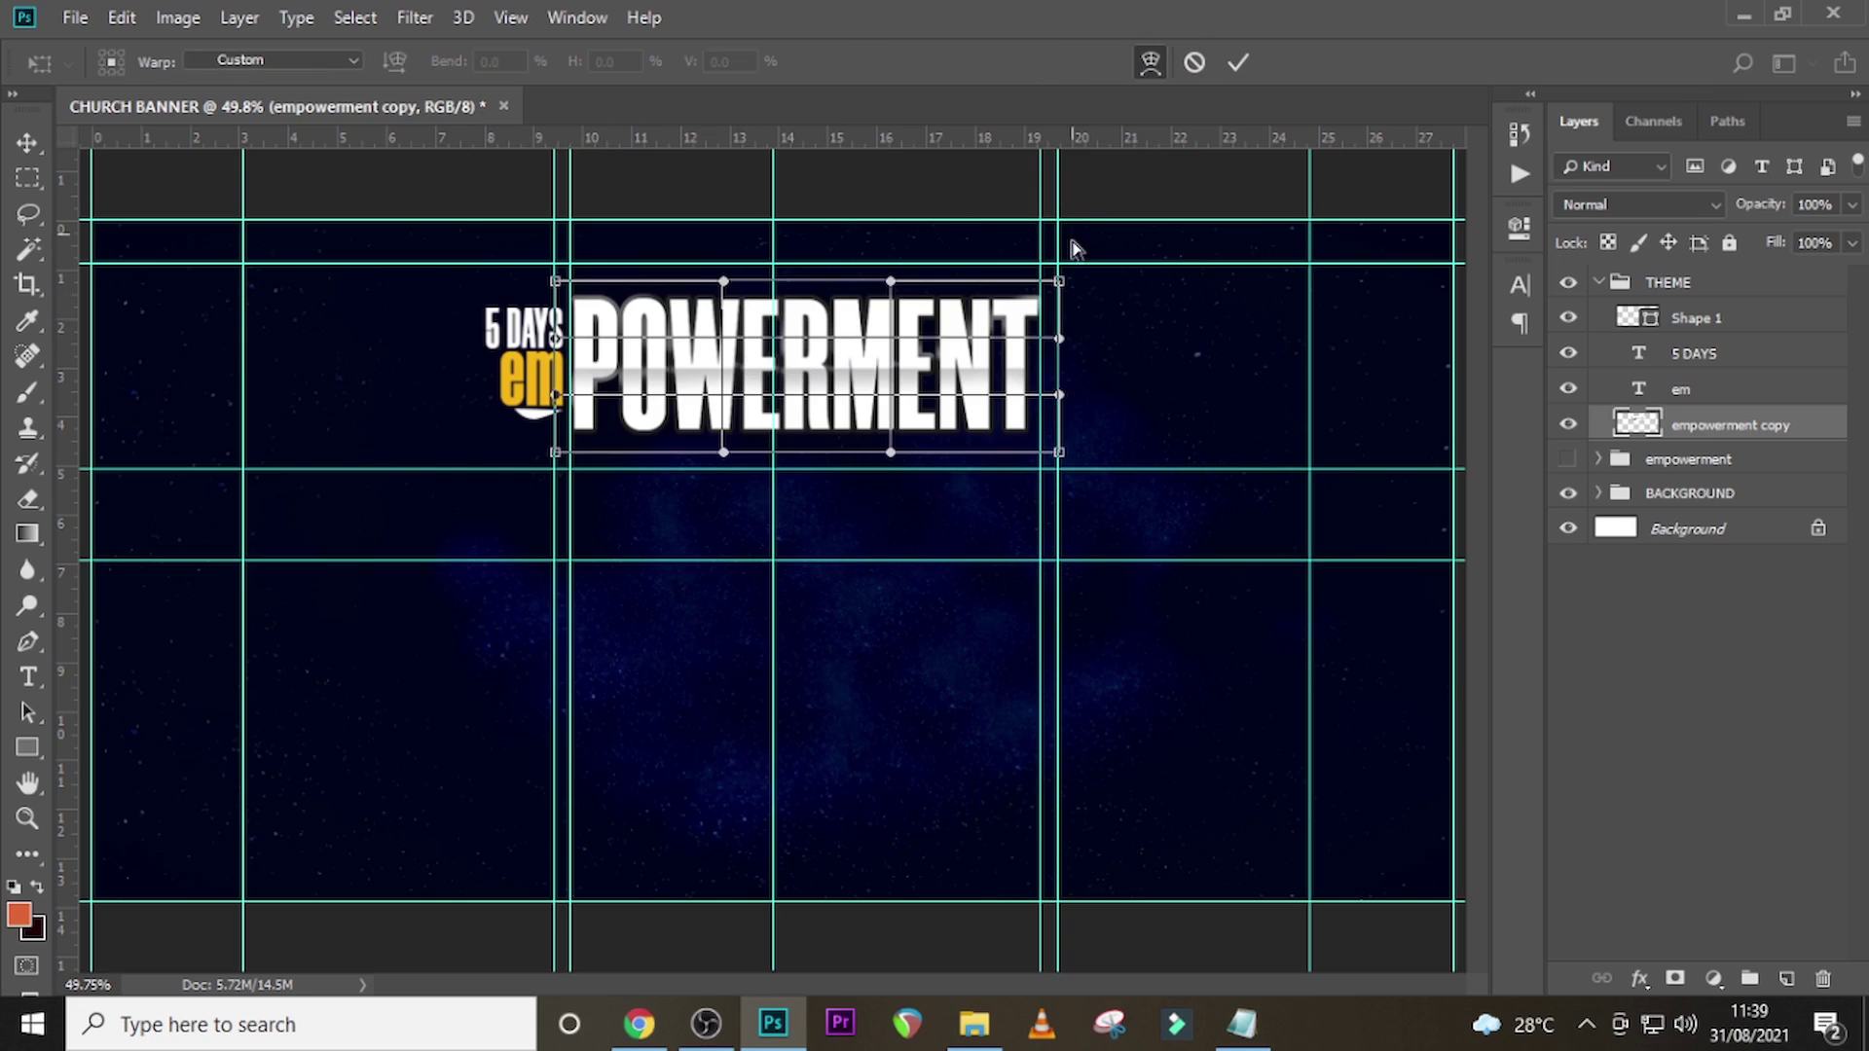
key(shift)
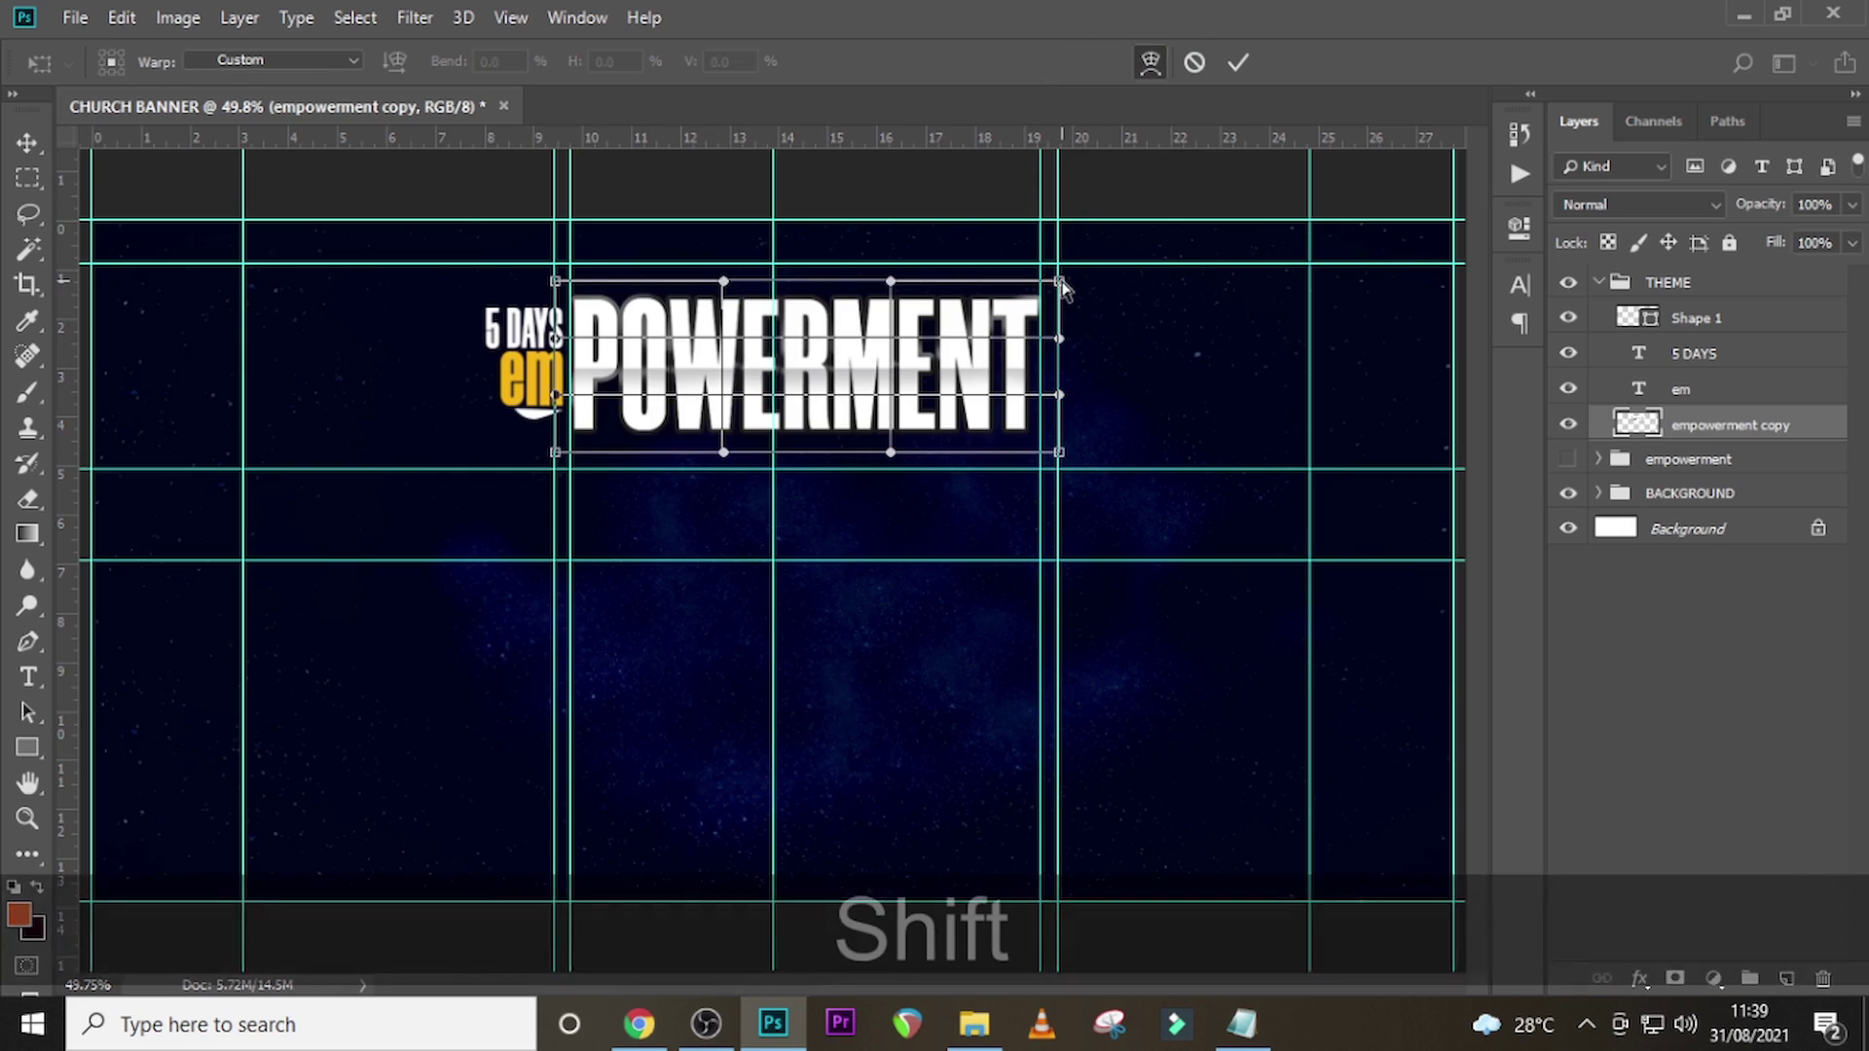
drag(1065, 281, 1058, 265)
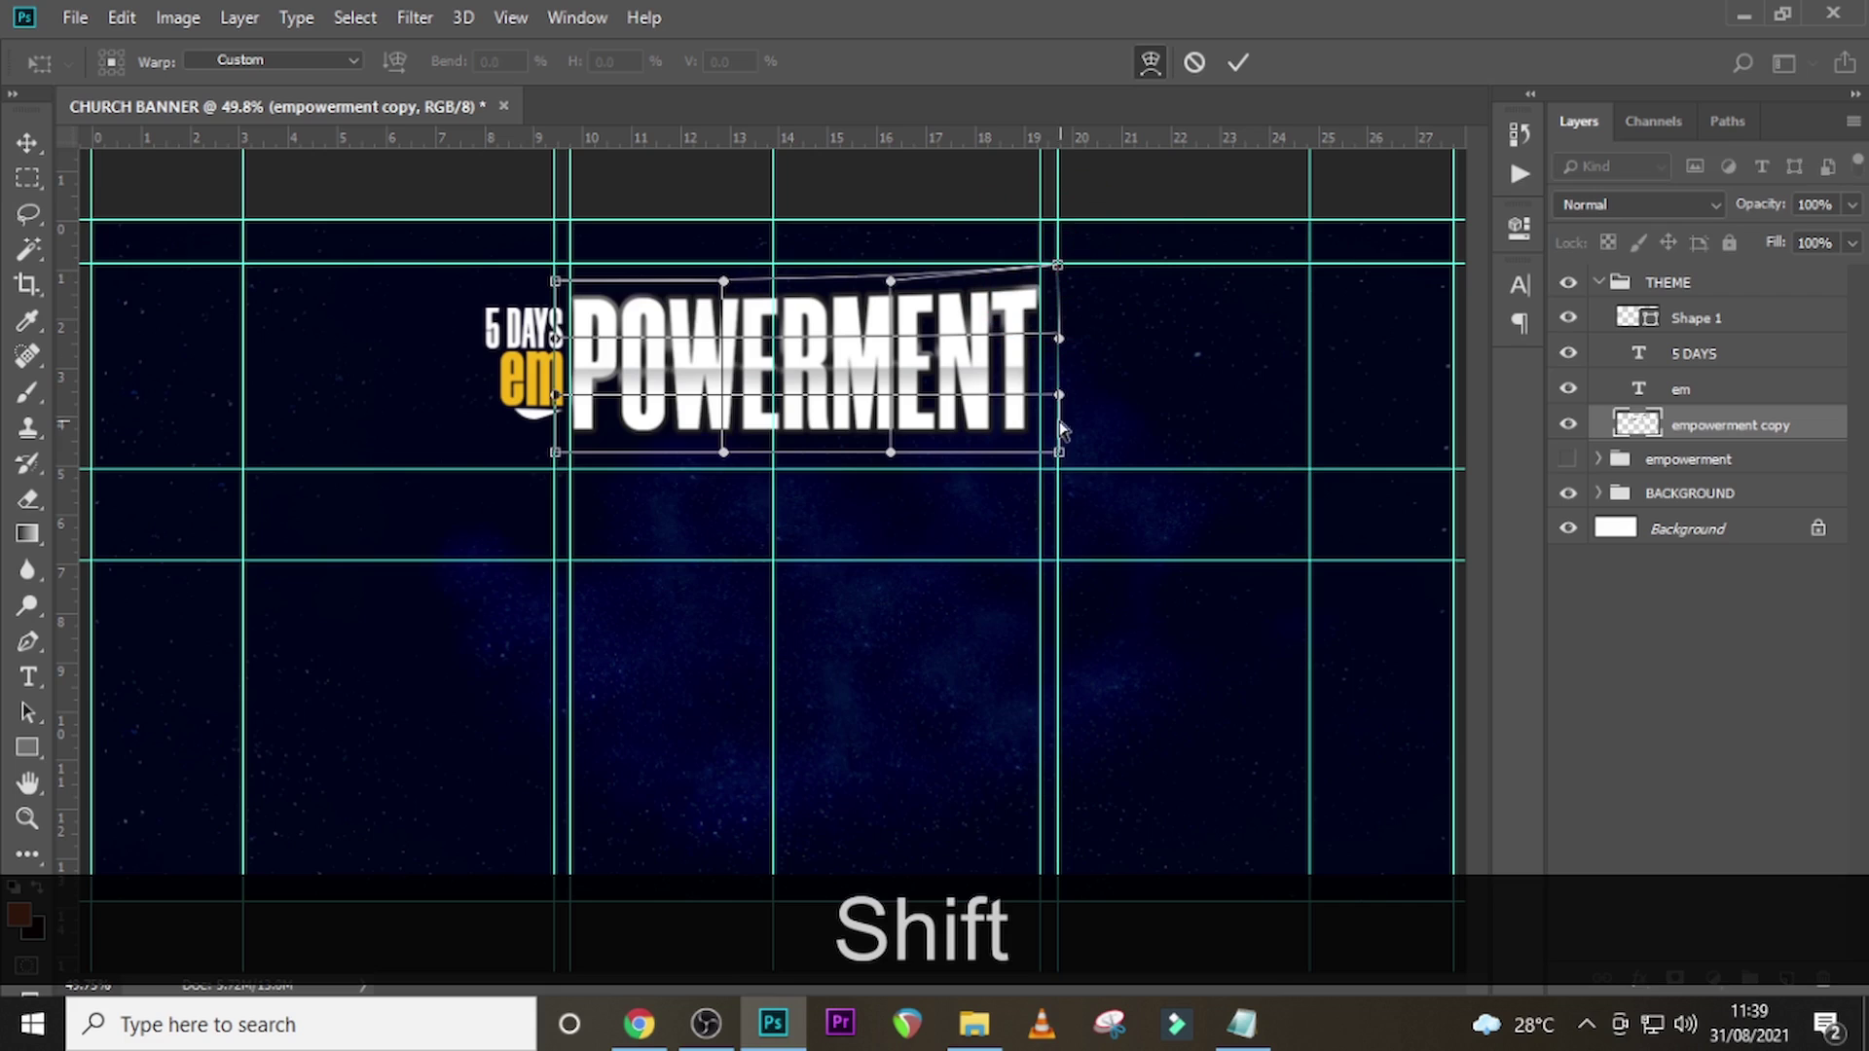
drag(1061, 458, 1060, 470)
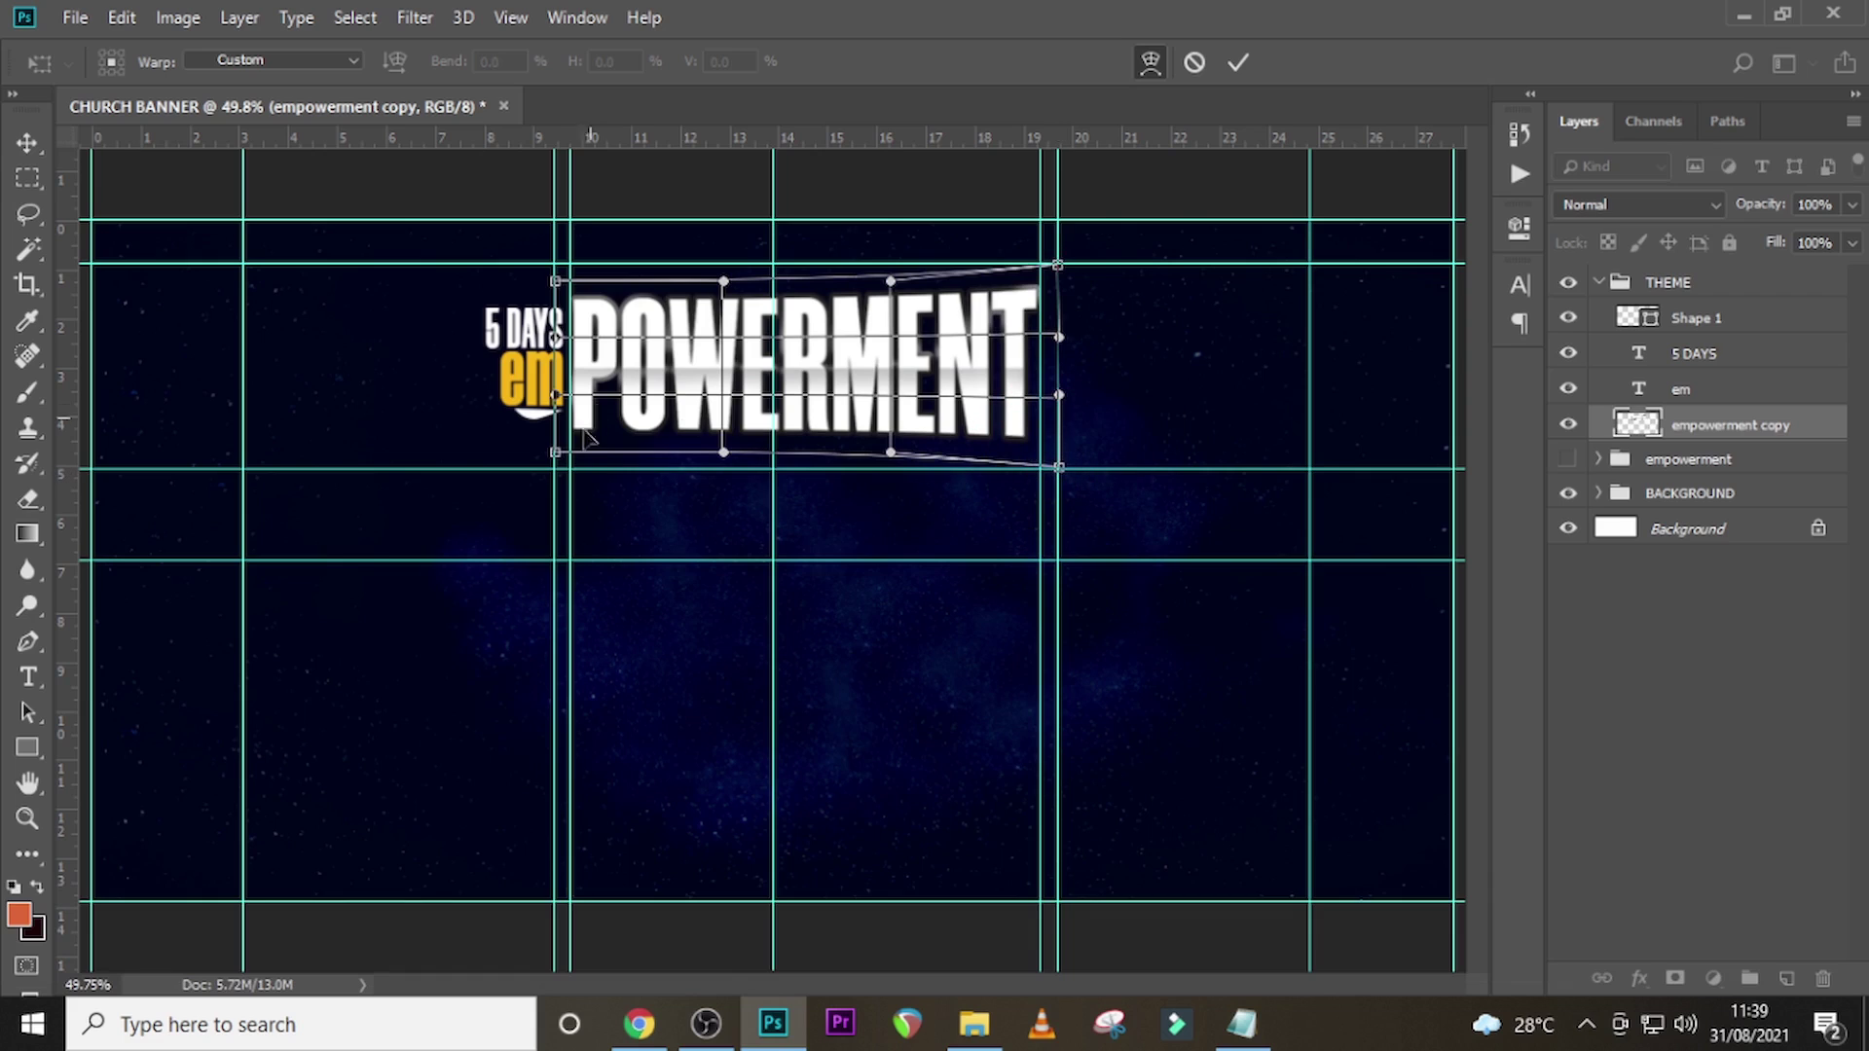
drag(556, 453, 556, 469)
mouse_move(554, 282)
mouse_down()
mouse_move(538, 266)
mouse_move(581, 249)
mouse_move(553, 264)
mouse_up()
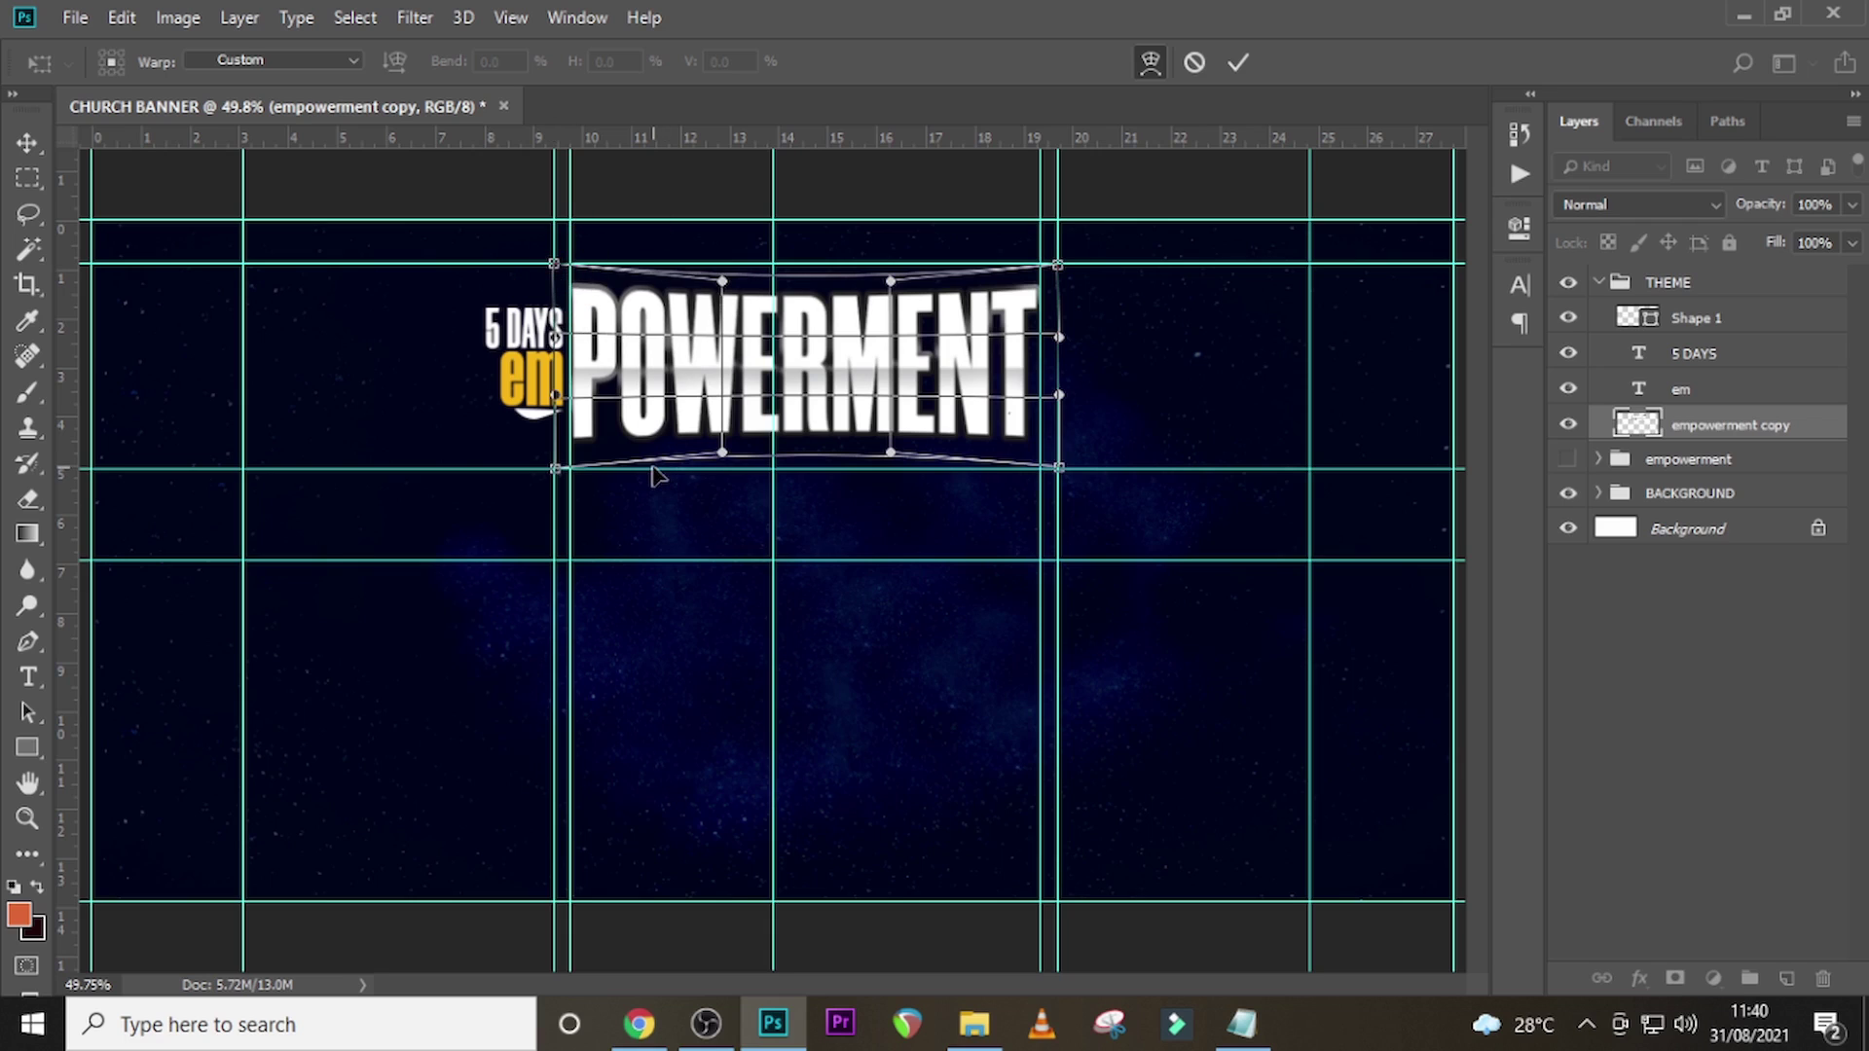
key(Return)
key(ctrl+h)
click(1598, 282)
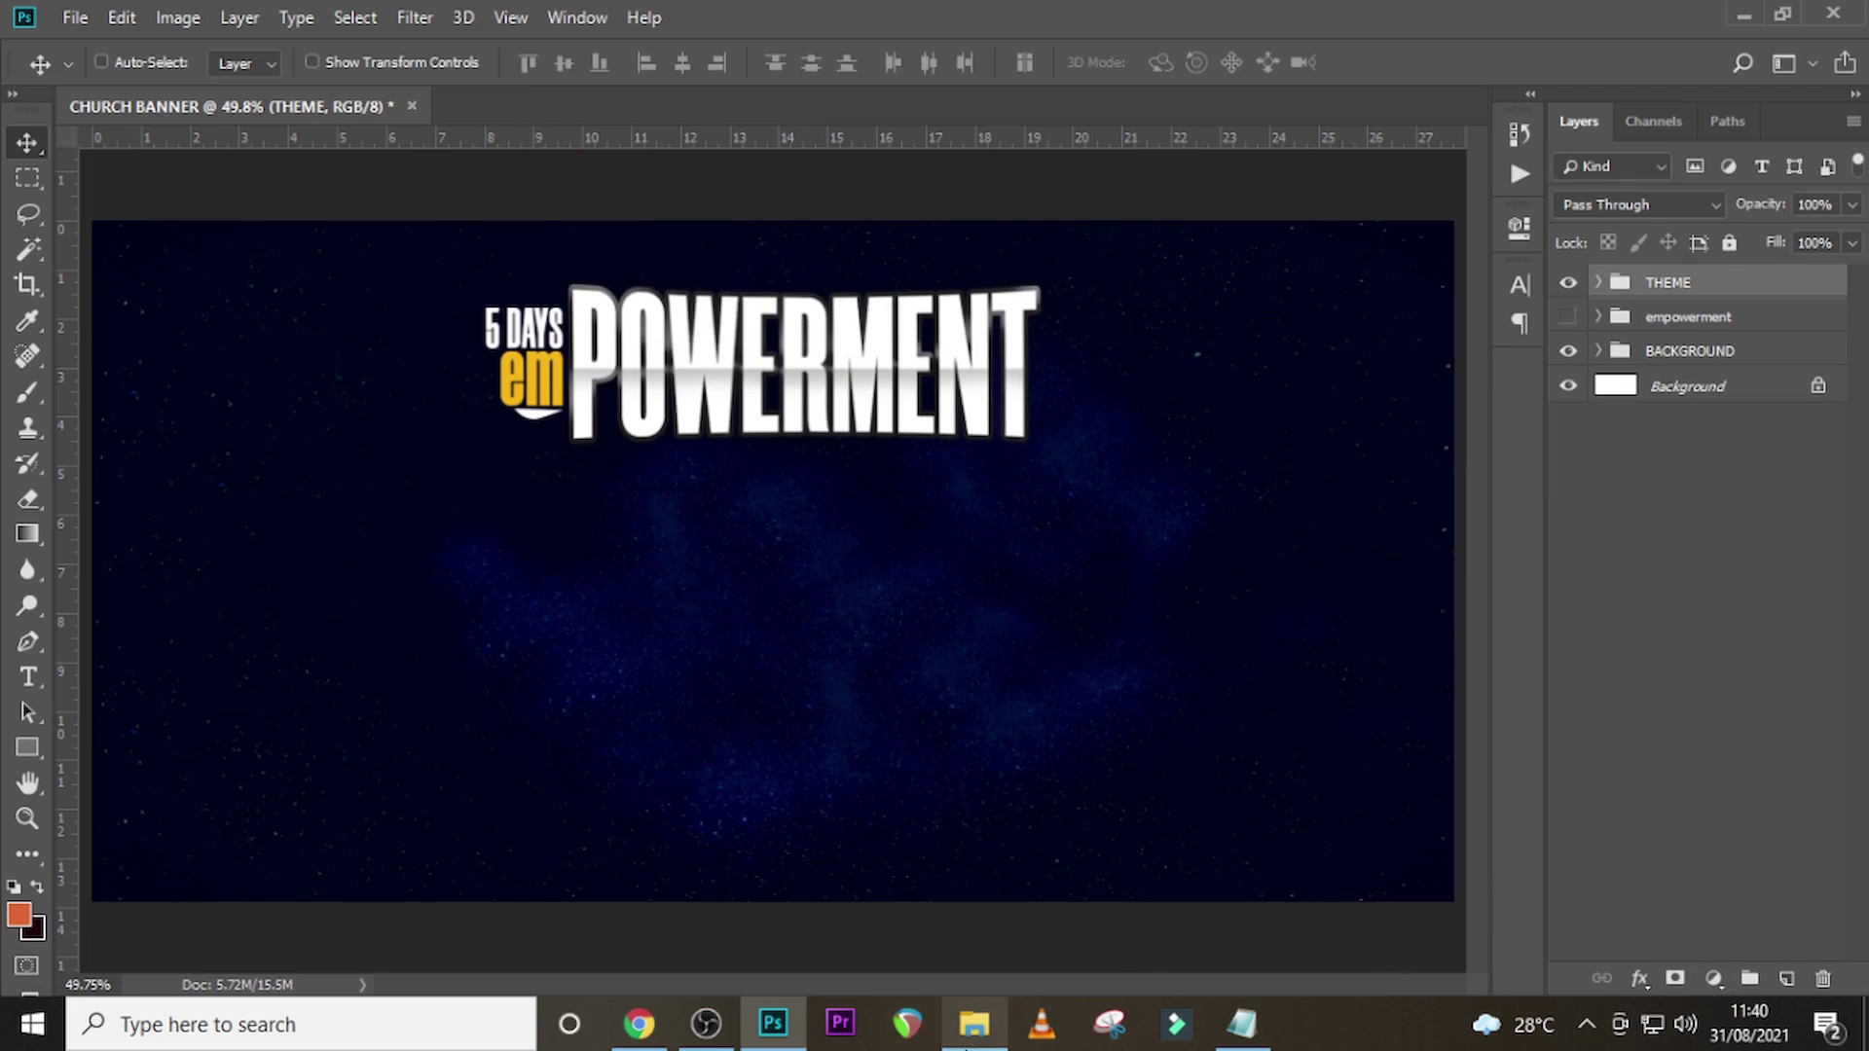
- Place 1.png from the U9 folder in the banner's centre, scale it to 89.32%, and add a layer mask to it
click(973, 1024)
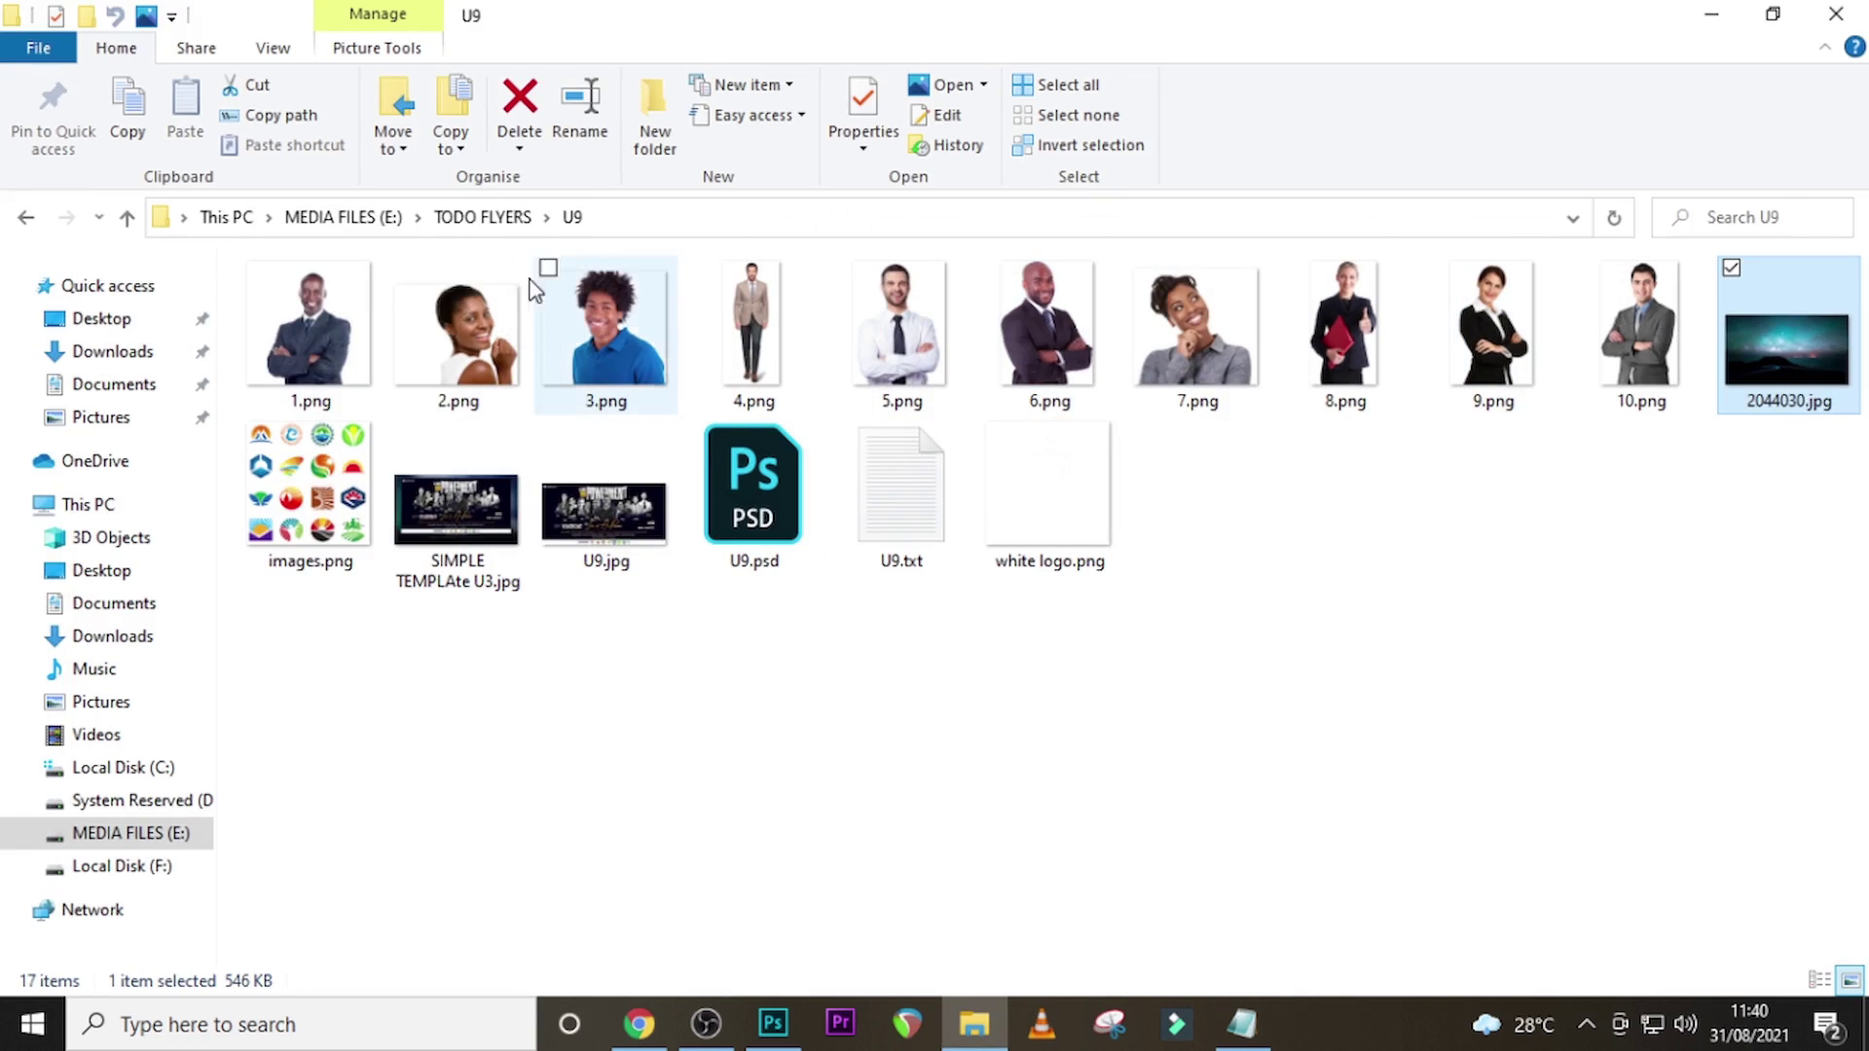
drag(322, 355, 834, 655)
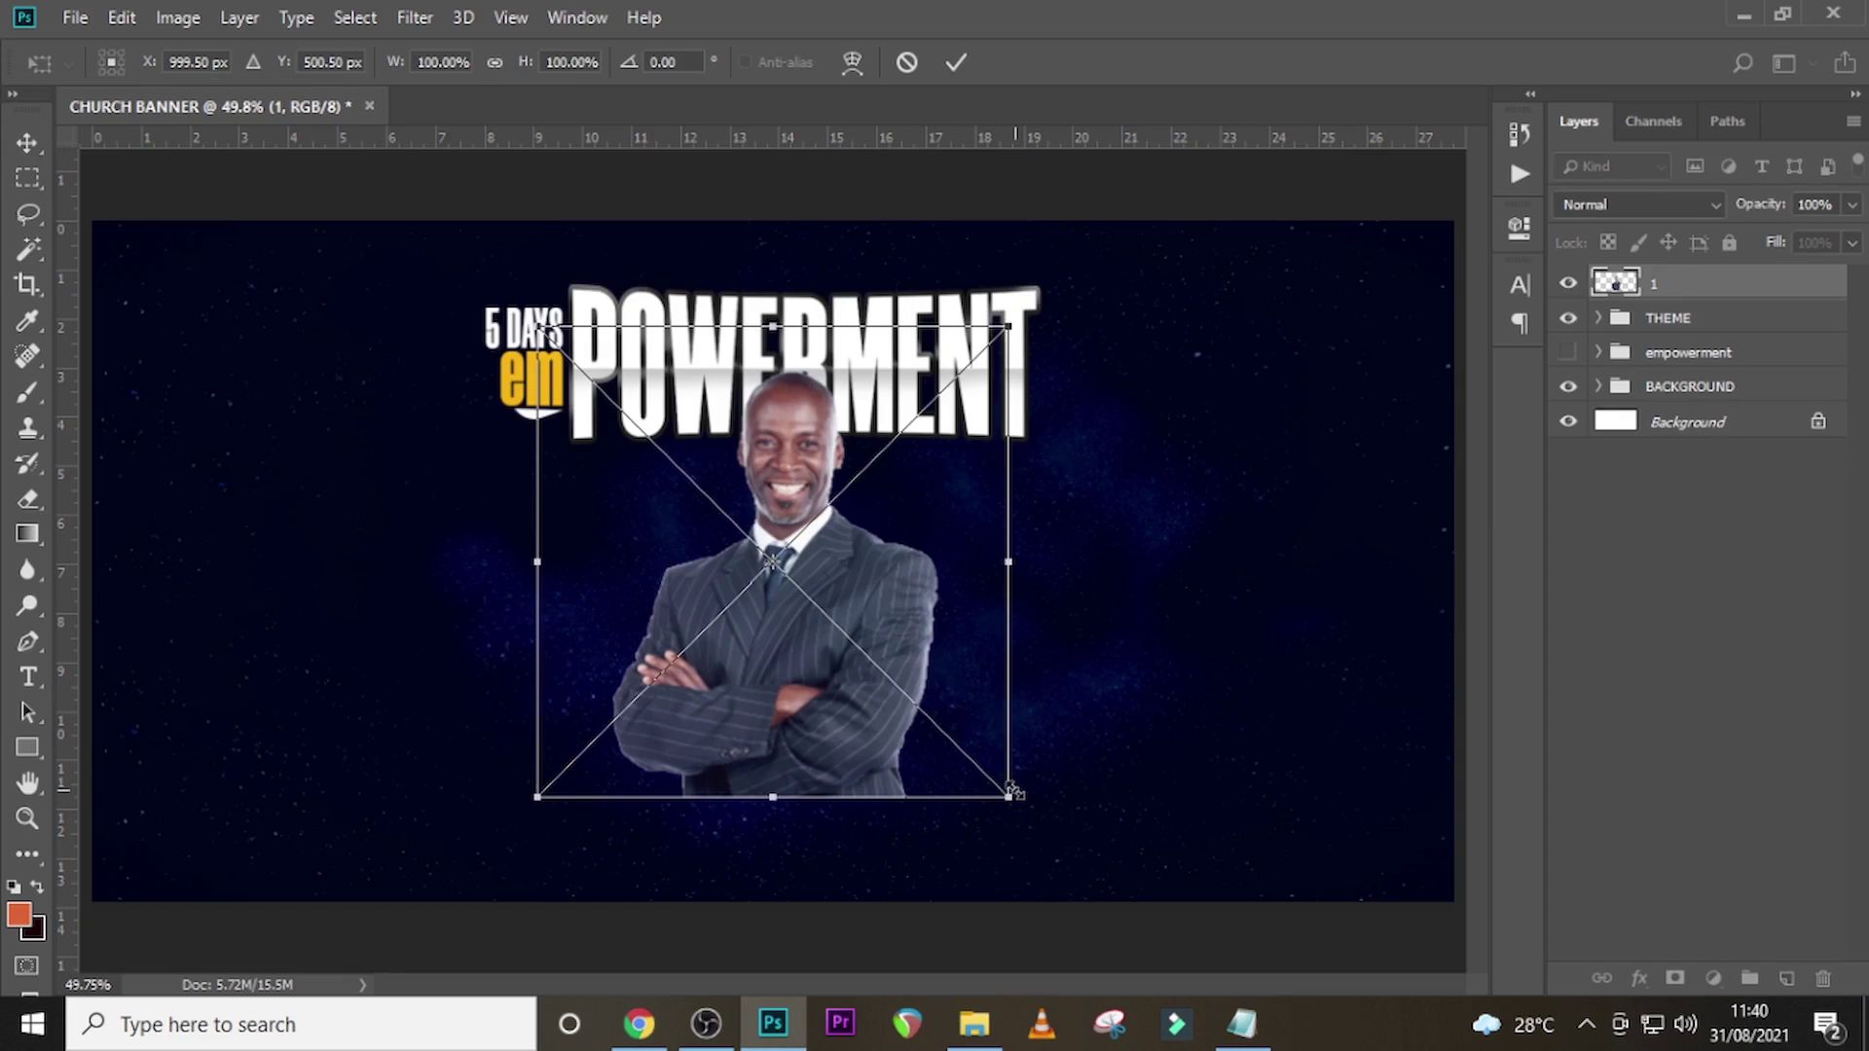
drag(1013, 790, 997, 758)
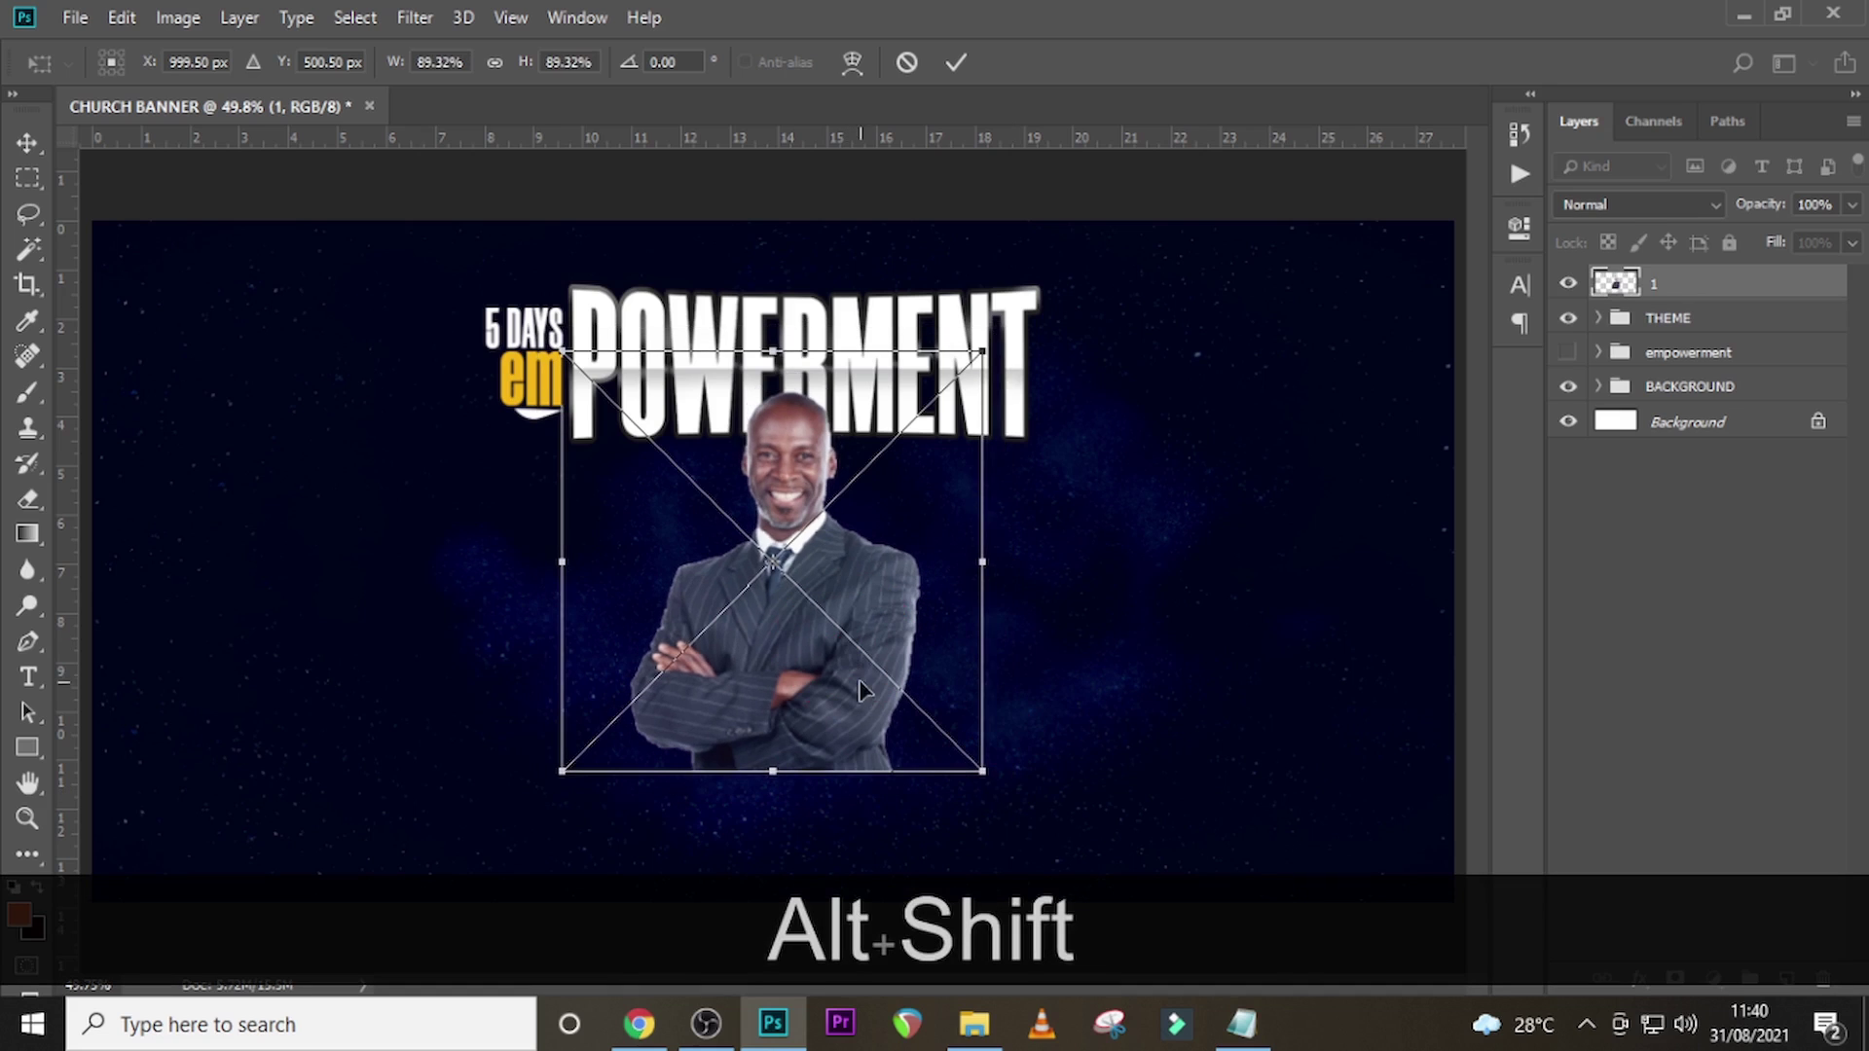
key(Return)
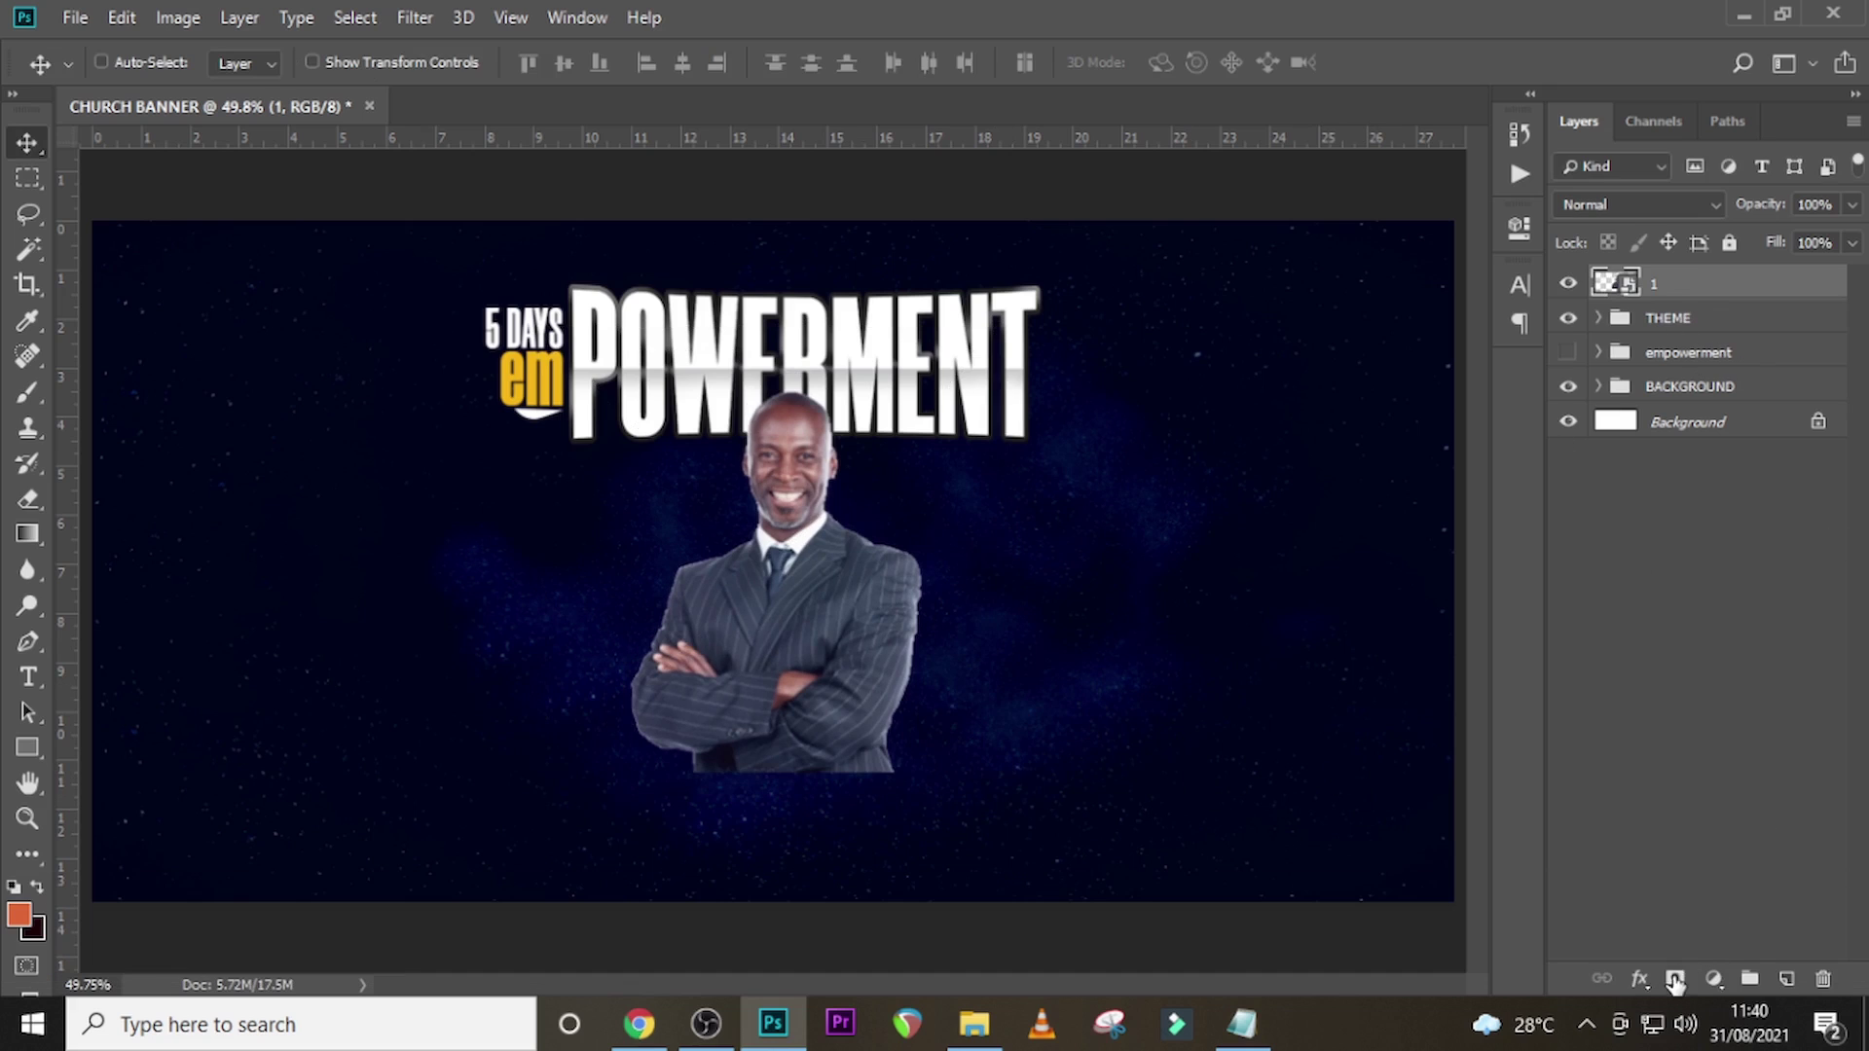
click(1674, 979)
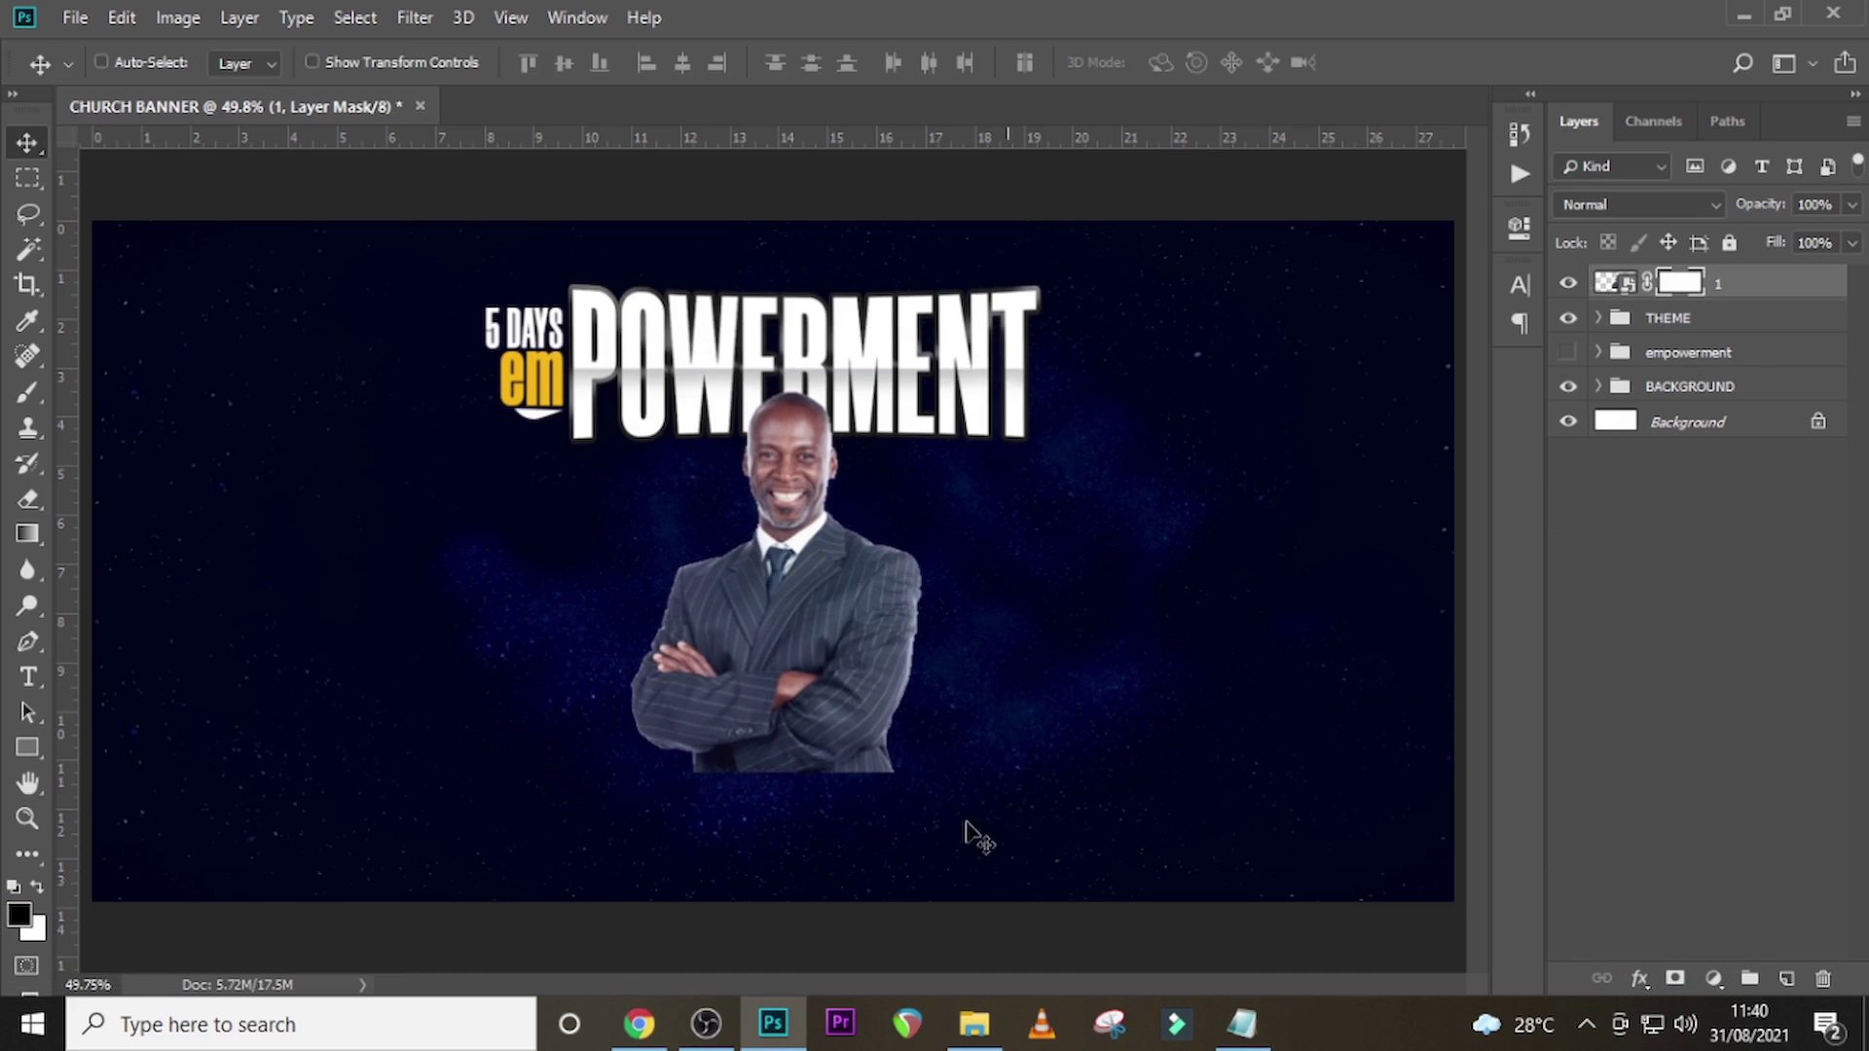
- Place 2.png from the U9 folder, scaled down at the suited man's right side, and send its layer beneath layer 1
click(974, 1024)
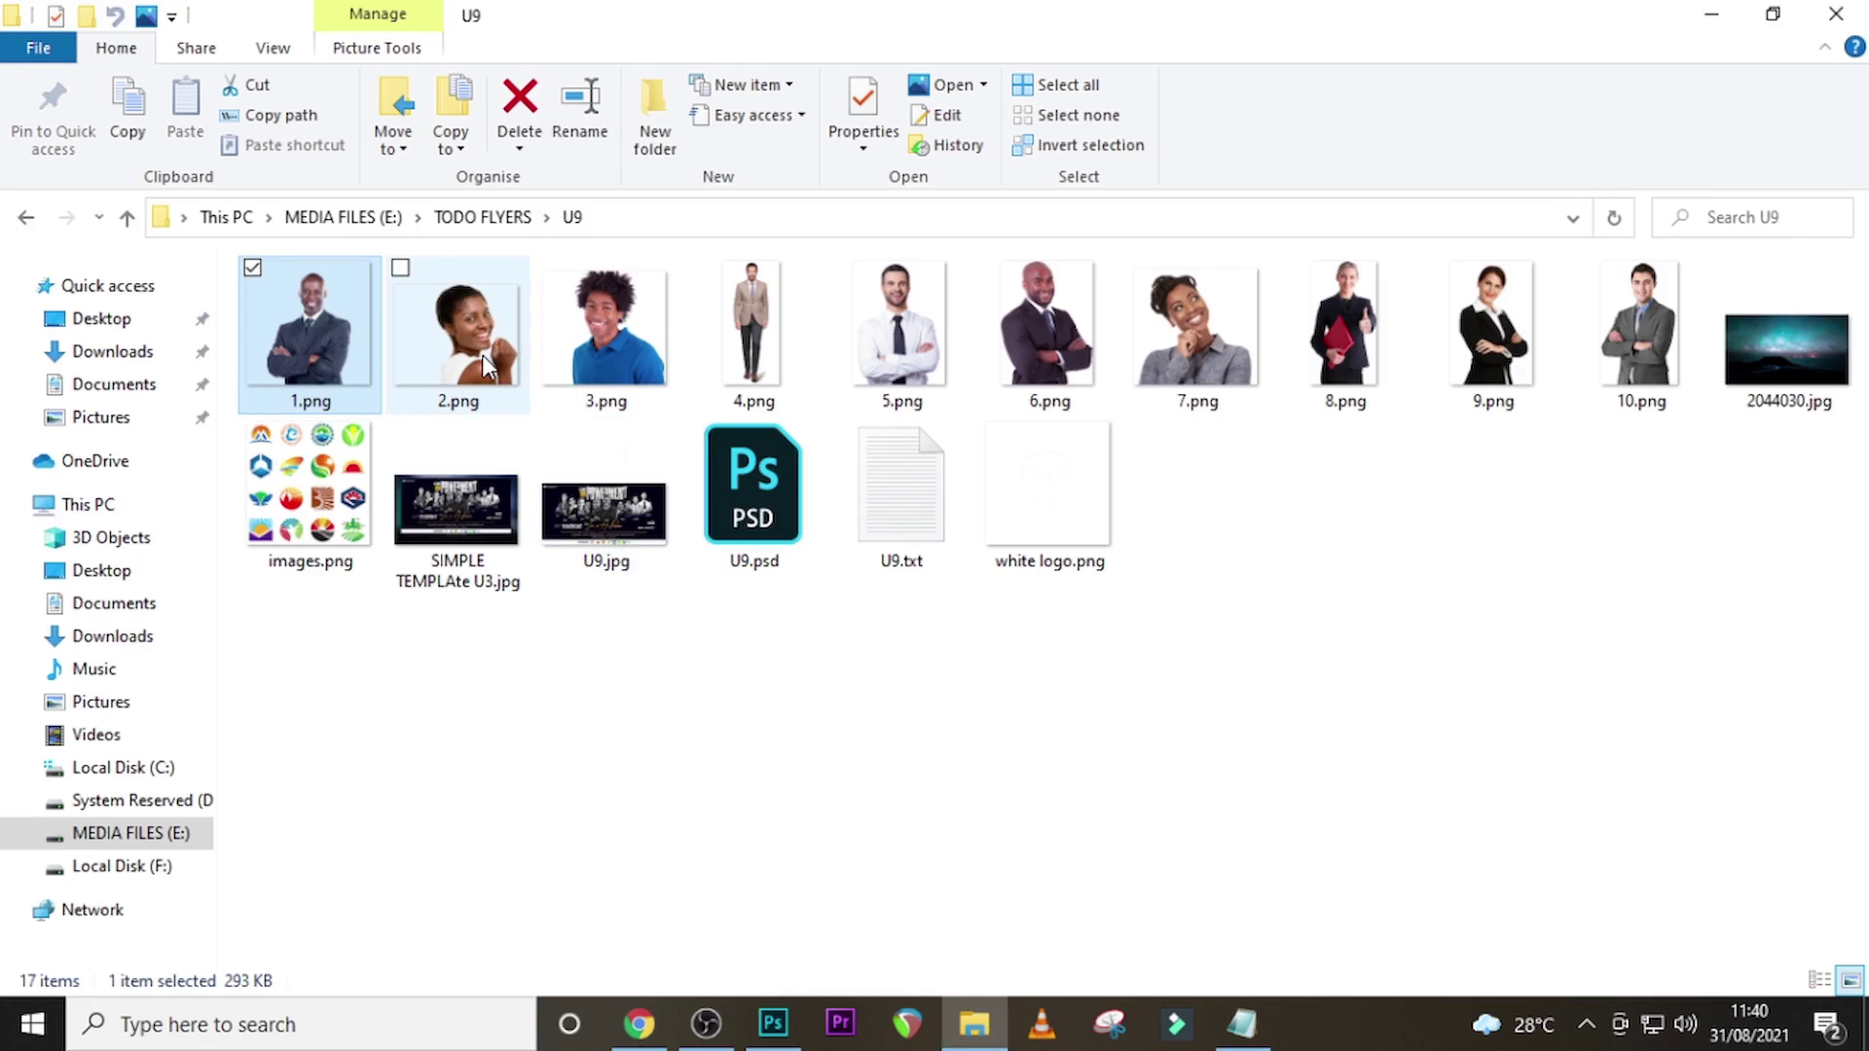
drag(481, 347, 1102, 701)
drag(1156, 778, 1042, 626)
key(Return)
key(ctrl+bracketleft)
key(ctrl+t)
drag(999, 578, 1000, 586)
key(Return)
- Scale the suited man in layer 1 to 91.28% around his centre
click(1717, 287)
key(ctrl+t)
drag(983, 771, 966, 747)
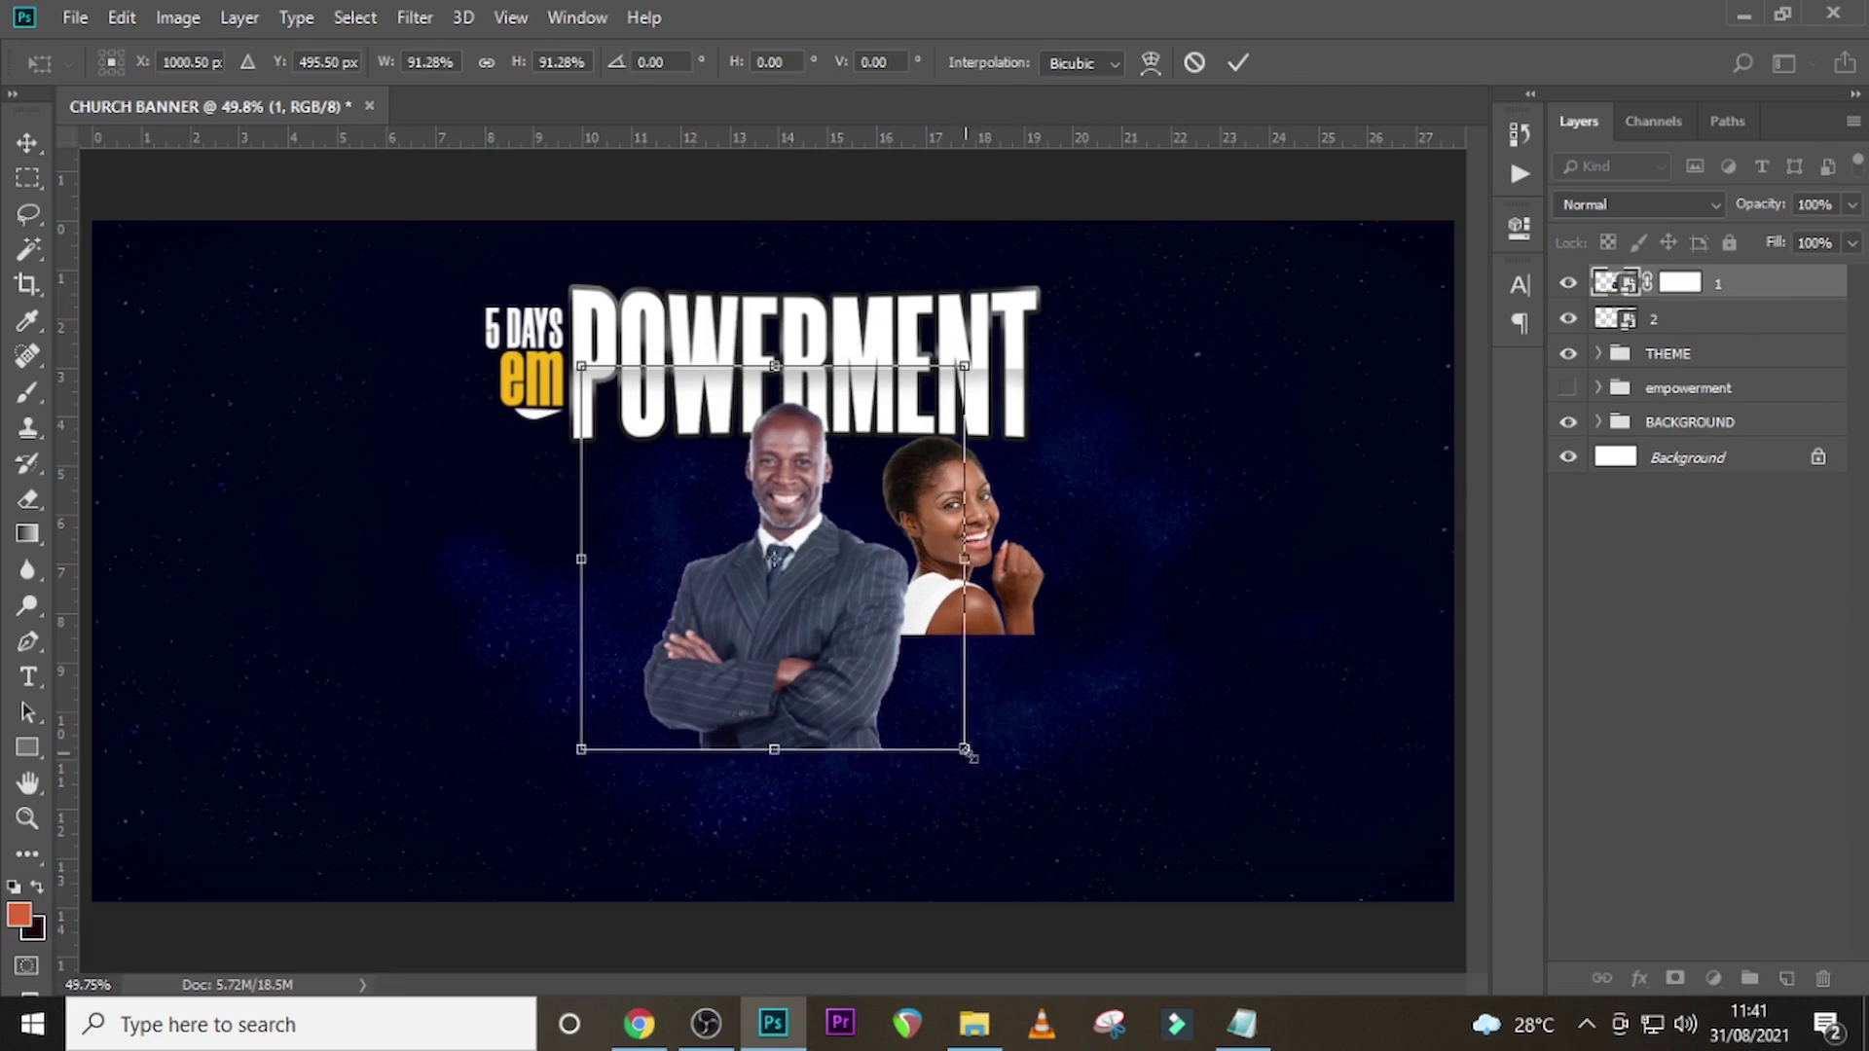
key(Return)
- Nudge the woman in layer 2 slightly down and left, closer behind the suited man
click(1655, 319)
key(Down)
key(Down)
key(Left)
key(Left)
key(Left)
key(Left)
key(Left)
key(Left)
key(Left)
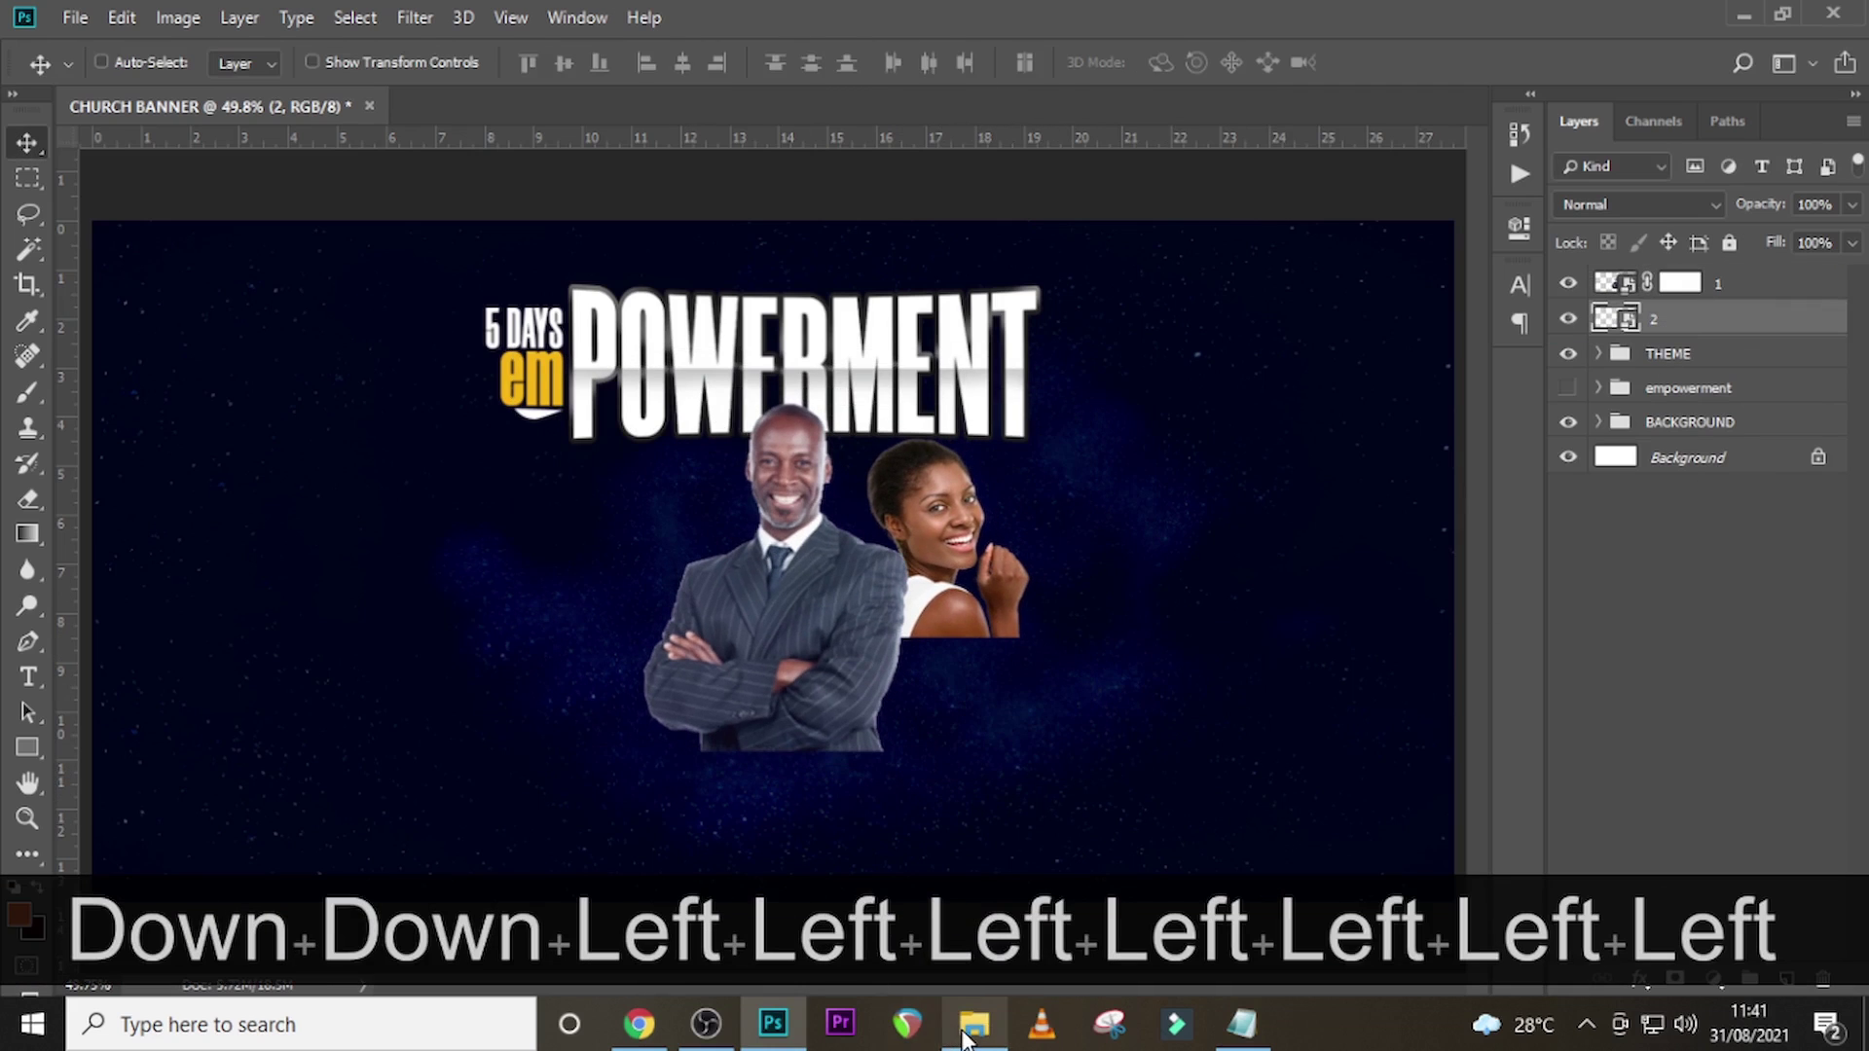
- Place 3.png from the U9 folder, position it just right of the woman, and send its layer beneath layer 2
click(973, 1024)
drag(623, 353, 989, 755)
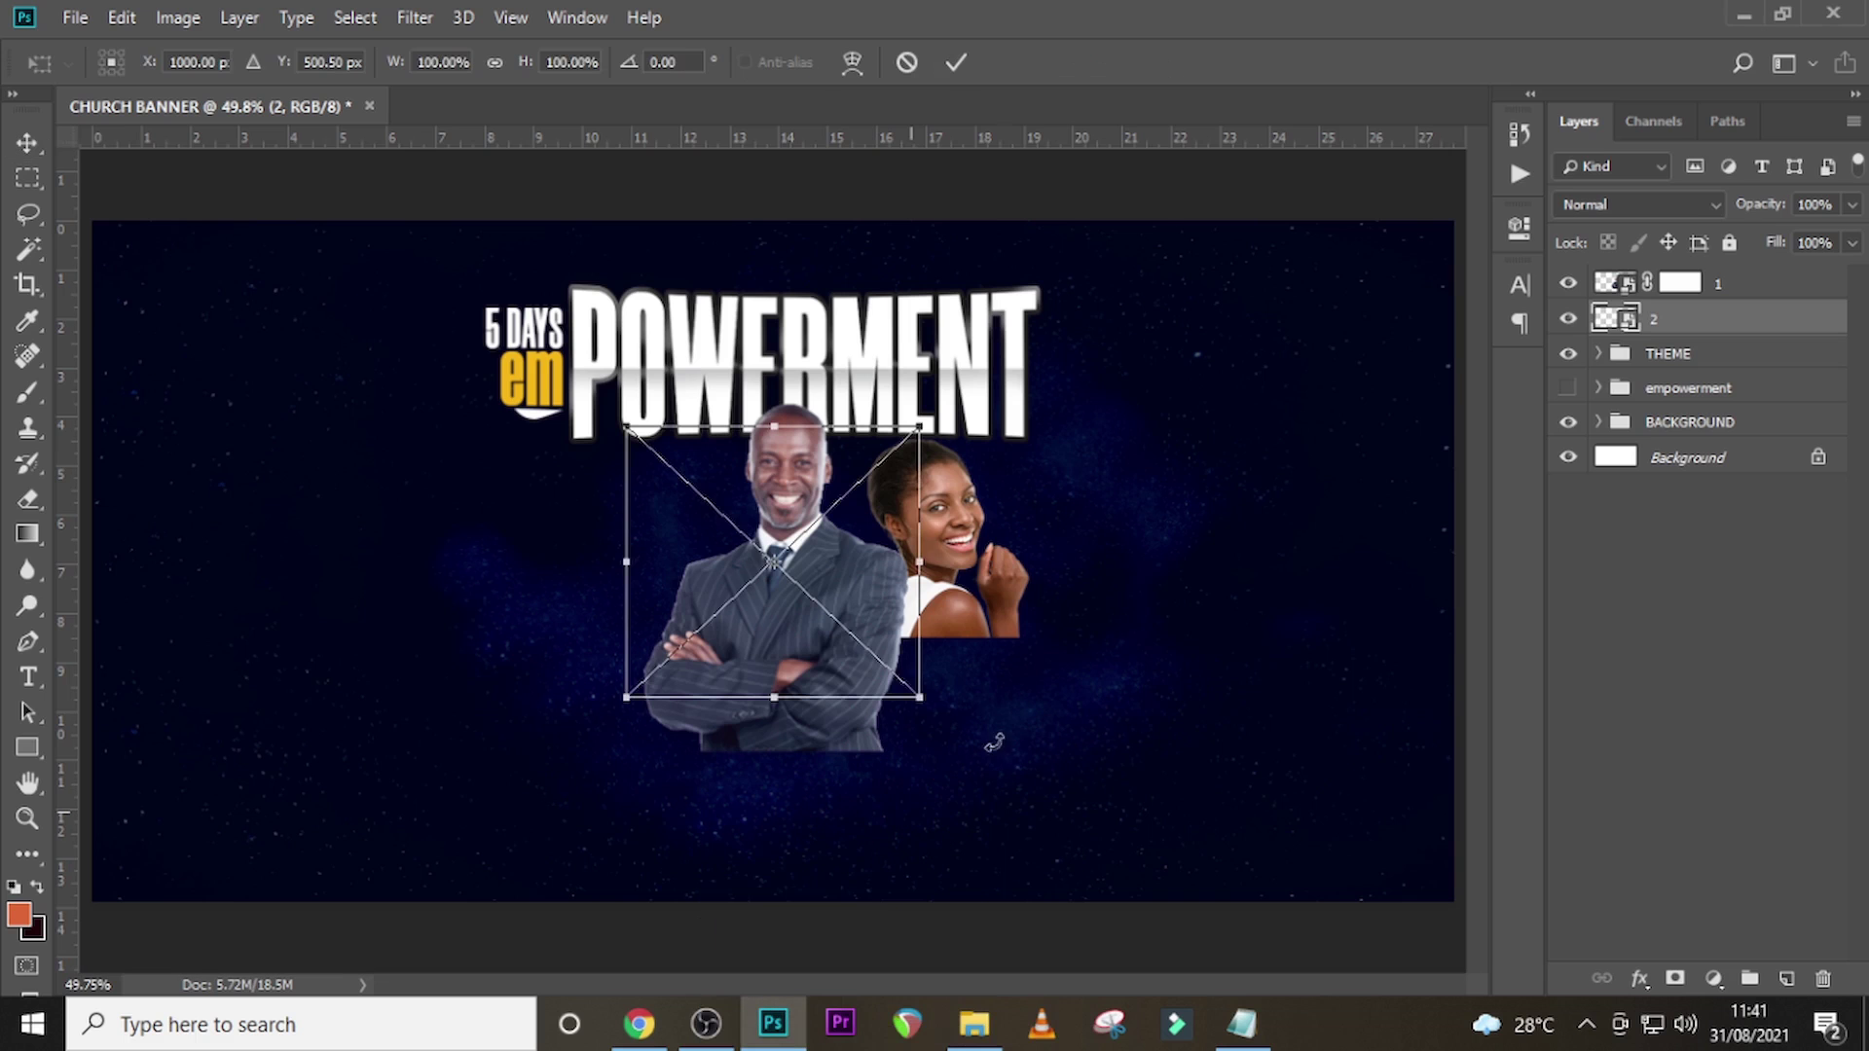
drag(878, 639, 892, 641)
drag(935, 698, 1084, 611)
drag(1128, 642, 1166, 676)
key(Return)
key(ctrl+[)
key(ctrl+t)
drag(1130, 554, 1142, 588)
key(Return)
- Place 4.png from the U9 folder, enlarge it, position it right of the man in blue, and send its layer beneath layer 3
click(973, 1024)
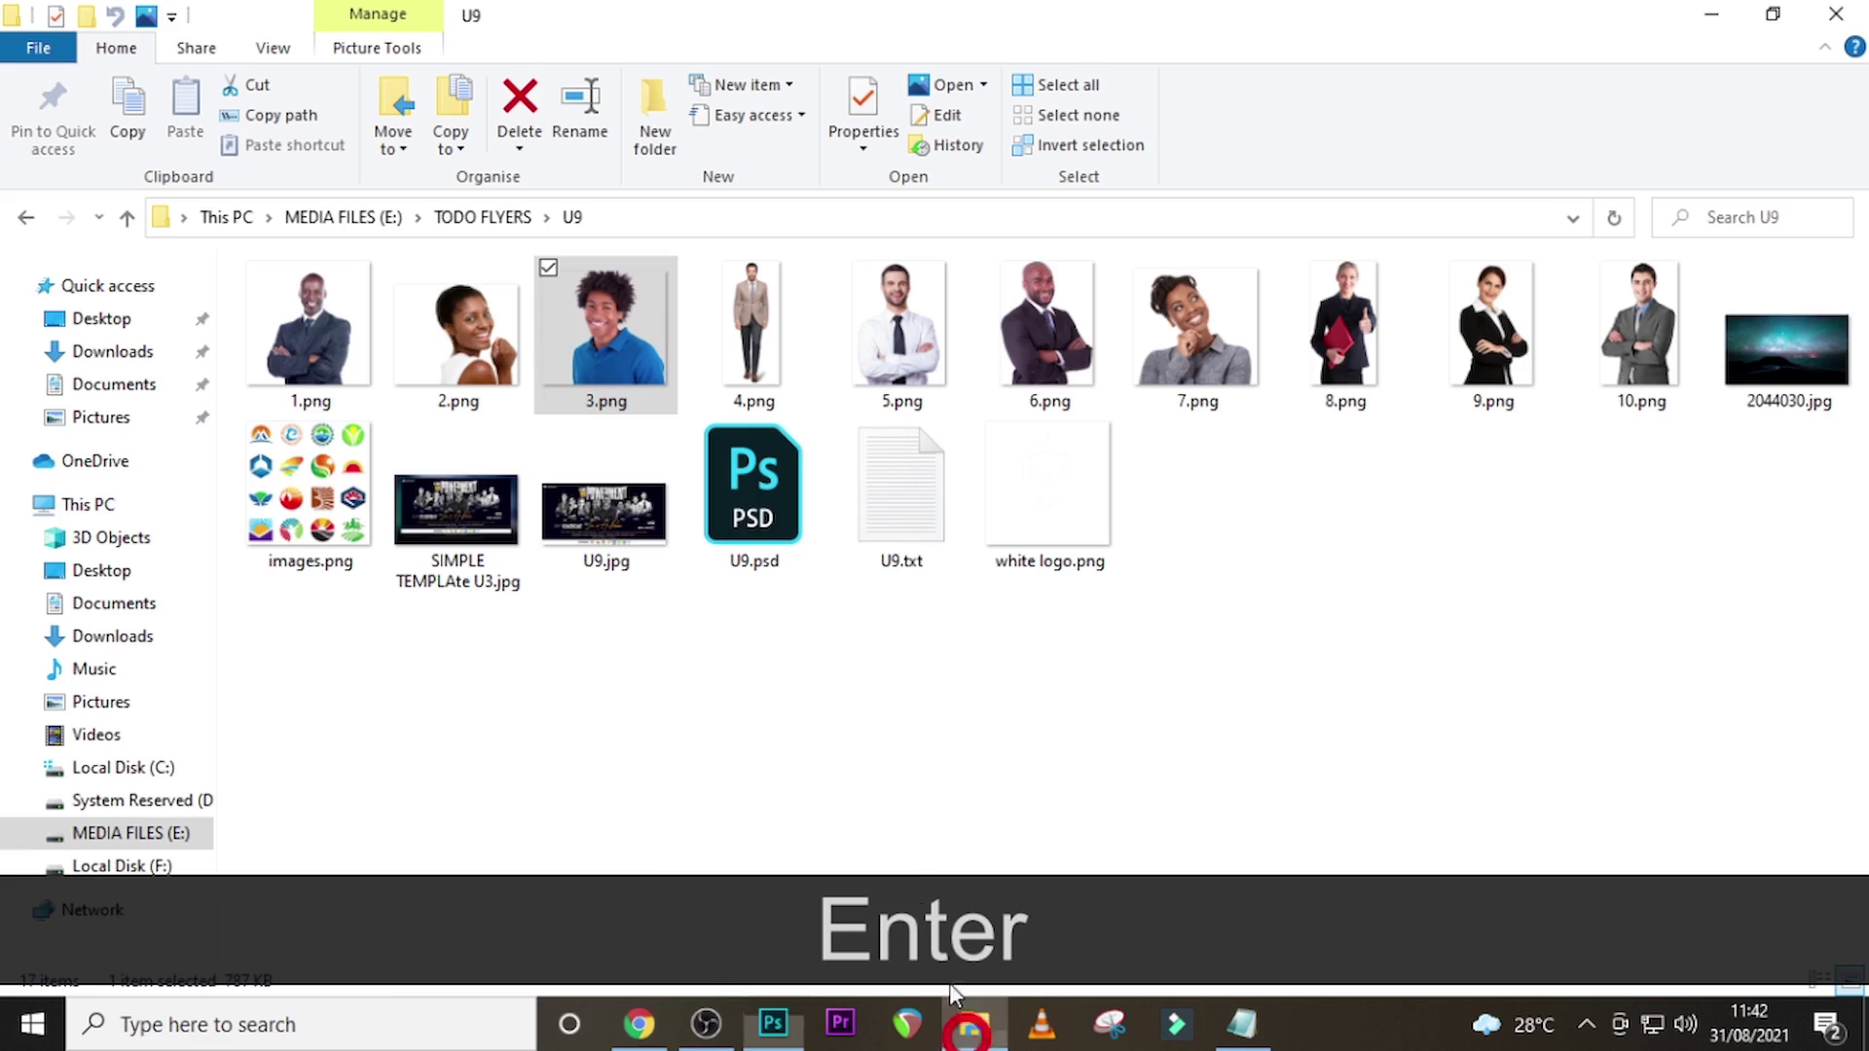
drag(792, 366, 1228, 693)
drag(1283, 281, 1382, 232)
drag(1151, 390, 1127, 535)
key(Return)
key(ctrl+[)
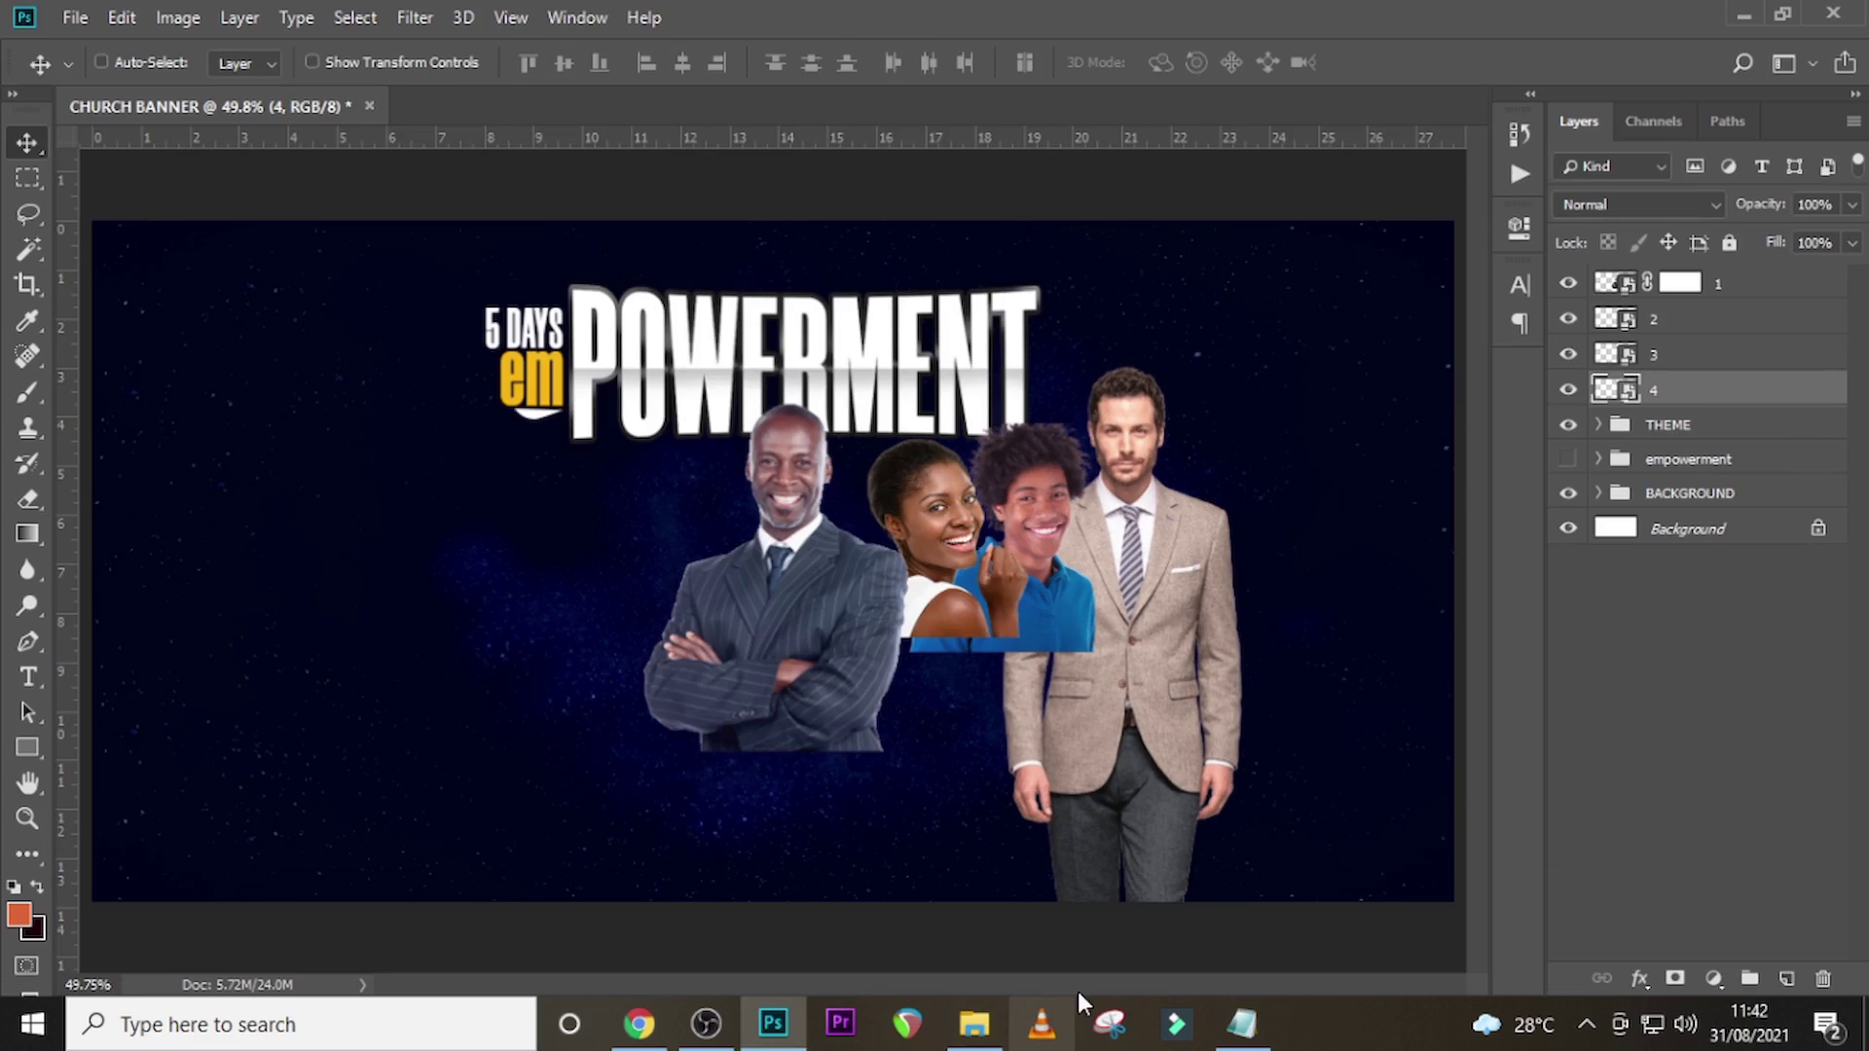
- Place 5.png from the U9 folder, send its layer beneath layer 4, and position it just right of the man in the tan blazer
click(973, 1024)
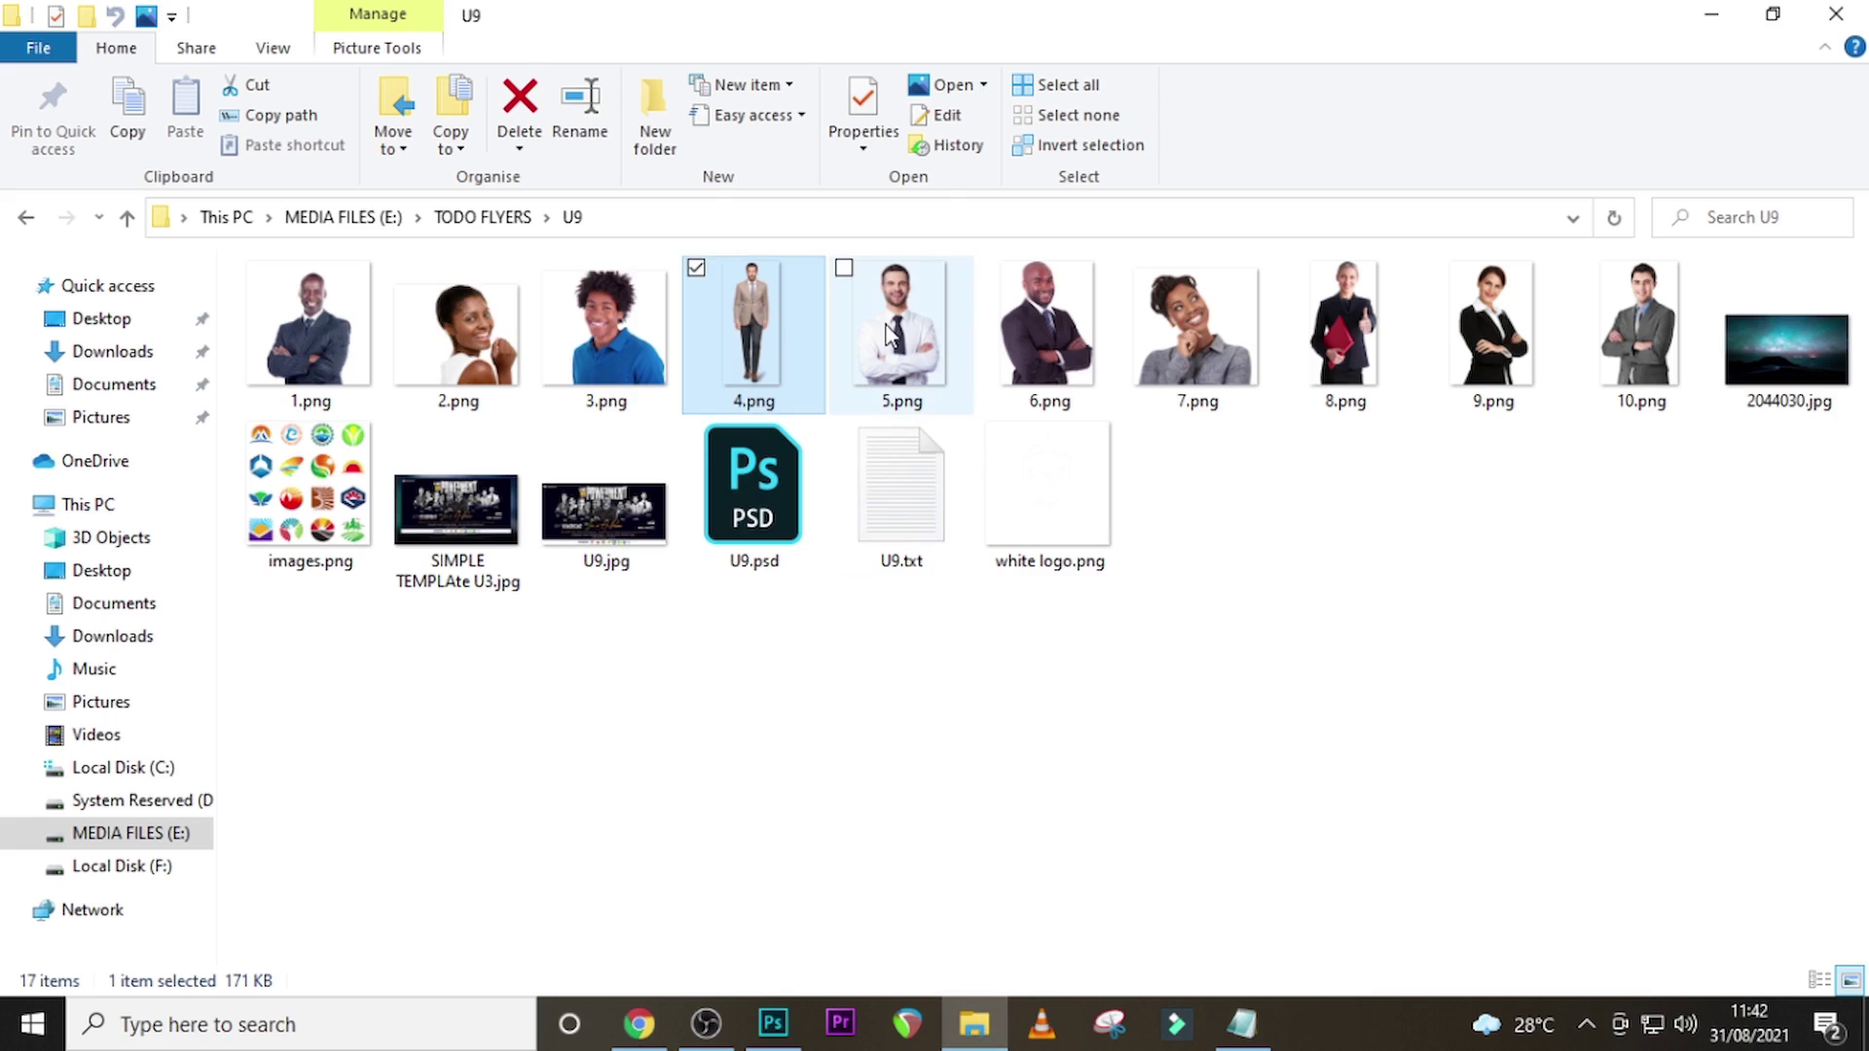
drag(900, 330, 1095, 681)
key(Return)
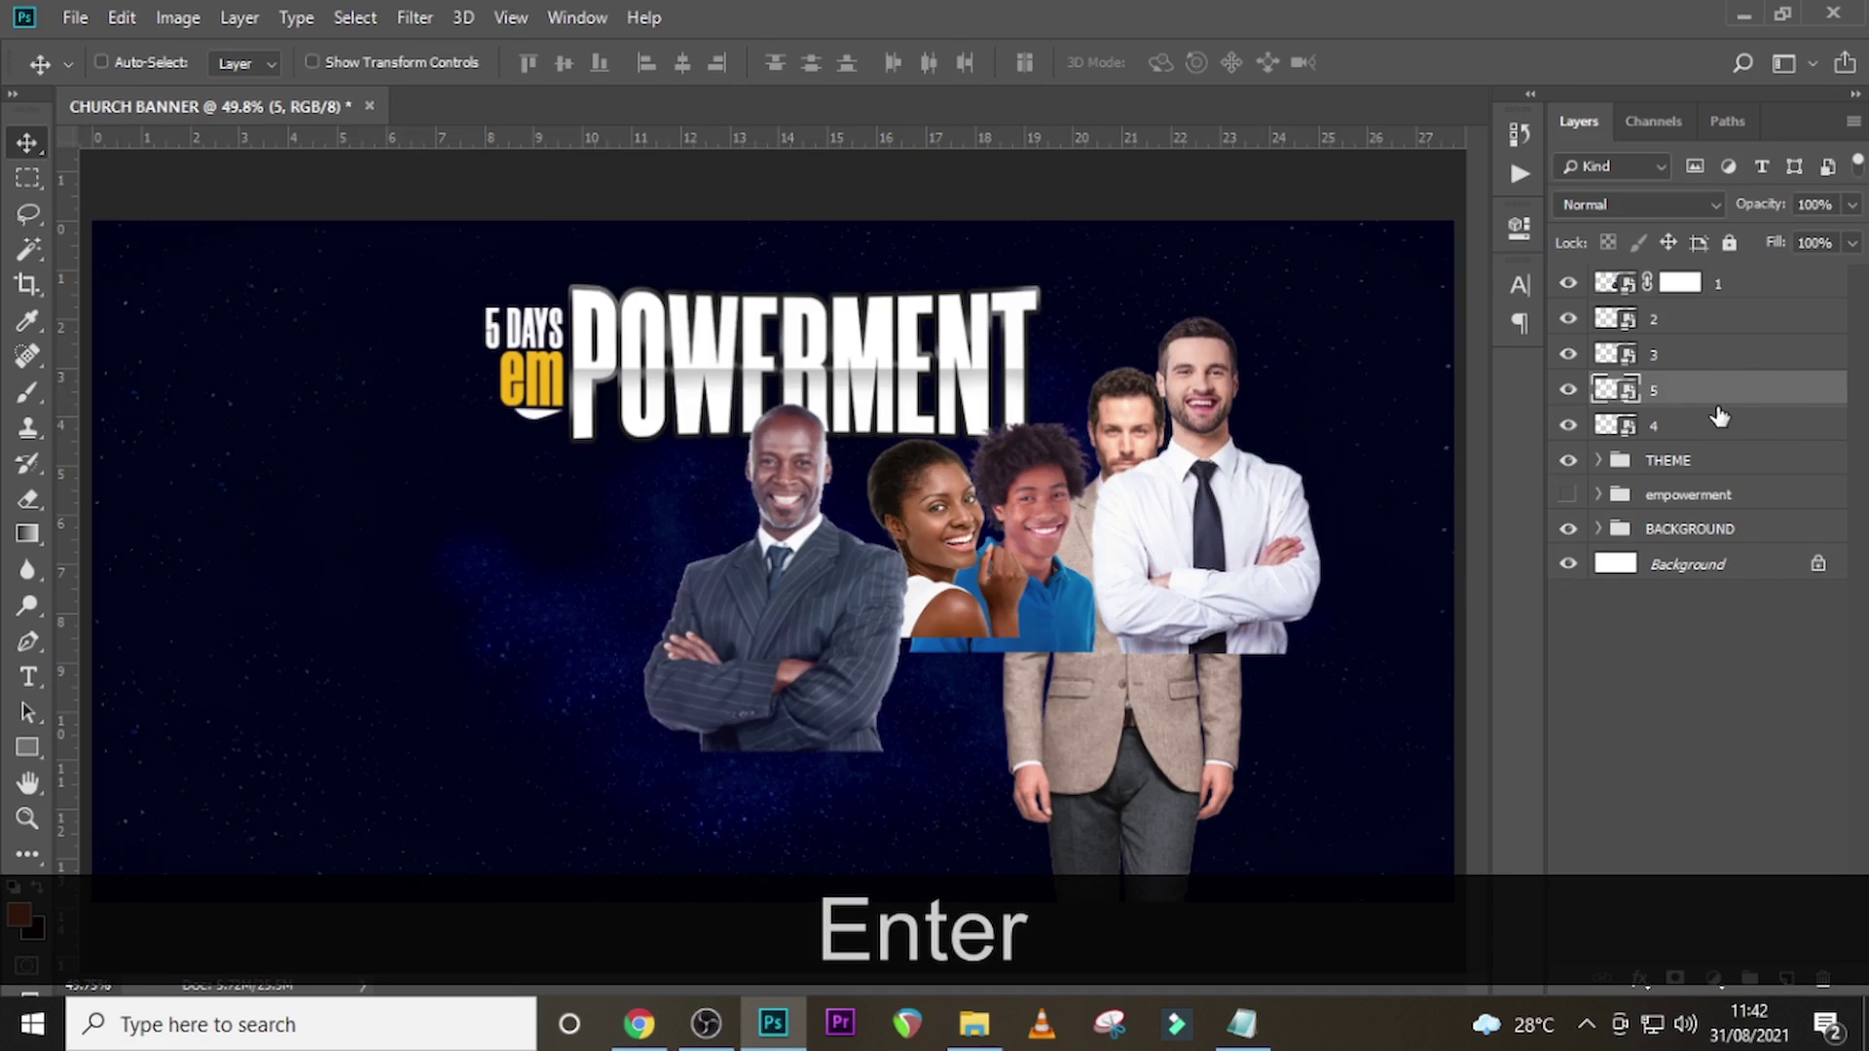
drag(1699, 421, 1698, 430)
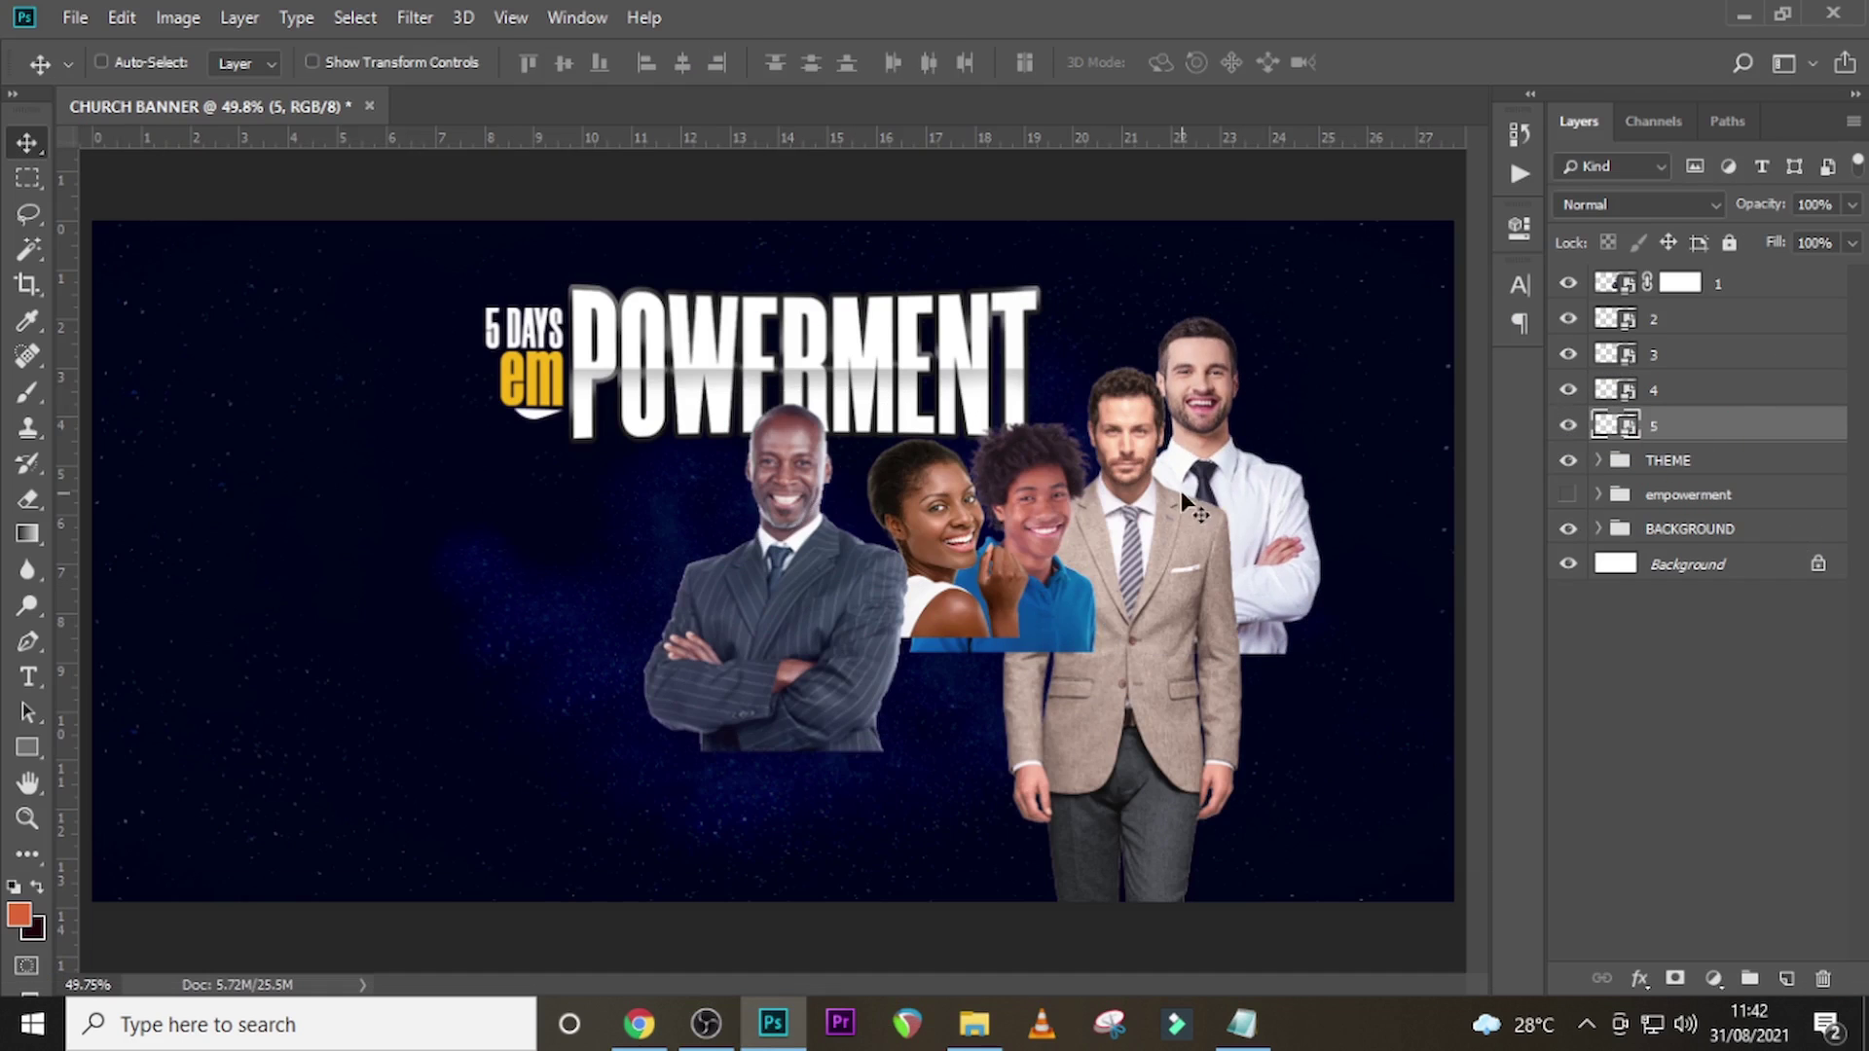
drag(1214, 500, 1234, 499)
- Add layer masks to layers 5, 4, 3 and 2
click(1674, 979)
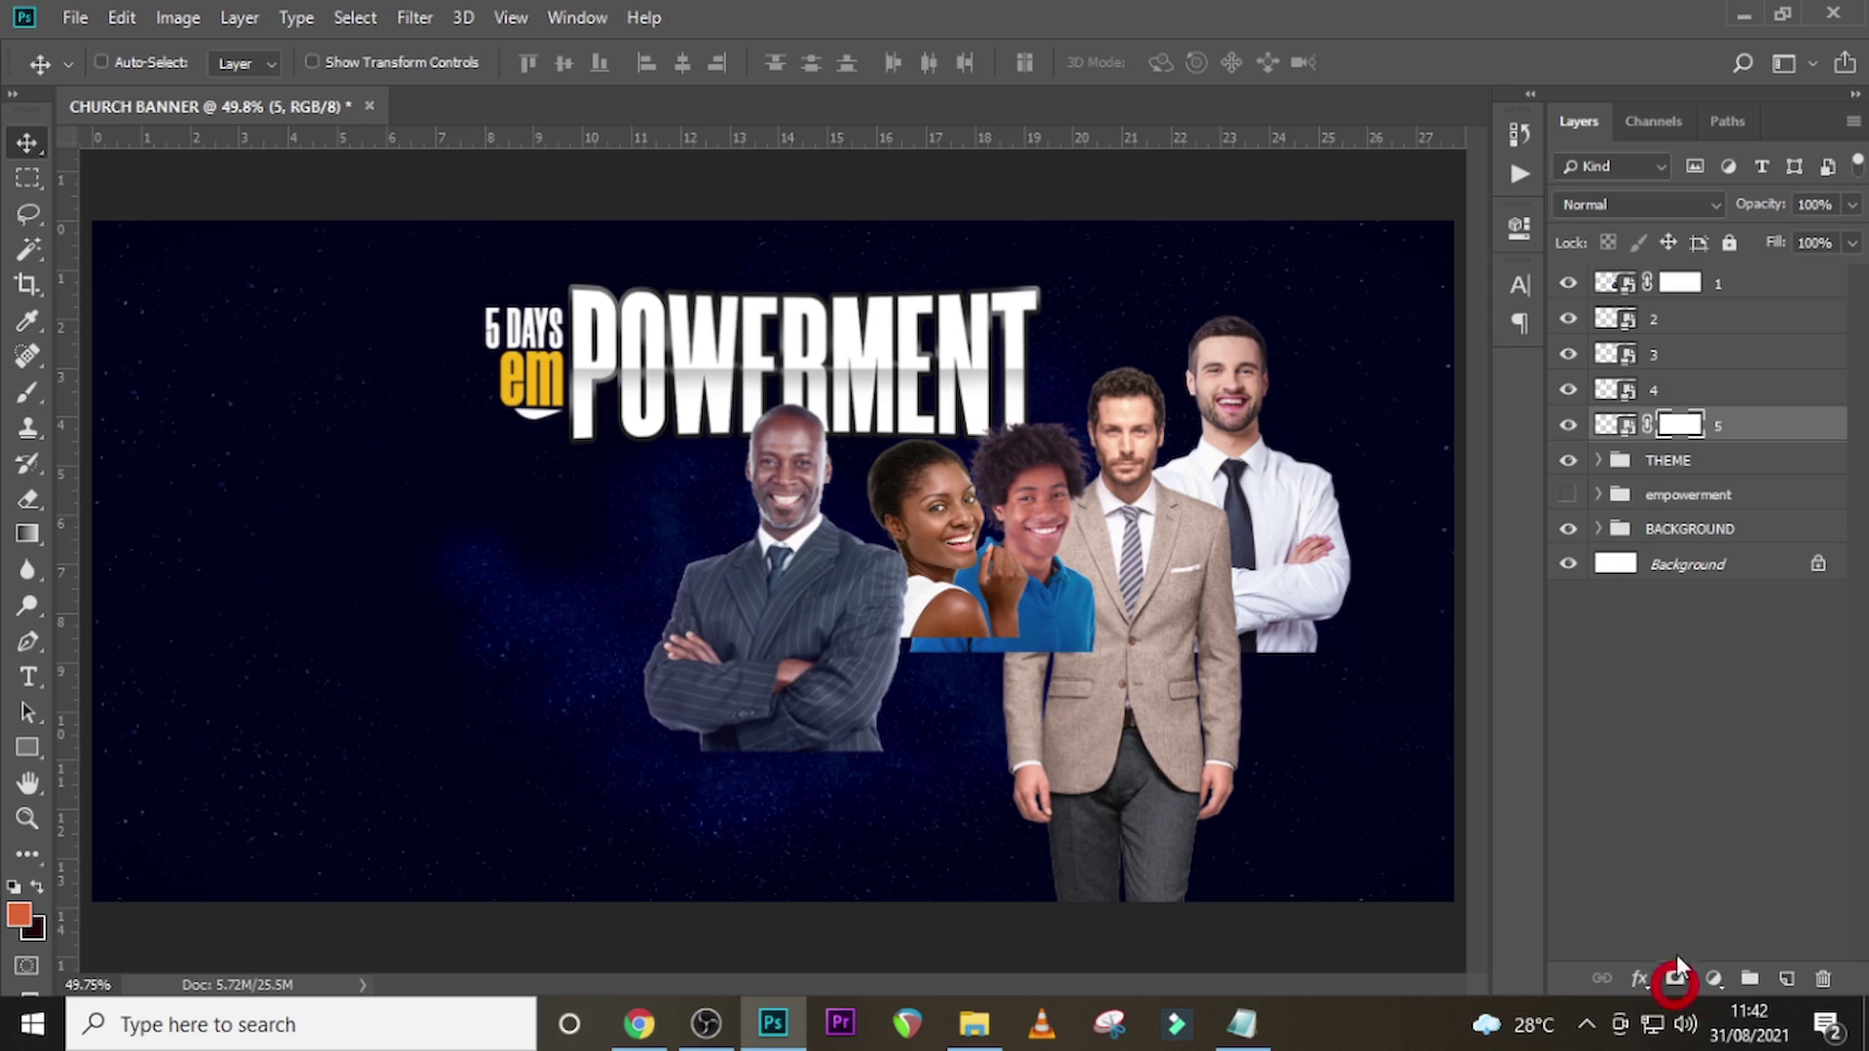
click(1672, 394)
click(1675, 979)
click(1682, 358)
click(1674, 979)
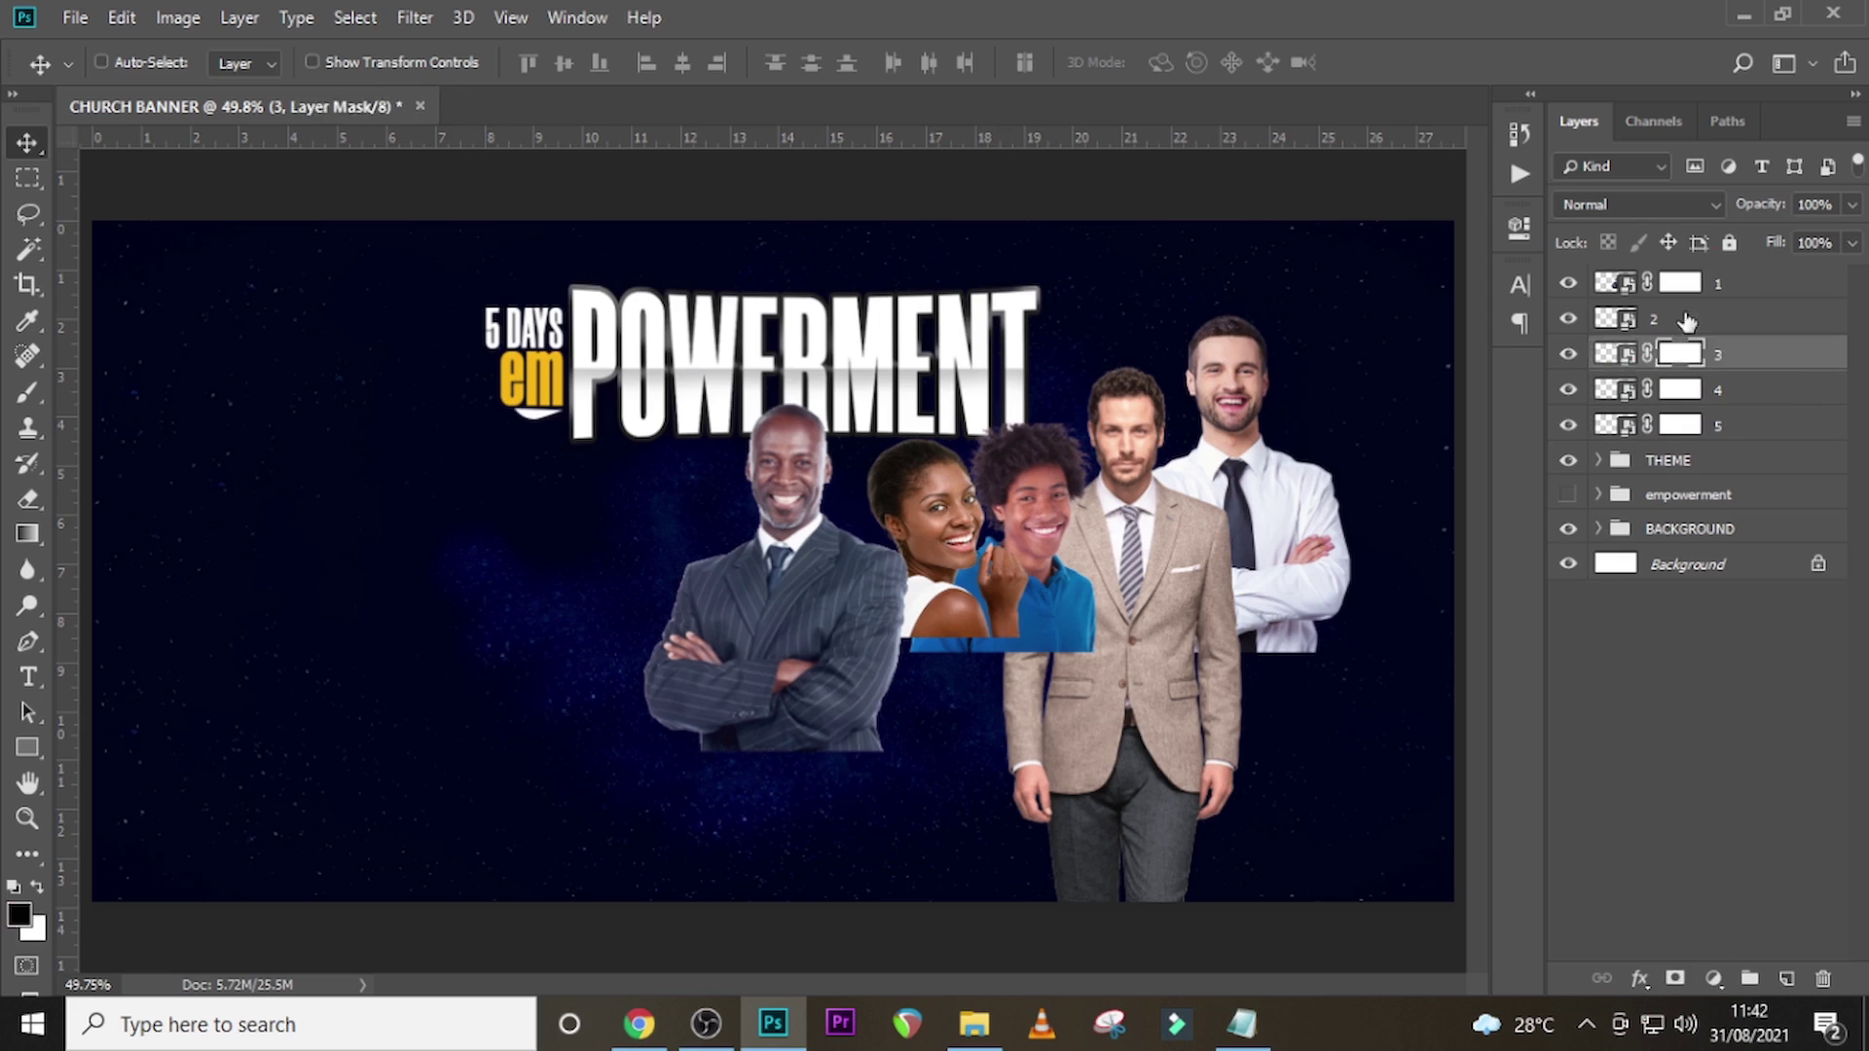
click(1684, 323)
click(1674, 980)
- Fade out the lower edge of the suited man by painting black with an enlarged soft brush on the layer 1 mask
key(b)
key(Caps_Lock)
key(bracketright)
key(bracketright)
key(bracketright)
click(1681, 284)
mouse_move(845, 755)
mouse_down()
mouse_move(808, 775)
mouse_move(814, 826)
mouse_up()
- Fade out the woman's lower edge by painting black with a smaller brush on the layer 2 mask
click(1669, 323)
key(bracketleft)
key(bracketleft)
key(bracketleft)
mouse_move(996, 653)
mouse_down()
mouse_move(813, 710)
mouse_move(965, 666)
mouse_move(1097, 669)
mouse_move(944, 686)
mouse_up()
- Mask out the lower body of the man in the tan blazer and fade the lower edges of the portraits around him
click(1681, 358)
click(1680, 391)
mouse_move(1163, 895)
mouse_down()
mouse_move(1210, 893)
mouse_move(989, 764)
mouse_up()
key(bracketright)
key(bracketright)
mouse_move(1241, 730)
mouse_down()
mouse_move(994, 633)
mouse_move(1187, 697)
mouse_move(1101, 681)
mouse_move(1308, 657)
mouse_move(1223, 681)
mouse_up()
- Restore part of the tan blazer on the layer 4 mask and fade its lower edge again
click(1682, 426)
click(1681, 392)
key(x)
drag(1119, 628, 1148, 638)
key(x)
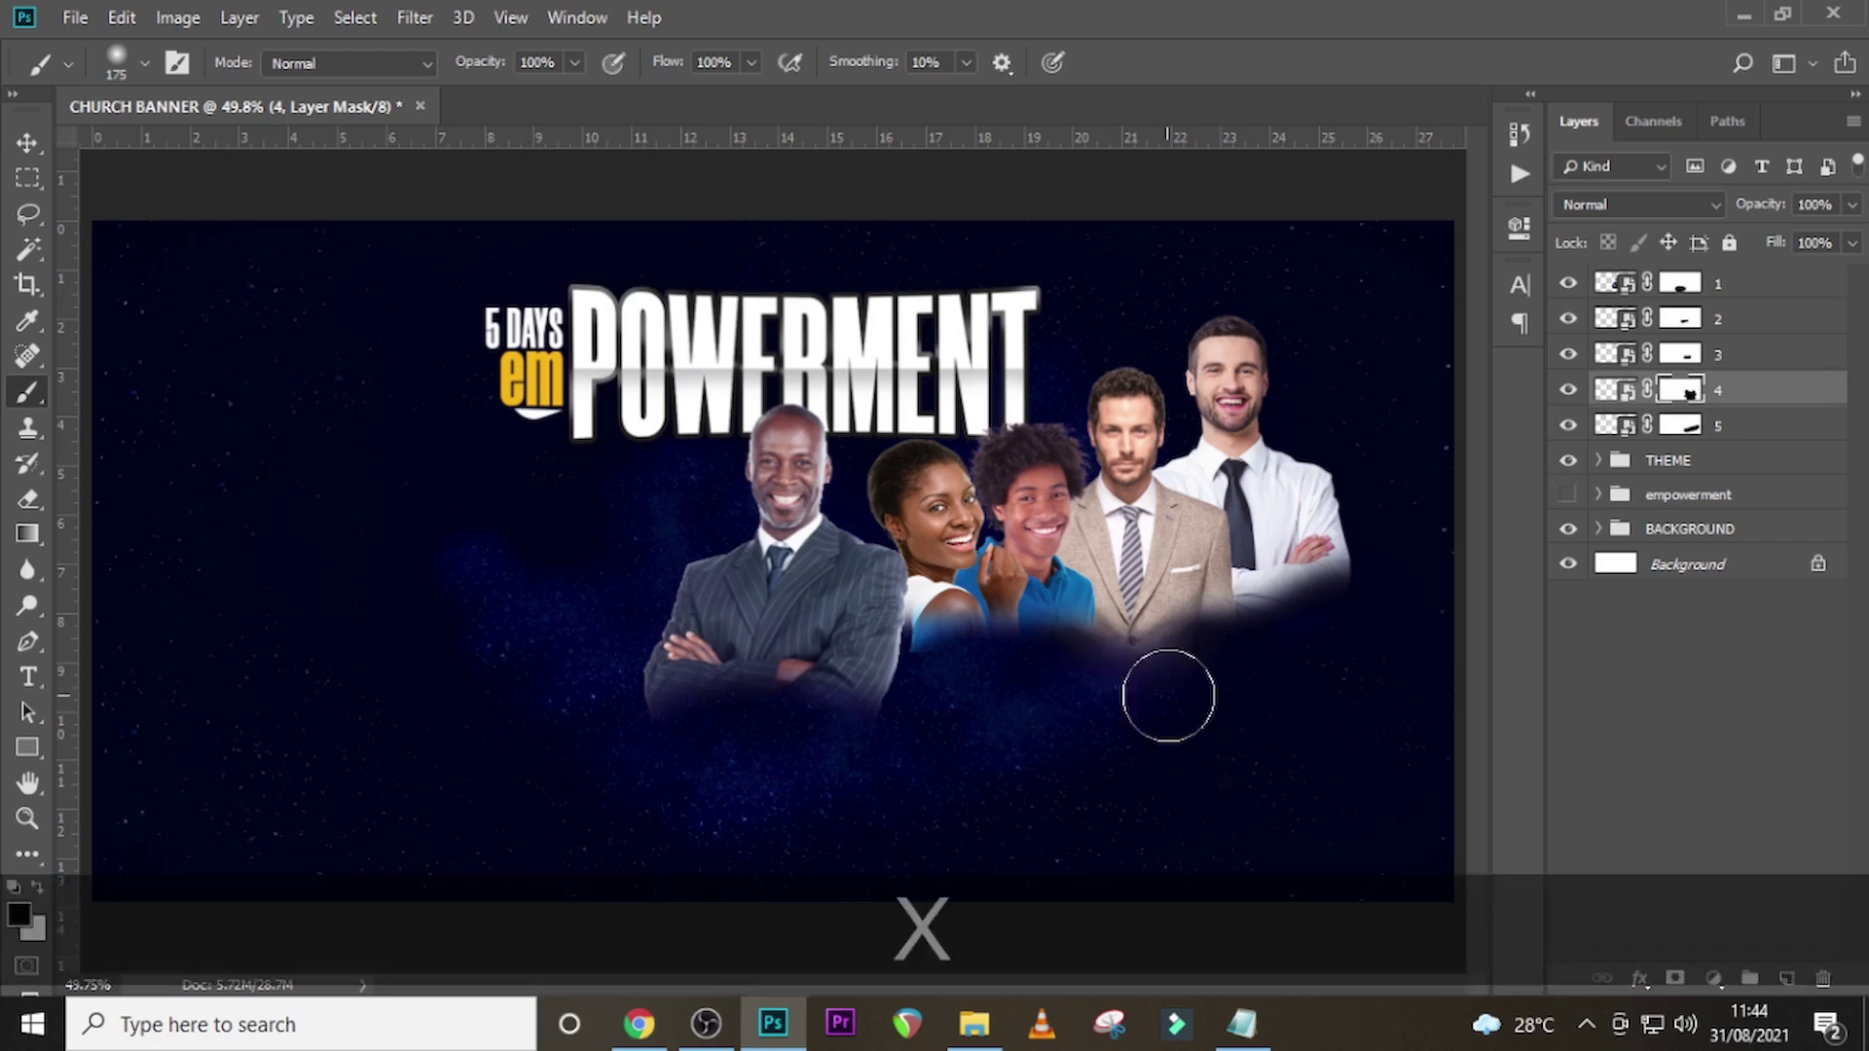
drag(1218, 708, 1143, 689)
click(1681, 355)
key(bracketleft)
key(bracketleft)
key(bracketleft)
key(ctrl+z)
key(bracketleft)
key(bracketleft)
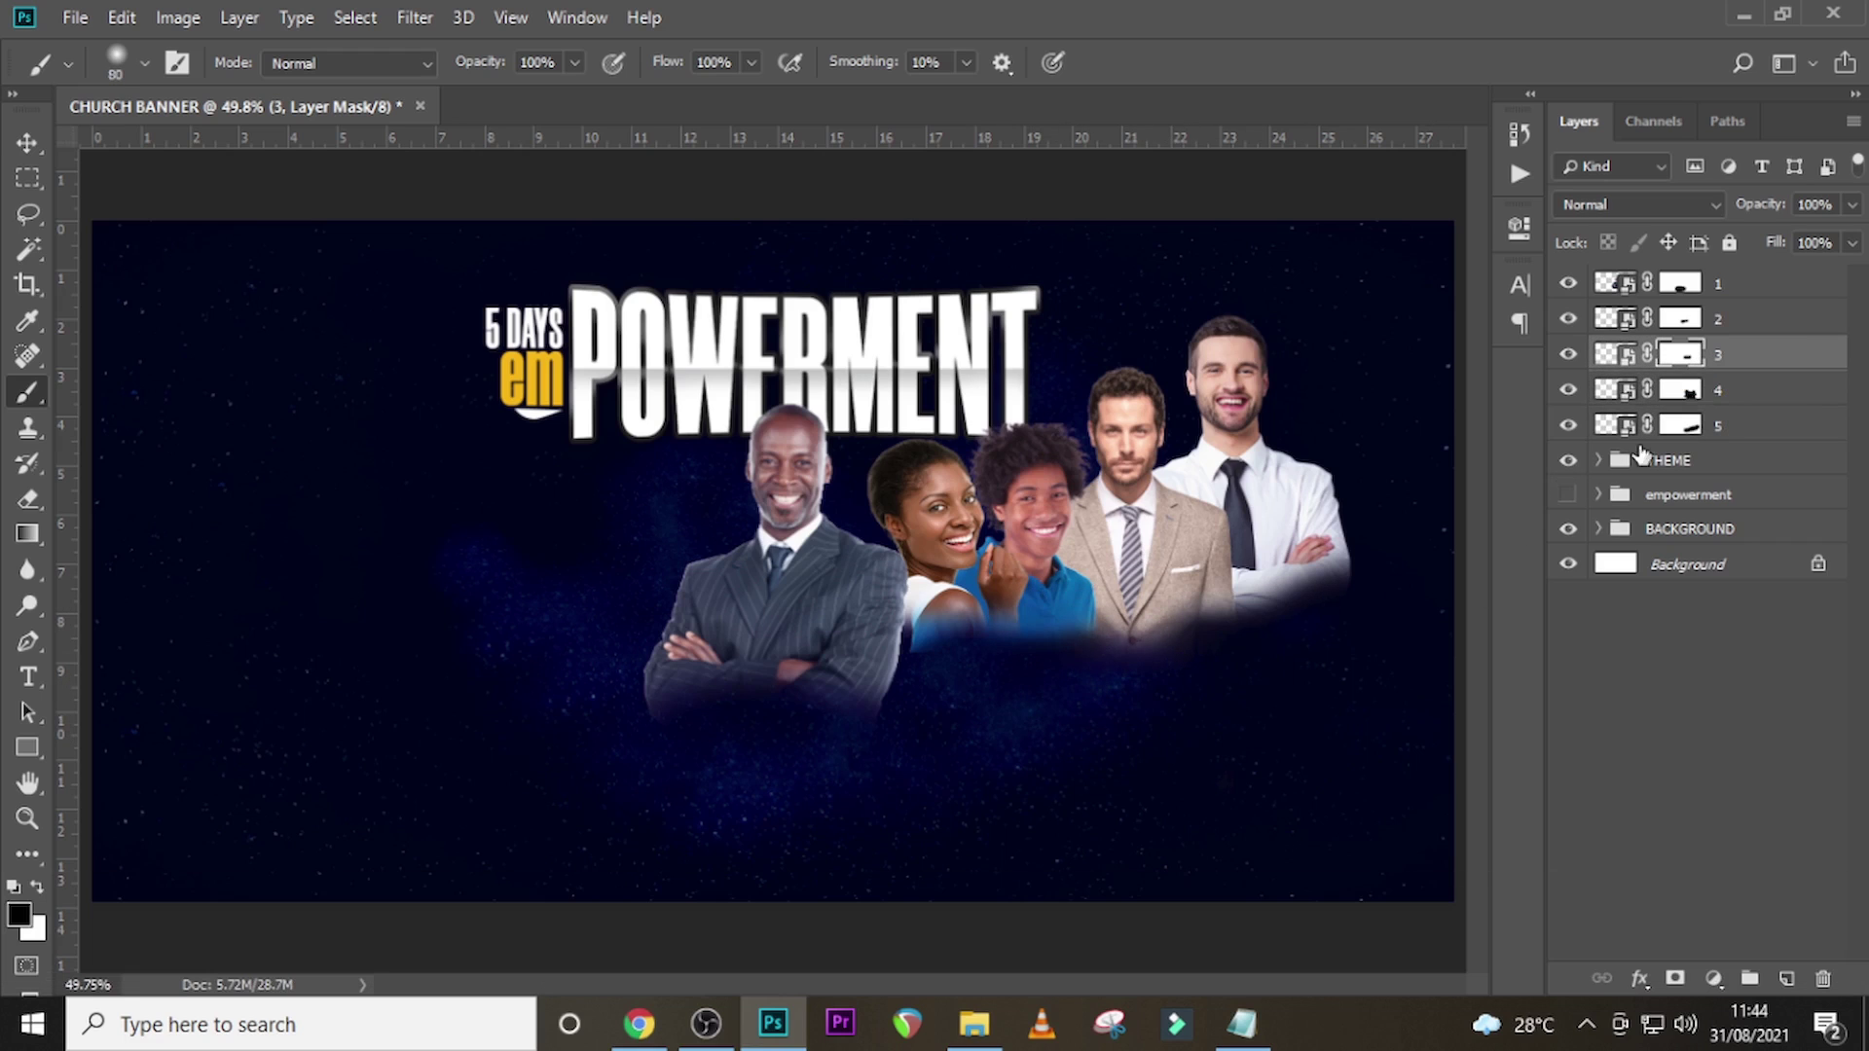
- Select layers 2 through 5 and group them
click(1763, 292)
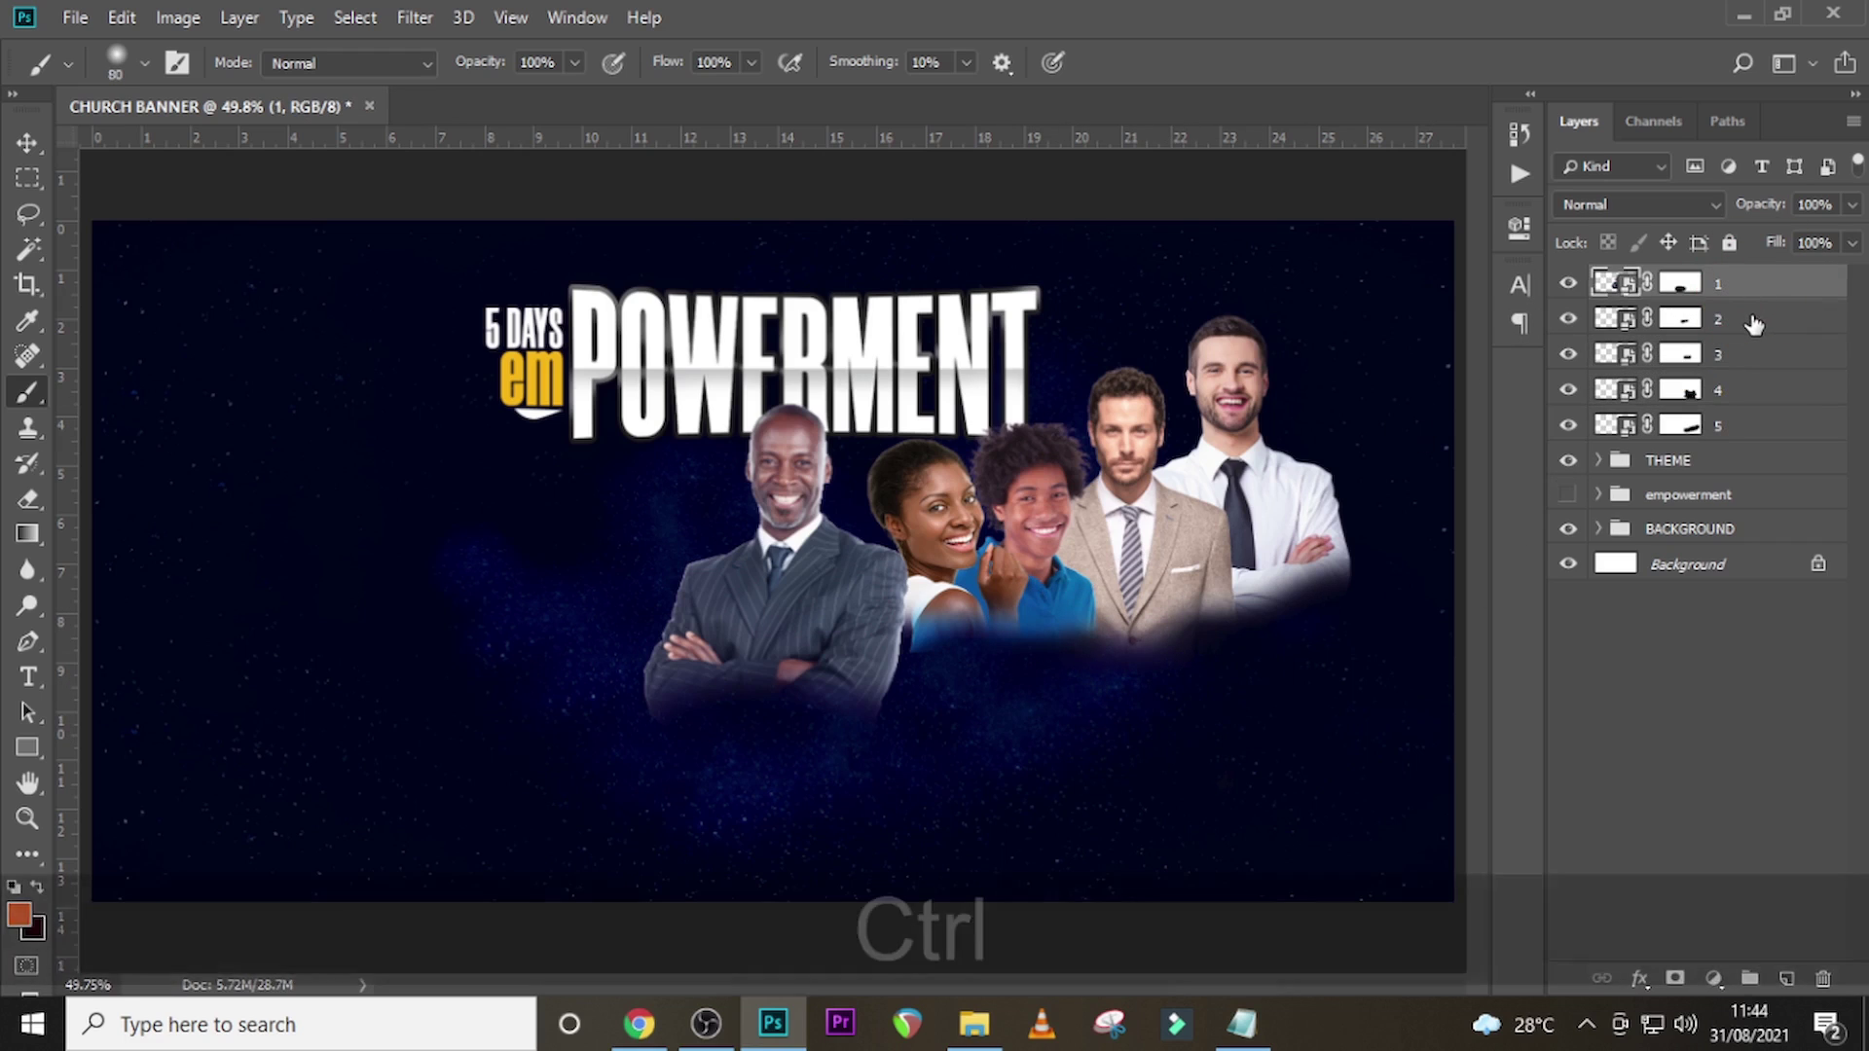
click(1753, 321)
ctrl+click(1719, 426)
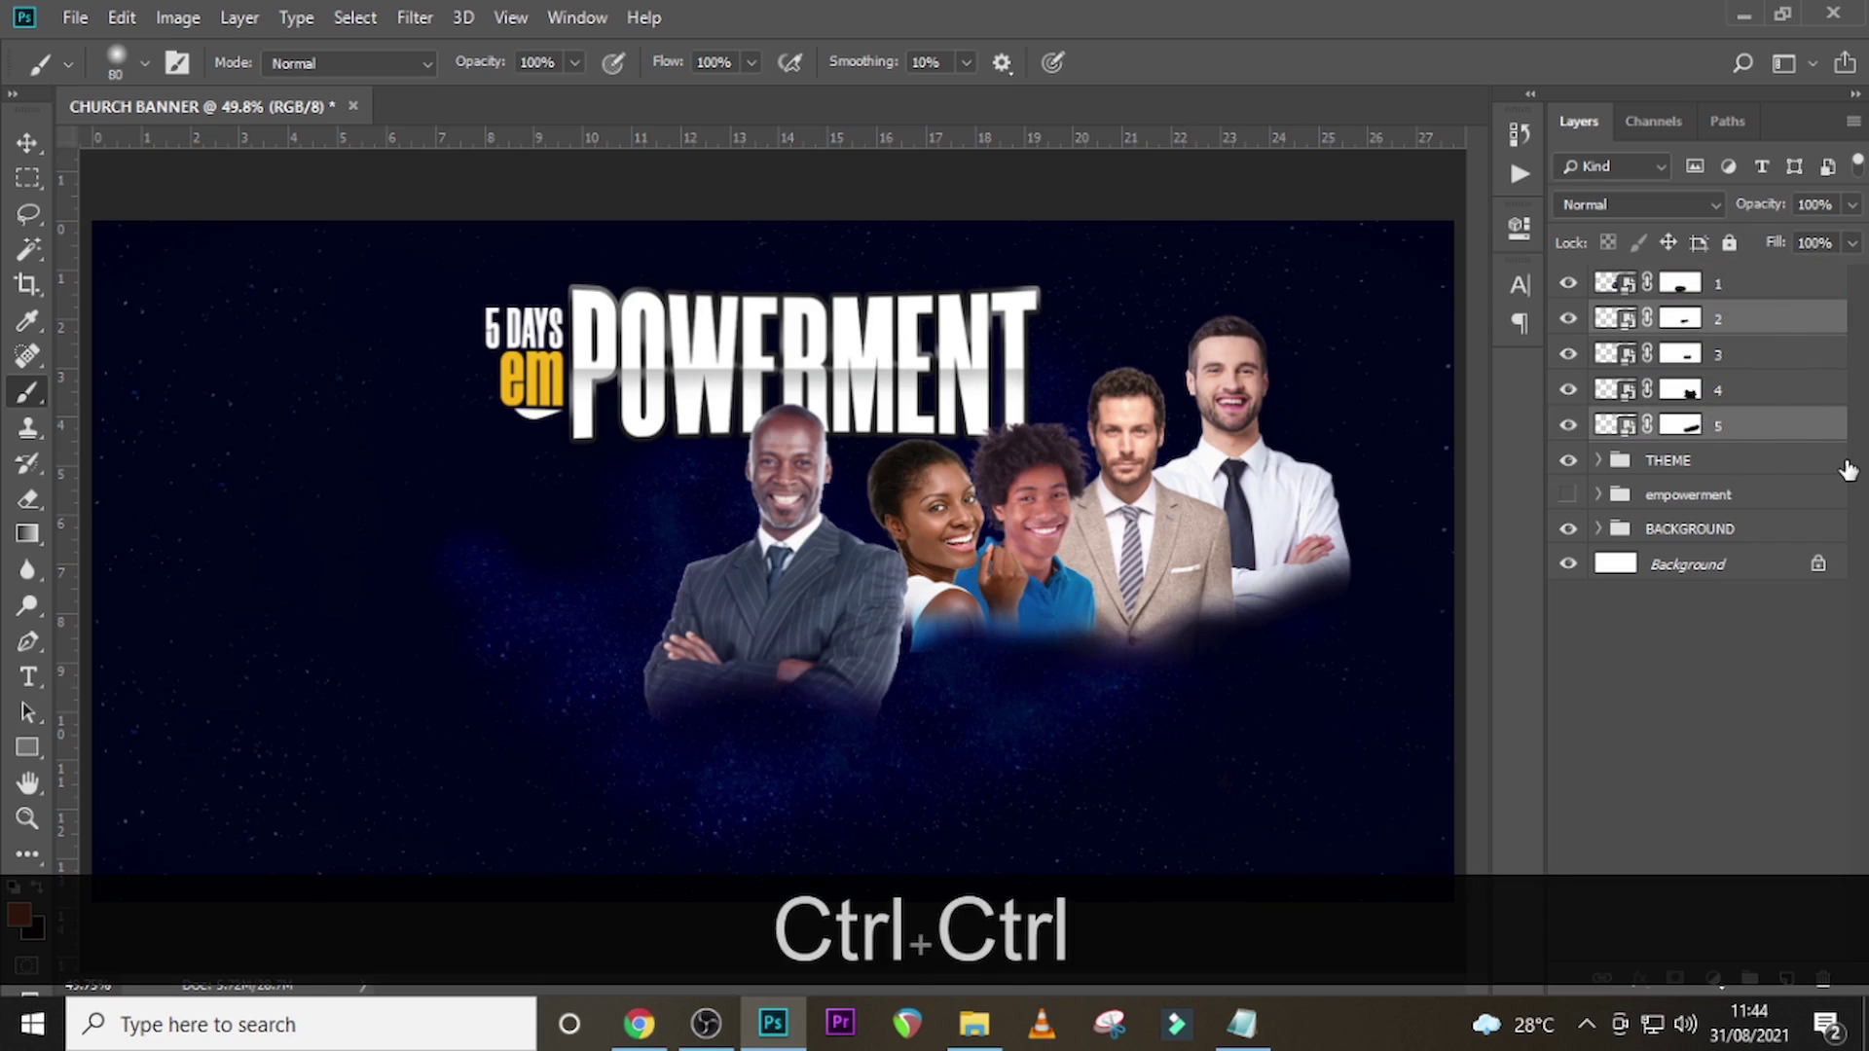
shift+click(1728, 428)
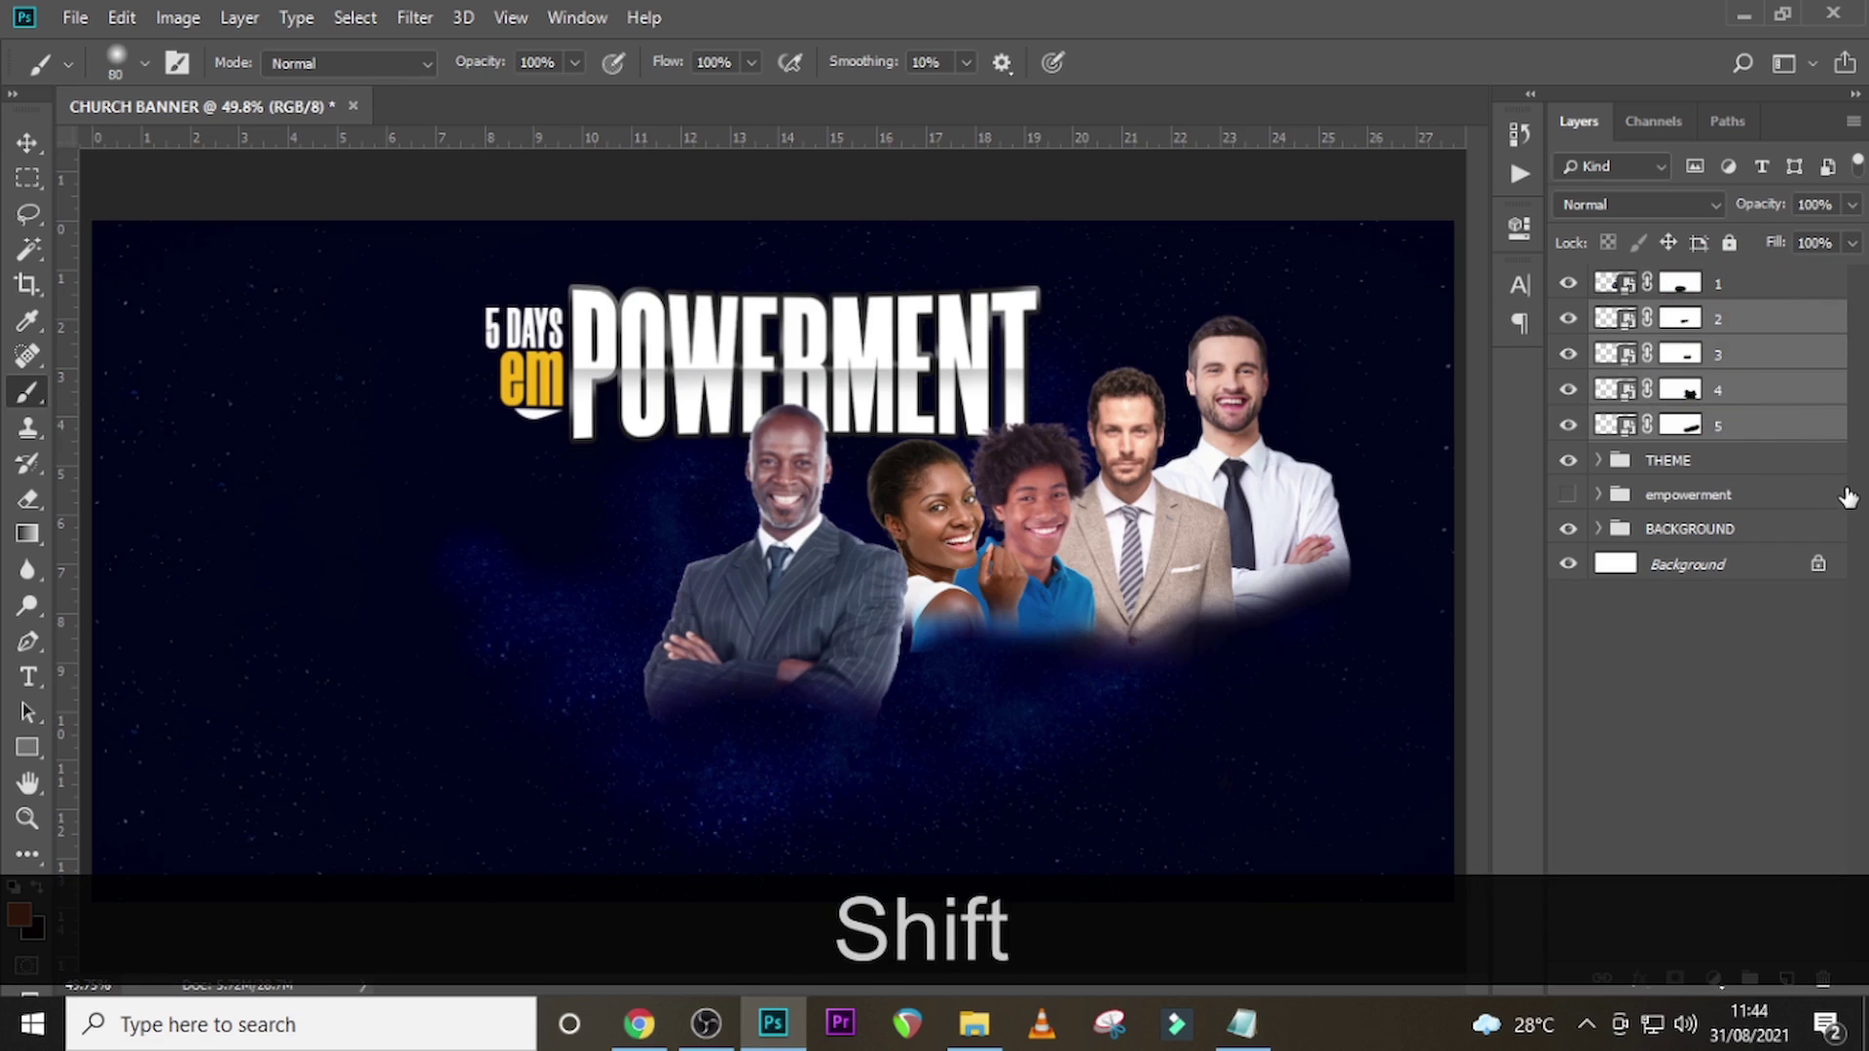
key(ctrl+shift+g)
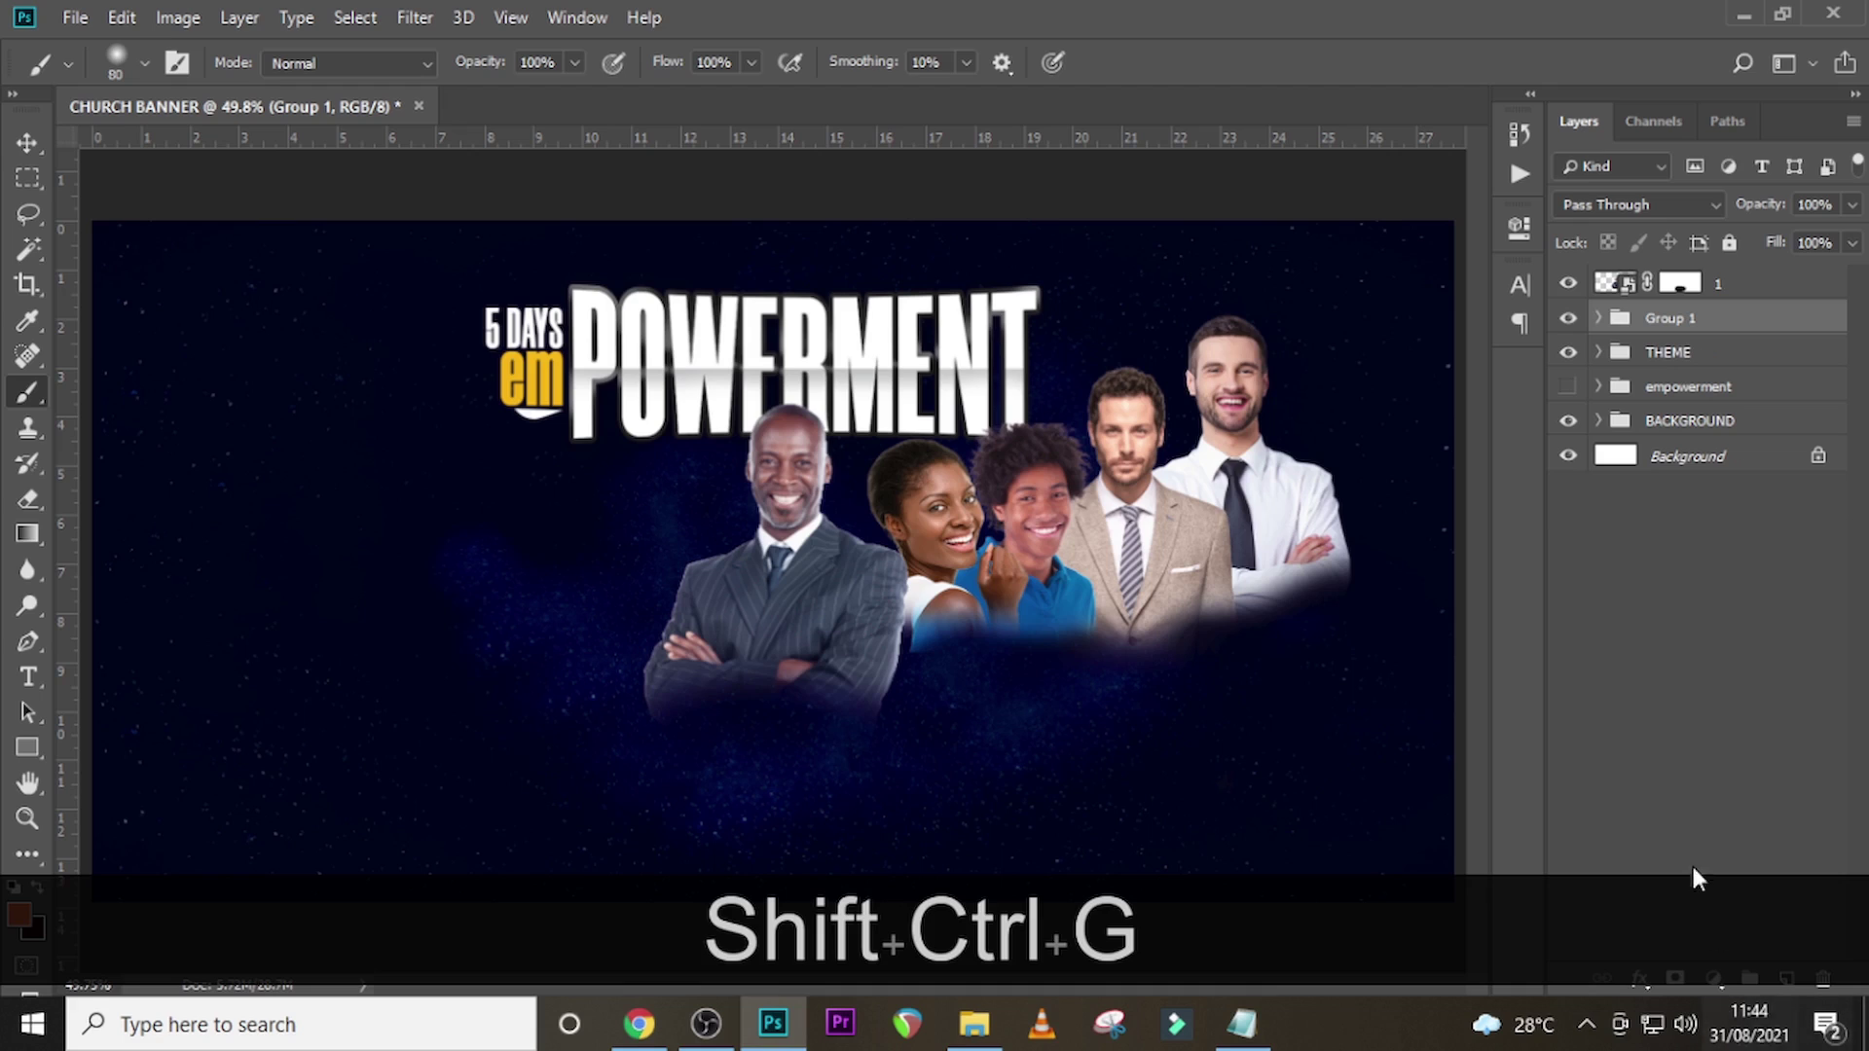
- Rename the new group RIGHT and move layer 1 into it above layer 2
double_click(1662, 319)
key(Caps_Lock)
text(RIGHT)
key(Return)
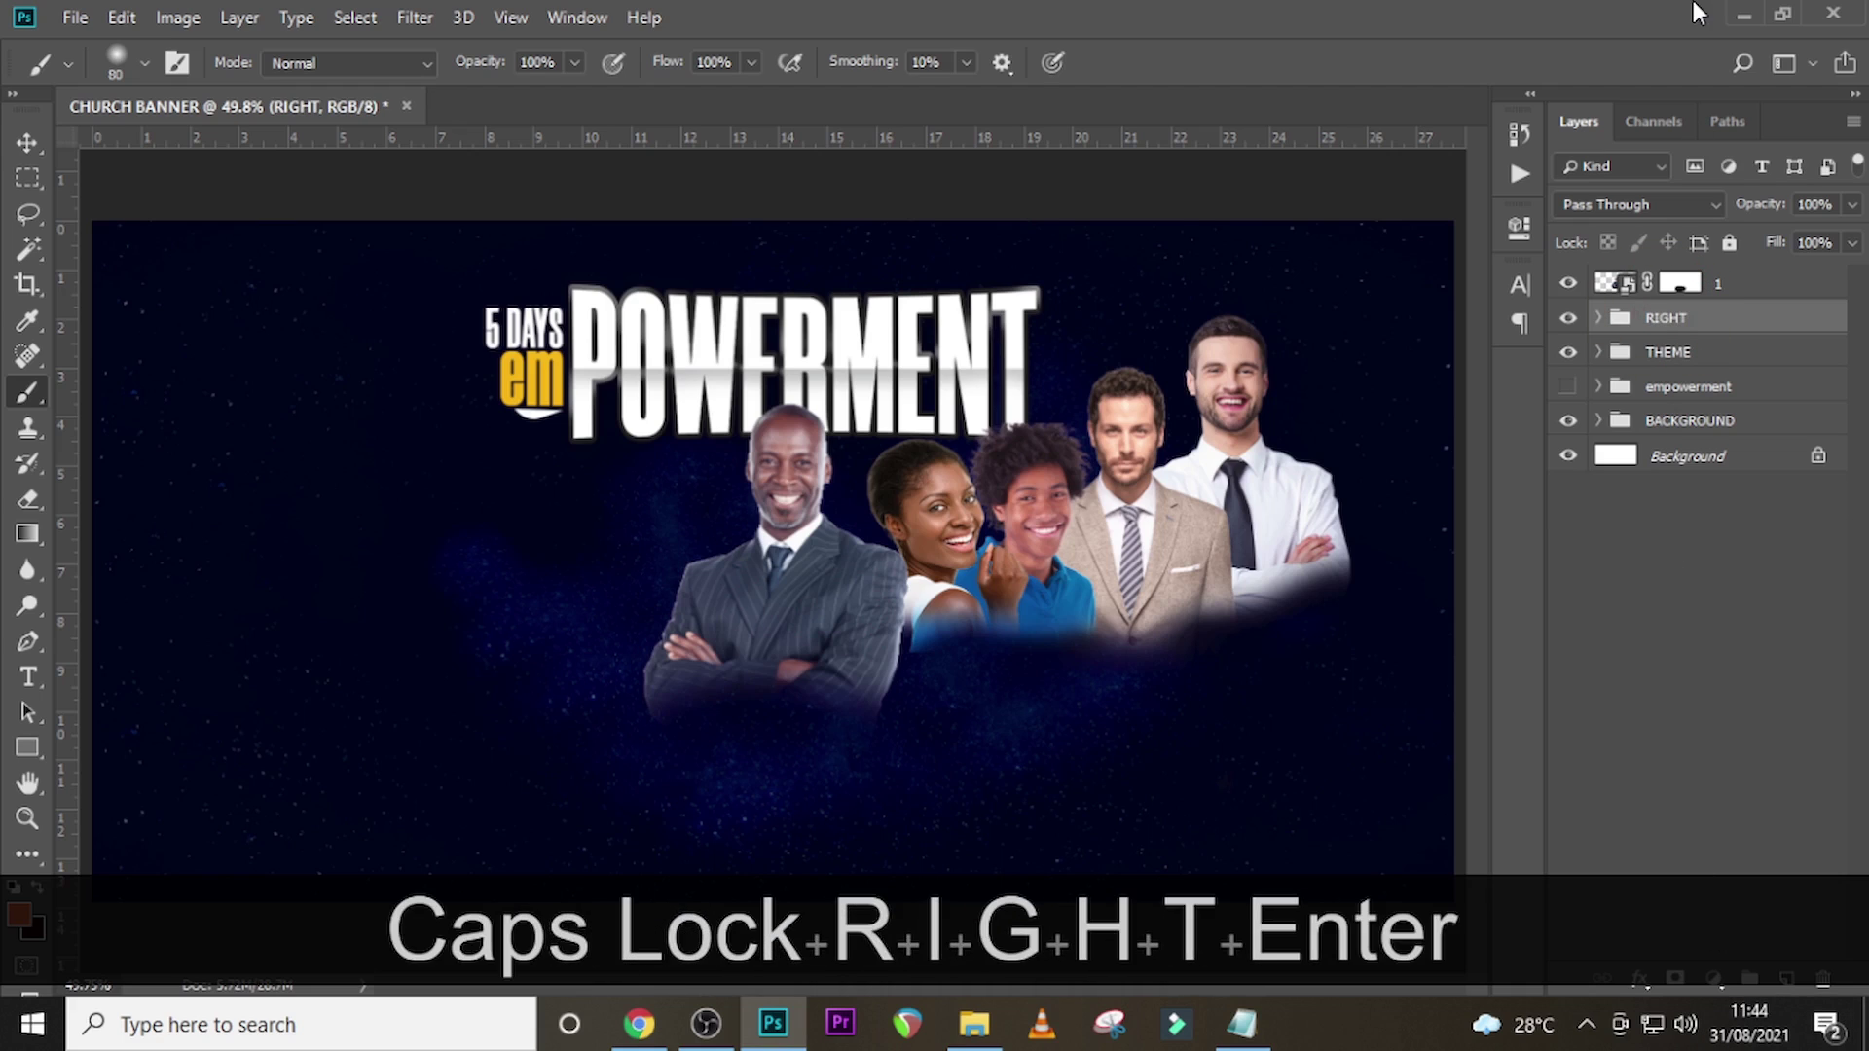
click(1597, 318)
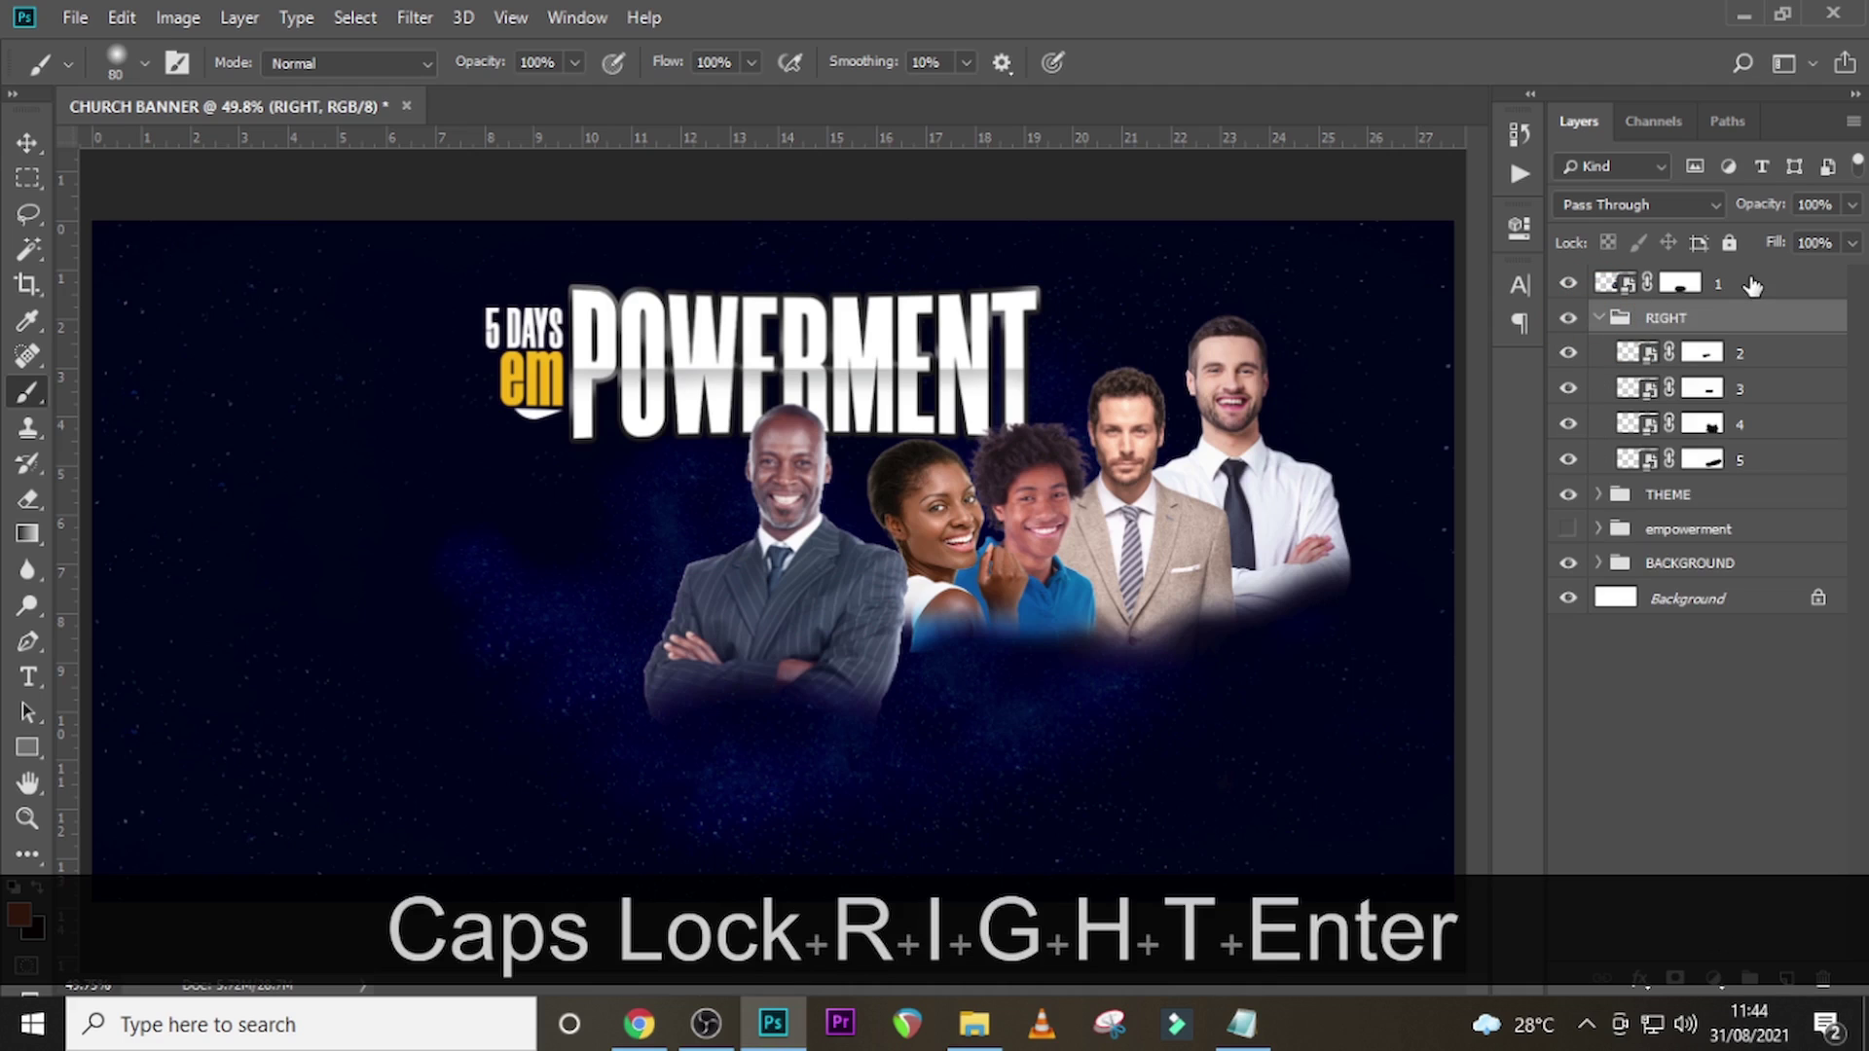
click(1719, 323)
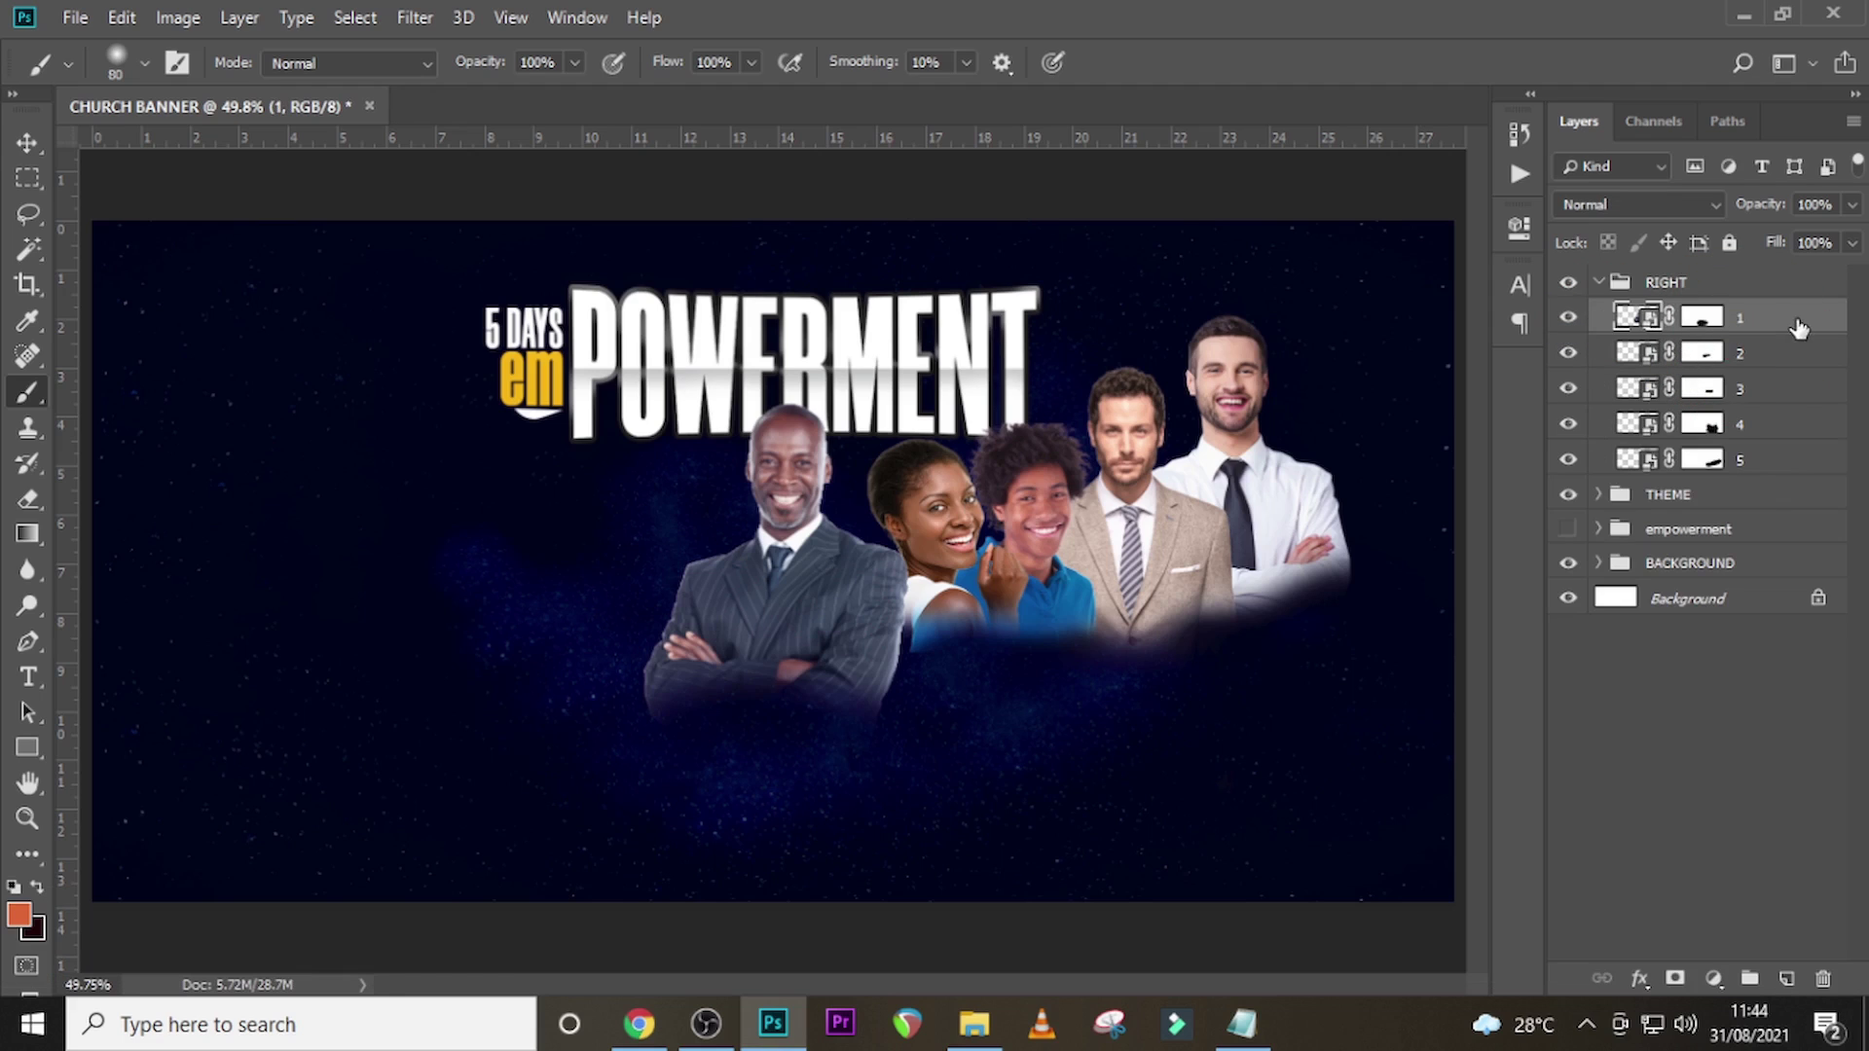
- Add a new layer directly above layer 2 in the RIGHT group and name it BRUSH
click(1786, 358)
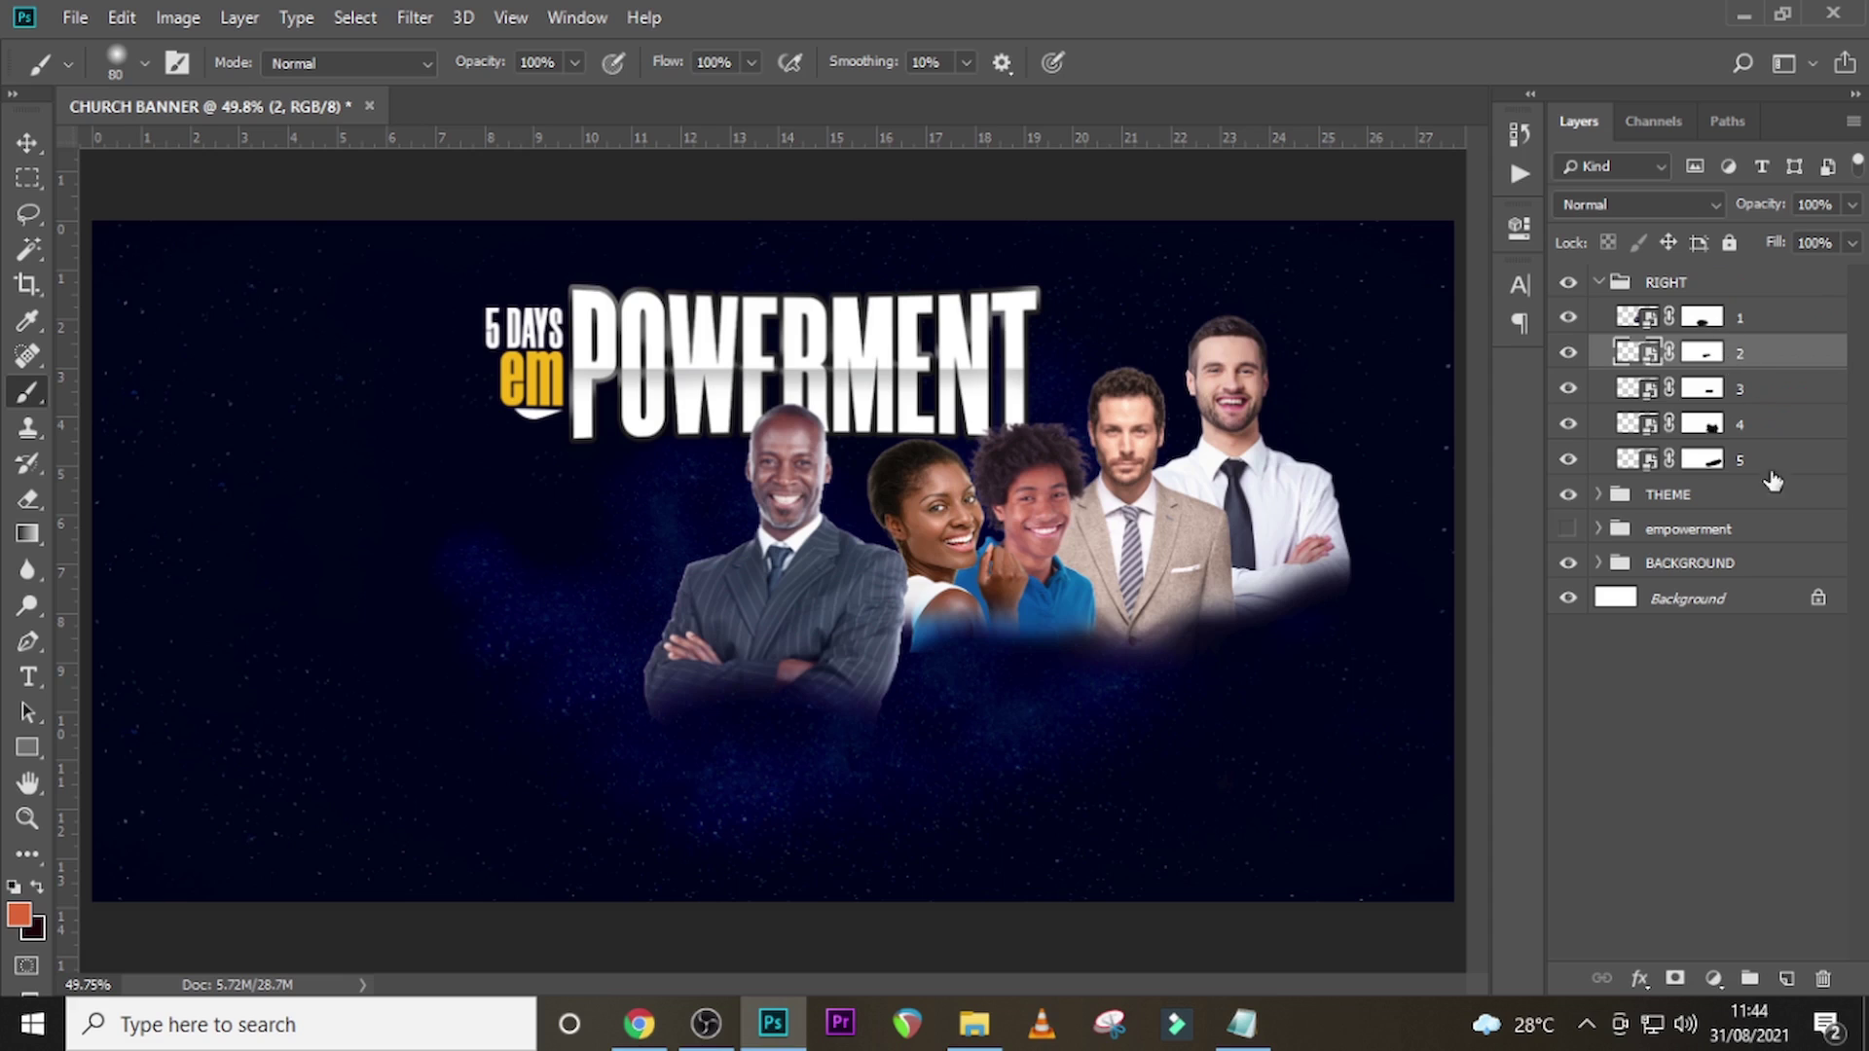
click(1786, 978)
double_click(1688, 355)
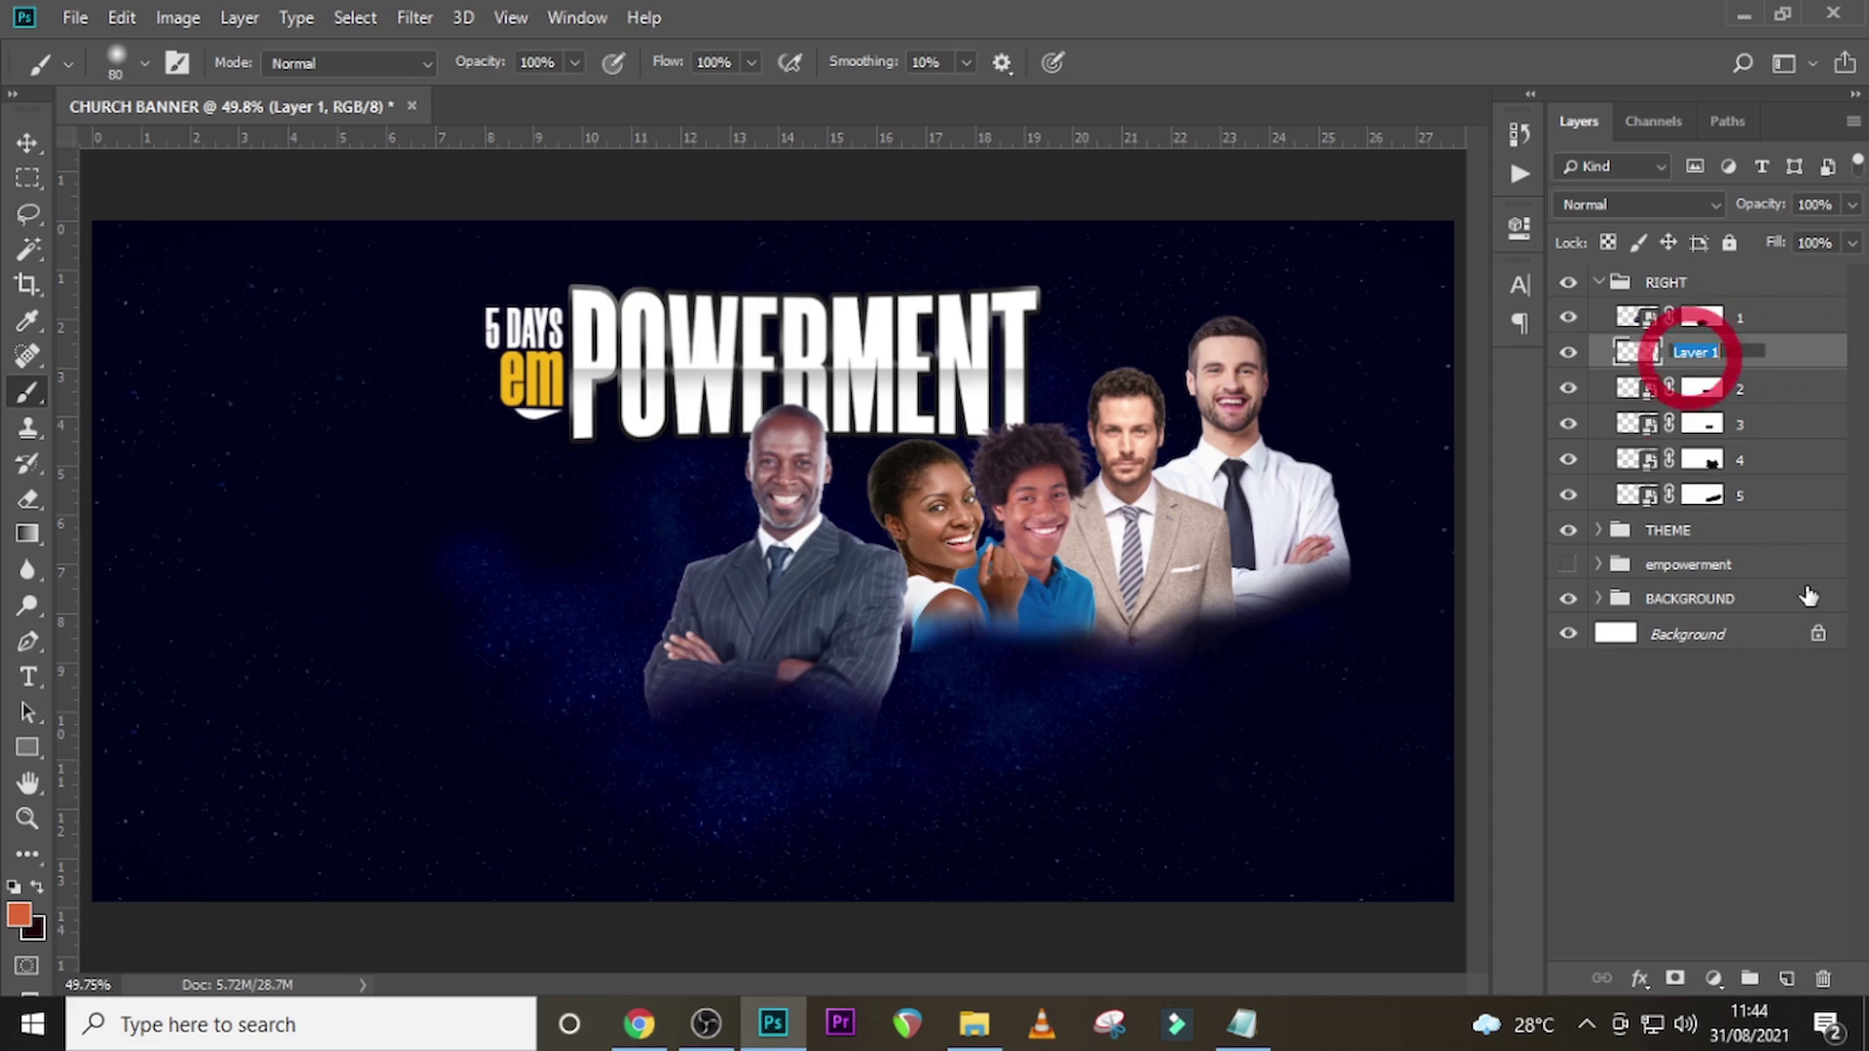
text(BRUSH)
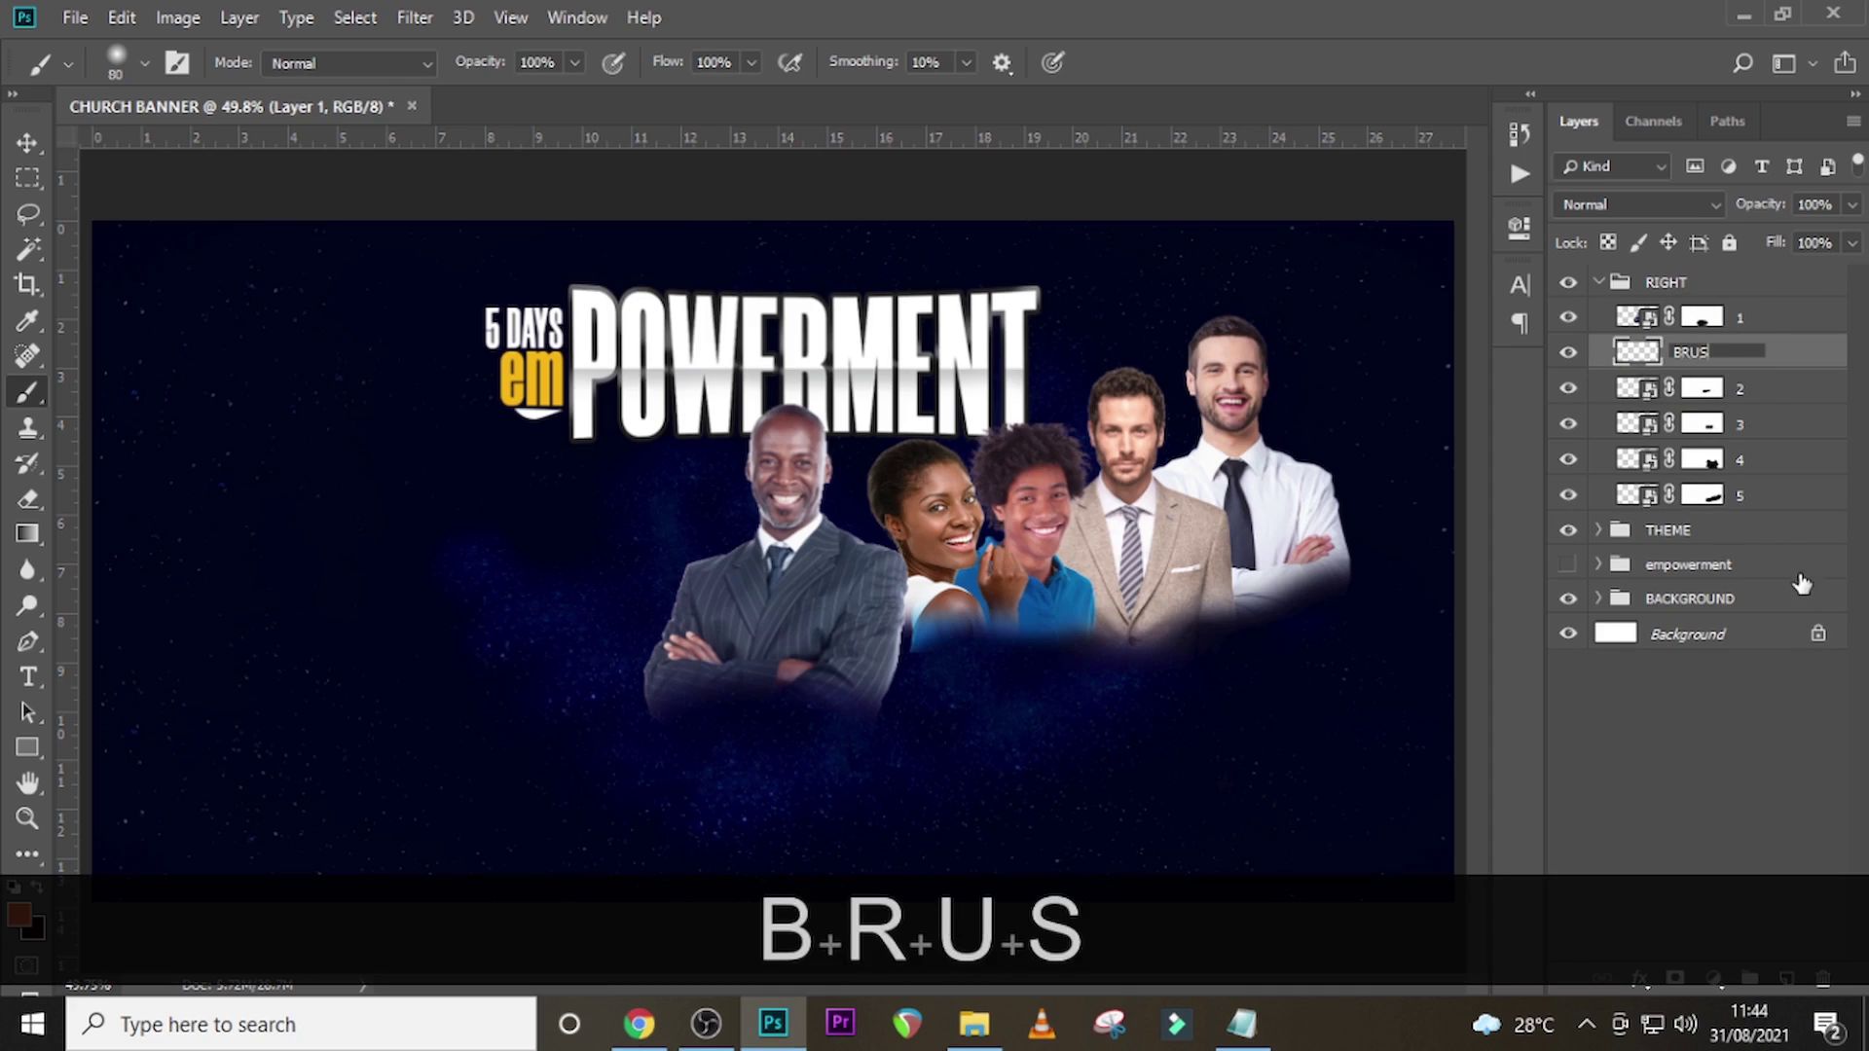
key(Return)
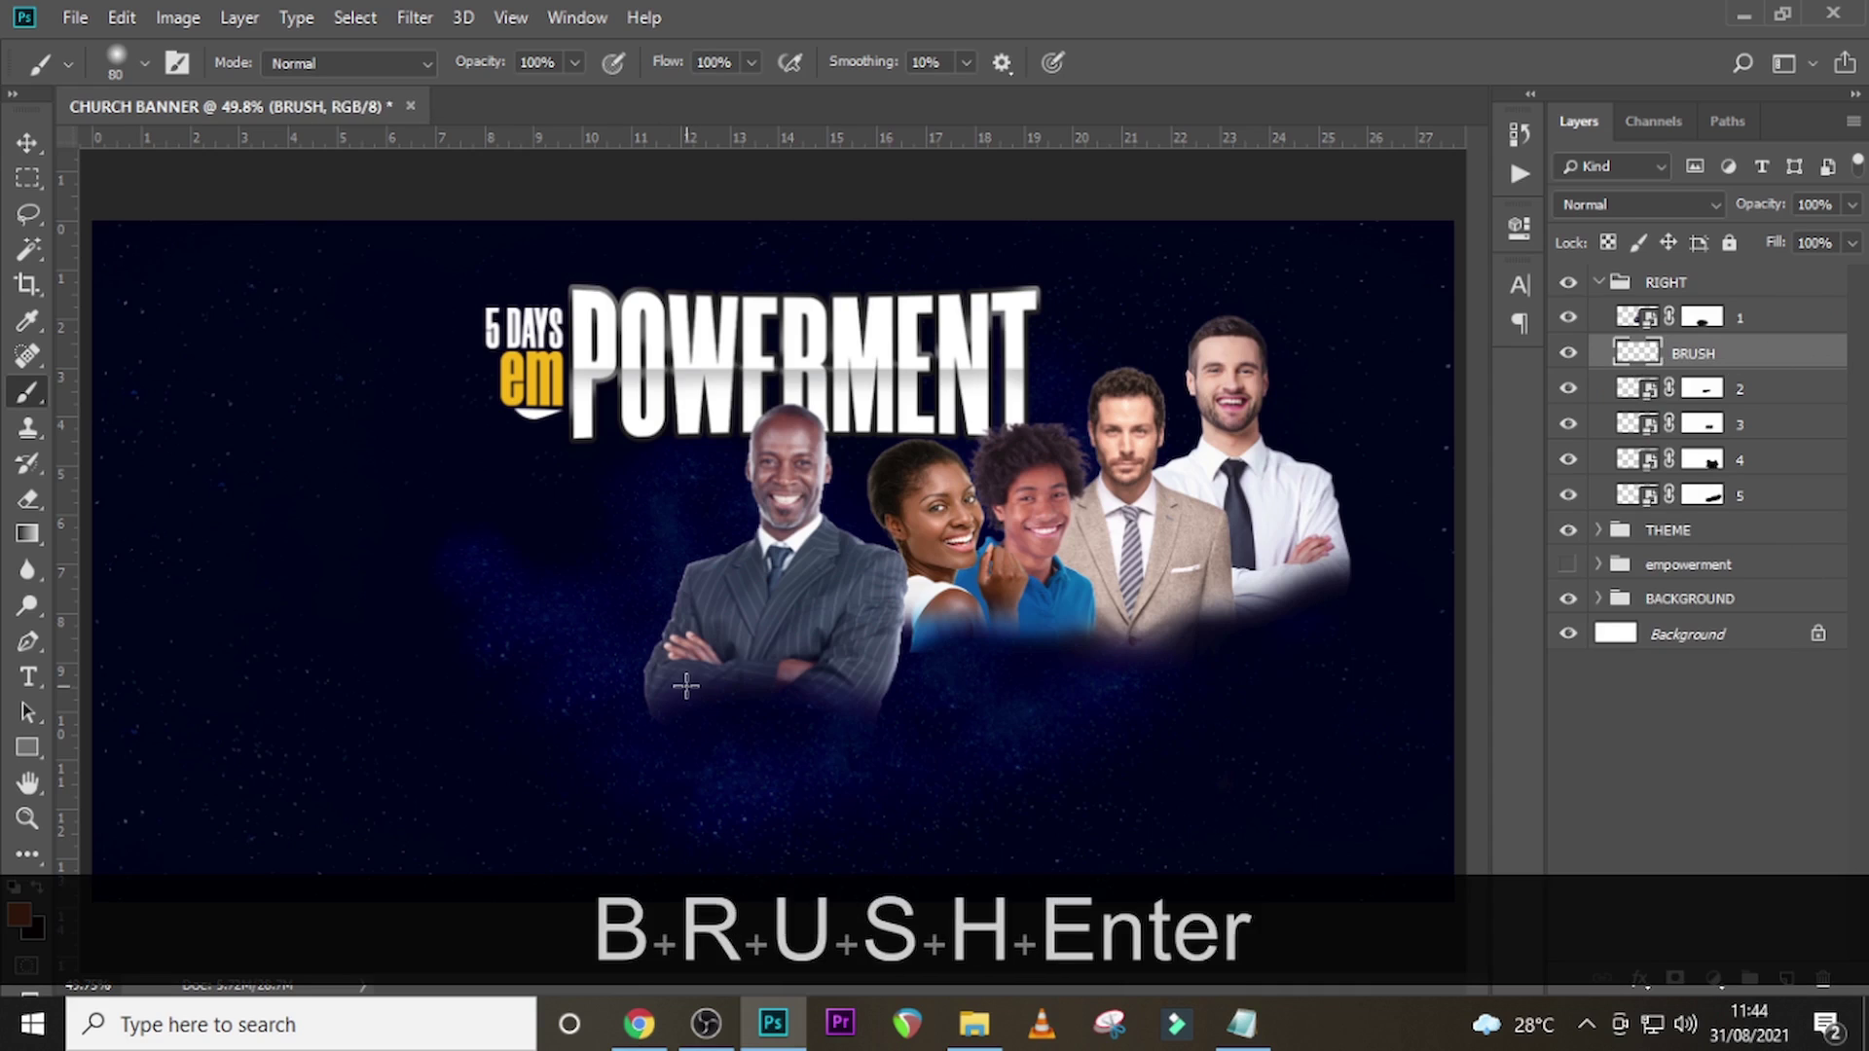
- Paint a soft white glow behind the suited man on the BRUSH layer with a single dab of a 600 px brush
key(b)
key(shift+Caps_Lock)
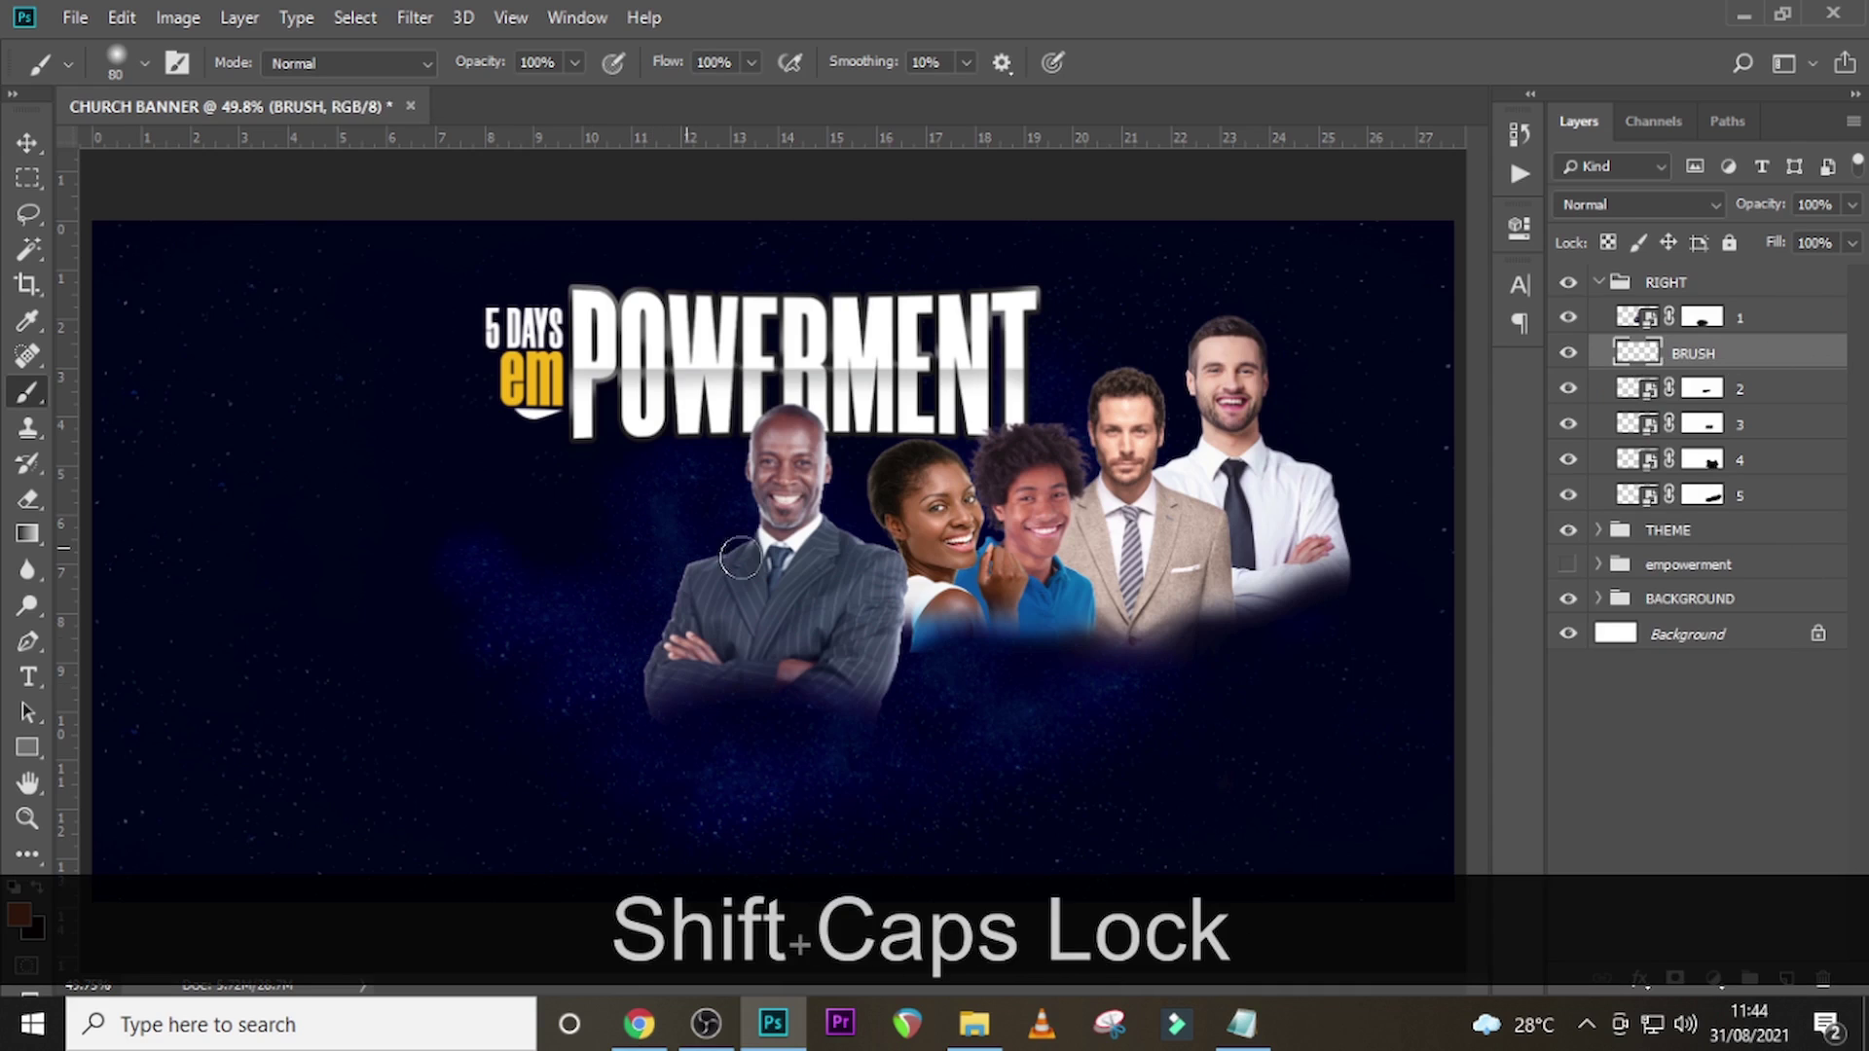
key(bracketright)
key(bracketright)
key(bracketright)
key(bracketright)
key(bracketright)
key(bracketright)
key(bracketright)
key(bracketright)
key(bracketright)
key(bracketright)
key(bracketright)
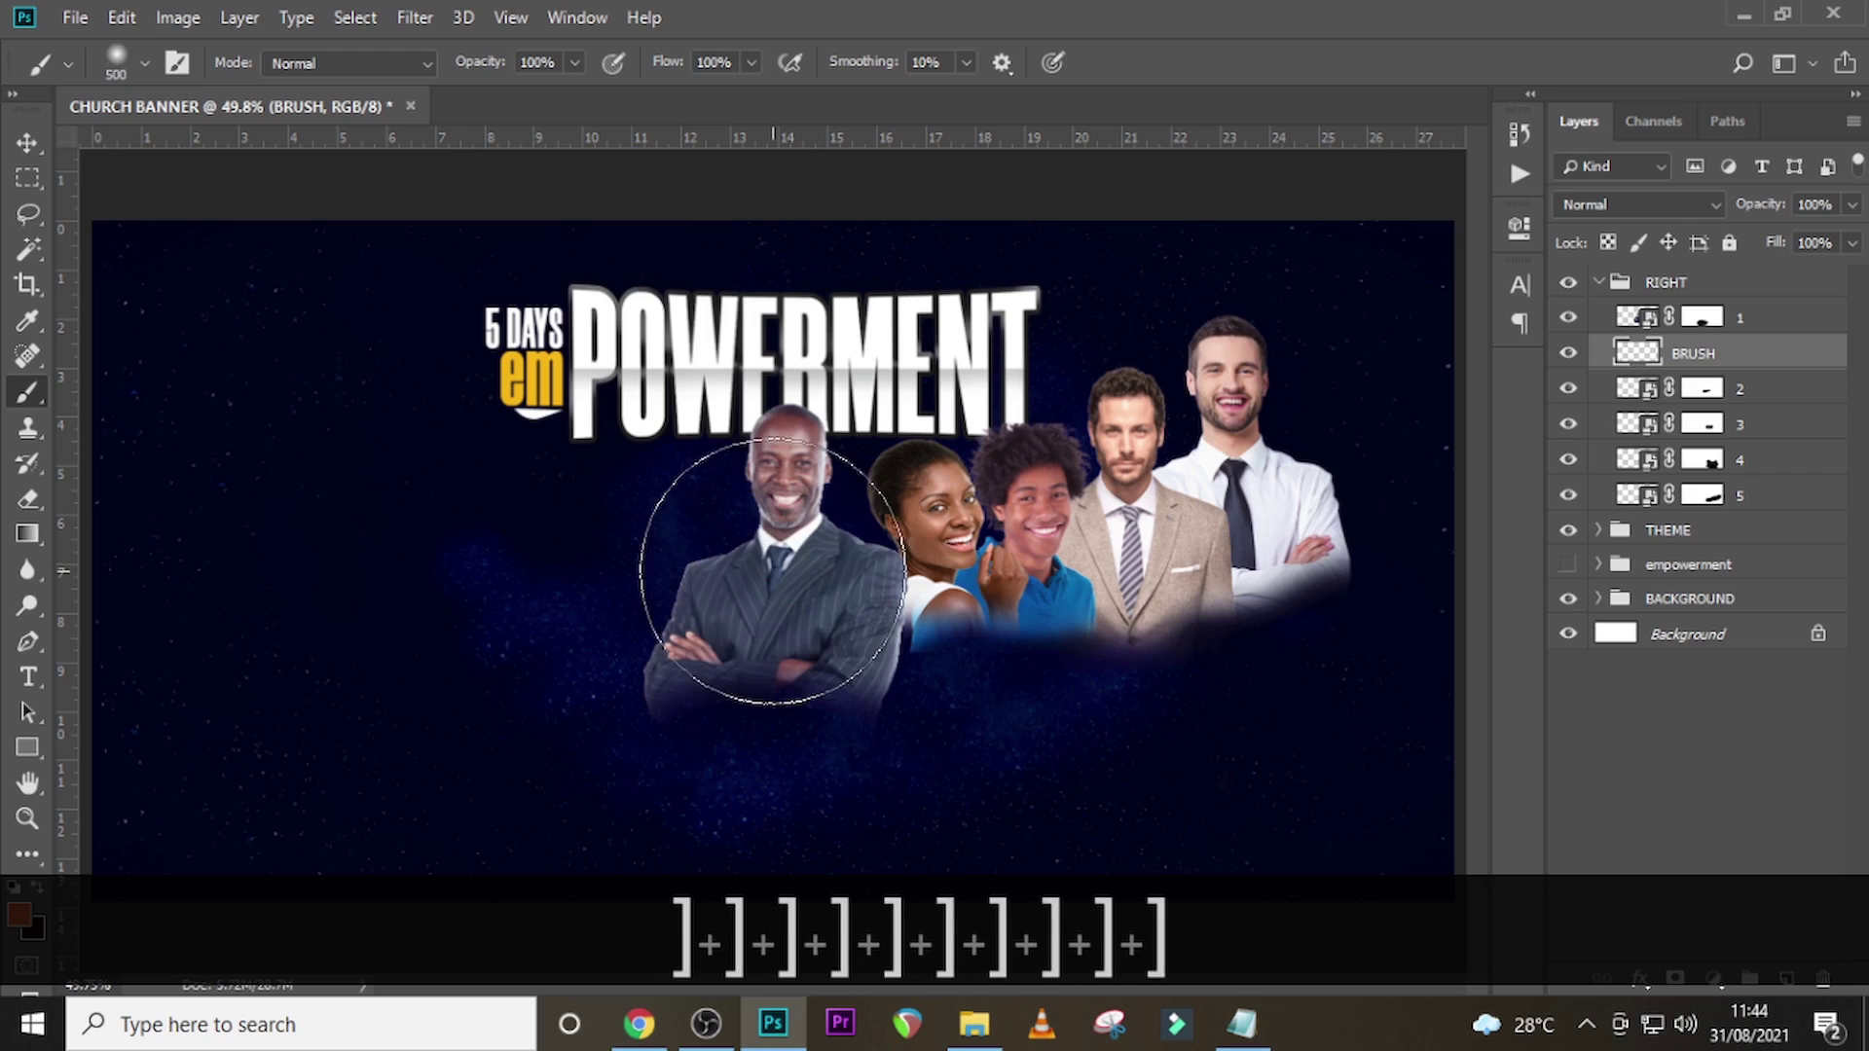
click(18, 915)
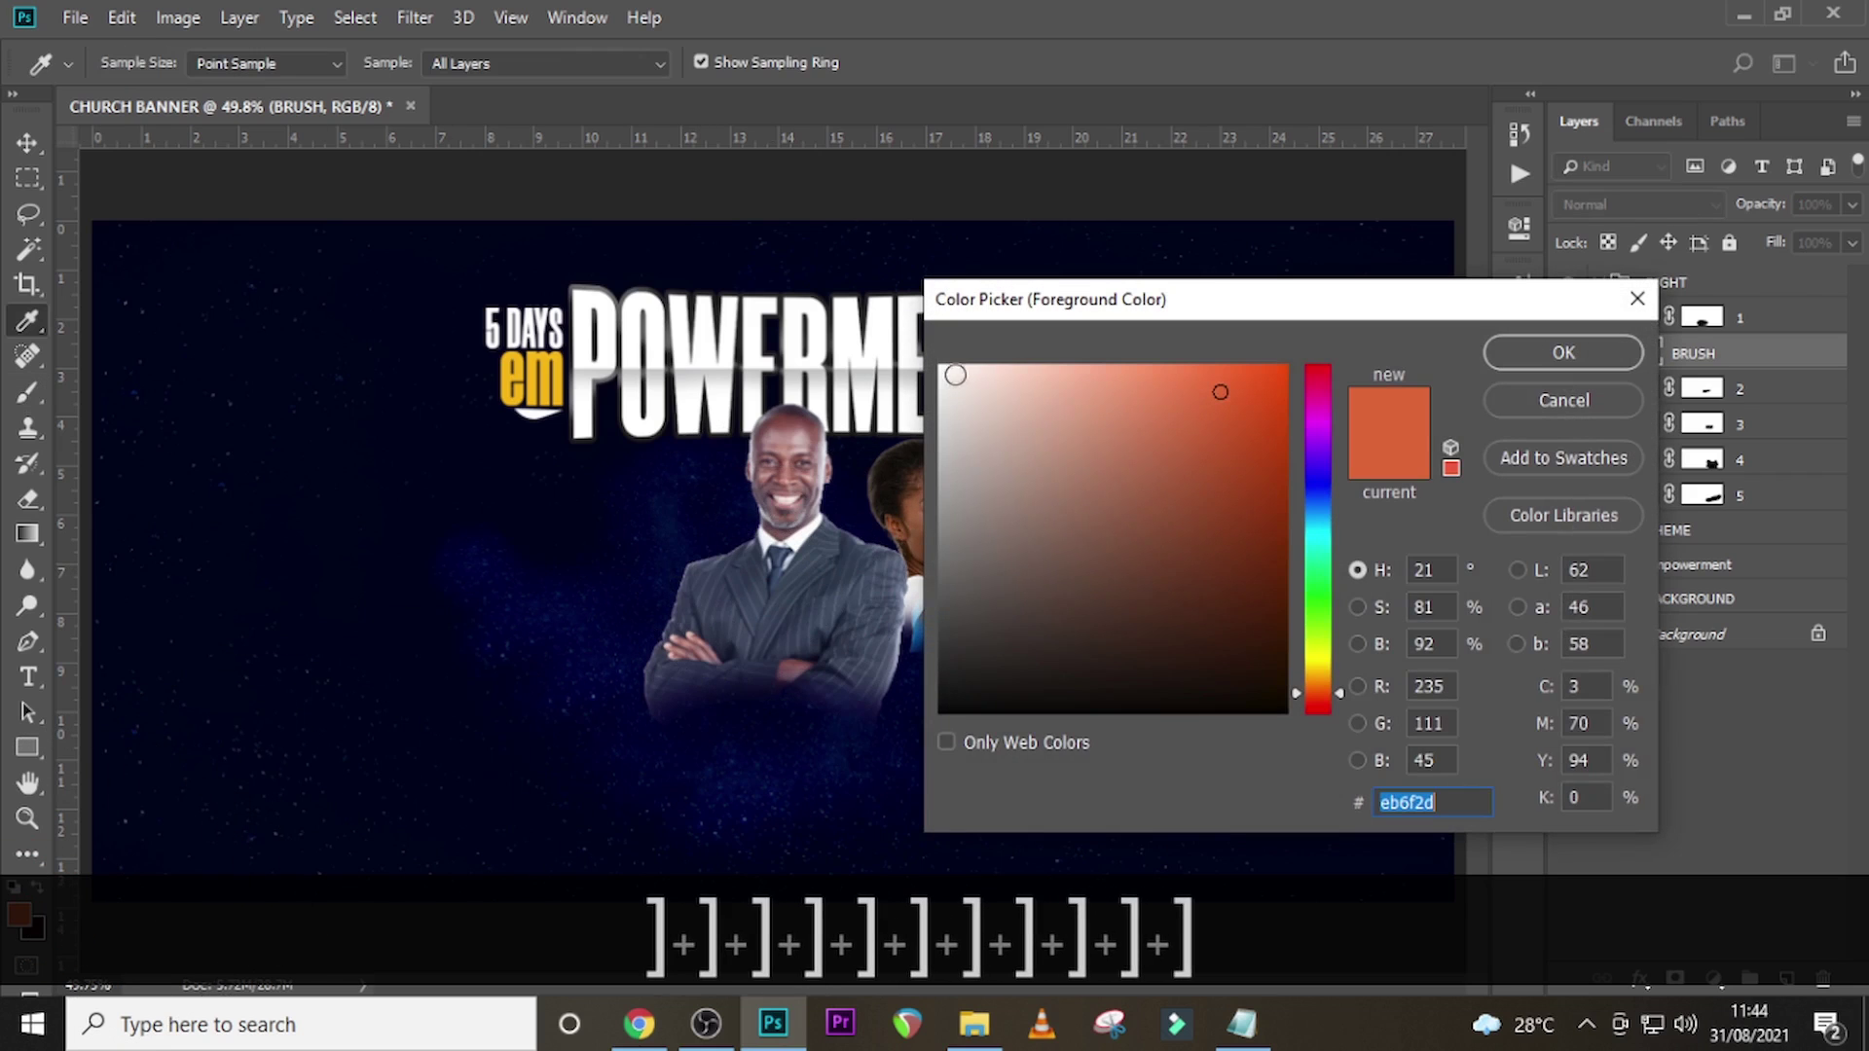
click(901, 350)
click(1563, 353)
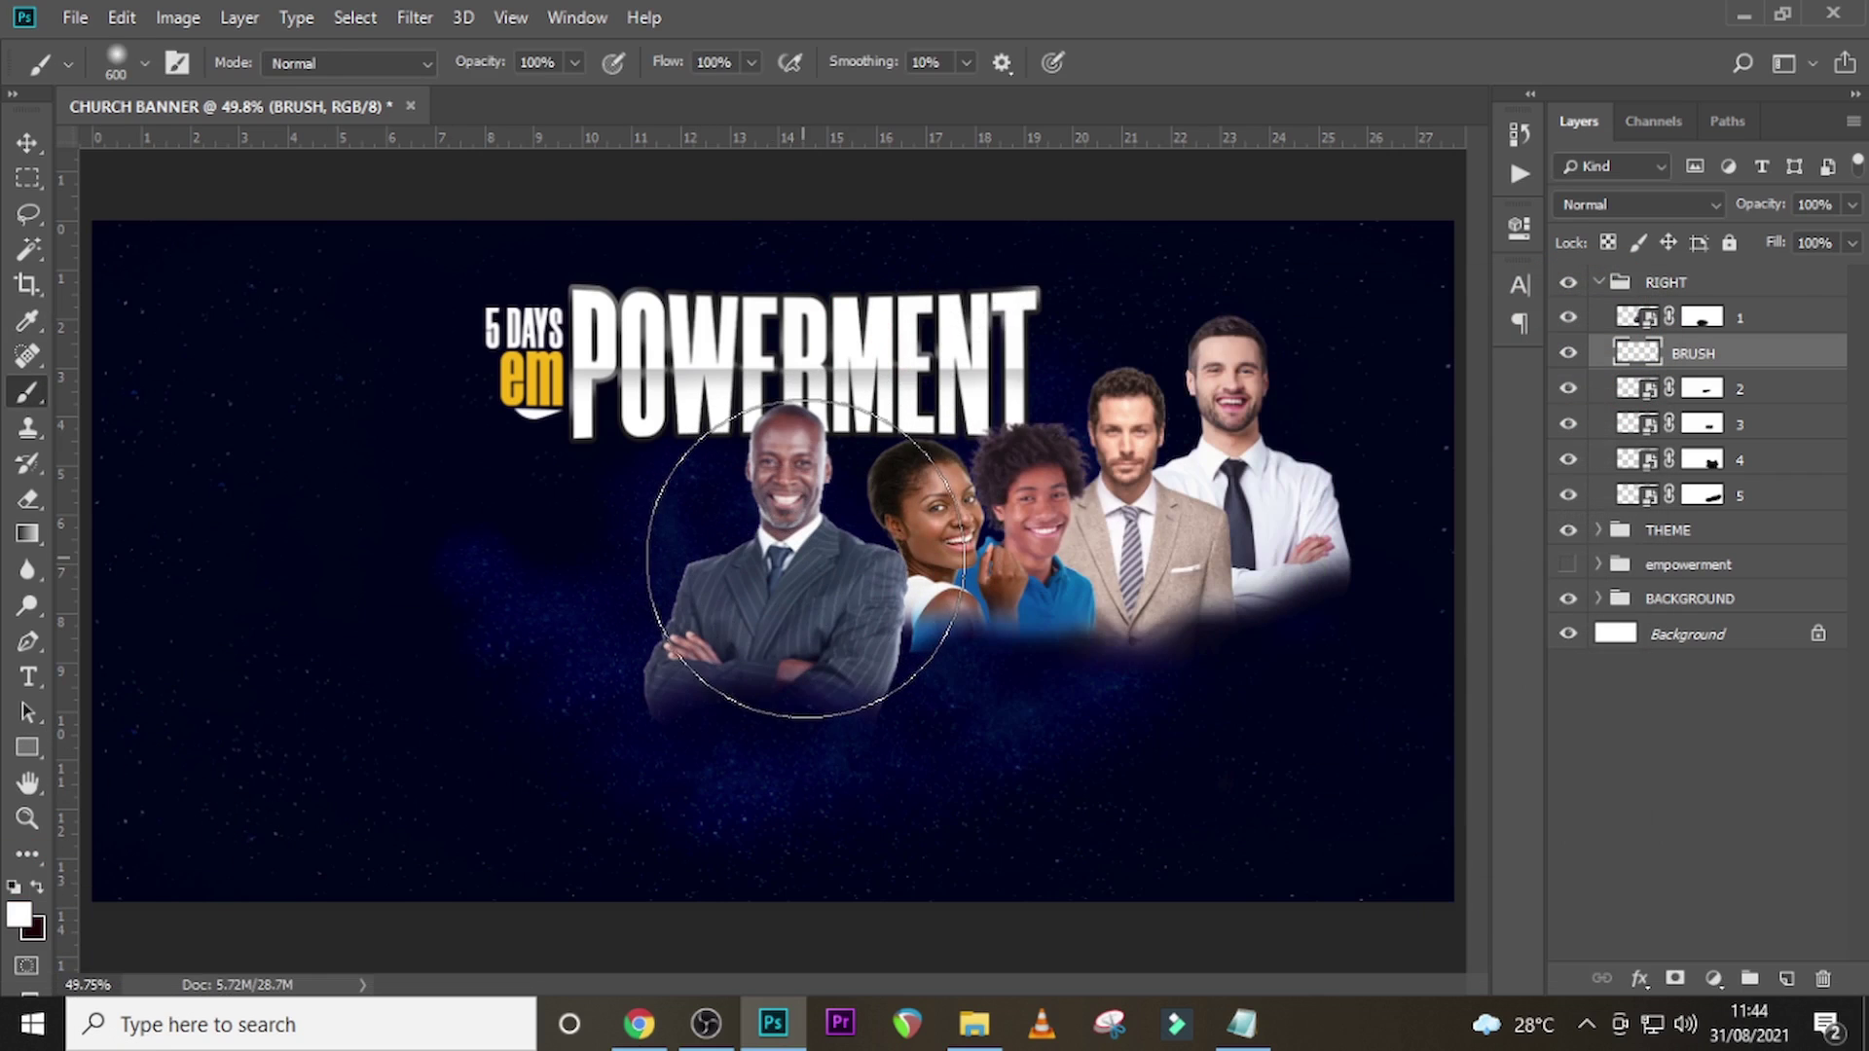
click(806, 560)
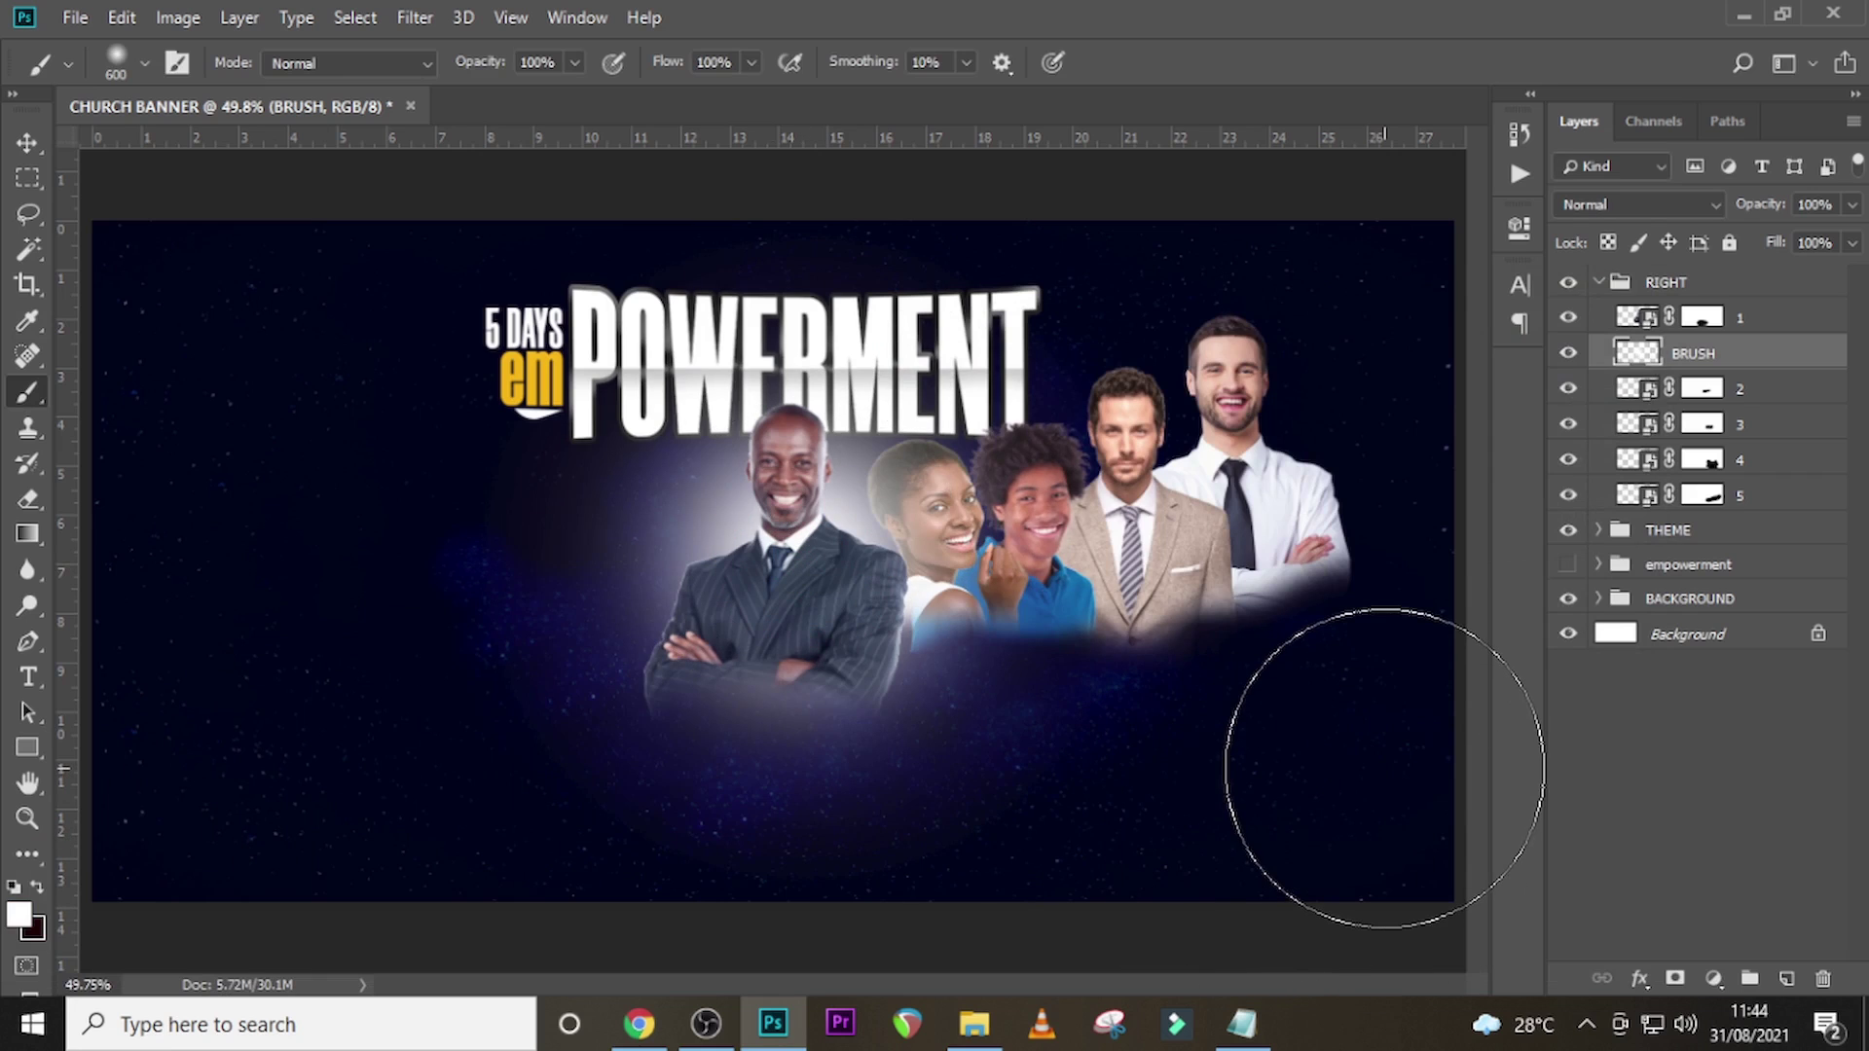
- Lower the BRUSH layer's opacity to 41%
key(ctrl)
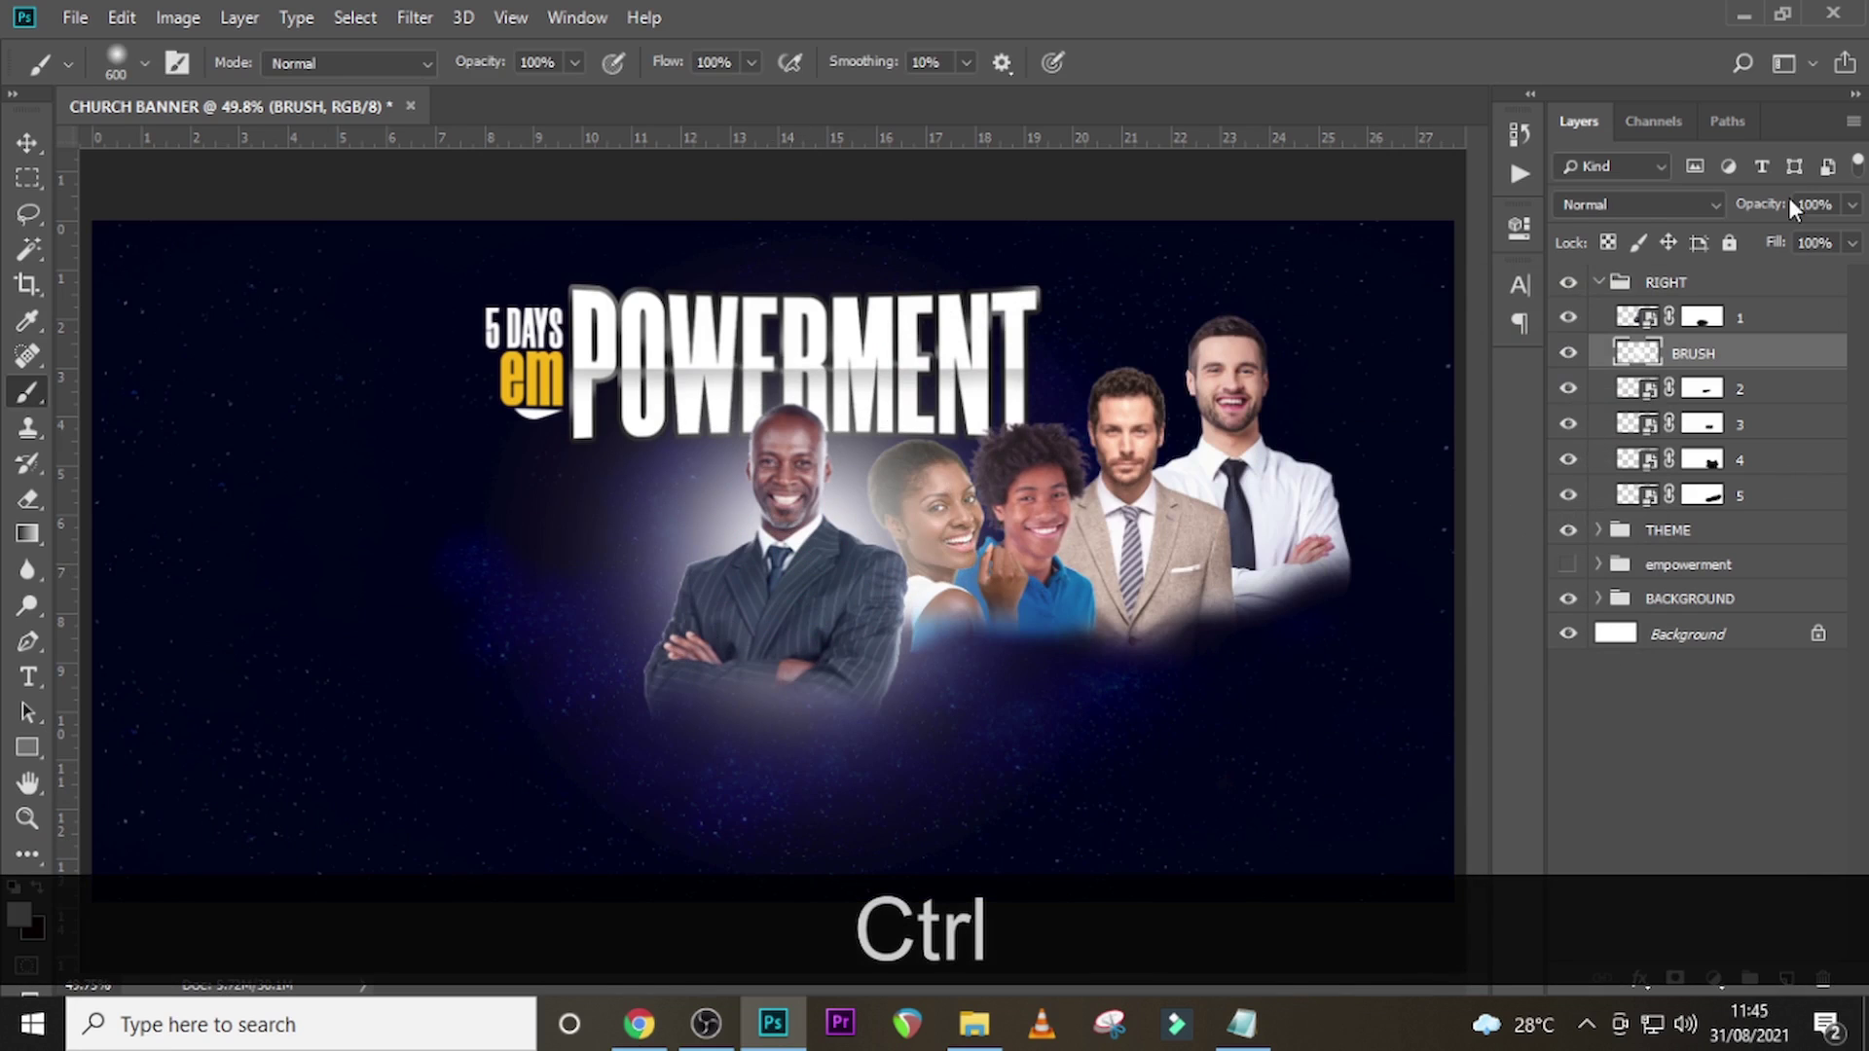
click(1852, 206)
drag(1816, 244, 1777, 242)
- Add a mask to the BRUSH layer and paint away the excess glow around the suited man with a 175 px black brush
click(1674, 979)
key(semicolon)
key(semicolon)
key(bracketleft)
key(bracketleft)
key(bracketleft)
key(bracketleft)
key(bracketleft)
key(bracketleft)
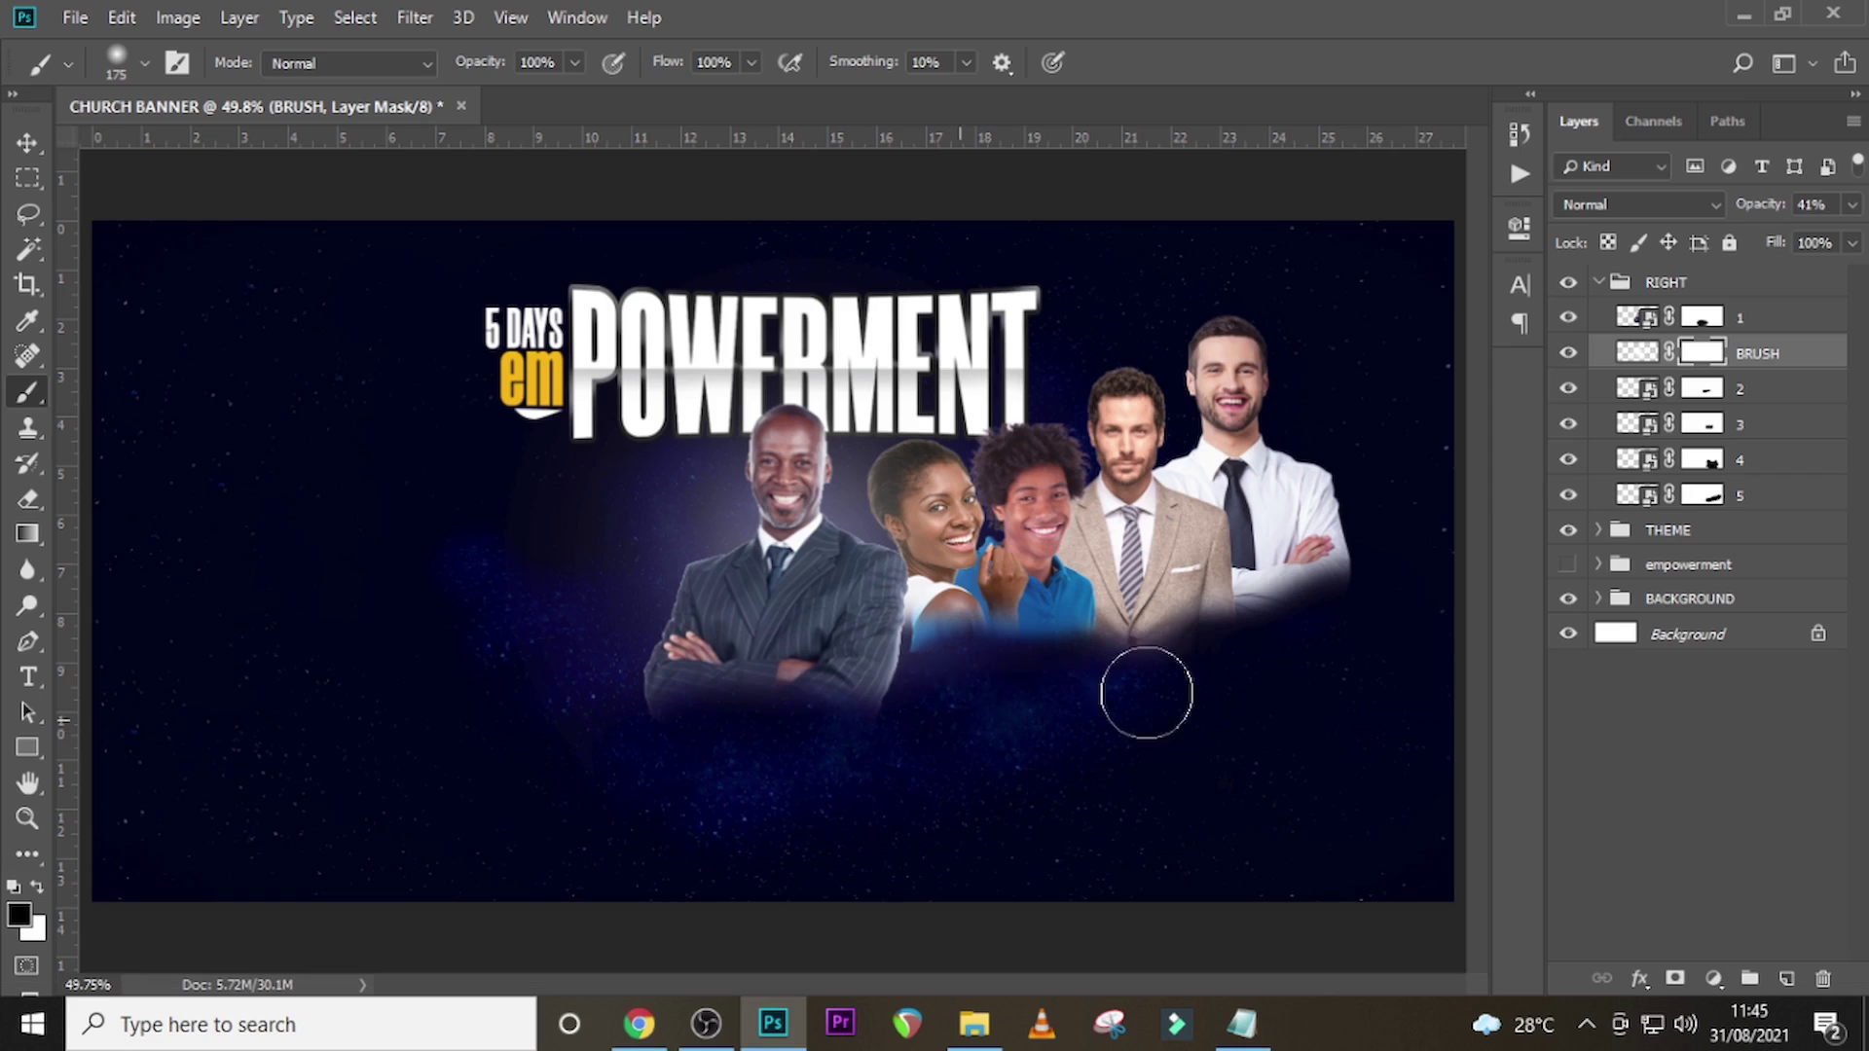
mouse_move(598, 666)
mouse_down()
mouse_move(519, 459)
mouse_move(544, 702)
mouse_move(583, 726)
mouse_move(507, 567)
mouse_up()
- Soften the glow's outer edge around the suited man with a 250 px brush at 33% opacity, and collapse the RIGHT group
key(bracketright)
key(bracketright)
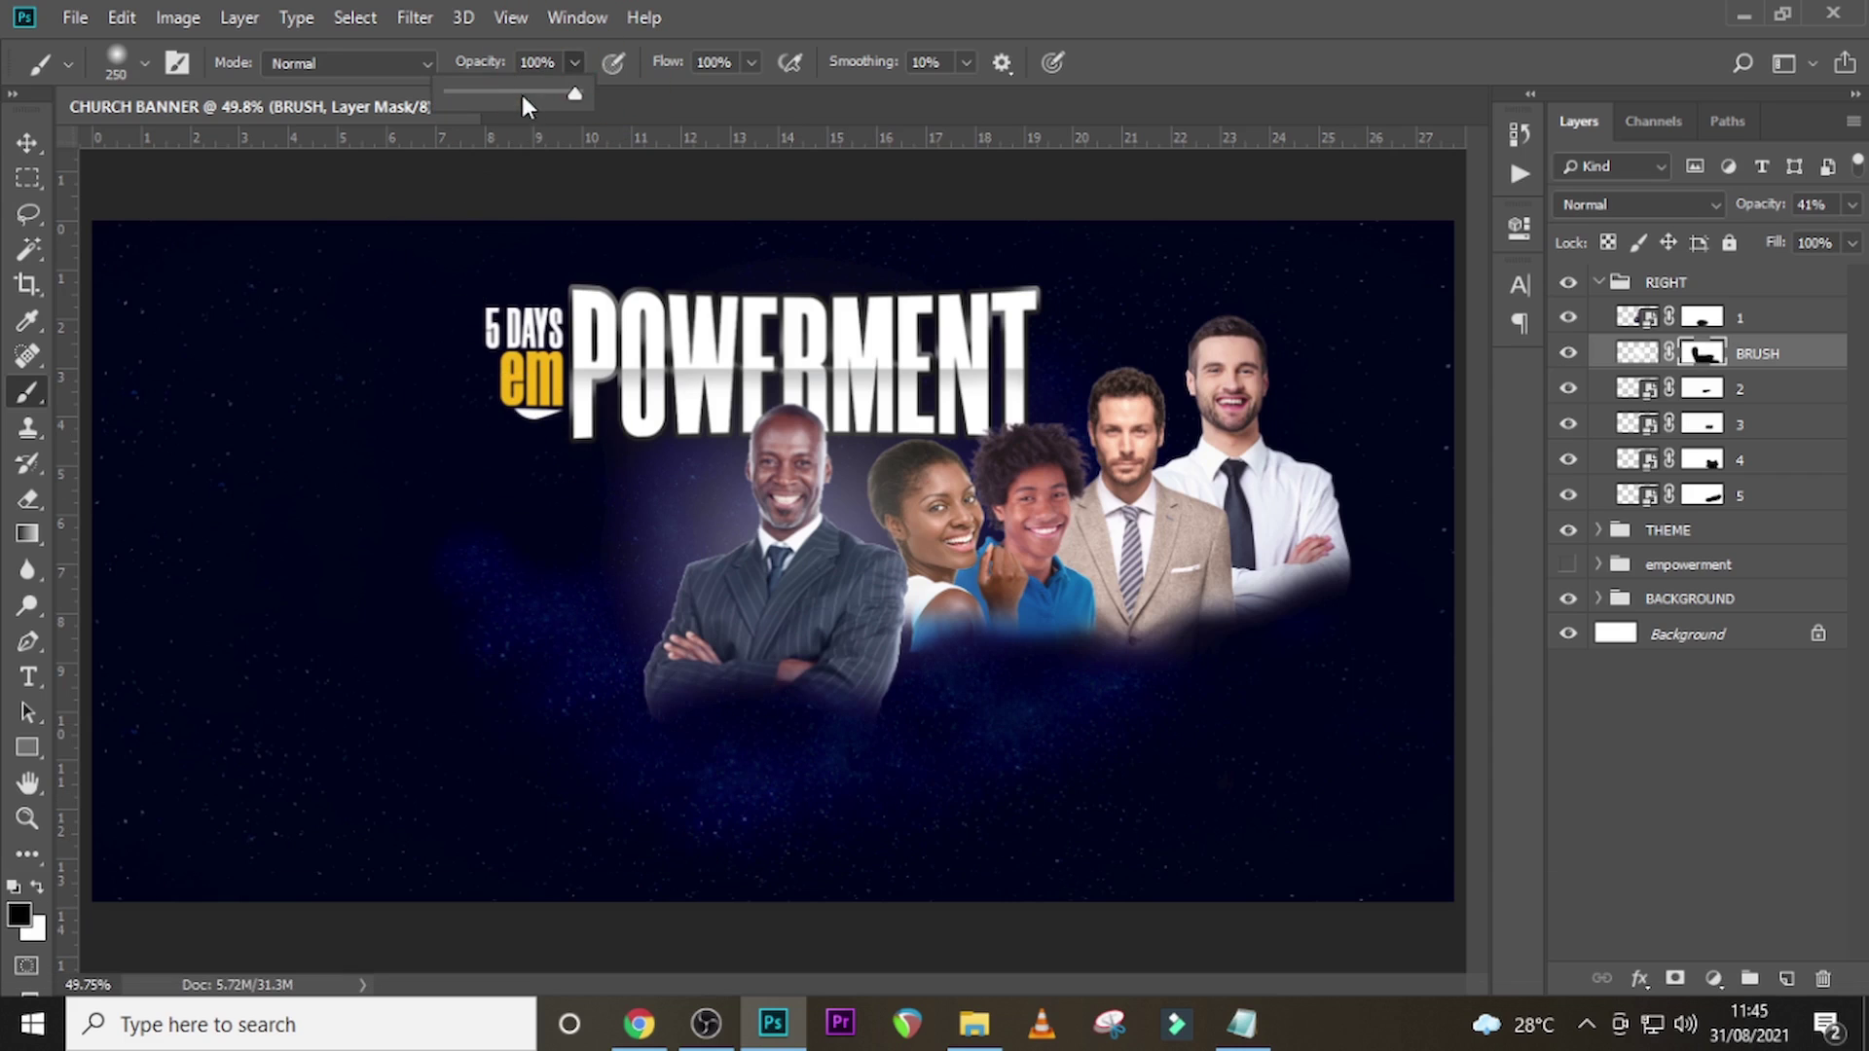
click(905, 21)
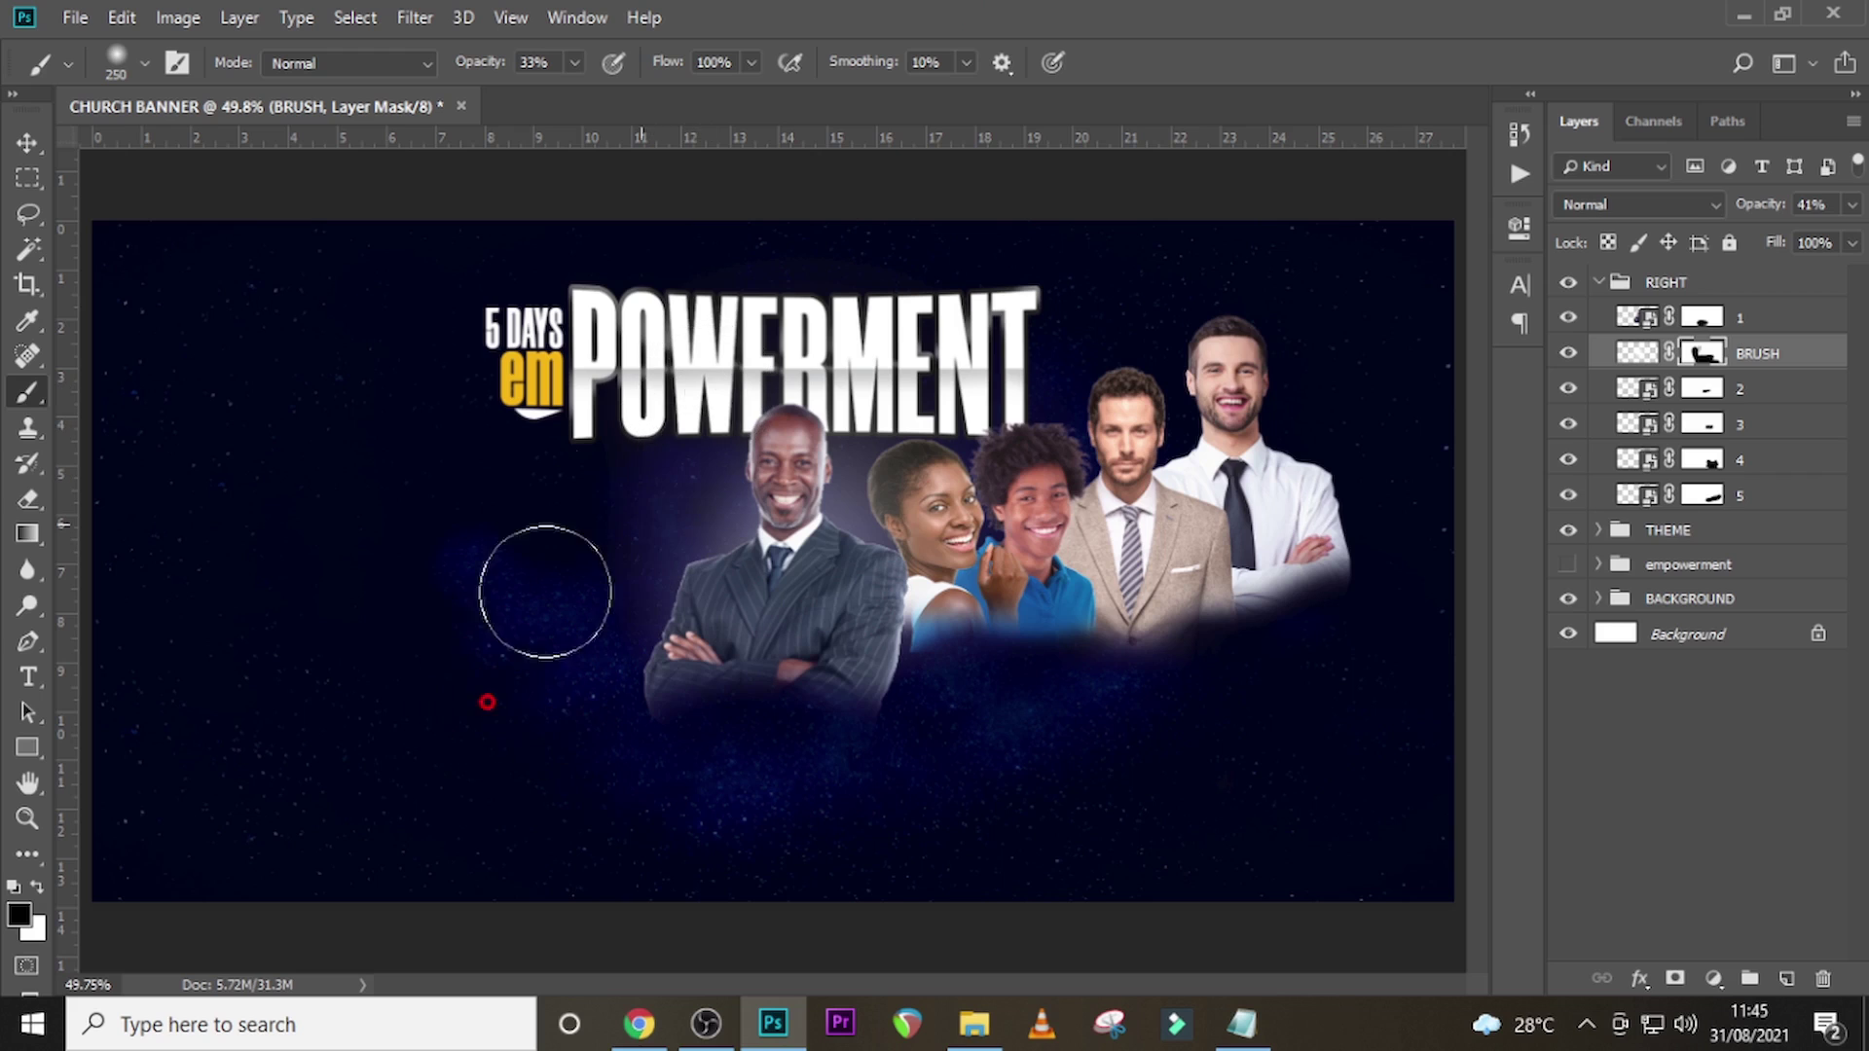
mouse_move(545, 664)
mouse_down()
mouse_move(575, 492)
mouse_move(623, 404)
mouse_up()
drag(496, 781, 605, 406)
drag(612, 820, 724, 739)
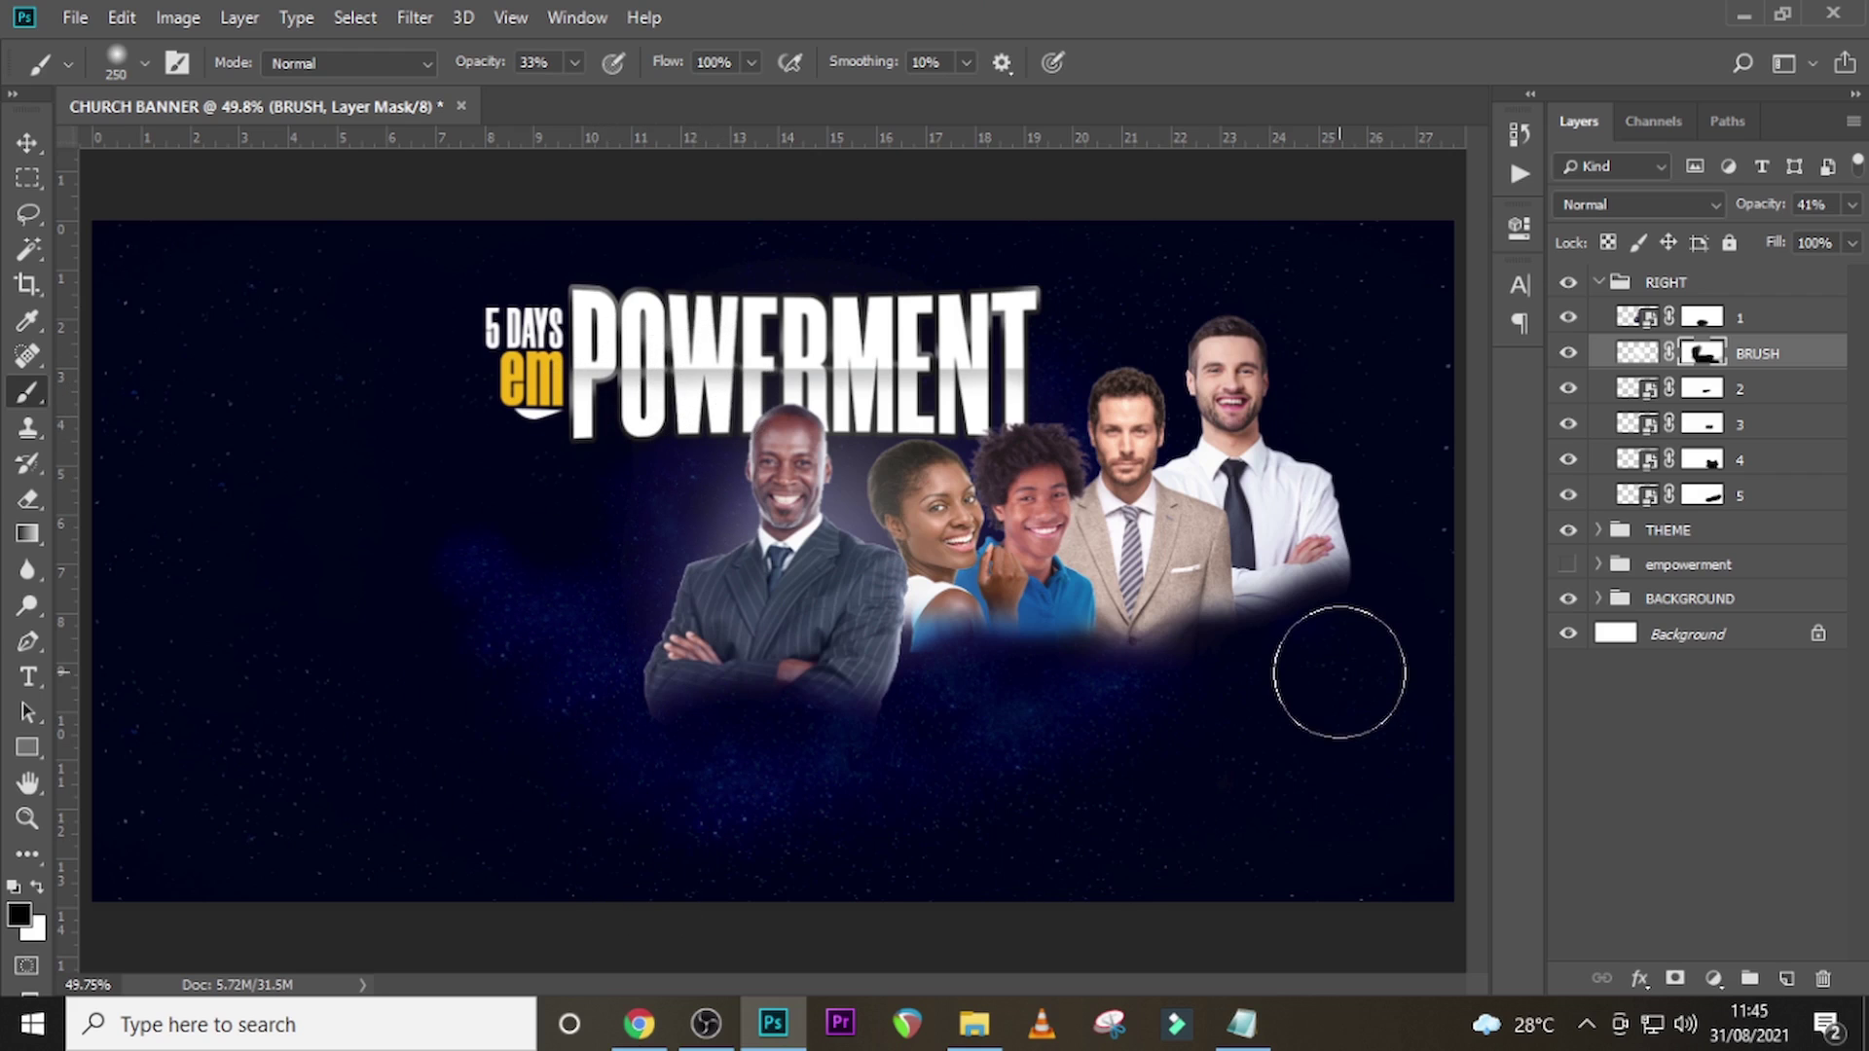
click(1597, 283)
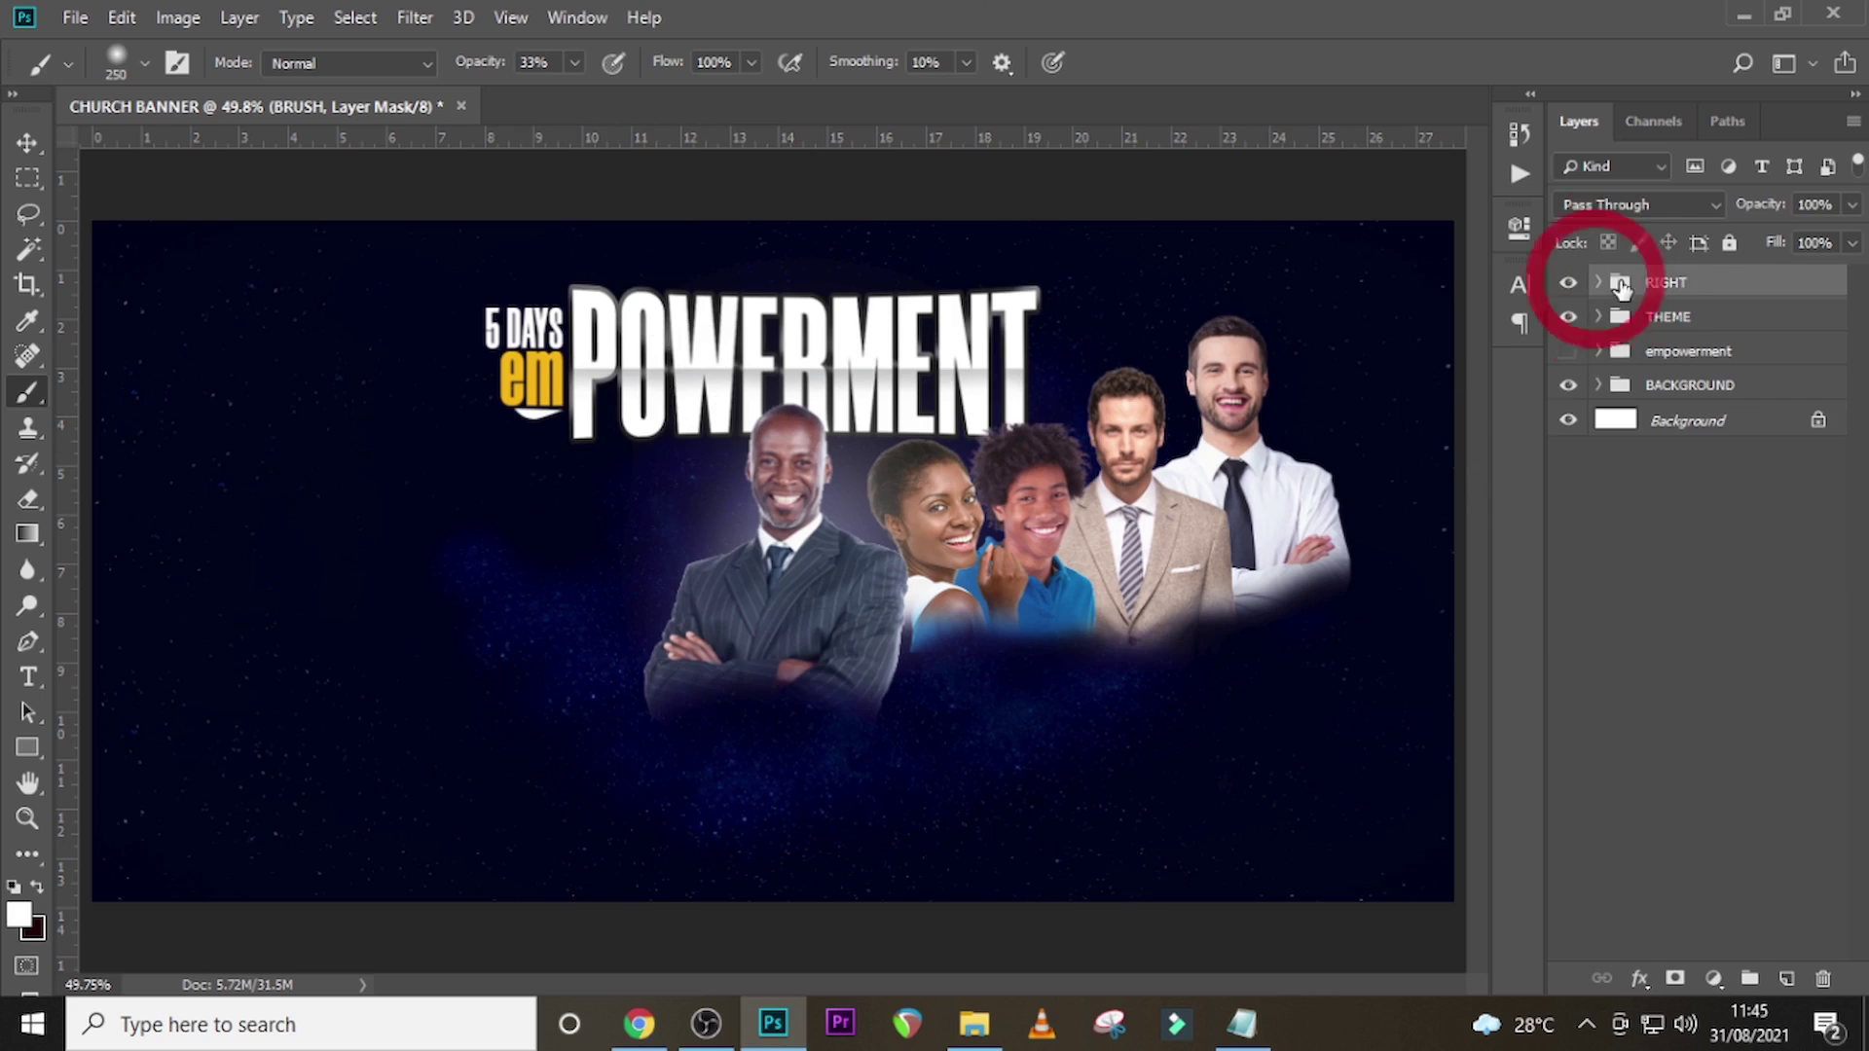
- Place 6.png from the U9 folder scaled down and flipped horizontally, position it left of the suited man, and send its layer beneath the RIGHT group
key(t)
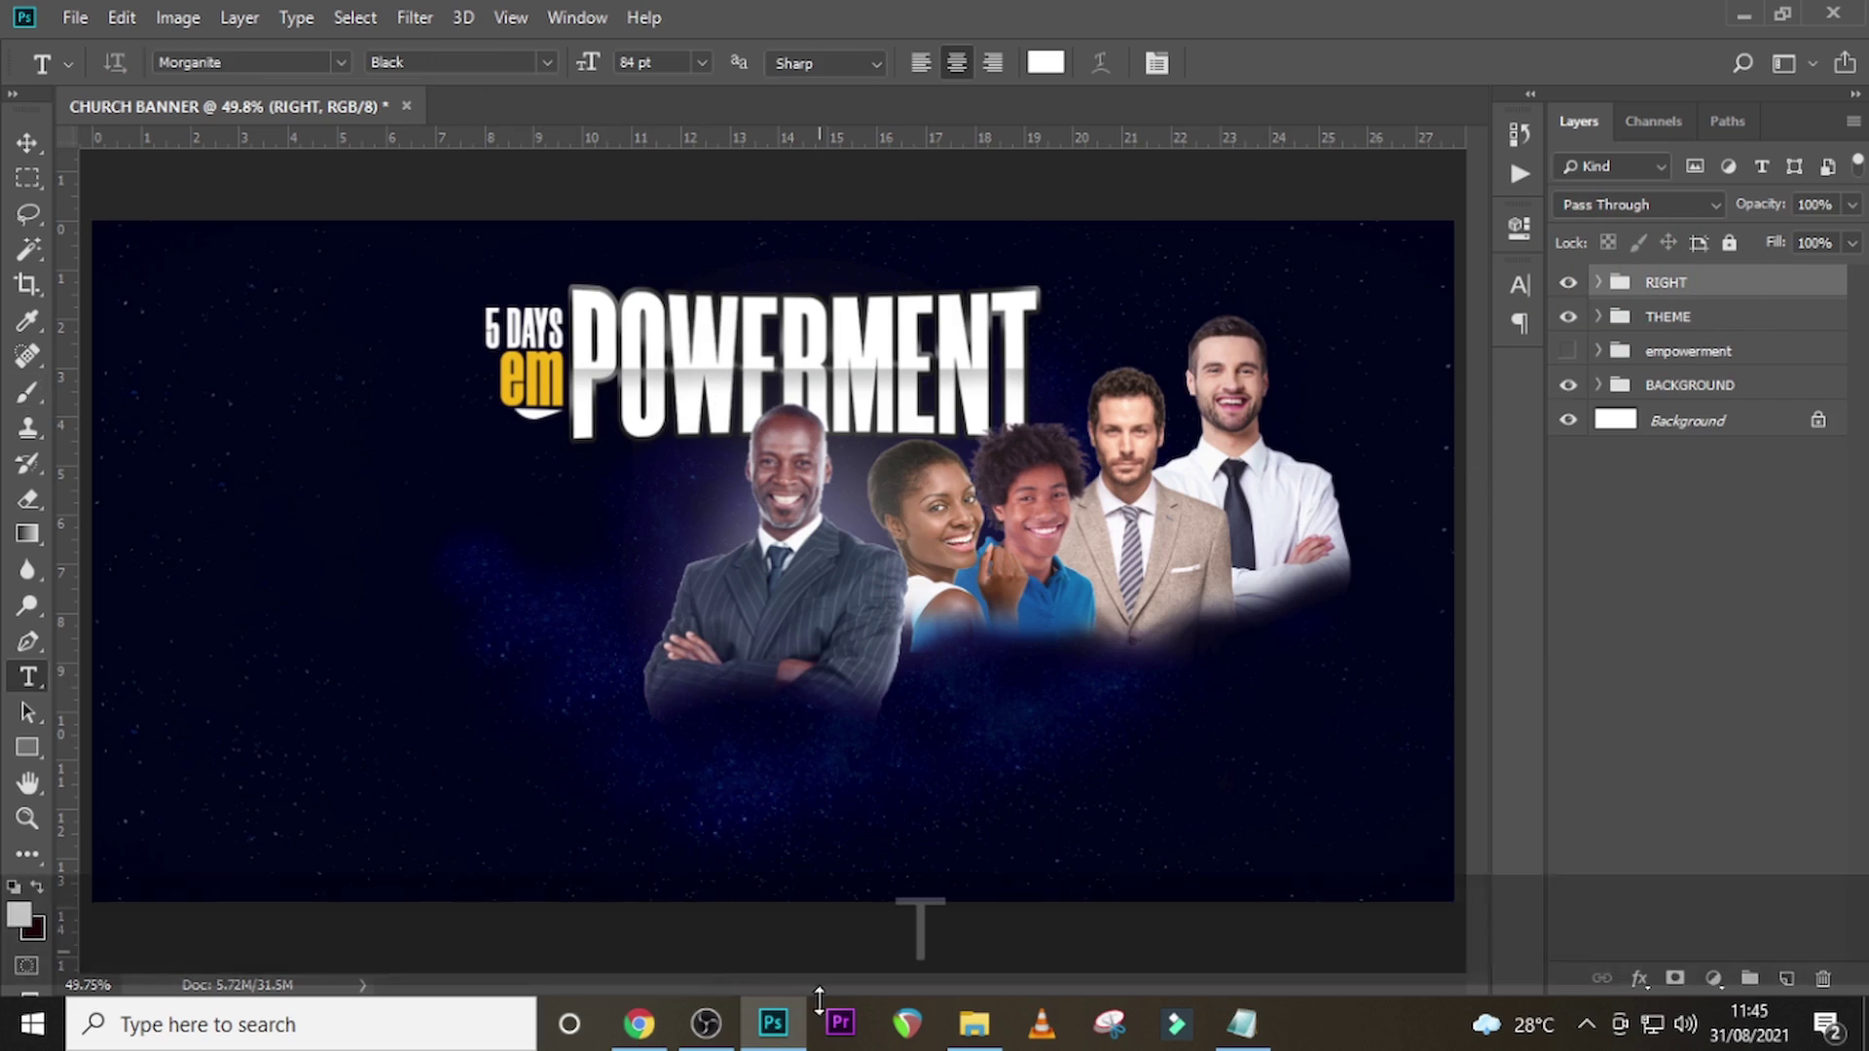
mouse_move(654, 1025)
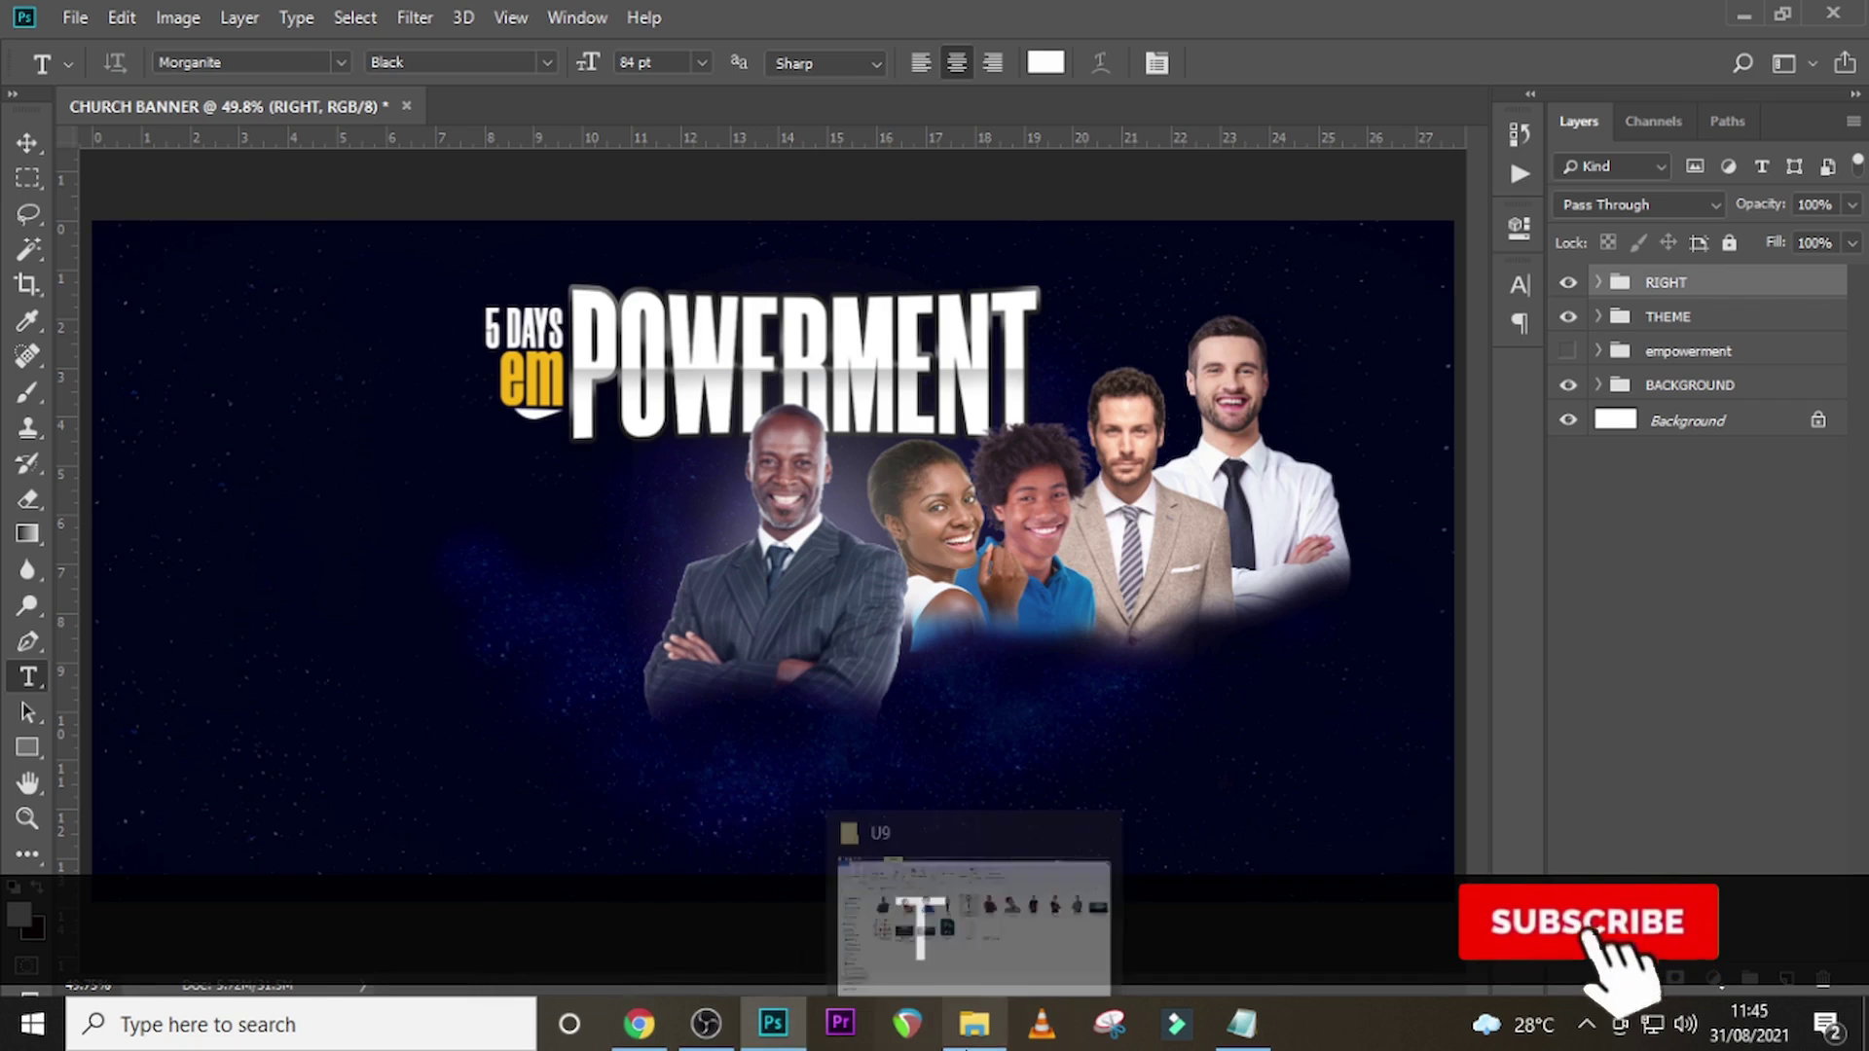
click(974, 1024)
click(1040, 334)
drag(1039, 333, 800, 732)
drag(977, 833, 926, 703)
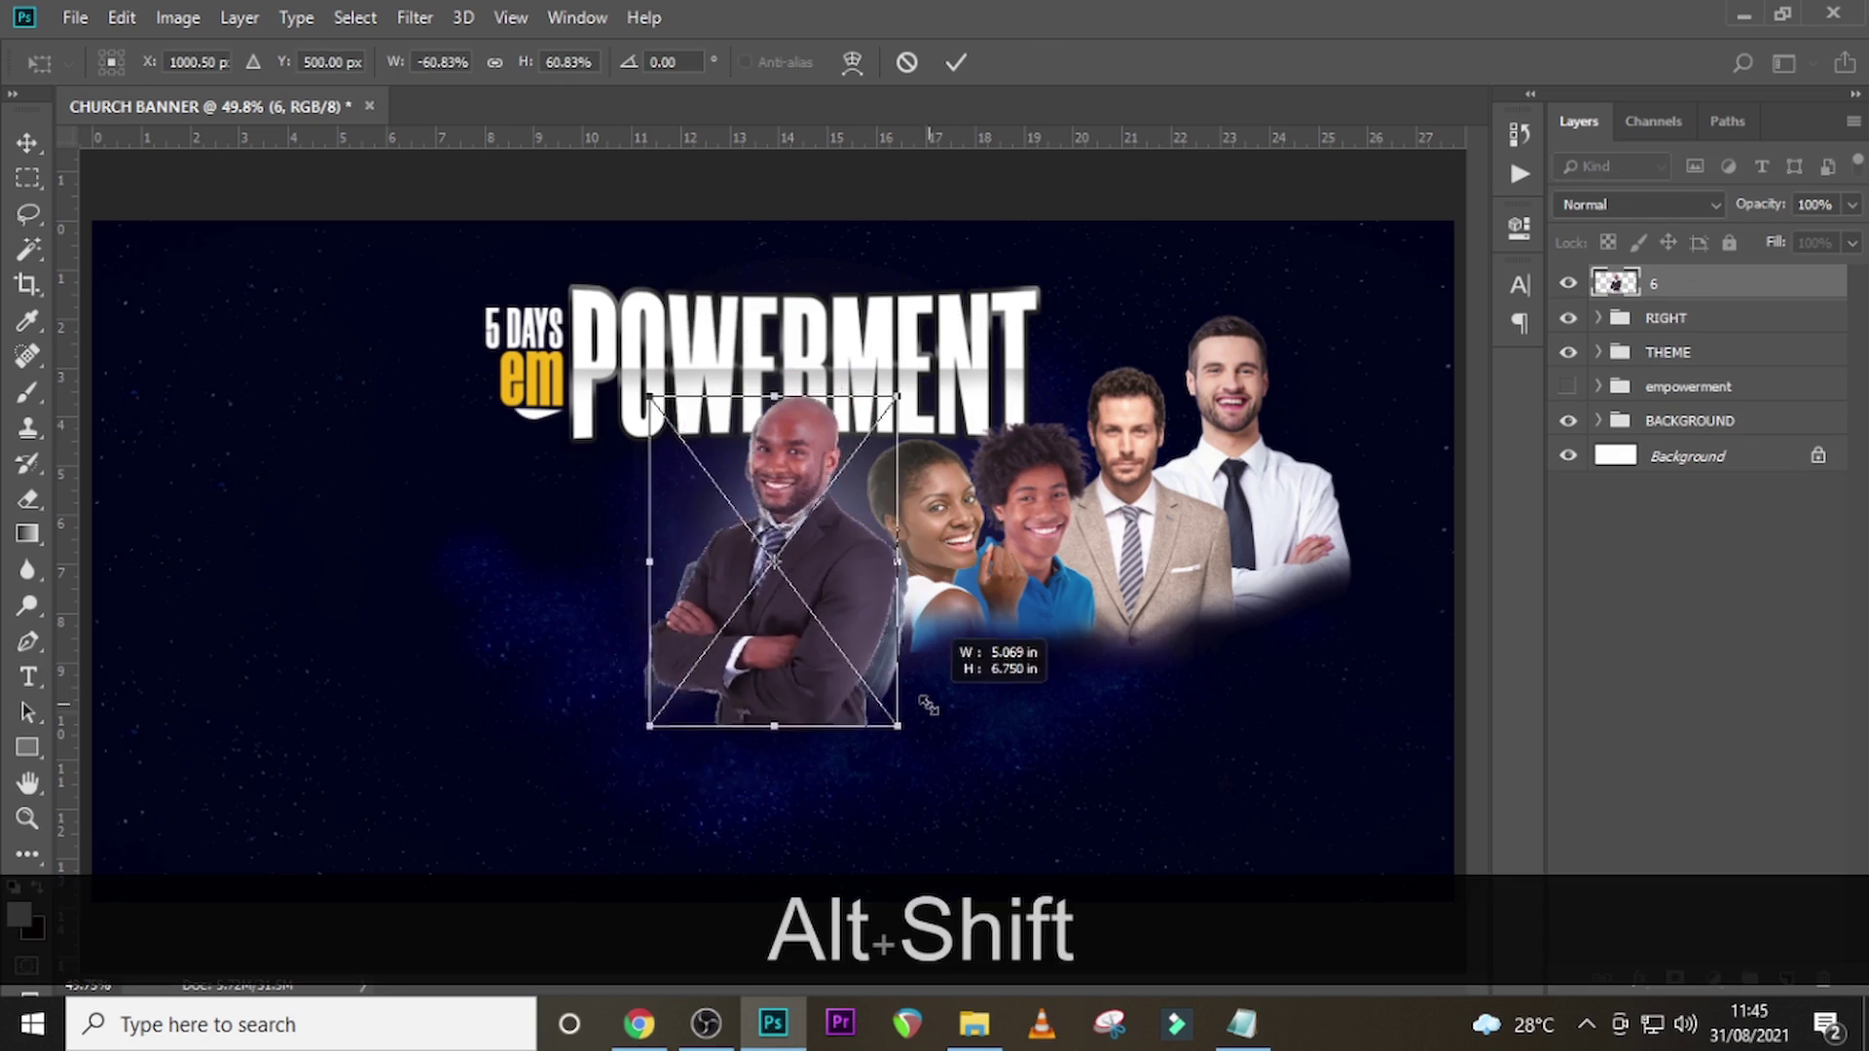
drag(847, 606, 718, 655)
right_click(643, 725)
click(658, 687)
key(Return)
key(ctrl+[)
- Place 7.png from the U9 folder, scale it down, flip it horizontally, and position it at the far left of the lineup
click(973, 1024)
drag(1148, 334, 800, 732)
drag(1130, 901, 1020, 793)
right_click(931, 591)
click(1010, 908)
drag(847, 623, 613, 621)
drag(778, 785, 722, 658)
drag(615, 596, 608, 569)
key(Return)
- Move layer 6 above layer 7, scale its portrait down slightly and nudge it up and to the right
drag(1622, 354, 1622, 303)
key(ctrl+t)
drag(774, 779, 764, 767)
drag(696, 671, 707, 660)
key(Return)
- Expand the RIGHT group and slightly shrink the woman in layer 2 and the young man in layer 3
click(1597, 282)
click(1758, 353)
key(ctrl+t)
click(1742, 389)
key(ctrl+t)
drag(1065, 637, 926, 628)
key(Return)
click(1731, 424)
key(ctrl+t)
key(Return)
- Target the layer 3 mask, reduce the brush size and raise its opacity to 98%
click(1701, 424)
key([)
key([)
key([)
click(574, 62)
drag(541, 92, 655, 92)
- Scale the man in the white shirt on layer 5 to about 95% around his centre
click(1766, 505)
key(ctrl+t)
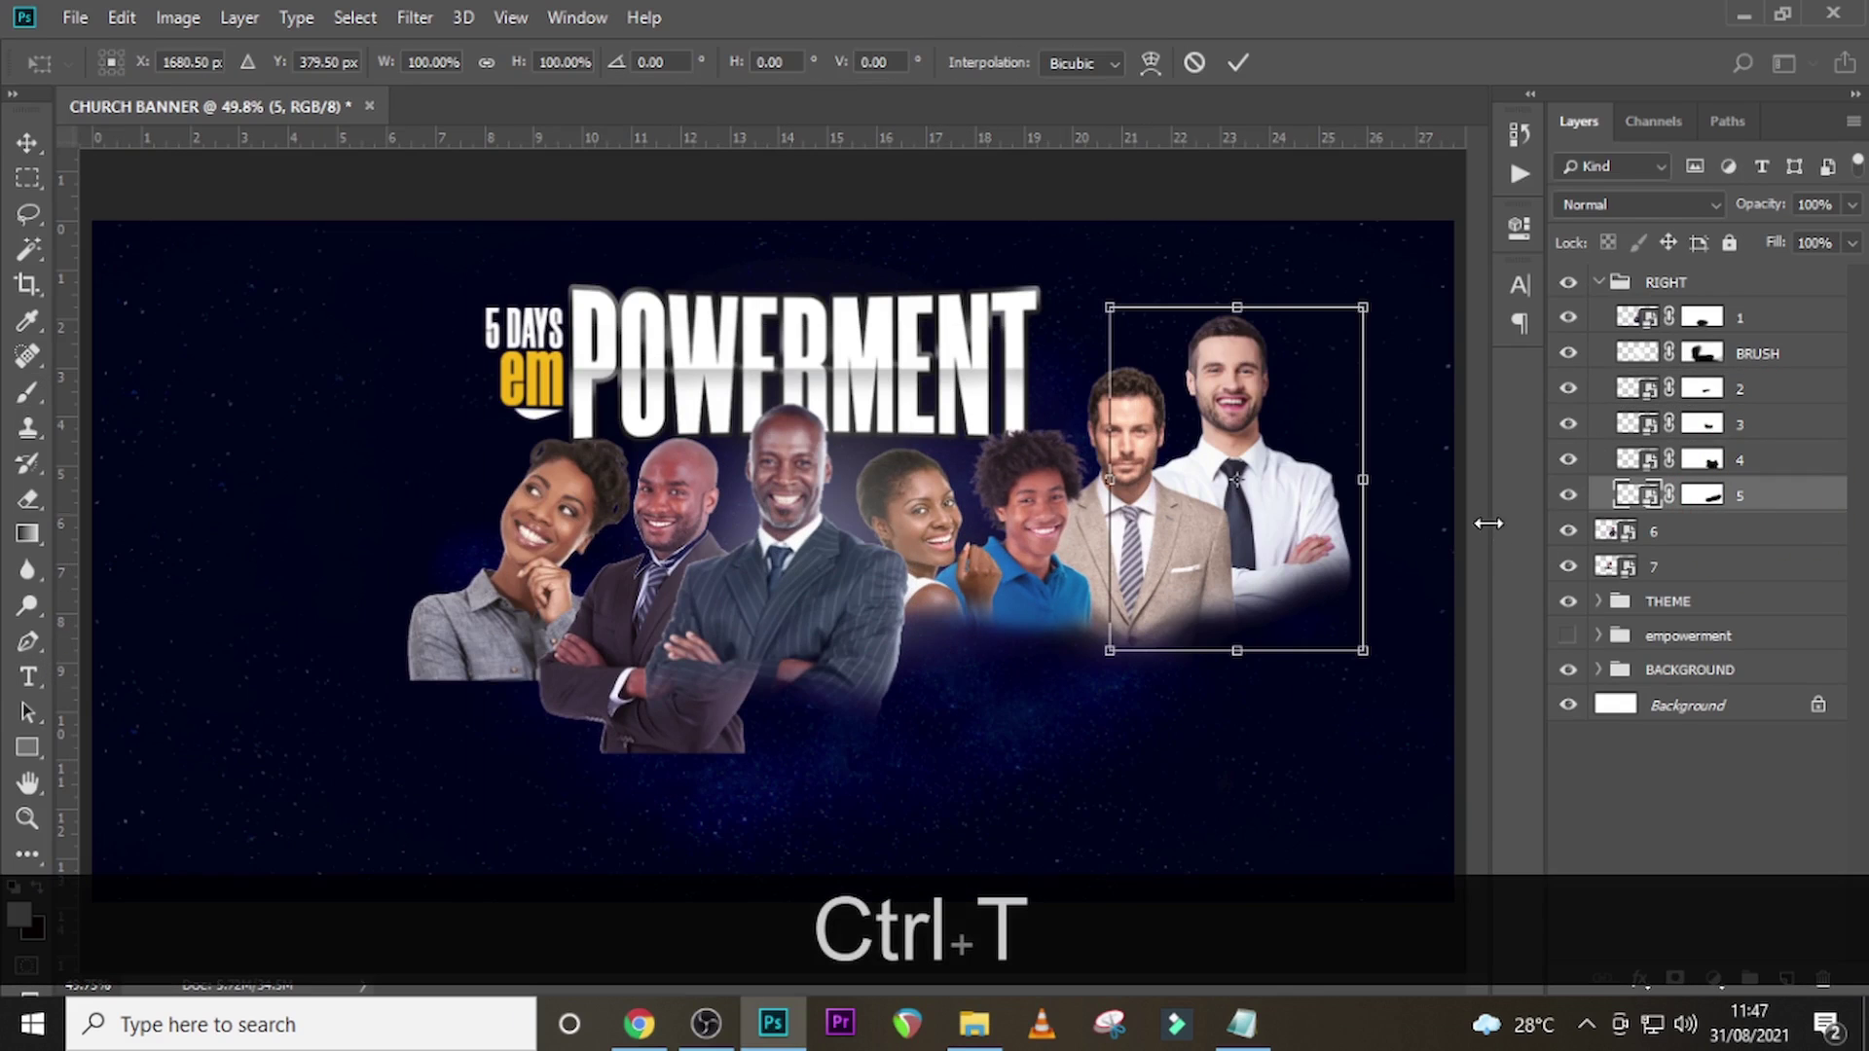
drag(1361, 650, 1353, 653)
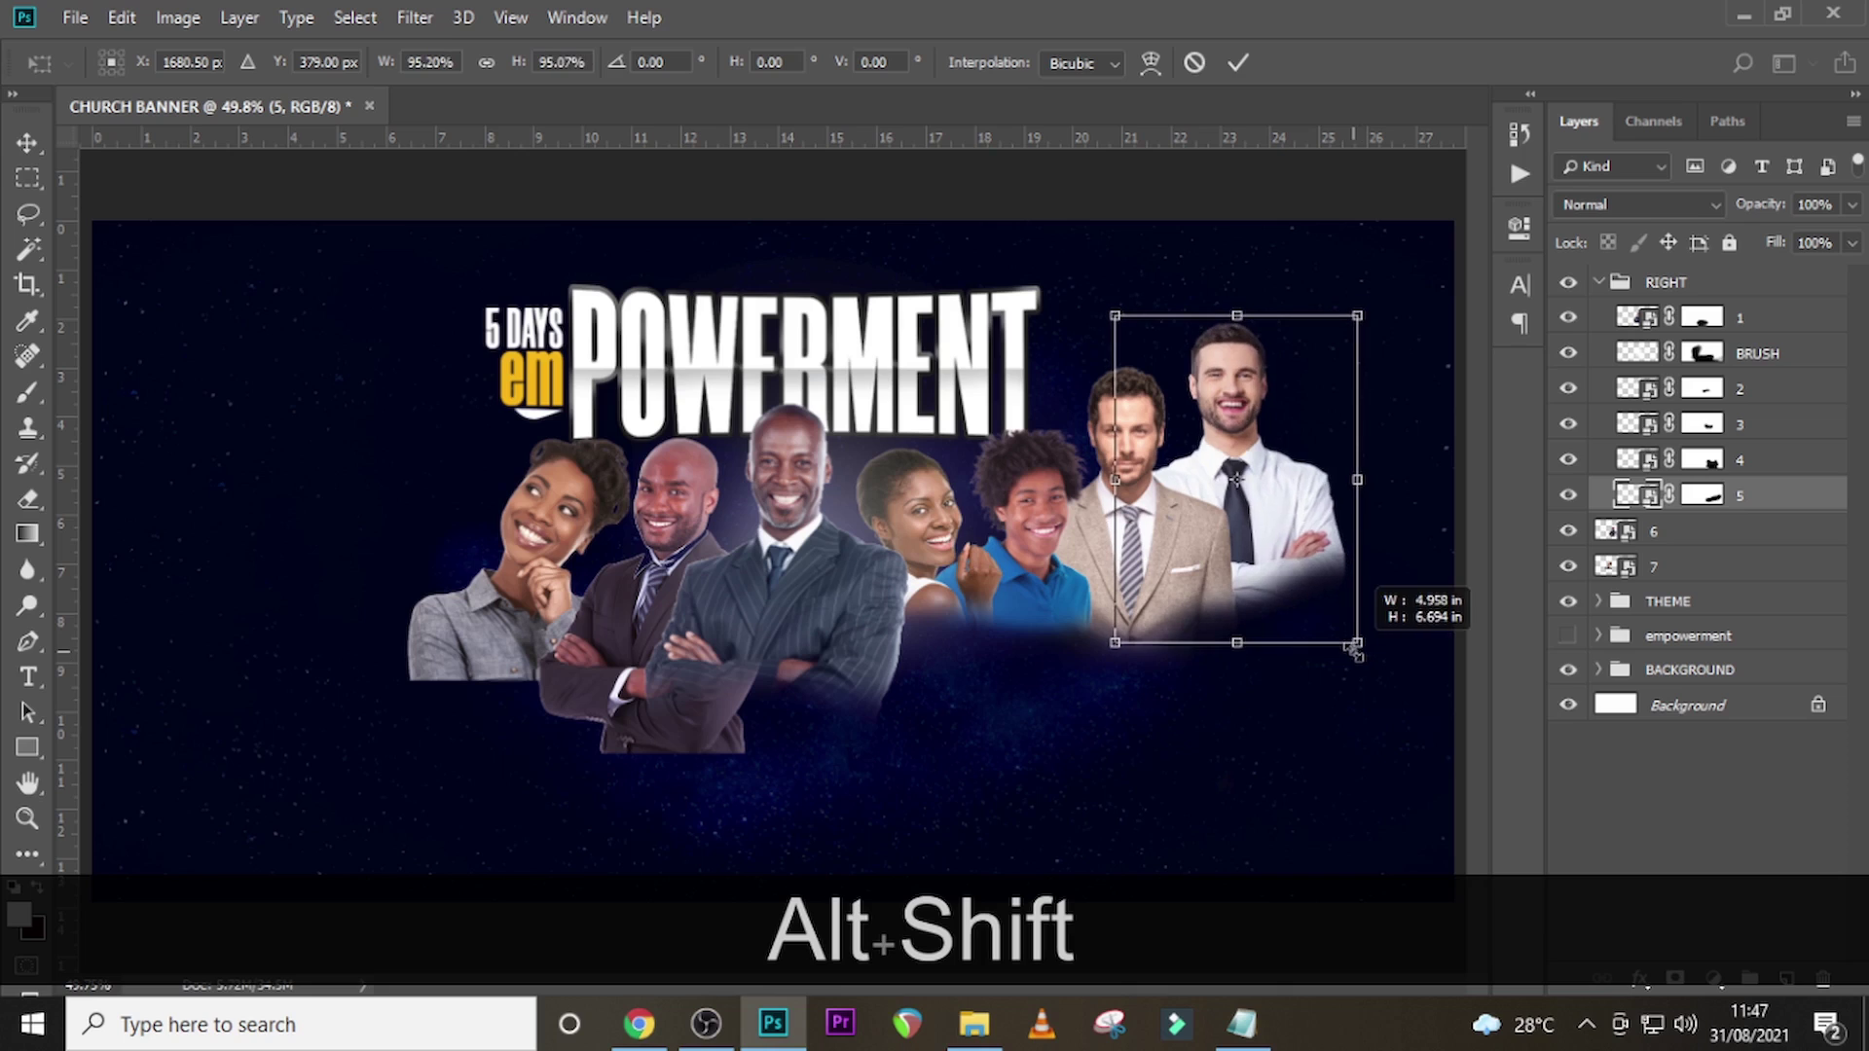
key(Return)
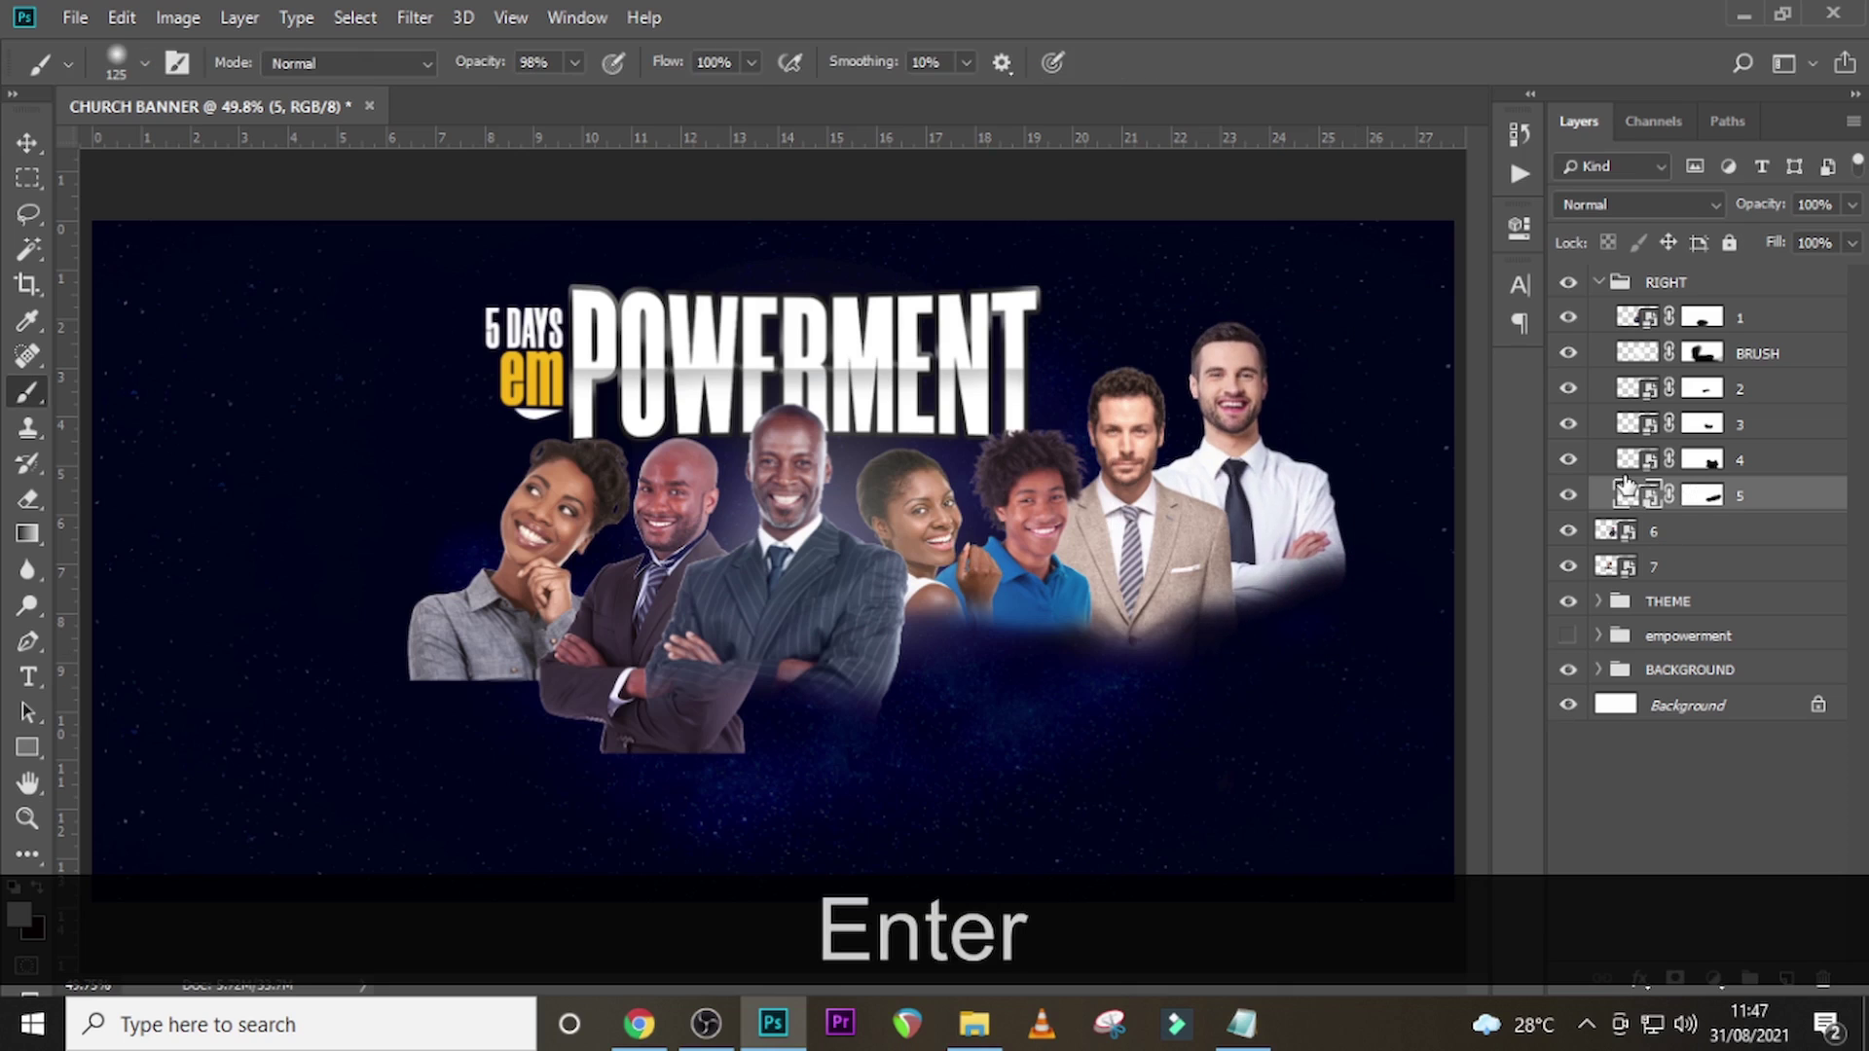
- Collapse the RIGHT group, scale the woman's portrait on layer 7 to about 22% and nudge it to the right
click(1601, 283)
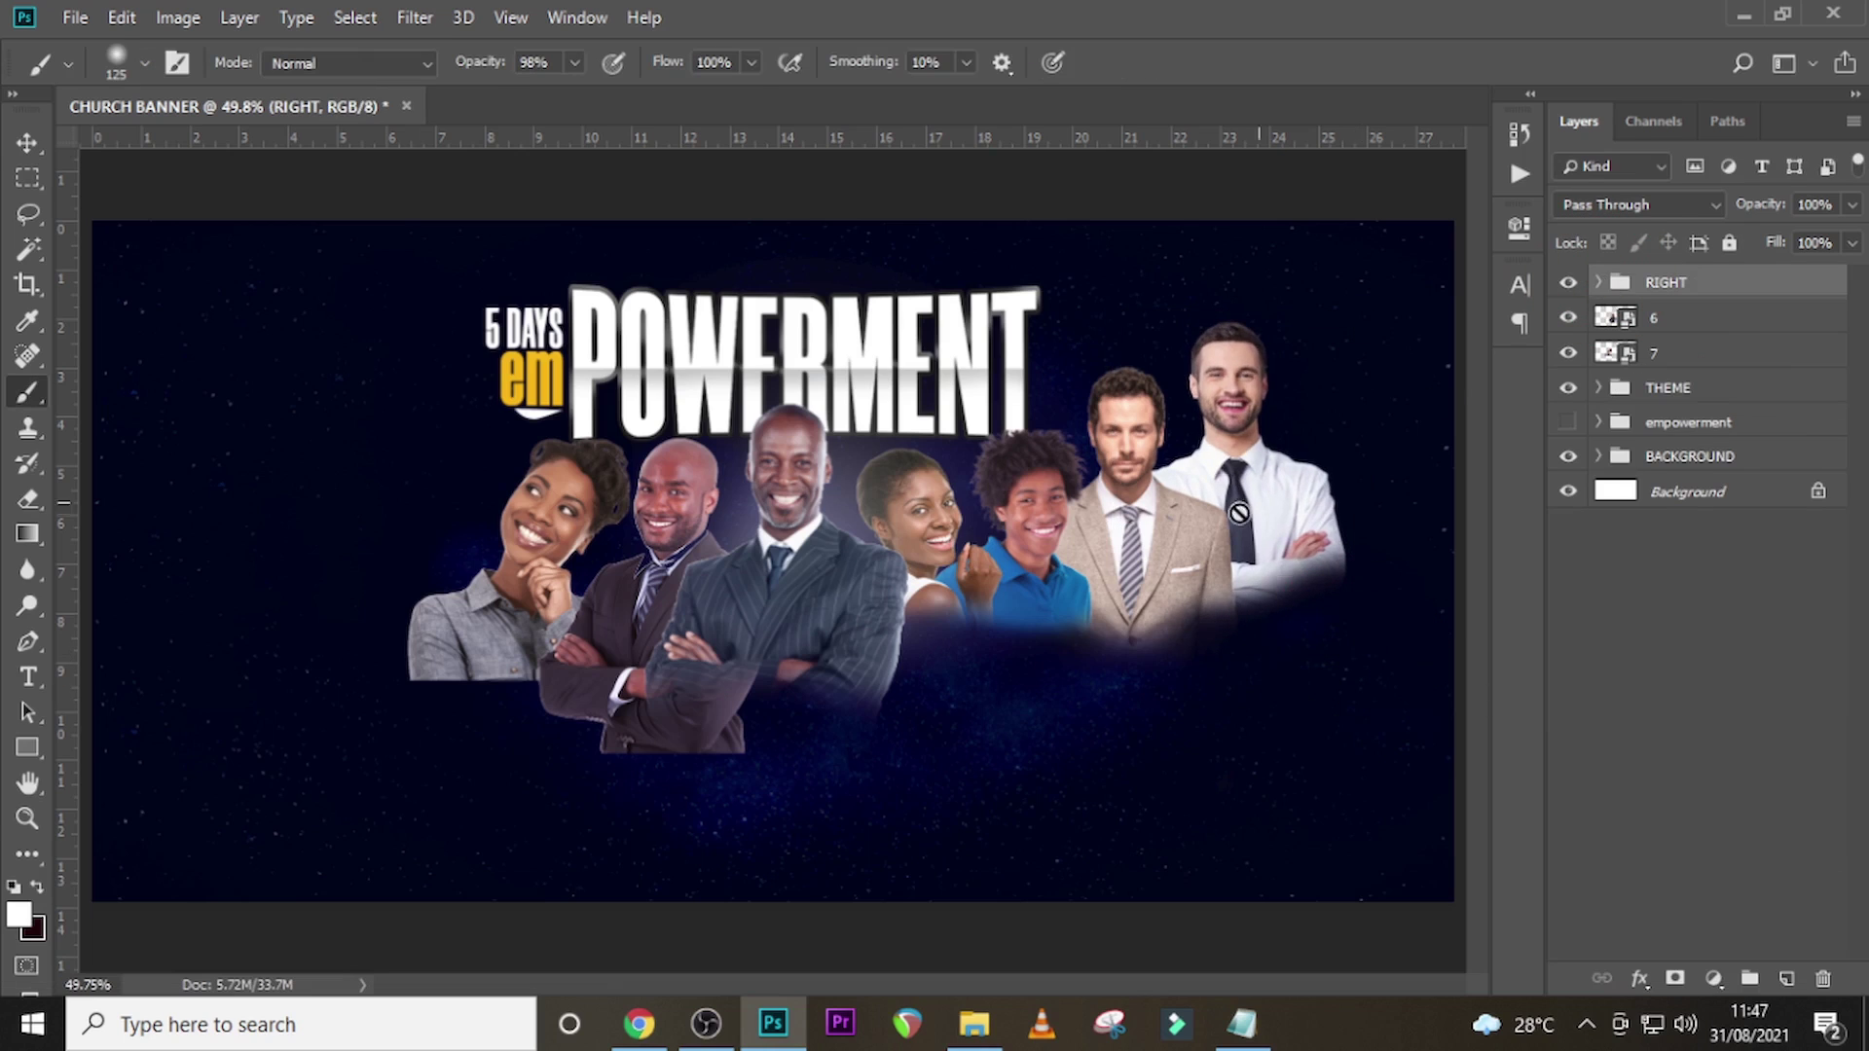
click(1672, 354)
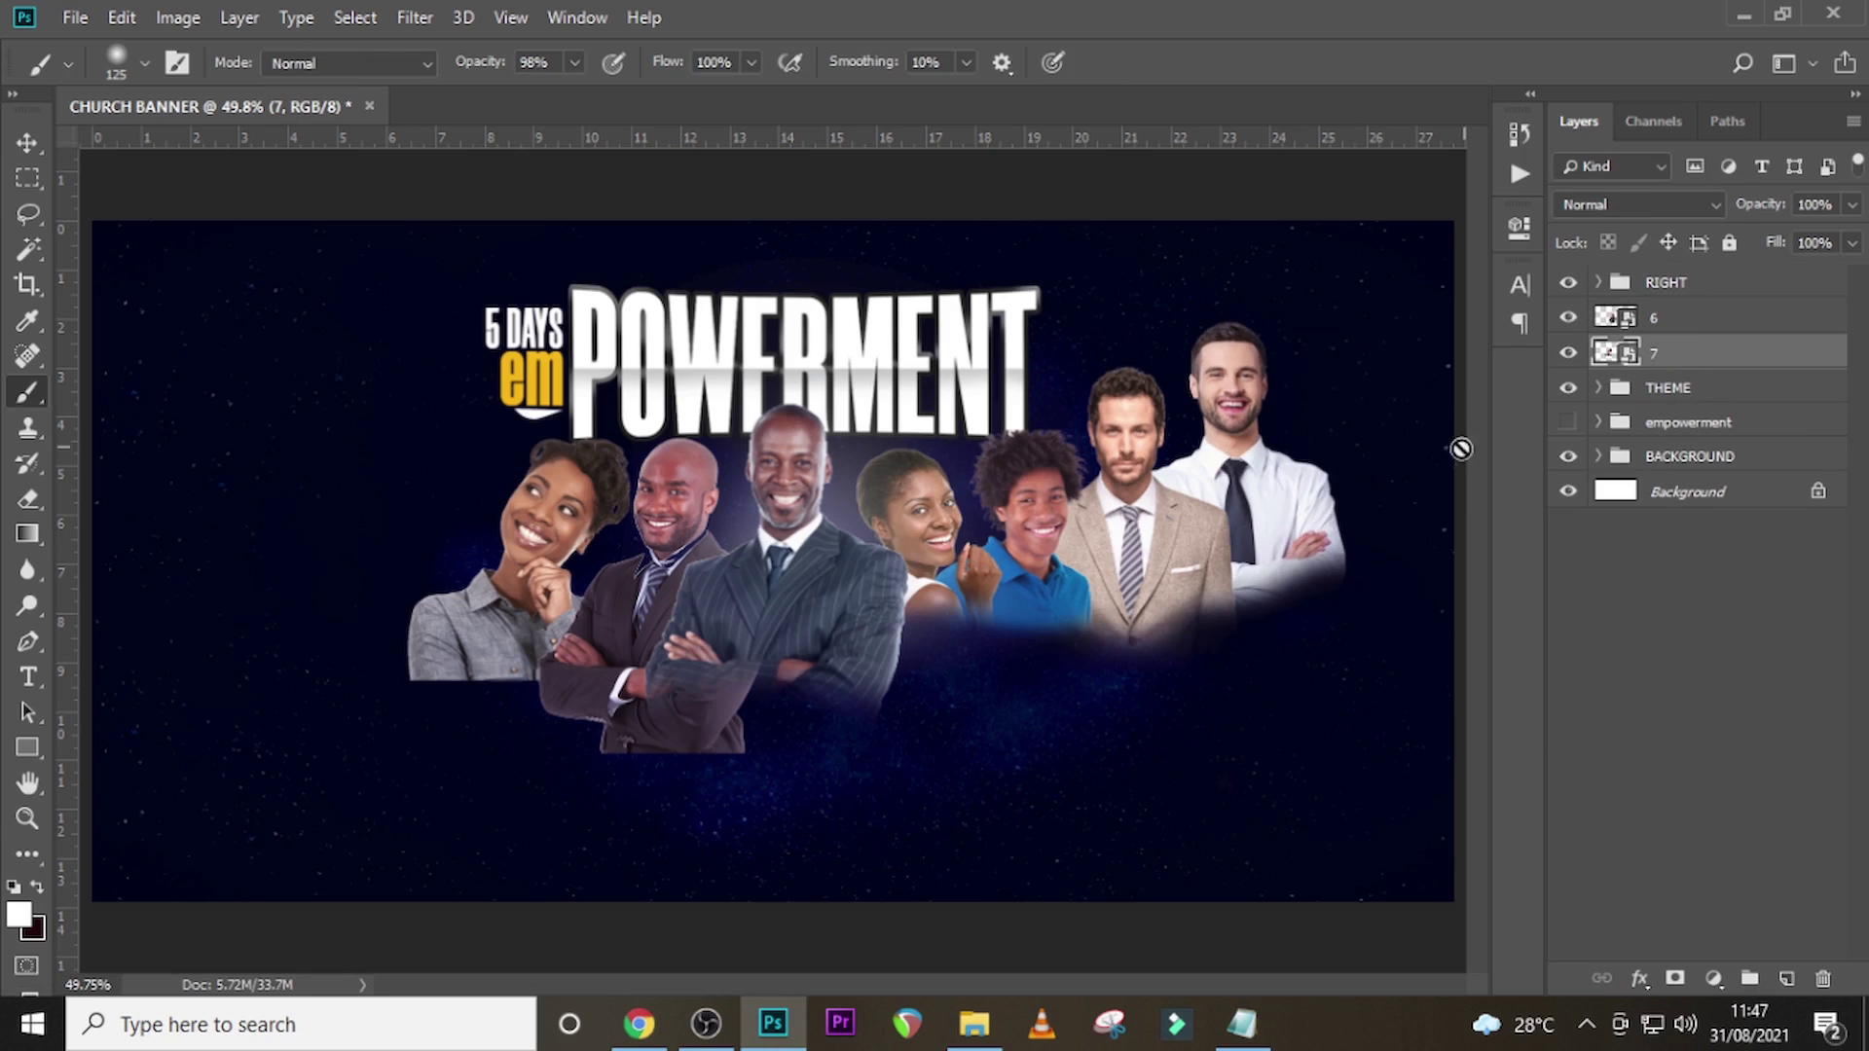
key(ctrl+t)
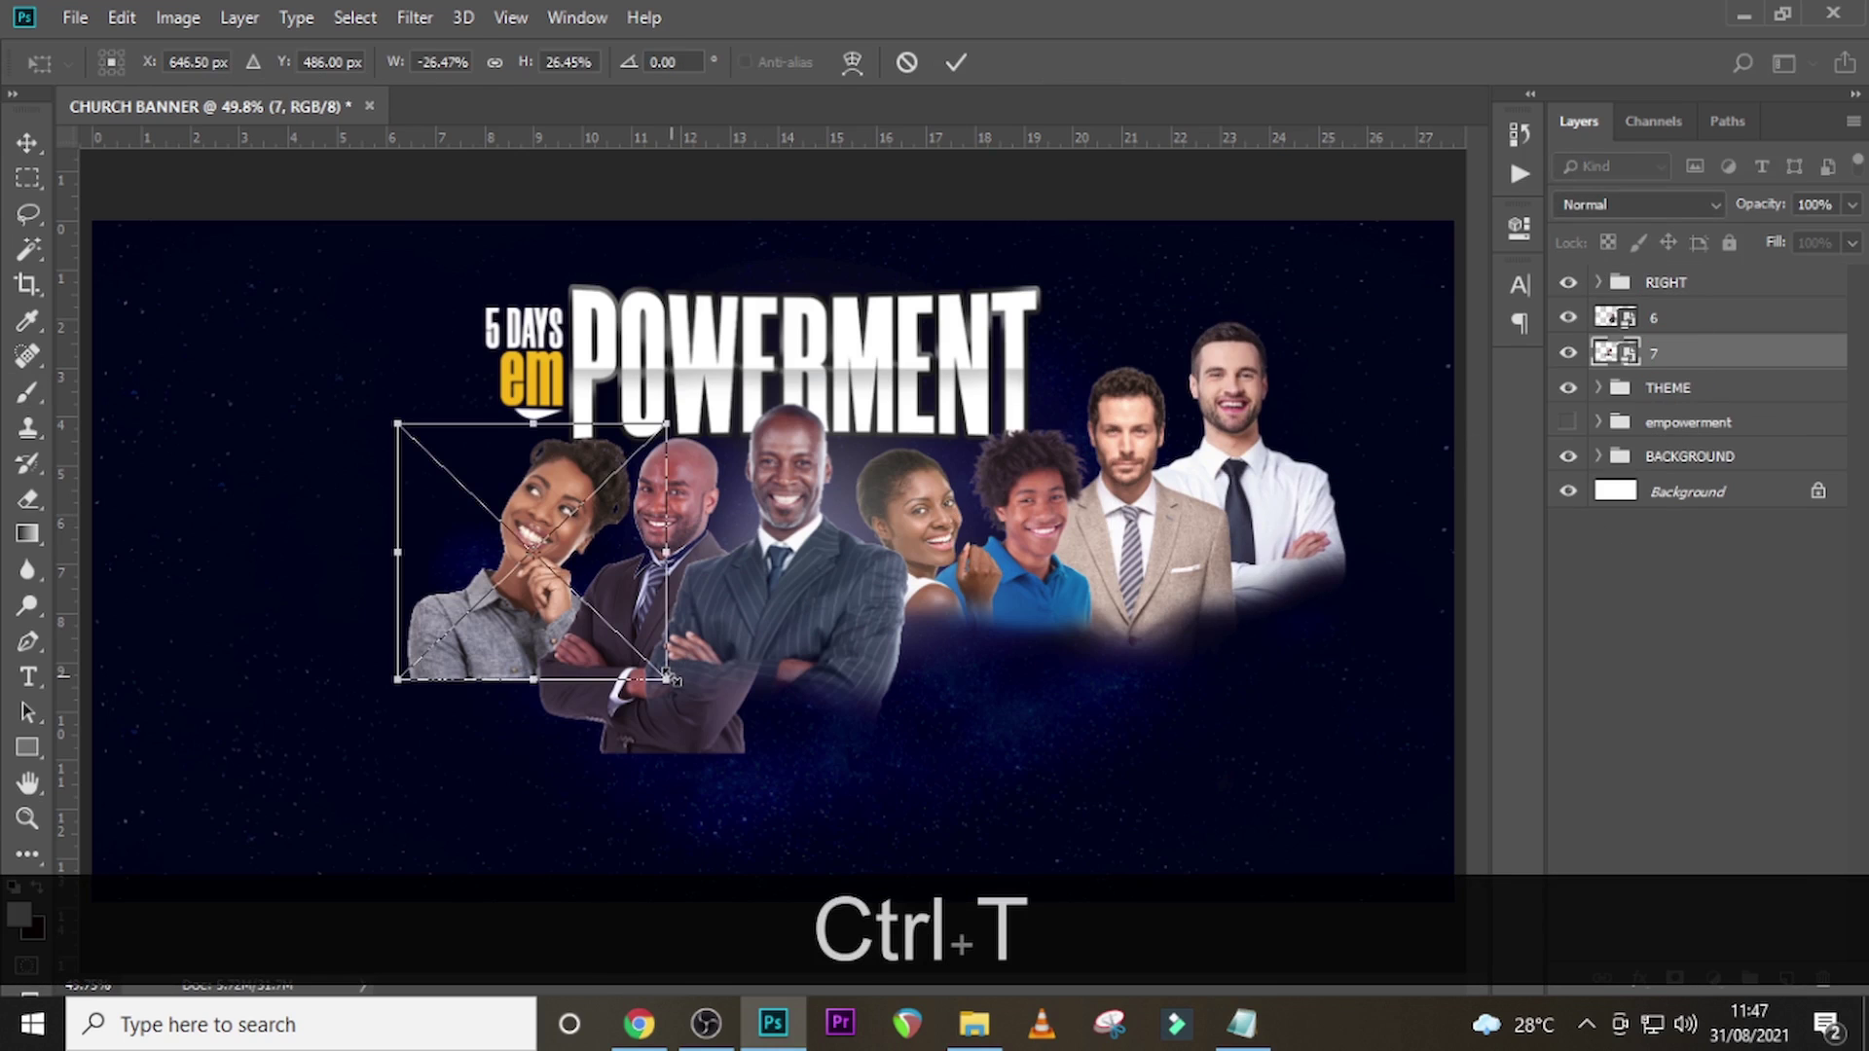
mouse_move(670, 679)
mouse_down()
mouse_move(671, 654)
mouse_move(647, 659)
mouse_up()
drag(608, 573, 631, 579)
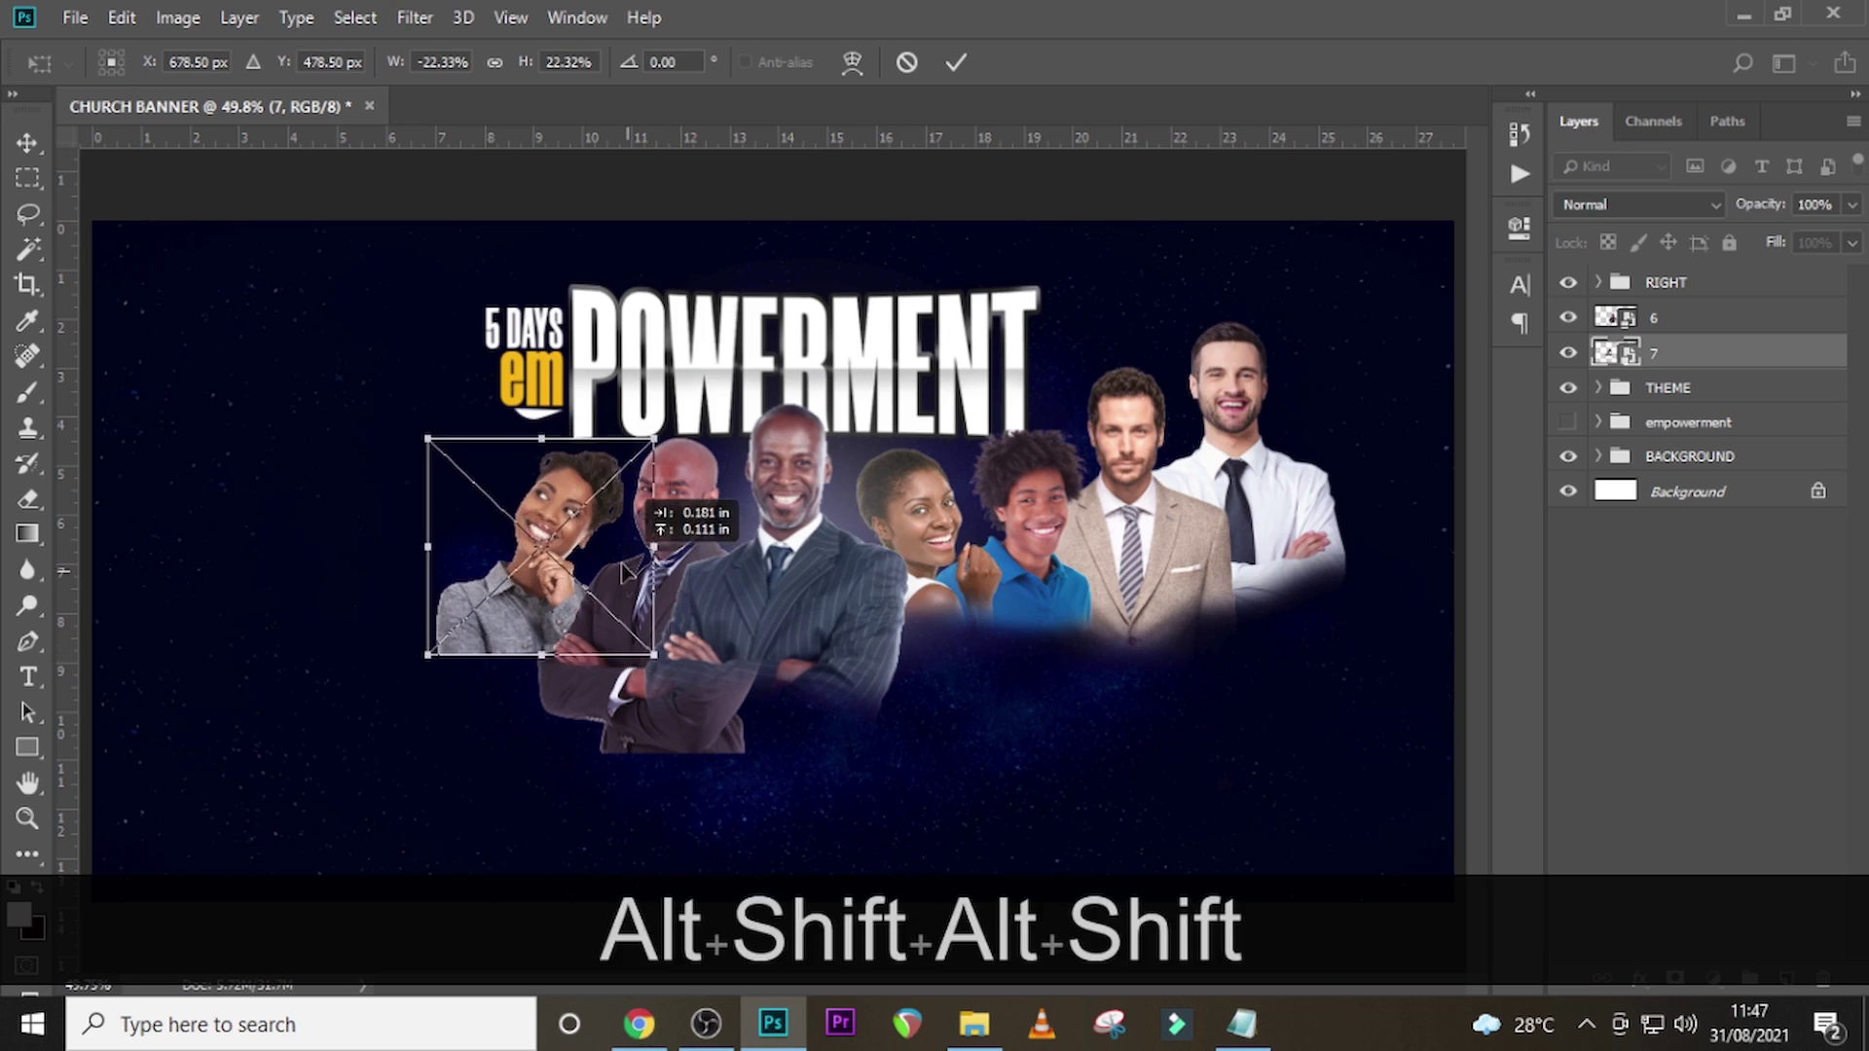
key(Return)
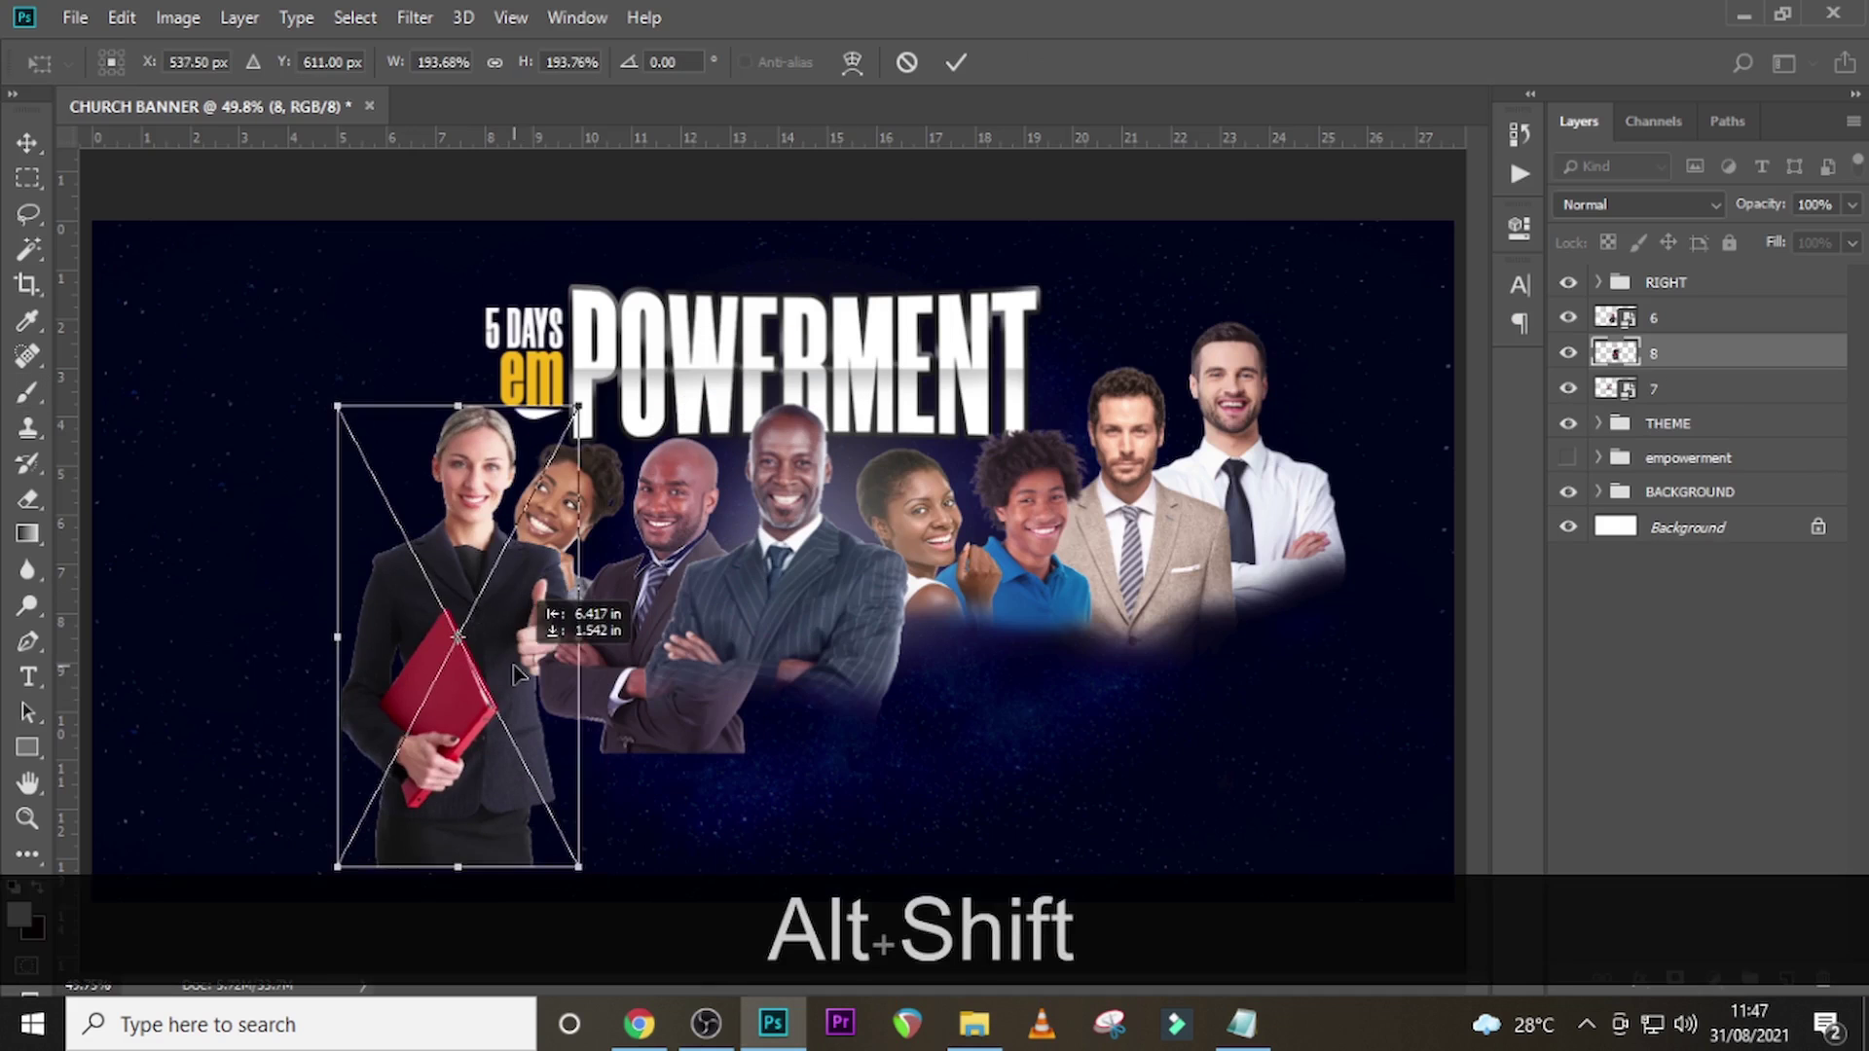
- Place portraits 8 and 9 at the left end of the lineup, scaling 9 to about 31%, and stack them in order below layer 7
key(Return)
drag(1672, 353, 1684, 419)
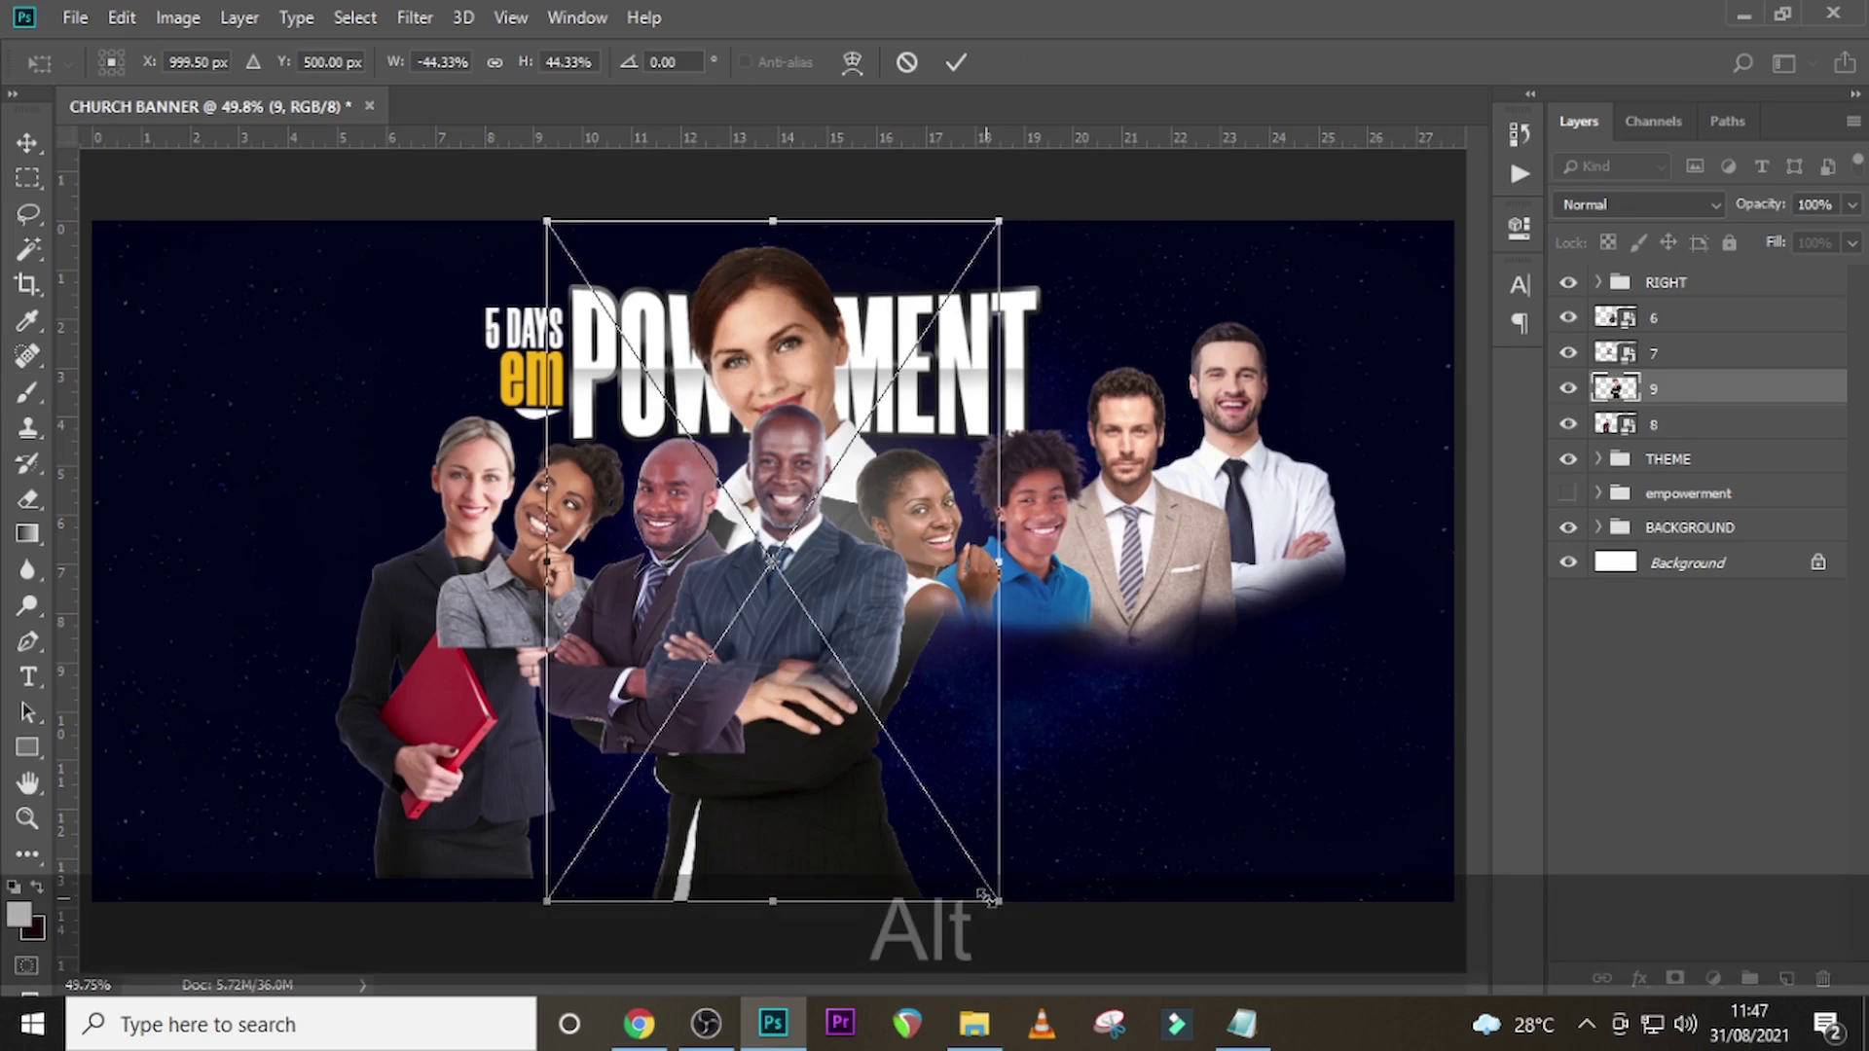
drag(986, 895, 930, 799)
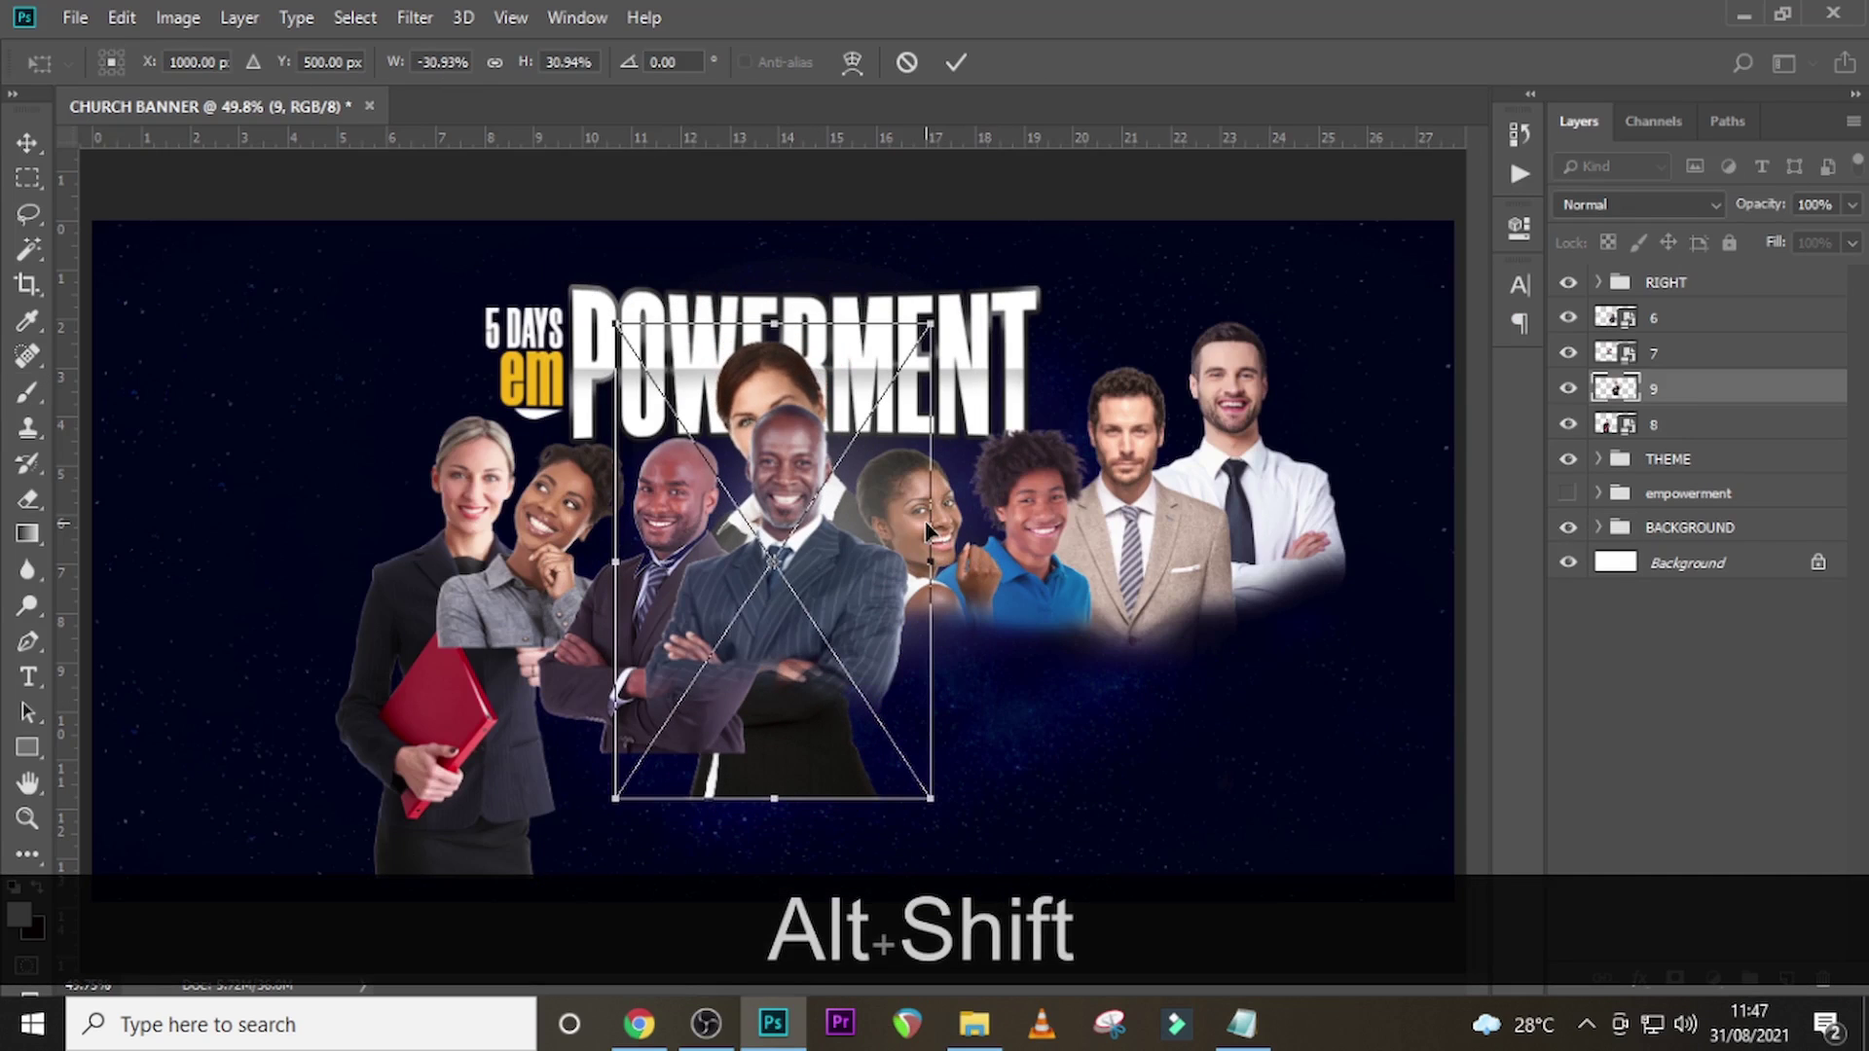
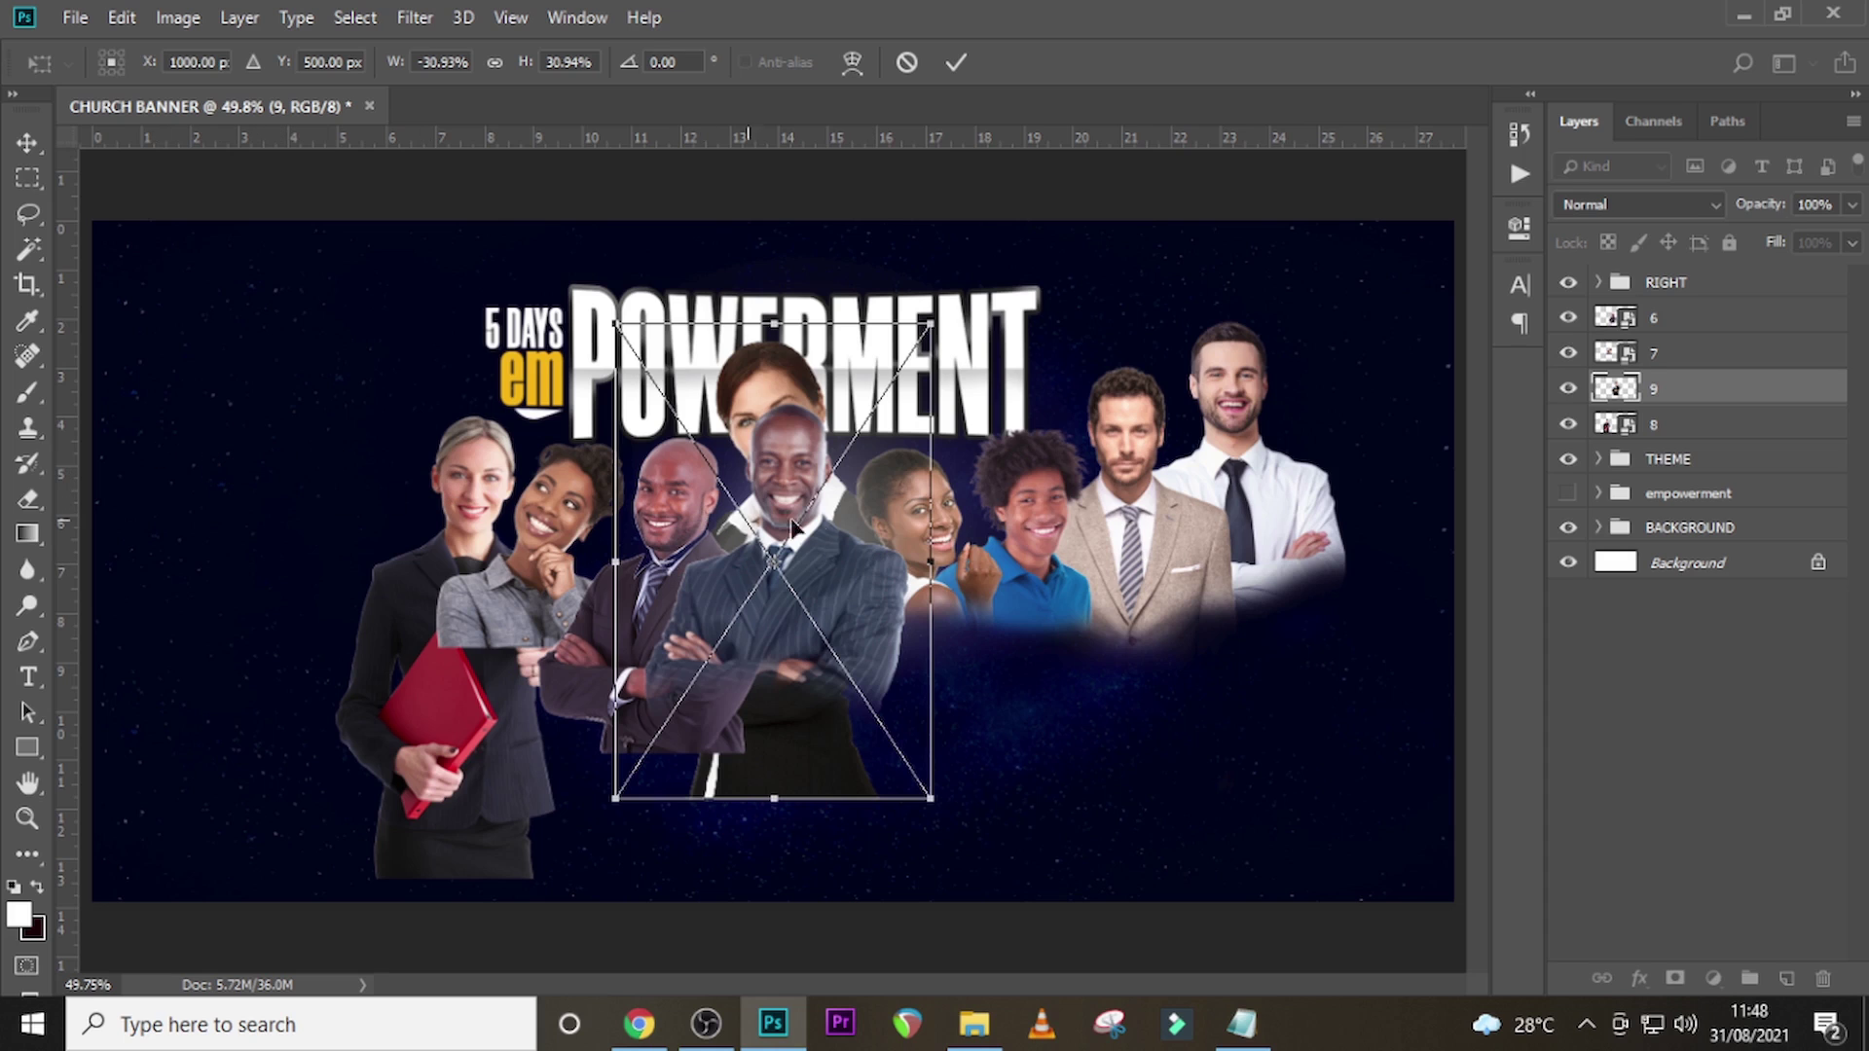
drag(834, 584, 485, 660)
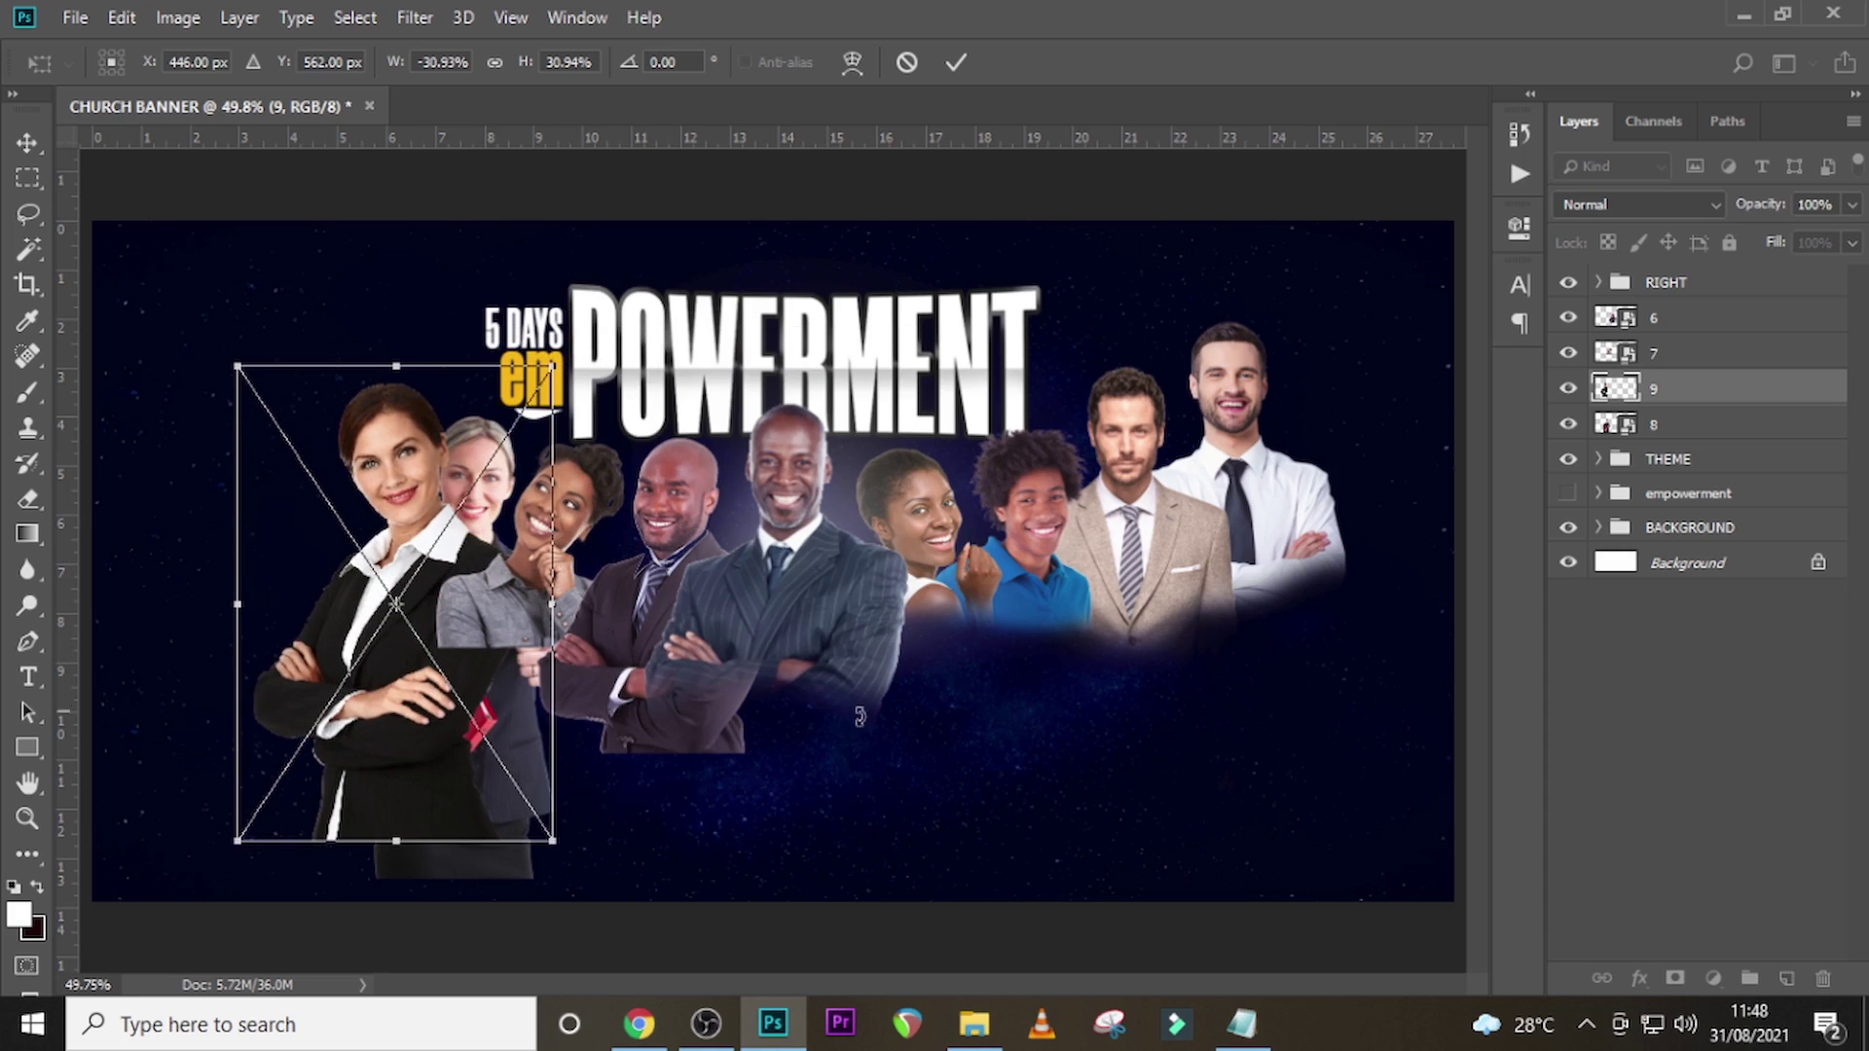
key(Return)
mouse_move(1660, 394)
mouse_down()
mouse_move(1645, 428)
mouse_move(1668, 433)
mouse_up()
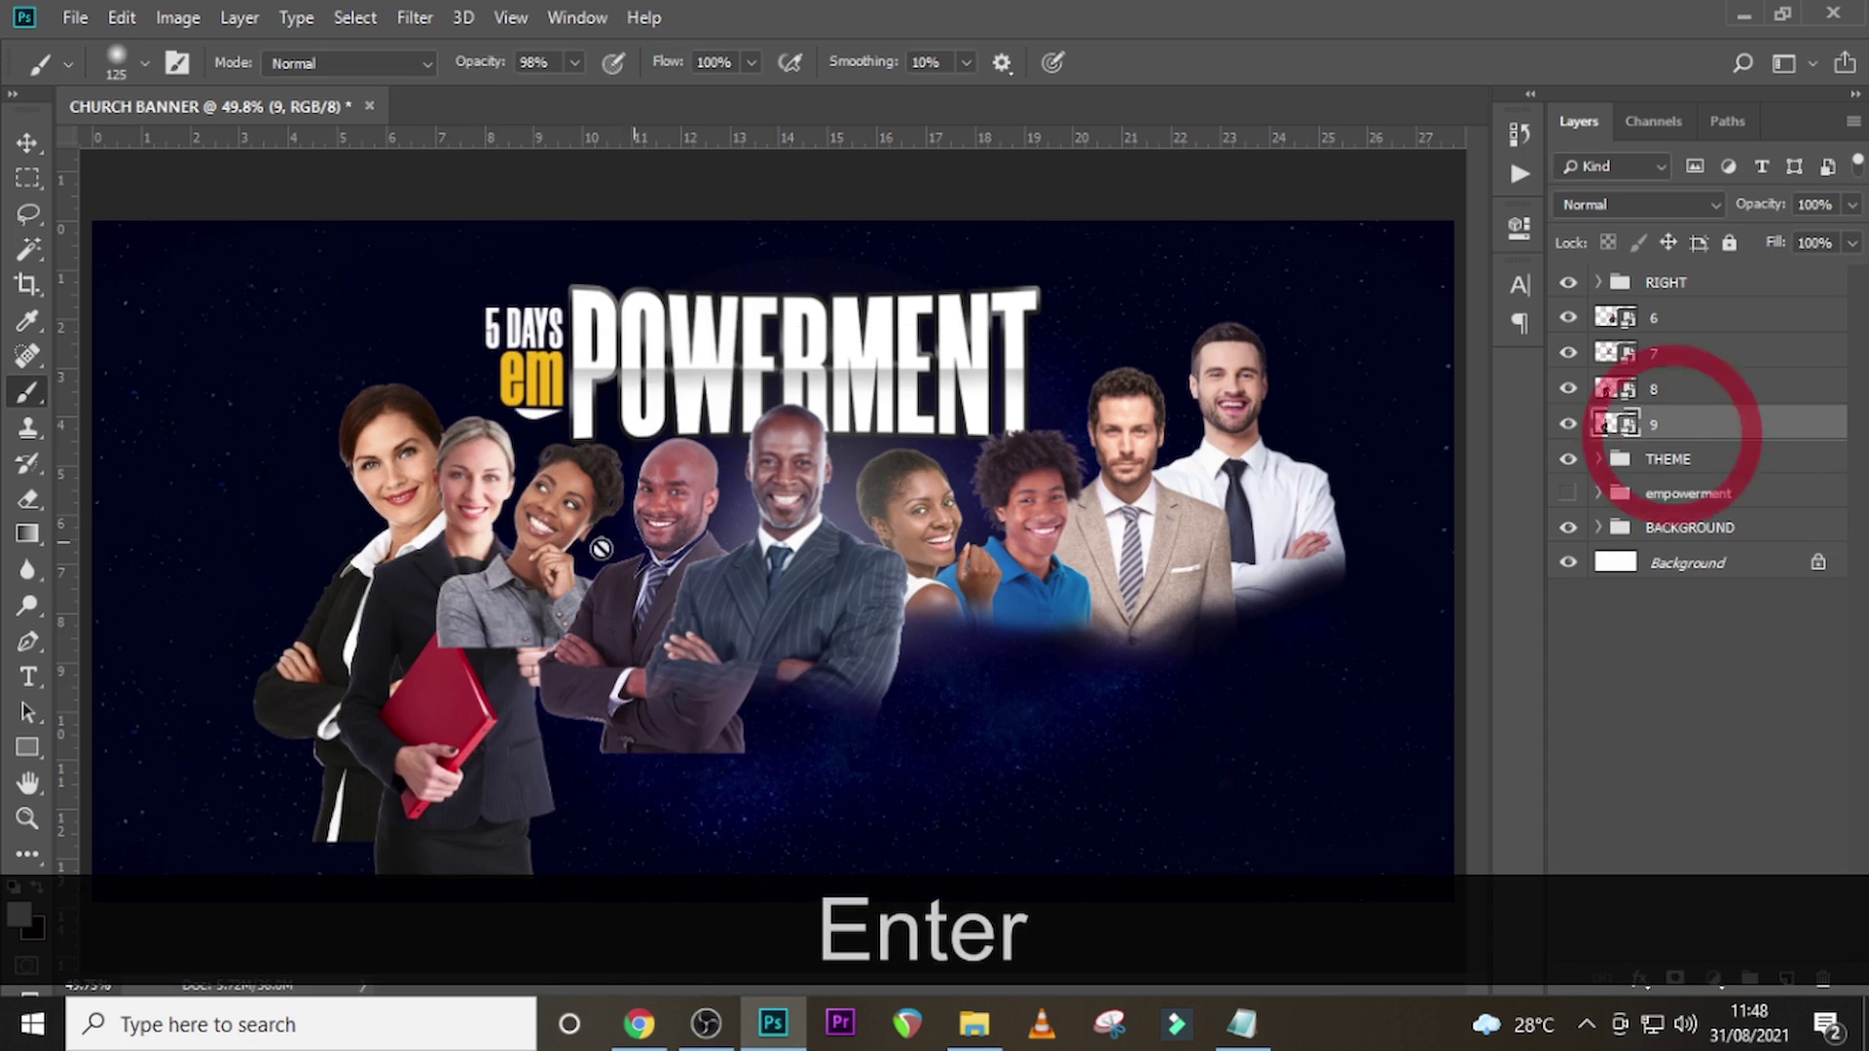
- Shrink the woman on layer 9 and nudge her up, and slightly scale down the woman with the red folder on layer 8
key(ctrl+t)
drag(538, 840, 495, 780)
drag(480, 644, 473, 625)
key(Return)
click(1689, 390)
key(ctrl+t)
drag(579, 877, 573, 868)
key(Return)
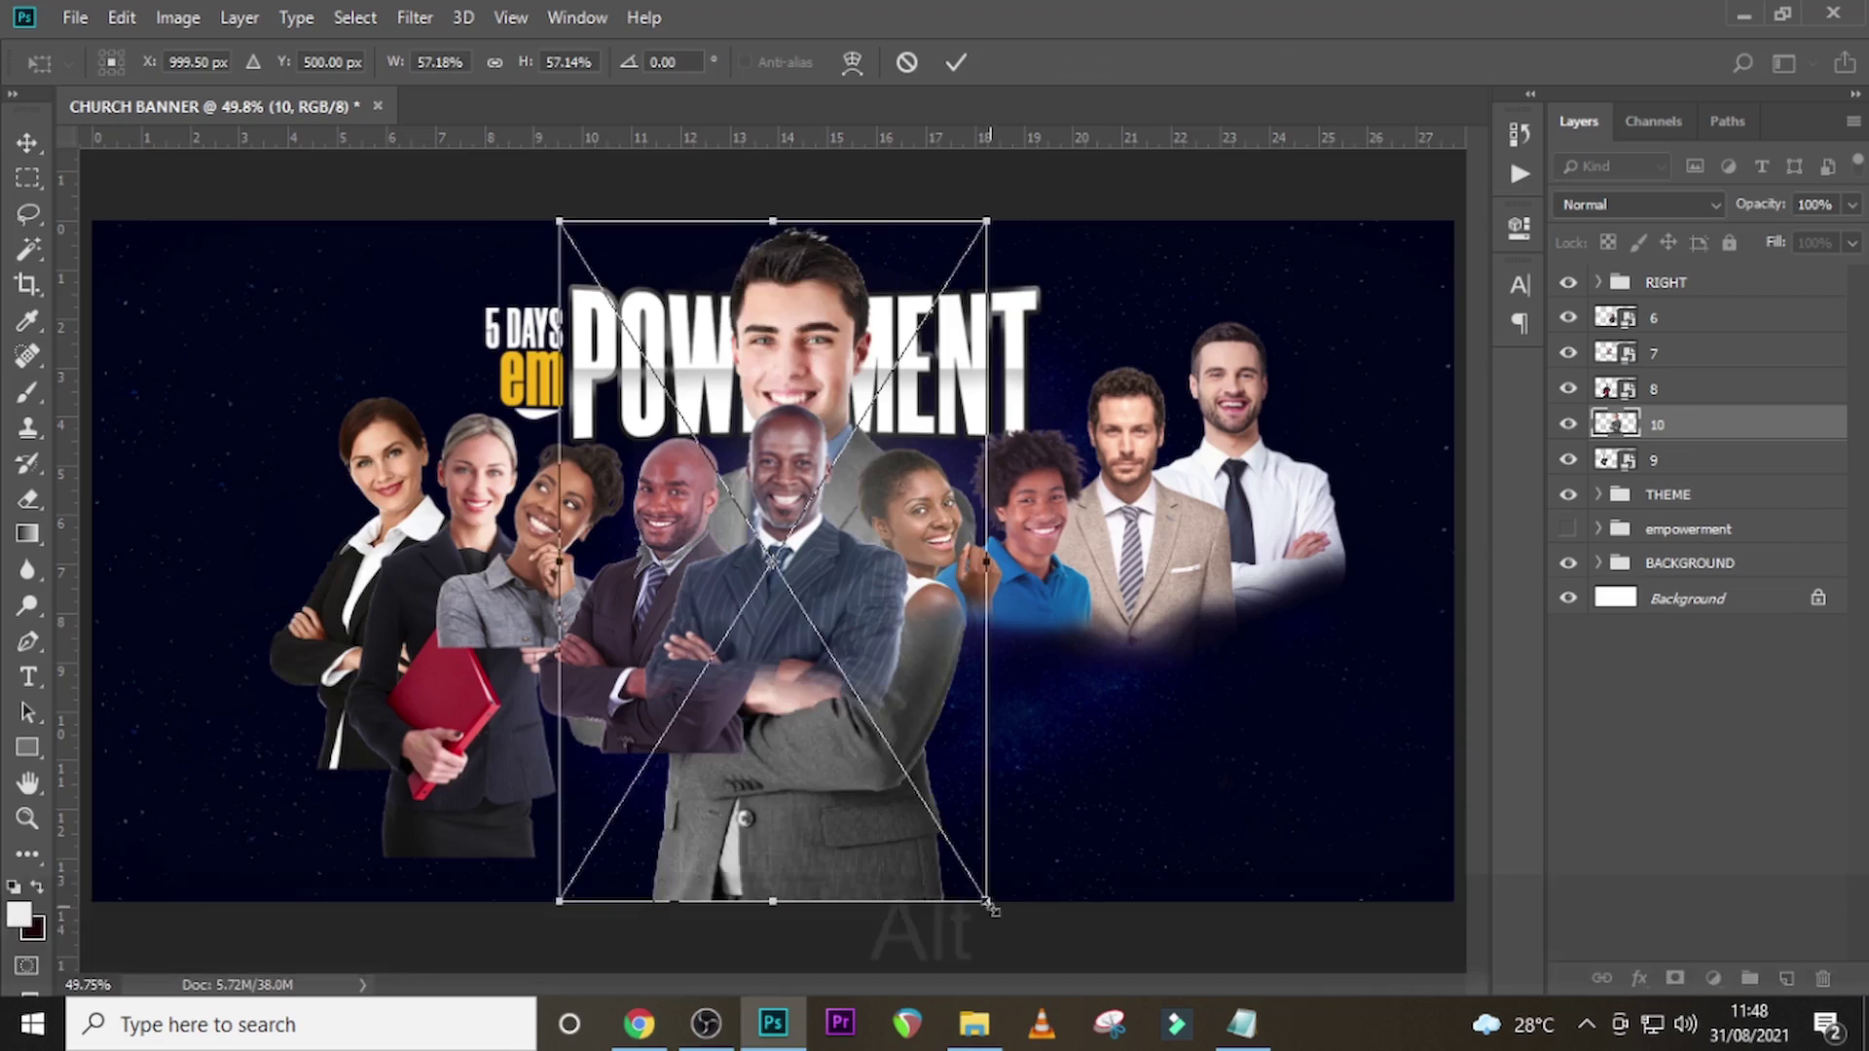
- Place portrait 10 at the far left with a horizontal guide at his head height, and stack its layer below layer 9
key(Return)
drag(931, 142, 910, 331)
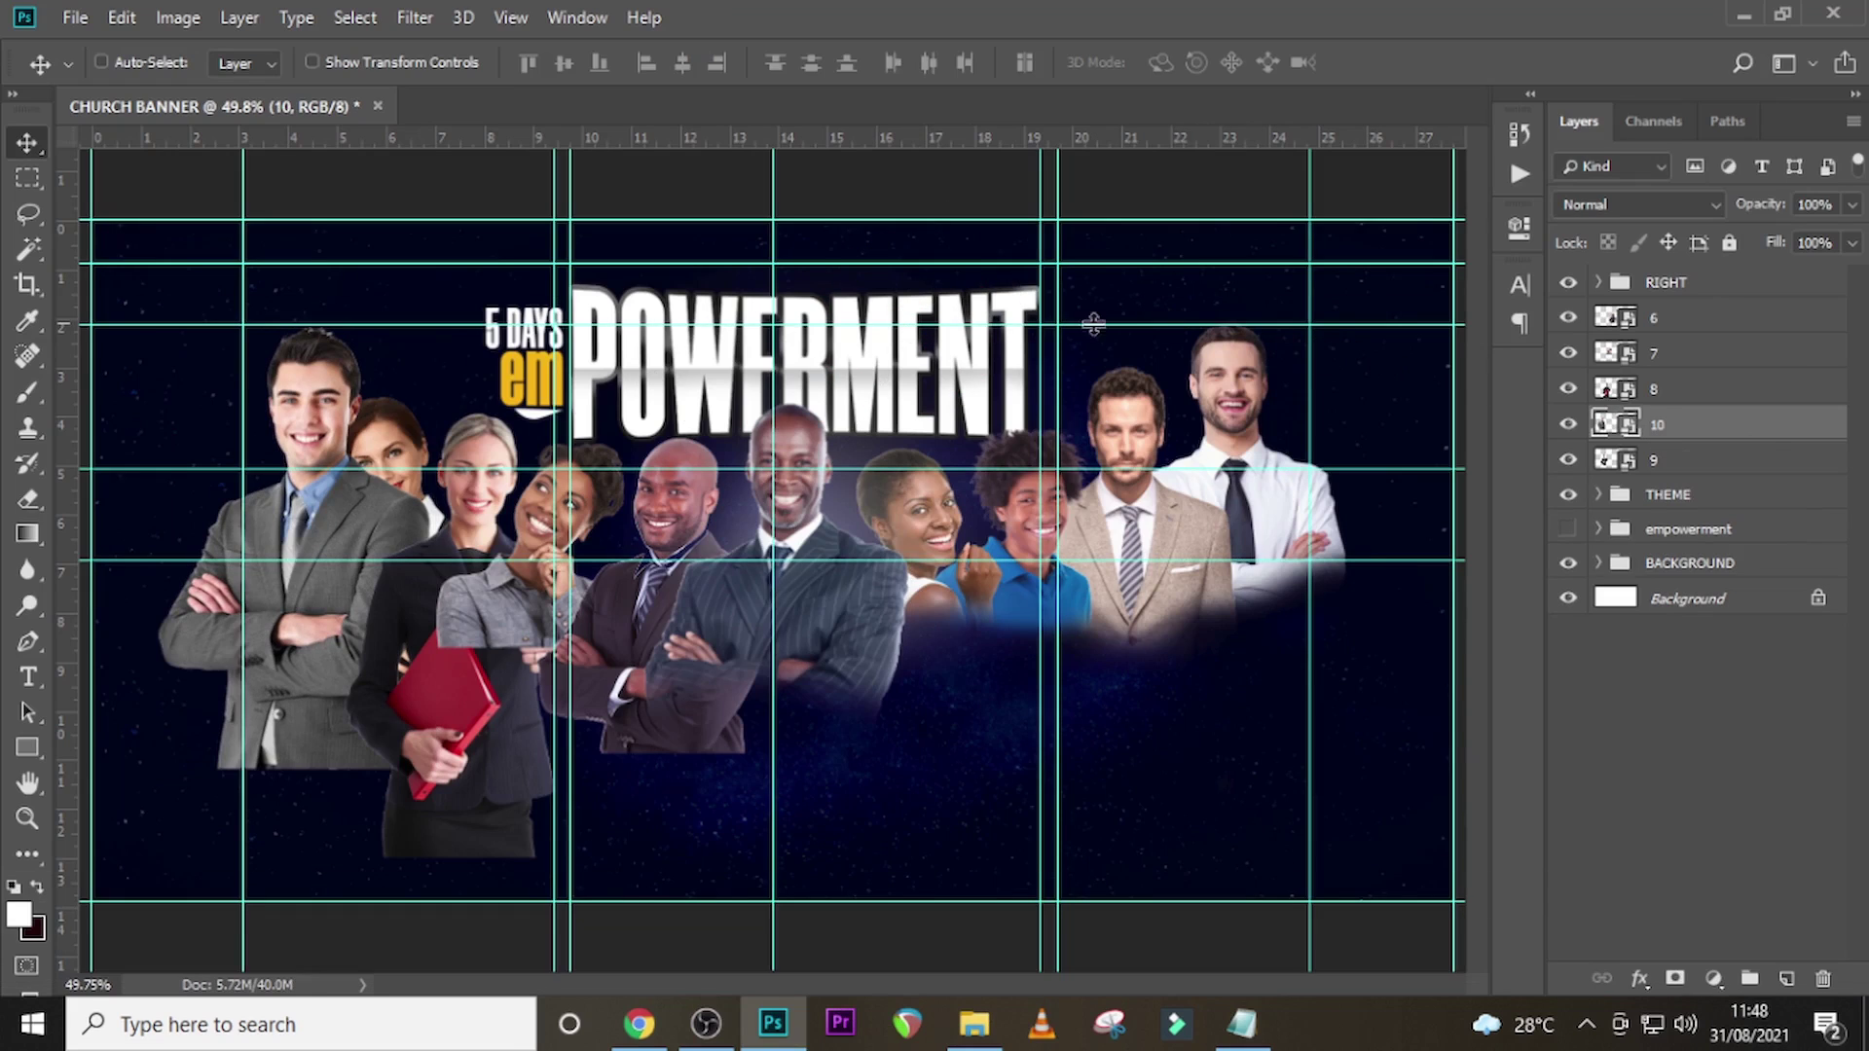
drag(1684, 428, 1676, 477)
- Scale the man on layer 10 to about 33% and move him up to align with the head-height guide
key(ctrl)
key(ctrl+t)
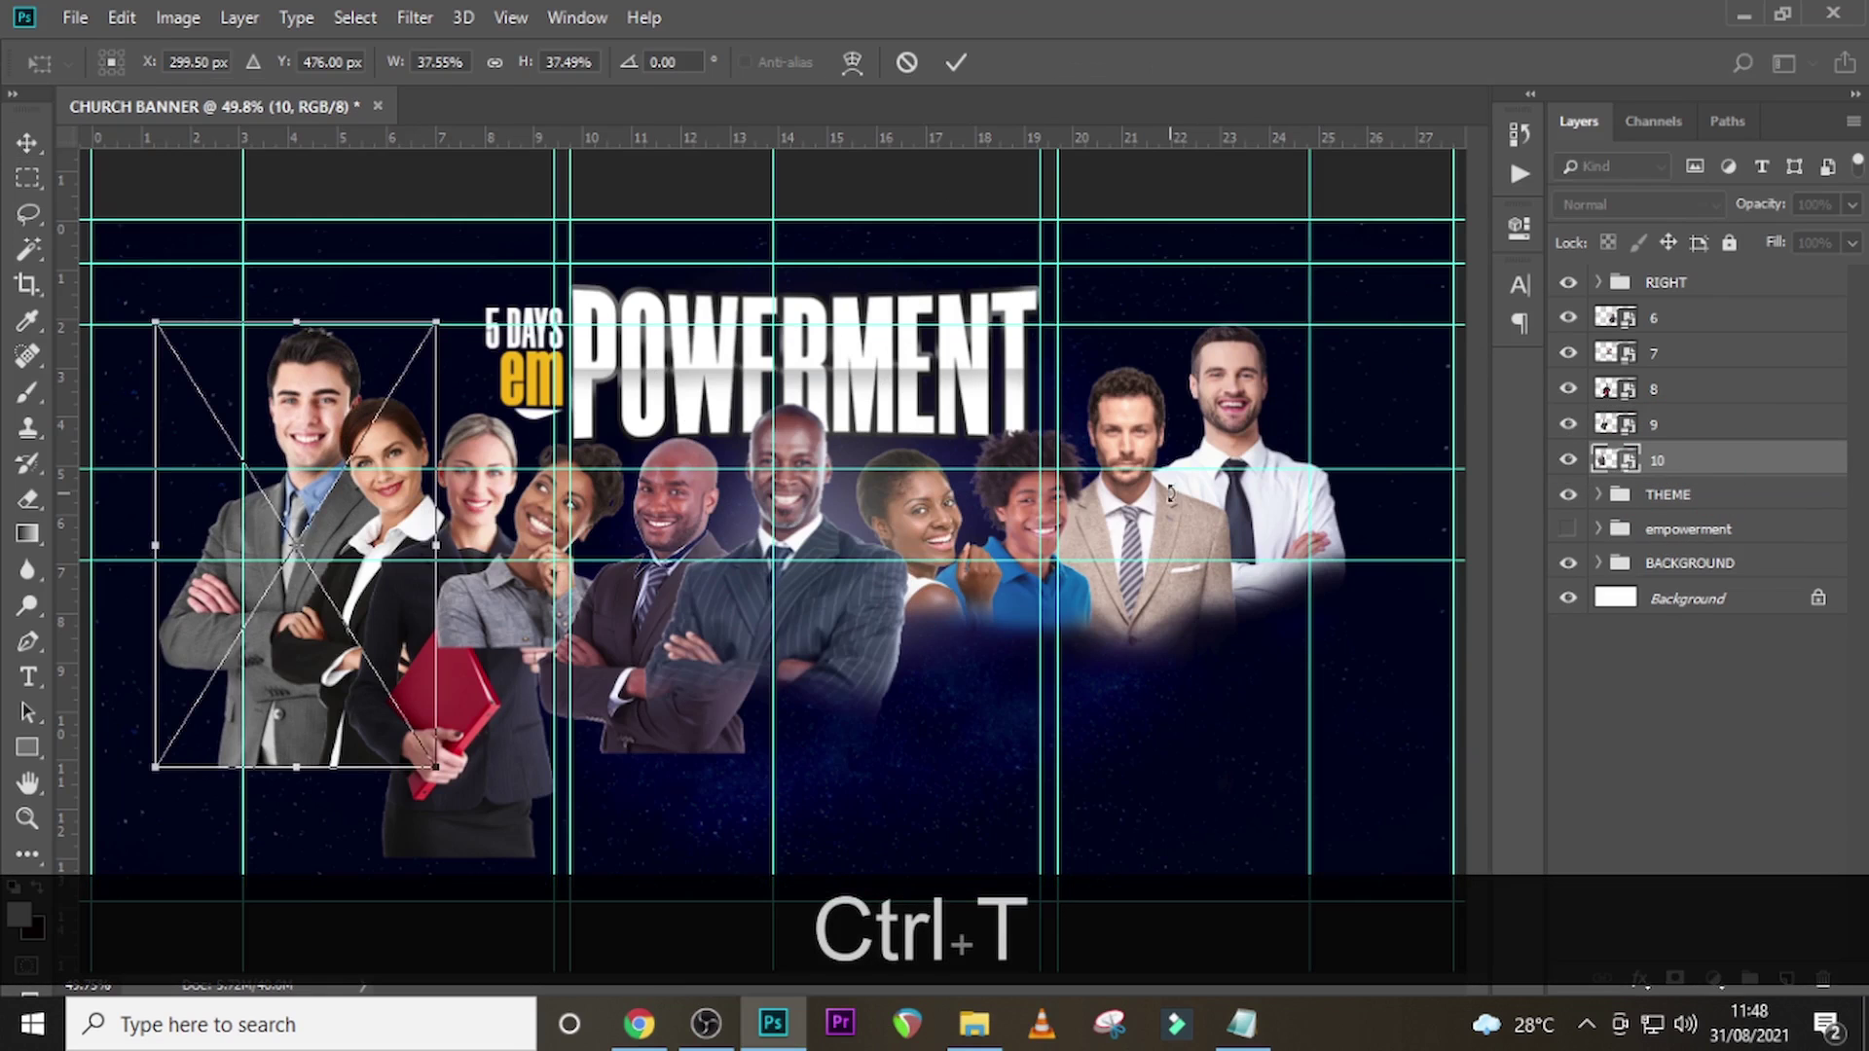
key(alt+shift)
drag(433, 769, 426, 734)
drag(353, 630, 350, 602)
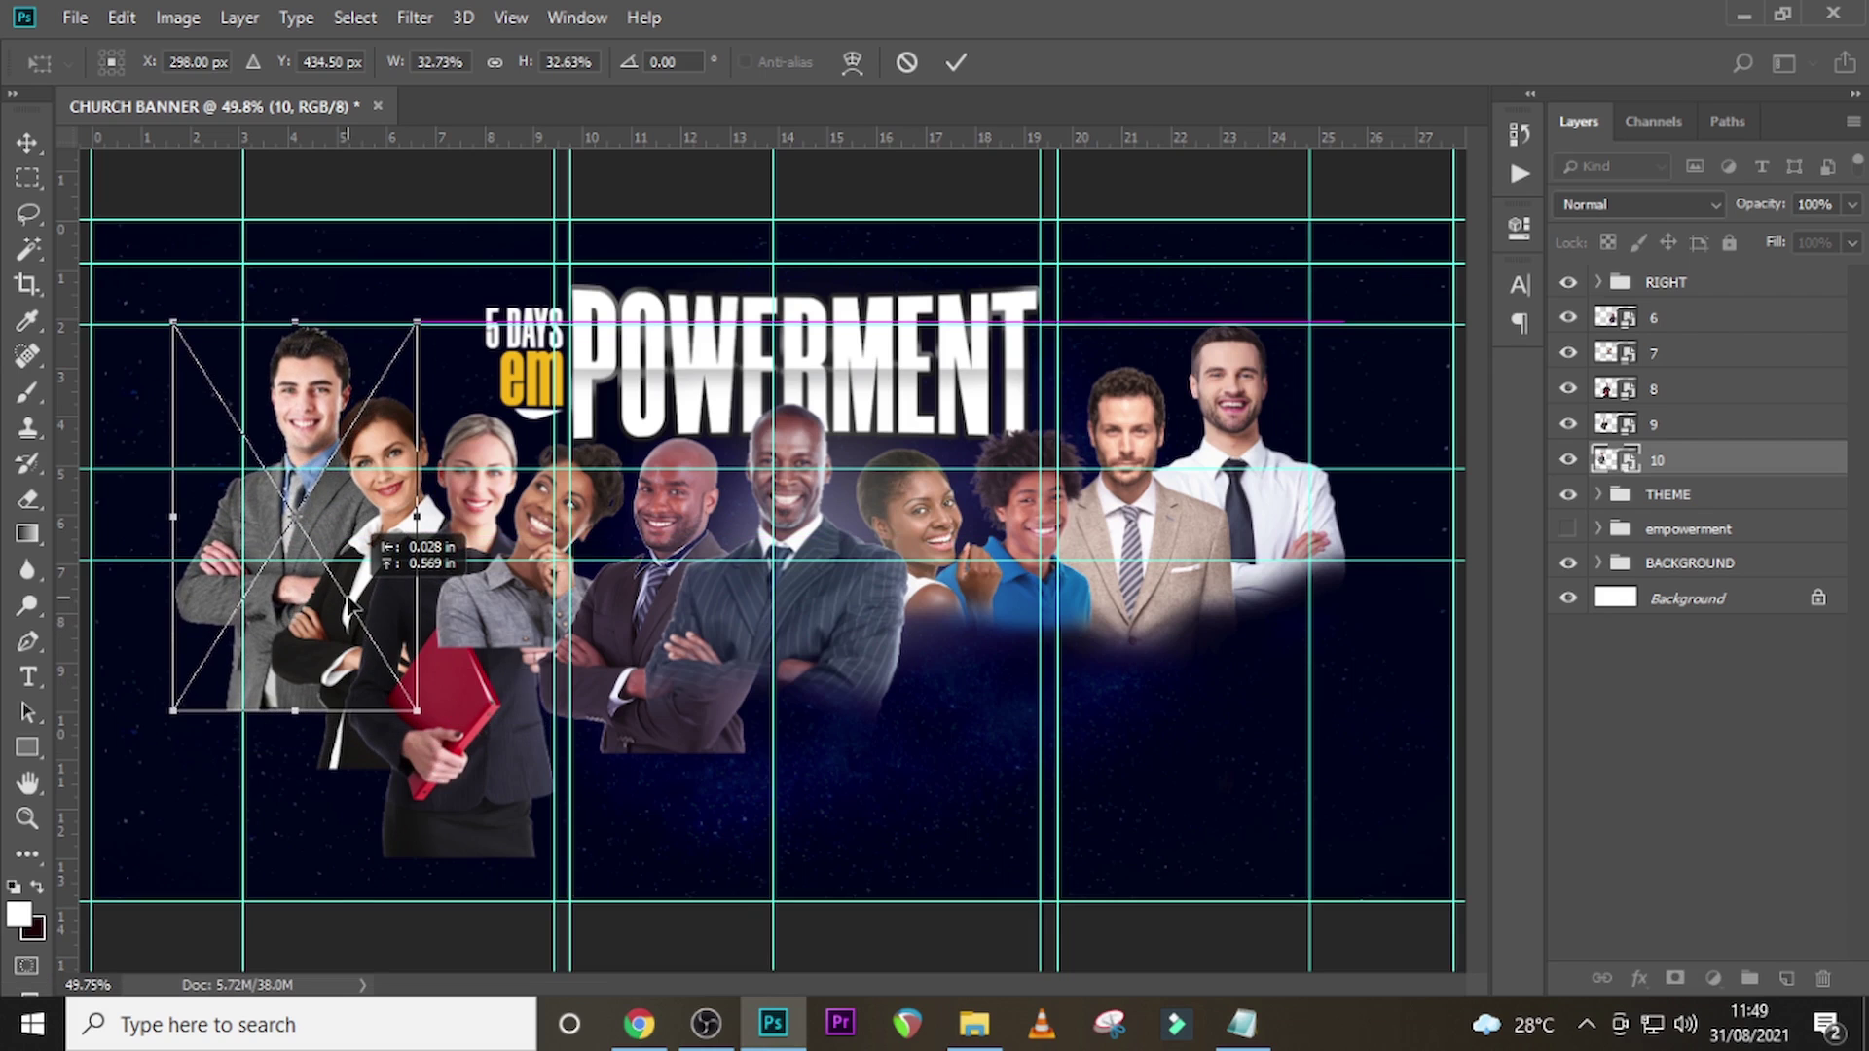
key(Return)
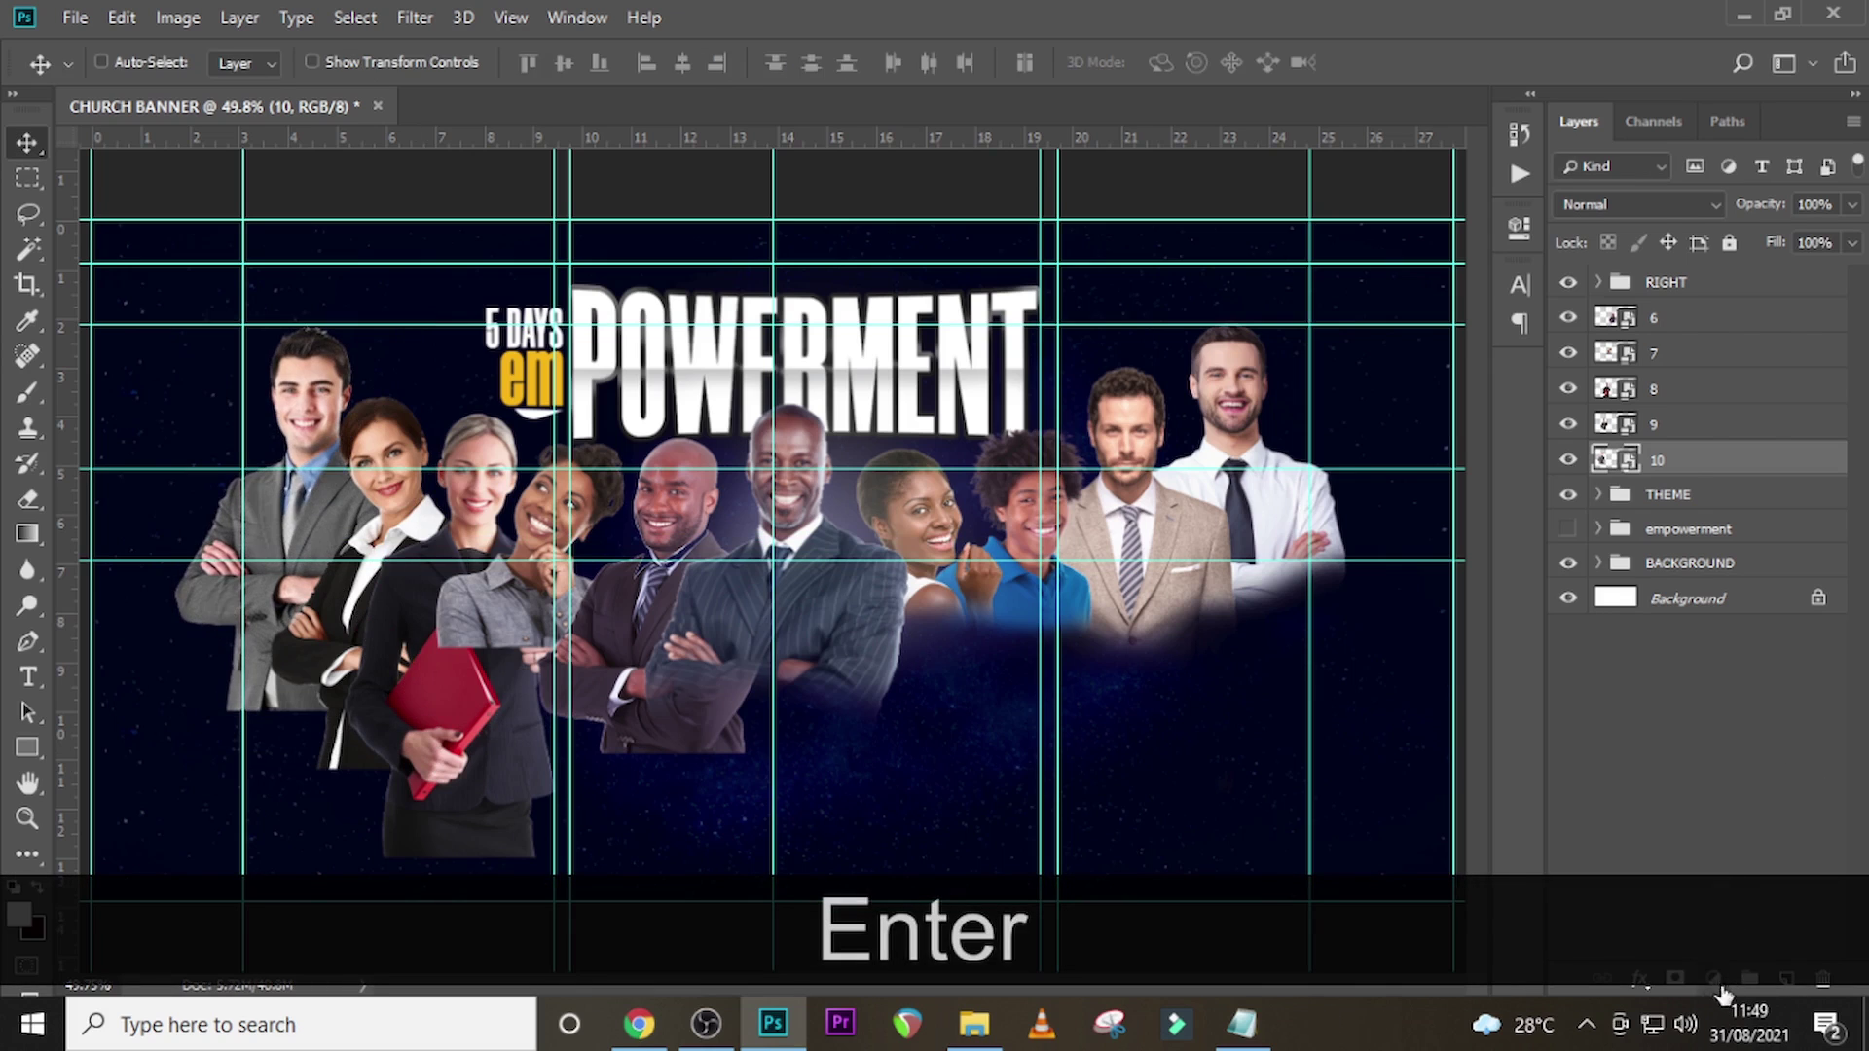
- Add a layer mask to each of layers 10, 9, 8, 7 and 6
click(1674, 977)
click(1654, 424)
click(1674, 977)
click(1655, 389)
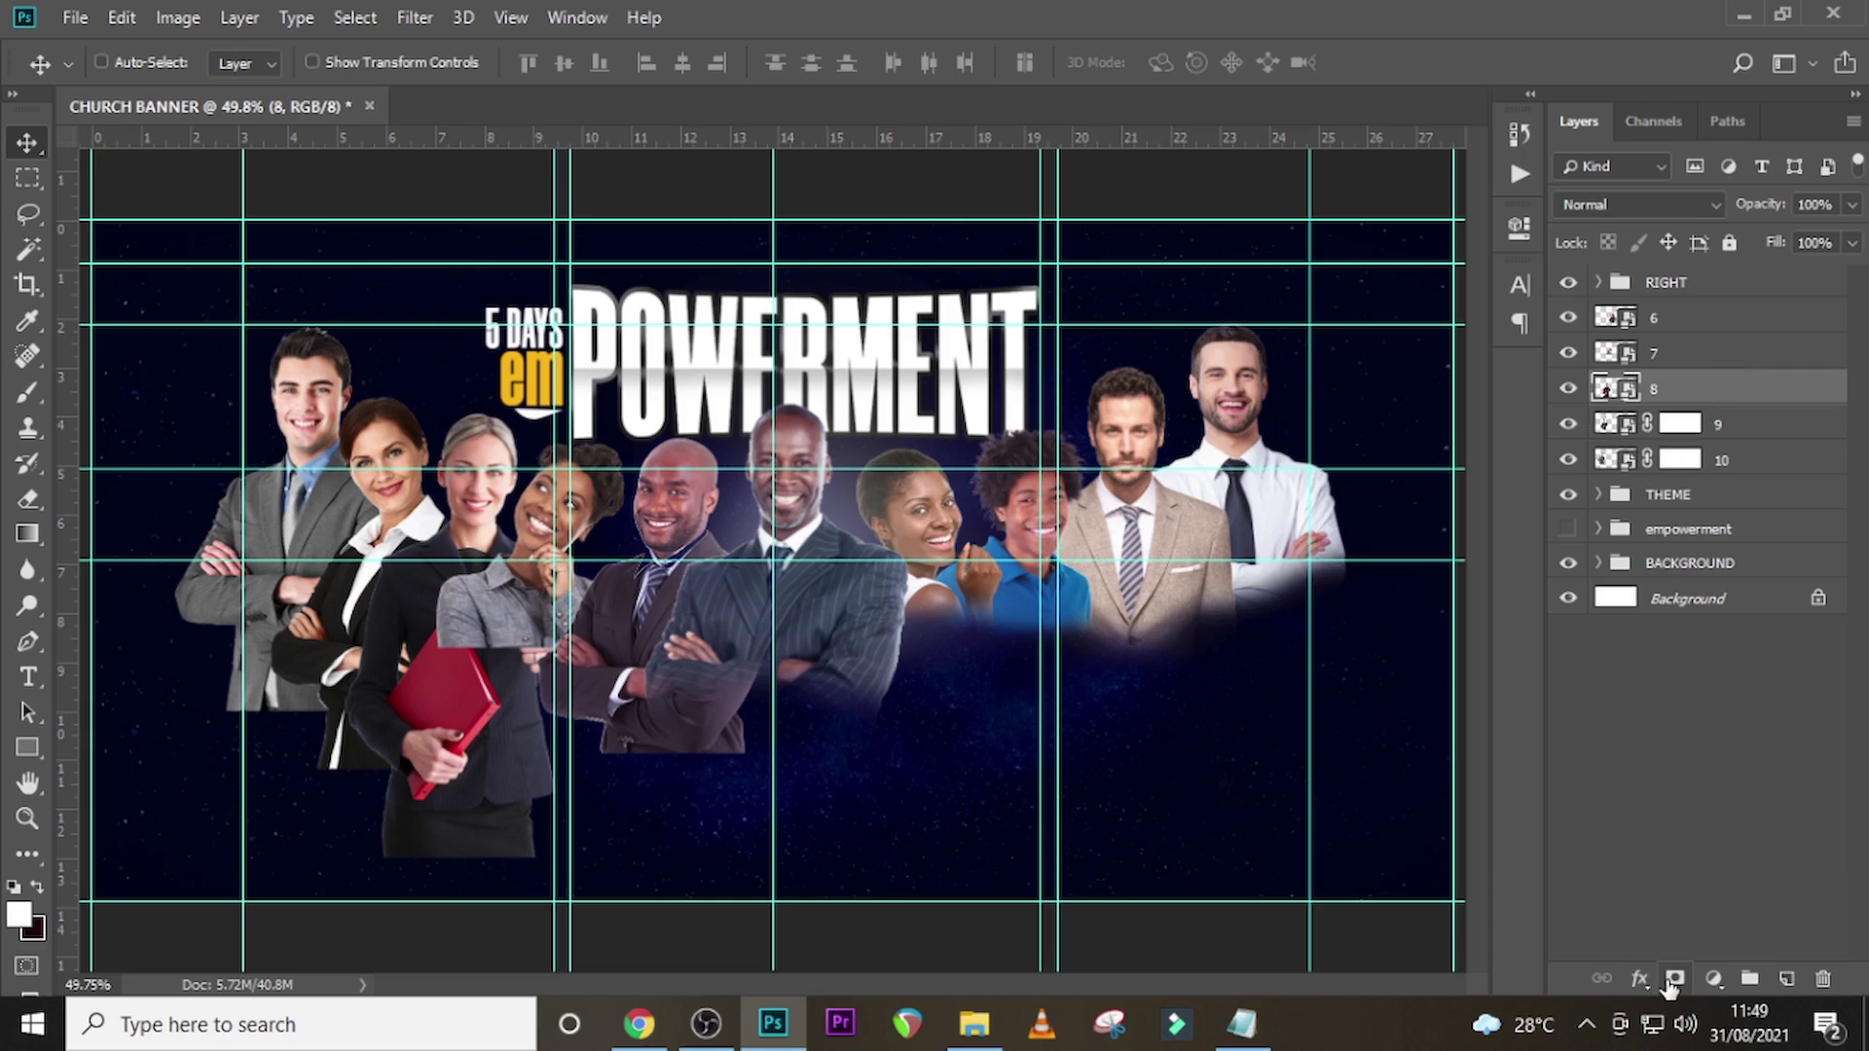
click(1672, 981)
click(1654, 355)
click(1674, 979)
click(1648, 323)
click(1674, 979)
- Fade the lower edges of portraits 6 and 7 on their masks, using a 100% opacity, size 100 brush for layer 7
key(b)
mouse_move(729, 759)
mouse_down()
mouse_move(581, 724)
mouse_move(730, 769)
mouse_move(667, 744)
mouse_up()
click(573, 63)
click(1681, 358)
key([)
drag(559, 654, 428, 642)
- Brush black on the masks of layers 8, 9 and 10 to fade out the lower parts of those portraits
click(1680, 389)
mouse_move(530, 837)
mouse_down()
mouse_move(469, 788)
mouse_move(404, 657)
mouse_up()
click(1686, 430)
mouse_move(471, 776)
mouse_down()
mouse_move(484, 735)
mouse_move(367, 740)
mouse_move(334, 702)
mouse_move(283, 717)
mouse_up()
click(1681, 460)
mouse_move(189, 623)
mouse_down()
mouse_move(227, 598)
mouse_move(228, 766)
mouse_up()
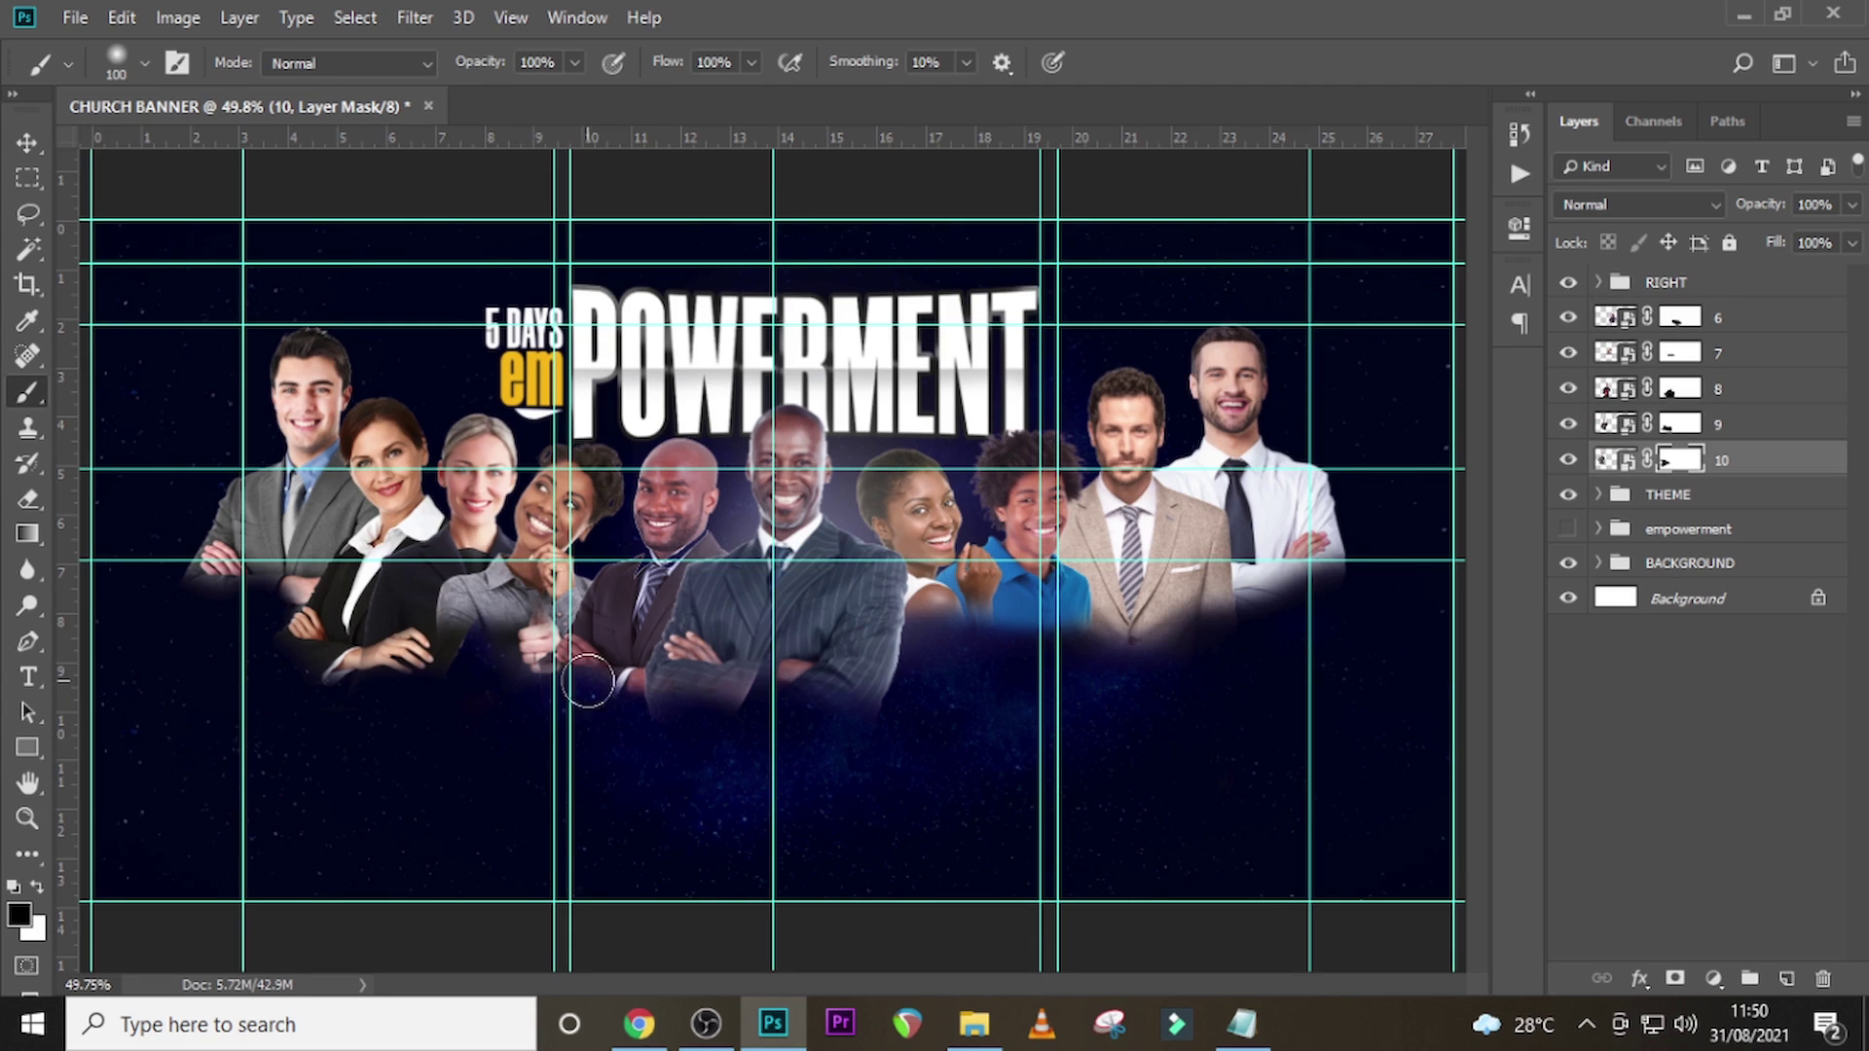
- Group layers 6 to 10 and name the group LEFT
click(1746, 322)
shift+click(1738, 458)
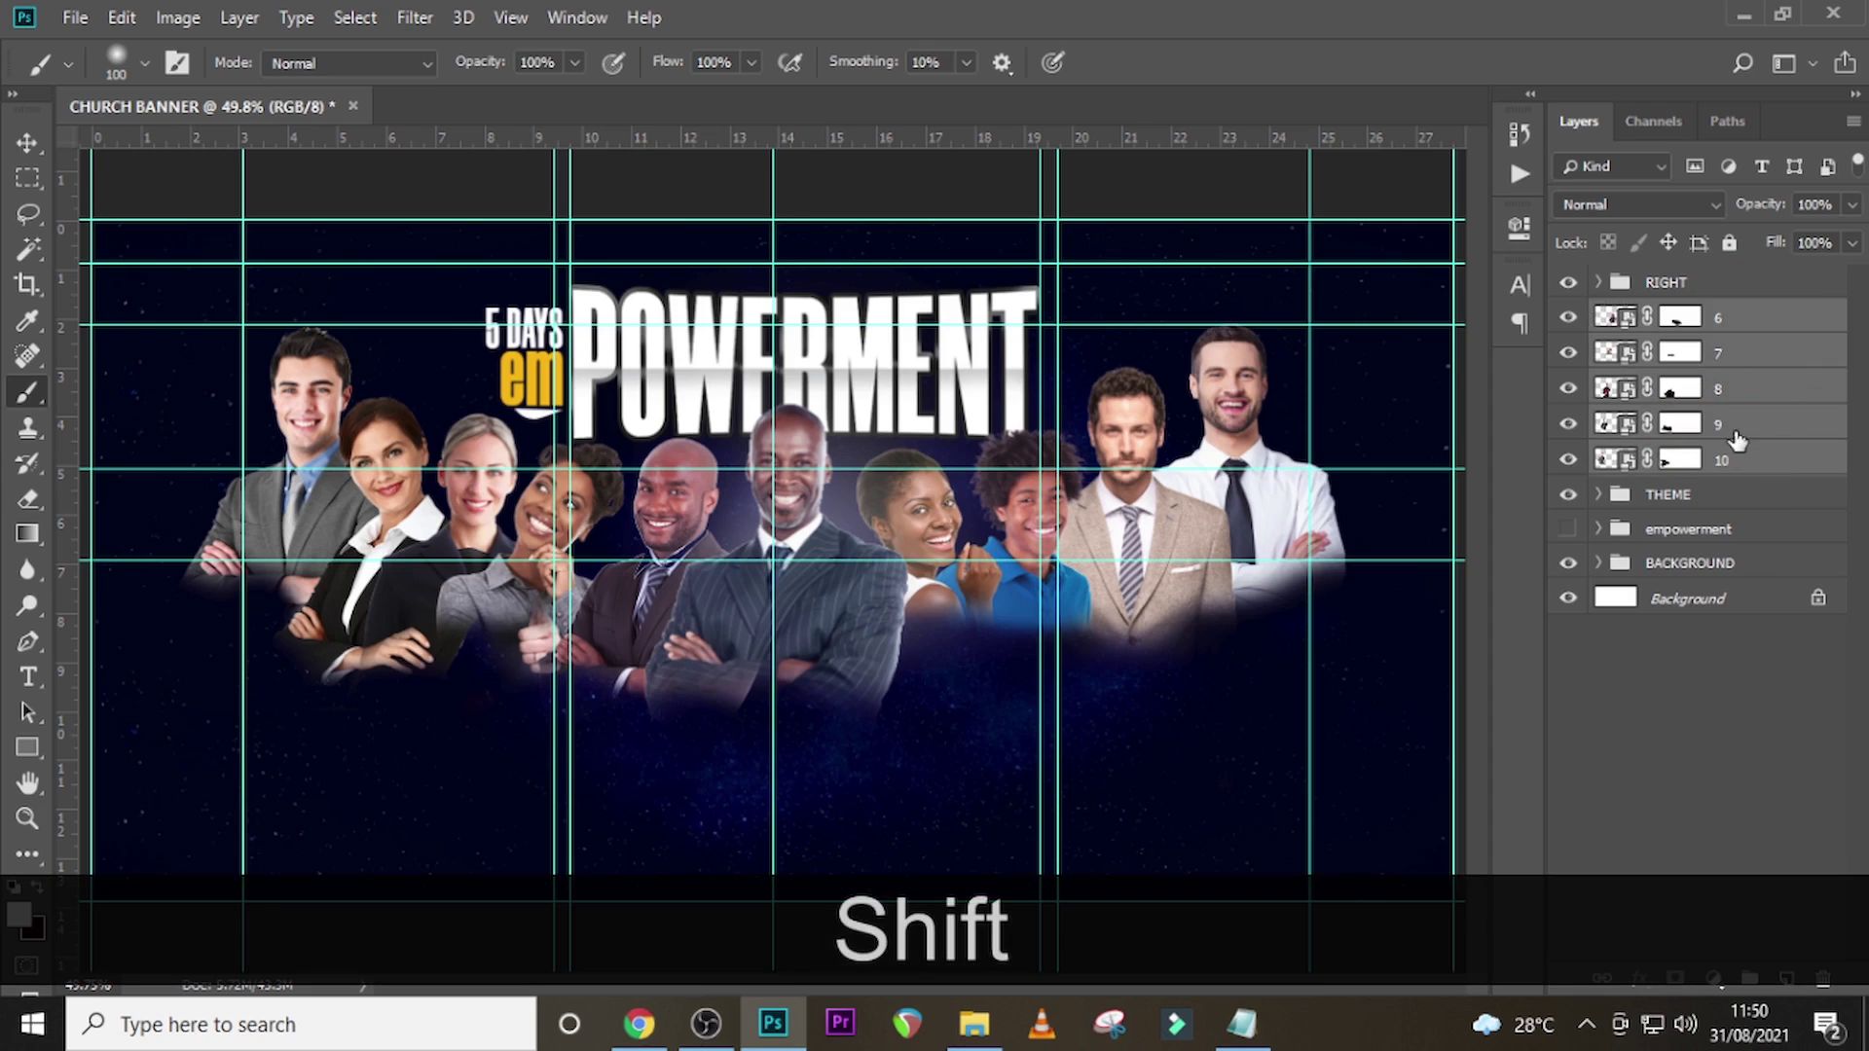
key(ctrl+shift+g)
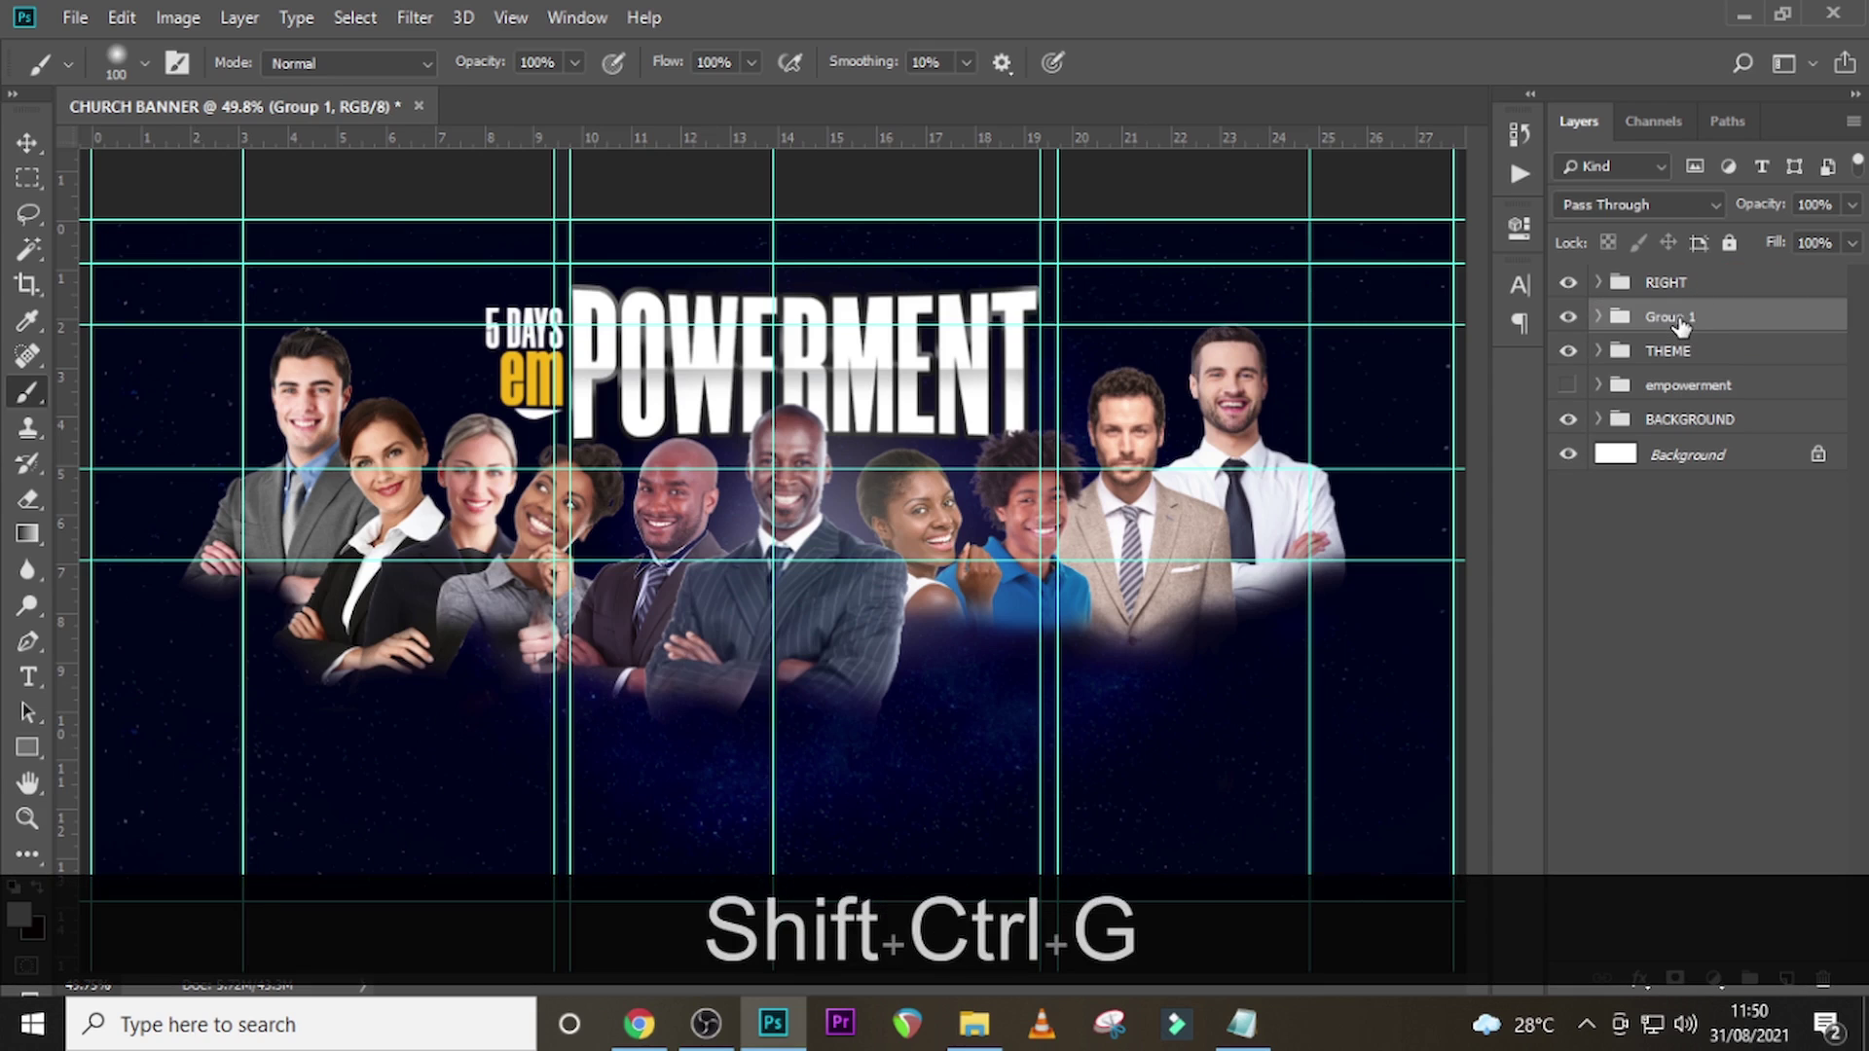
key(Caps_Lock)
text(LEFT)
key(Return)
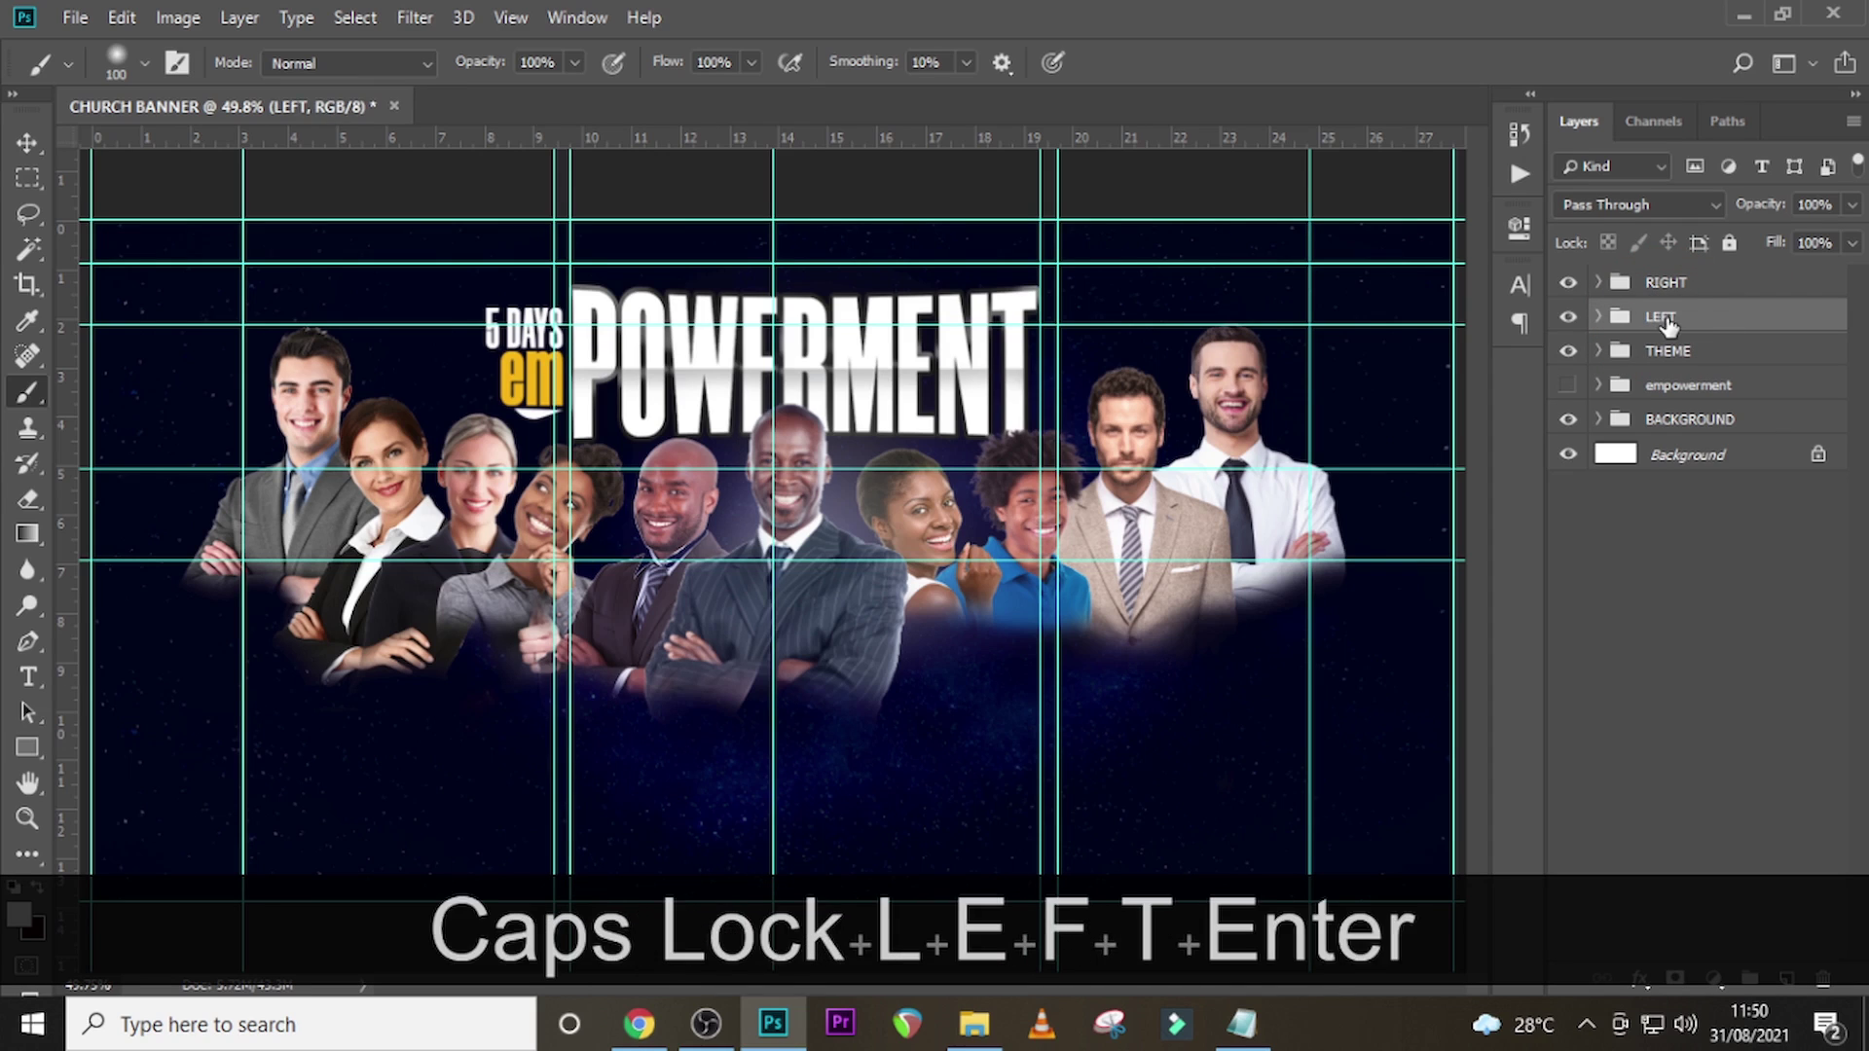
- Group the LEFT and RIGHT groups together and name the new group IMAGES
ctrl+click(1689, 282)
key(ctrl+g)
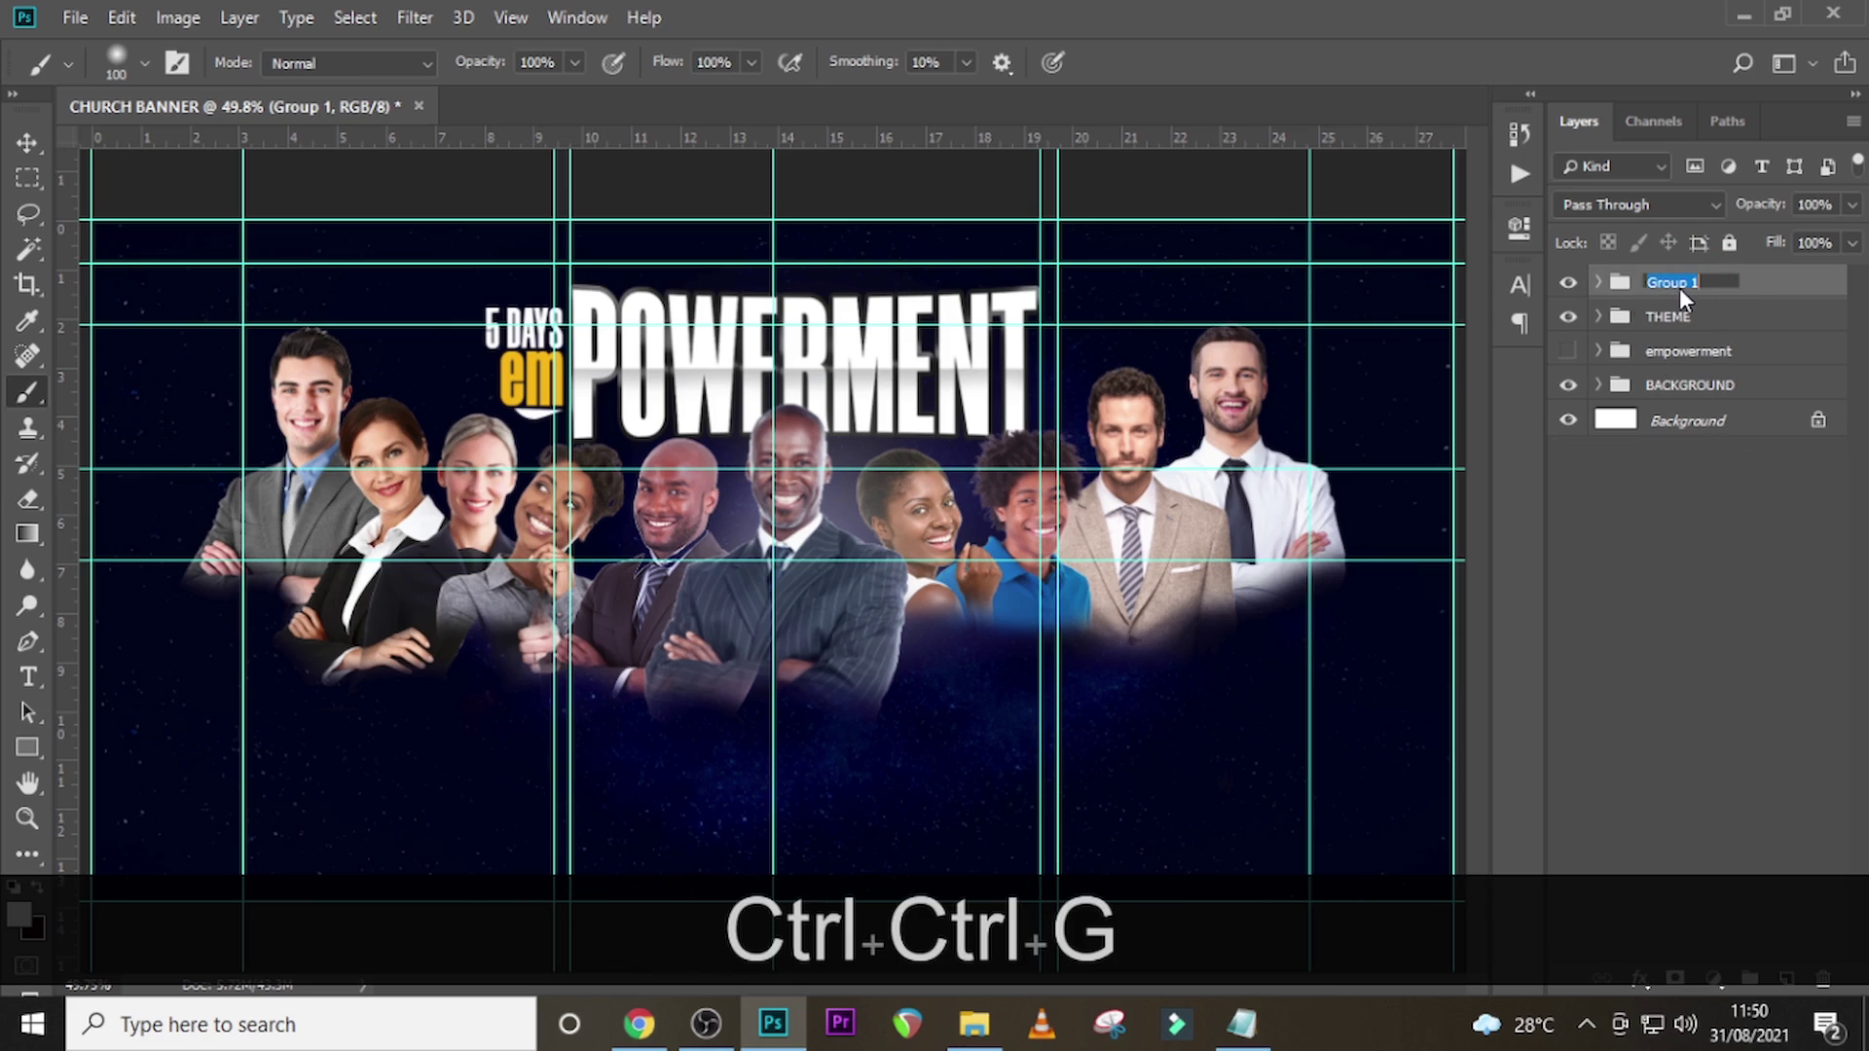
text(IMAGES)
key(Return)
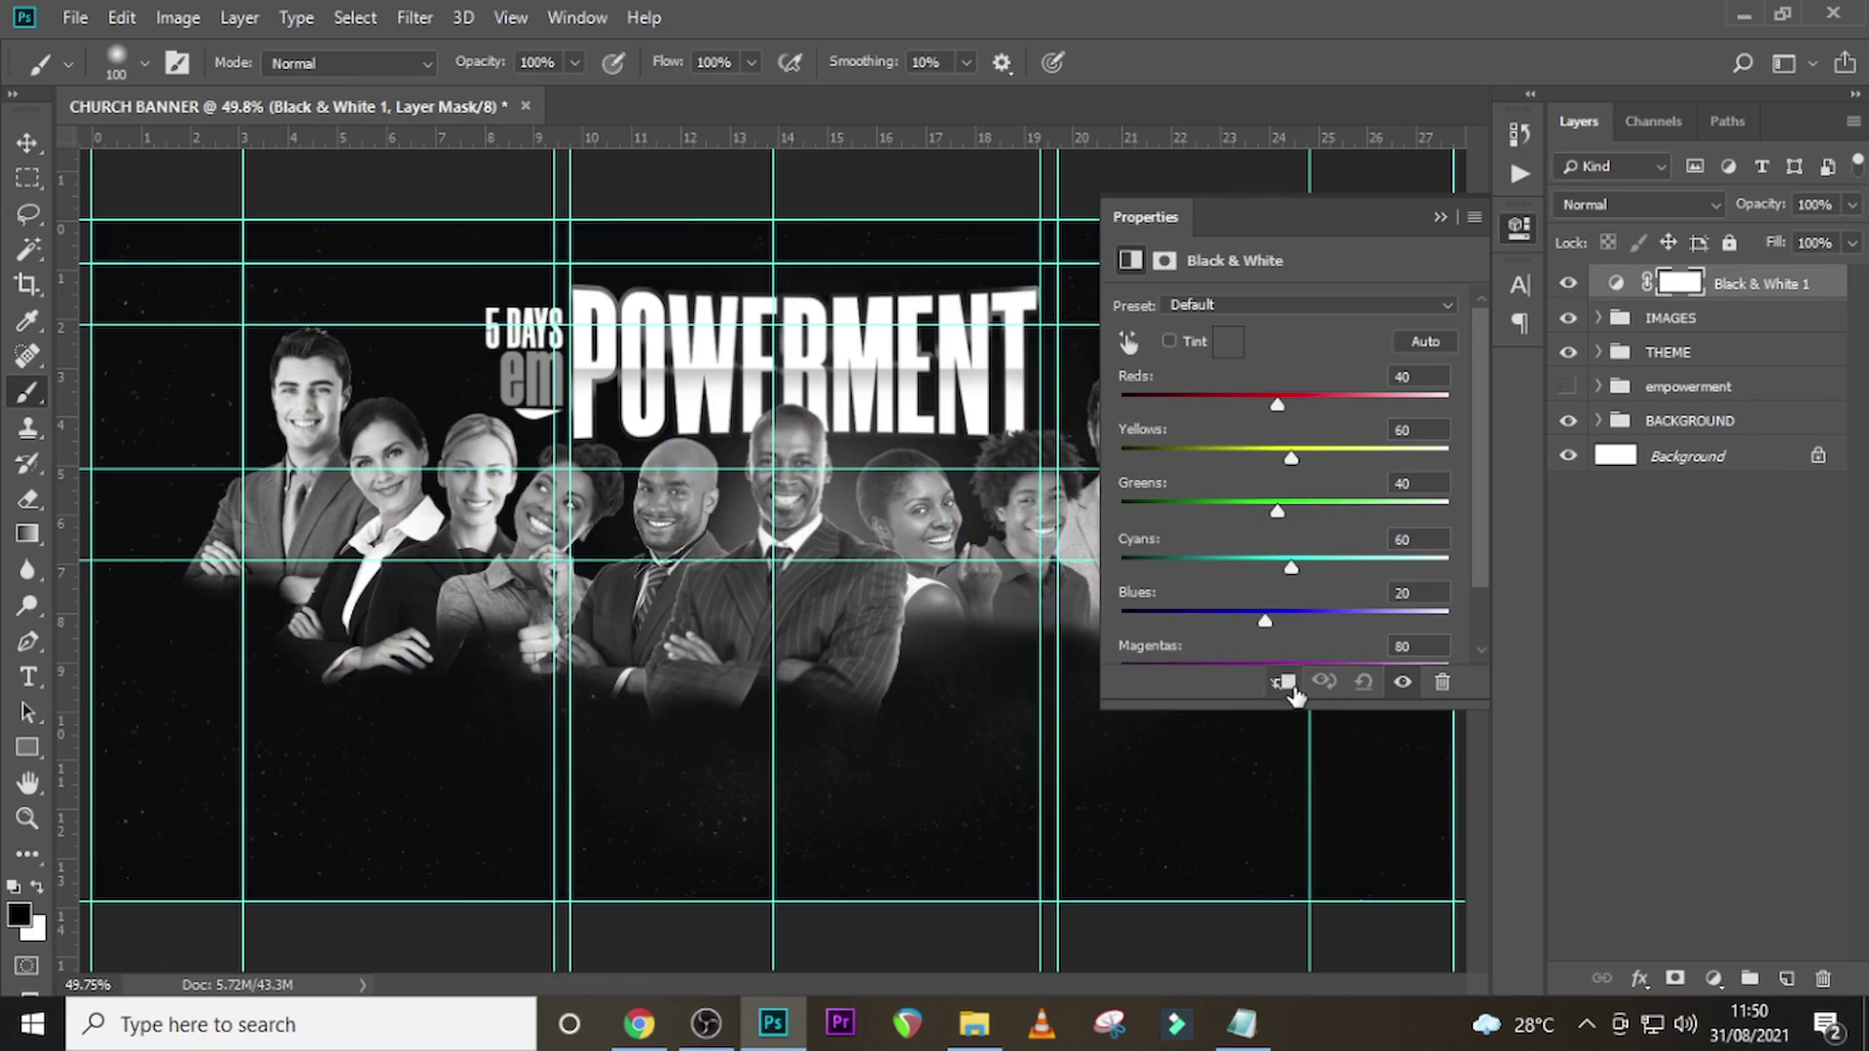
- Add a Black & White adjustment layer clipped to the IMAGES group and select that group
click(1291, 685)
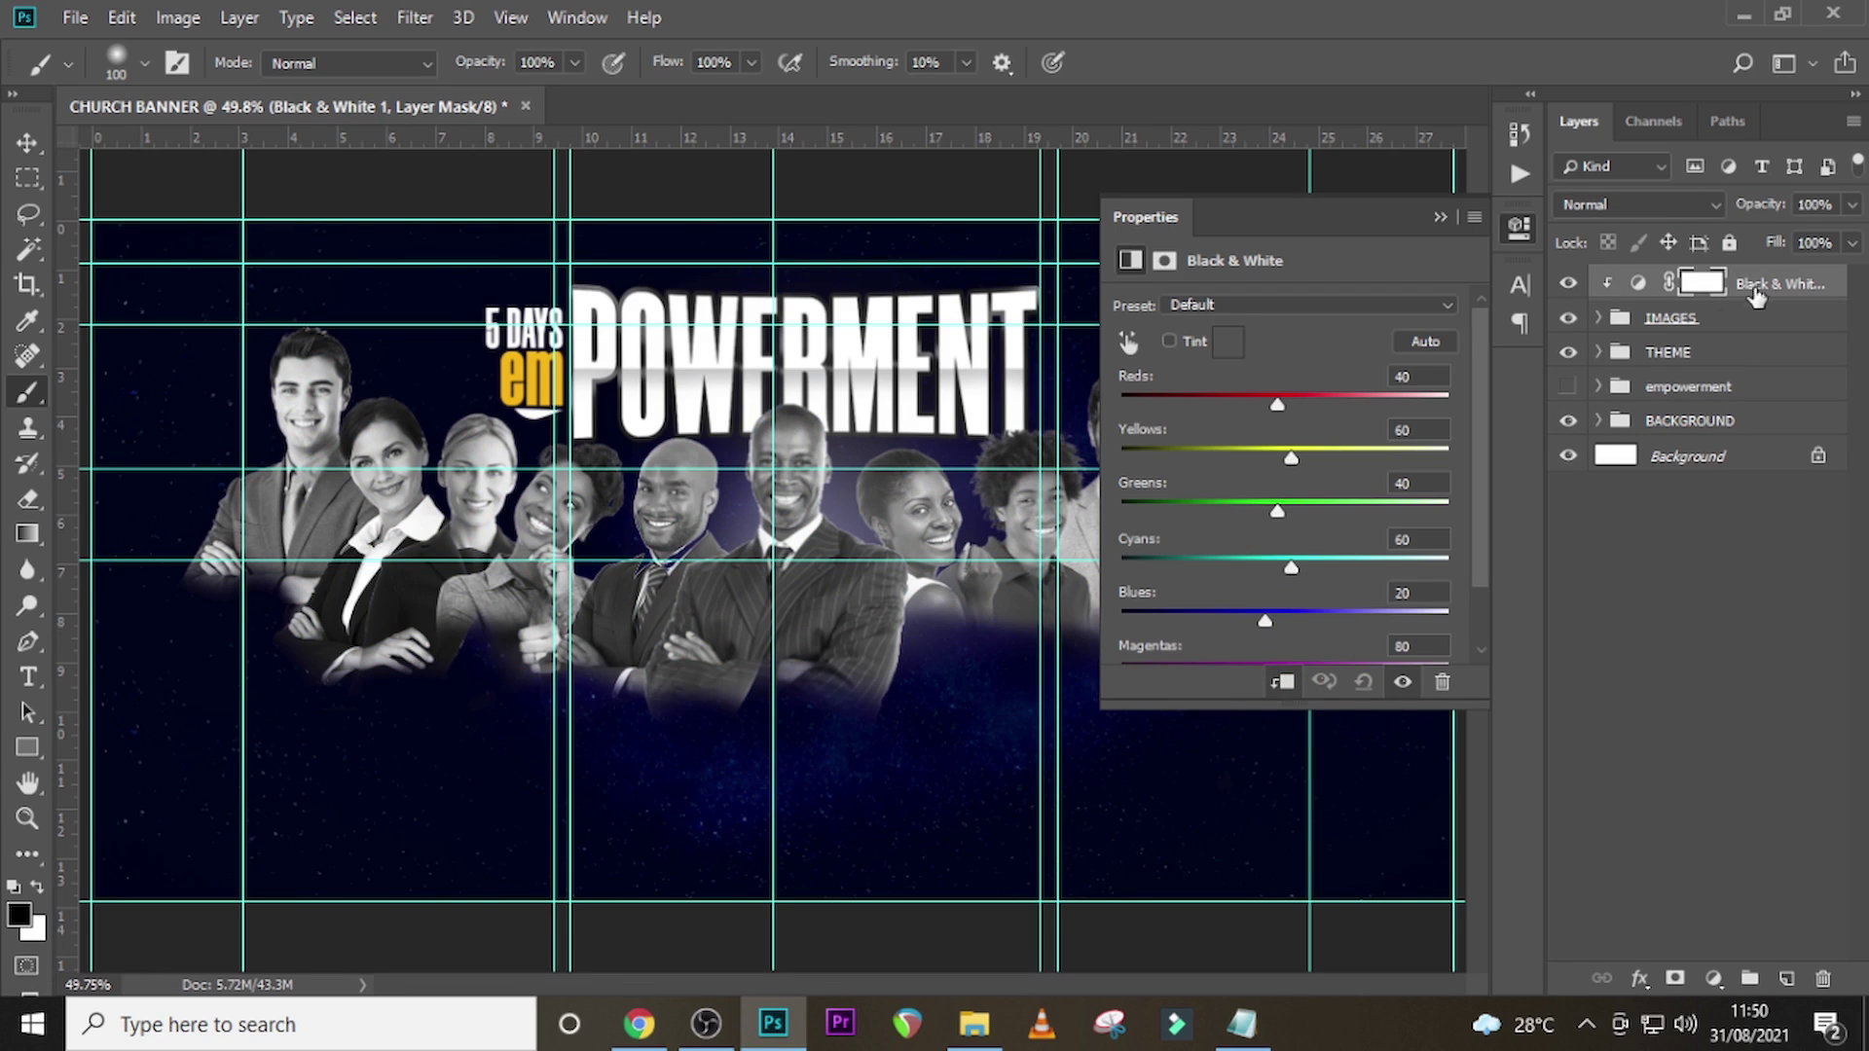
click(1661, 328)
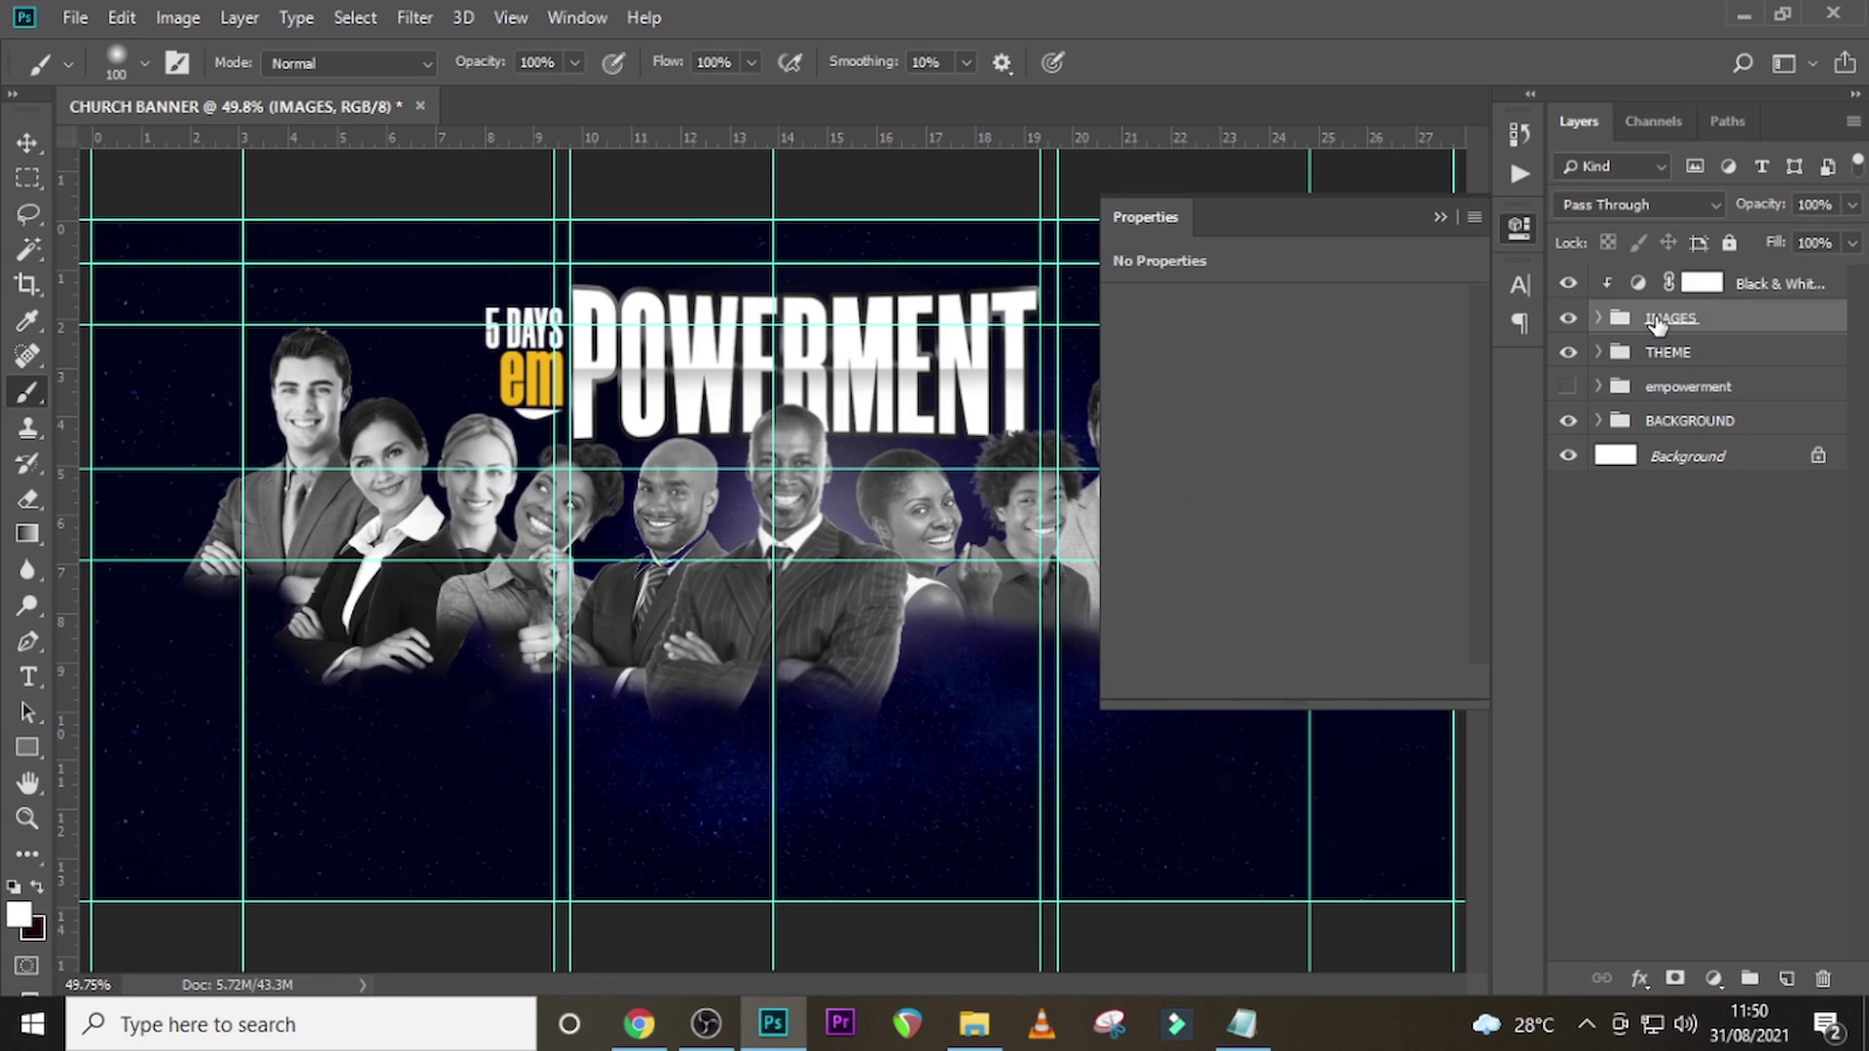
- Add a clipped Curves adjustment directly above the IMAGES group, anchoring the curve's midpoint and pulling its shadows down slightly
click(1437, 219)
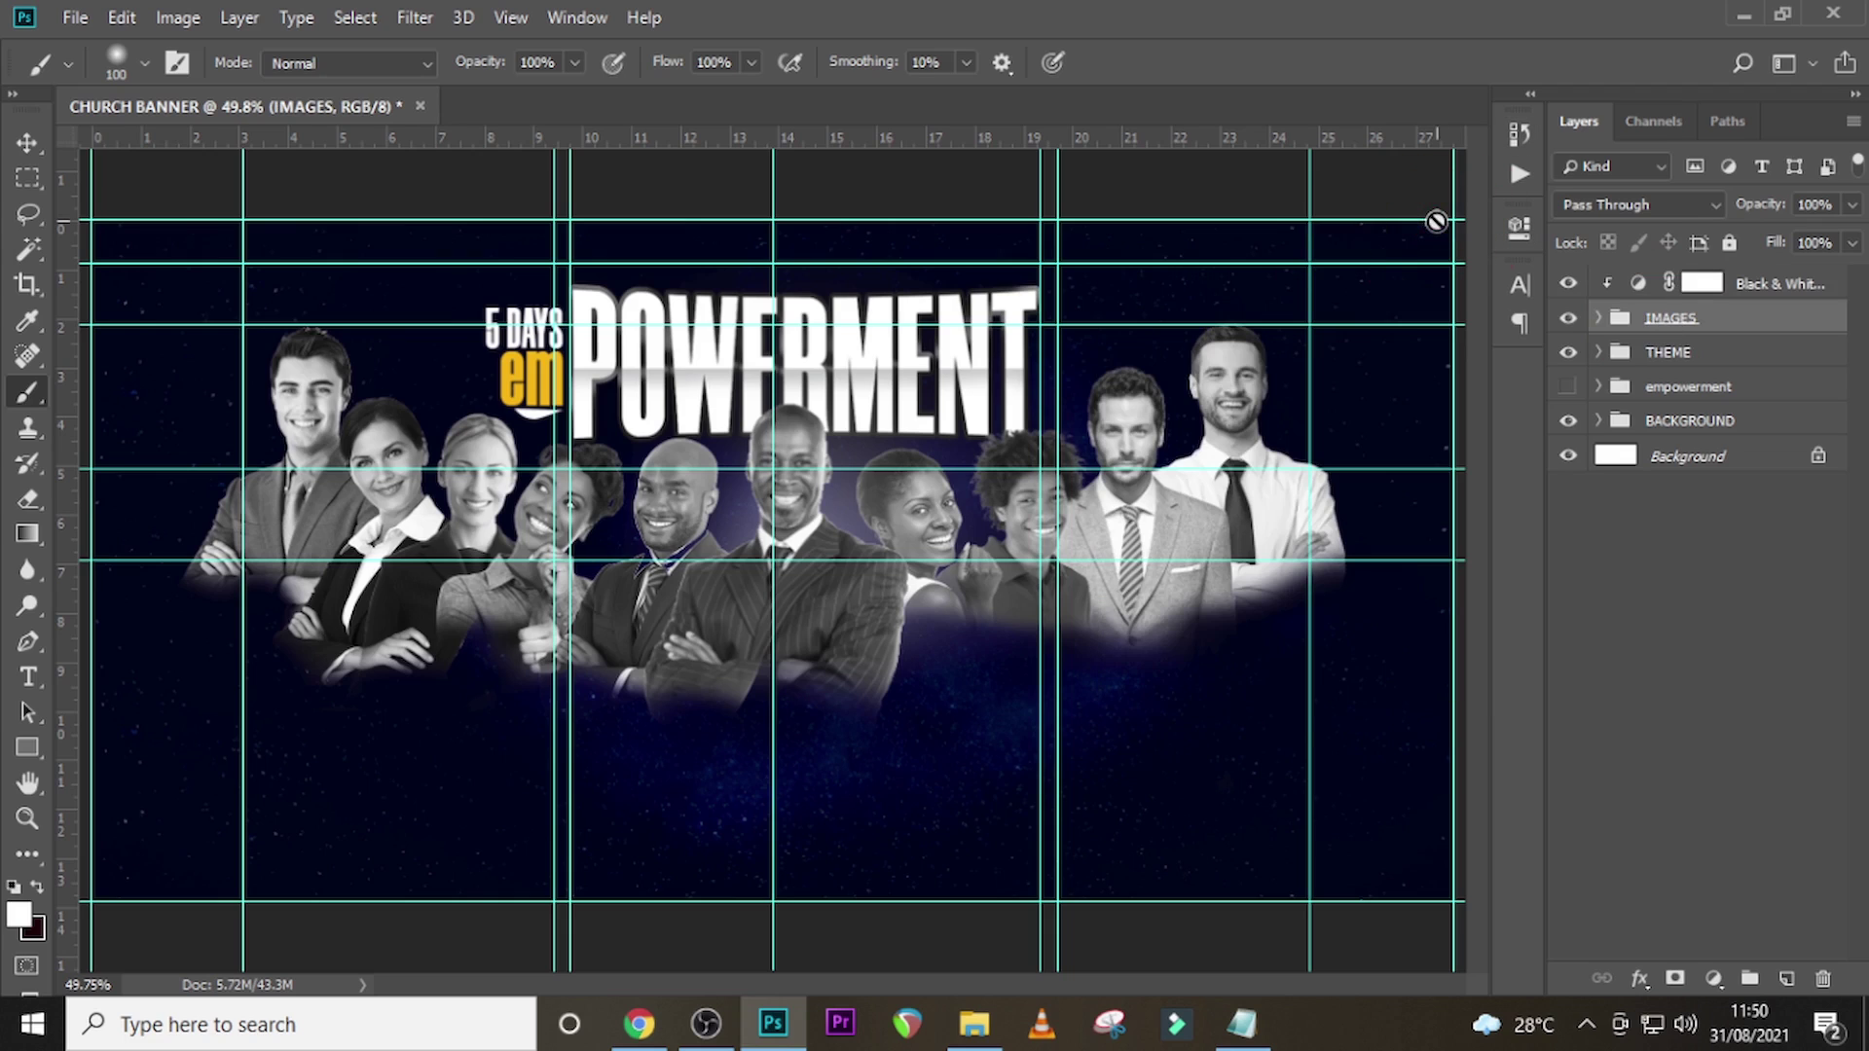
click(1713, 979)
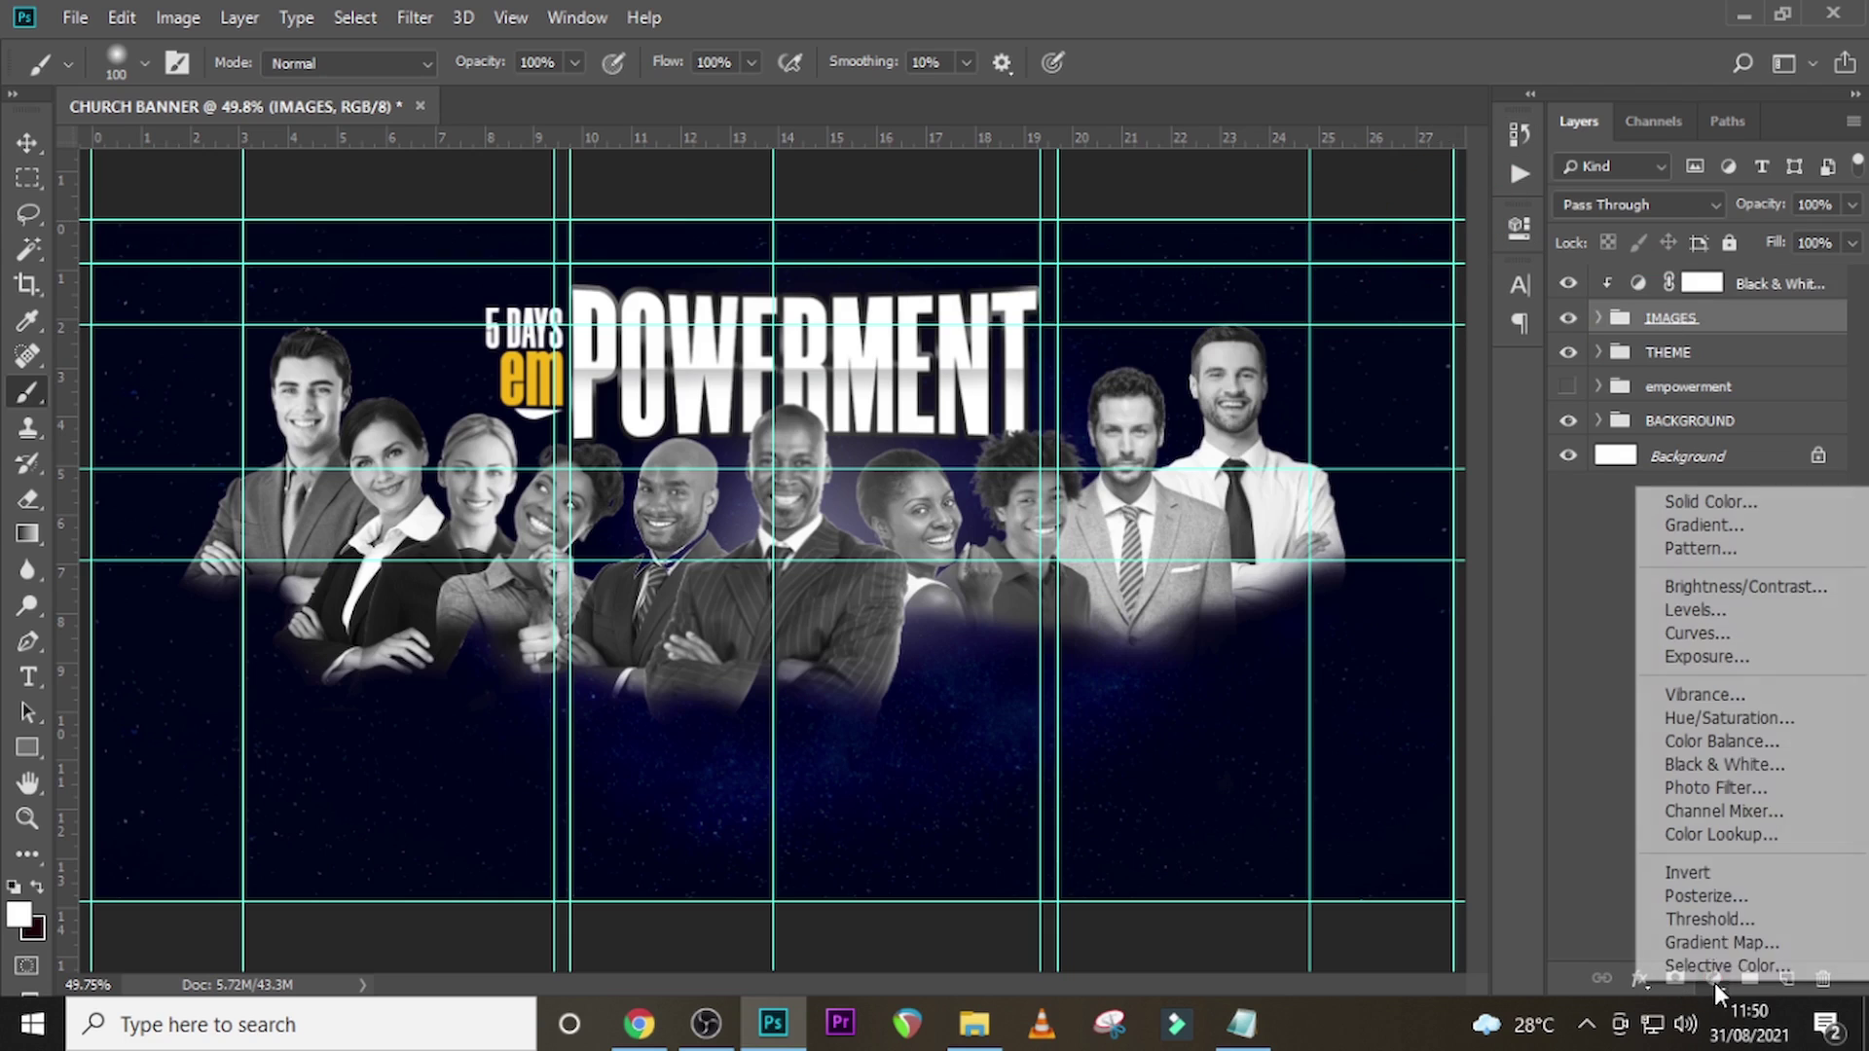
click(1697, 633)
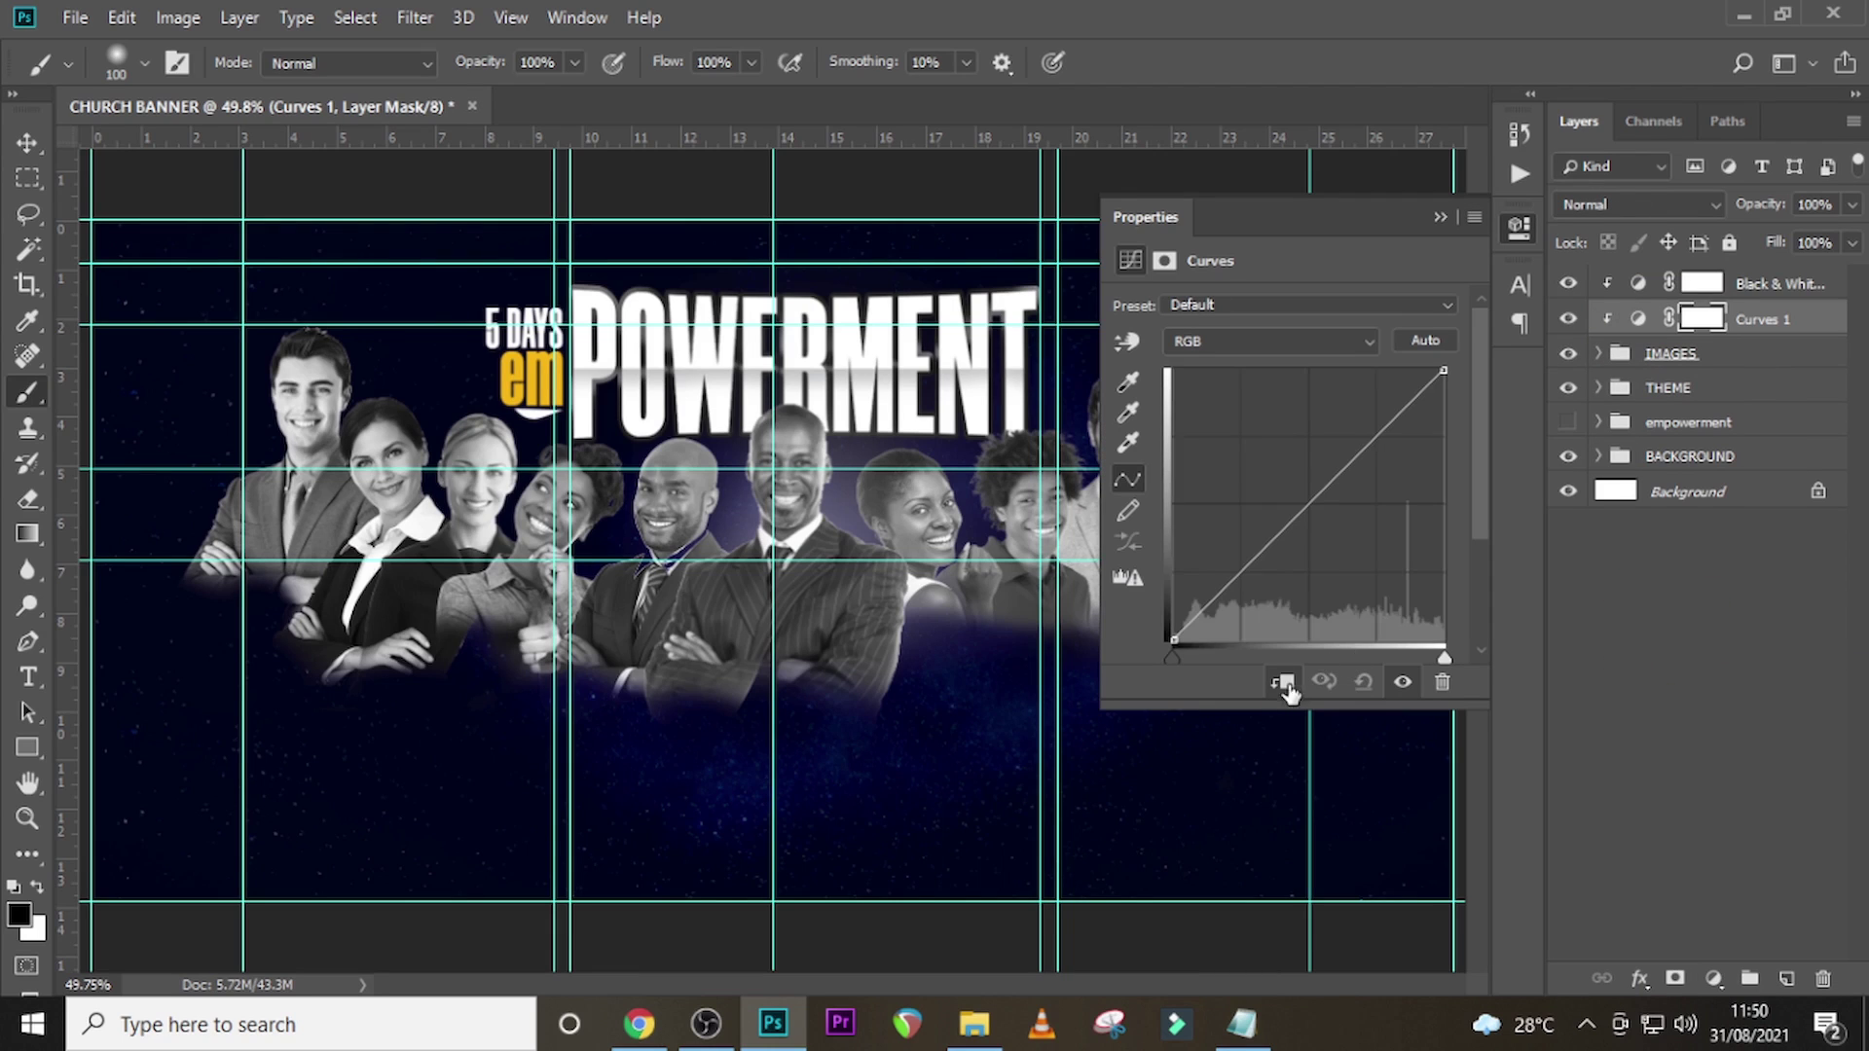
click(1309, 504)
drag(1241, 576, 1248, 594)
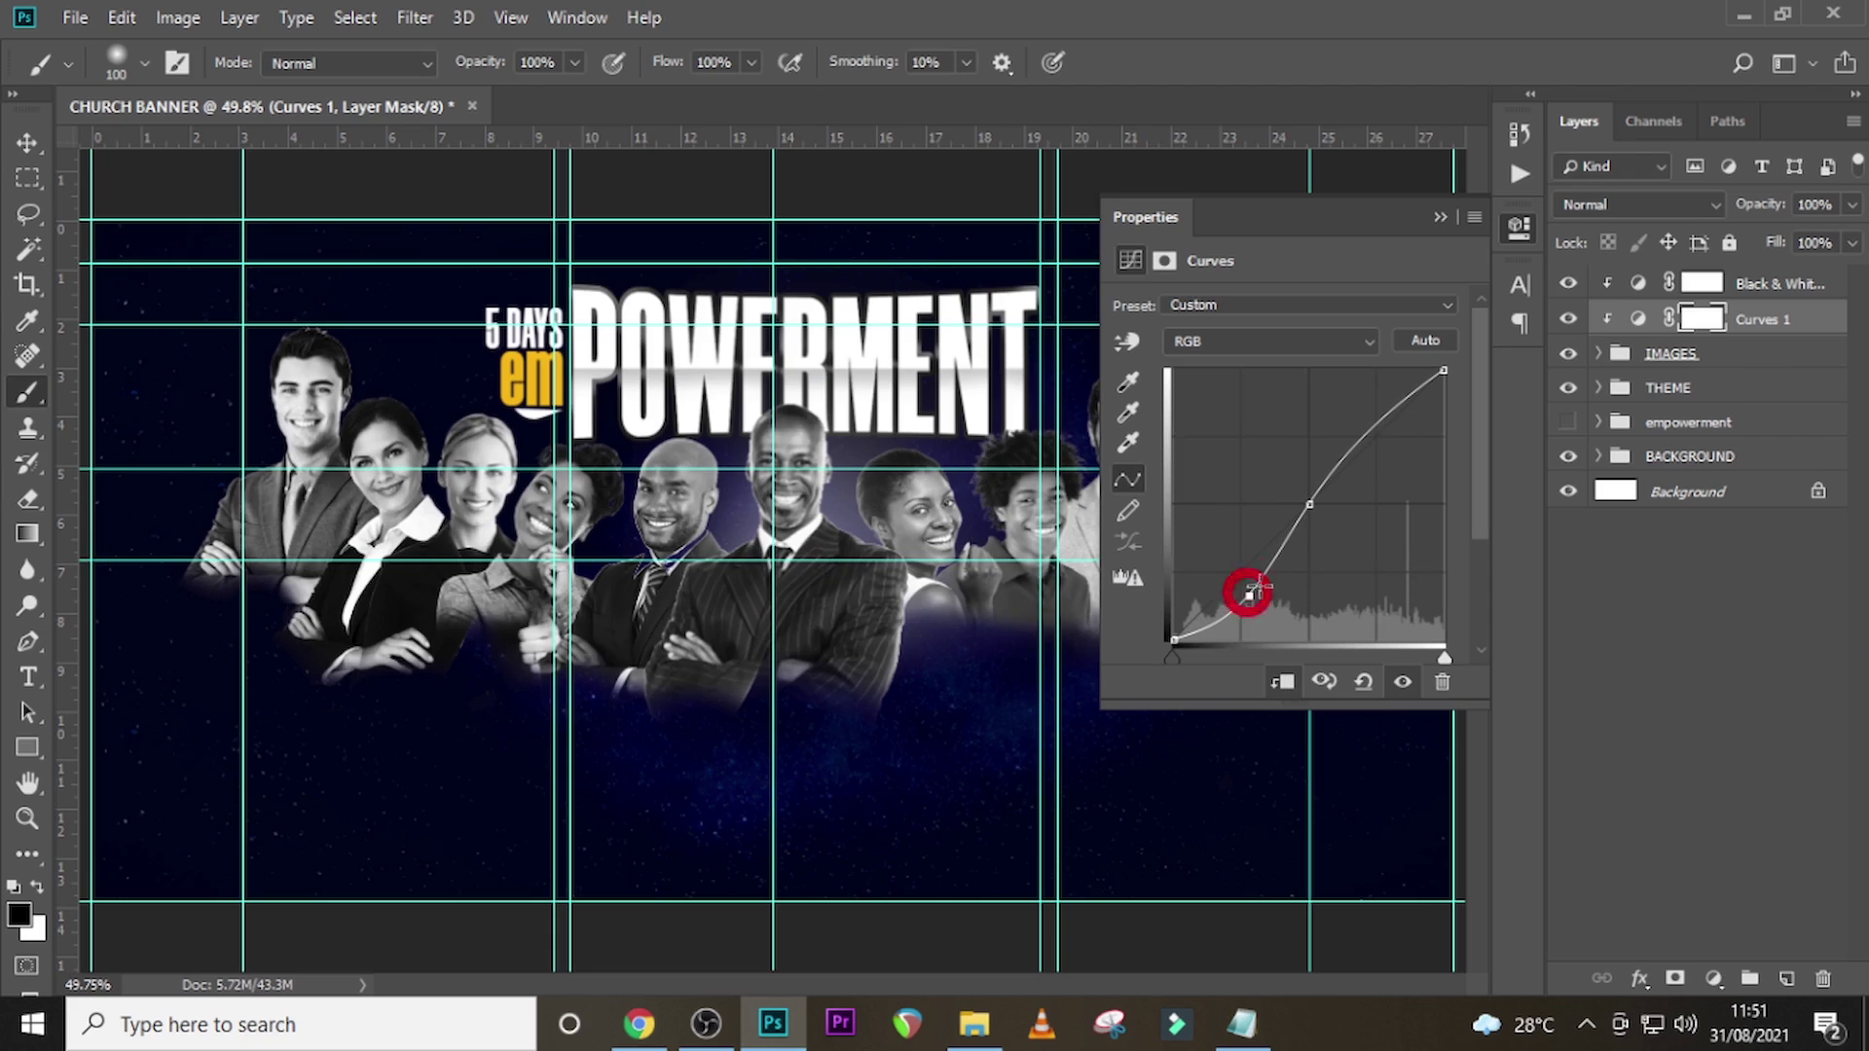
click(1440, 217)
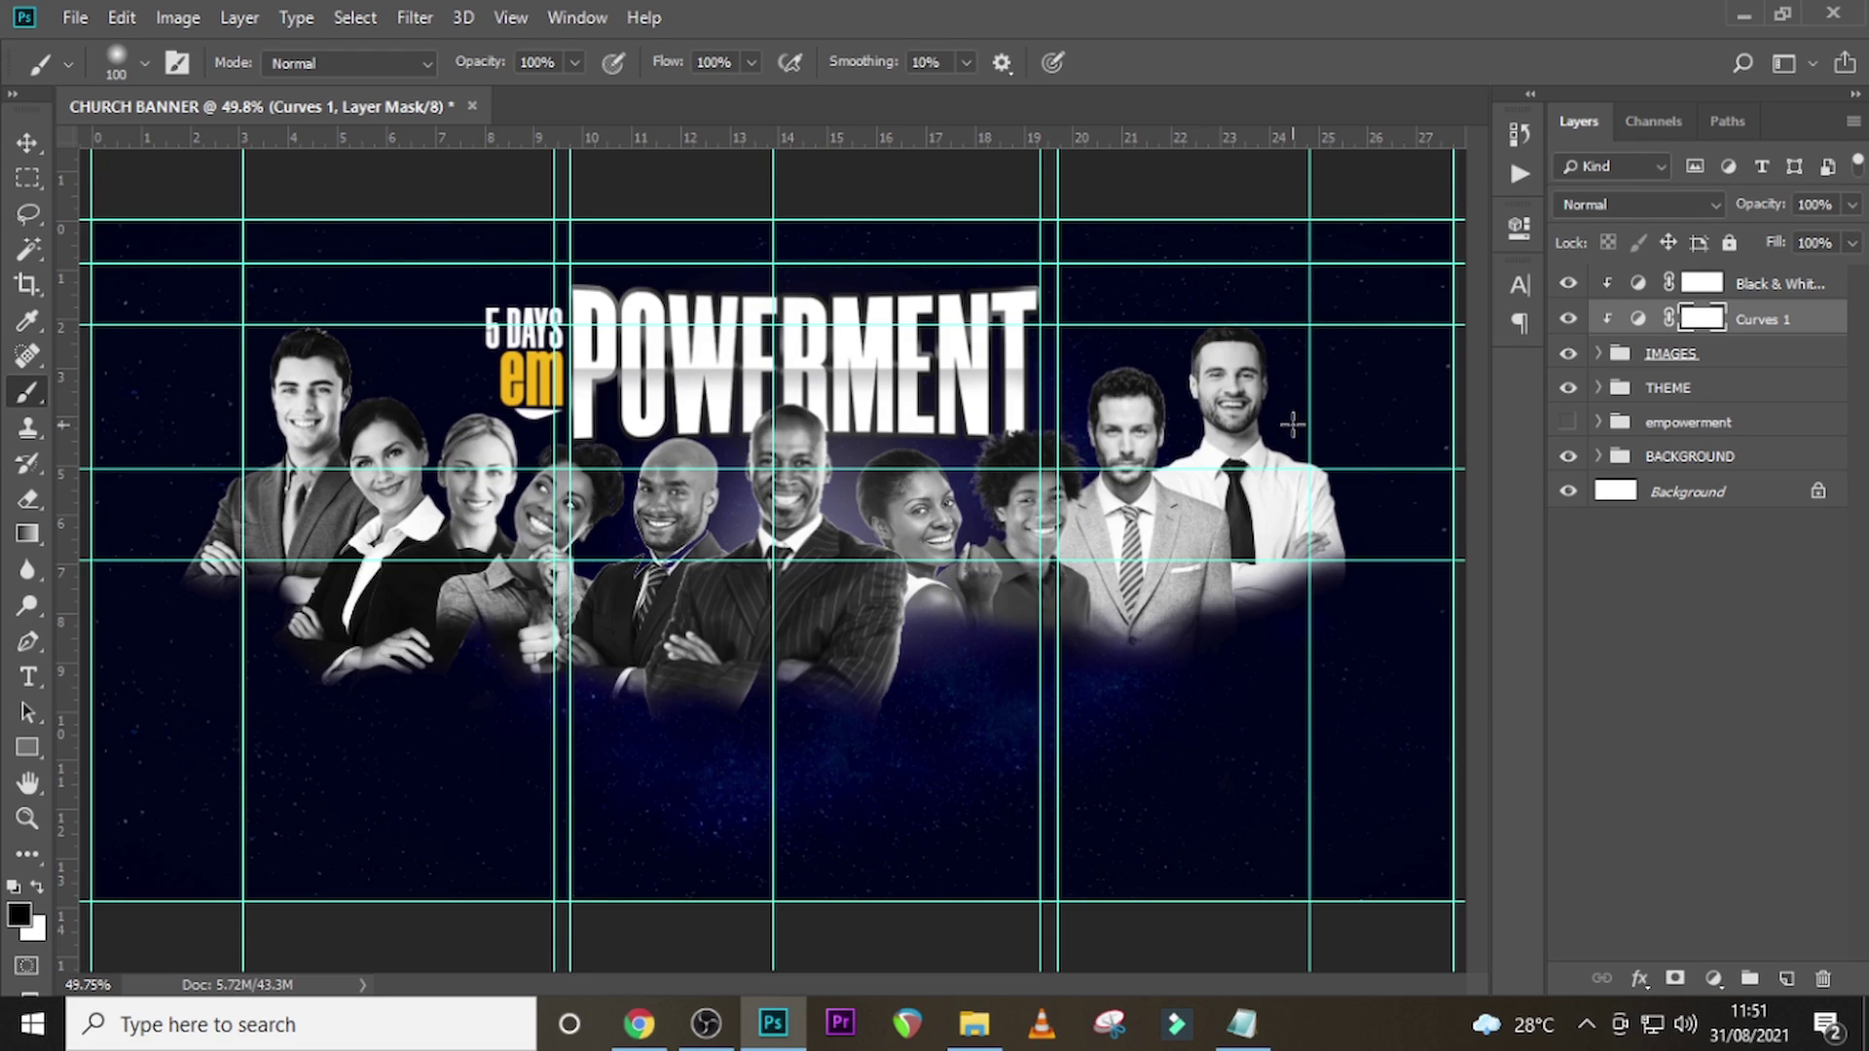
- Add a text layer below the group of people reading "Love in His Presence", copied from the U9.txt Notepad file
key(t)
click(647, 748)
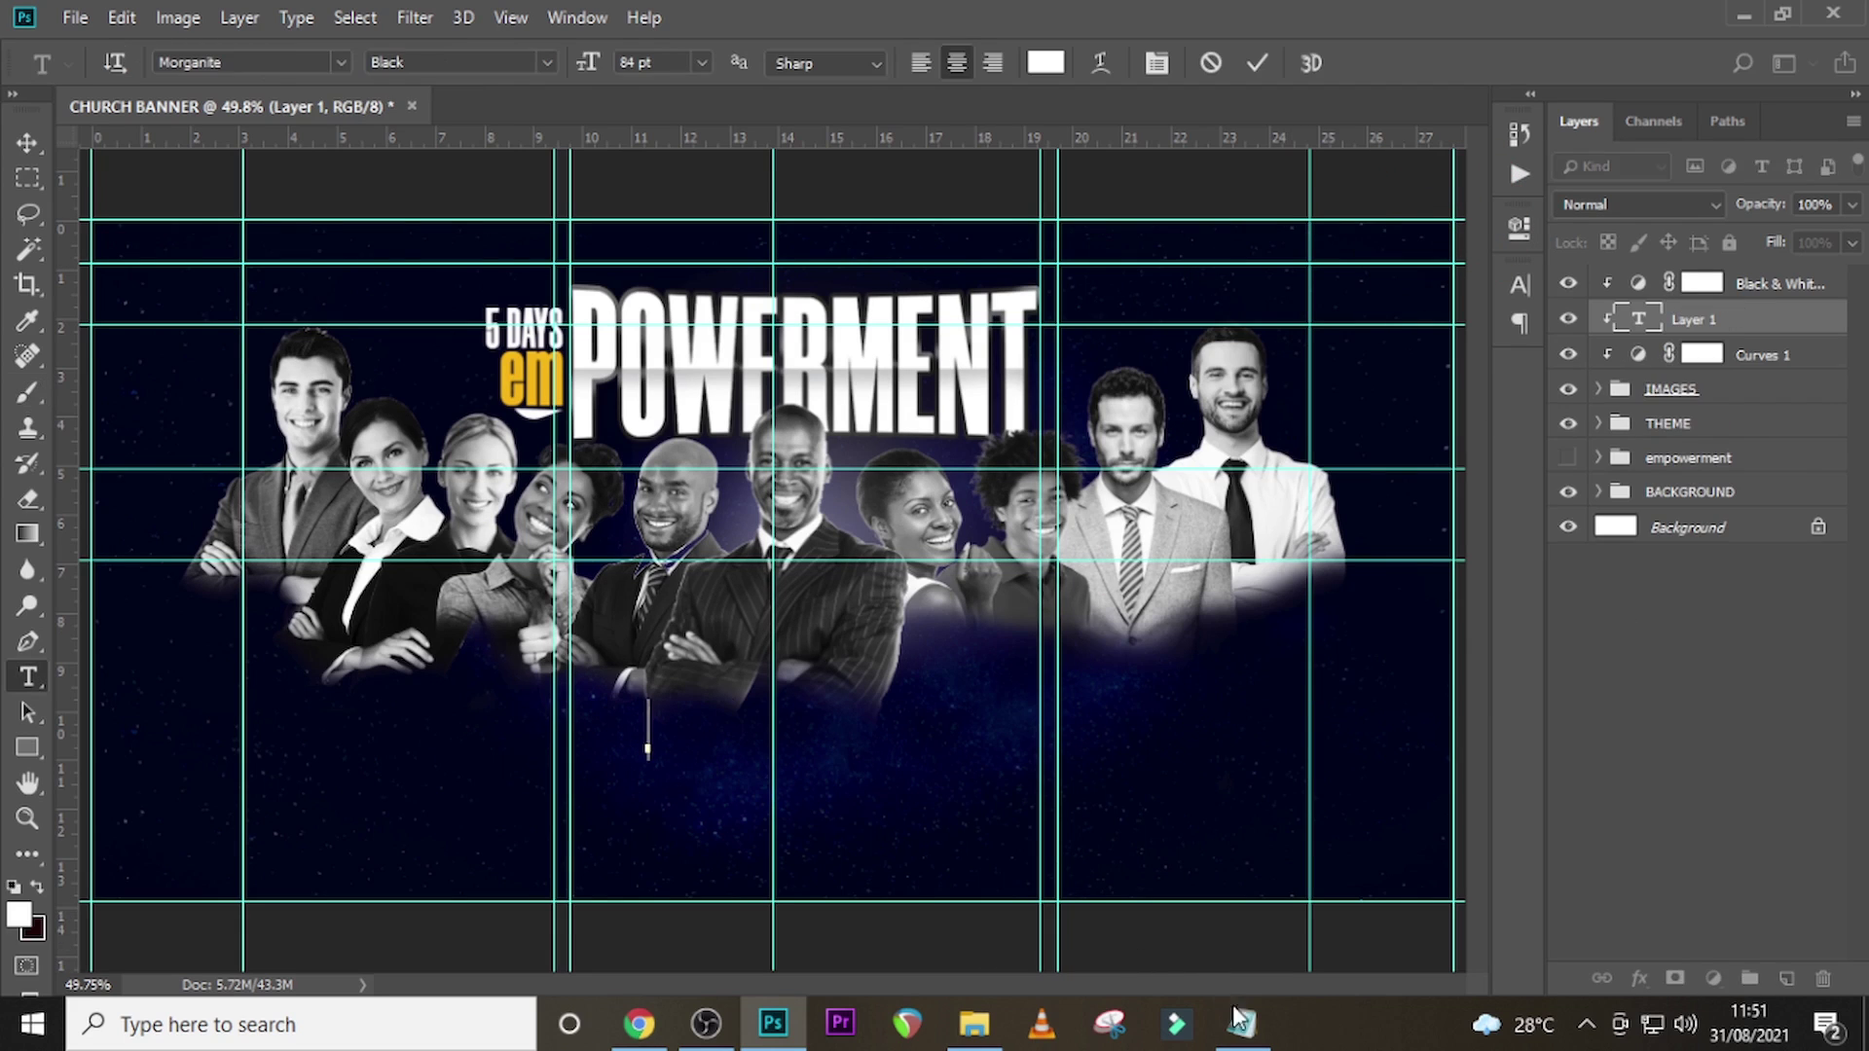
click(1241, 1022)
scroll(925, 646, down, 3)
scroll(790, 526, up, 5)
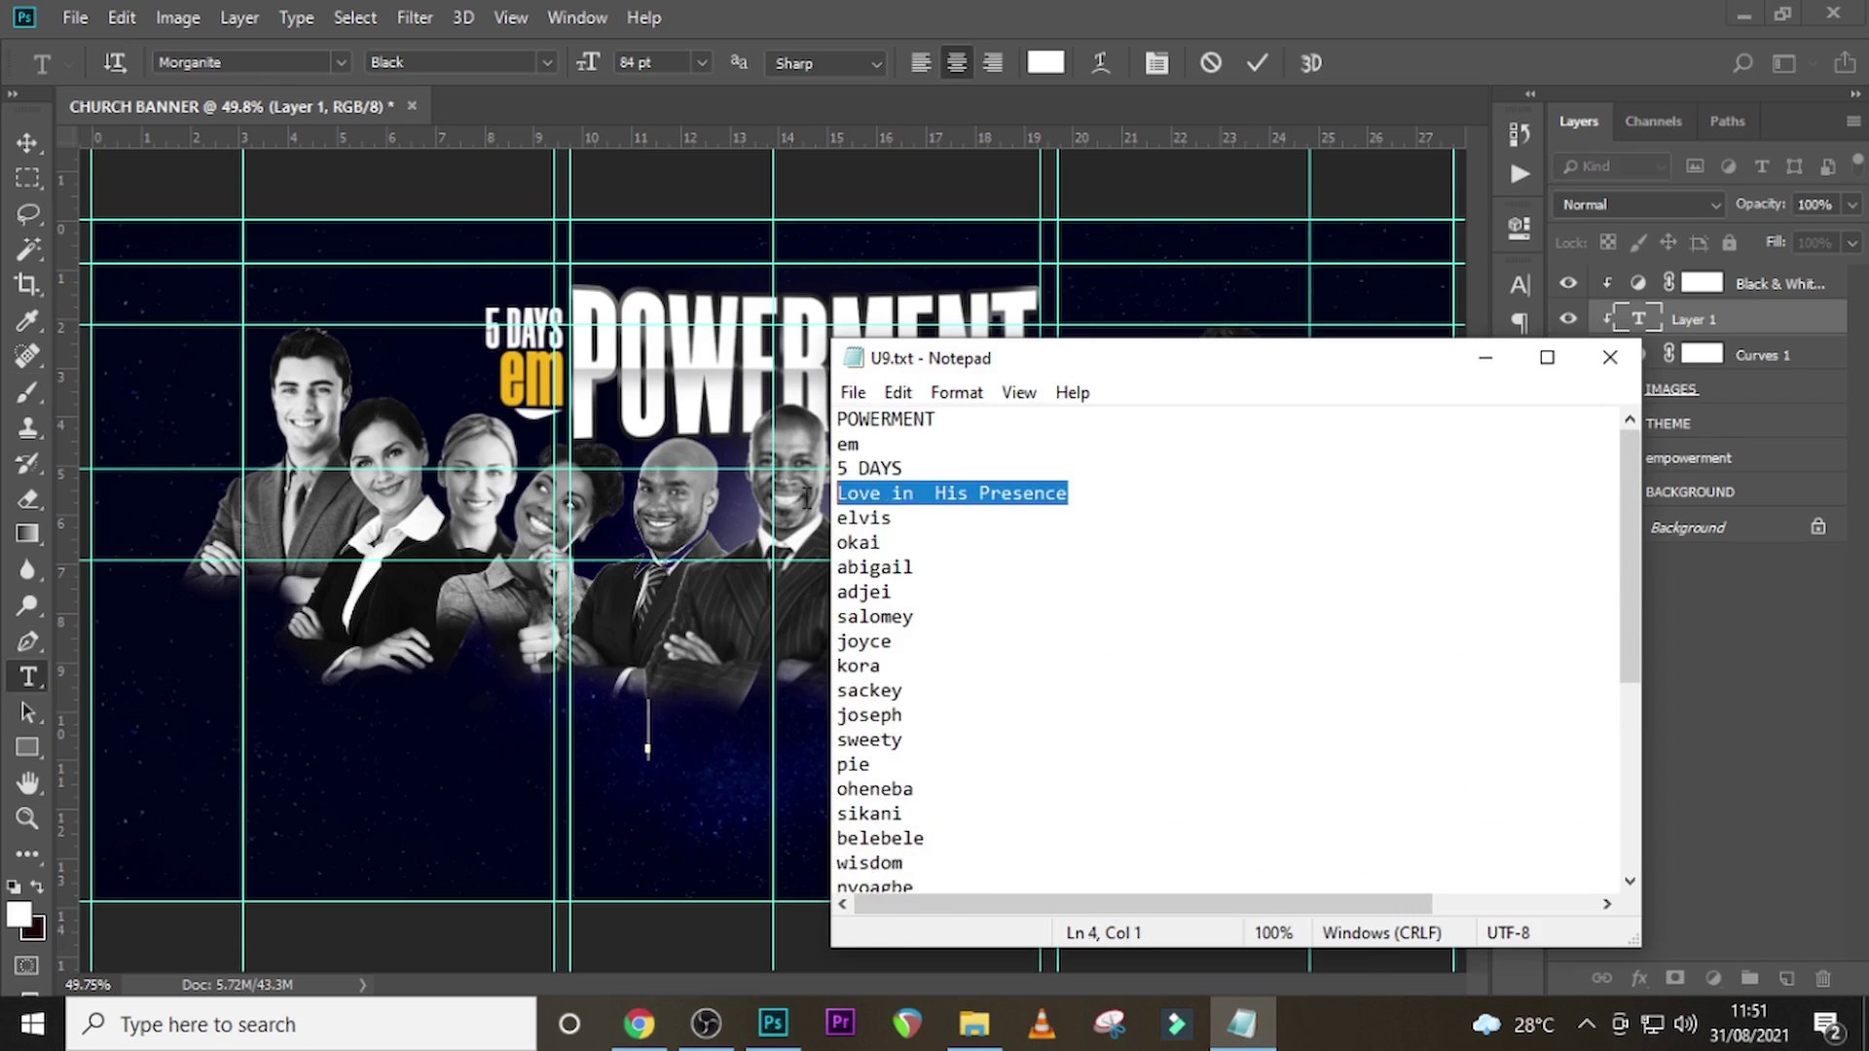
click(668, 763)
text(Love in  His Presence)
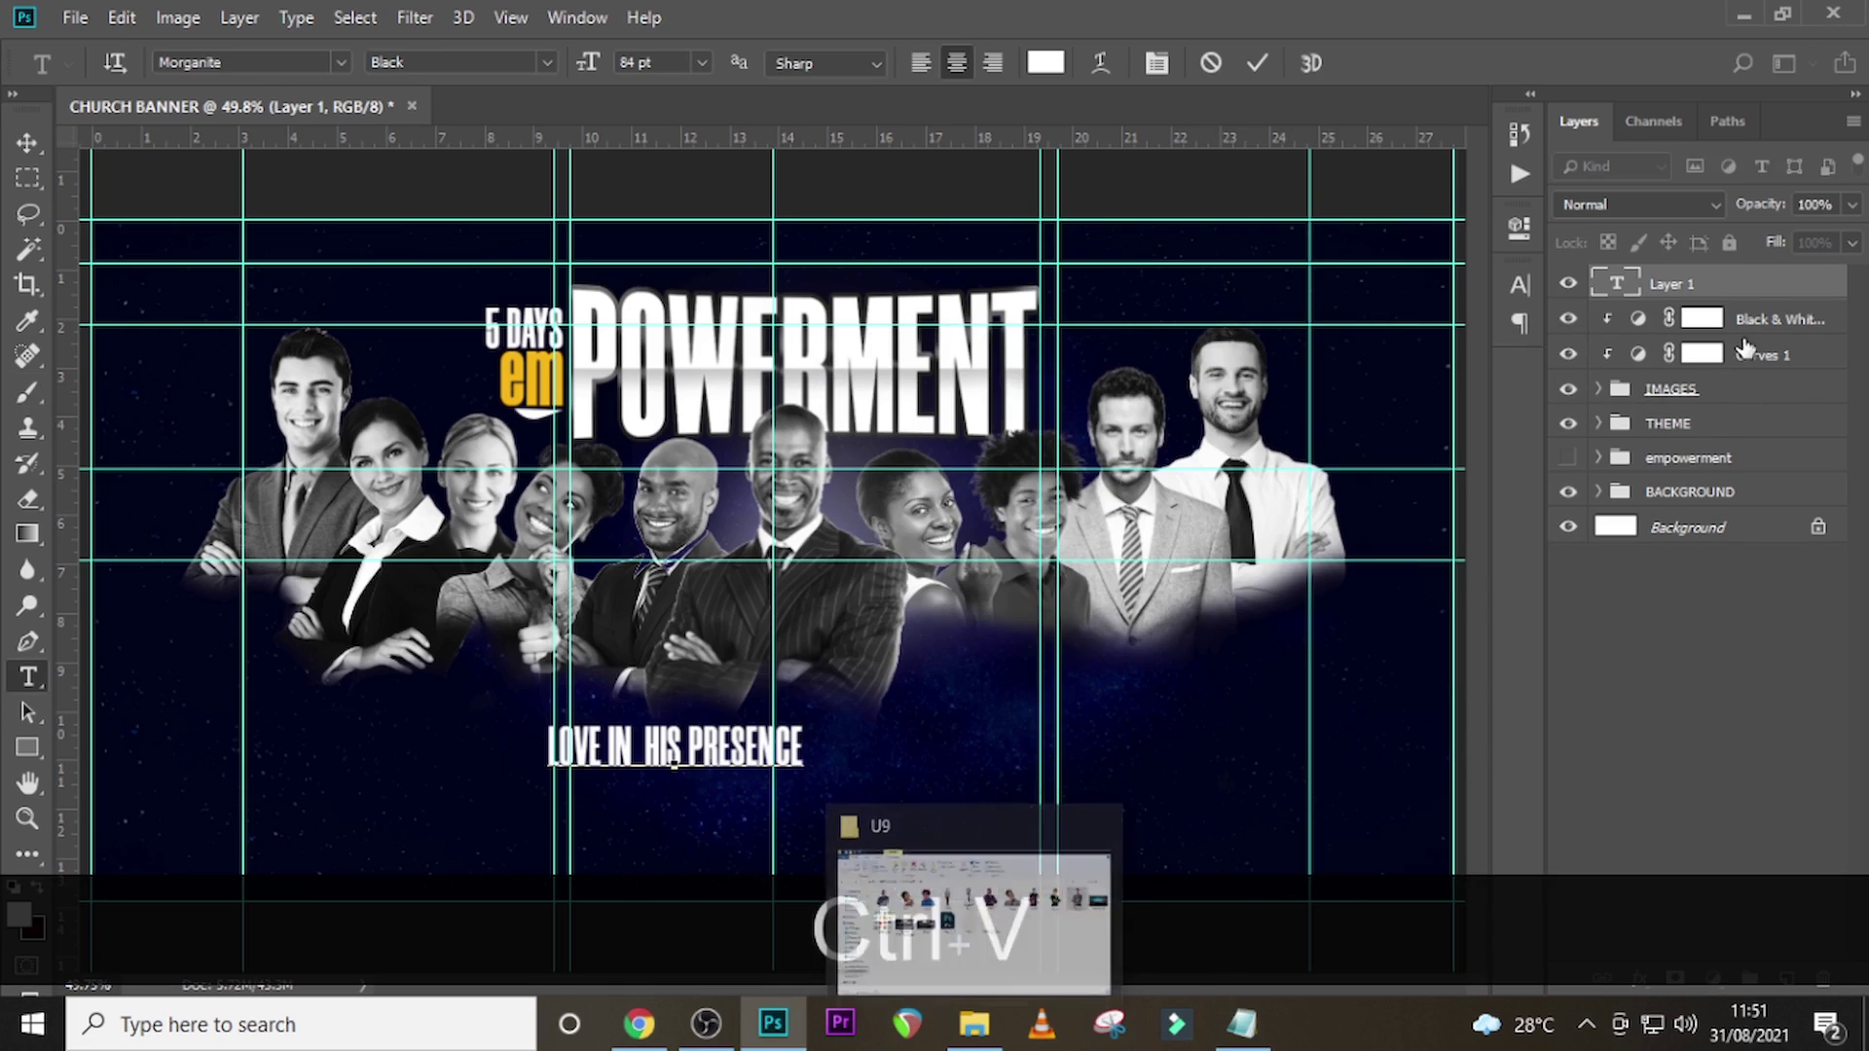
click(1741, 285)
- Turn off All Caps for the "Love in His Presence" text and set it in Taken by Vultures Demo Regular at 127 pt
click(1519, 284)
click(1290, 491)
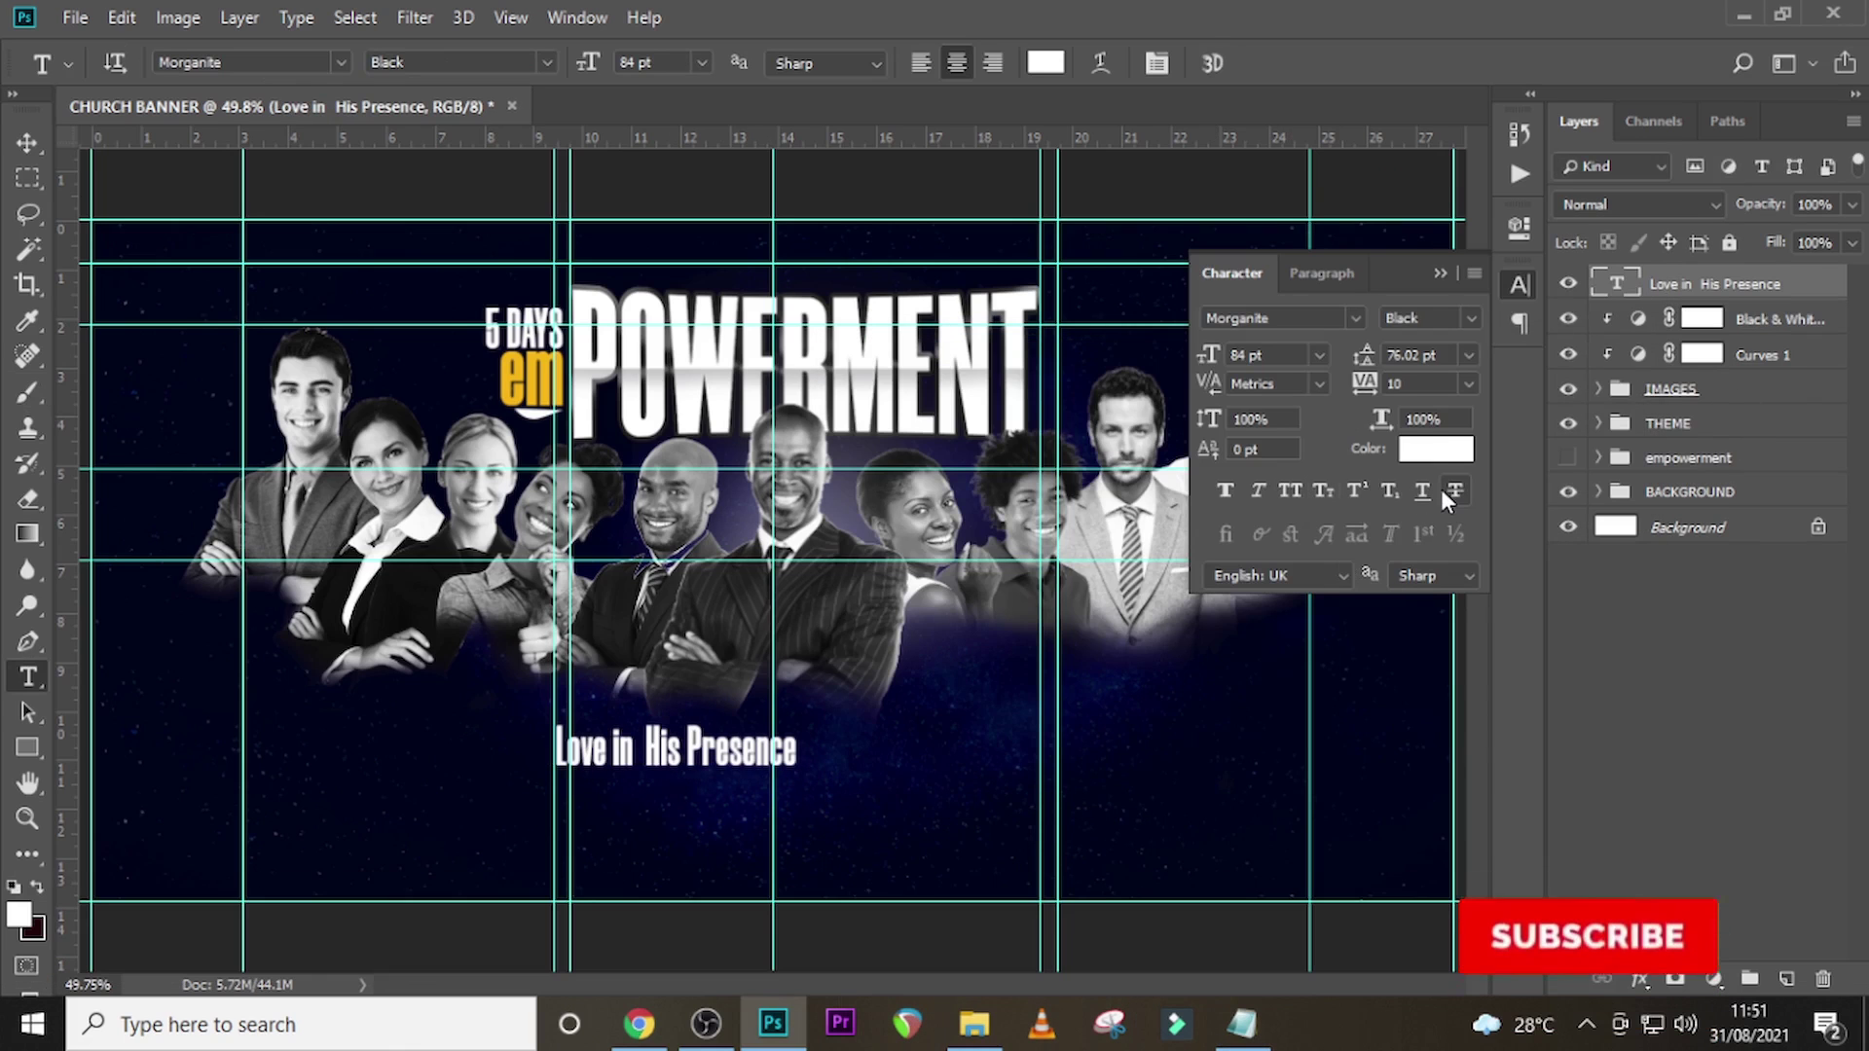
click(1355, 318)
click(1336, 559)
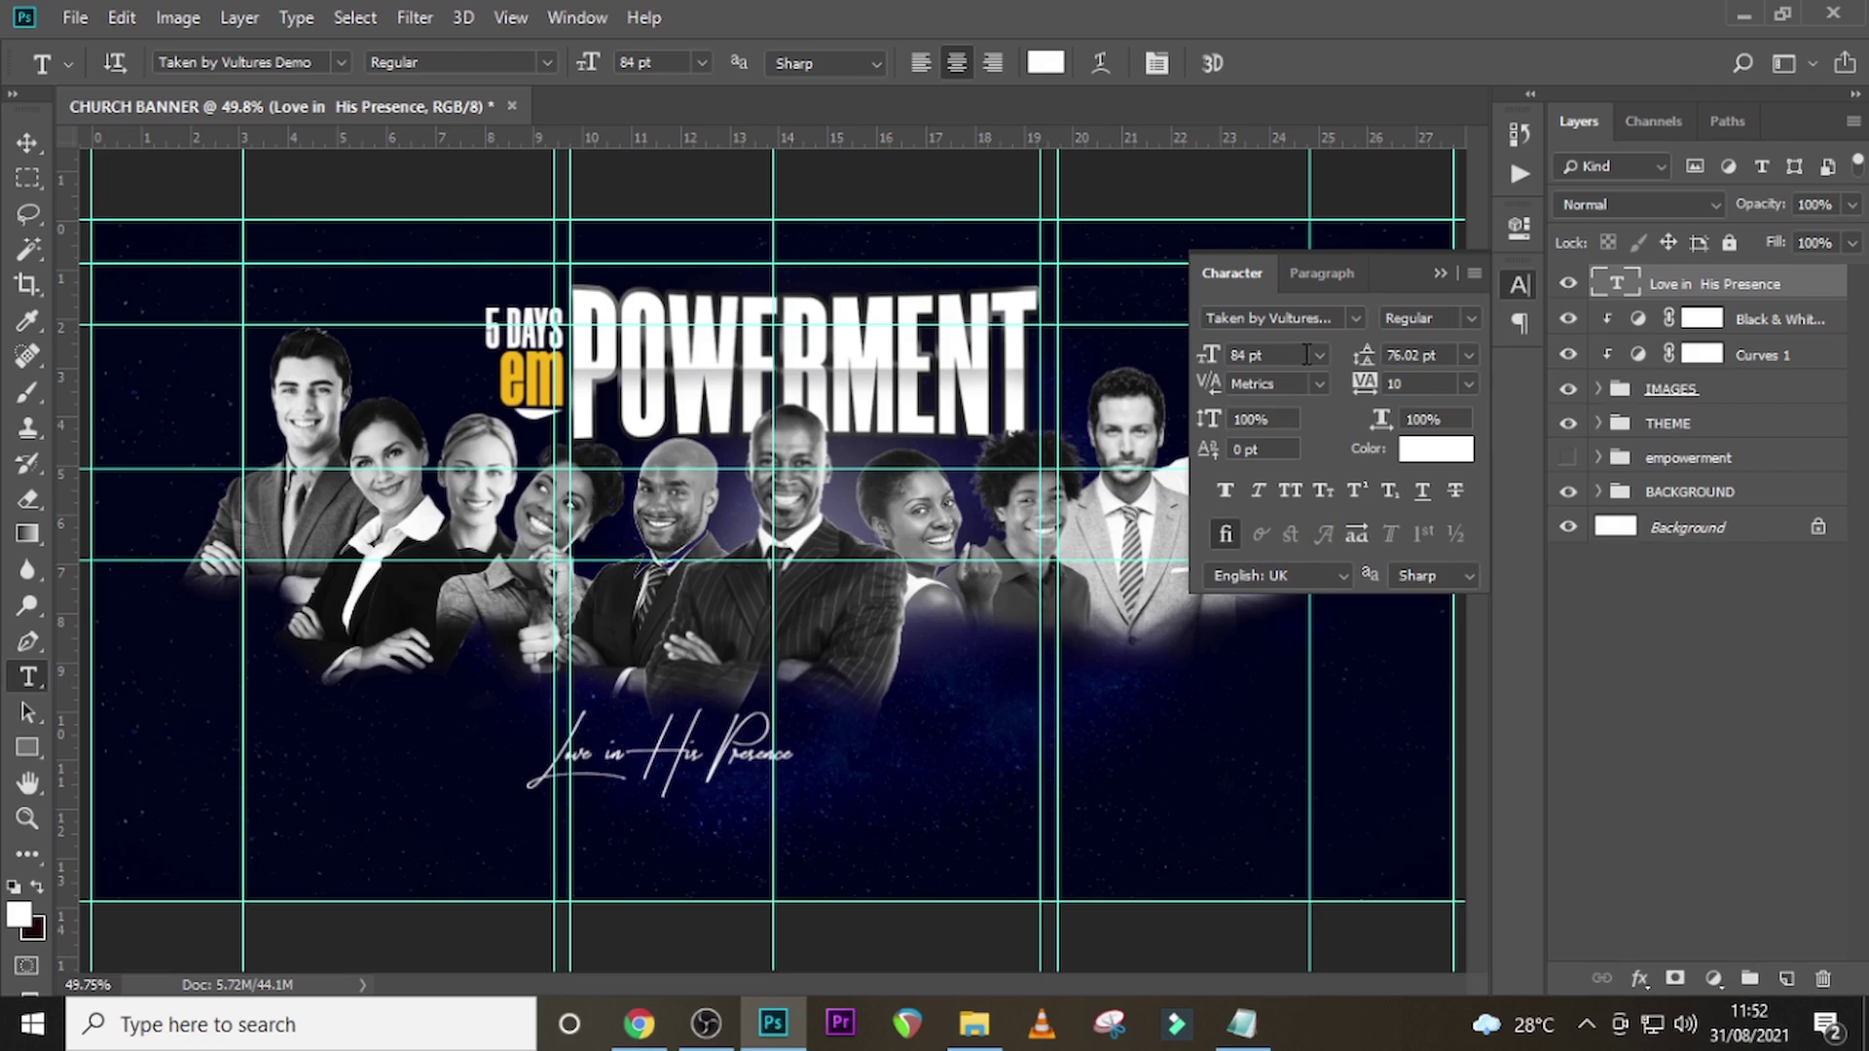
text(12)
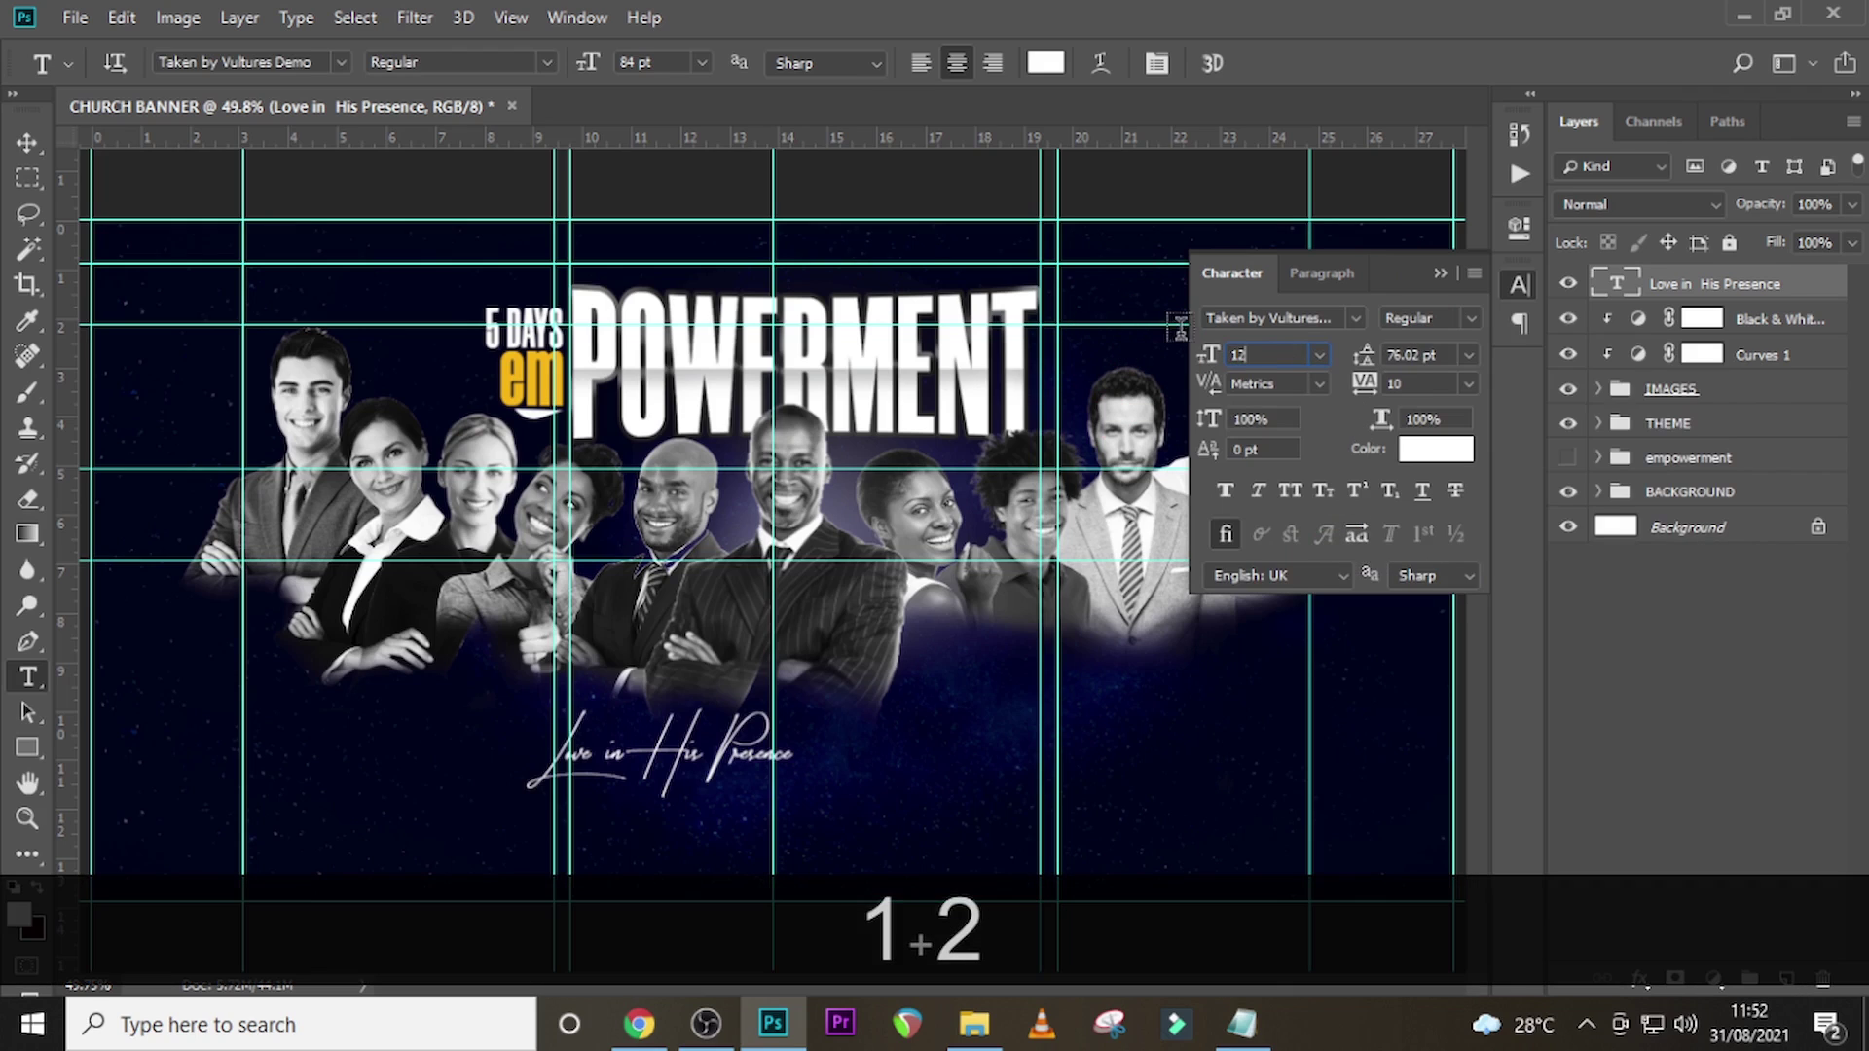
text(7)
key(Return)
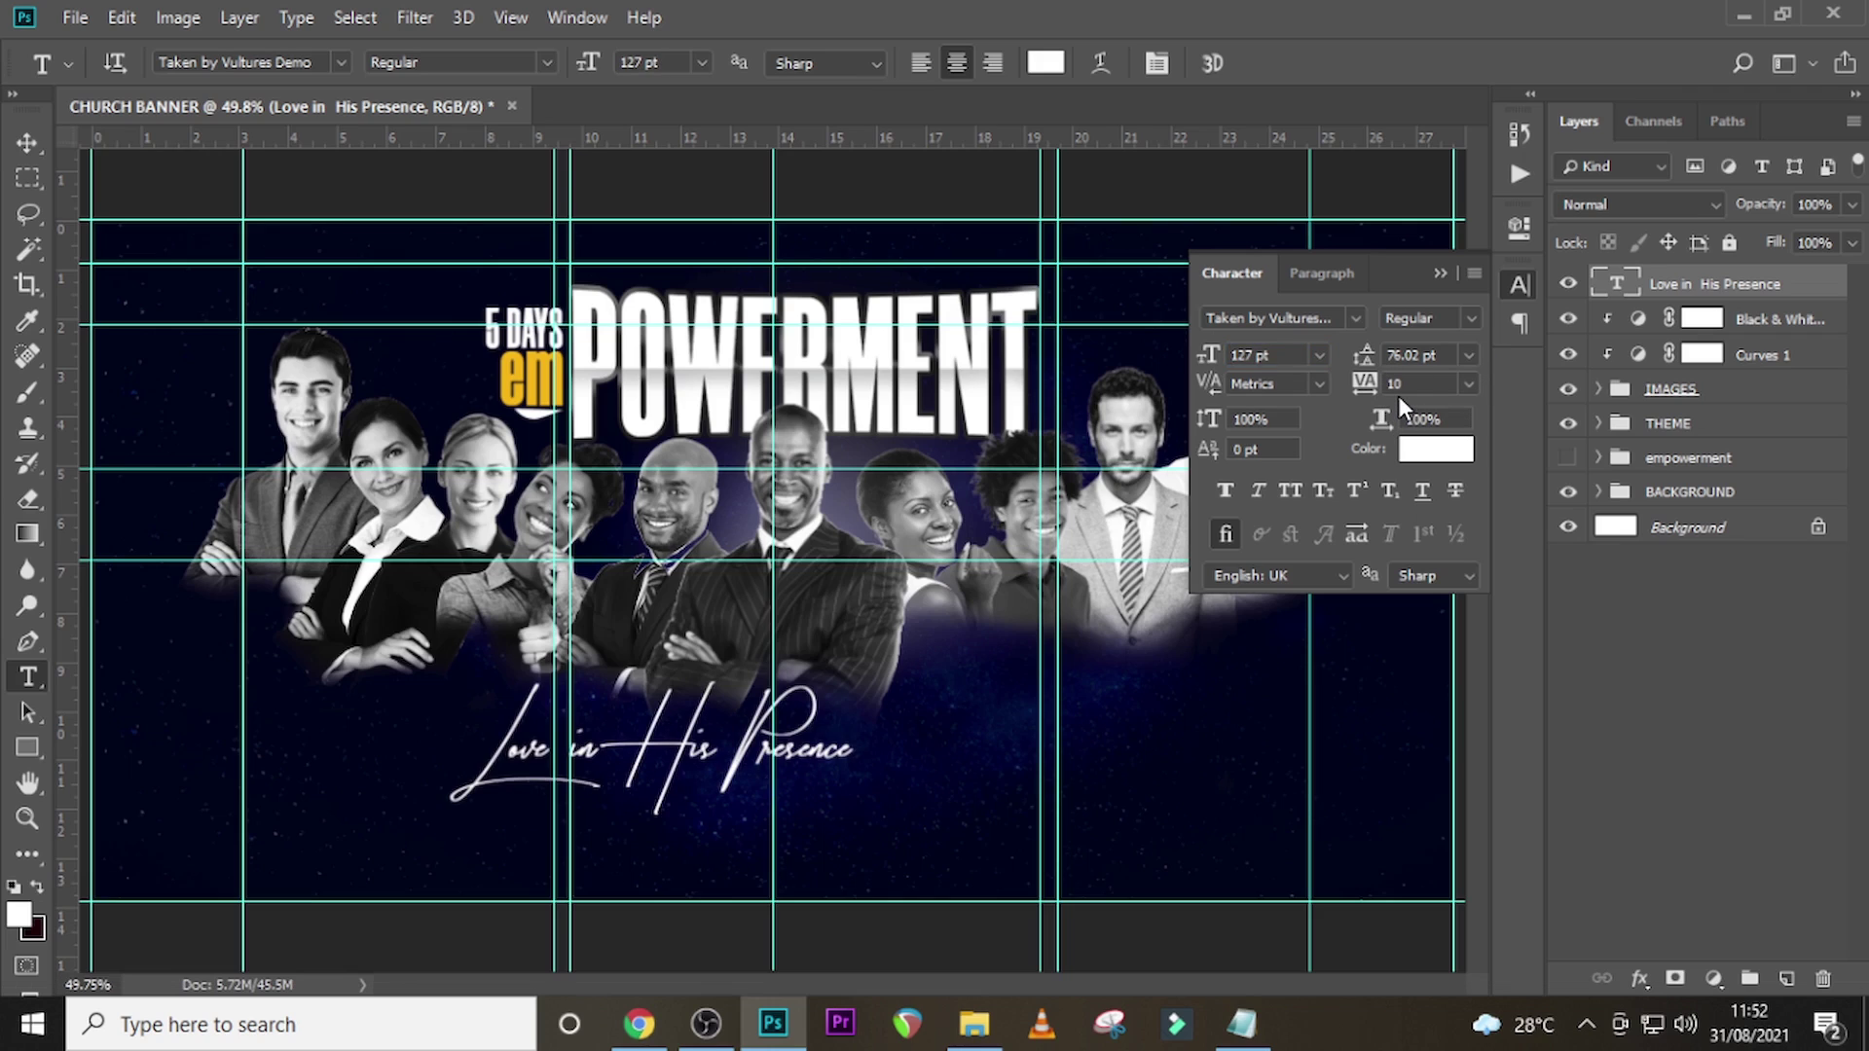
- Colour the "Love in His Presence" text yellow-orange (#ffb505) by sampling the "em" lettering
click(1434, 451)
text(FF)
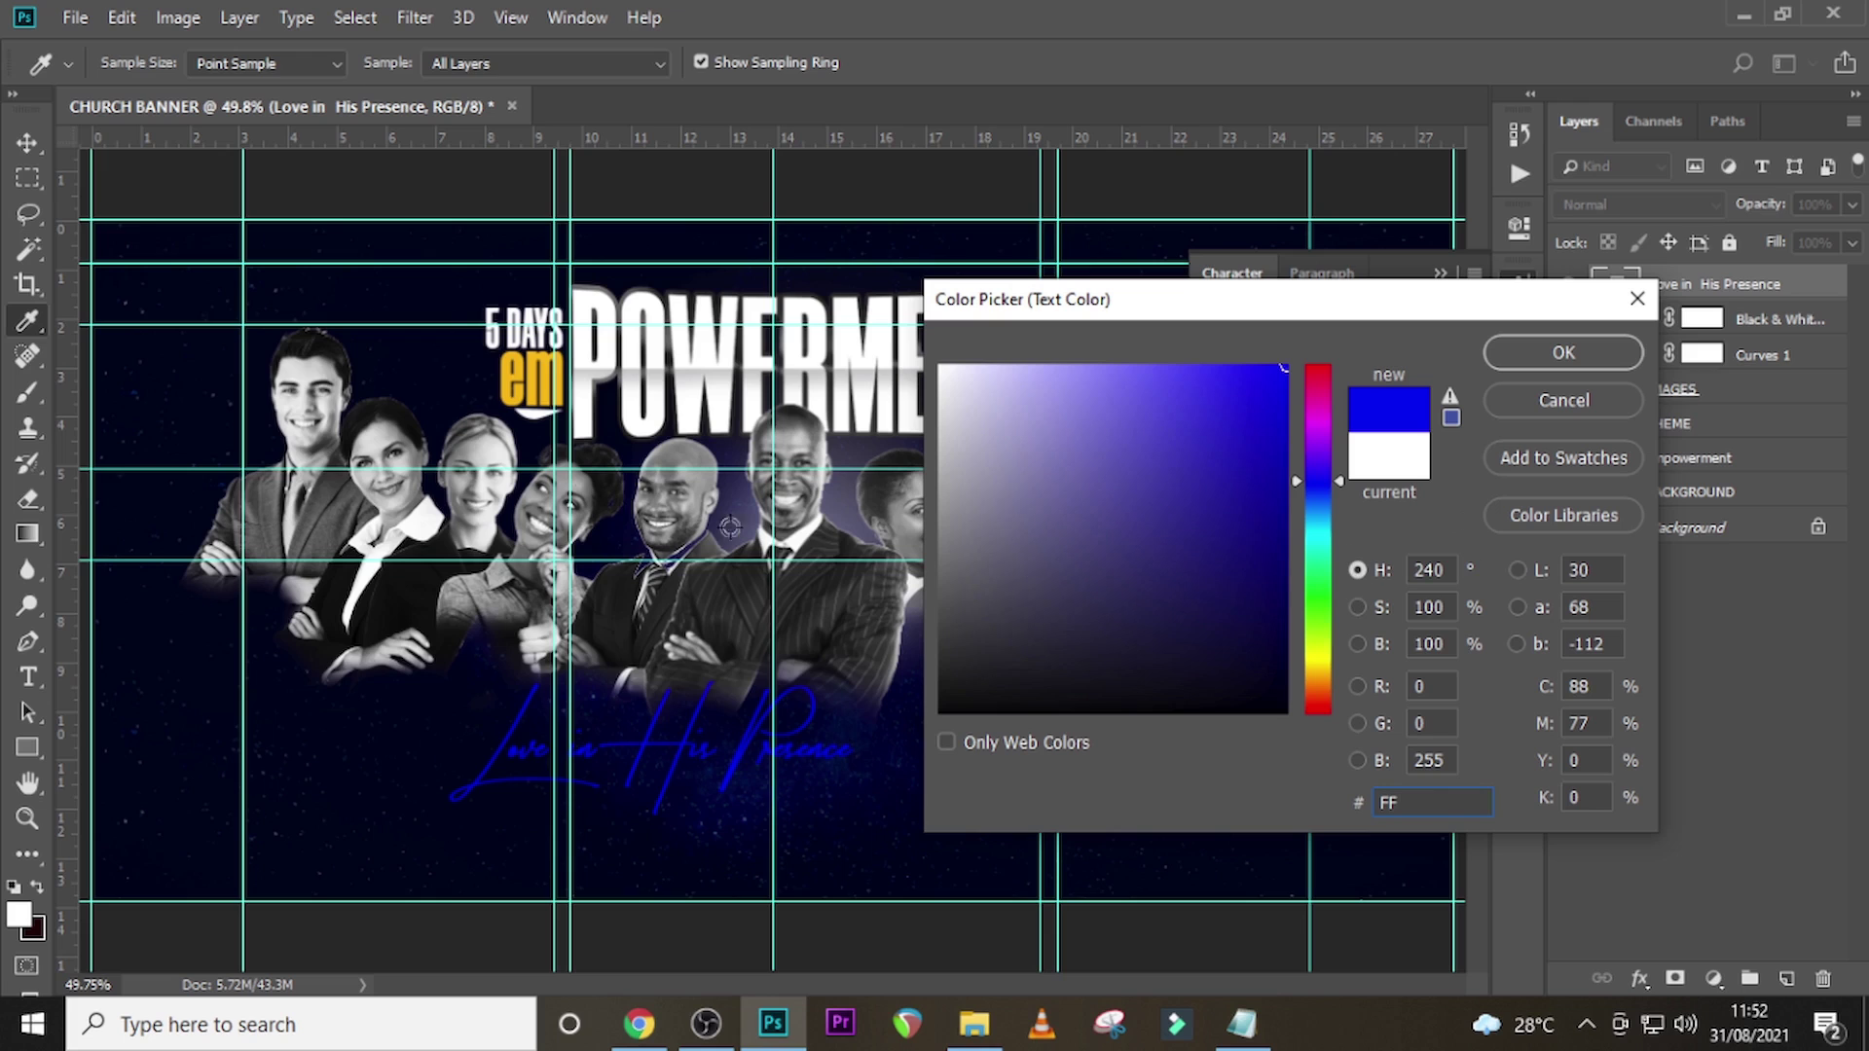
click(543, 385)
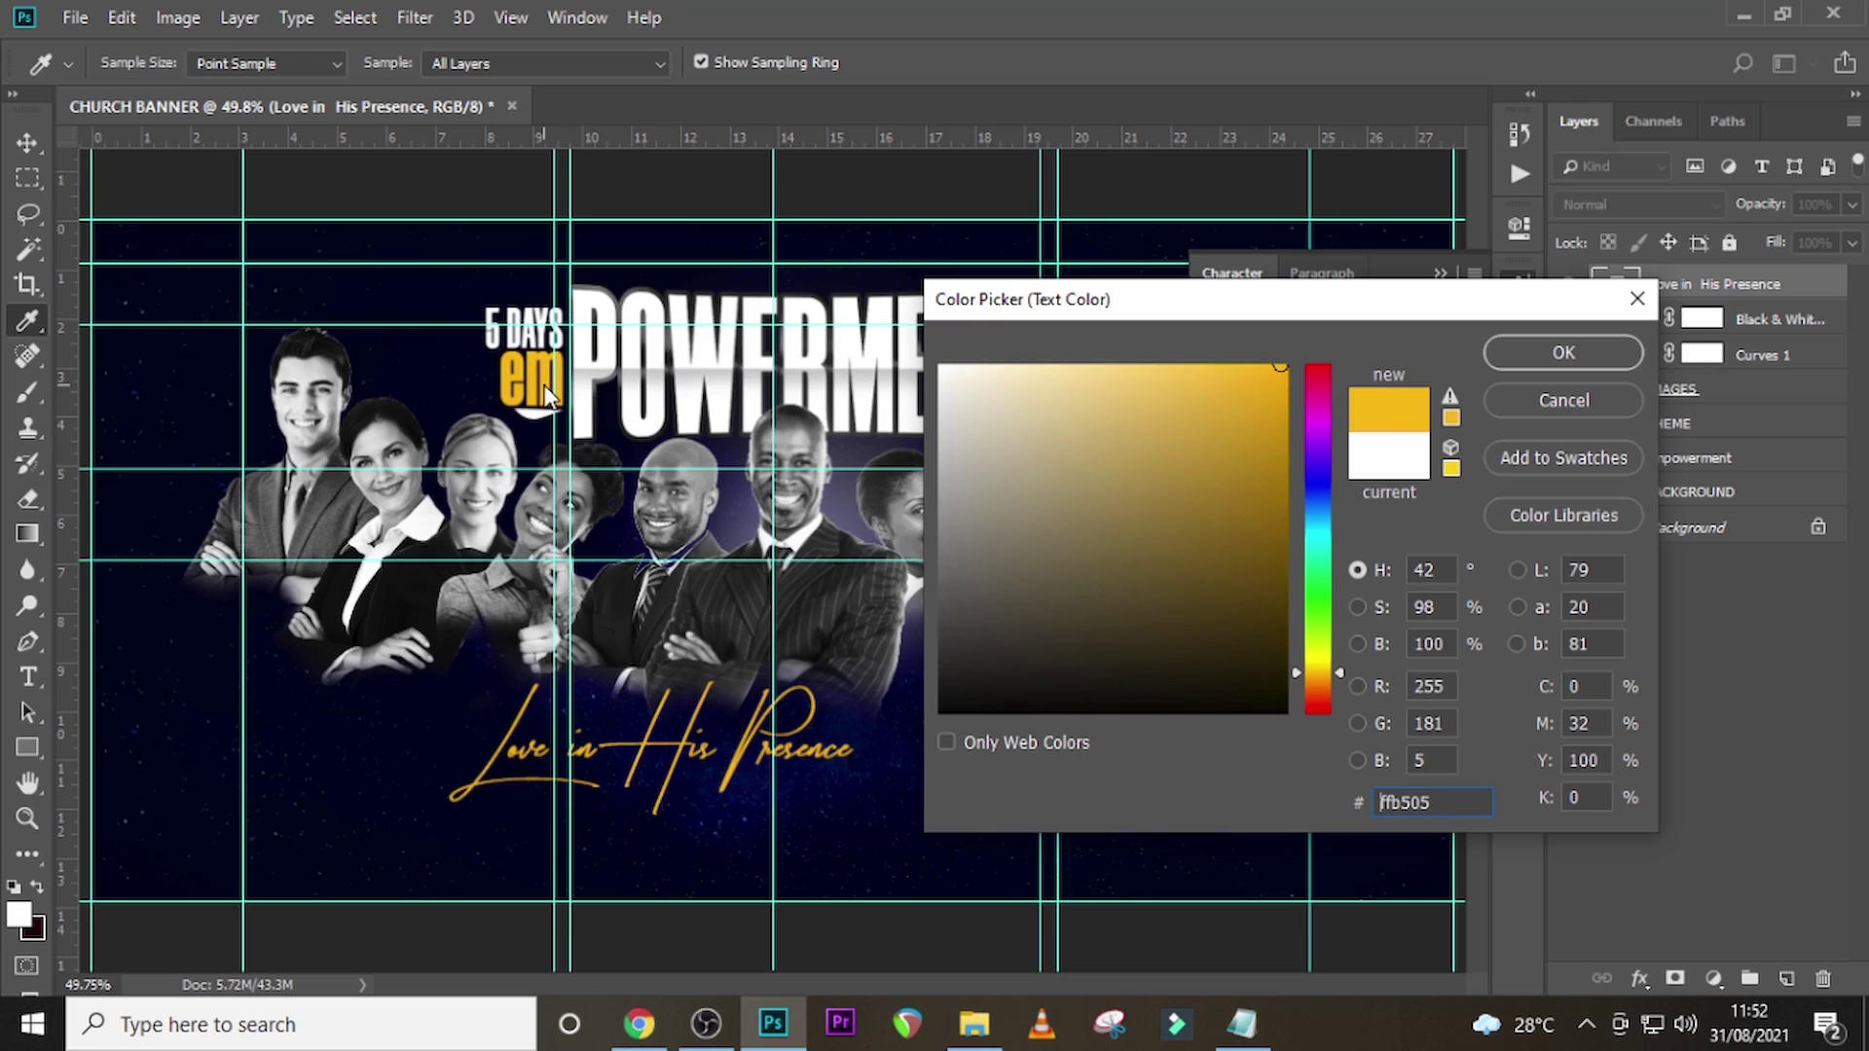
click(1542, 348)
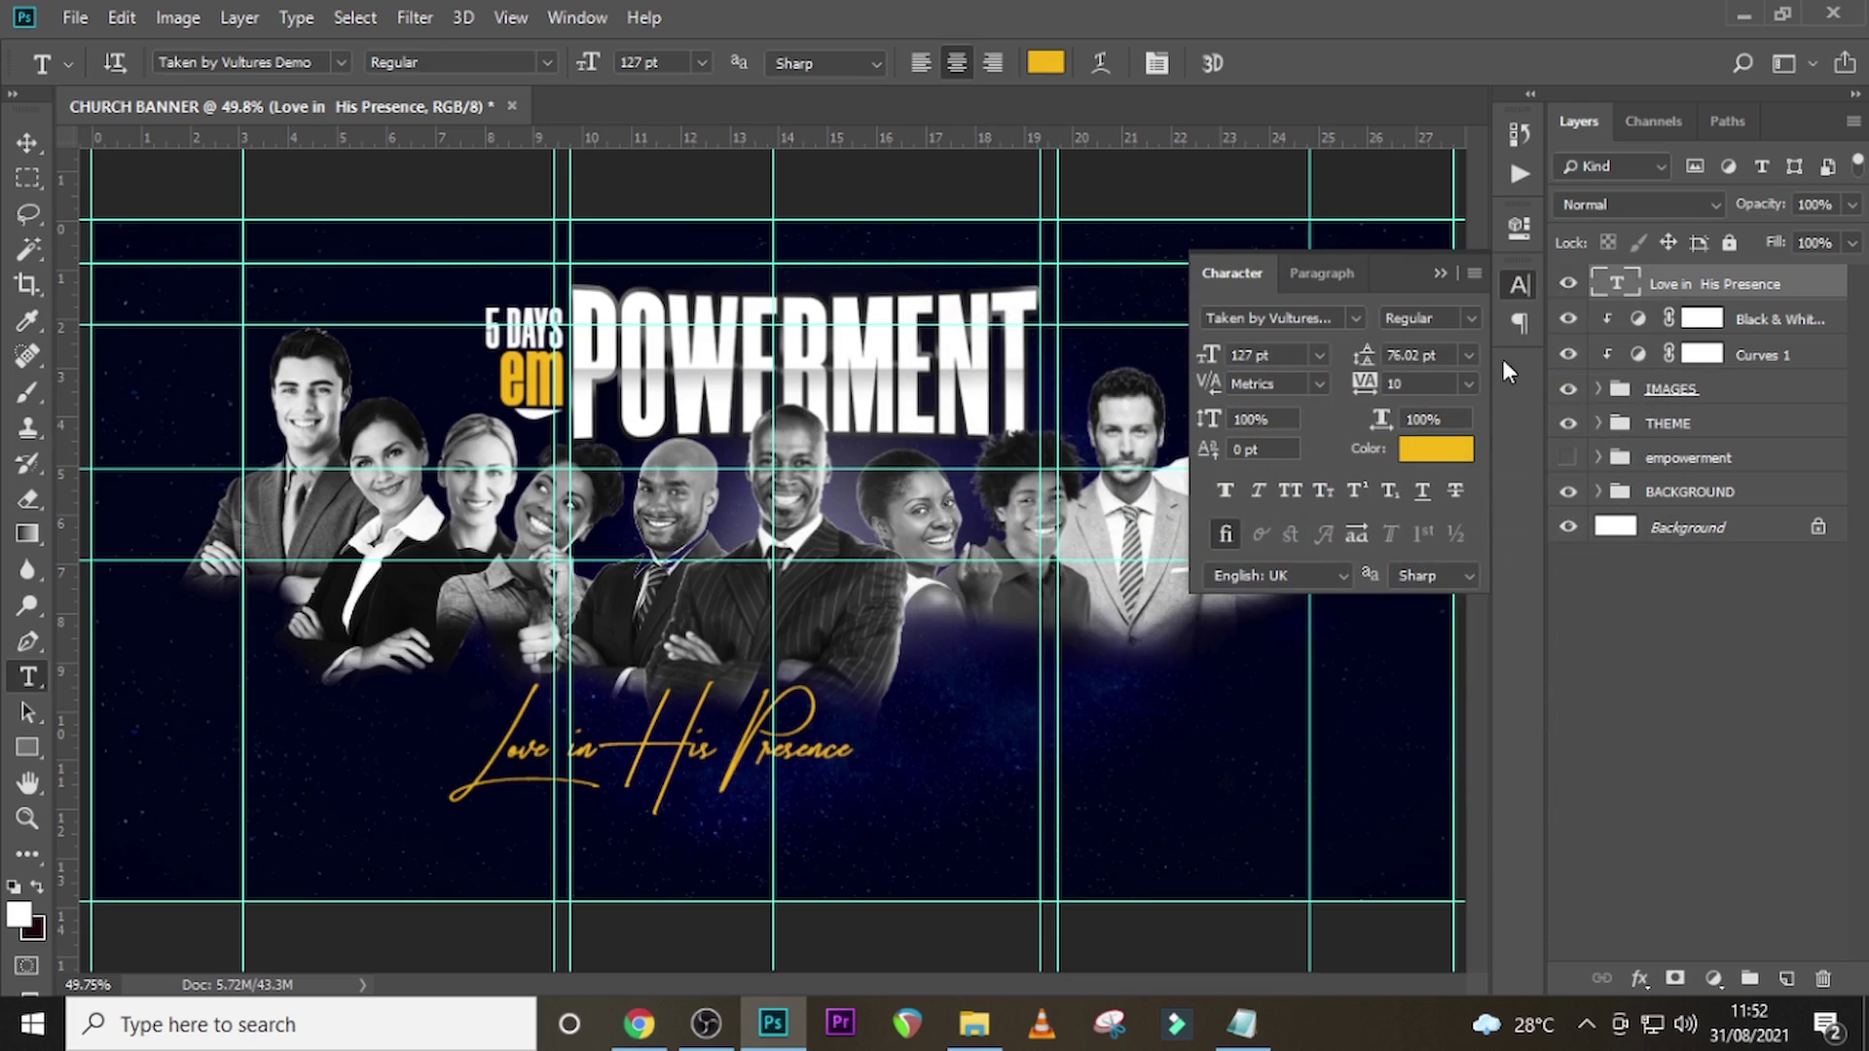
click(1439, 274)
- Move the "Love in His Presence" text to the banner's centre, slightly overlapping the lower edge of the central man's suit
click(1789, 283)
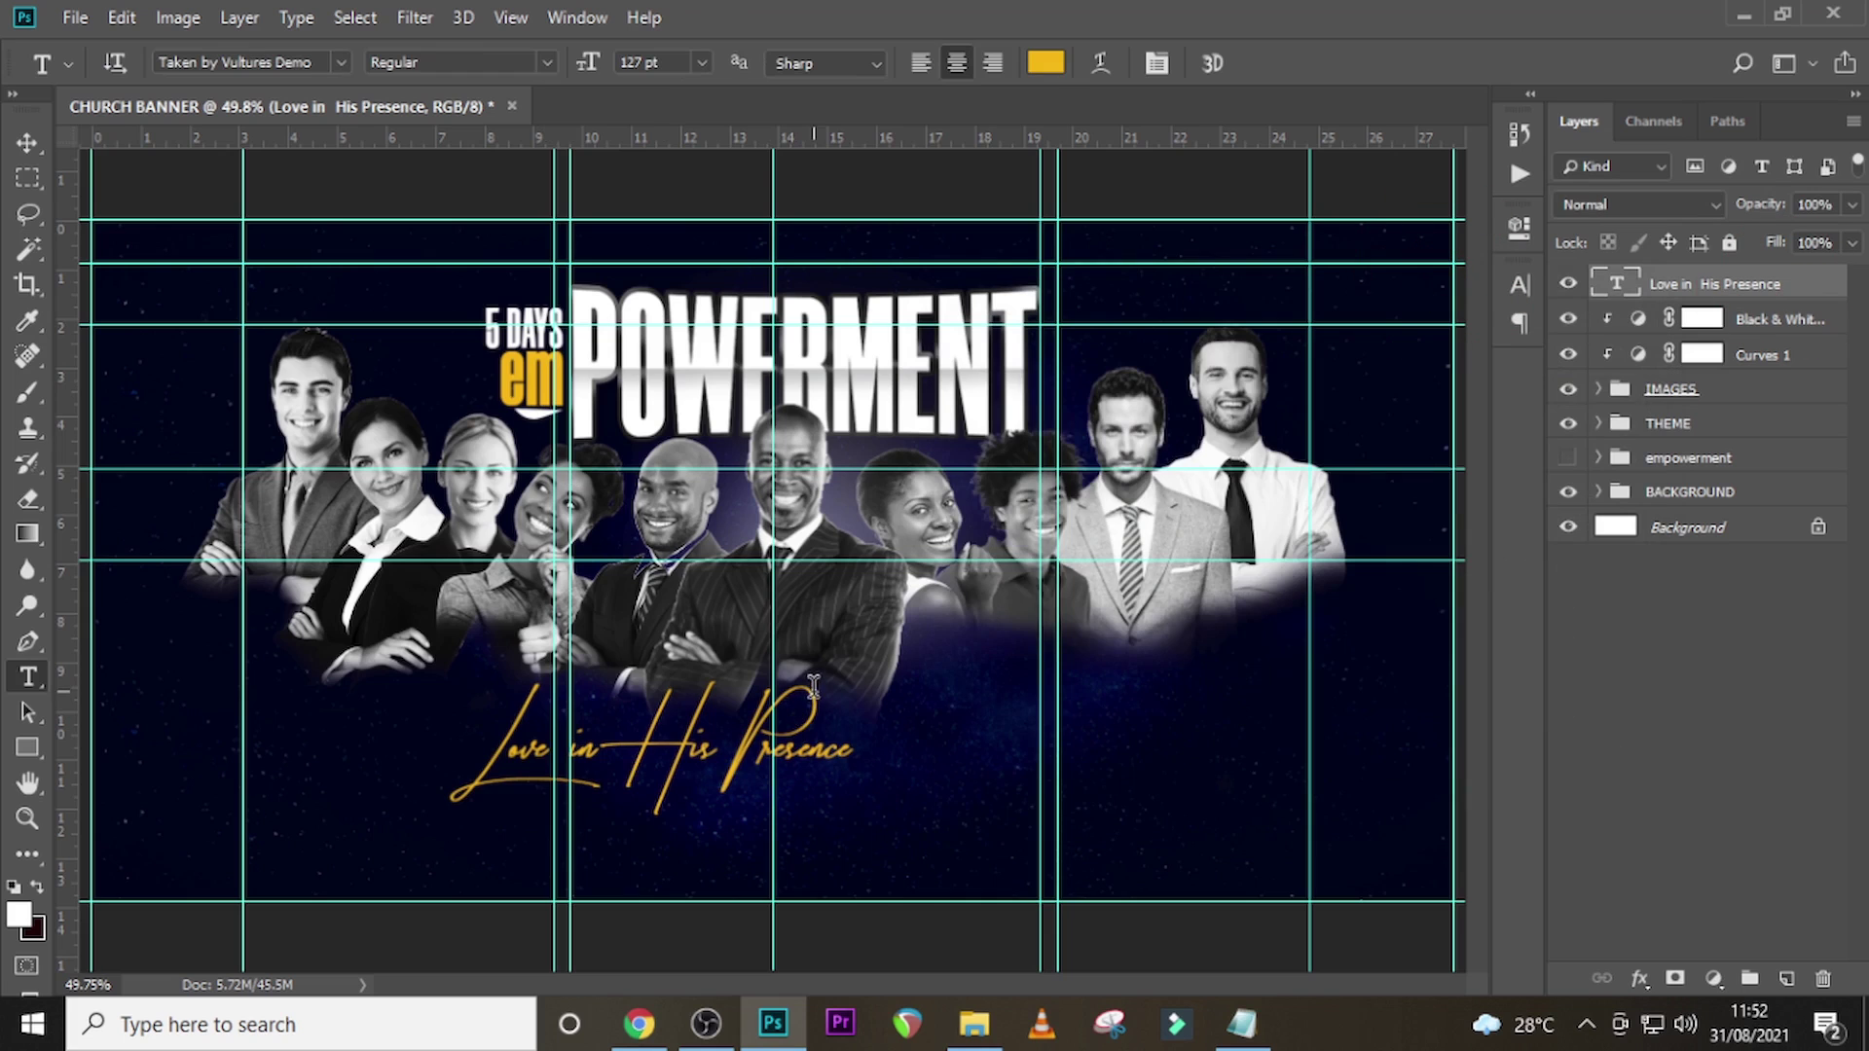
key(ctrl+t)
drag(720, 775, 839, 750)
key(Return)
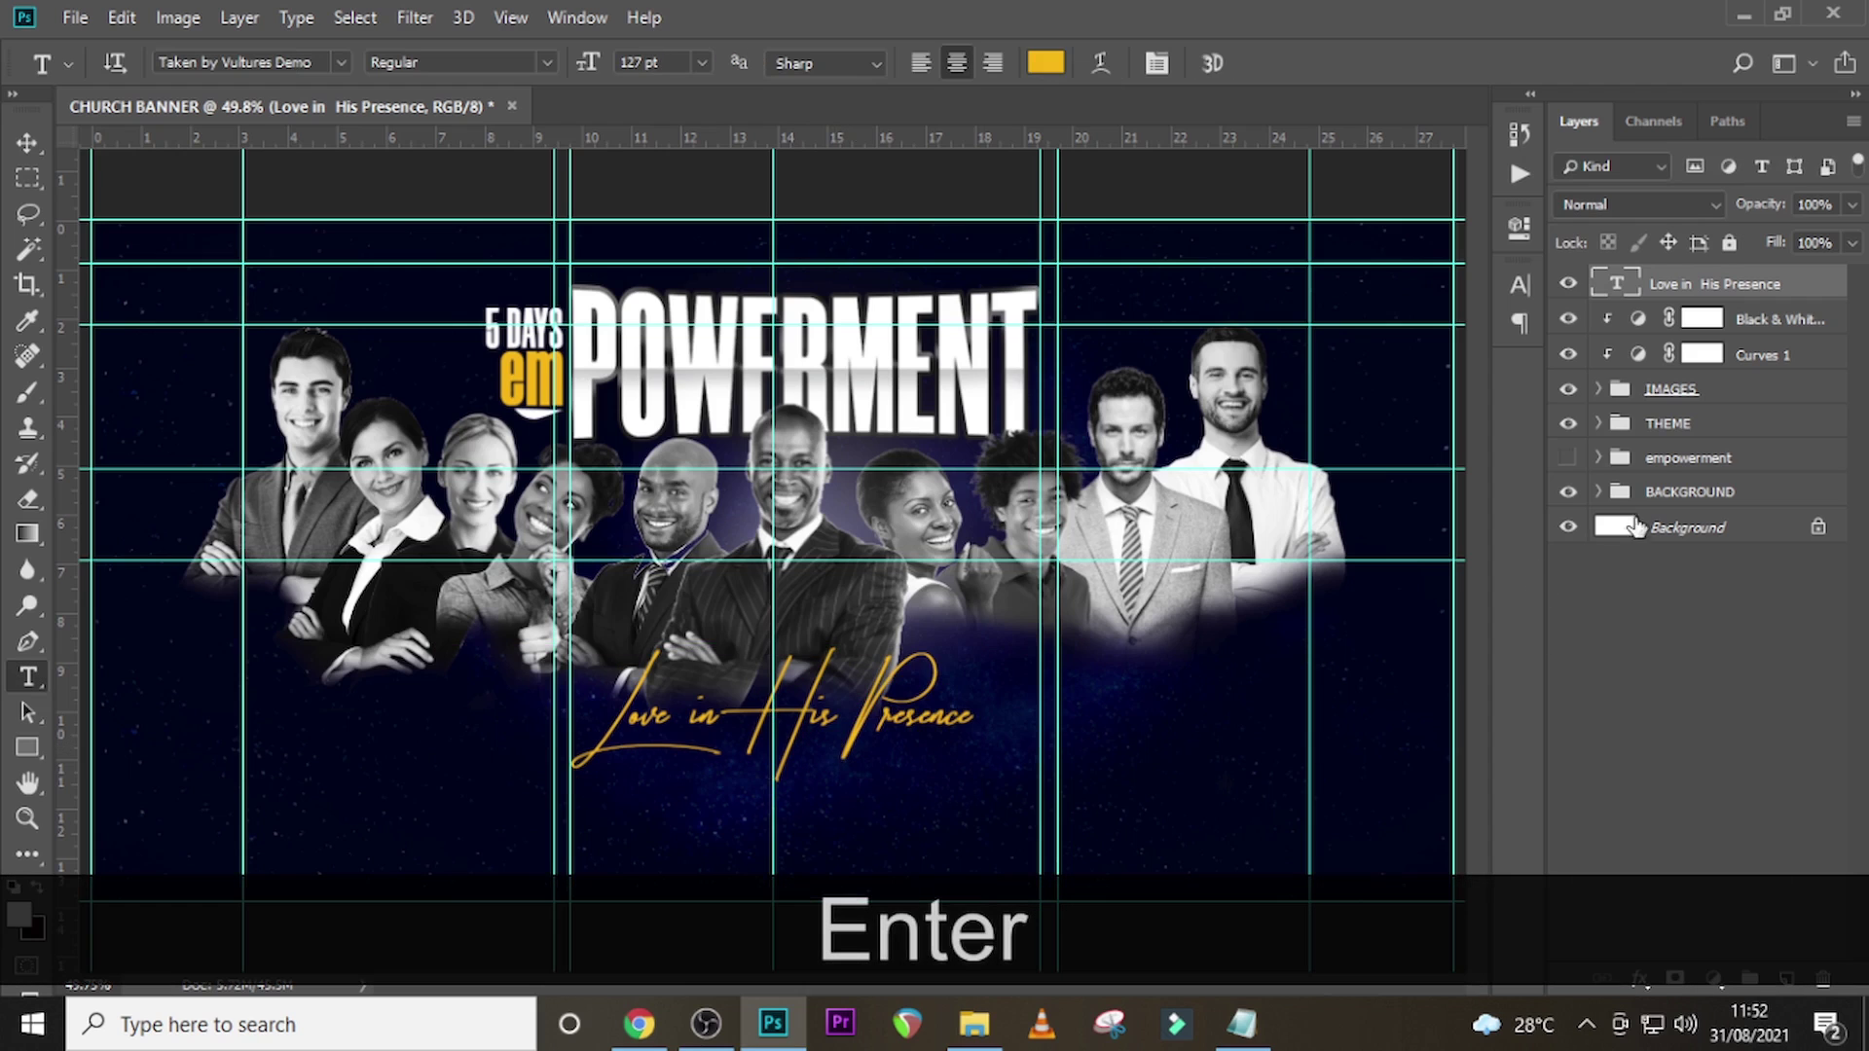
- Shift the IMAGES group horizontally to the right by 18 px
click(1672, 392)
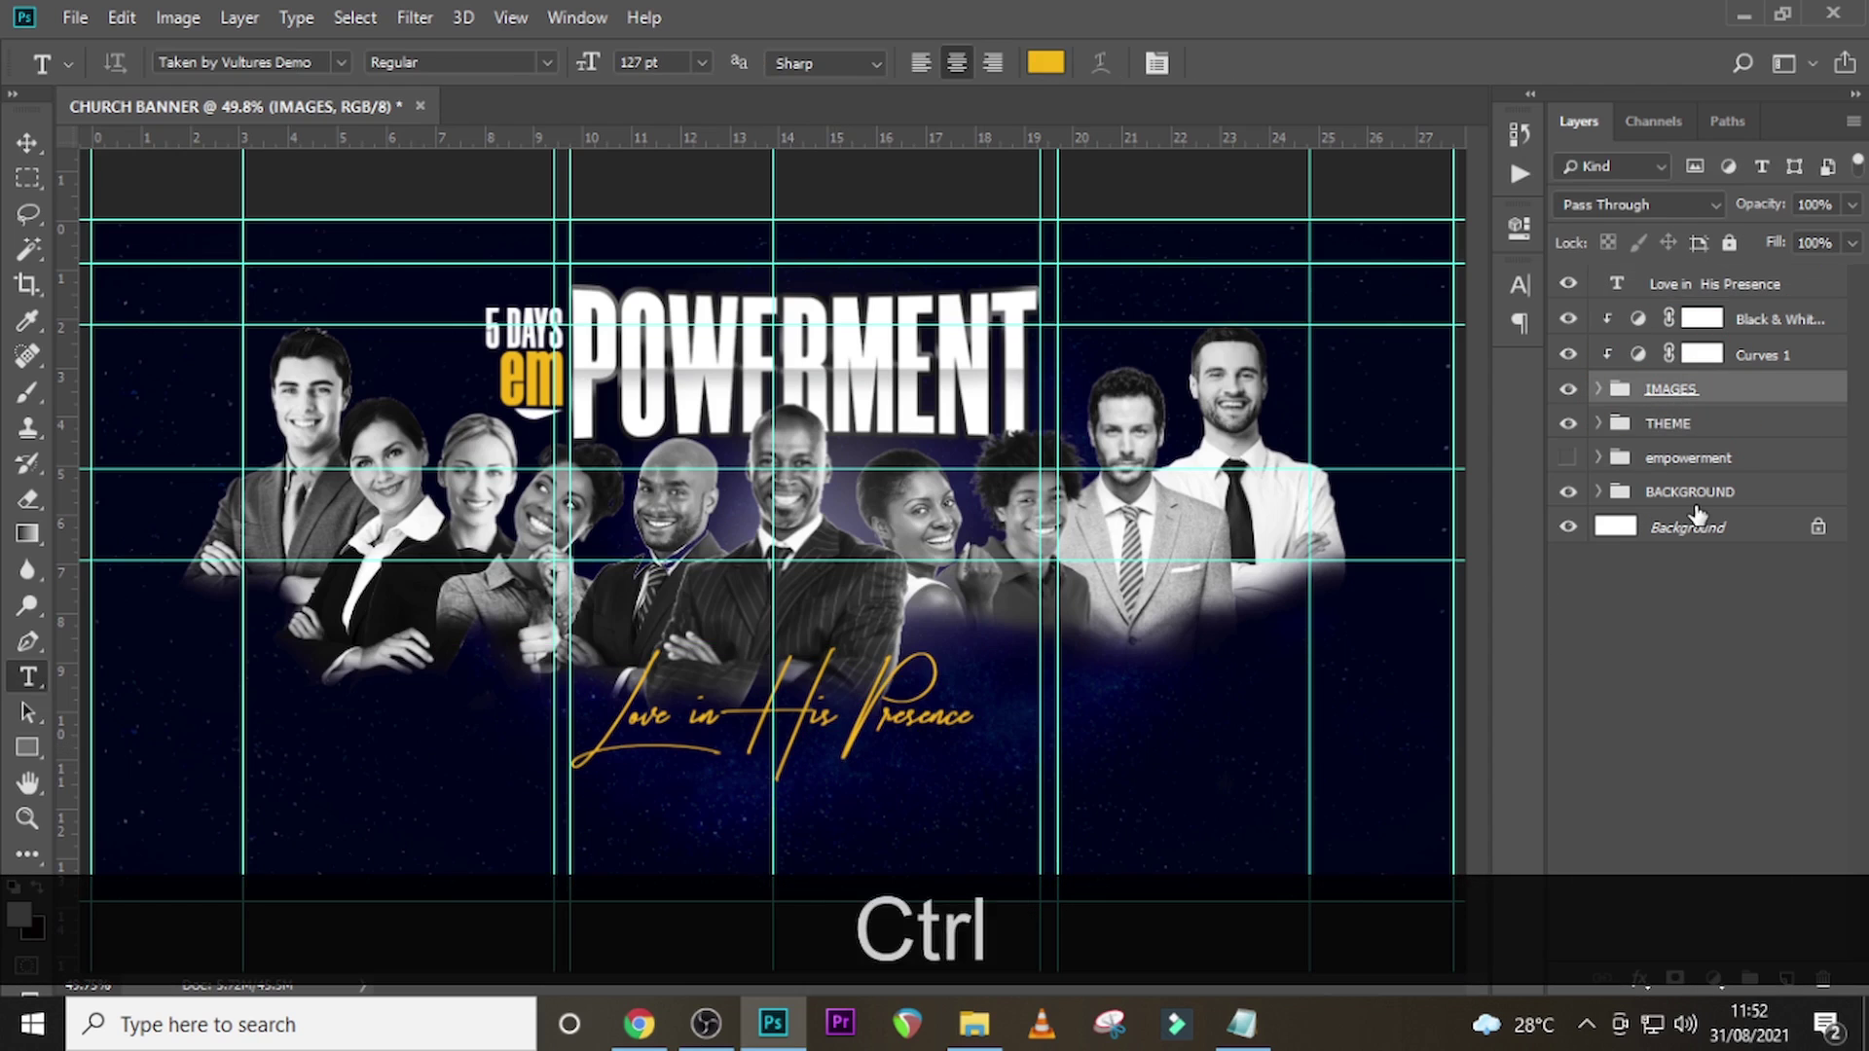
key(ctrl+t)
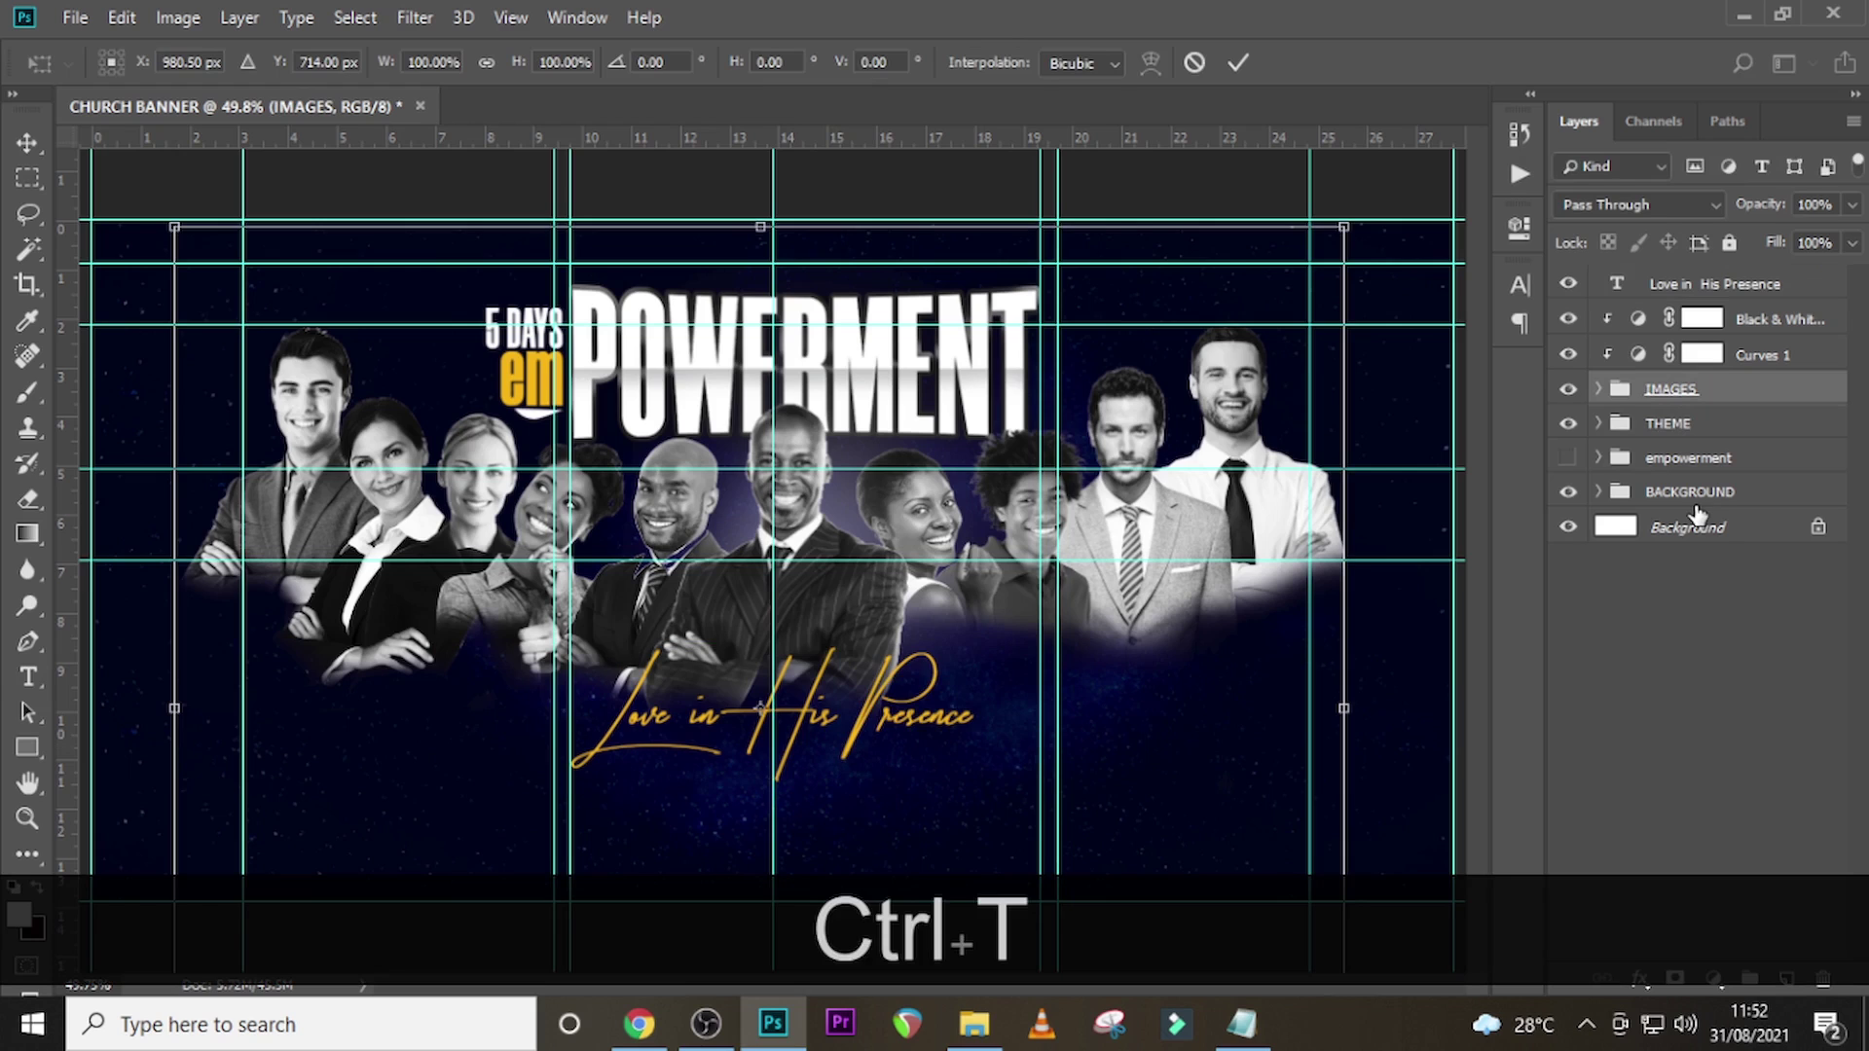
key(Right)
key(Right)
key(Right)
key(Right)
key(Right)
key(Right)
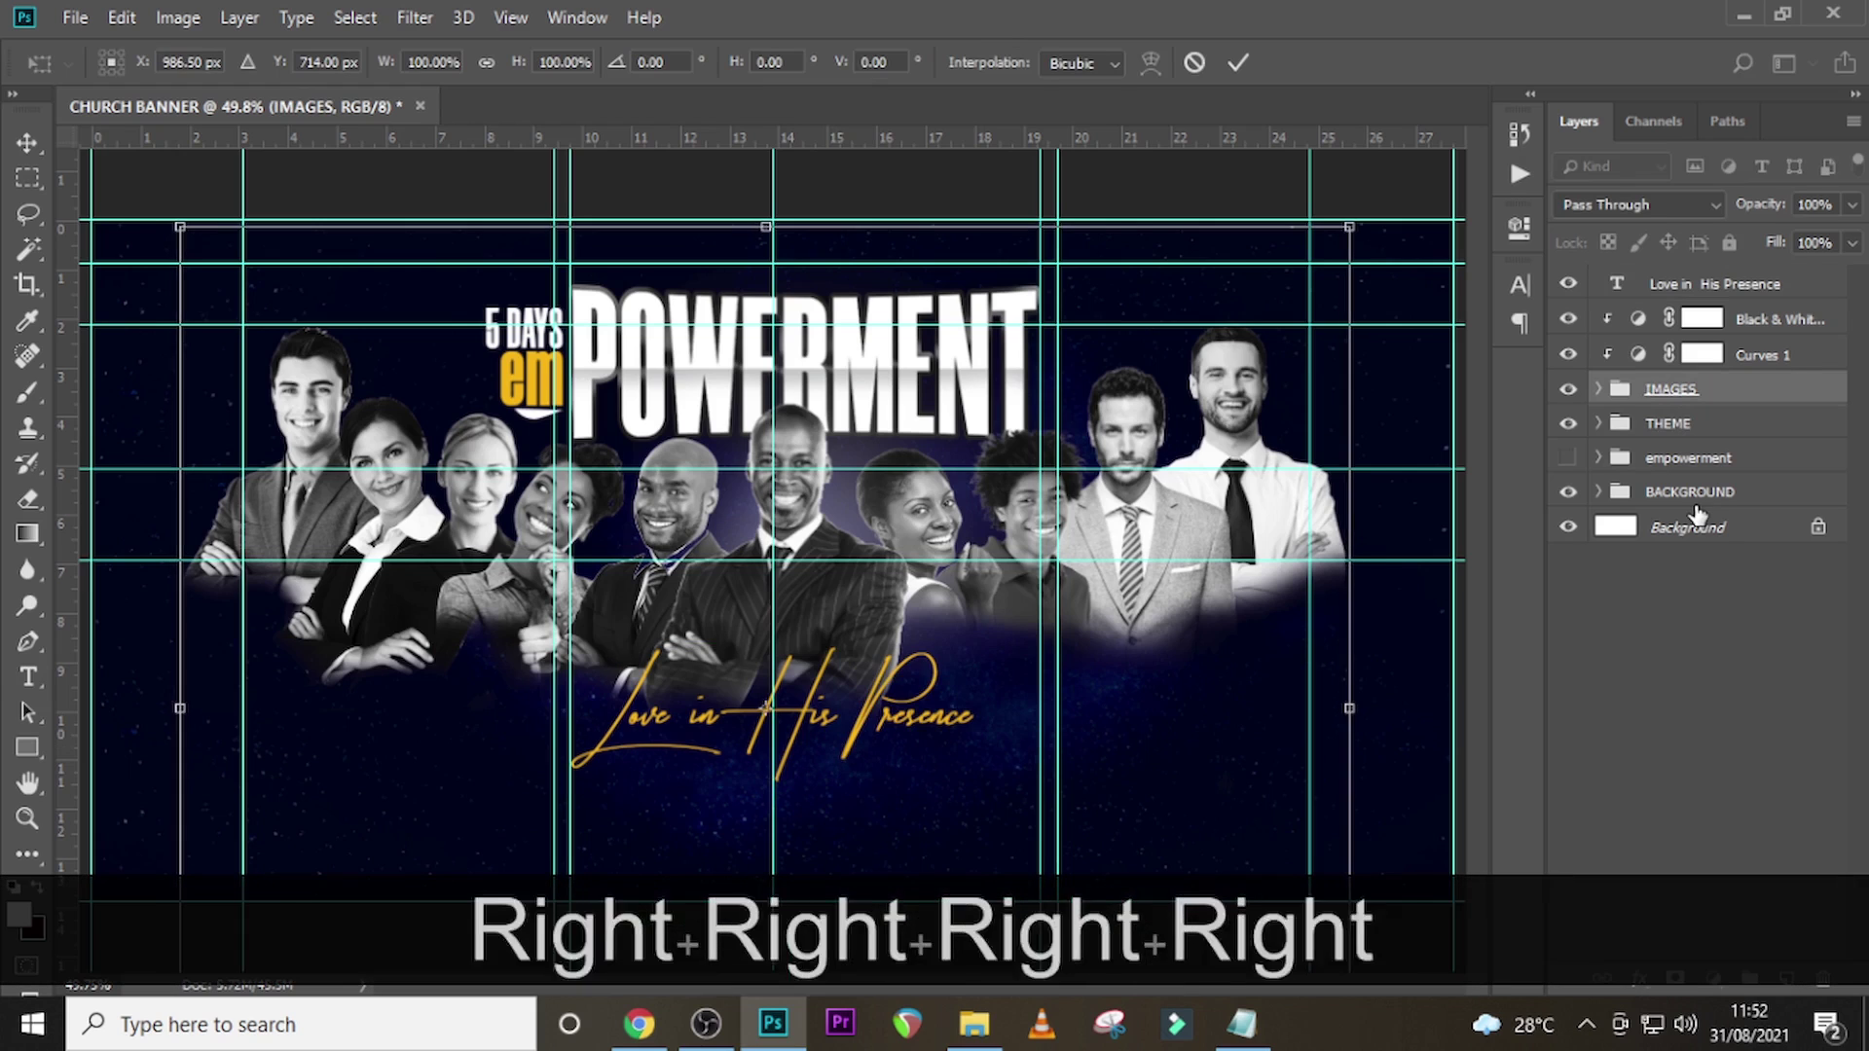
key(Right)
key(Right)
key(Right)
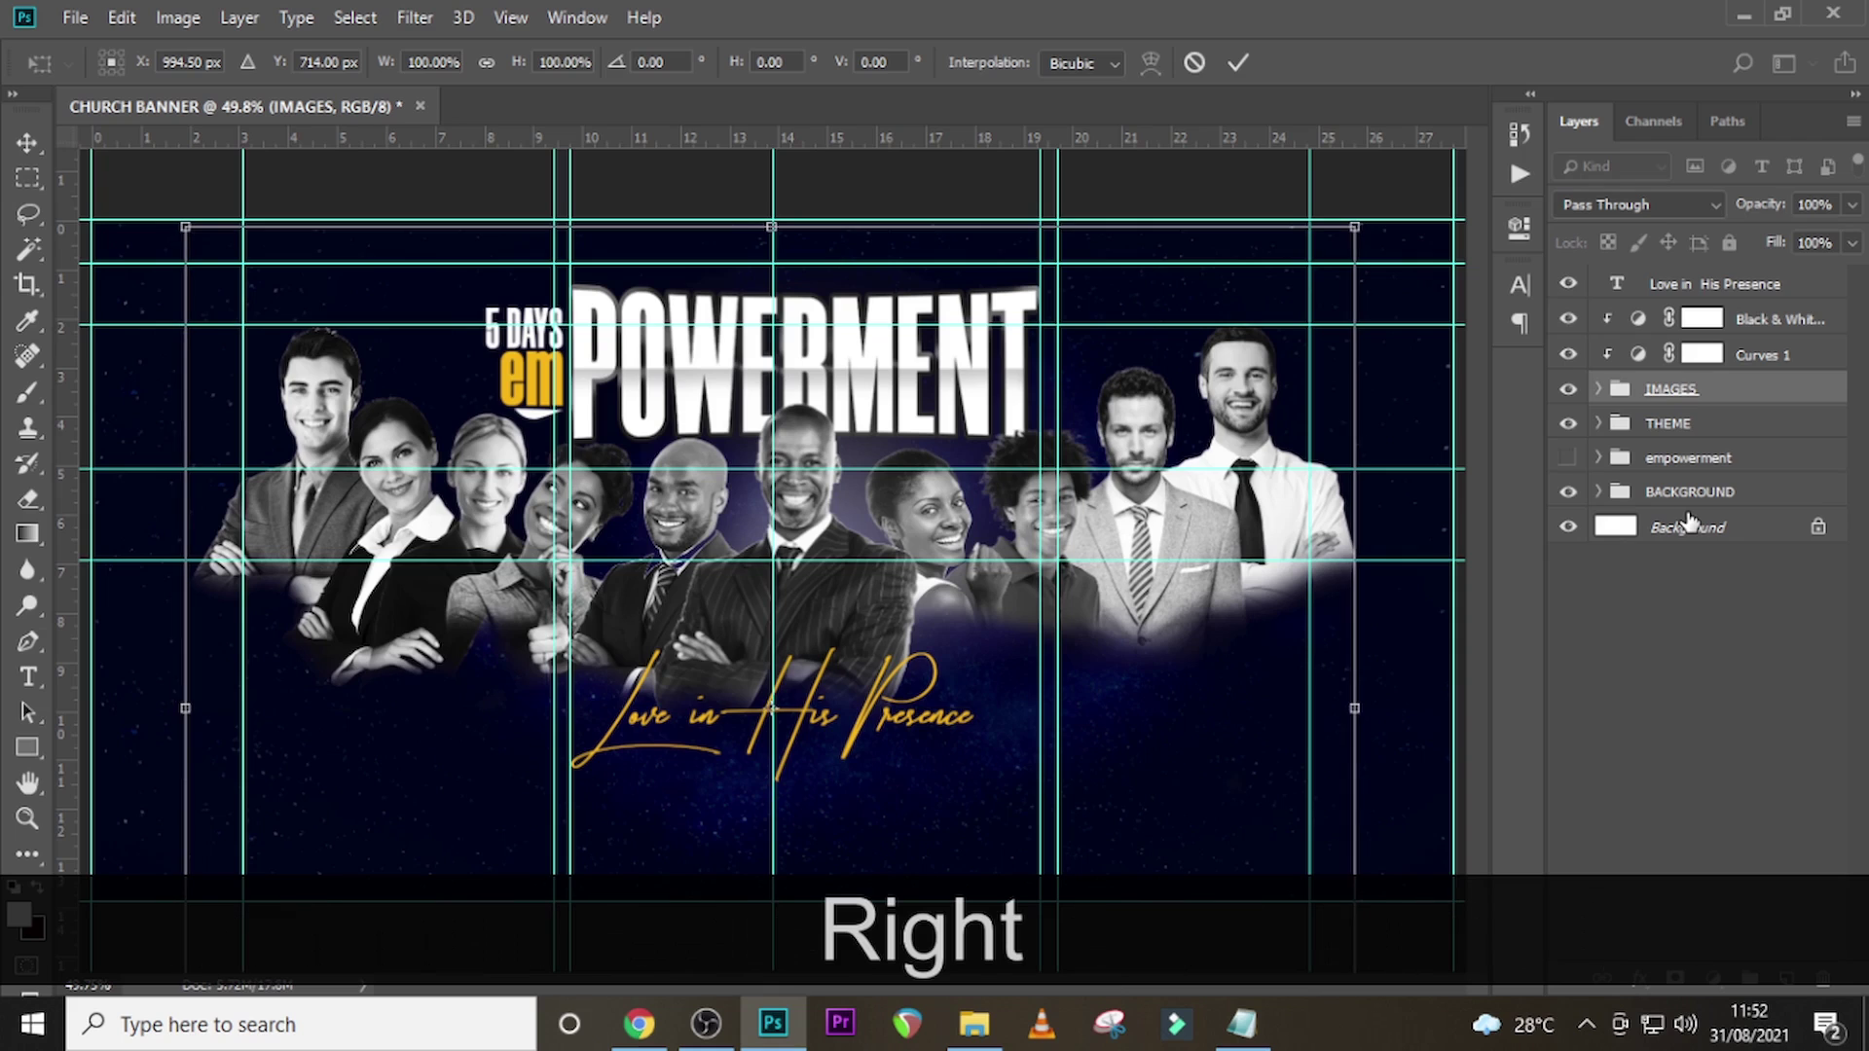
key(Return)
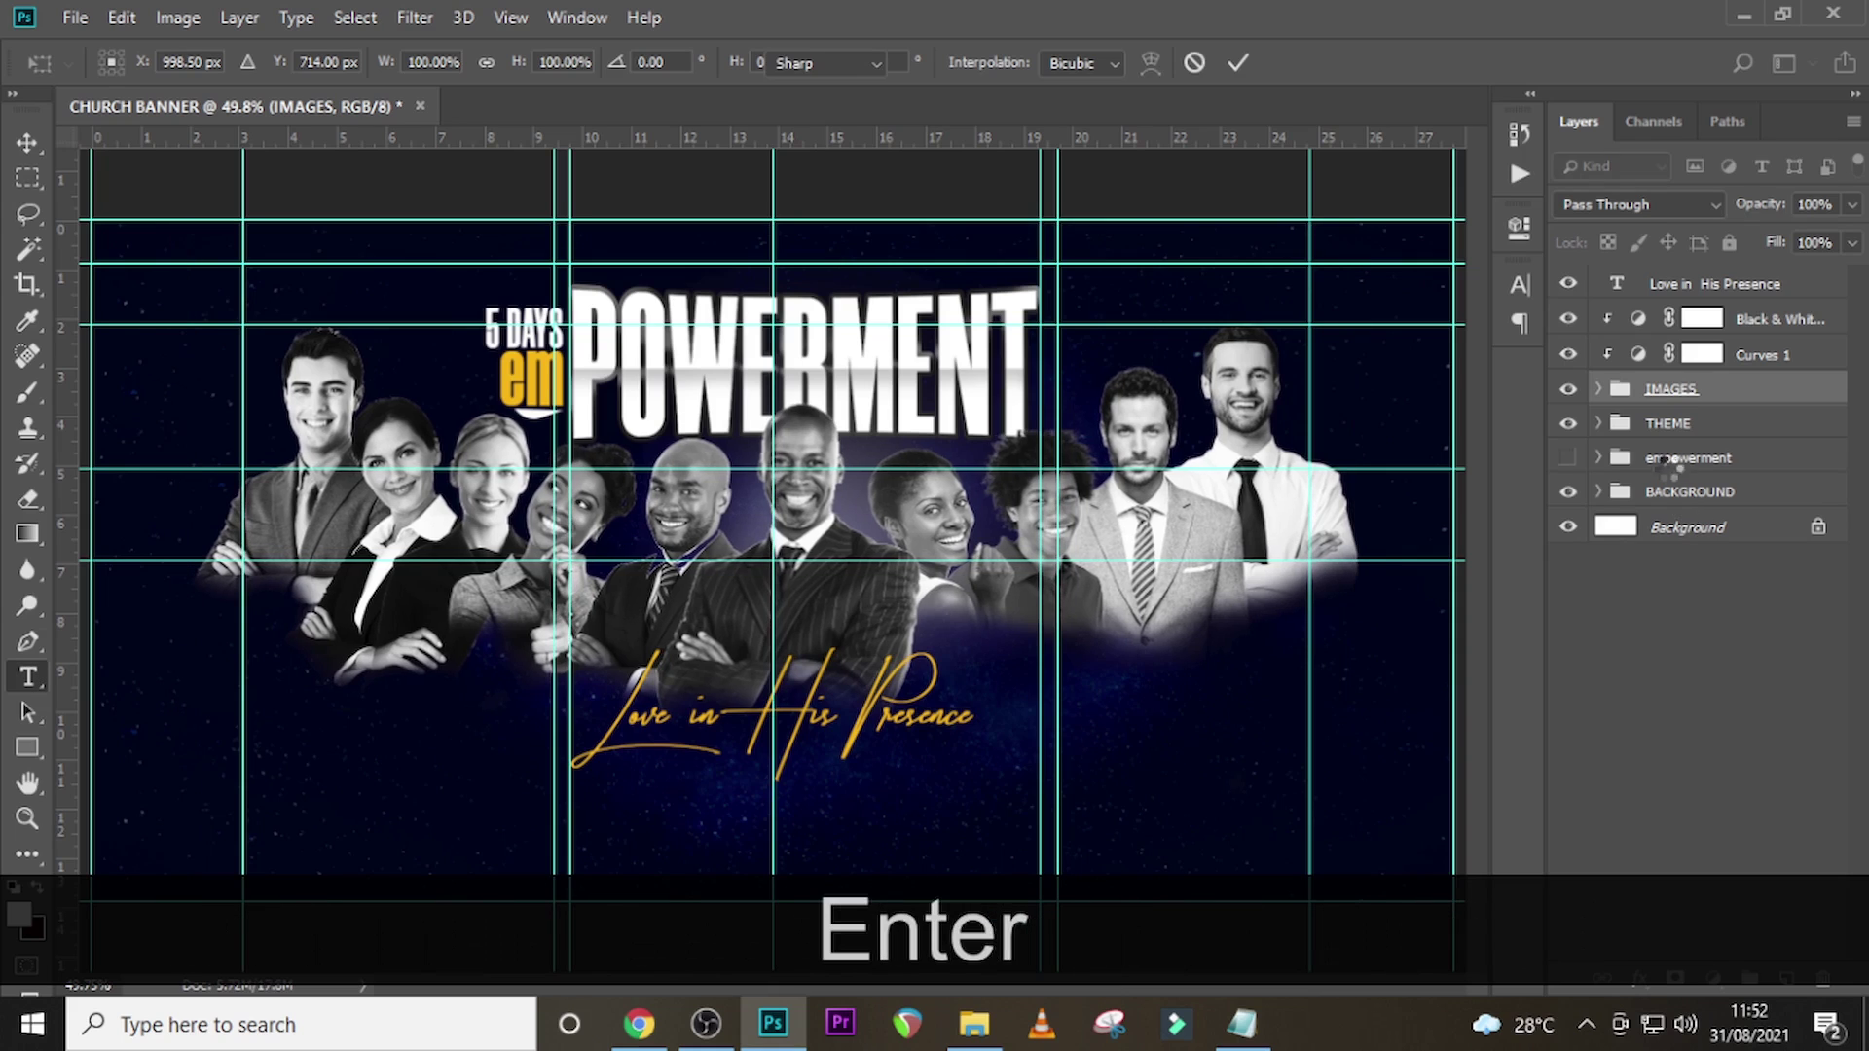
- Nudge the IMAGES group back leftward to its previous position with the Move tool
key(Left)
key(Left)
key(Left)
key(Left)
key(Left)
key(Left)
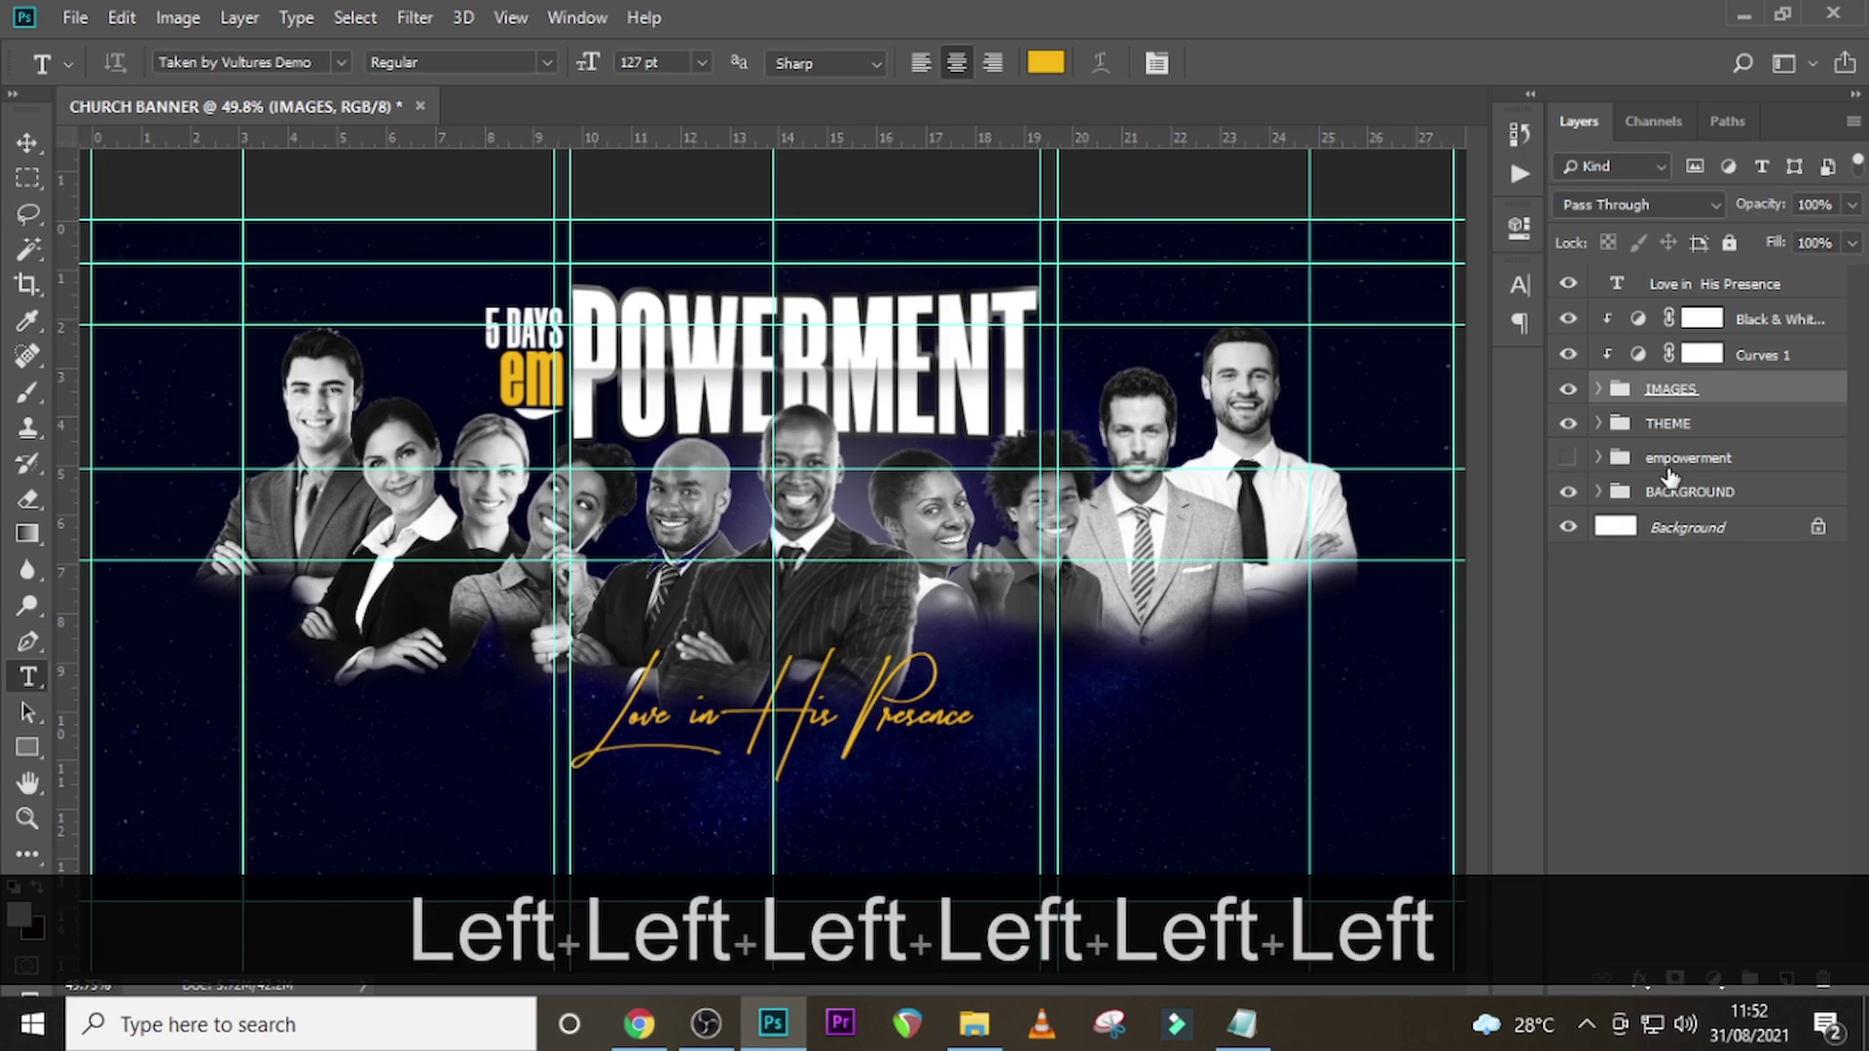
key(Left)
key(v)
key(Left)
key(Left)
key(Left)
key(Left)
key(Left)
key(Left)
key(Left)
key(Left)
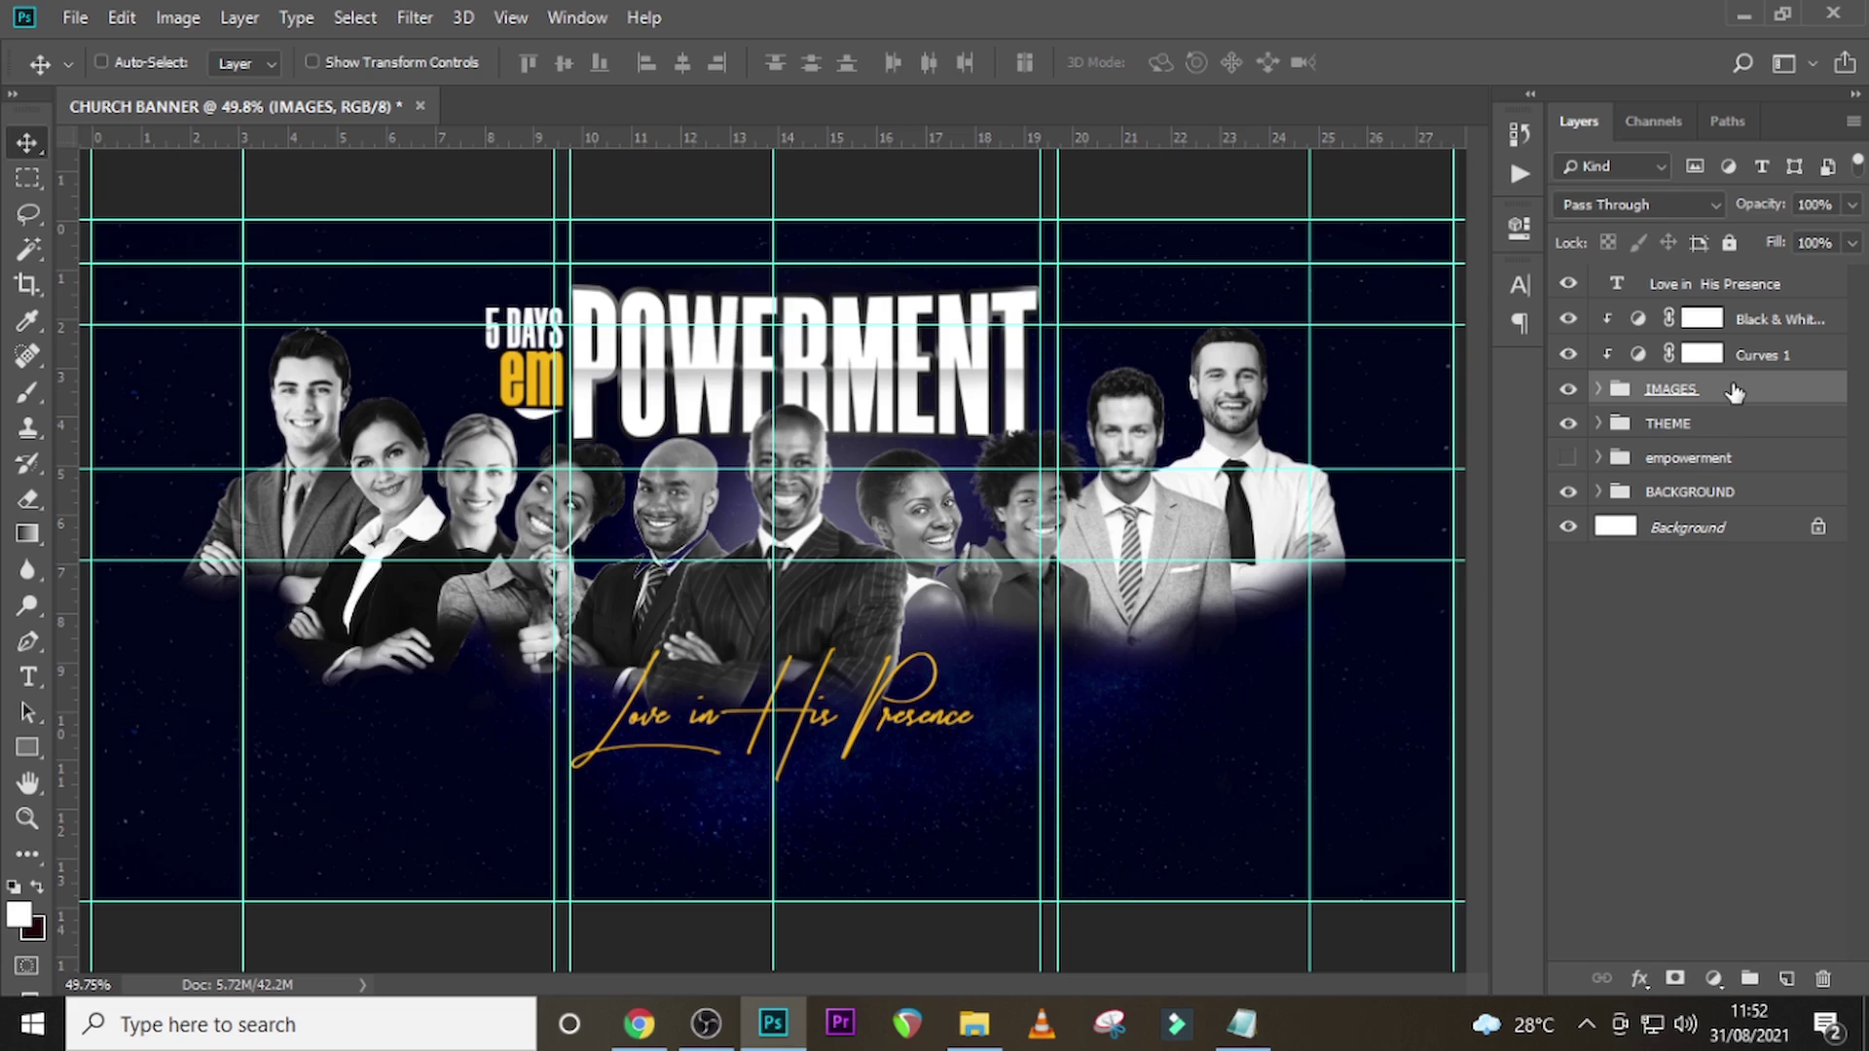
- Give the "Love in His Presence" text a drop shadow with 76% opacity, 9 px distance, 10% spread and 10 px size
click(1722, 285)
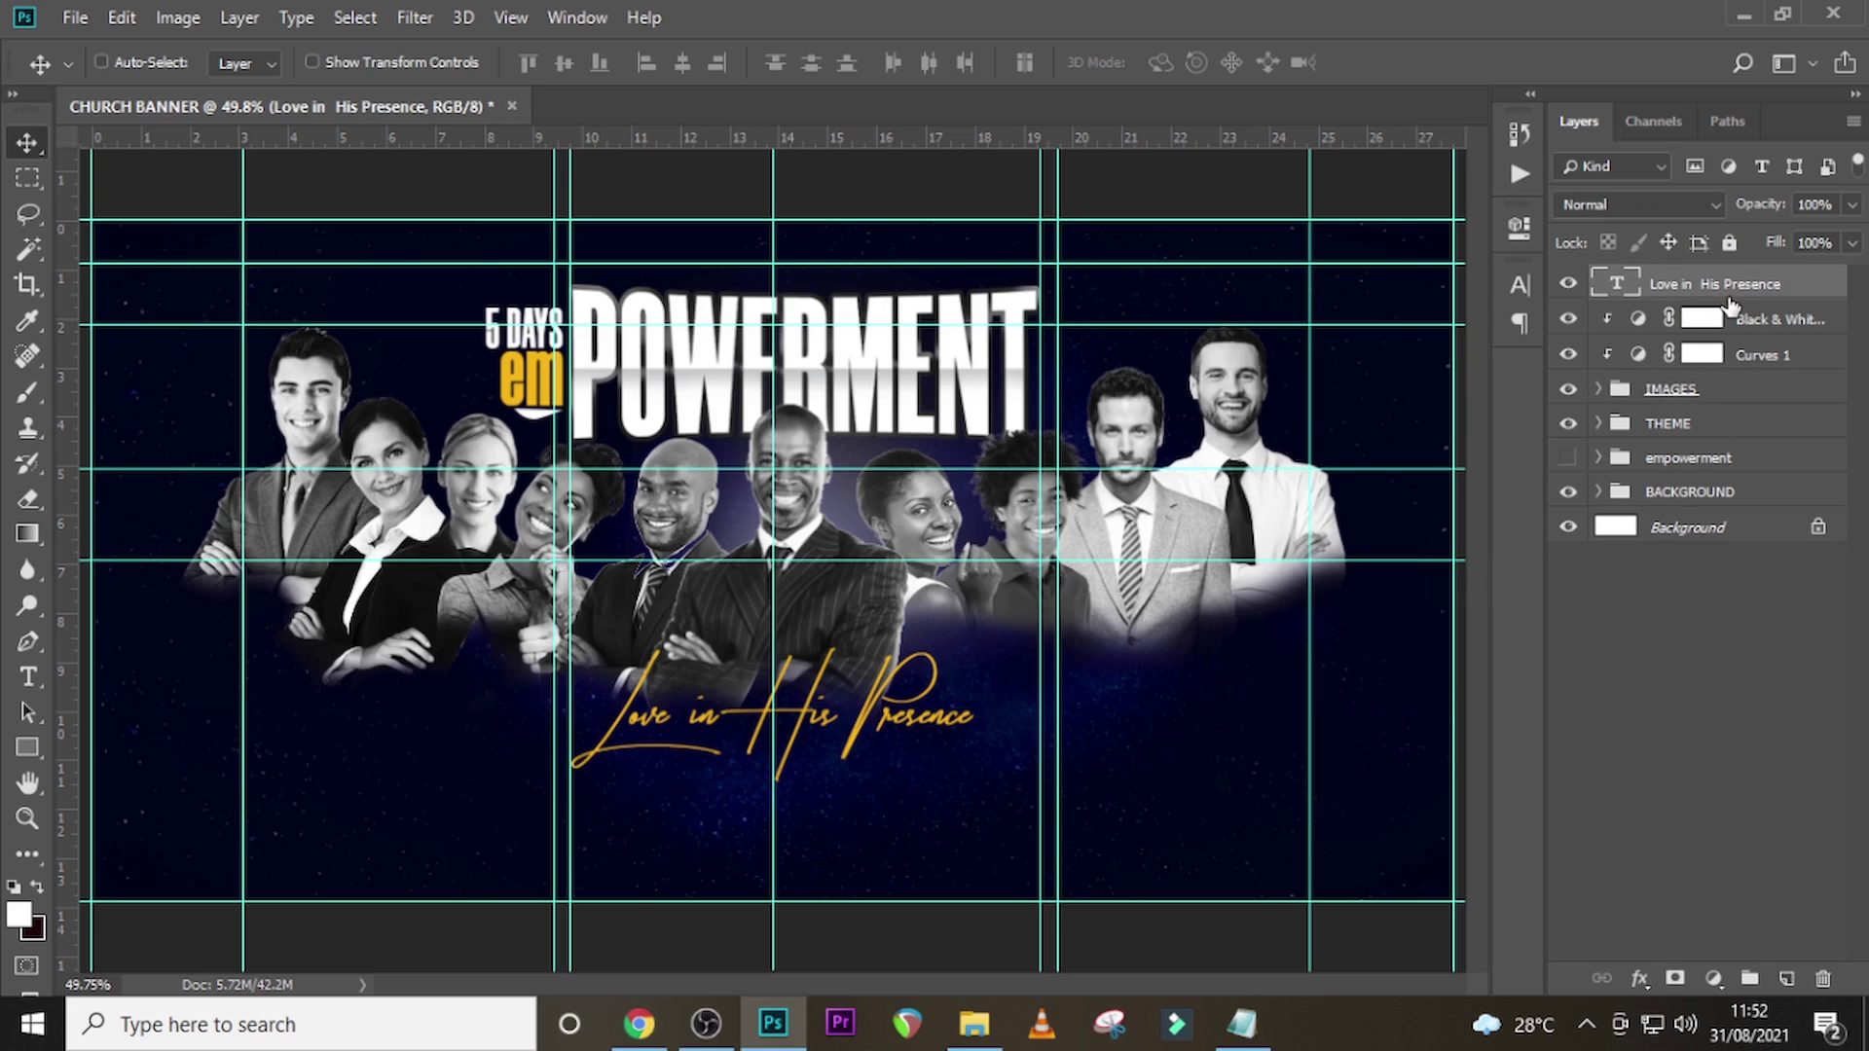
double_click(1816, 297)
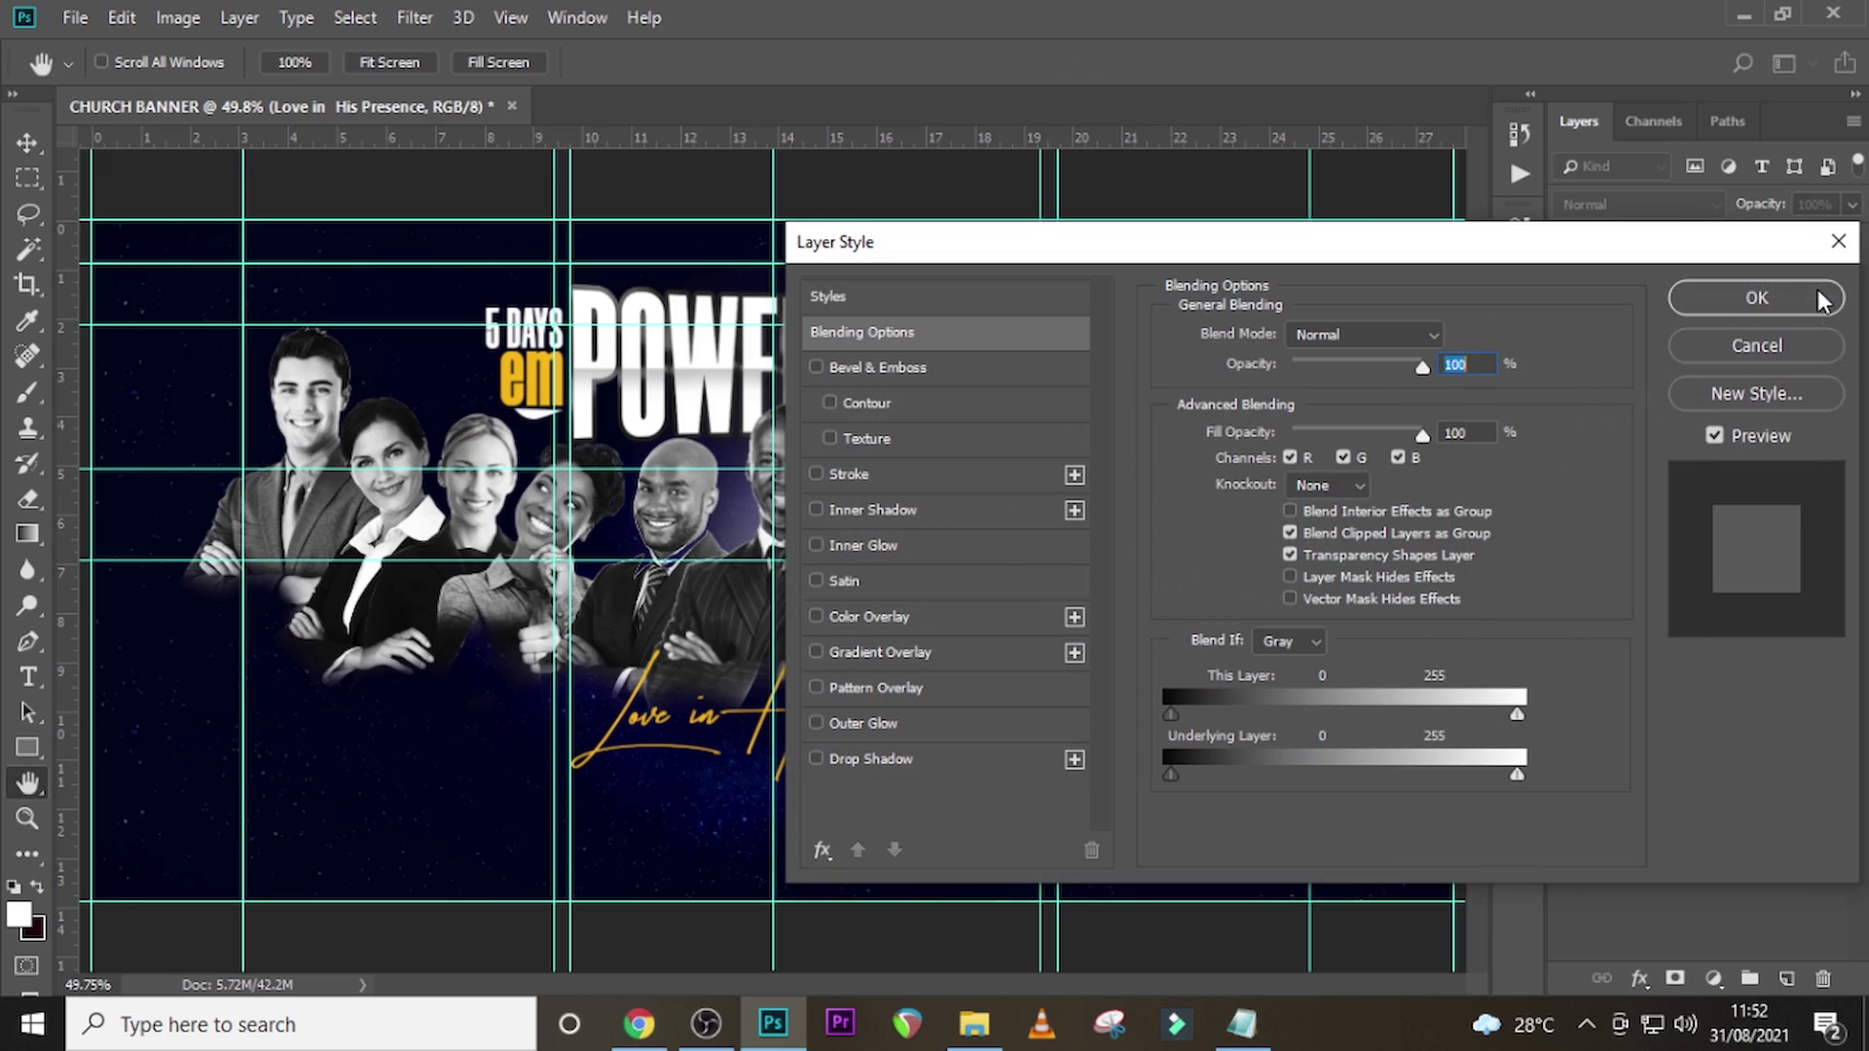
click(854, 759)
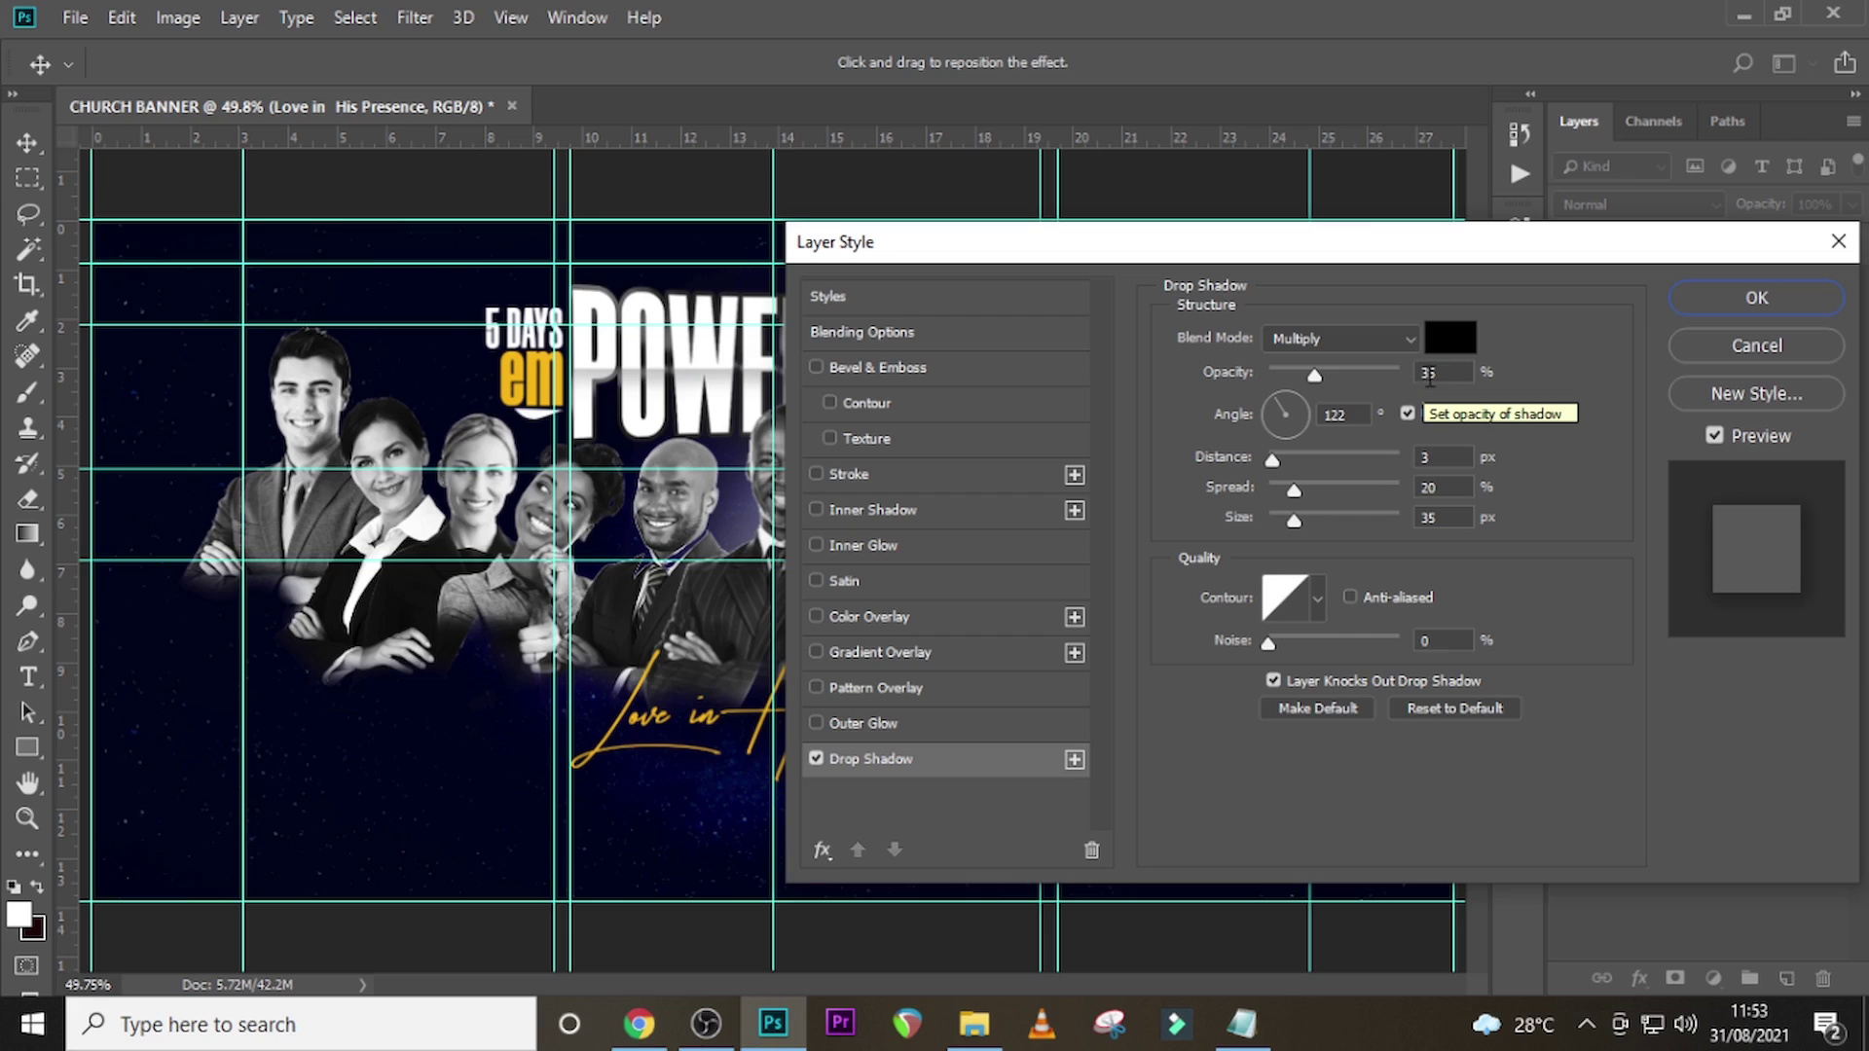
click(1383, 378)
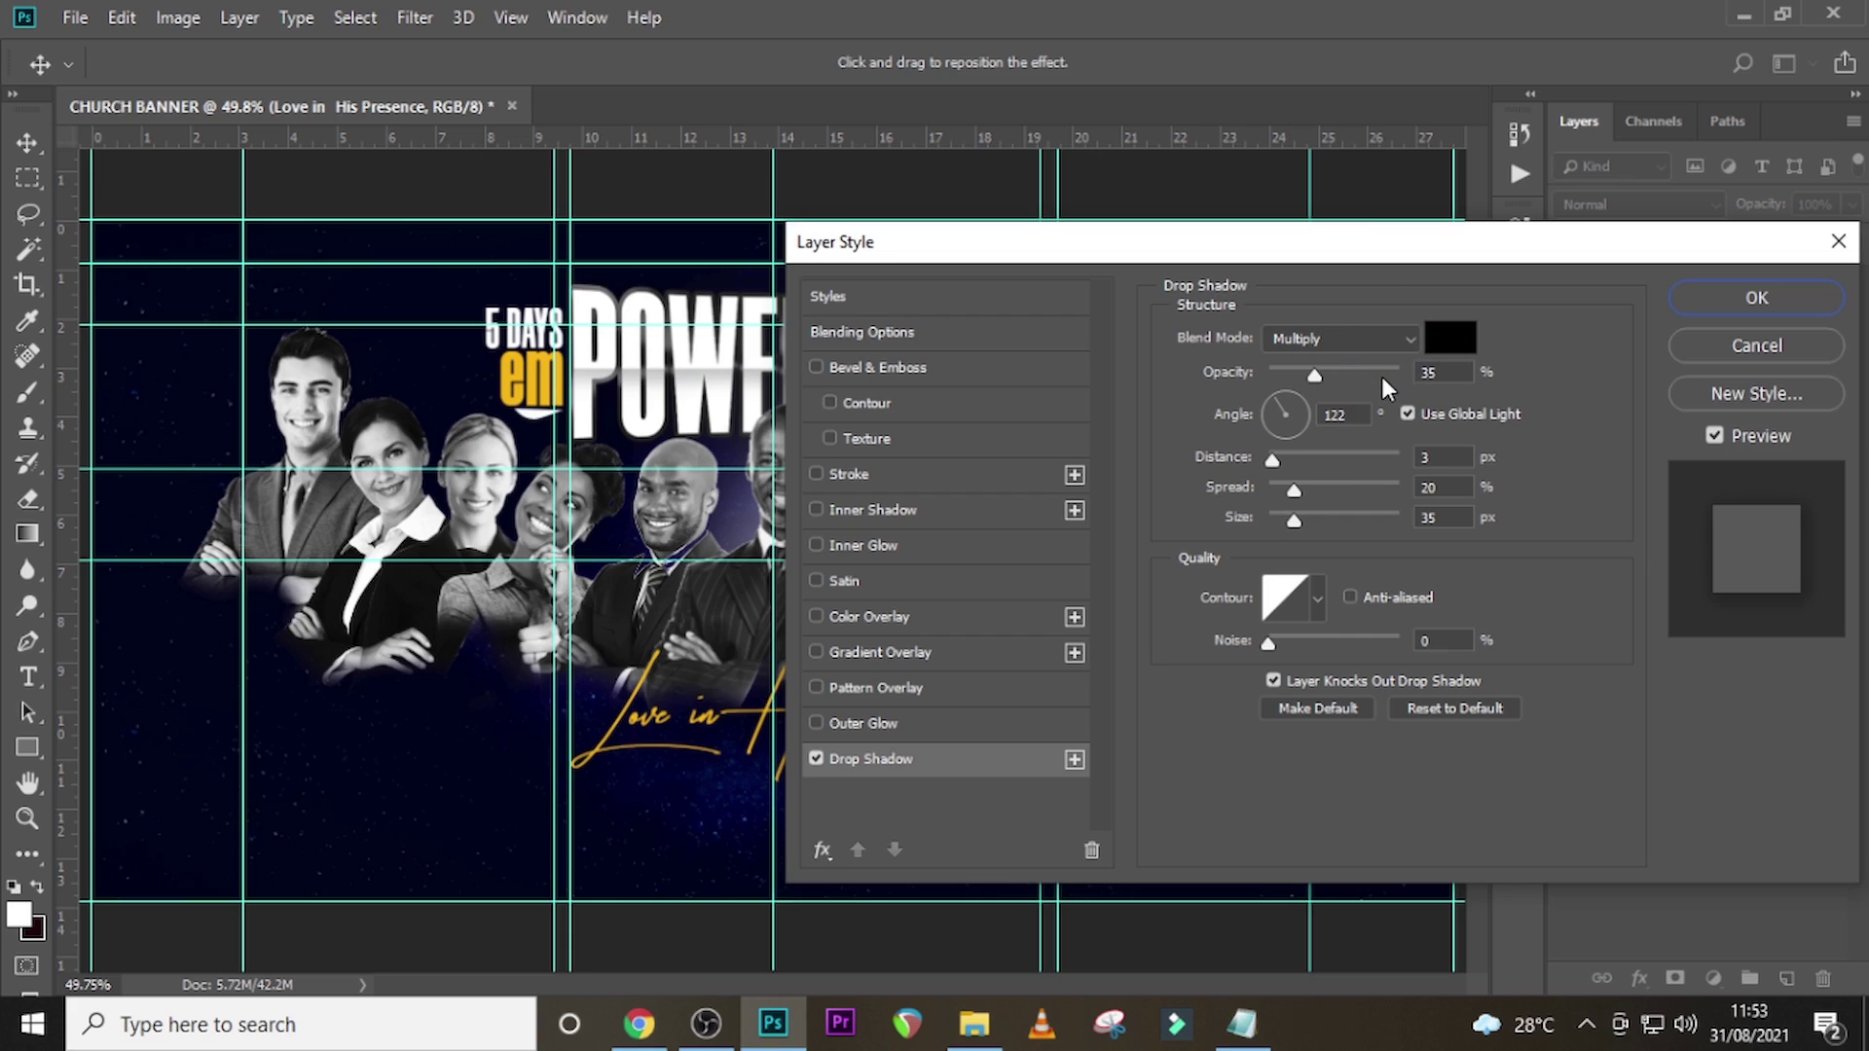
click(1446, 373)
text(76)
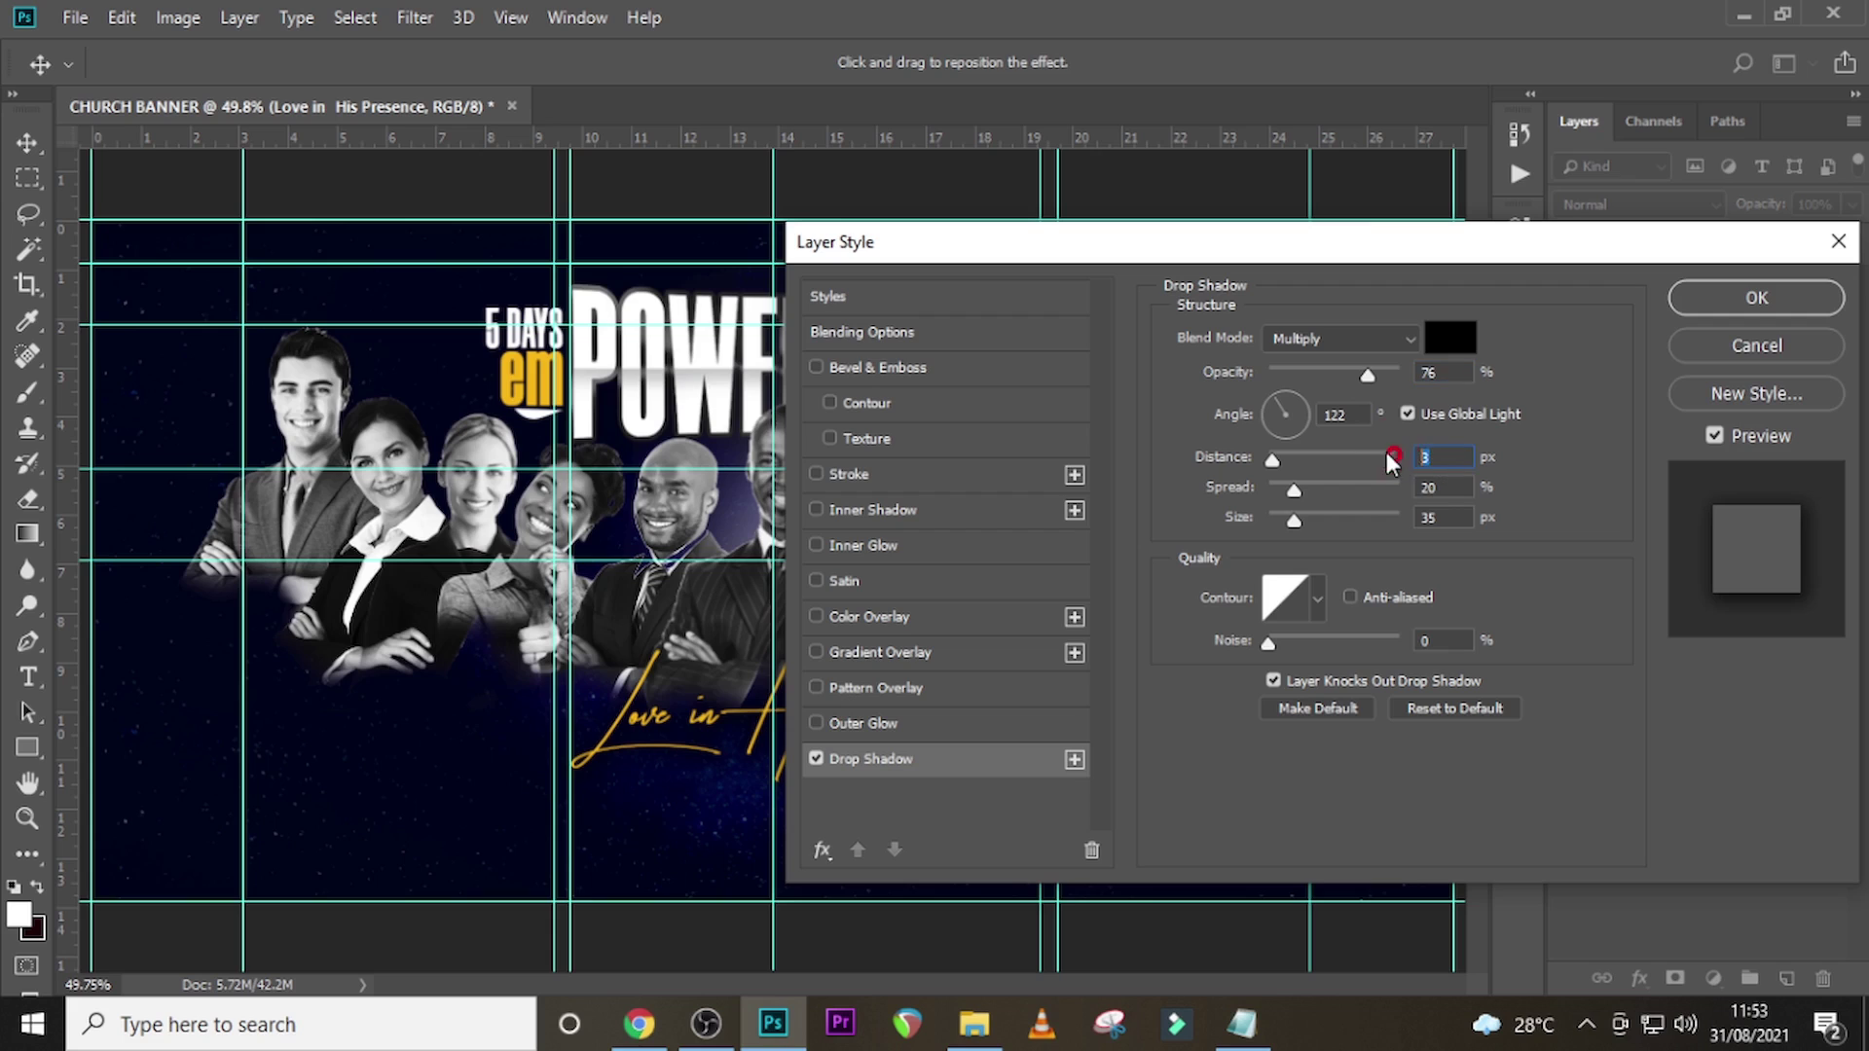
text(9)
text(10)
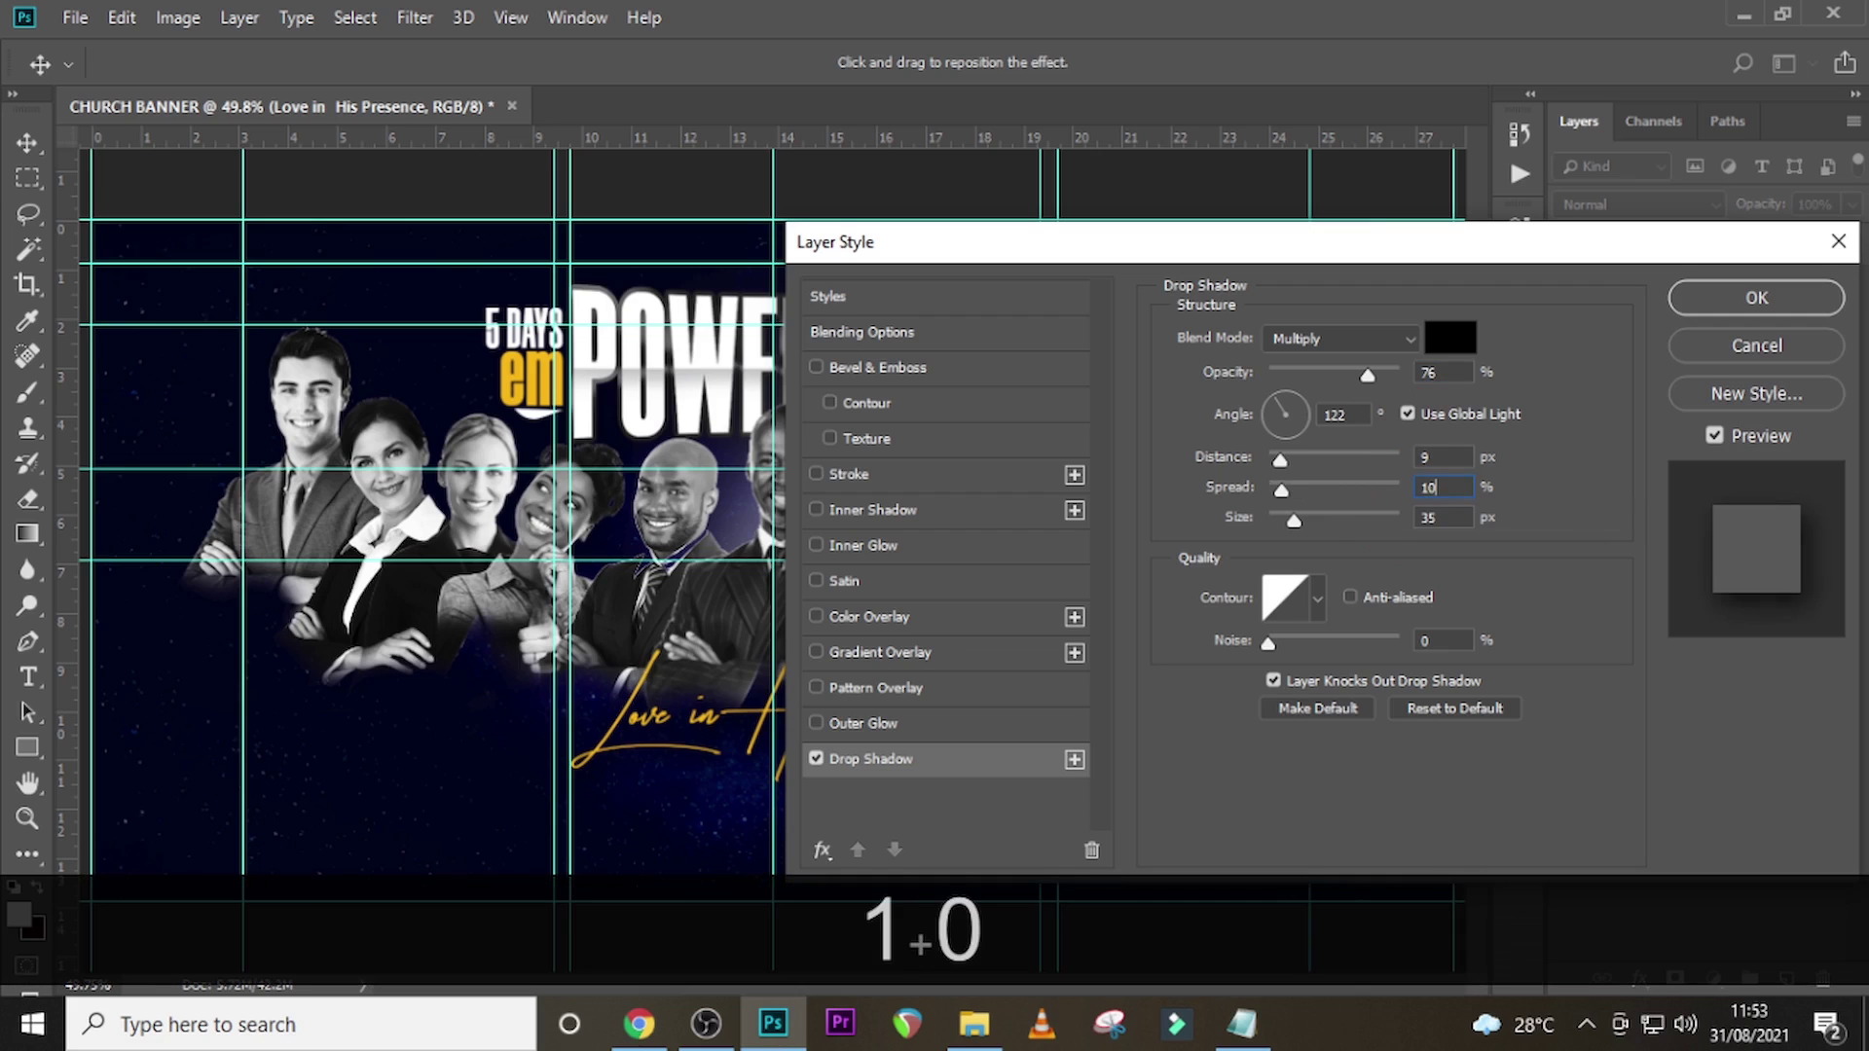
double_click(1451, 517)
text(10)
click(1748, 298)
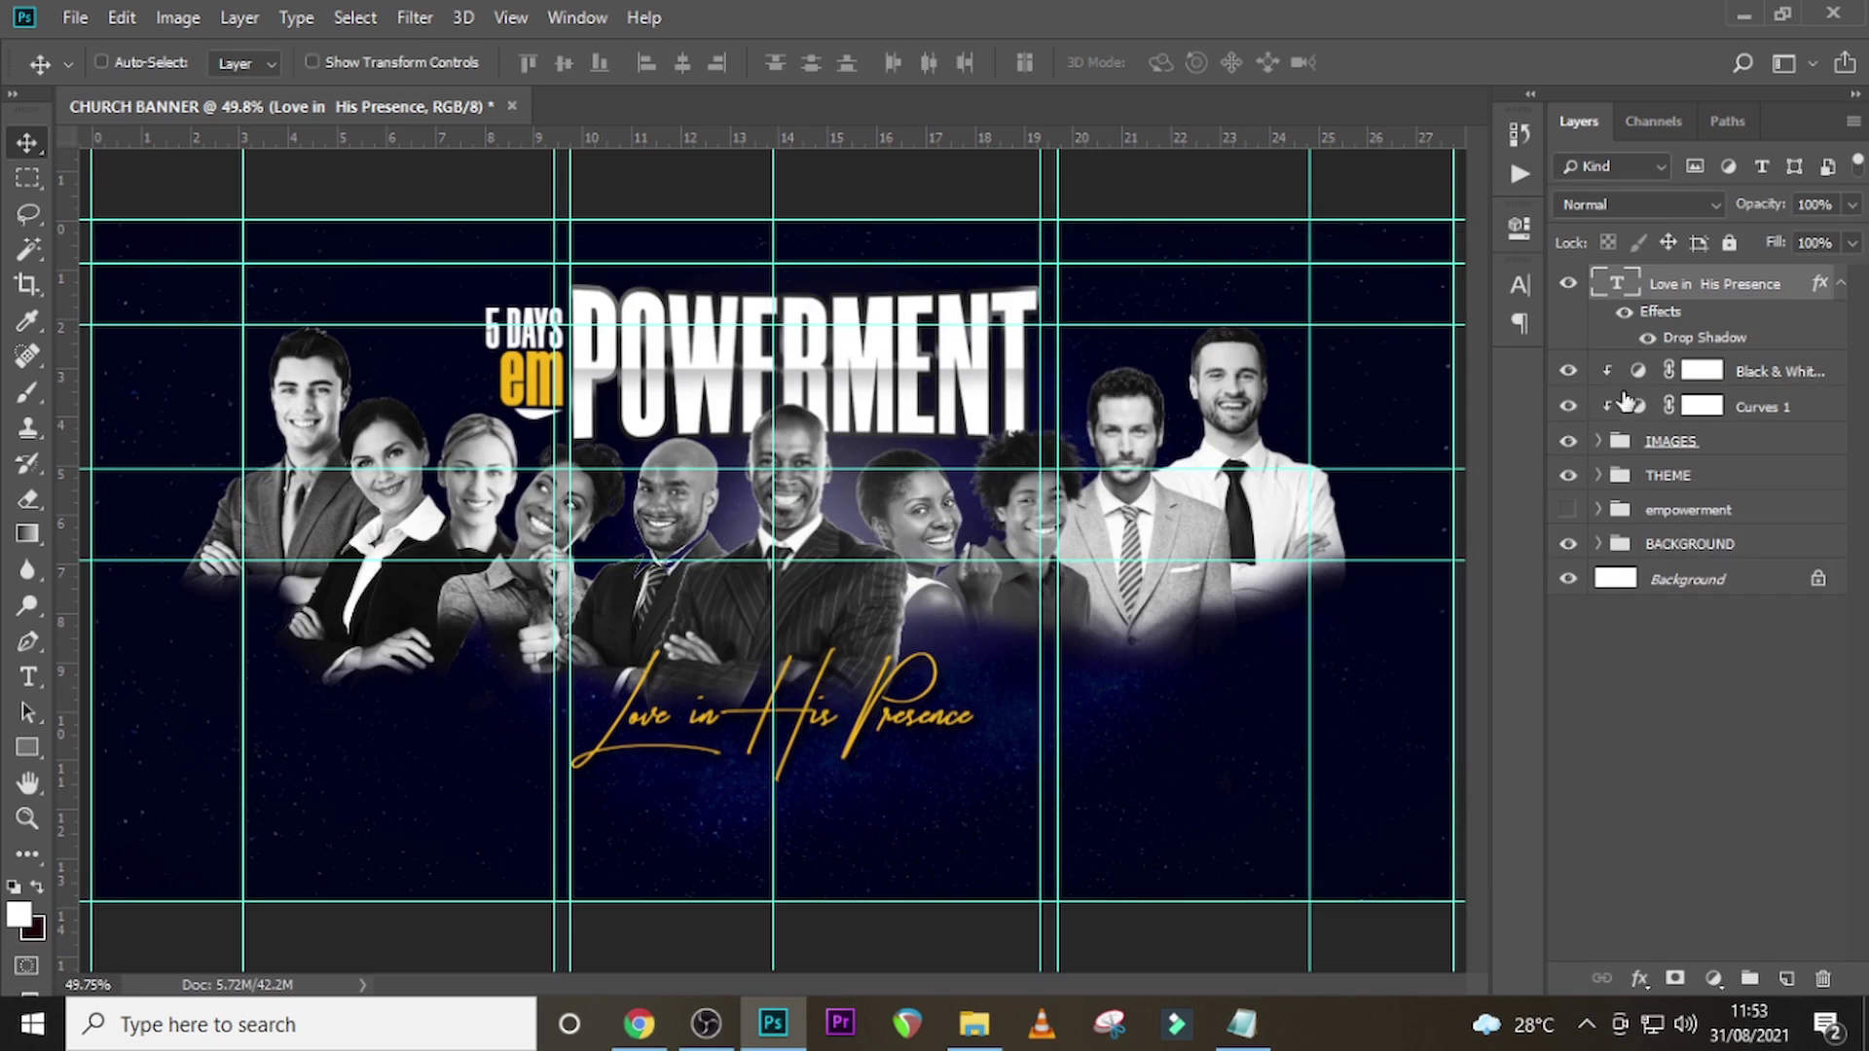
click(1840, 286)
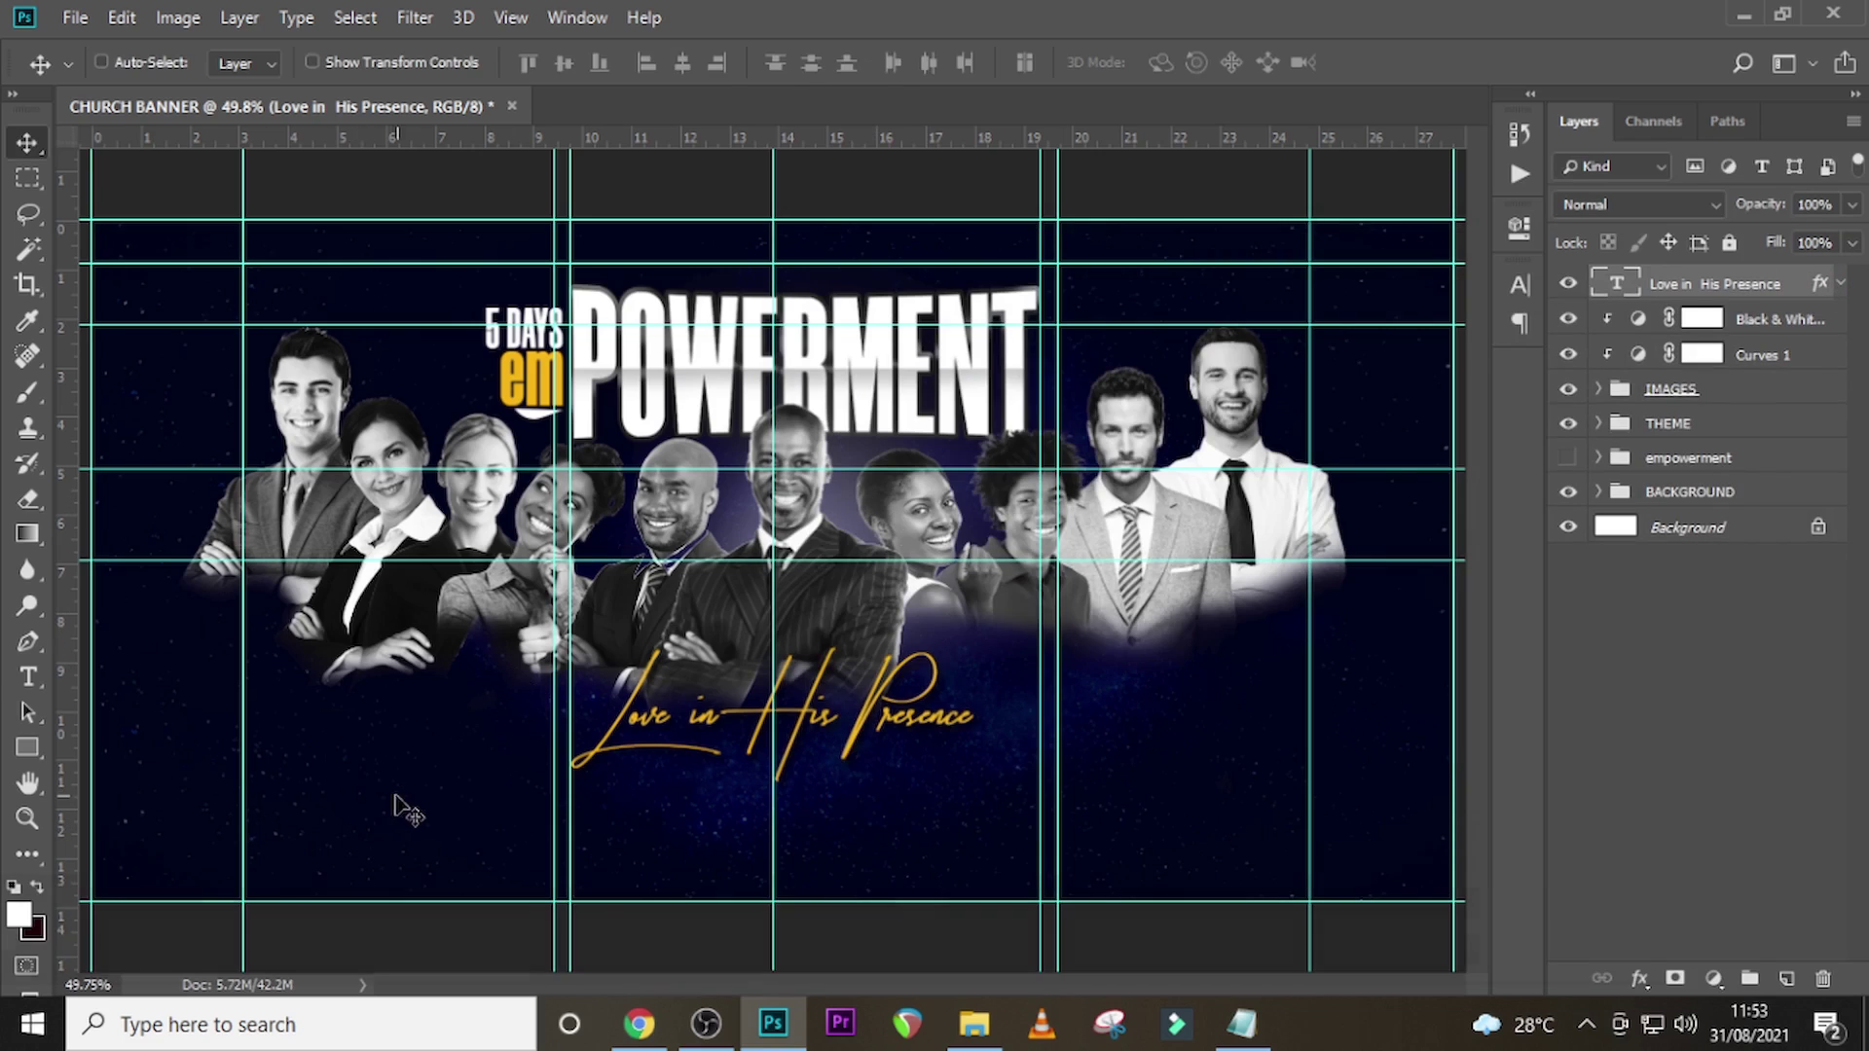
- Add a text layer near the banner's left edge containing the first person's two-line name, copied from U9.txt in Notepad
key(t)
click(182, 708)
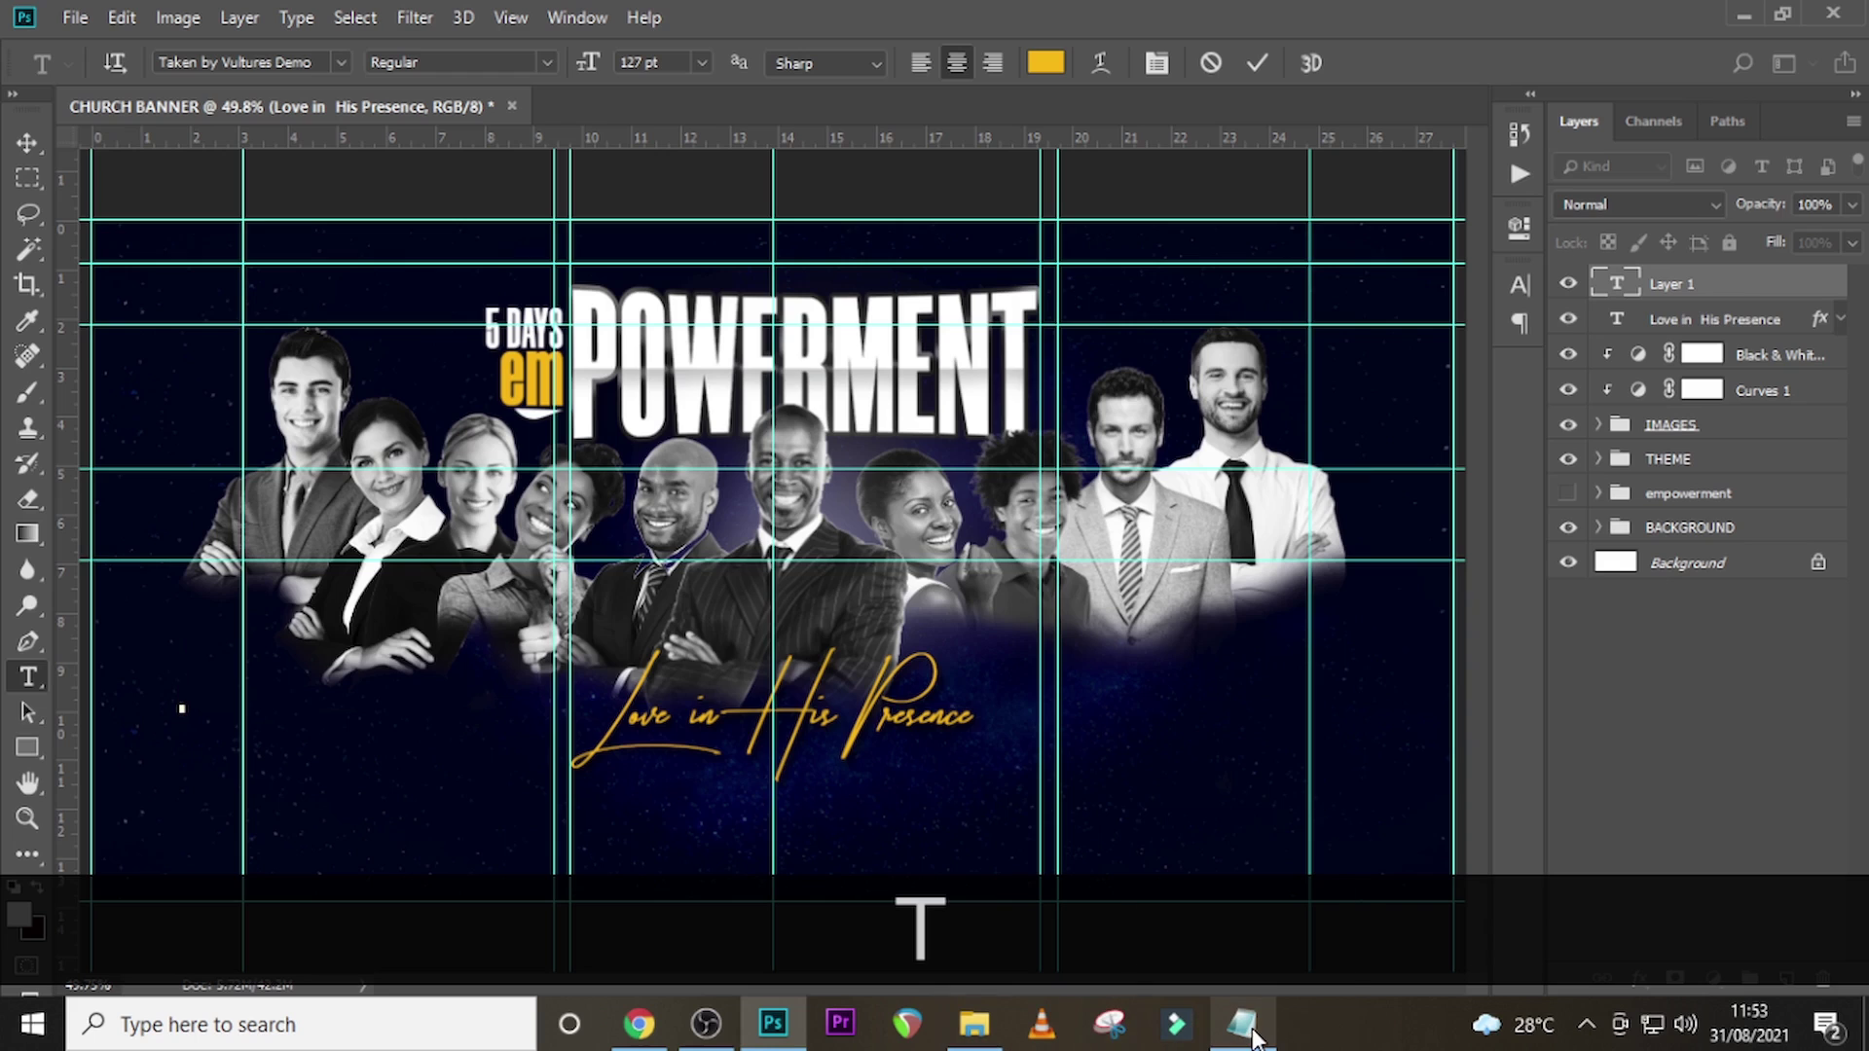
click(1241, 1024)
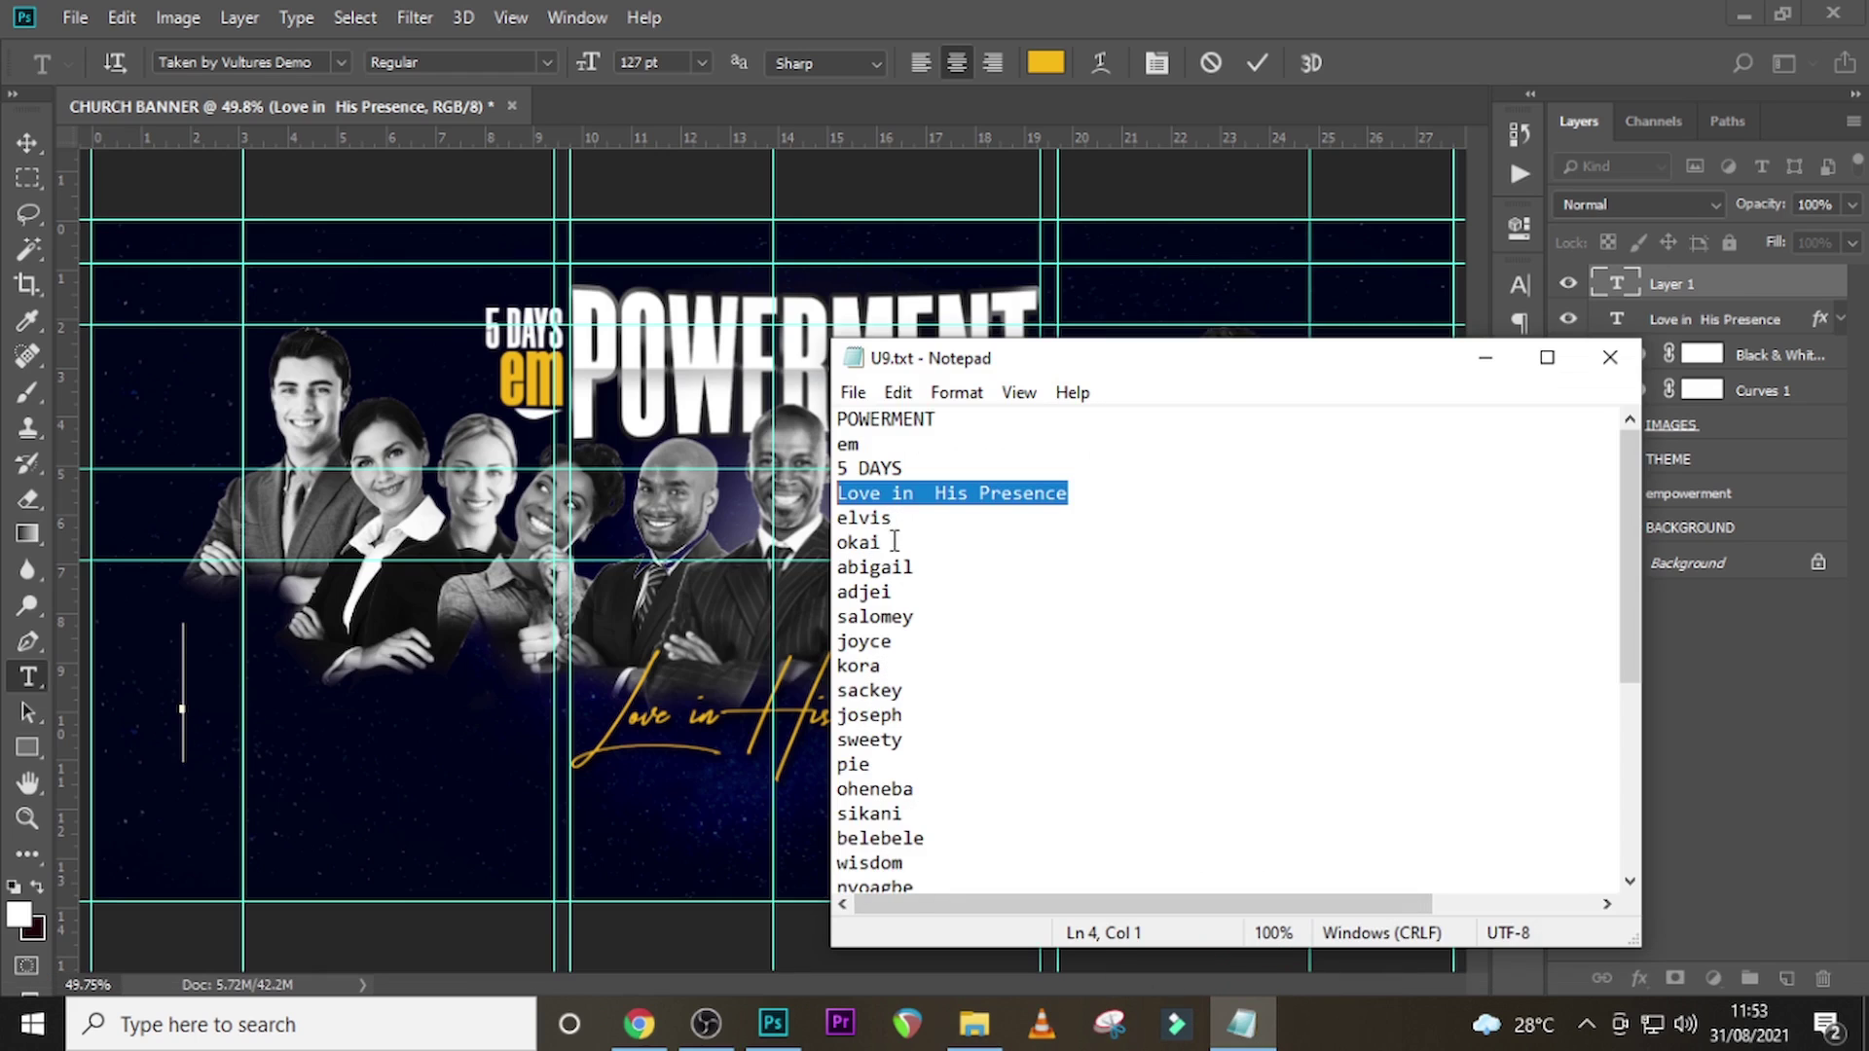
drag(888, 542, 838, 522)
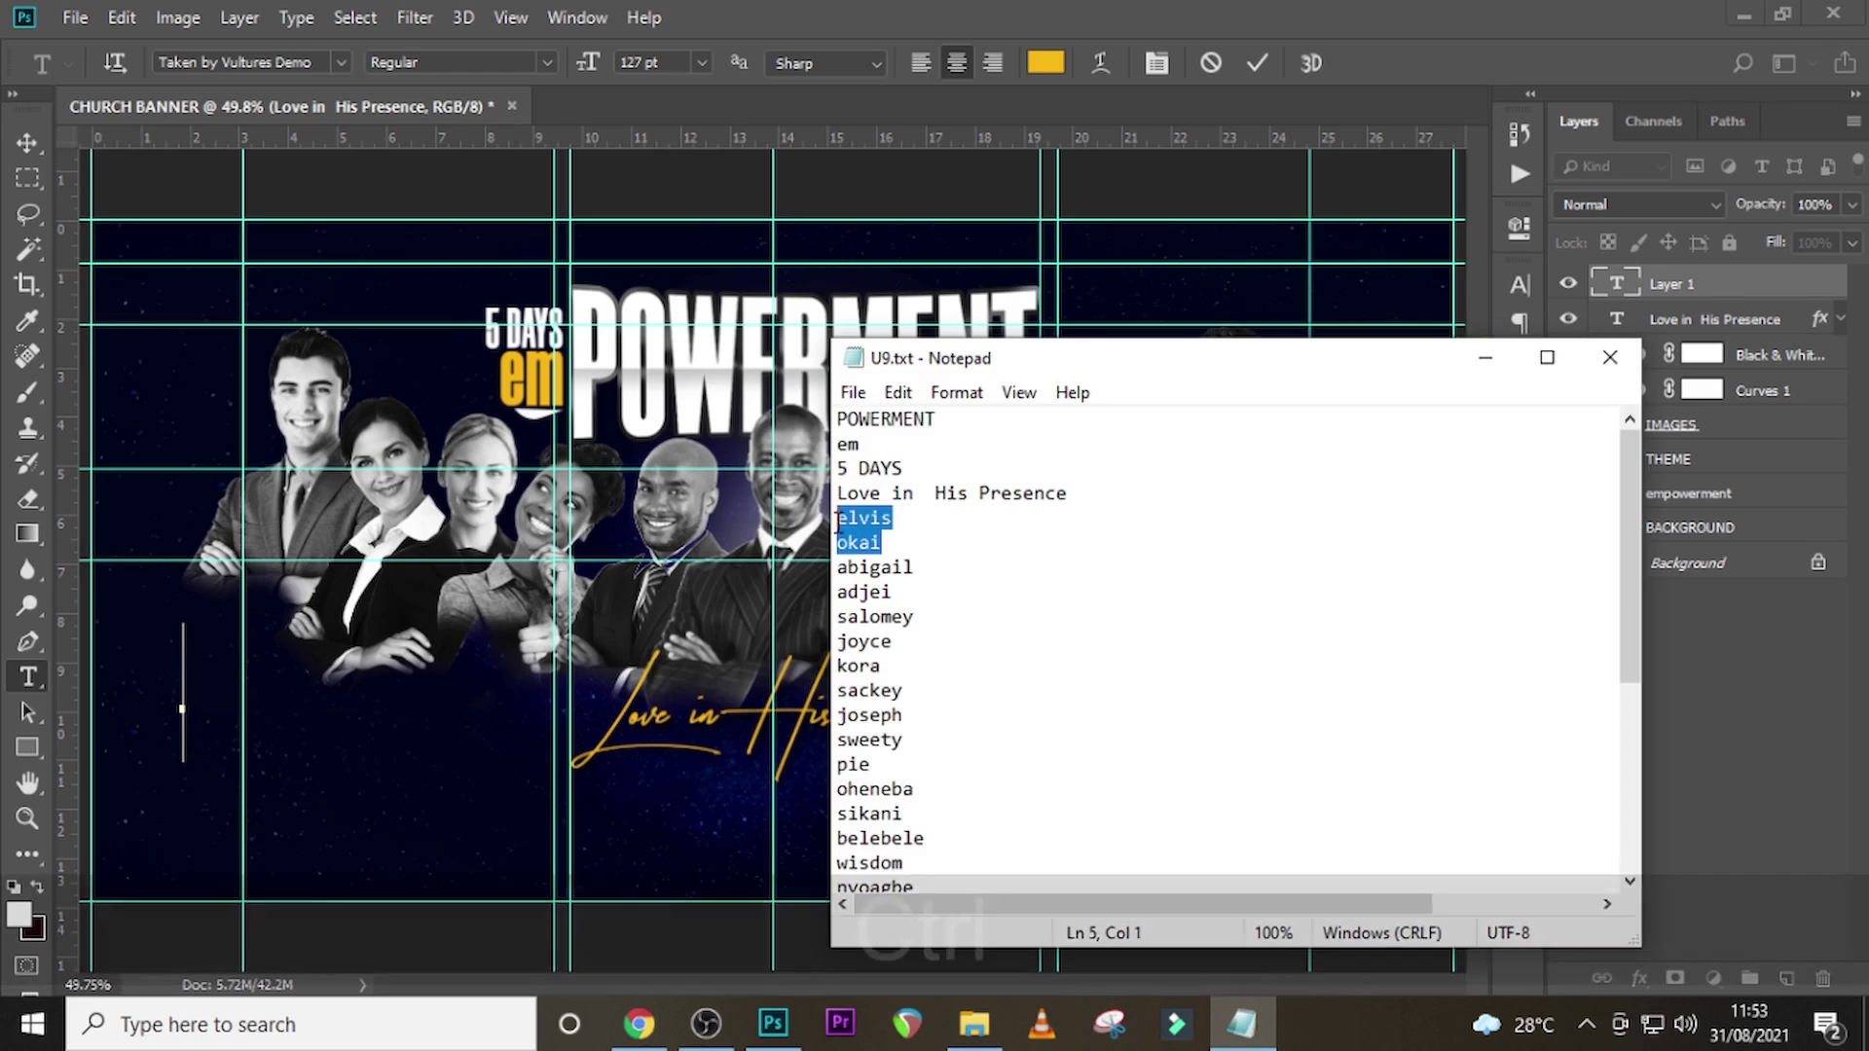
key(ctrl+c)
click(1624, 288)
key(ctrl+v)
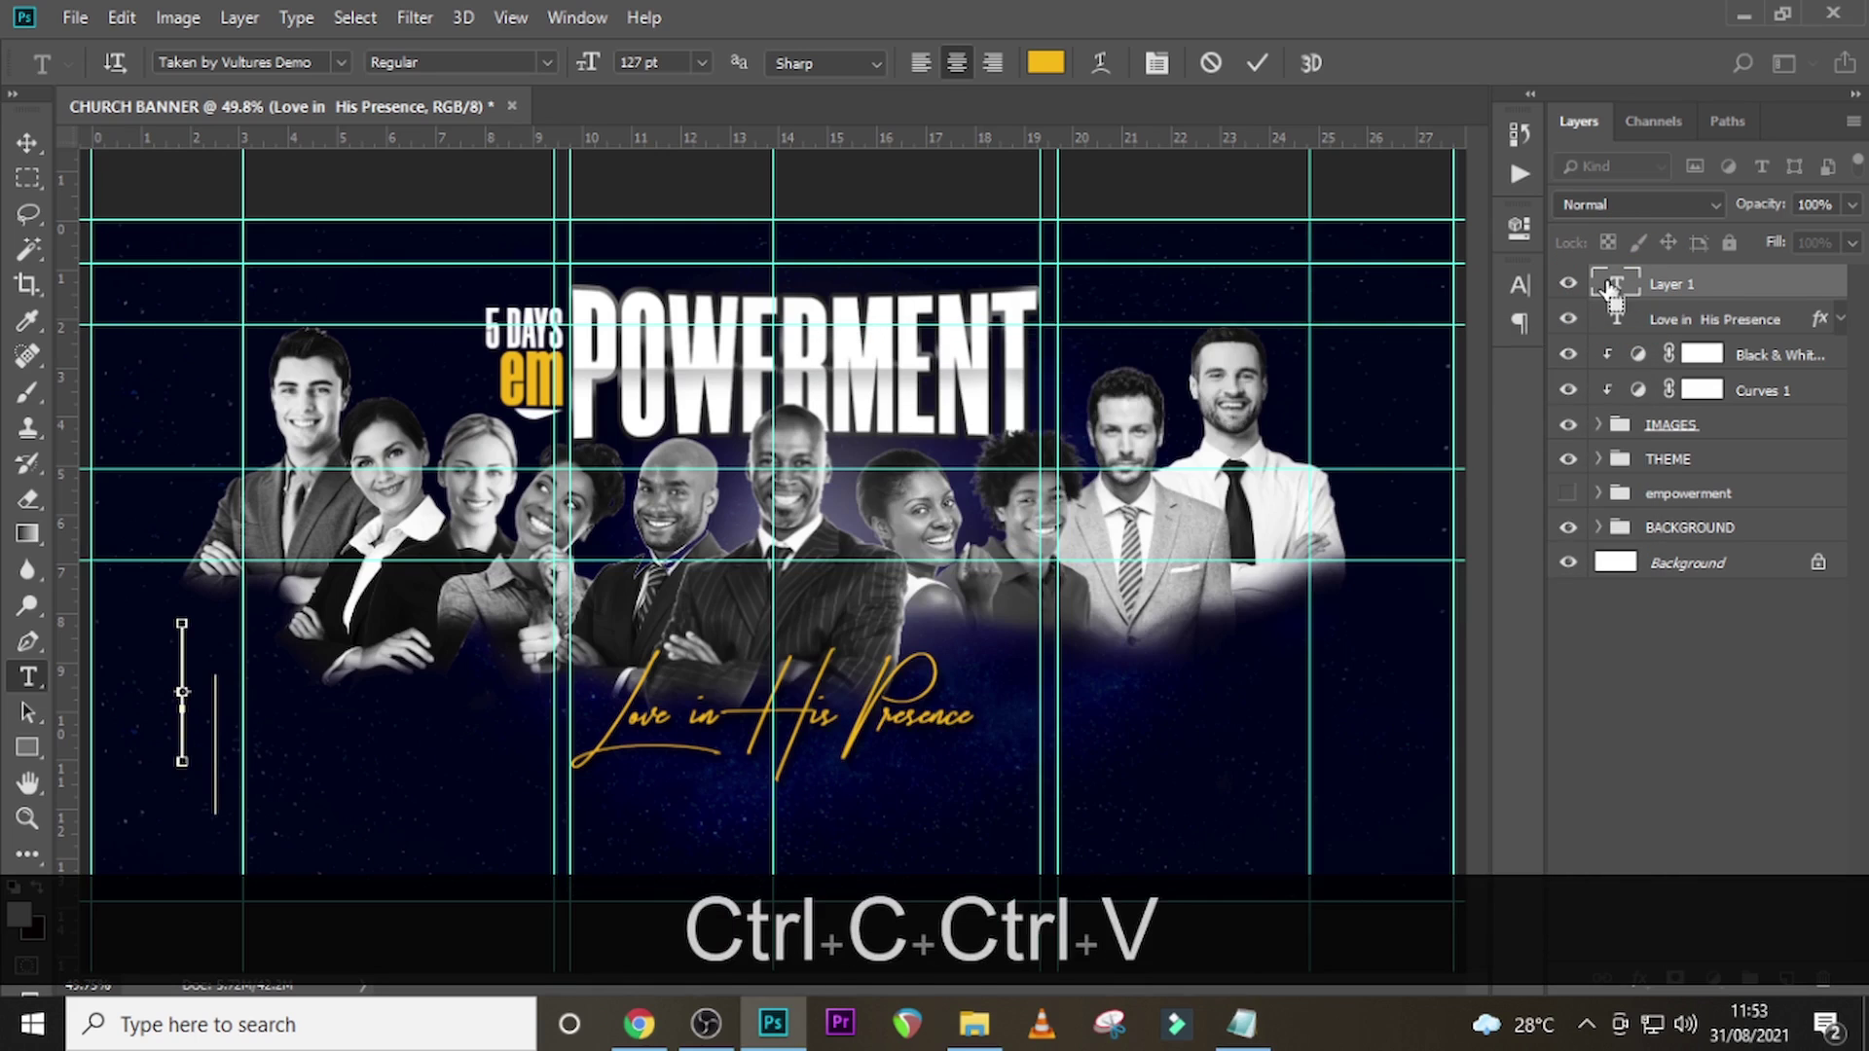
click(1635, 287)
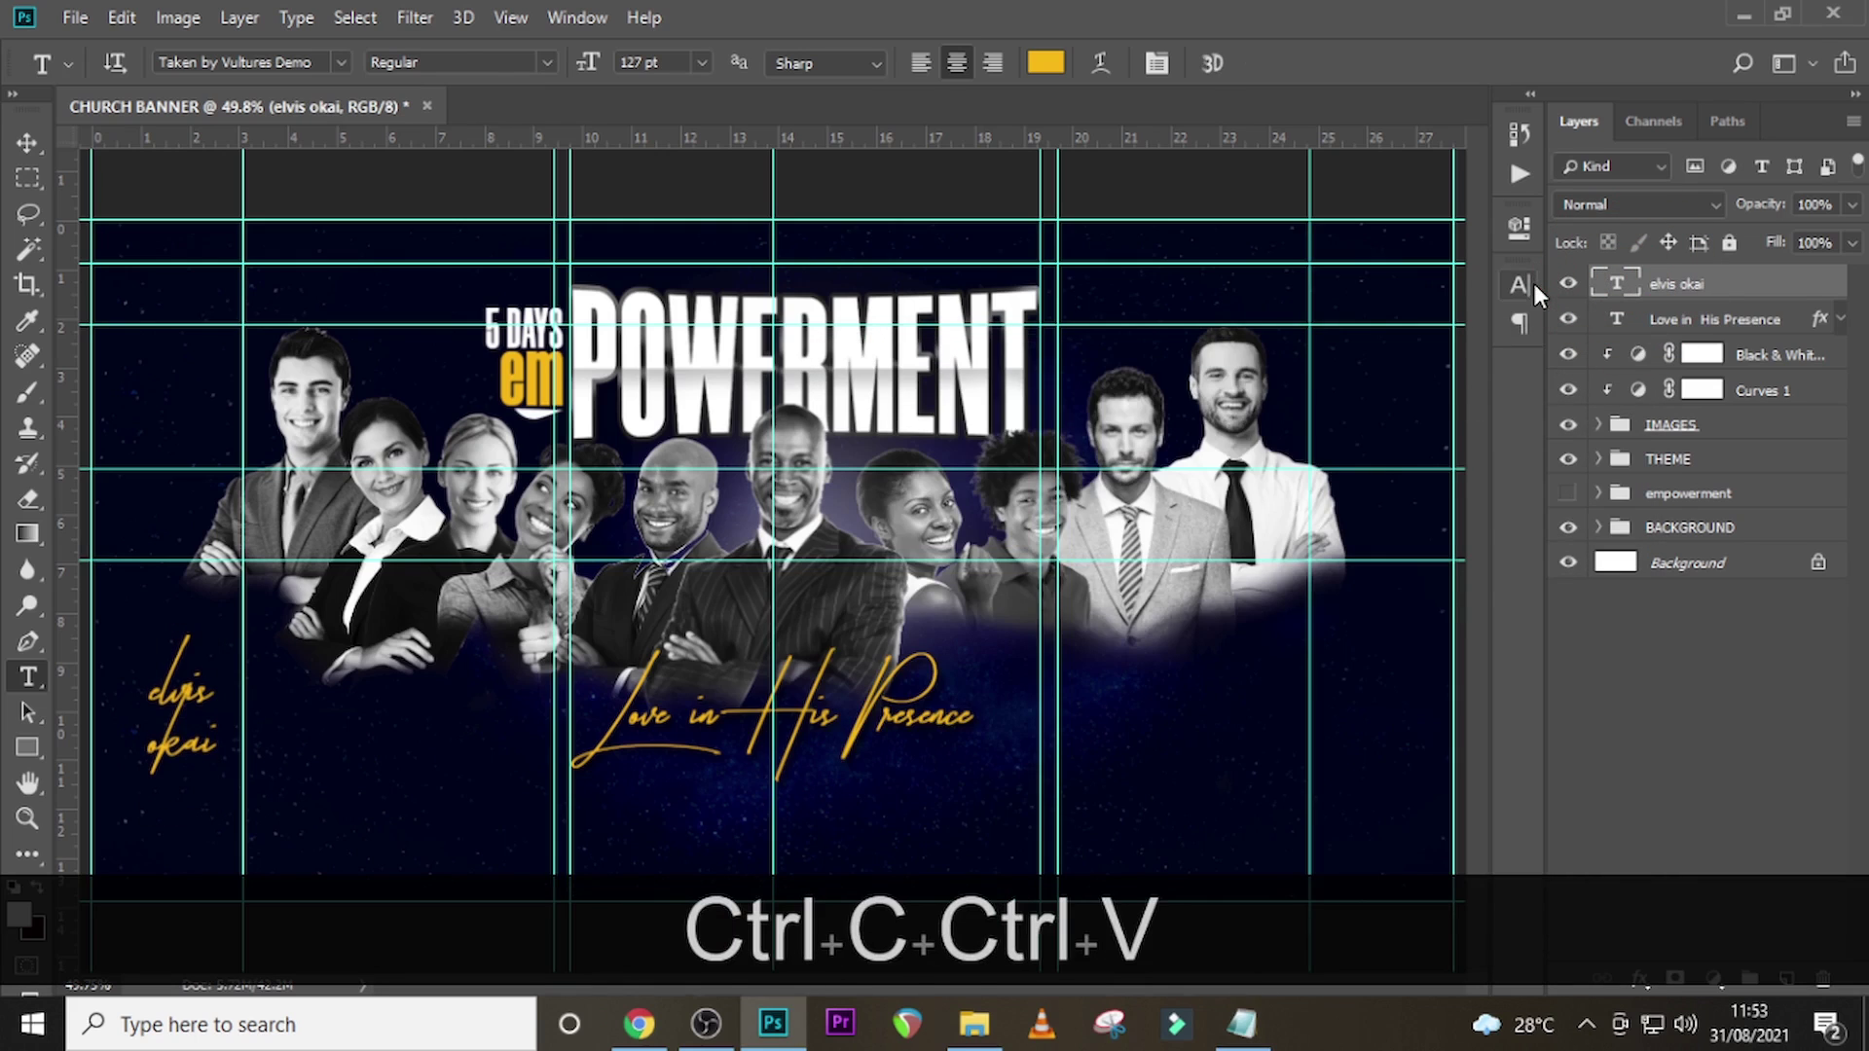
- Format the name text in Helvetica, all caps, with a 16 pt font size
click(1532, 283)
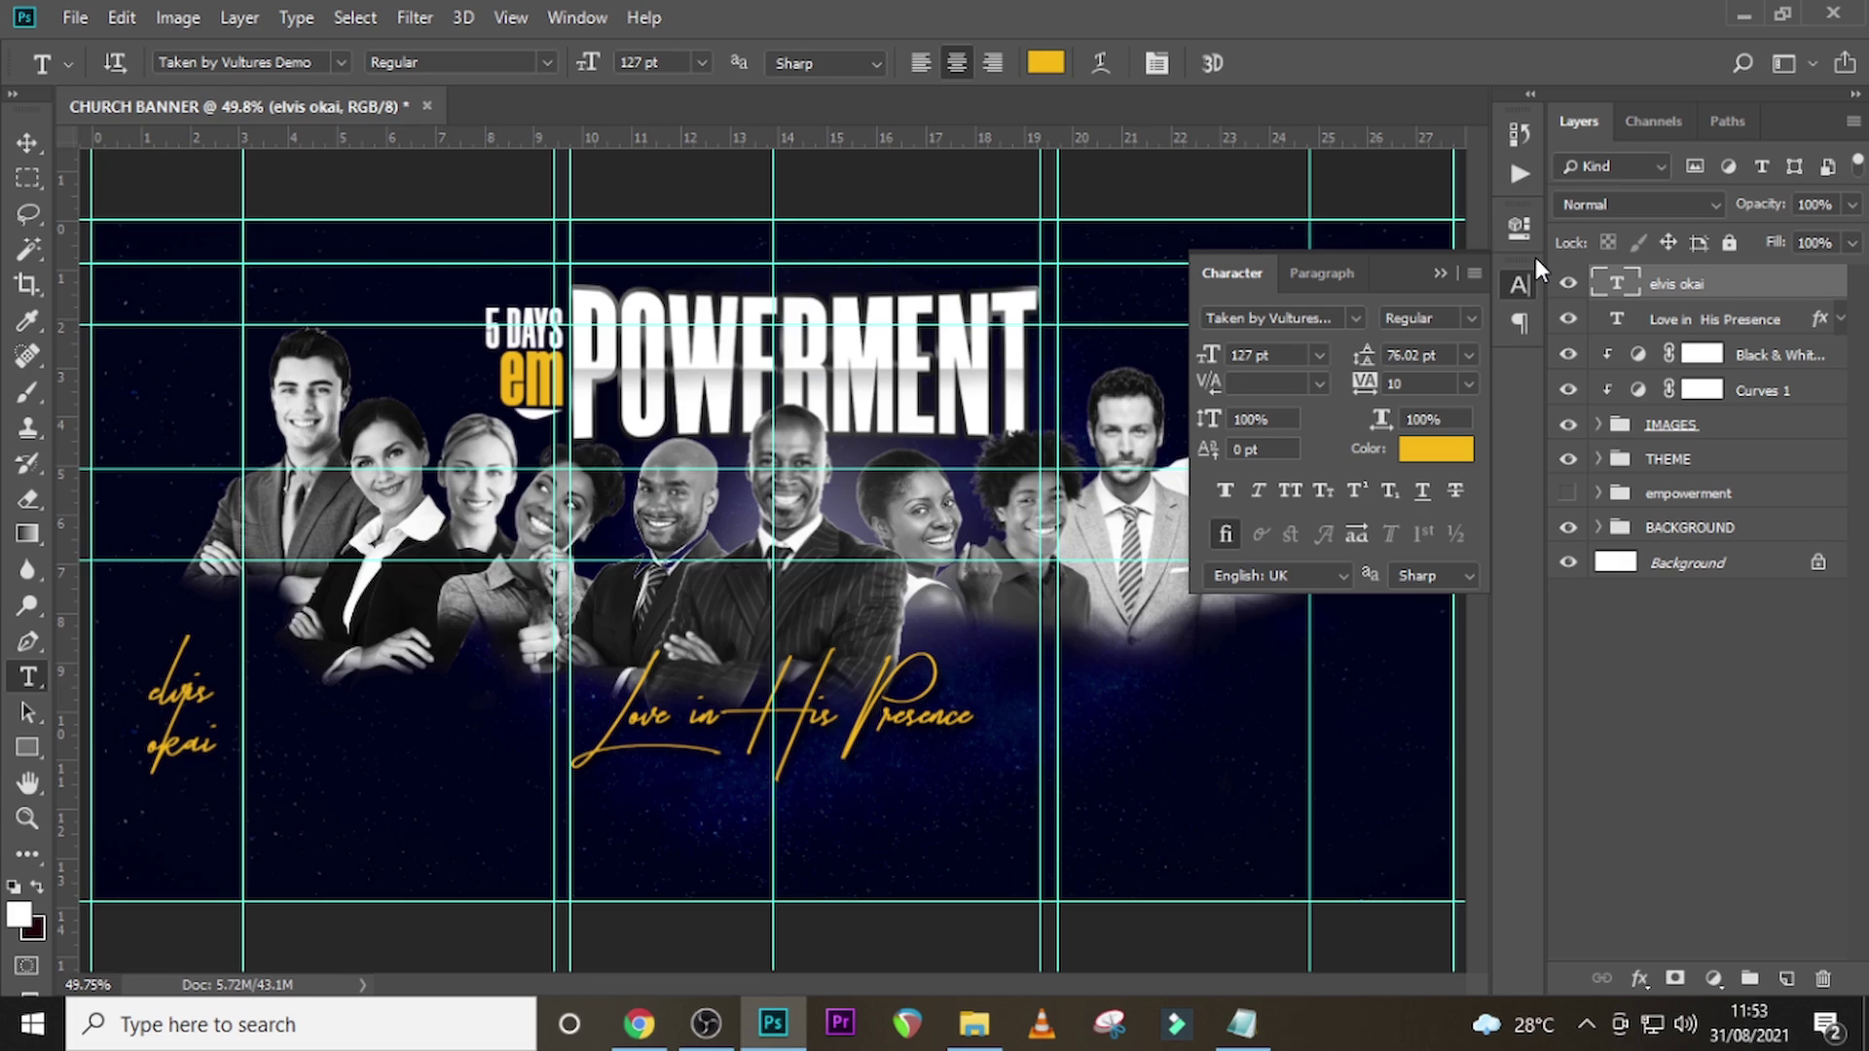
click(1352, 315)
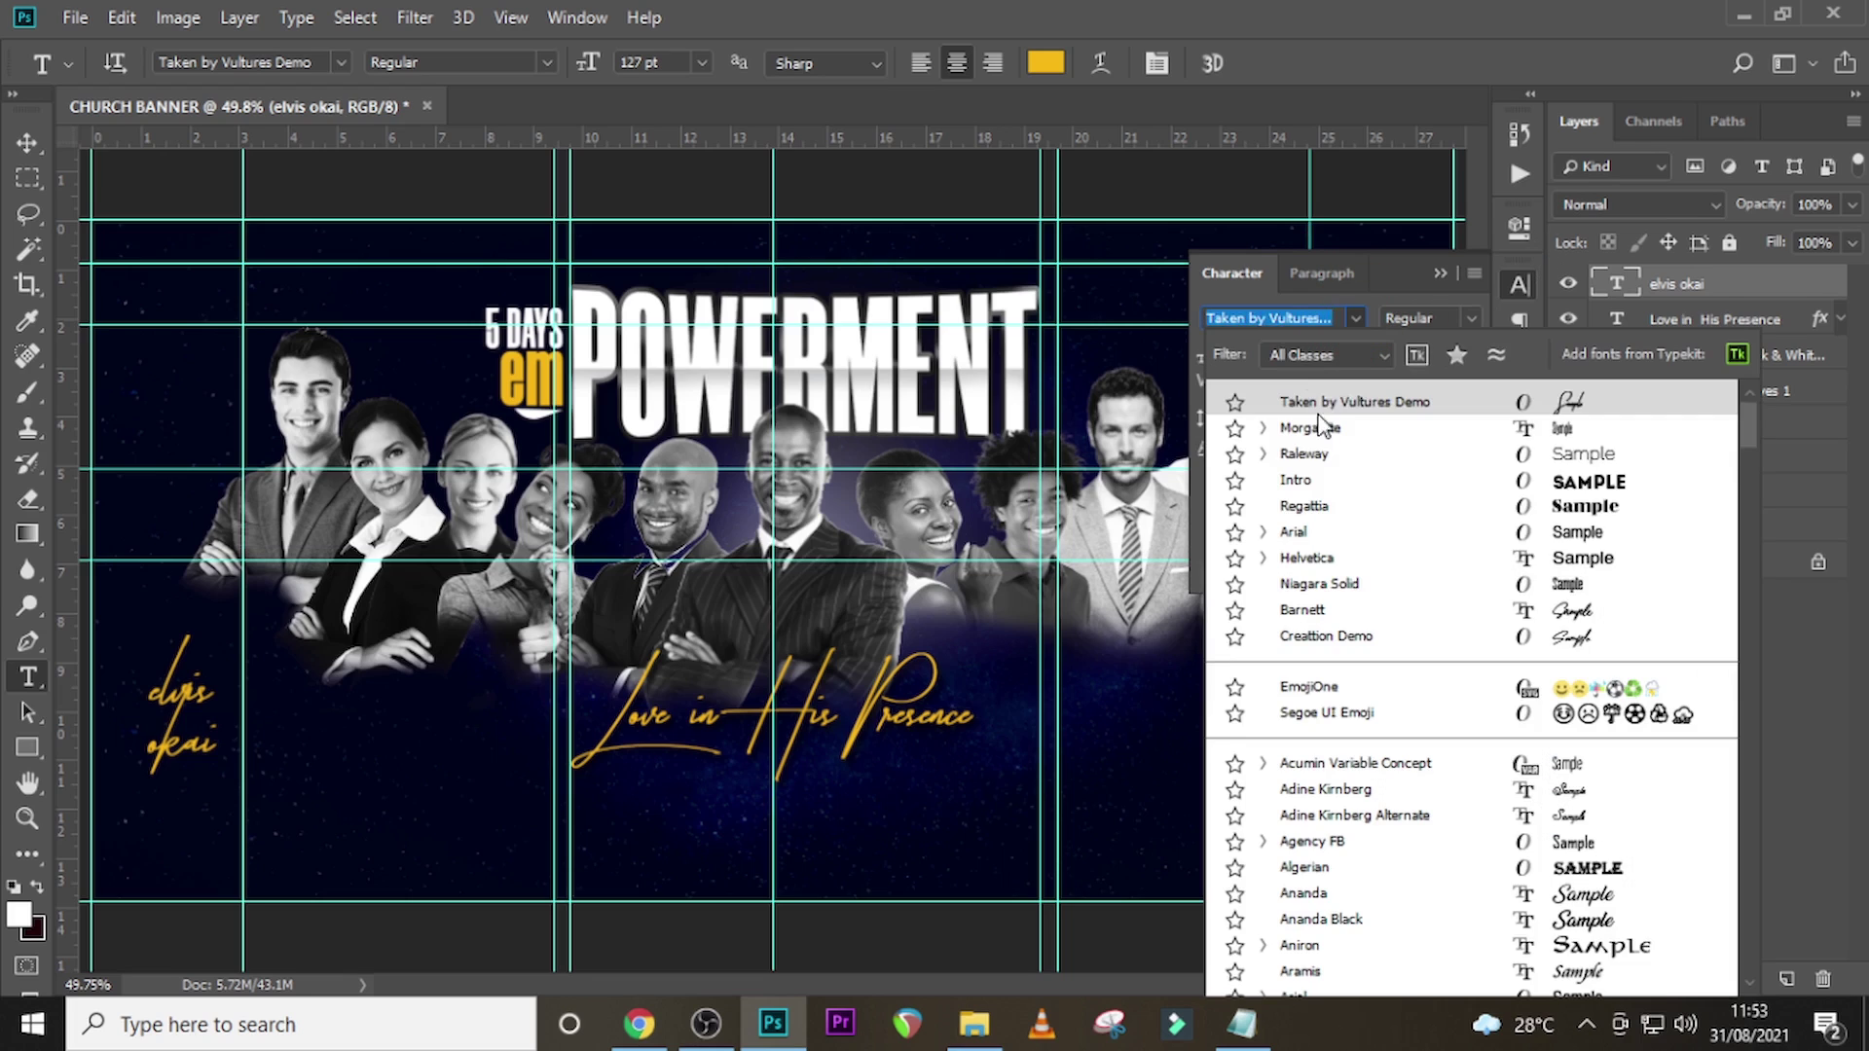
click(1325, 574)
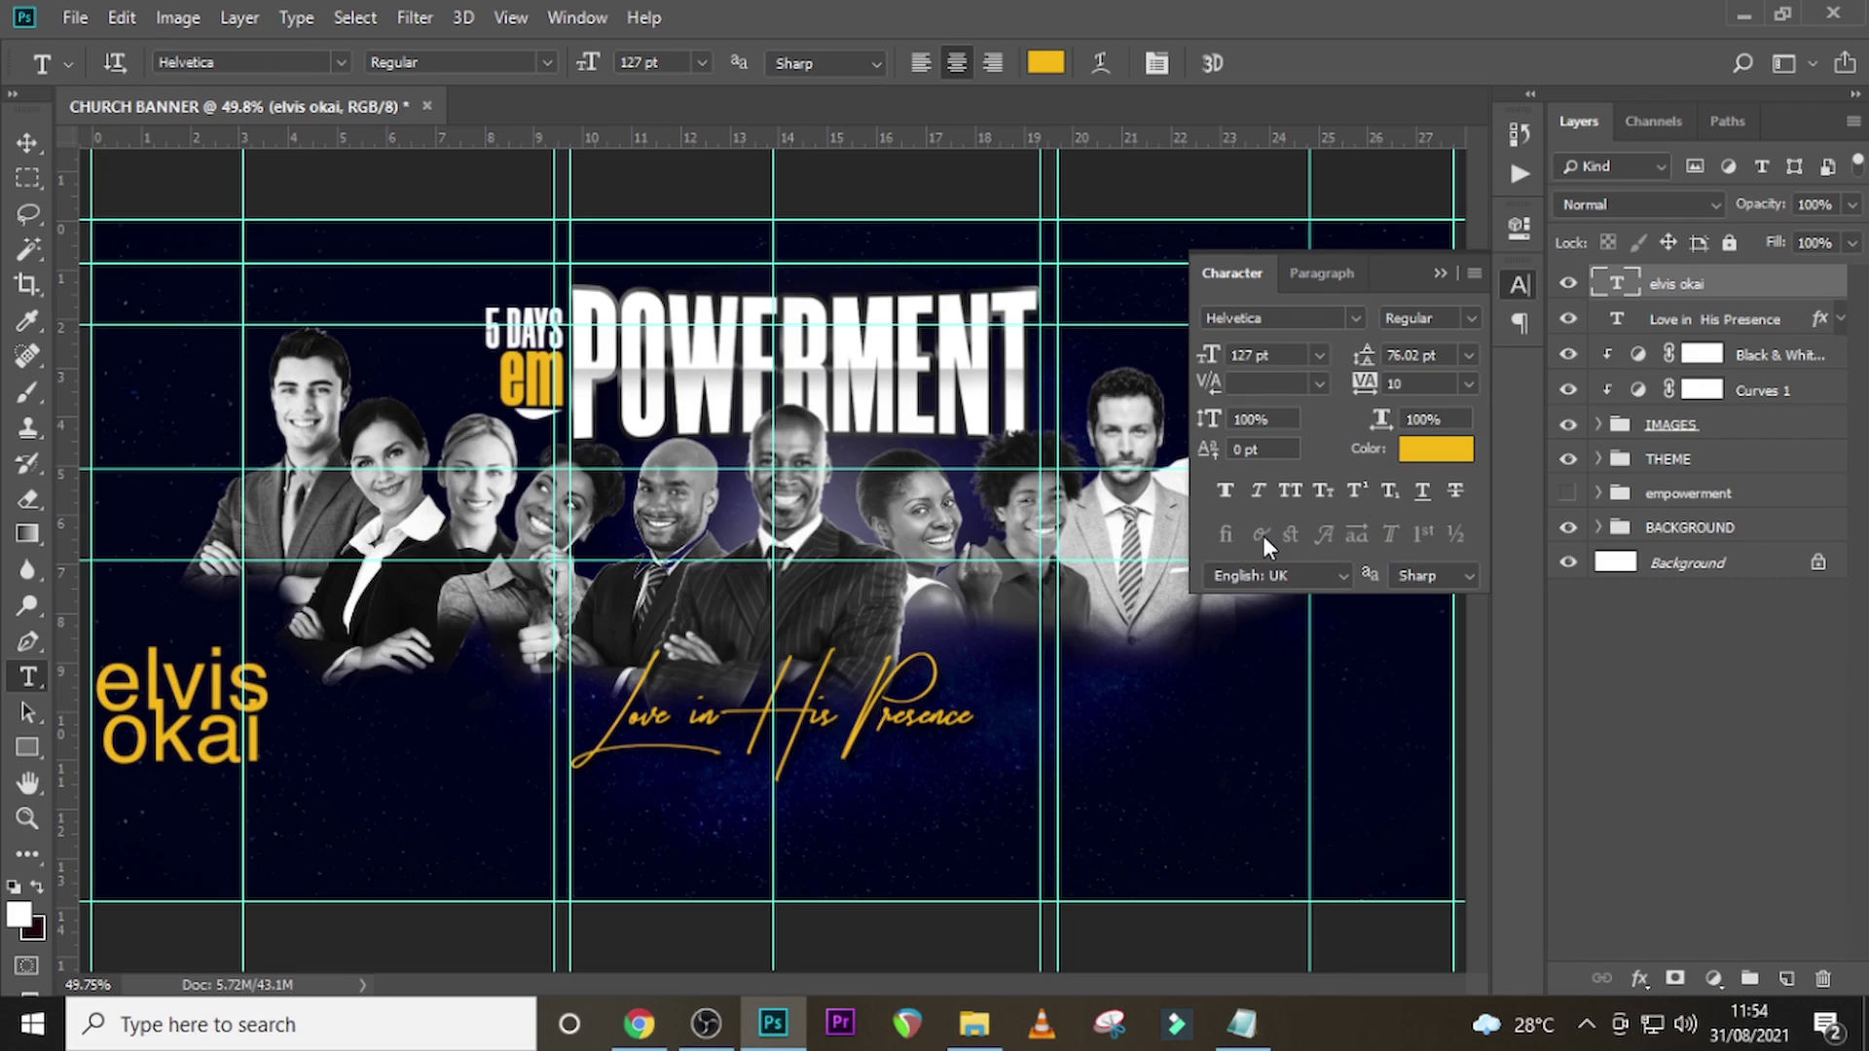
click(1289, 488)
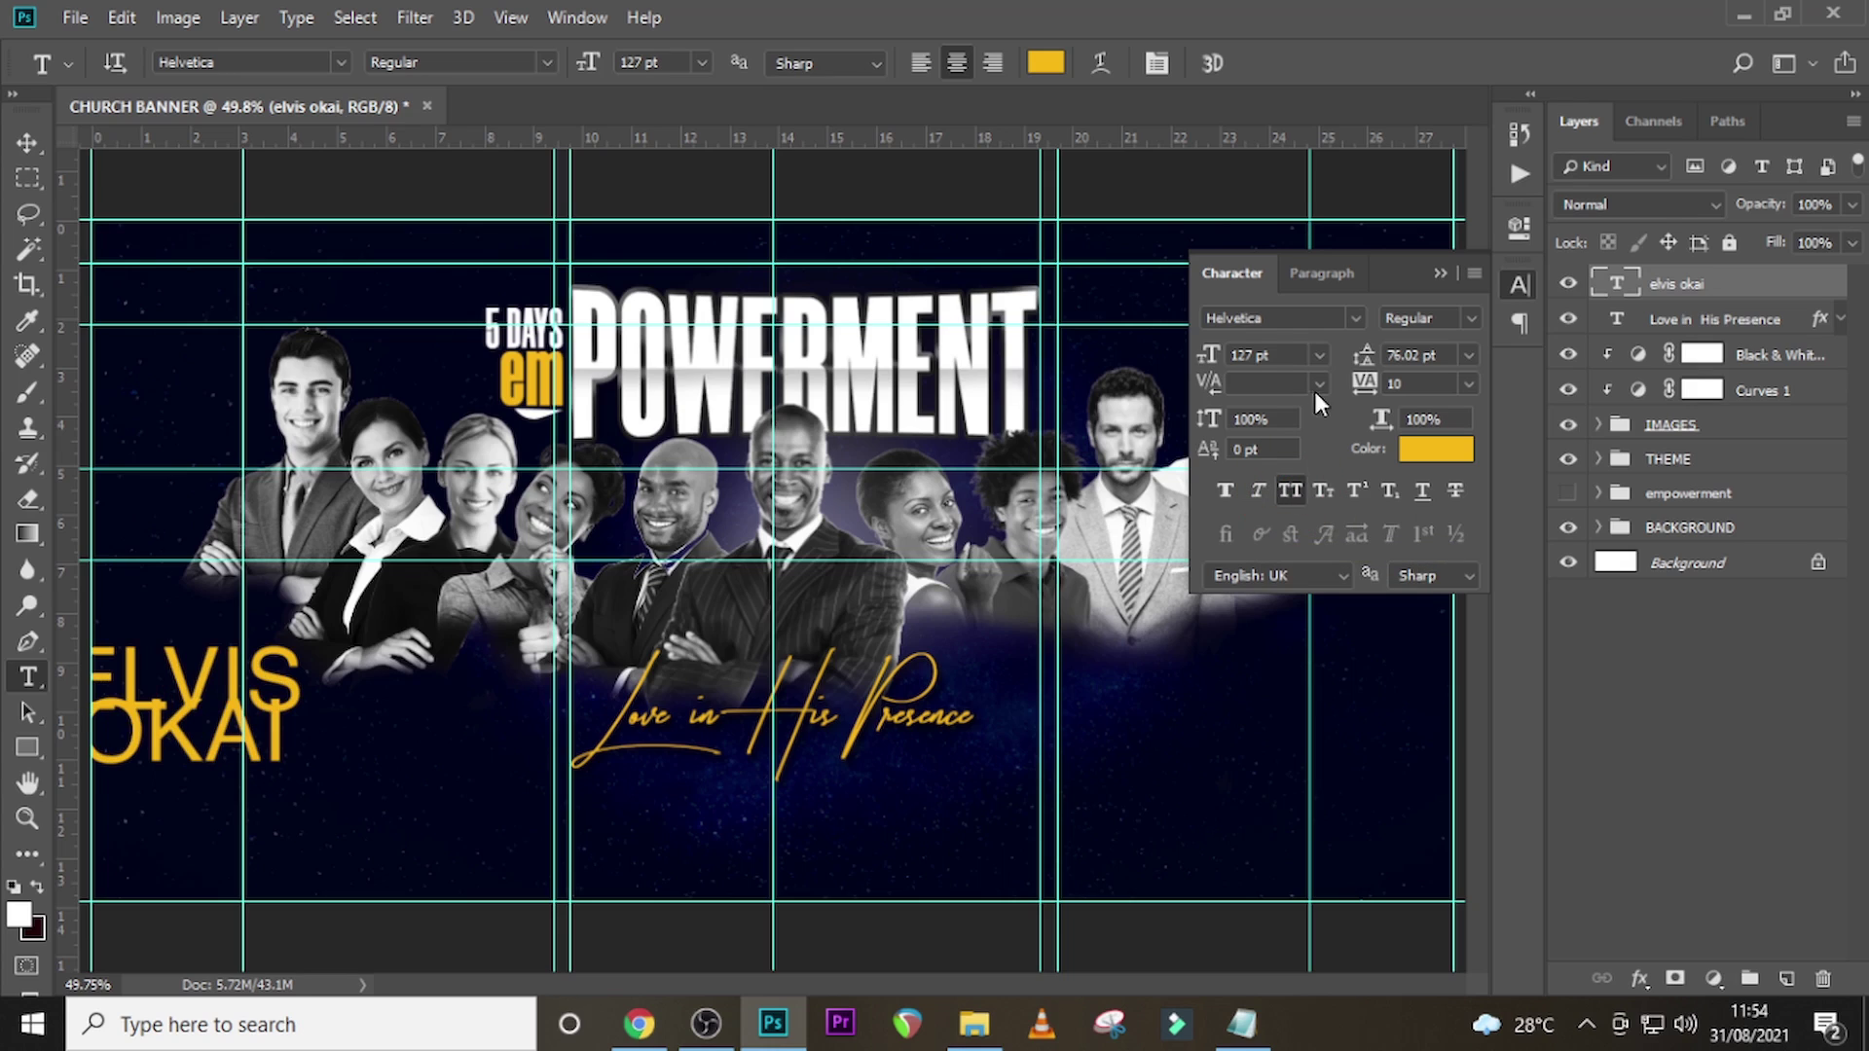
click(1270, 353)
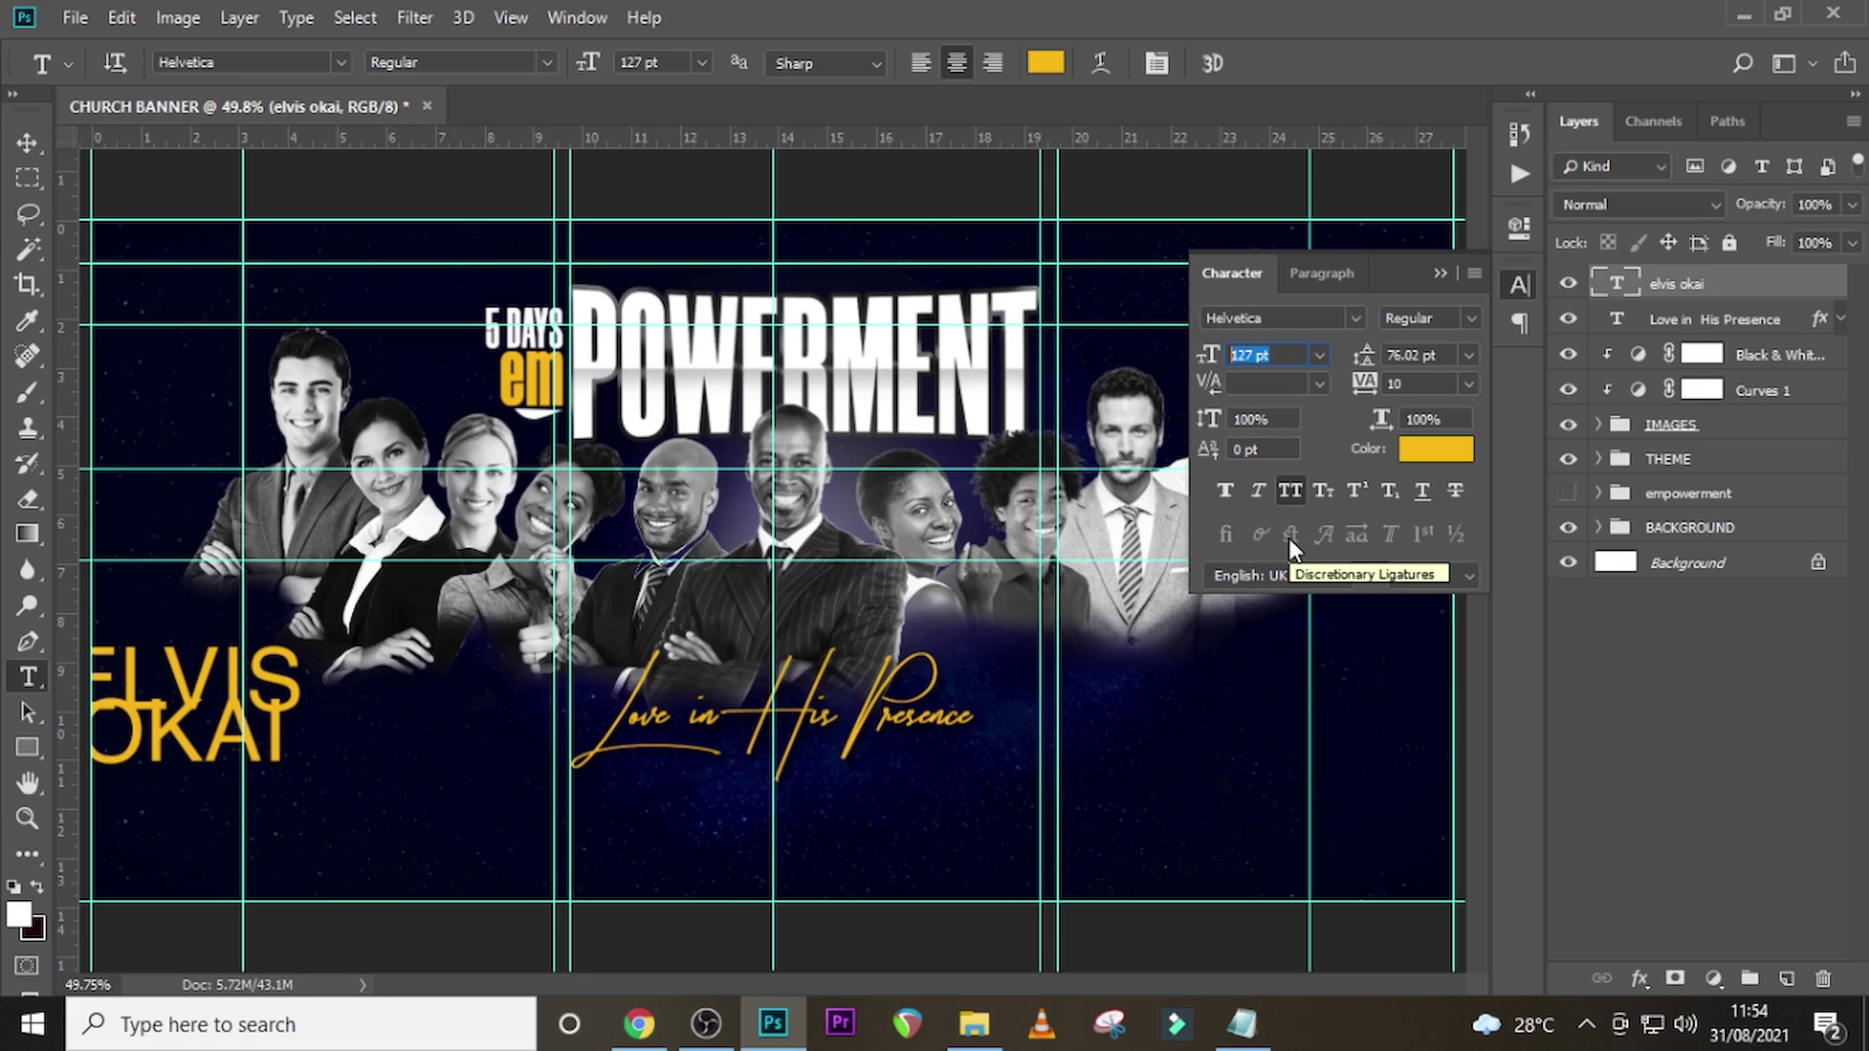
text(16)
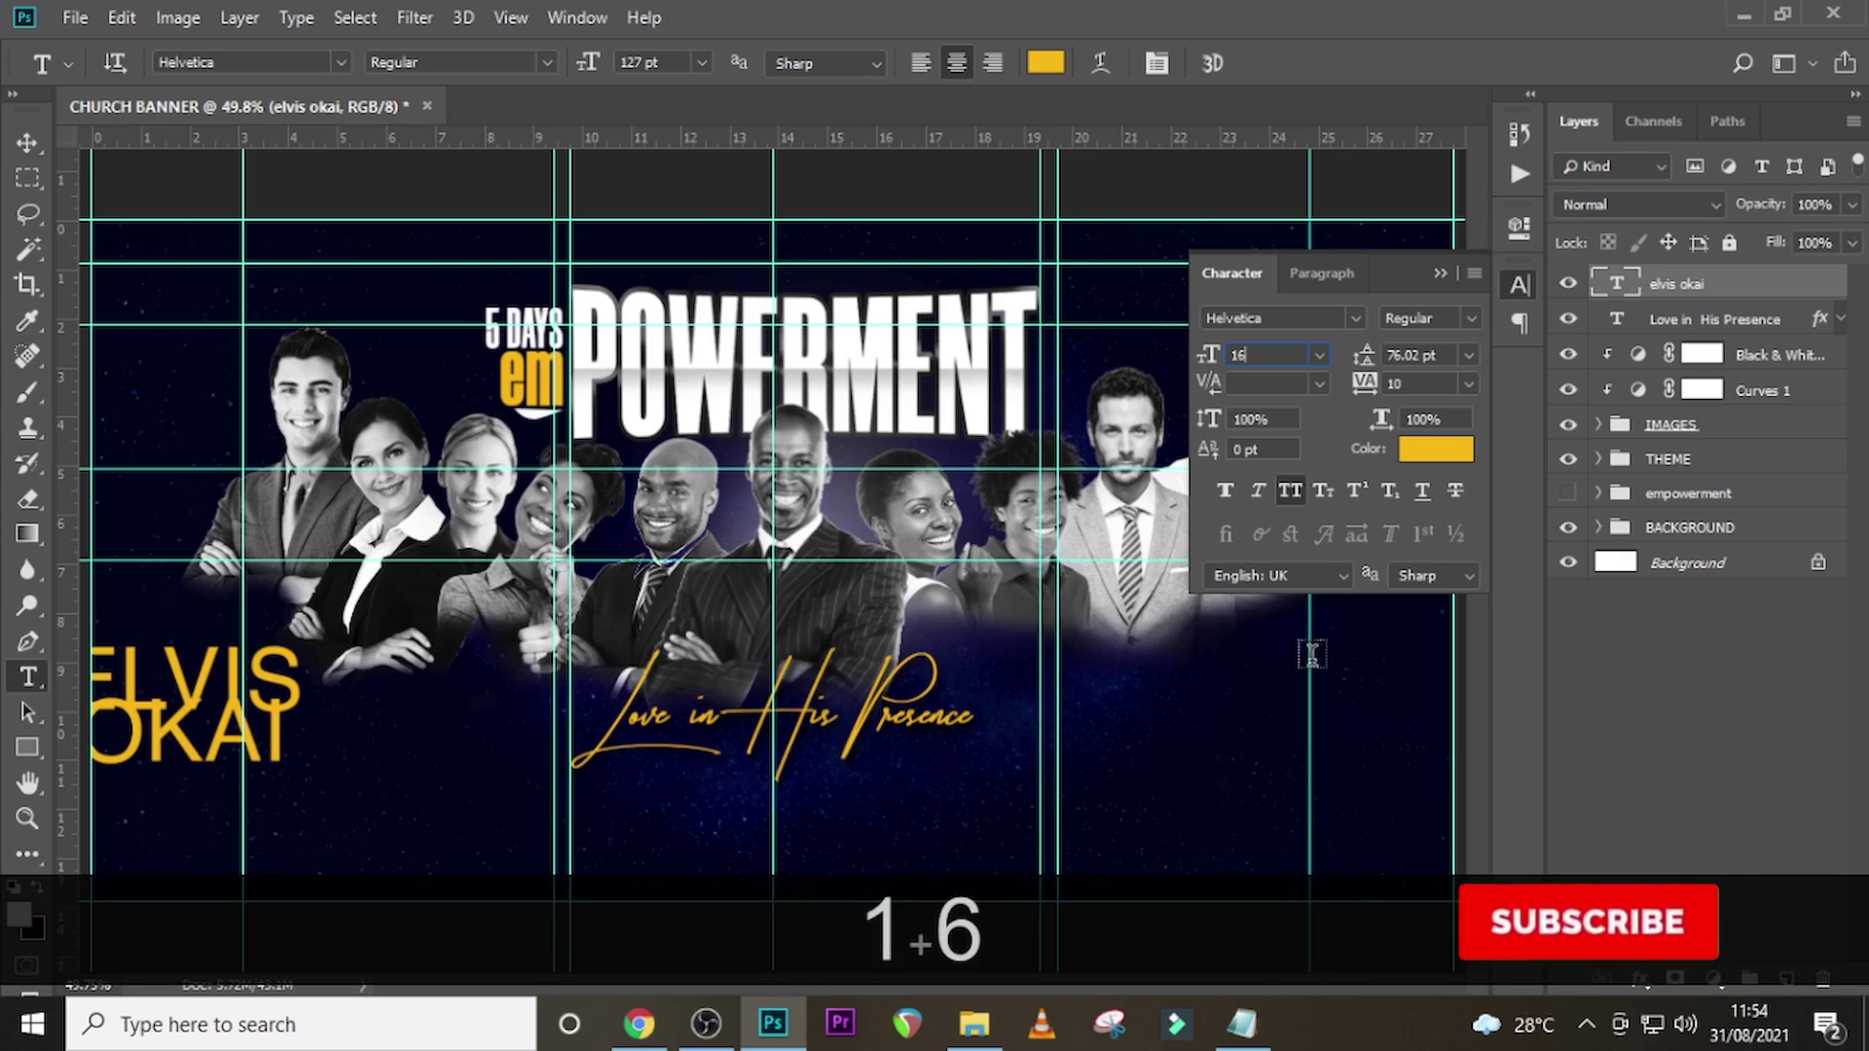
key(Return)
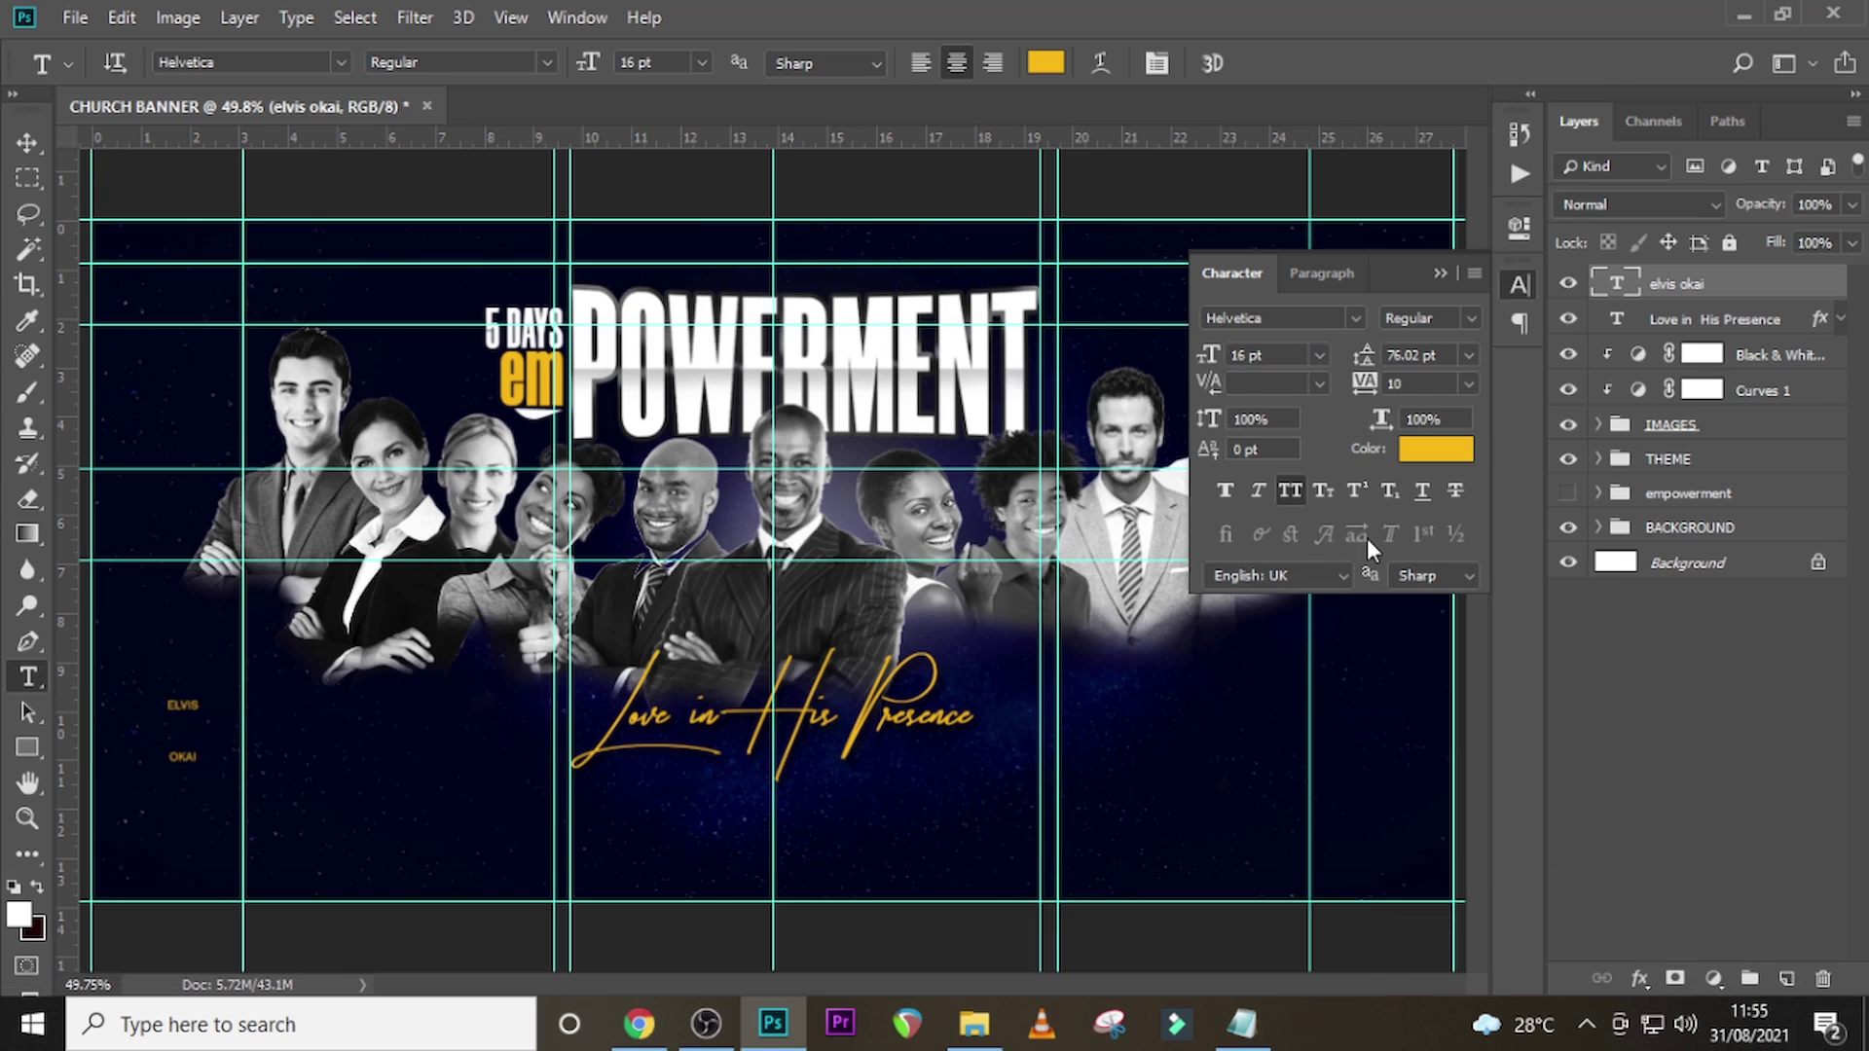
- Set the leading of the two-line name text to 15.7 pt
click(1471, 311)
click(1446, 341)
click(1447, 357)
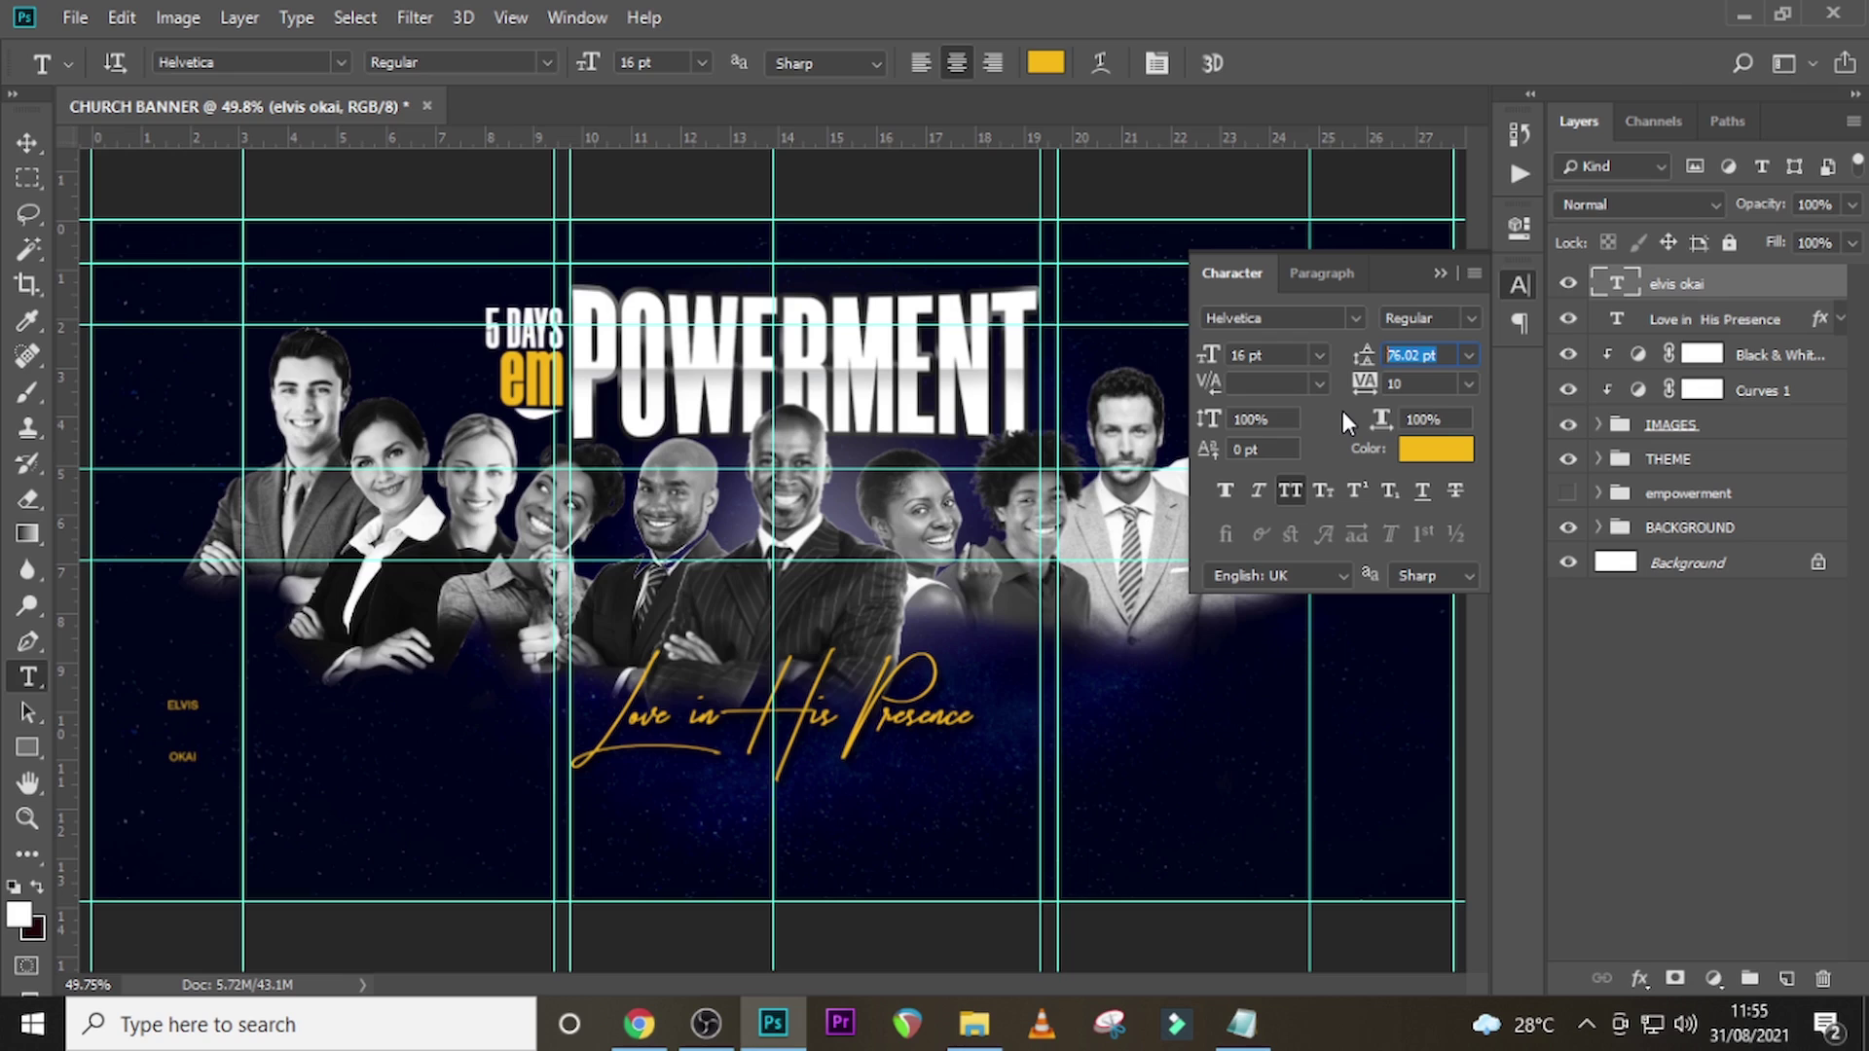
text(15)
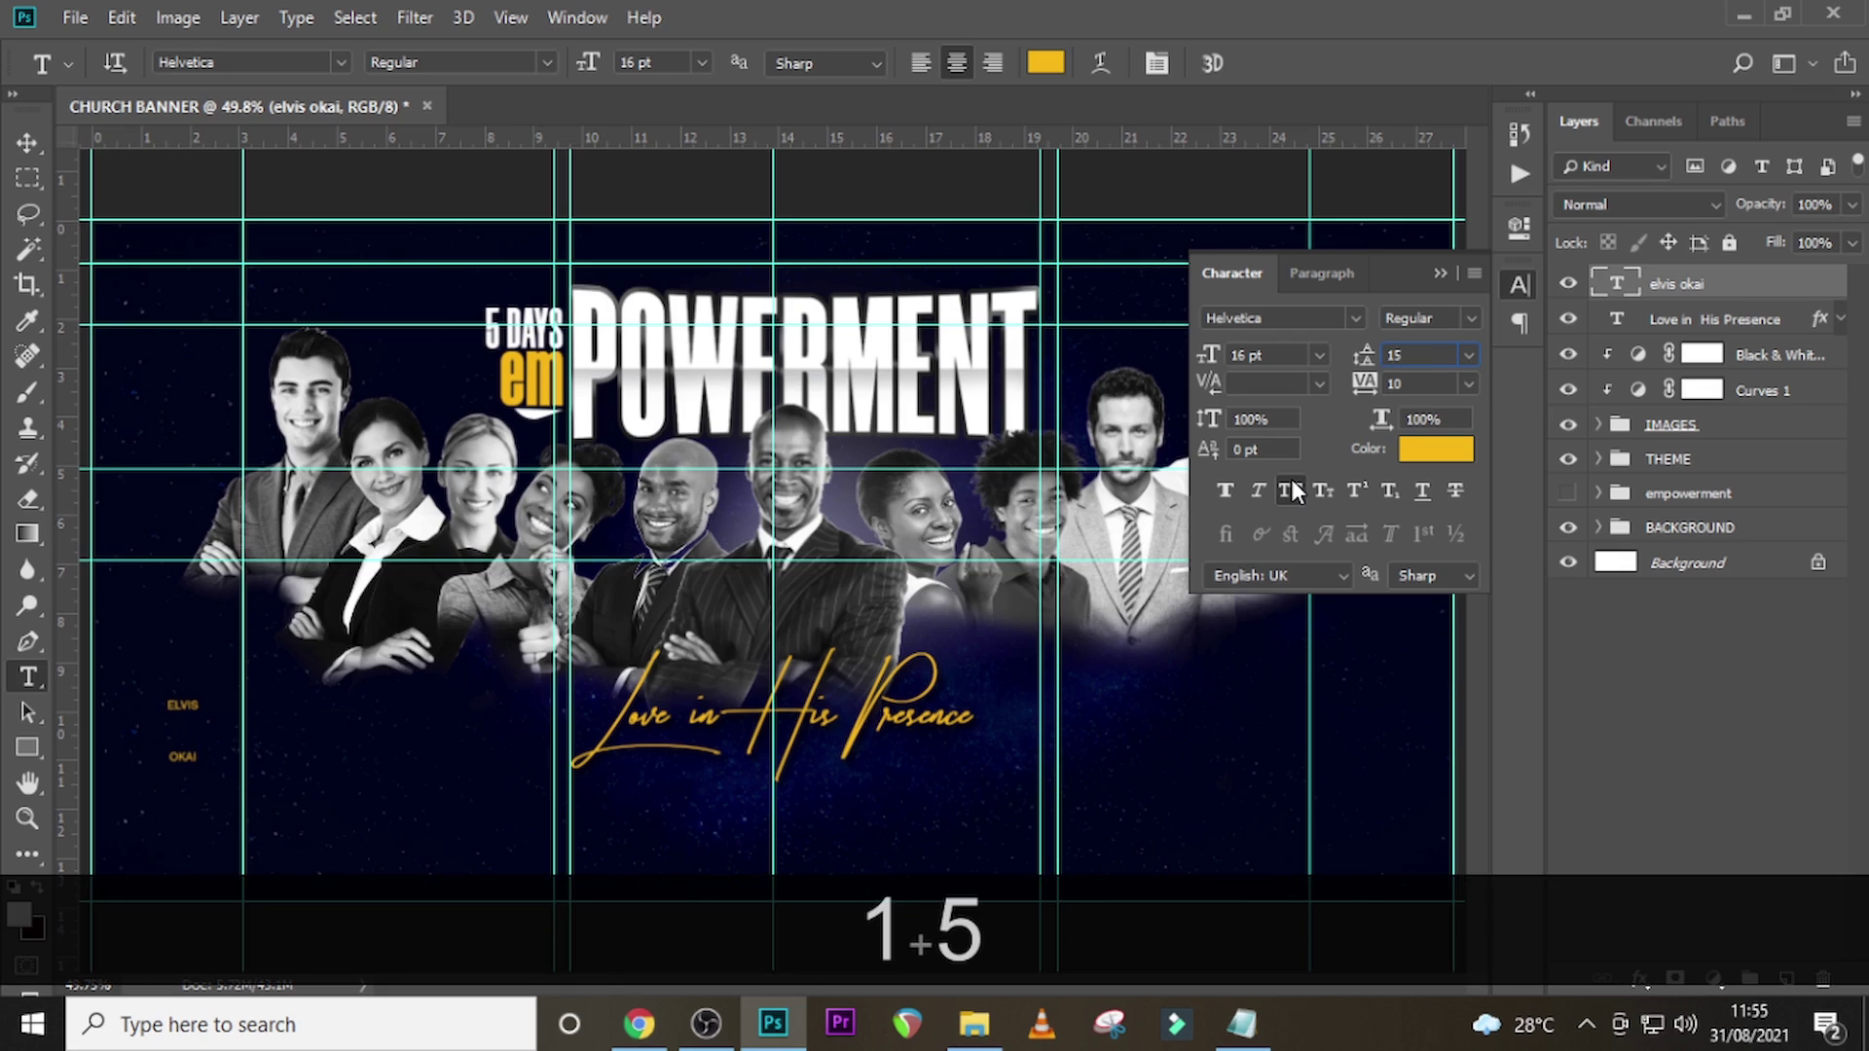
text(.)
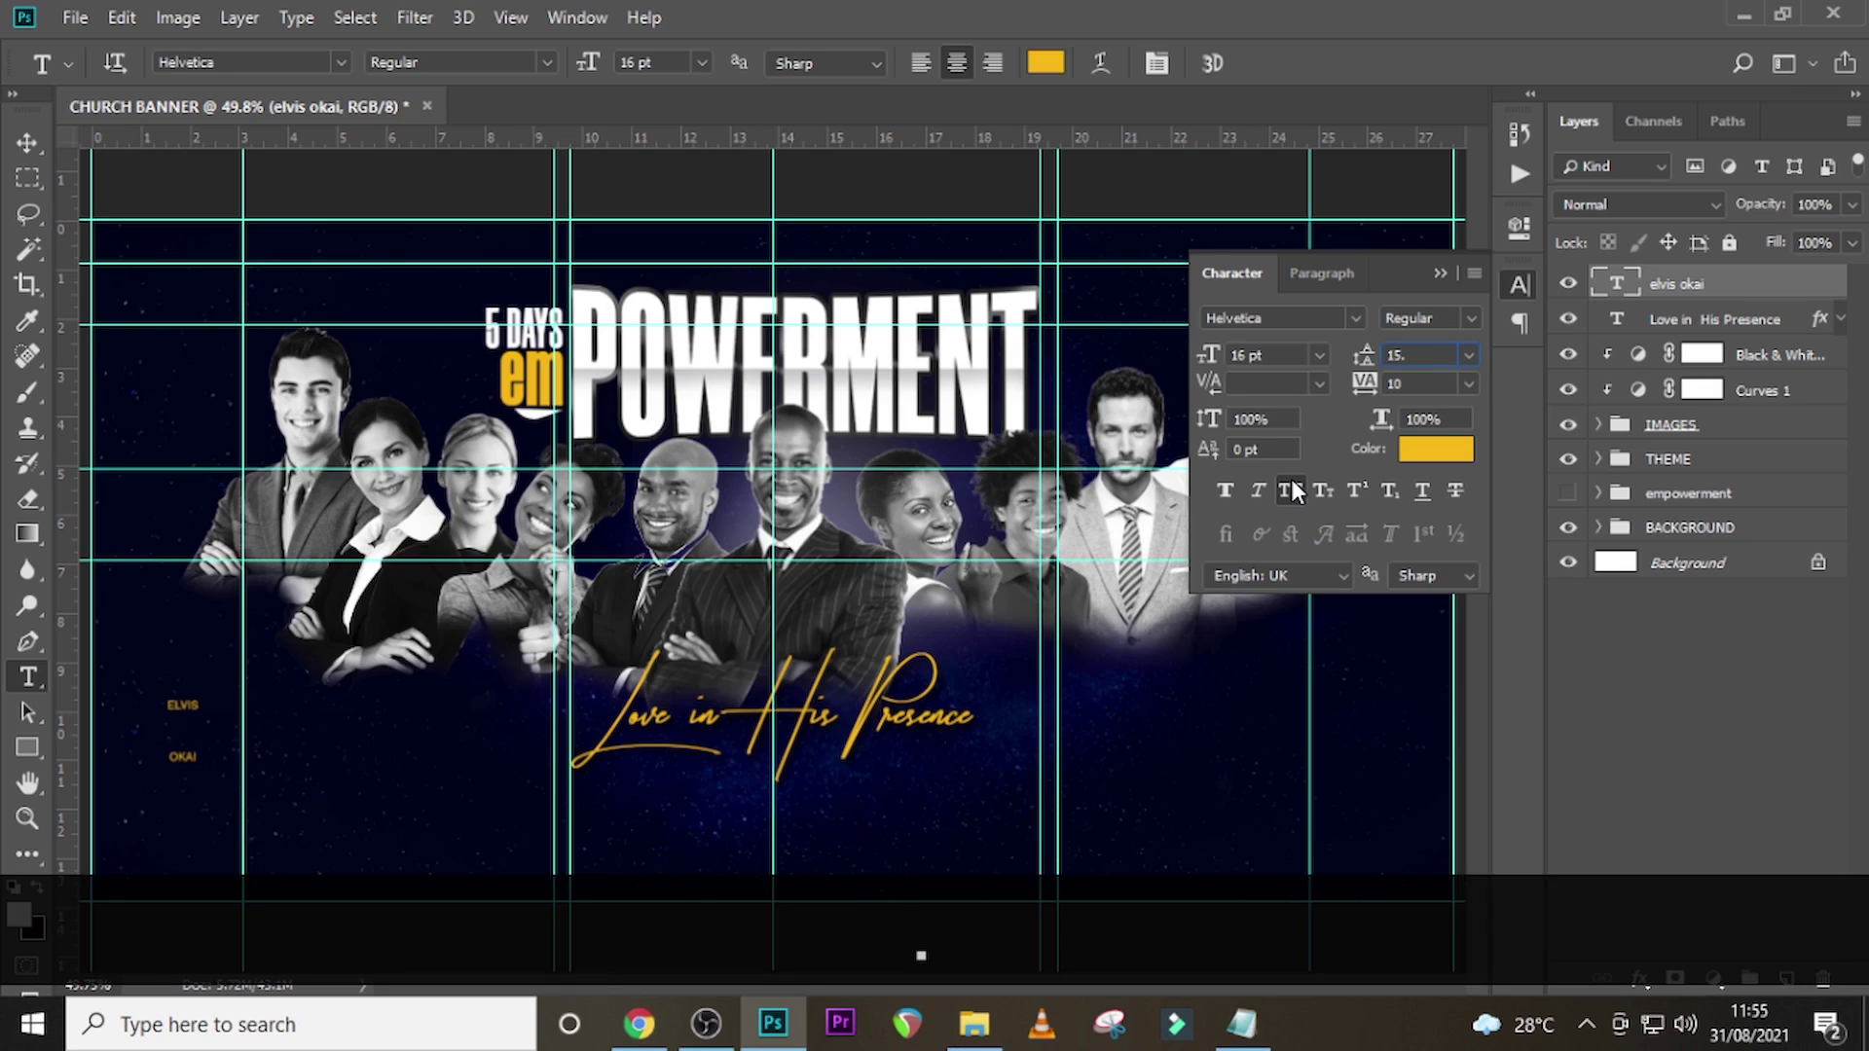
text(7)
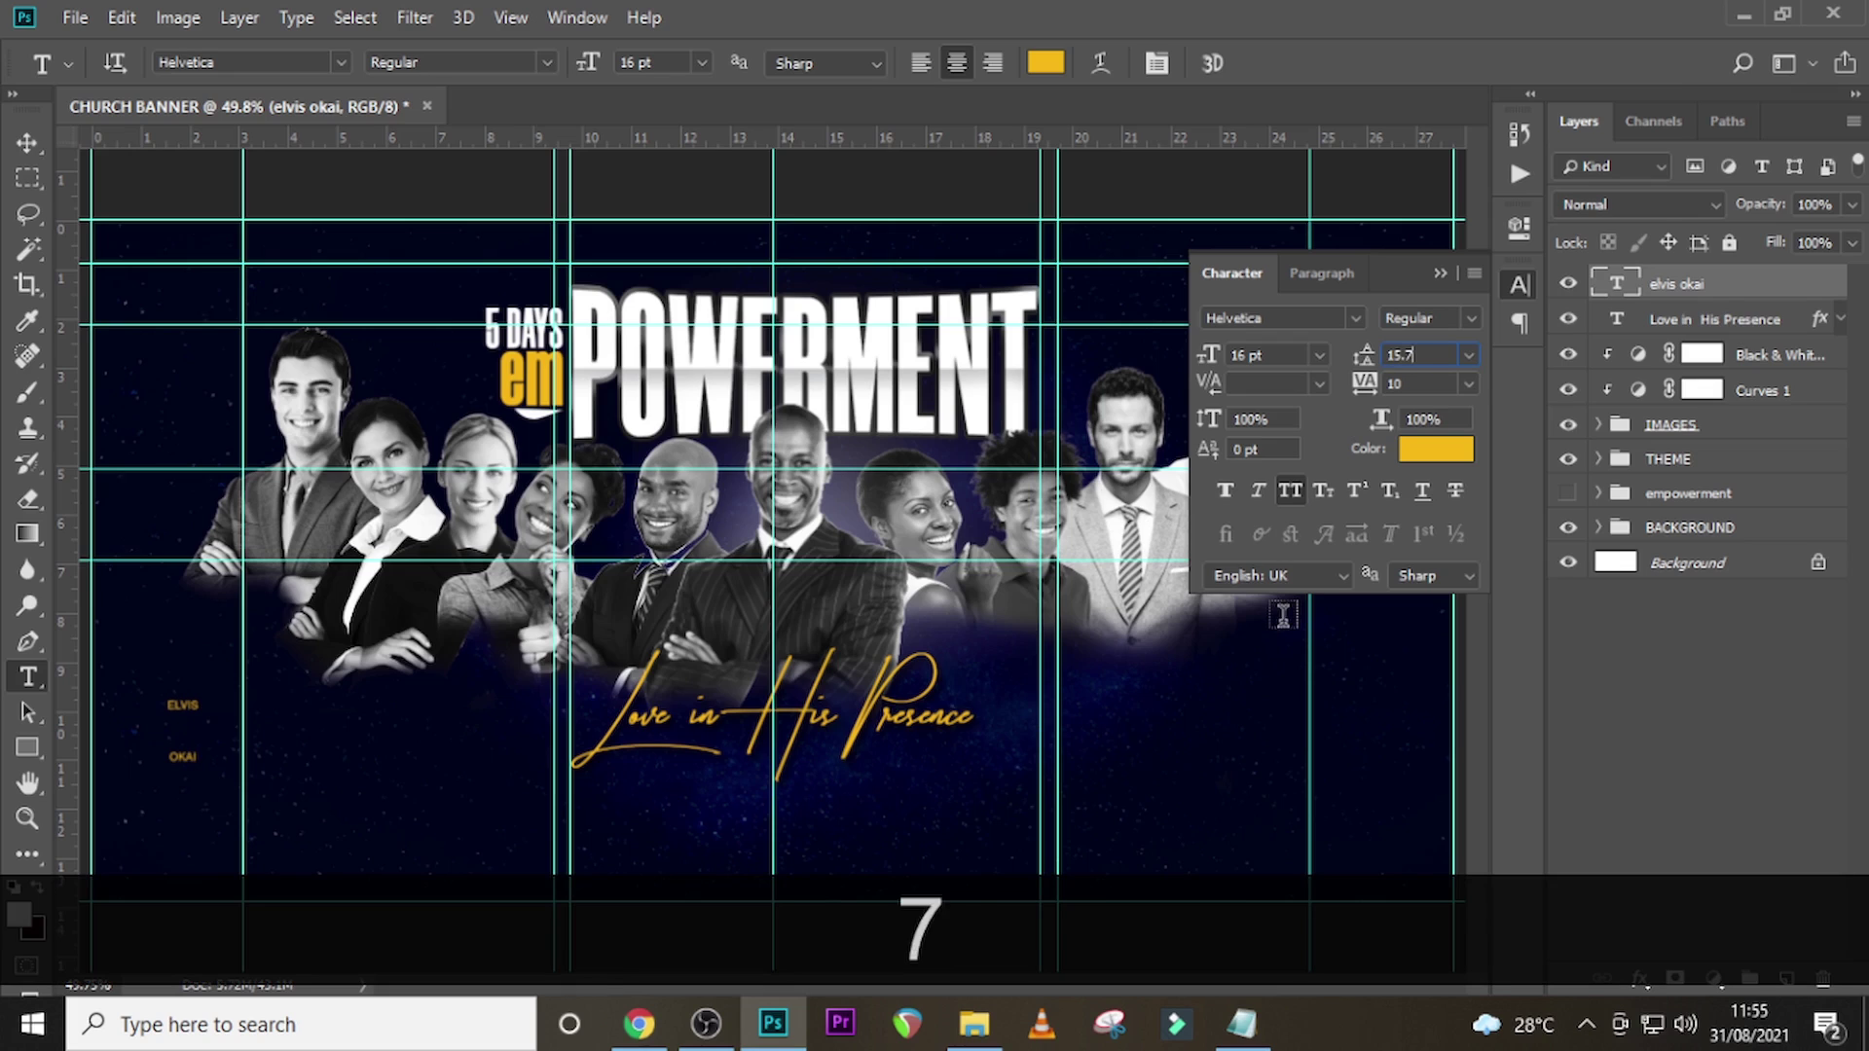
key(Return)
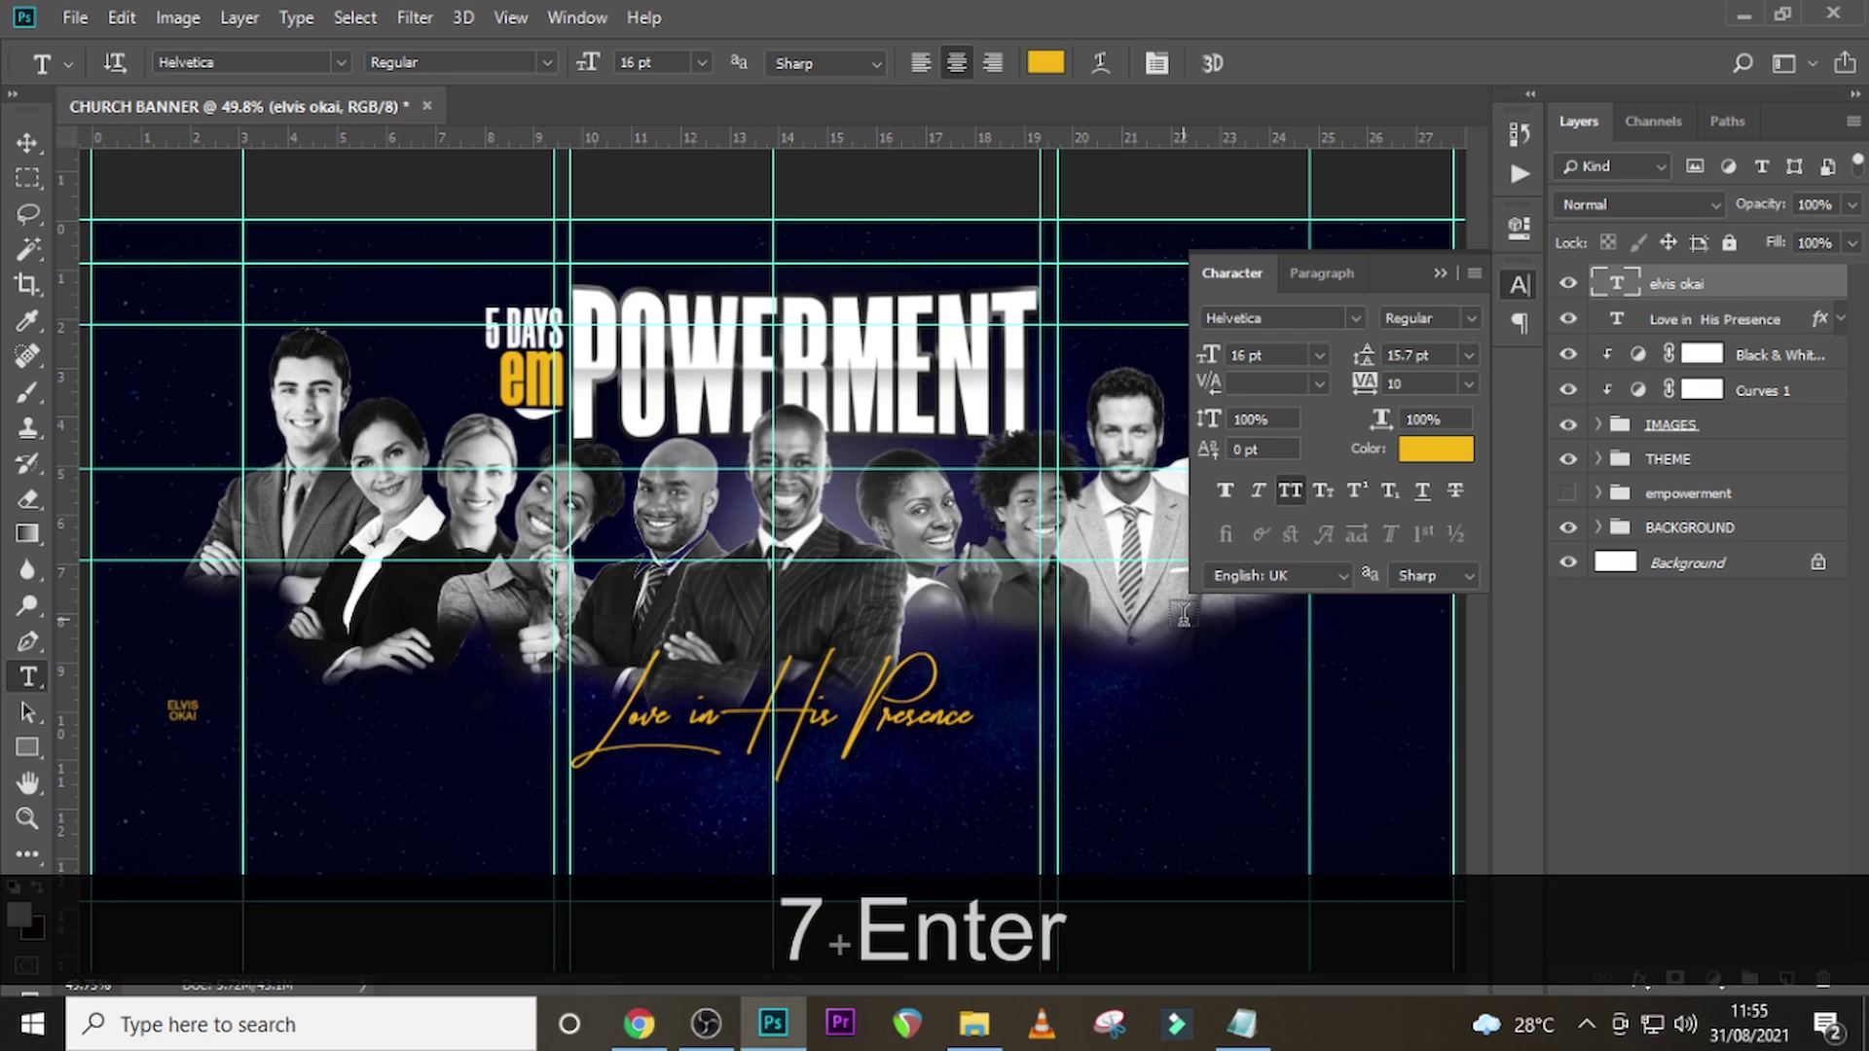
- Recolour the name text white (ffffff) and check its paragraph alignment
click(1409, 455)
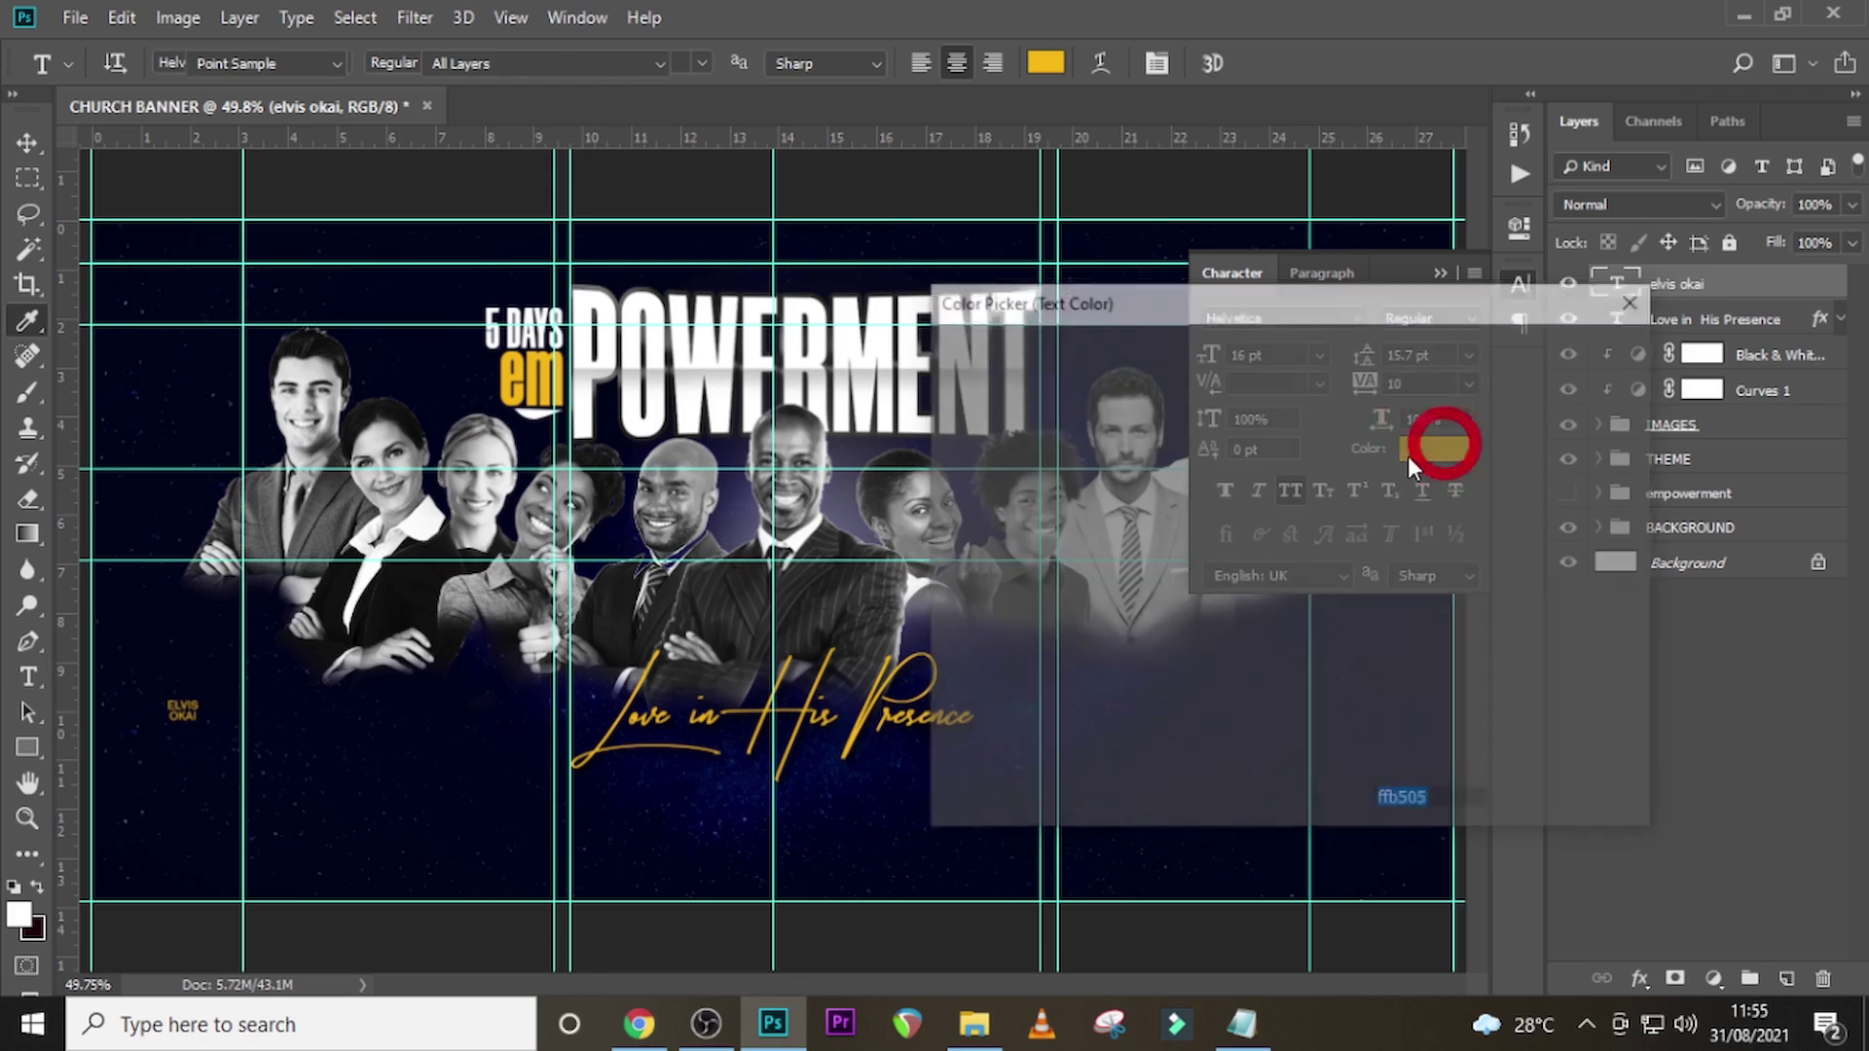
text(ffffff)
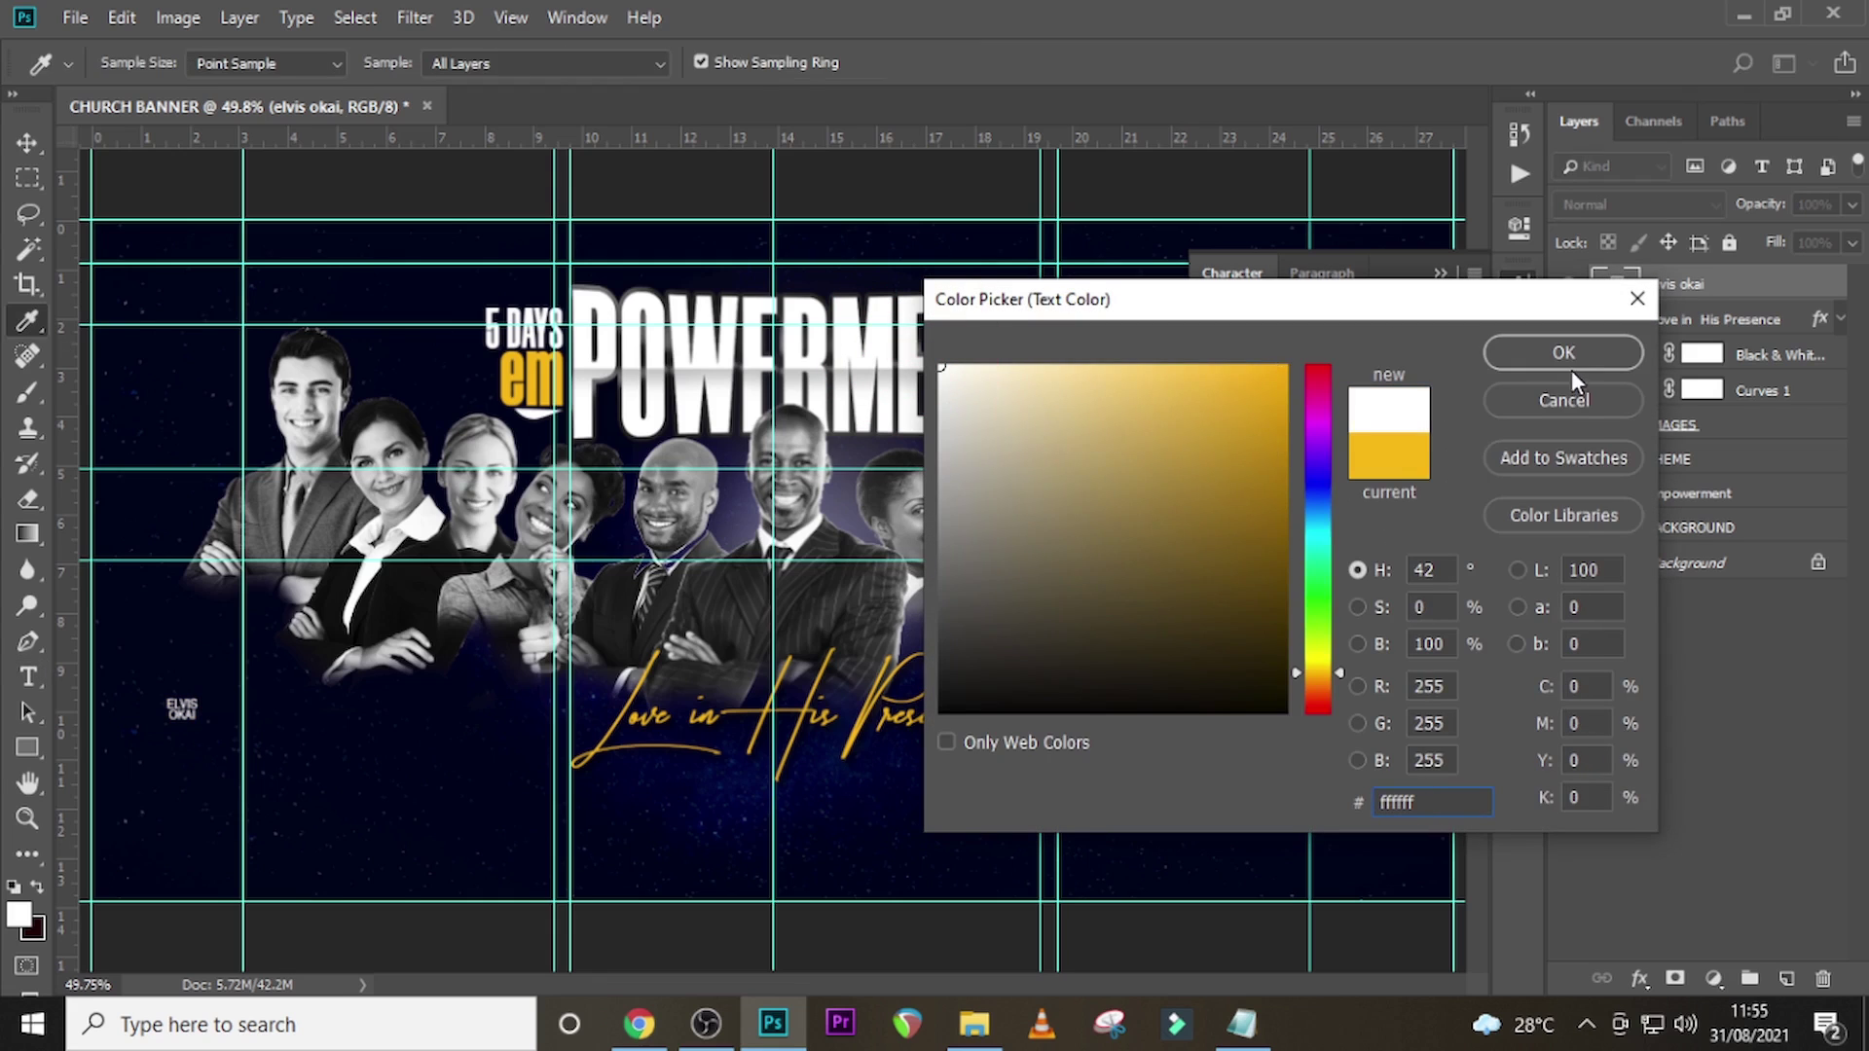
click(1563, 352)
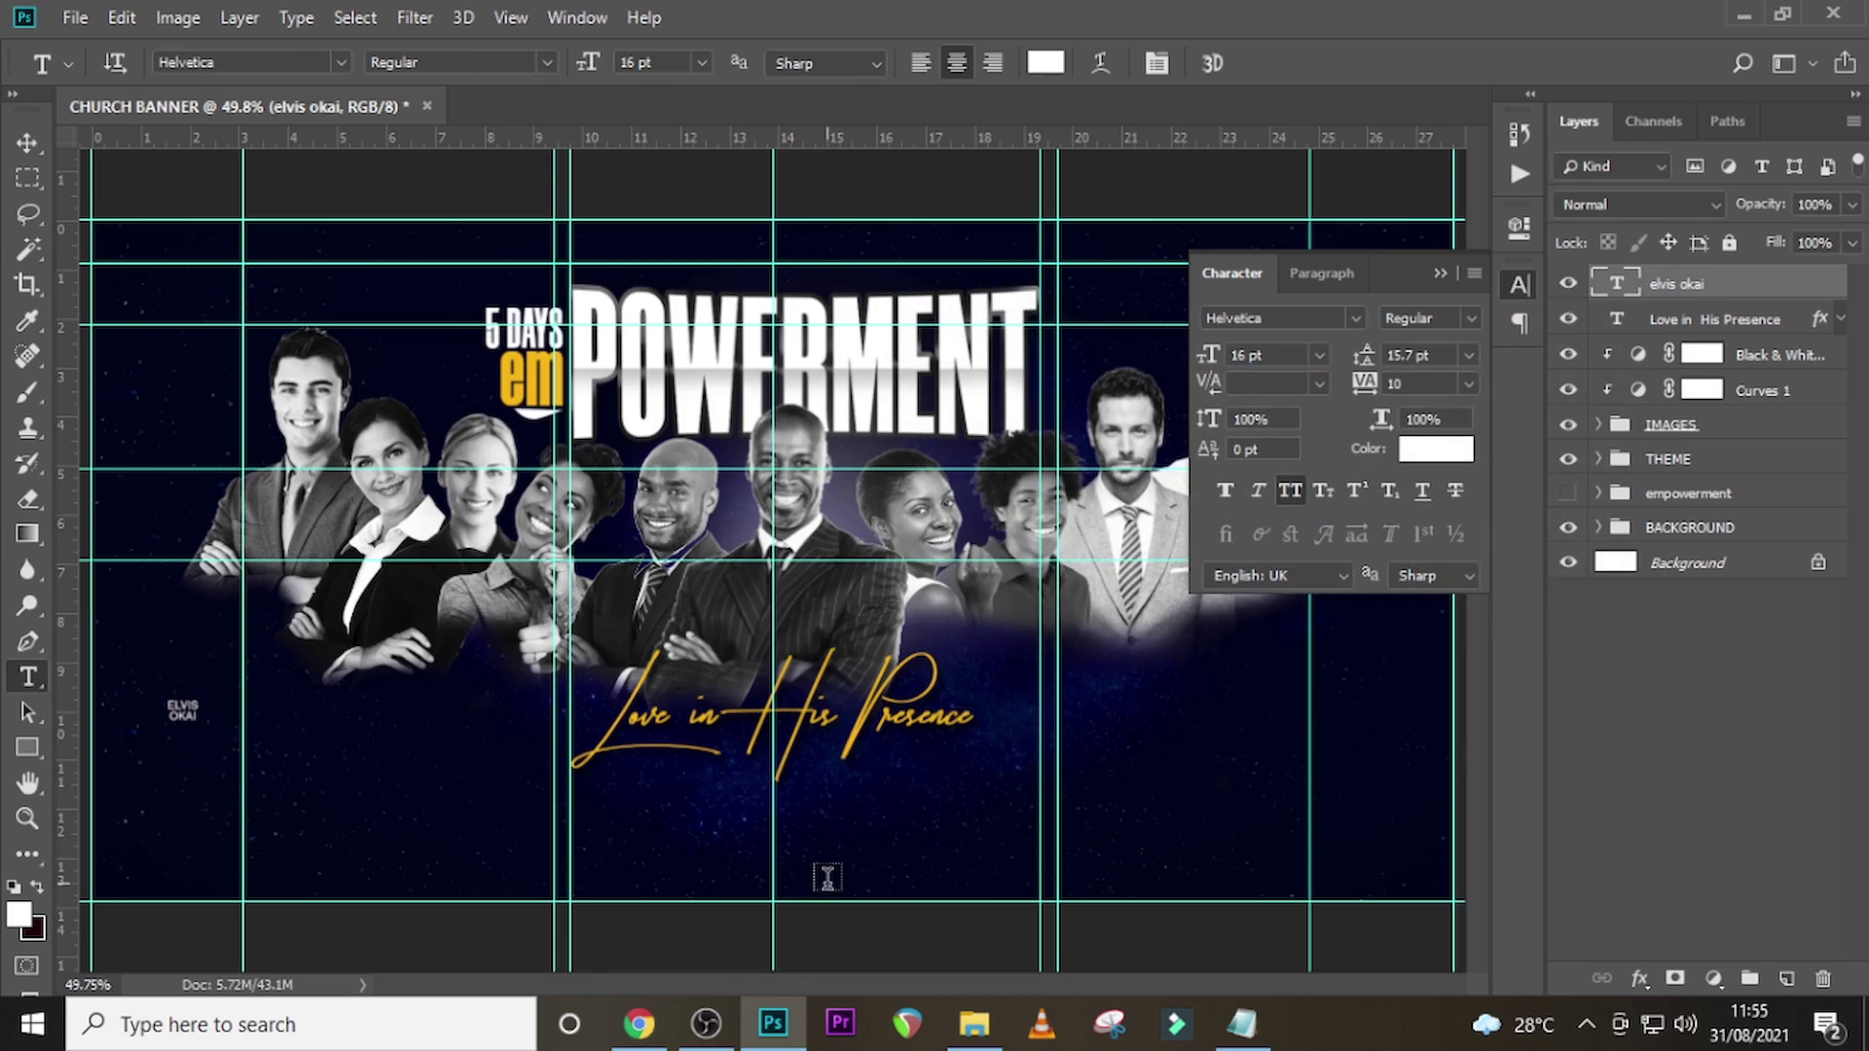
click(1328, 272)
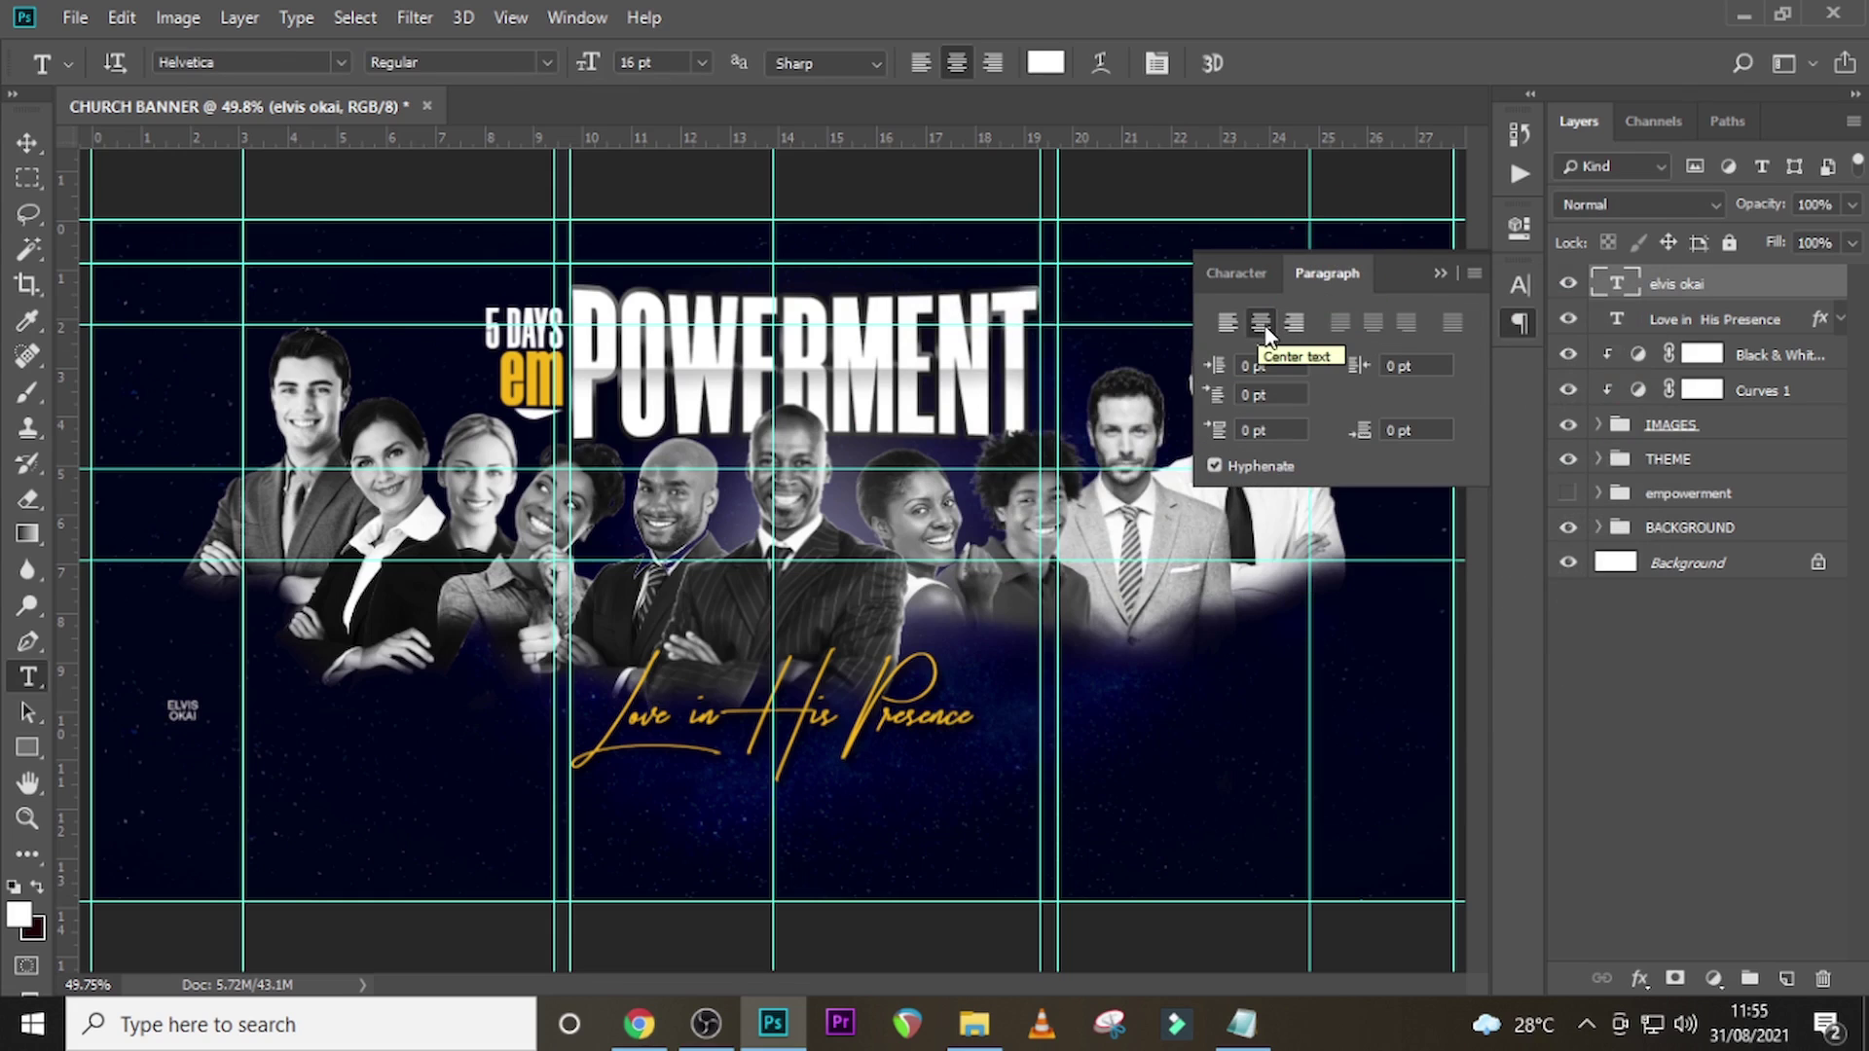
click(1442, 272)
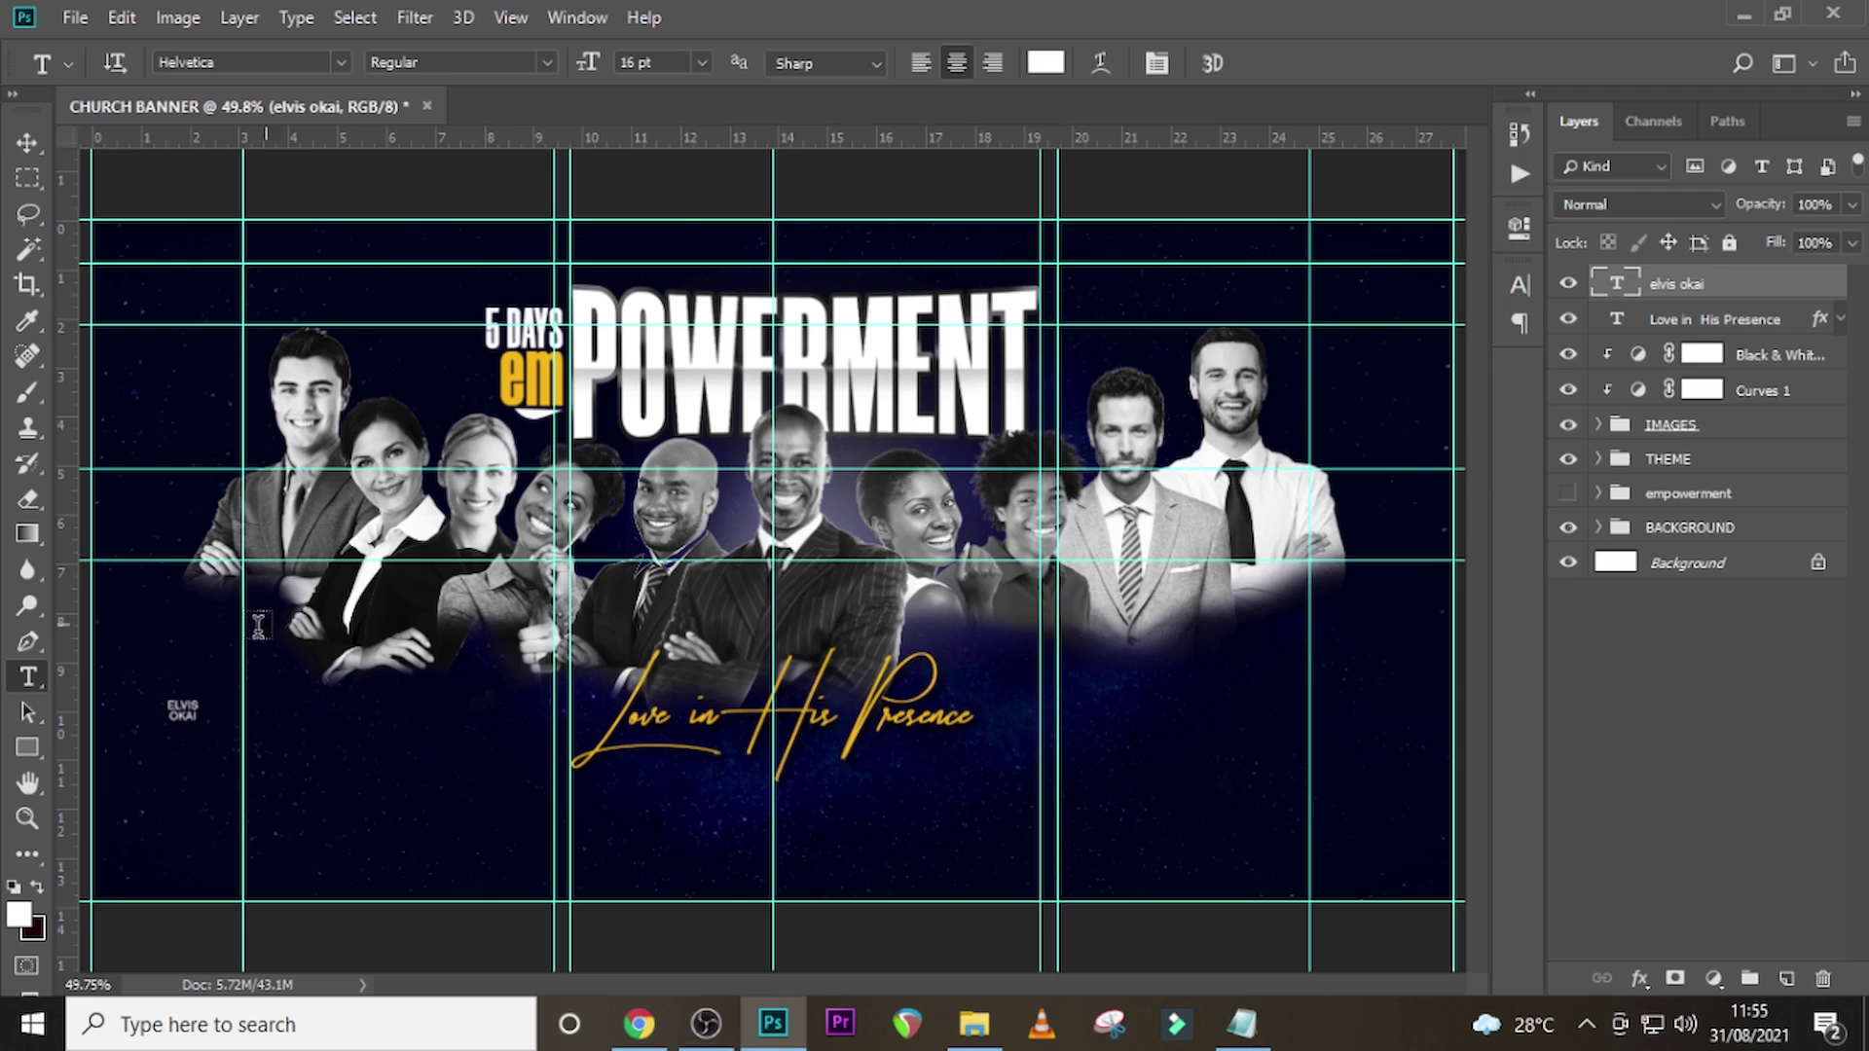
- Place the name label beneath the leftmost man and put a duplicate of it beneath the woman in the black suit
key(v)
drag(201, 682, 239, 629)
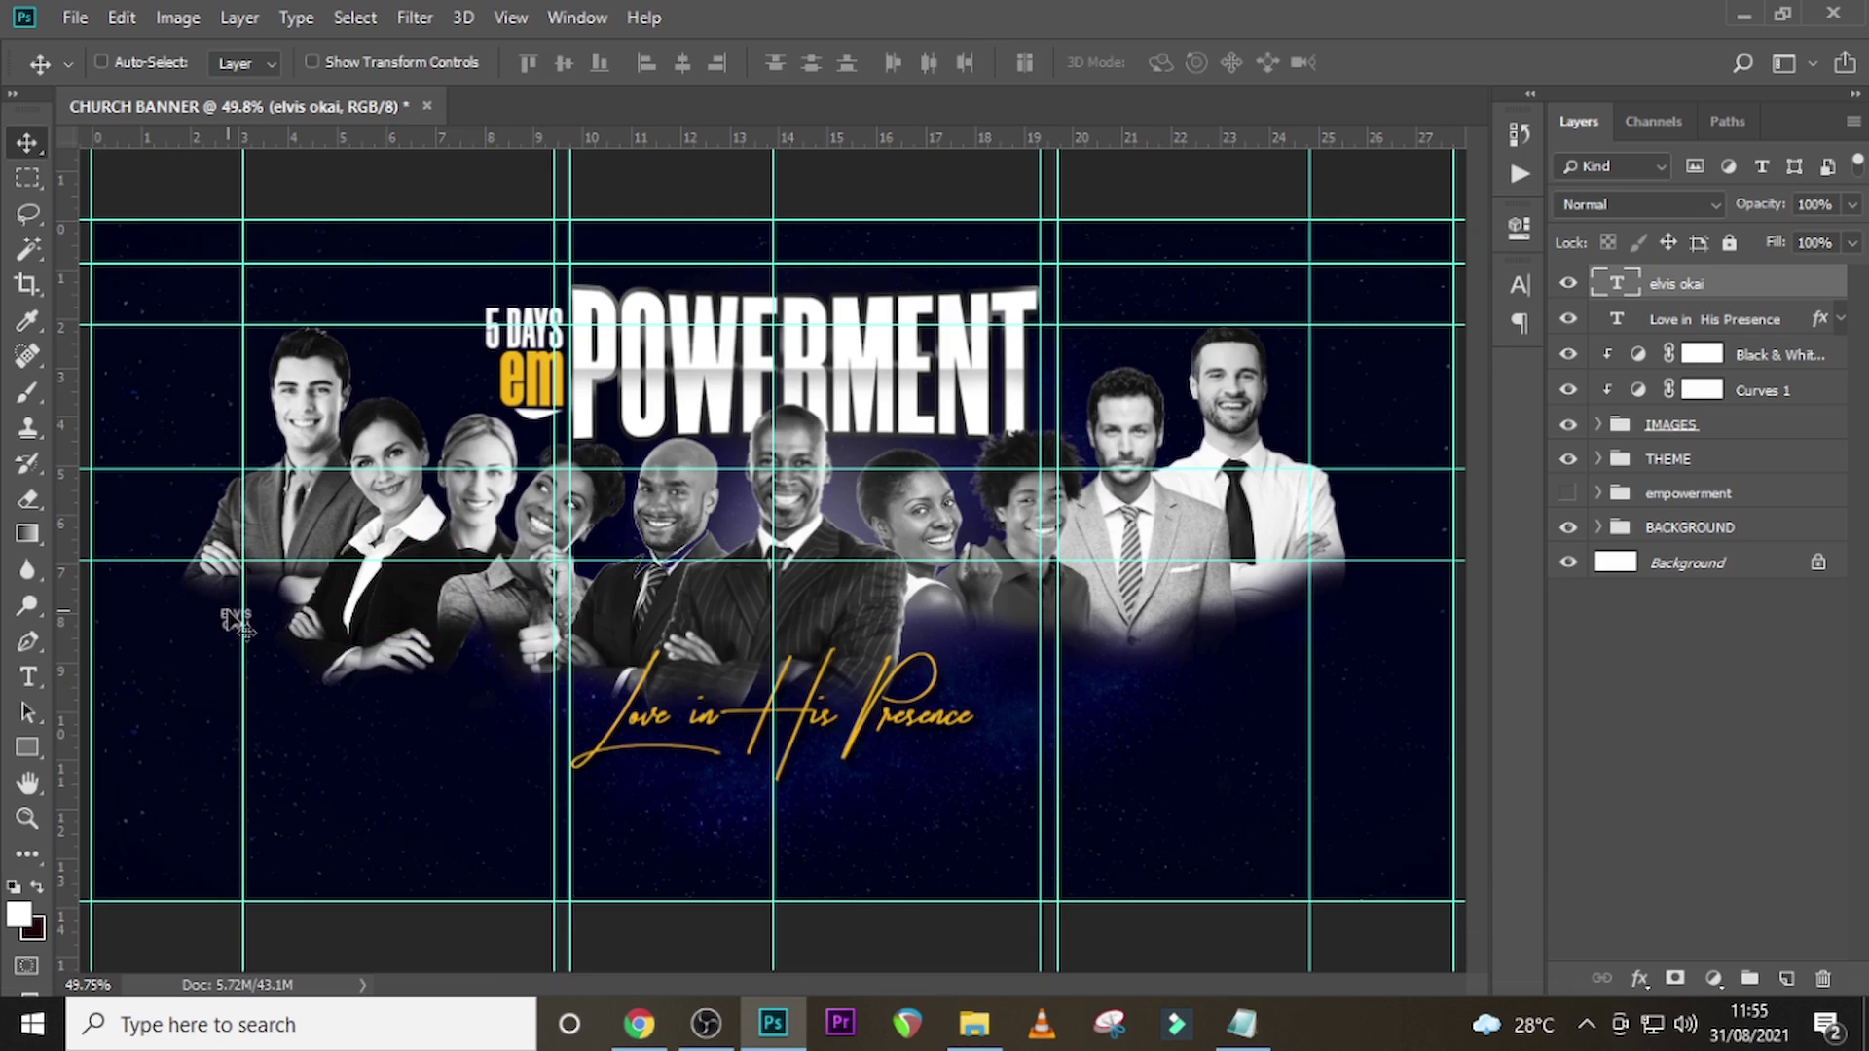
key(ctrl+j)
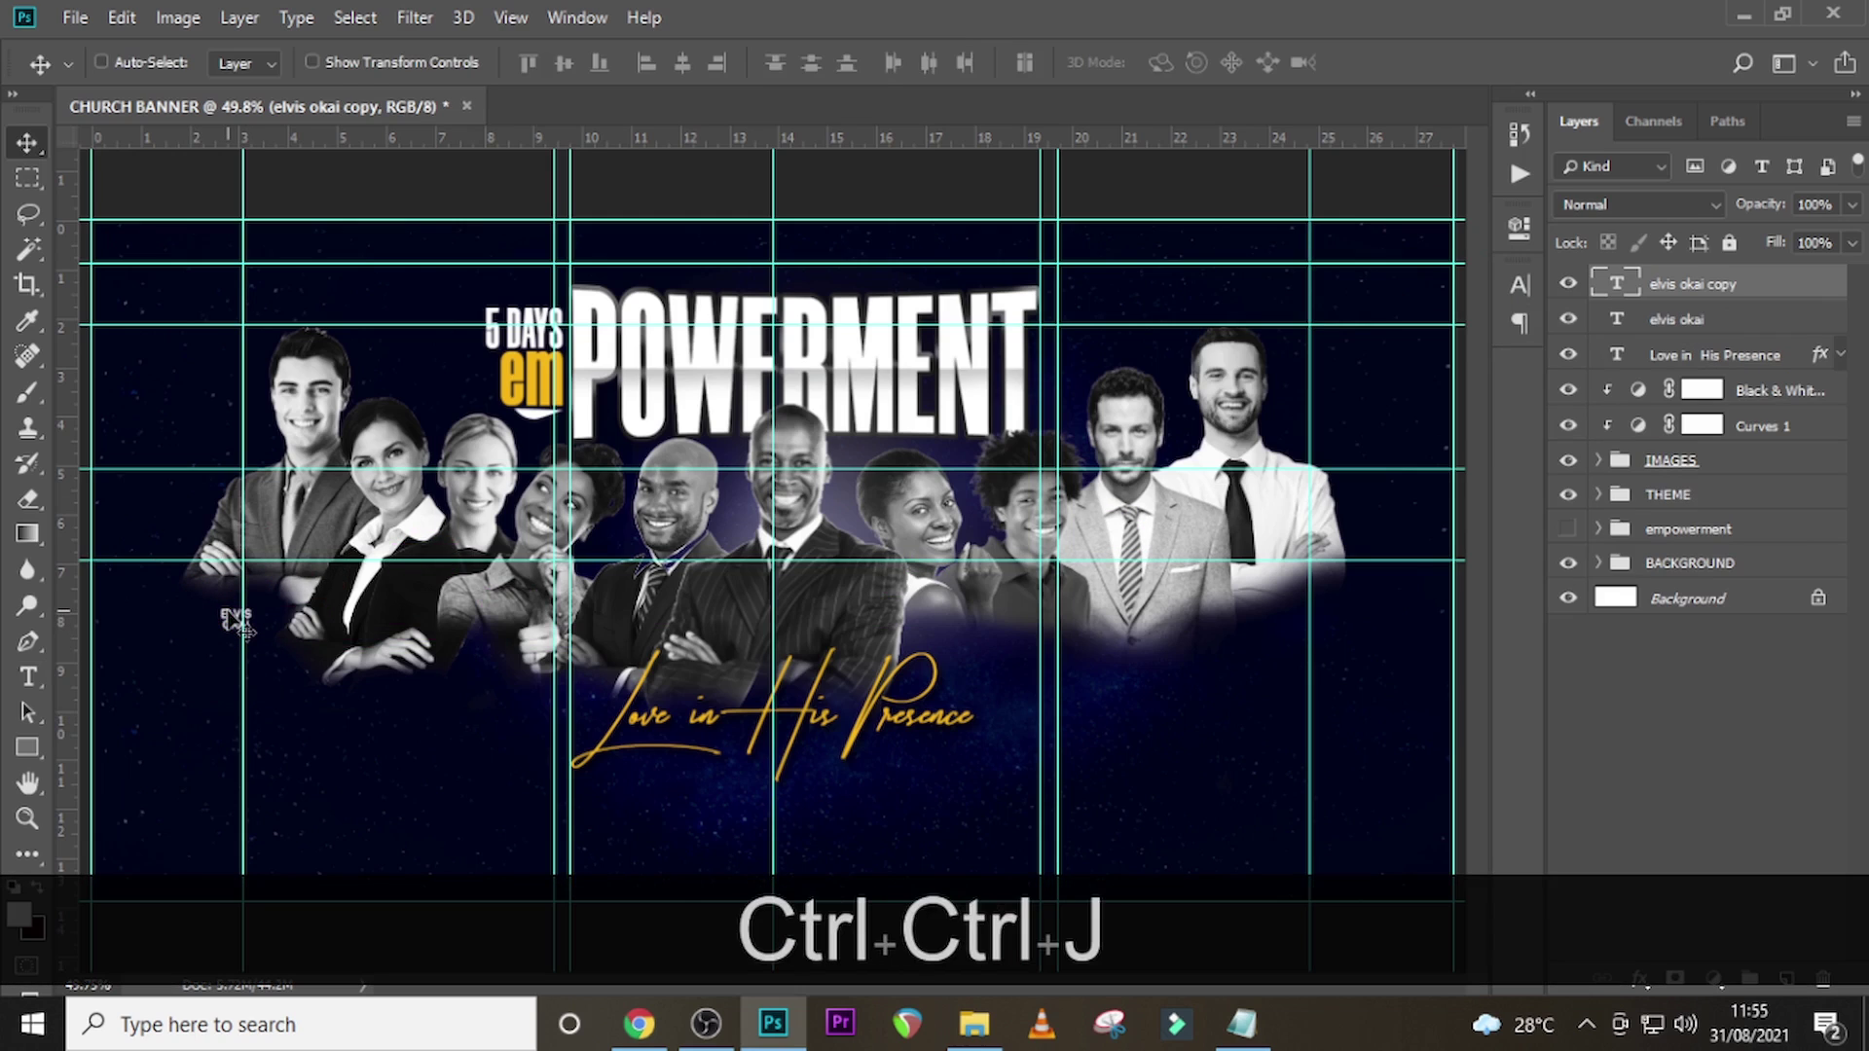
key(v)
drag(236, 623, 302, 696)
- Replace the duplicate label's text with the second person's name copied from U9.txt in Notepad
click(1229, 1030)
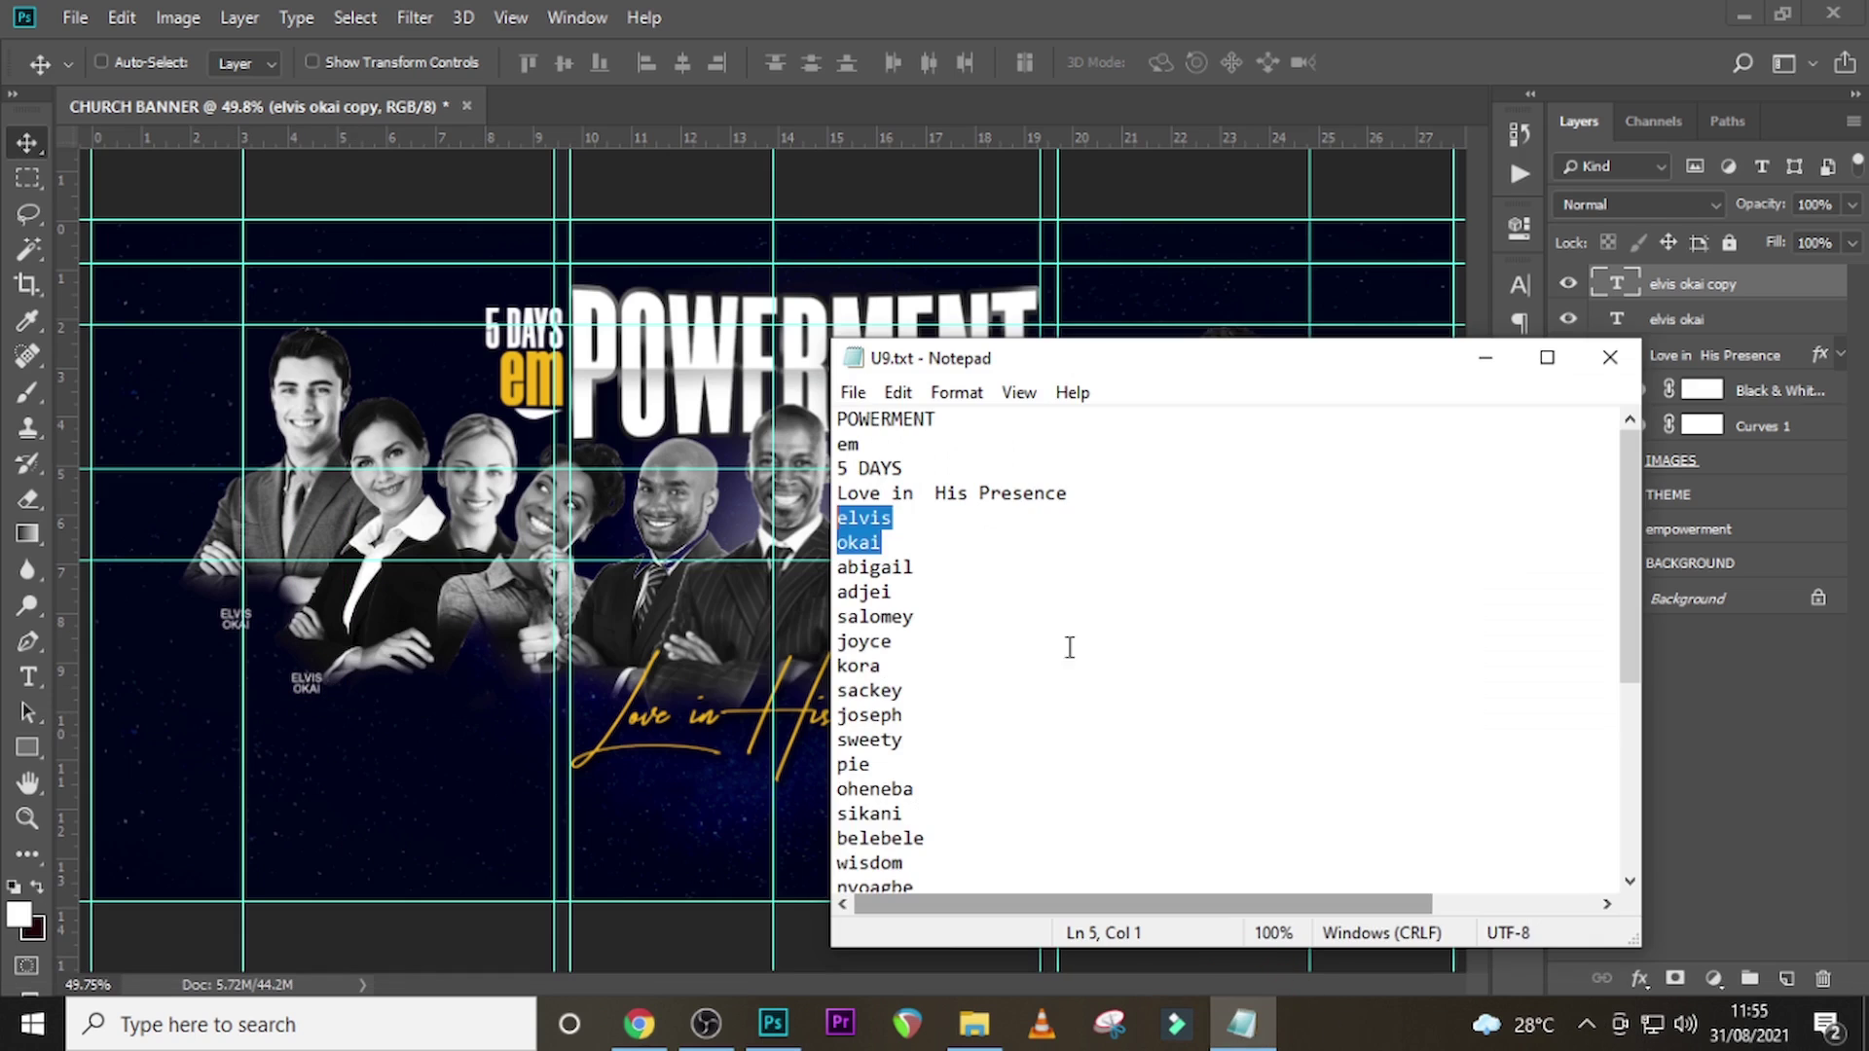
click(922, 564)
click(896, 592)
drag(897, 592, 836, 566)
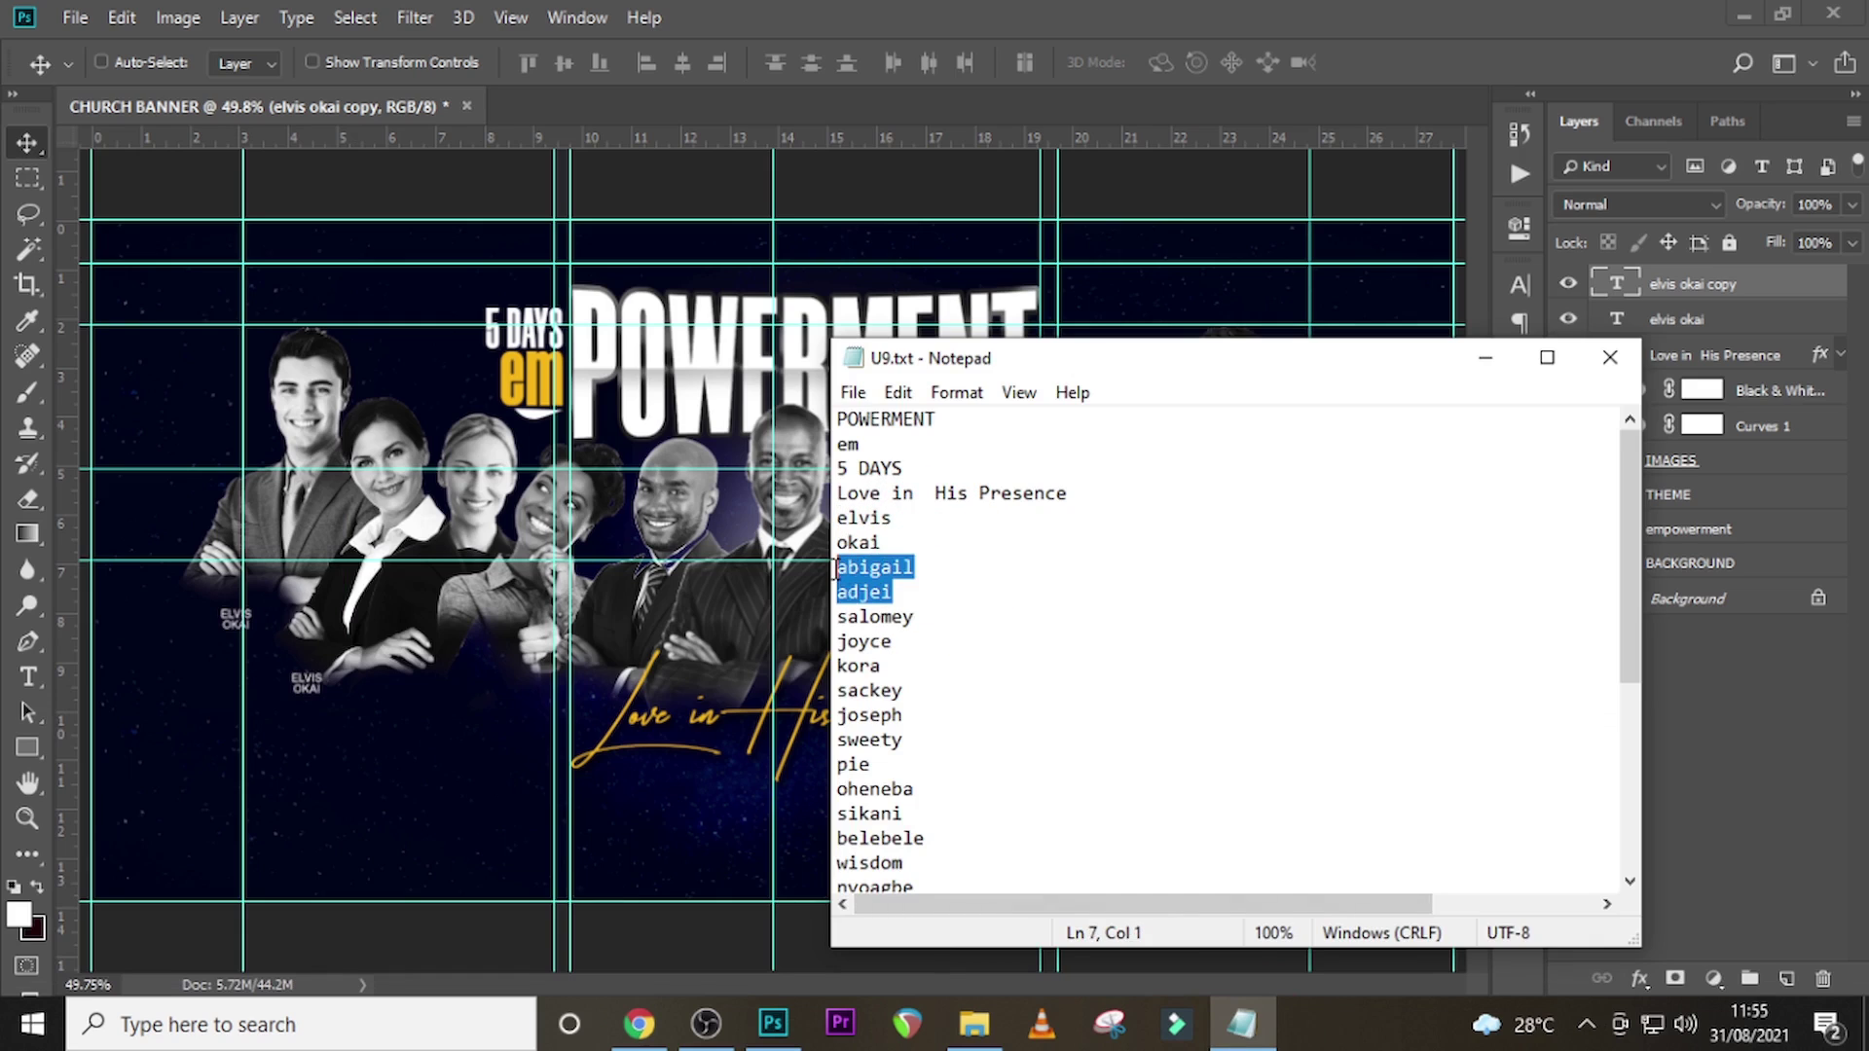
key(ctrl+c)
click(1612, 360)
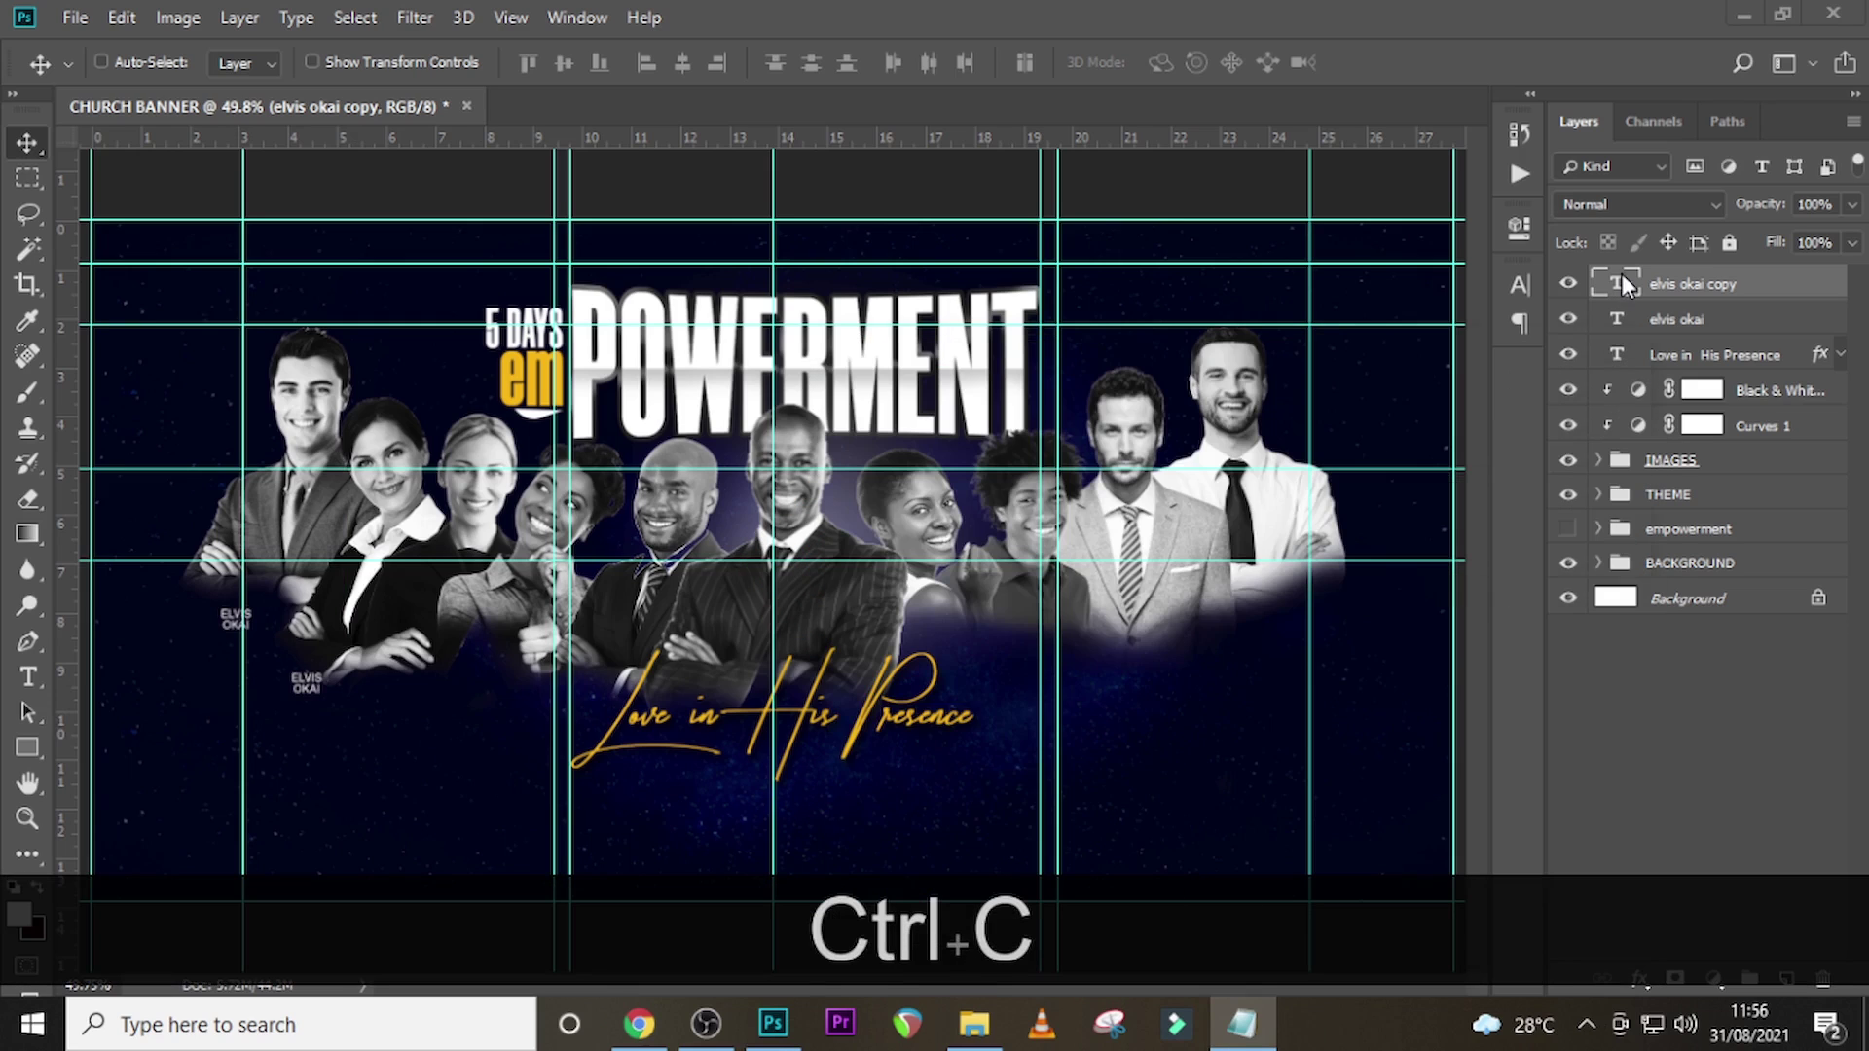
double_click(1615, 283)
key(ctrl+v)
click(1615, 285)
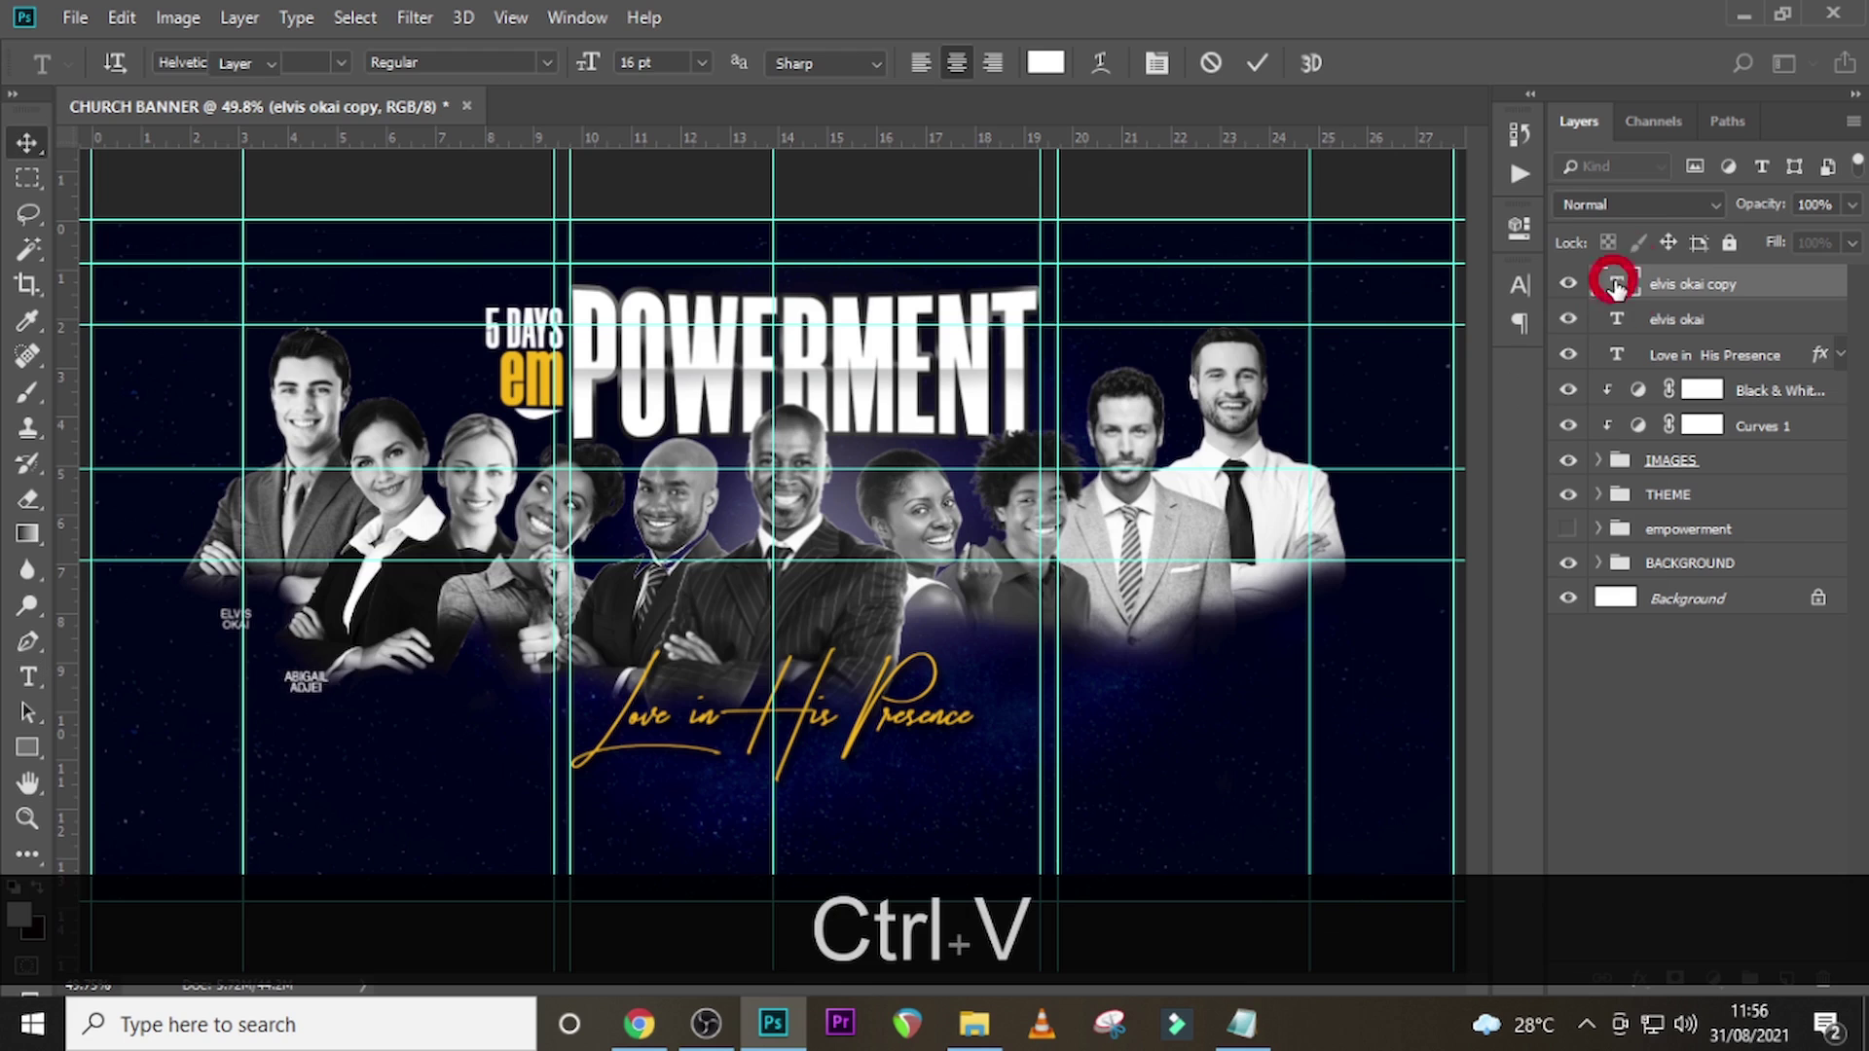
- Duplicate the second label, place the copy beneath the blonde woman and replace its text with the third name from U9.txt
key(ctrl+j)
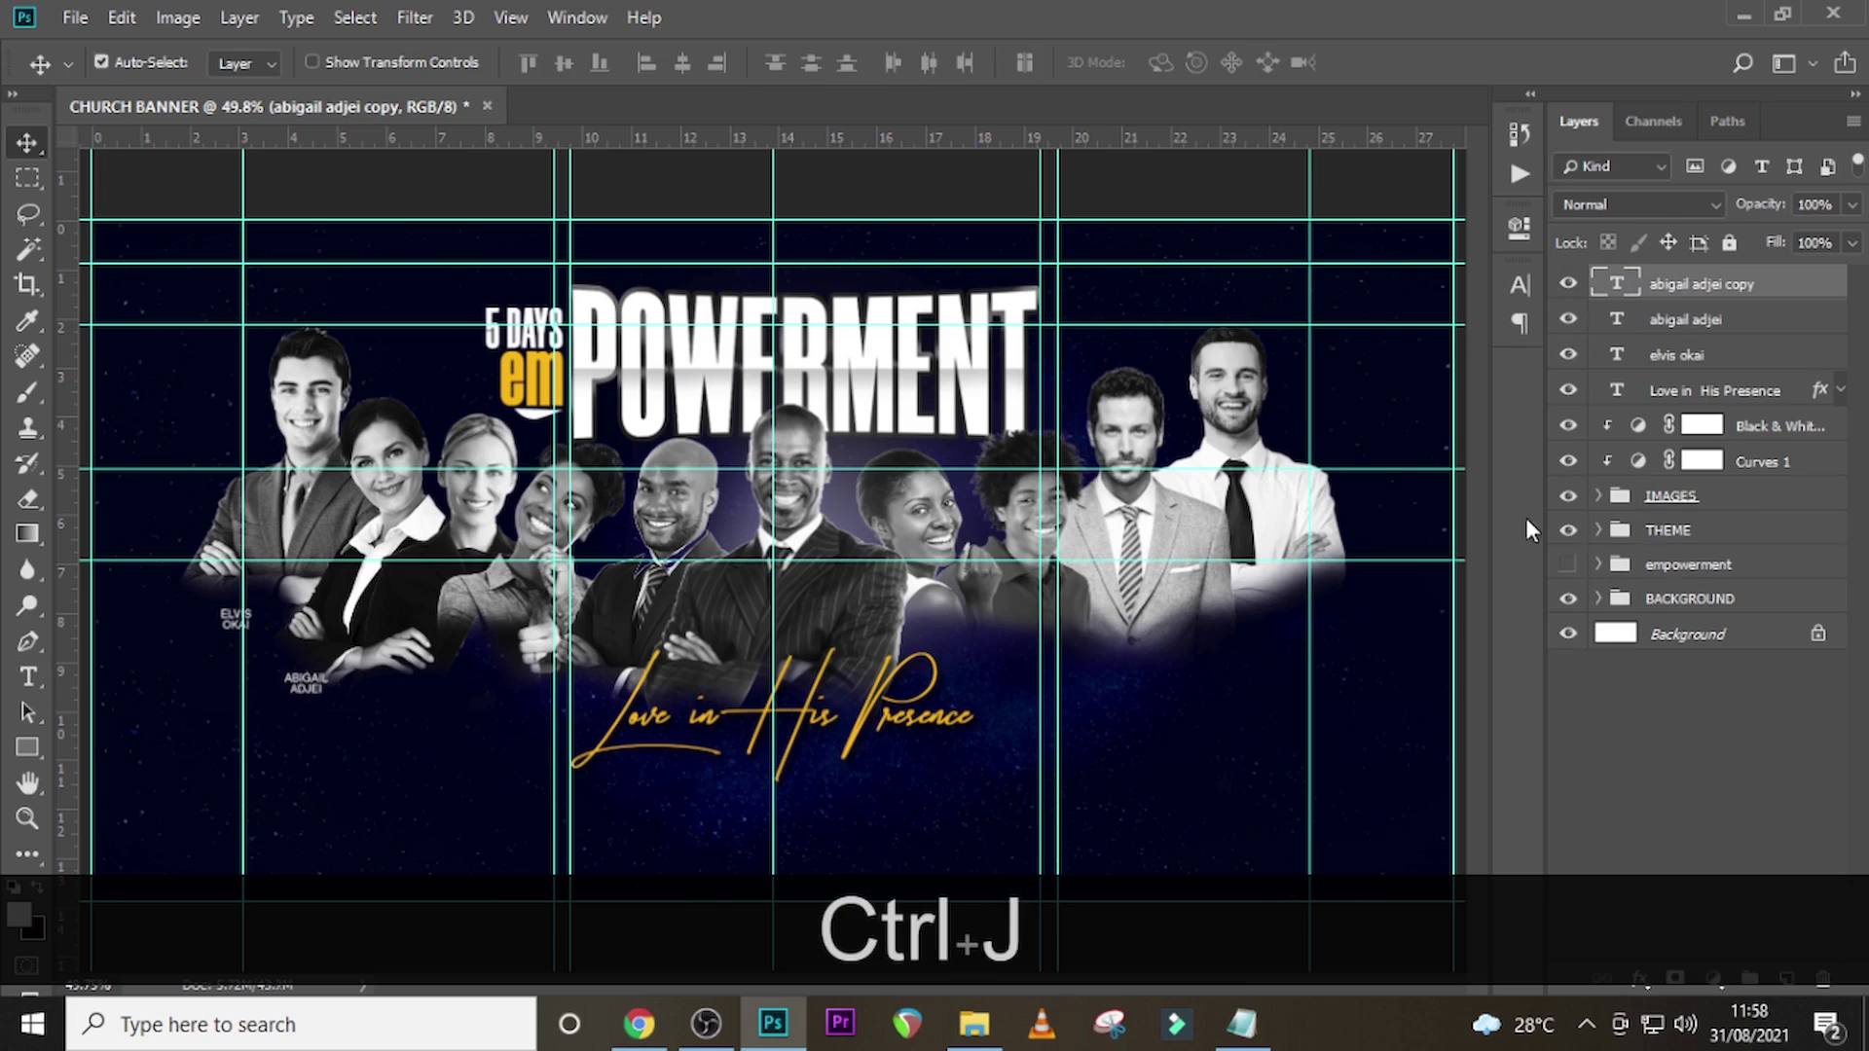
drag(305, 684, 393, 694)
click(1244, 1020)
drag(892, 645, 836, 620)
key(ctrl+c)
double_click(1616, 284)
key(ctrl+v)
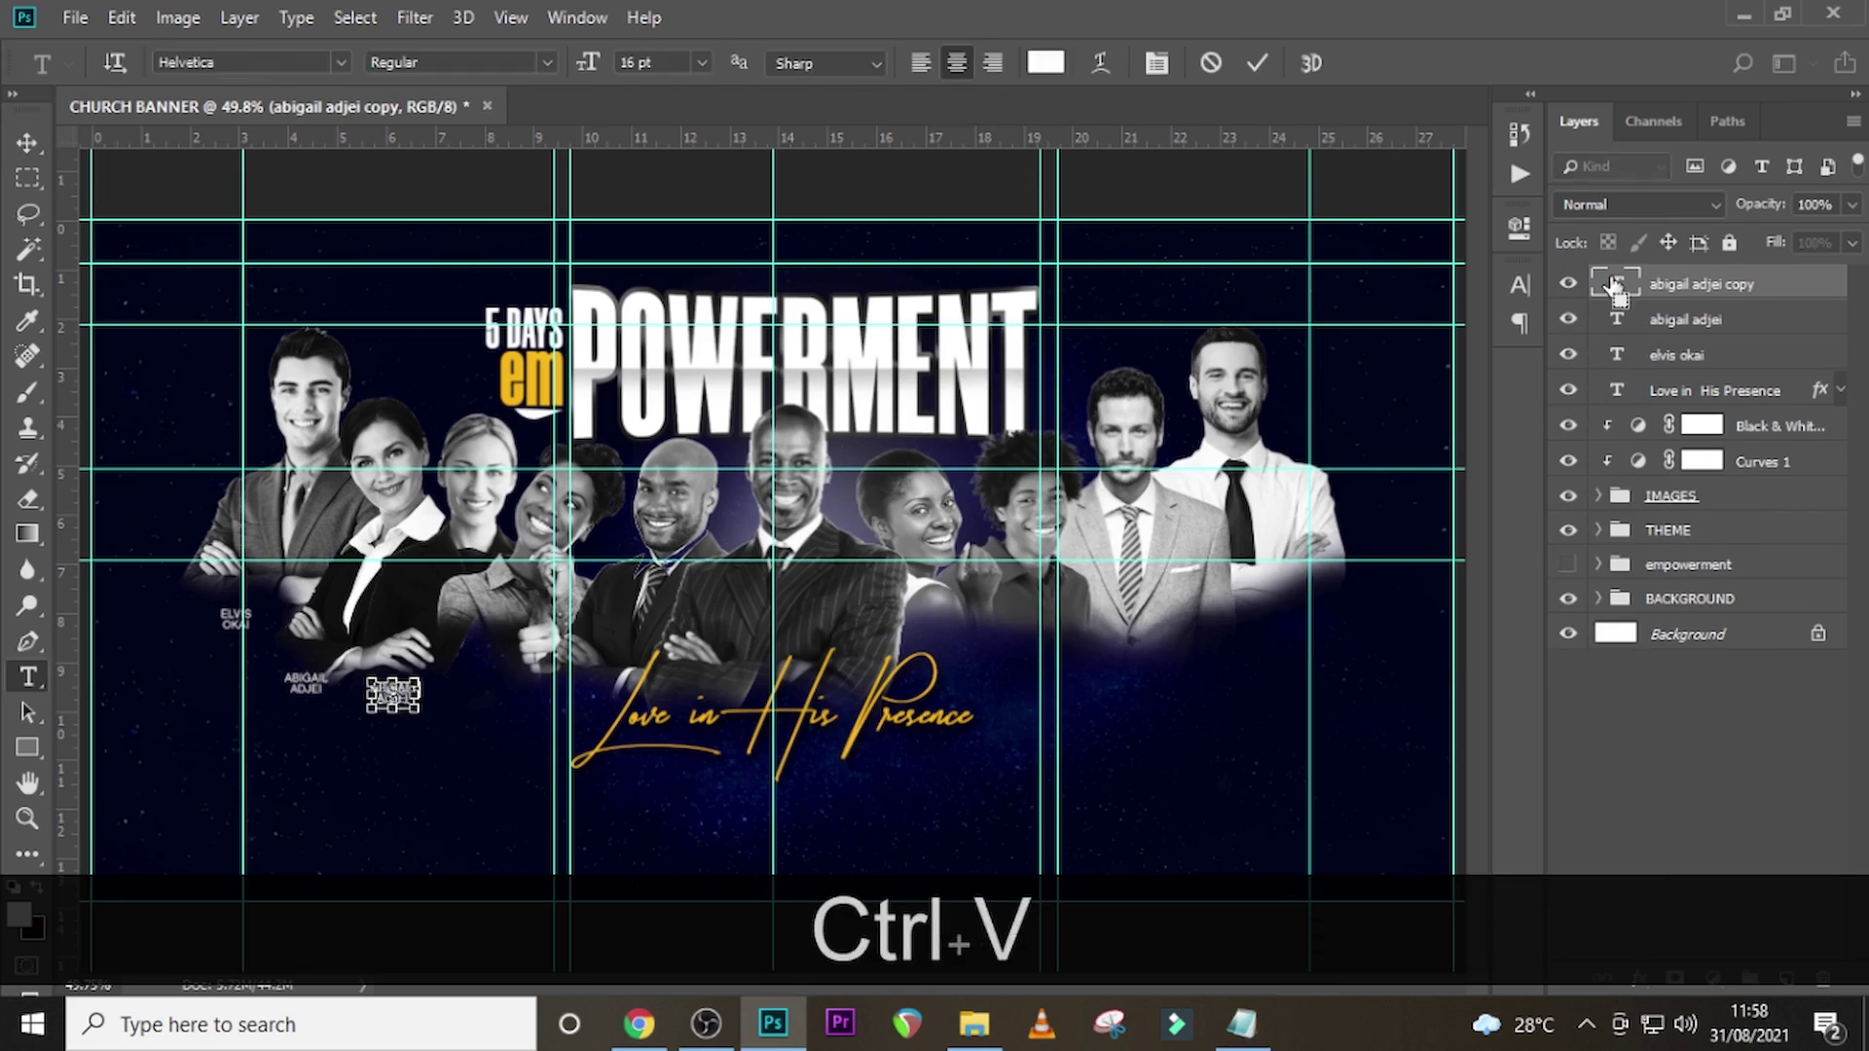
click(1616, 285)
- Duplicate the third label, place the copy beneath the fourth person and replace its text with the two-line name that follows in U9.txt
key(ctrl+j)
drag(393, 691, 488, 680)
click(1241, 1024)
drag(884, 668, 836, 641)
key(ctrl+c)
double_click(1616, 284)
key(ctrl+v)
click(1615, 285)
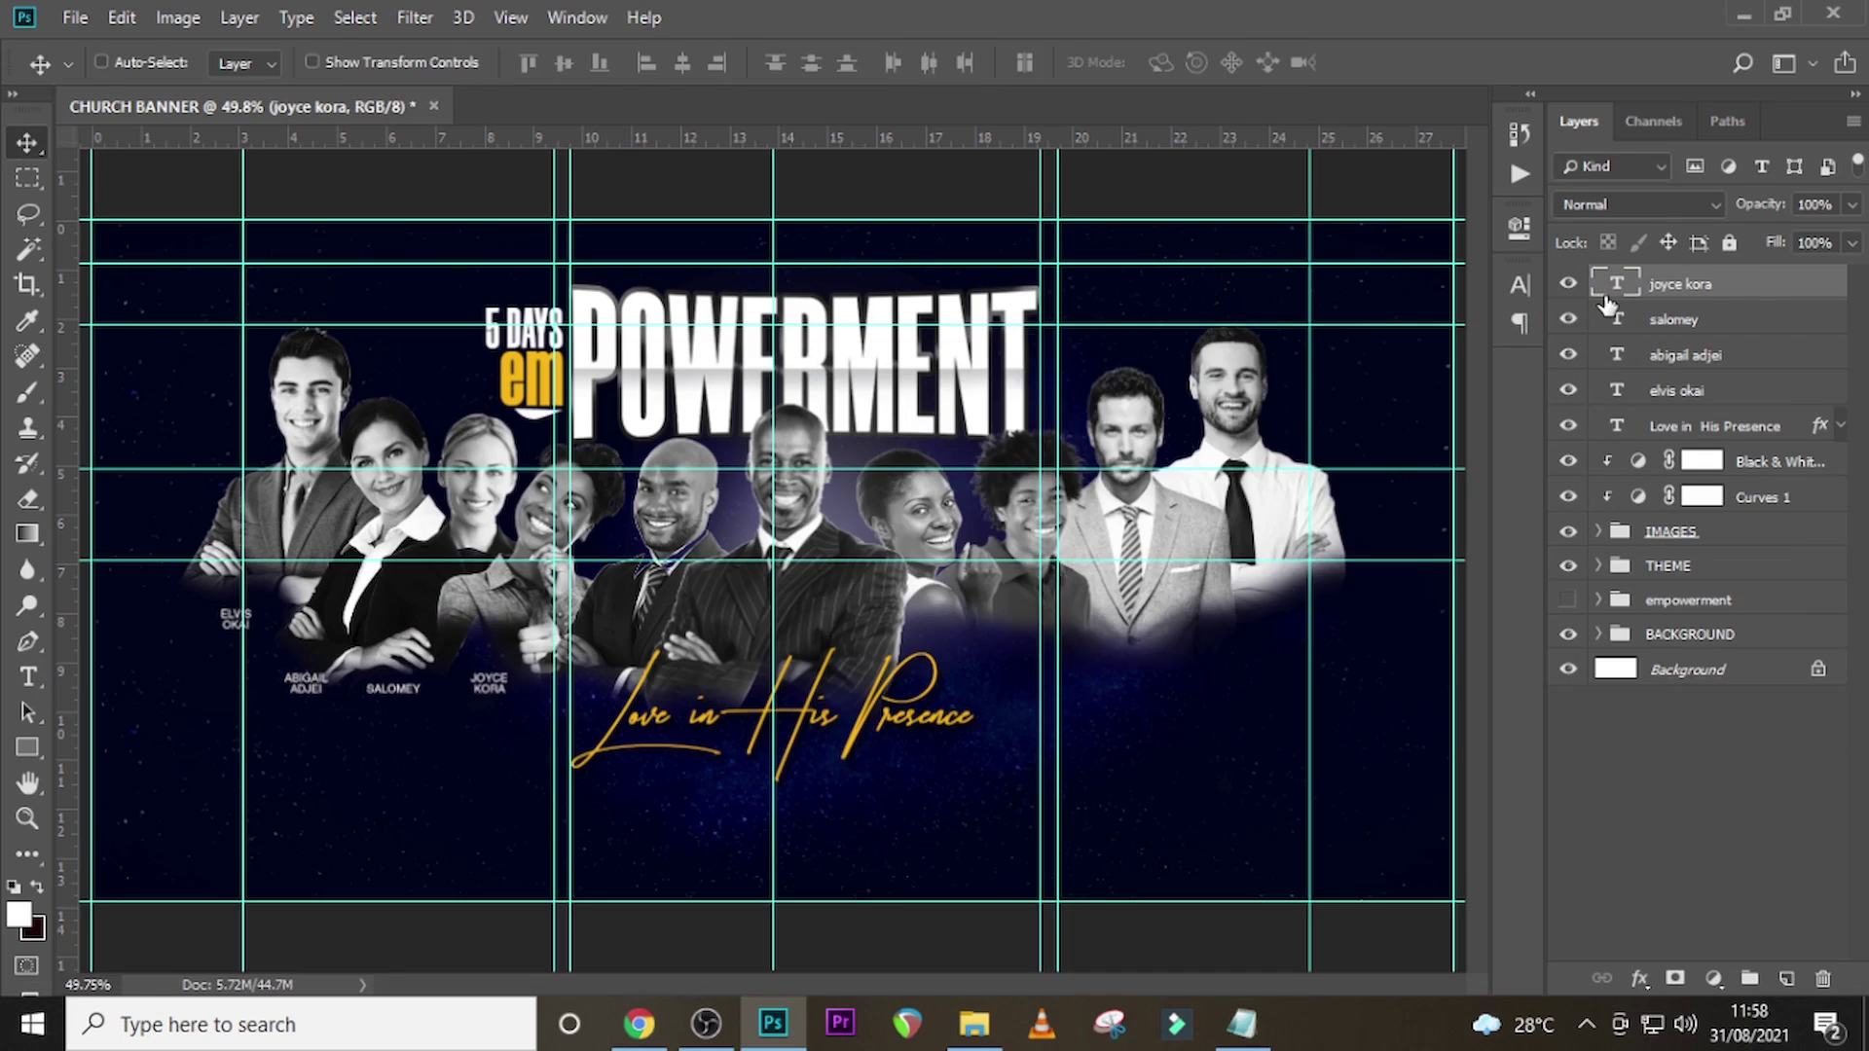
- Duplicate the fourth label, place the copy just left of the "Love in His Presence" text and replace its text with the fifth name from U9.txt
key(ctrl+j)
drag(485, 685, 575, 694)
click(1242, 1024)
drag(907, 715, 837, 689)
key(ctrl+c)
double_click(1615, 285)
key(ctrl+v)
click(1615, 286)
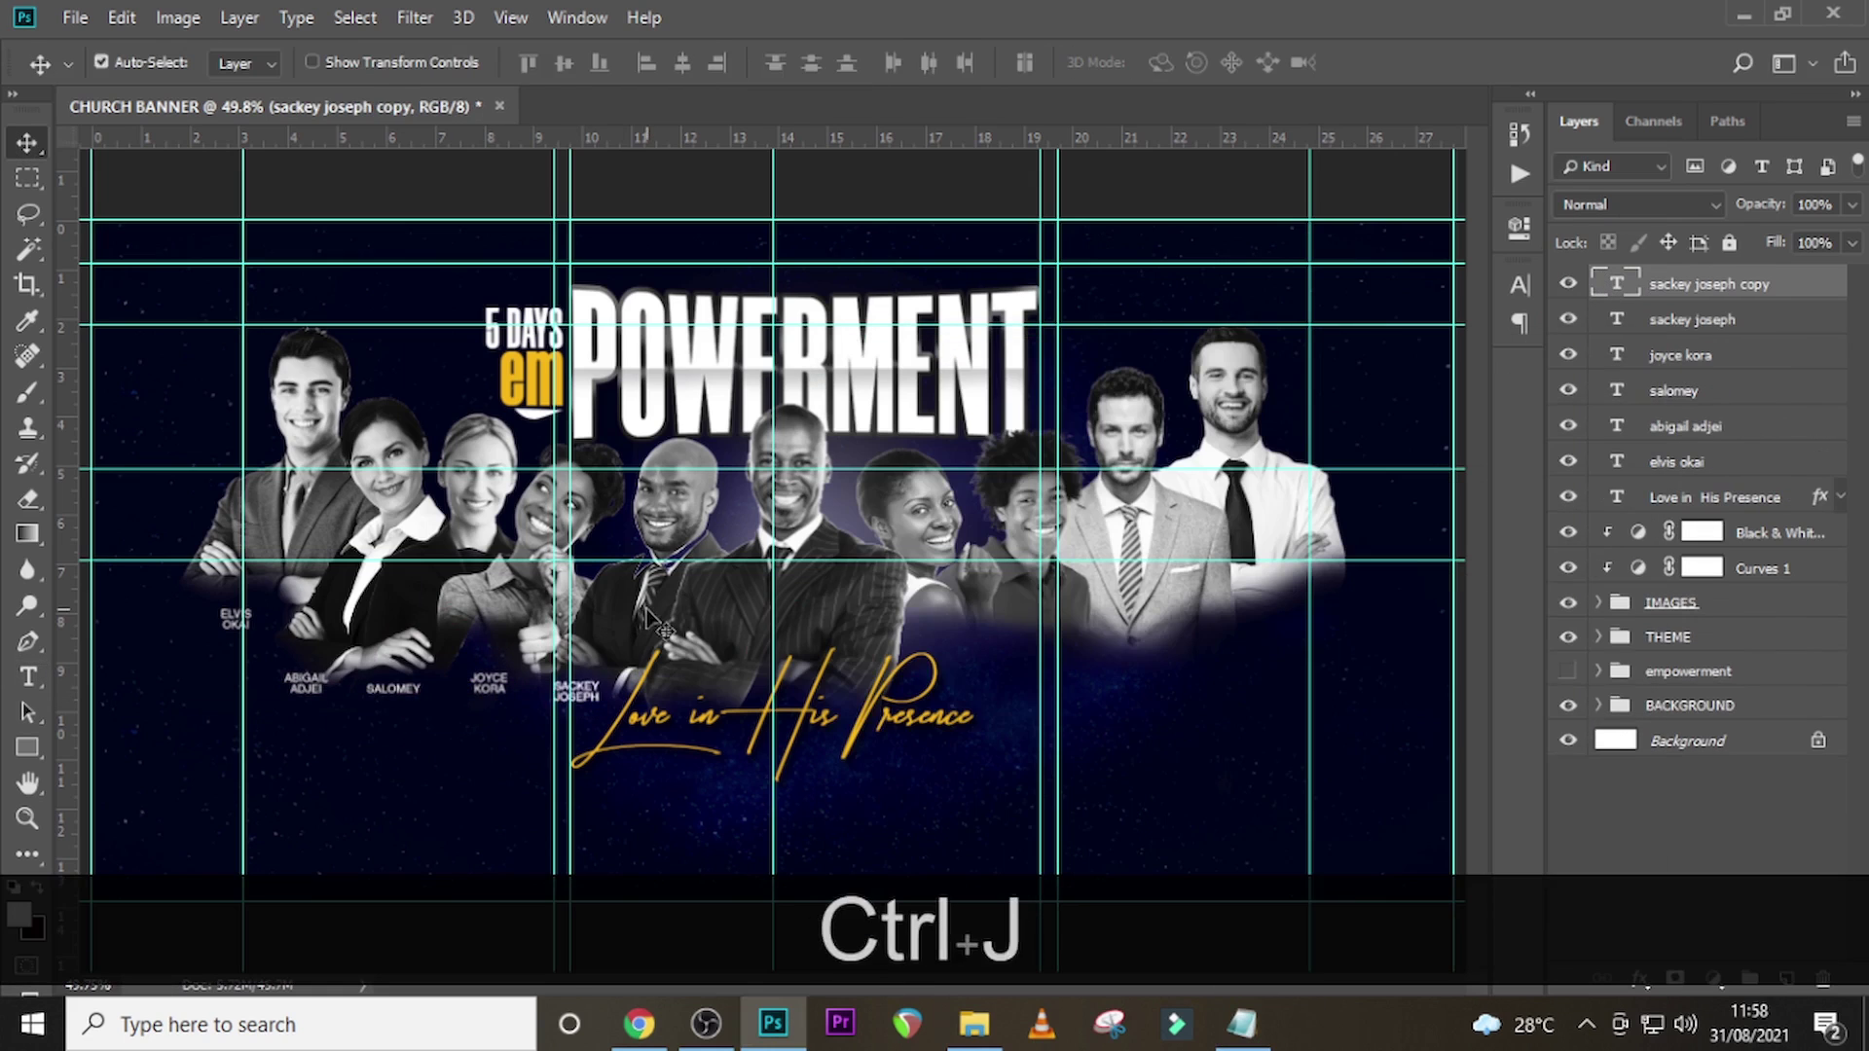
- Place a copy of the label beneath the woman just right of the central man and replace its text with the sixth name from U9.txt
drag(988, 669, 953, 638)
click(1242, 1024)
drag(876, 765, 836, 740)
key(ctrl+c)
double_click(1616, 284)
key(ctrl+v)
click(1616, 285)
- Add a duplicate label beneath the curly-haired person right of centre, with its text replaced by the seventh name from U9.txt
key(ctrl+j)
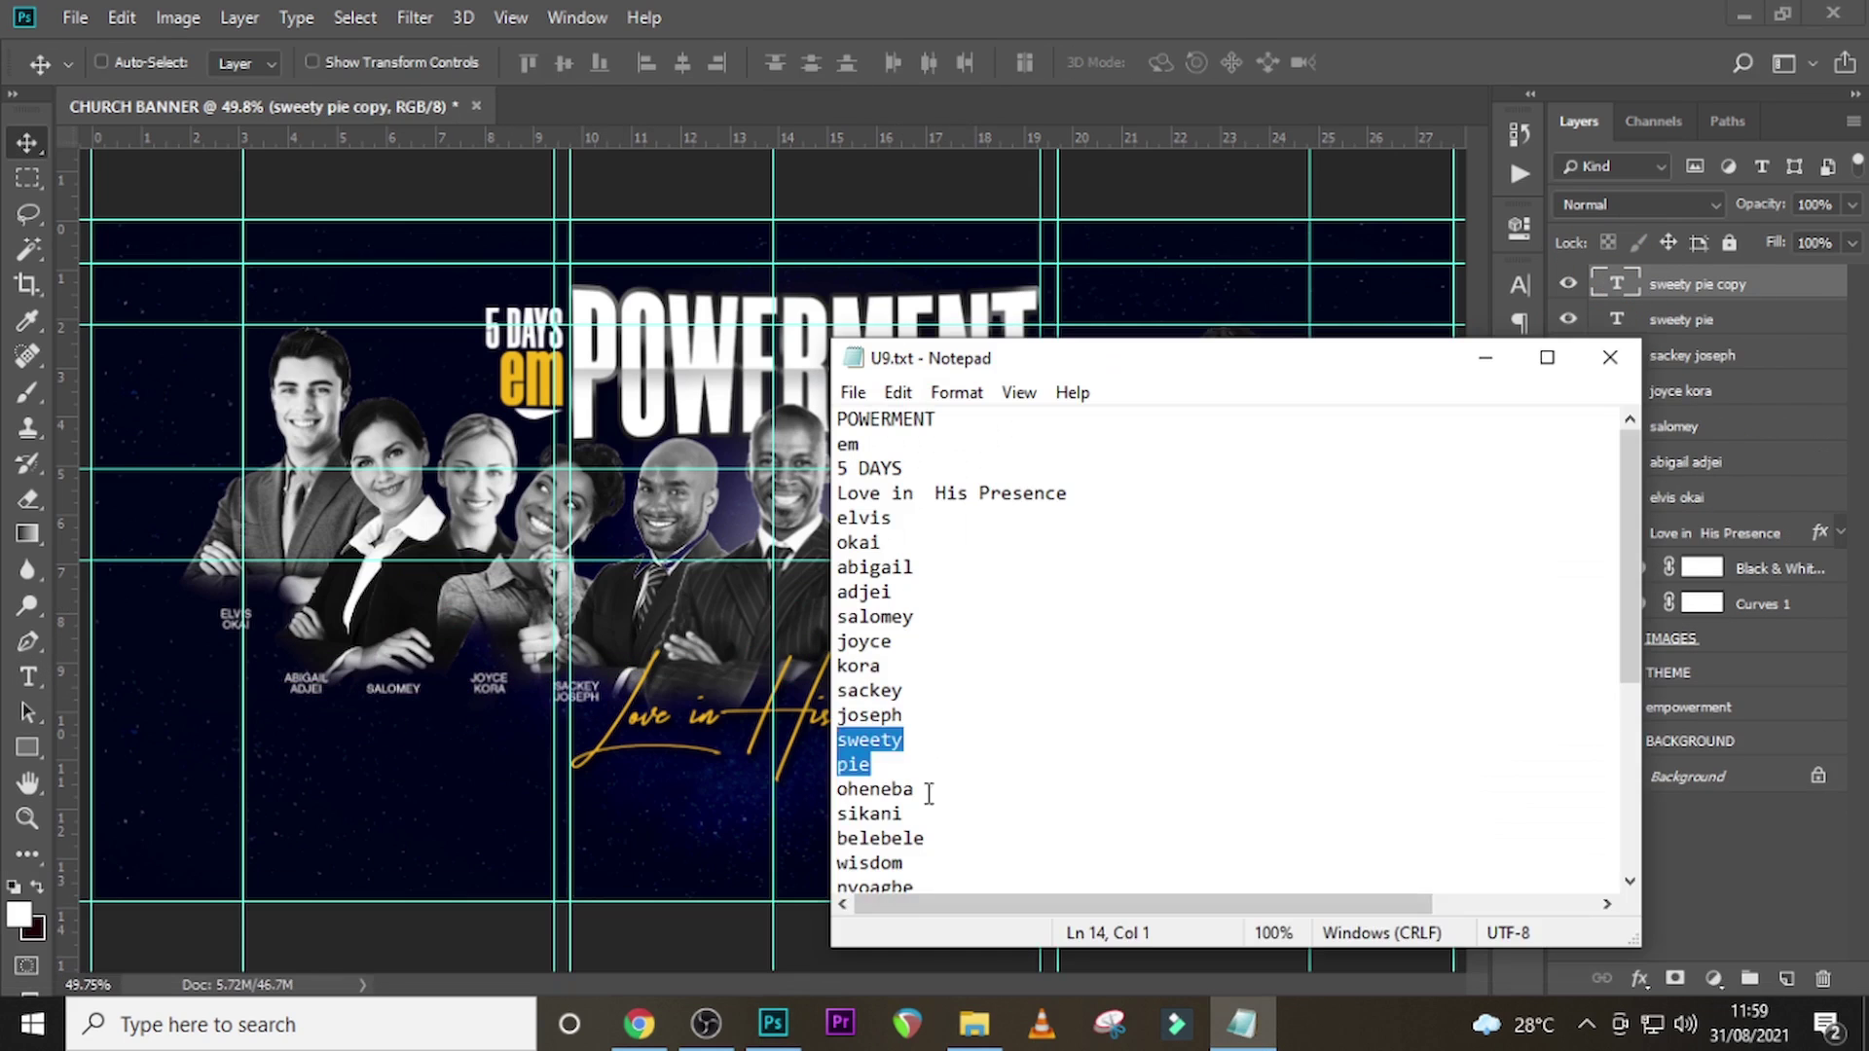
key(ctrl+c)
double_click(1615, 285)
key(ctrl+v)
click(1618, 289)
- Duplicate the seventh label, position the copy beneath the man in the light suit and replace its text with the eighth name from U9.txt
key(ctrl+j)
drag(1039, 638, 1061, 660)
drag(1022, 638, 1163, 671)
click(1234, 1042)
drag(925, 838, 836, 814)
key(ctrl+c)
double_click(1615, 284)
key(ctrl+v)
click(1615, 285)
drag(1164, 676, 1139, 673)
- Add a duplicate label beneath the rightmost man in the white shirt, with its text replaced by the last copied name
key(ctrl+j)
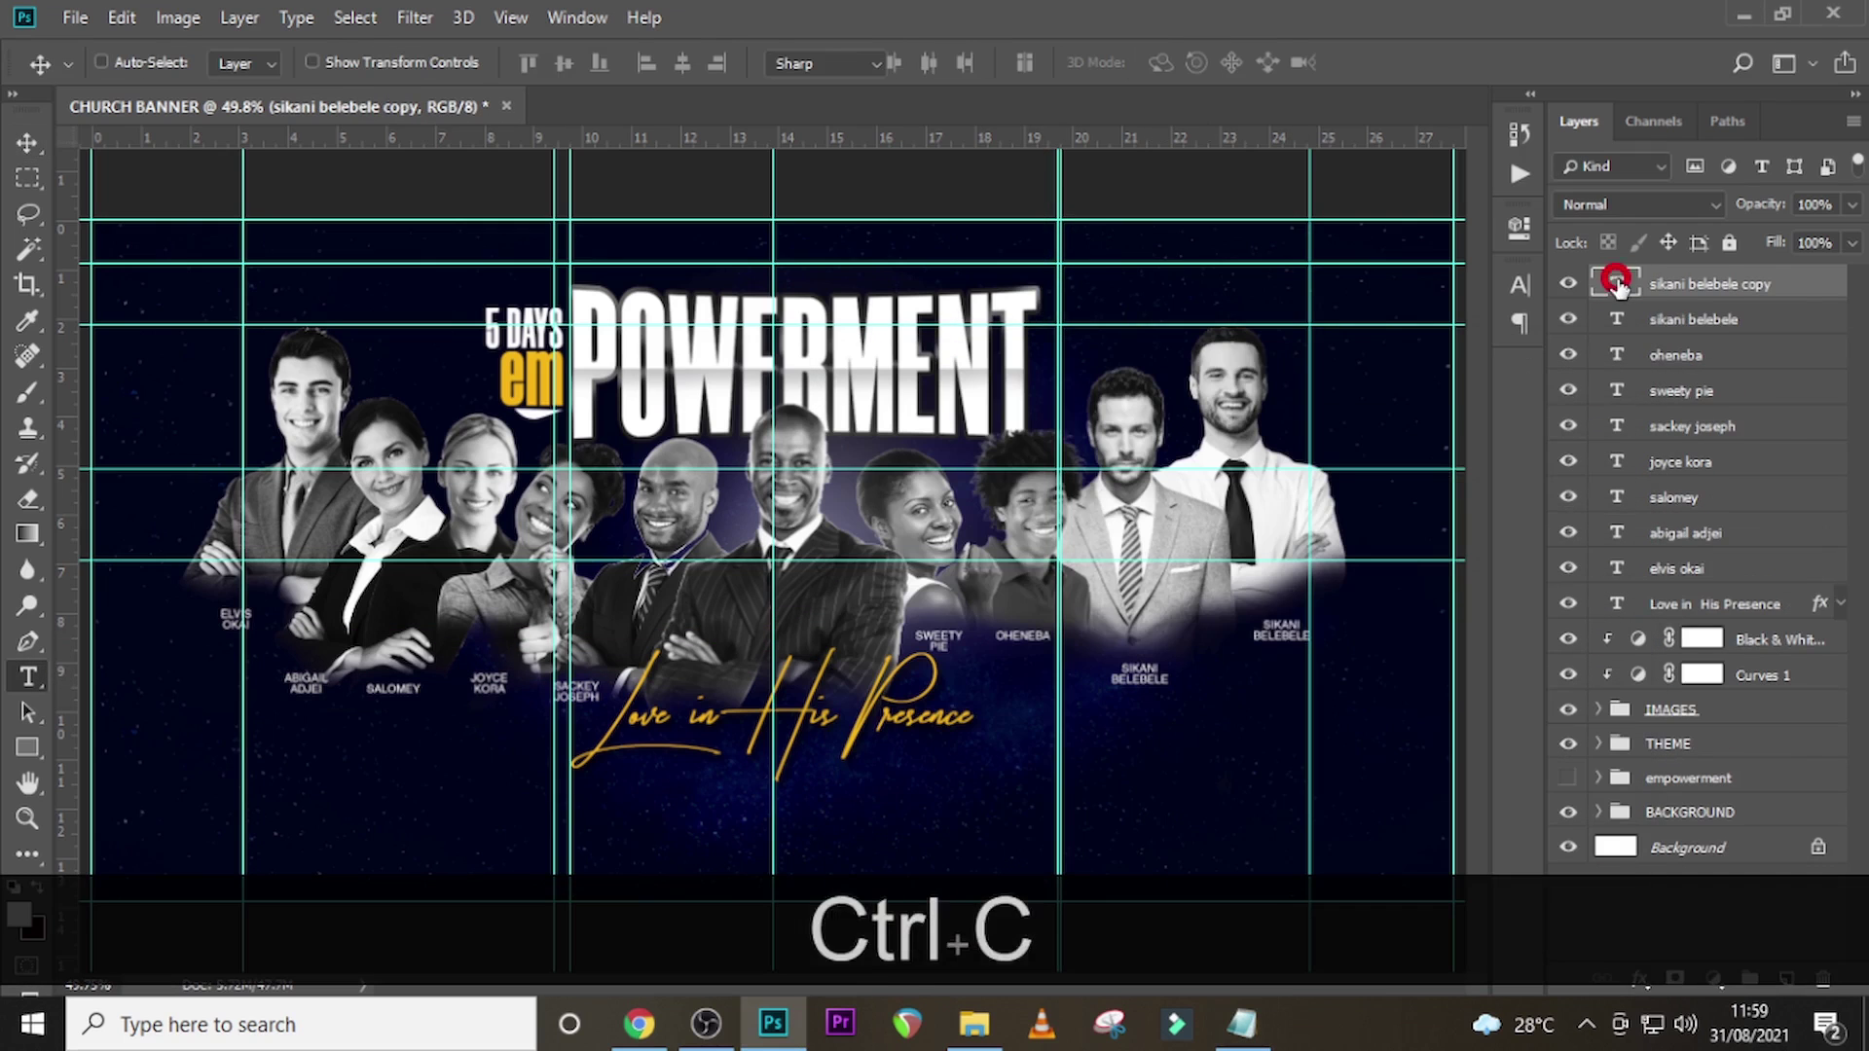
double_click(1616, 282)
key(ctrl+v)
click(1617, 282)
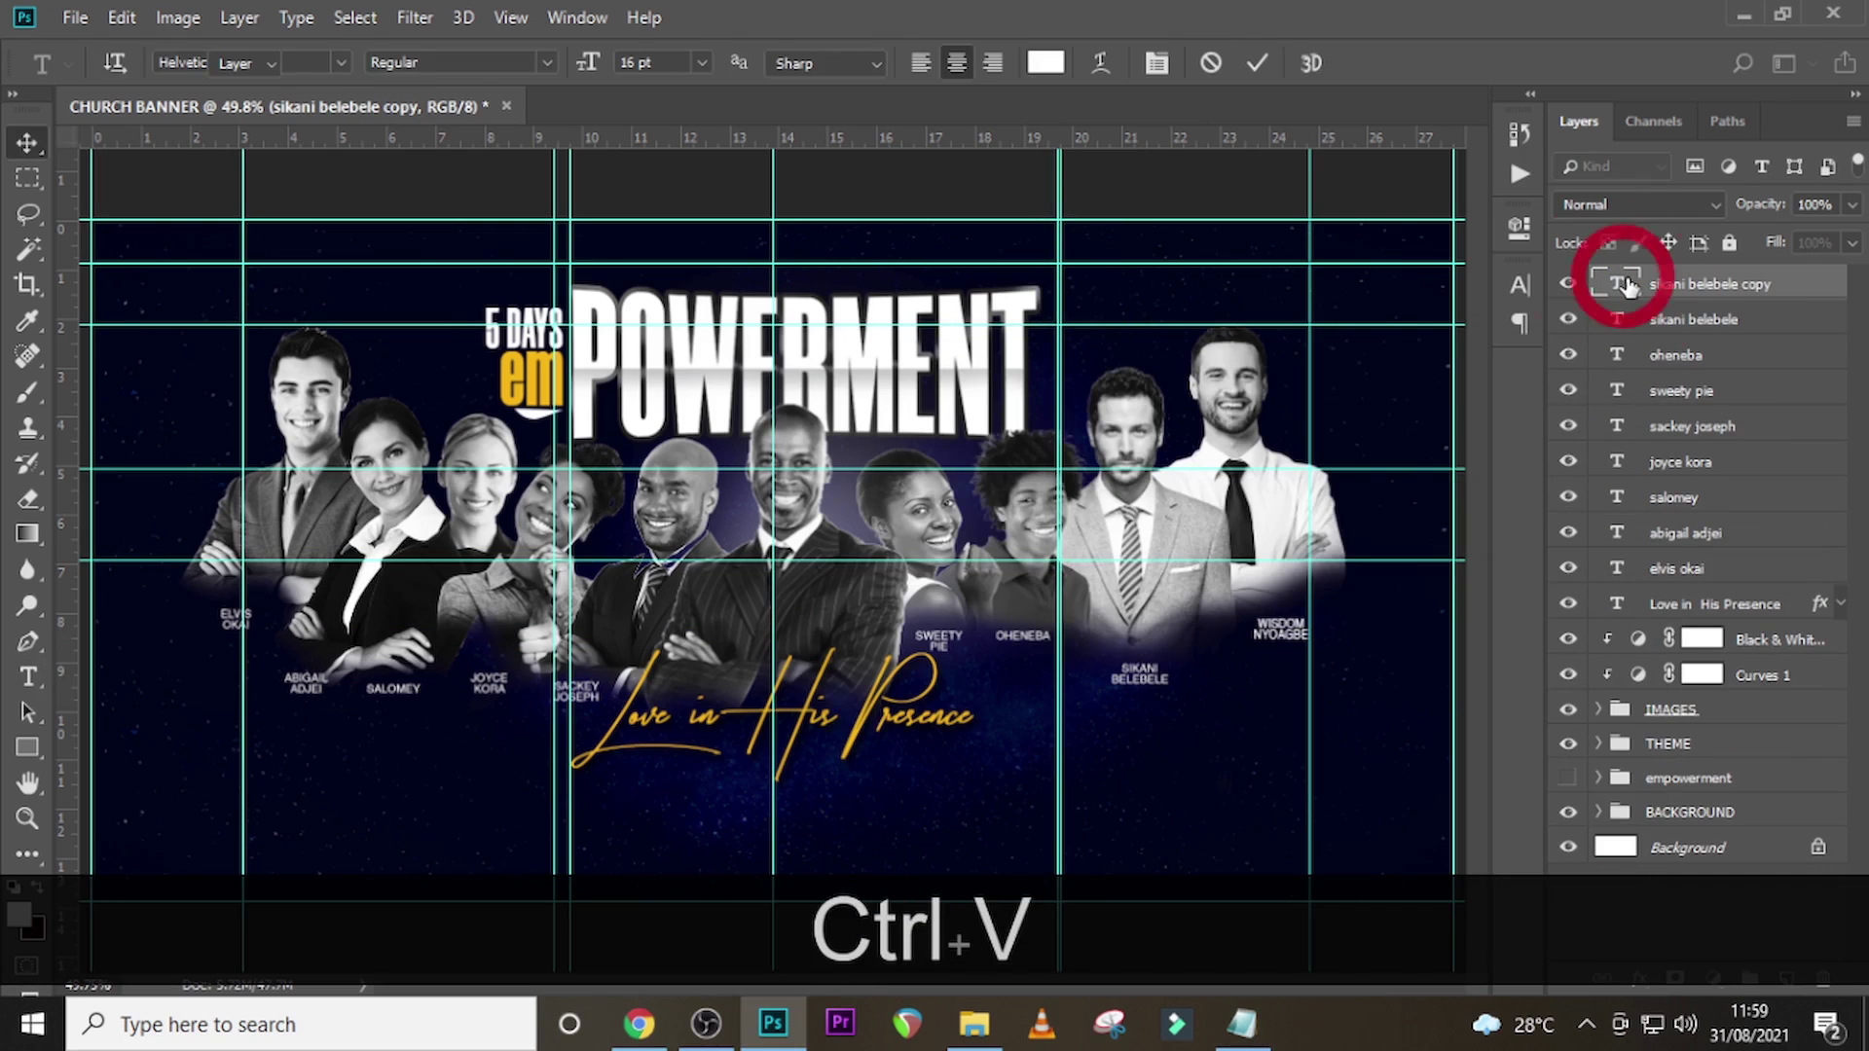
- Group all the name label text layers and rename the group as NAMES
shift+click(1708, 567)
key(ctrl+shift+g)
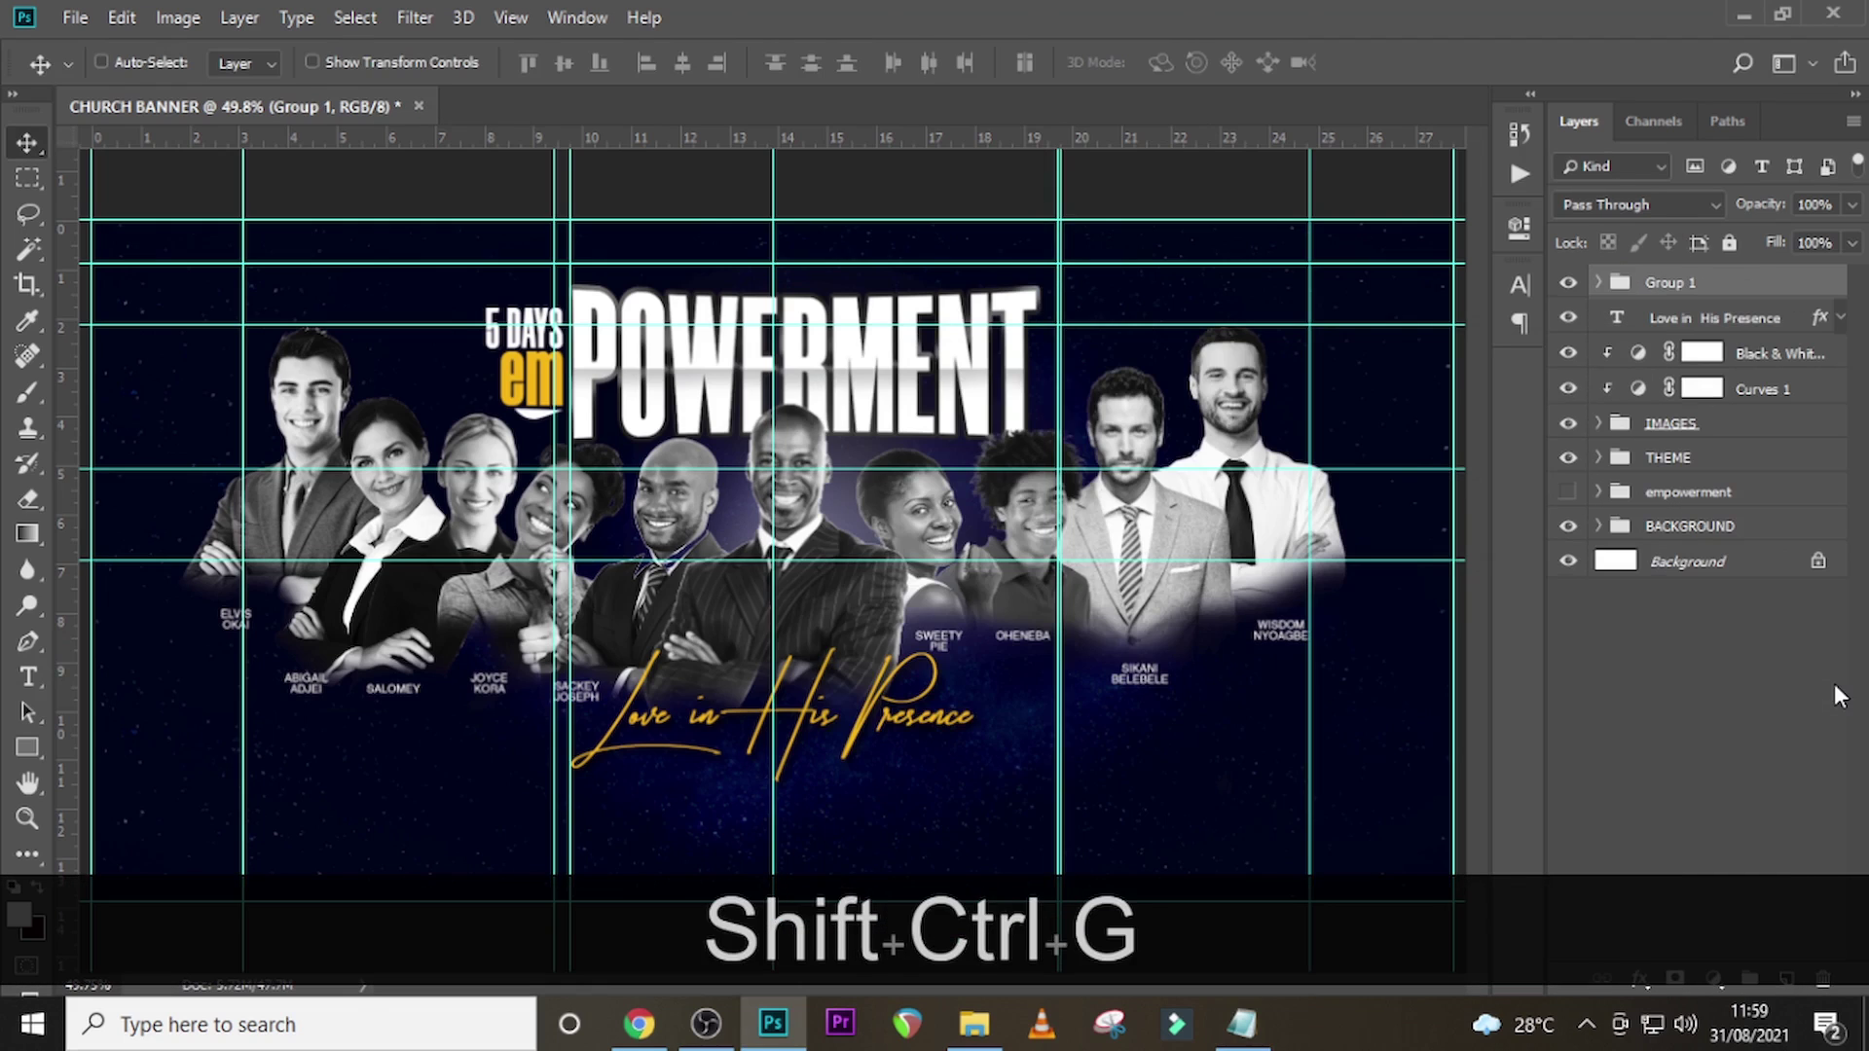
double_click(1644, 289)
key(Caps_Lock)
text(names)
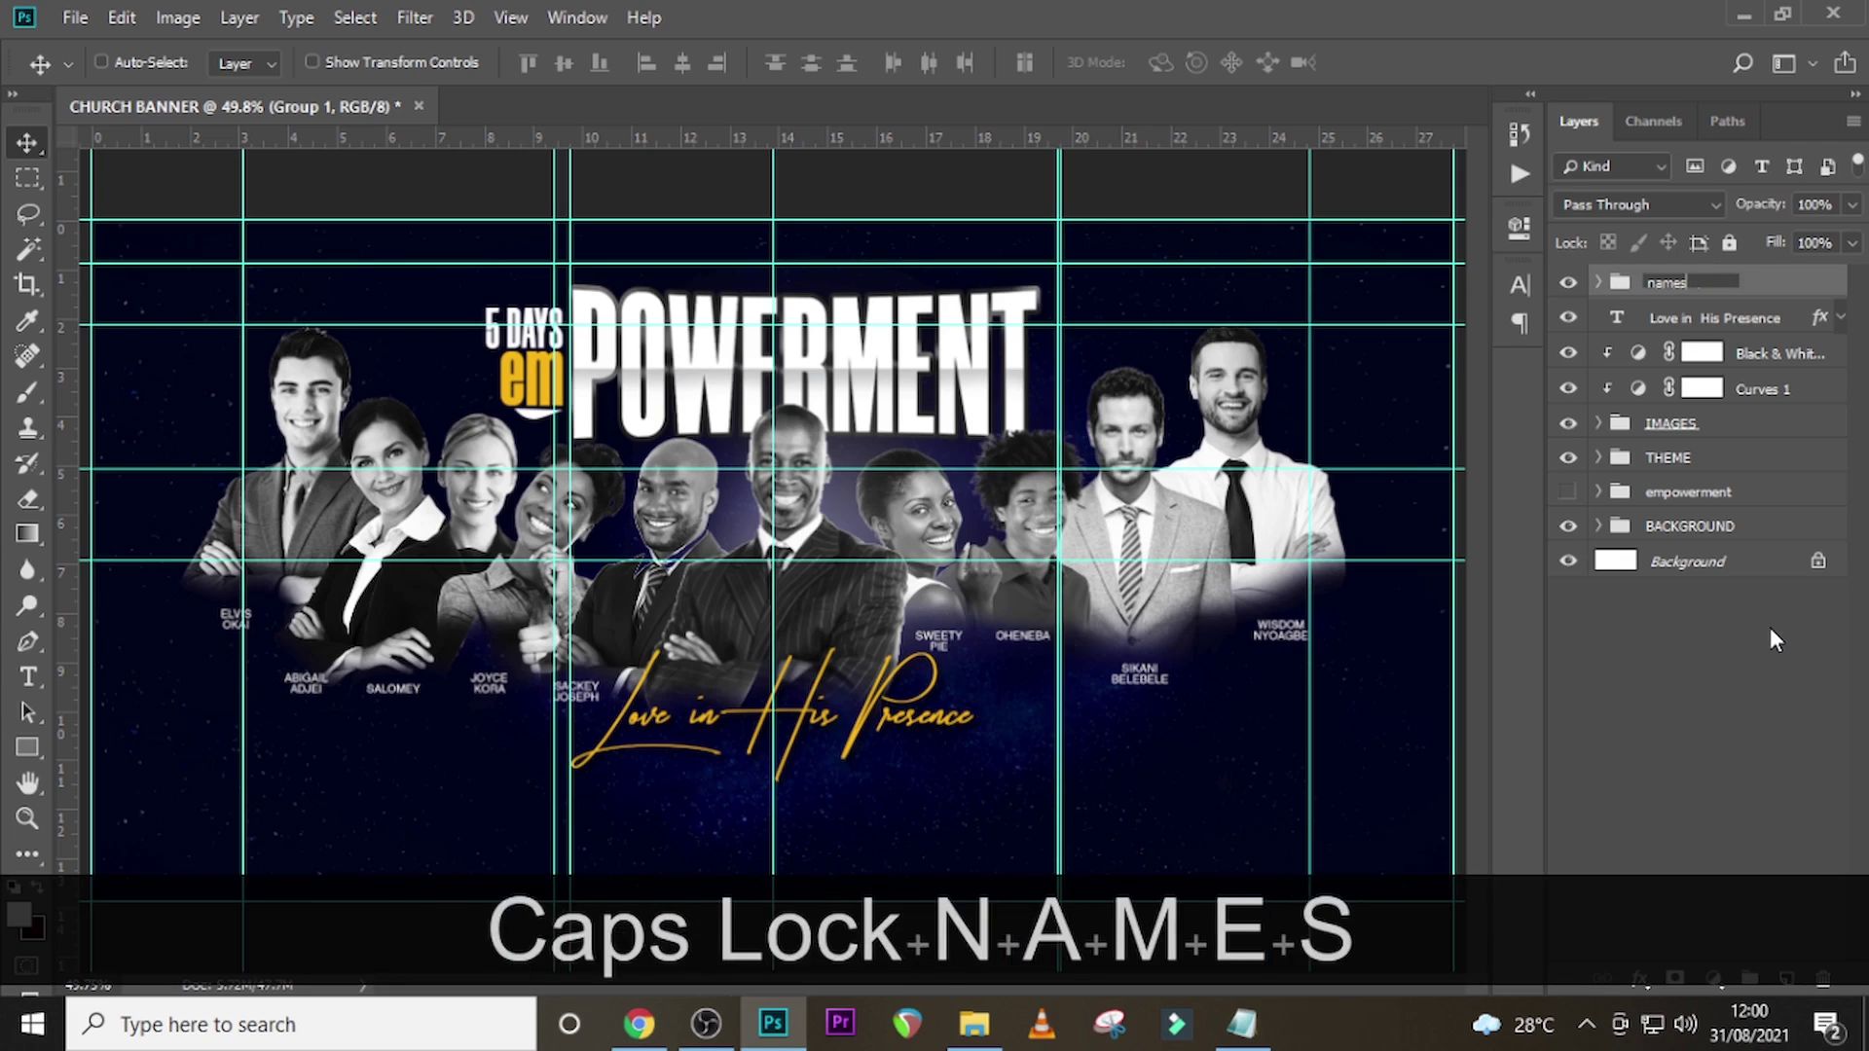
key(Return)
double_click(1668, 284)
text(NAMES)
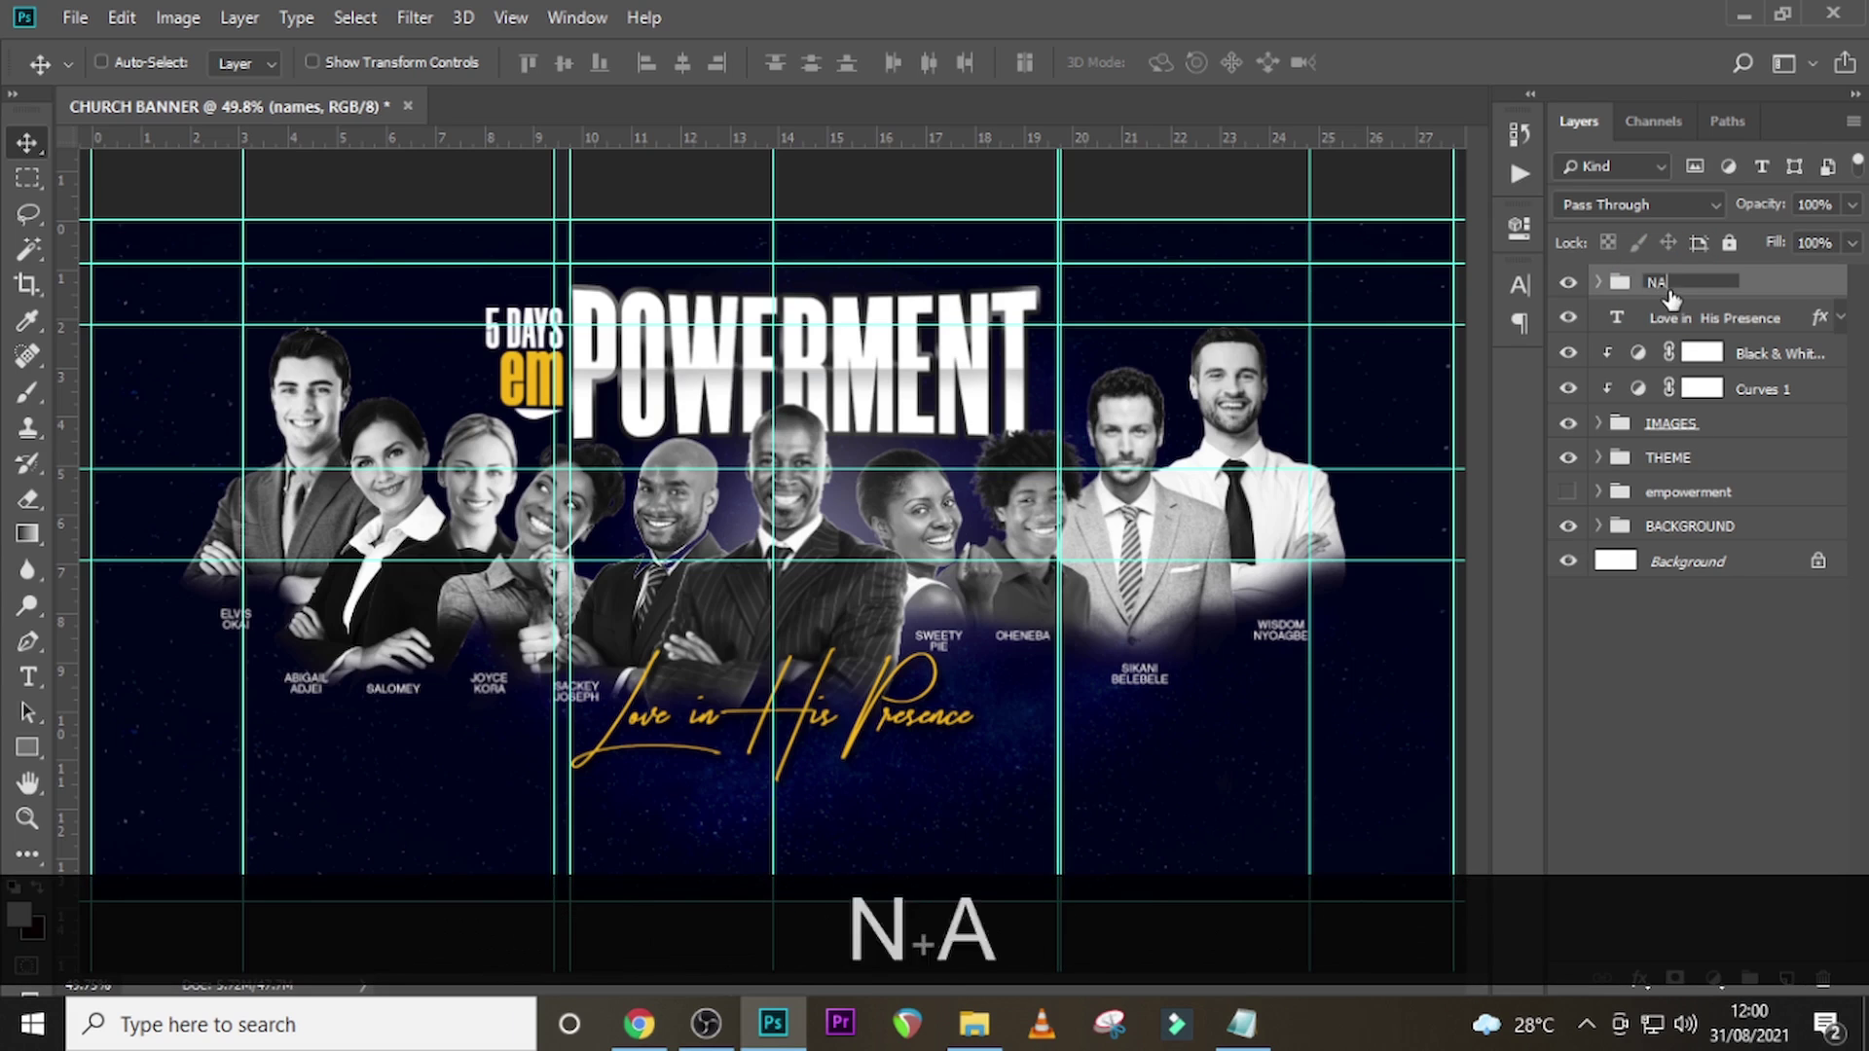
key(Return)
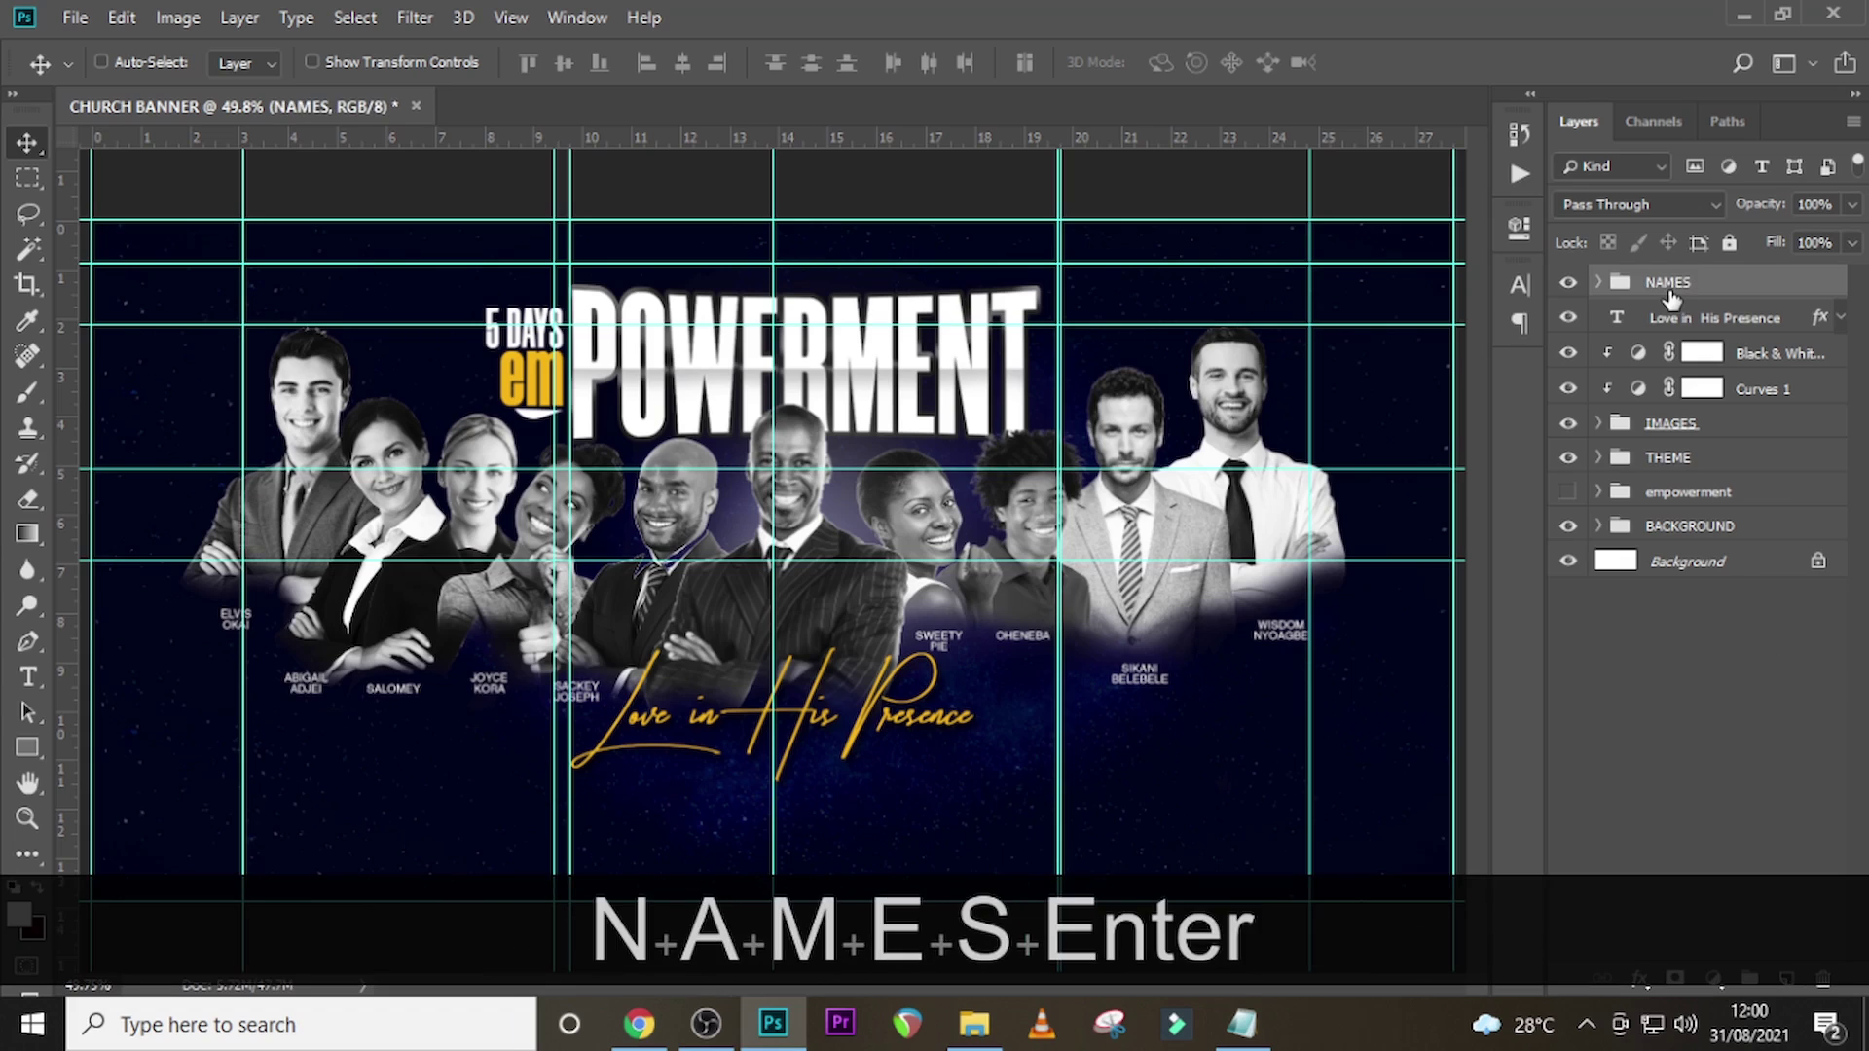
- Switch to U9.txt in Notepad and copy the whole line that begins with NEW BREED CHOIR
click(1240, 1024)
scroll(1094, 818, down, 2)
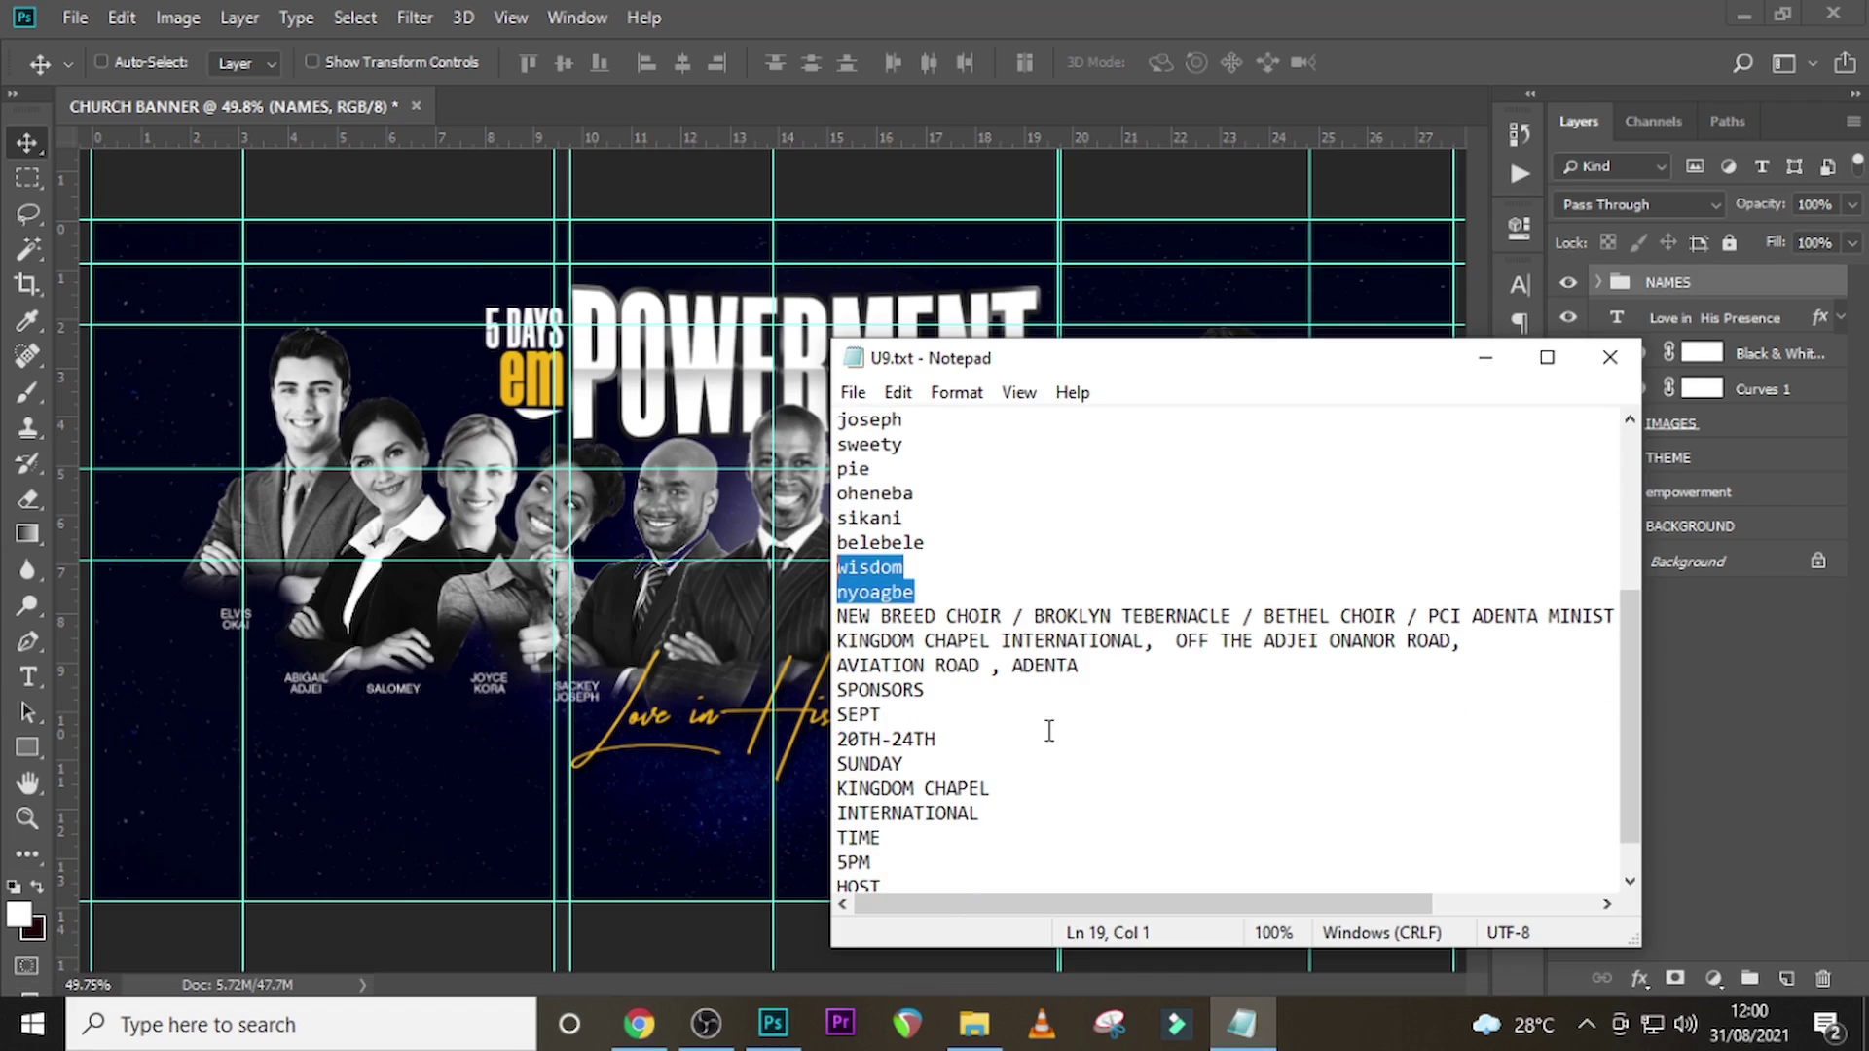
drag(835, 615, 1669, 624)
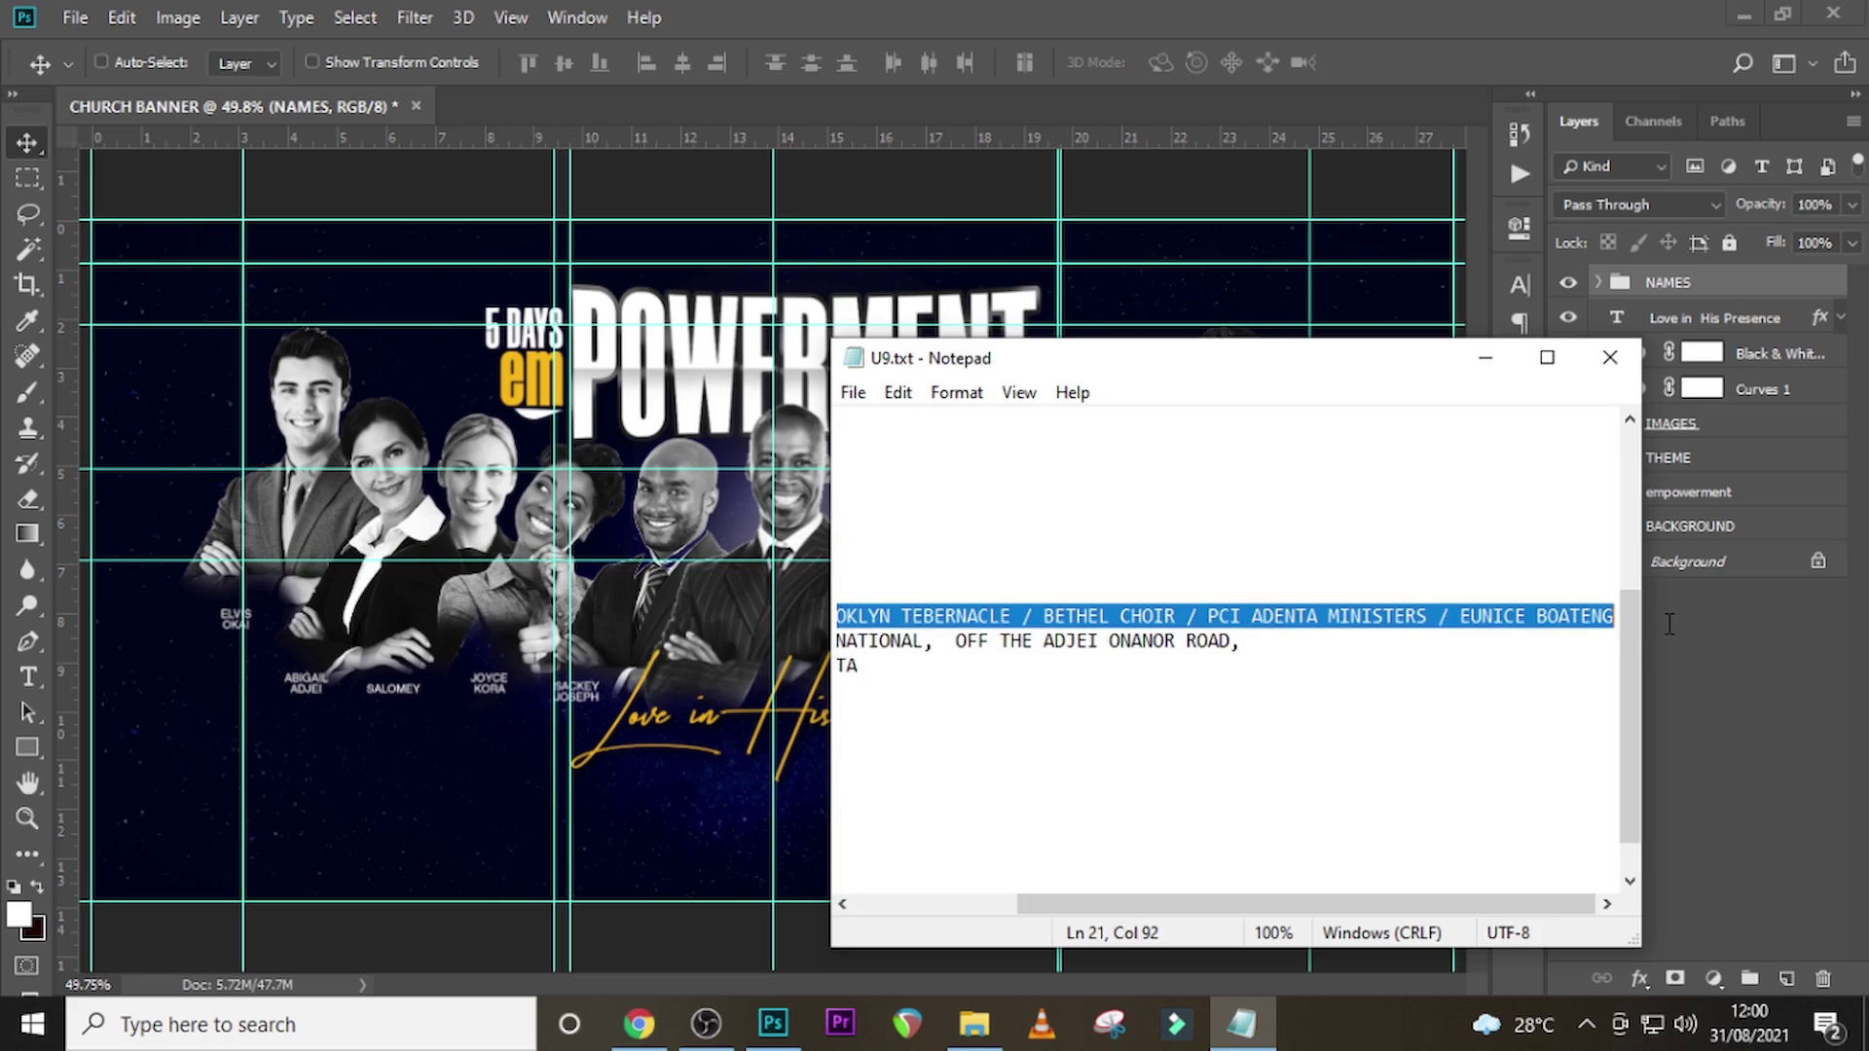
click(1669, 623)
click(1242, 1027)
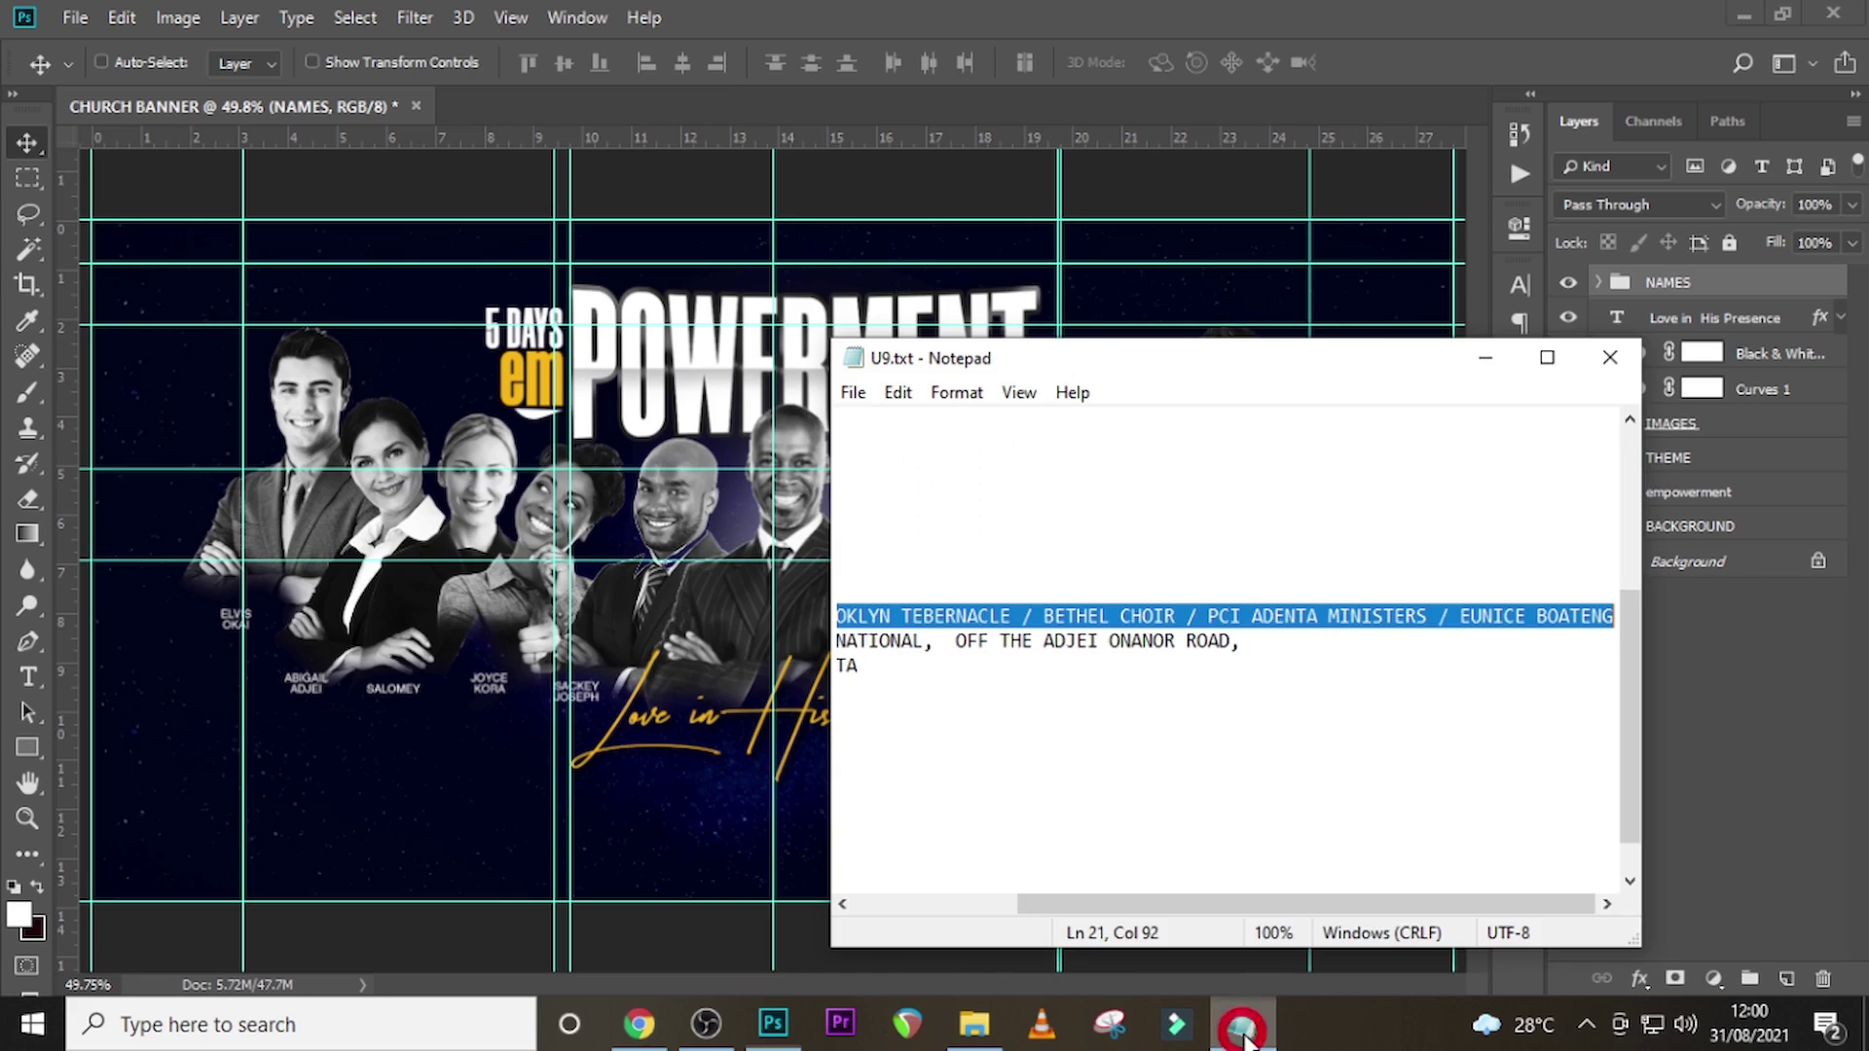
key(ctrl+c)
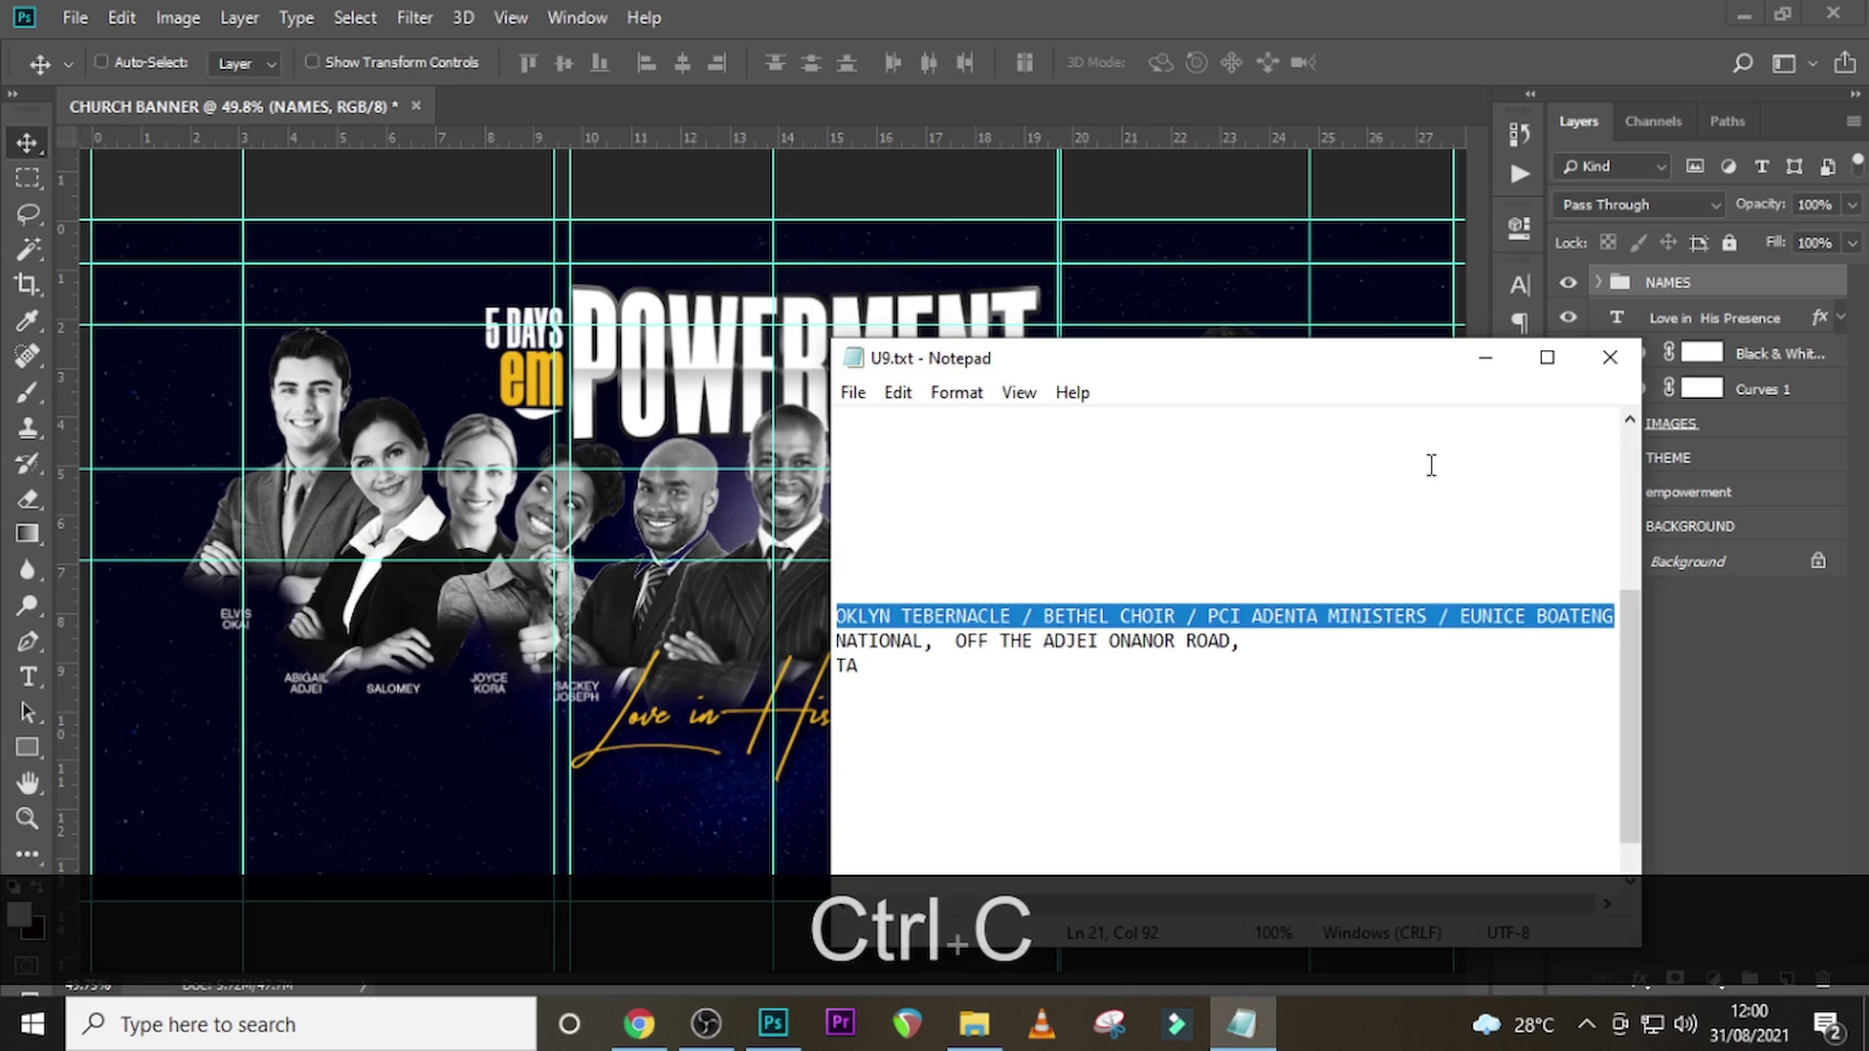
- Return to Photoshop and paste the copied choir line as a new text layer in the empty area below the people
click(1314, 32)
key(t)
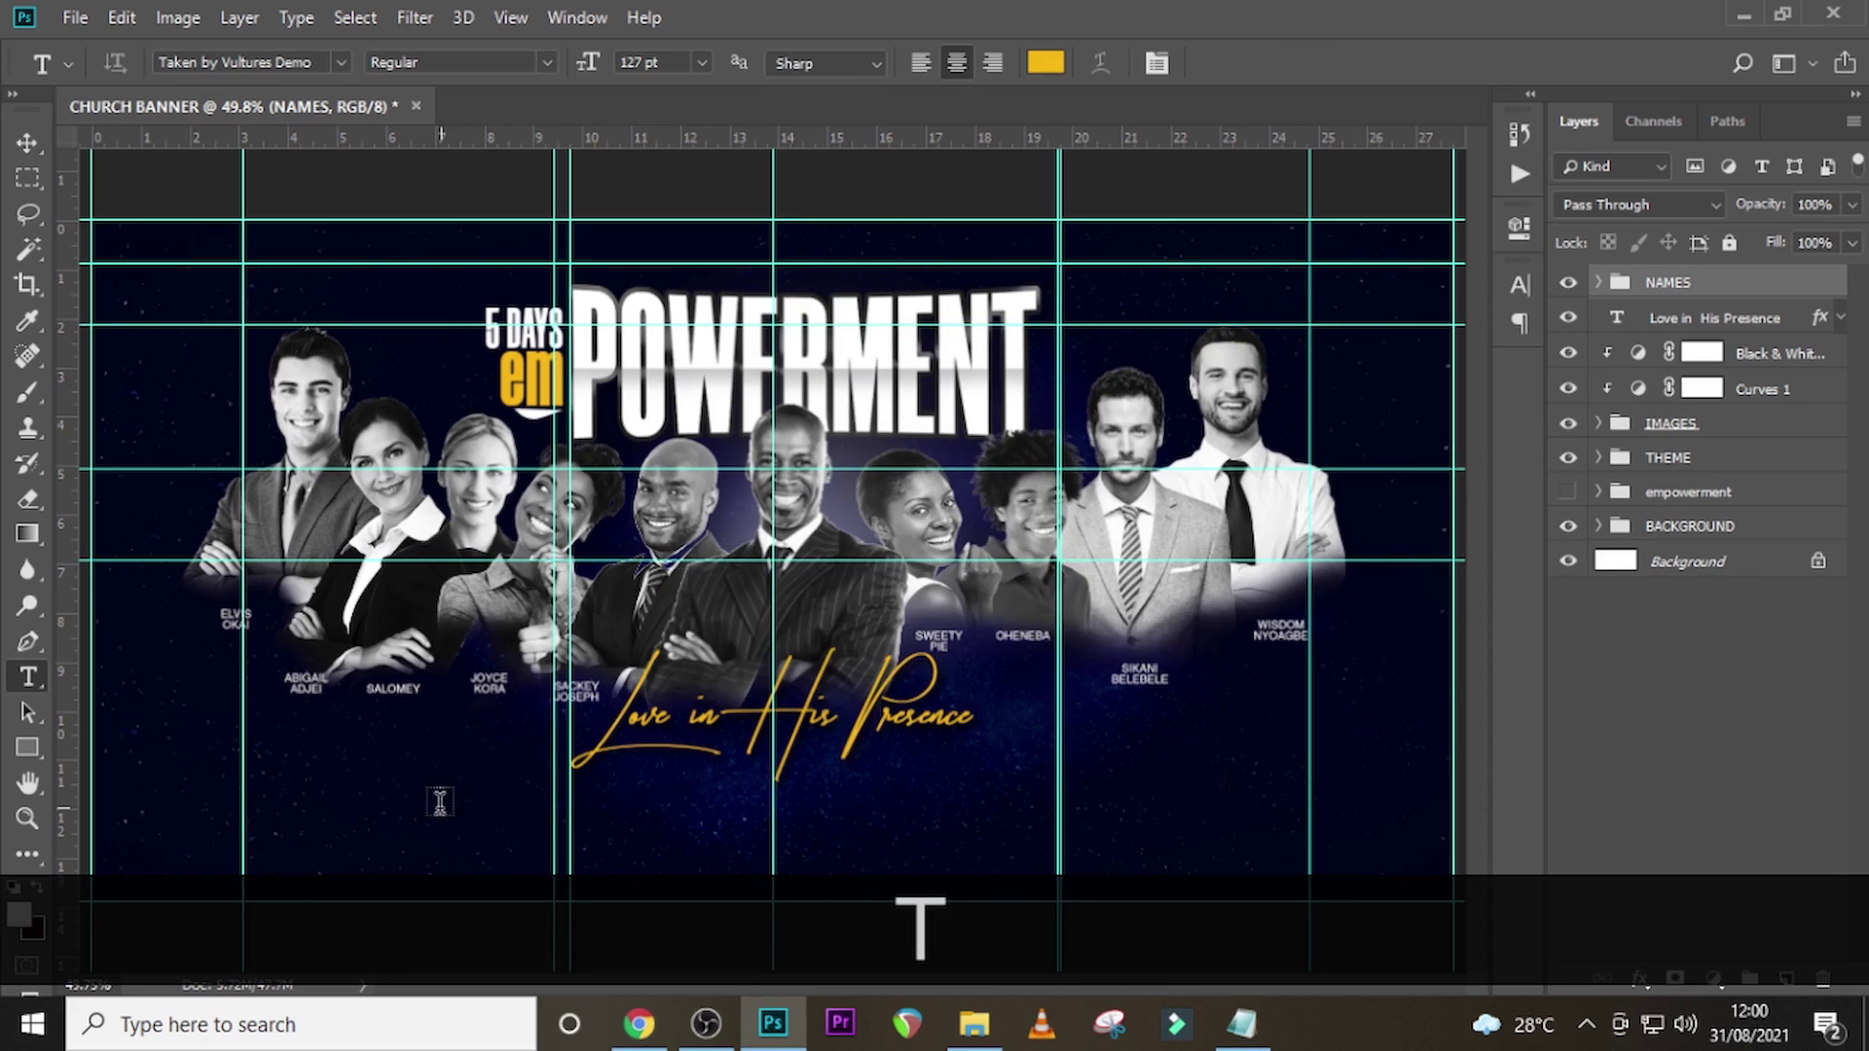
click(489, 793)
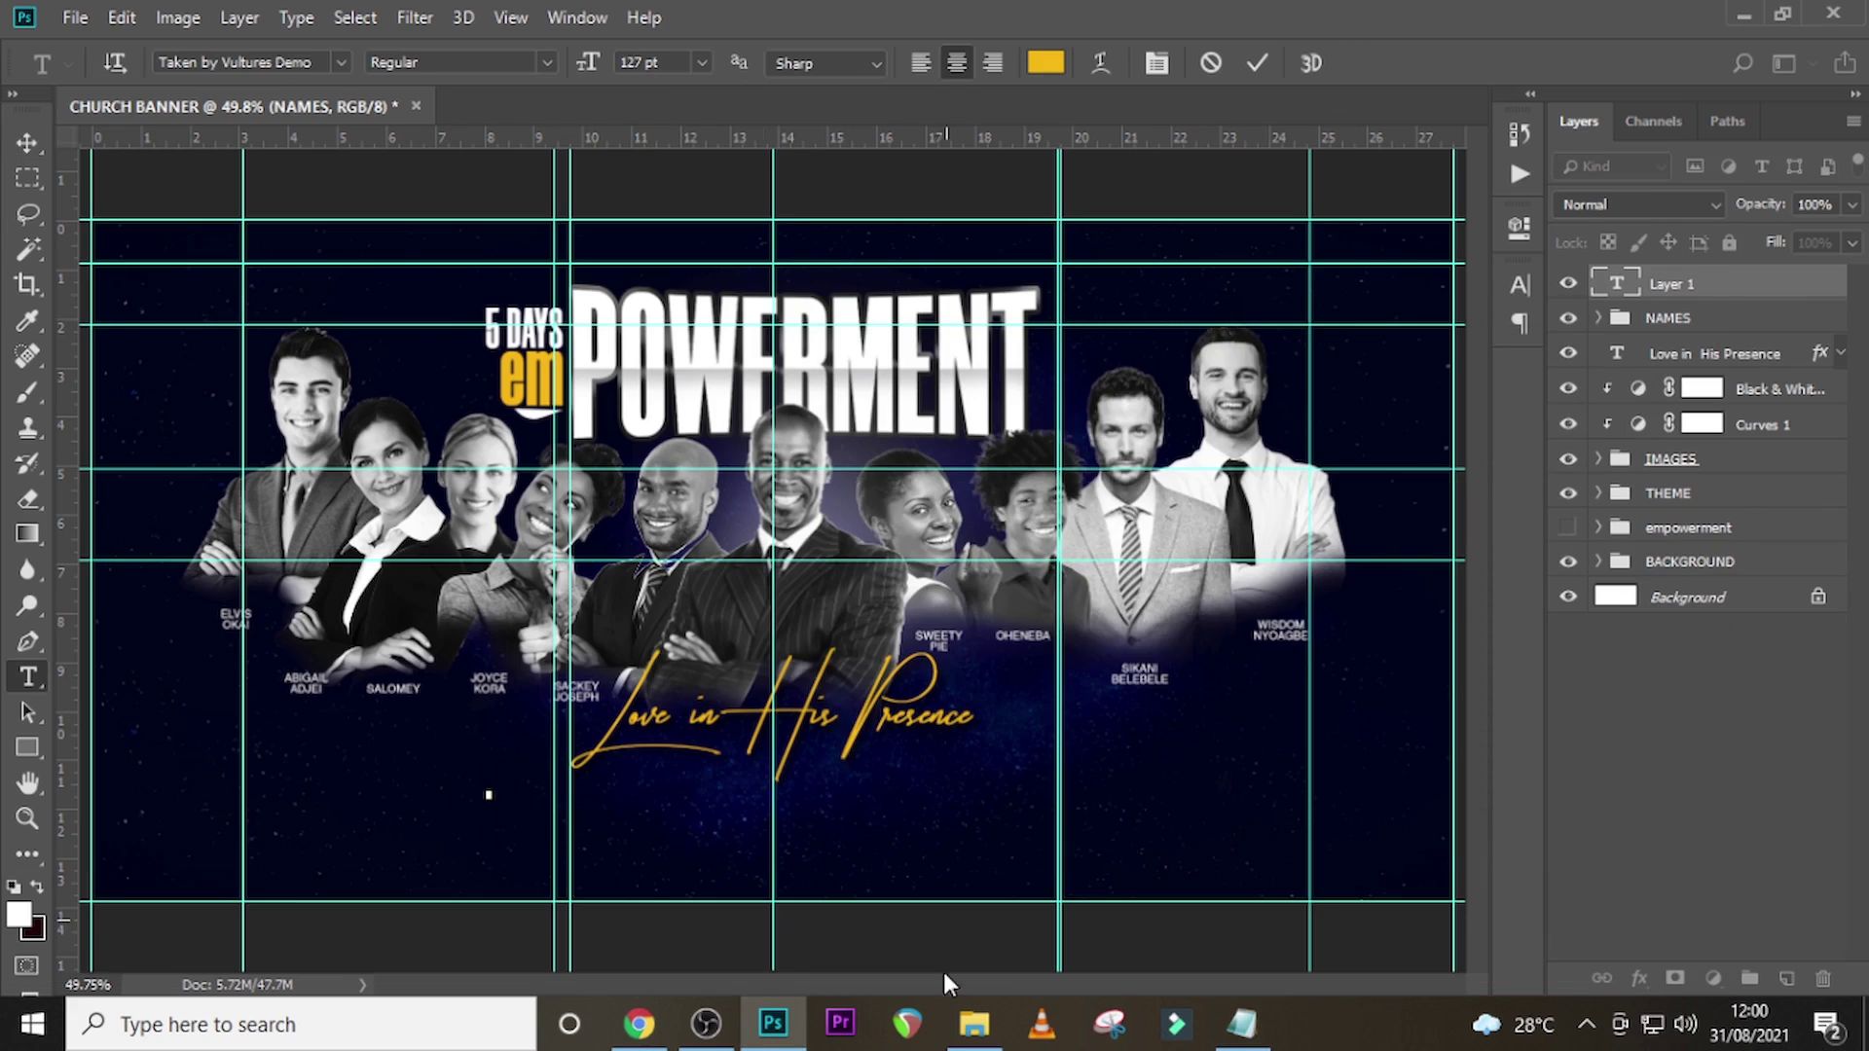
key(ctrl+v)
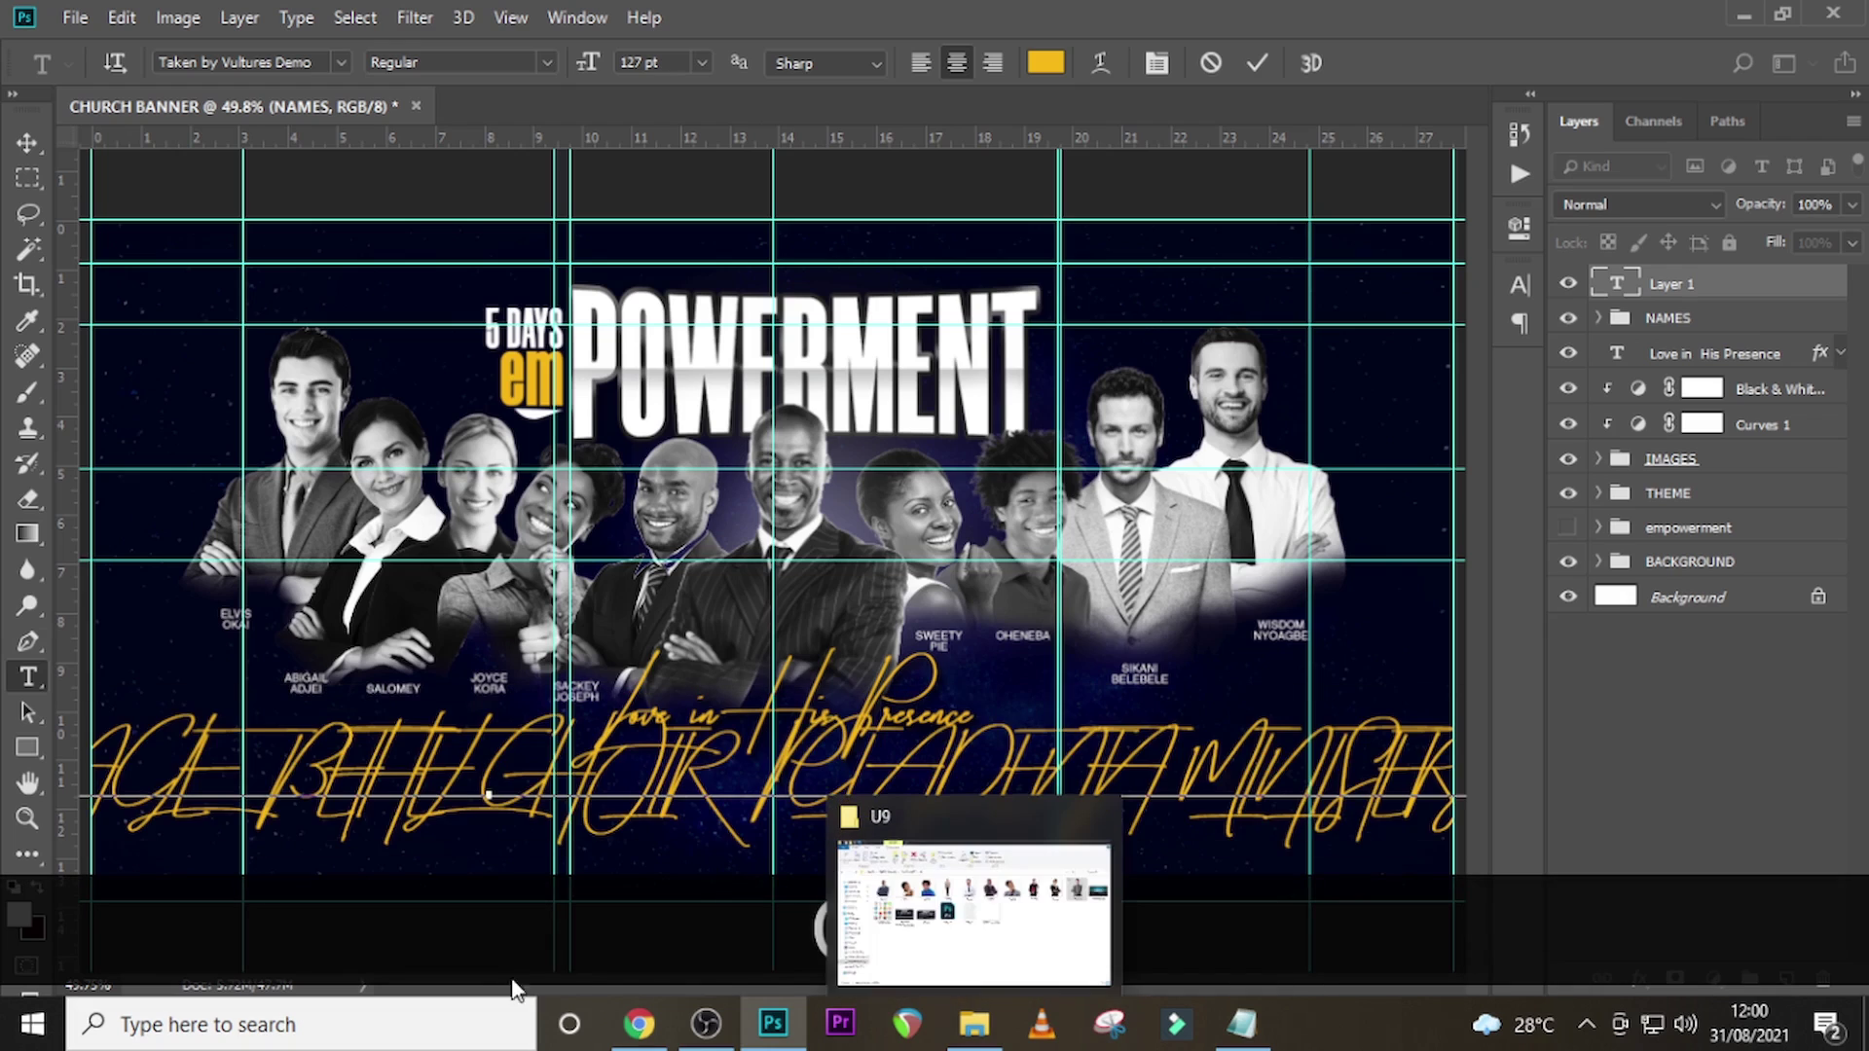
click(1674, 279)
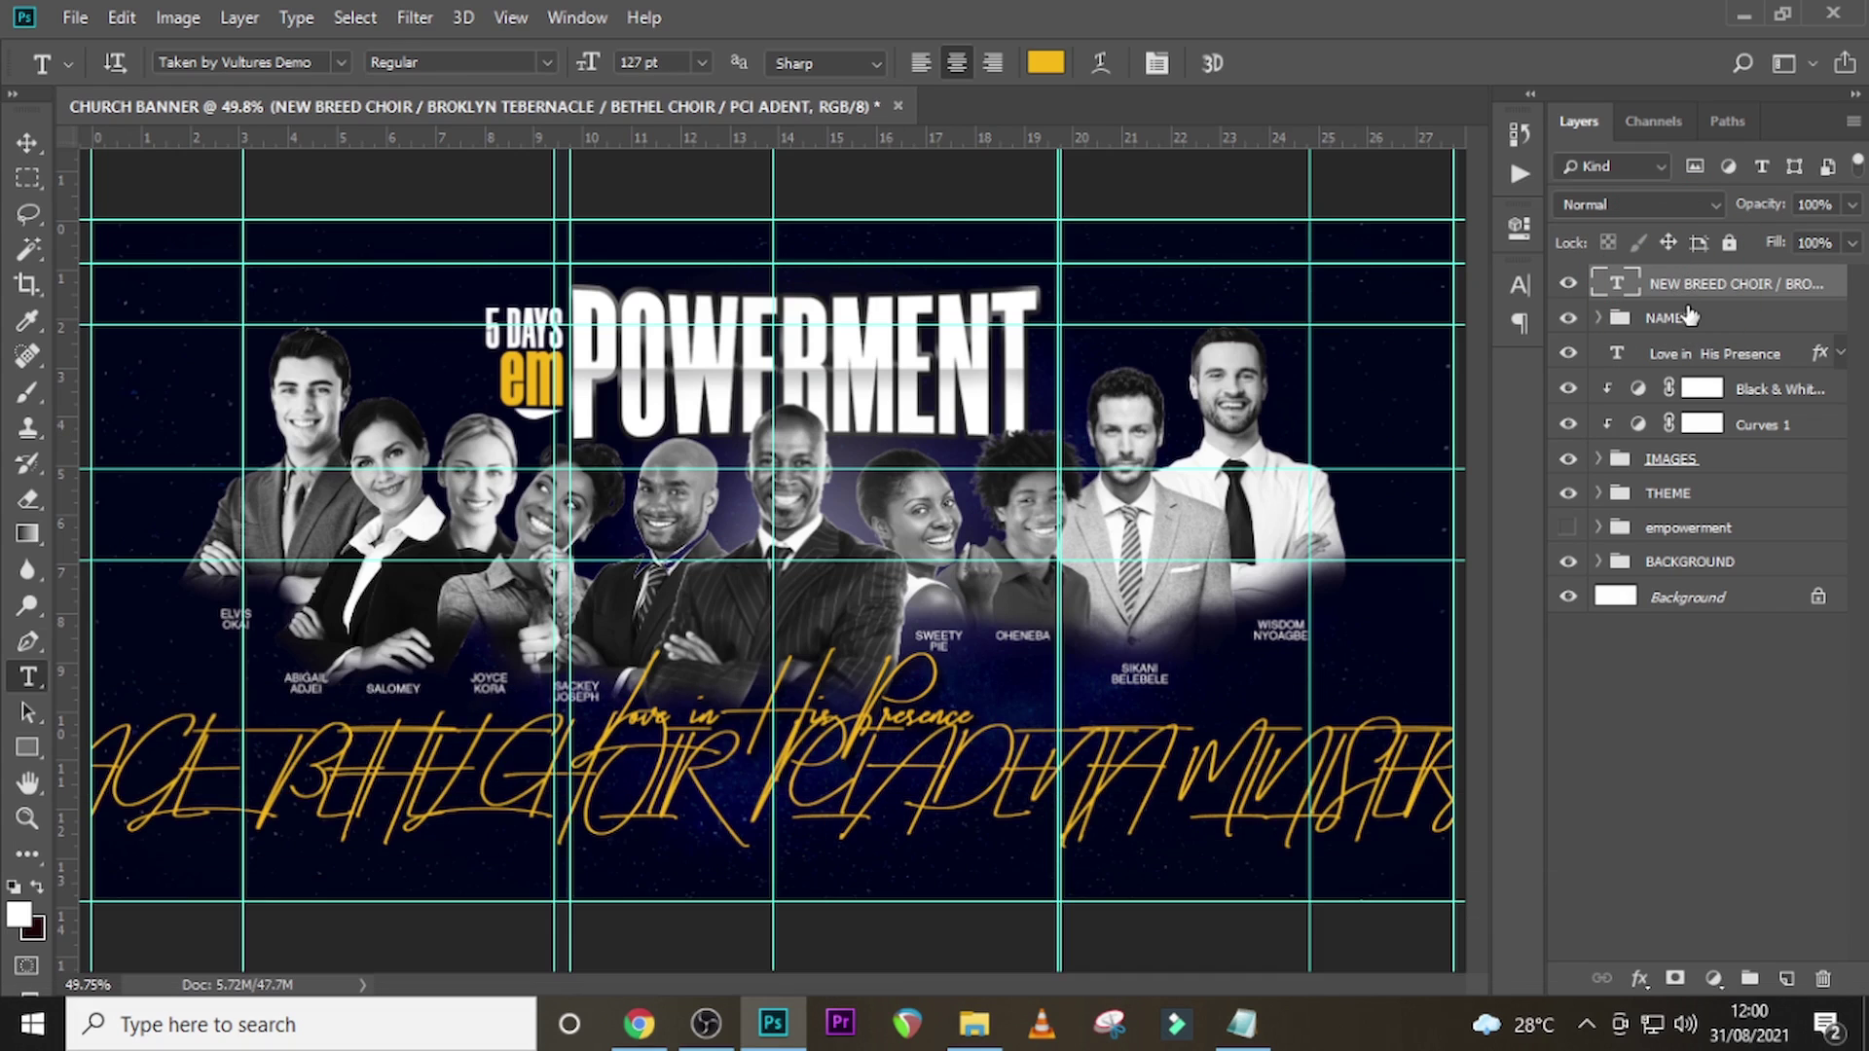
- Set the choir line's font to Helvetica and its size to 20 pt
click(1520, 280)
click(1355, 317)
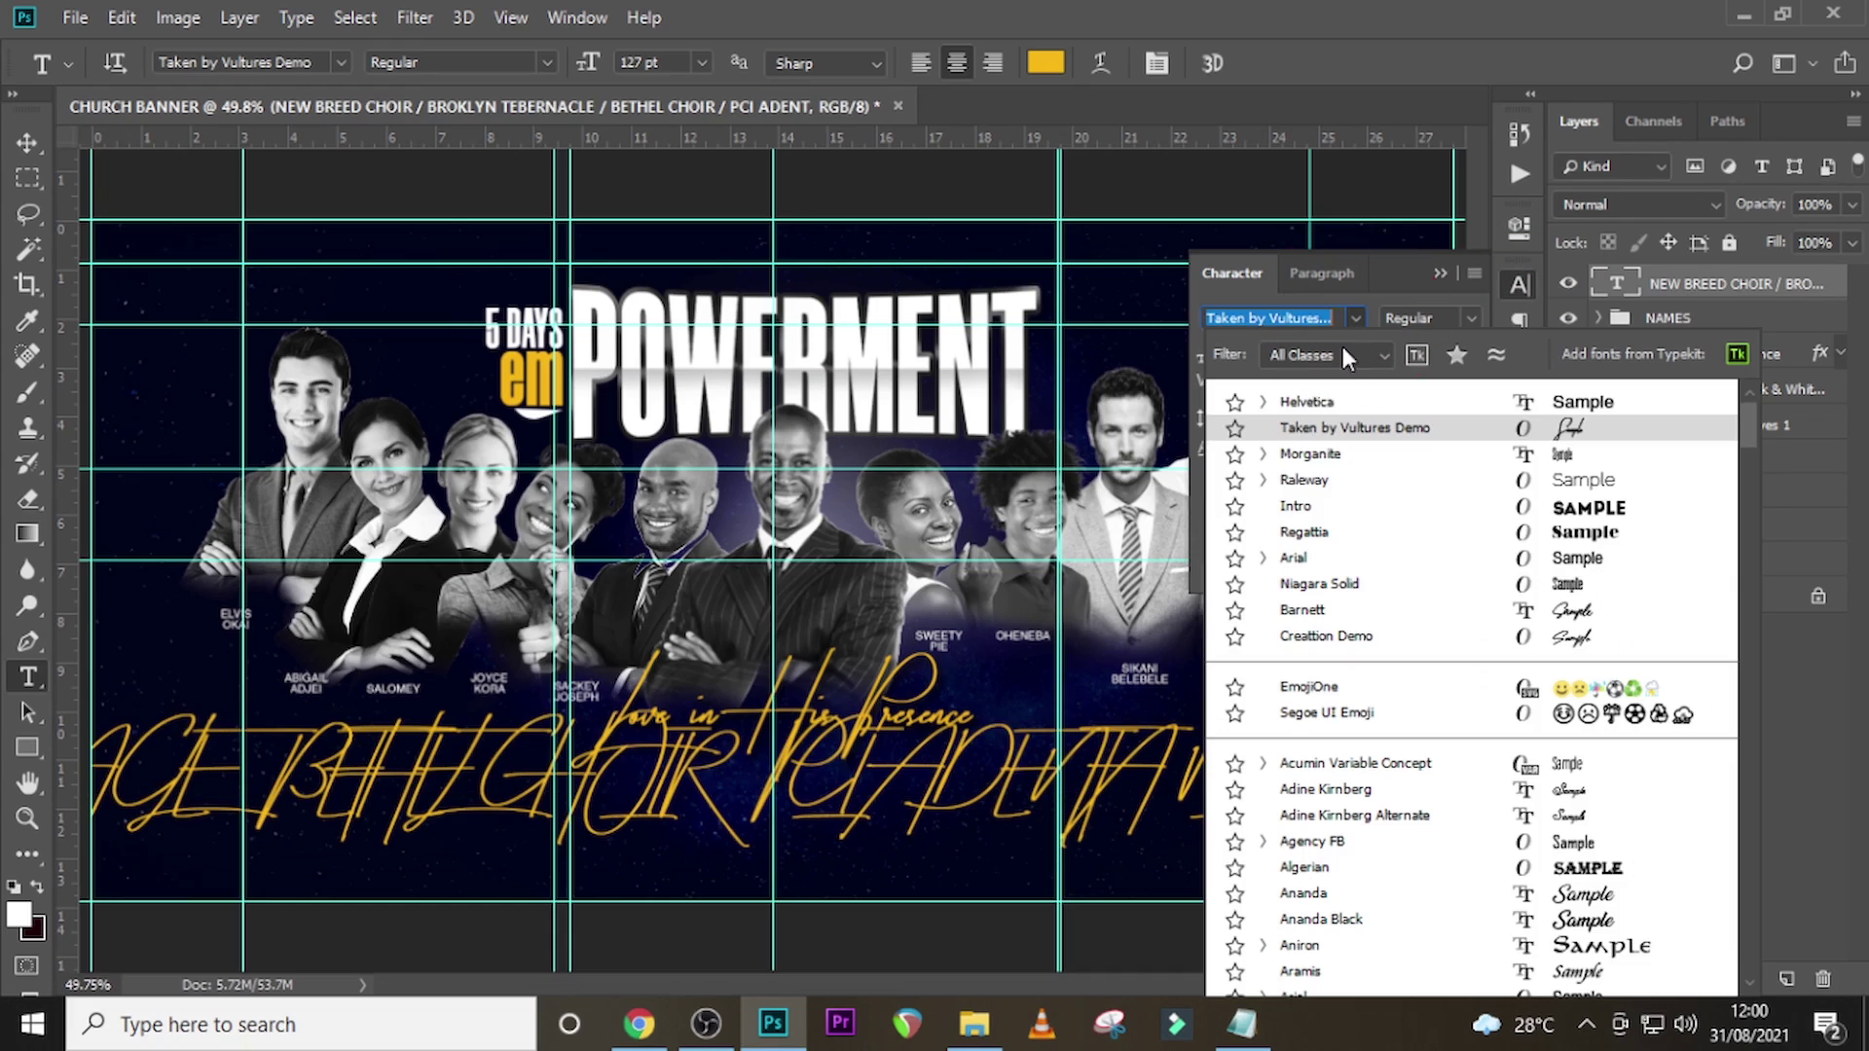
click(1321, 397)
click(1283, 356)
text(20)
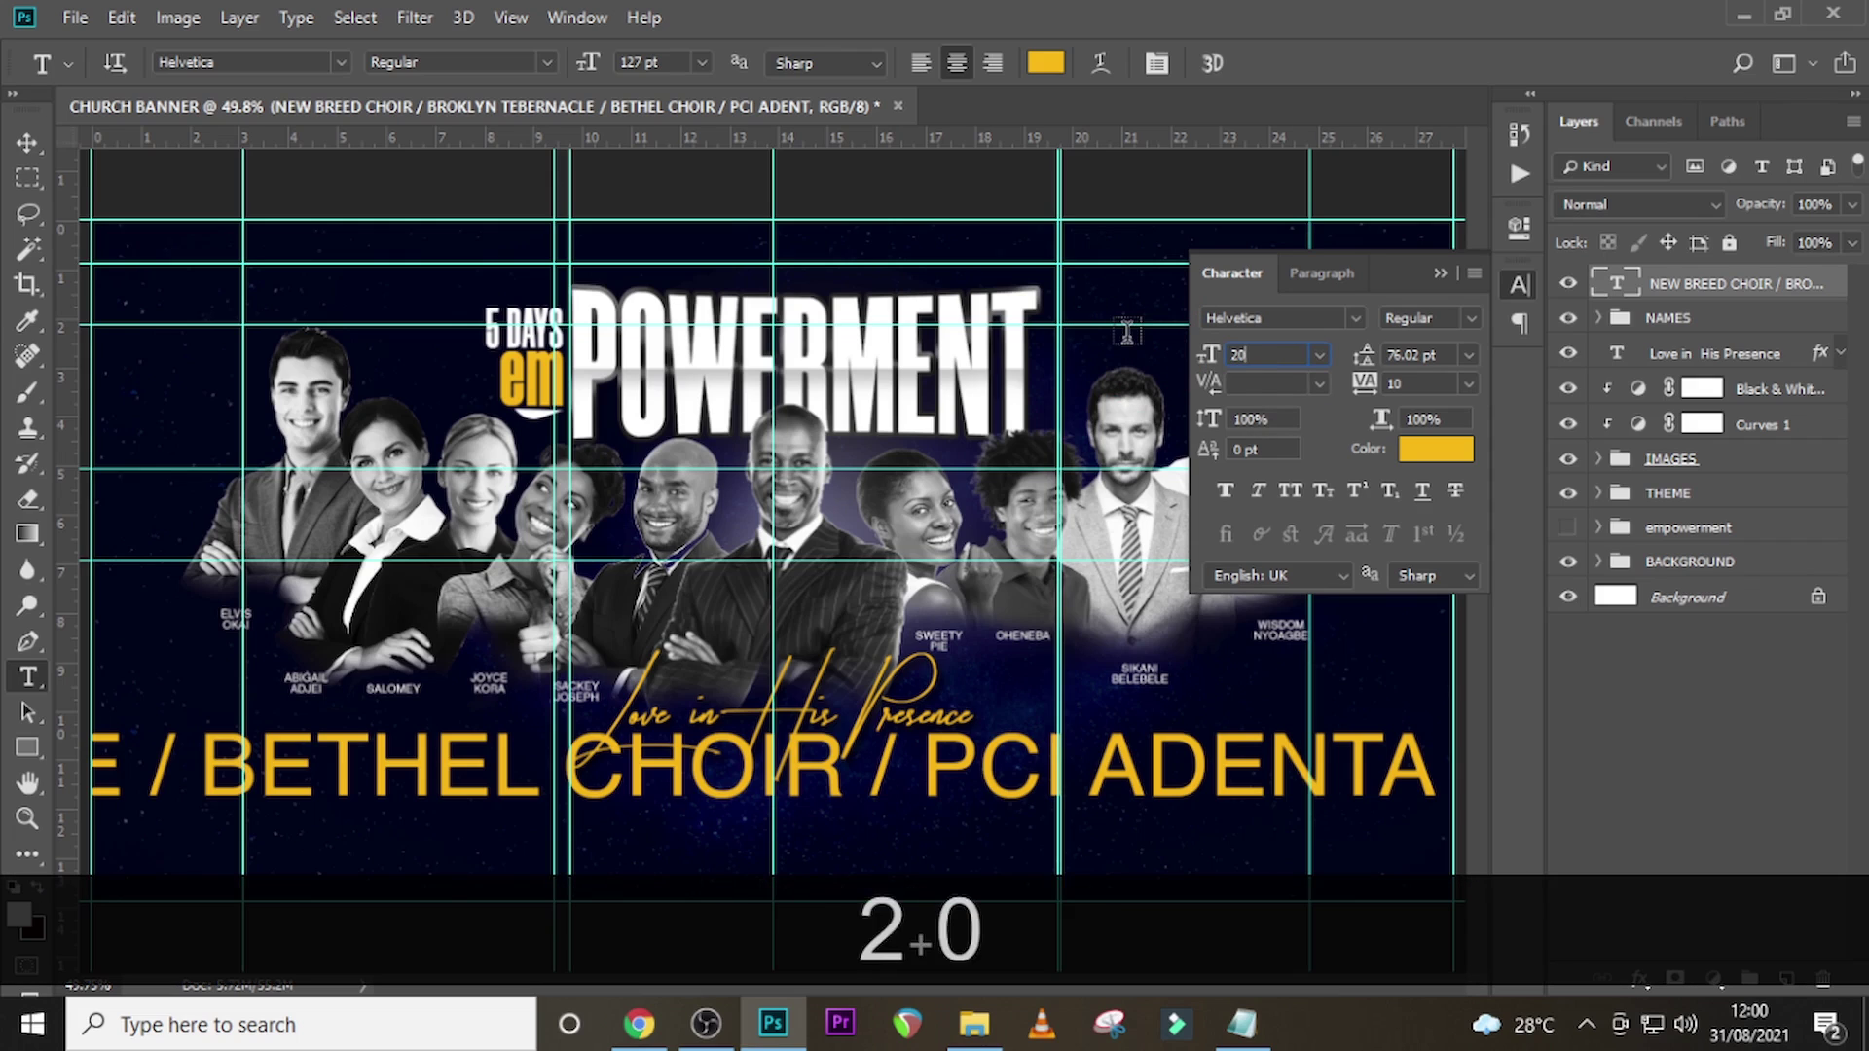
key(Return)
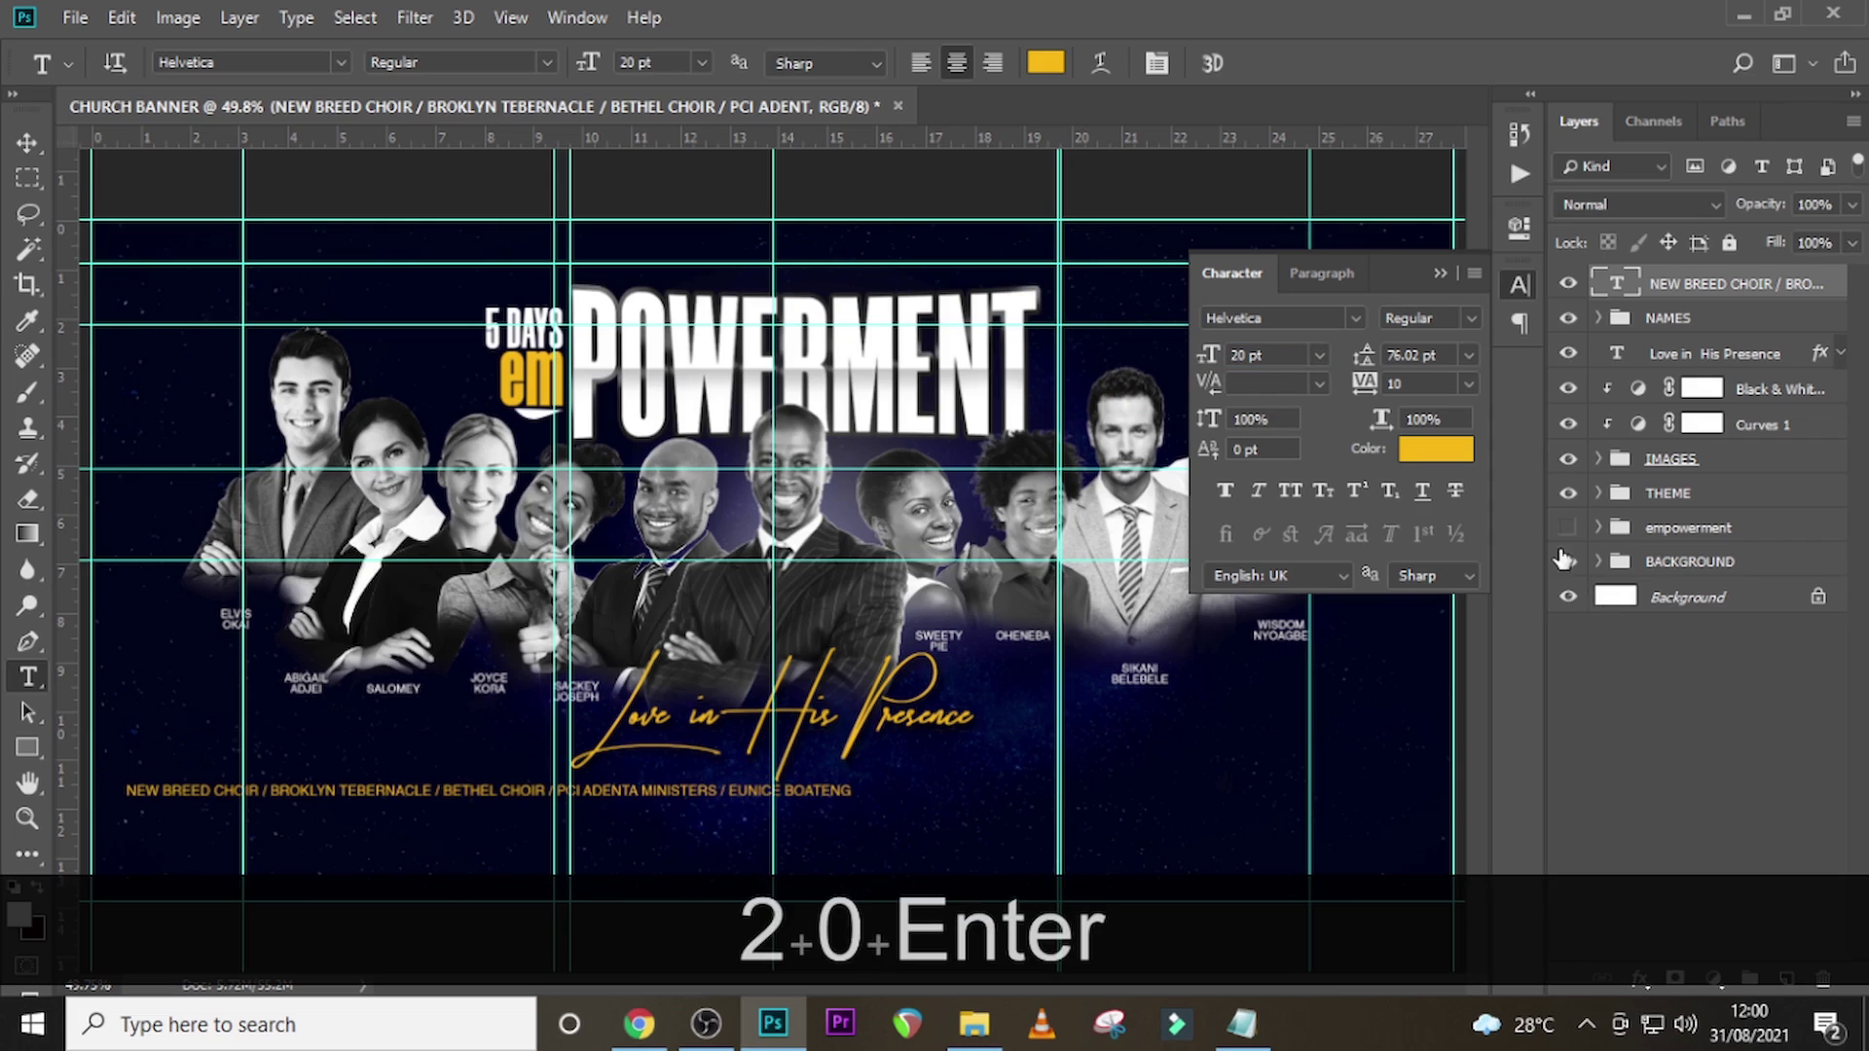
- Set the choir line's tracking to 170, with All Caps on and the gold text colour ffb505
click(1419, 384)
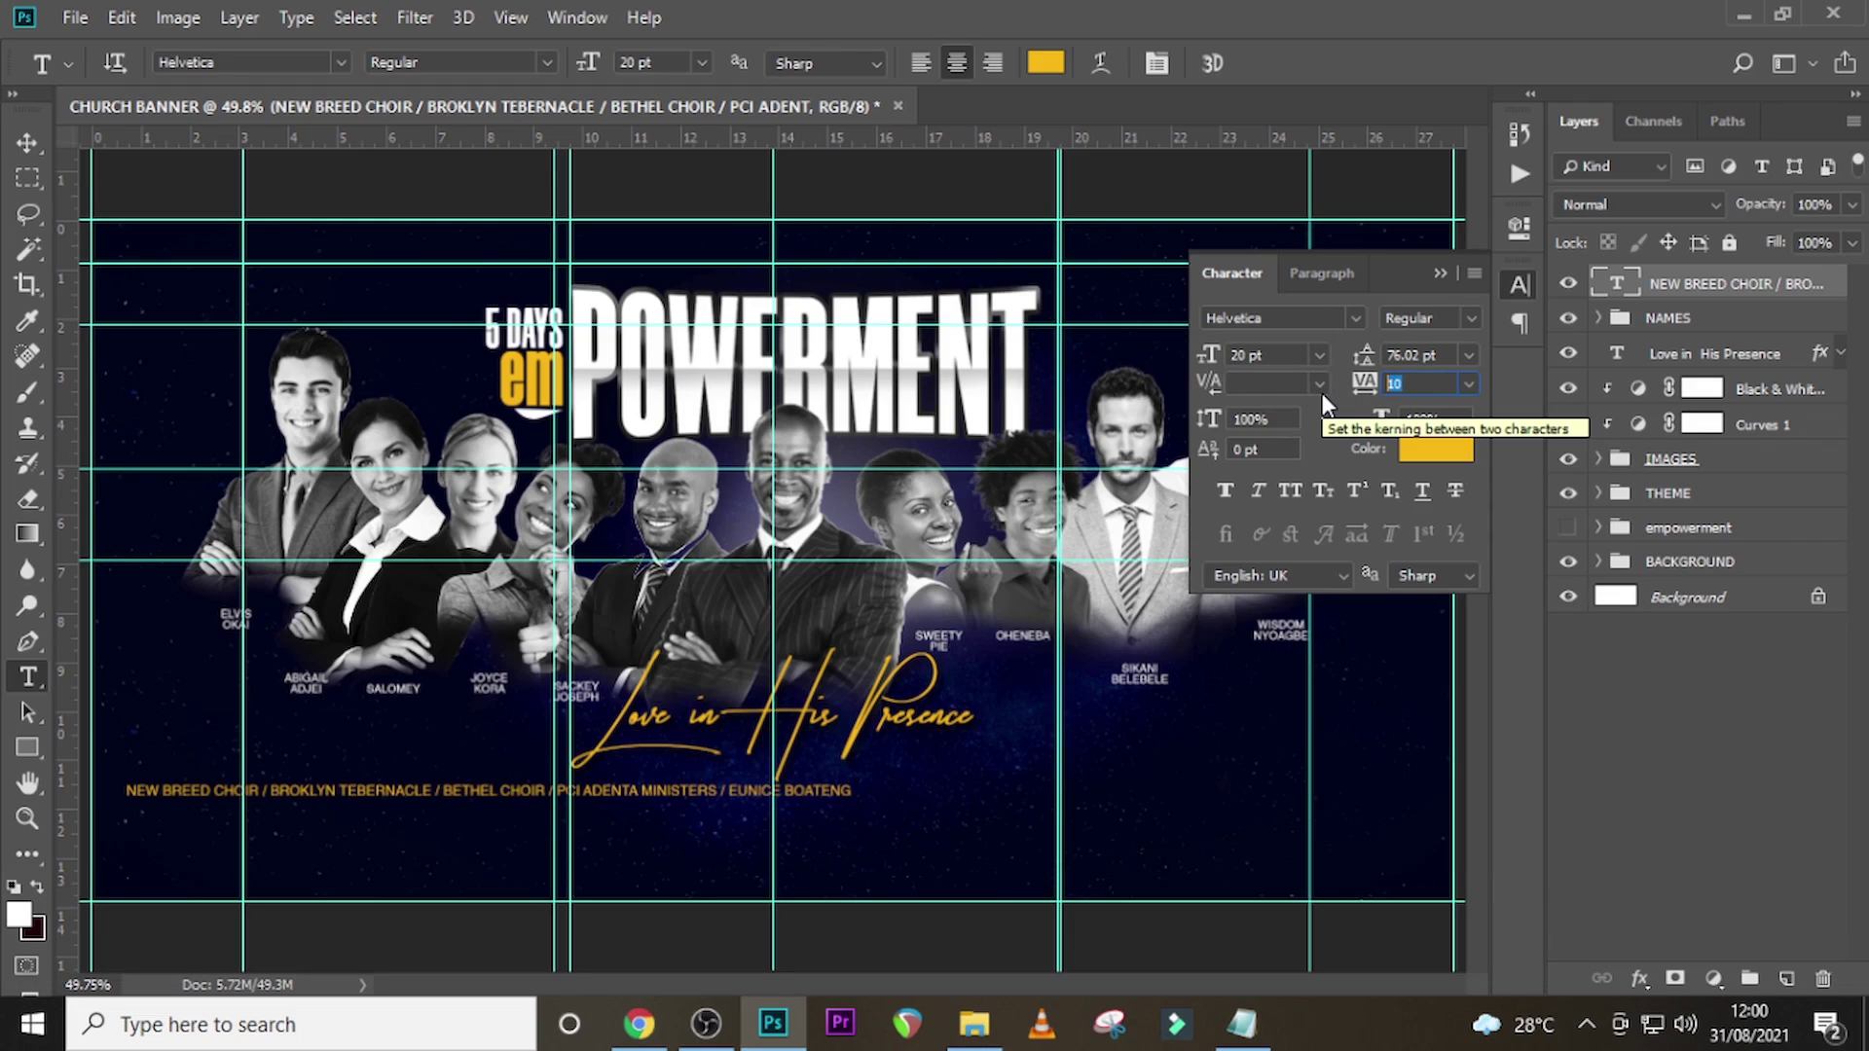
text(170)
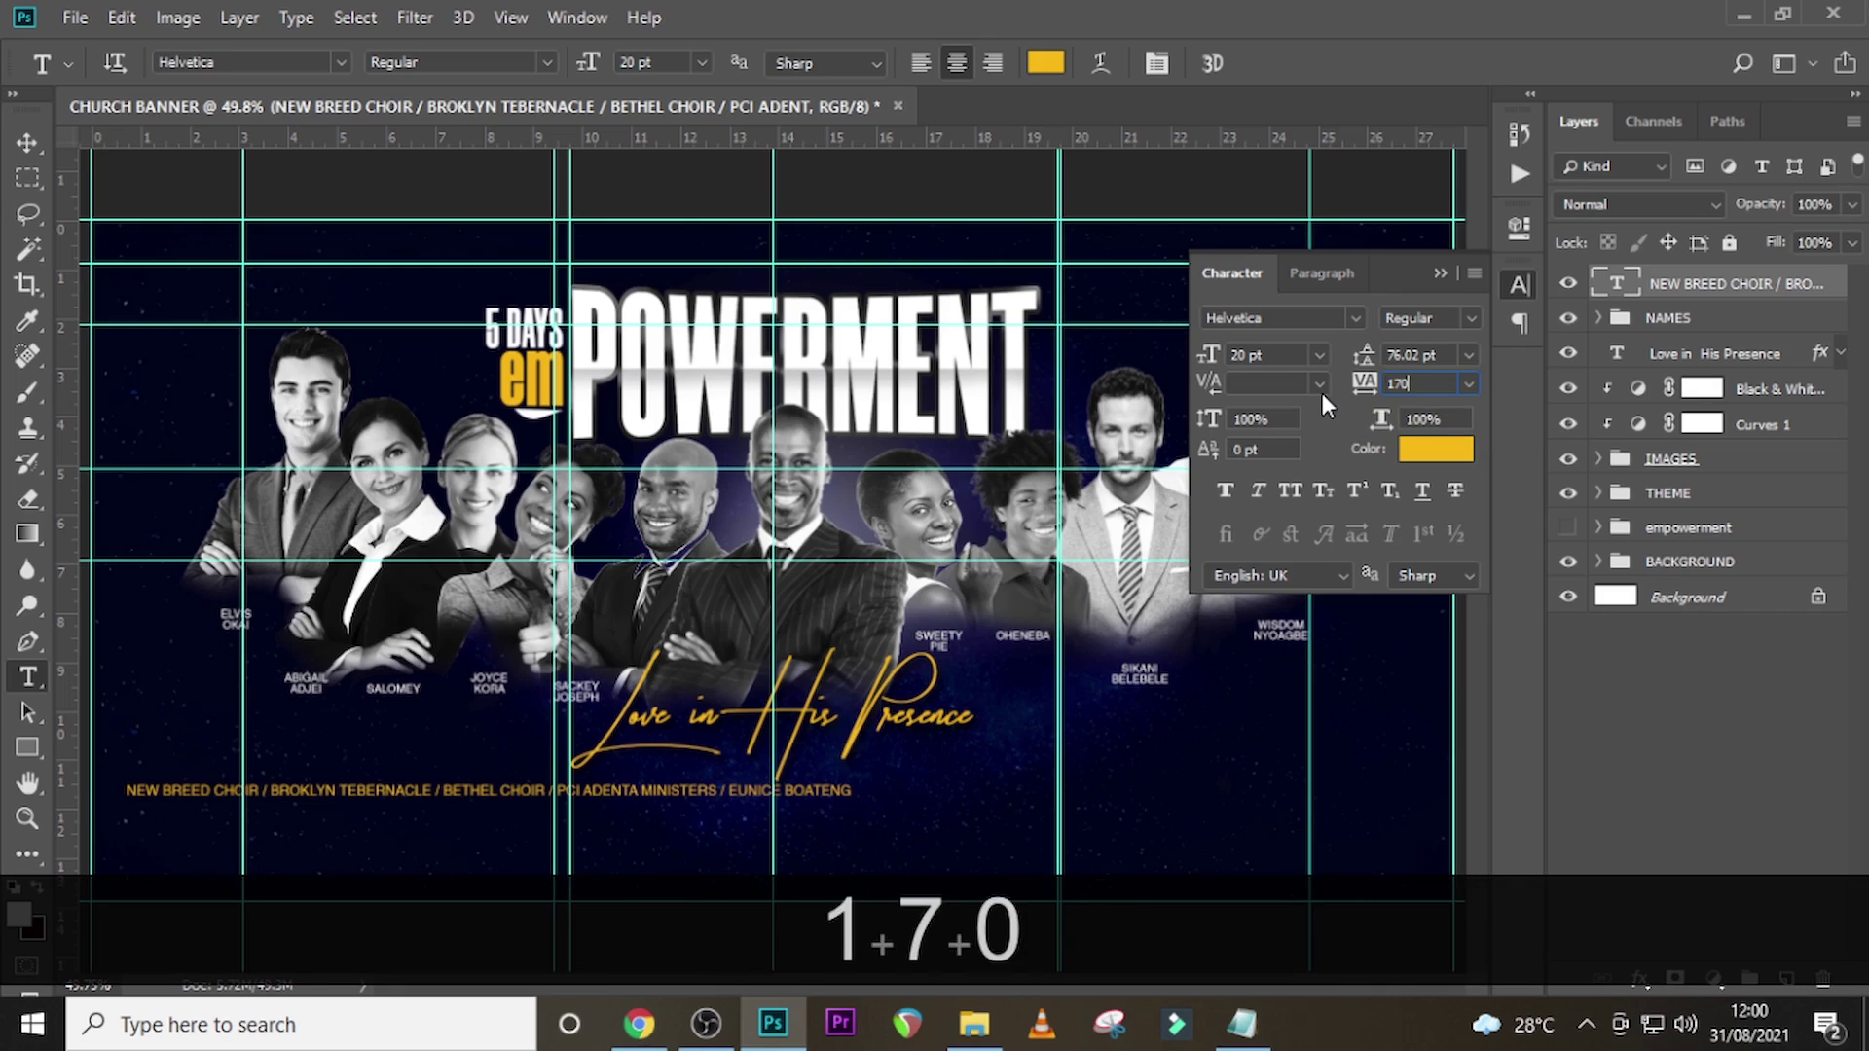
key(Return)
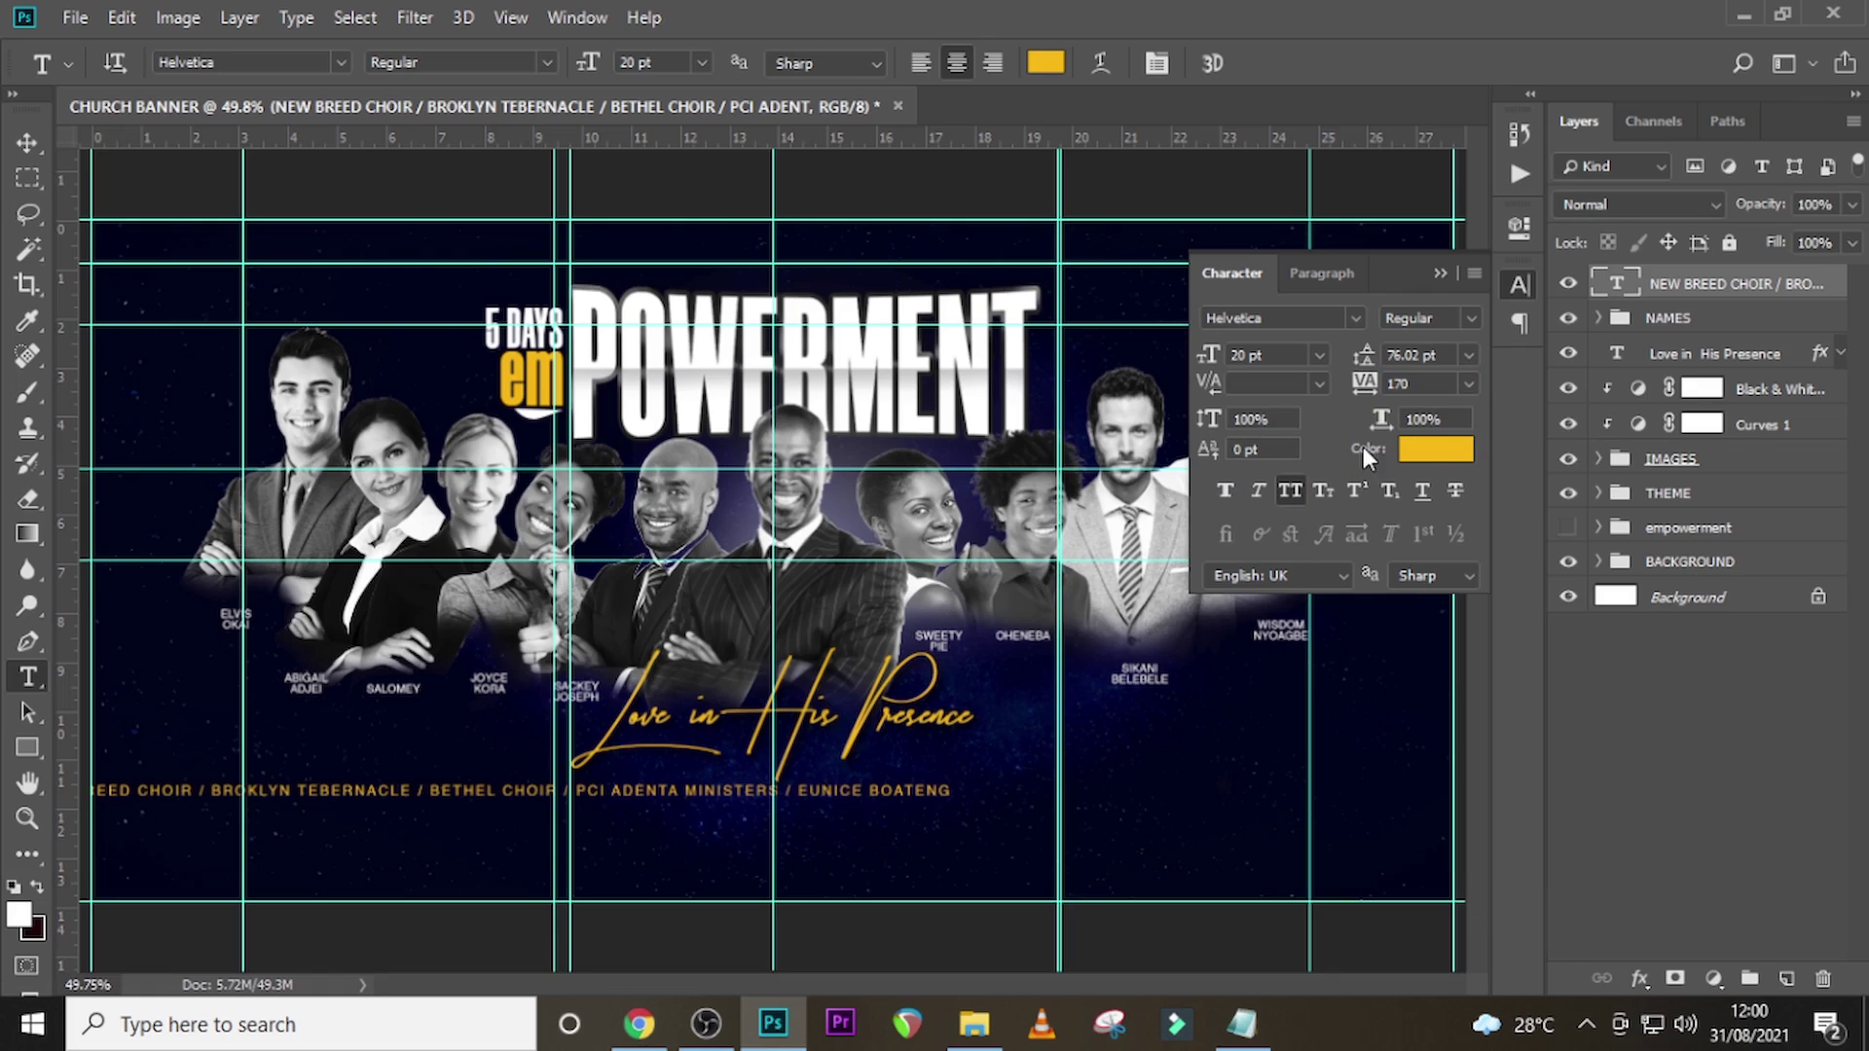
click(1411, 451)
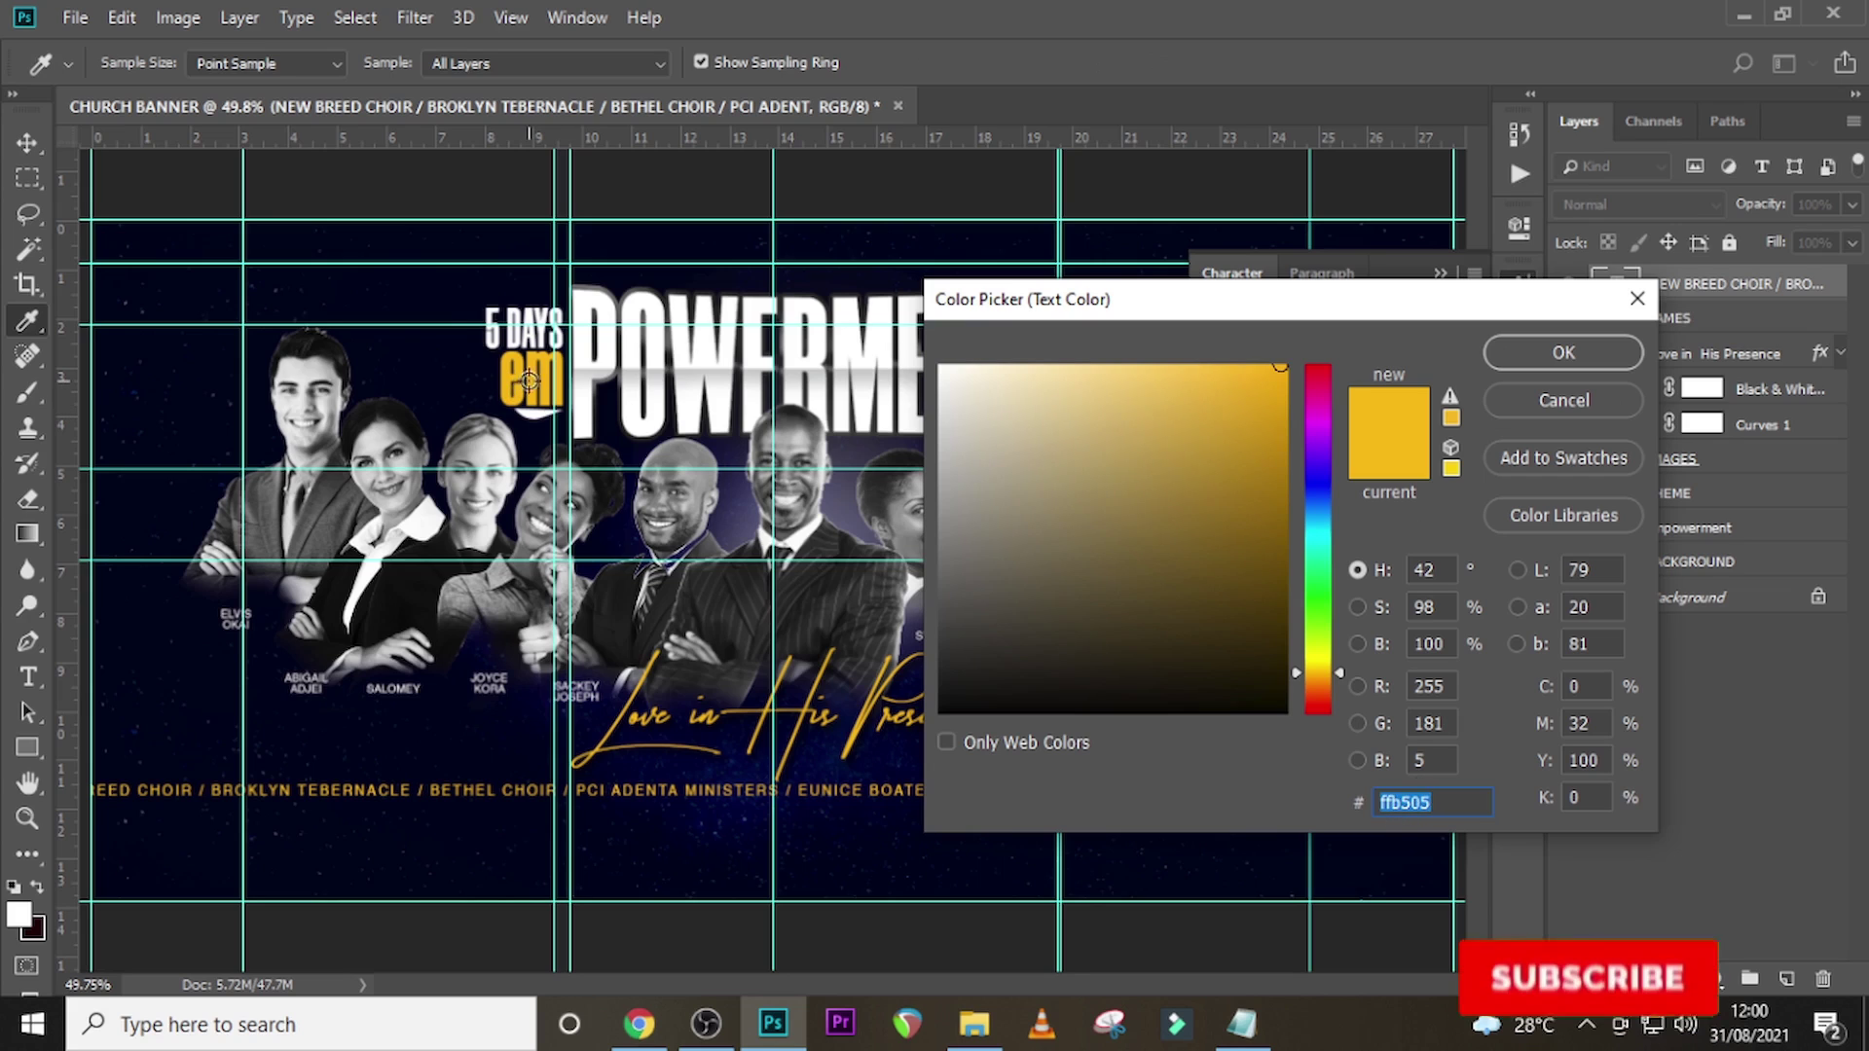
click(1573, 347)
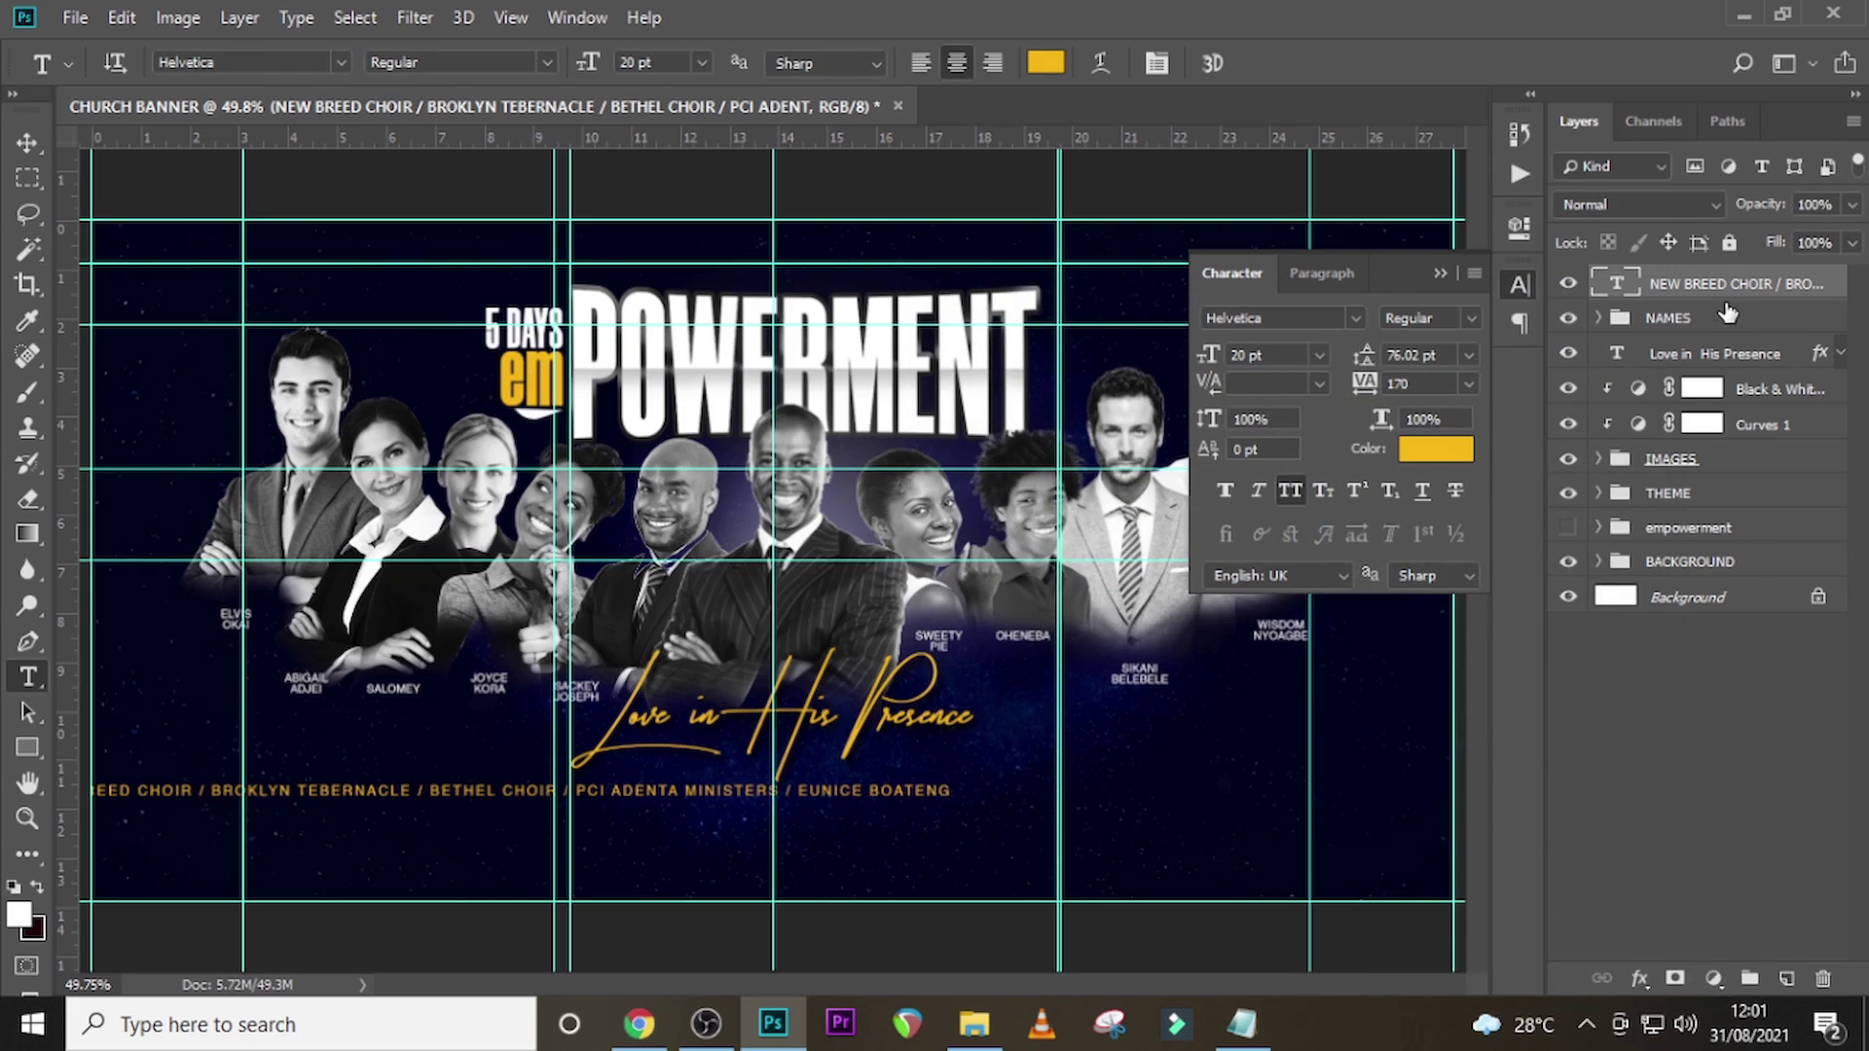
- Move the choir line so it is centred on the banner beneath the "Love in His Presence" text
key(ctrl+t)
drag(650, 796, 934, 800)
key(Return)
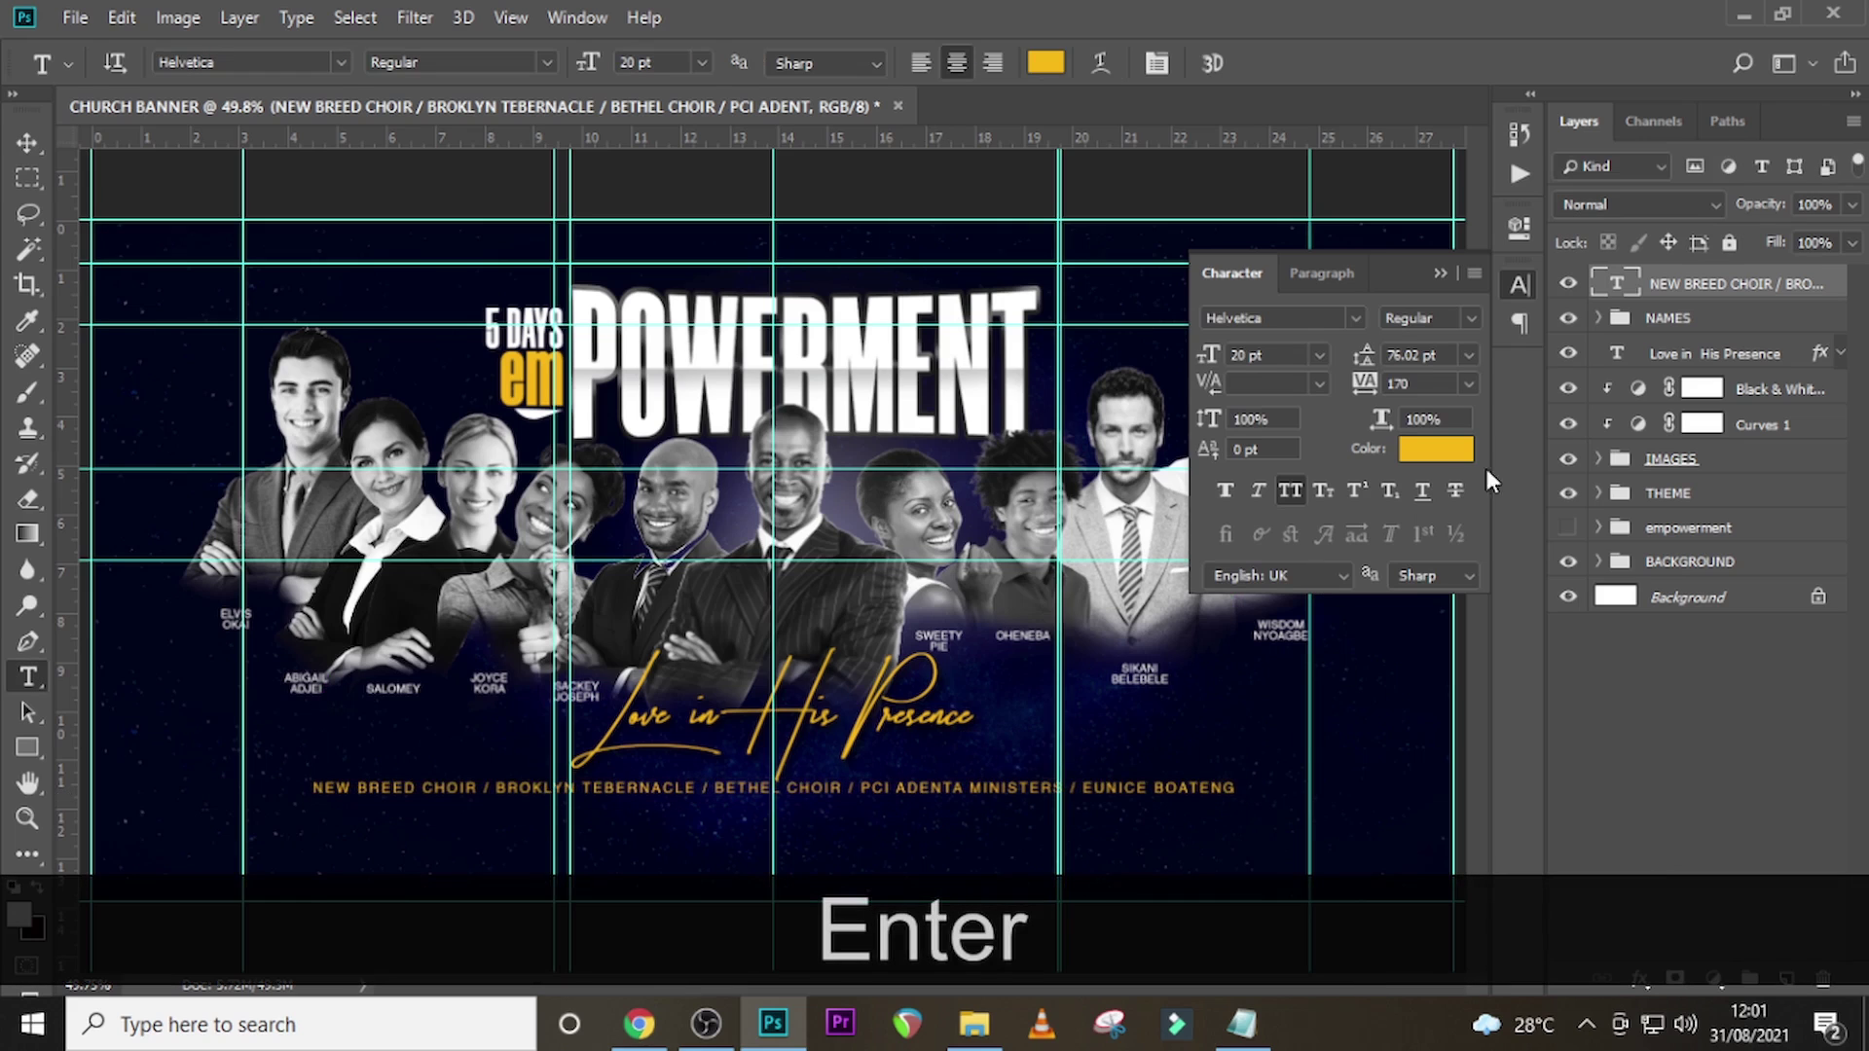
- Nudge the "Love in His Presence" text slightly upward to widen its gap above the choir line
click(1693, 362)
key(shift+Up)
key(shift+Up)
key(v)
key(Up)
key(Up)
key(Up)
key(Up)
key(Up)
key(Up)
key(Up)
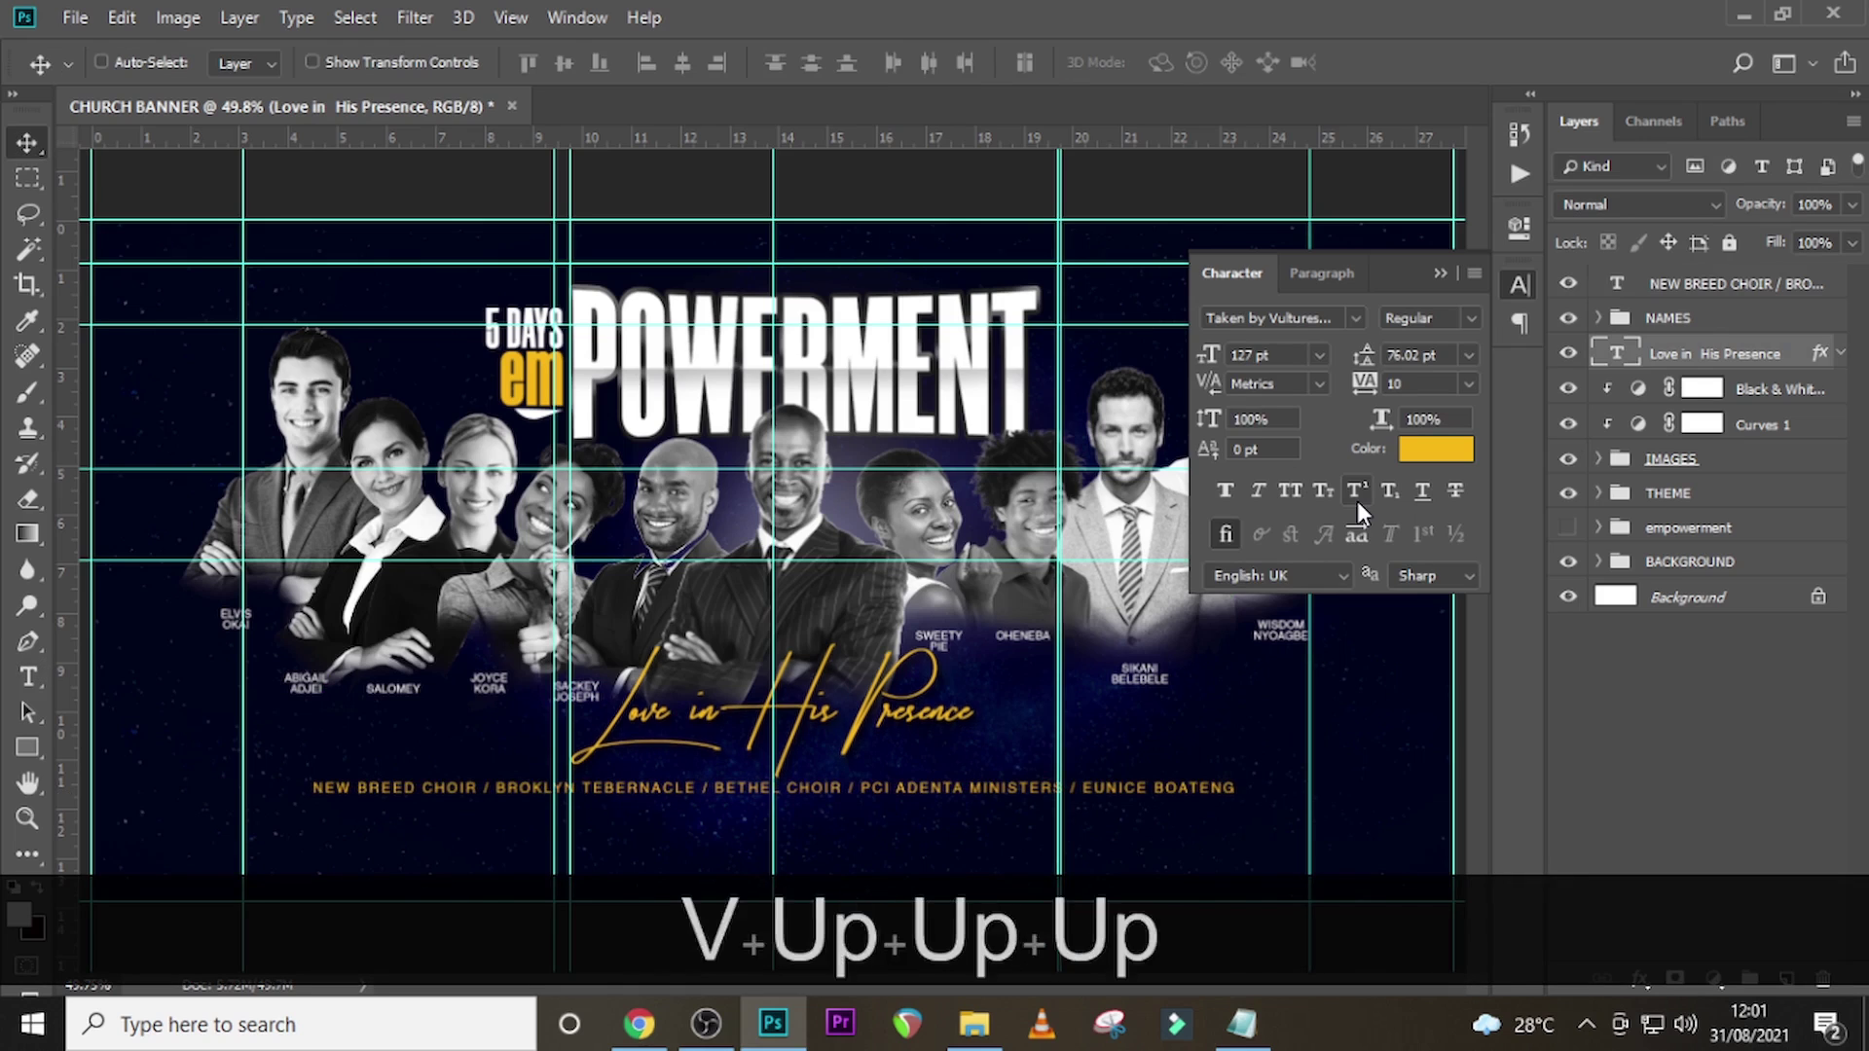
key(Up)
key(Up)
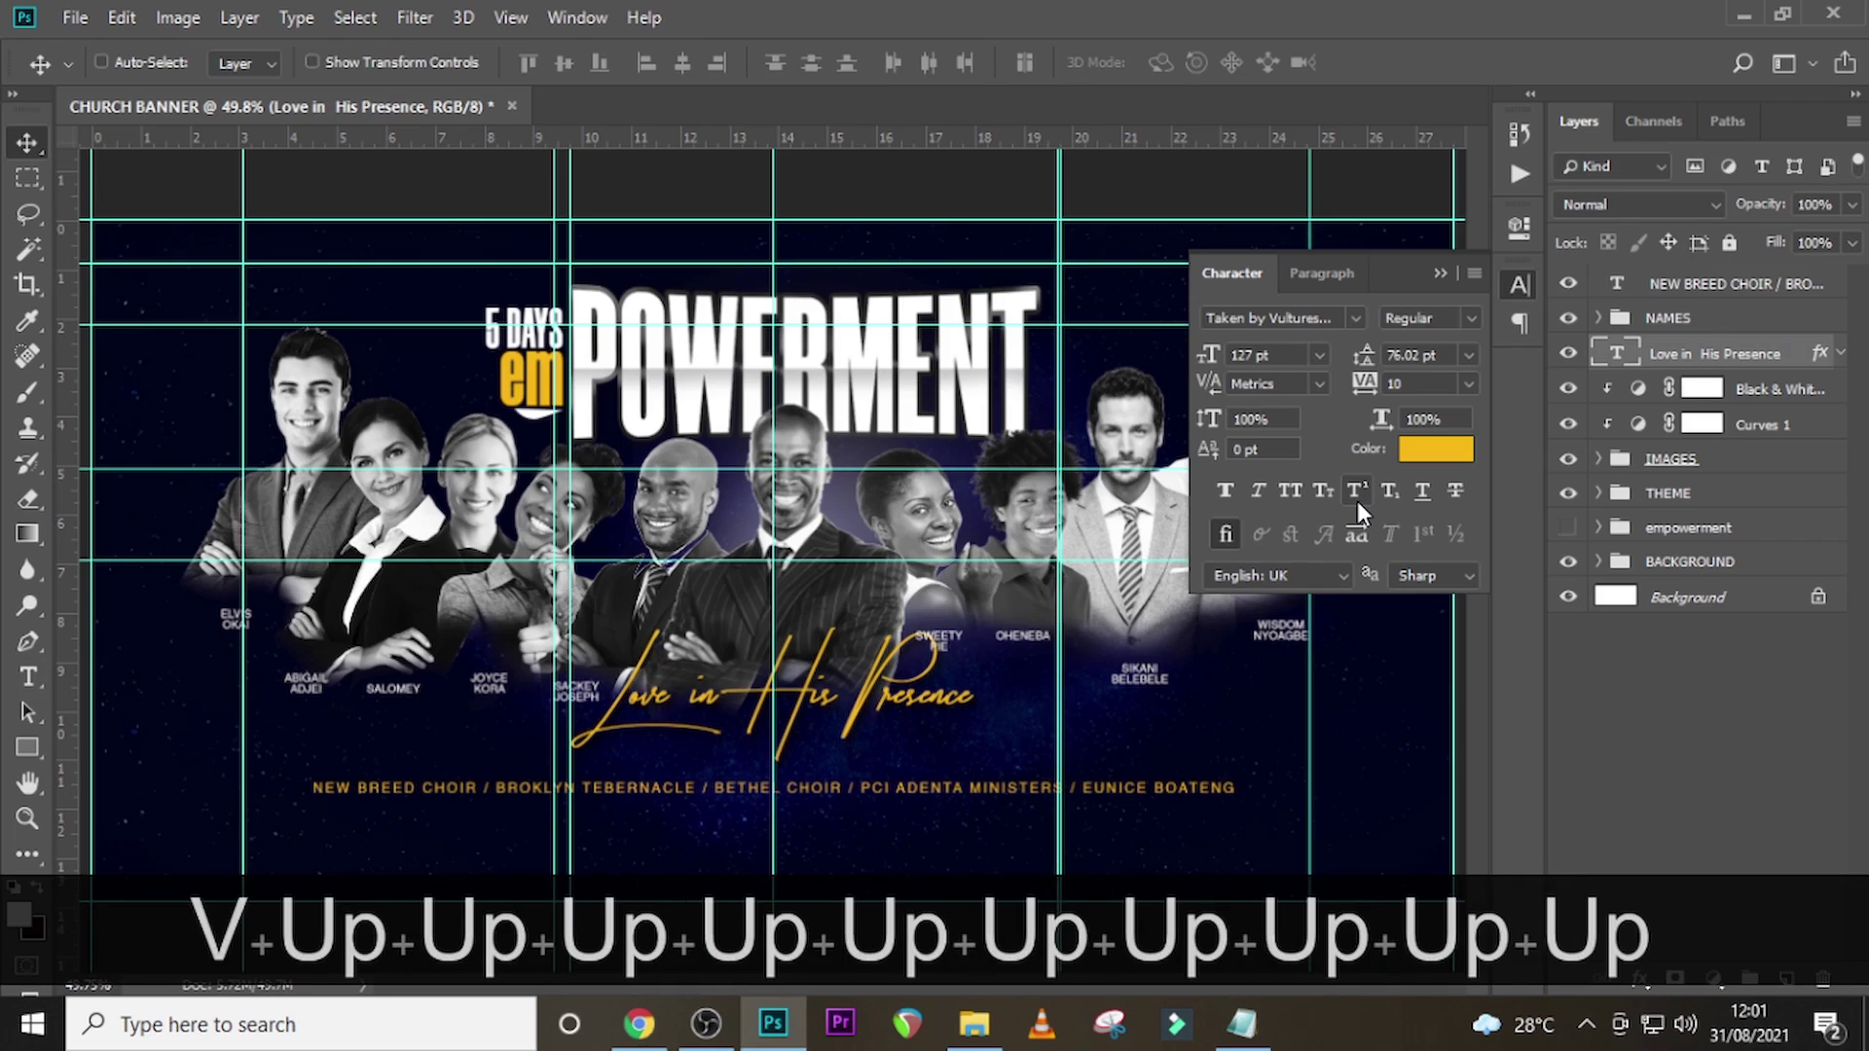
key(Down)
key(Down)
key(Down)
key(Down)
key(Down)
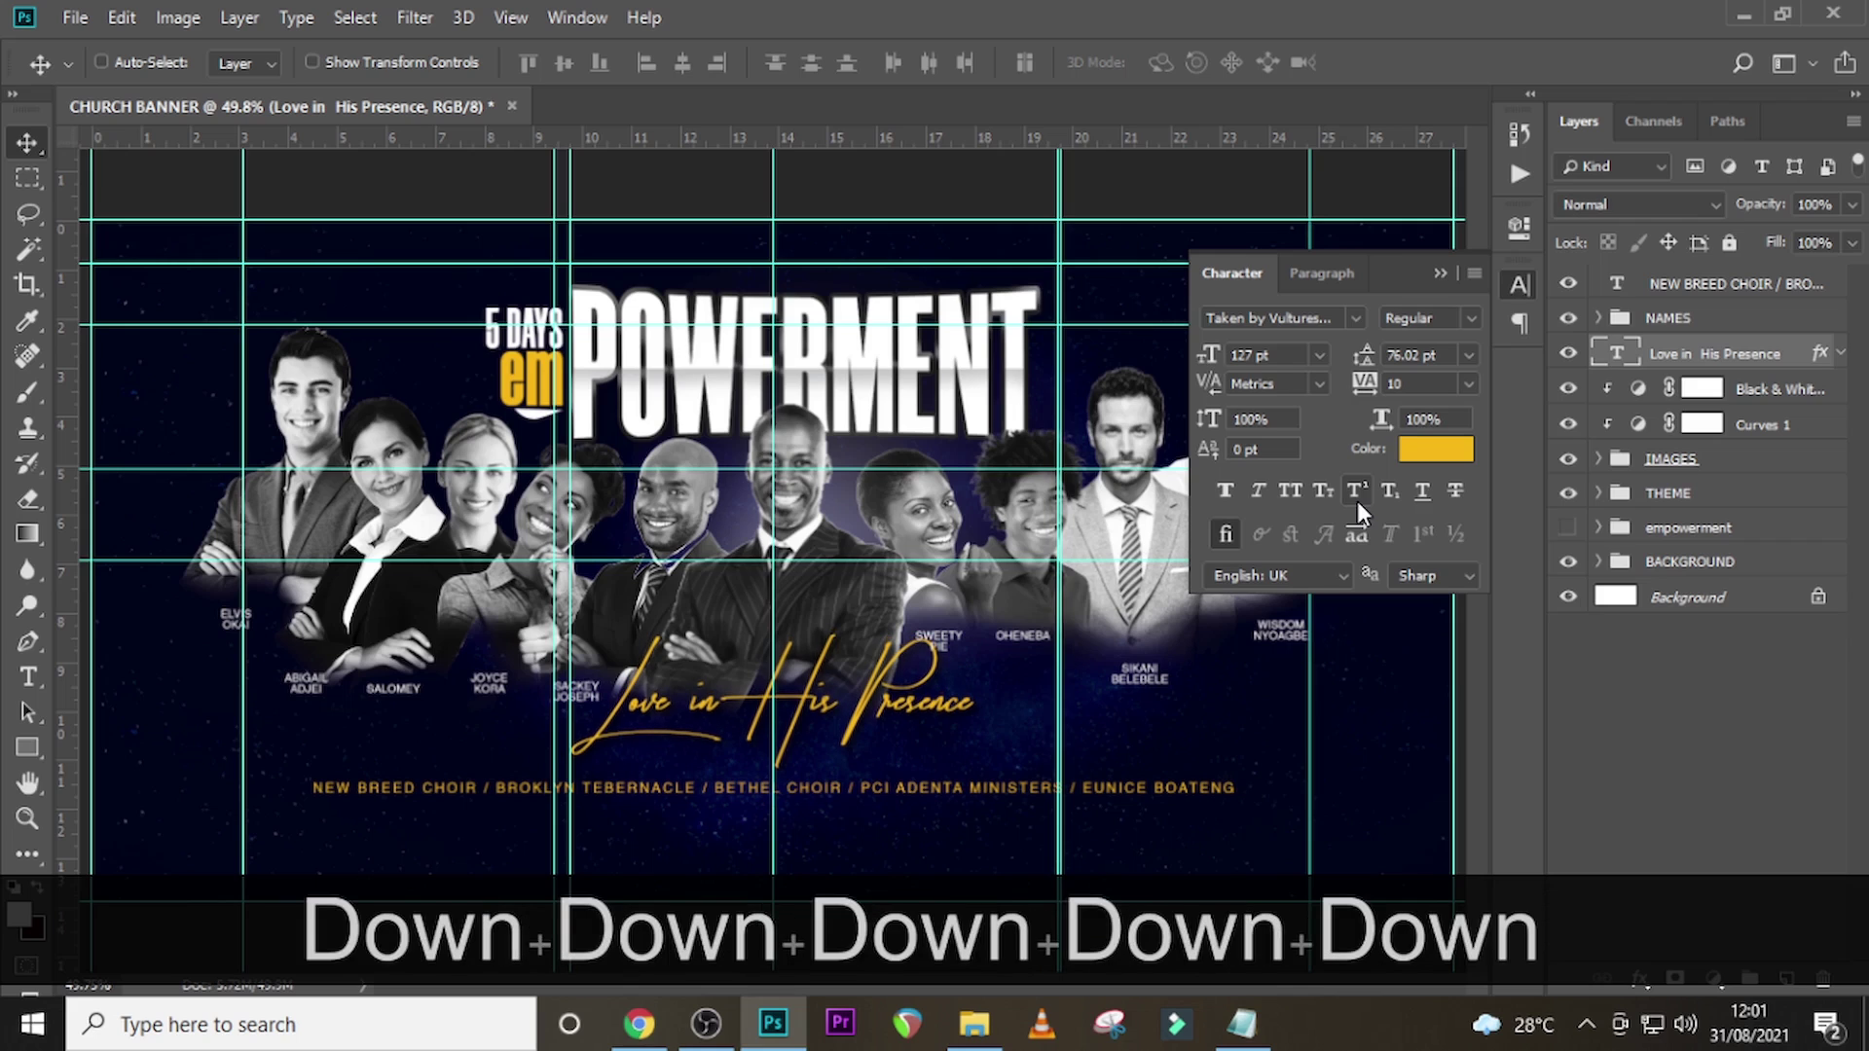
key(ctrl+t)
key(Return)
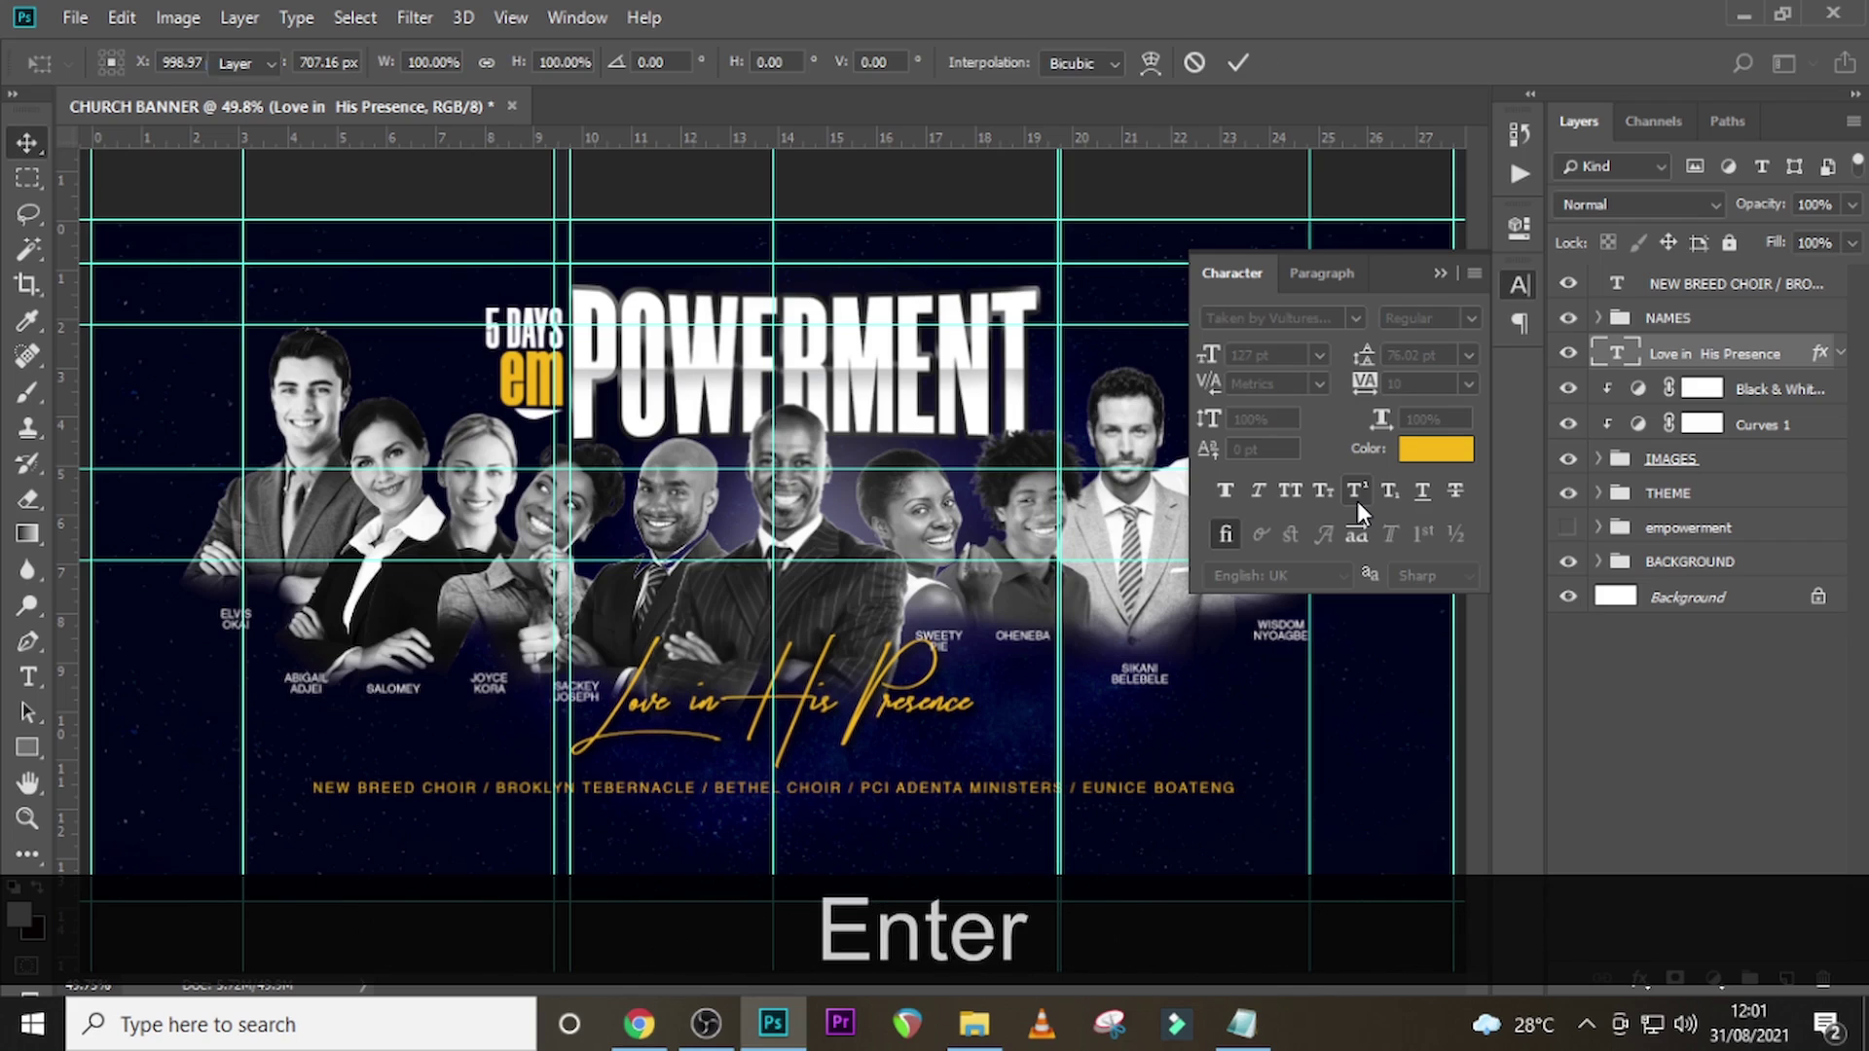
- Duplicate the choir line and place the copy directly beneath the original as a second line
click(1710, 294)
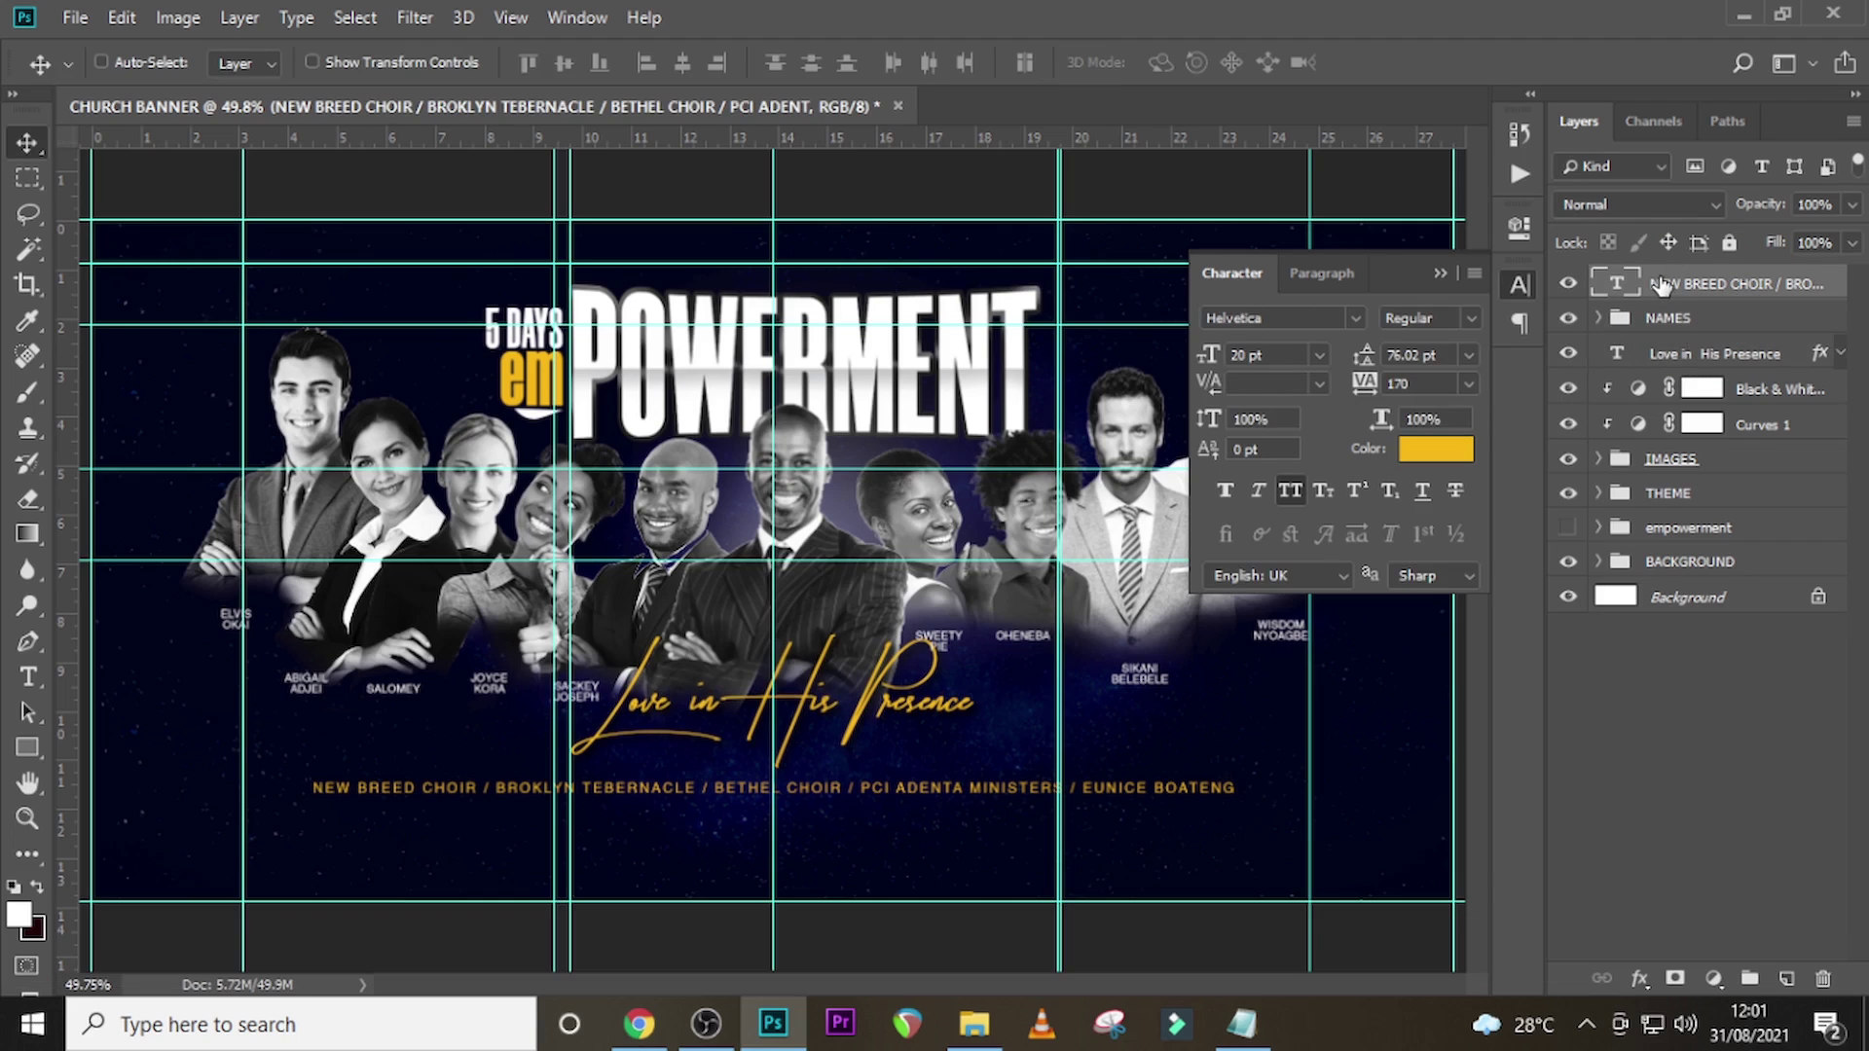
key(ctrl+j)
key(shift+Down)
key(shift+Down)
key(shift+Down)
key(shift+Down)
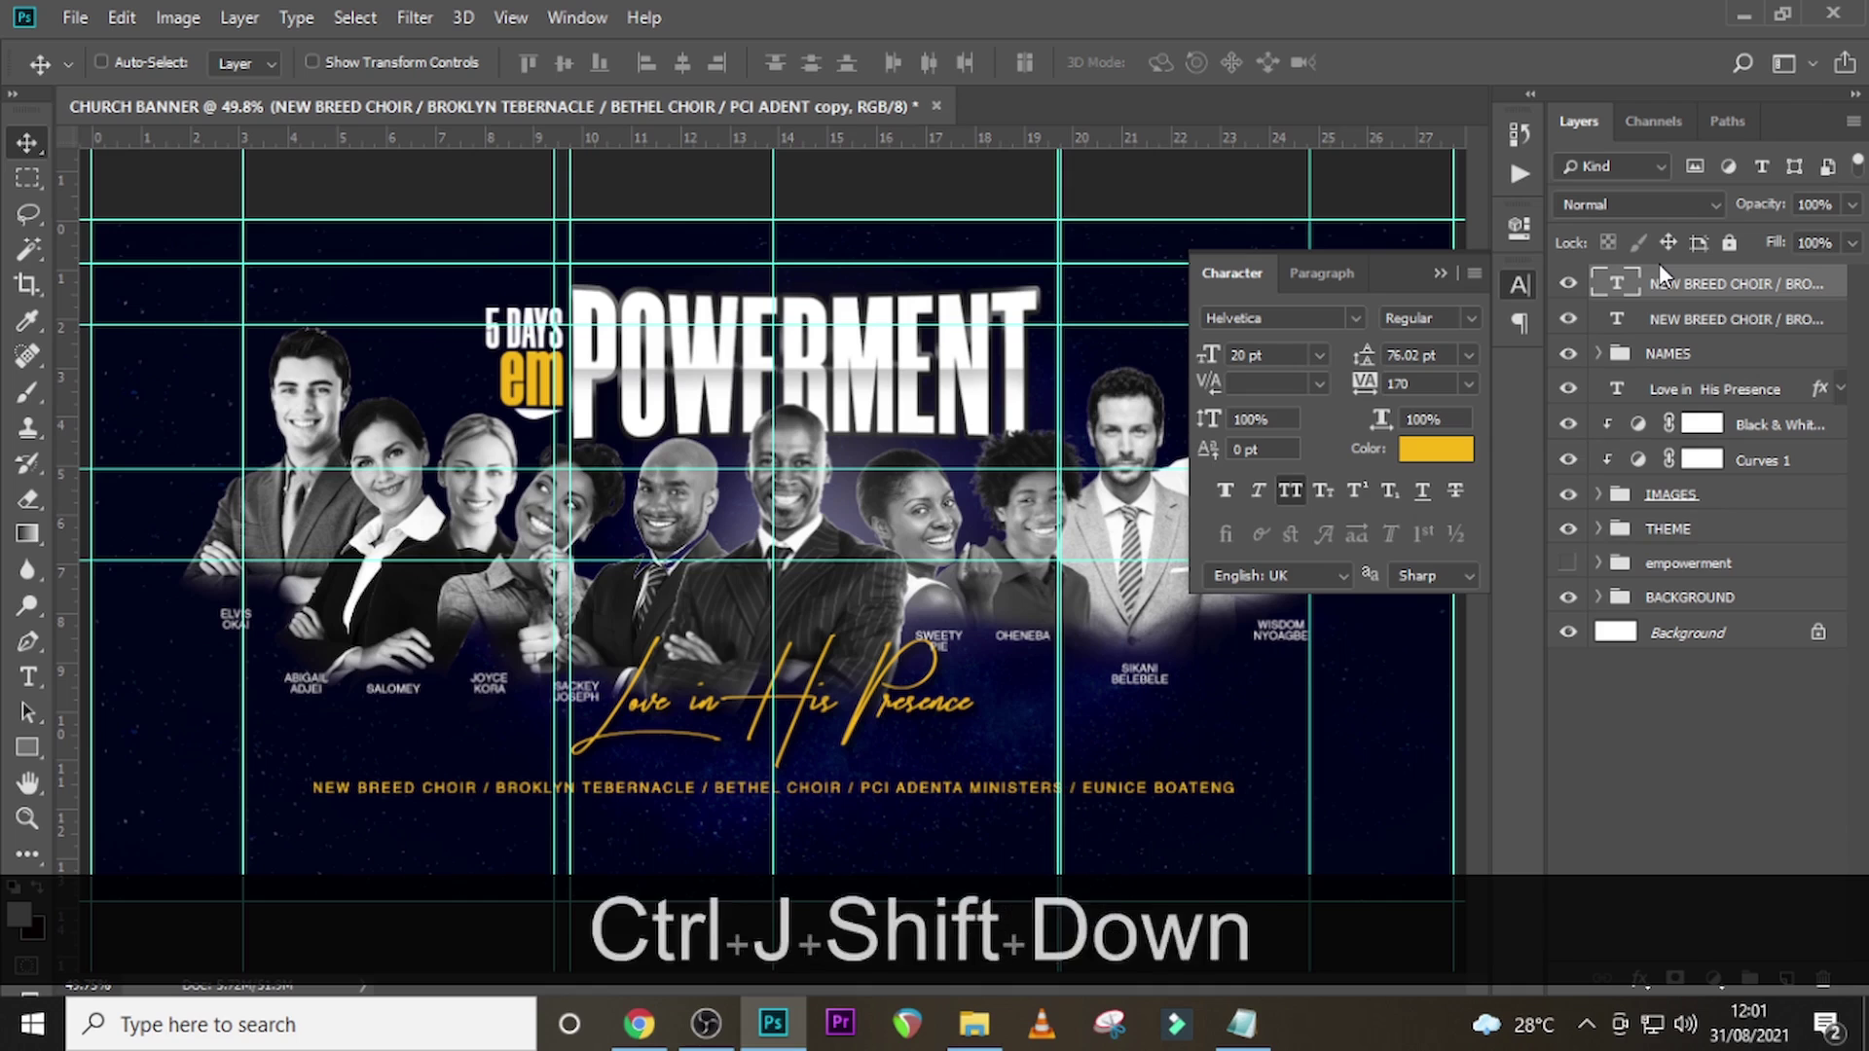
key(shift+Down)
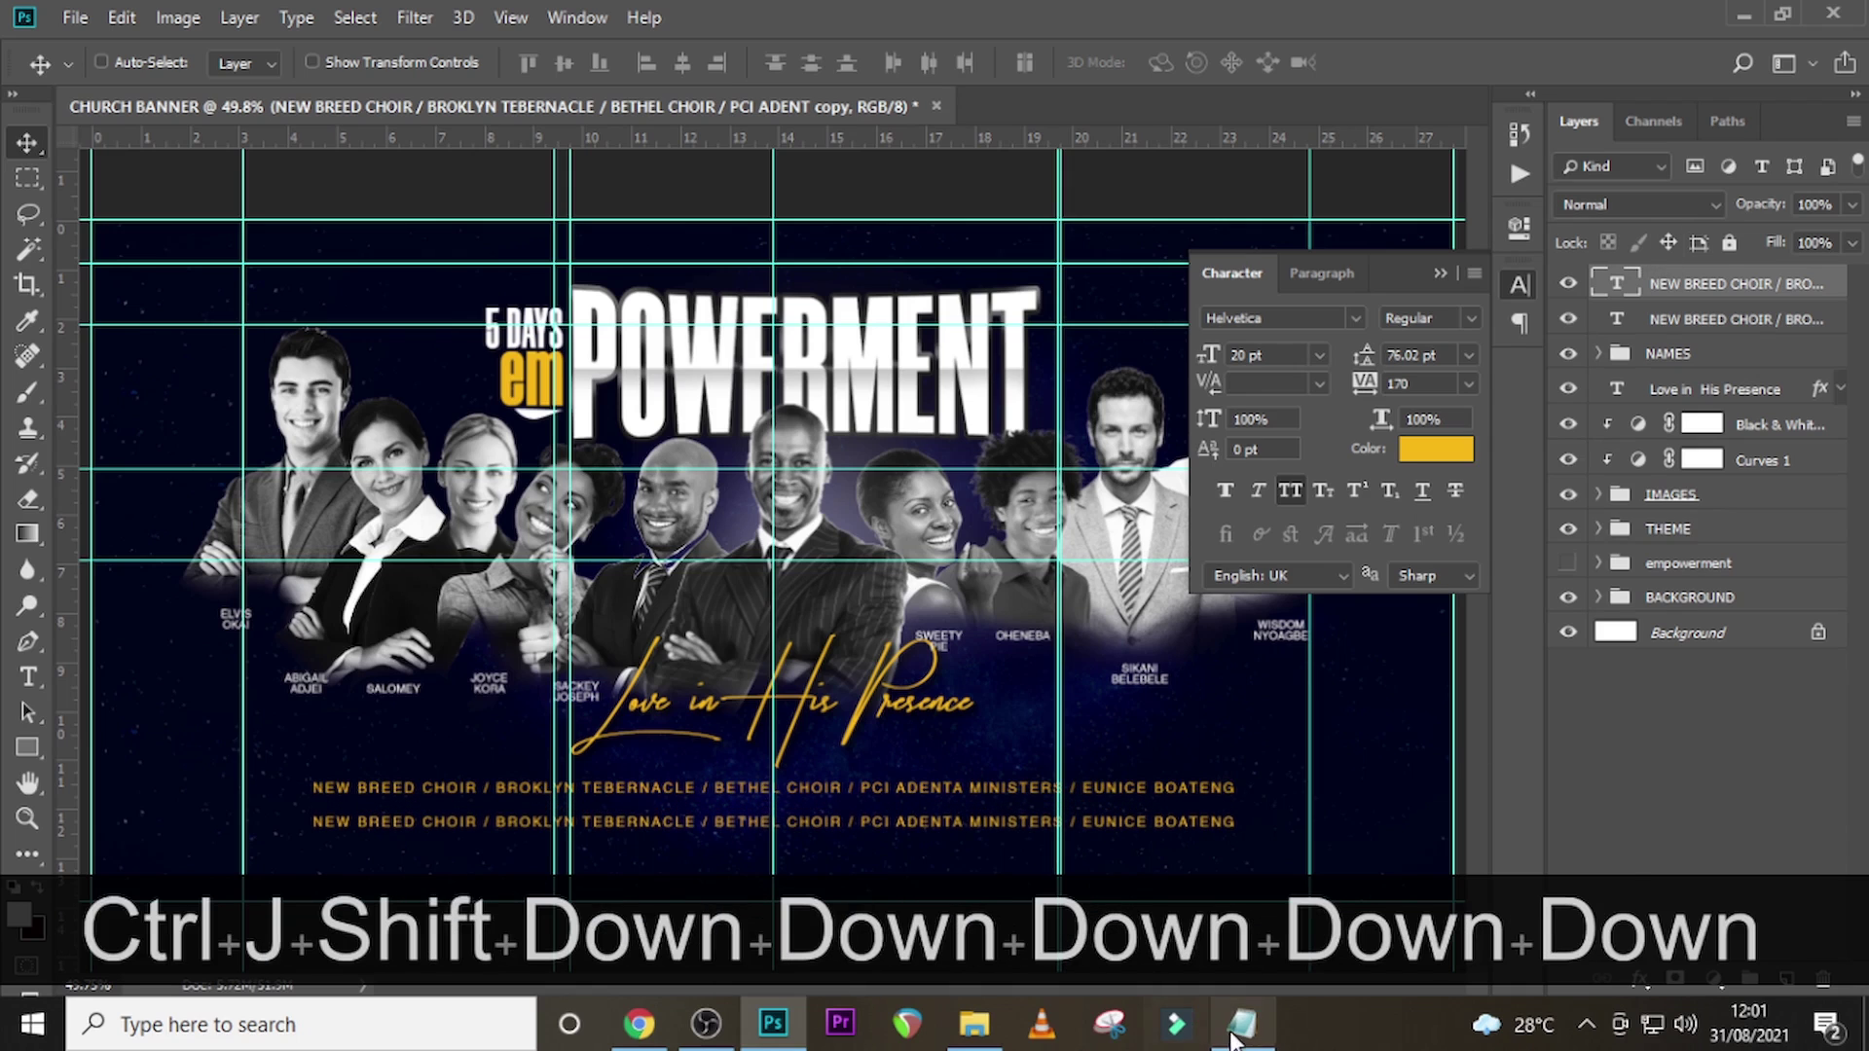
- Replace the duplicated line's text with the two-line KINGDOM CHAPEL INTERNATIONAL venue address copied from U9.txt in Notepad
click(1241, 1024)
drag(1090, 904, 847, 905)
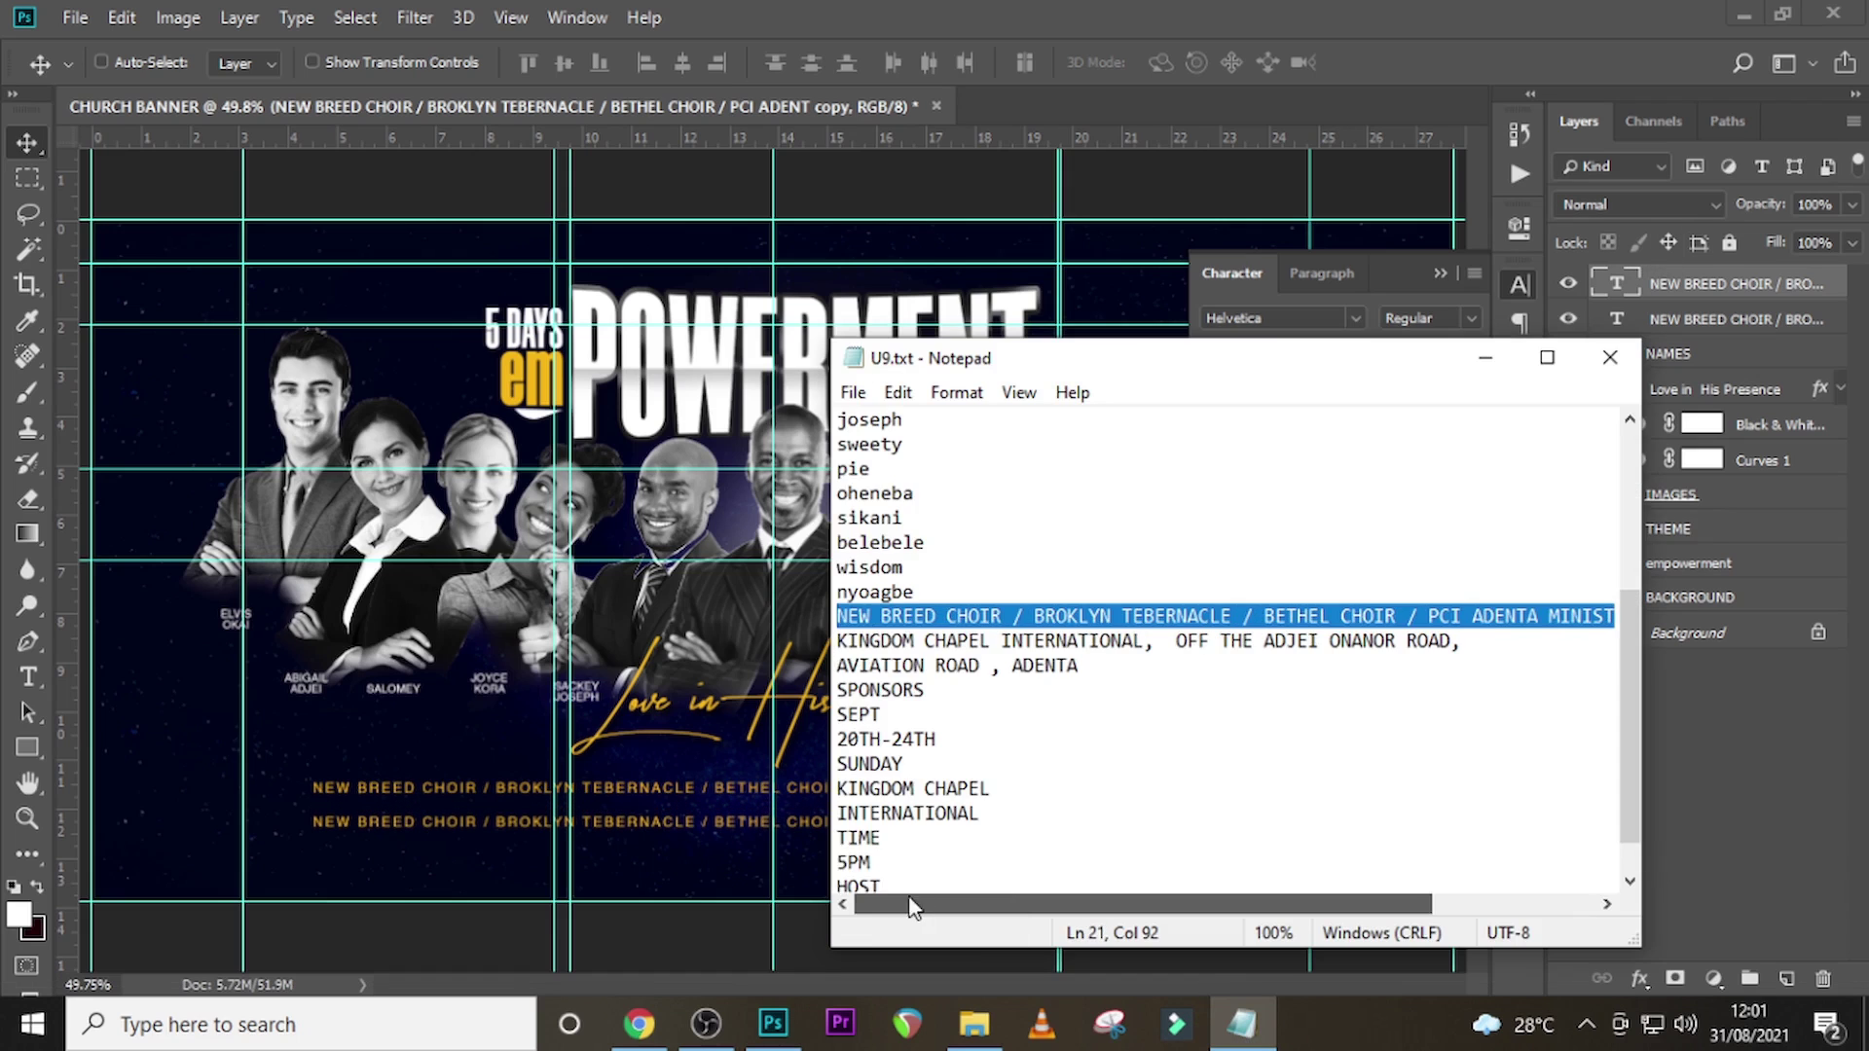
drag(1078, 666, 837, 642)
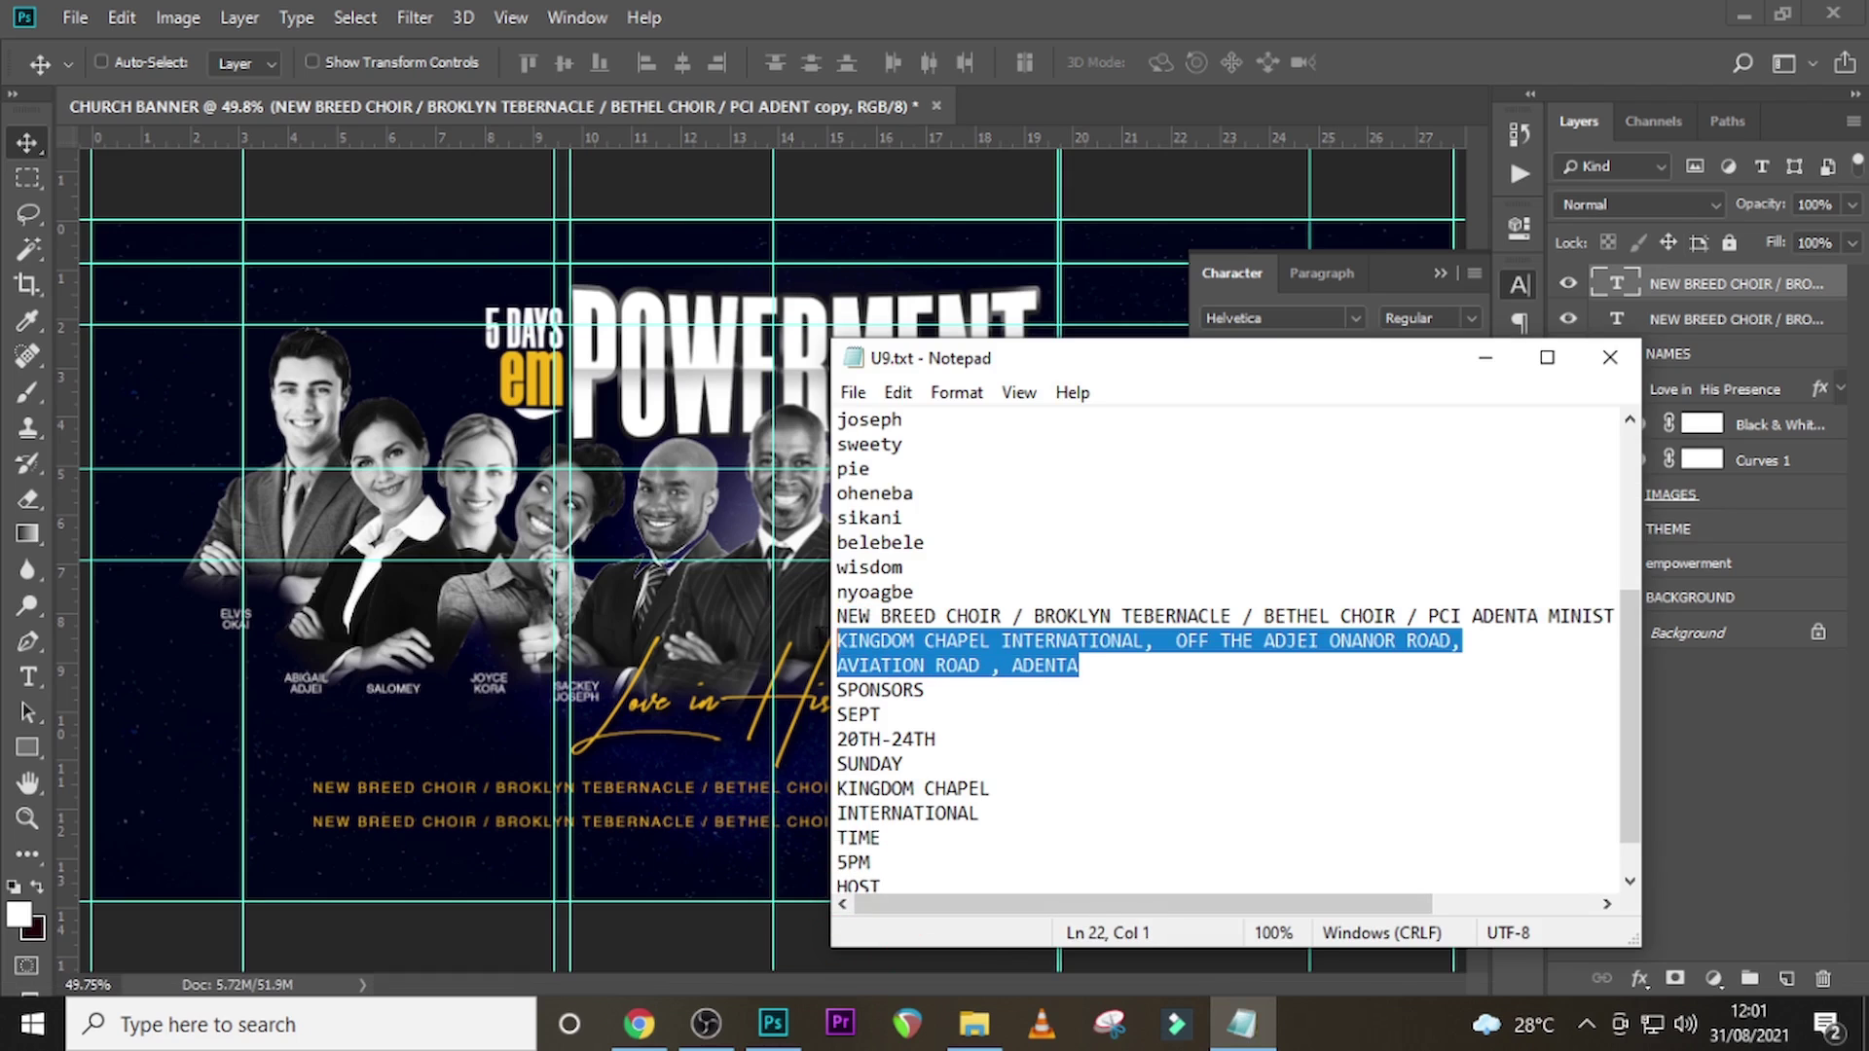
key(ctrl+c)
click(1484, 357)
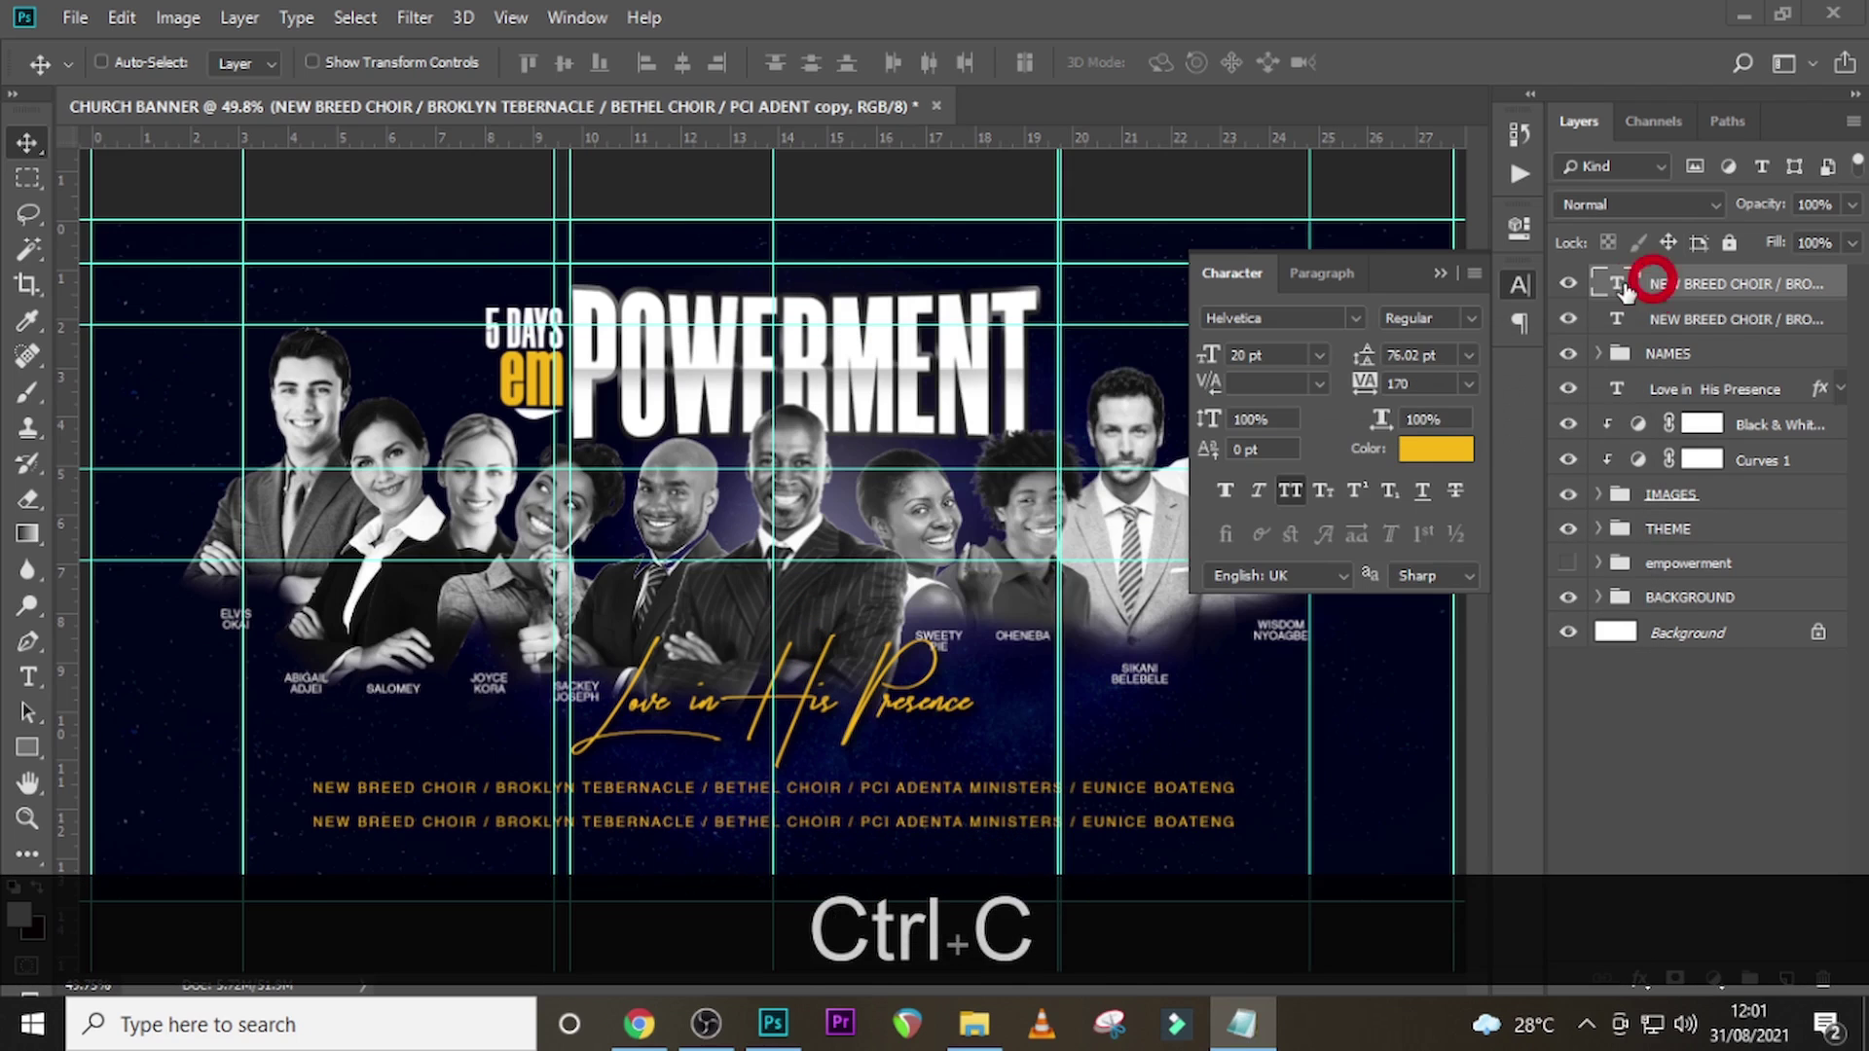
double_click(1618, 283)
key(ctrl+v)
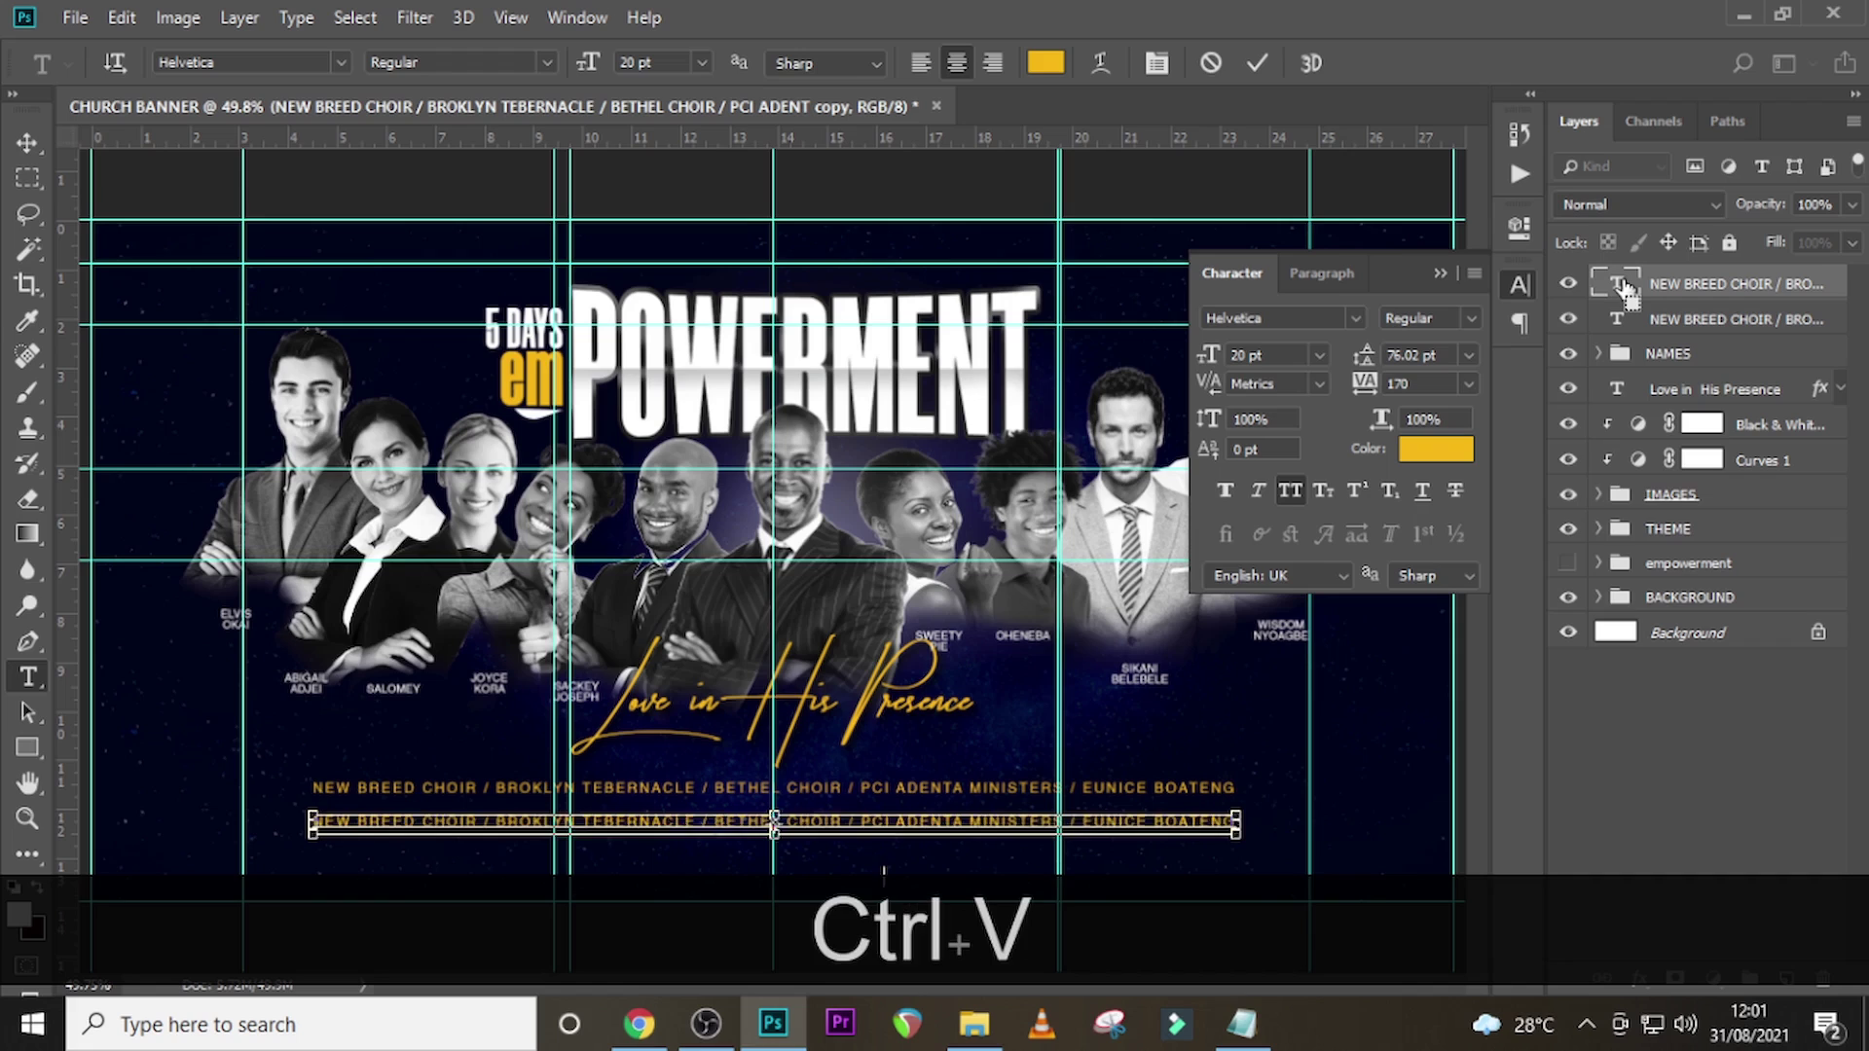
click(1623, 289)
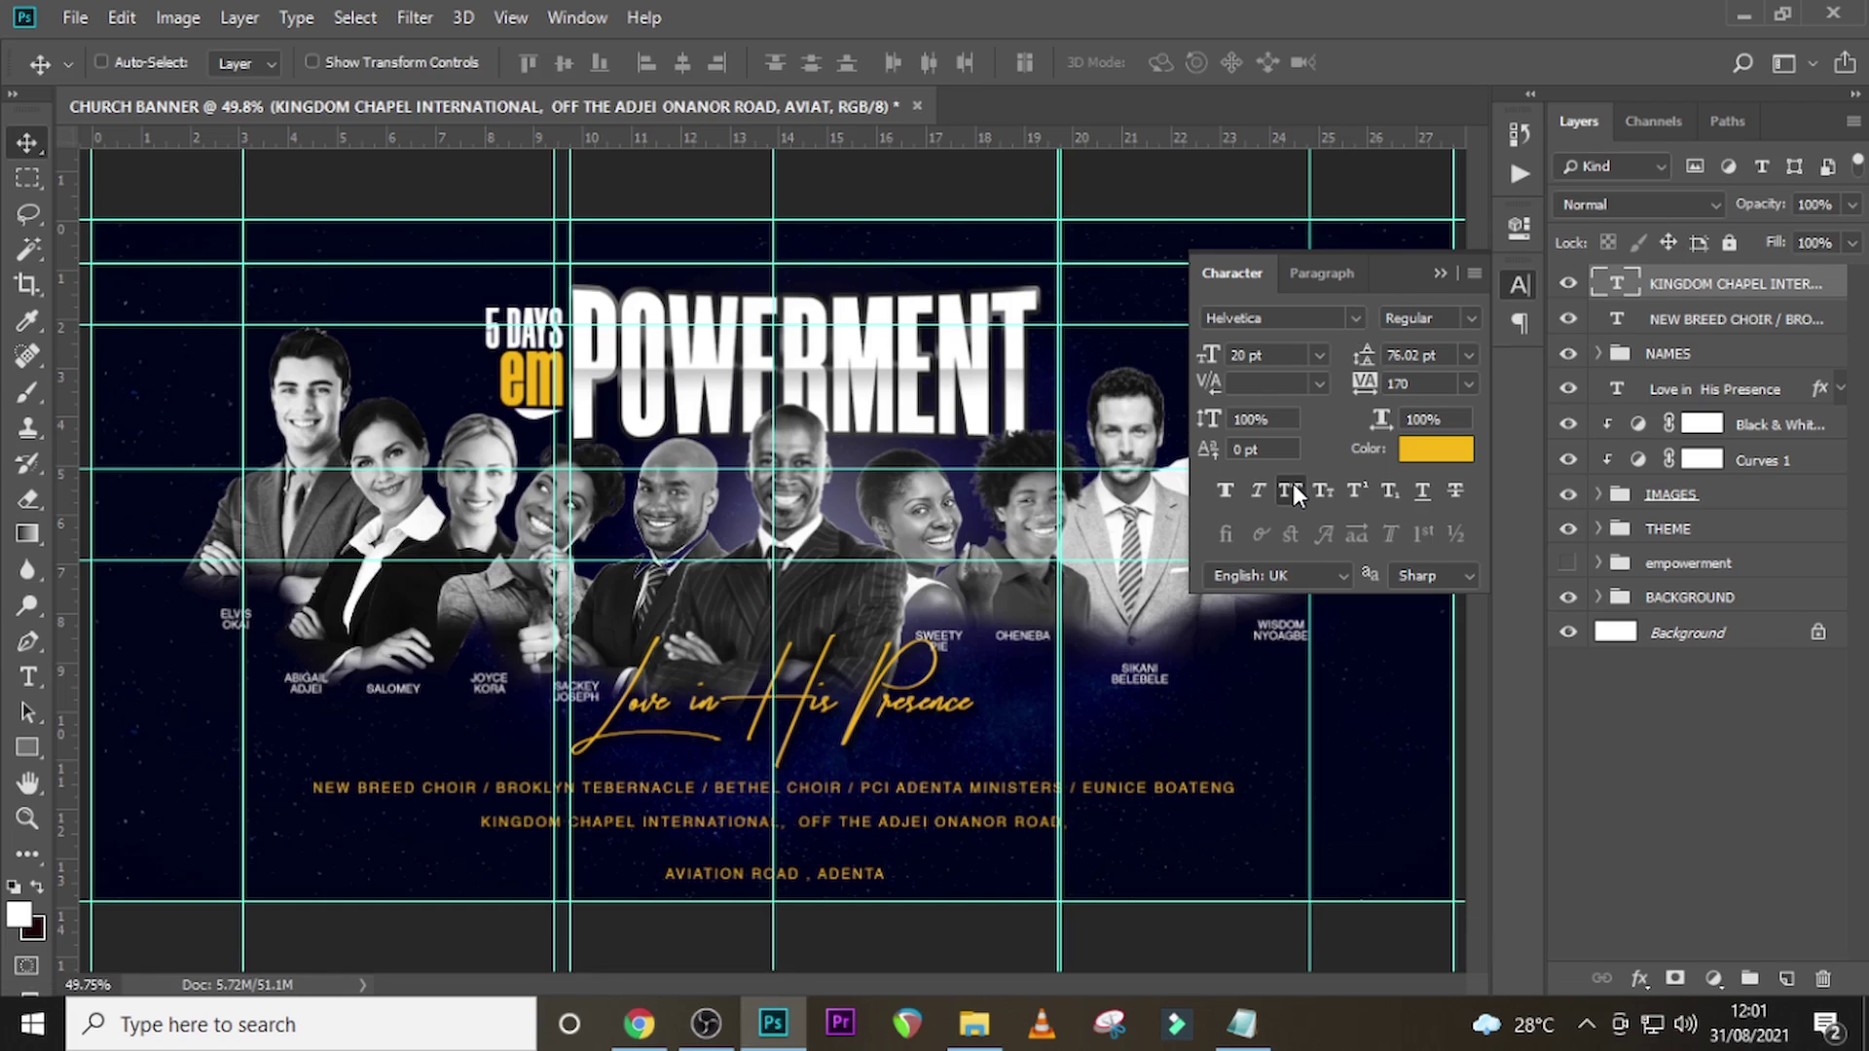
- Set the venue address text's font size to 23 pt
click(1260, 356)
text(23)
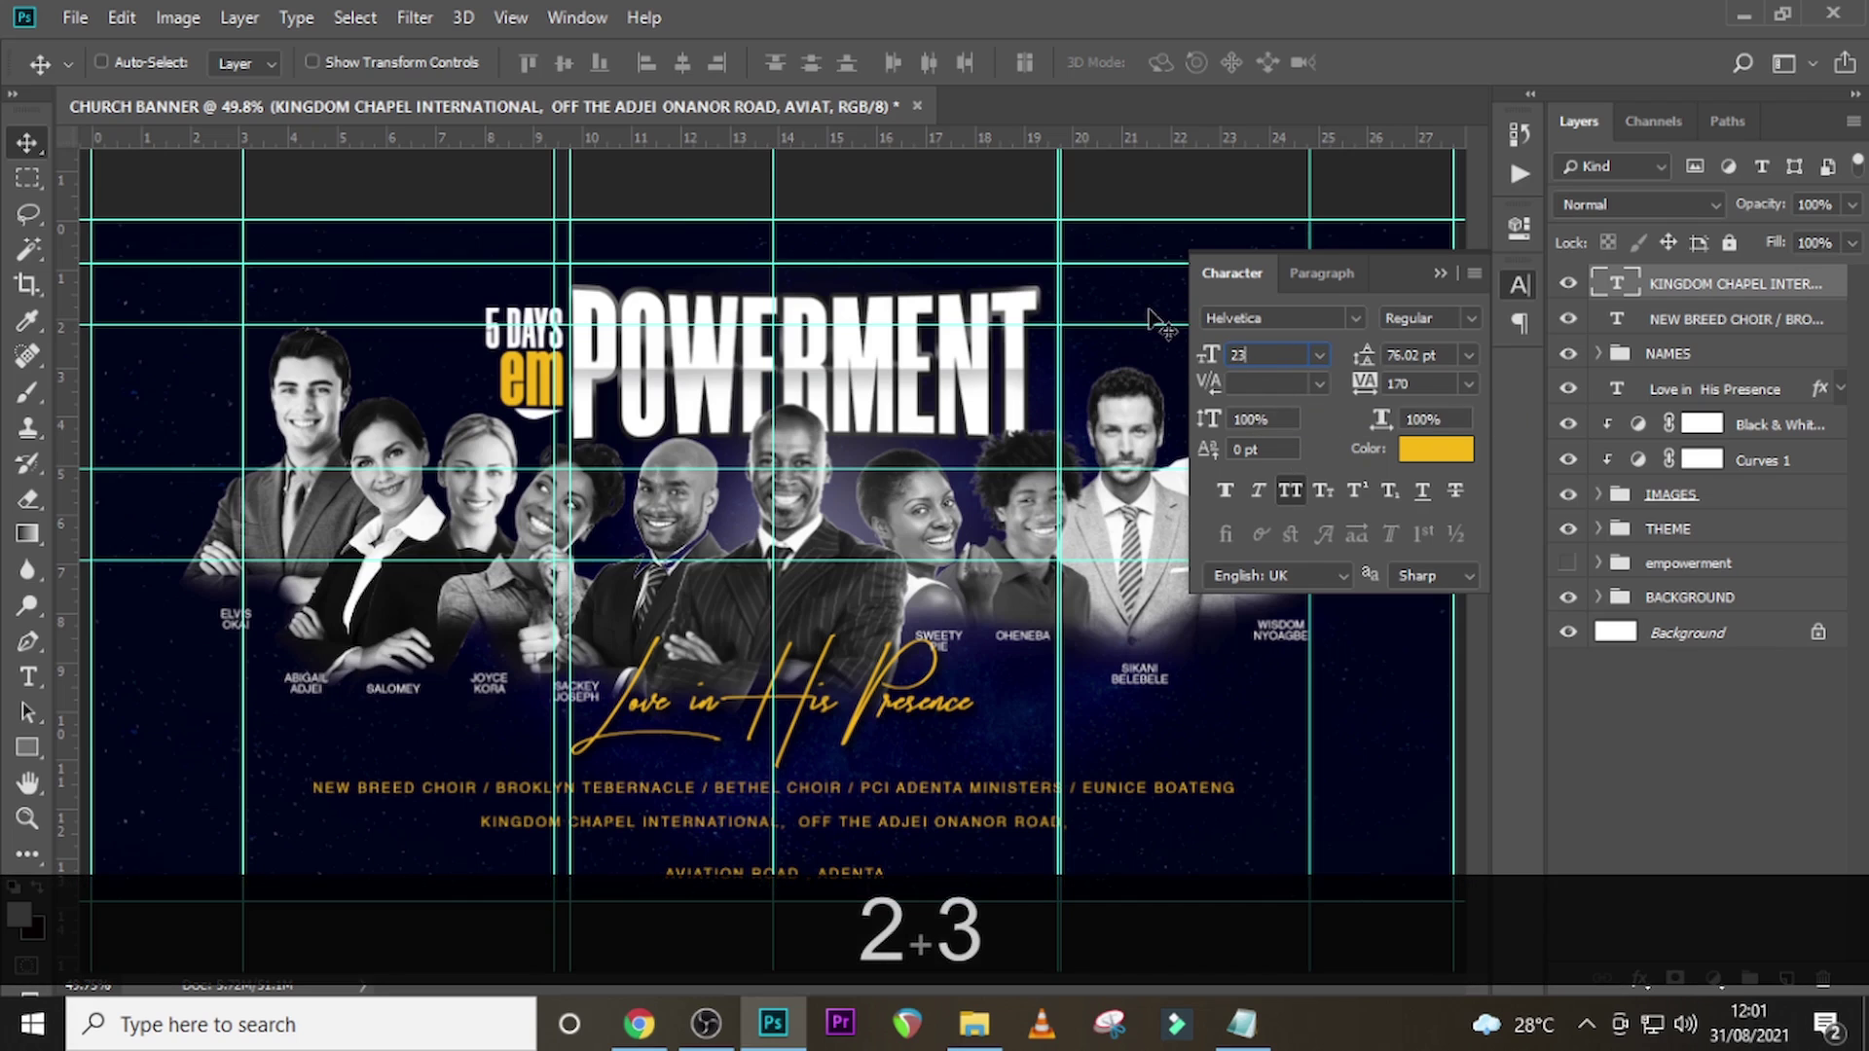
key(Return)
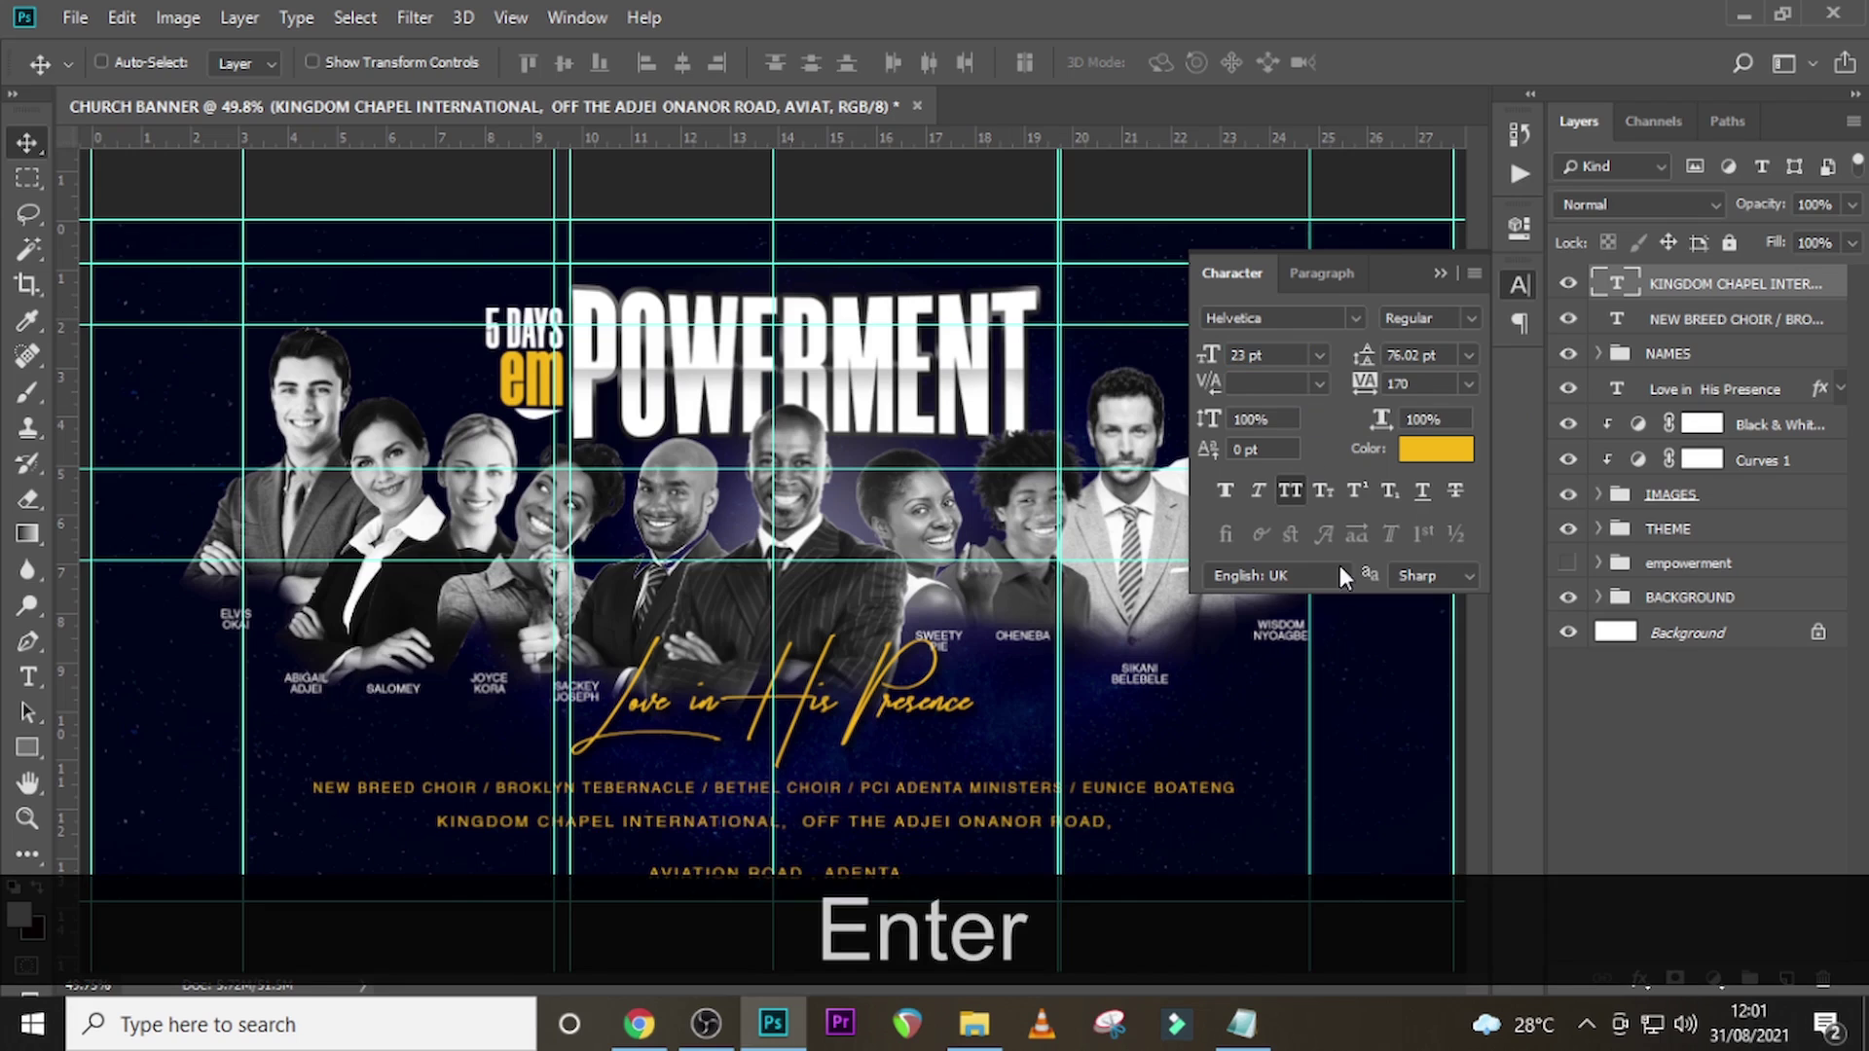
- Set the venue address text's leading to 41.8 pt and its colour to white (ffffff)
click(1363, 355)
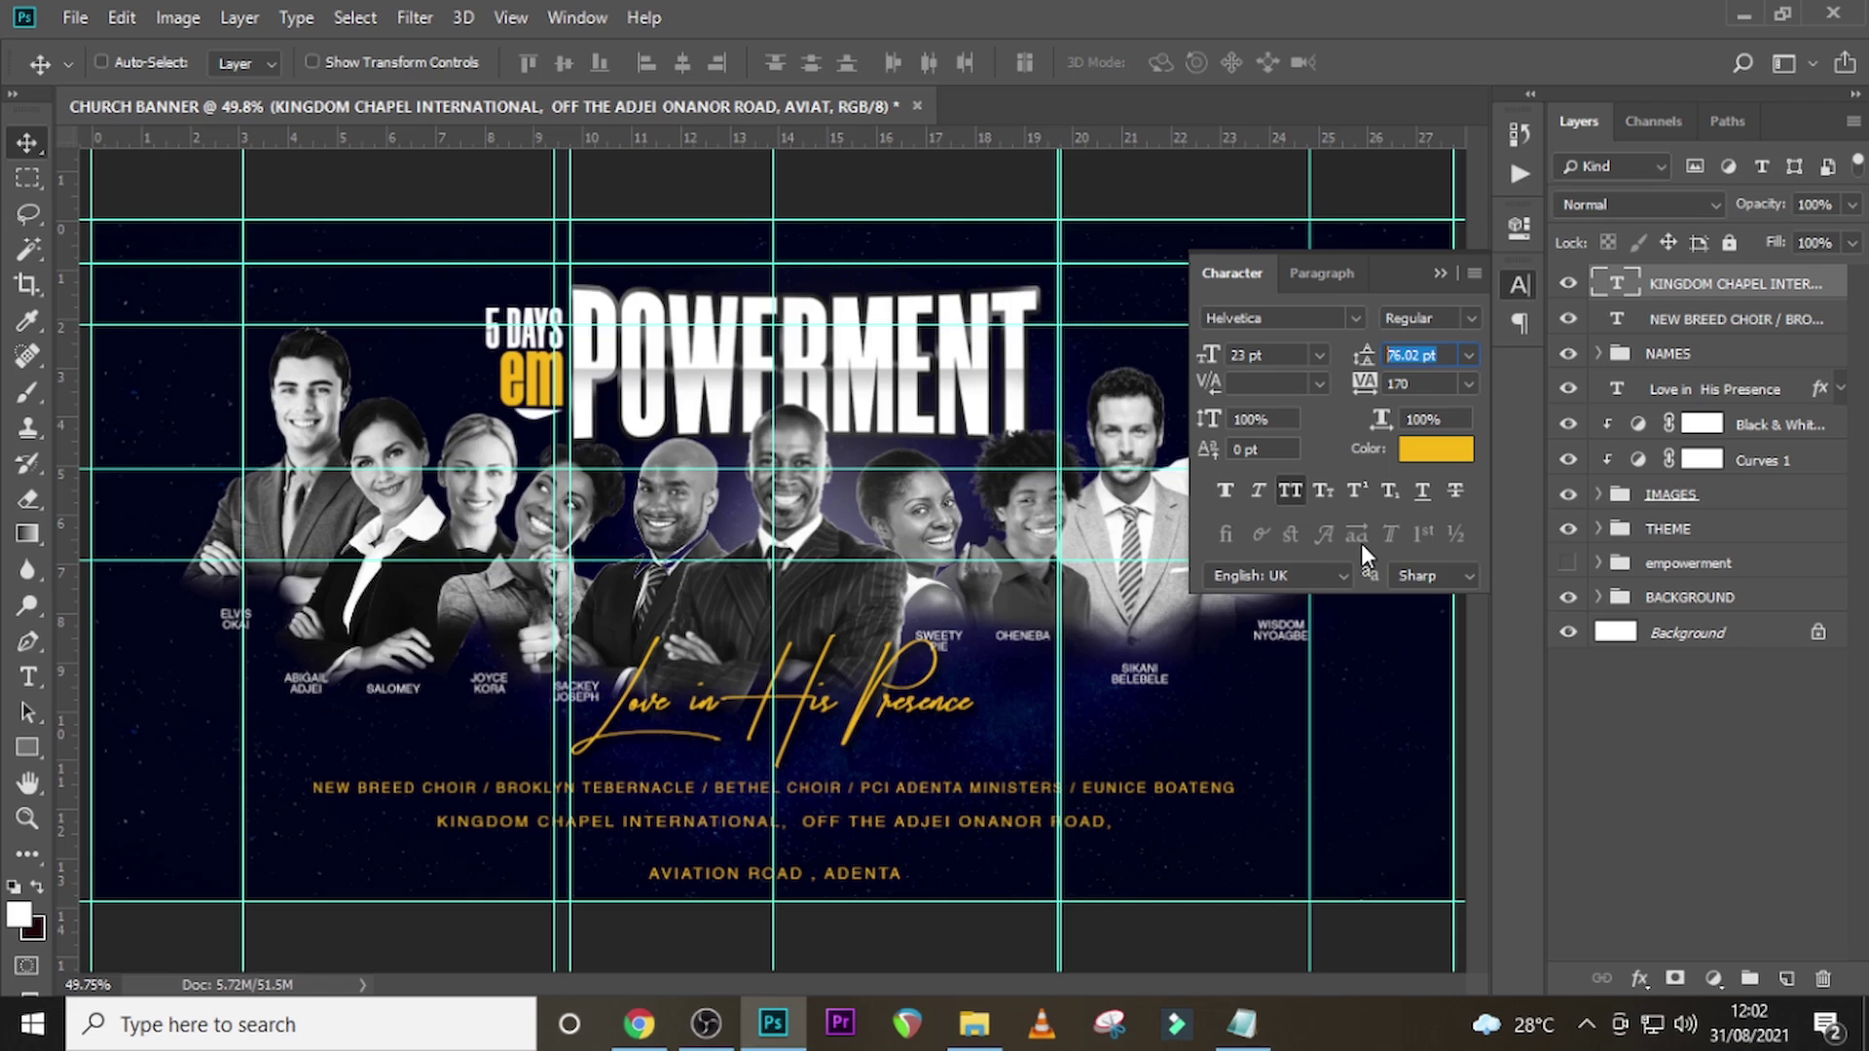
text(41.8)
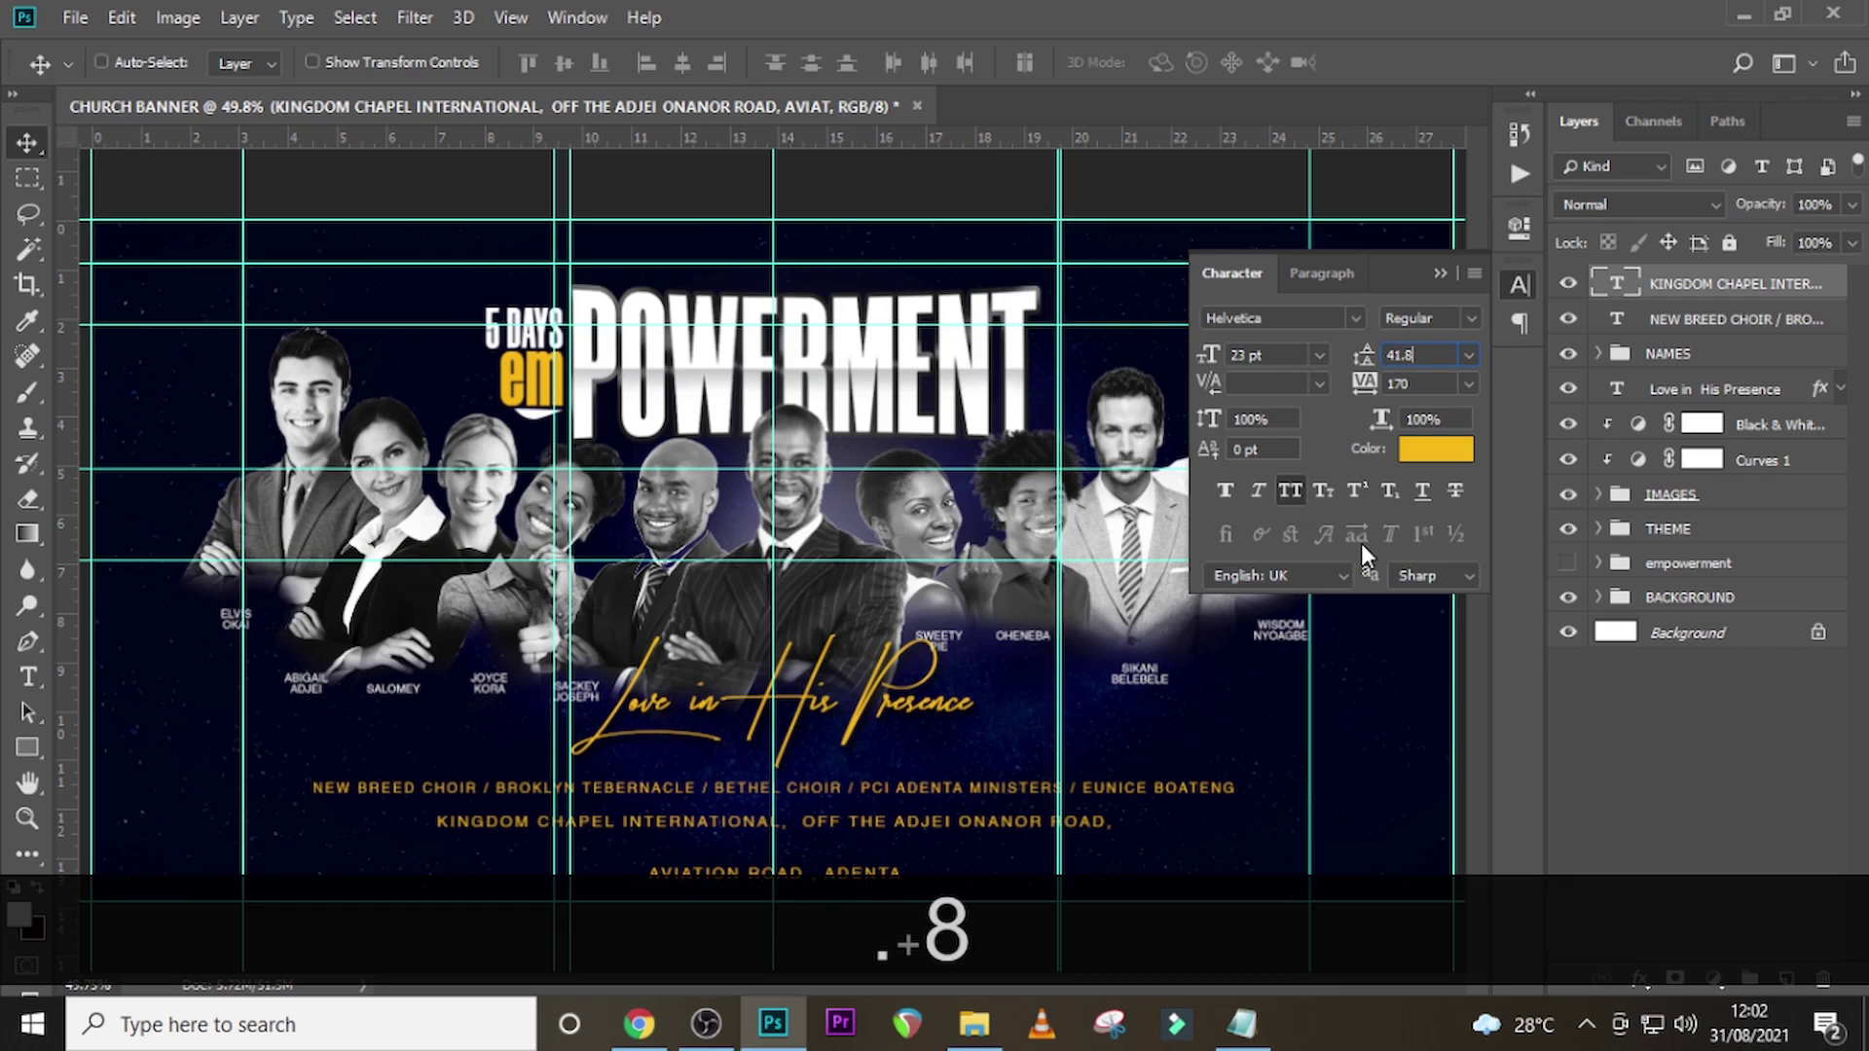
key(Return)
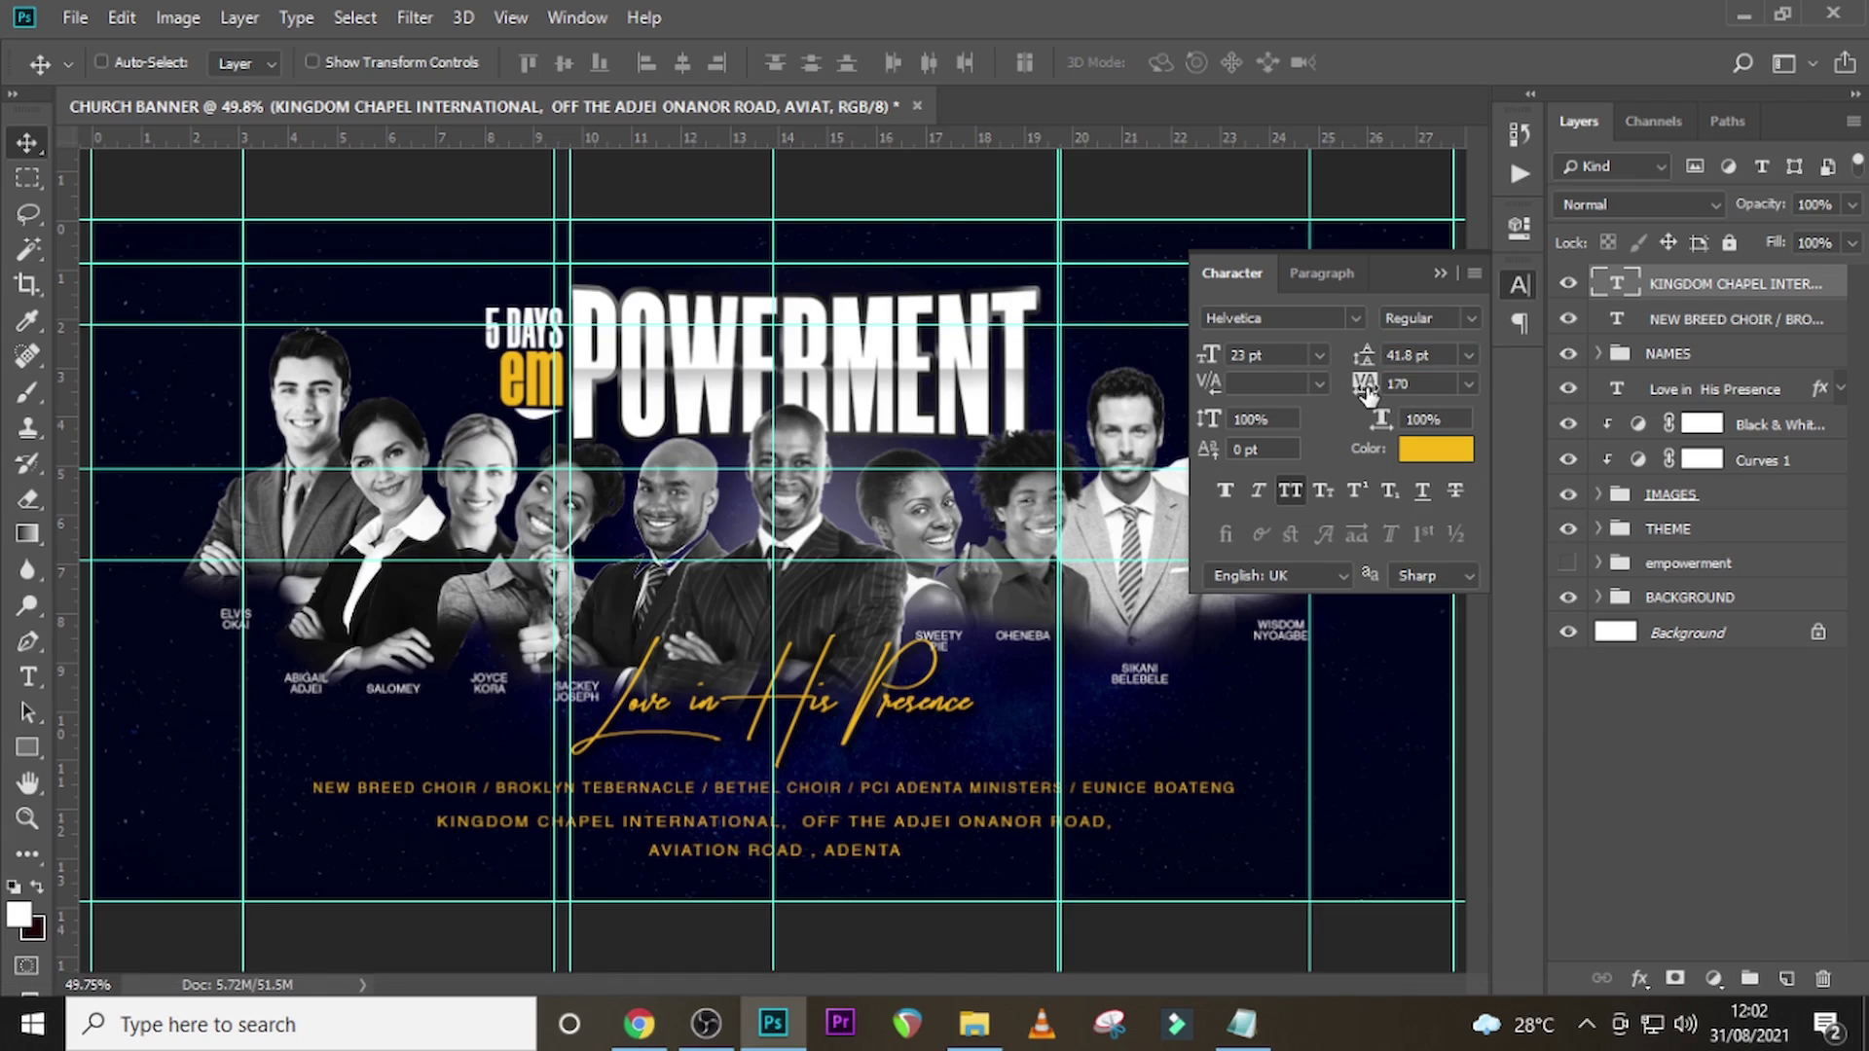
click(1436, 449)
click(955, 383)
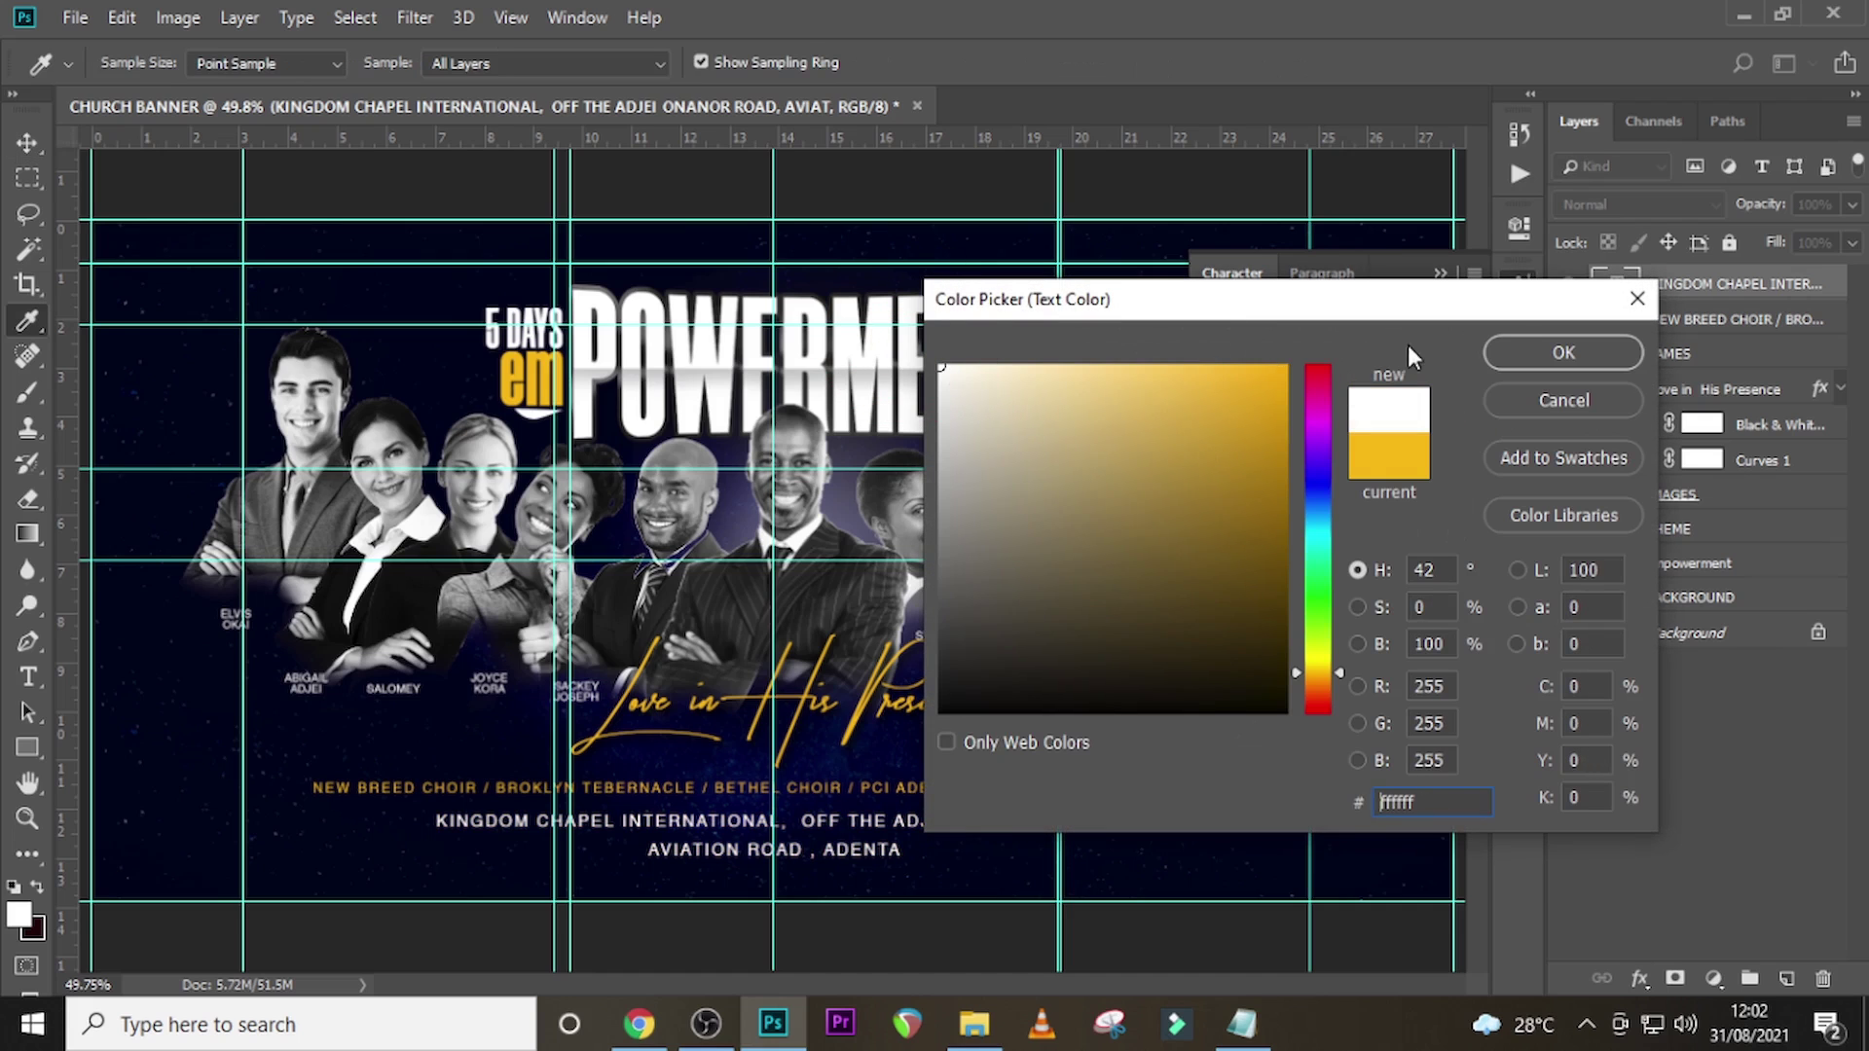
click(1533, 348)
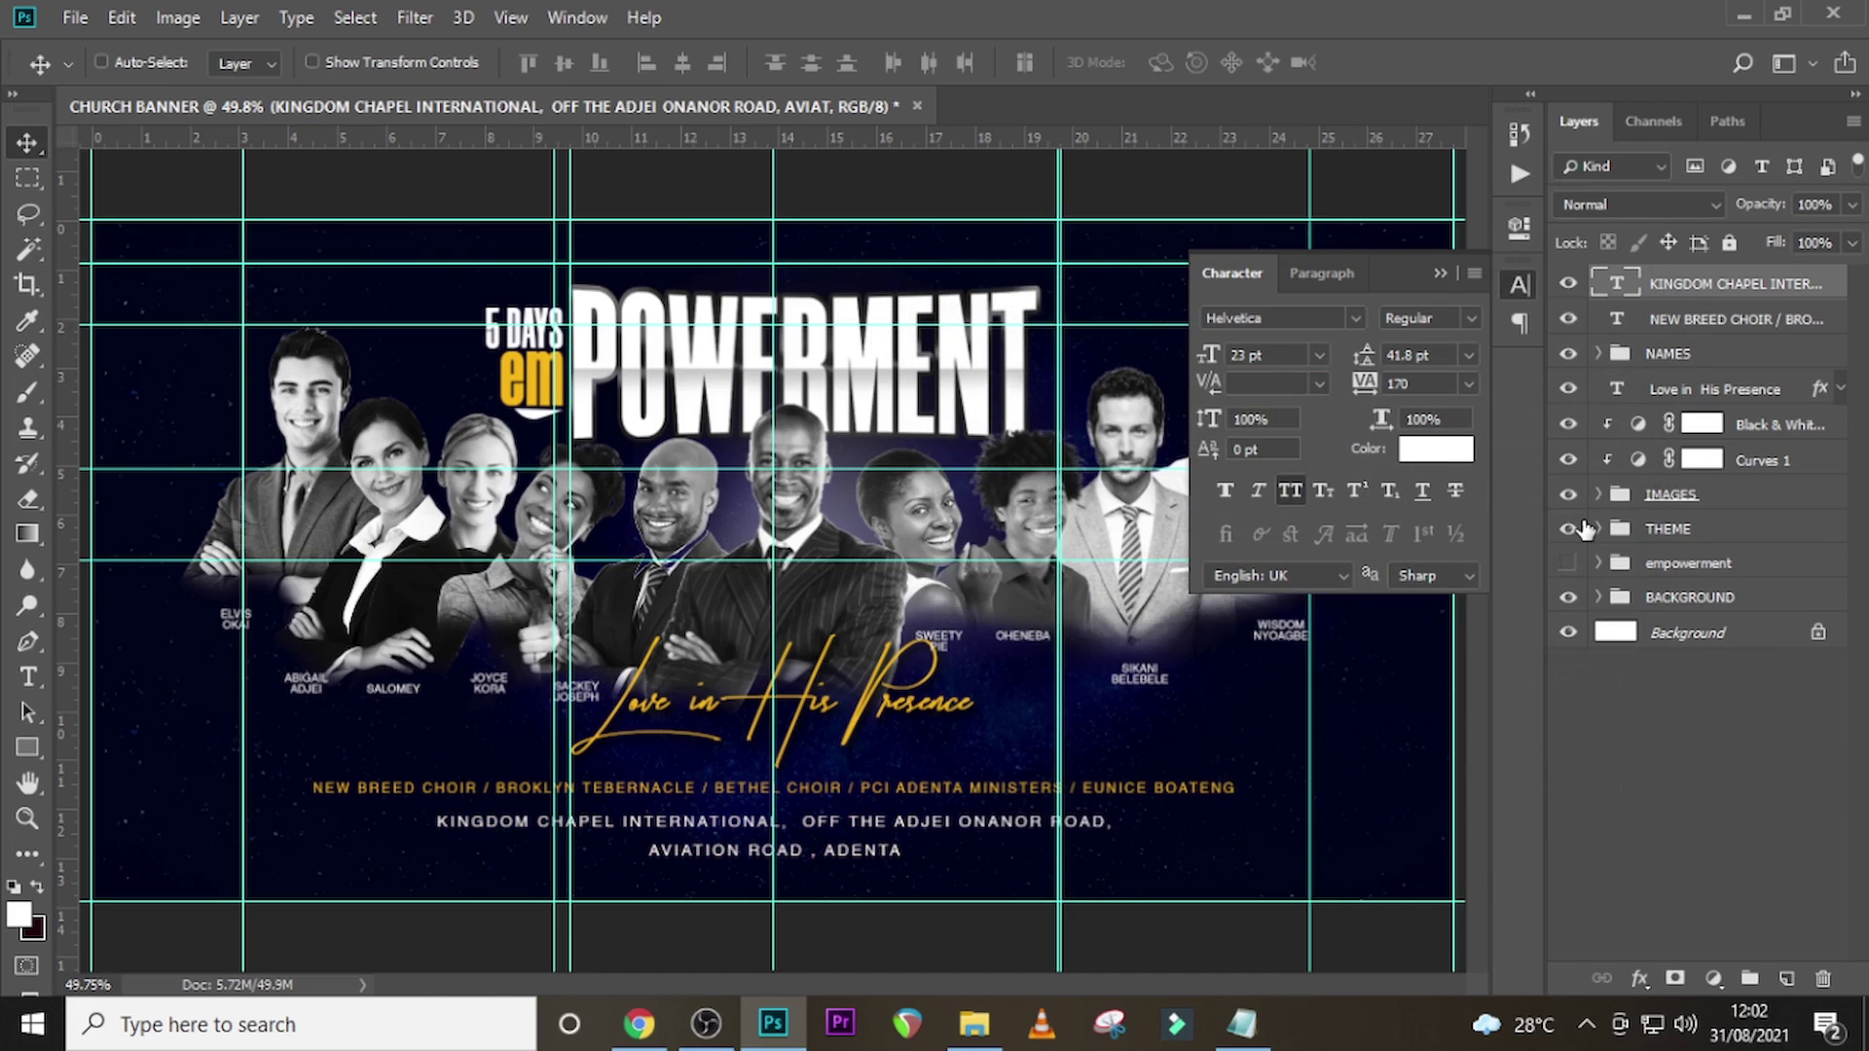
- Nudge the two-line venue address slightly upward, closer to the choir line
key(ctrl+equal)
key(ctrl+equal)
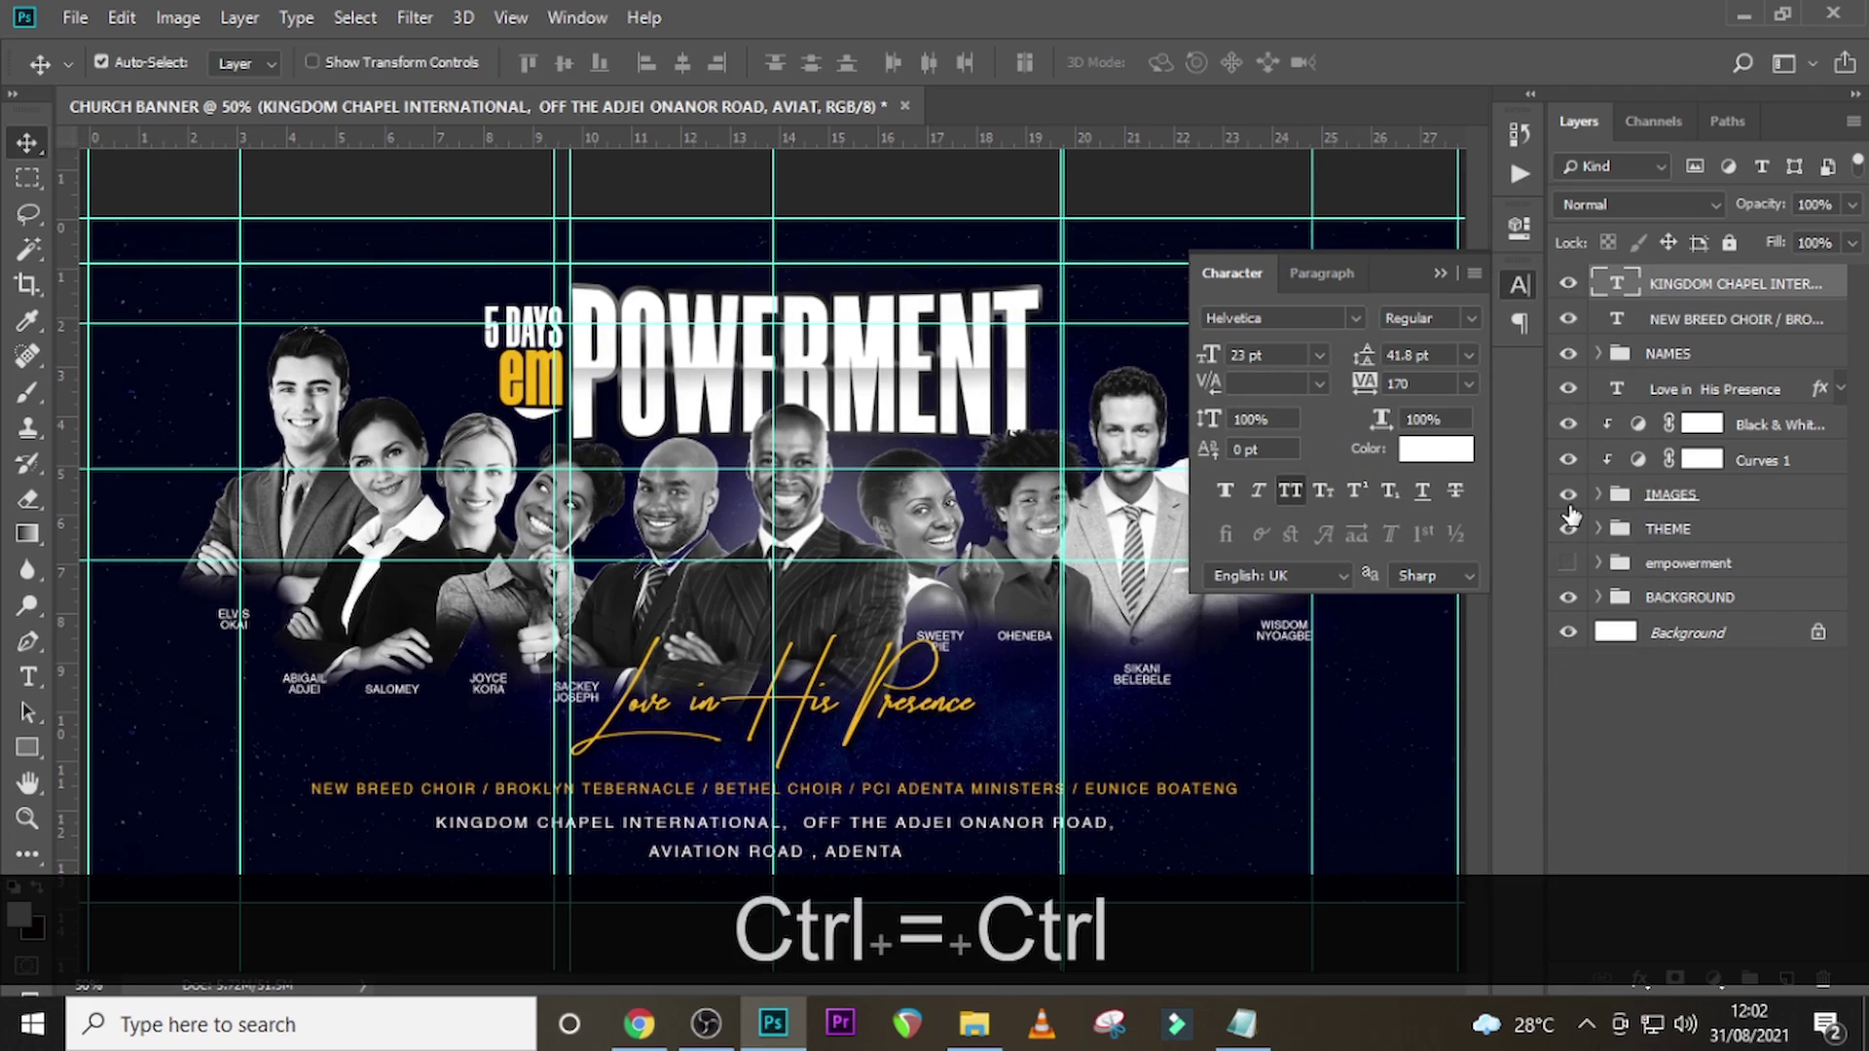
key(ctrl+equal)
scroll(693, 698, down, 7)
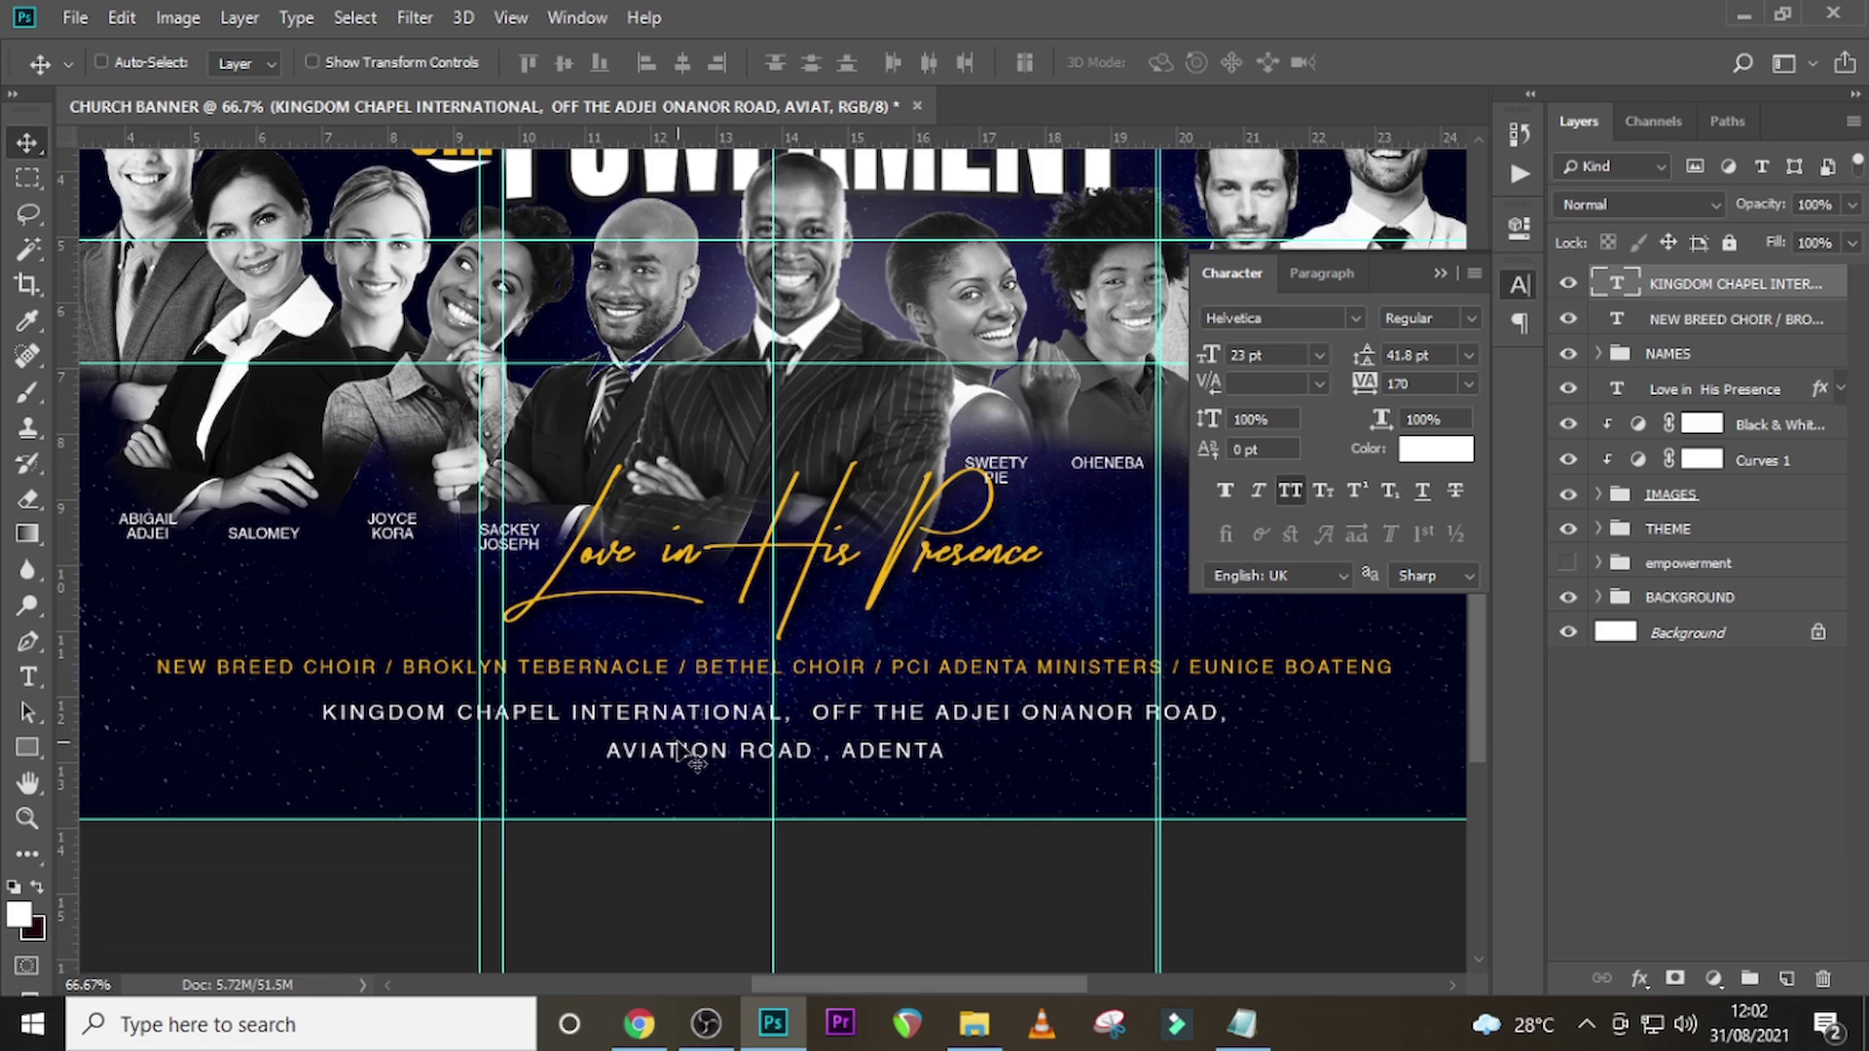
key(Up)
key(Up)
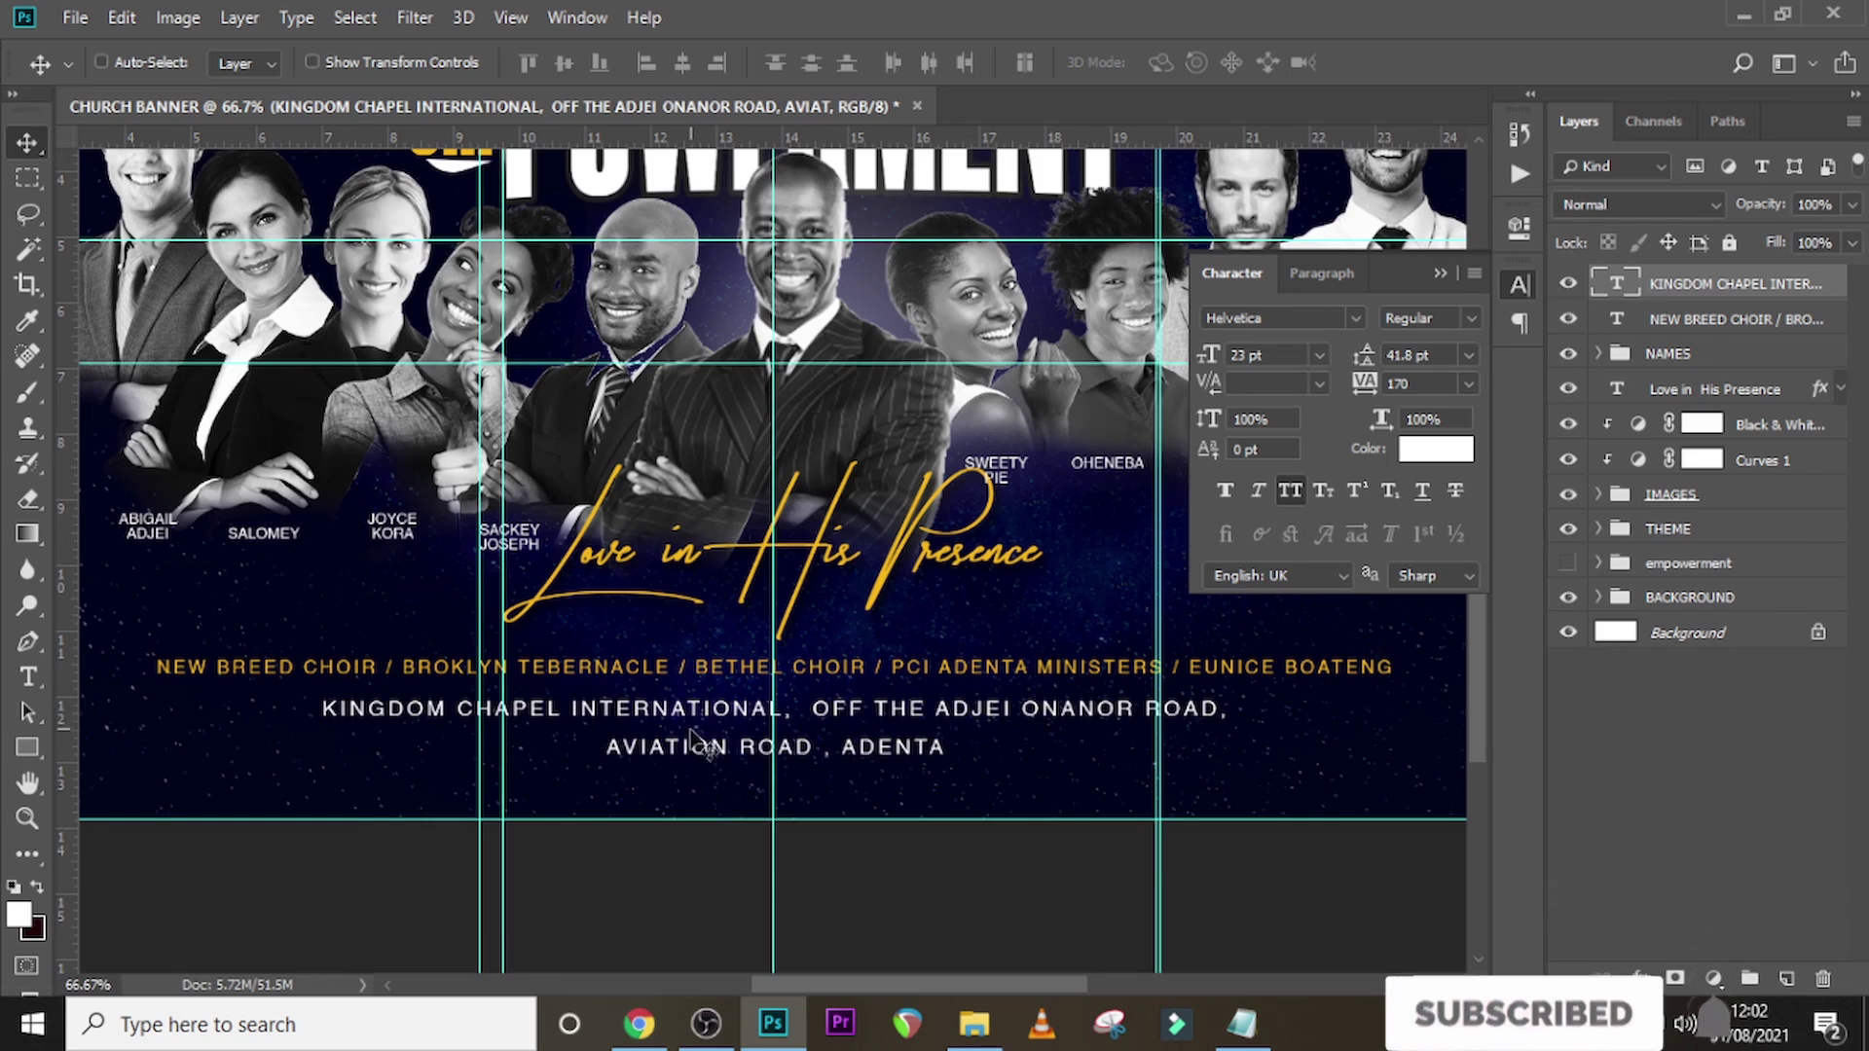
- Select the choir line together with the venue address and nudge both upward to free space at the banner's lower edge
key(ctrl)
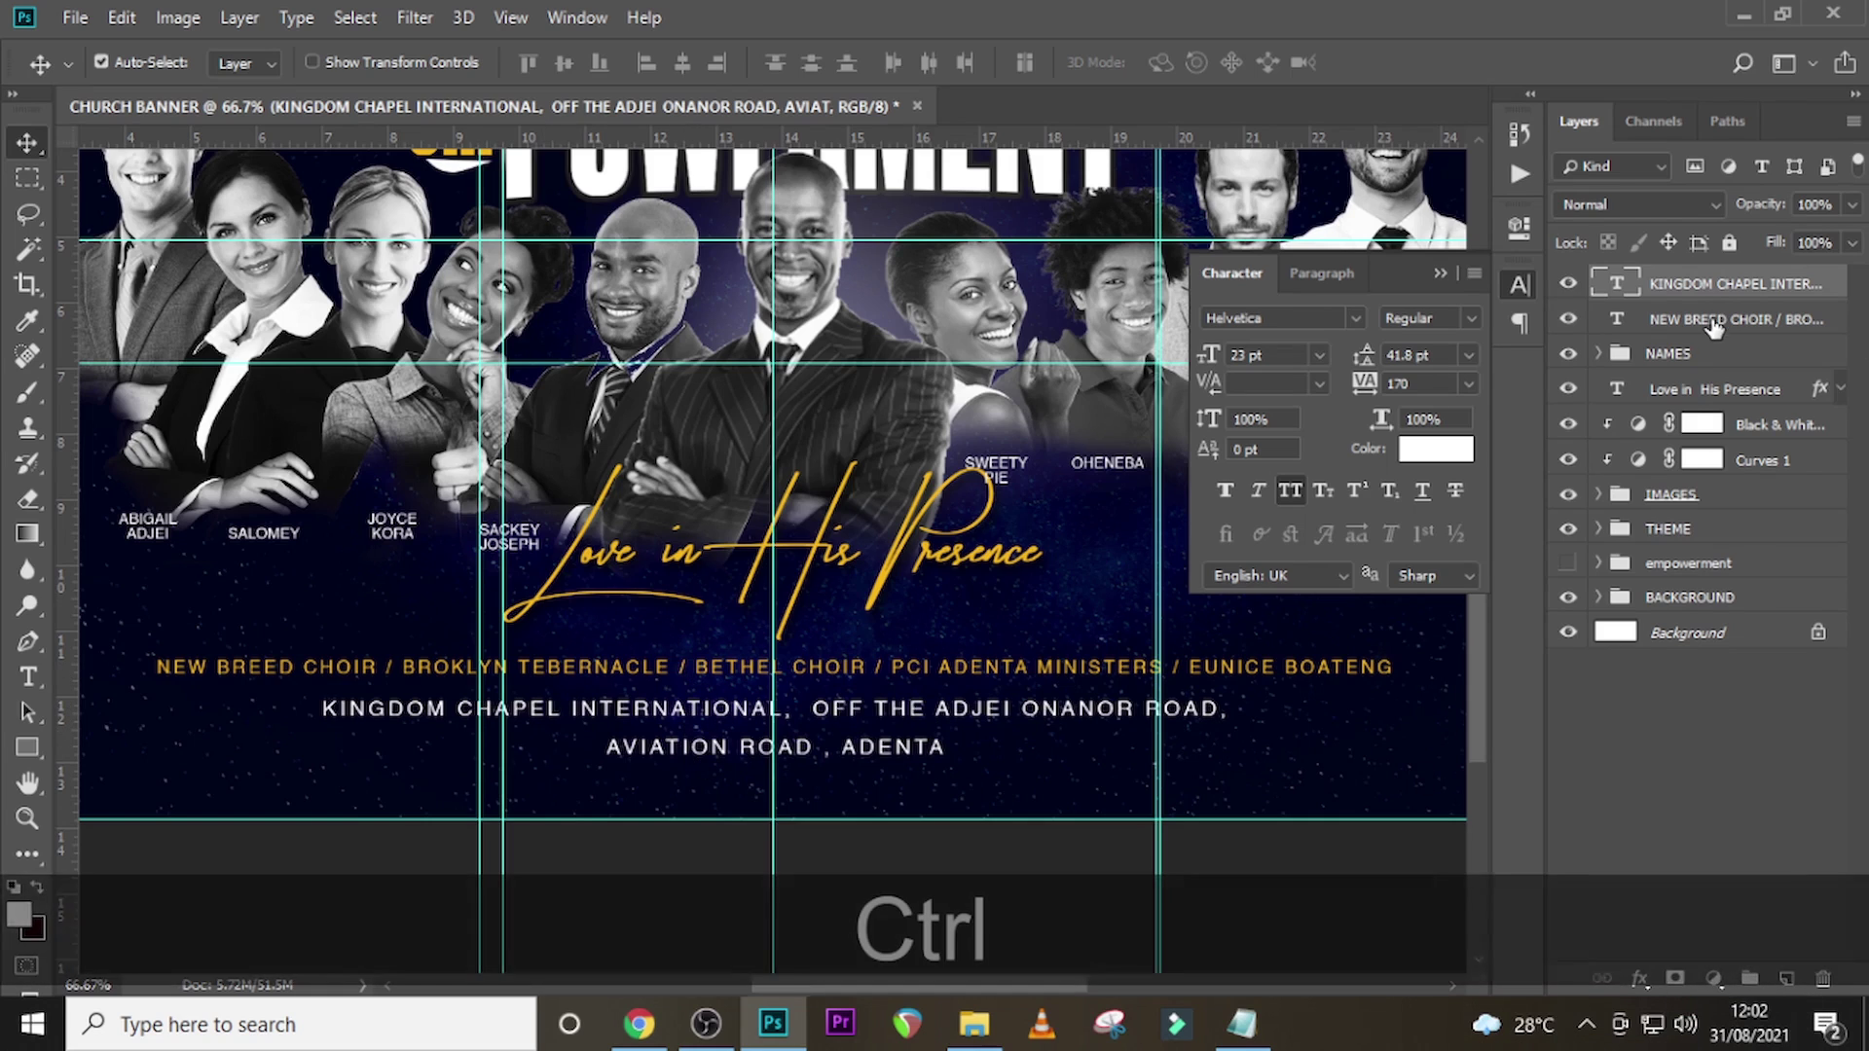
ctrl+click(1676, 318)
key(ctrl+Up)
key(ctrl+Up)
key(ctrl+Up)
key(ctrl+Up)
key(ctrl+Up)
key(ctrl+Up)
key(ctrl+Up)
key(ctrl+Up)
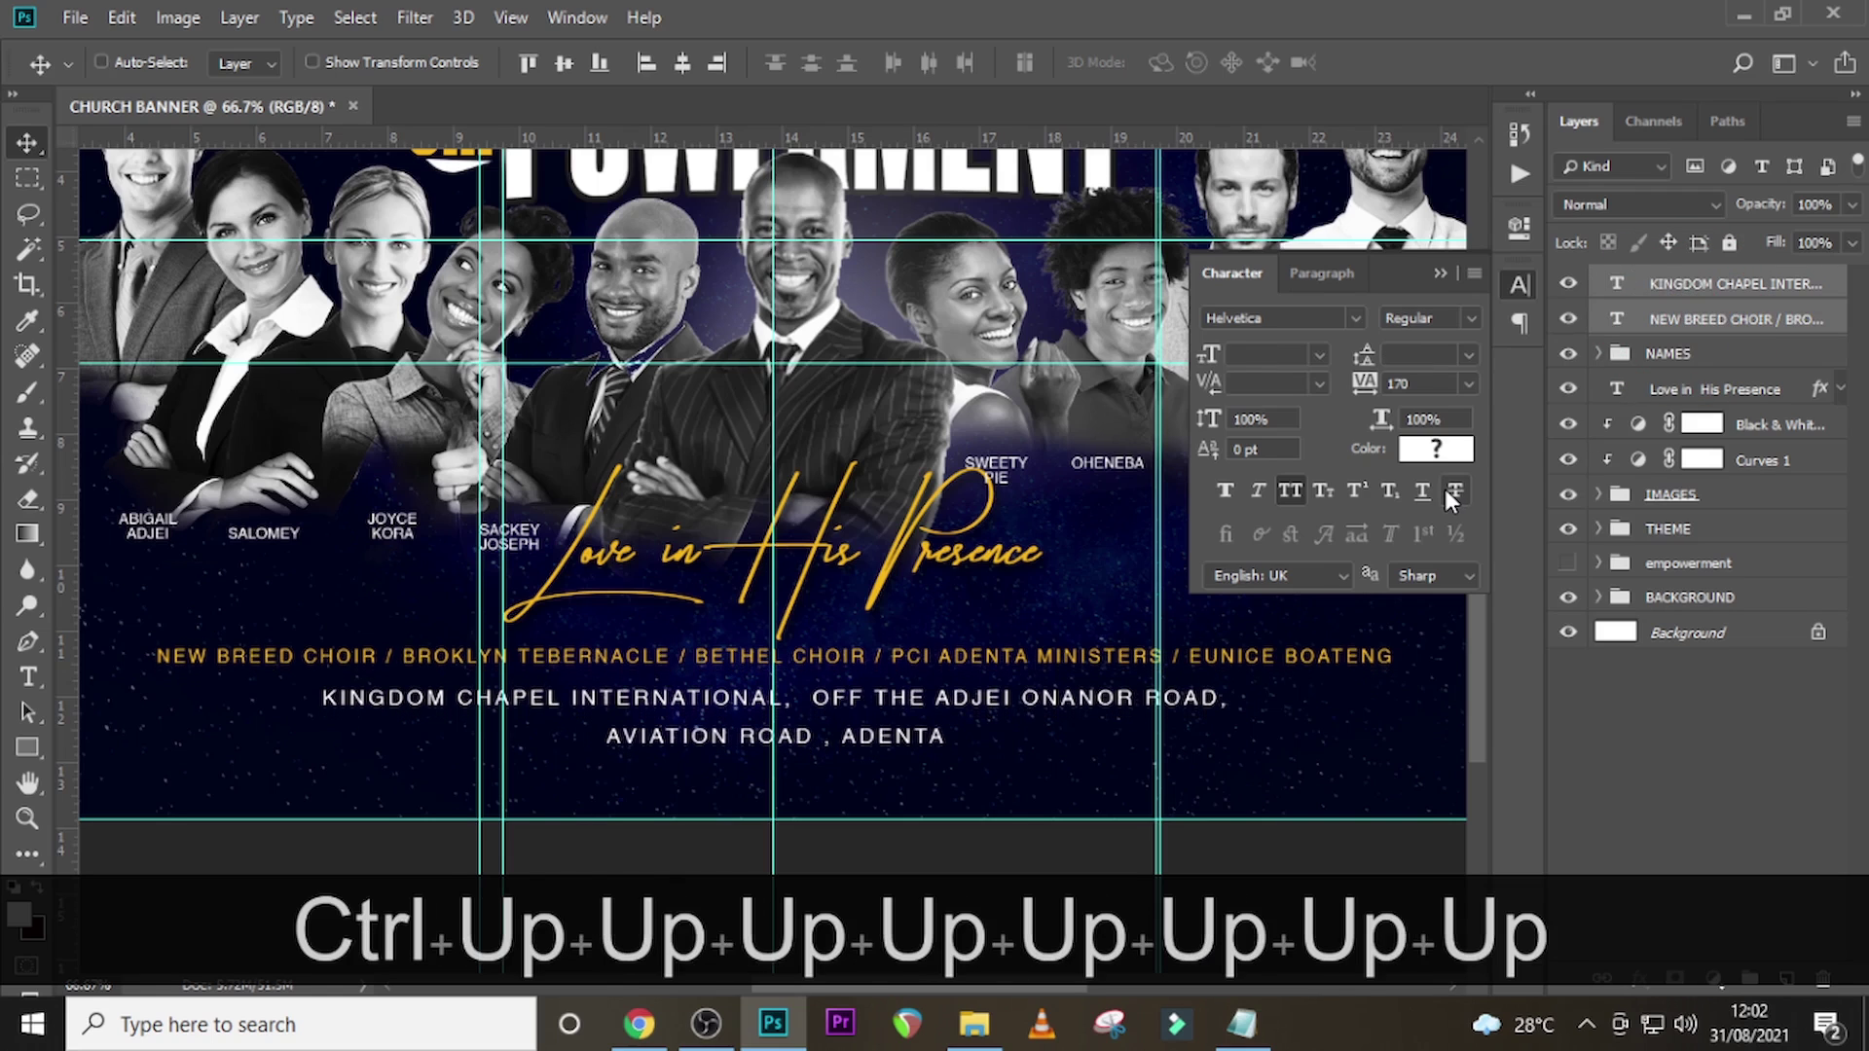
key(Up)
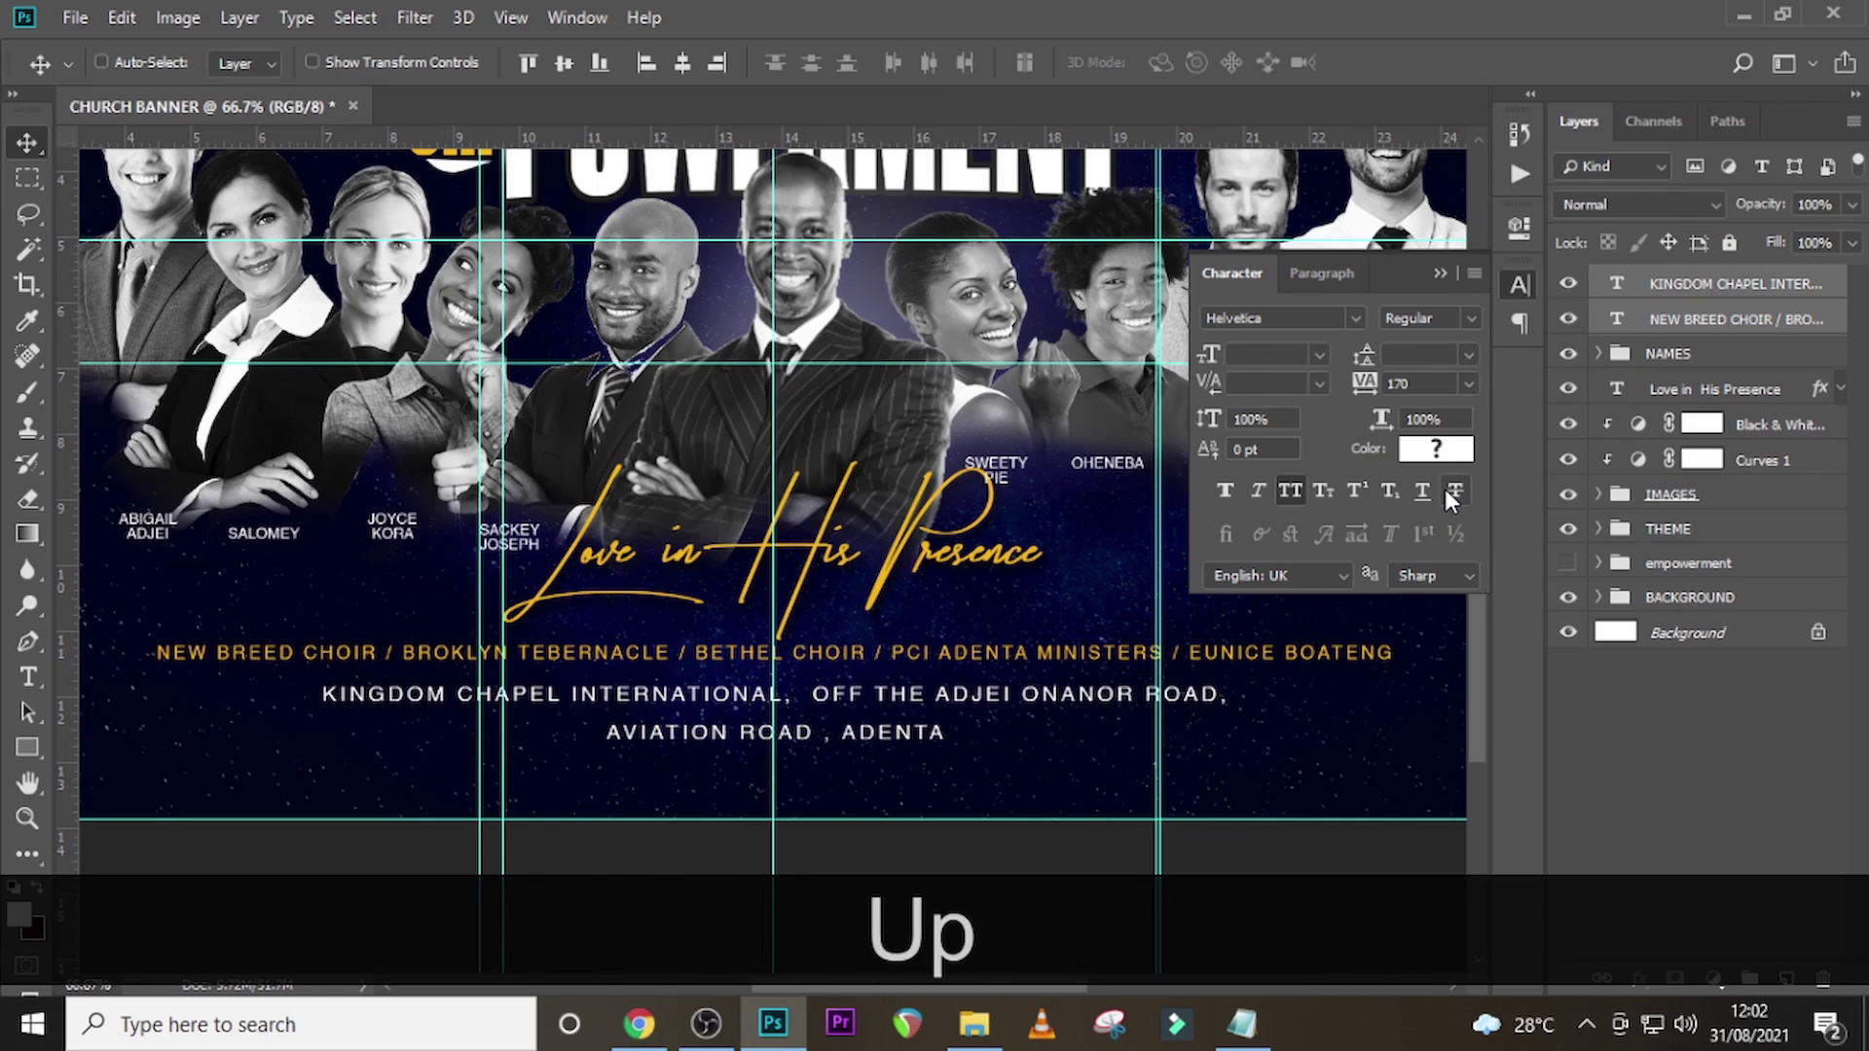
- Draw a white rectangle about 2000 × 140 px across the full width of the banner's lower edge, beneath the venue address
key(ctrl+0)
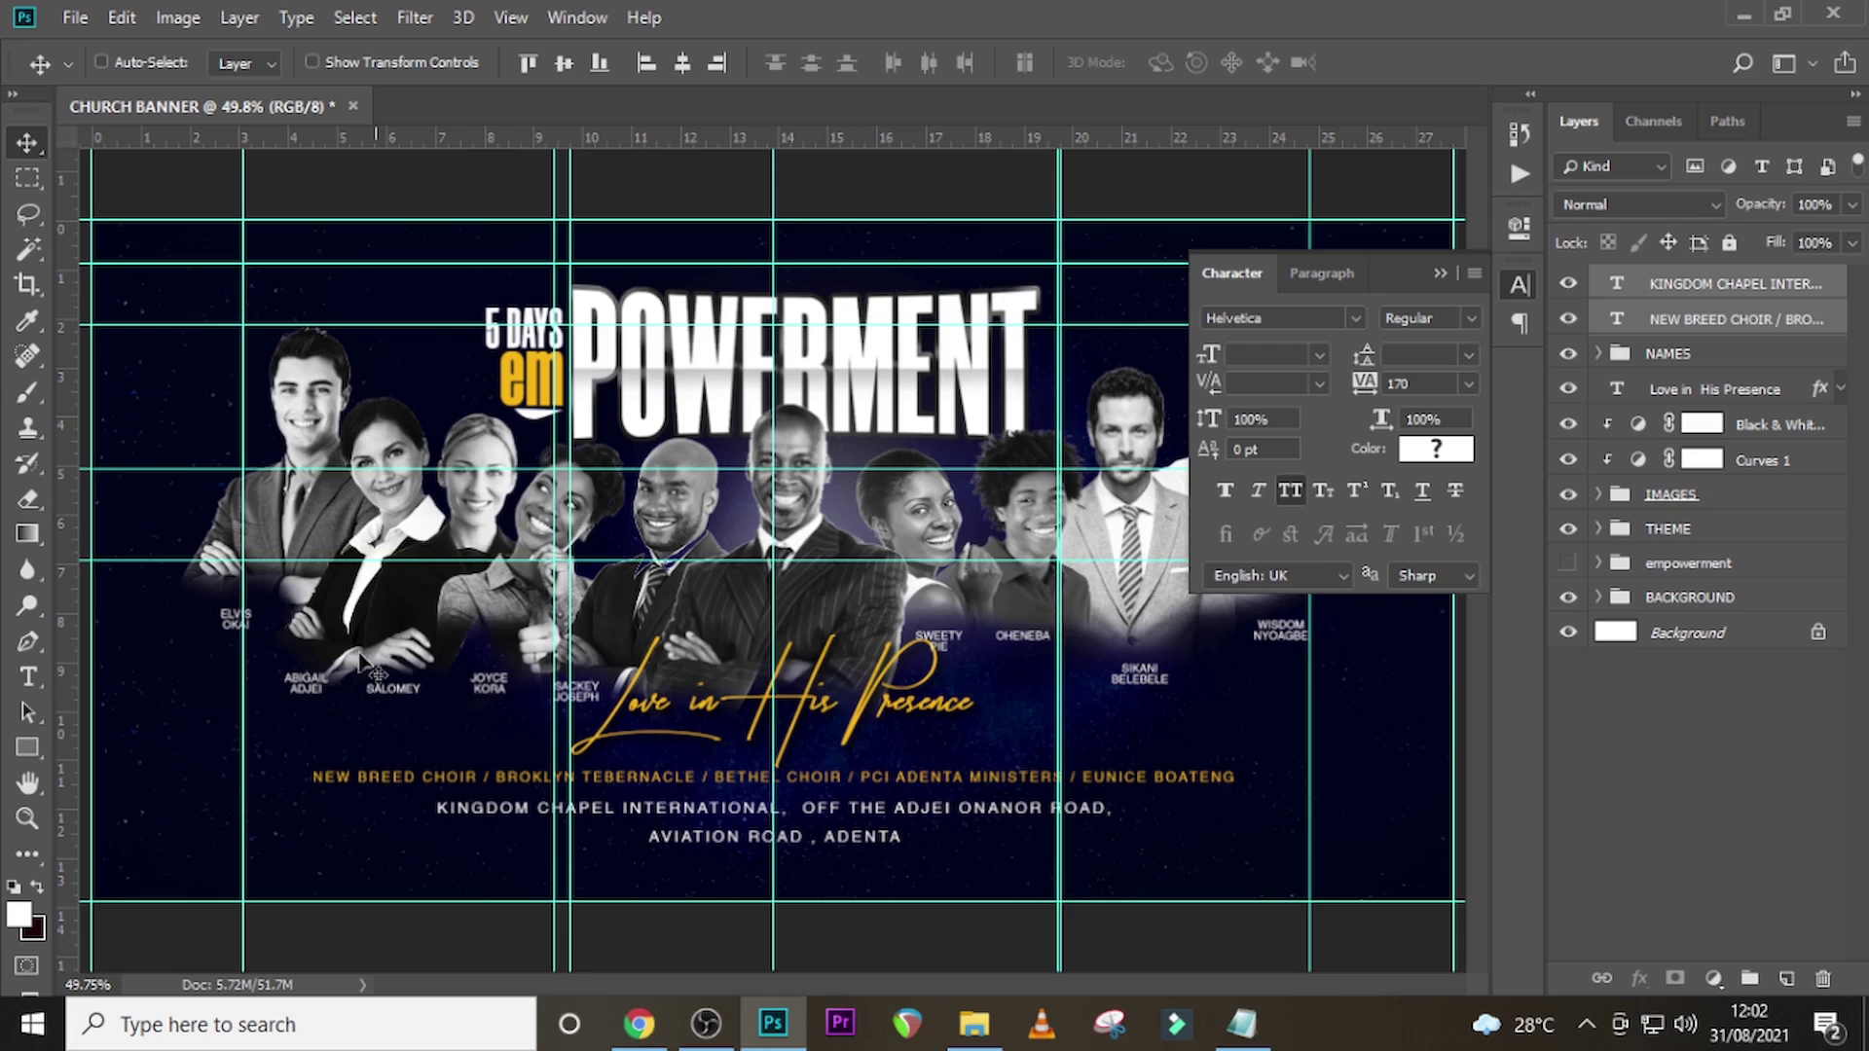
click(31, 746)
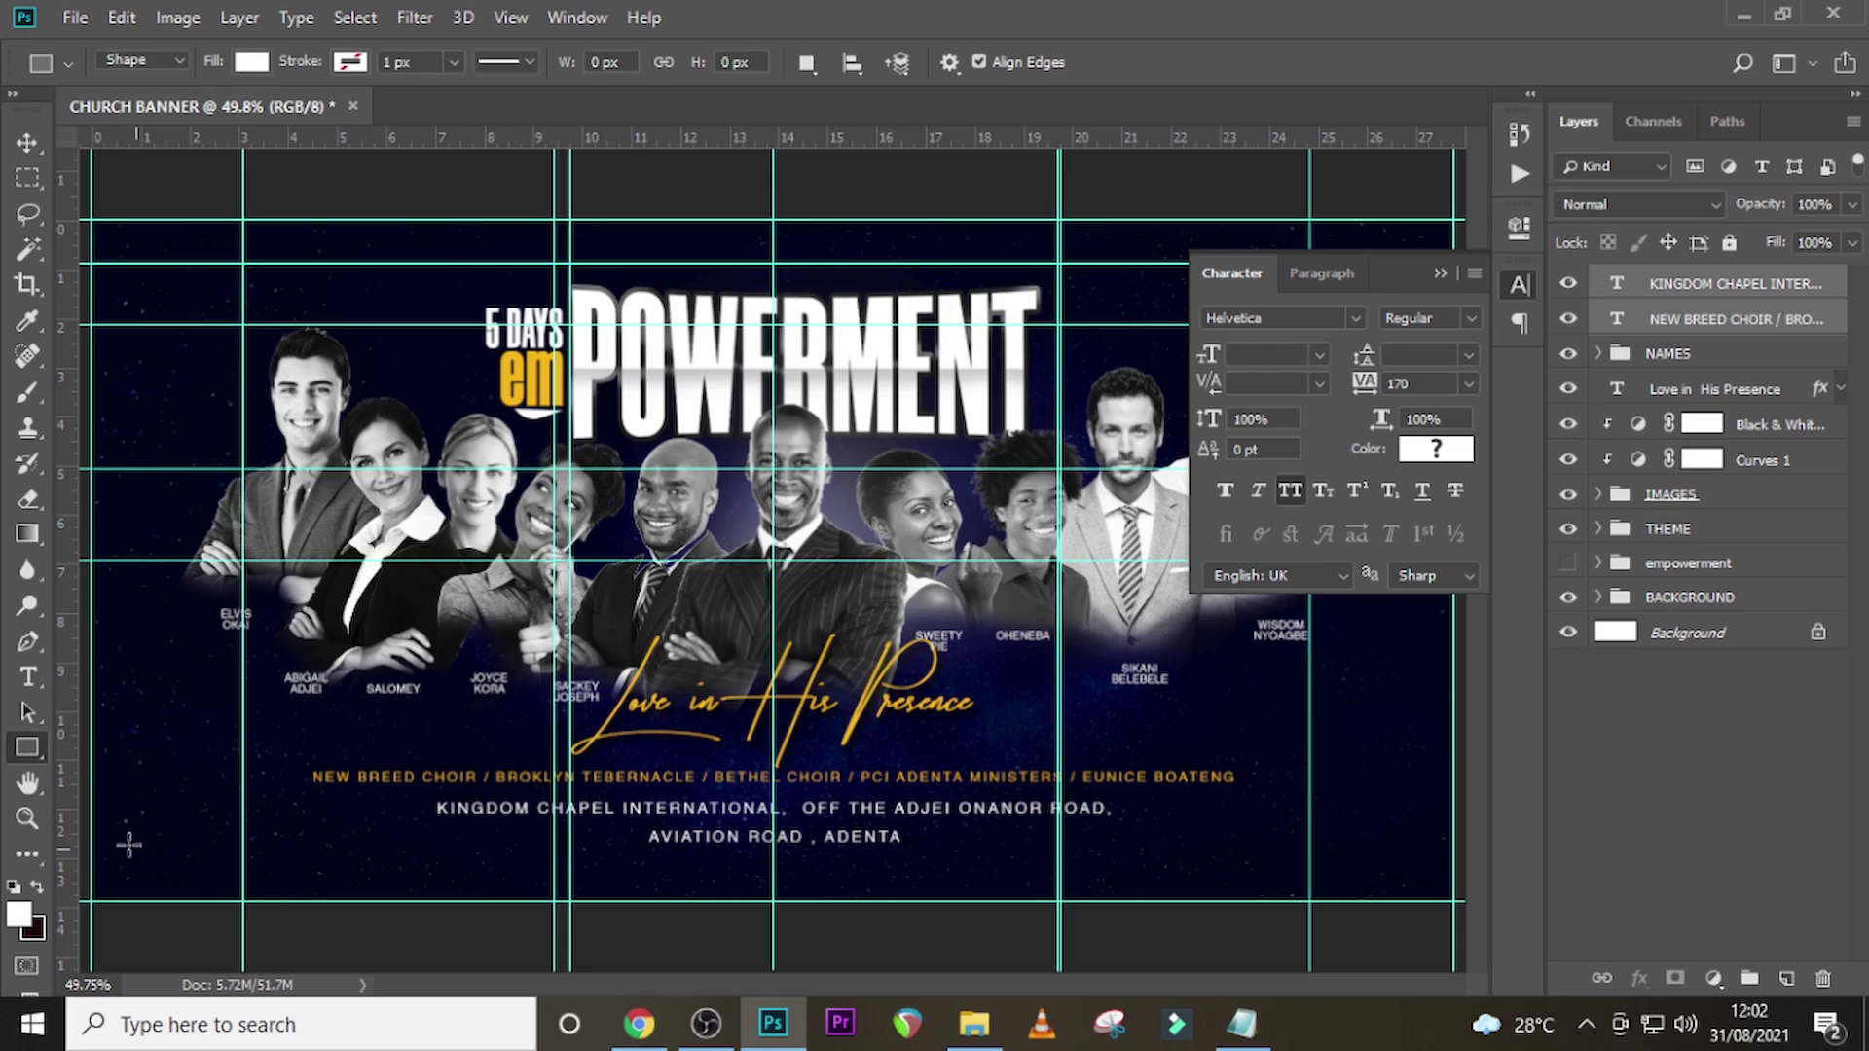
drag(89, 850, 1465, 942)
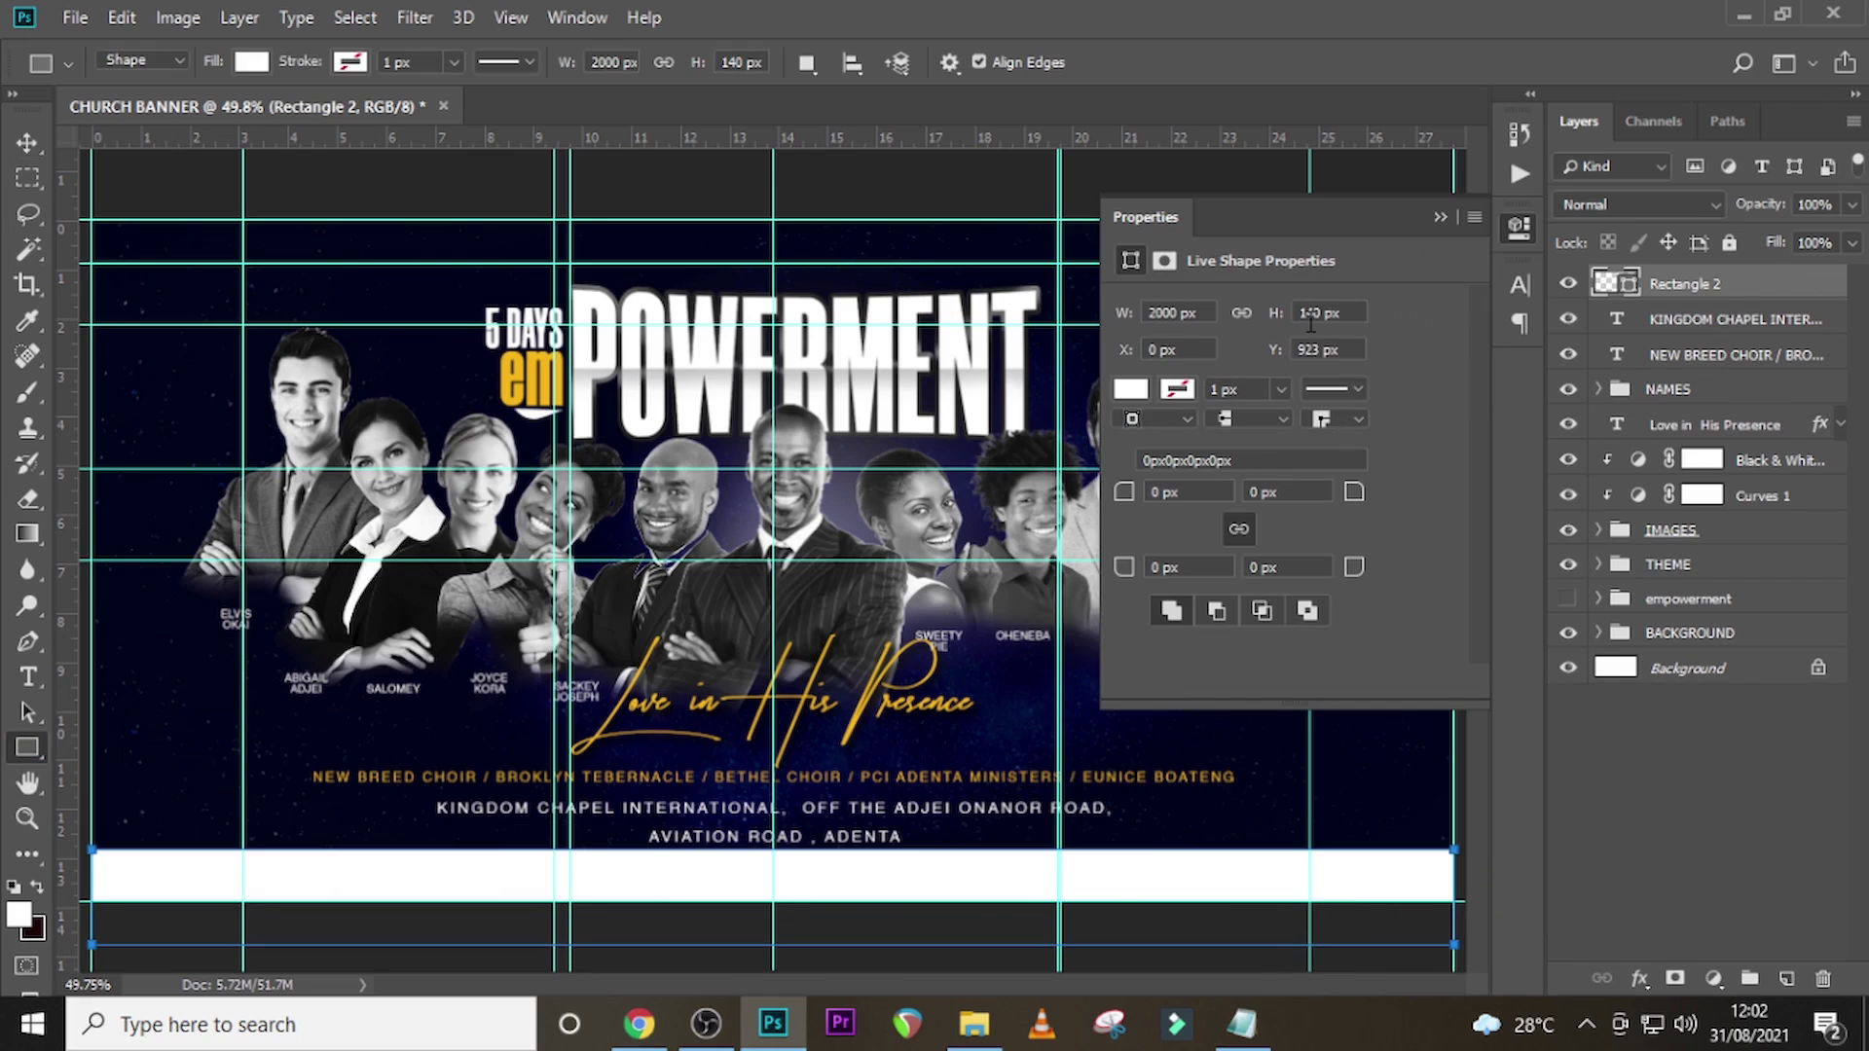
- Group the choir line and venue address text layers and name the group DETAILS
ctrl+click(1698, 358)
ctrl+click(1698, 319)
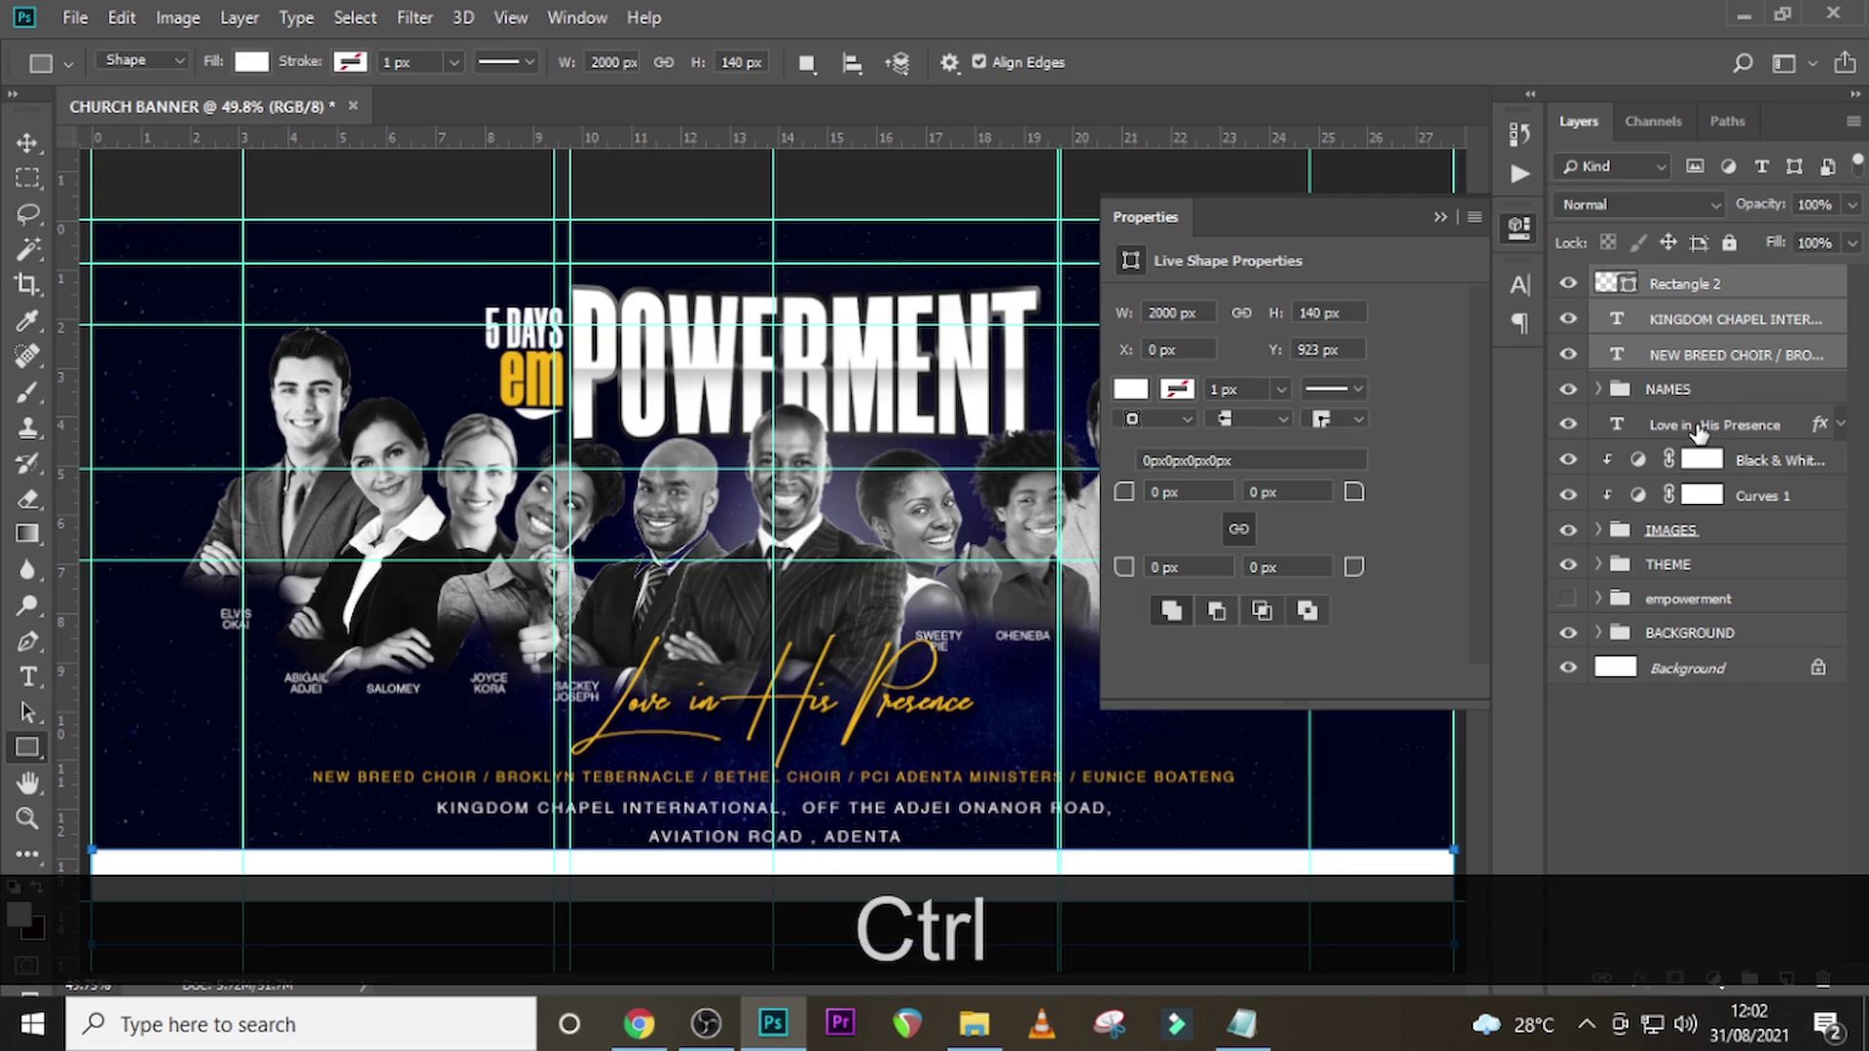
ctrl+click(1670, 283)
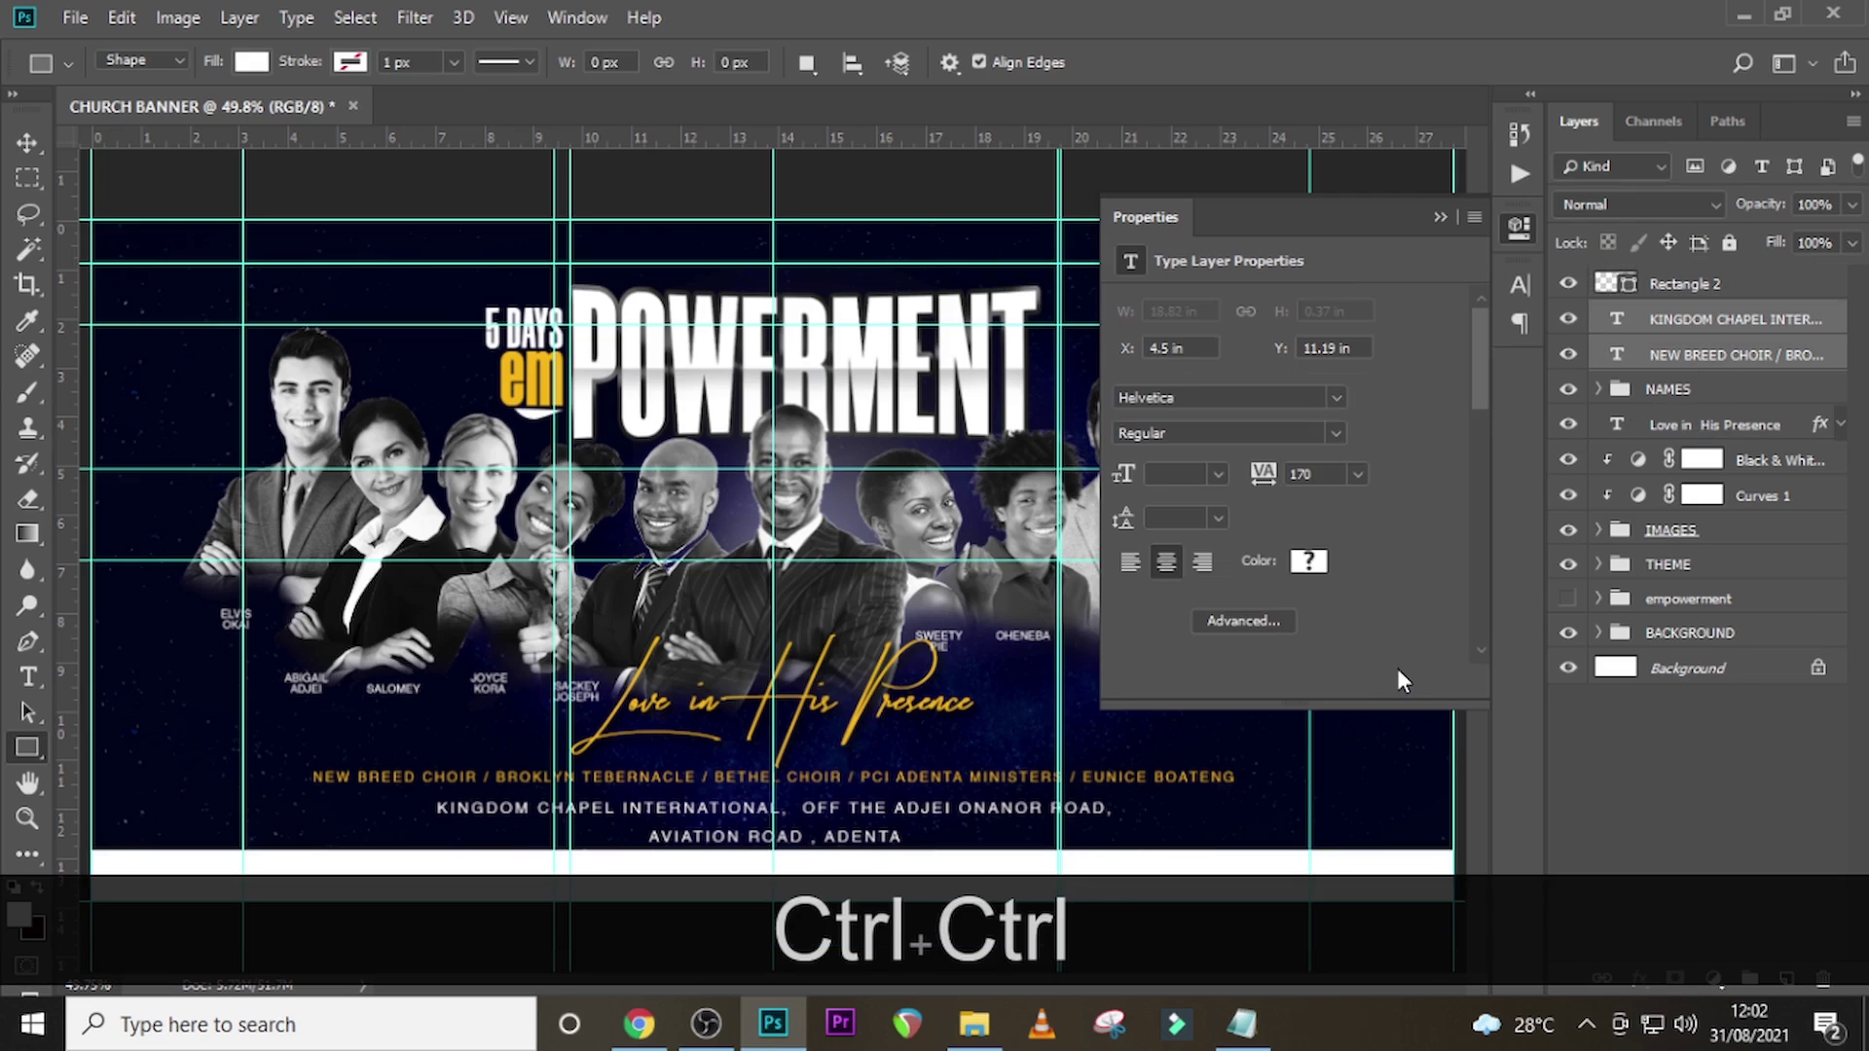
key(ctrl+g)
double_click(1674, 318)
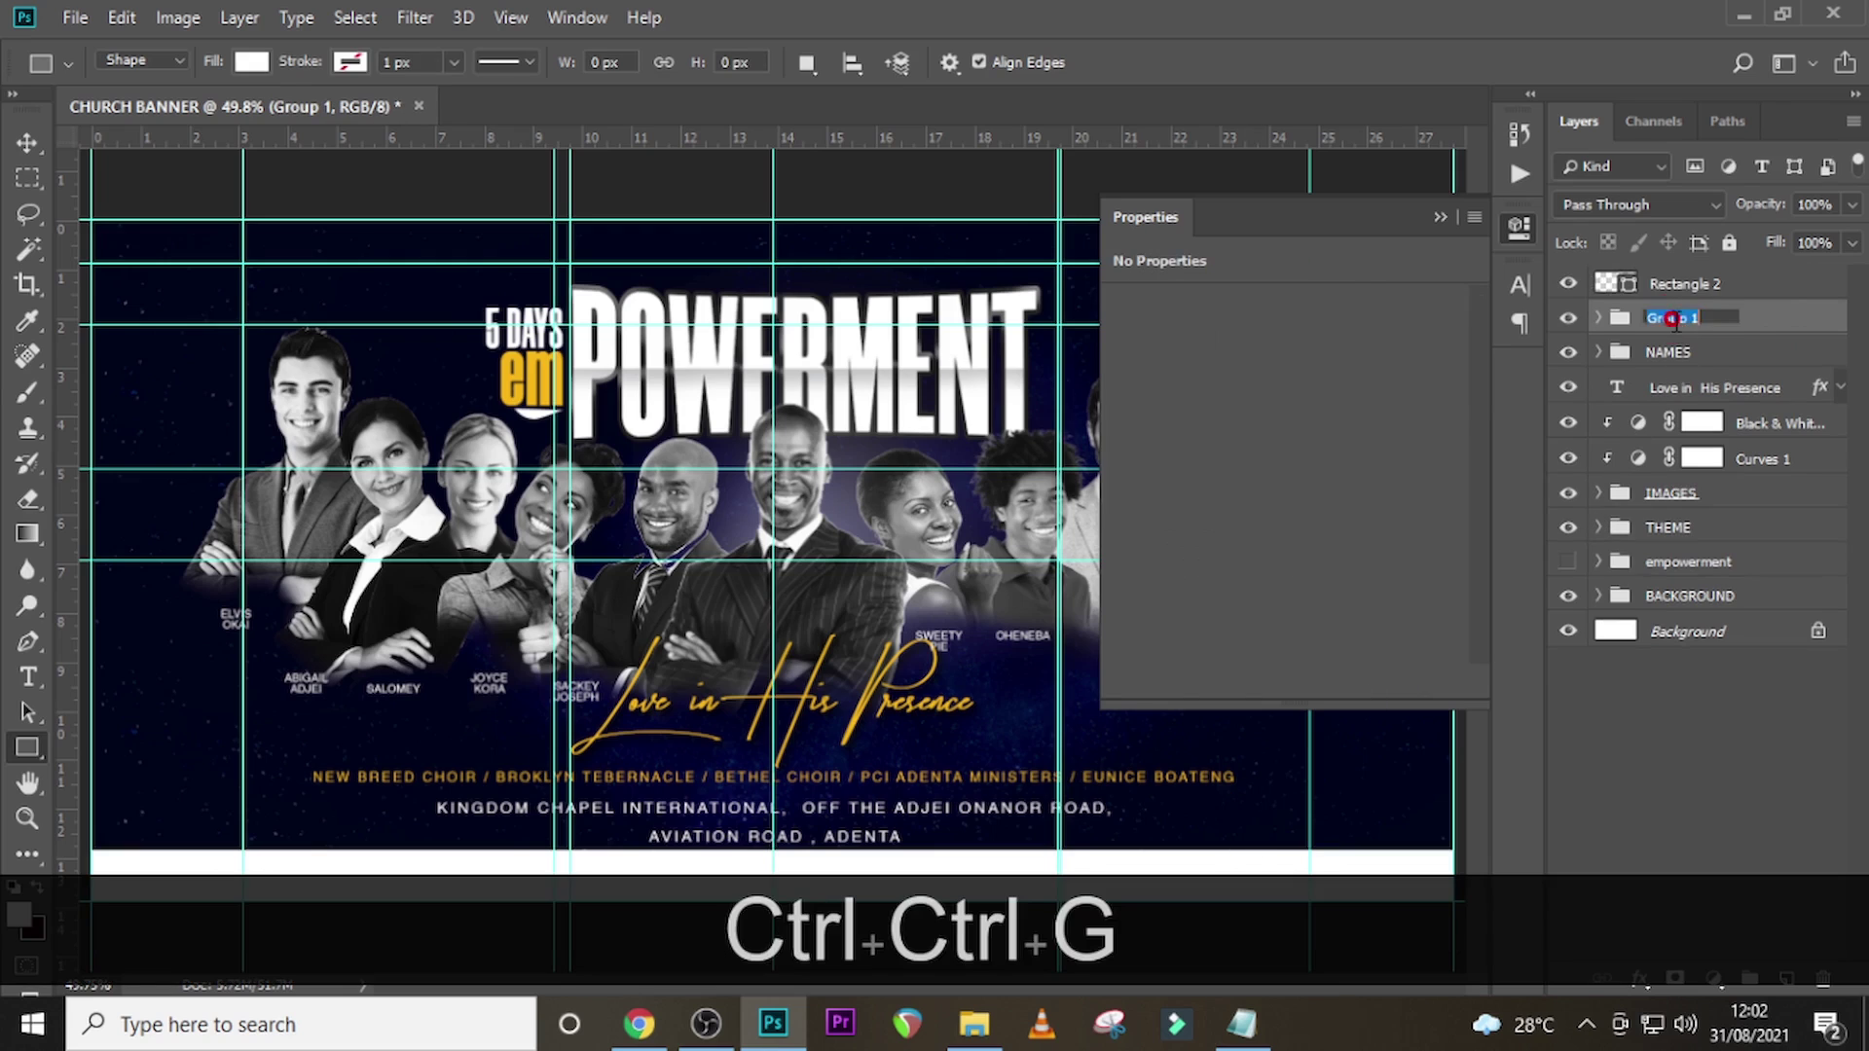
text(DETAILS)
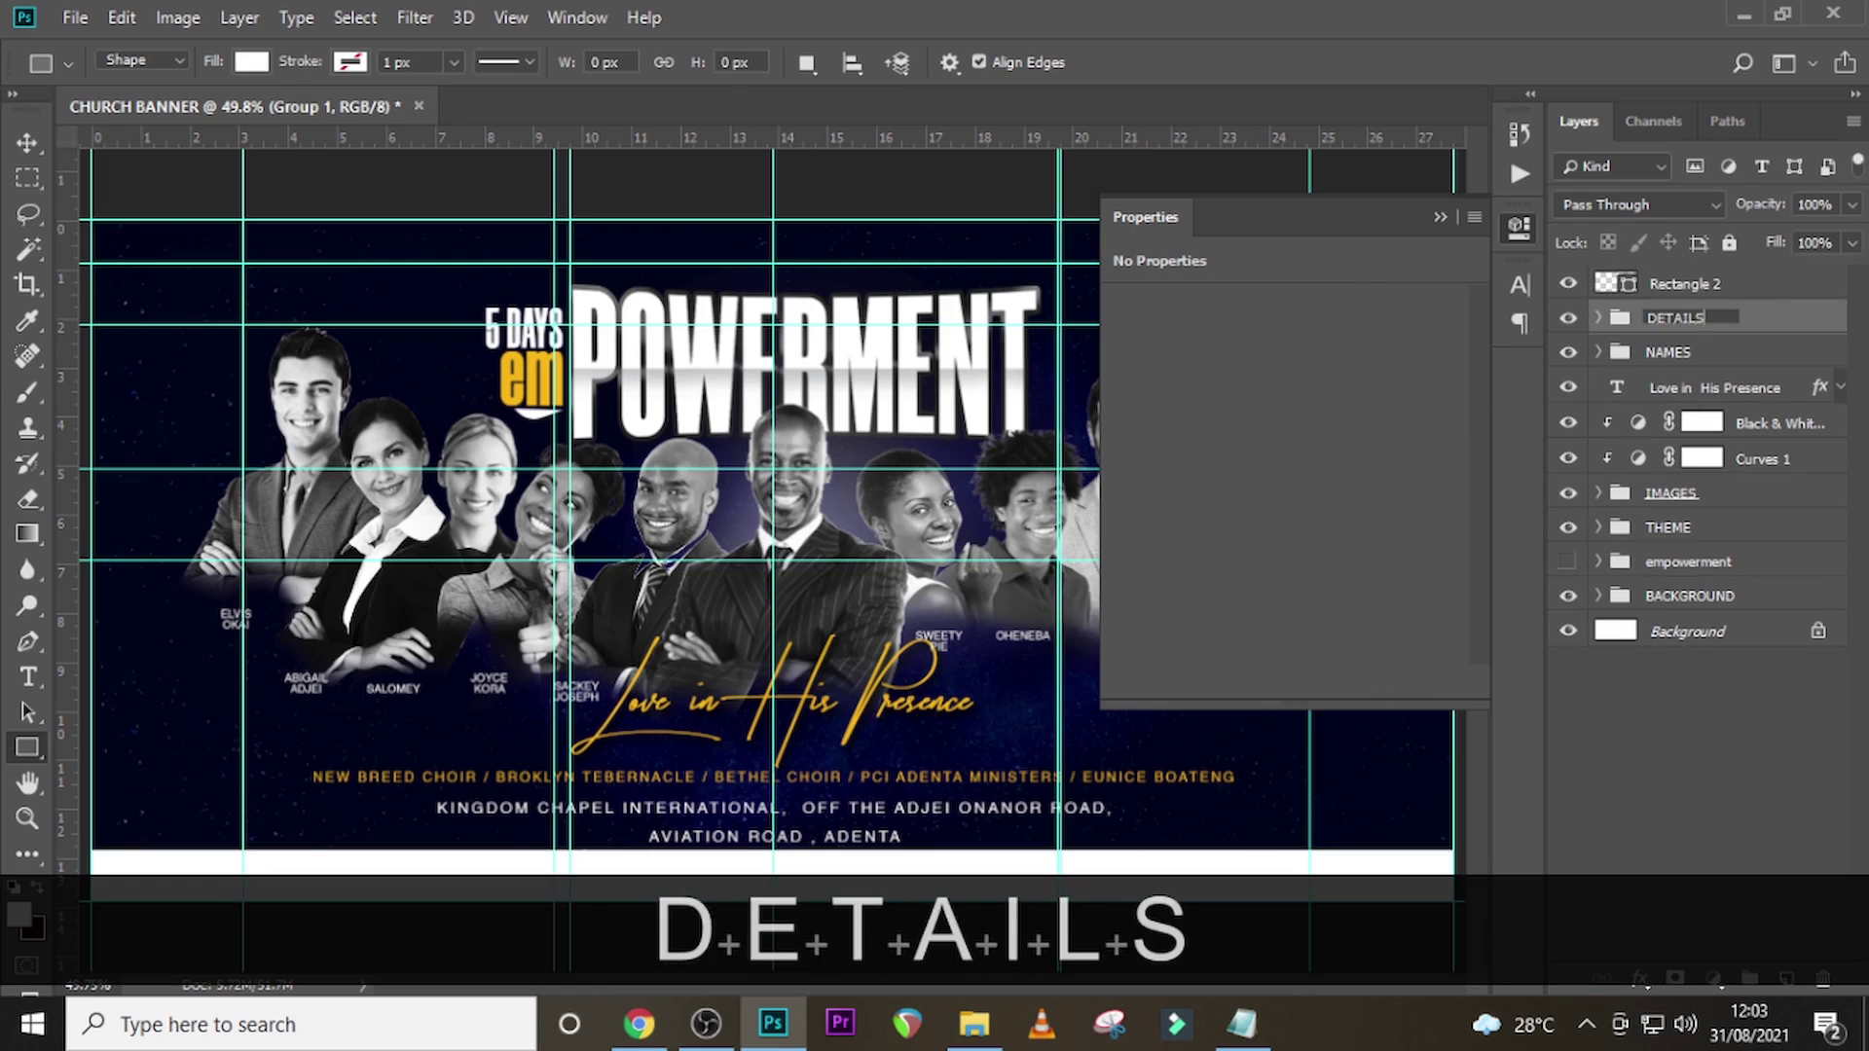
key(Return)
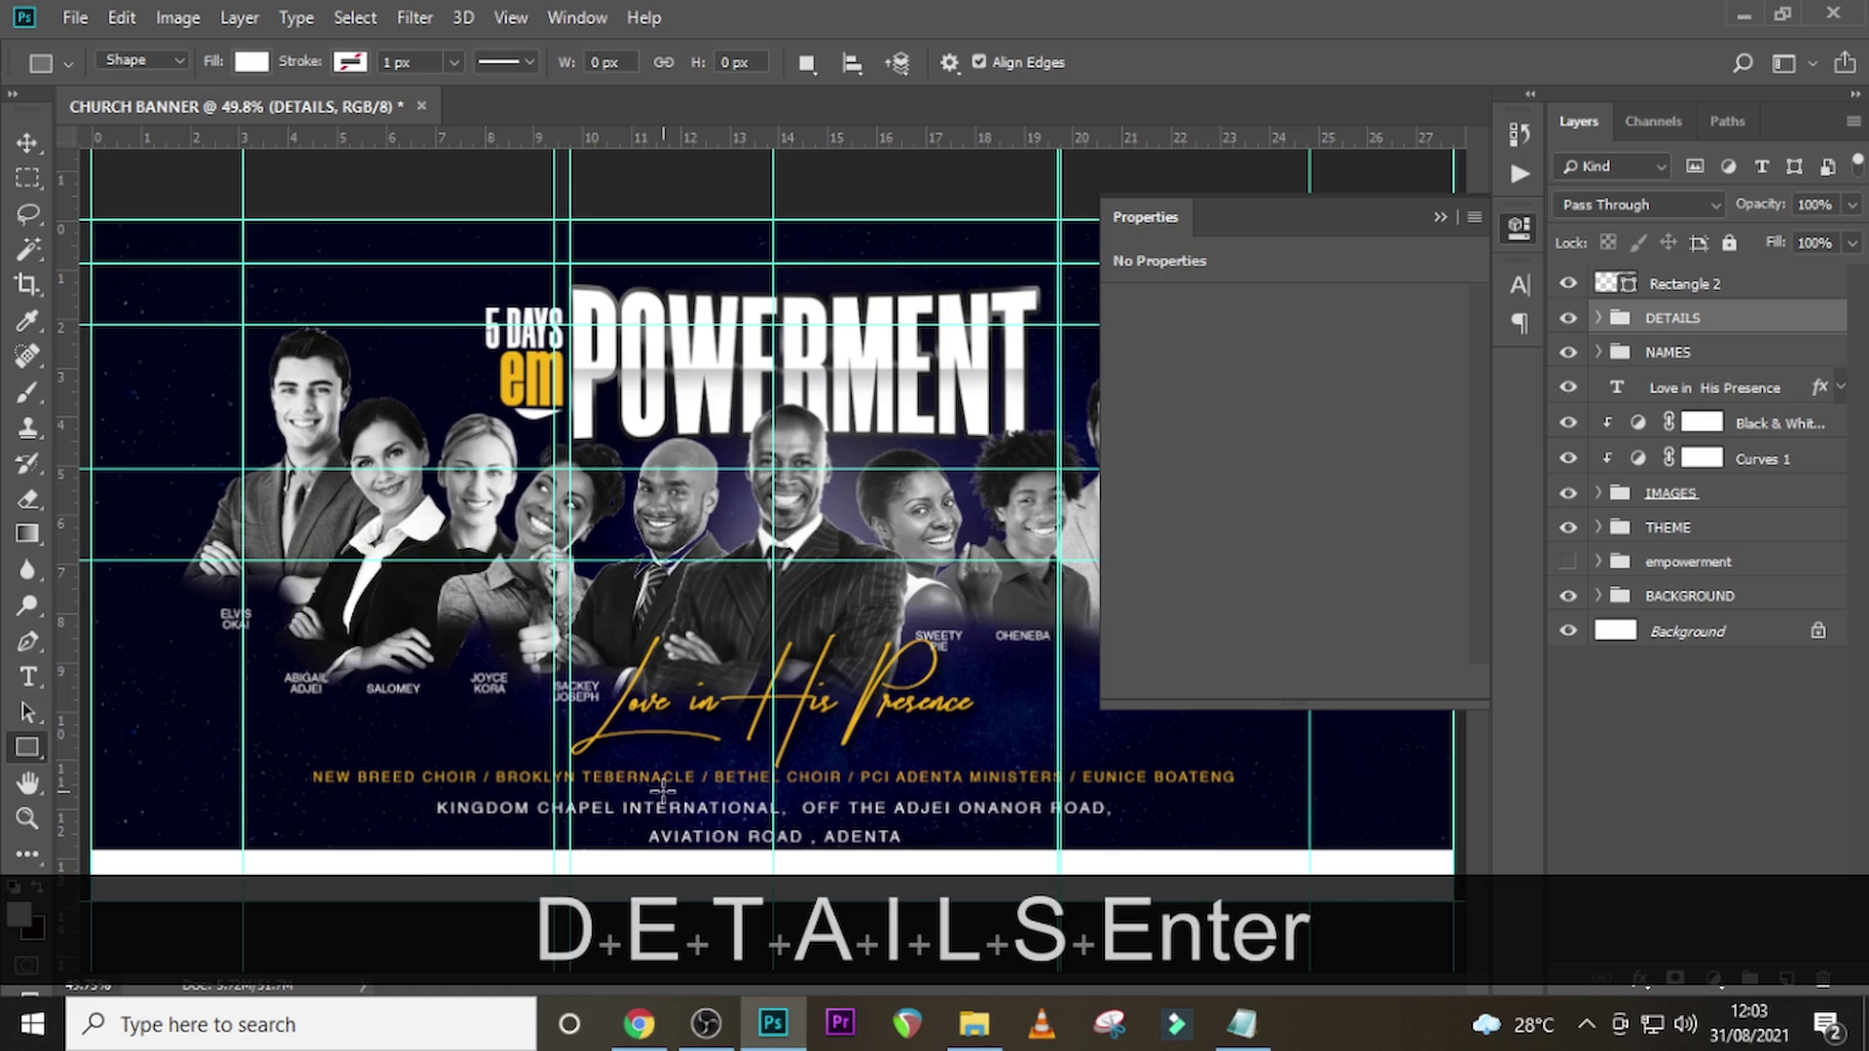
- Add a SPONSORS text copied from U9.txt in Notepad beside the venue address and stack its layer above the white rectangle
key(ctrl+equal)
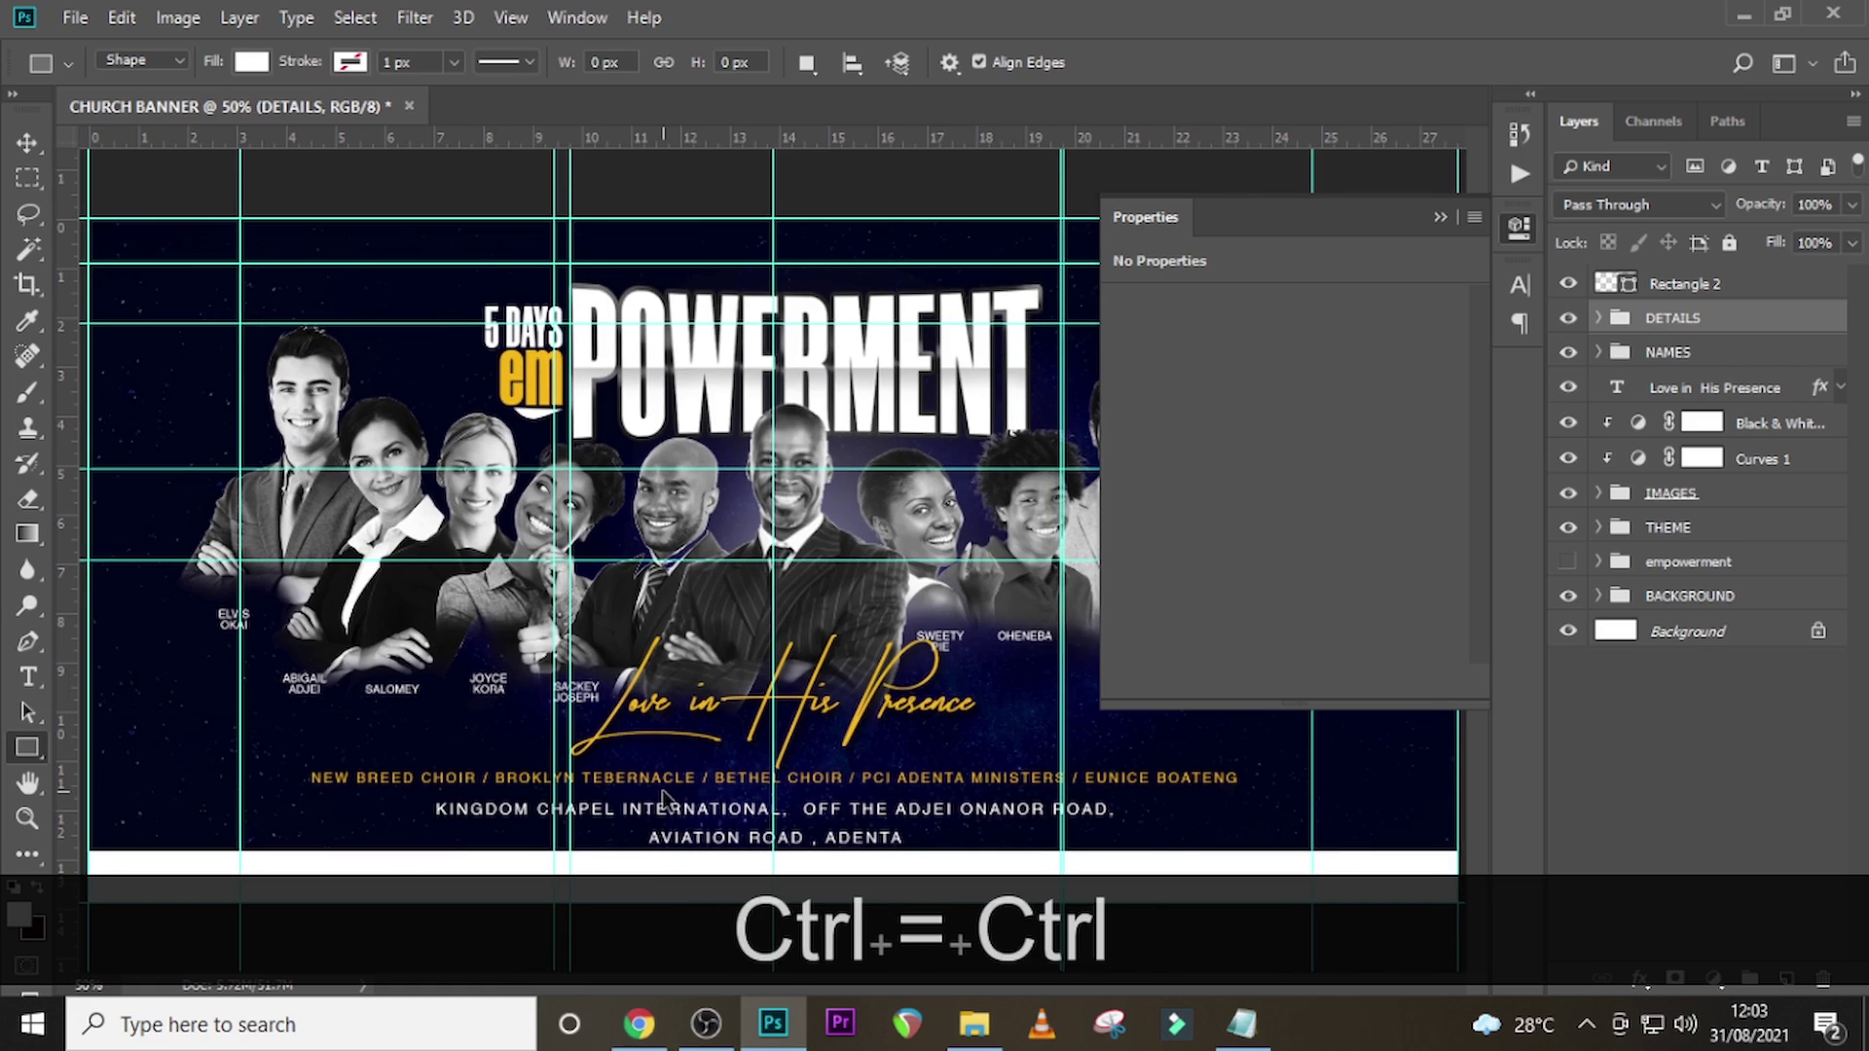
key(ctrl+equal)
scroll(463, 597, down, 5)
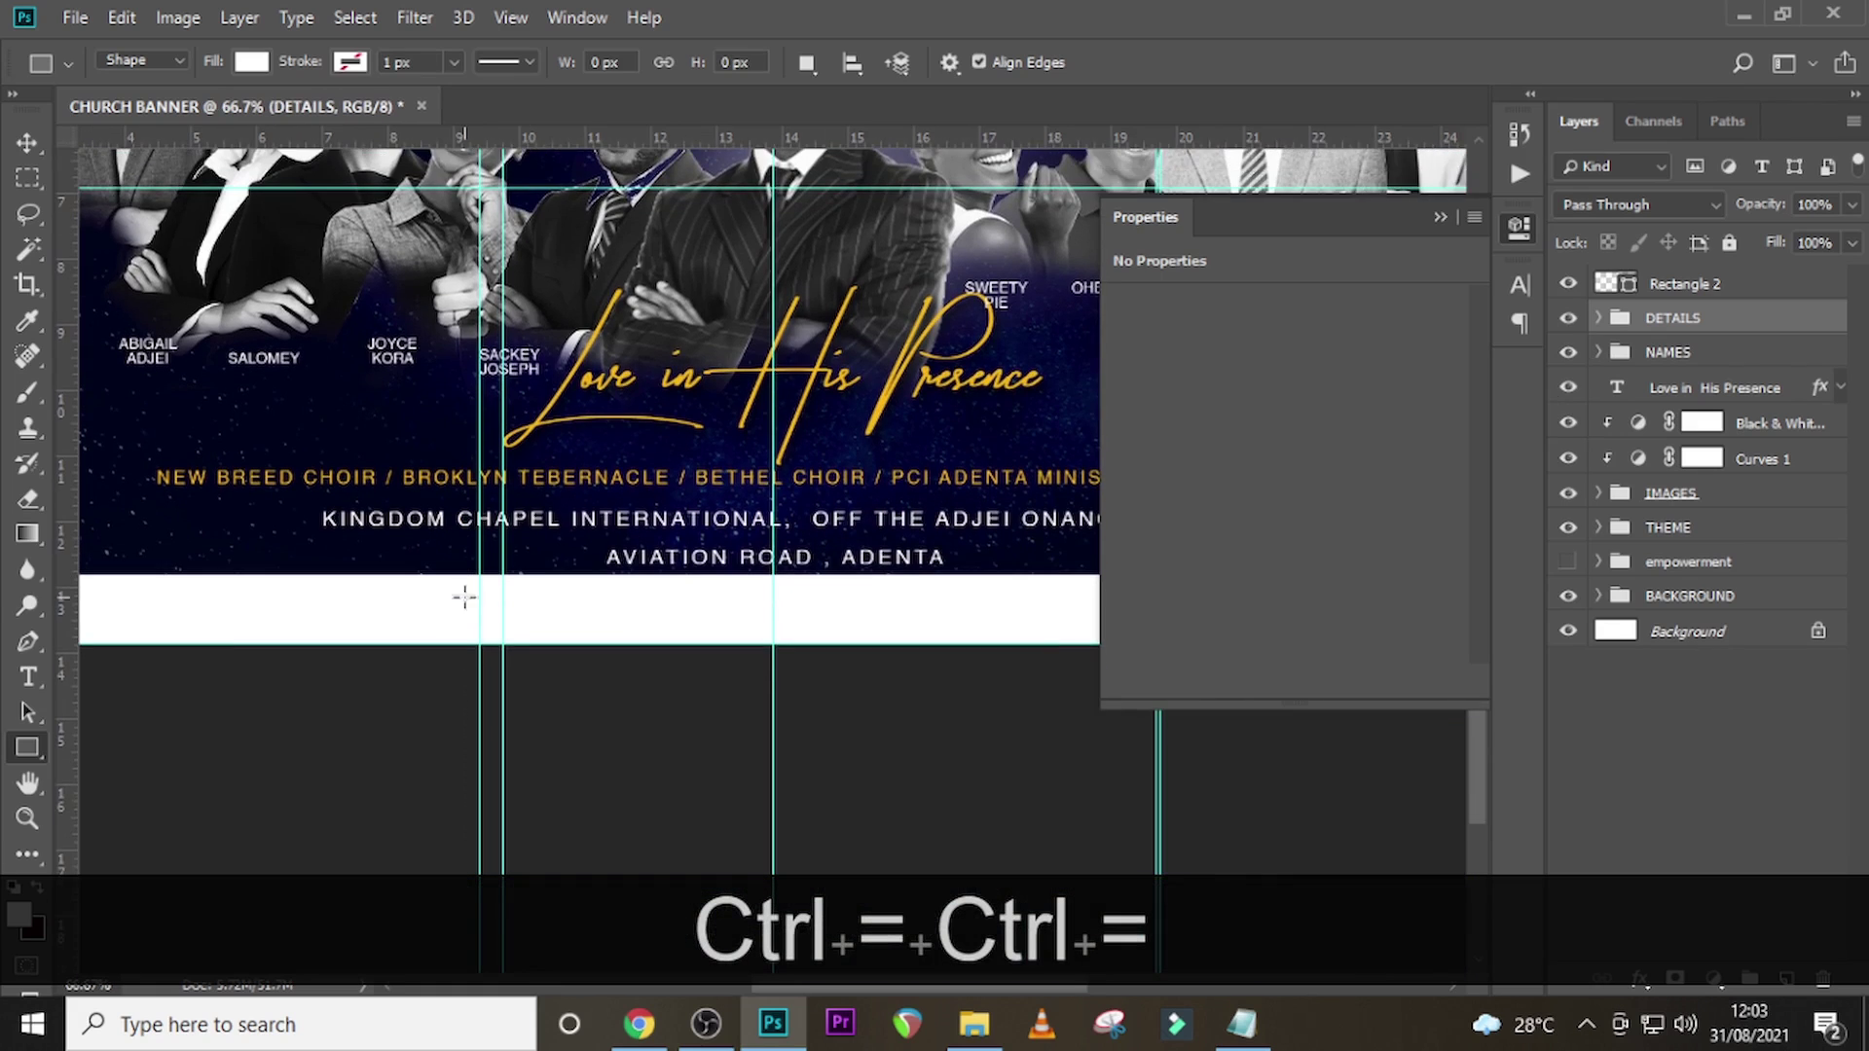
key(t)
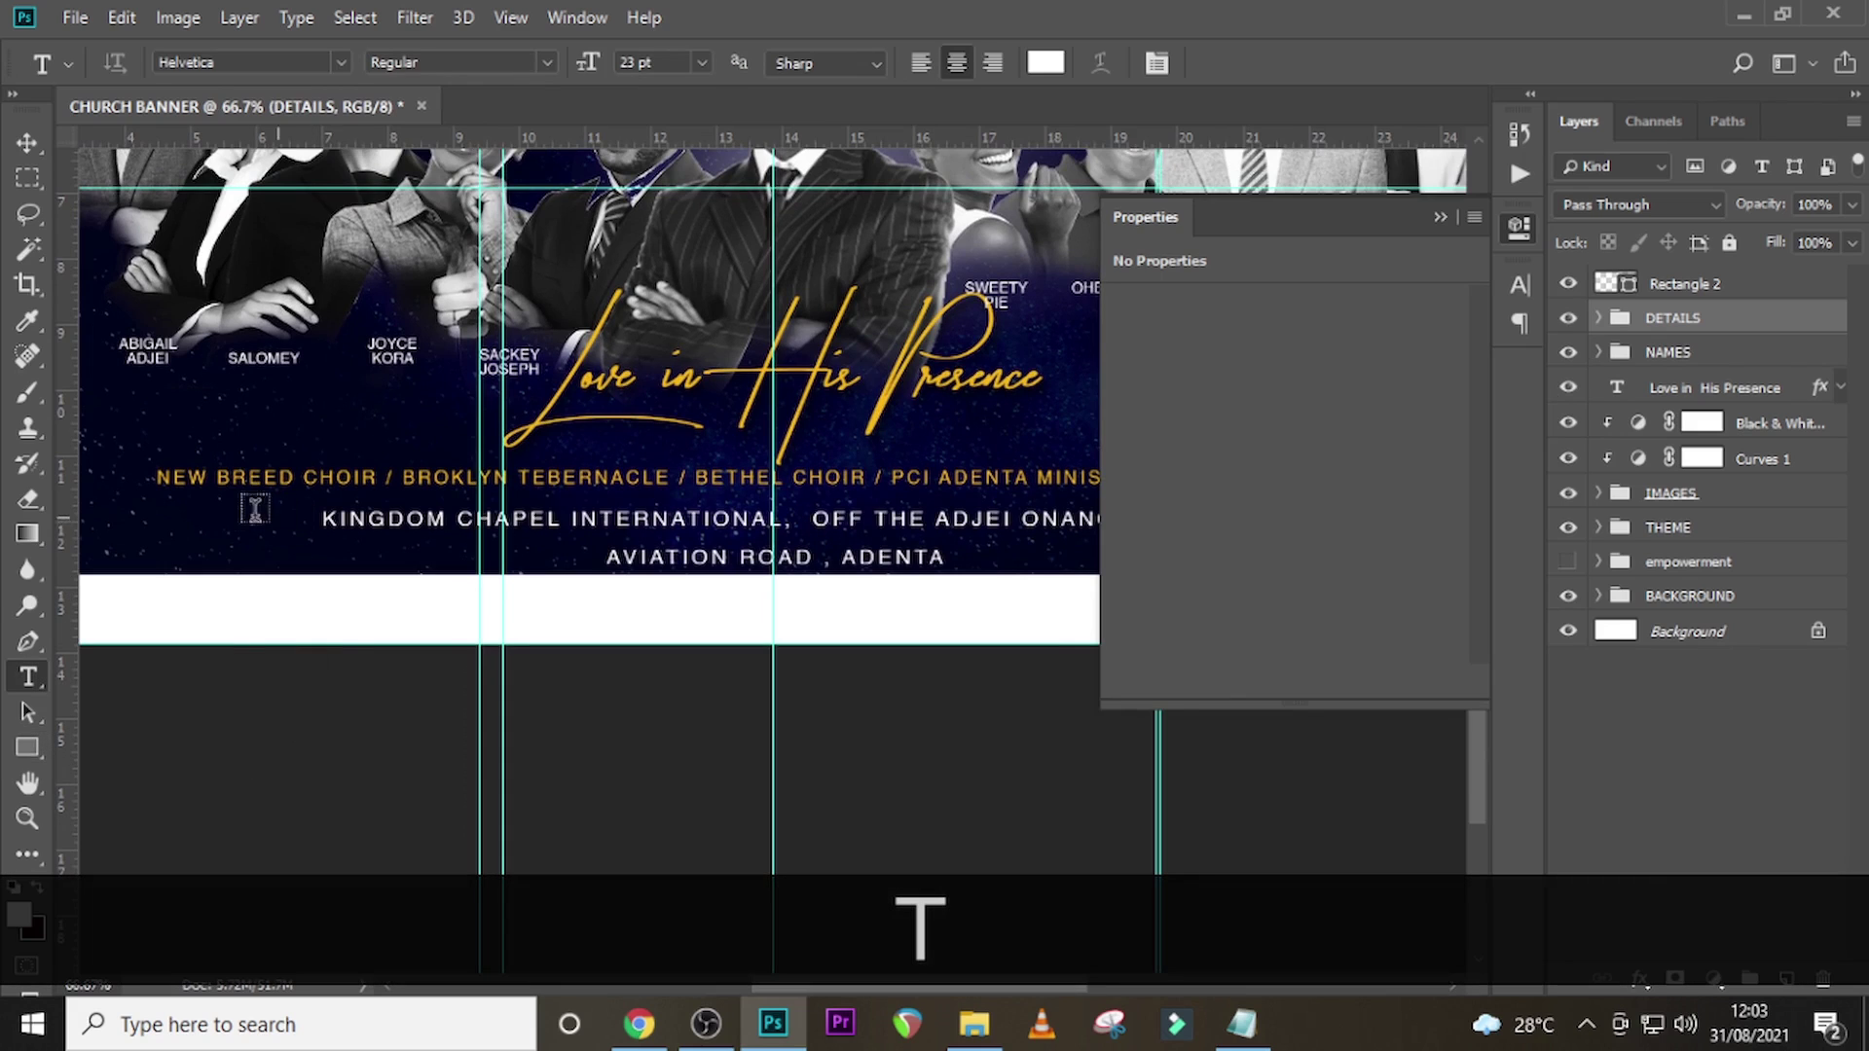
click(170, 530)
click(1241, 1024)
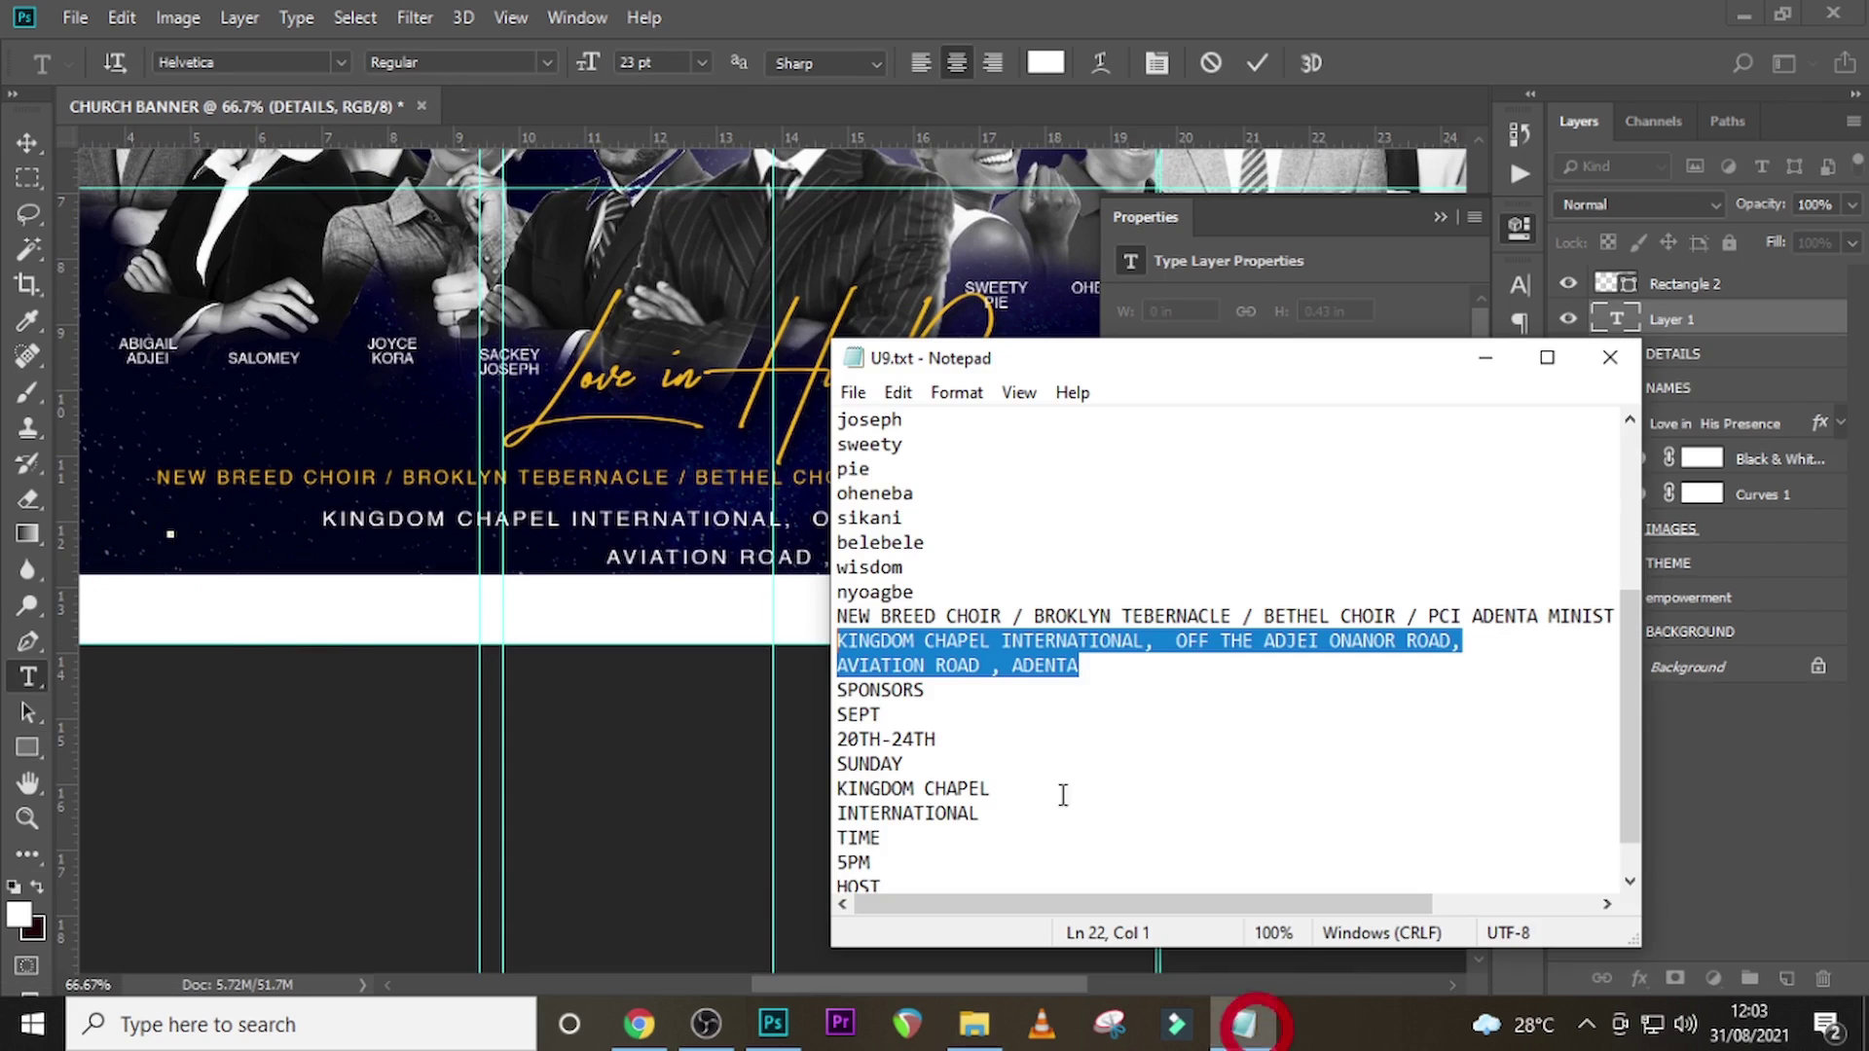
drag(940, 693, 753, 682)
key(ctrl+c)
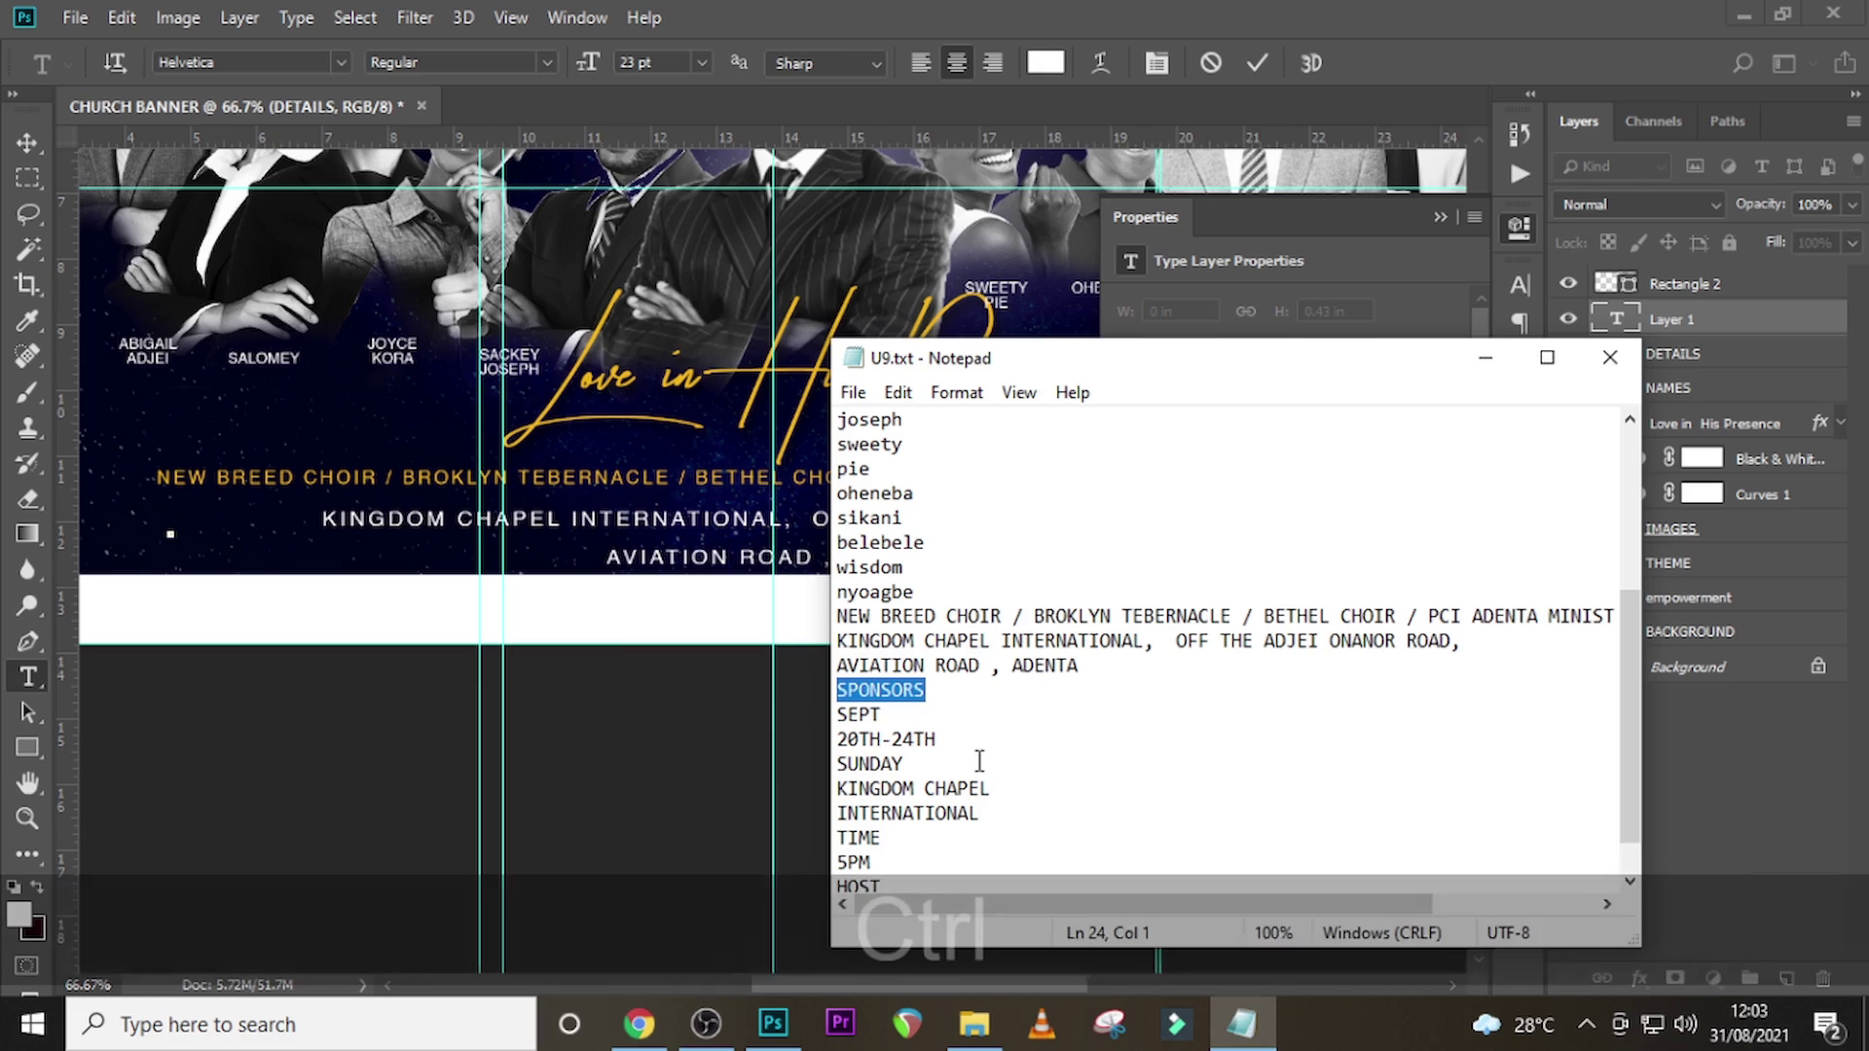
click(1719, 313)
click(1627, 321)
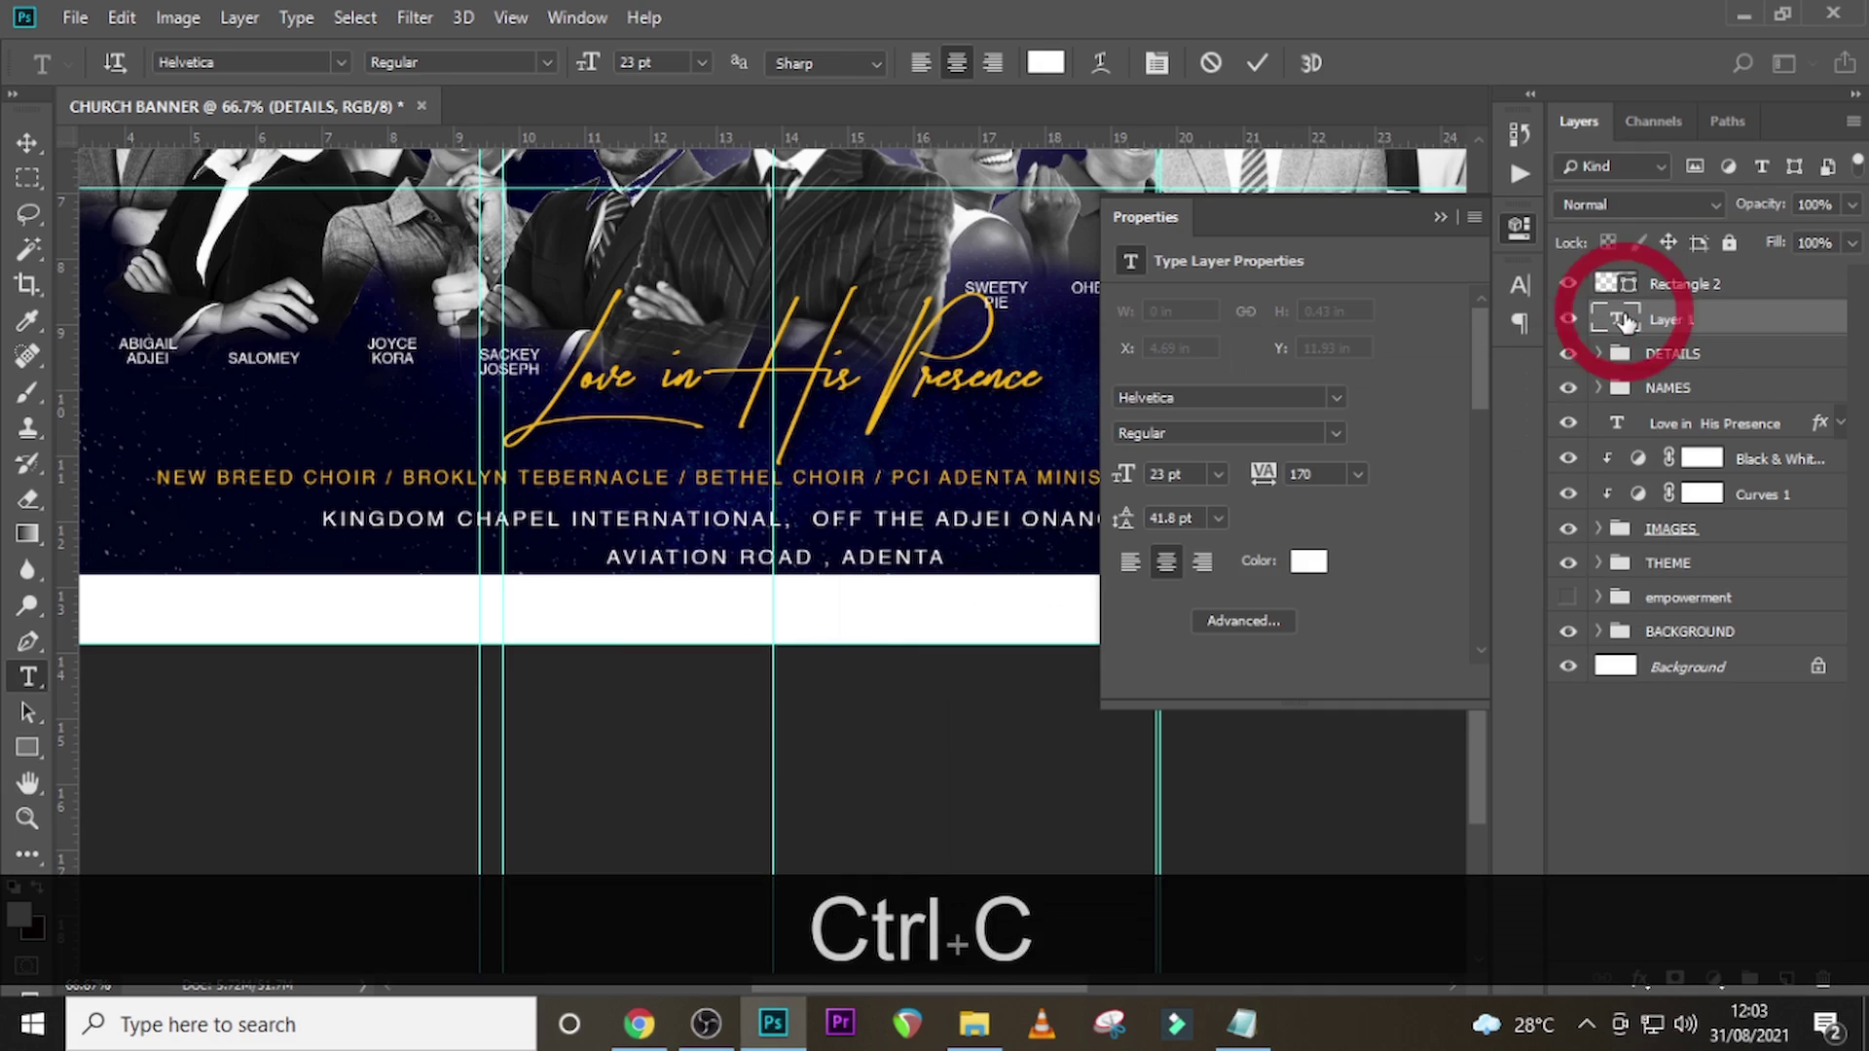
key(ctrl+v)
click(1676, 327)
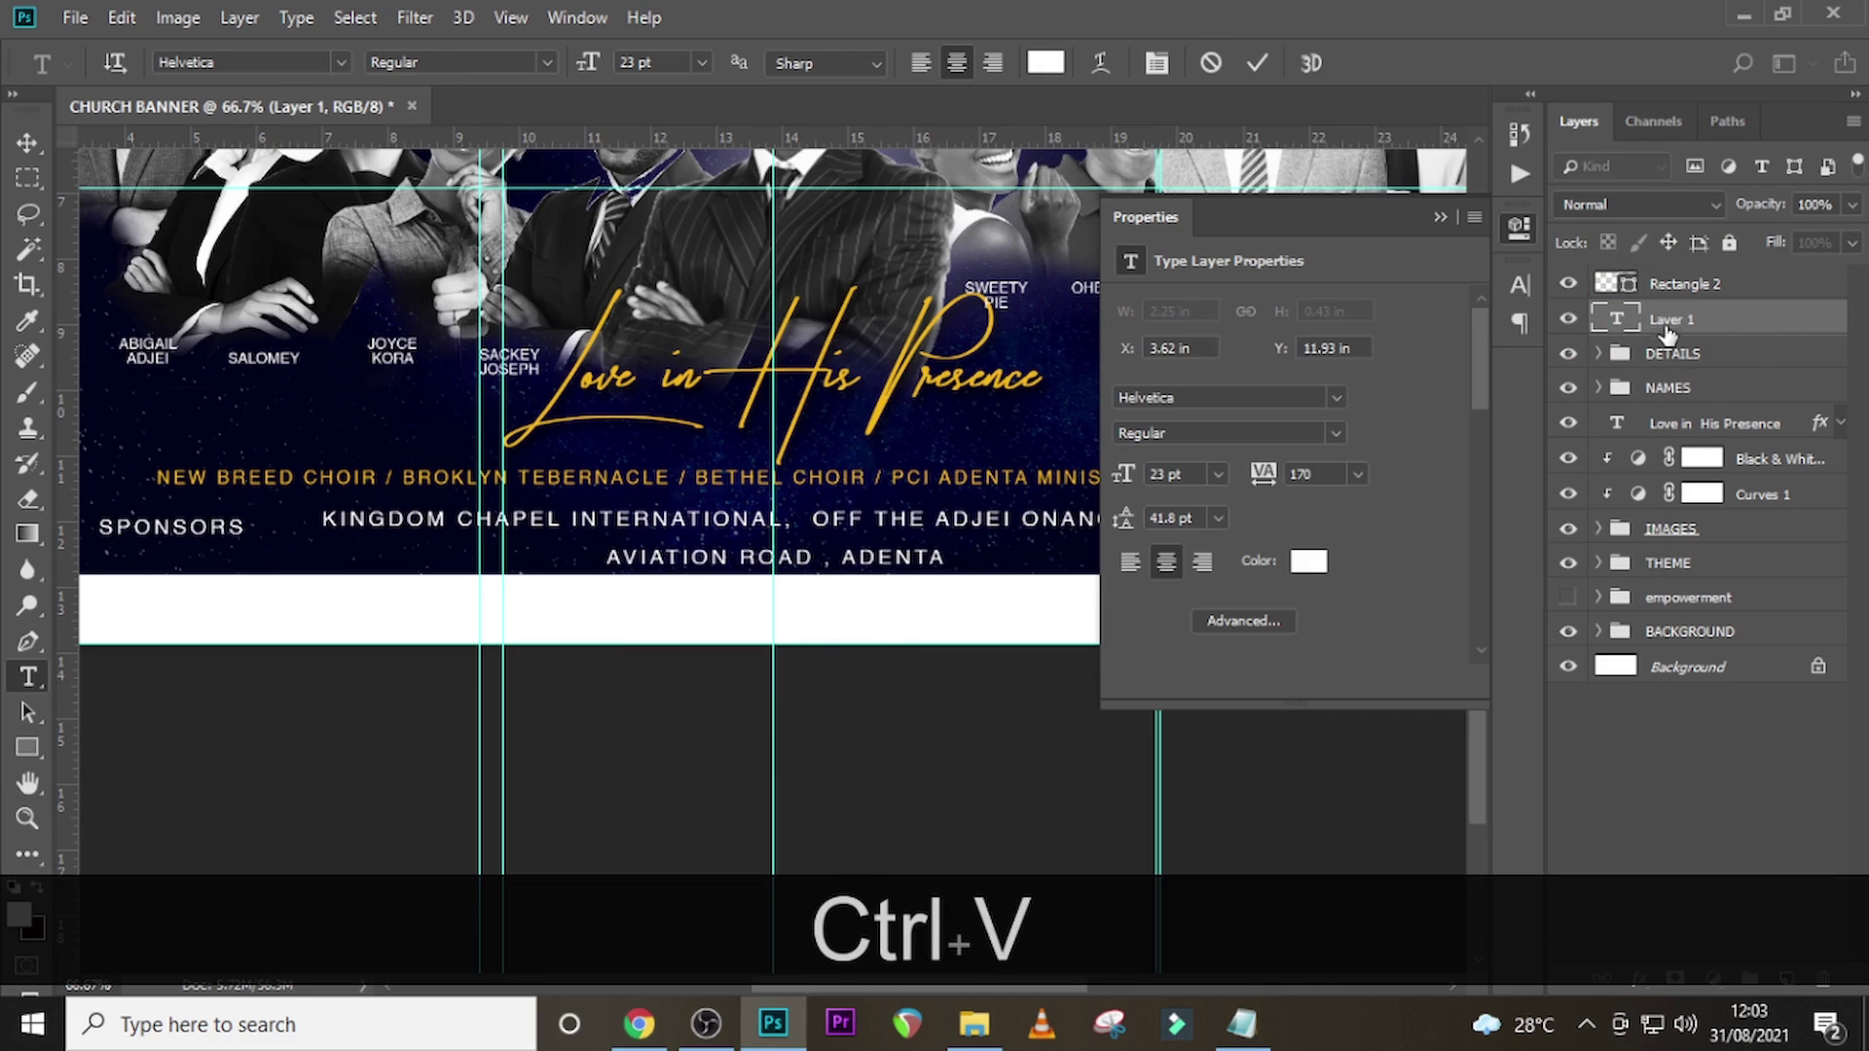
mouse_move(1665, 319)
mouse_down()
mouse_move(1666, 277)
mouse_move(1660, 297)
mouse_up()
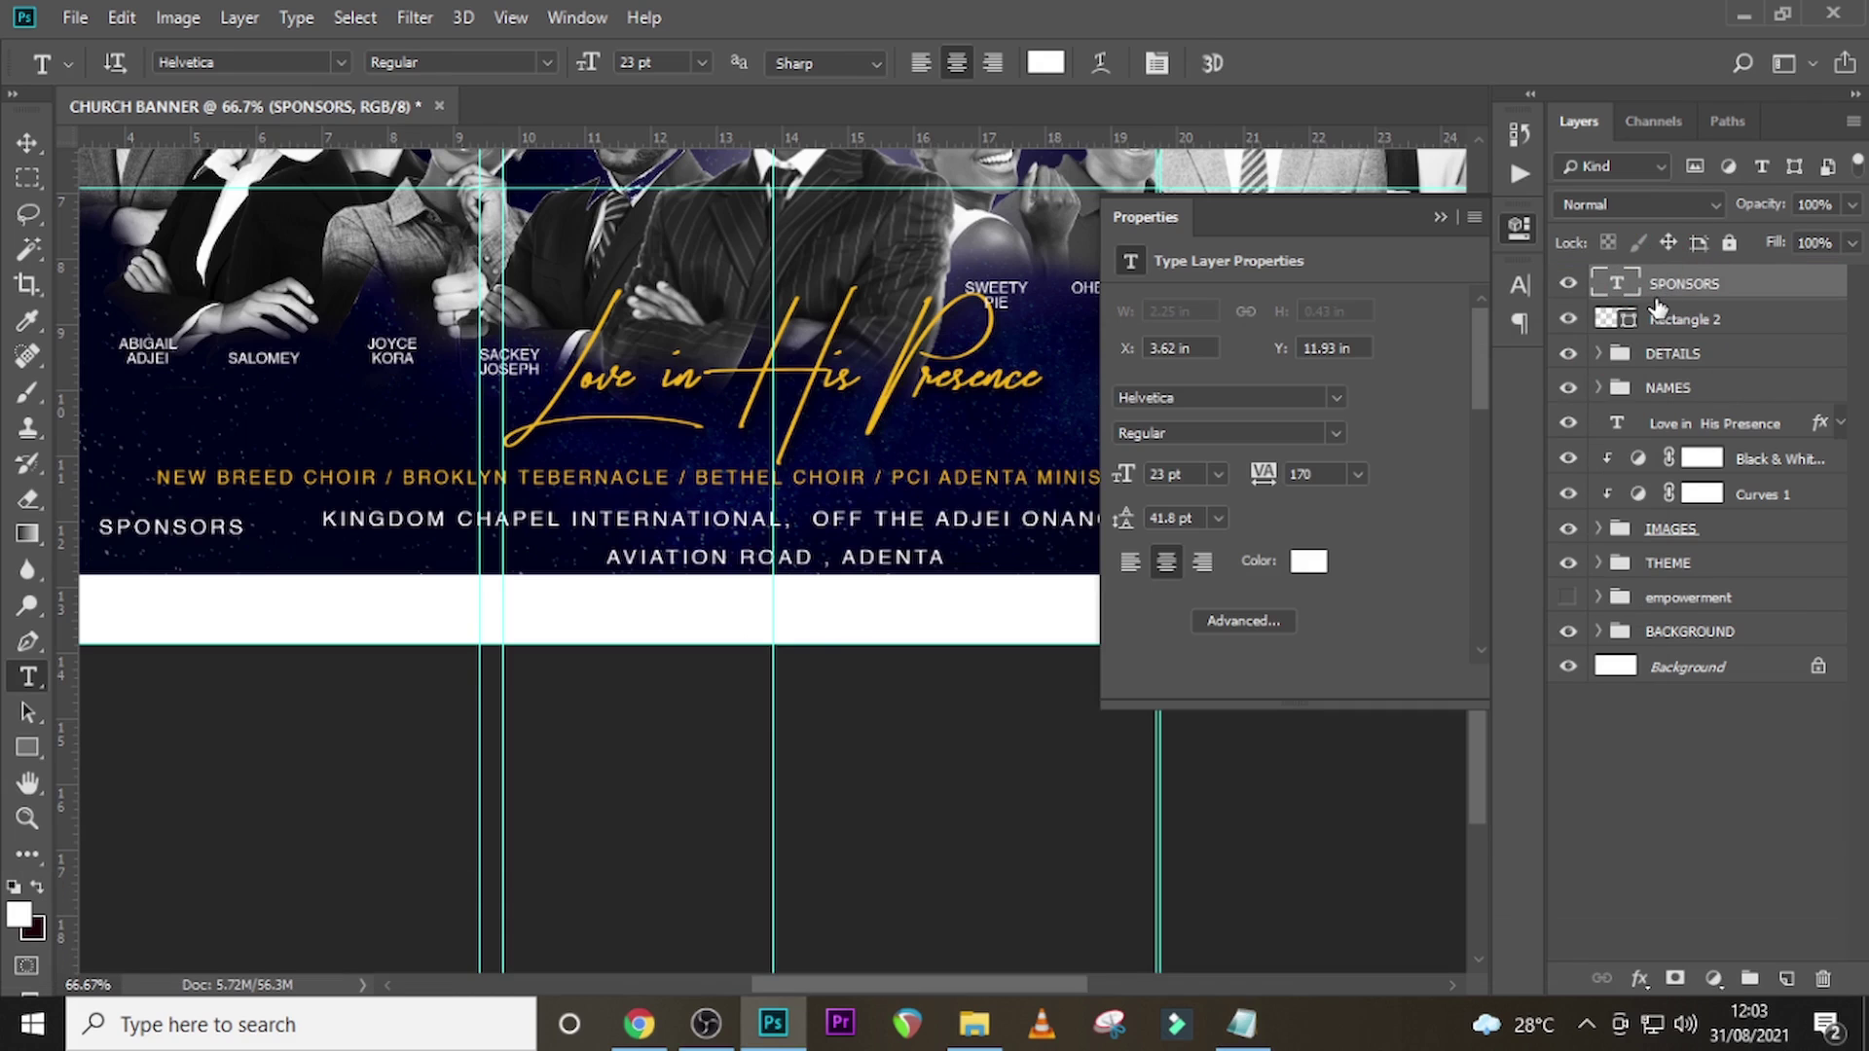
- Colour the SPONSORS text black (000000) and move it onto the left part of the white strip
click(1524, 292)
click(1414, 446)
drag(970, 645, 897, 755)
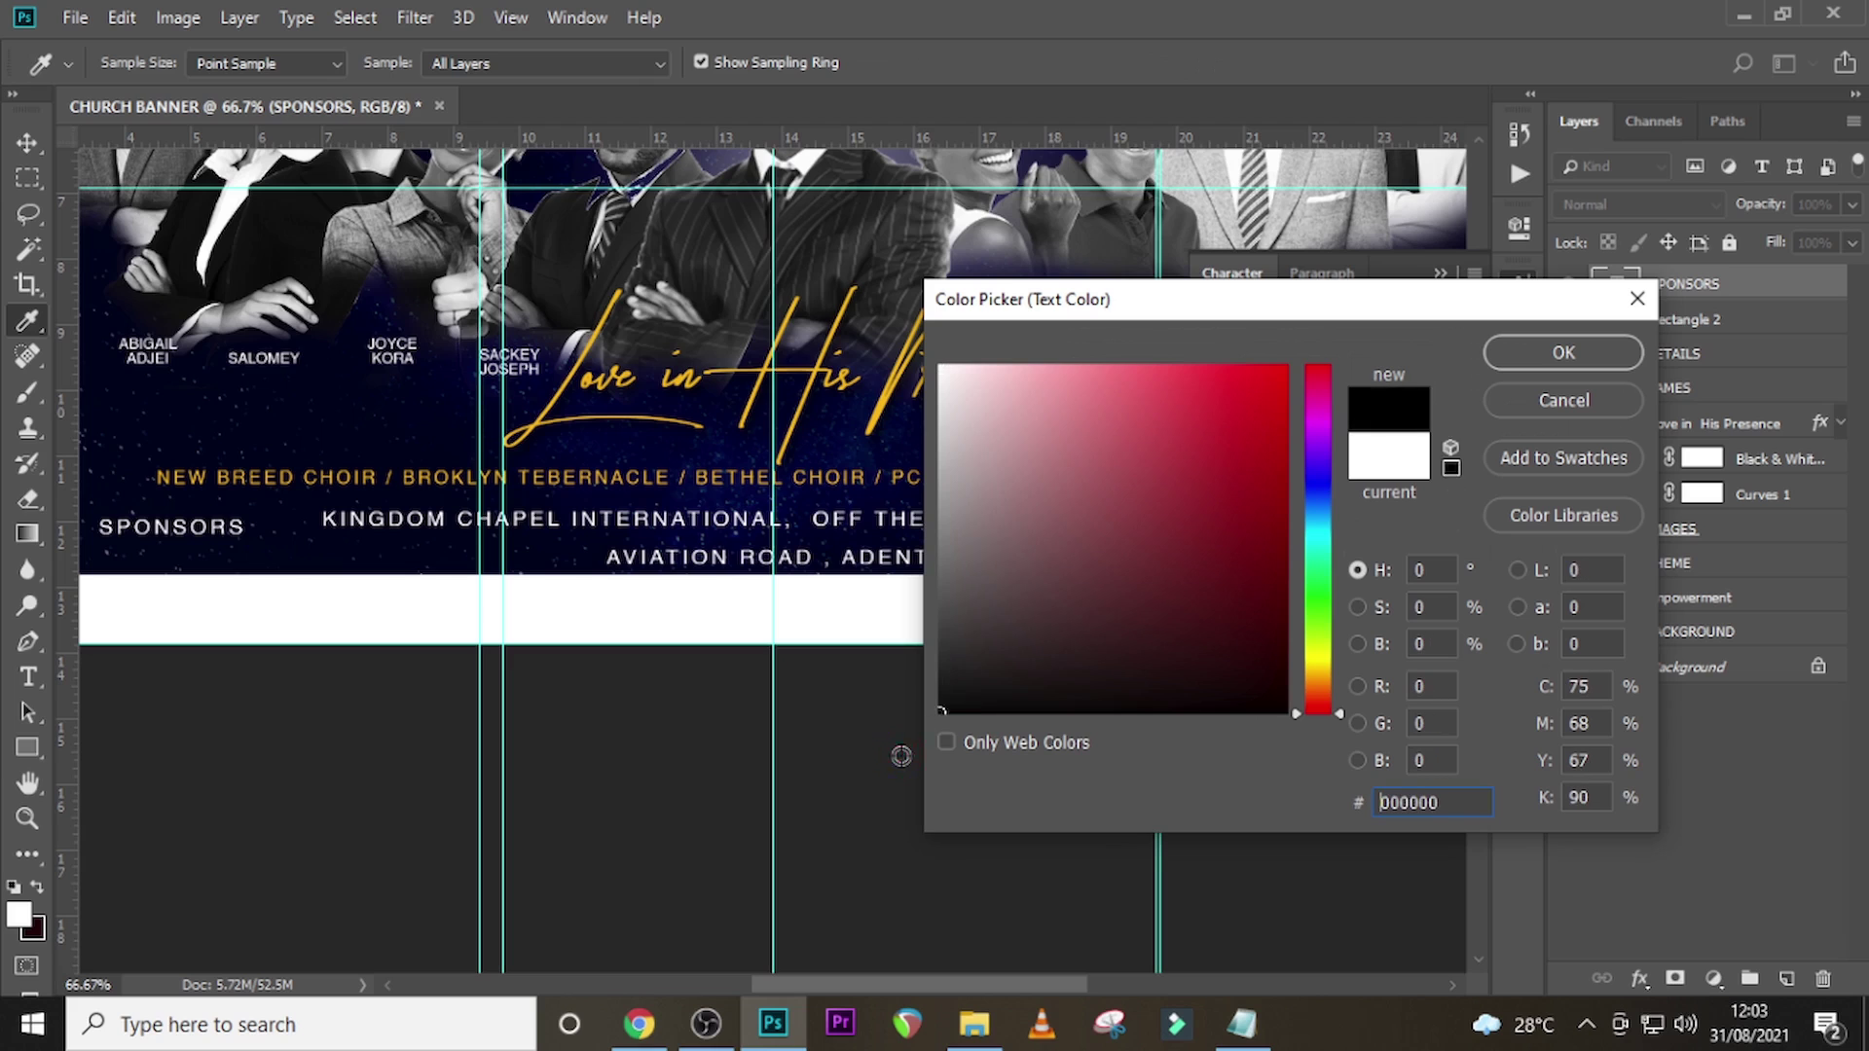
click(1522, 355)
key(v)
drag(173, 528, 369, 605)
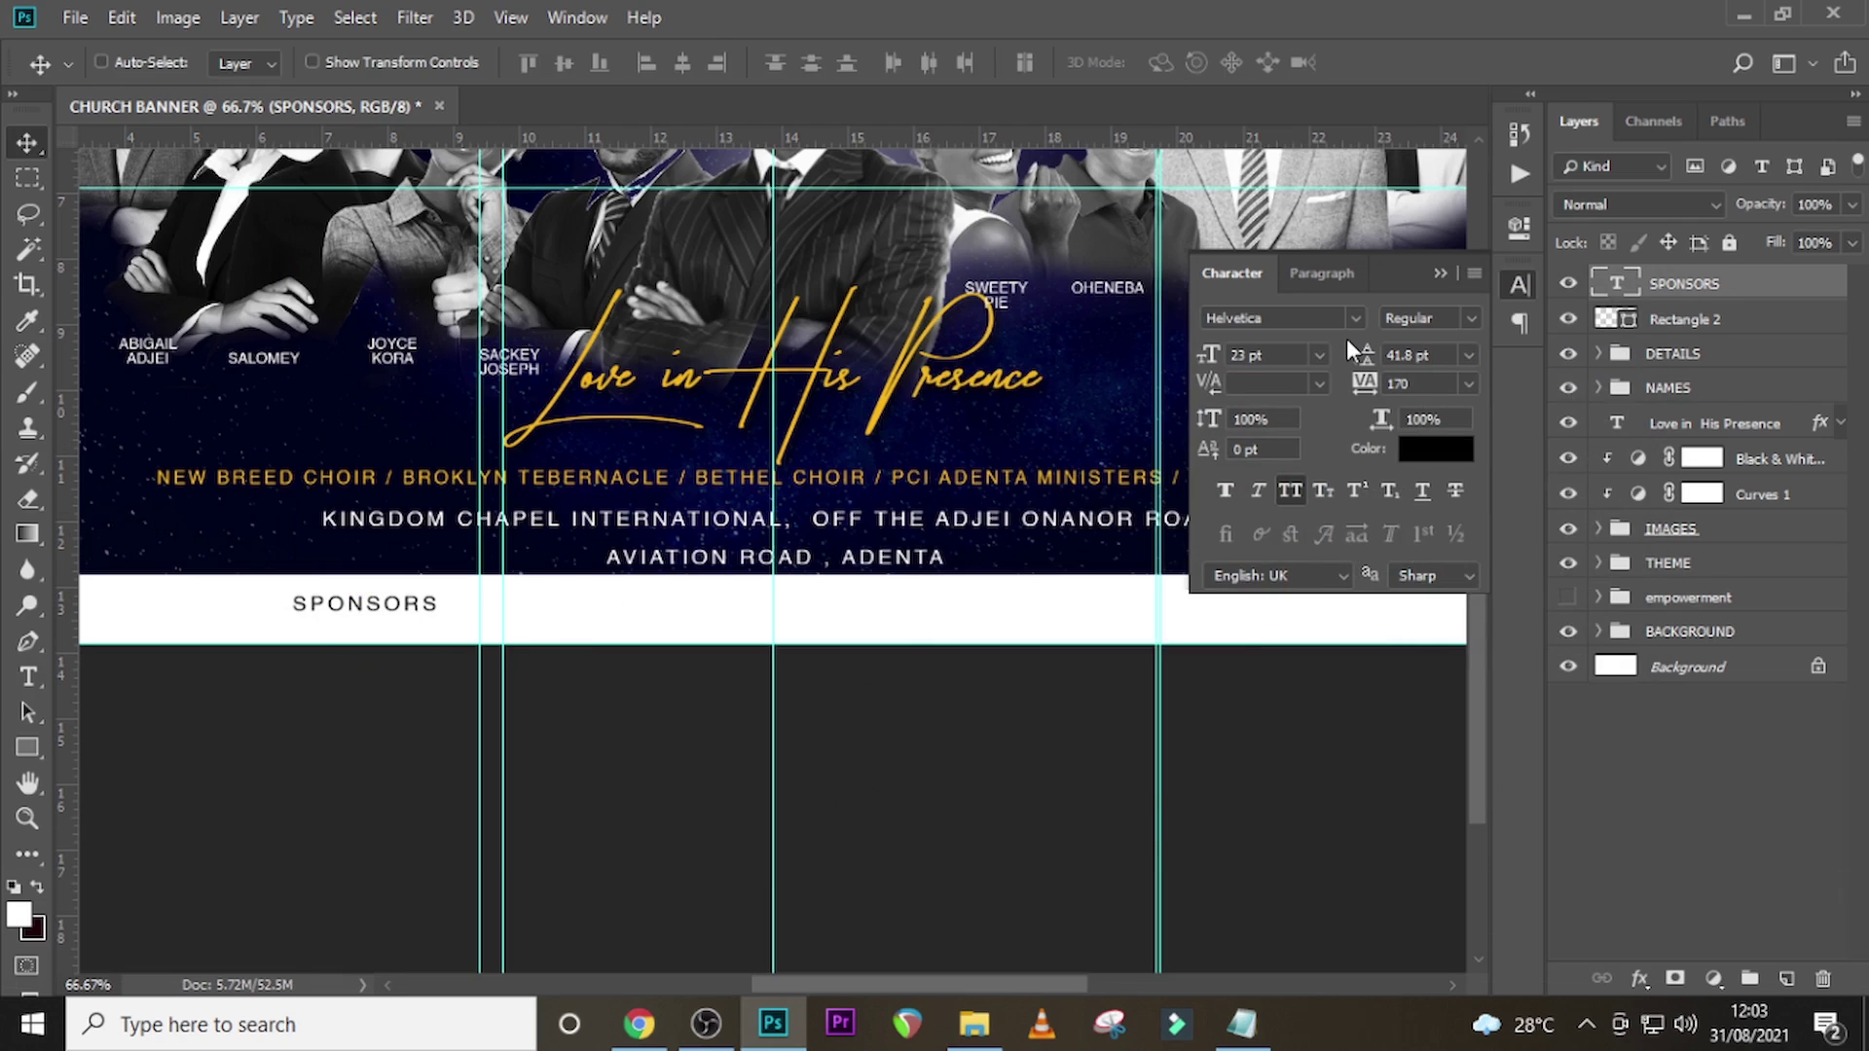
- Style the SPONSORS text as Helvetica Bold at 27 pt with tracking 0 and Faux Bold
click(1471, 319)
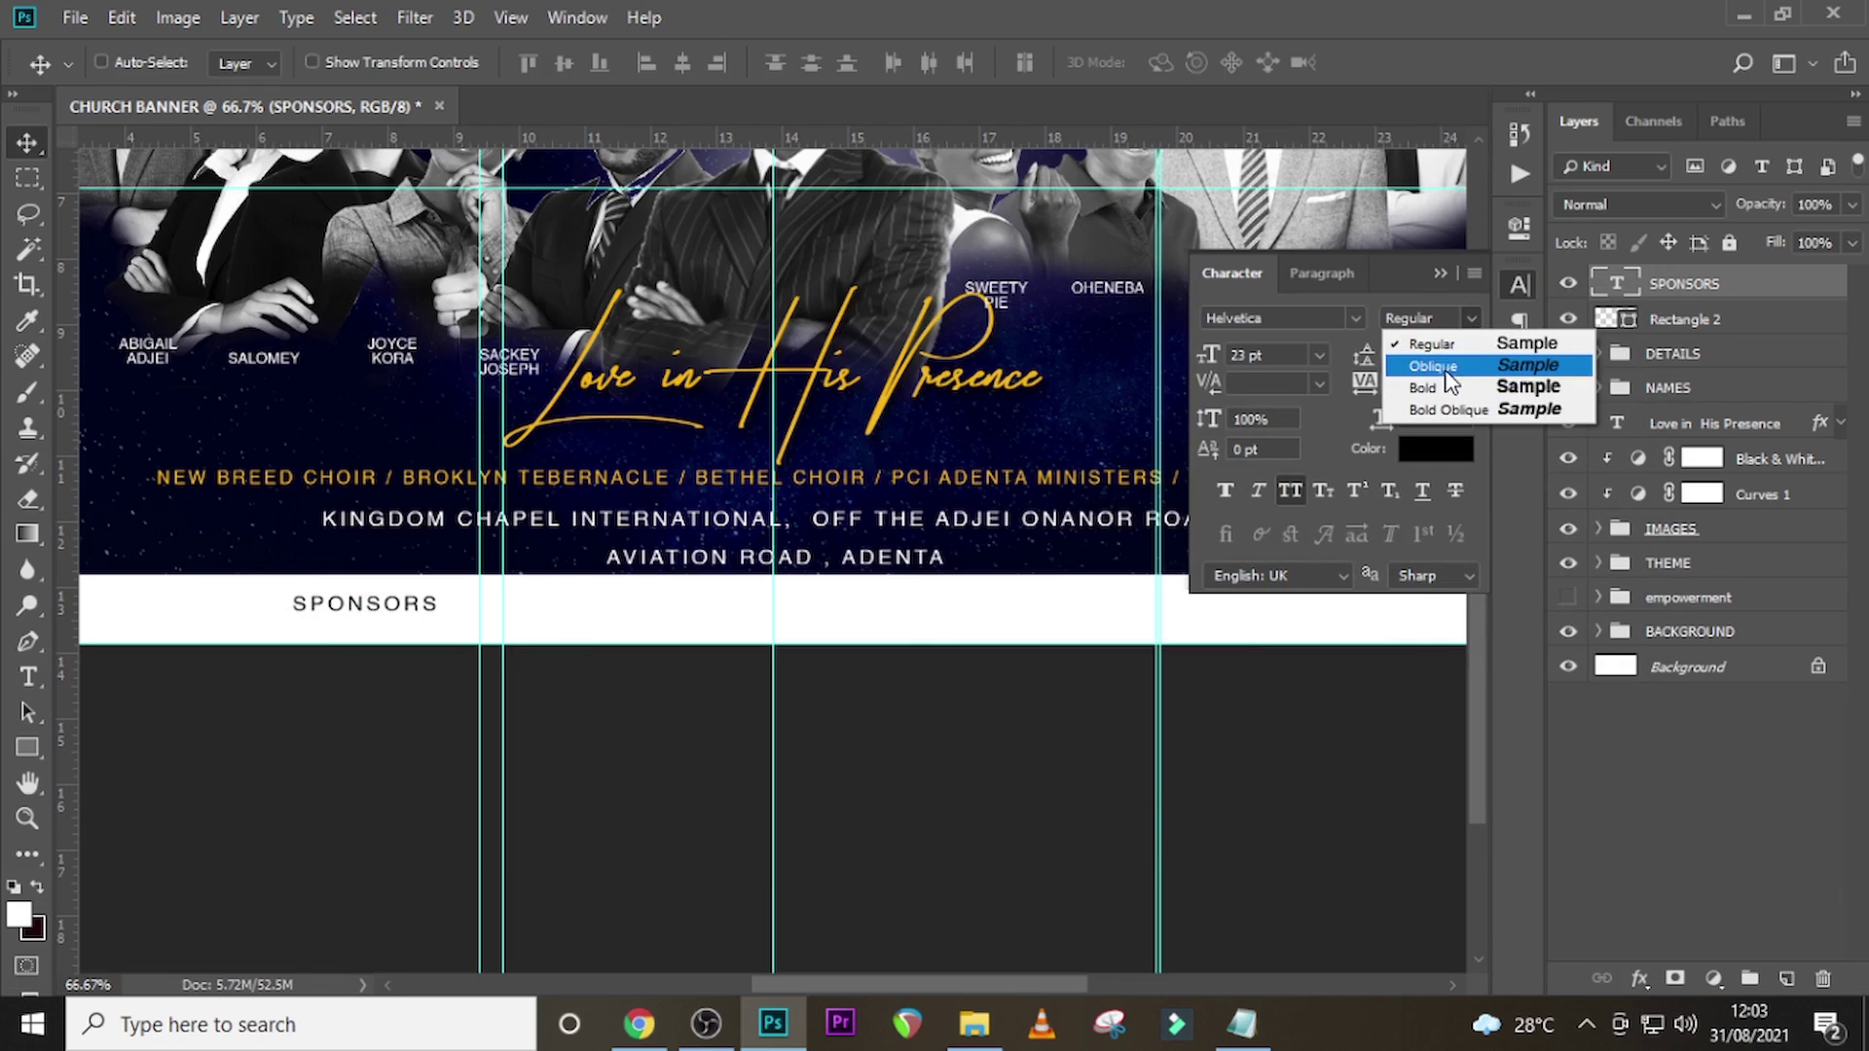
click(1443, 386)
click(1256, 355)
text(27)
key(Return)
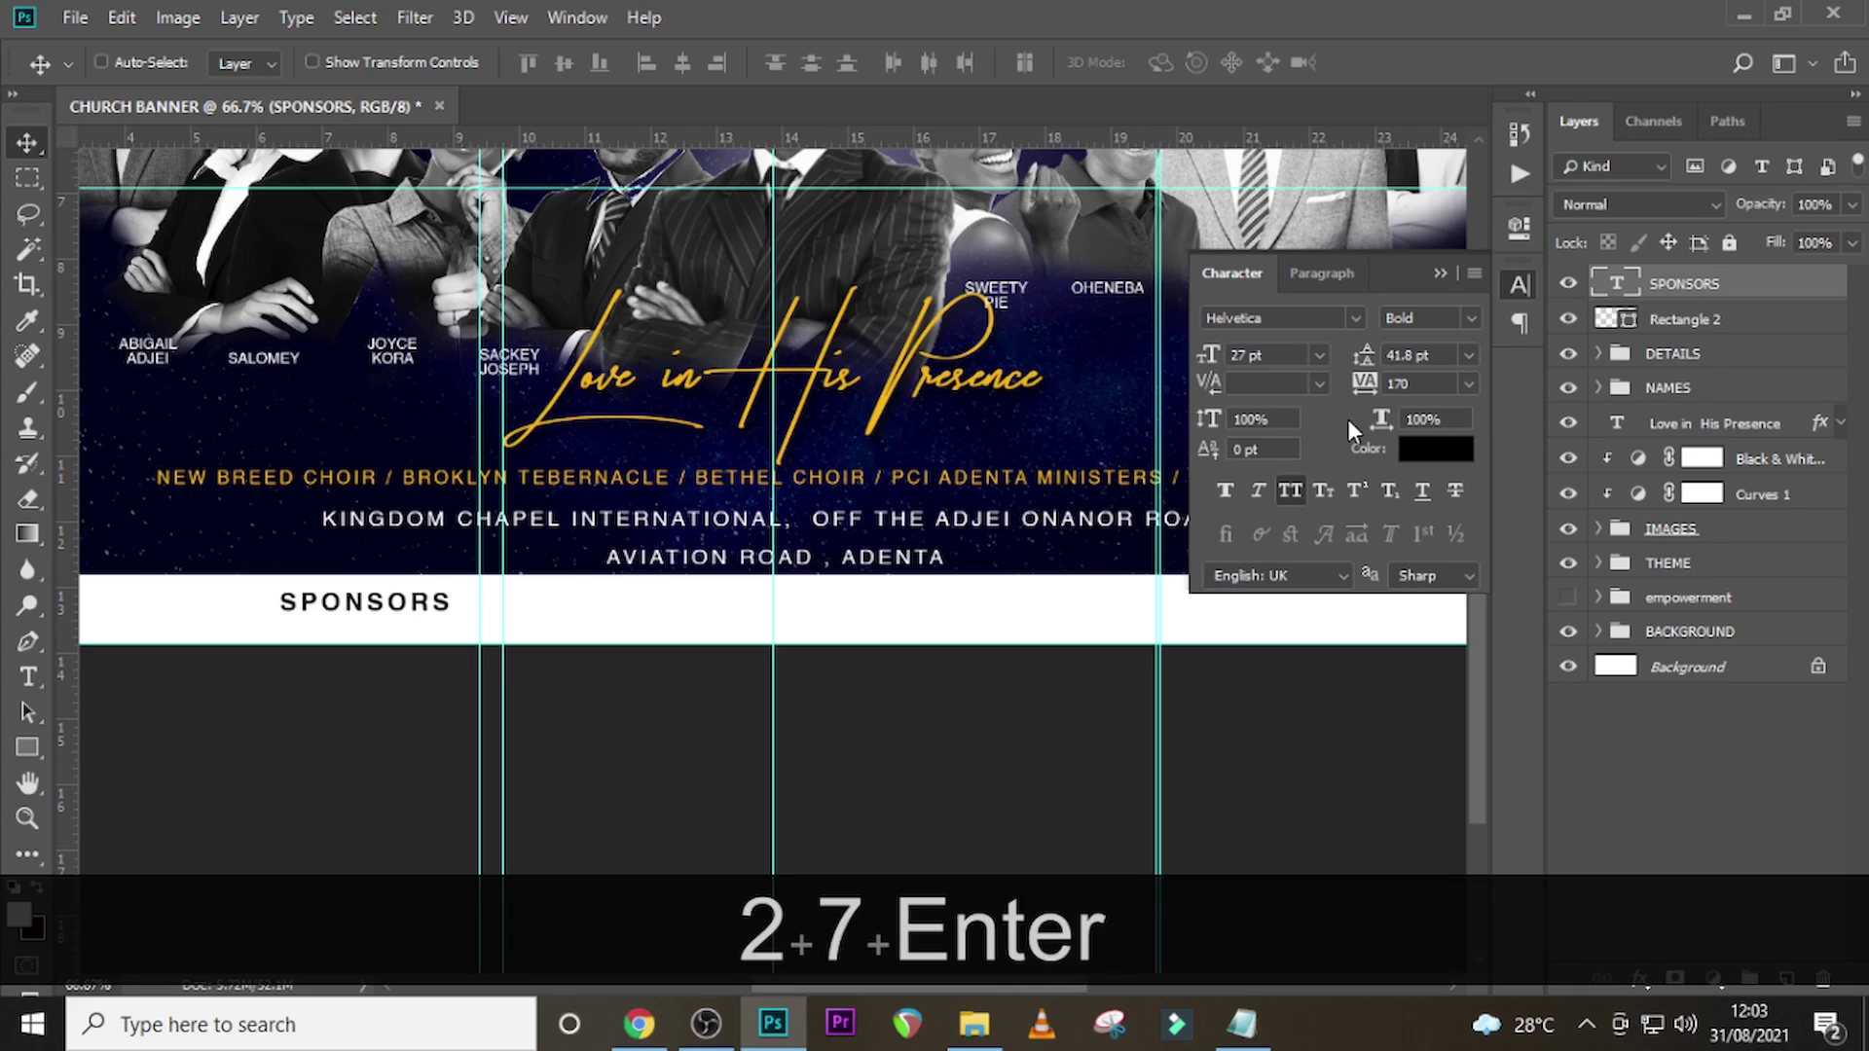
click(1408, 385)
text(0)
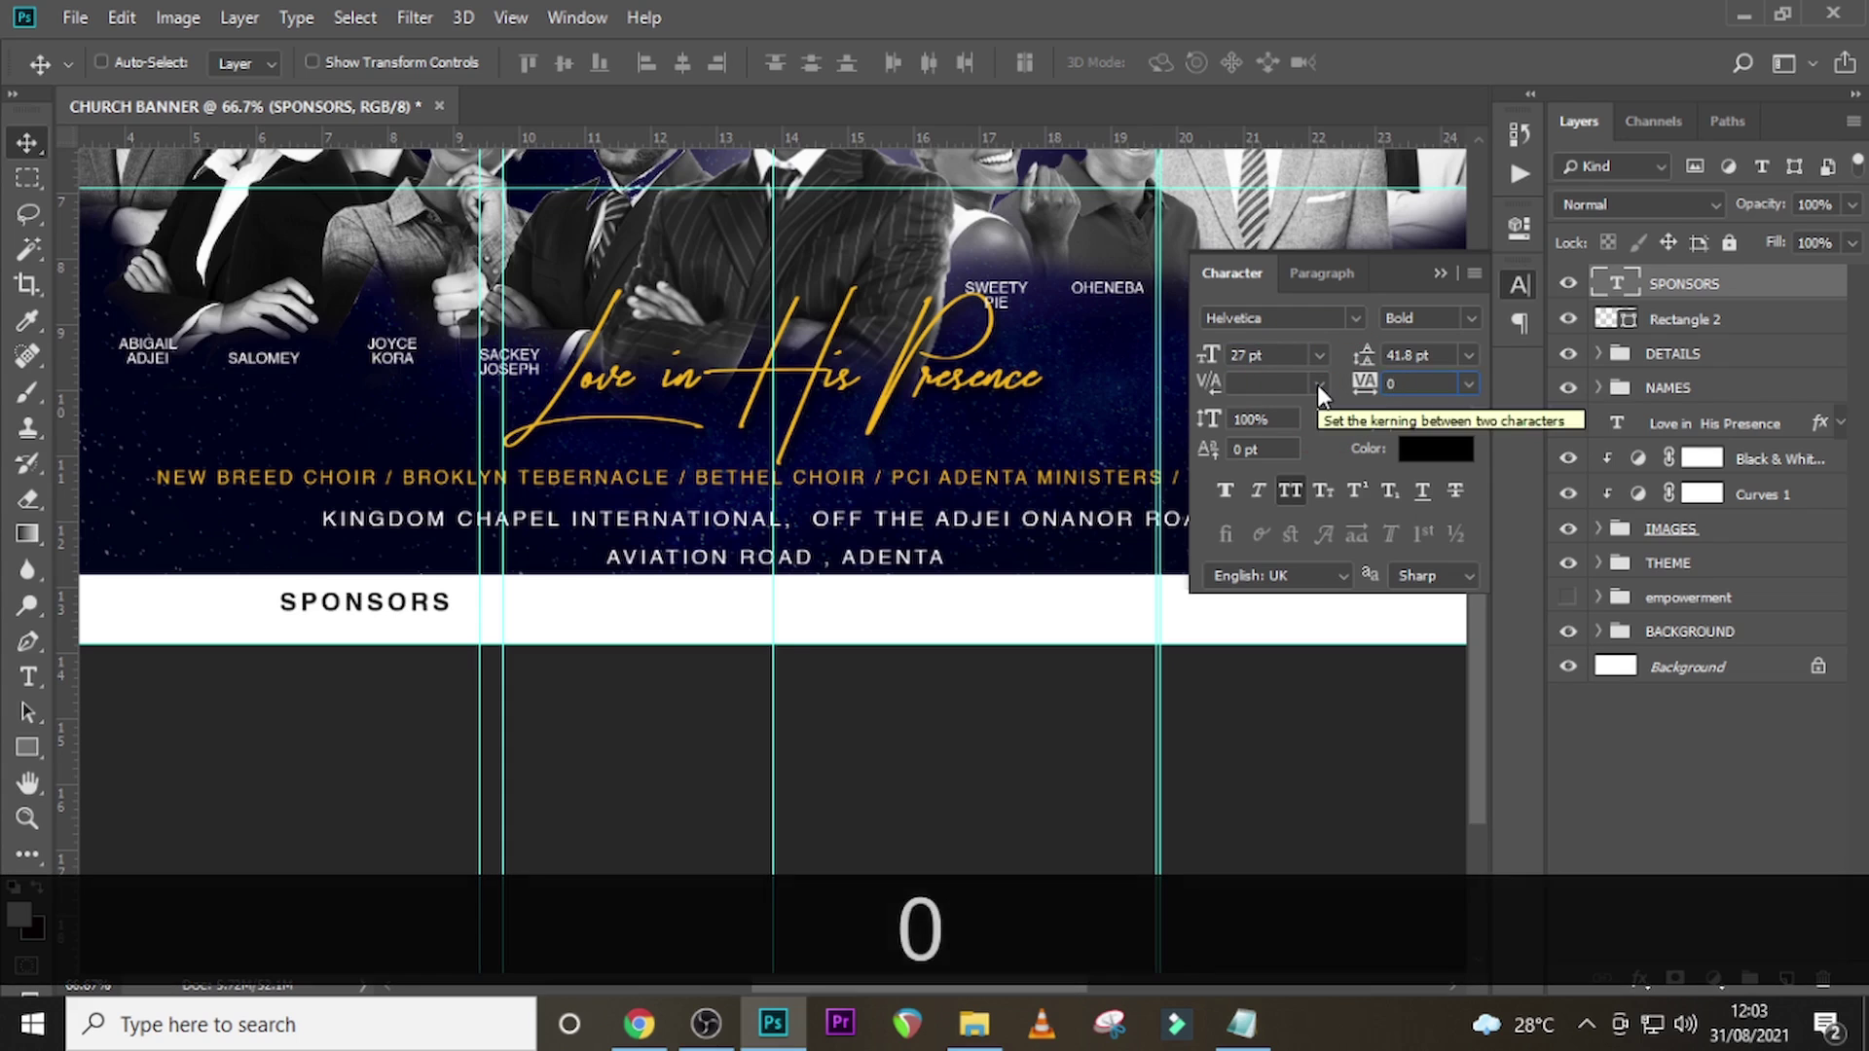
key(Return)
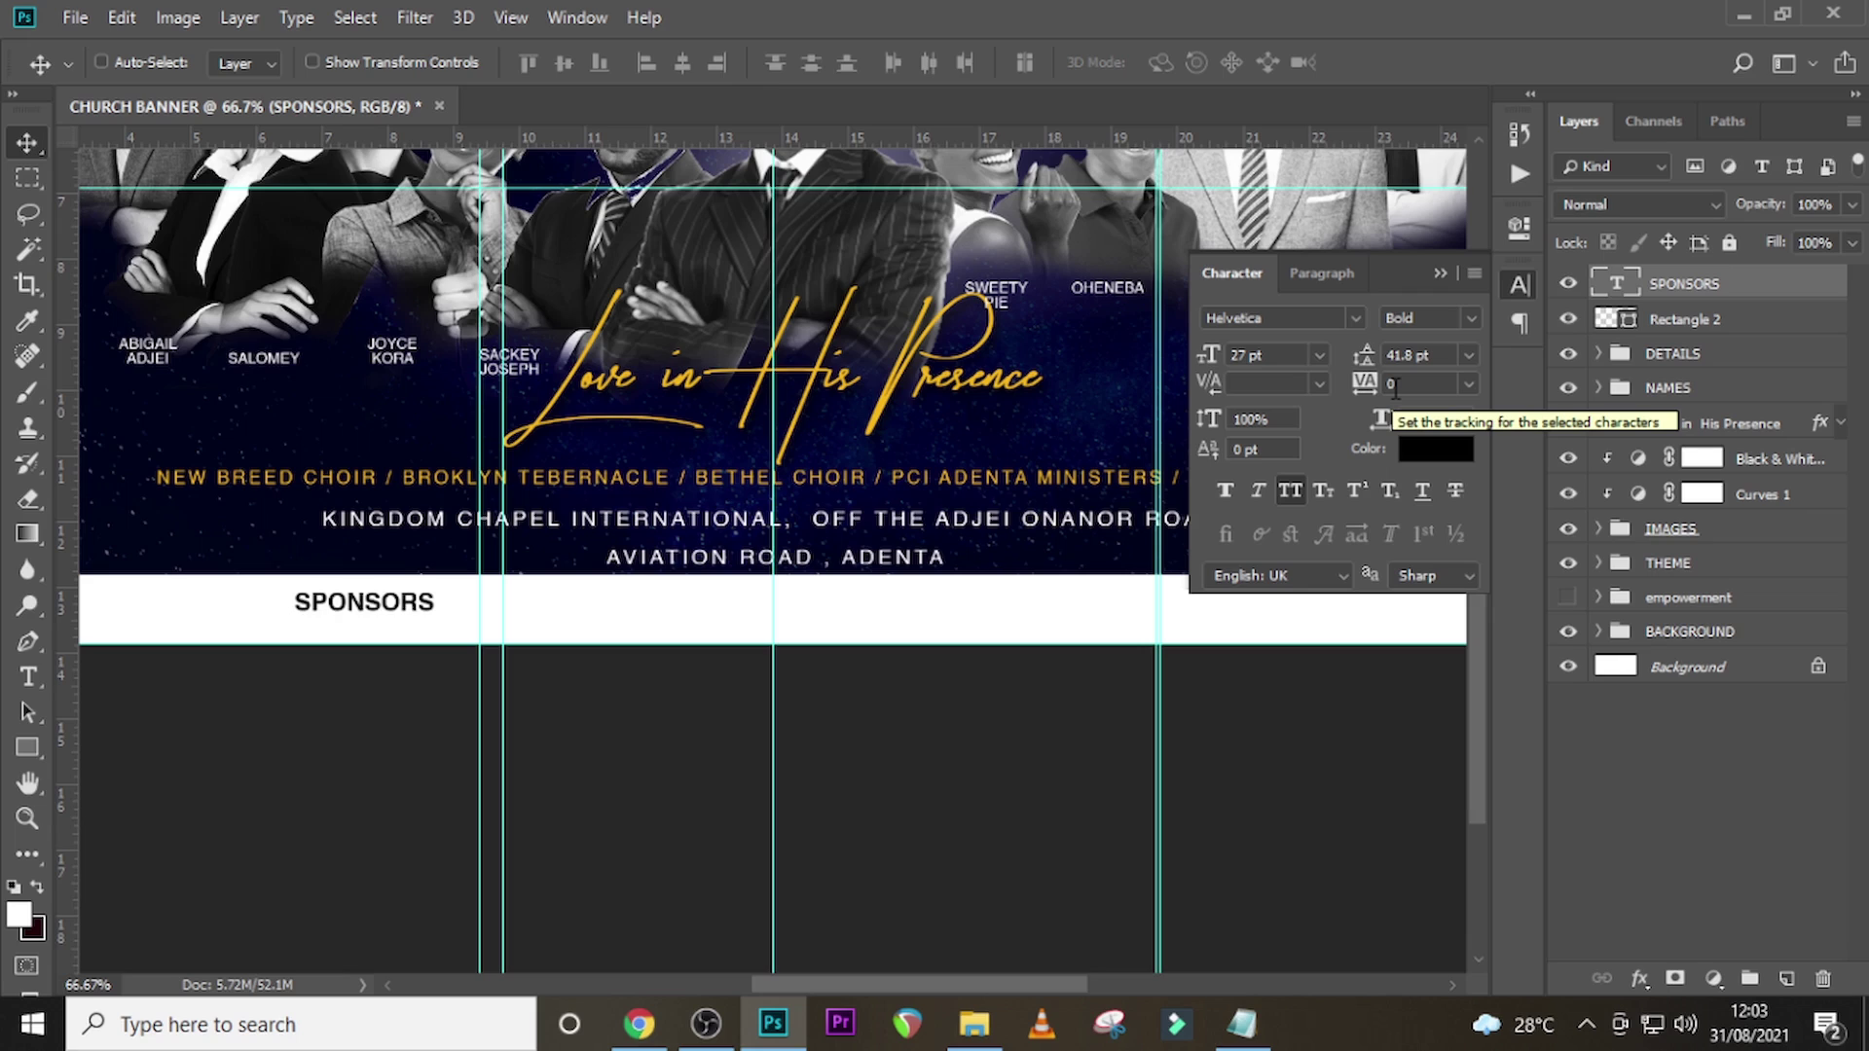
click(1224, 492)
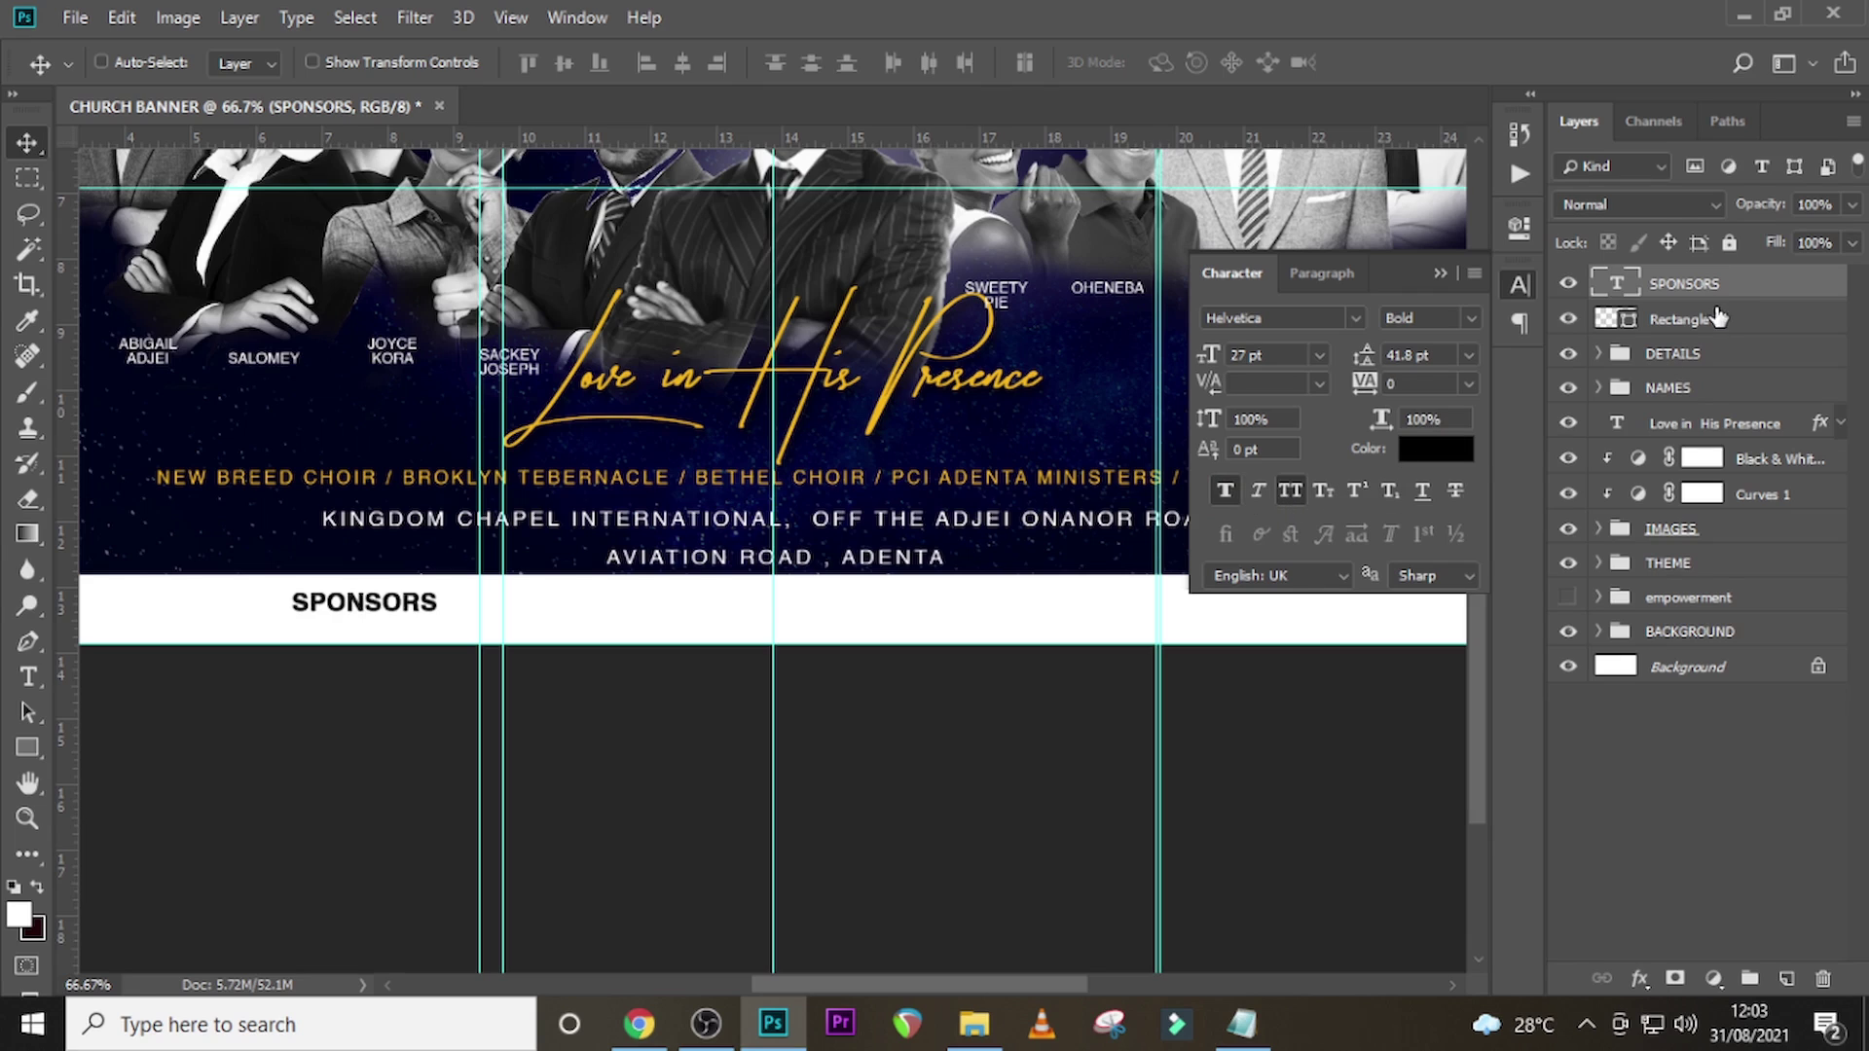
- Nudge the SPONSORS text down to centre it vertically in the white strip
key(v)
key(Down)
key(Down)
key(Down)
key(Down)
key(Down)
key(Down)
key(Down)
key(Down)
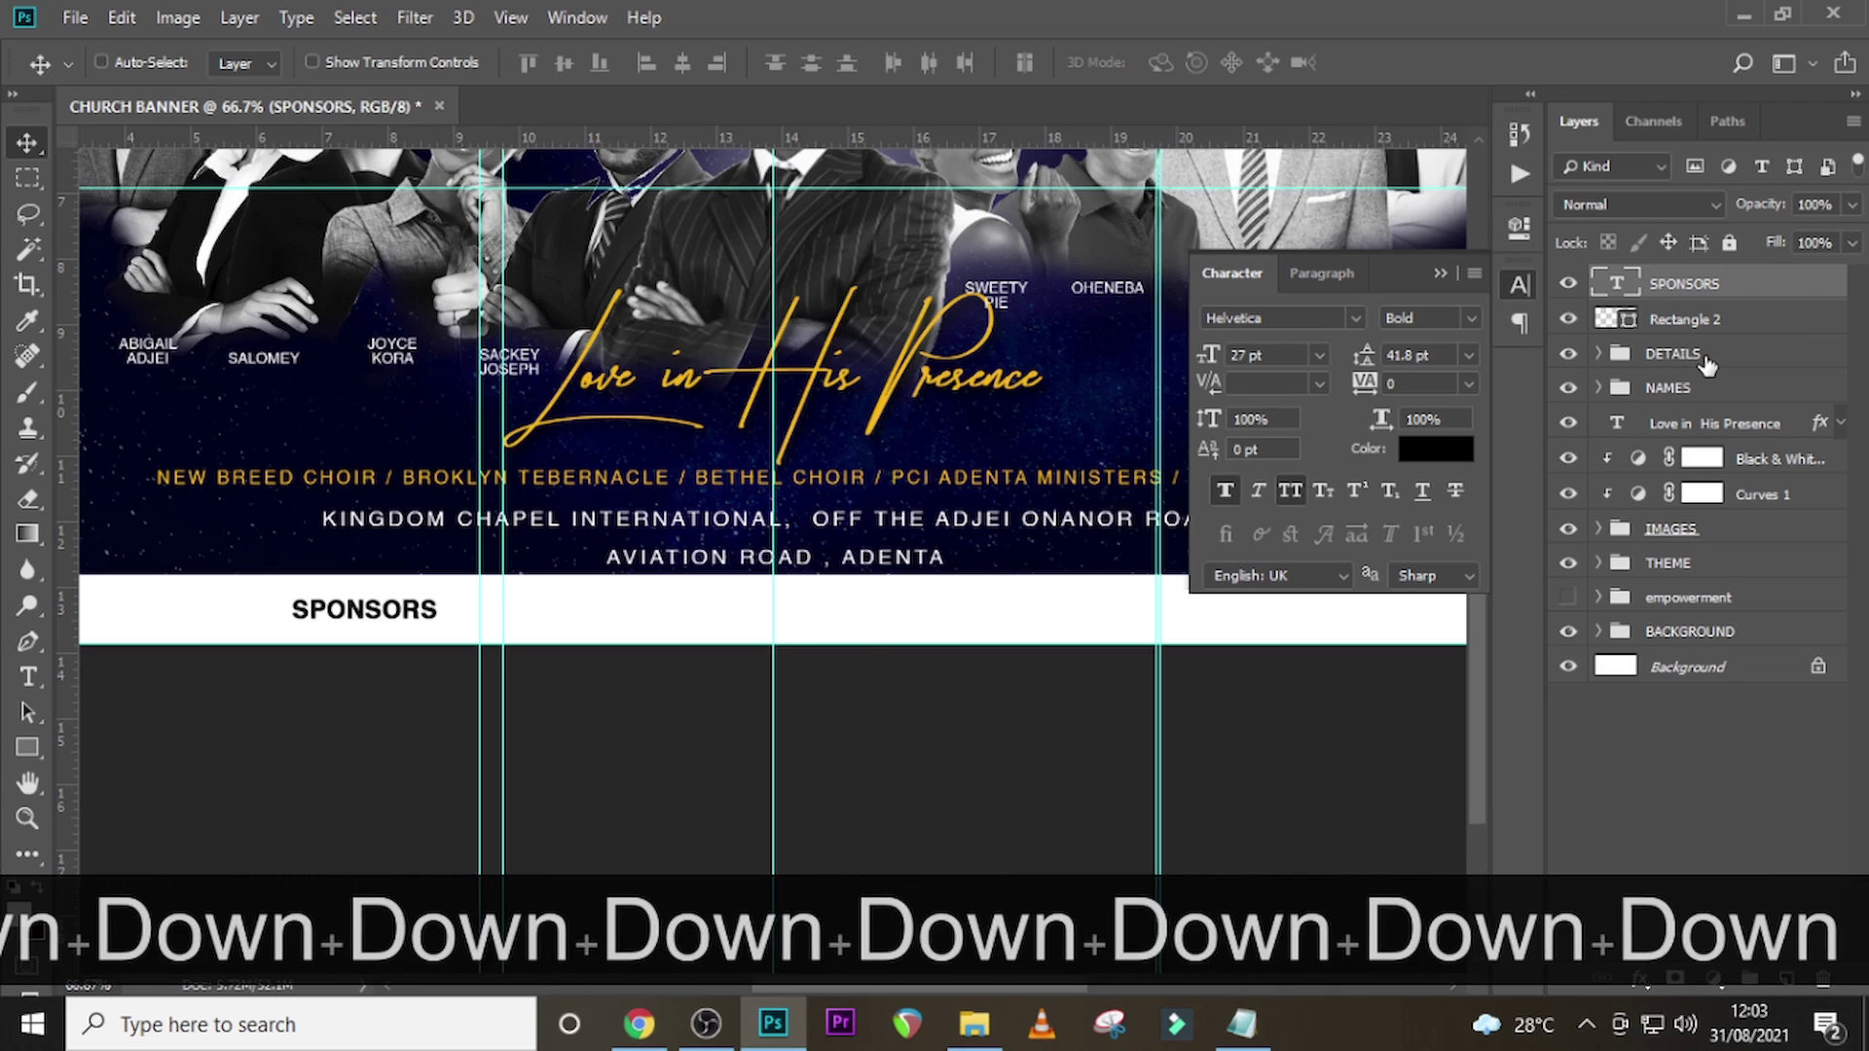
- Place images.png from the U9 folder in File Explorer into the banner and enlarge it proportionally to about 137%
key(Up)
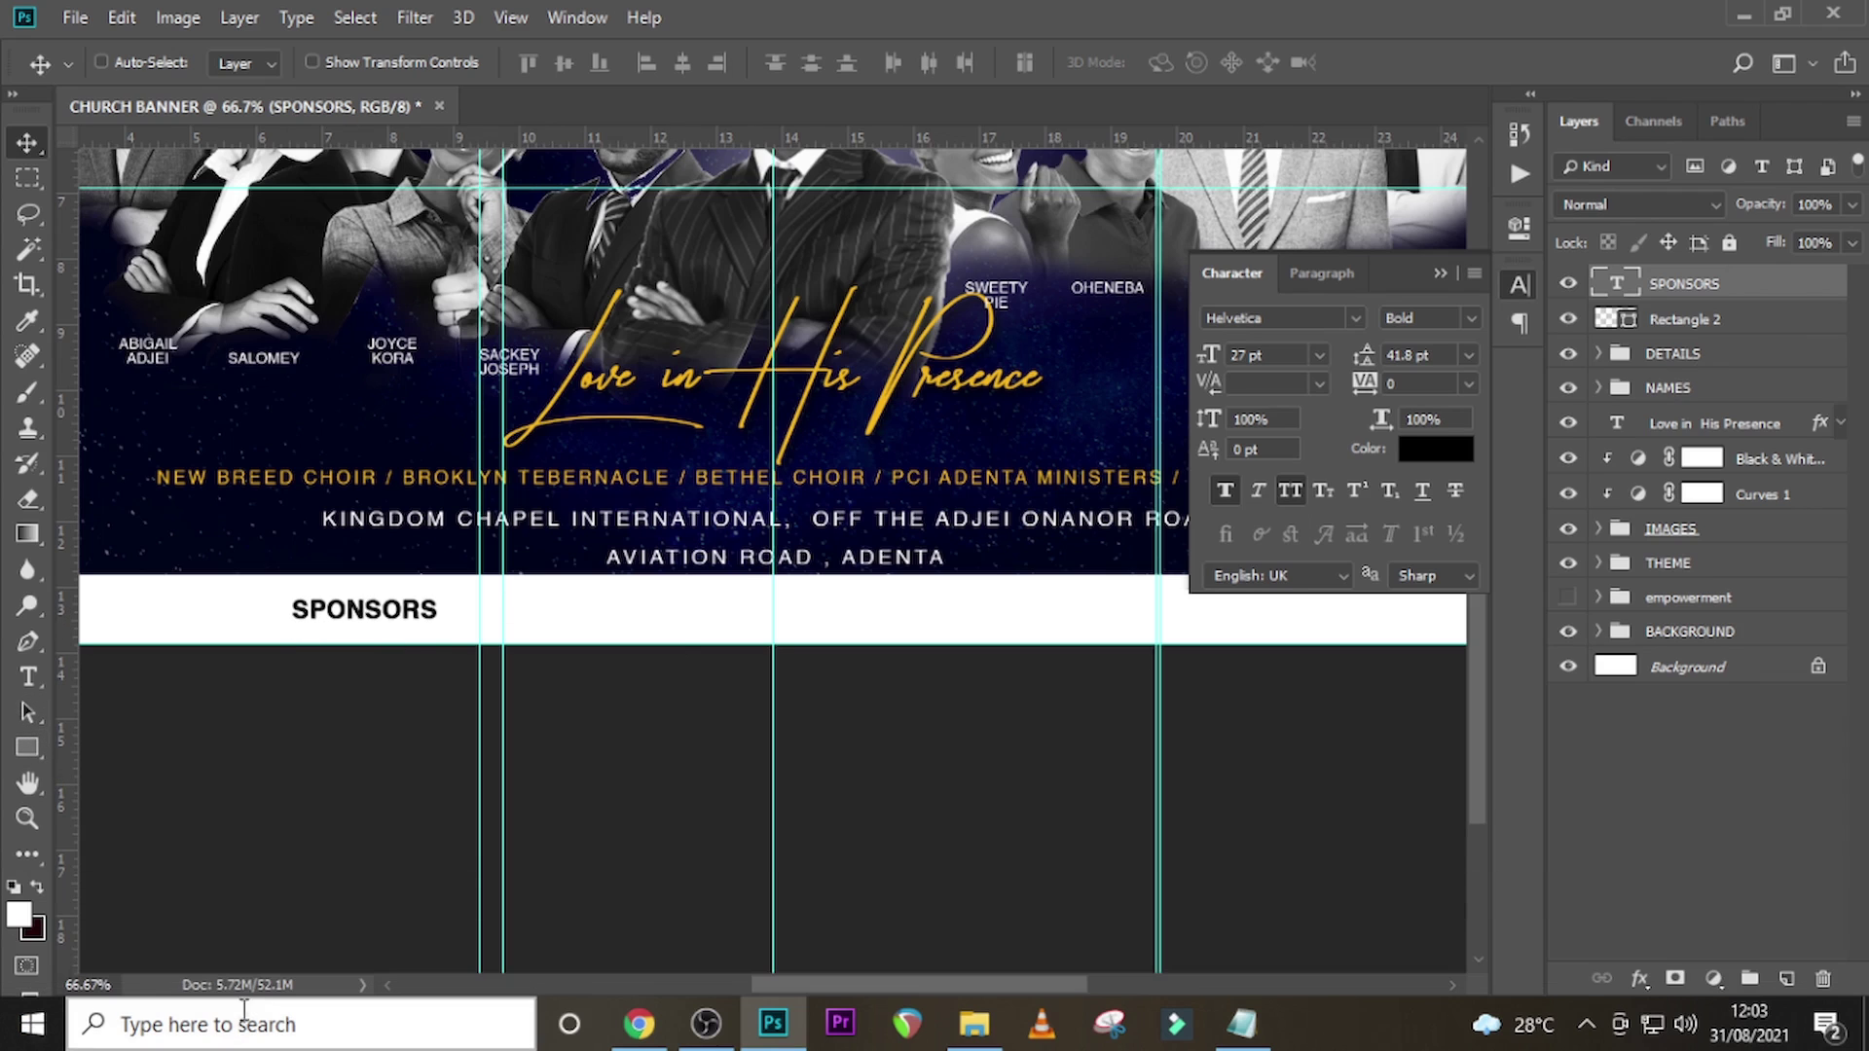
click(974, 1023)
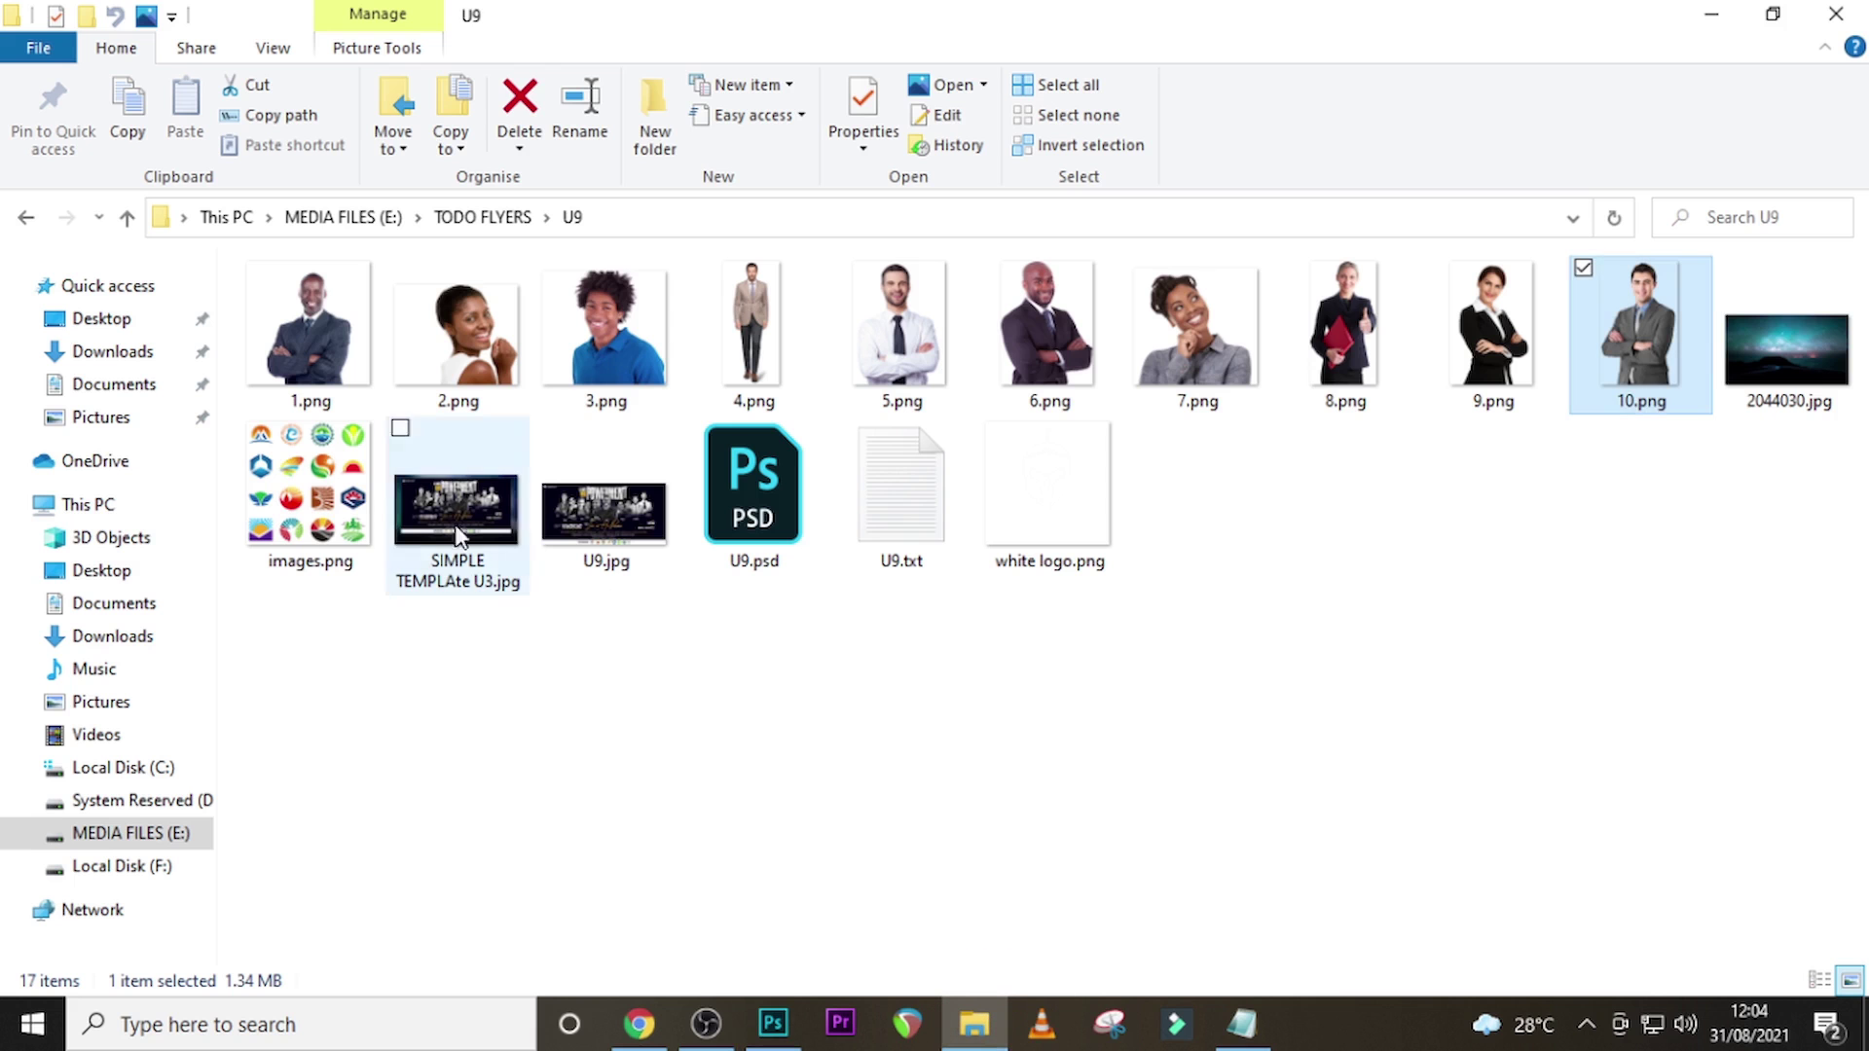
drag(785, 1009, 764, 520)
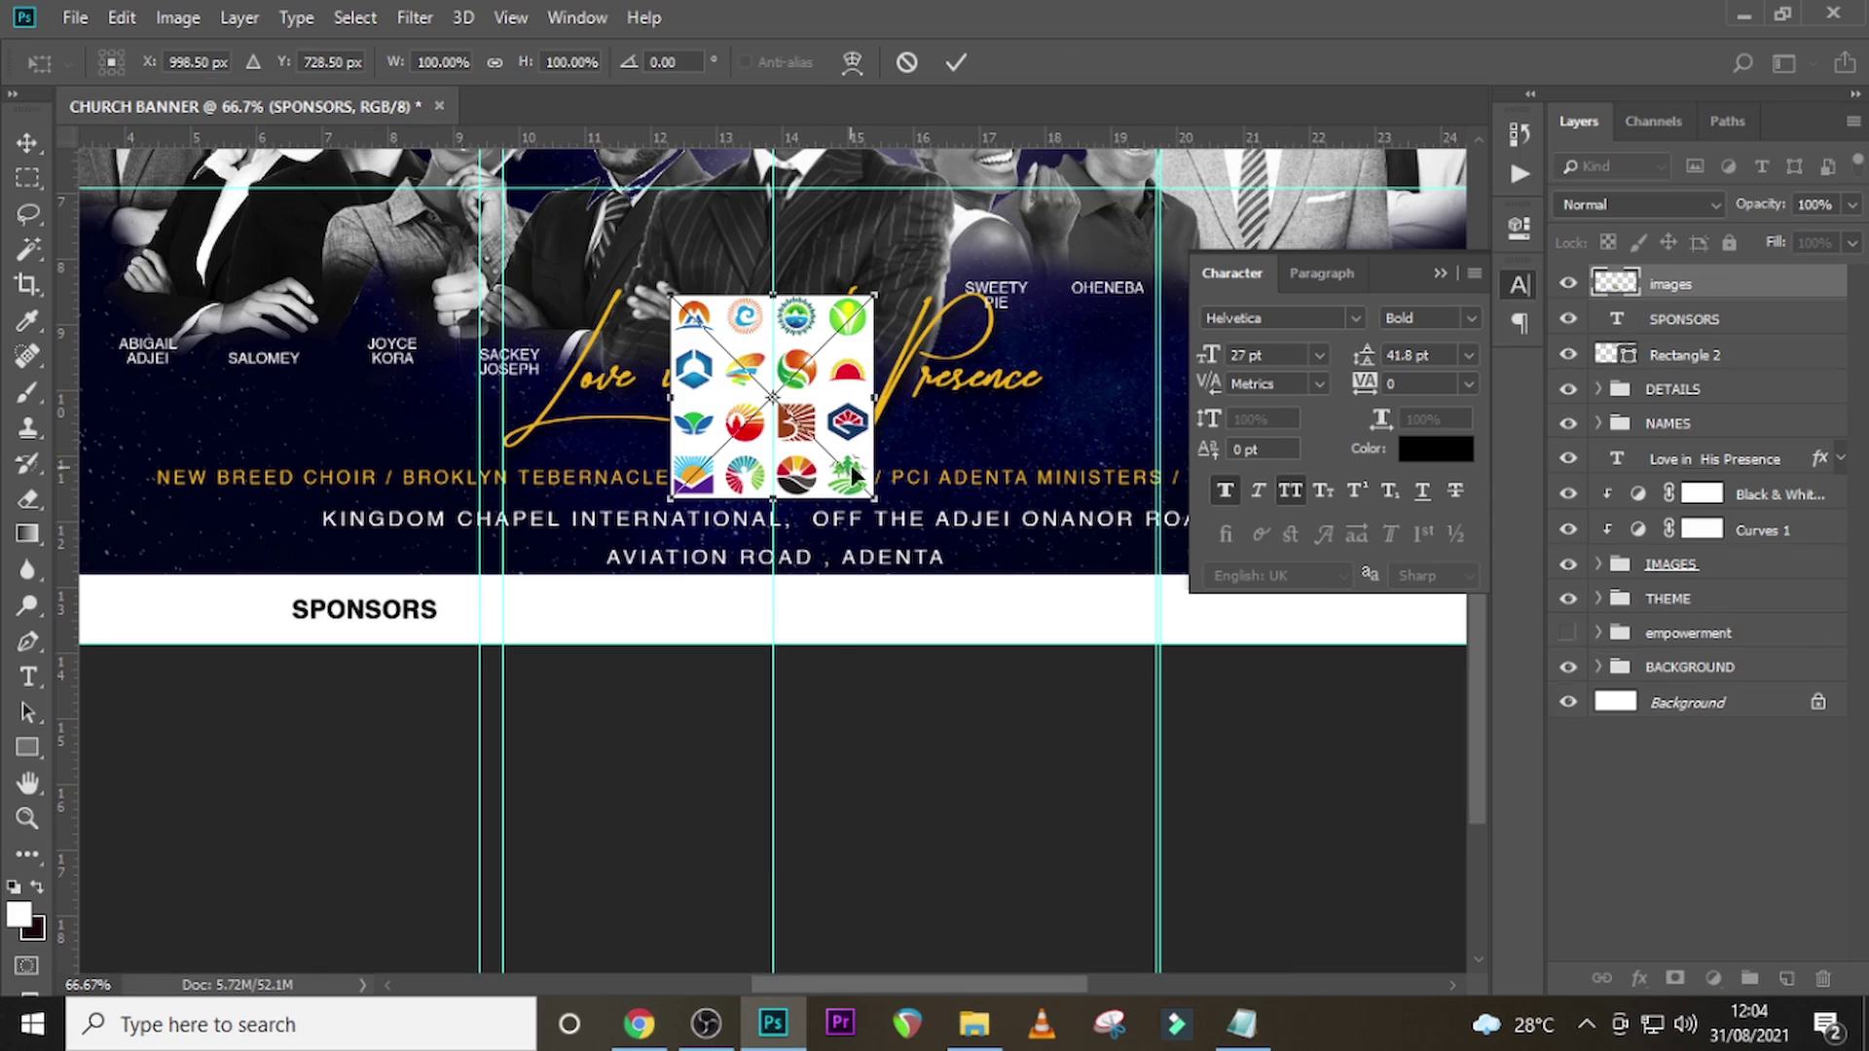
drag(877, 500, 924, 563)
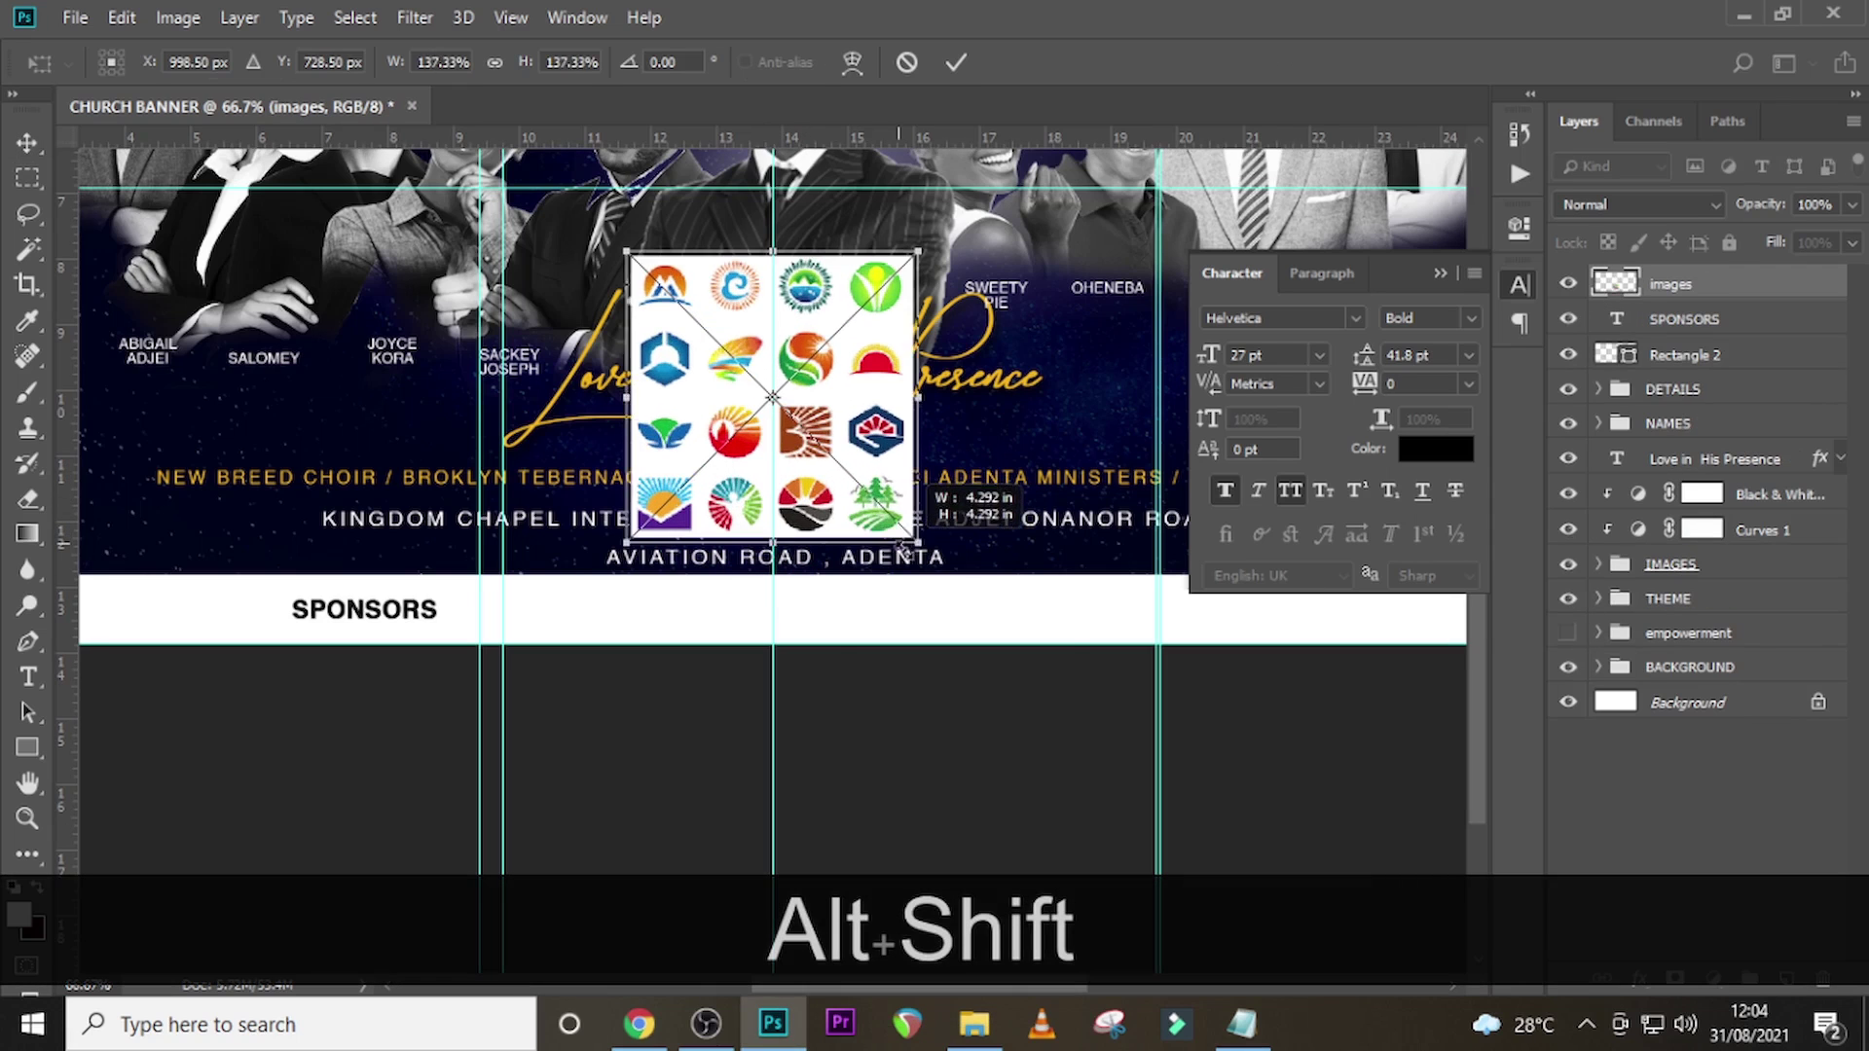
key(v)
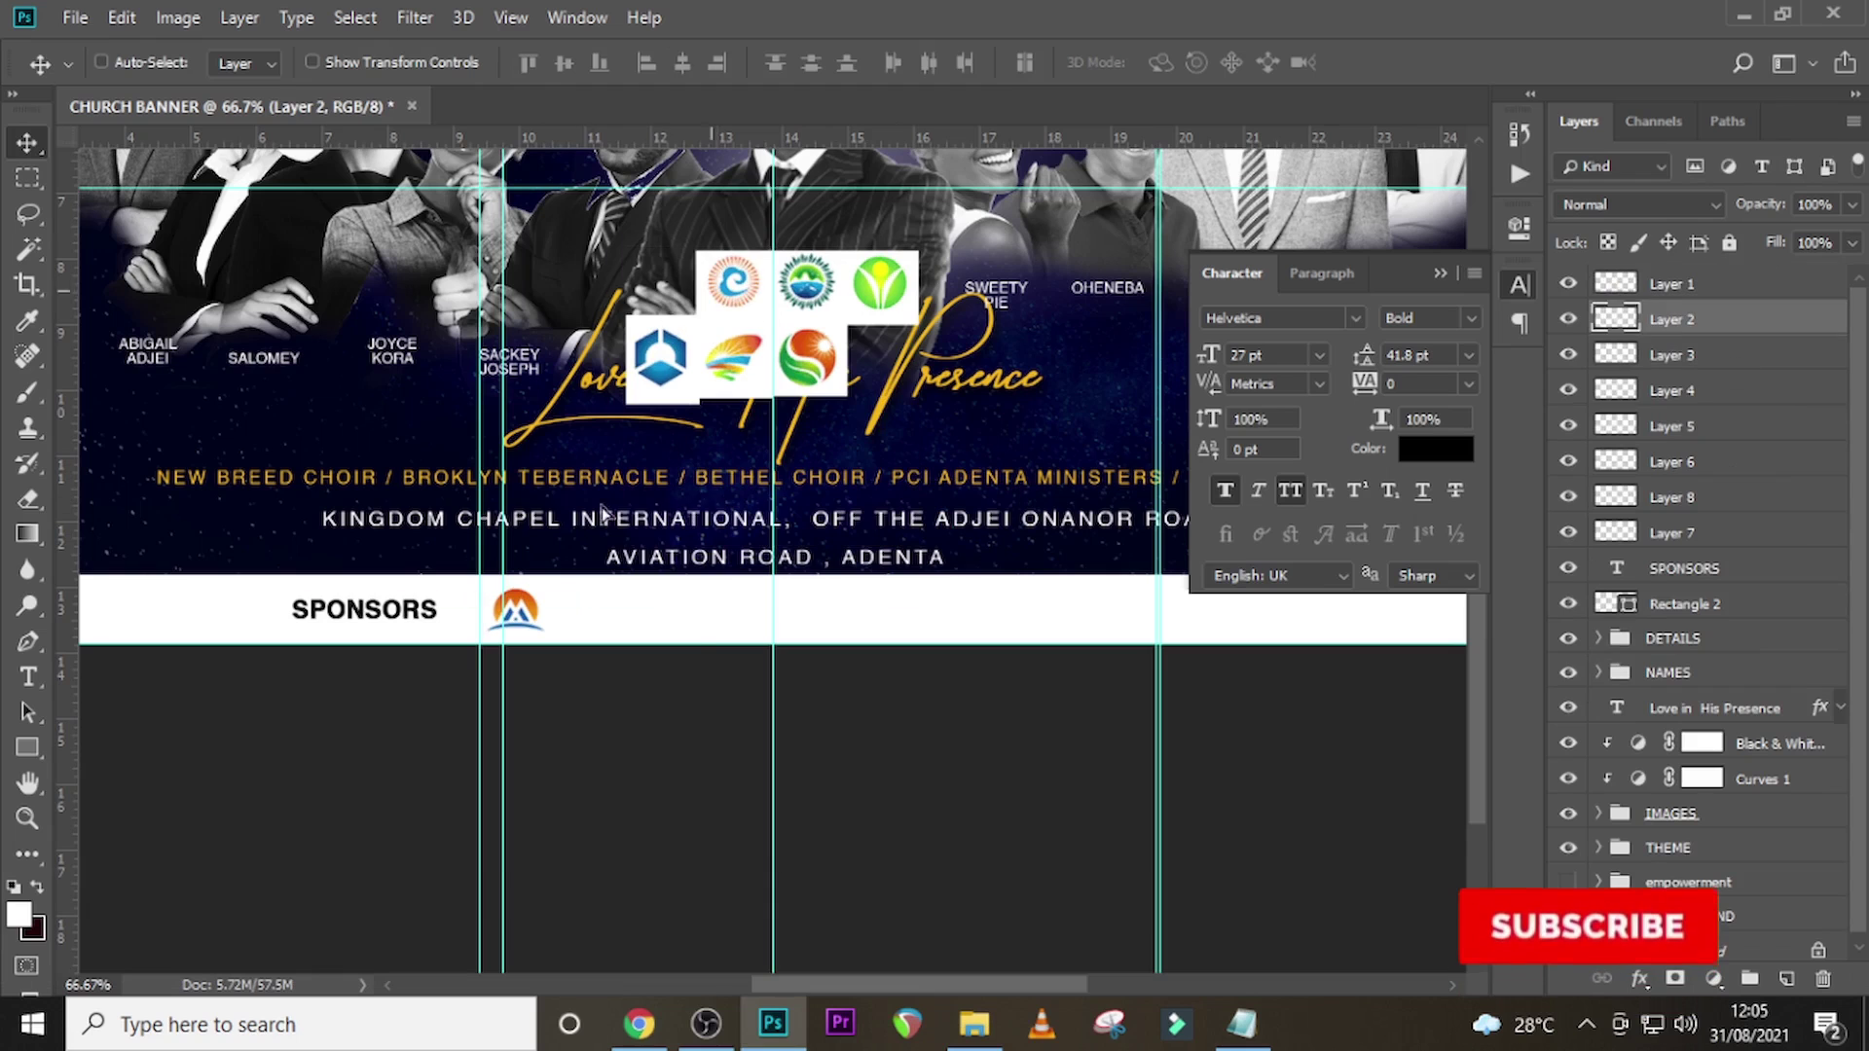
- Move the orange swirl, gear and green logos onto the white strip beside the mountain logo
drag(603, 512, 584, 617)
drag(829, 290, 714, 620)
drag(878, 288, 776, 621)
- Add a horizontal guide just below the white strip's upper edge and nudge the mountain logo up towards it
key(ctrl+plus)
drag(467, 139, 467, 597)
click(1643, 288)
key(Up)
key(Up)
key(Up)
key(Up)
key(Up)
- Nudge the gear logo left and up to line it up with the neighbouring logos
click(1713, 358)
key(Down)
key(Down)
key(Left)
key(Left)
key(Left)
key(Left)
key(Left)
key(Left)
key(Left)
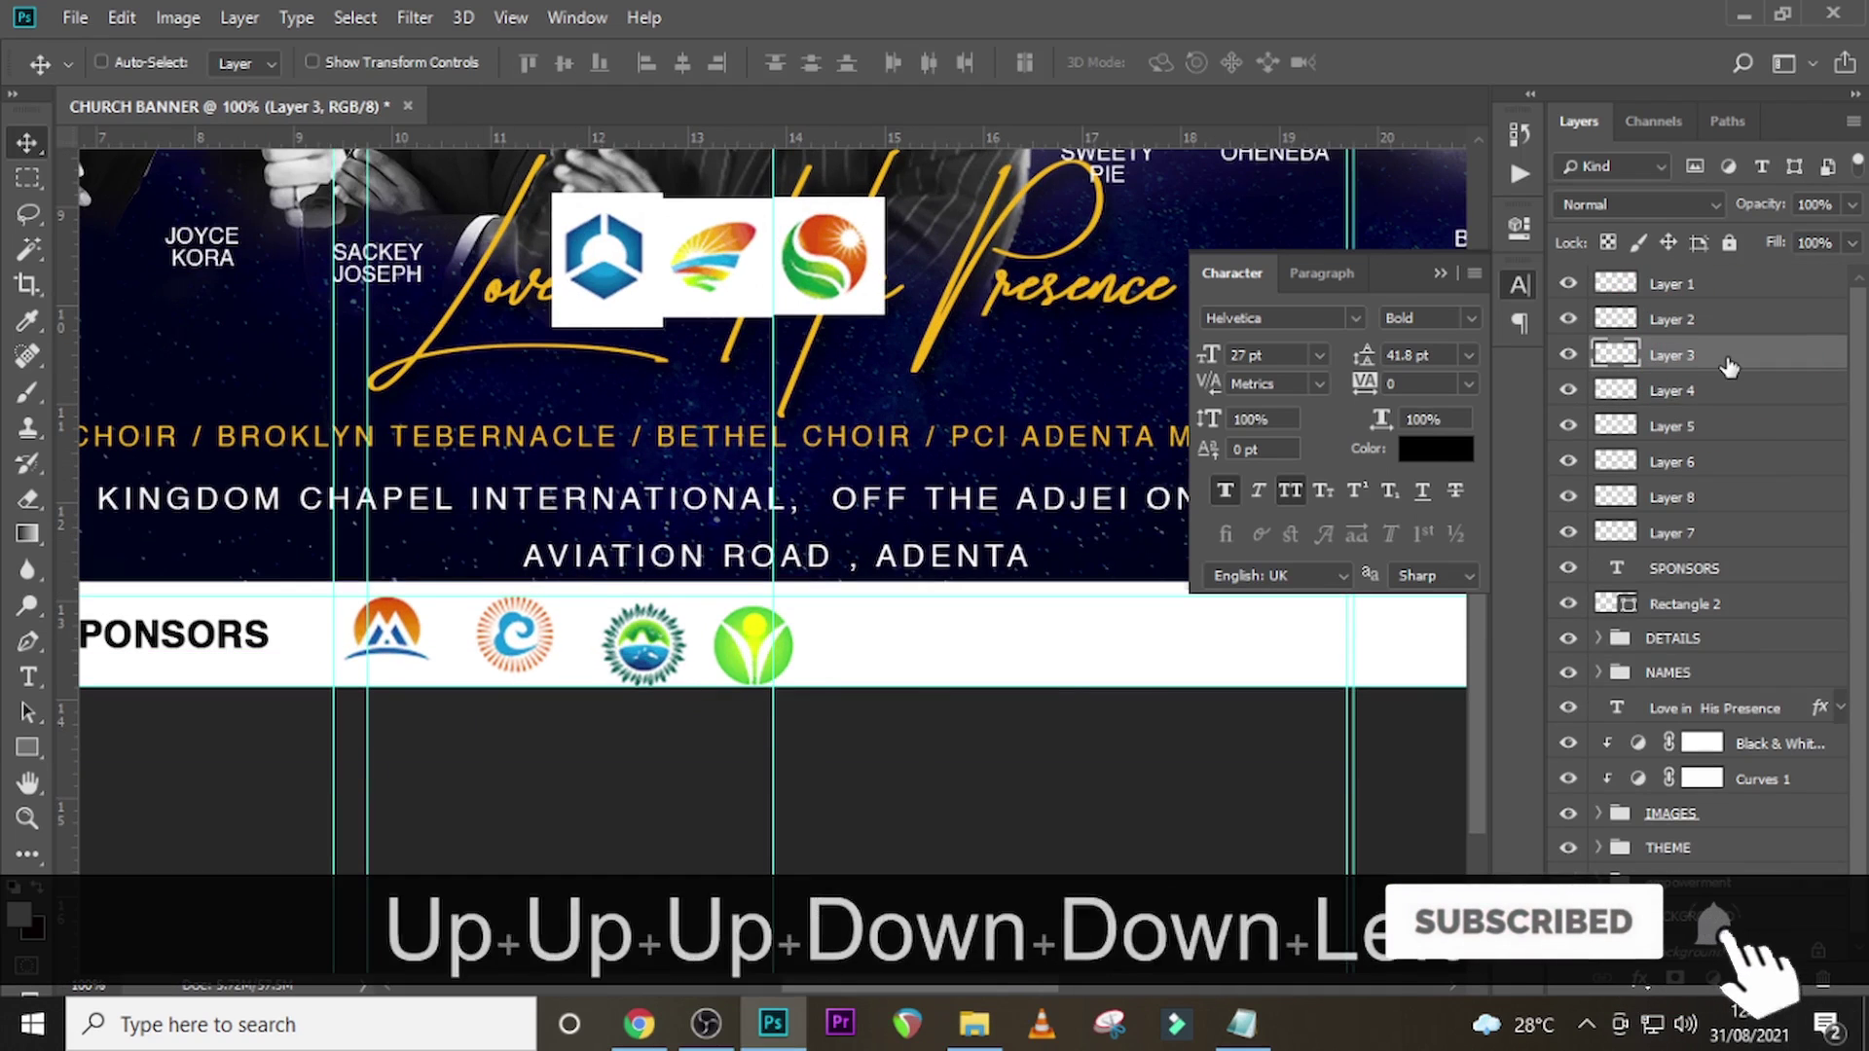
key(Up)
key(Up)
key(Up)
key(Up)
key(Up)
key(Up)
key(Up)
key(Up)
key(Up)
- Delete Layer 8 and group the seven logo layers as LOGO ICONS beneath the SPONSORS text layer
click(1643, 421)
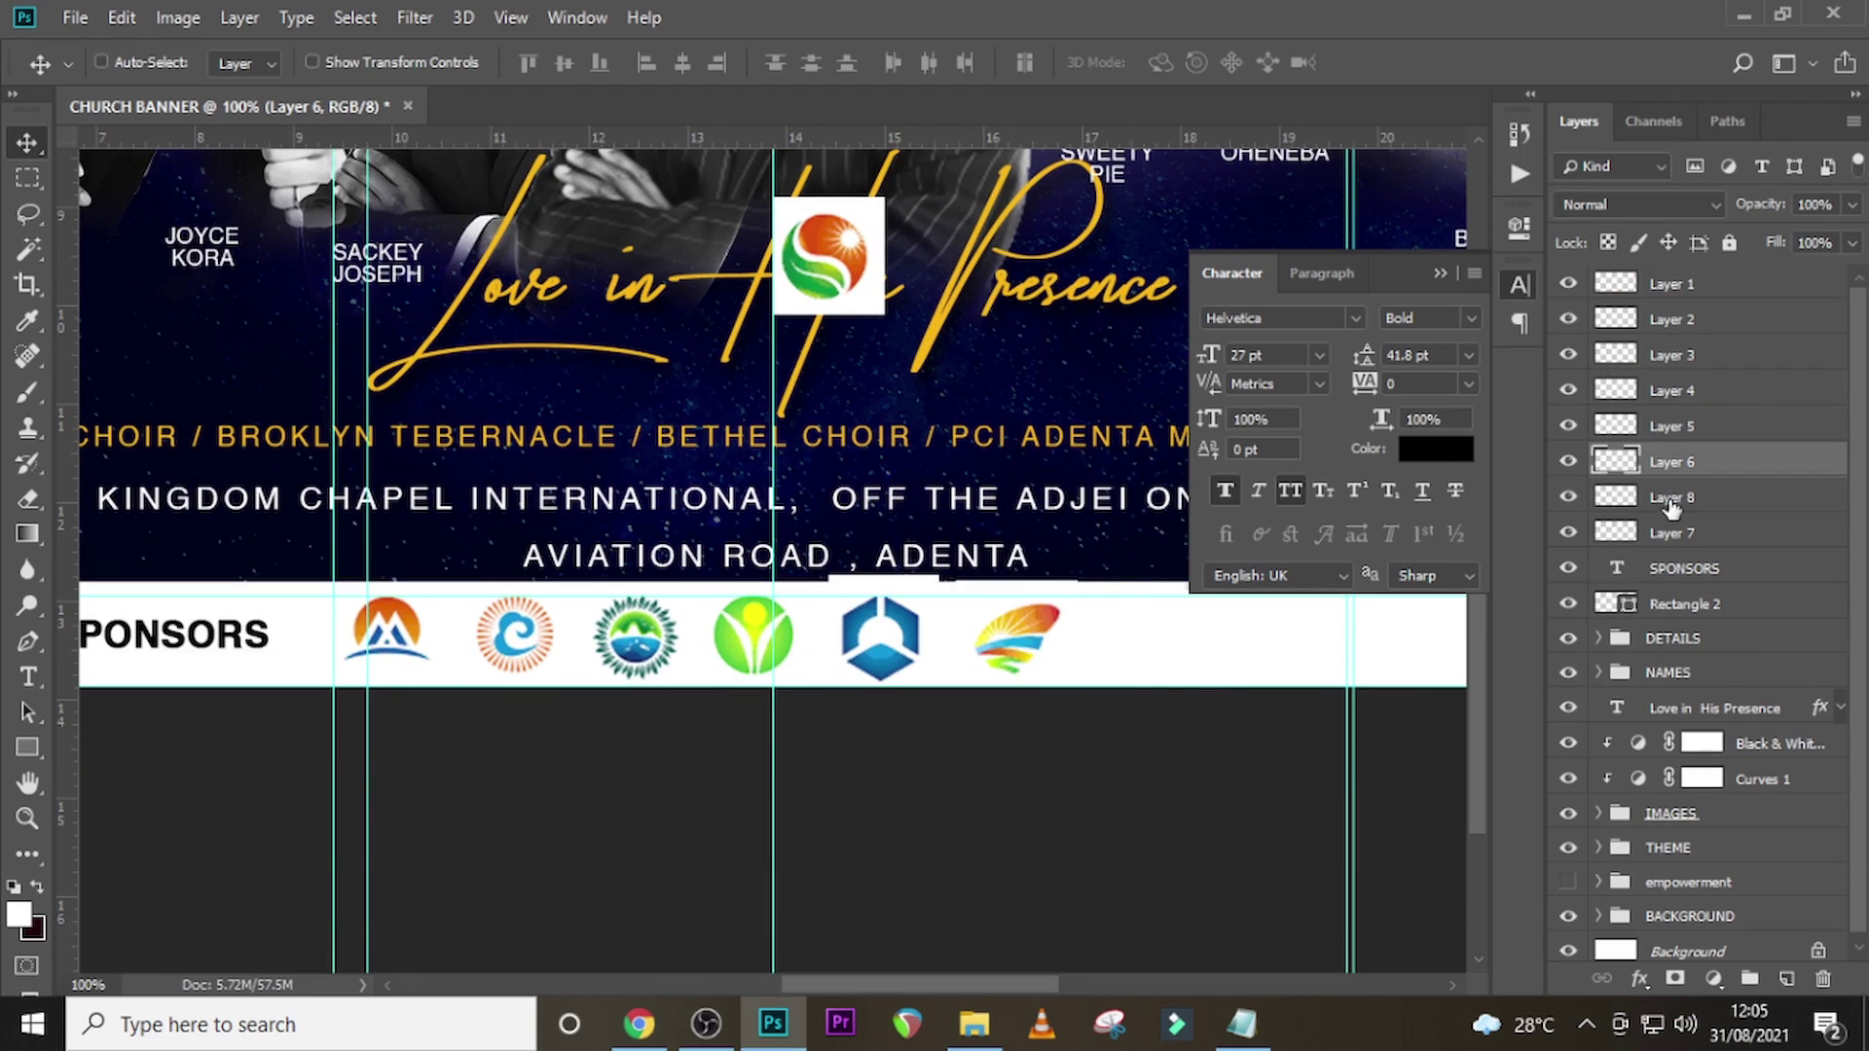
key(Delete)
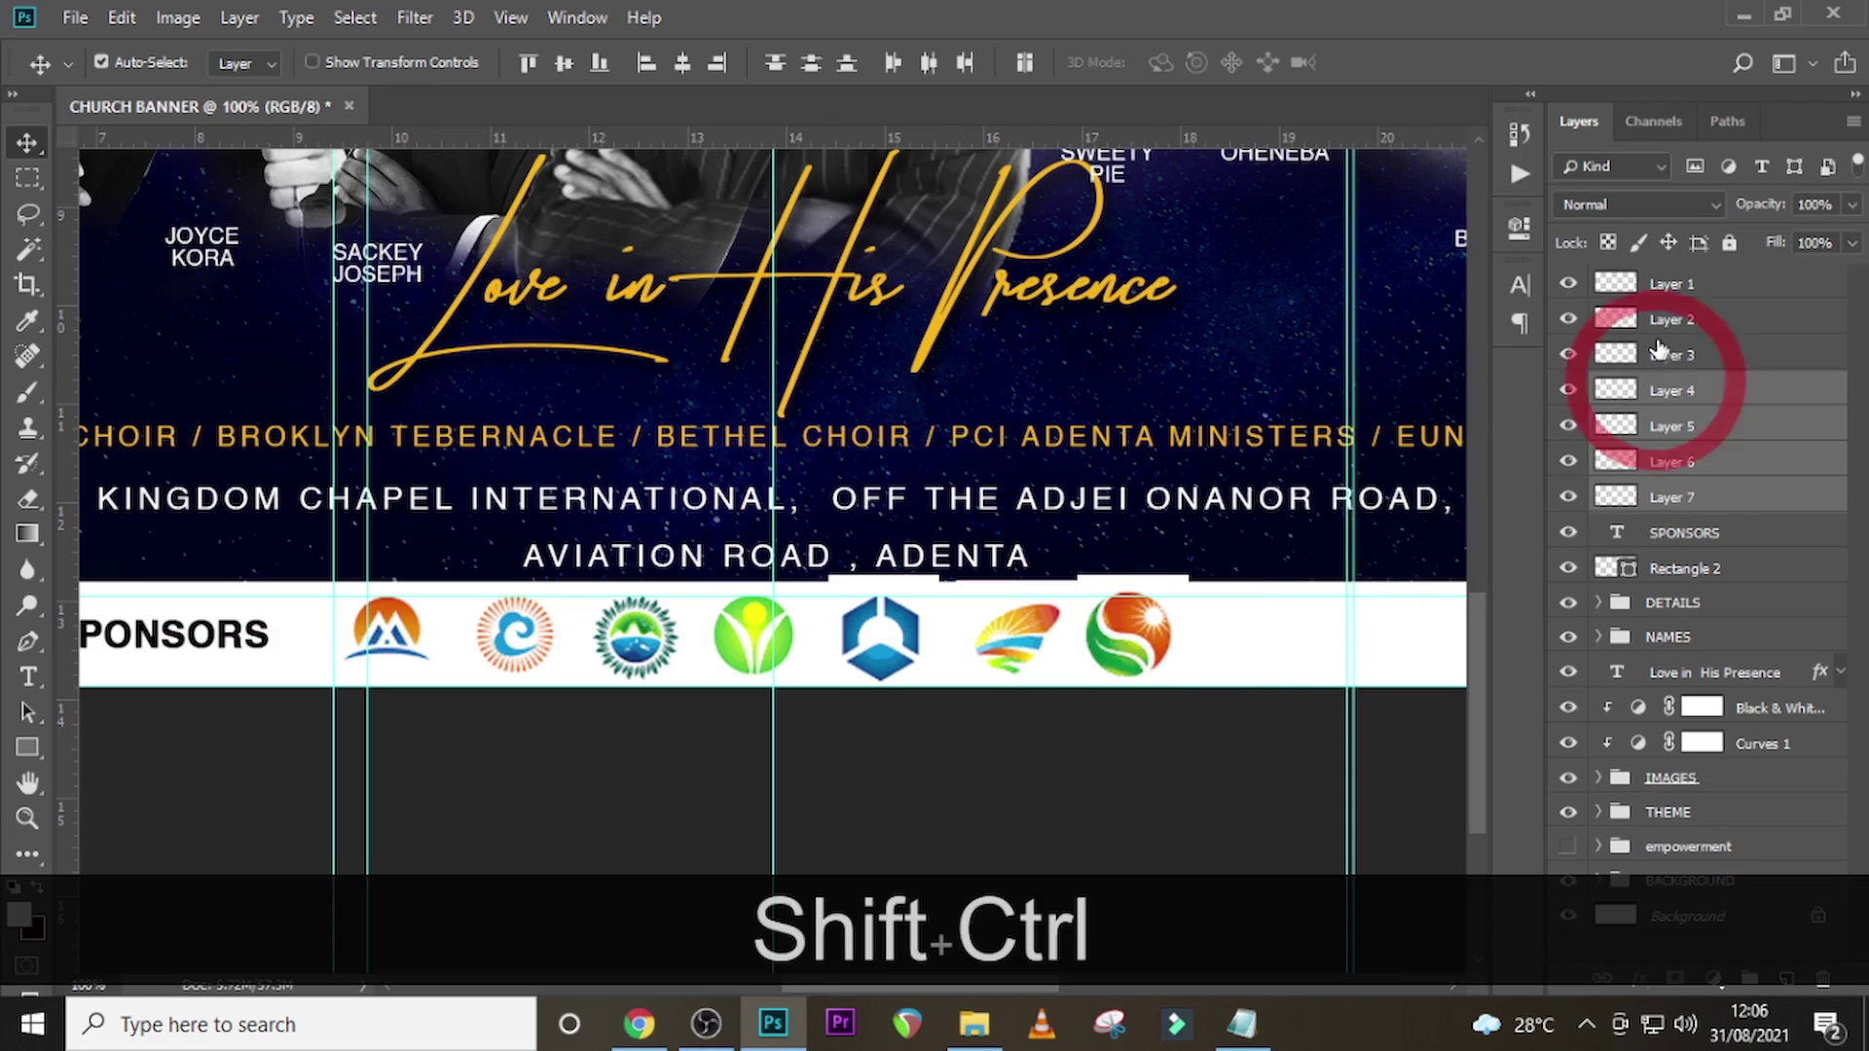
key(ctrl+g)
click(1693, 283)
text(LOGO  ICONS)
key(Return)
drag(1689, 318, 1690, 272)
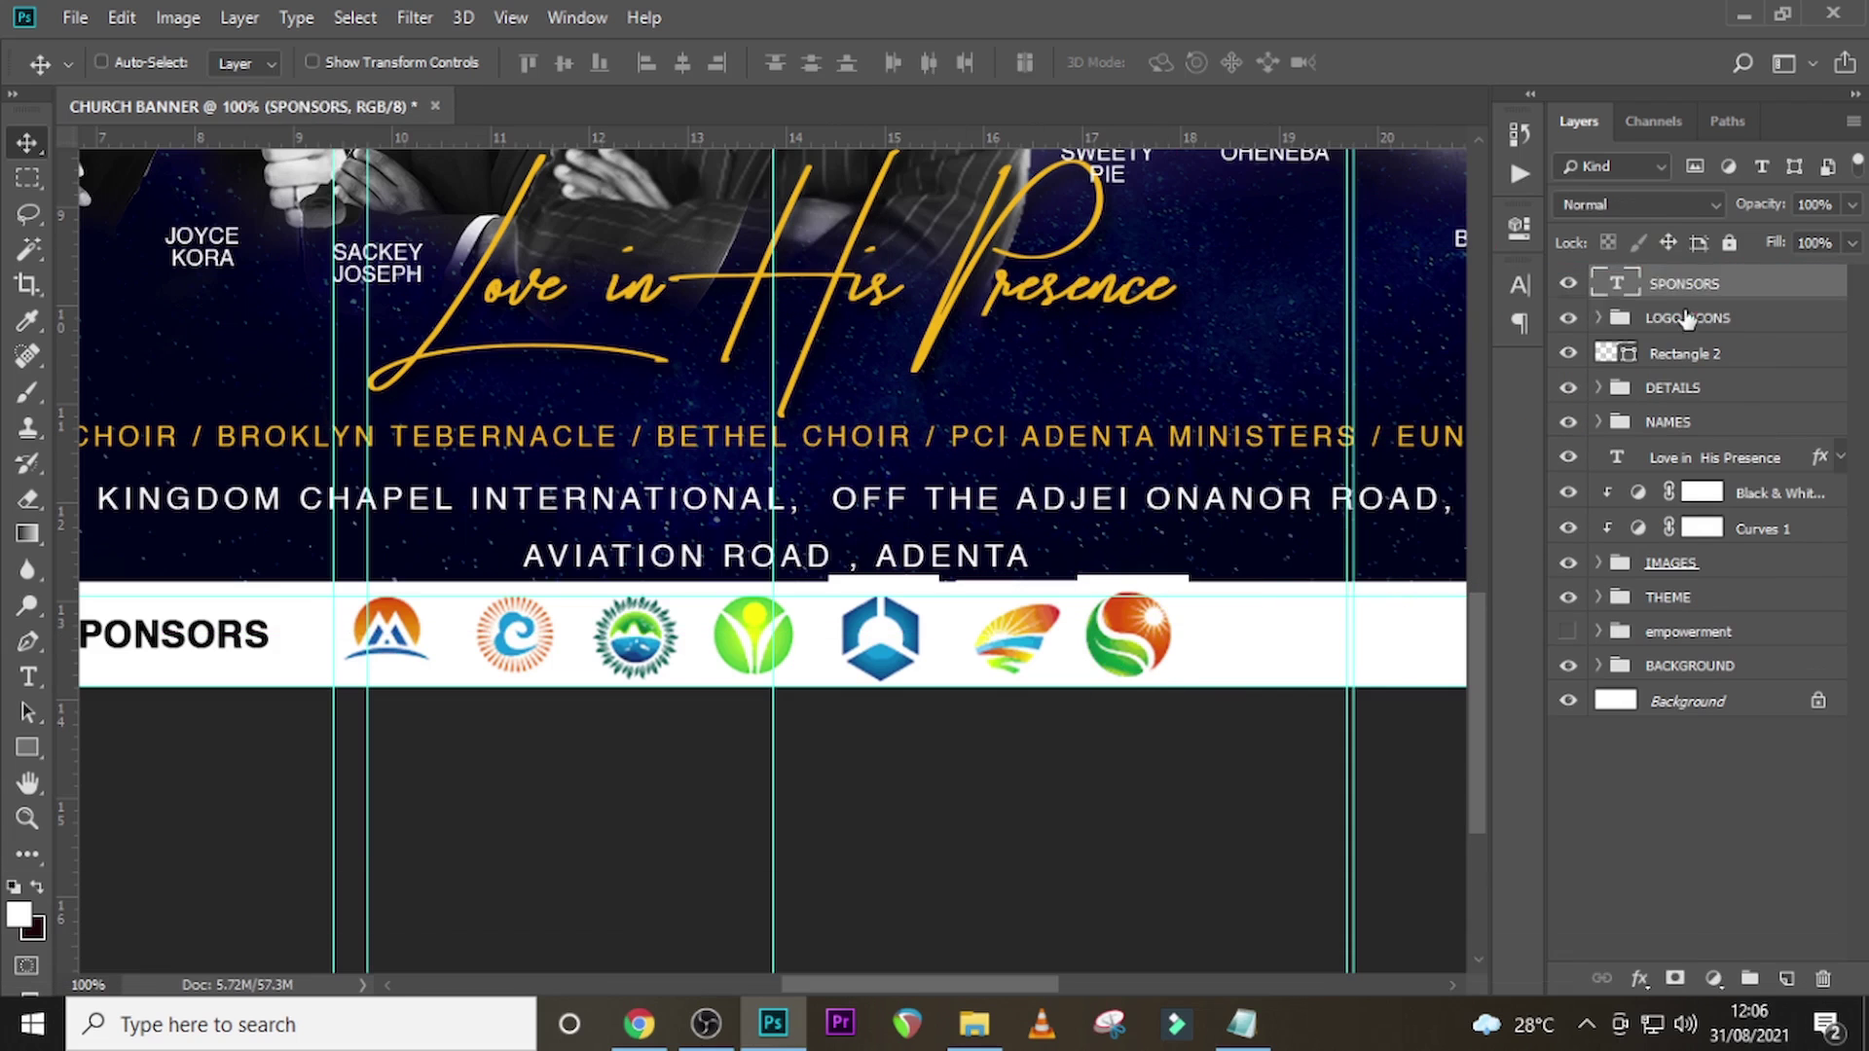
- Duplicate the LOGO ICONS group and hide the copy as a backup
right_click(1681, 318)
right_click(1697, 319)
click(1732, 390)
key(ctrl+j)
click(1681, 356)
click(1648, 330)
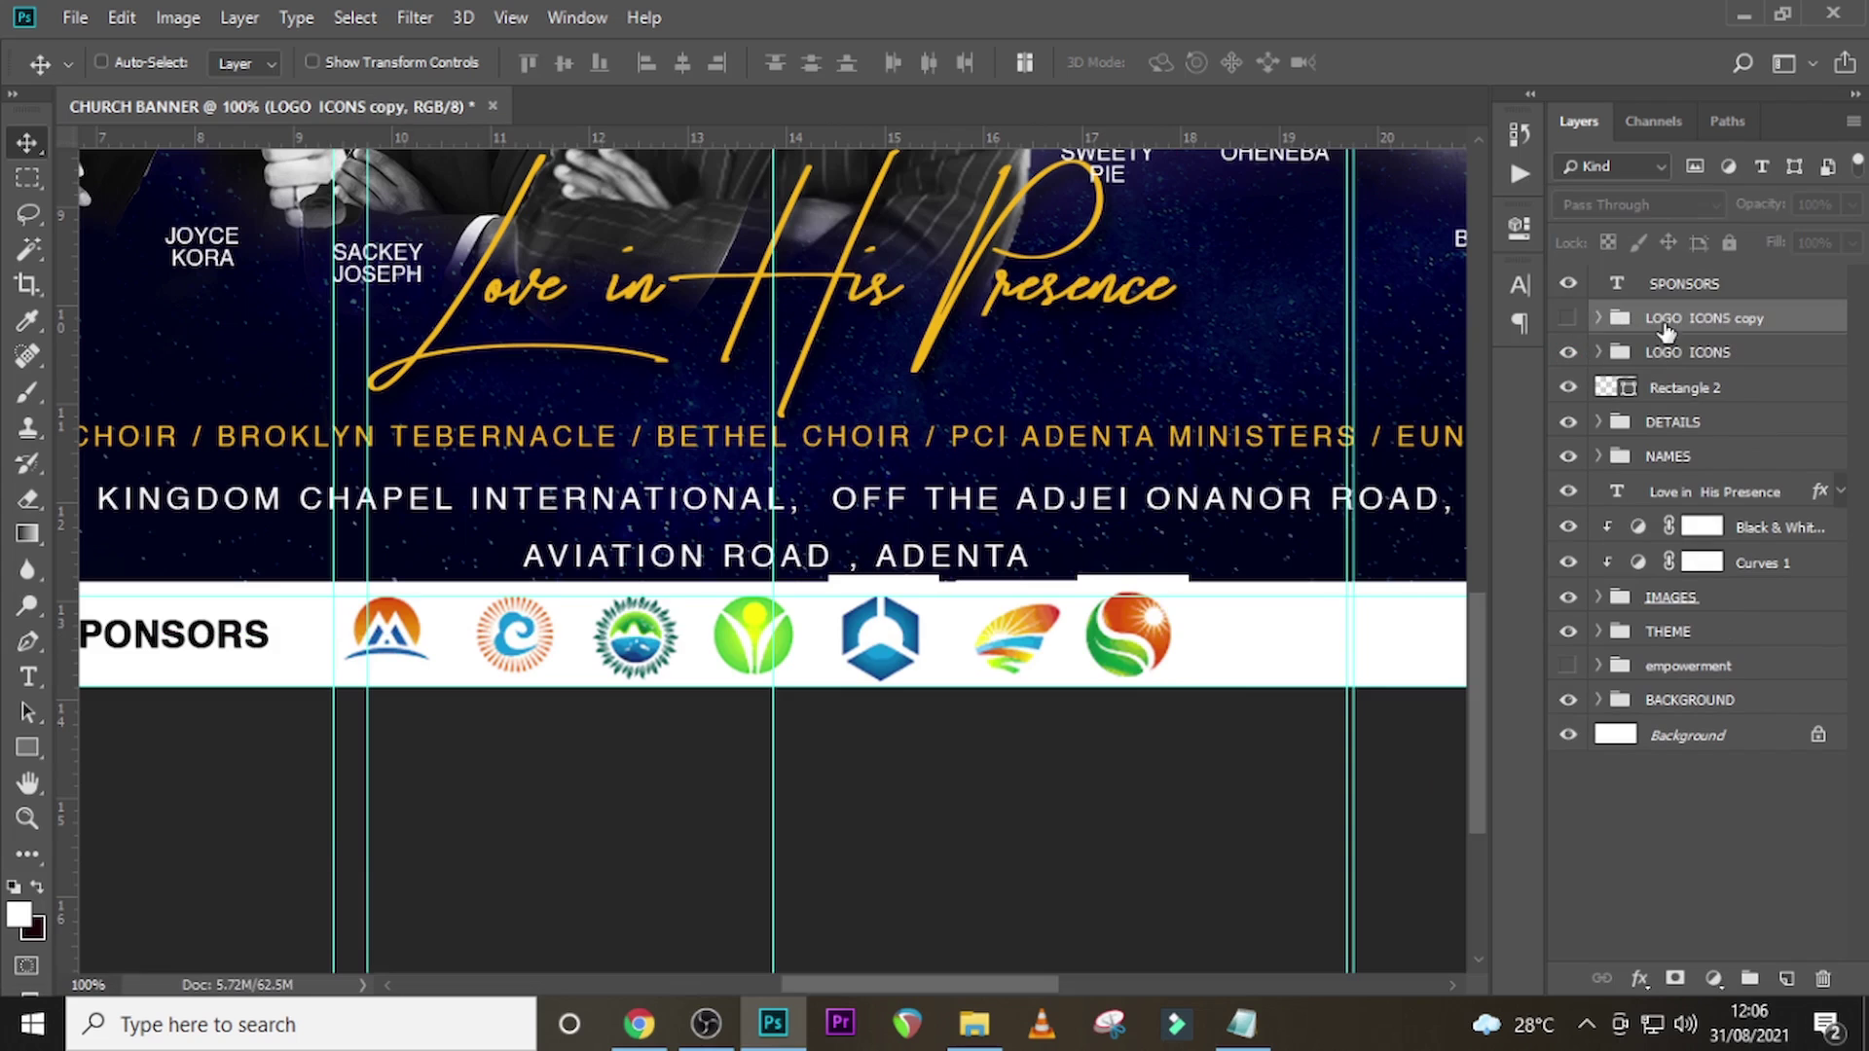
click(1568, 319)
- Merge the LOGO ICONS group into a single layer and clip it to the white Rectangle 2
click(1717, 358)
key(ctrl+e)
alt+click(1664, 371)
click(1667, 391)
key(ctrl+0)
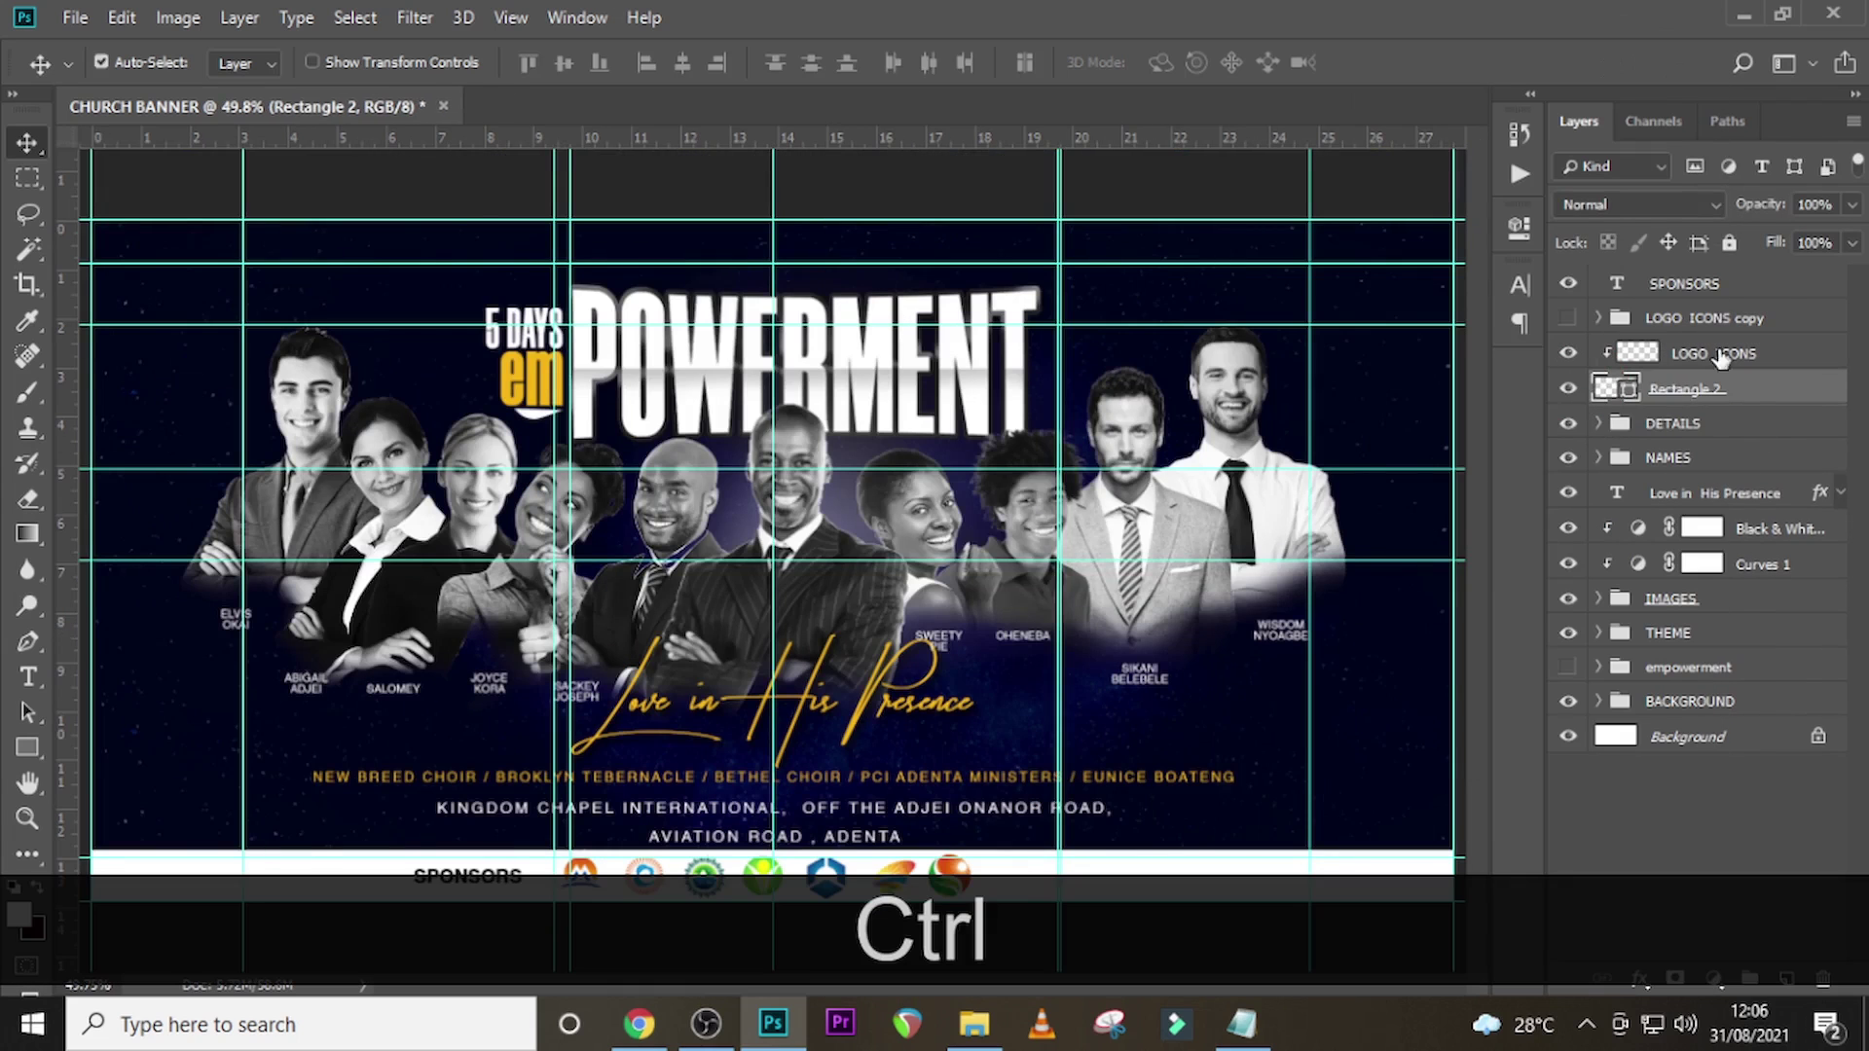
- Move the SPONSORS text and the merged logos right to centre them on the strip, and hide the guides
click(1713, 353)
ctrl+click(1723, 285)
key(ctrl+t)
key(Right)
key(Right)
key(Right)
key(Right)
key(Right)
key(Right)
key(Right)
key(Right)
key(Return)
key(ctrl+semicolon)
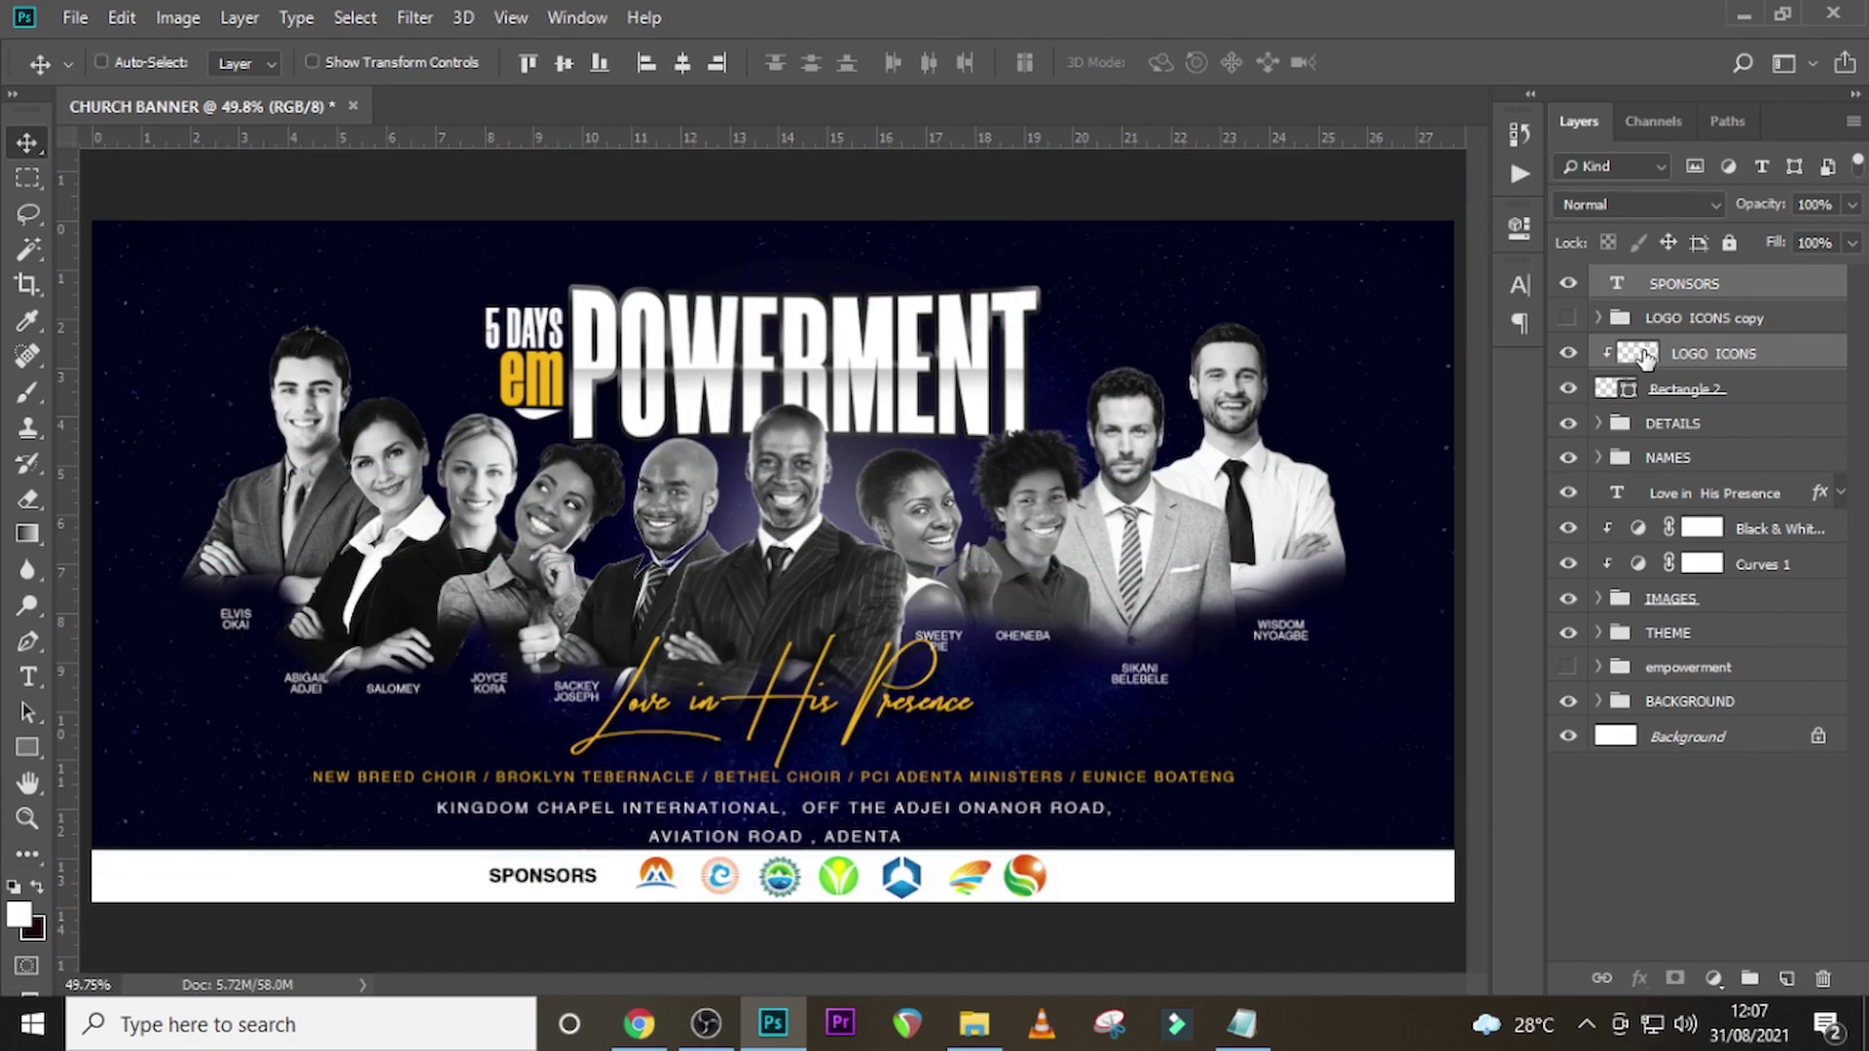
- Delete the merged LOGO ICONS layer and show the LOGO ICONS copy group with its layers expanded
click(1689, 364)
key(Delete)
click(1597, 318)
click(1568, 318)
click(1704, 319)
click(1598, 318)
click(1598, 319)
- Scale down the red-and-green sun logo on Layer 7 and the orange swoosh logo on Layer 6 slightly
click(1694, 567)
key(ctrl+t)
key(ctrl+equal)
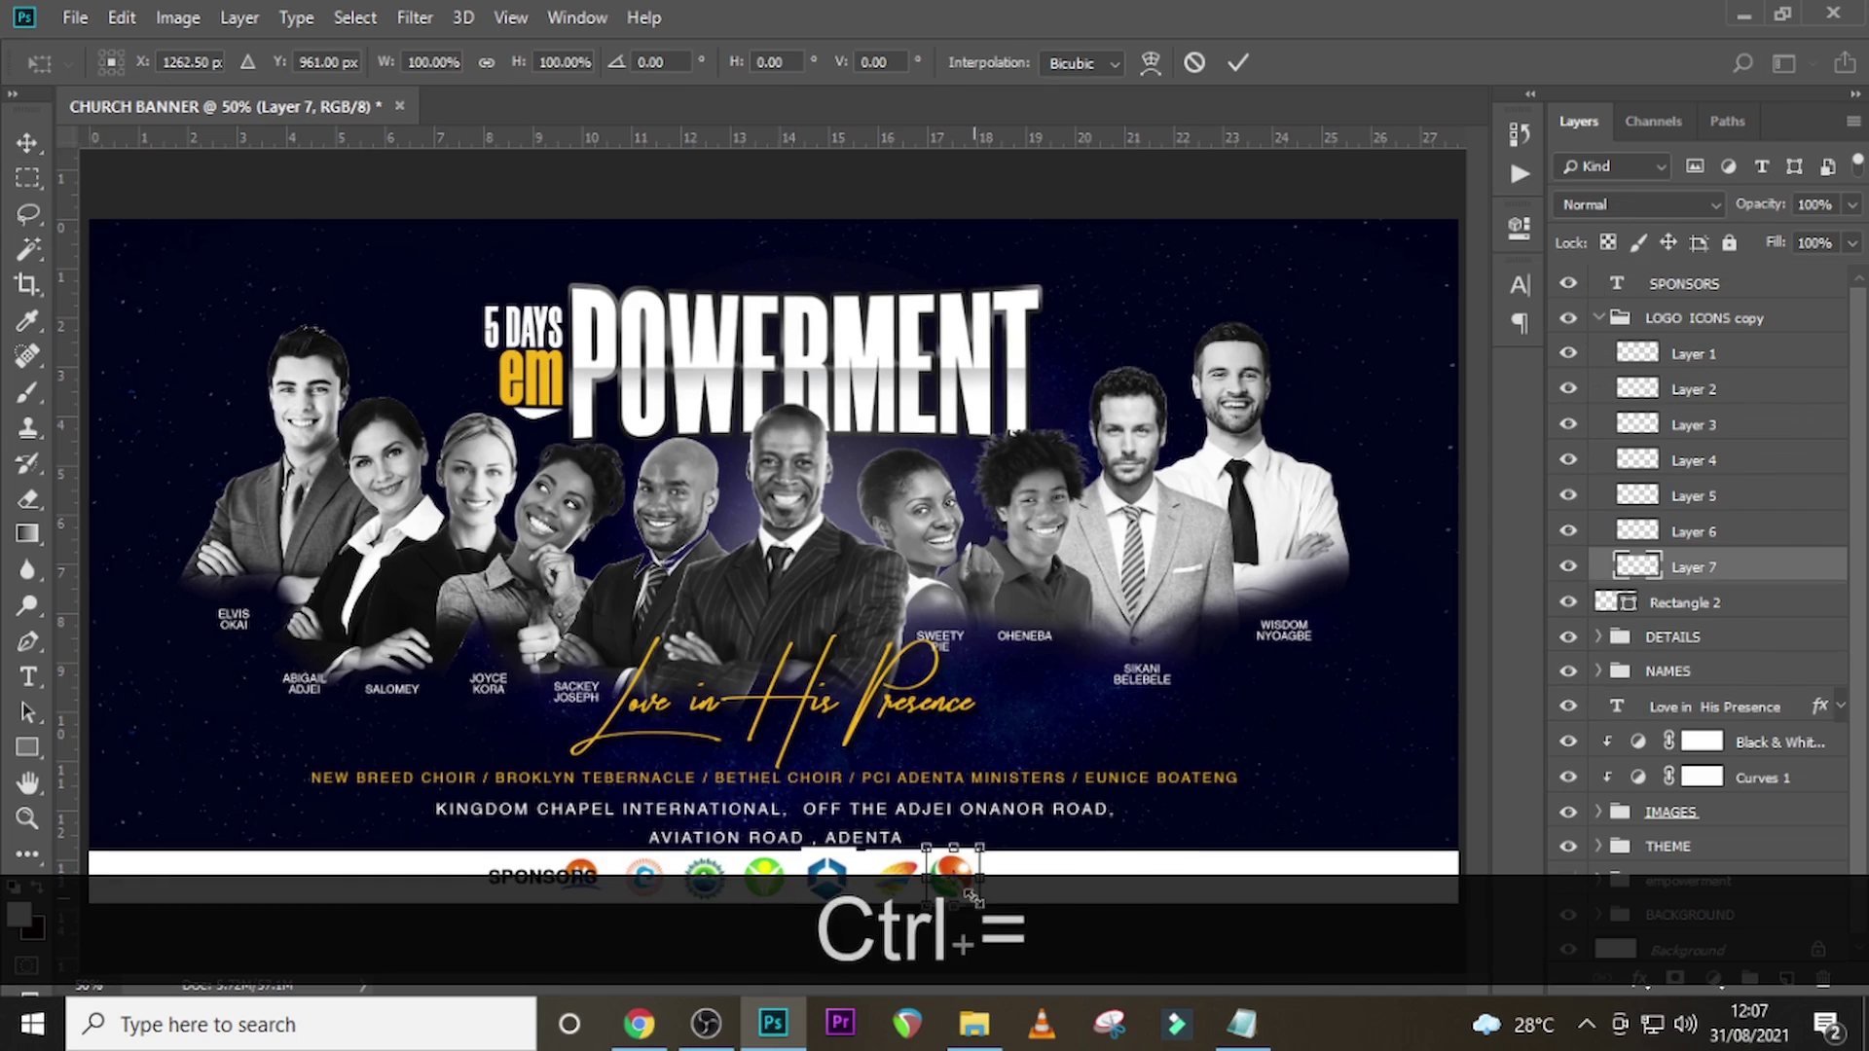
key(super)
key(ctrl+equal)
click(1689, 532)
key(ctrl+t)
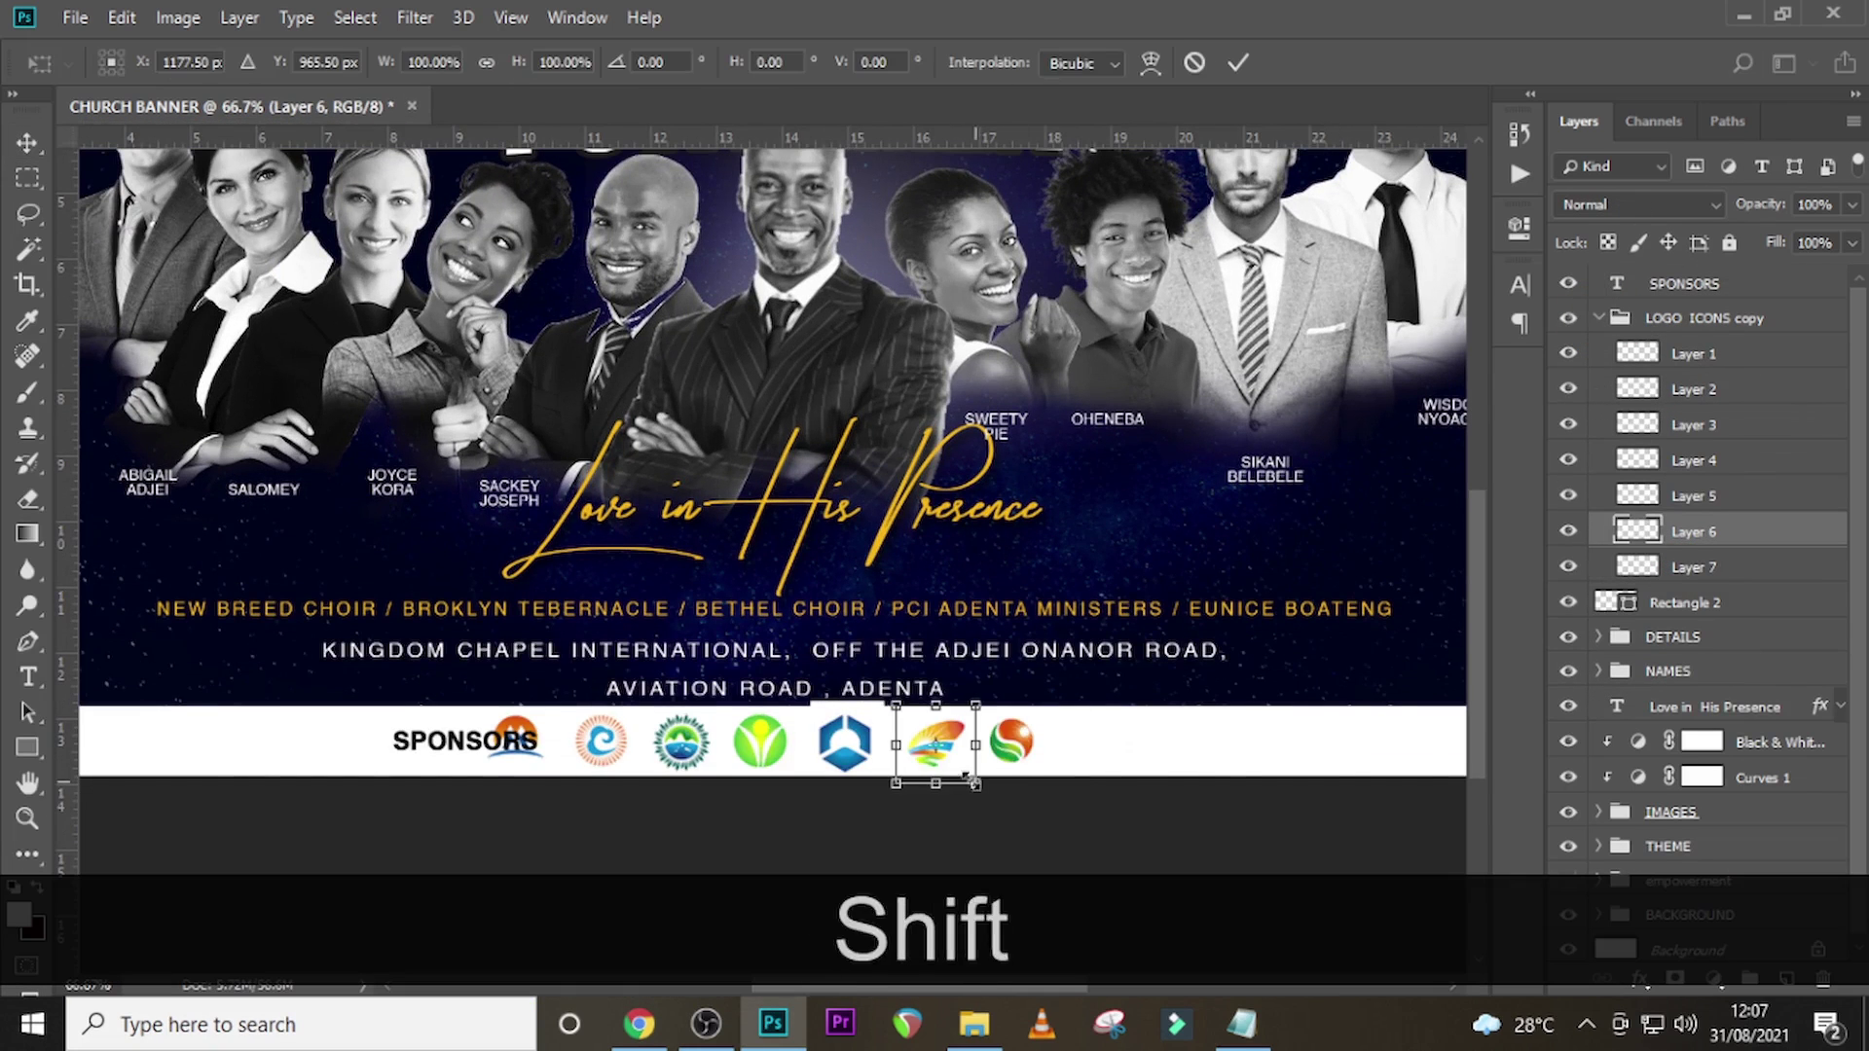
key(Return)
- Scale down the blue hexagon logo on Layer 5 and the green logo on Layer 4 slightly
click(1689, 496)
key(ctrl+t)
key(shift+Return)
mouse_move(882, 786)
mouse_down()
mouse_move(789, 776)
mouse_move(867, 771)
mouse_up()
click(1687, 464)
key(ctrl+t)
key(shift+Return)
- Scale down the gear logo and the orange swirl logo on Layer 2 slightly
click(1689, 494)
key(ctrl+t)
key(shift+Return)
key(shift+Return)
click(1688, 390)
key(ctrl+t)
drag(637, 776, 630, 769)
key(shift+Return)
- Nudge the mountain logo on Layer 1 right, close to the swirl logo
click(1688, 354)
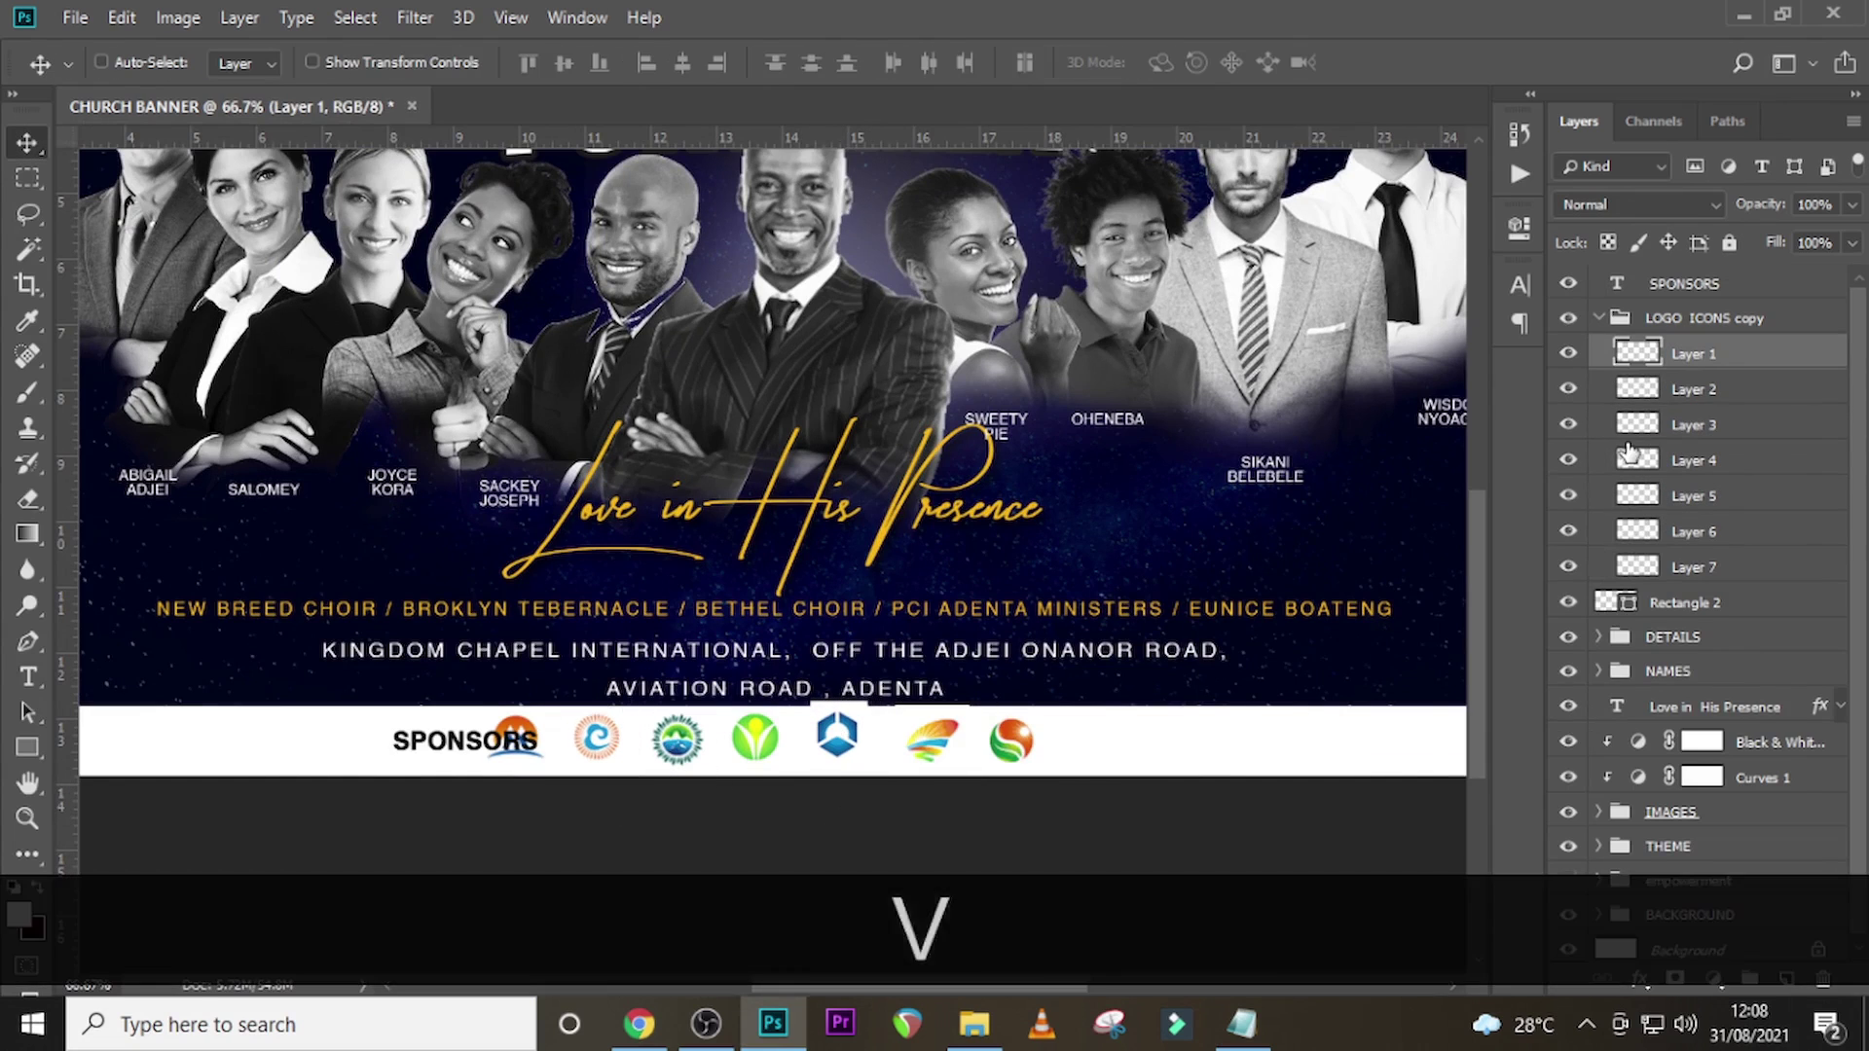
key(shift+Right)
key(shift+Right)
key(shift+Right)
key(shift+Right)
- Nudge the mountain, swirl and gear logos down together and bring the gear logo closer to the swirl
click(1693, 428)
ctrl+click(1684, 389)
ctrl+click(1691, 357)
key(Down)
key(Down)
key(Down)
click(1717, 424)
key(ctrl+t)
- Move the green logo on Layer 4 left to sit evenly beside the gear logo
click(1702, 462)
key(shift+Left)
key(shift+Left)
key(shift+Left)
key(shift+Left)
key(shift+Left)
key(Right)
key(Right)
key(Right)
key(Right)
key(Right)
key(Right)
key(Right)
key(Right)
- Move the blue hexagon logo on Layer 5 left and down to sit evenly beside the green logo
click(1695, 496)
key(ctrl+t)
key(Return)
key(shift+Left)
key(shift+Left)
key(shift+Left)
key(shift+Left)
key(shift+Left)
key(shift+Left)
key(shift+Down)
key(Right)
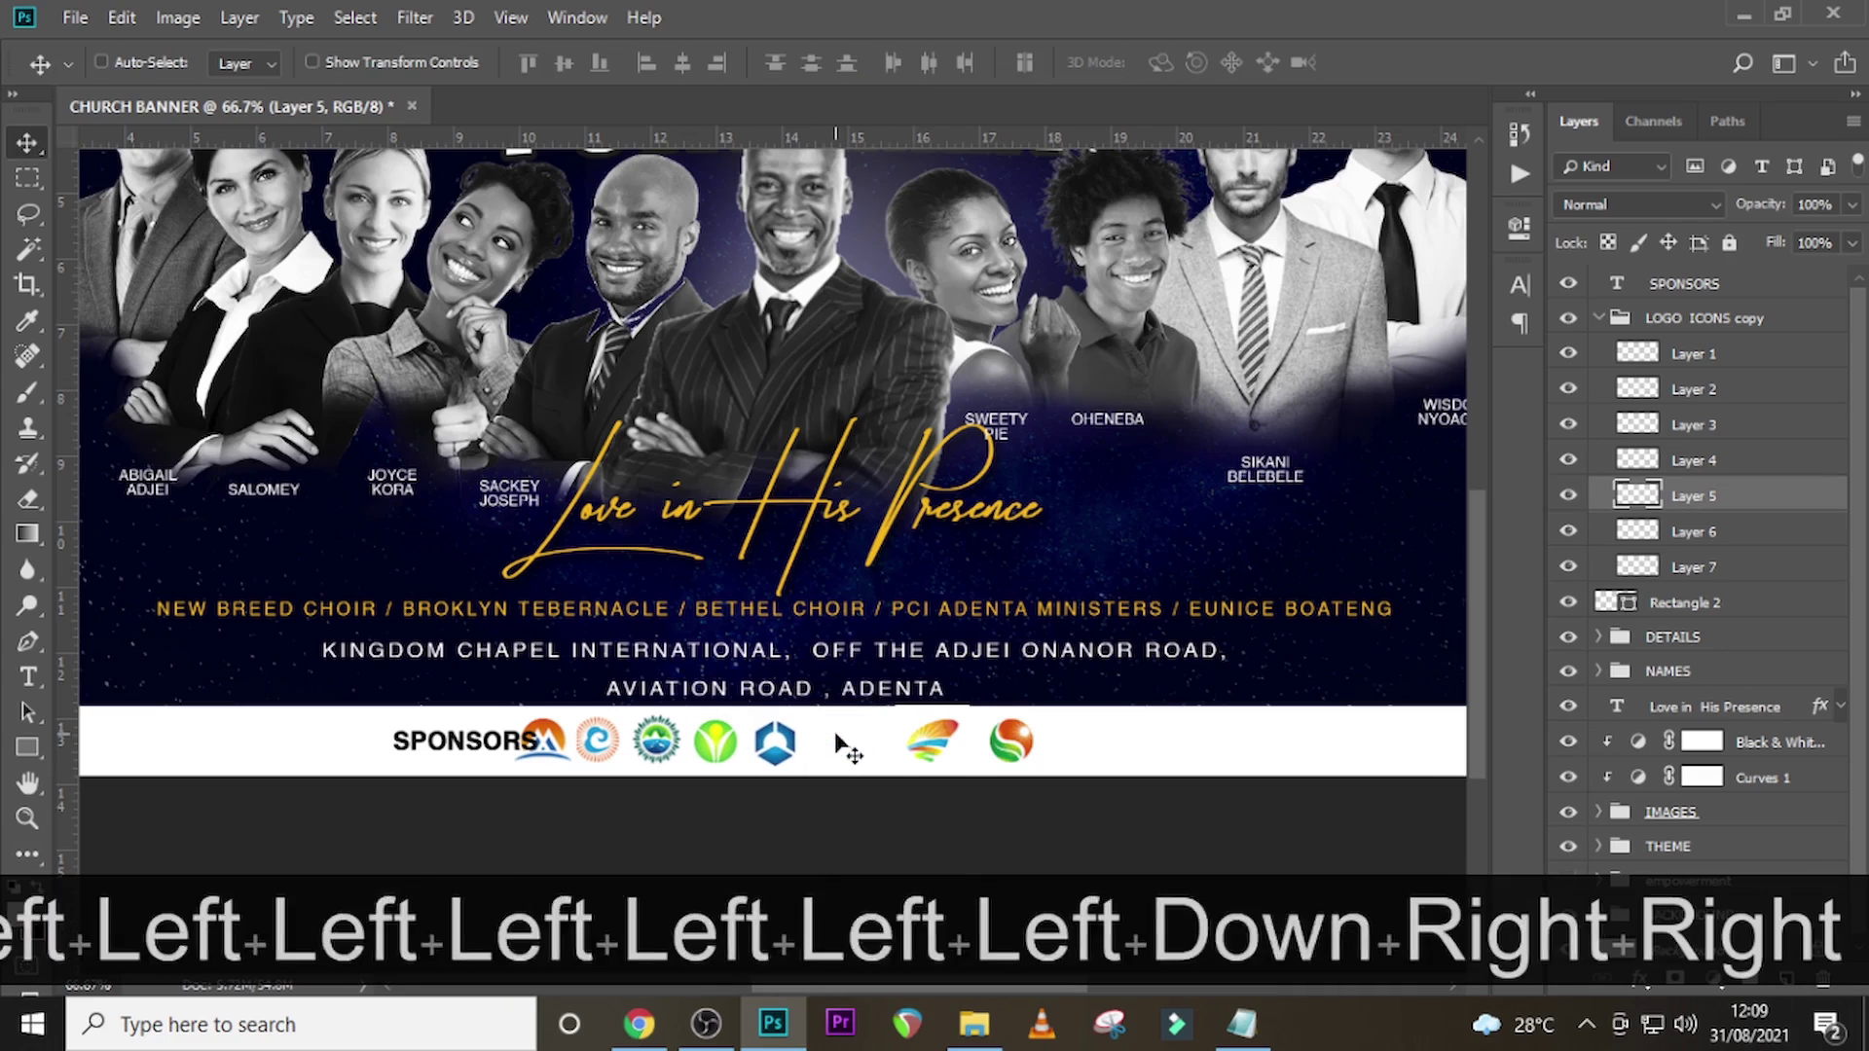
- Move the orange swoosh and red-and-green sun logos left to close up the logo row
click(1695, 531)
drag(952, 759, 849, 759)
click(1703, 568)
drag(1006, 769, 901, 771)
- Nudge the SPONSORS text left so it clears the mountain logo
click(1699, 284)
key(shift+Left)
key(shift+Left)
key(shift+Left)
key(shift+Left)
- Duplicate the LOGO ICONS copy group, merge the original into one layer and hide the duplicate
click(1599, 318)
click(1673, 324)
key(ctrl+j)
click(1681, 357)
key(ctrl+e)
click(1568, 318)
- Clip the merged LOGO ICONS copy layer to the white Rectangle 2
click(1660, 321)
right_click(1668, 352)
click(1425, 484)
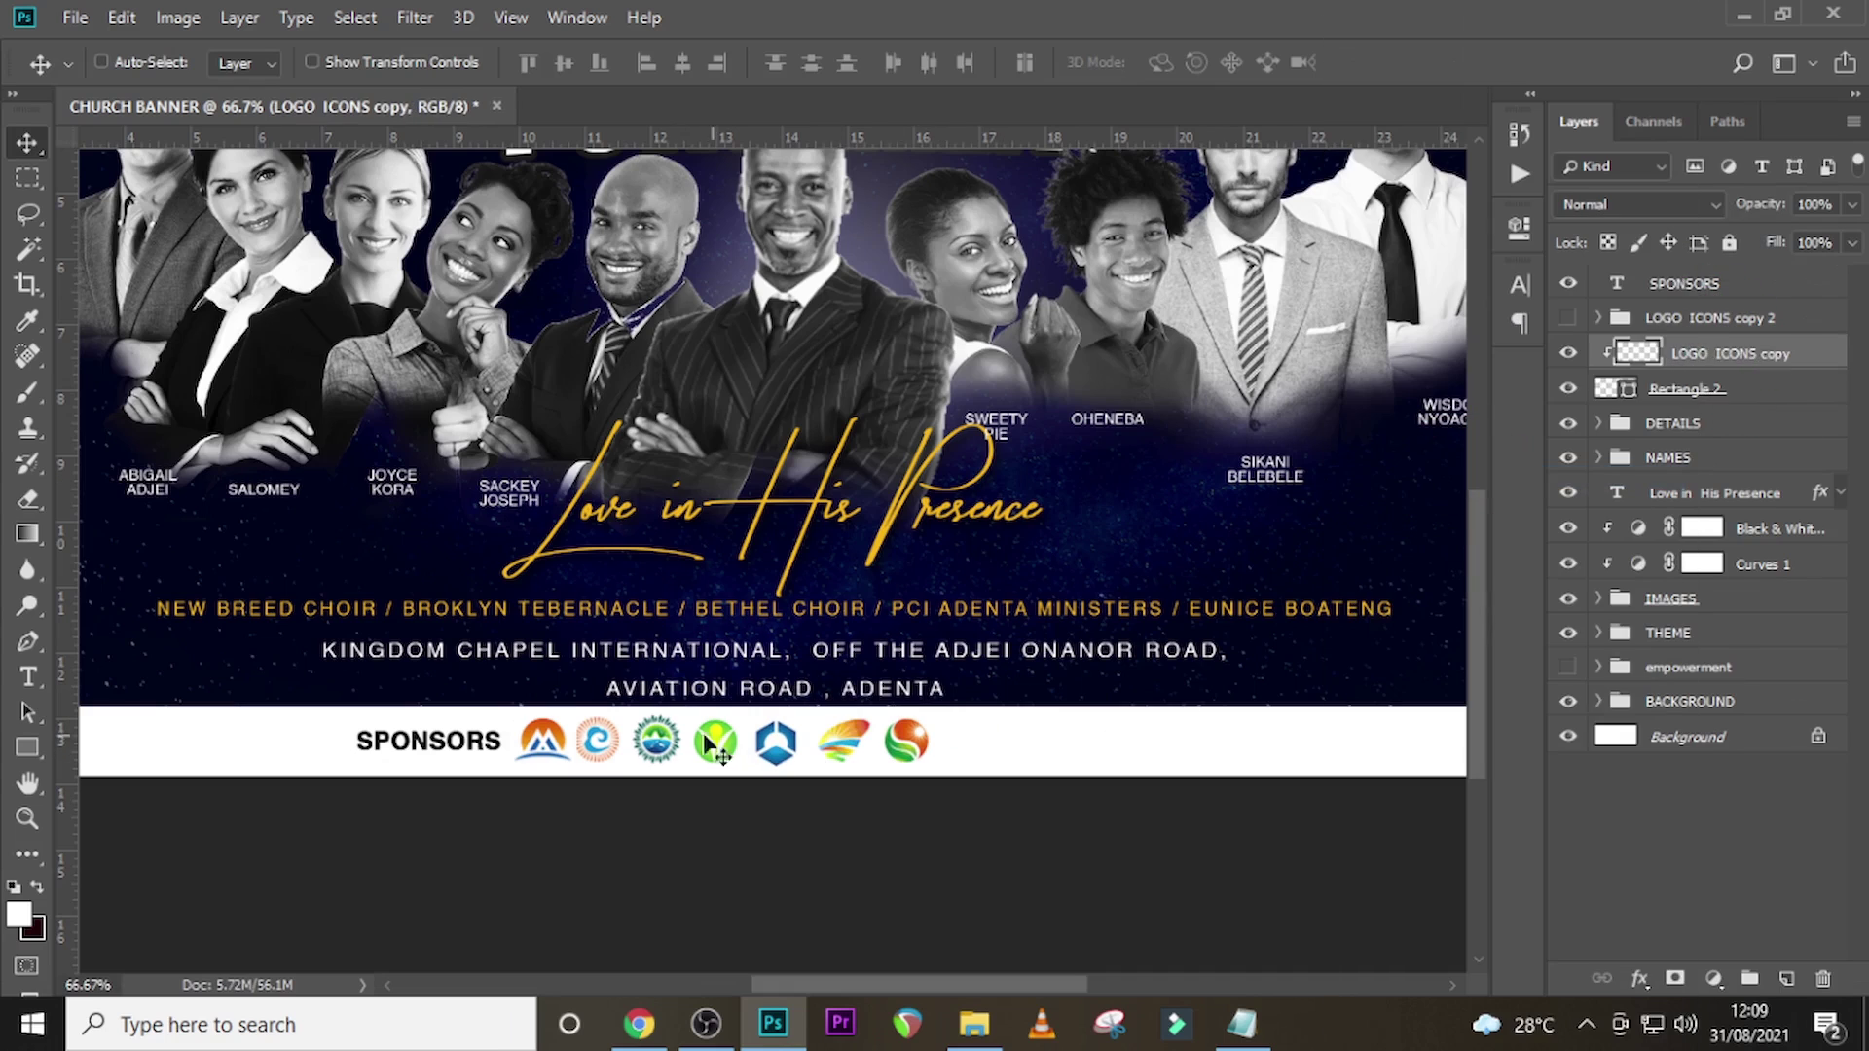
- Shift the SPONSORS text and the merged logo row right together to centre them on the white strip, and hide the guides
click(1681, 390)
click(1682, 284)
click(1672, 359)
ctrl+click(1674, 287)
key(ctrl+t)
key(Right)
key(Right)
key(Right)
key(Right)
key(Right)
key(Right)
key(Right)
key(Right)
key(Left)
key(Return)
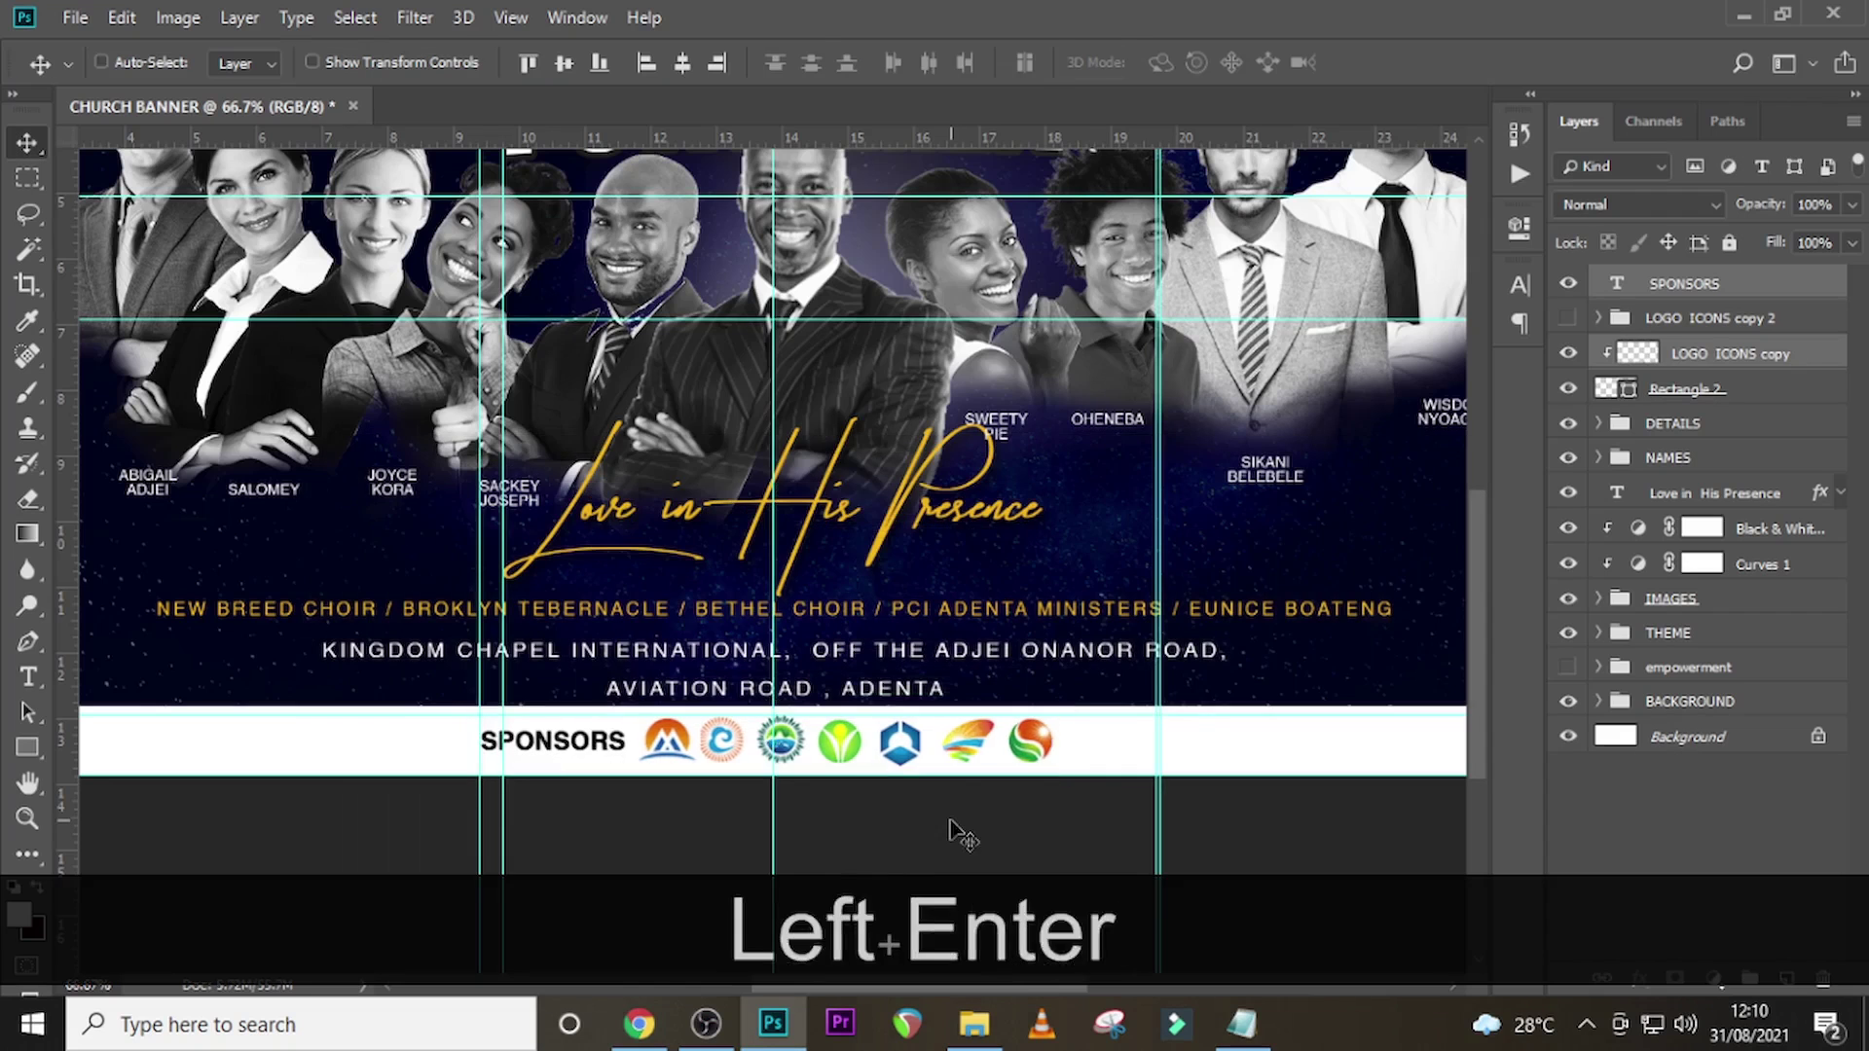
key(ctrl+h)
key(ctrl+0)
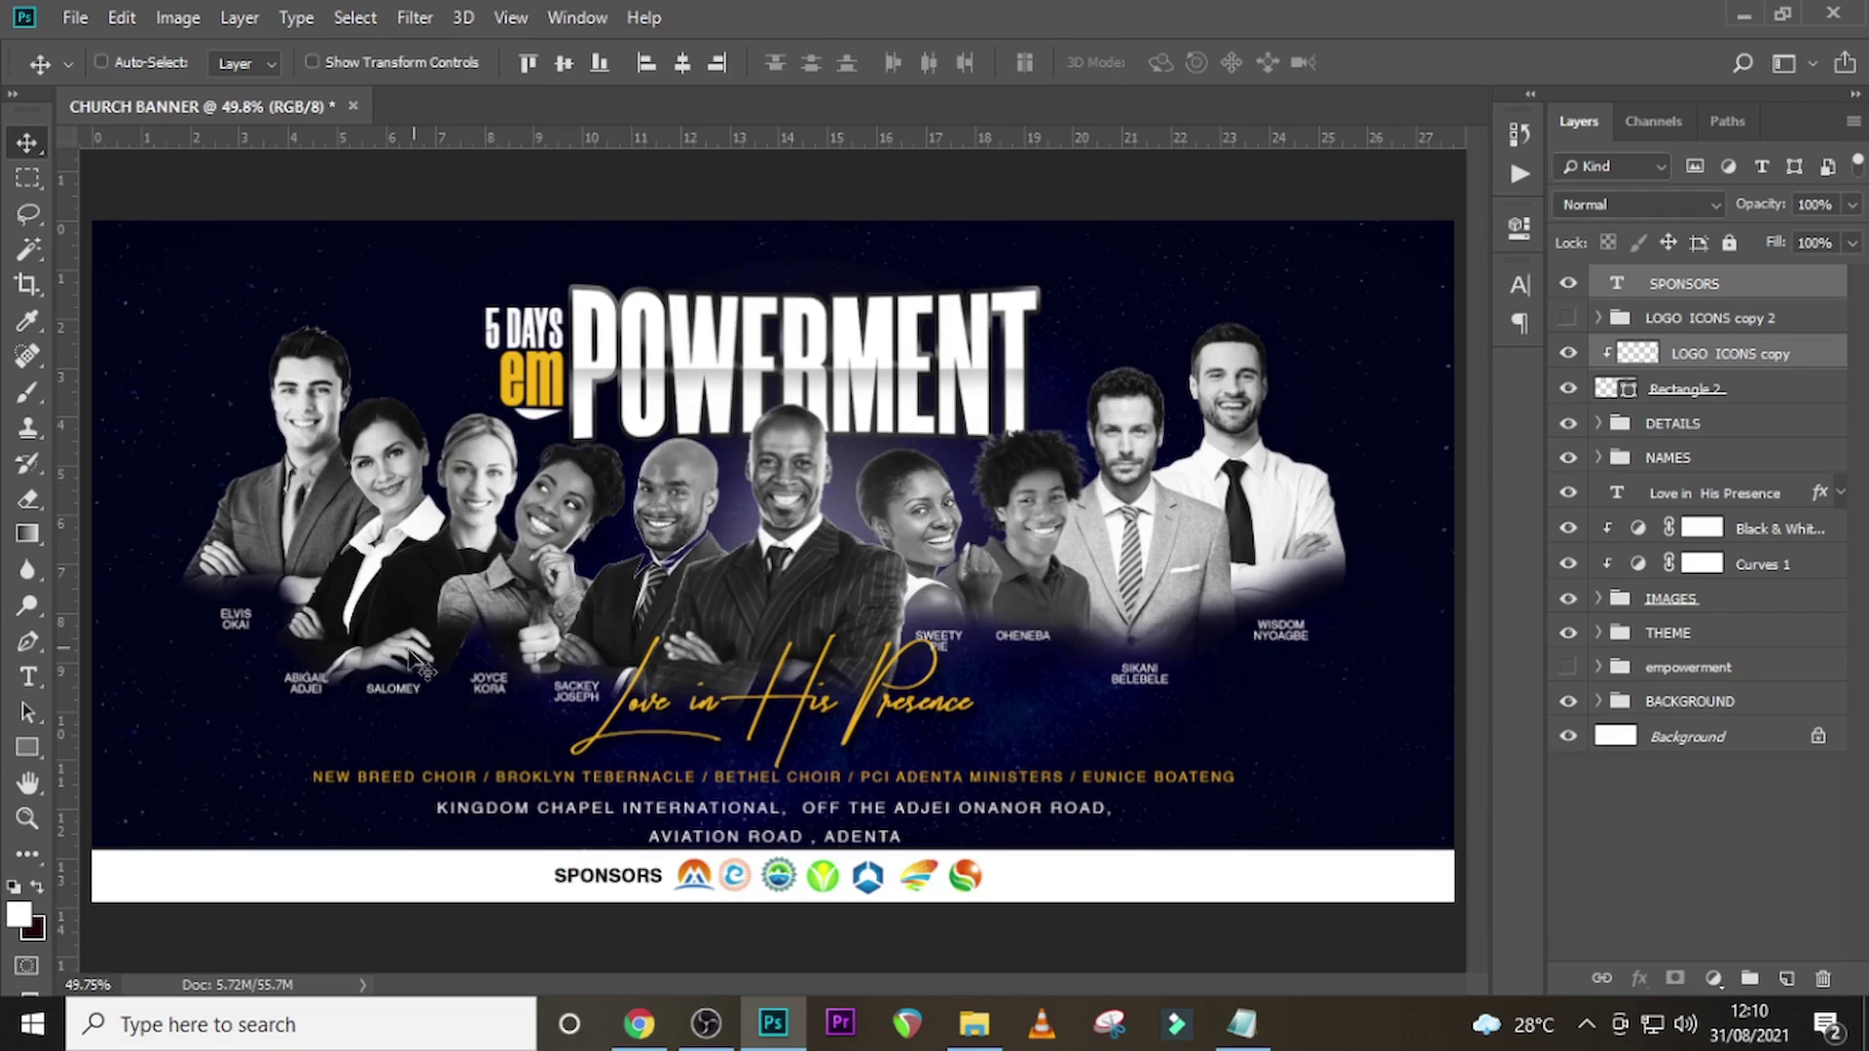
- Add a text layer reading SEPT at the banner's lower left, copying the word from U9.txt in Notepad
key(t)
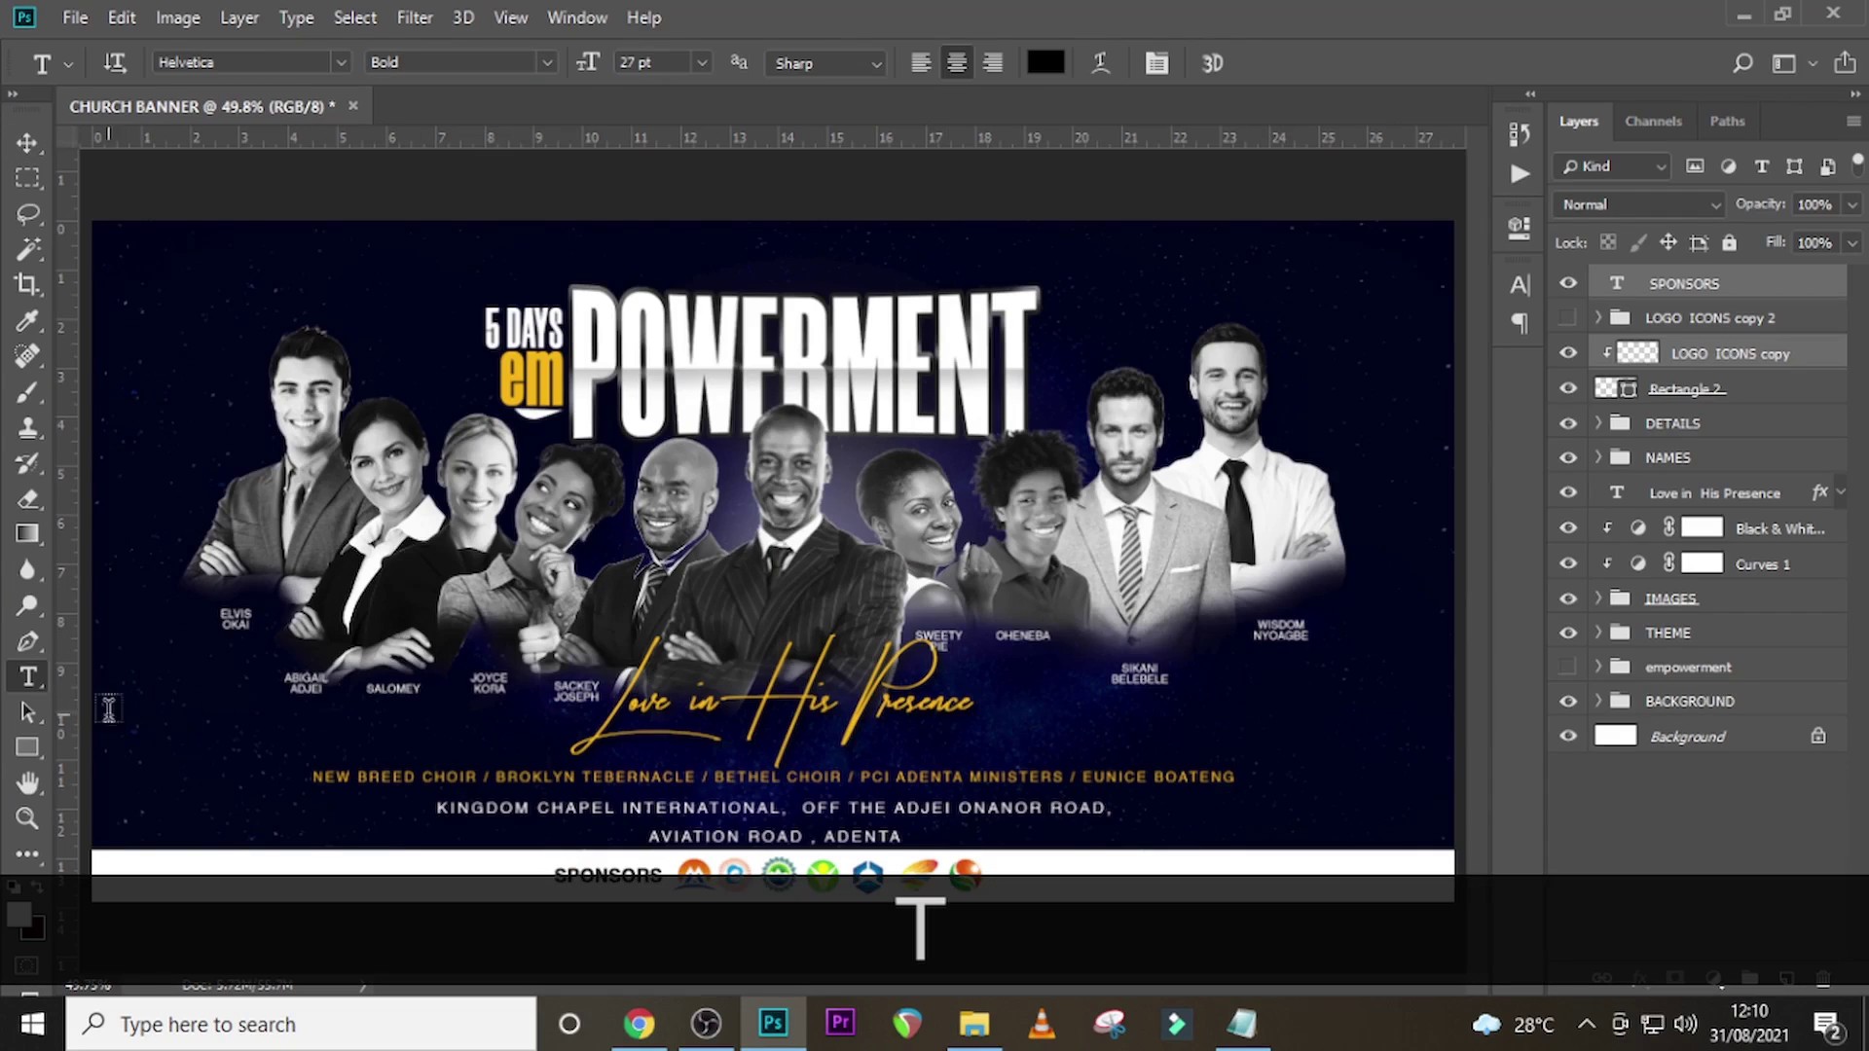
click(130, 722)
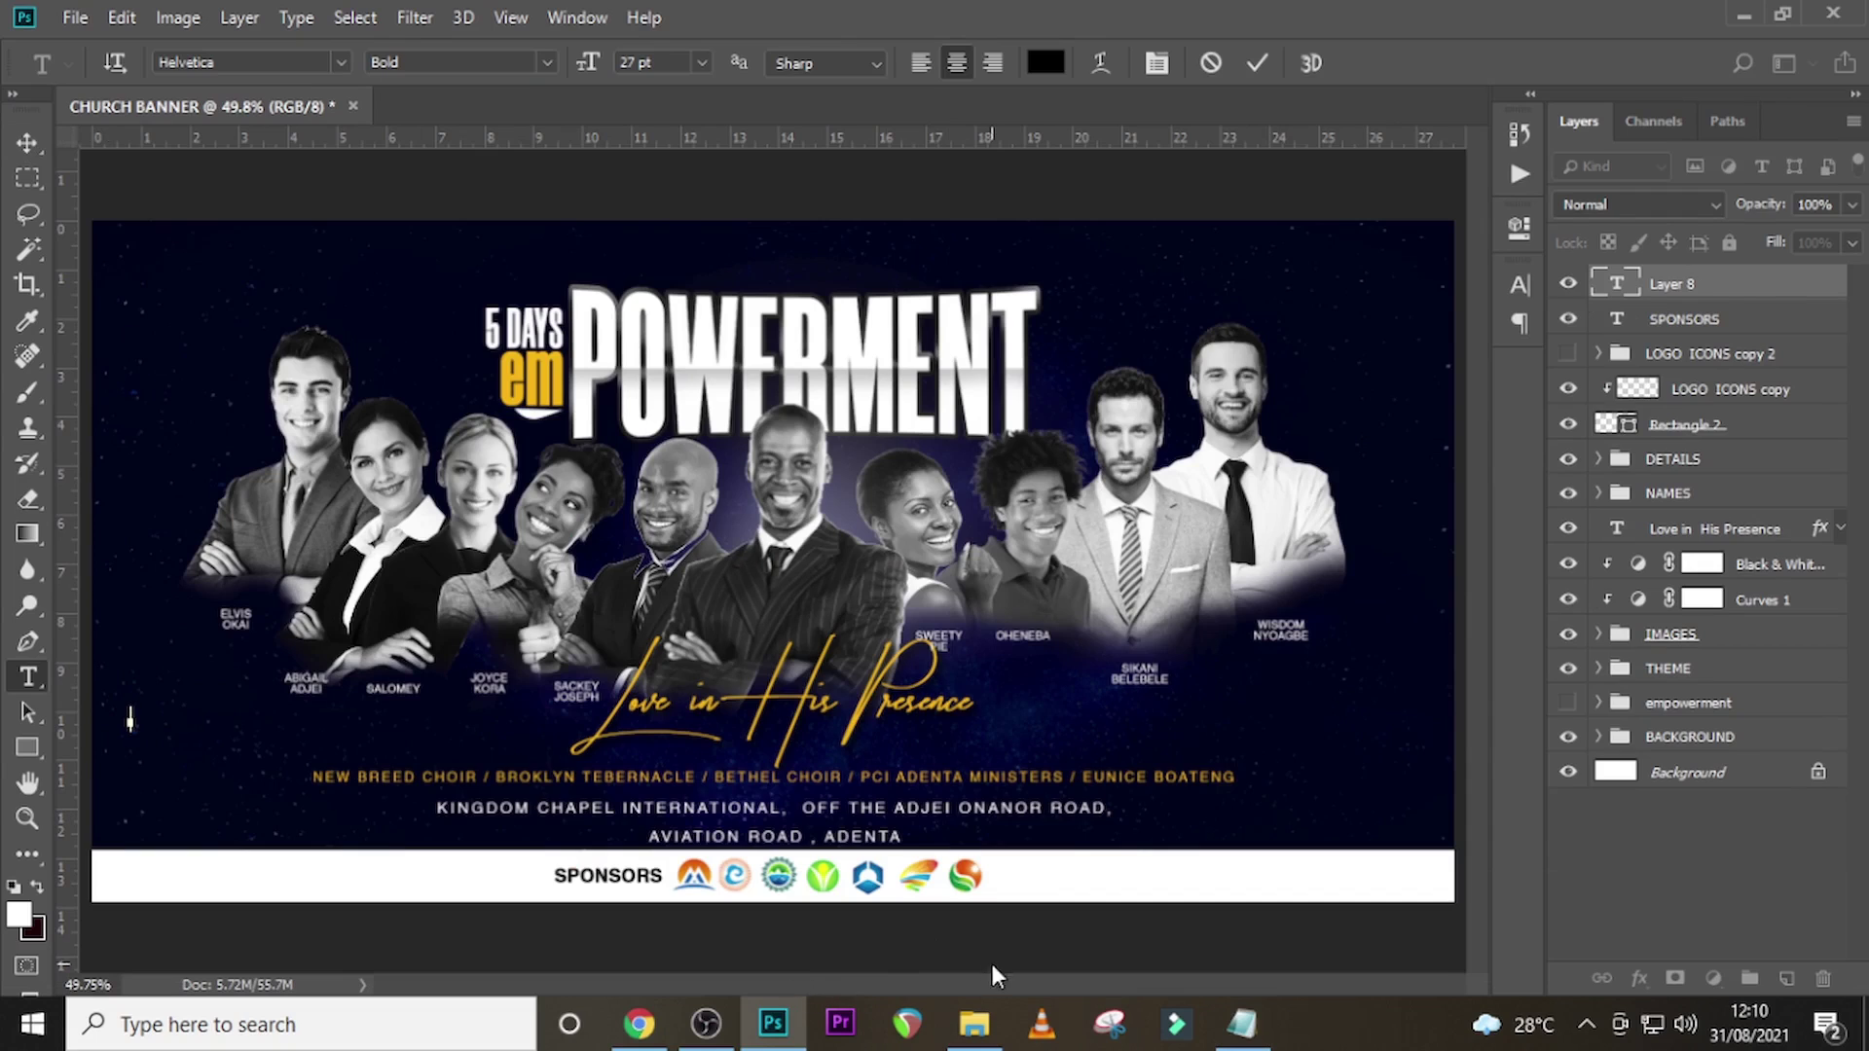
click(1241, 1022)
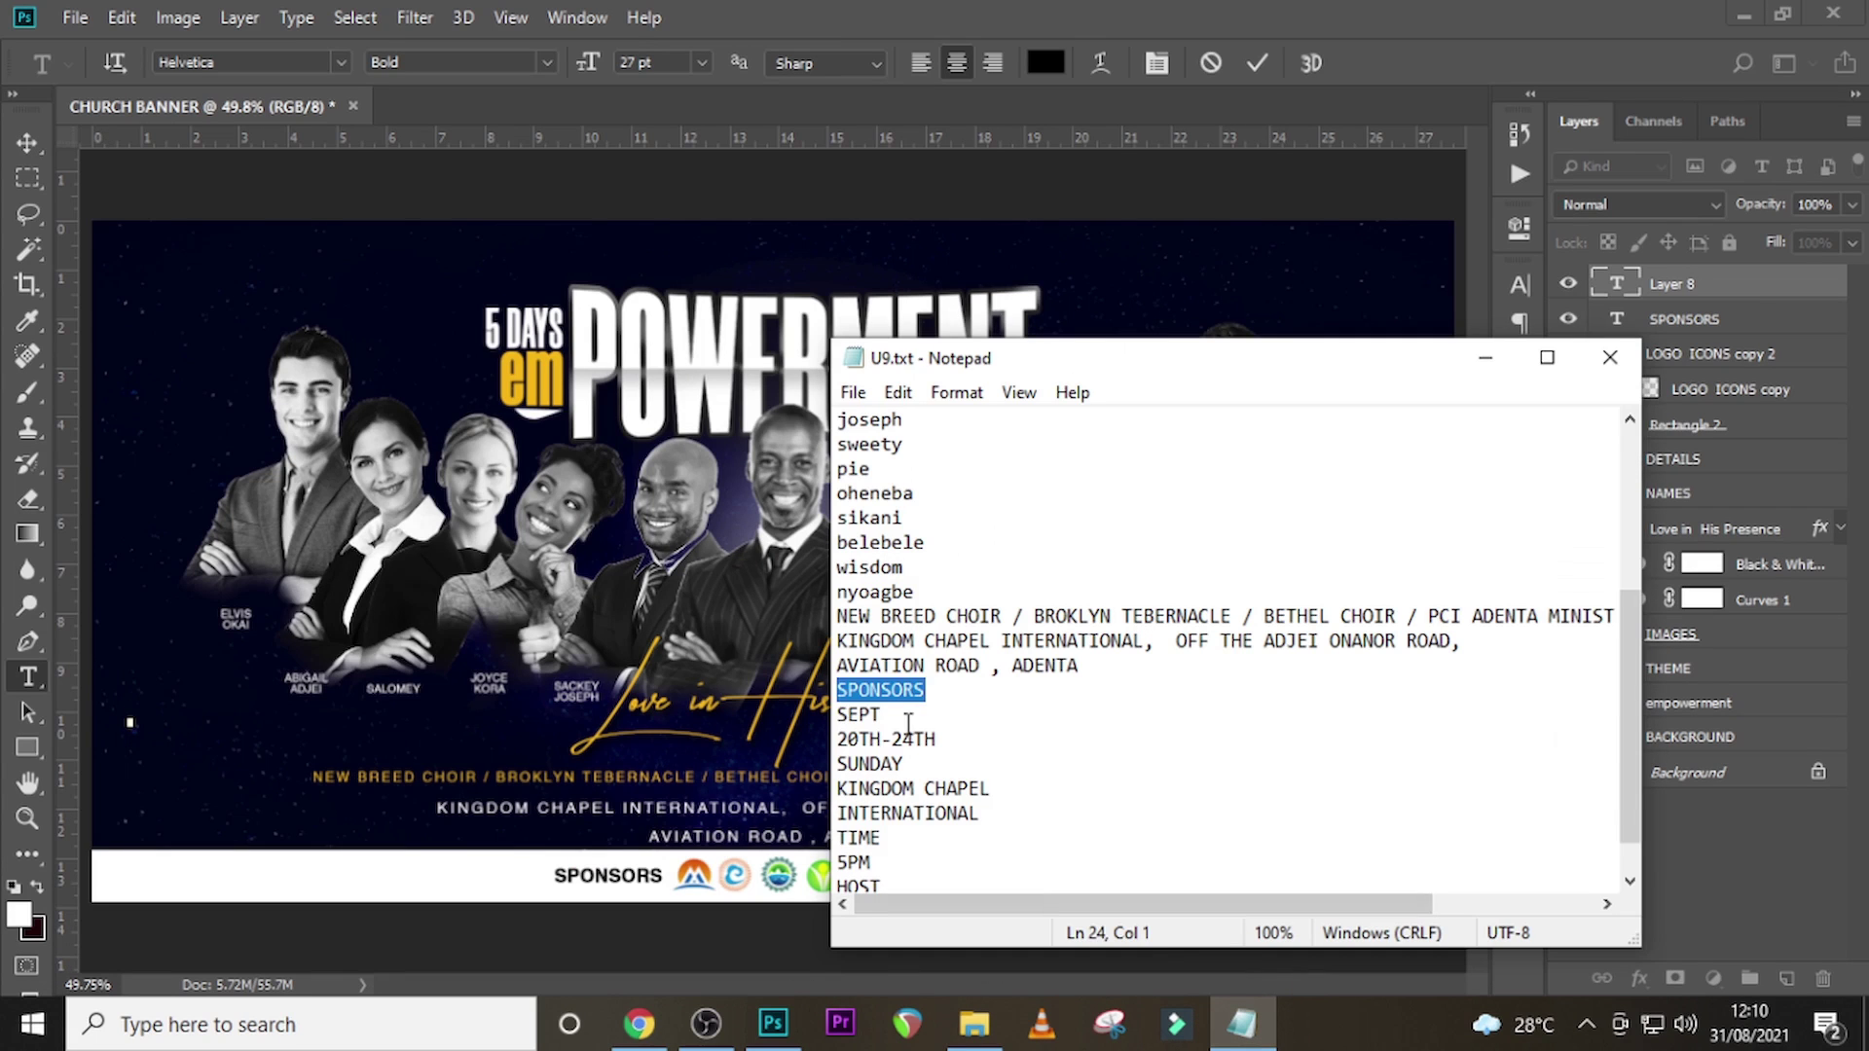
drag(849, 718, 794, 722)
key(ctrl+c)
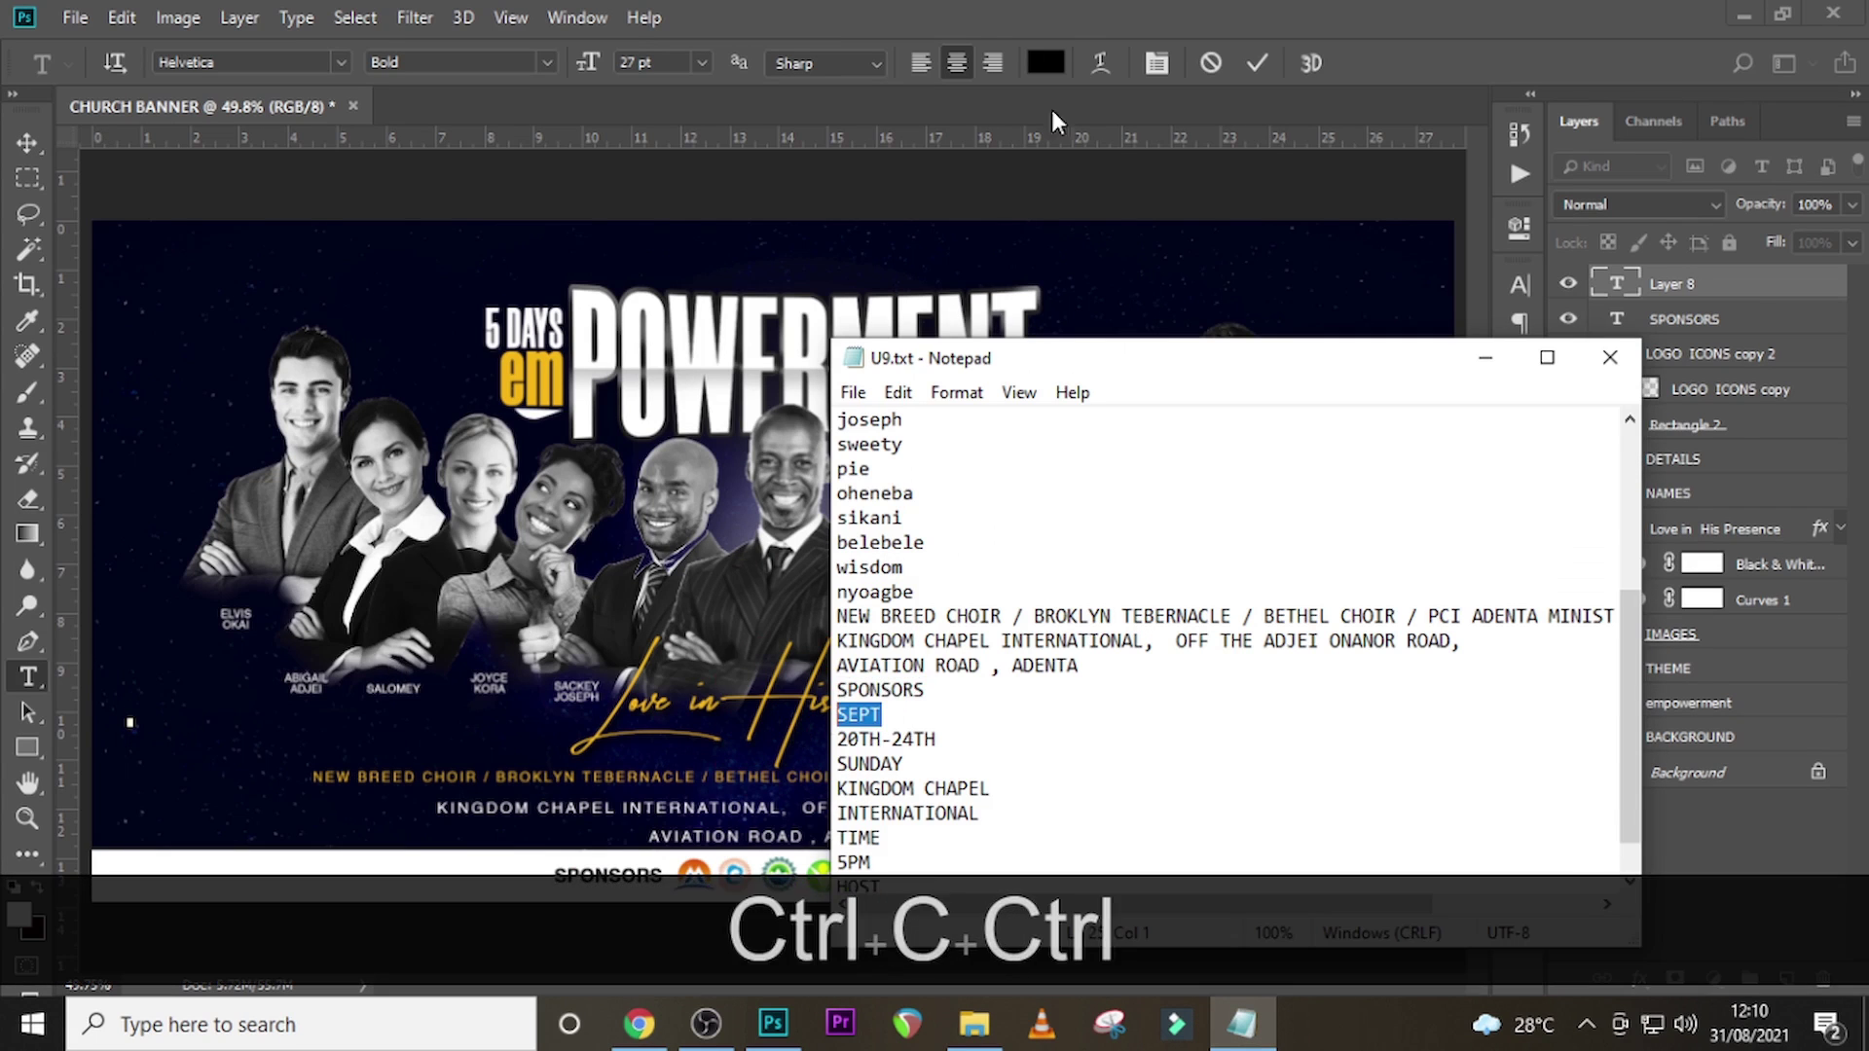
click(985, 11)
key(ctrl+v)
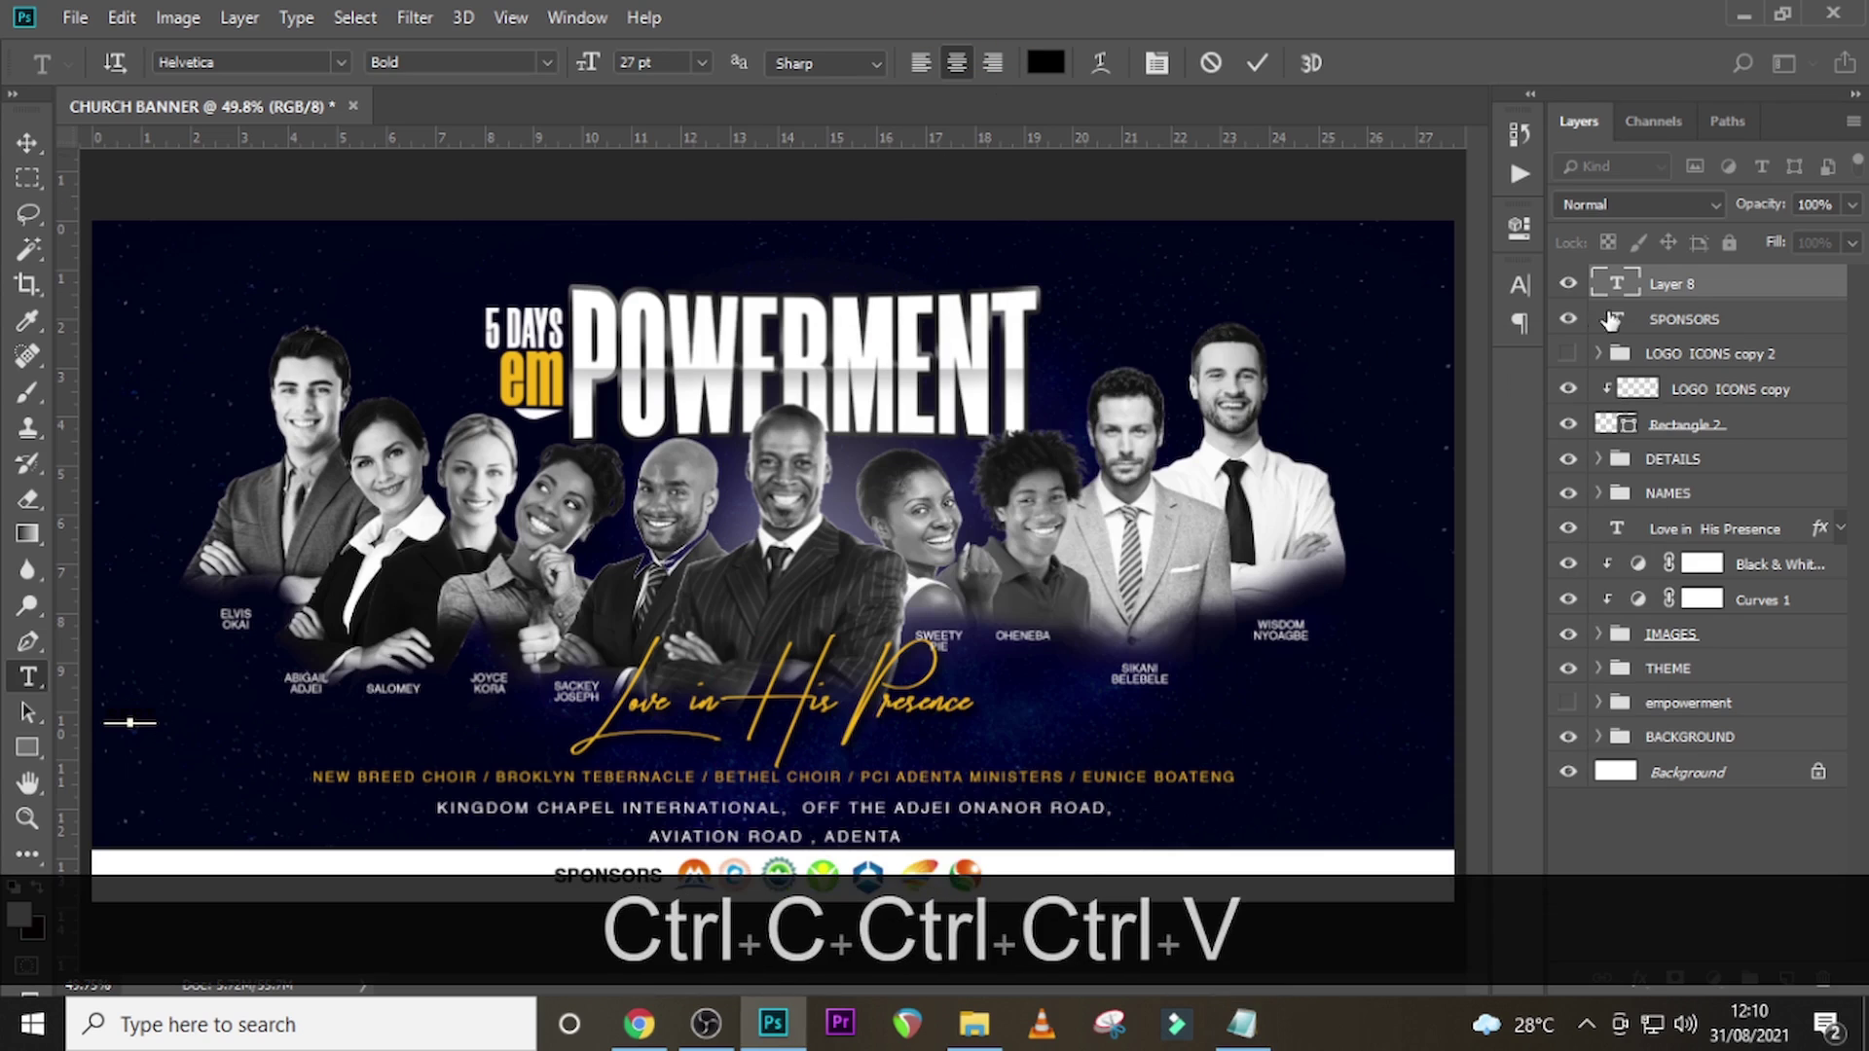
click(1616, 283)
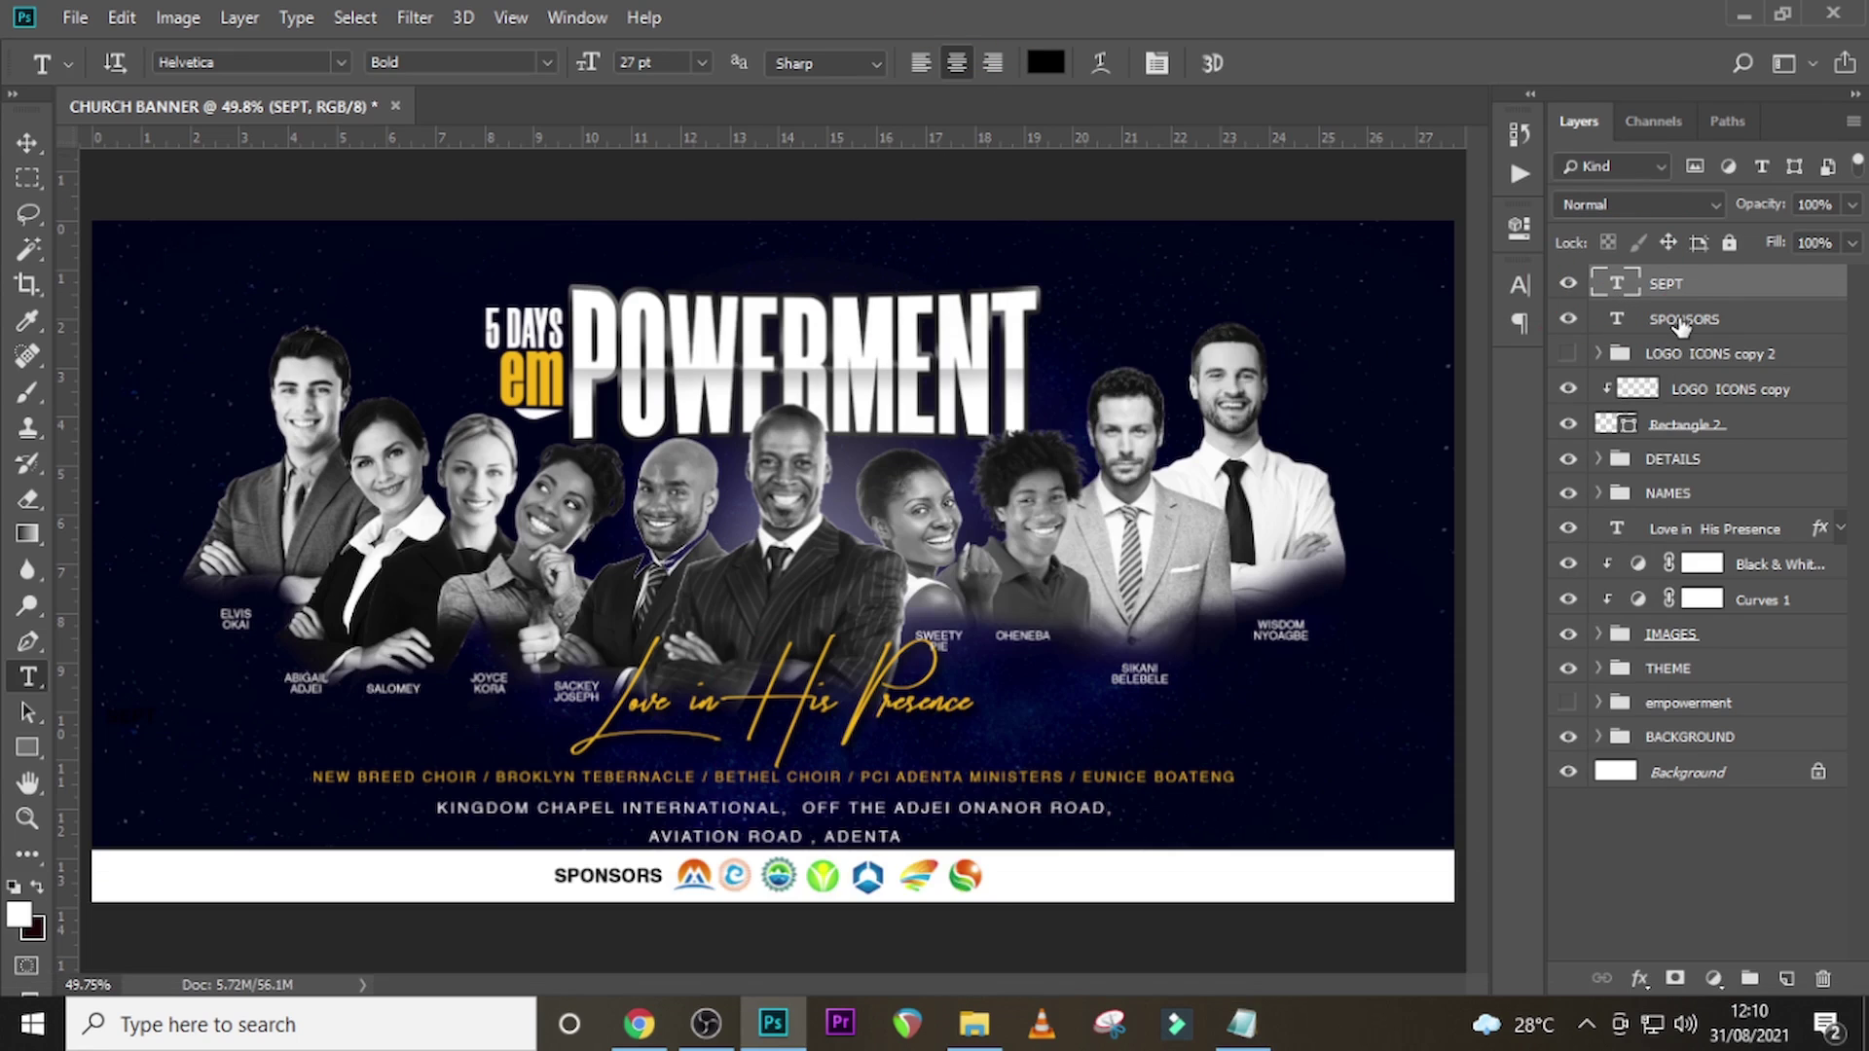
- Group the layers from SPONSORS down to Rectangle 2 and name the group SPONSOR
click(1682, 321)
shift+click(1670, 426)
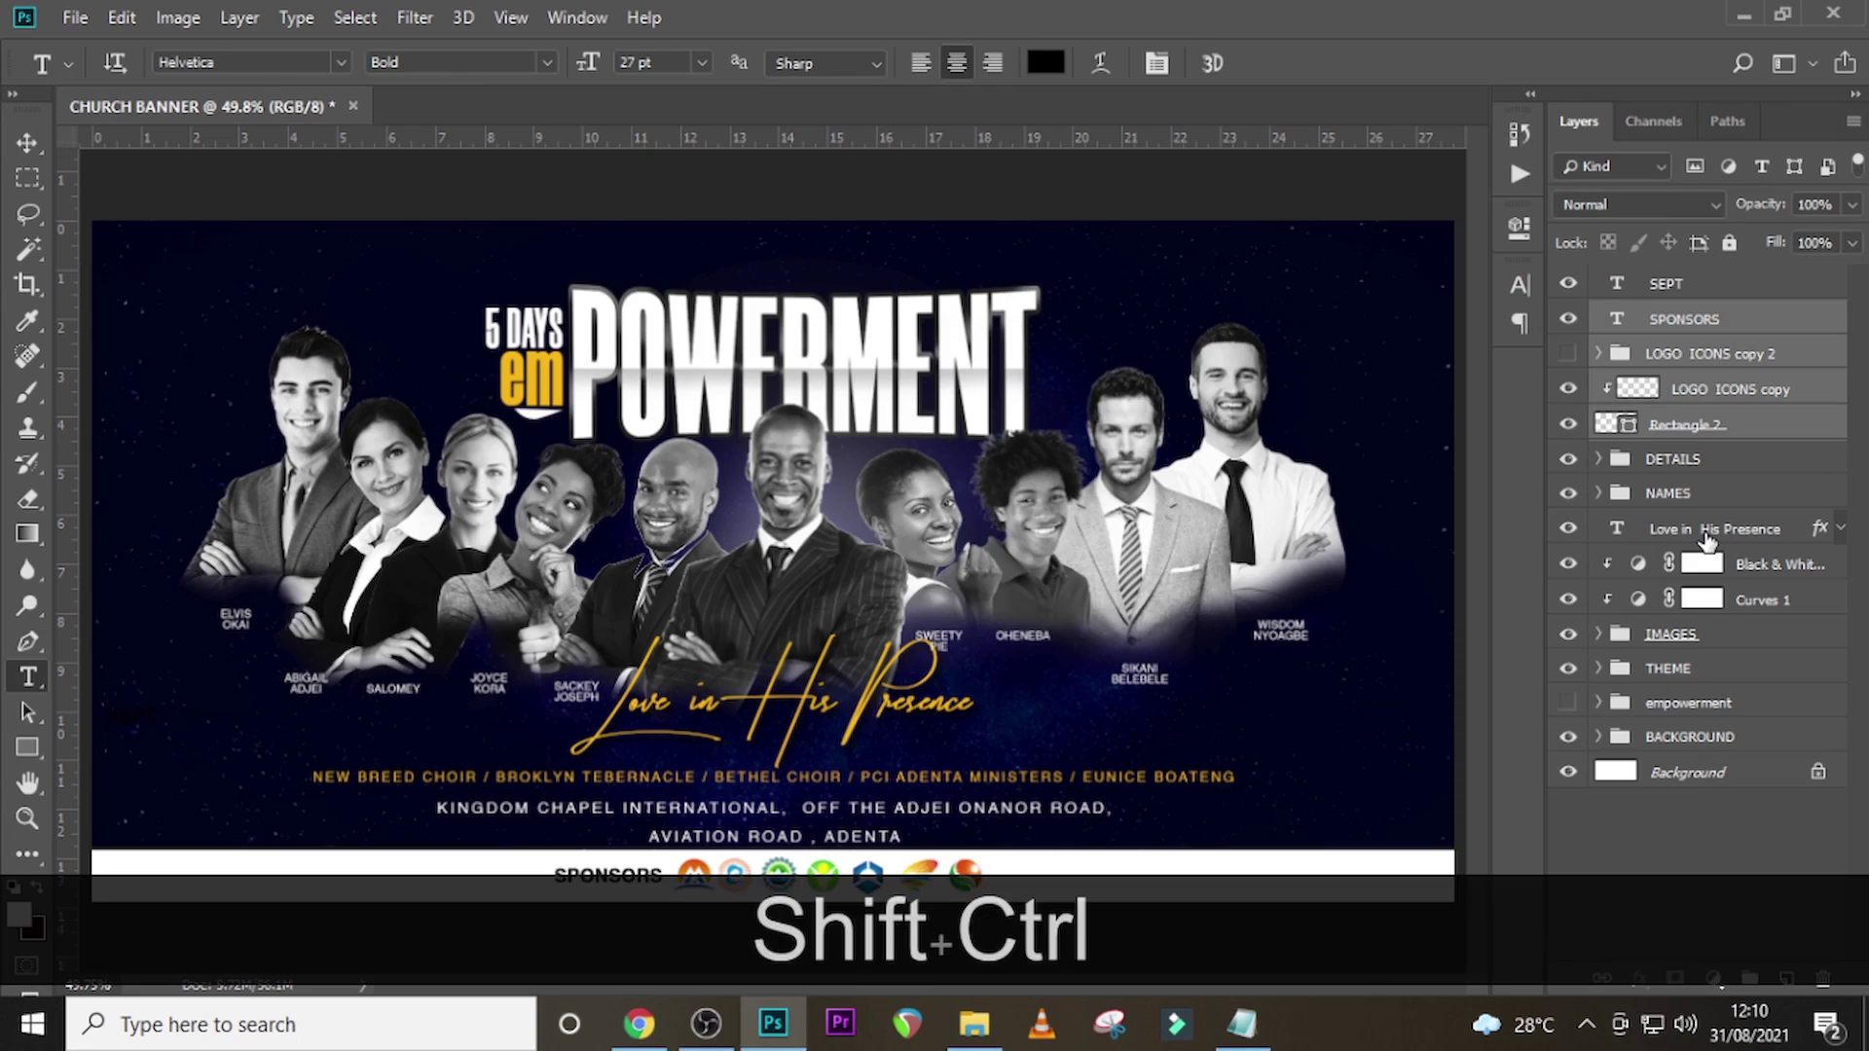
key(ctrl+g)
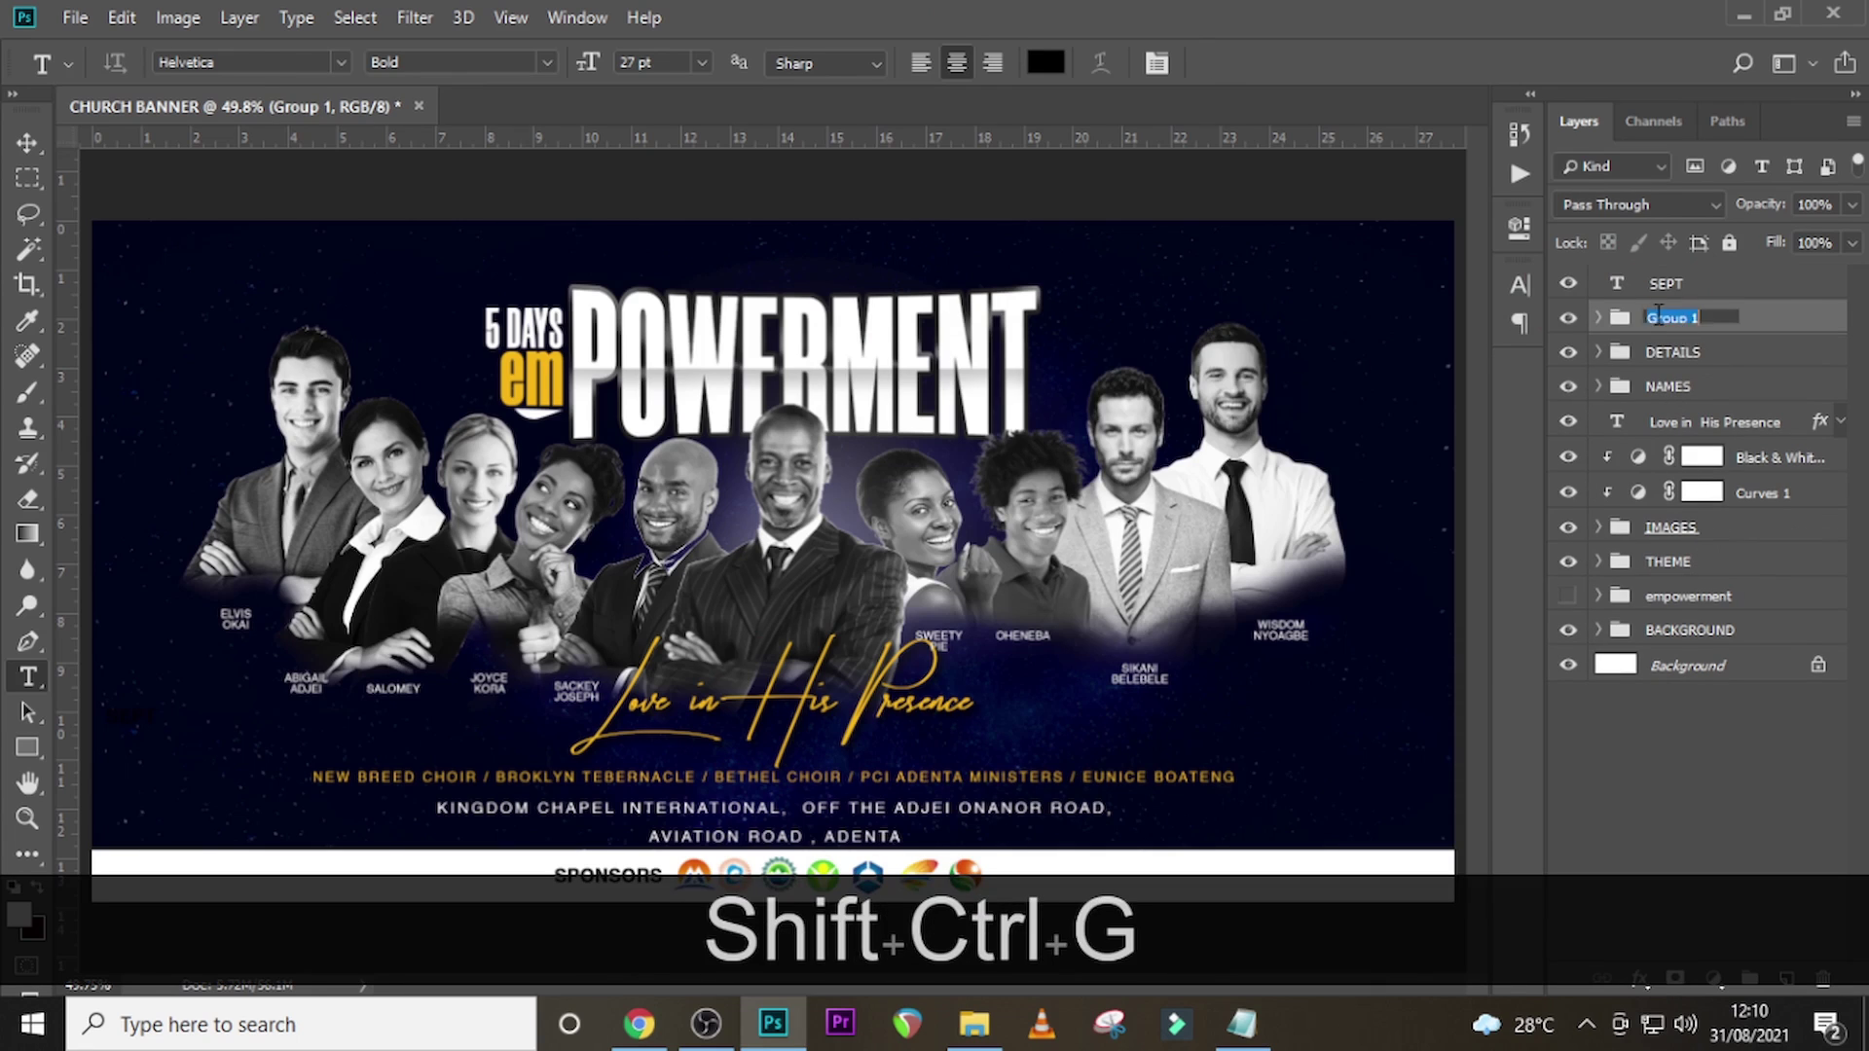
text(SPON)
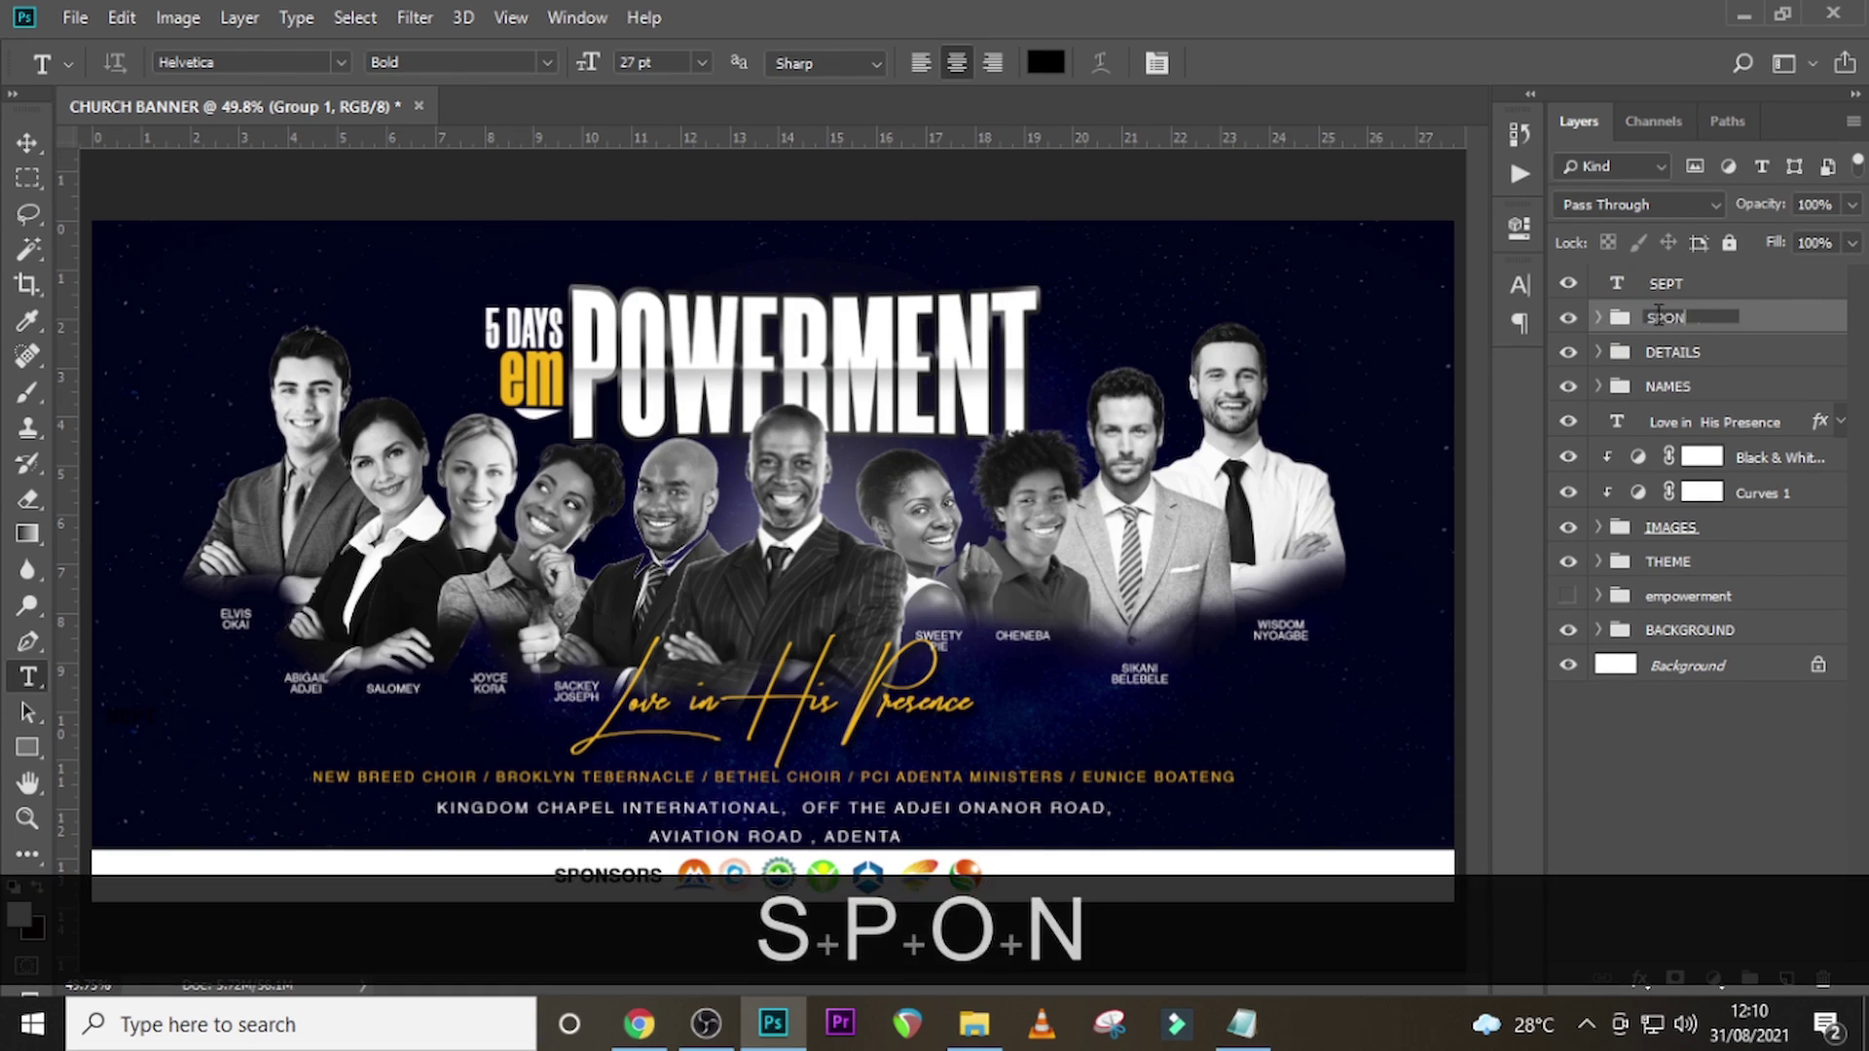
text(SOR)
key(Return)
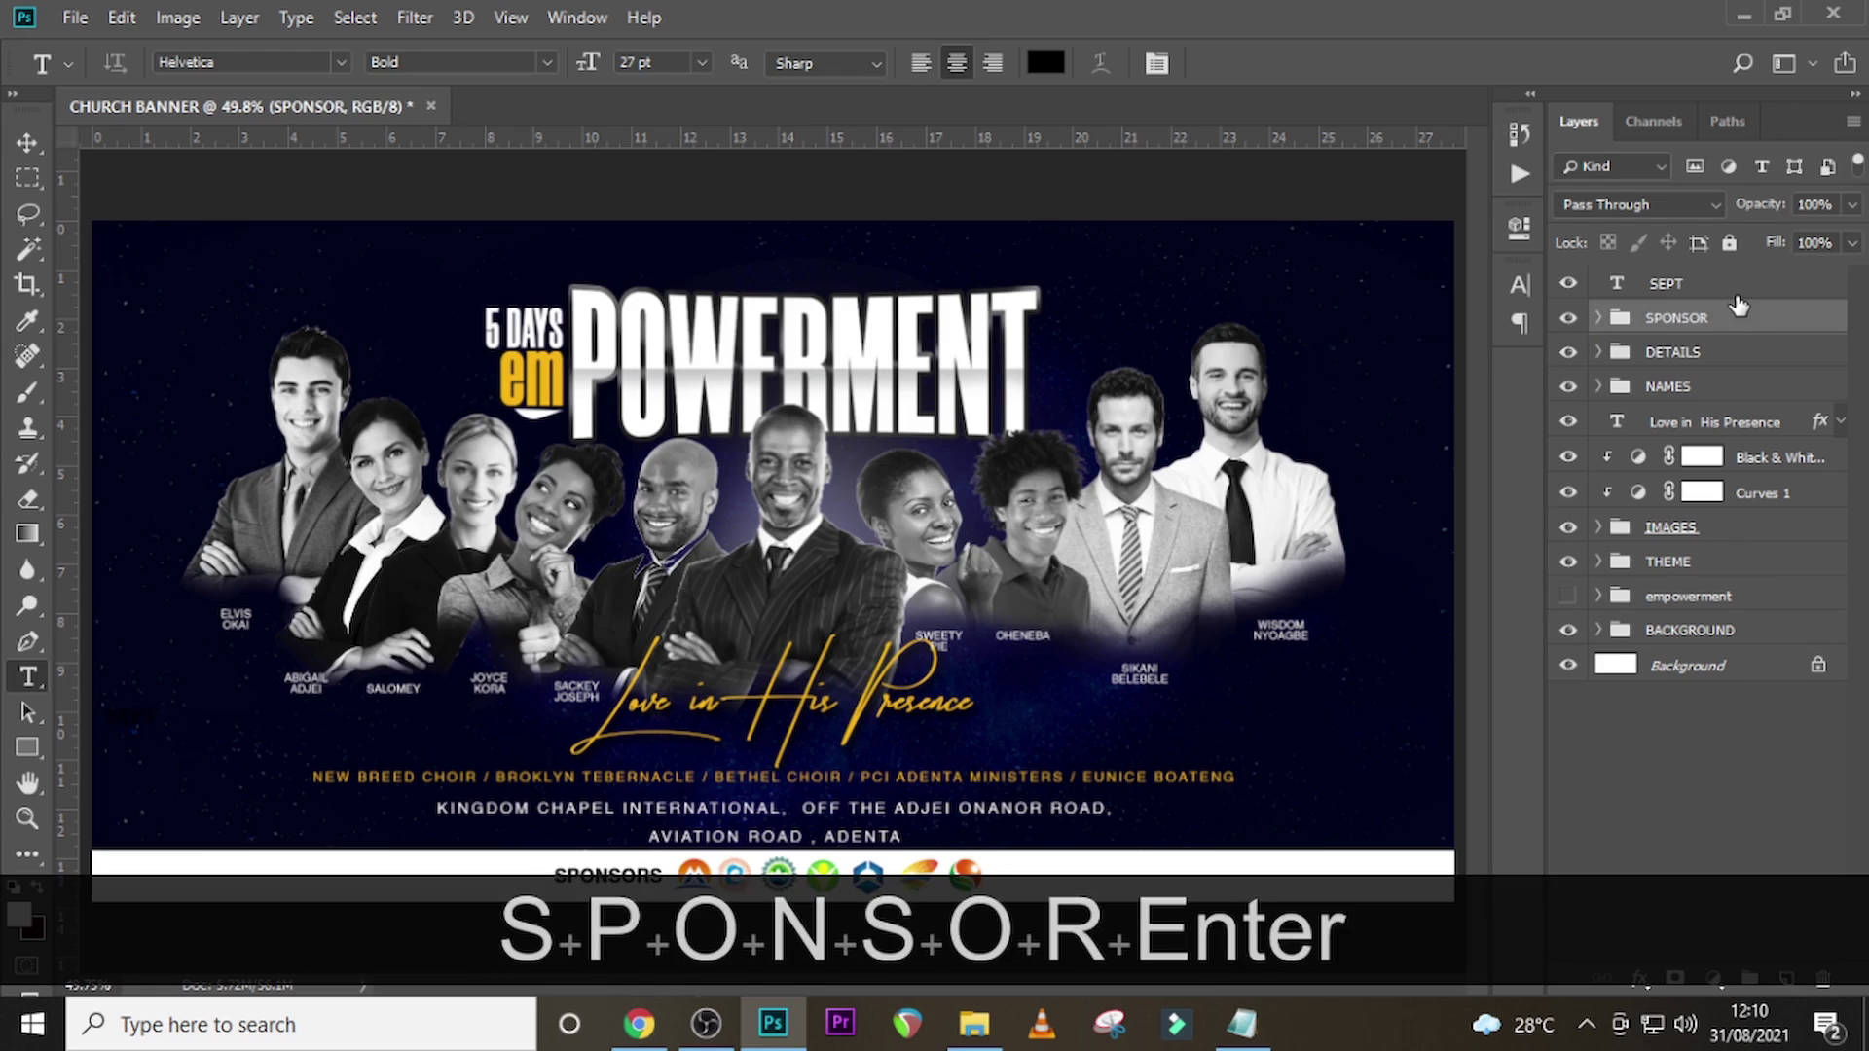
- Set the SEPT text to the Raleway font at 51 pt
click(1713, 288)
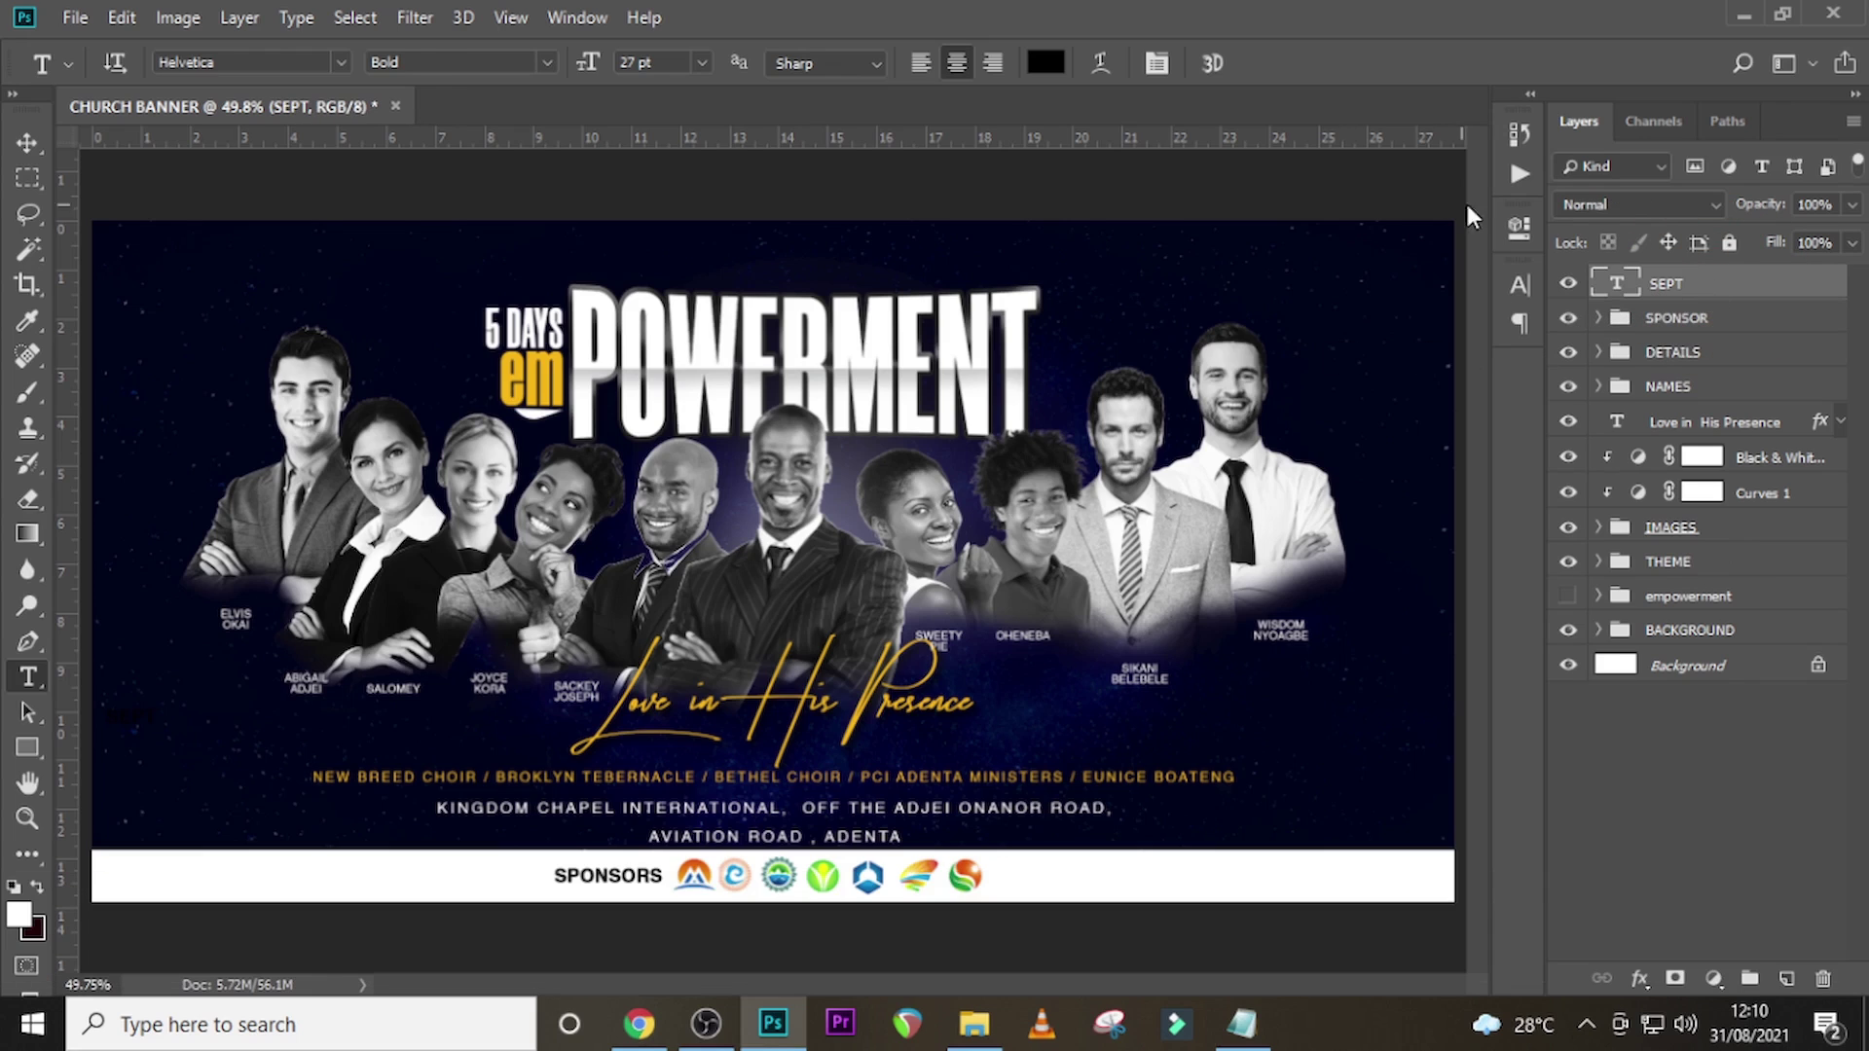
click(1519, 284)
click(1354, 319)
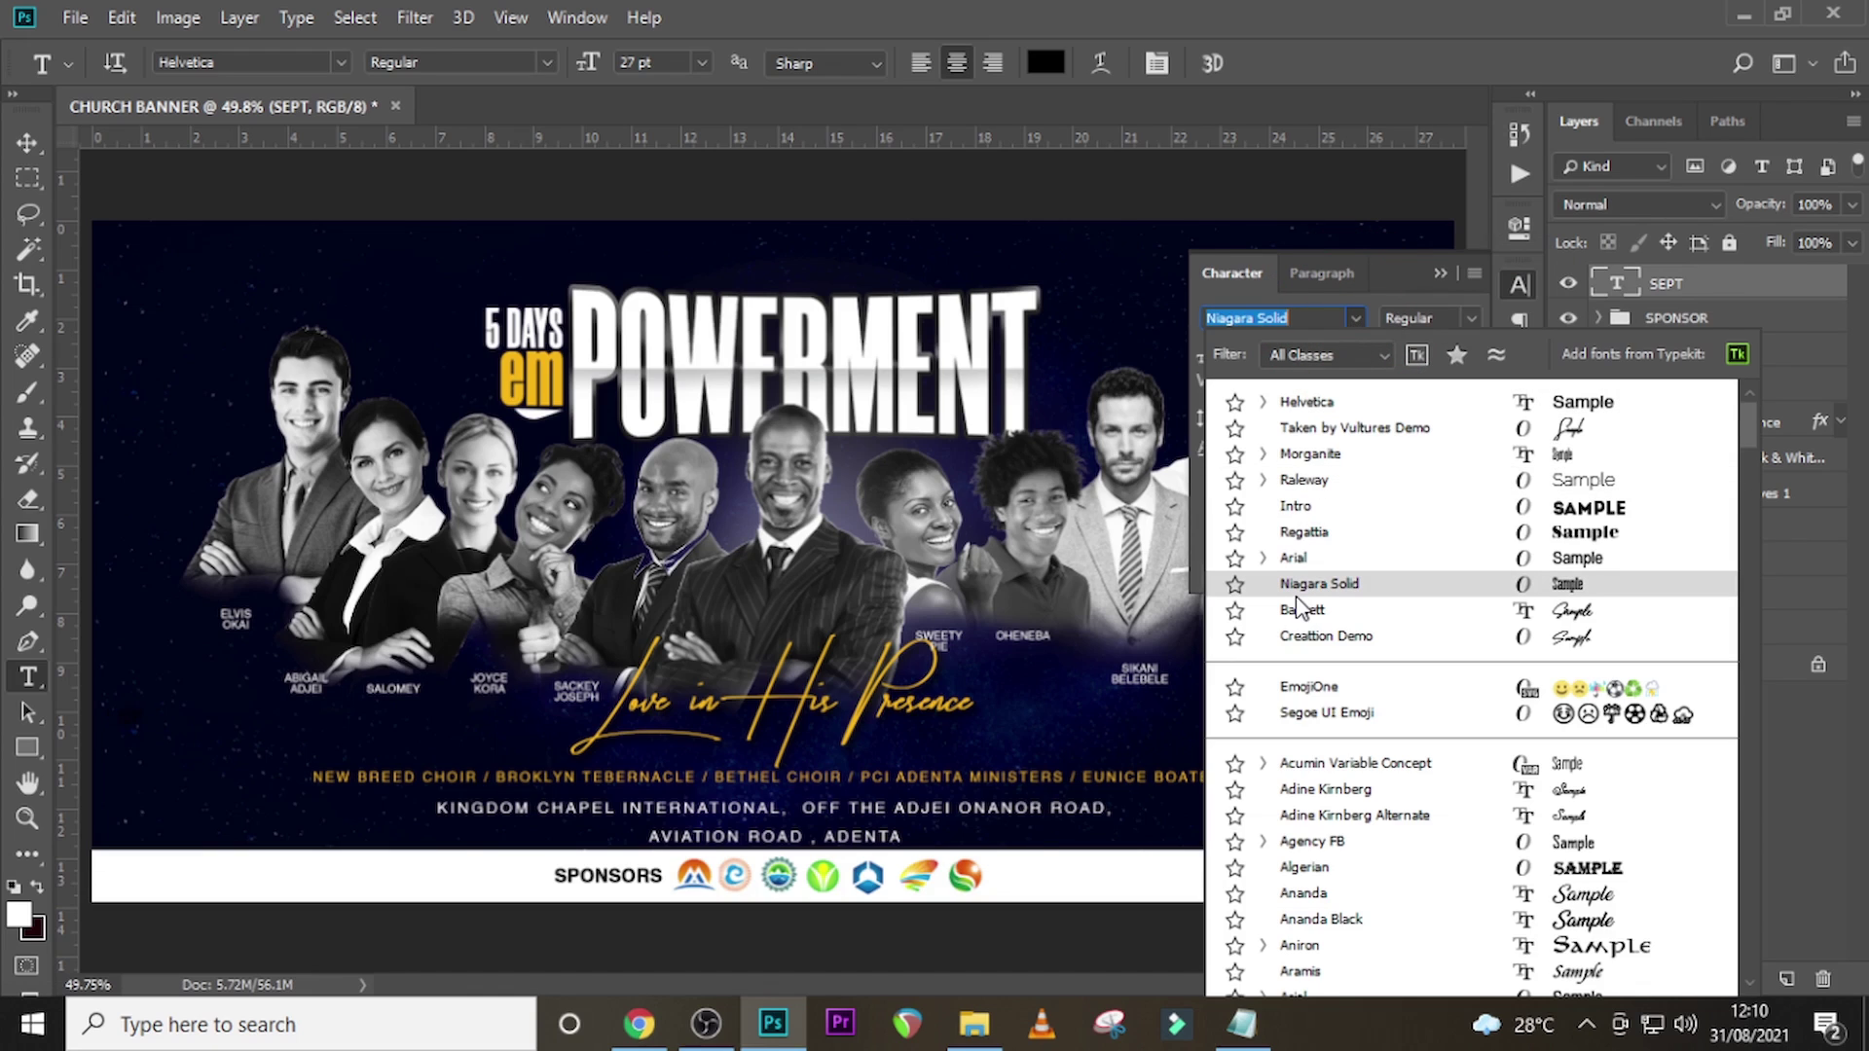
click(1298, 480)
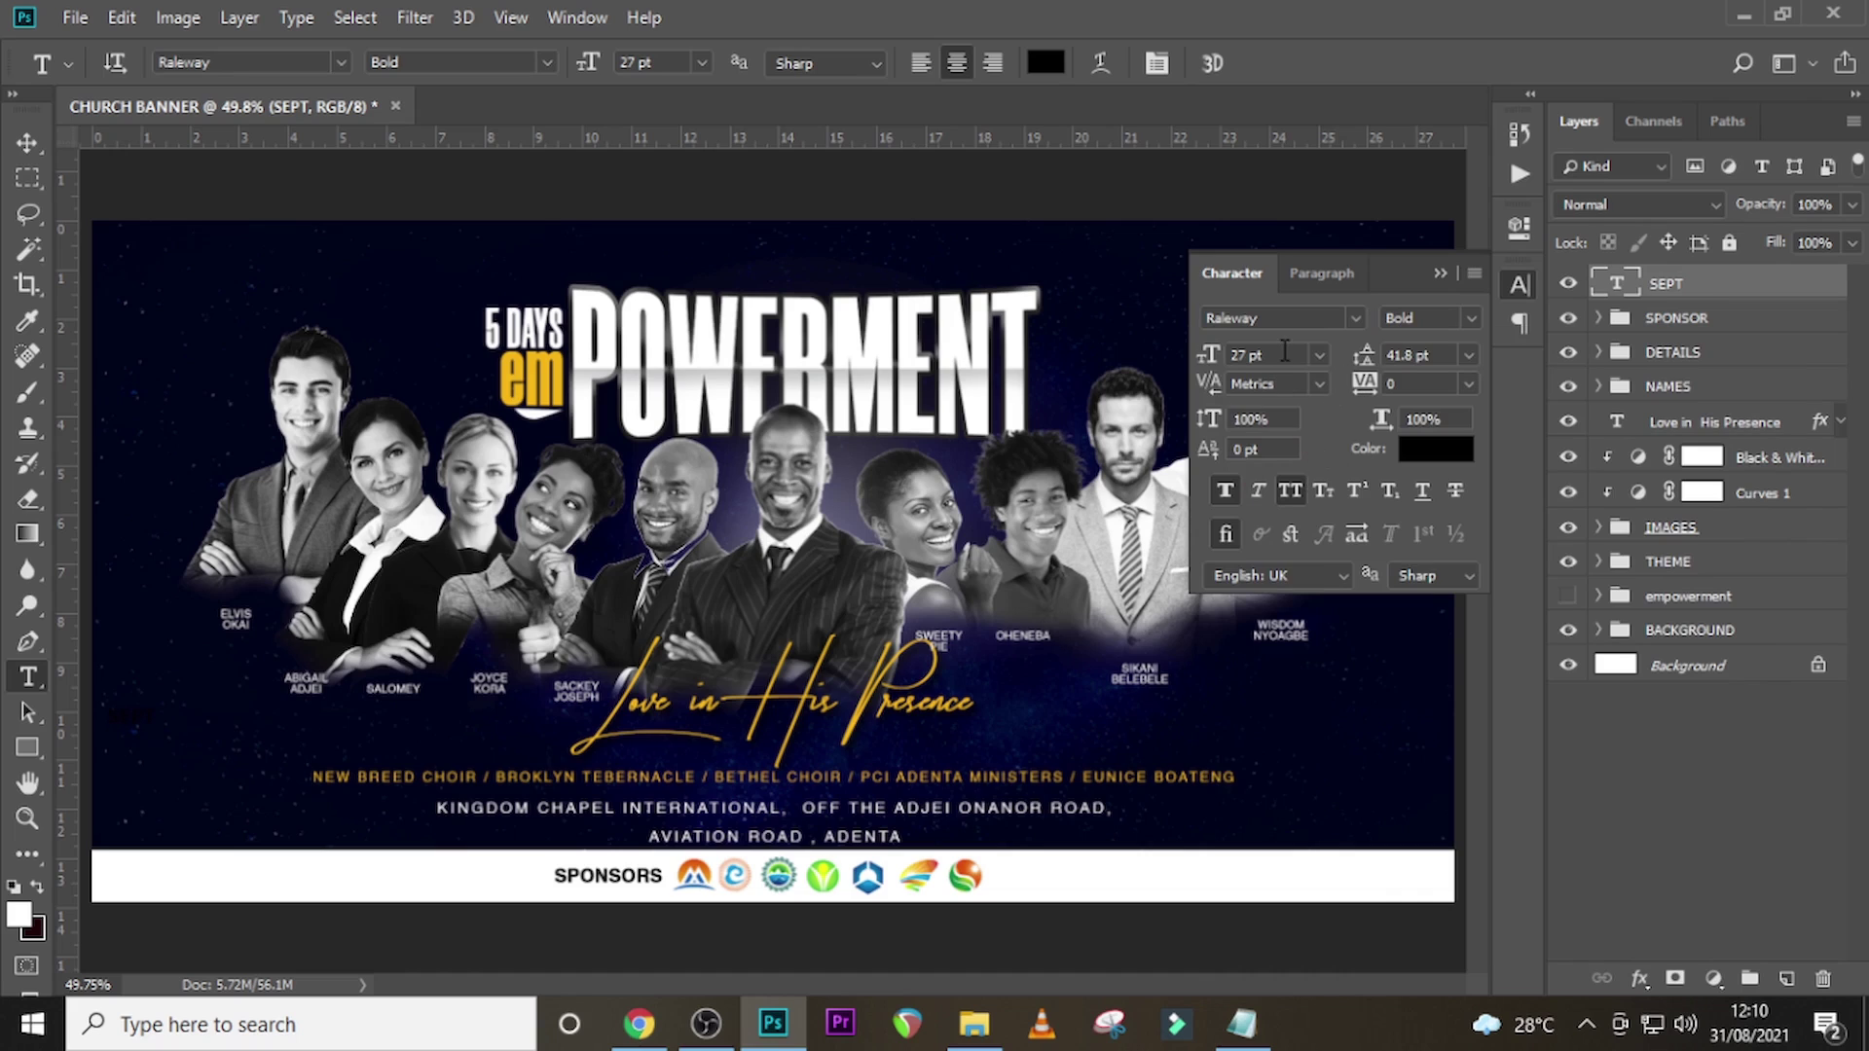
text(51)
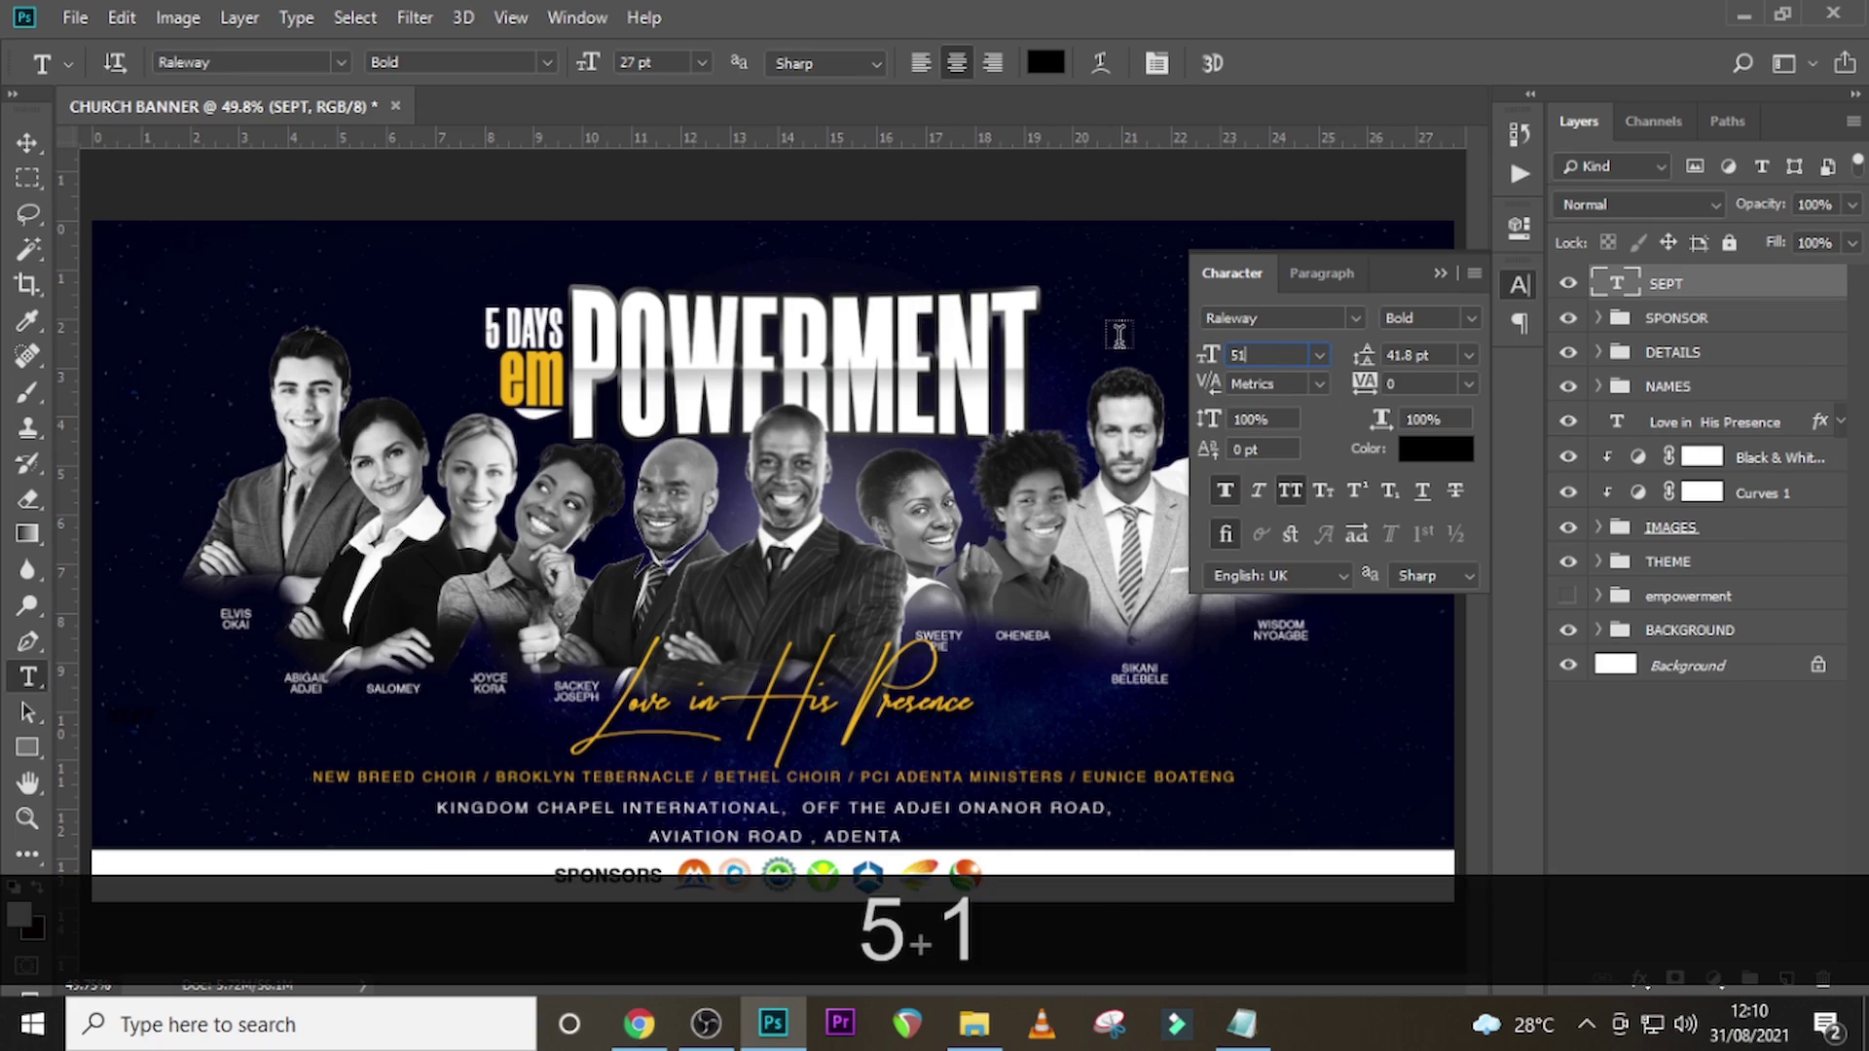
key(Return)
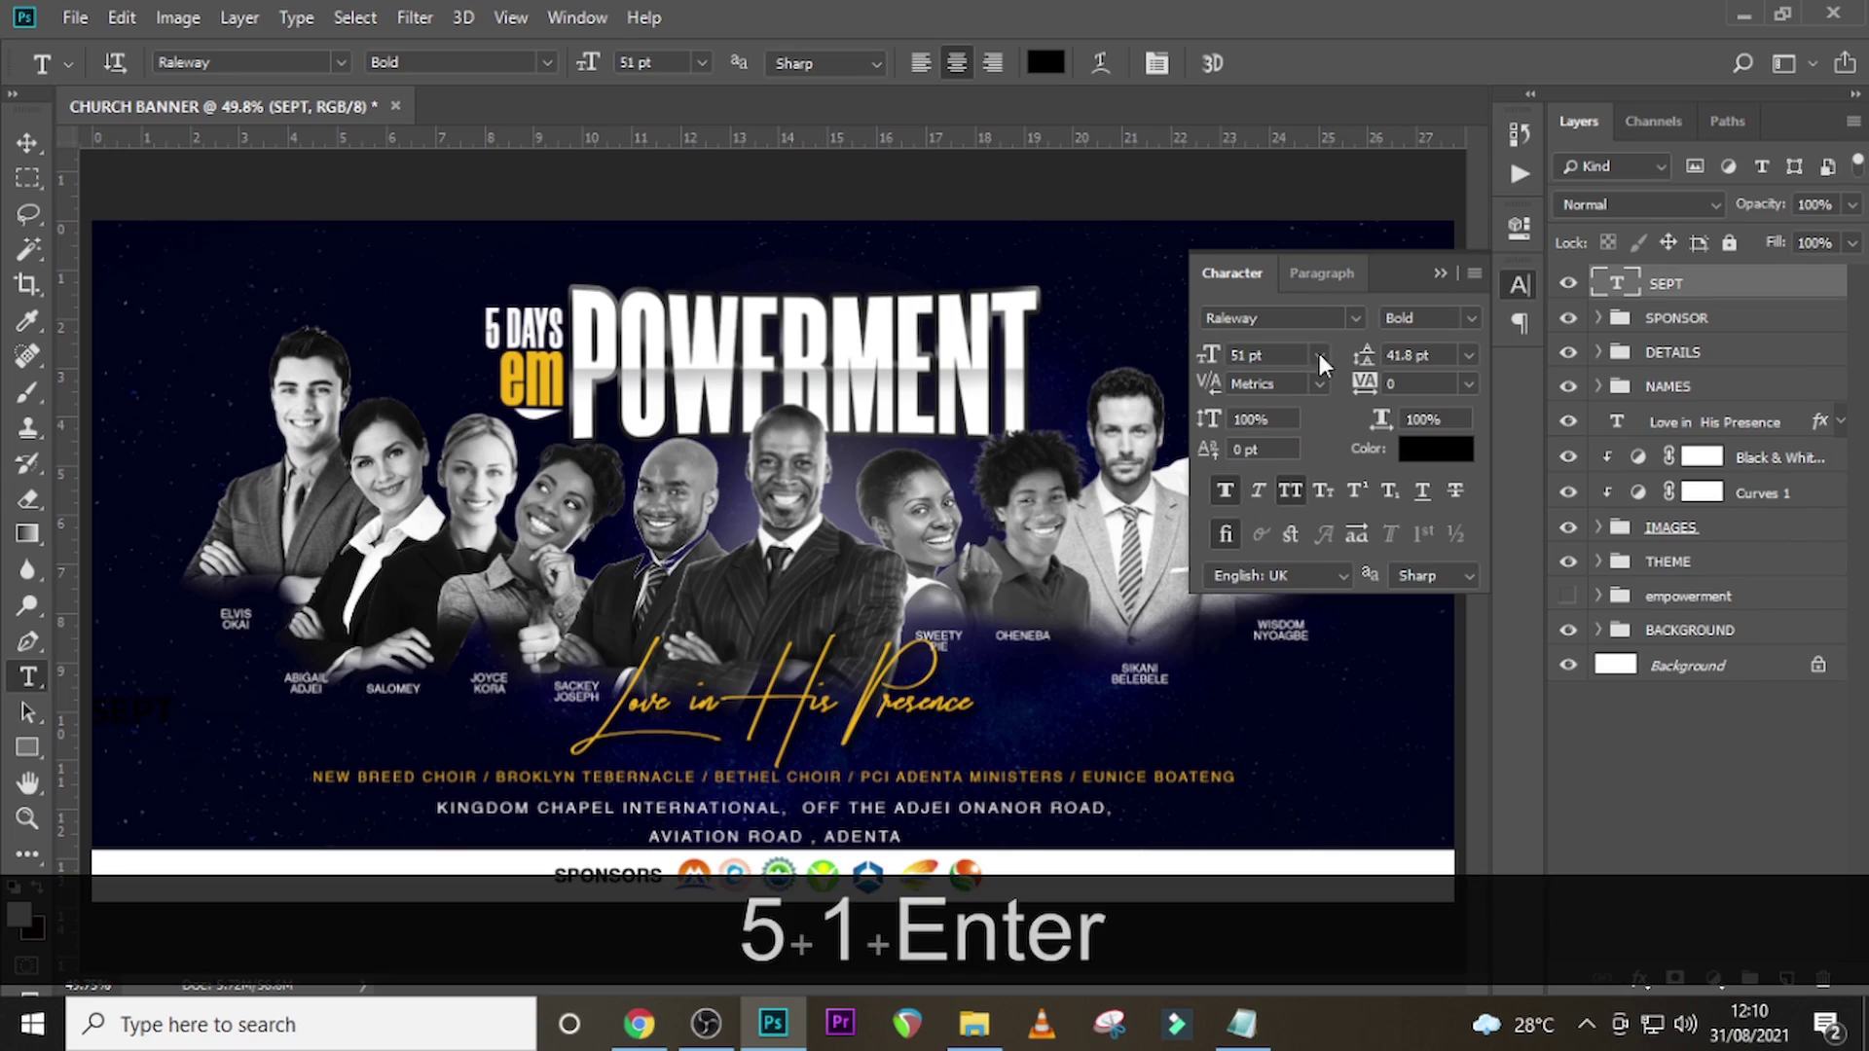
- Colour the SEPT text white (ffffff) and give it a slanted Thin style
click(1431, 450)
click(907, 342)
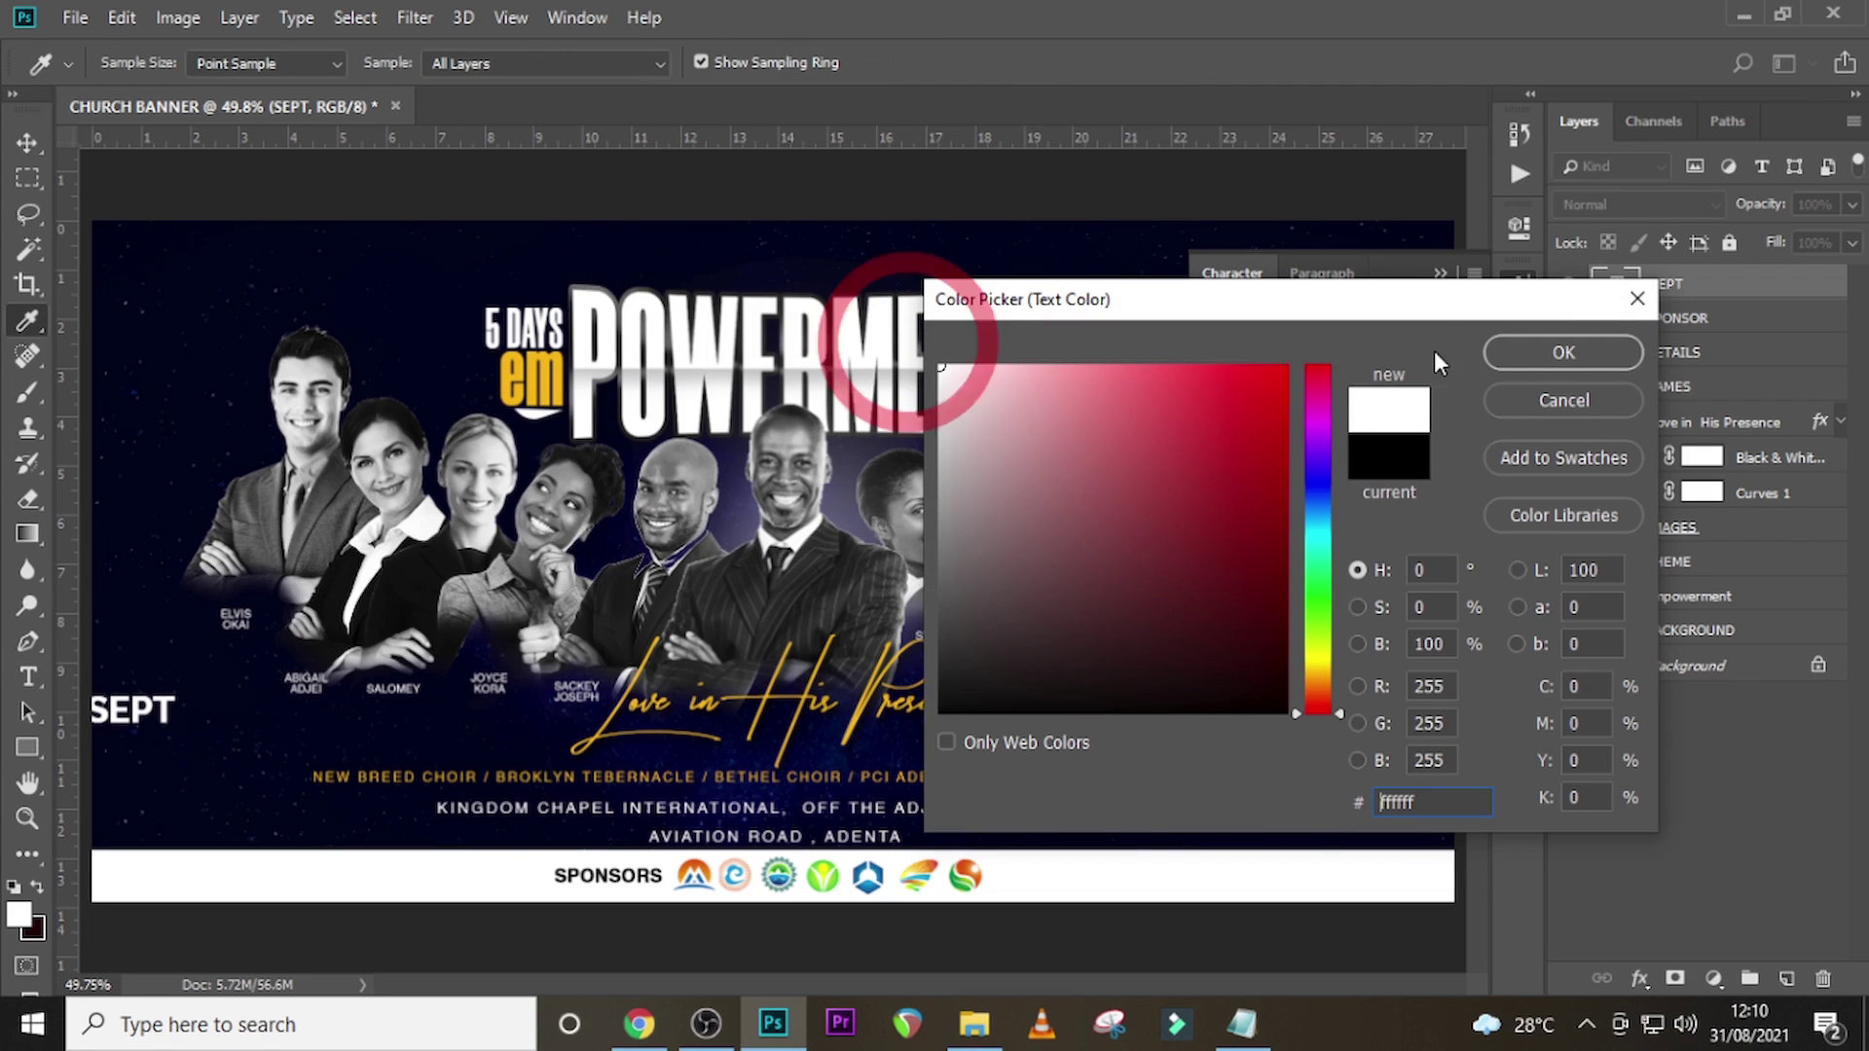
click(1536, 355)
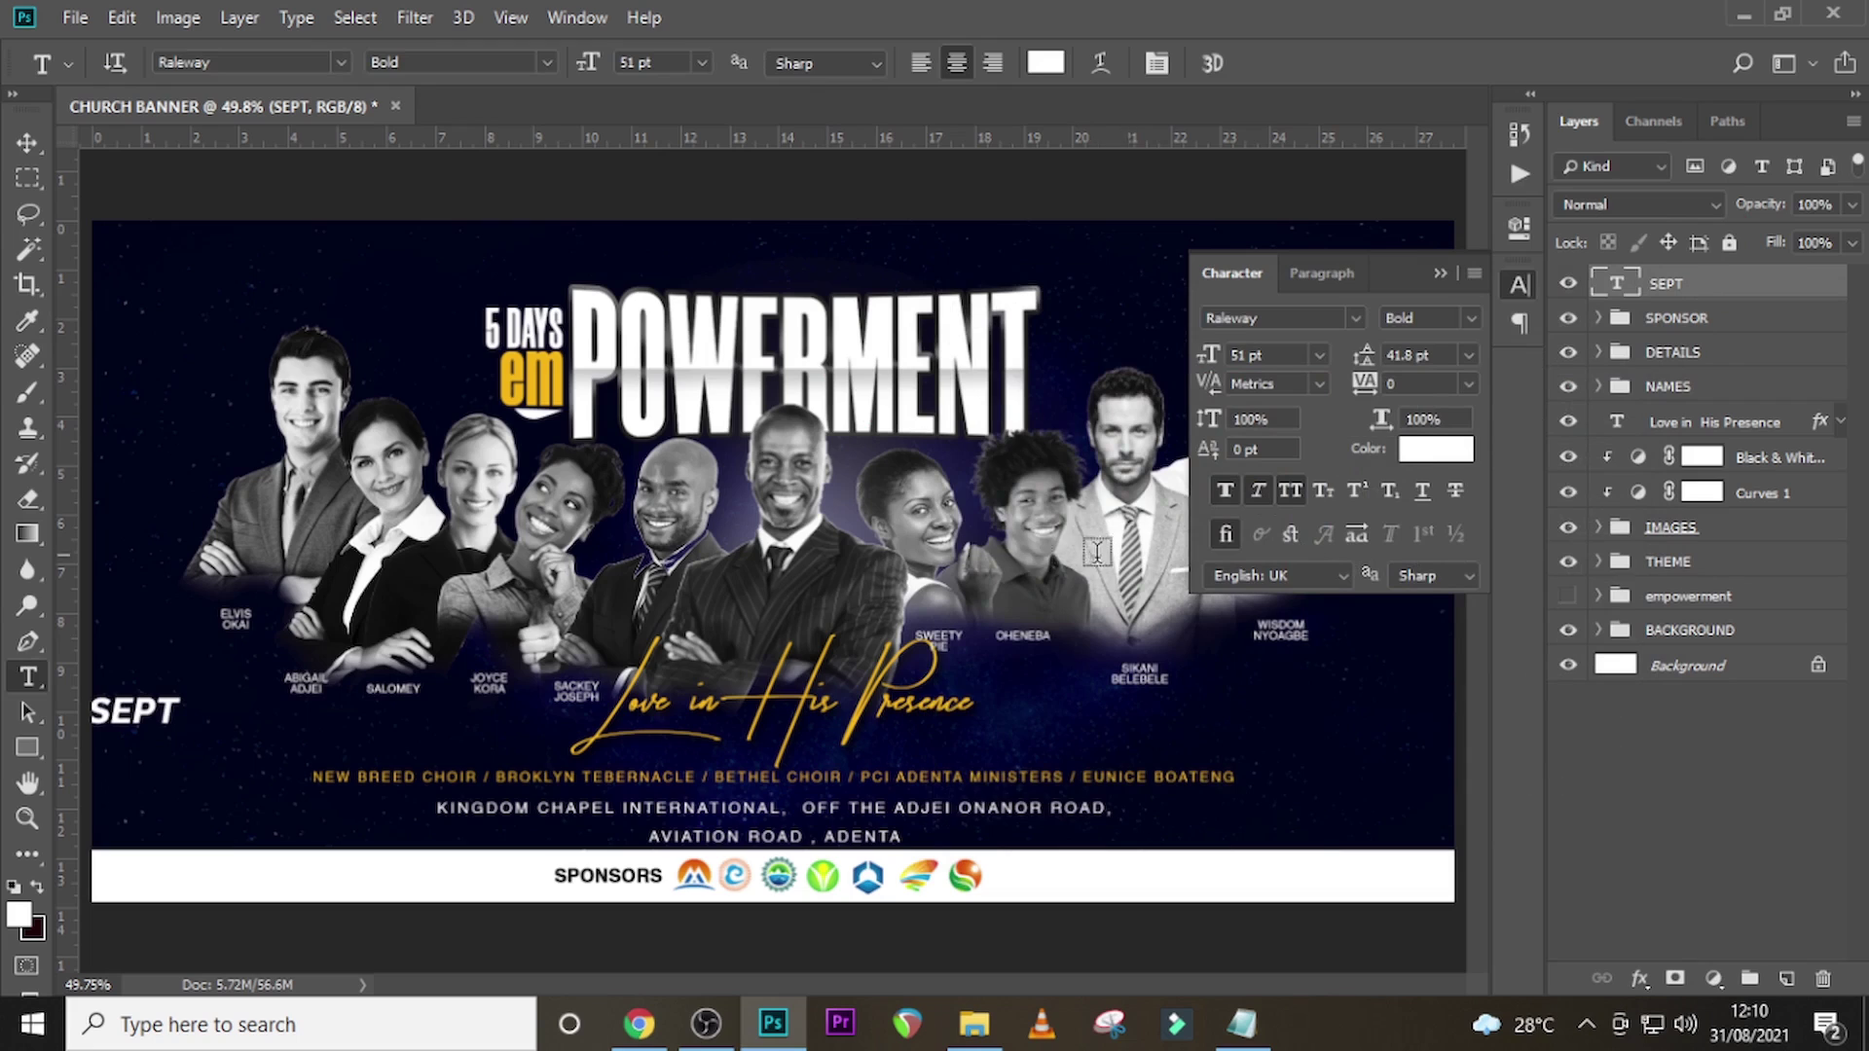
click(1468, 317)
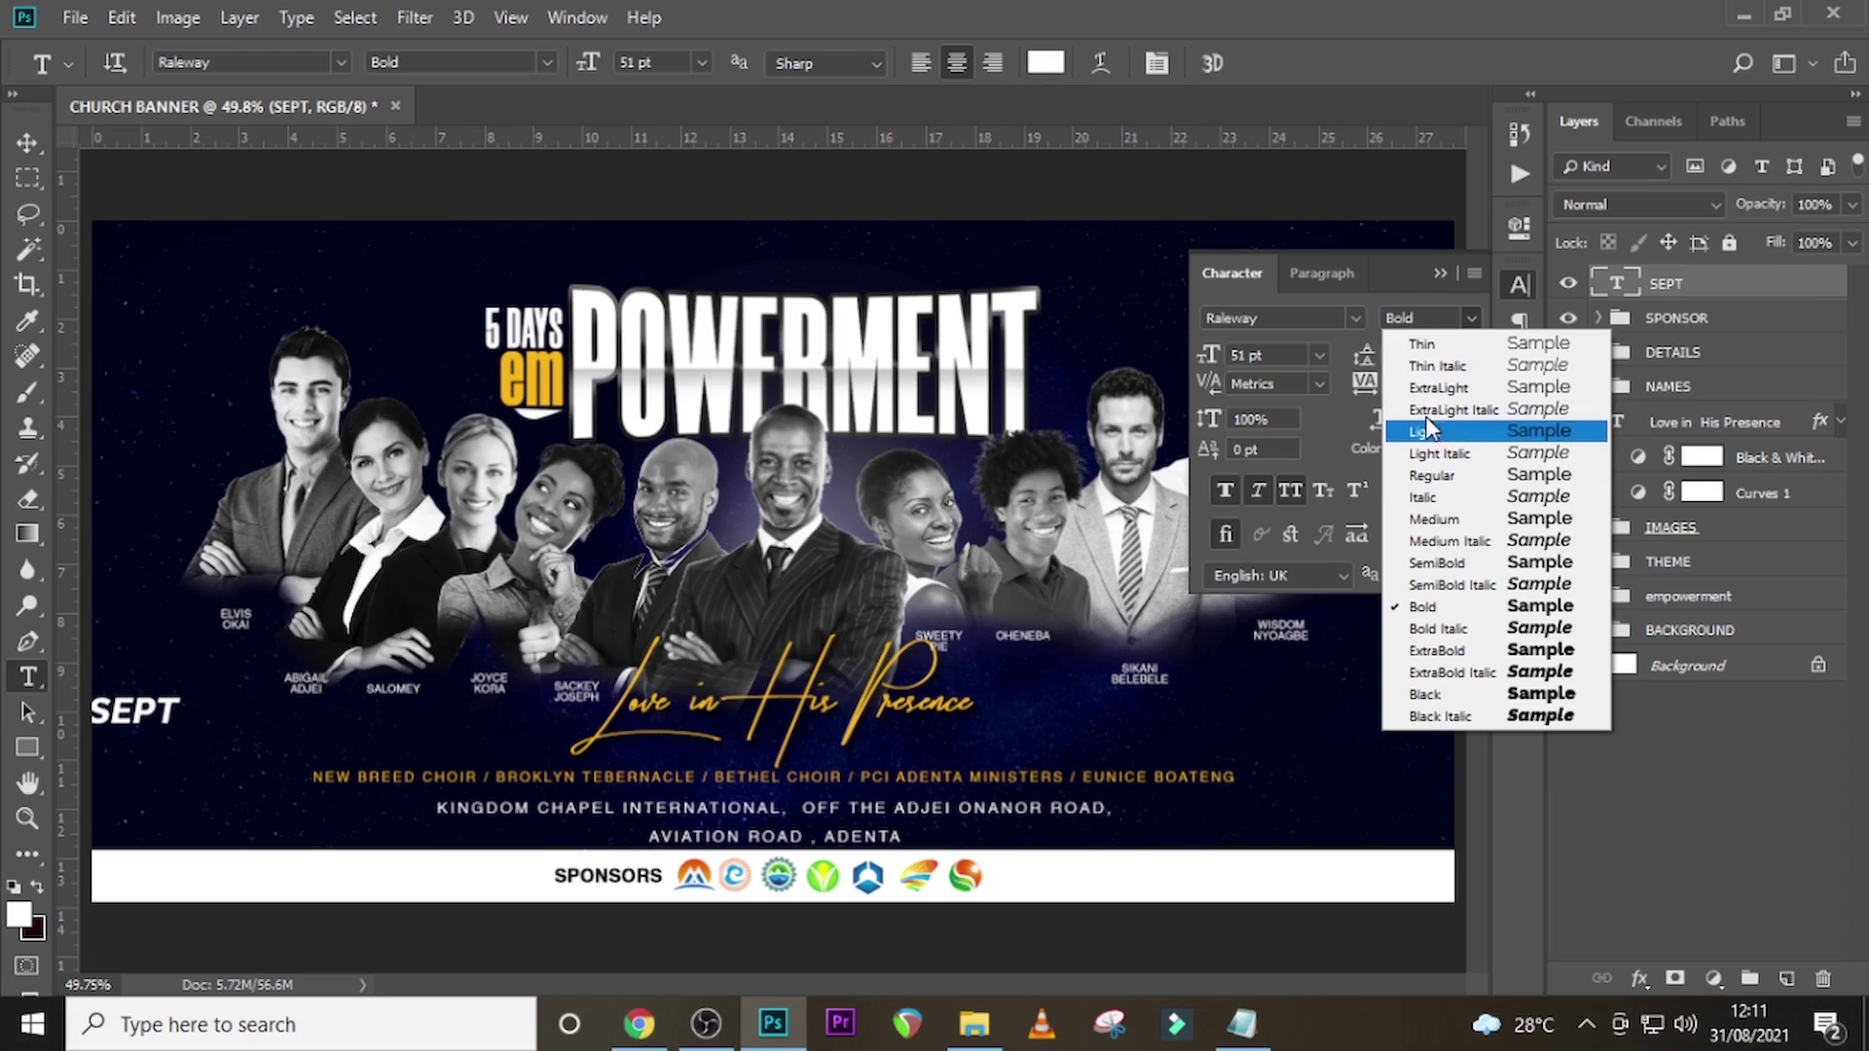
click(1431, 344)
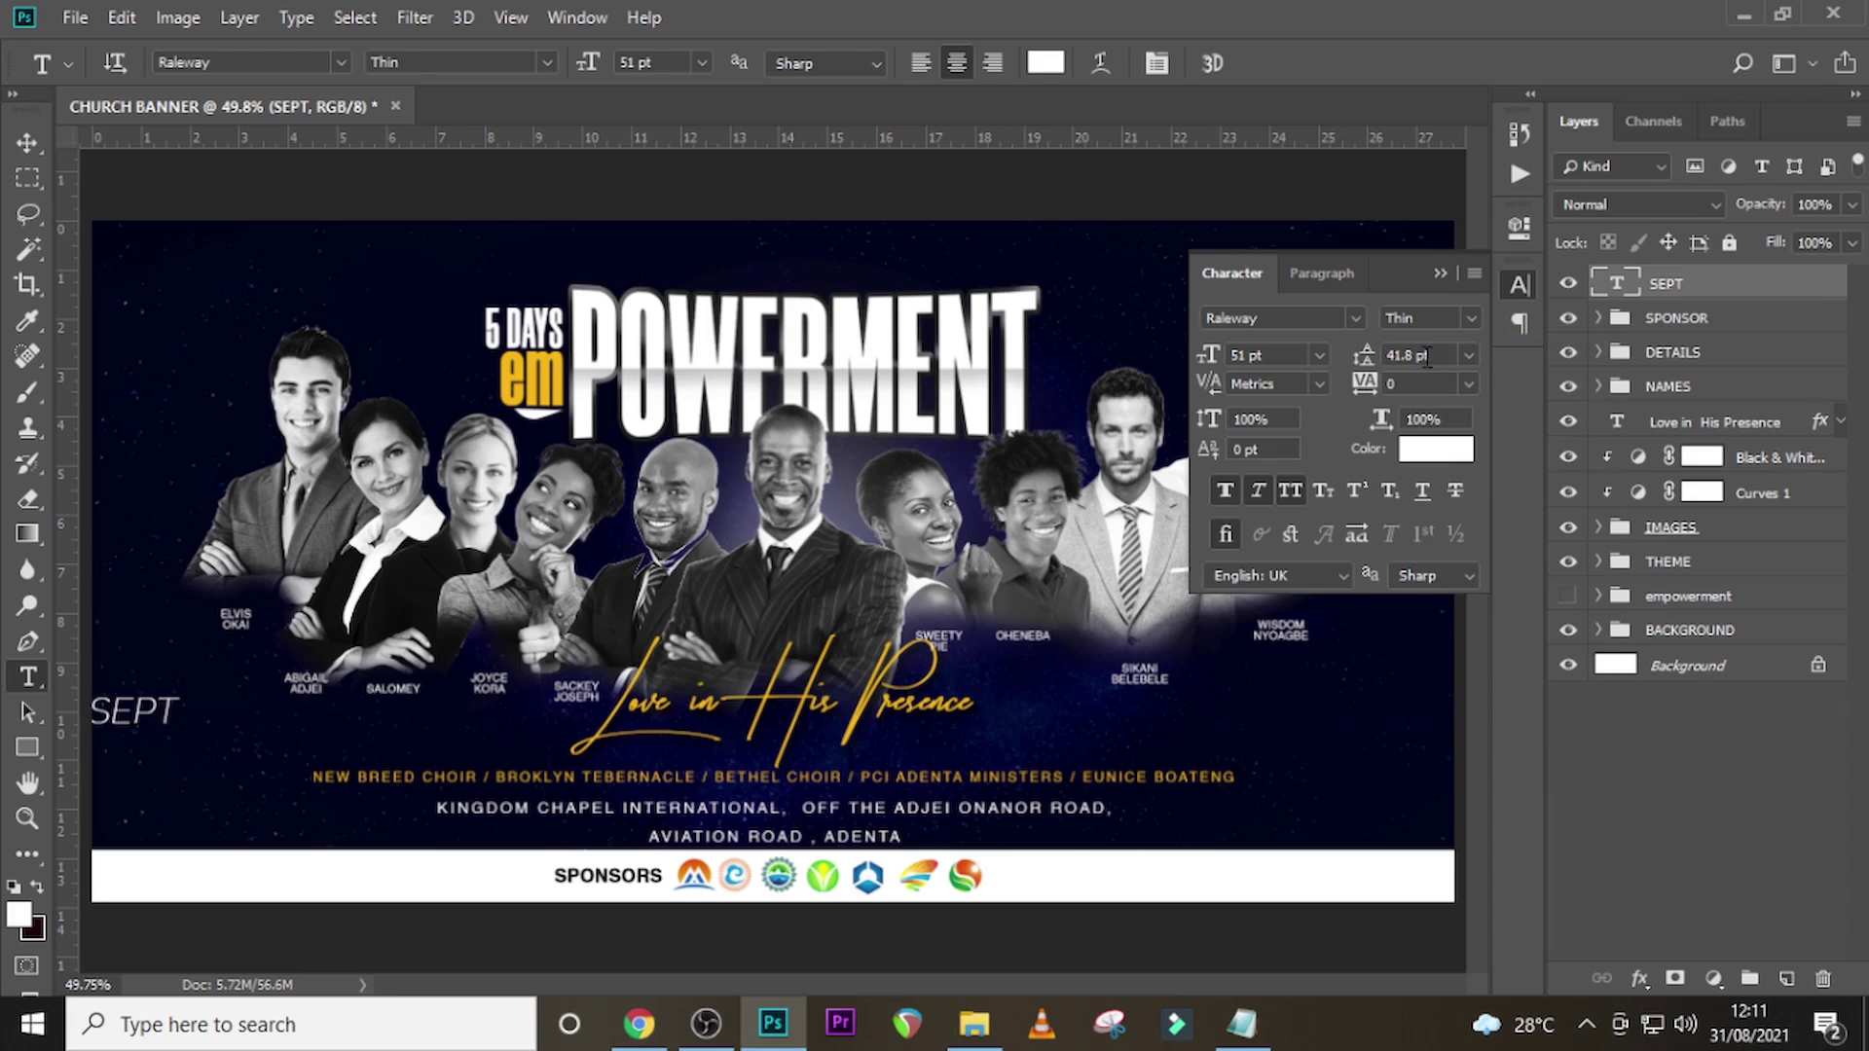
- Duplicate the SEPT text layer and shift the copy right so it sits beside the original
key(ctrl+j)
key(shift+Right)
key(shift+Right)
key(shift+Right)
key(shift+Right)
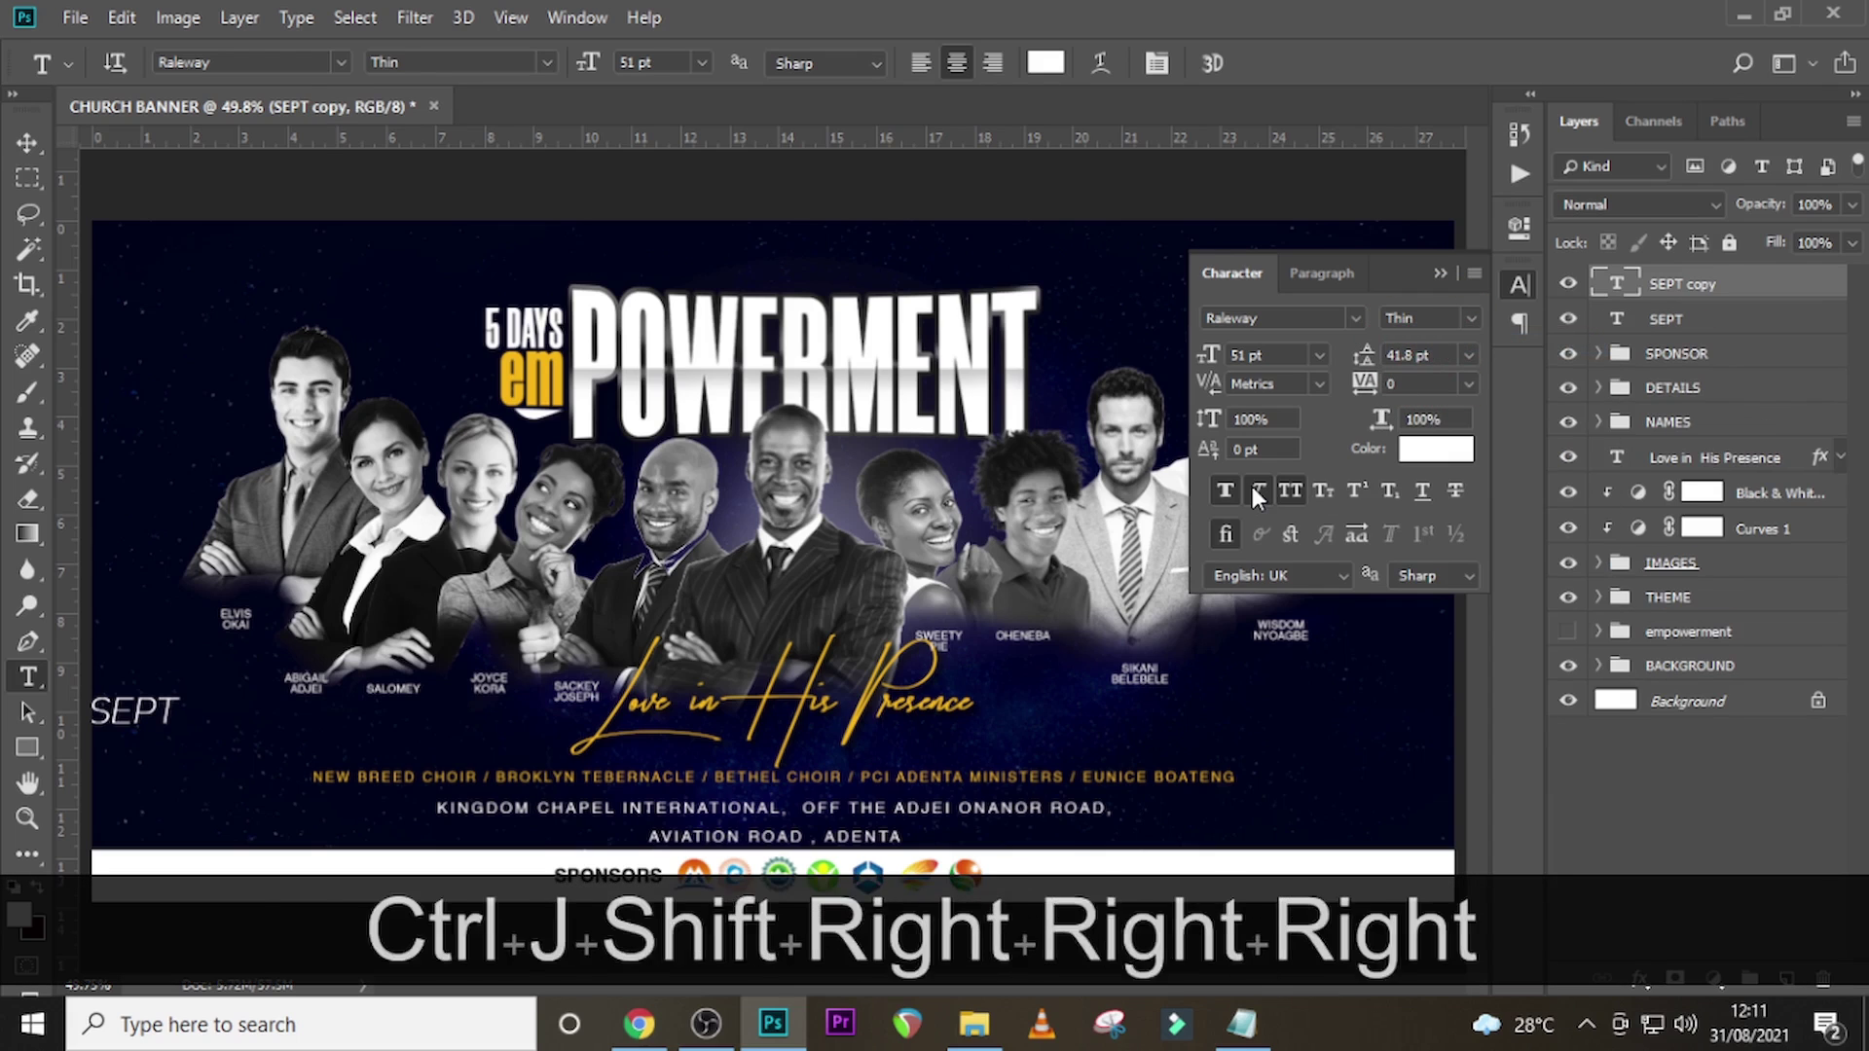
key(v)
key(shift+Right)
key(shift+Right)
key(shift+Right)
key(shift+Right)
key(shift+Right)
key(shift+Right)
key(shift+Right)
key(shift+Right)
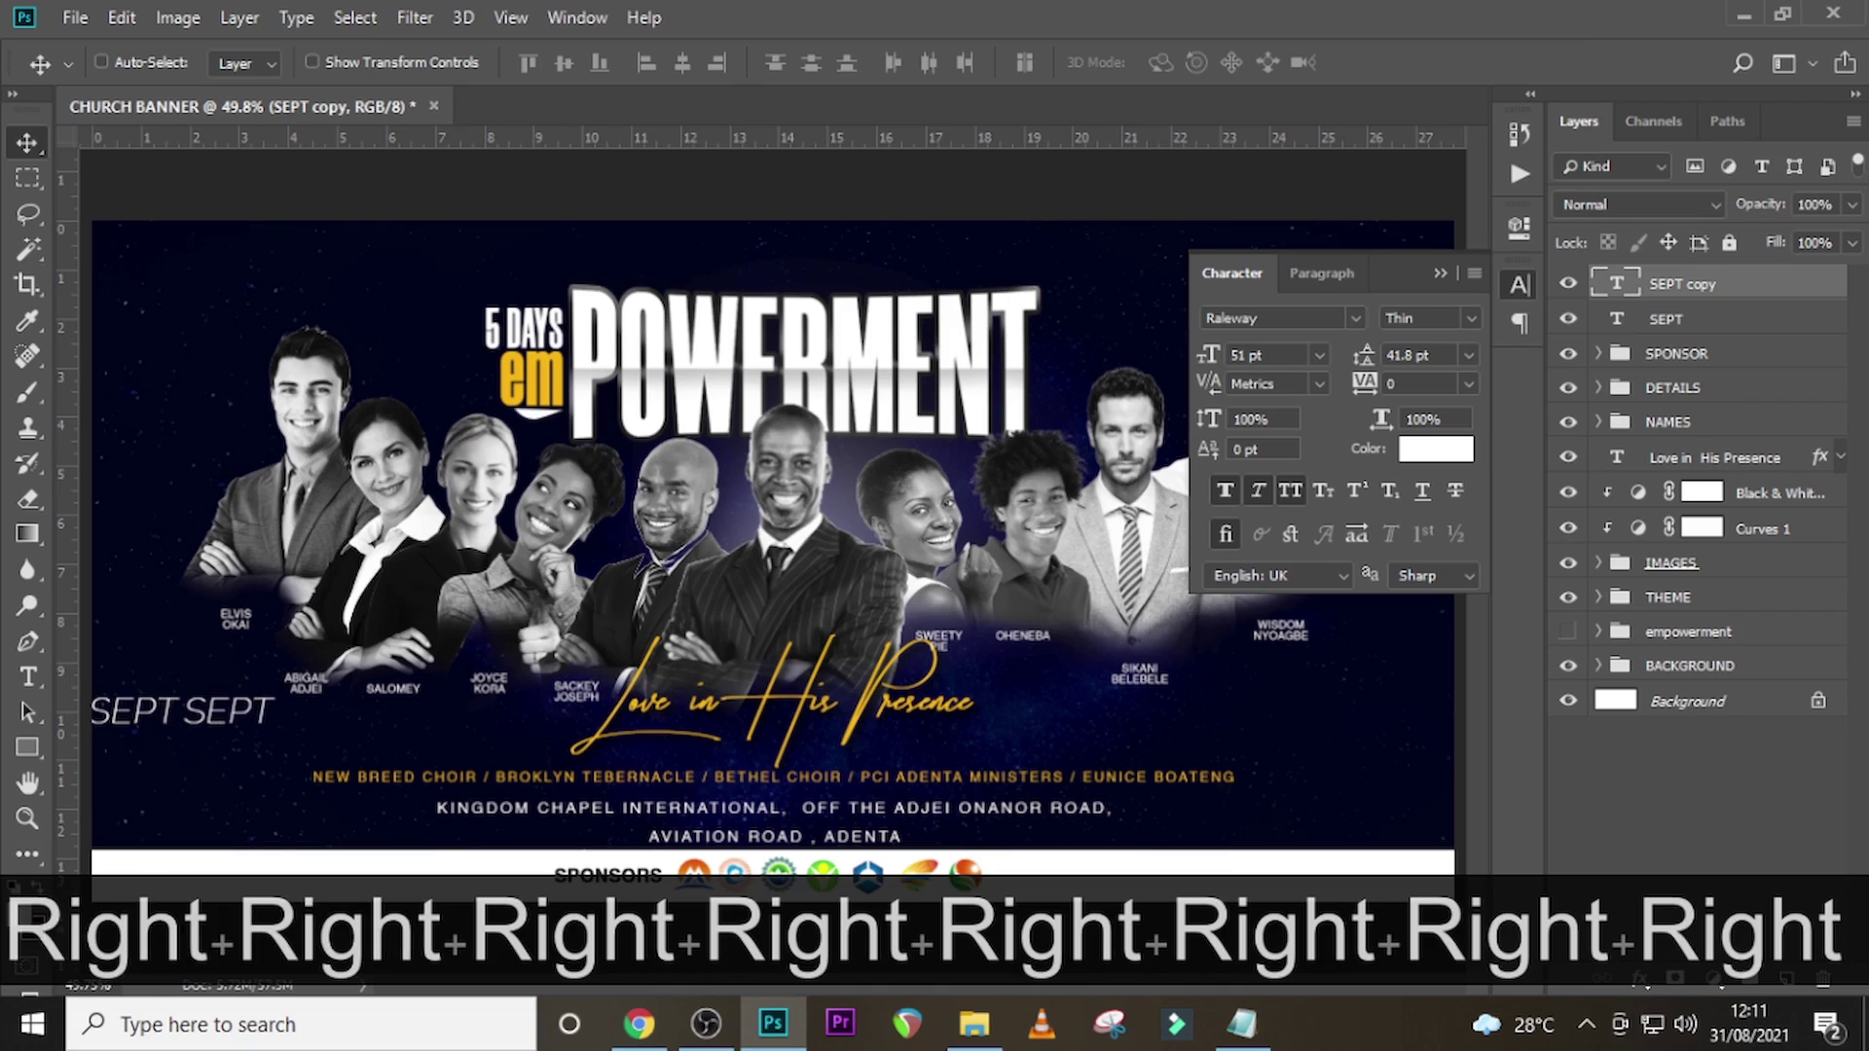
- Replace the SEPT copy's text with 20TH-24TH from the Notepad file and move it right, directly after SEPT
click(1241, 1024)
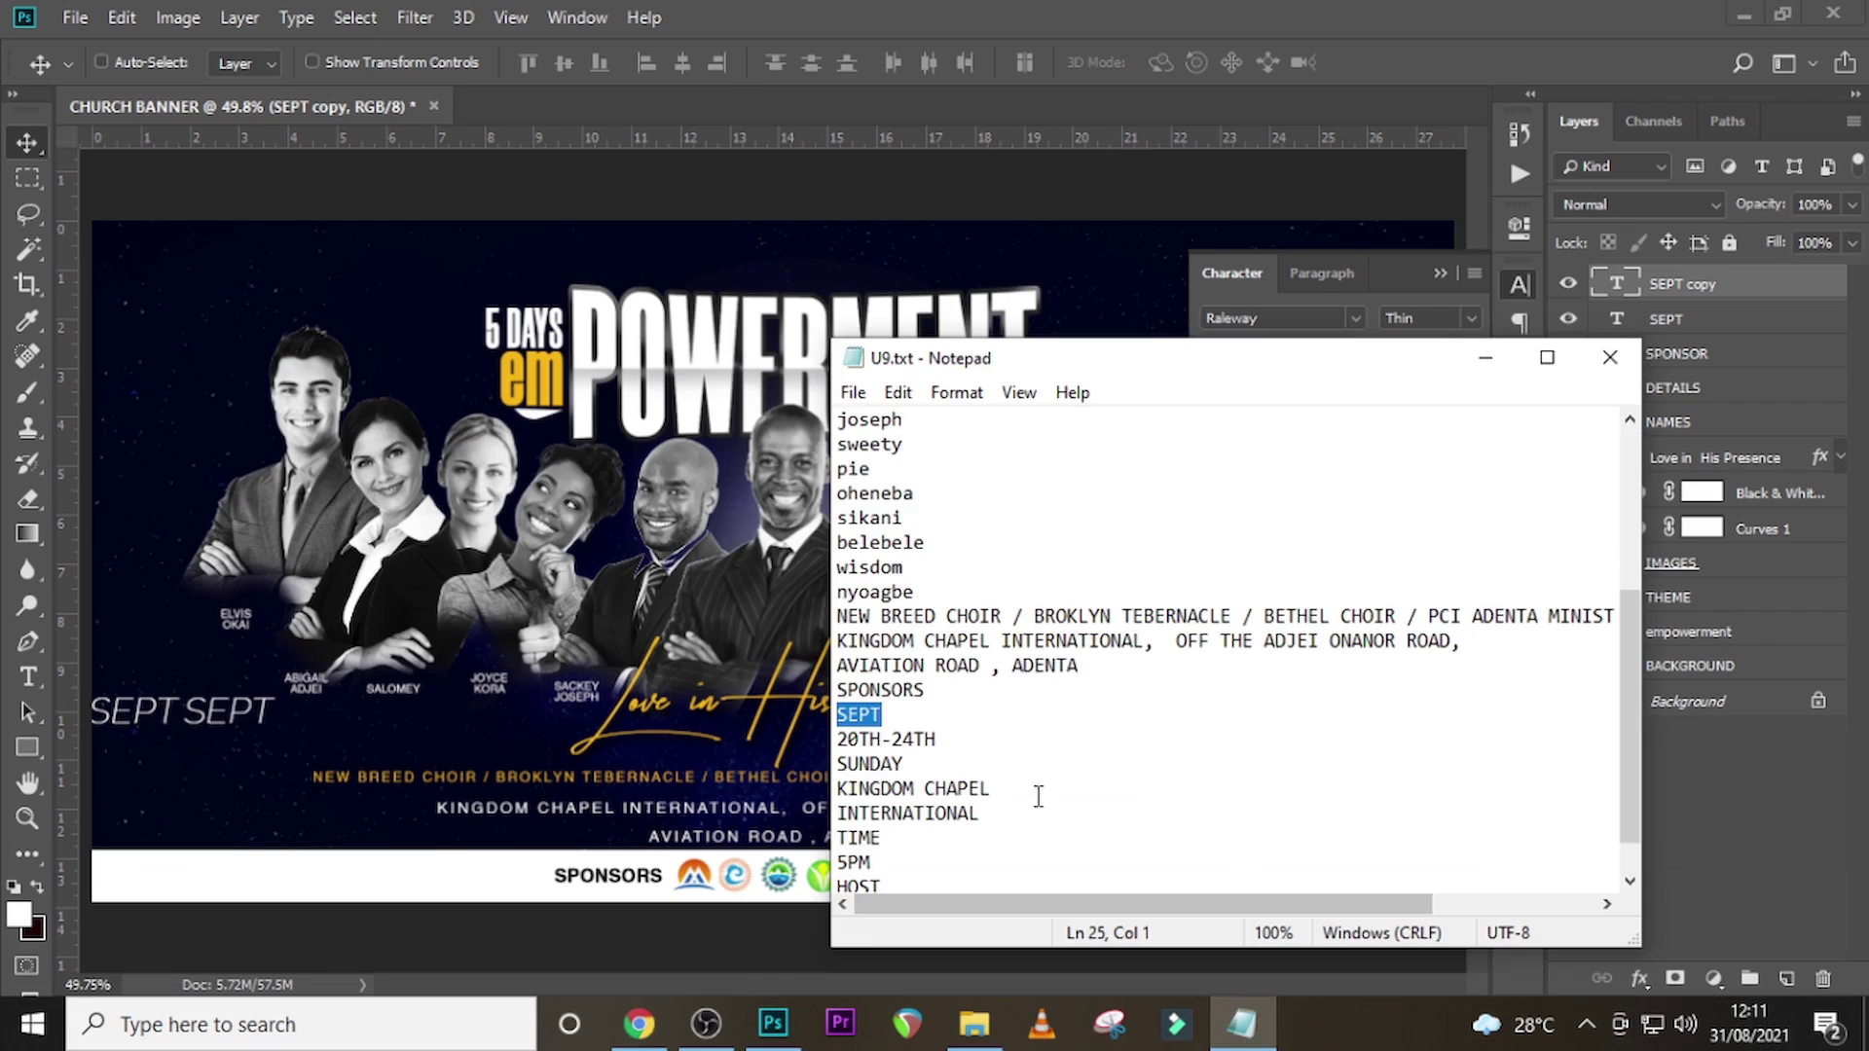
key(ctrl+c)
click(1670, 291)
double_click(1619, 284)
key(ctrl+v)
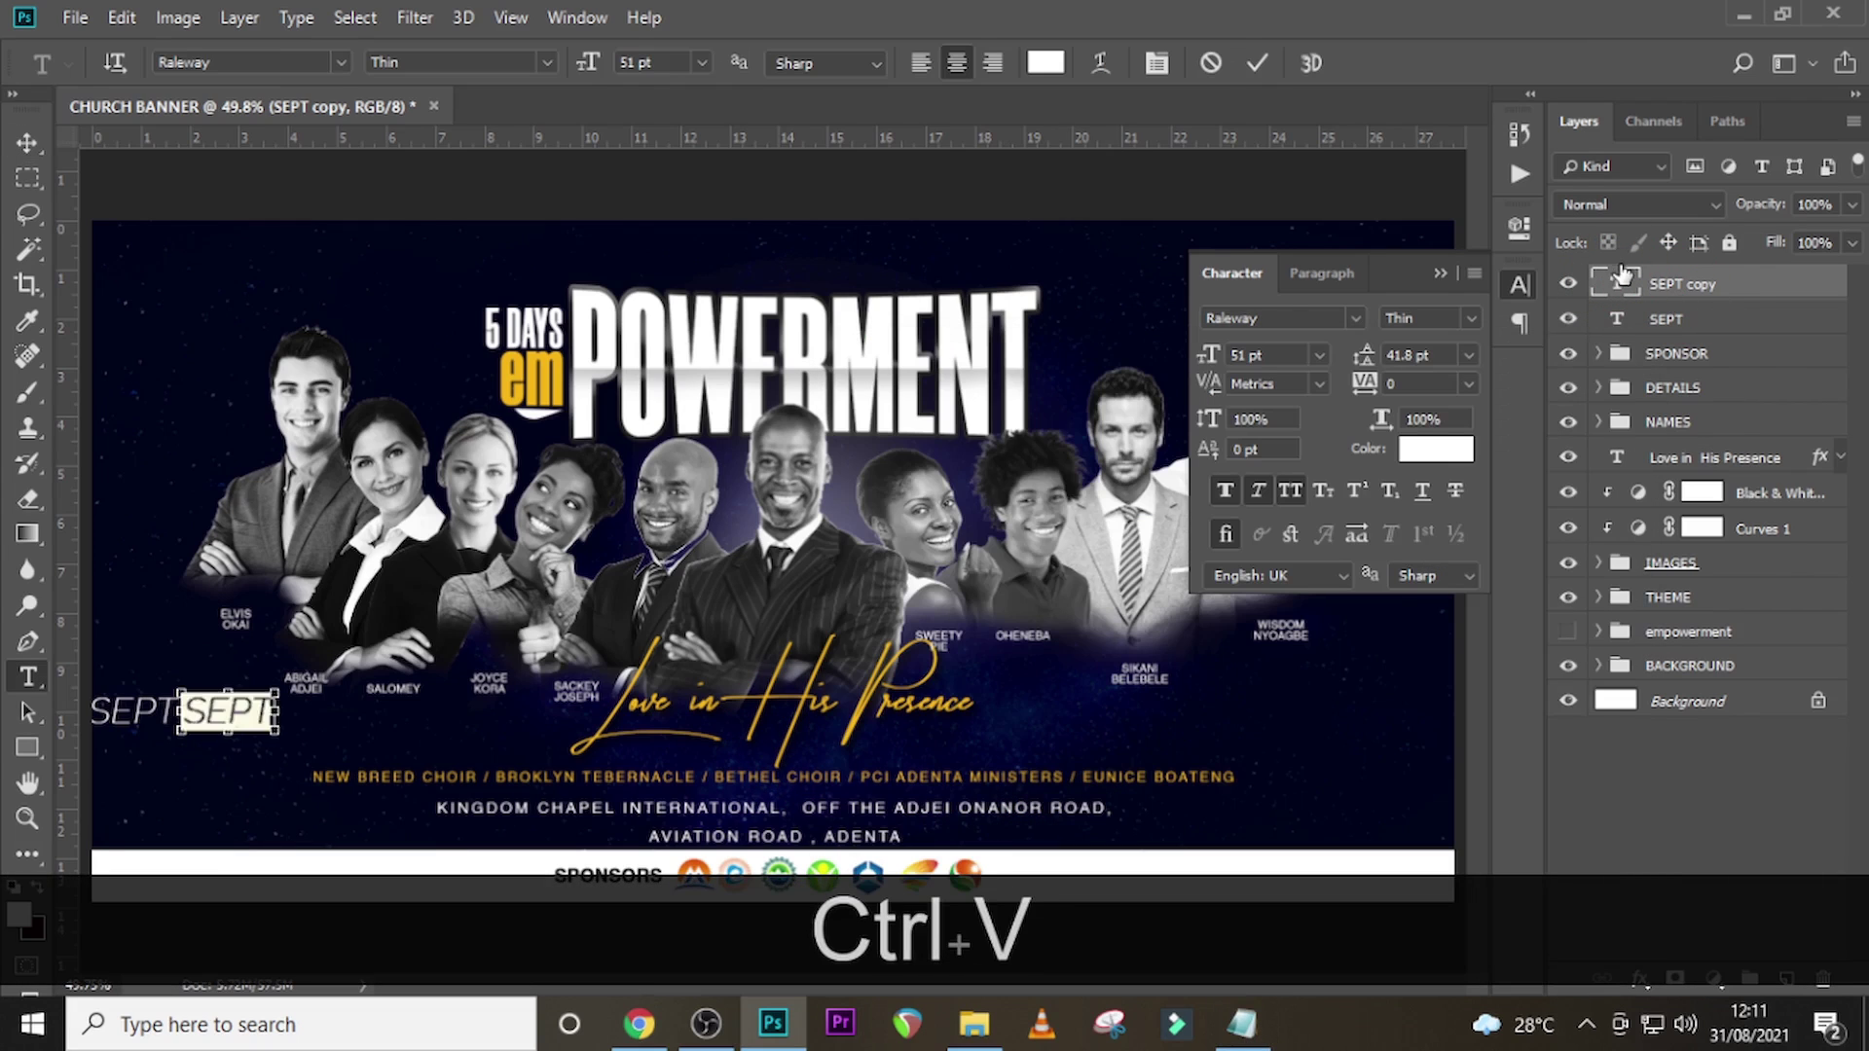
click(27, 142)
drag(242, 725, 286, 725)
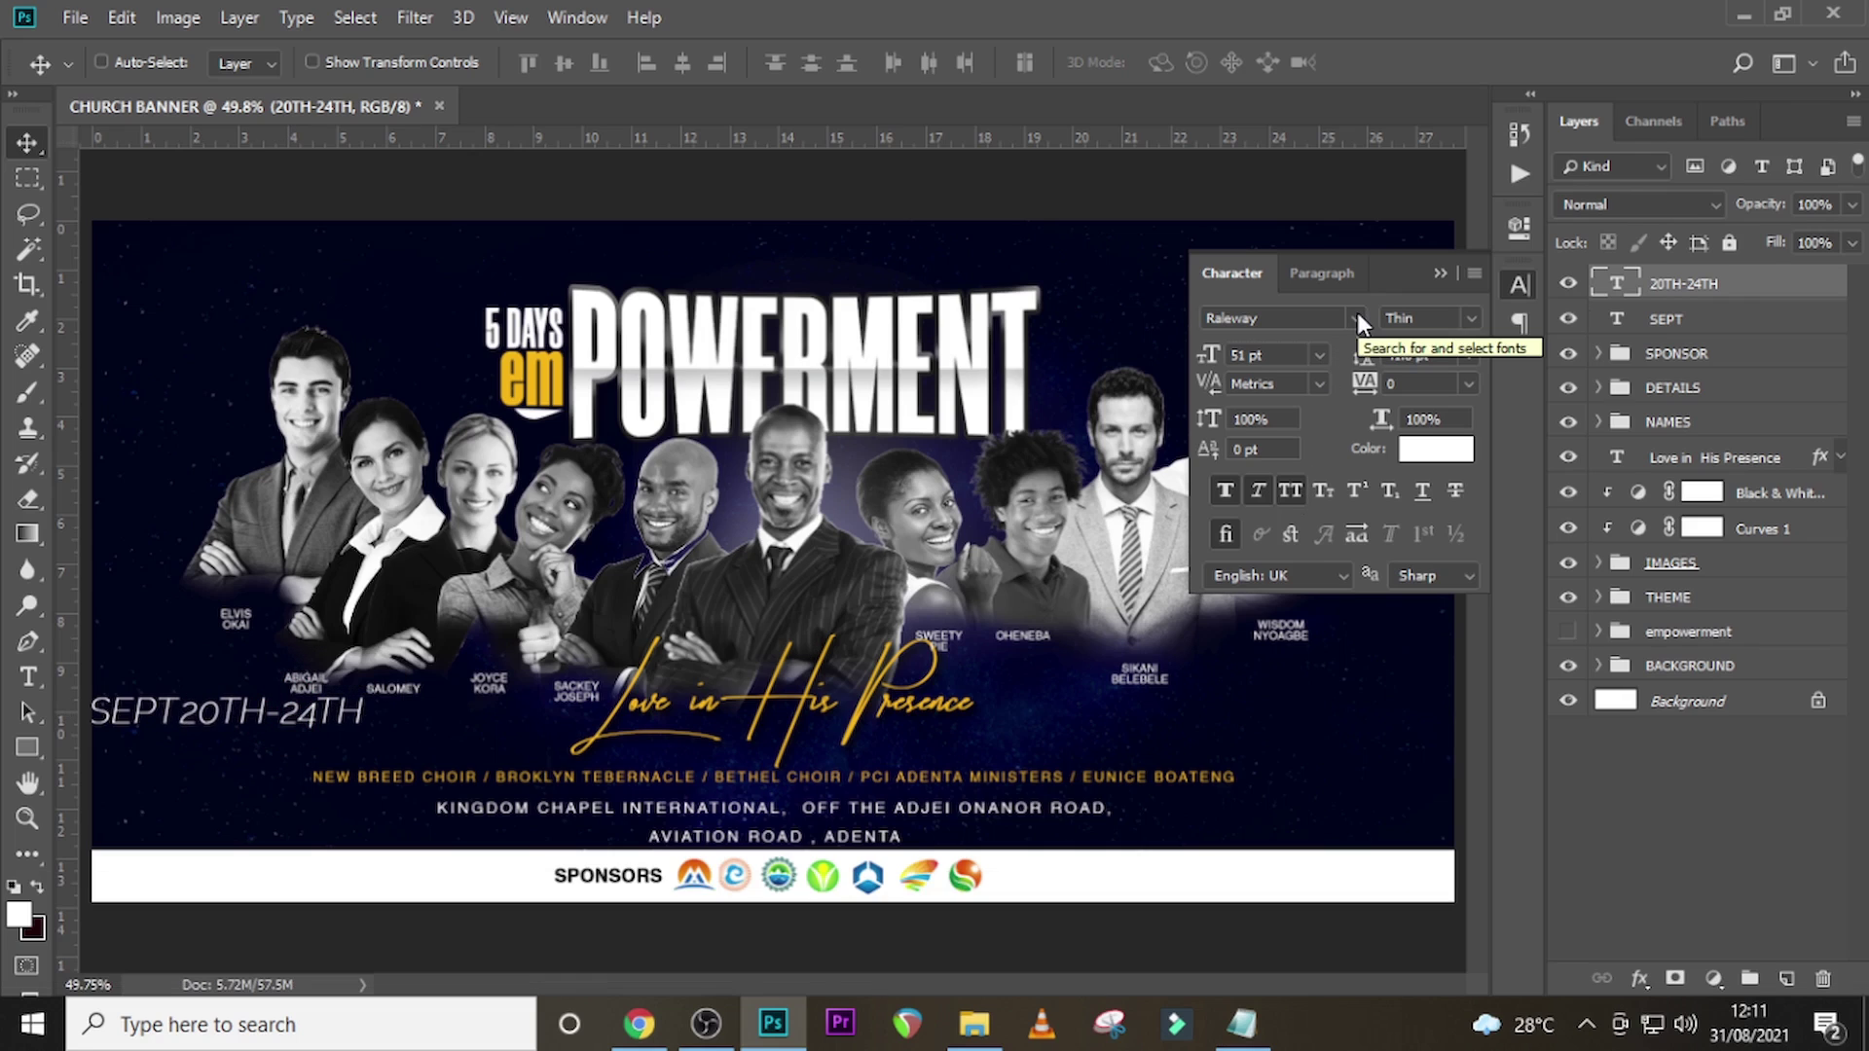
- Set the 20TH-24TH text to Helvetica Bold at 54 pt
click(1359, 320)
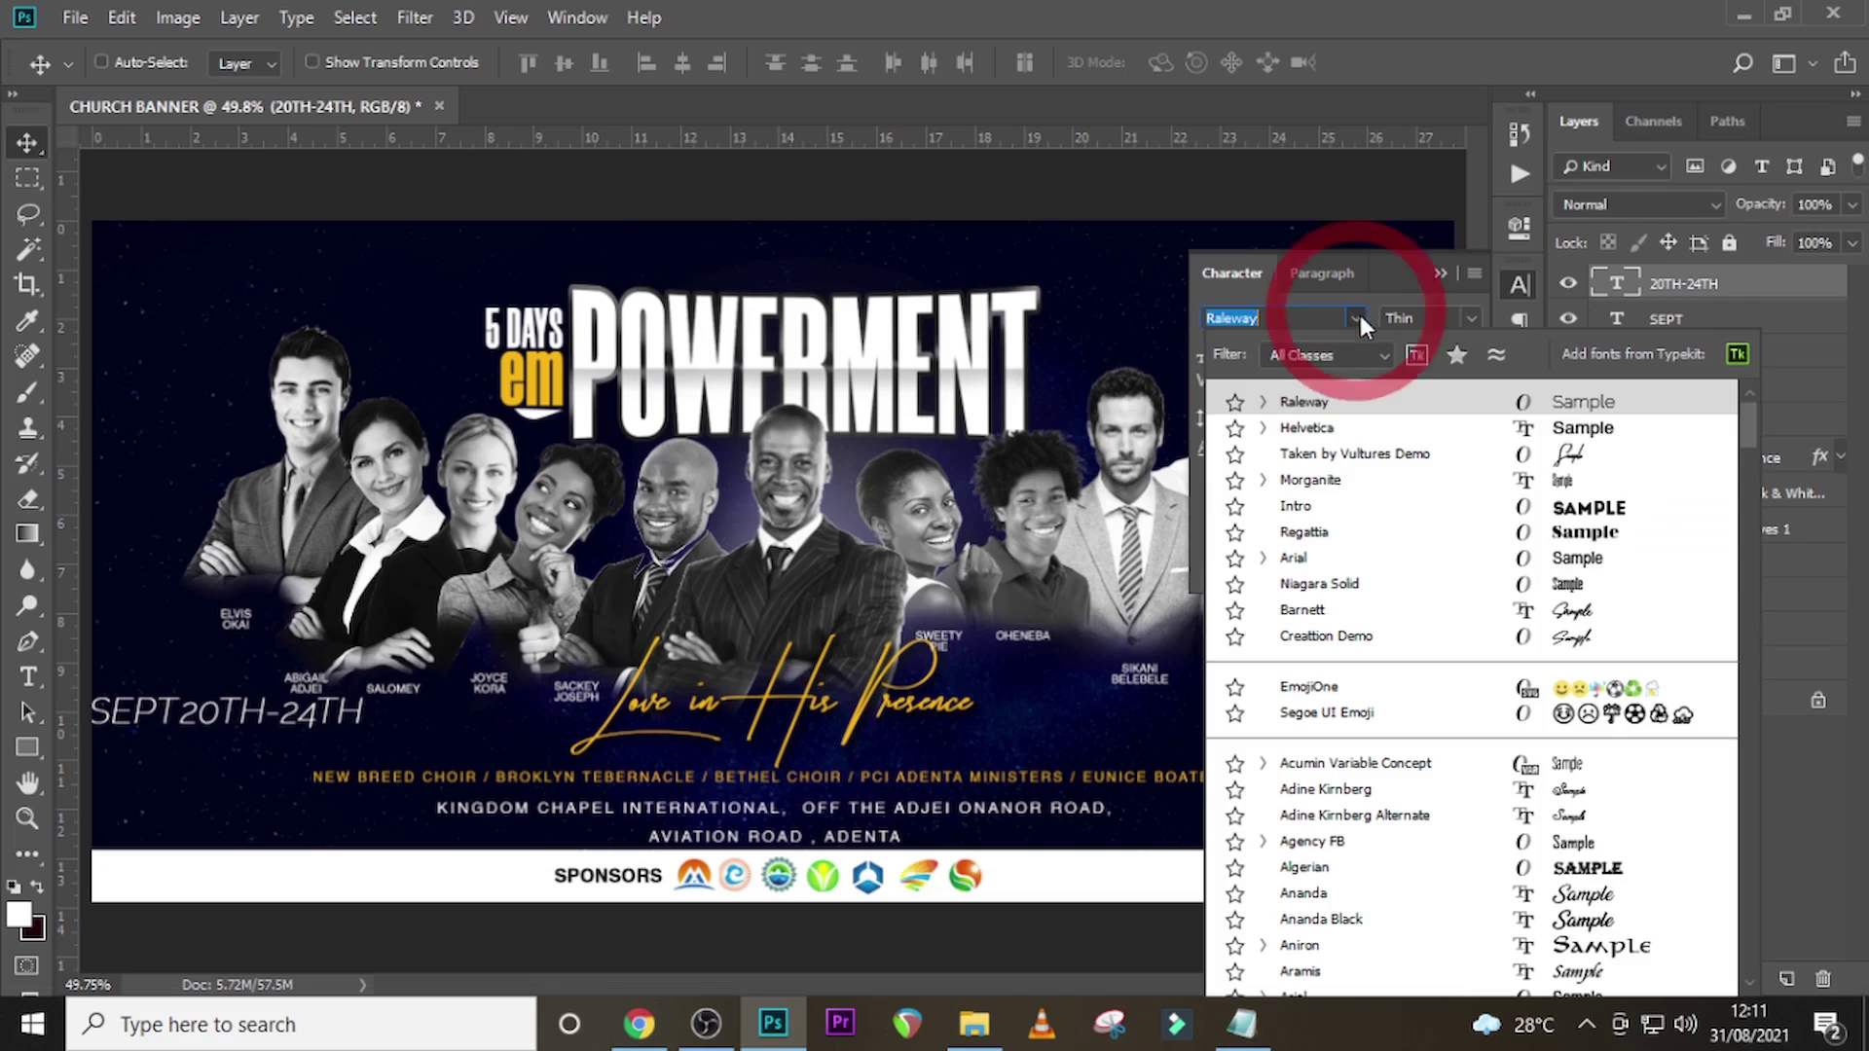
click(1313, 428)
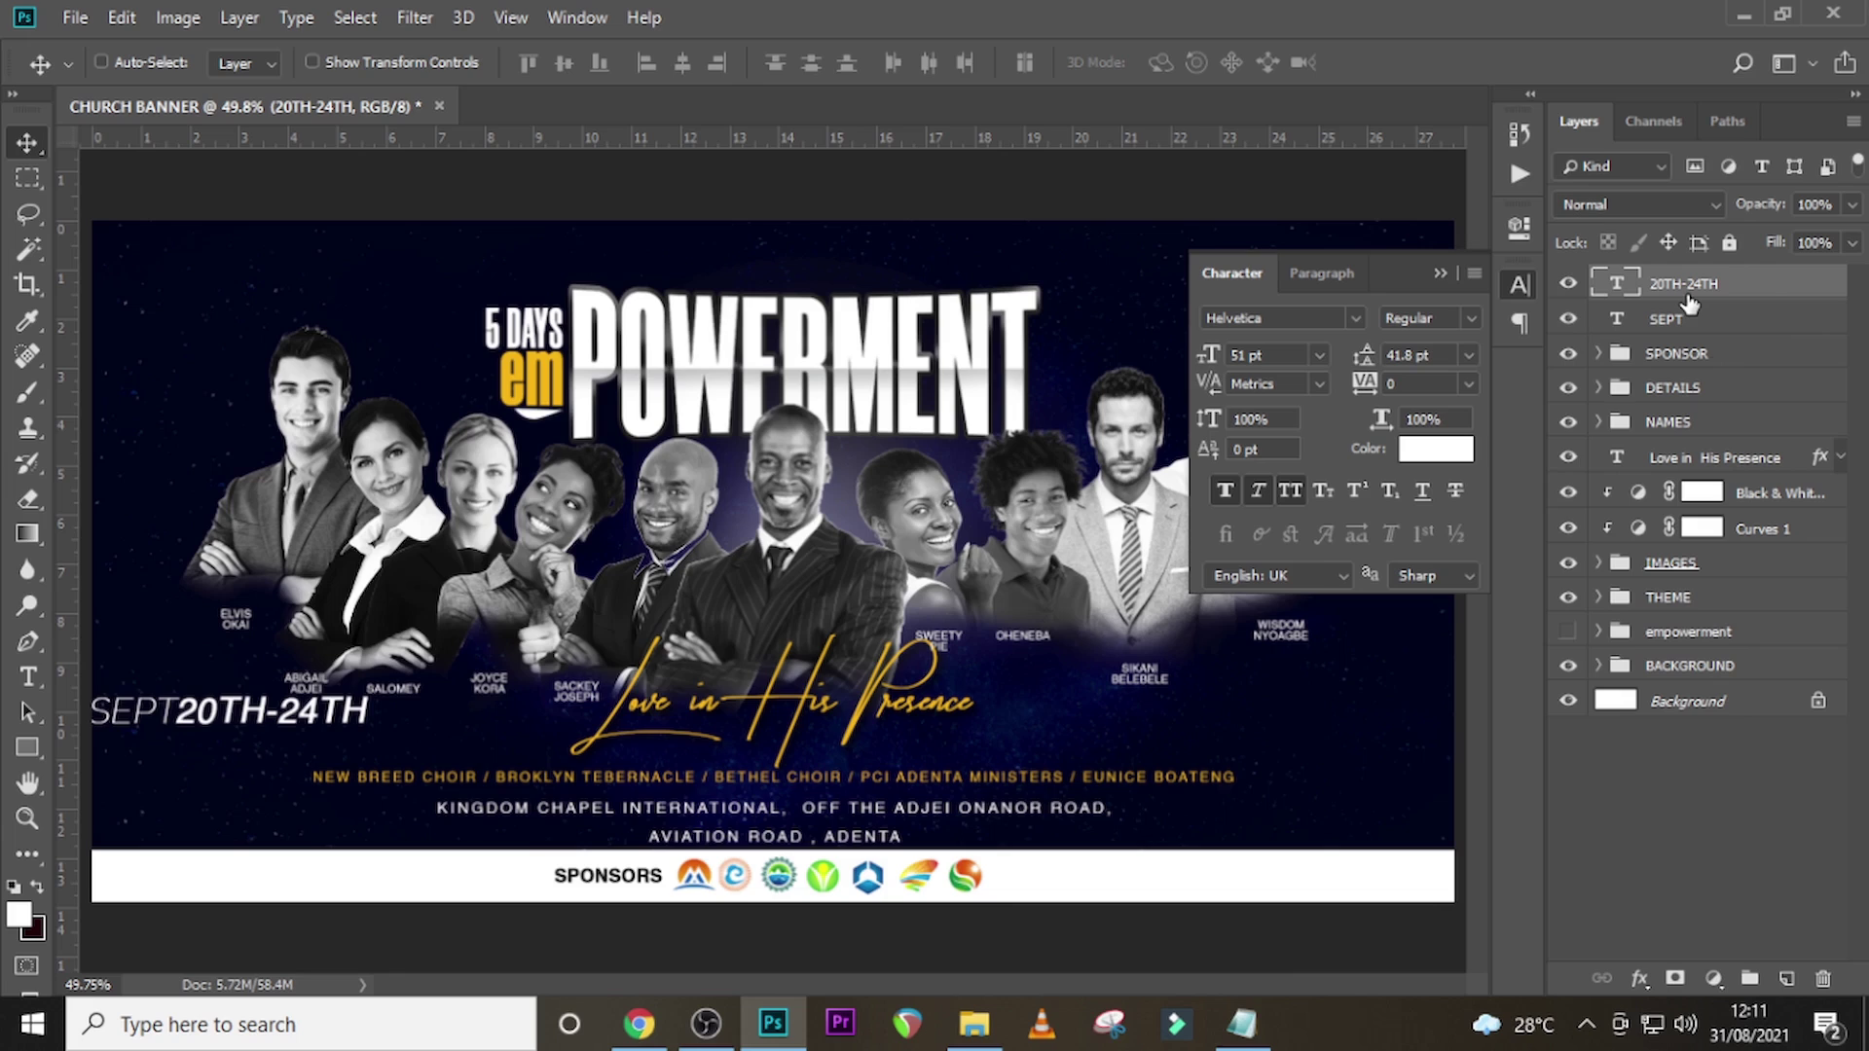
click(1472, 319)
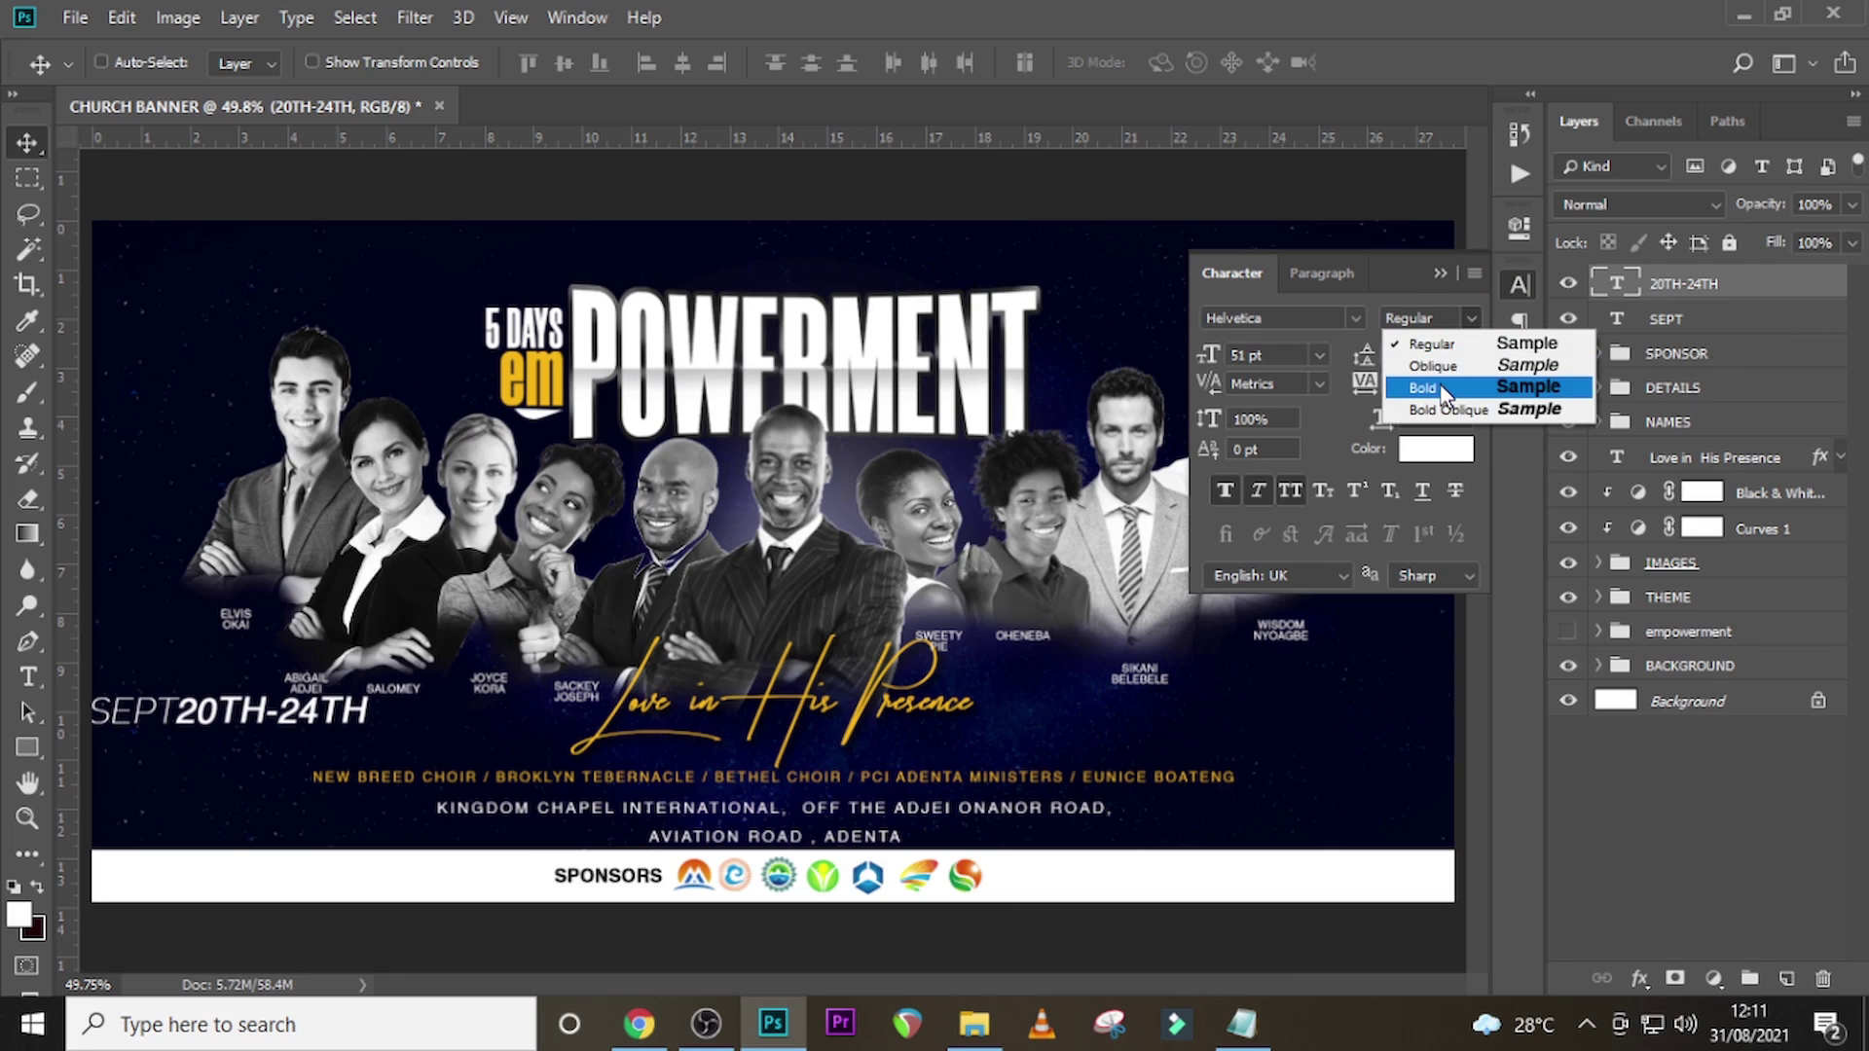
click(1441, 389)
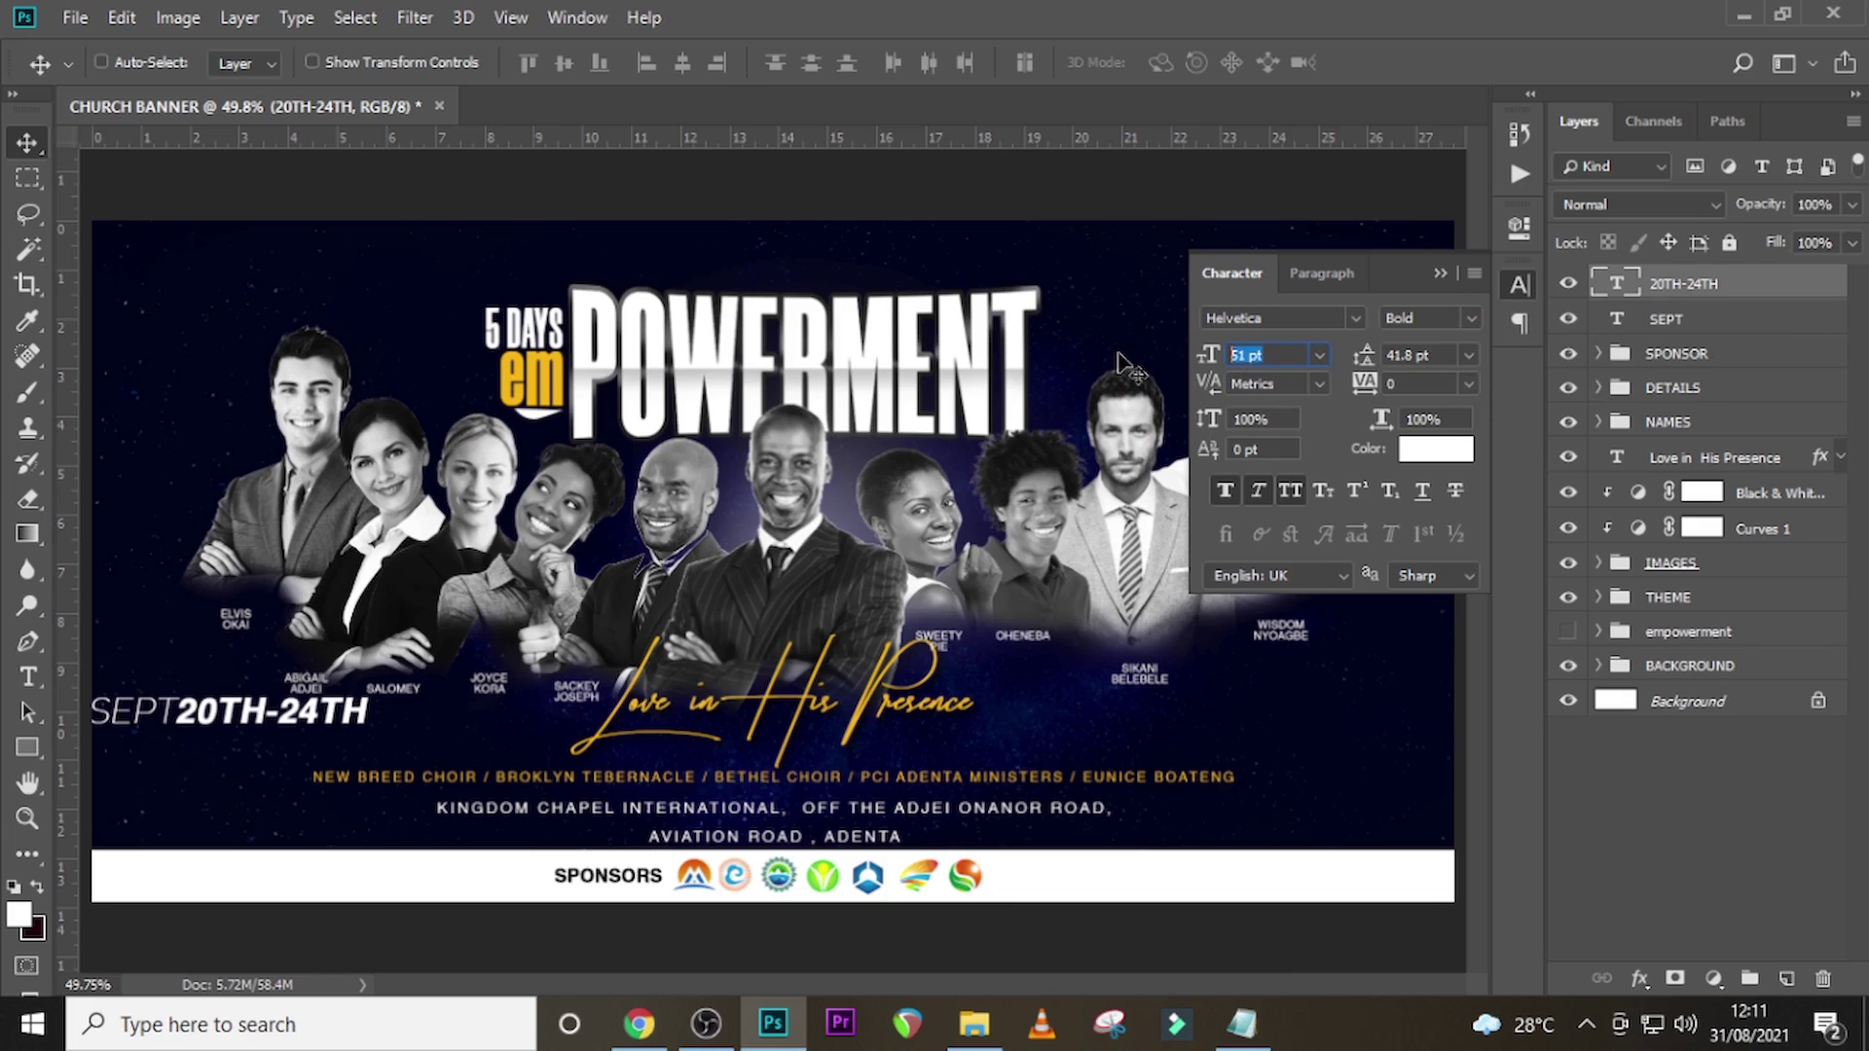
text(54)
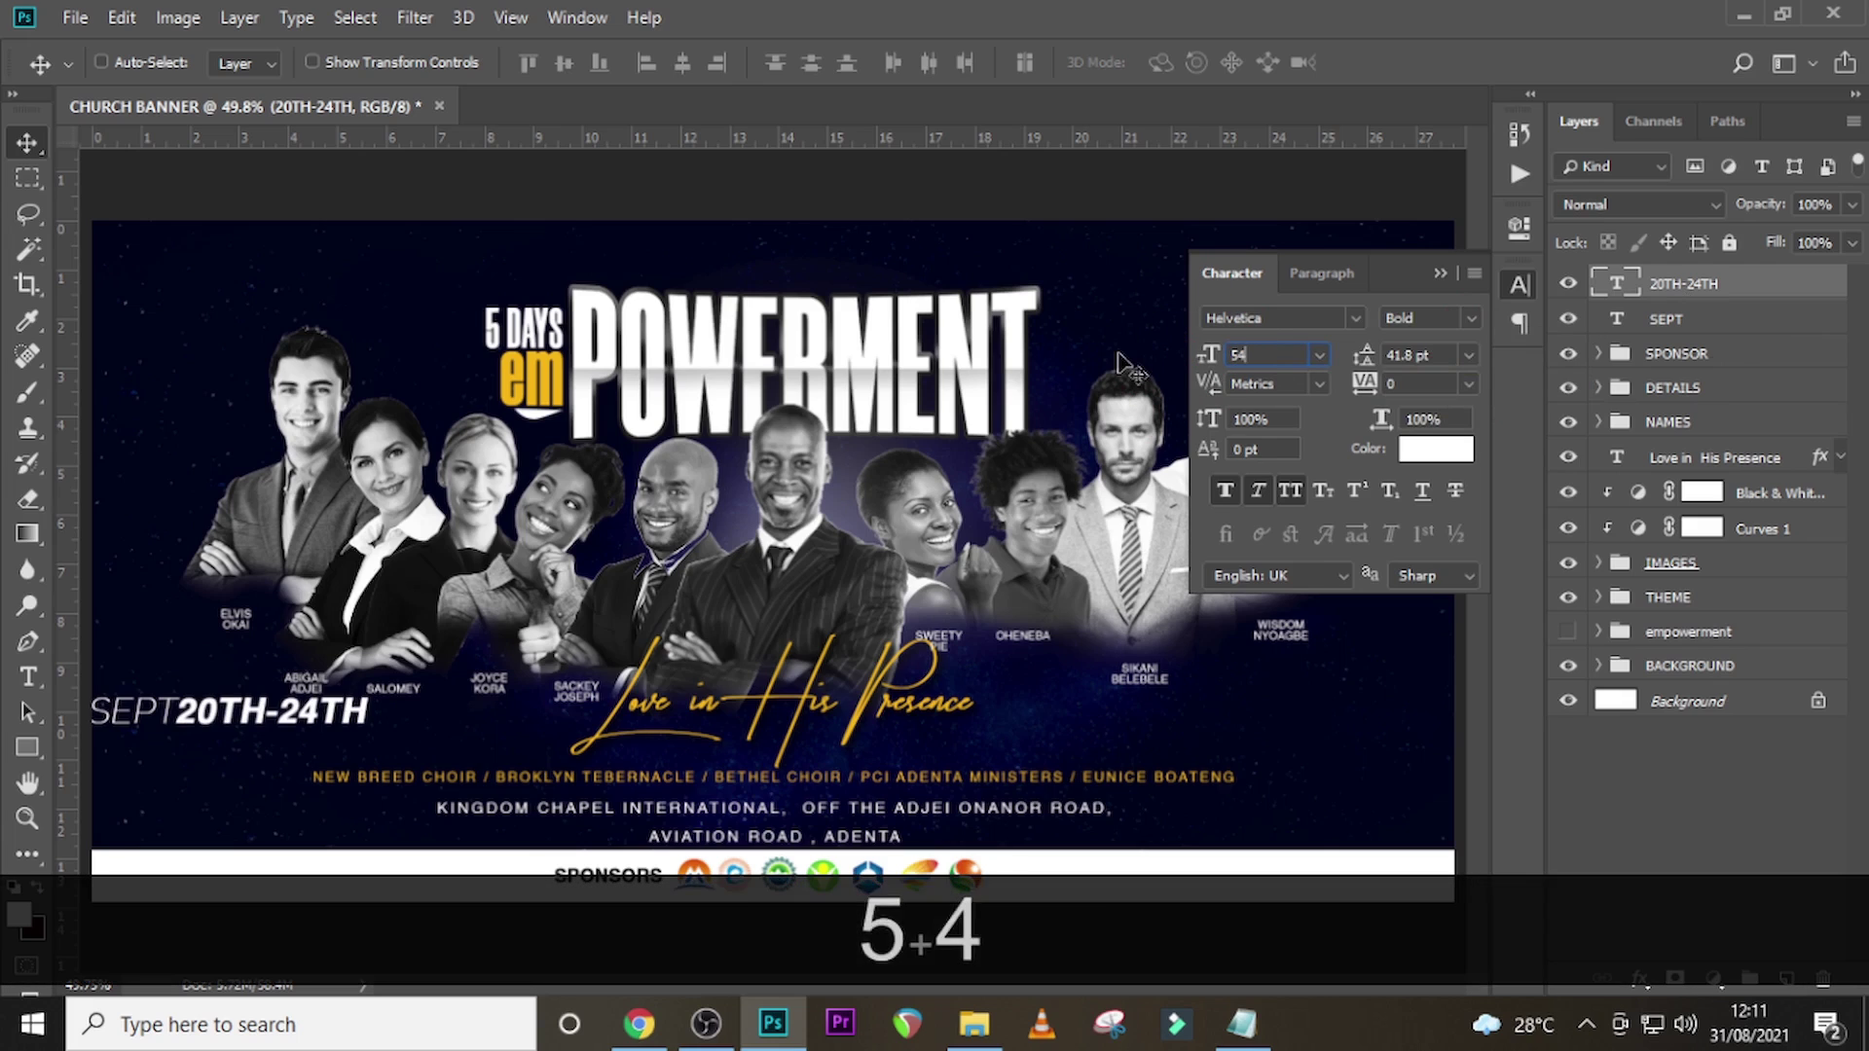
key(Return)
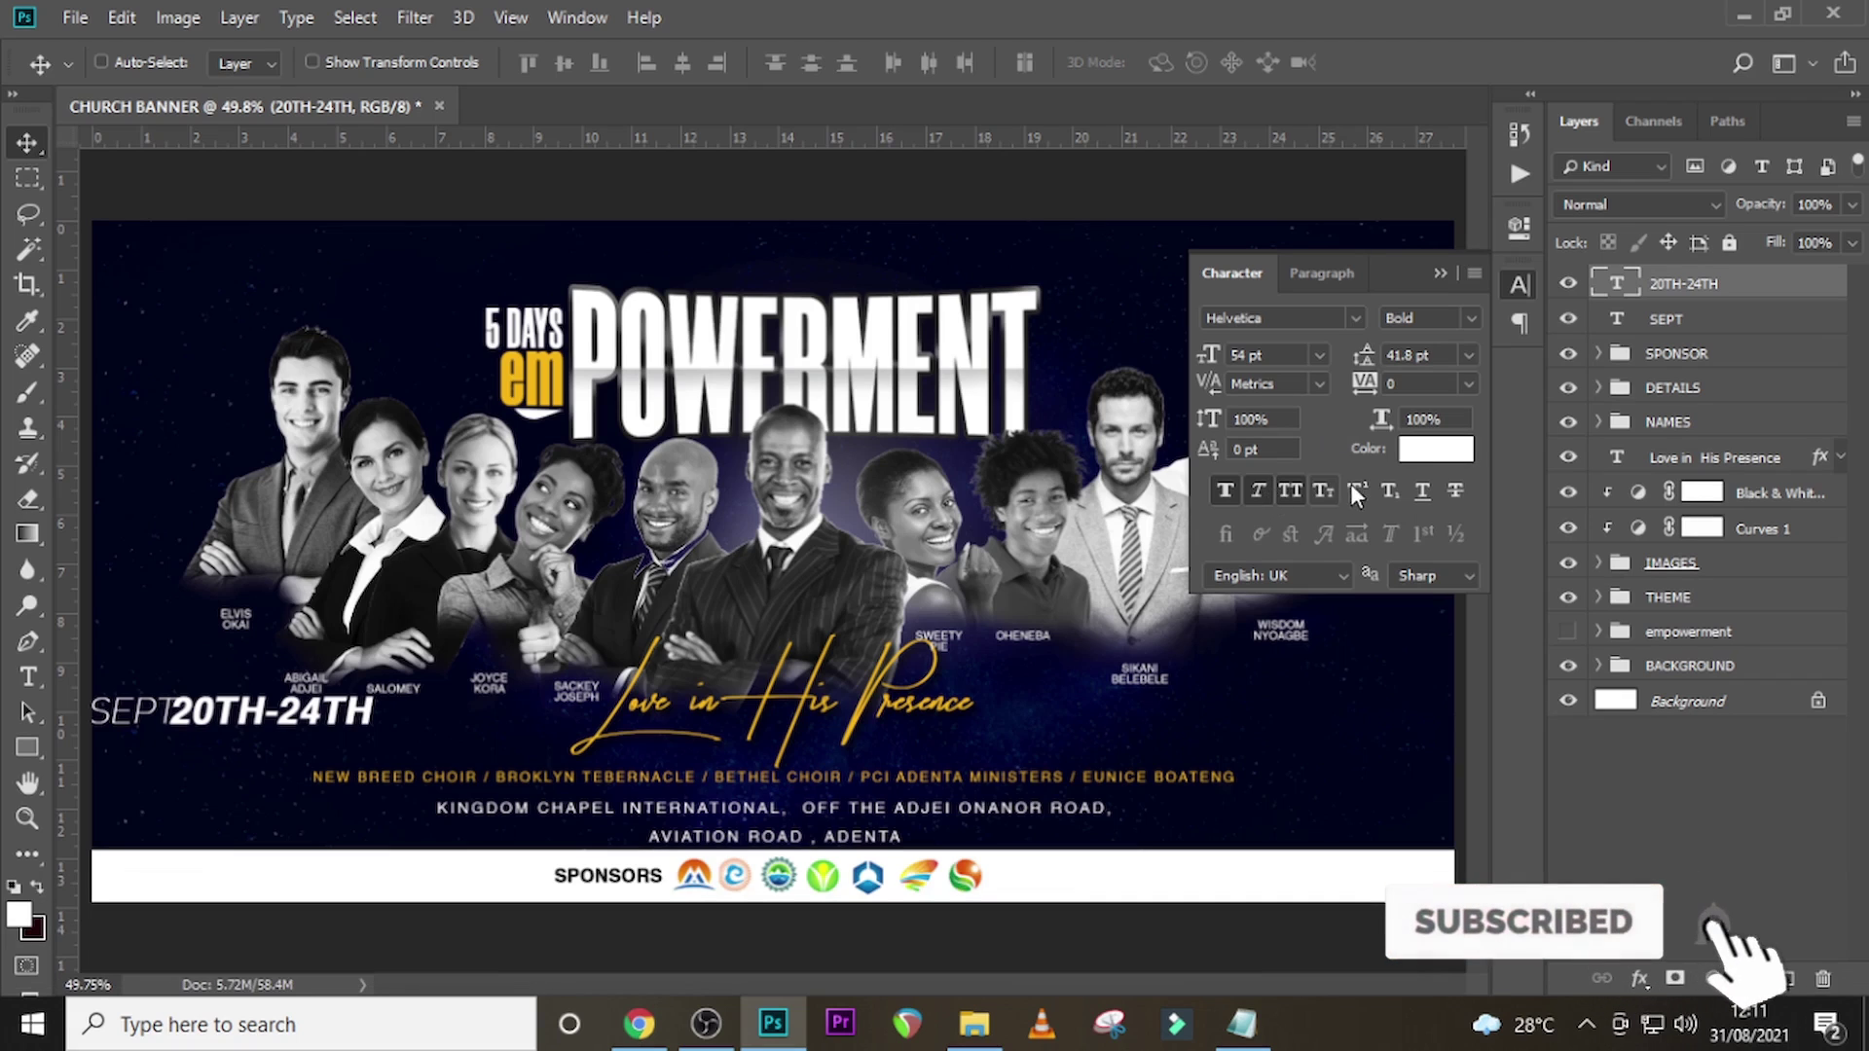
- Draw a white rectangle about 315 × 64 px around the 20TH-24TH date and place its layer beneath that text
click(27, 748)
drag(176, 689, 380, 732)
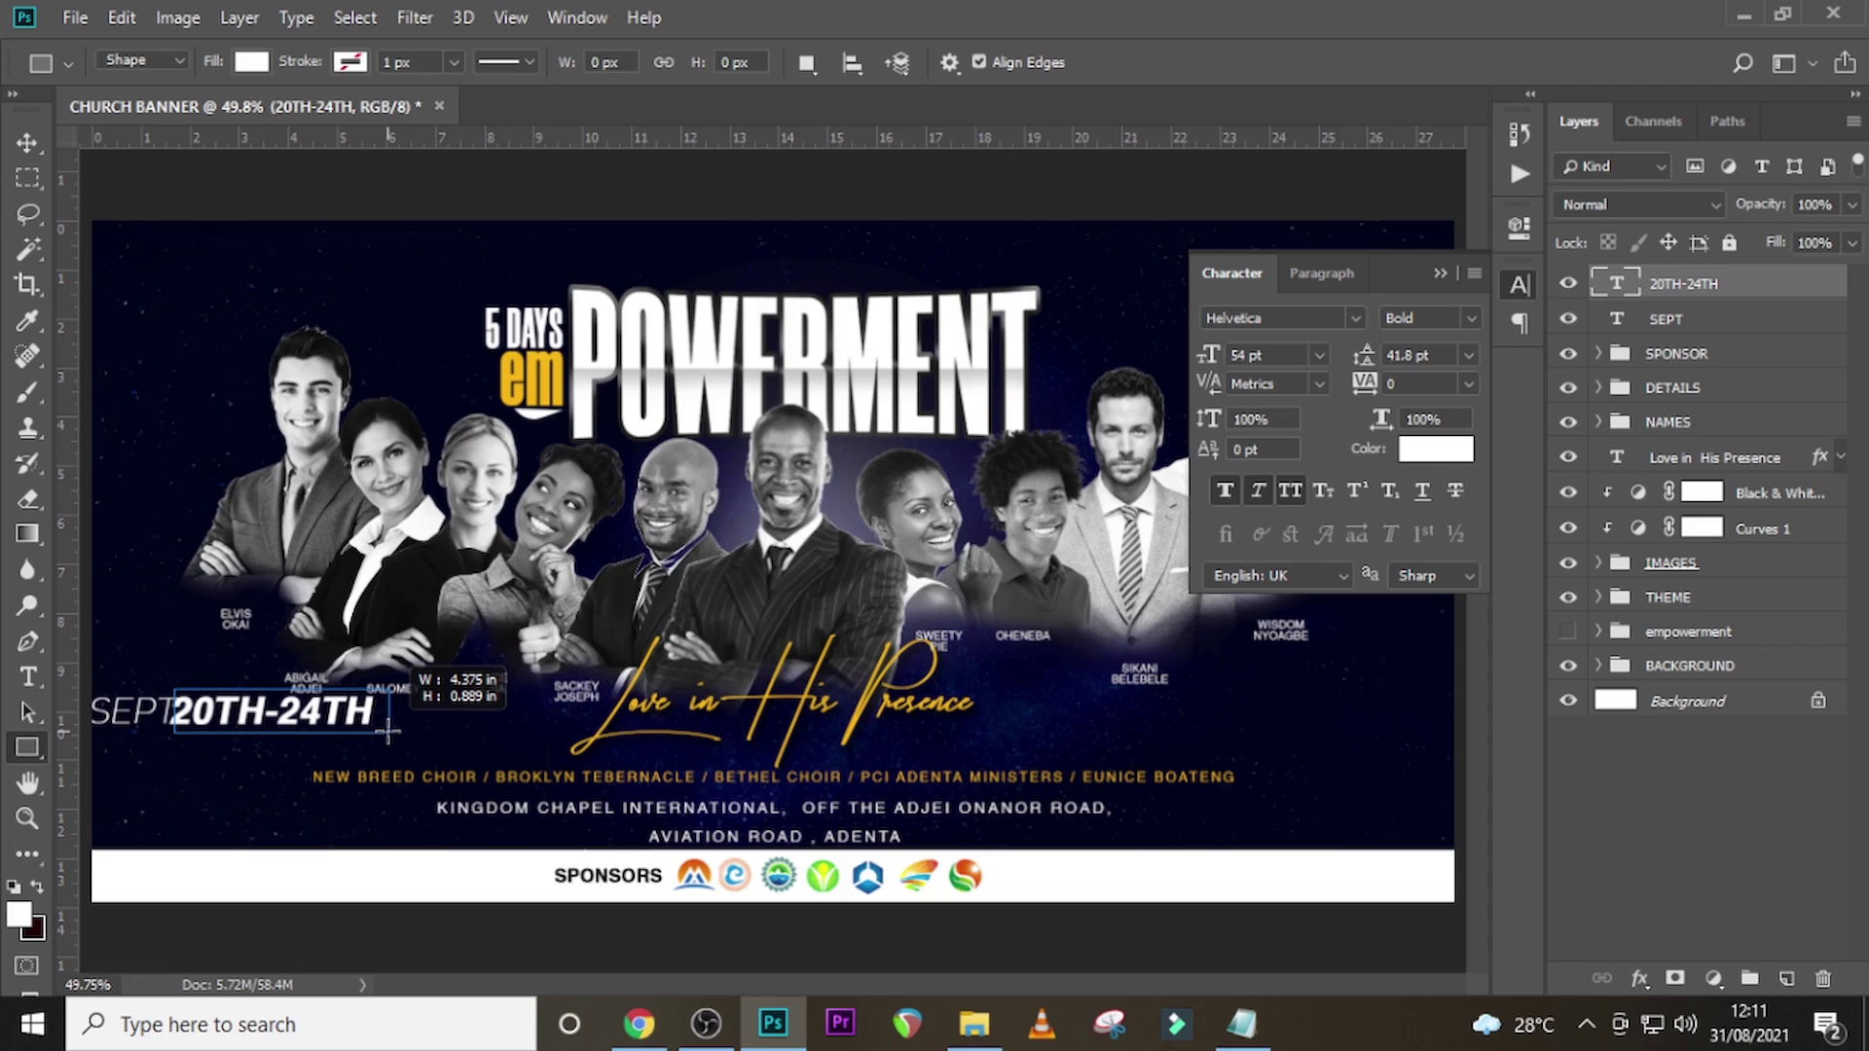
drag(388, 732, 390, 733)
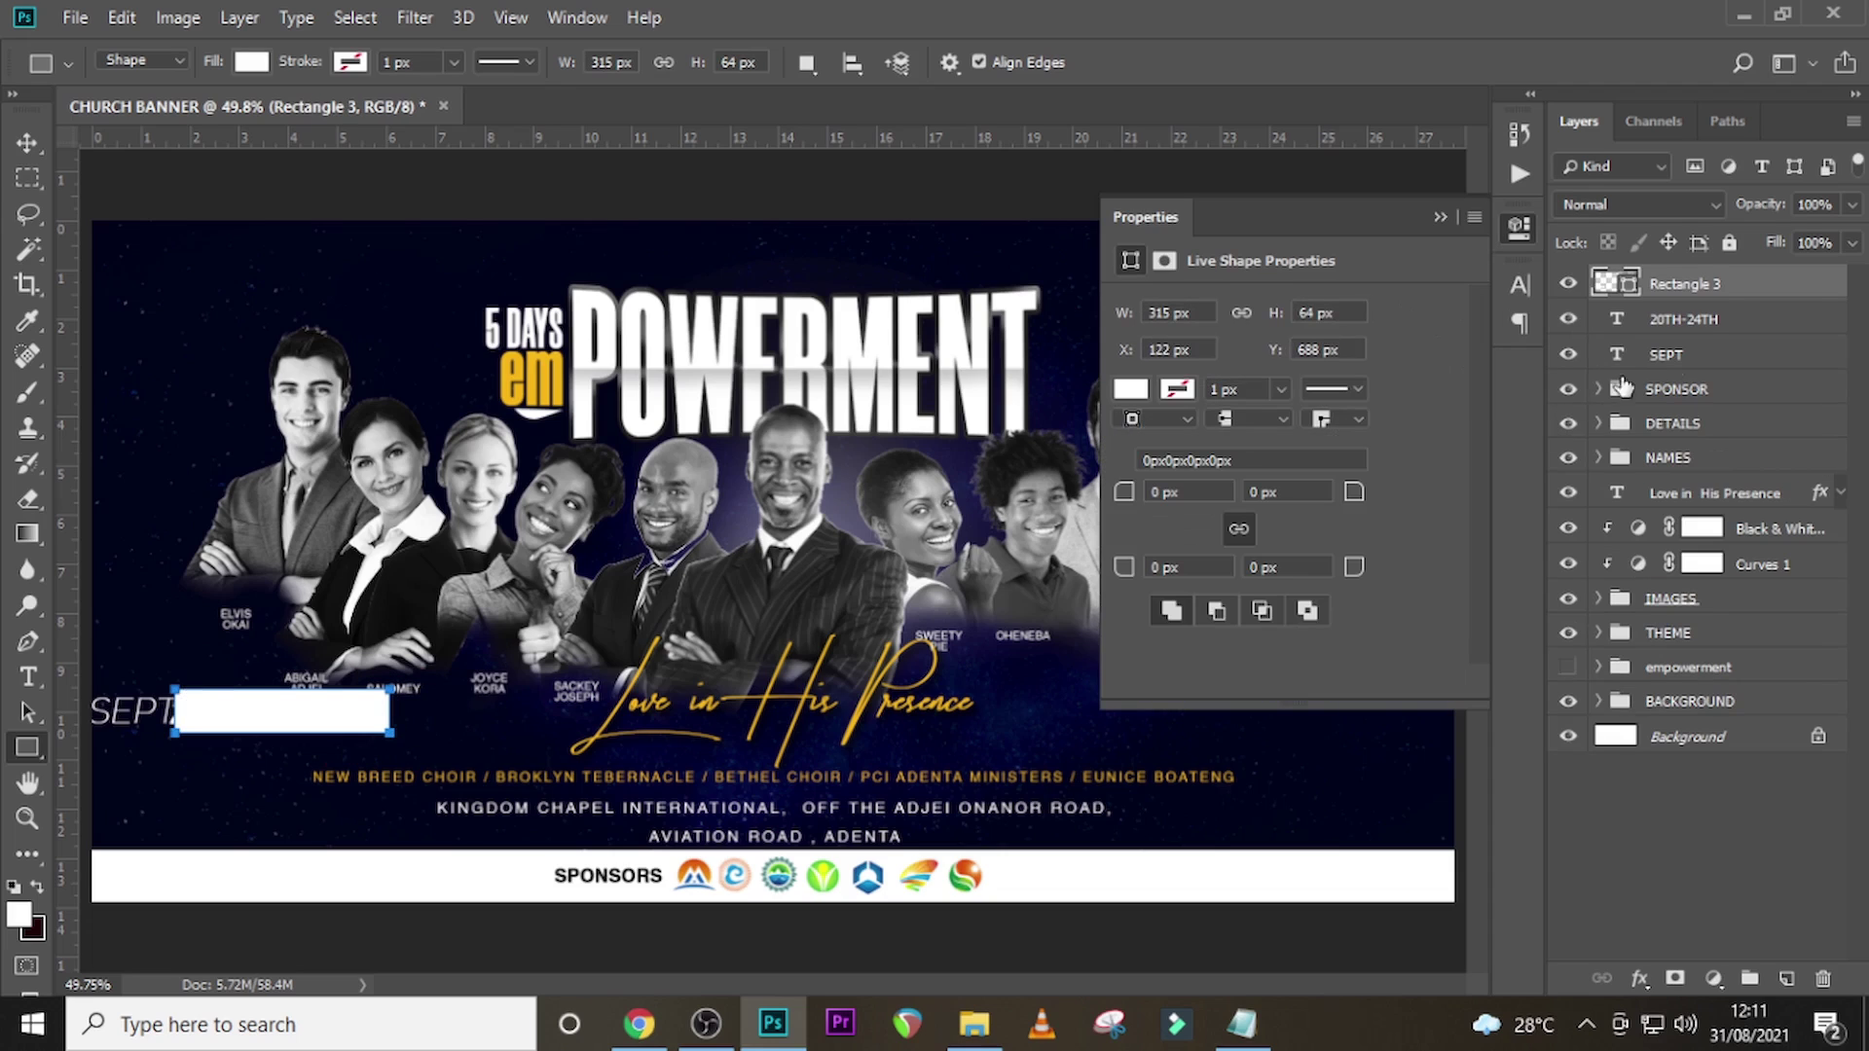
drag(1715, 288, 1676, 310)
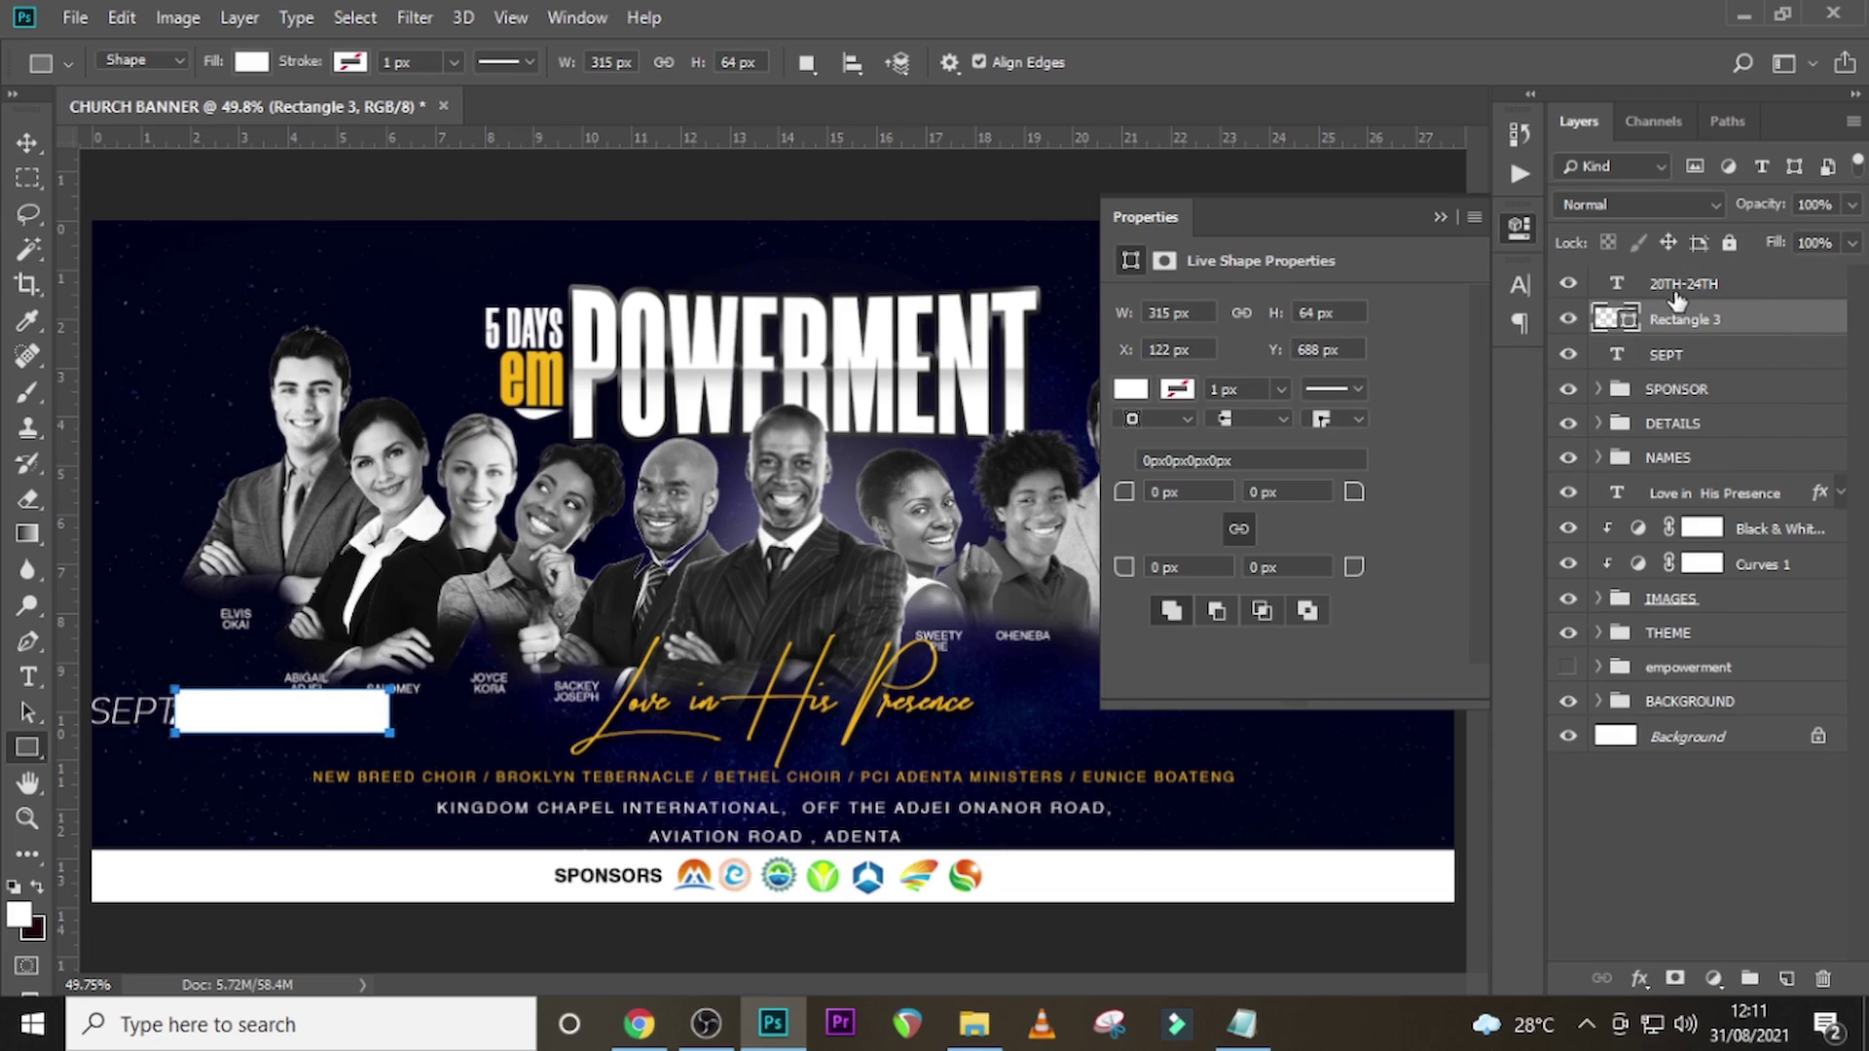
- Change the colour of the 20TH-24TH text to black
click(1687, 283)
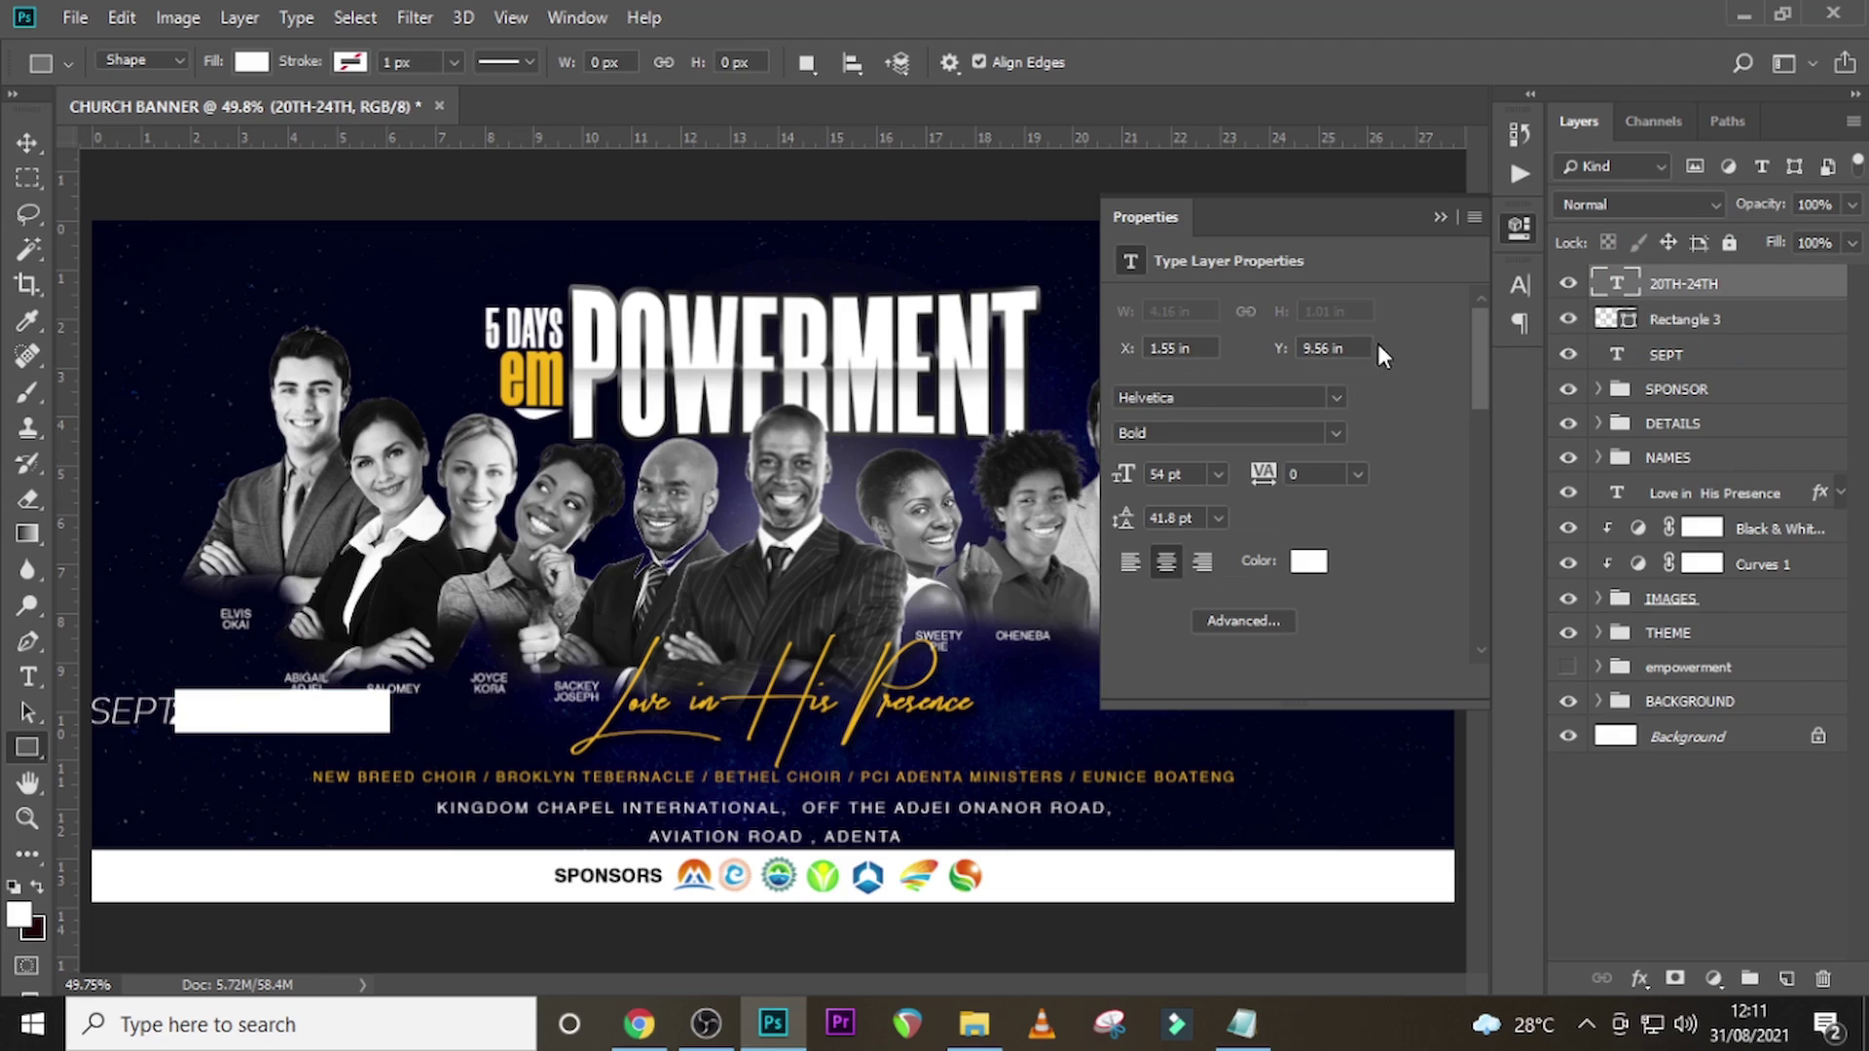
click(1519, 283)
click(1440, 449)
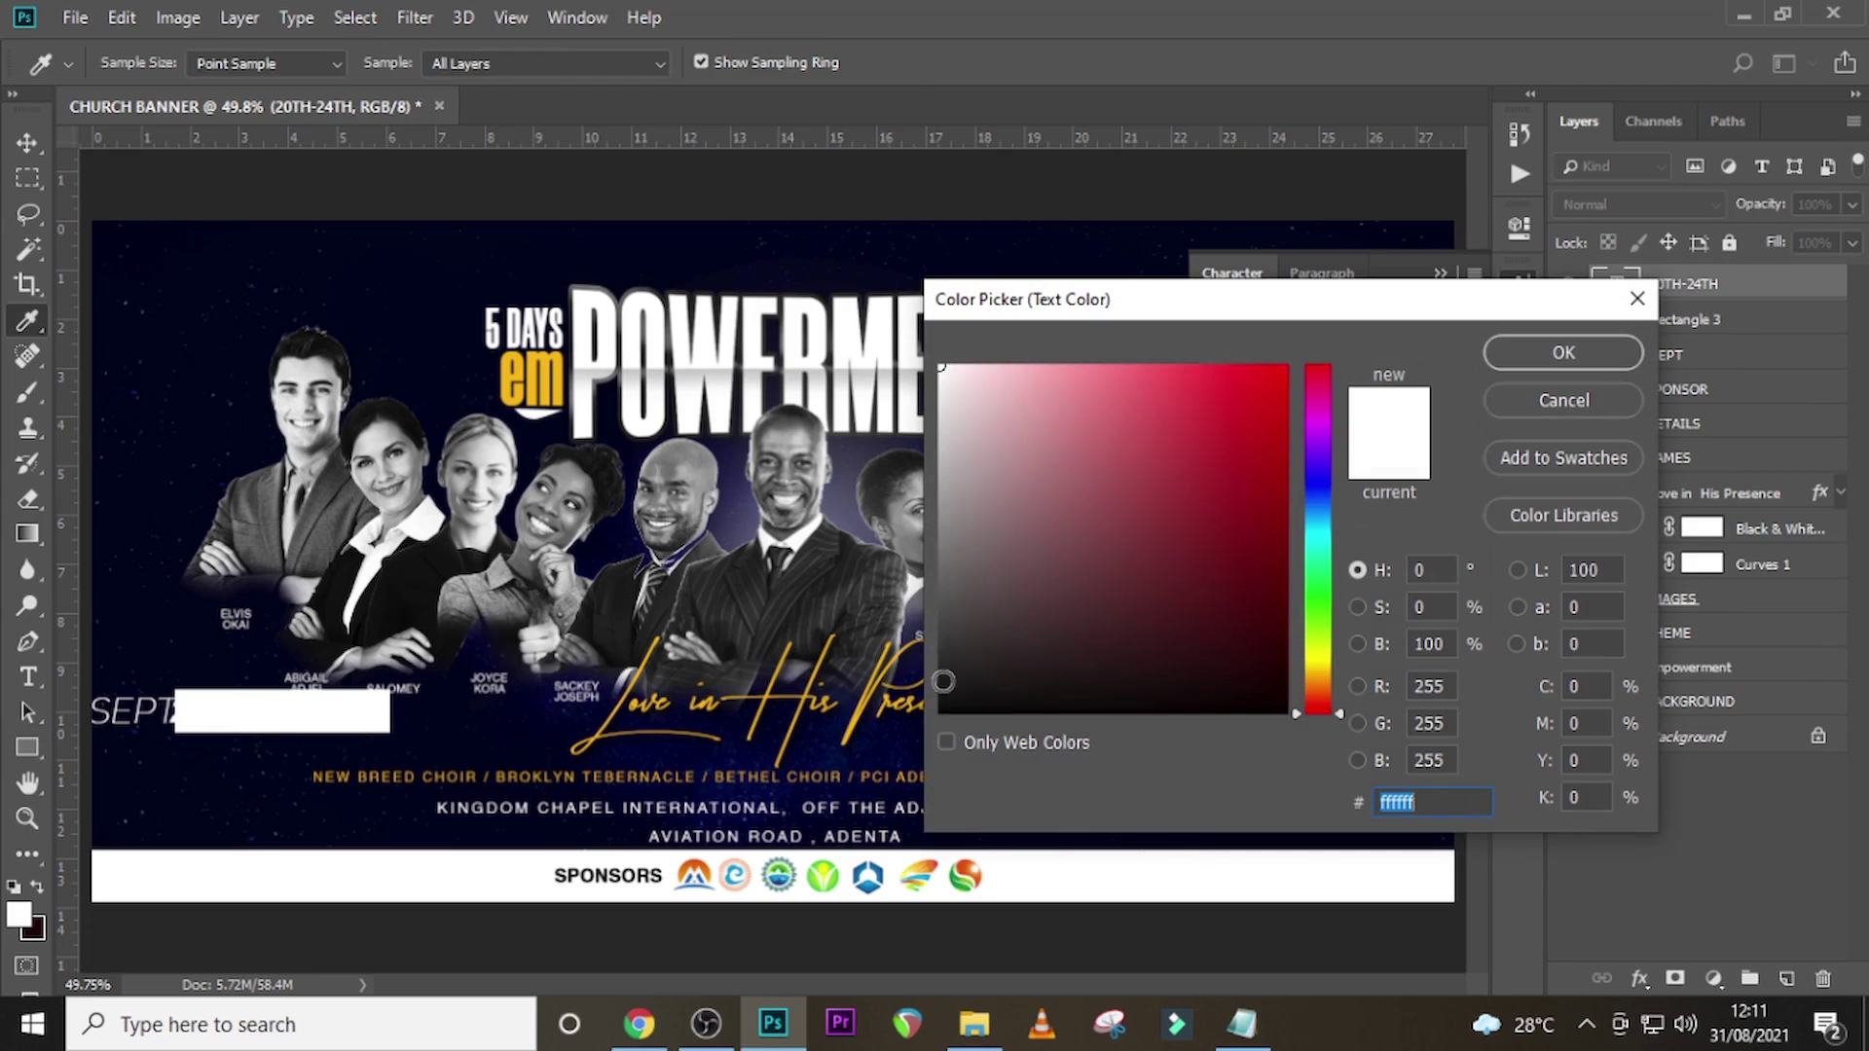
click(940, 711)
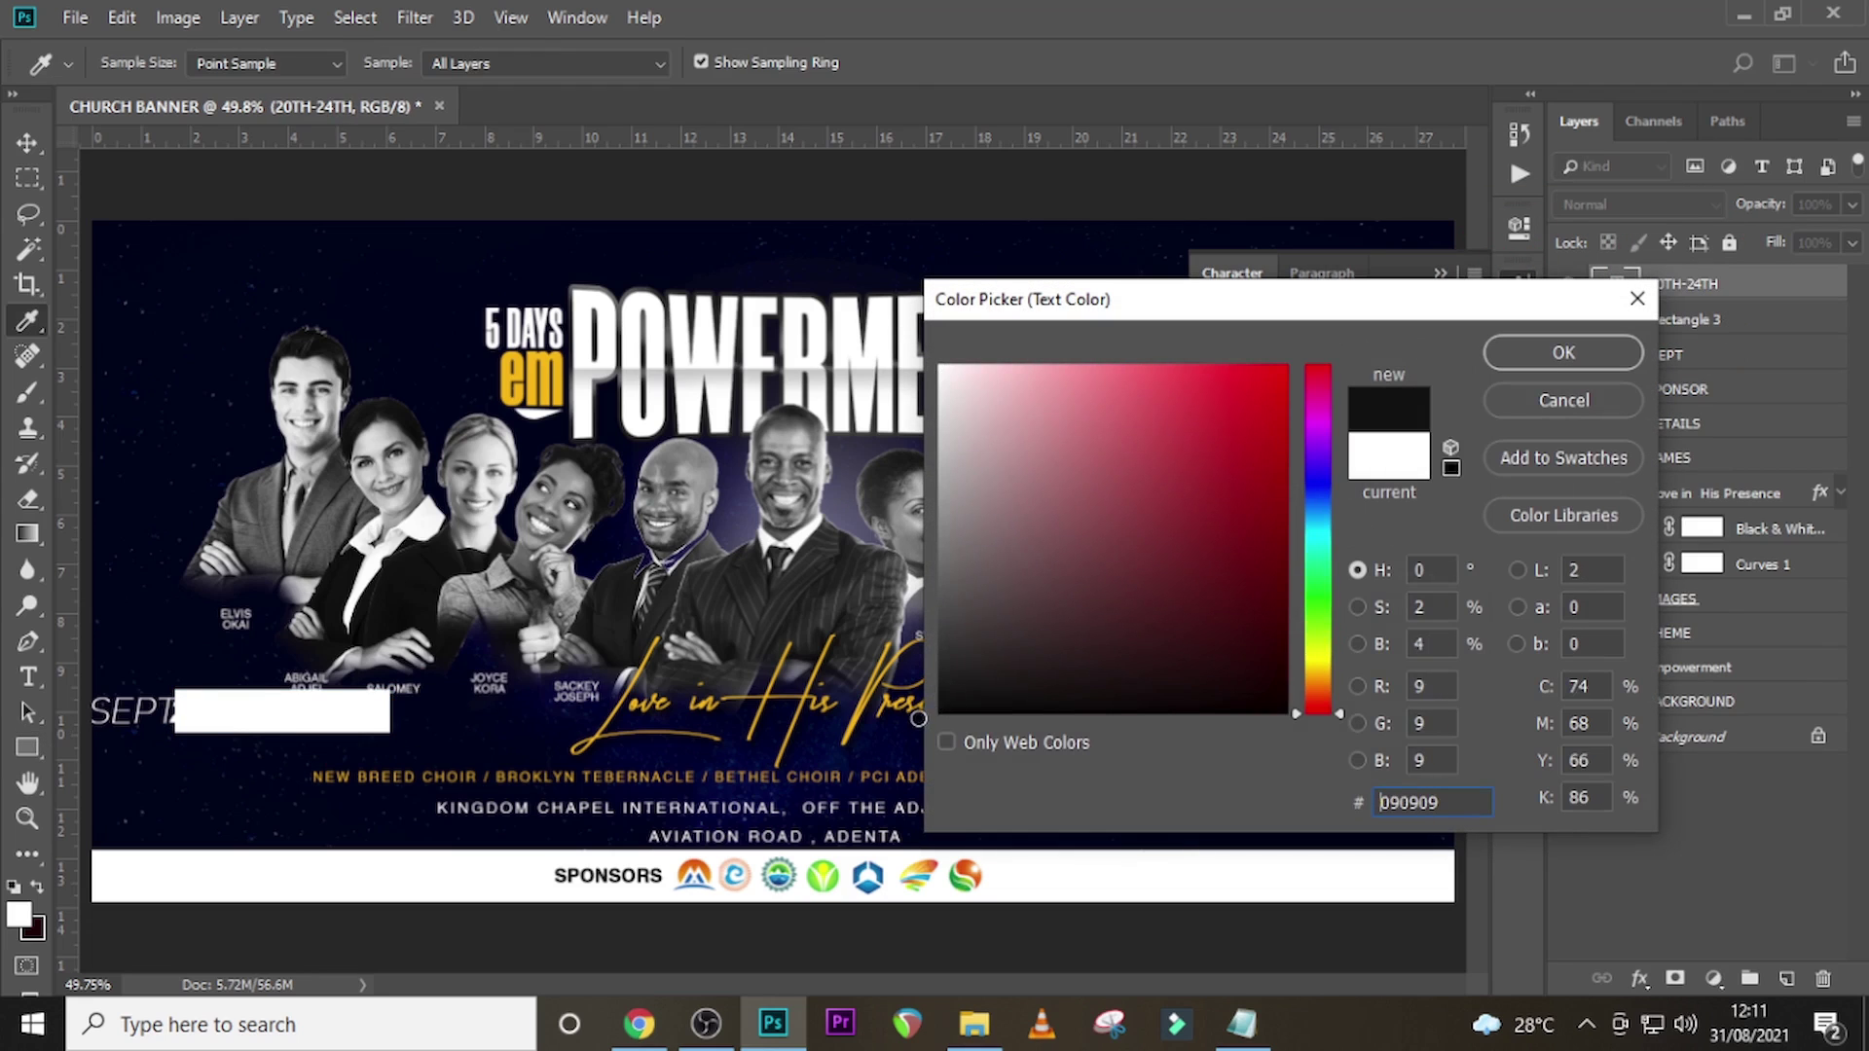
click(1518, 353)
- Nudge the 20TH-24TH text right and slightly down to centre it inside the white rectangle
key(u)
key(ctrl+equal)
key(ctrl+equal)
key(ctrl+equal)
drag(844, 981, 649, 979)
scroll(878, 562, down, 3)
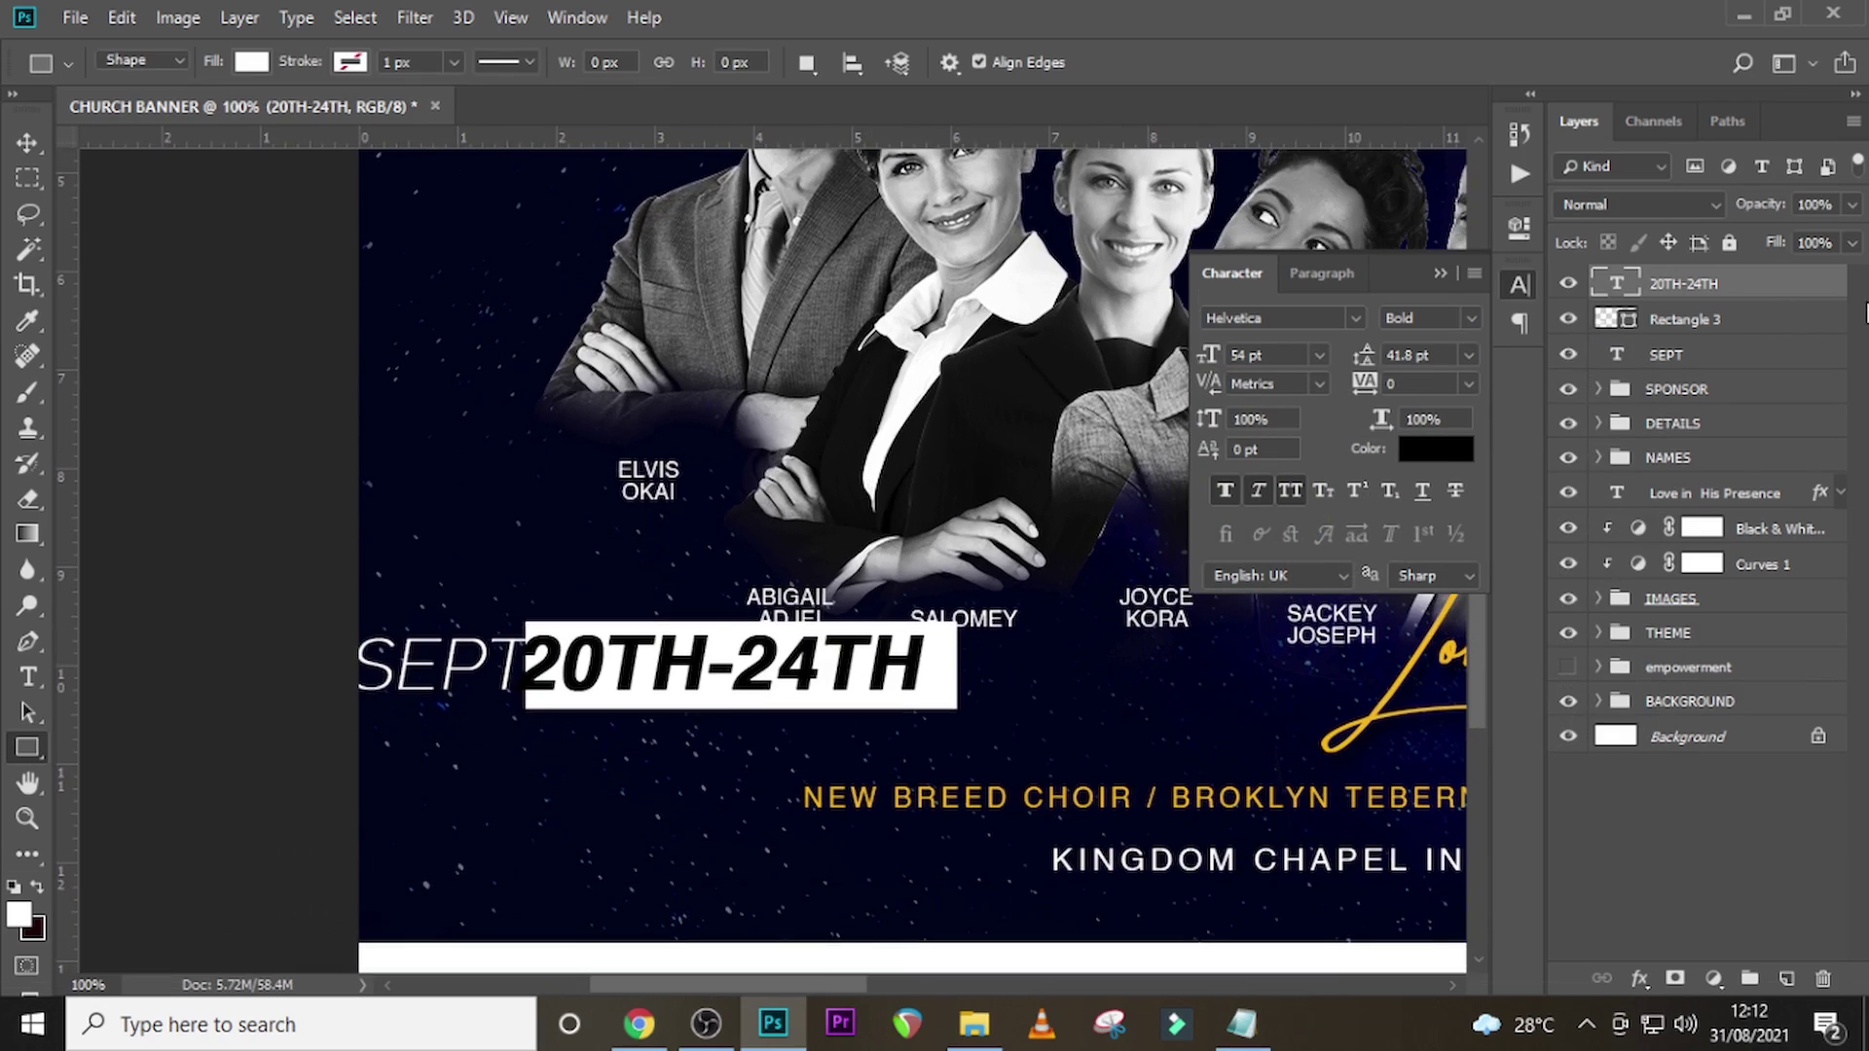
key(Right)
key(Right)
key(Right)
key(Right)
key(Right)
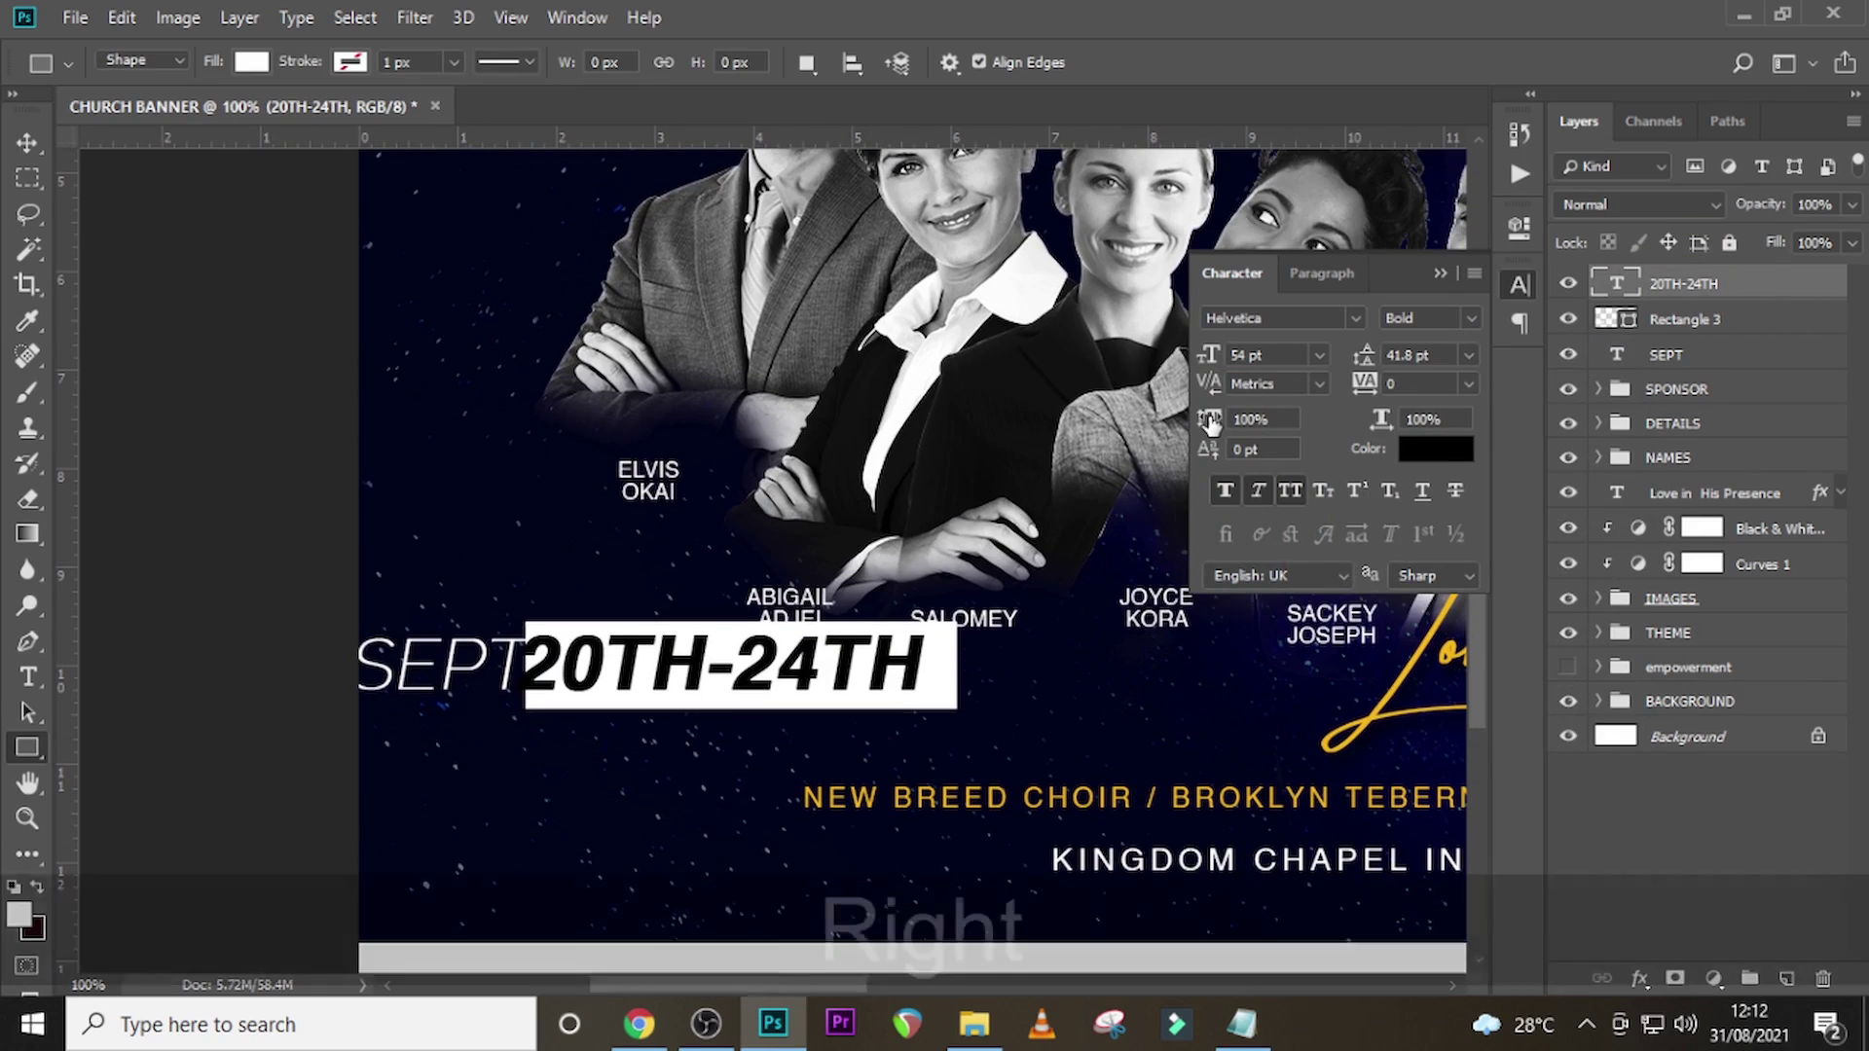
key(v)
key(Right)
key(Right)
key(Right)
key(Right)
key(Right)
key(Right)
key(Right)
key(Right)
key(Right)
key(Right)
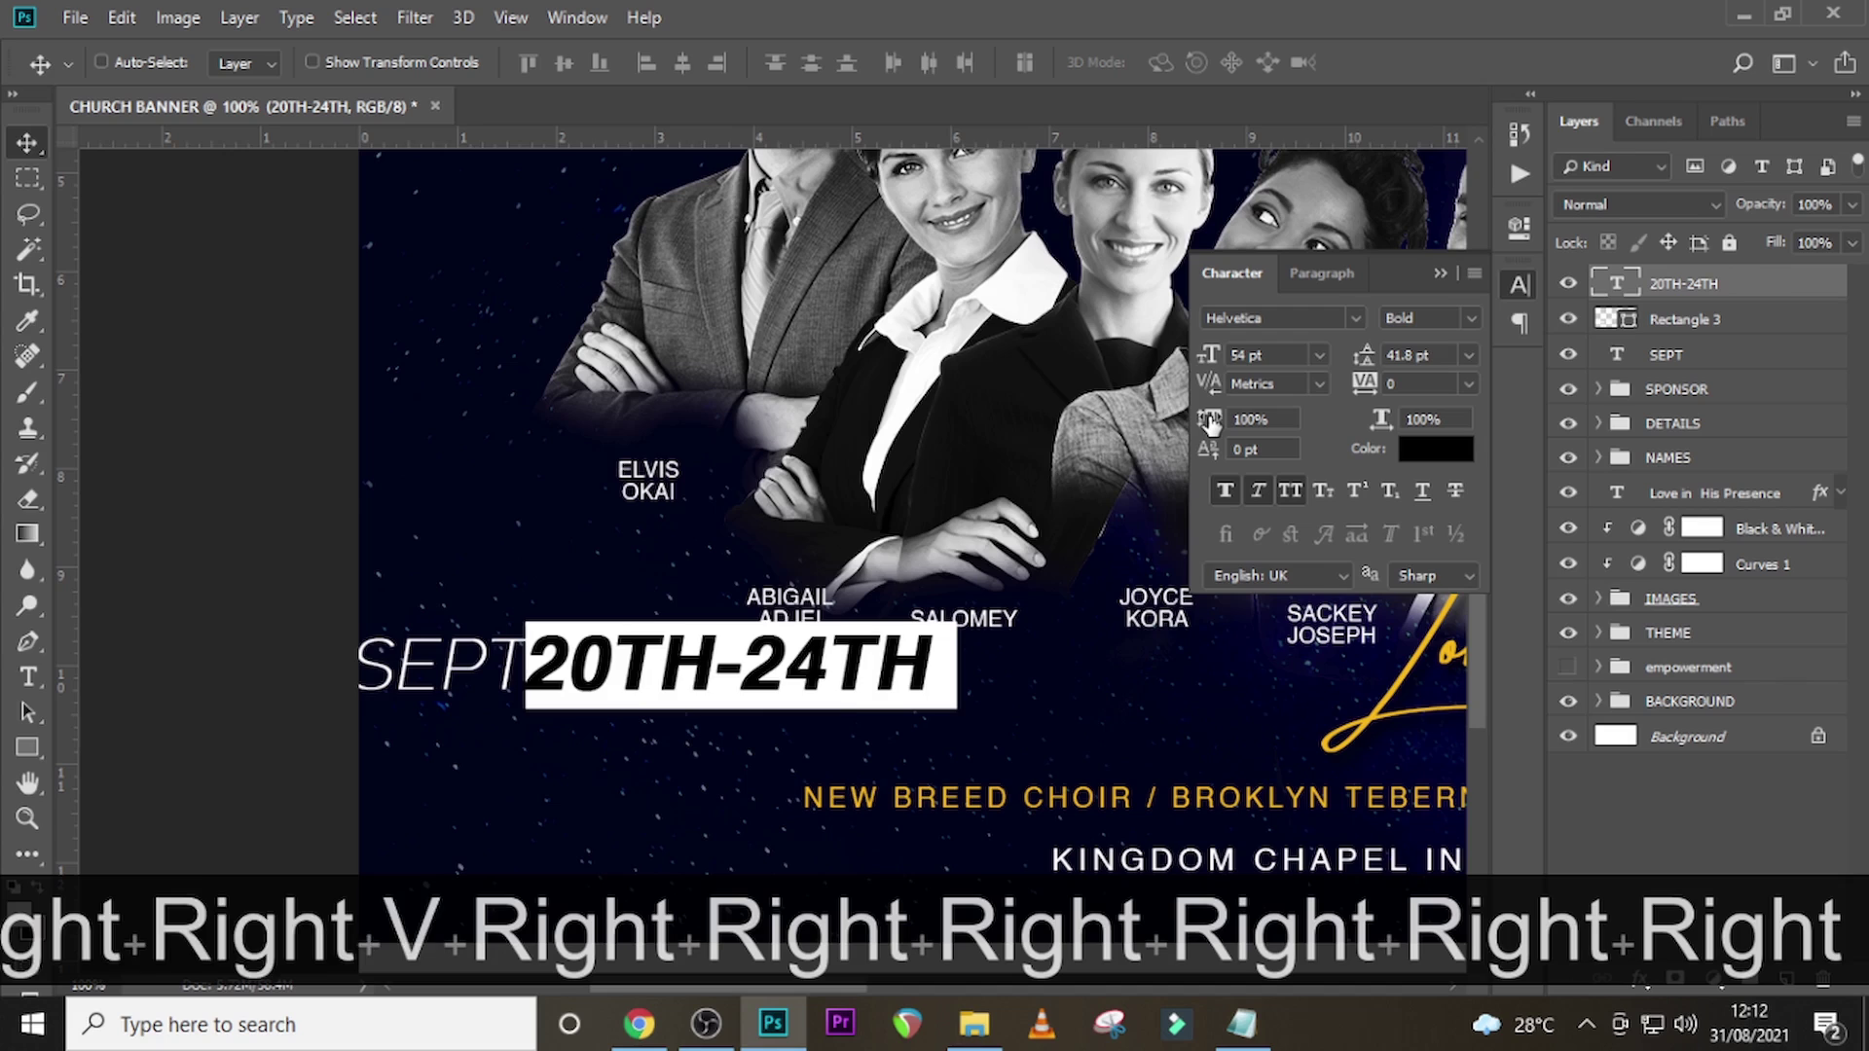
key(Down)
key(Down)
key(Right)
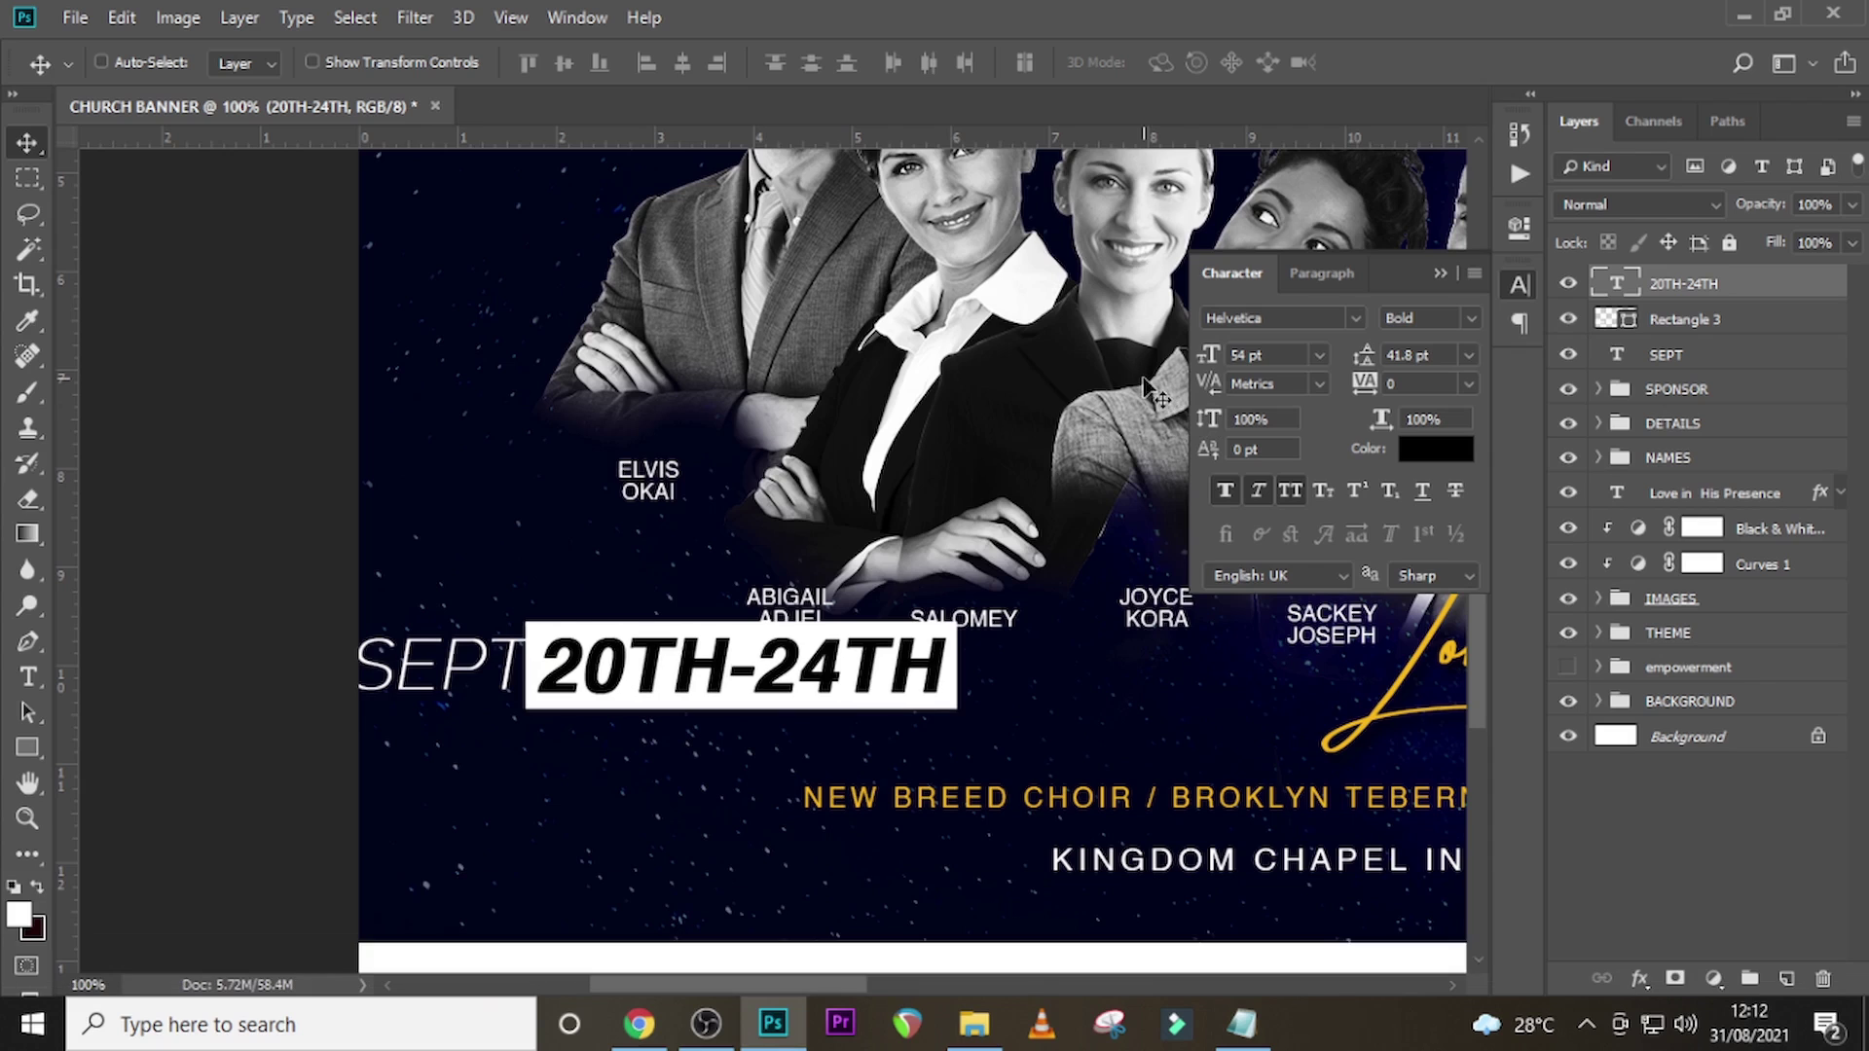
- Skew the white date rectangle horizontally by about -9.75° to match the slanted text, and nudge it slightly left
click(1689, 326)
key(ctrl+t)
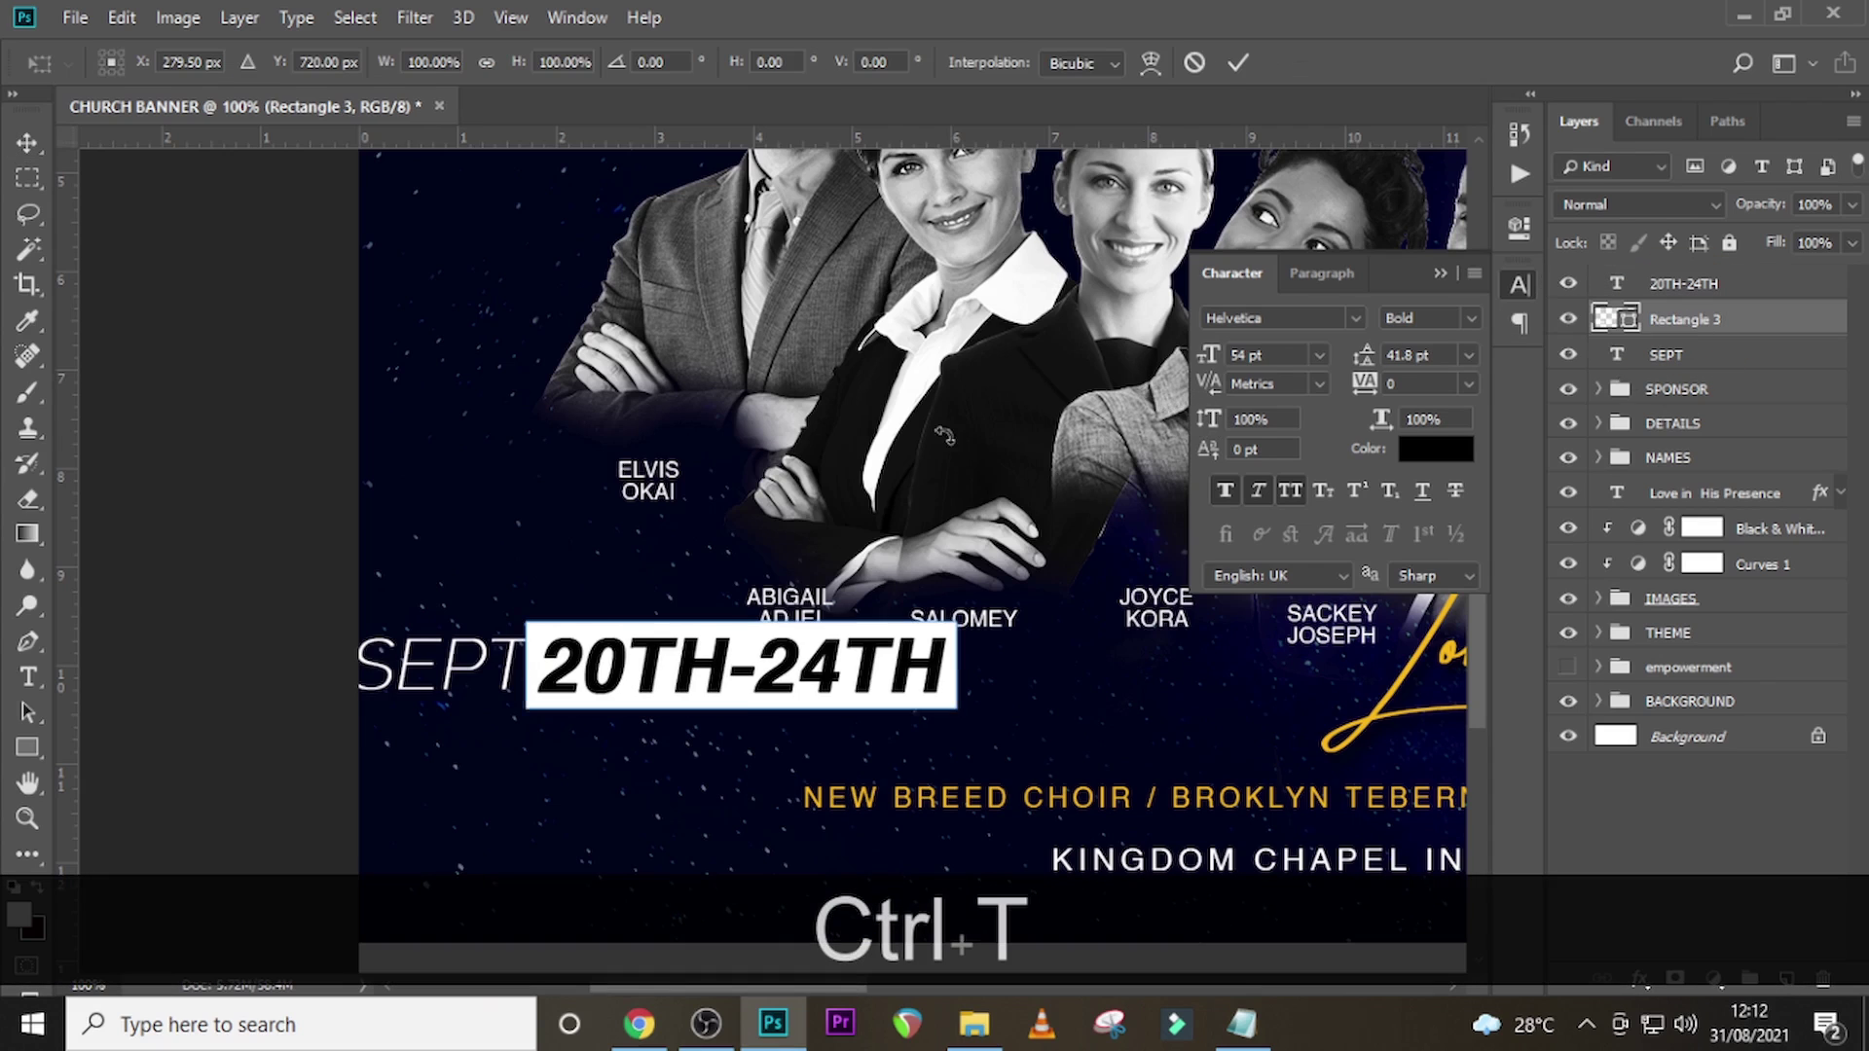
right_click(799, 630)
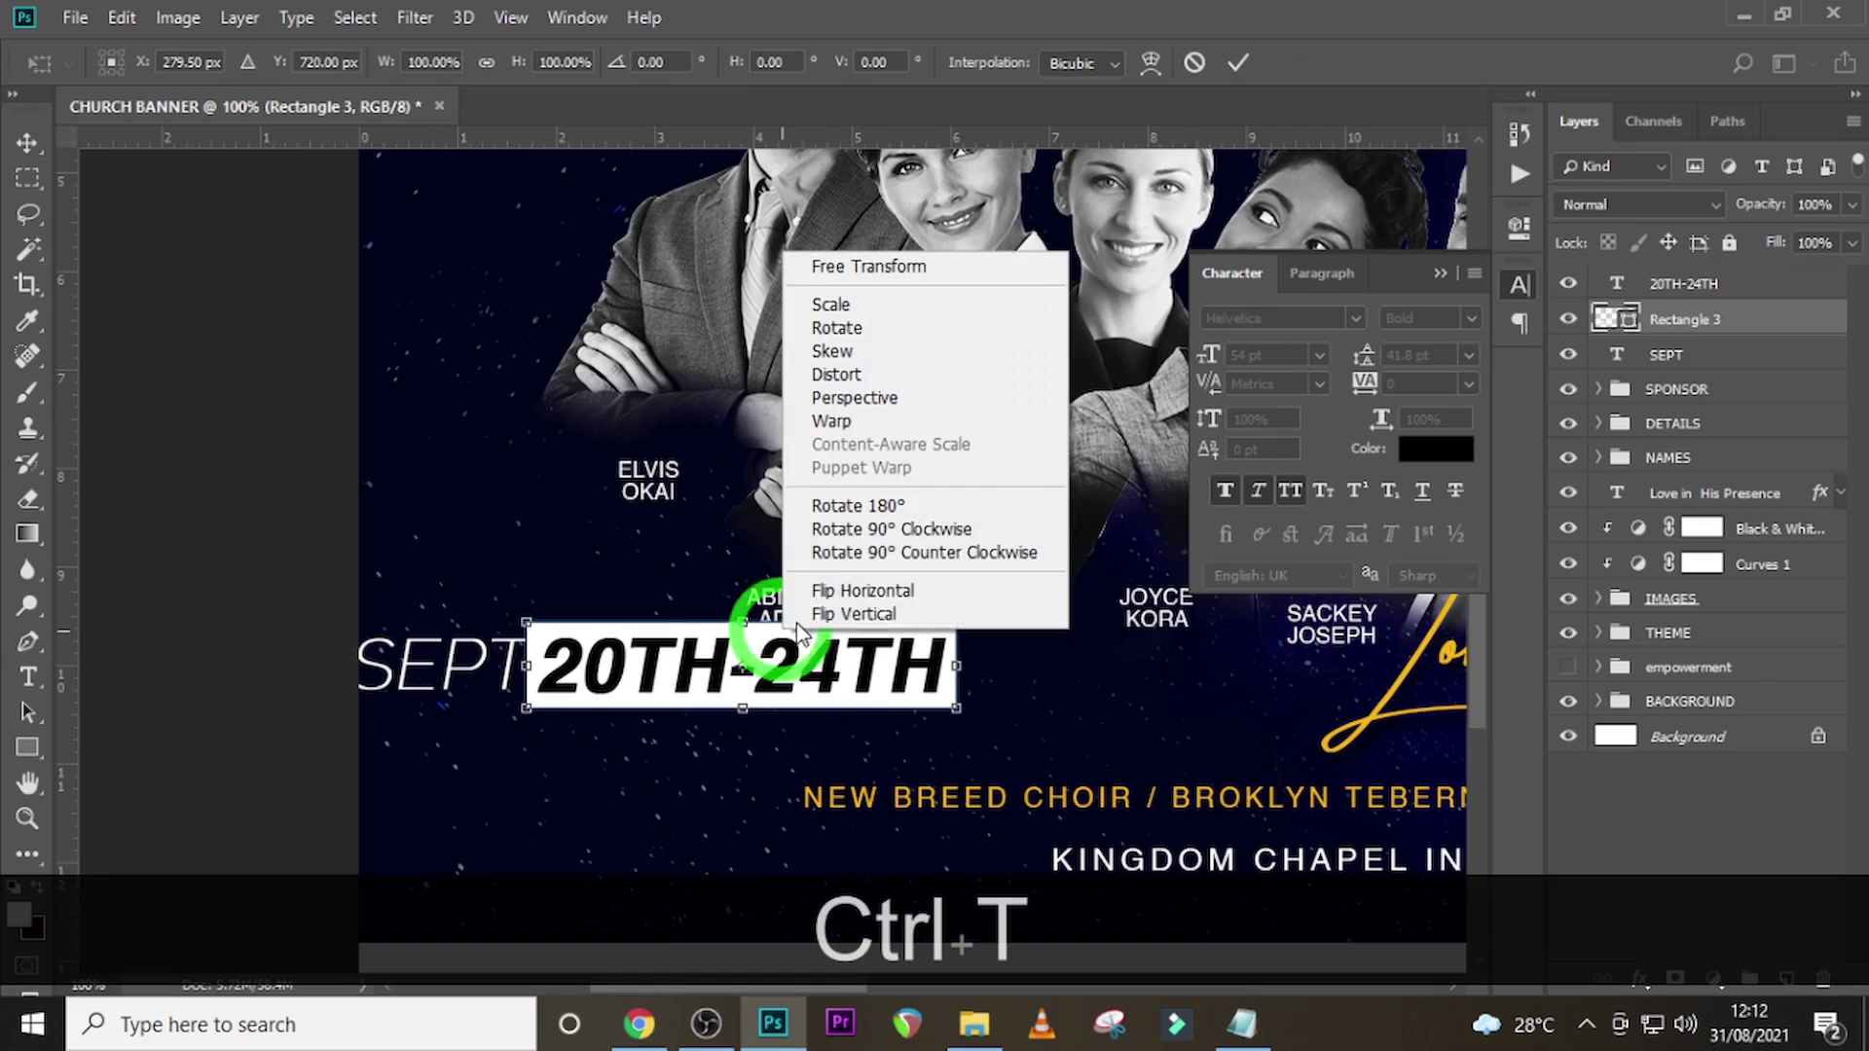
click(833, 351)
drag(745, 620, 749, 620)
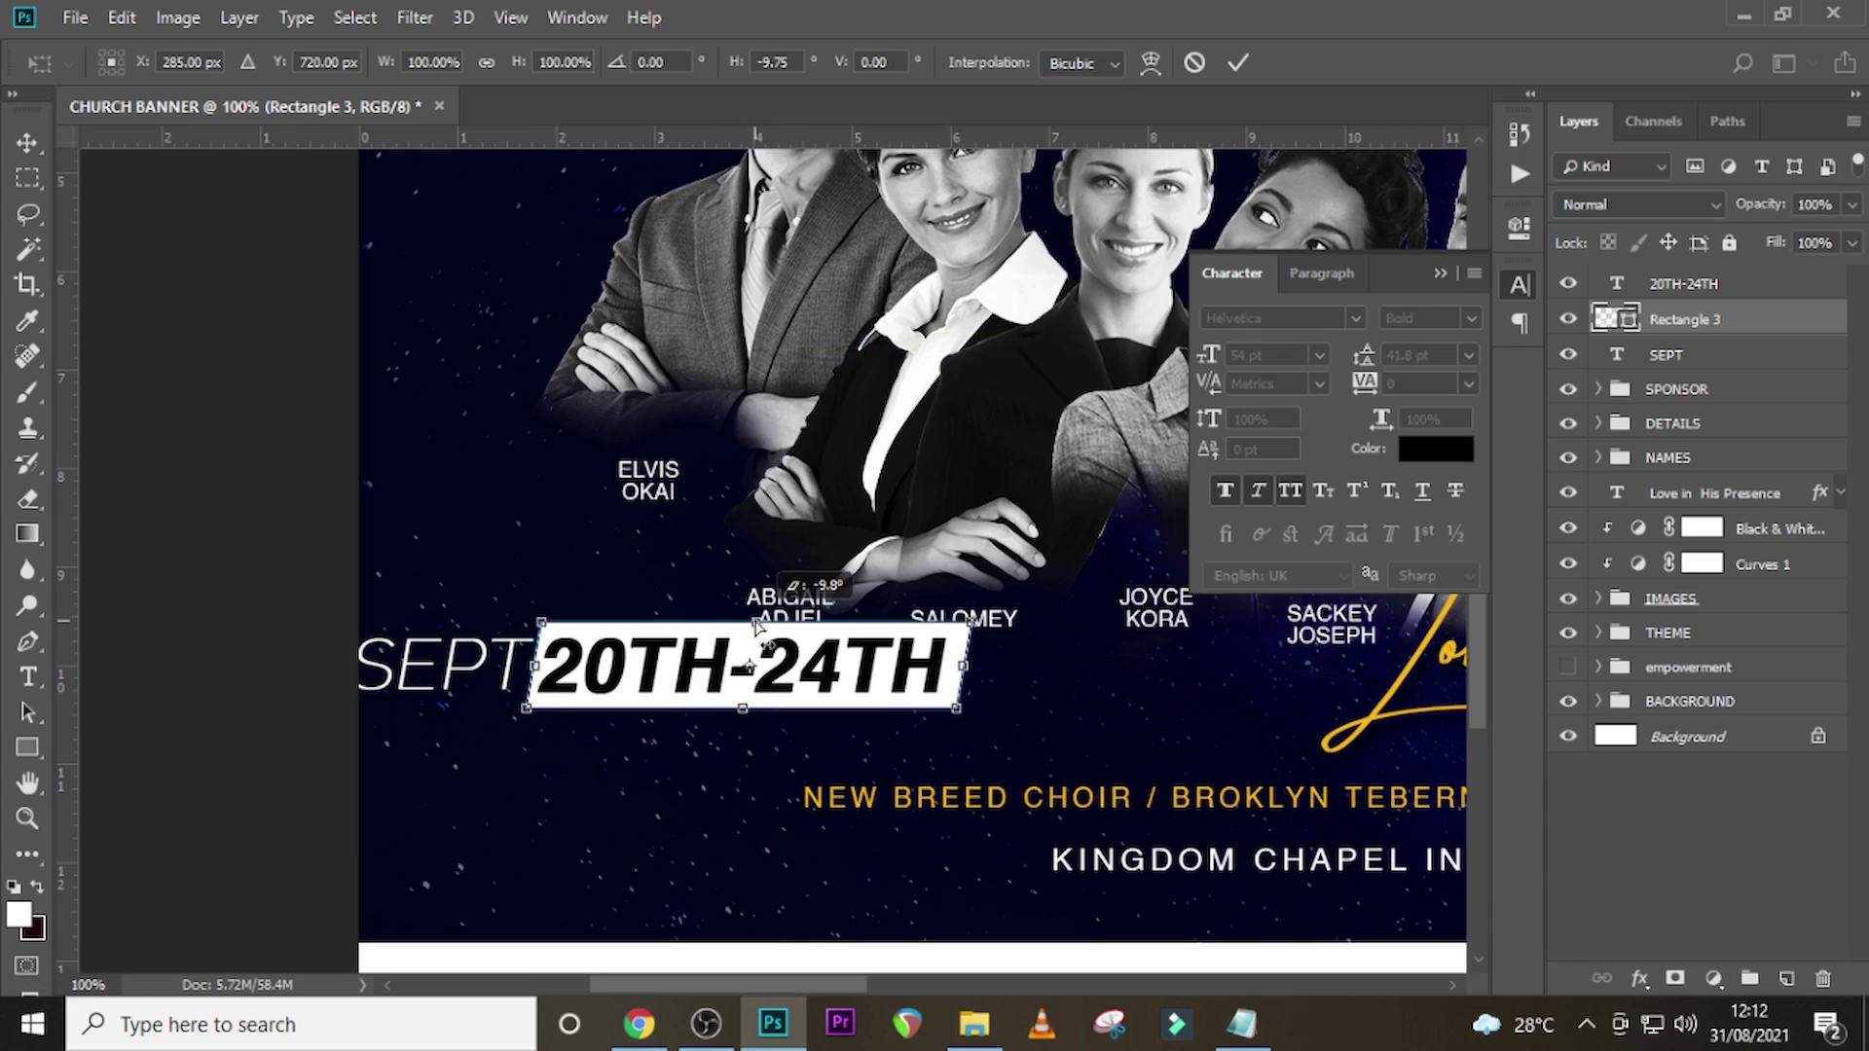
key(Left)
key(Left)
key(Left)
key(Left)
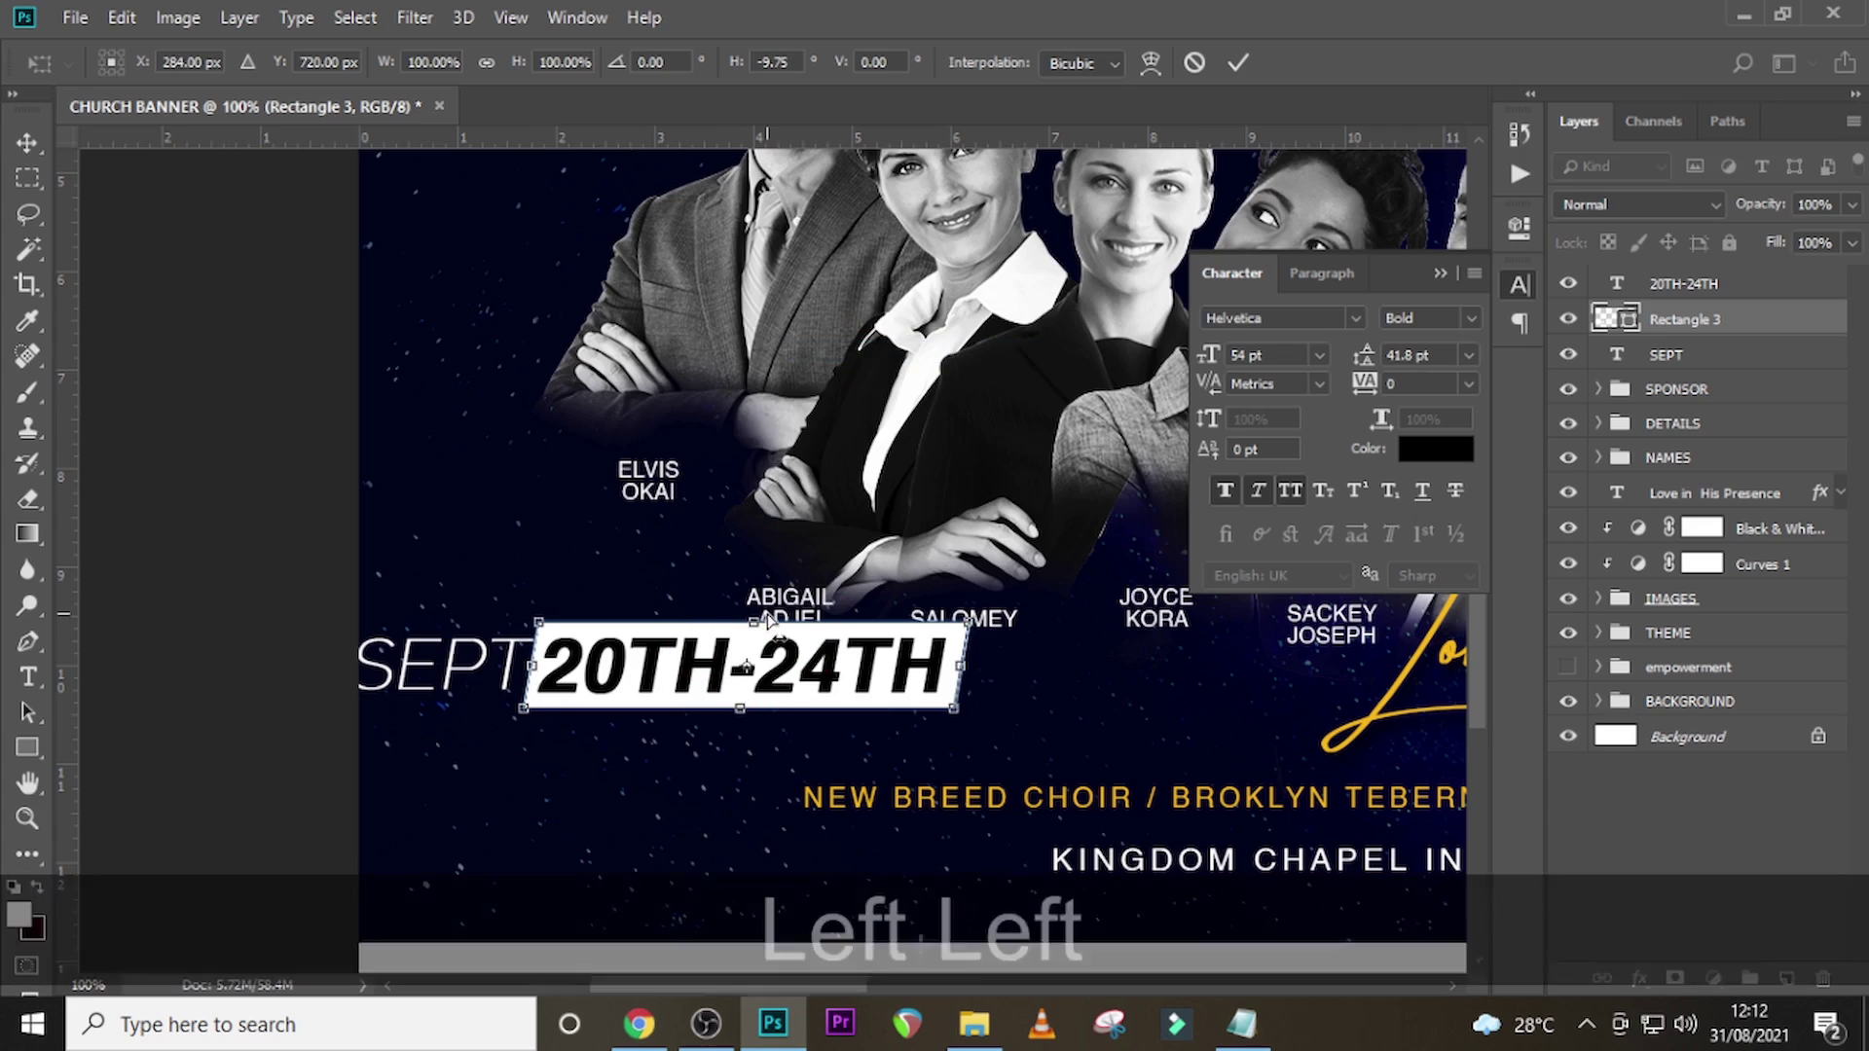
key(Left)
key(Return)
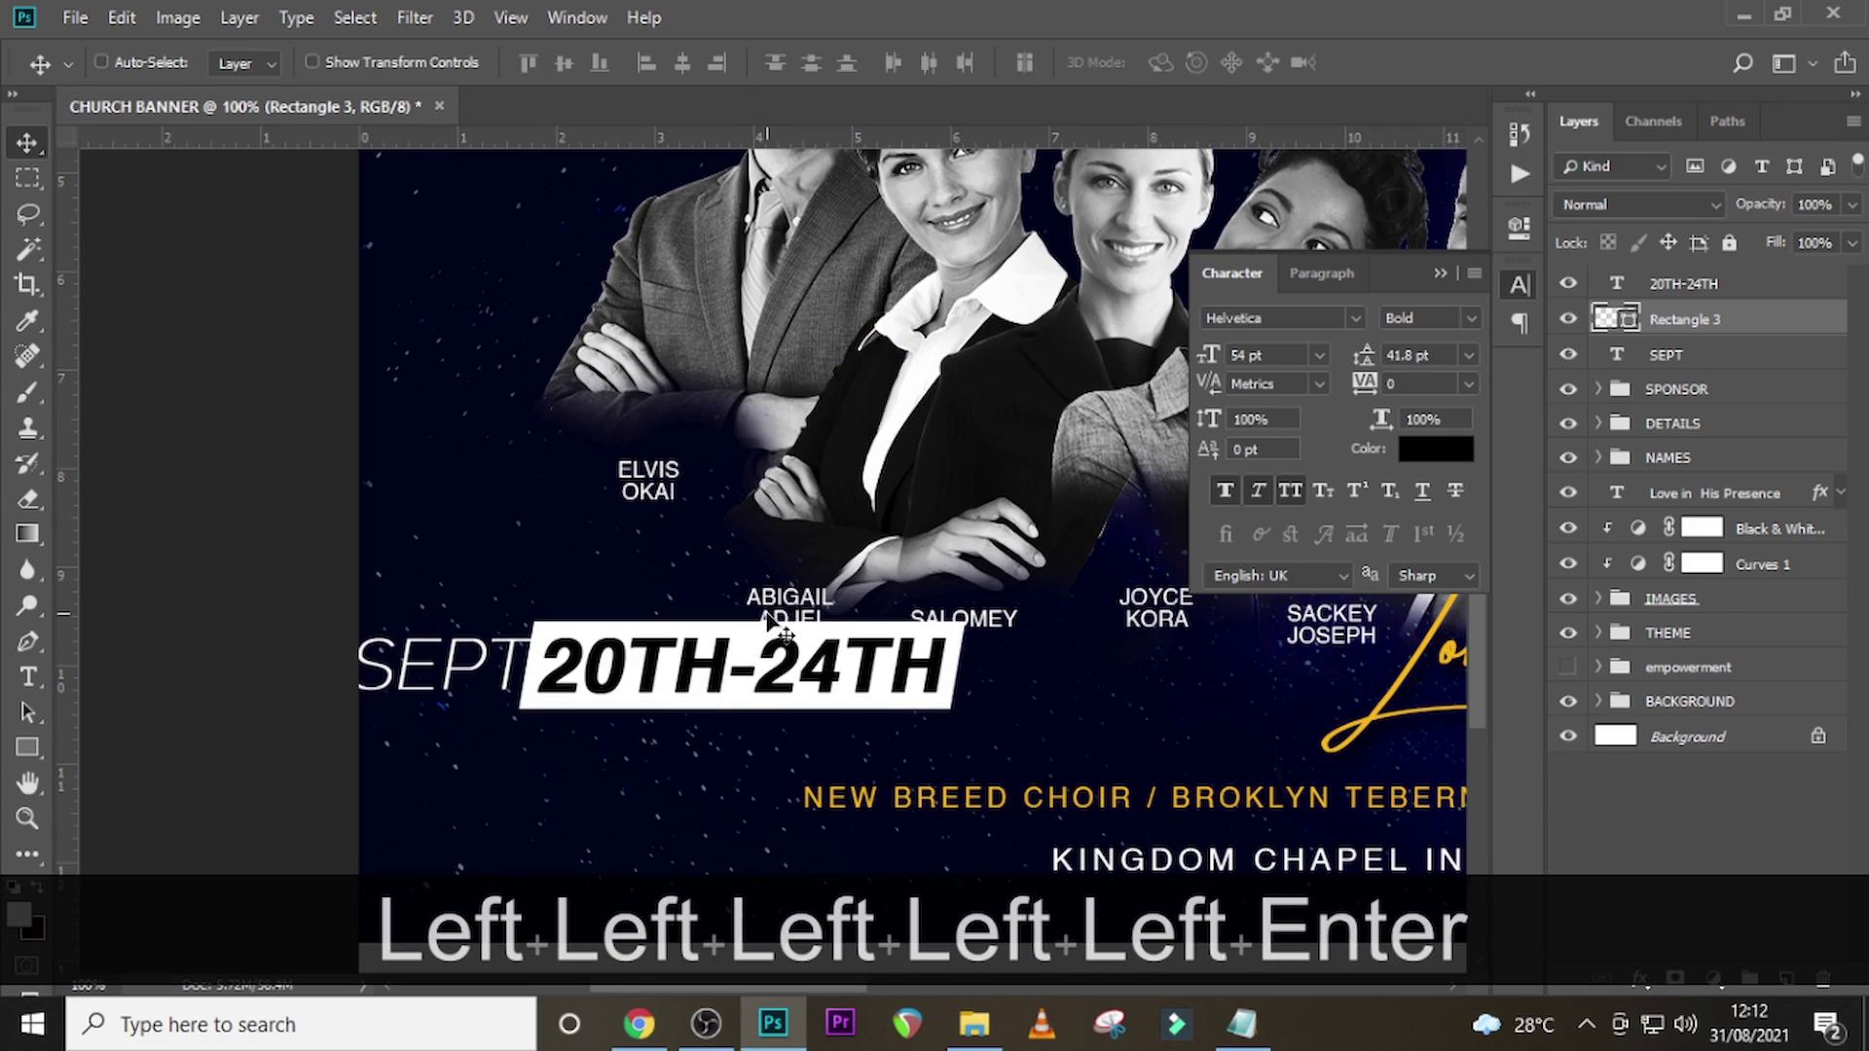
- Nudge the SEPT text left and slightly down so it clears the slanted rectangle and lines up with the date
click(1695, 356)
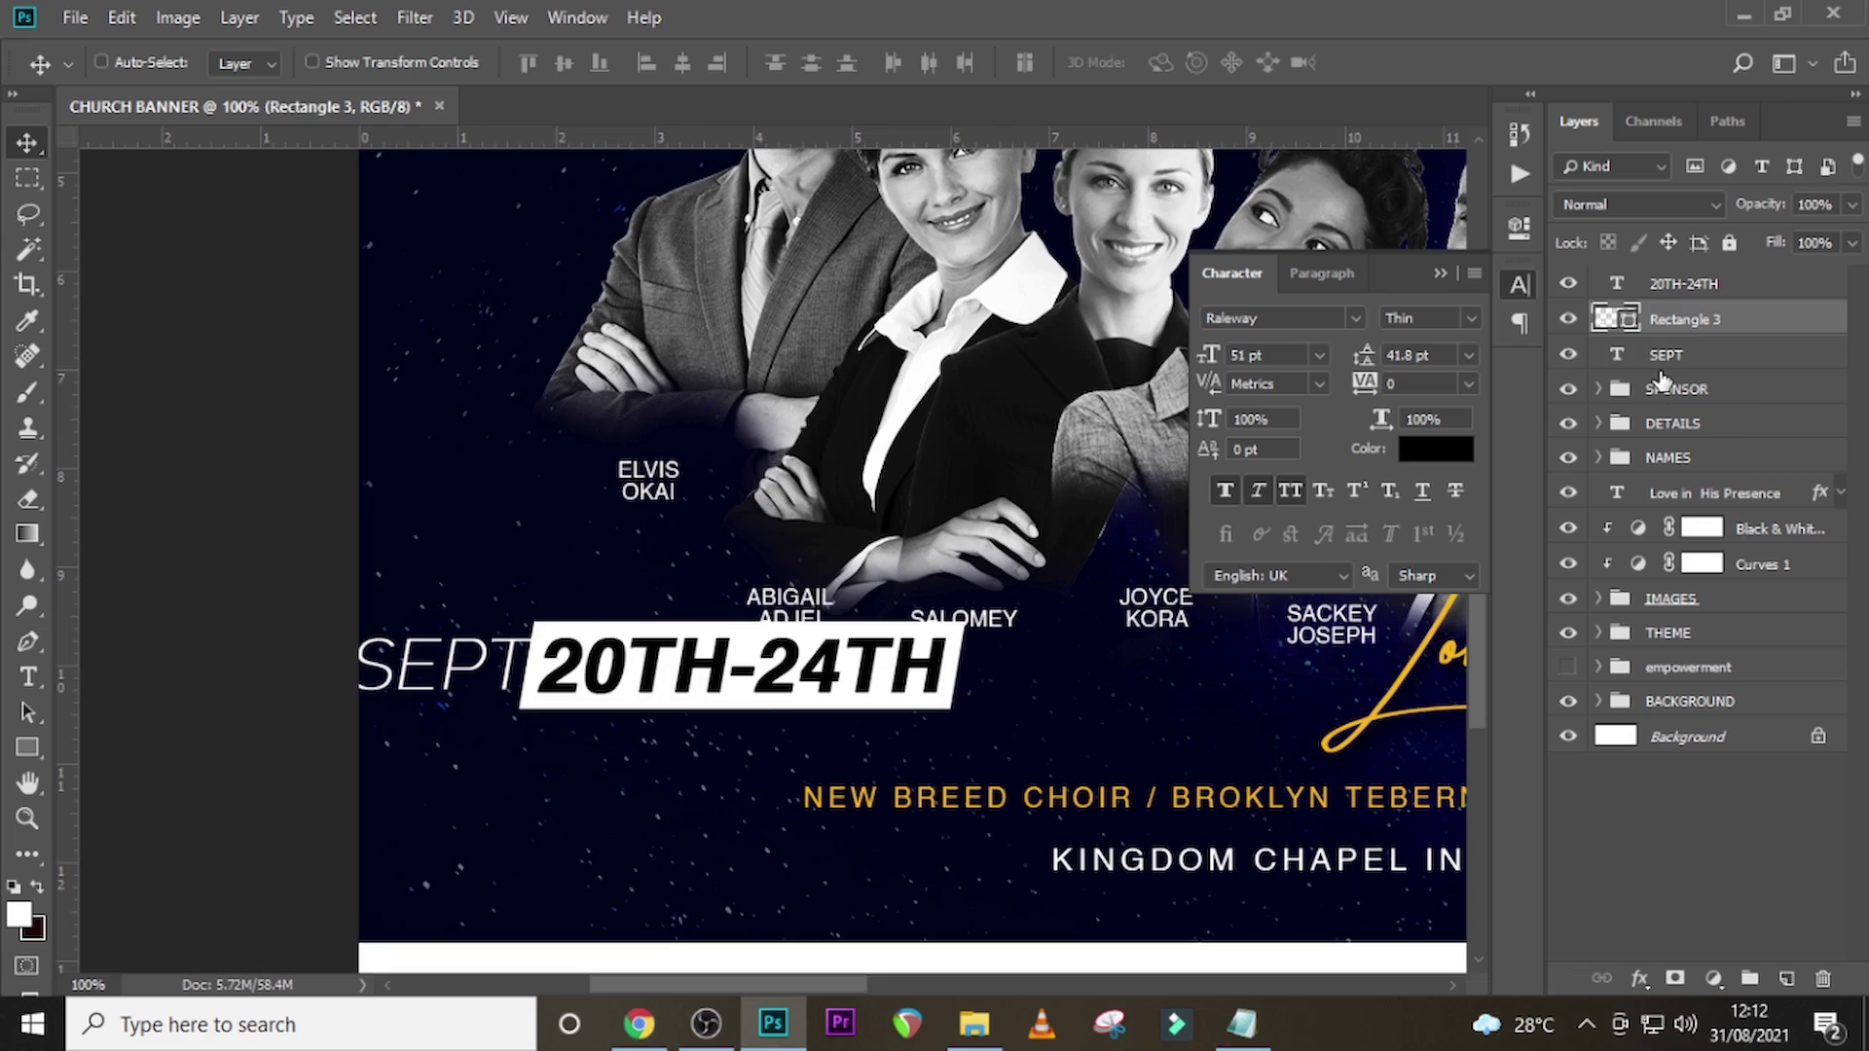
key(Left)
key(Left)
key(Left)
key(Left)
key(Left)
key(Left)
key(Left)
key(Down)
key(Down)
key(Down)
key(Down)
key(Up)
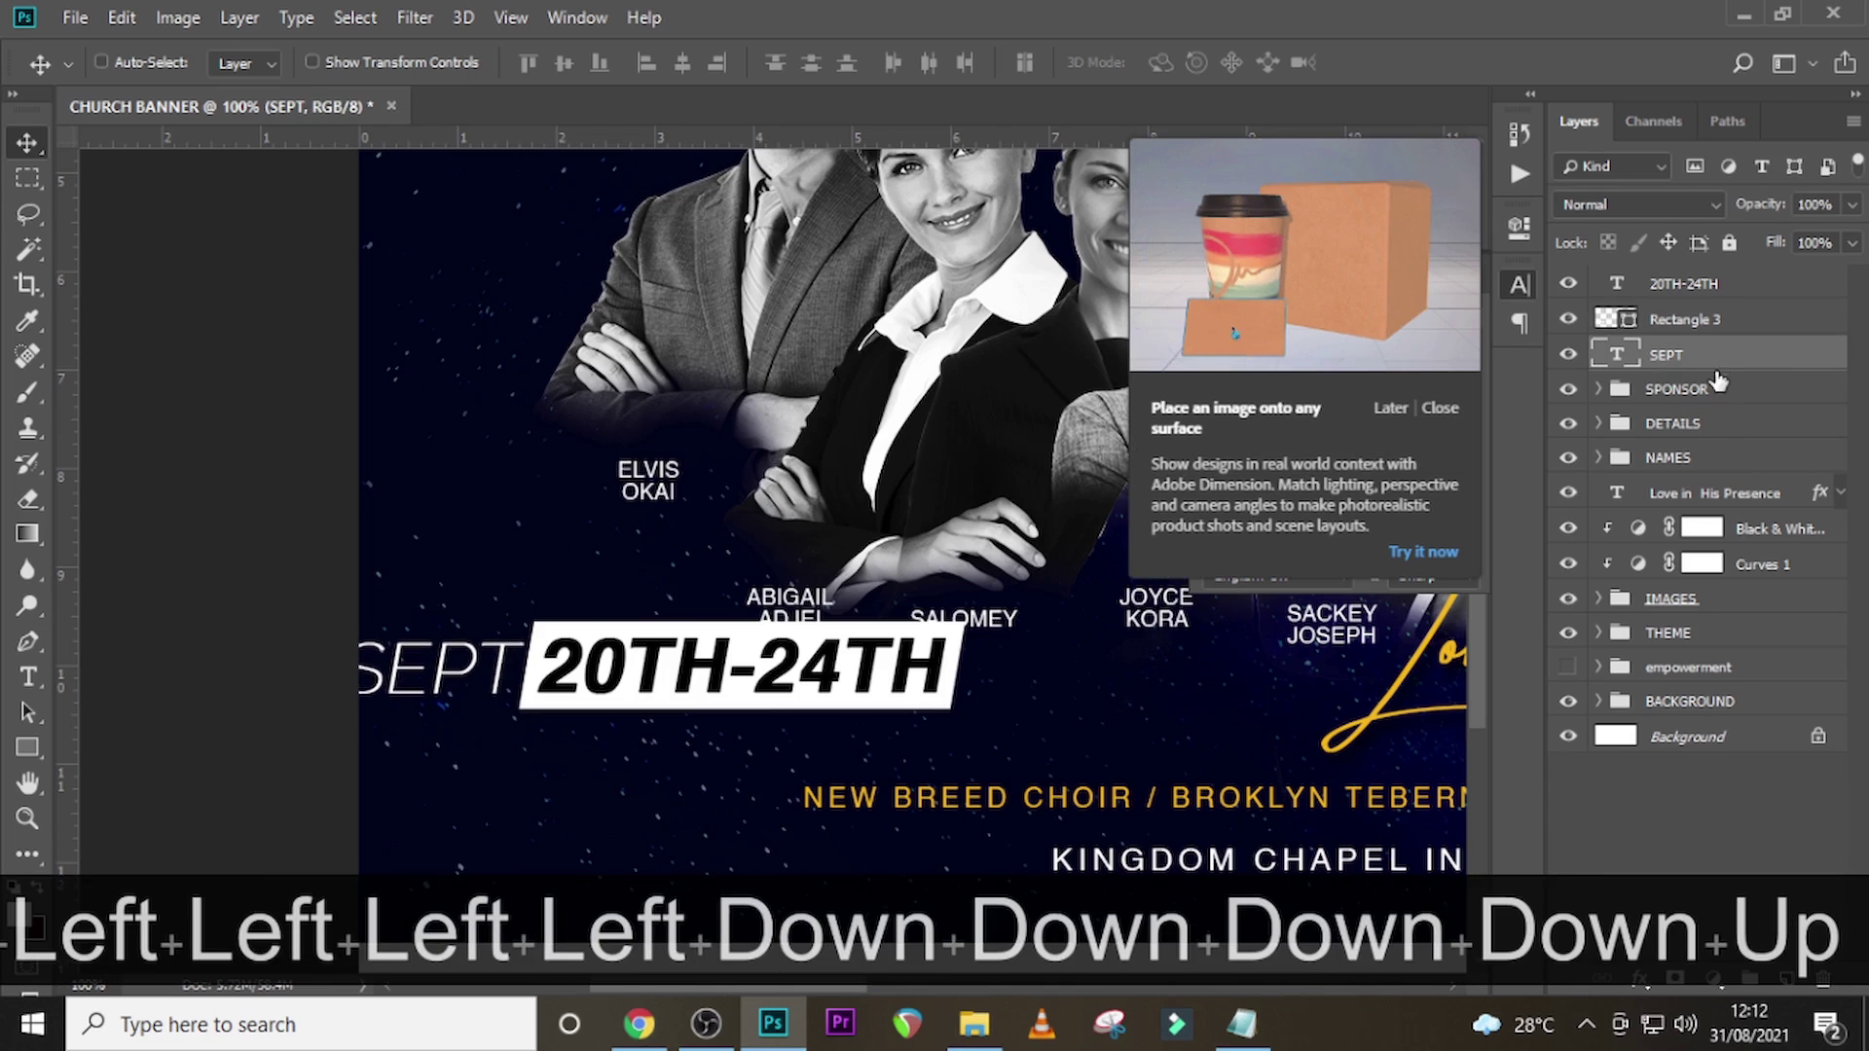
- Move the SEPT text, white rectangle and 20TH-24TH text together down and right, below the name labels and above the choir line
key(ctrl)
ctrl+click(1688, 324)
ctrl+click(1680, 289)
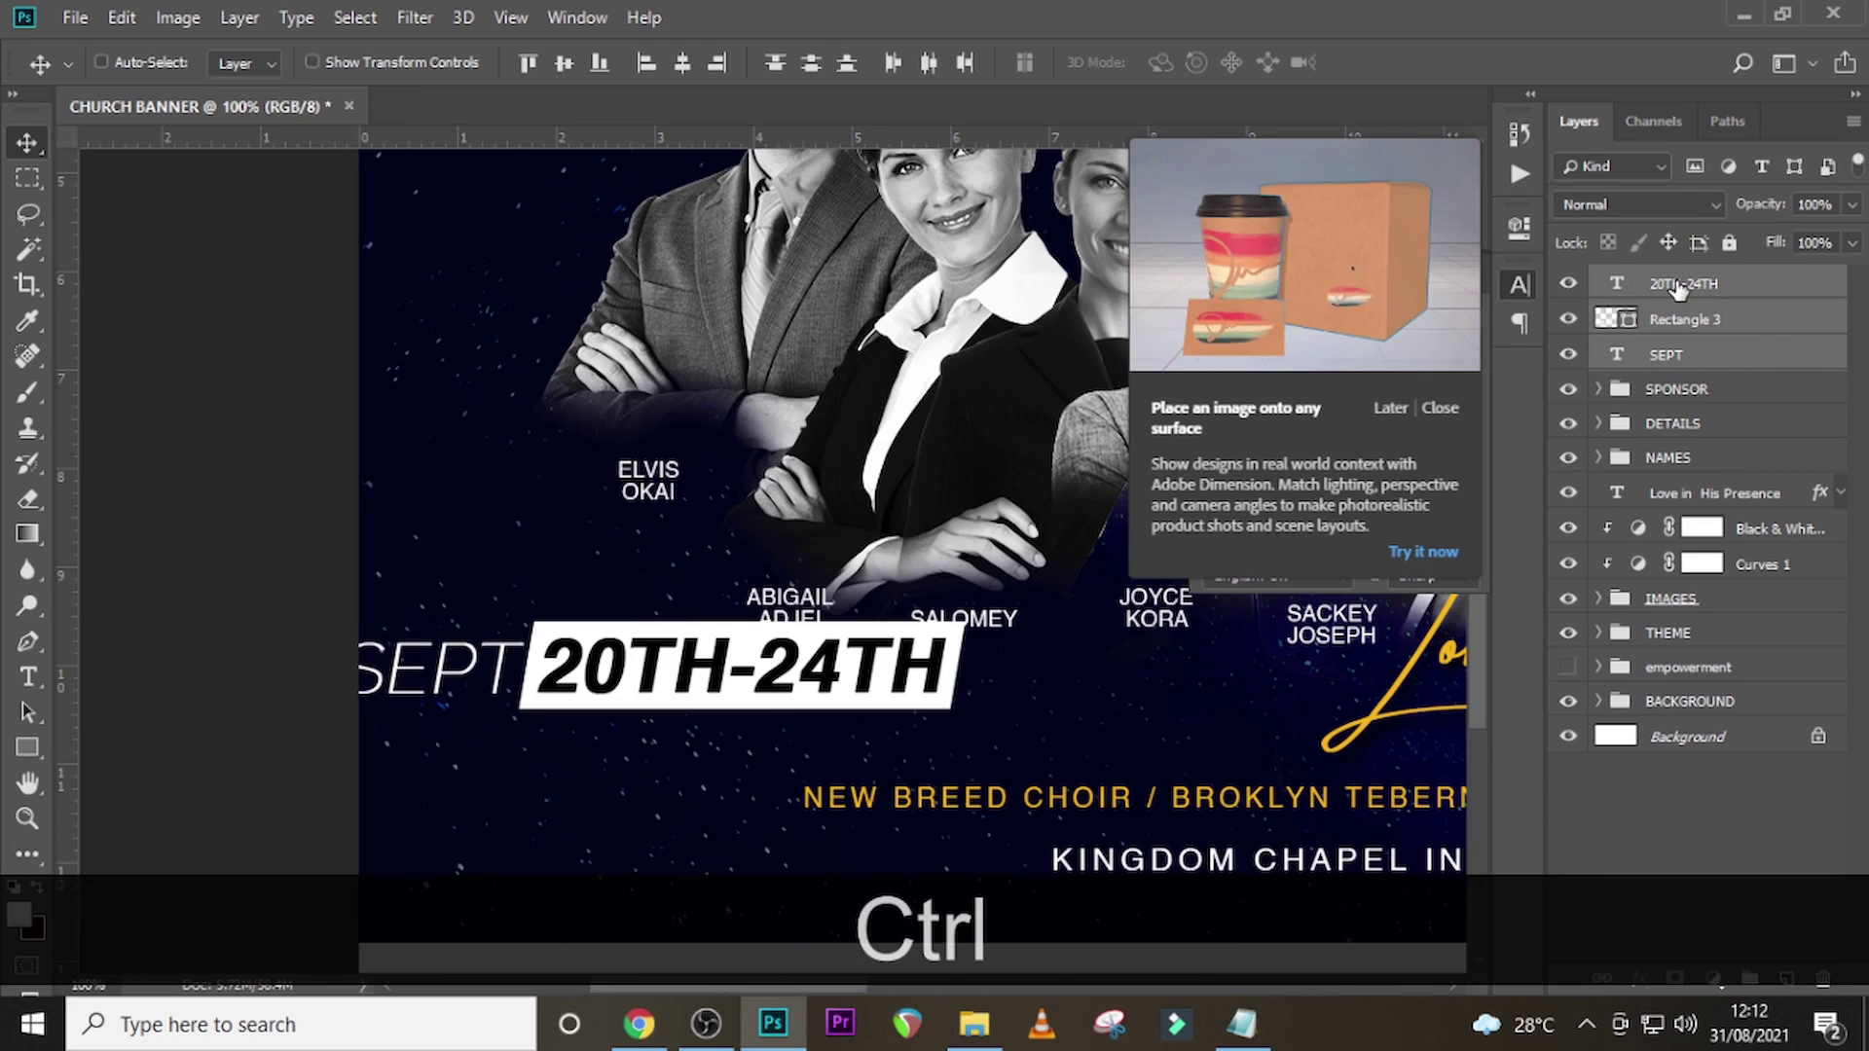
key(Down)
key(Down)
key(Down)
key(Down)
key(Down)
key(shift+Down)
key(Down)
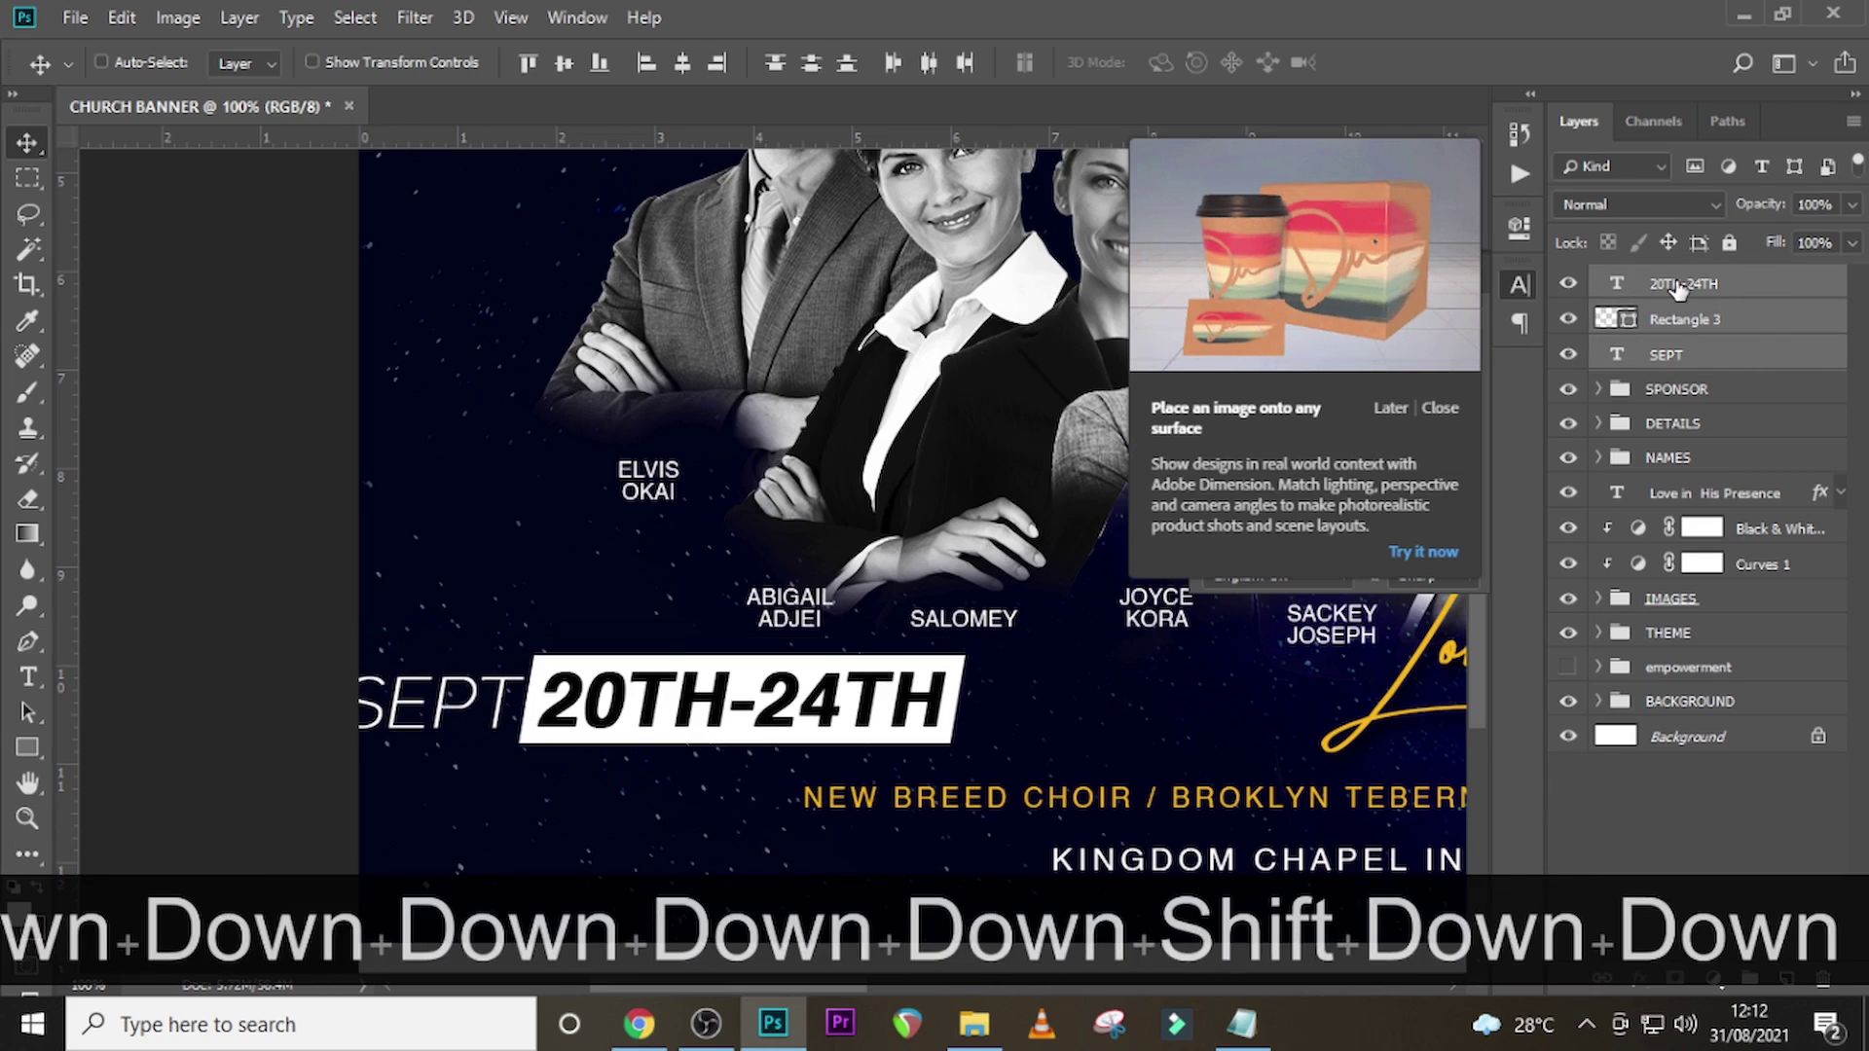
key(shift+Down)
key(Down)
key(Down)
key(Down)
key(Down)
key(shift+Right)
key(shift+Right)
key(shift+Right)
key(shift+Right)
key(shift+Right)
key(shift+Right)
key(shift+Right)
key(shift+Right)
key(shift+Right)
key(shift+Right)
key(shift+Right)
key(shift+Right)
key(shift+Right)
key(shift+Right)
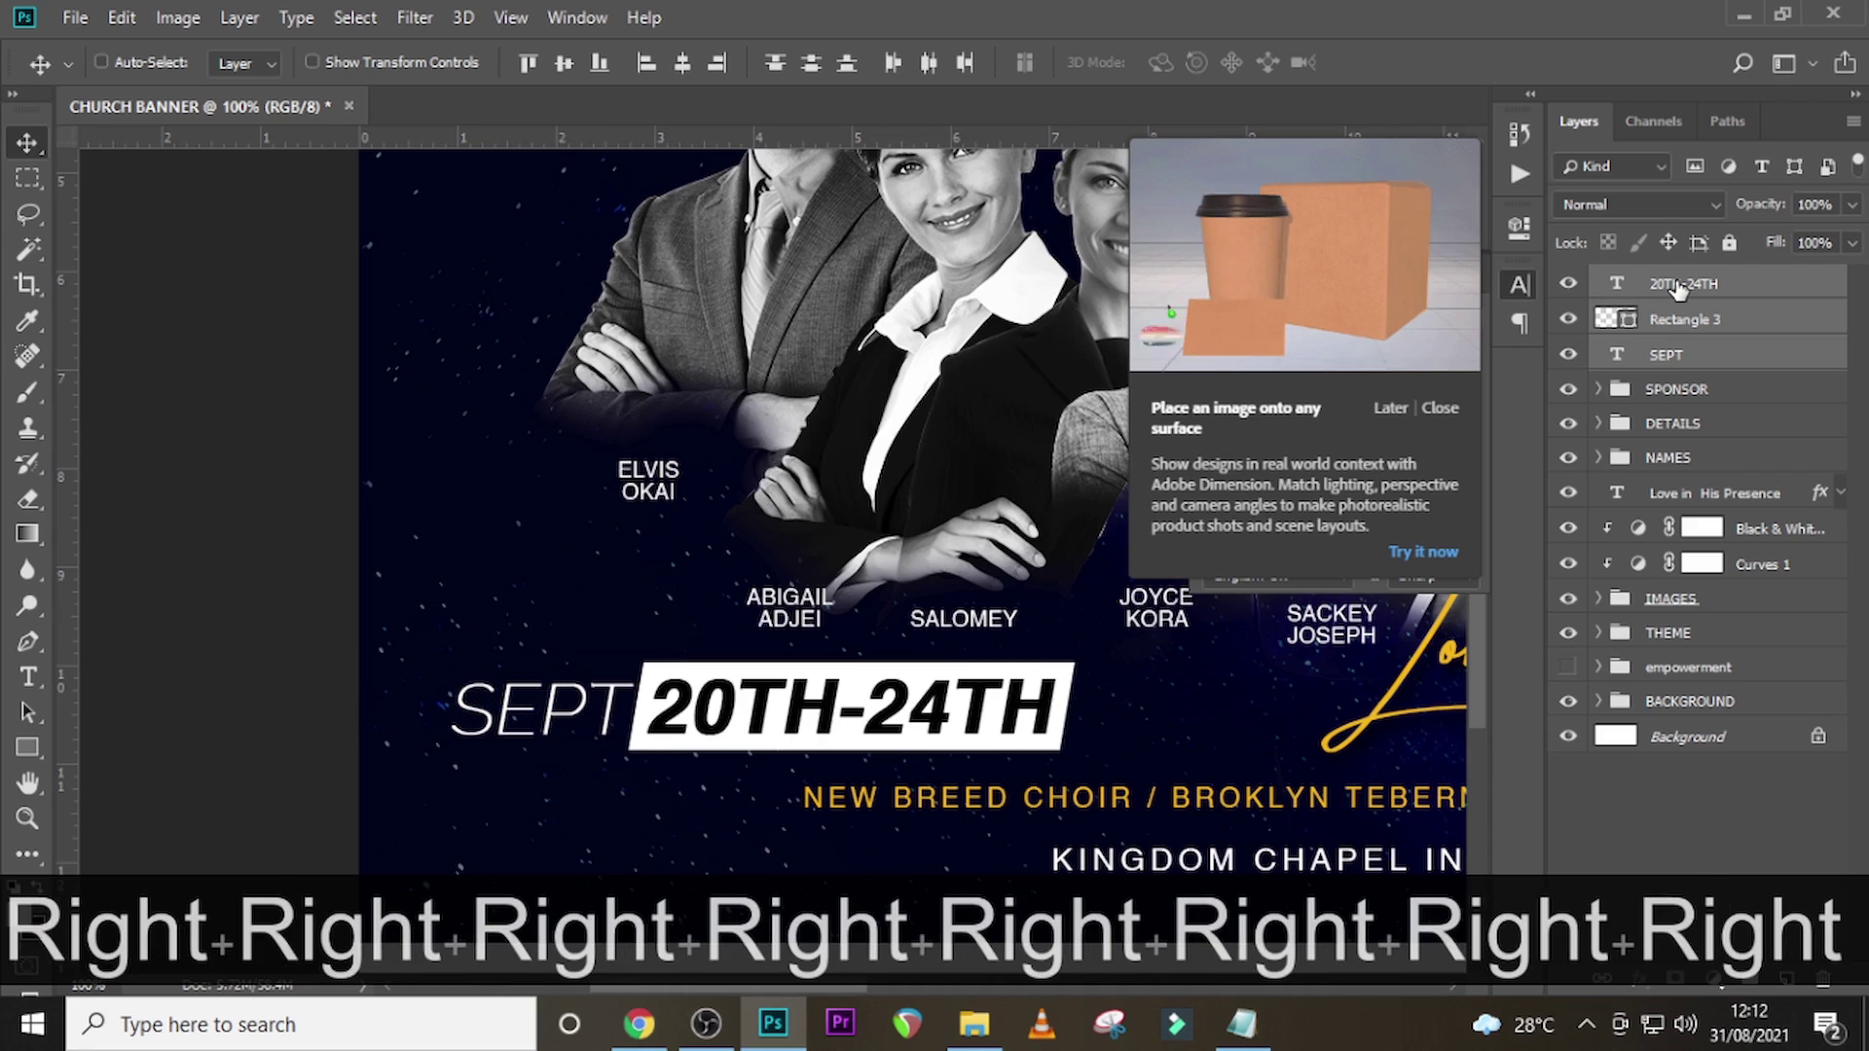
key(shift+Right)
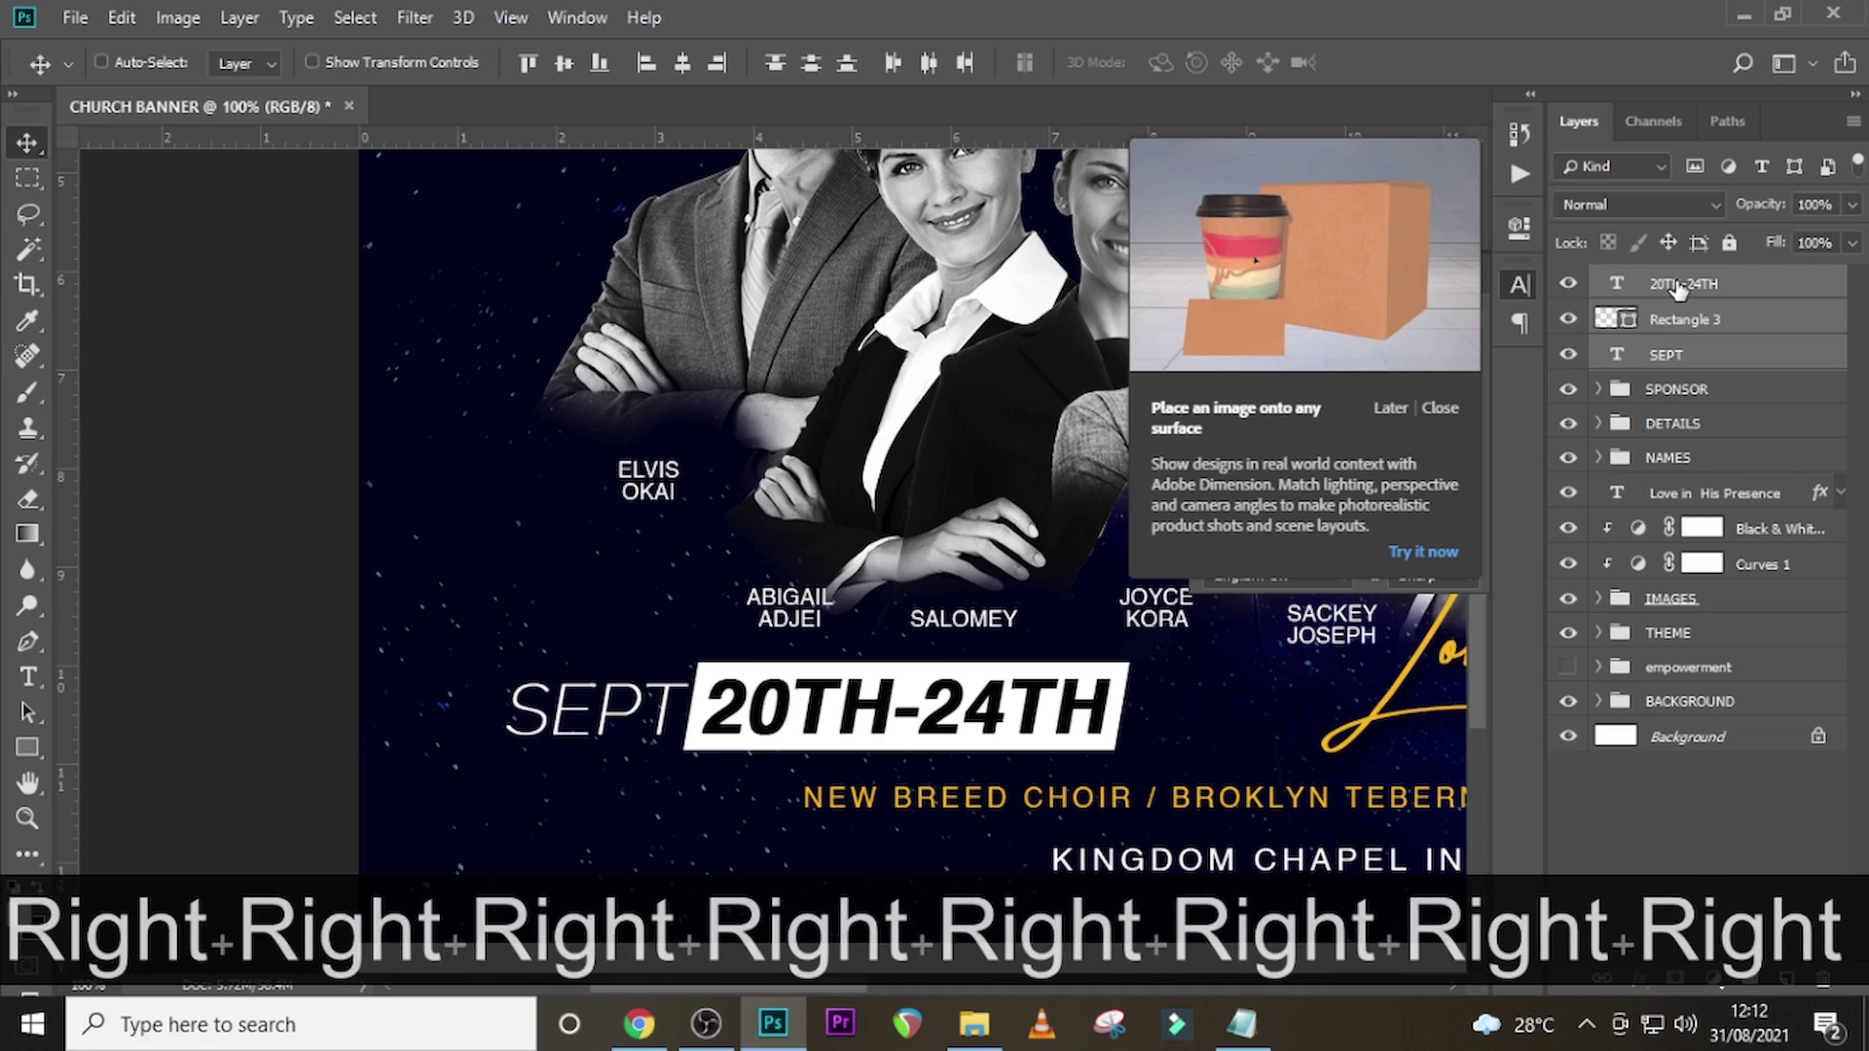
key(shift+Right)
key(shift+Right)
key(shift+Right)
key(shift+Right)
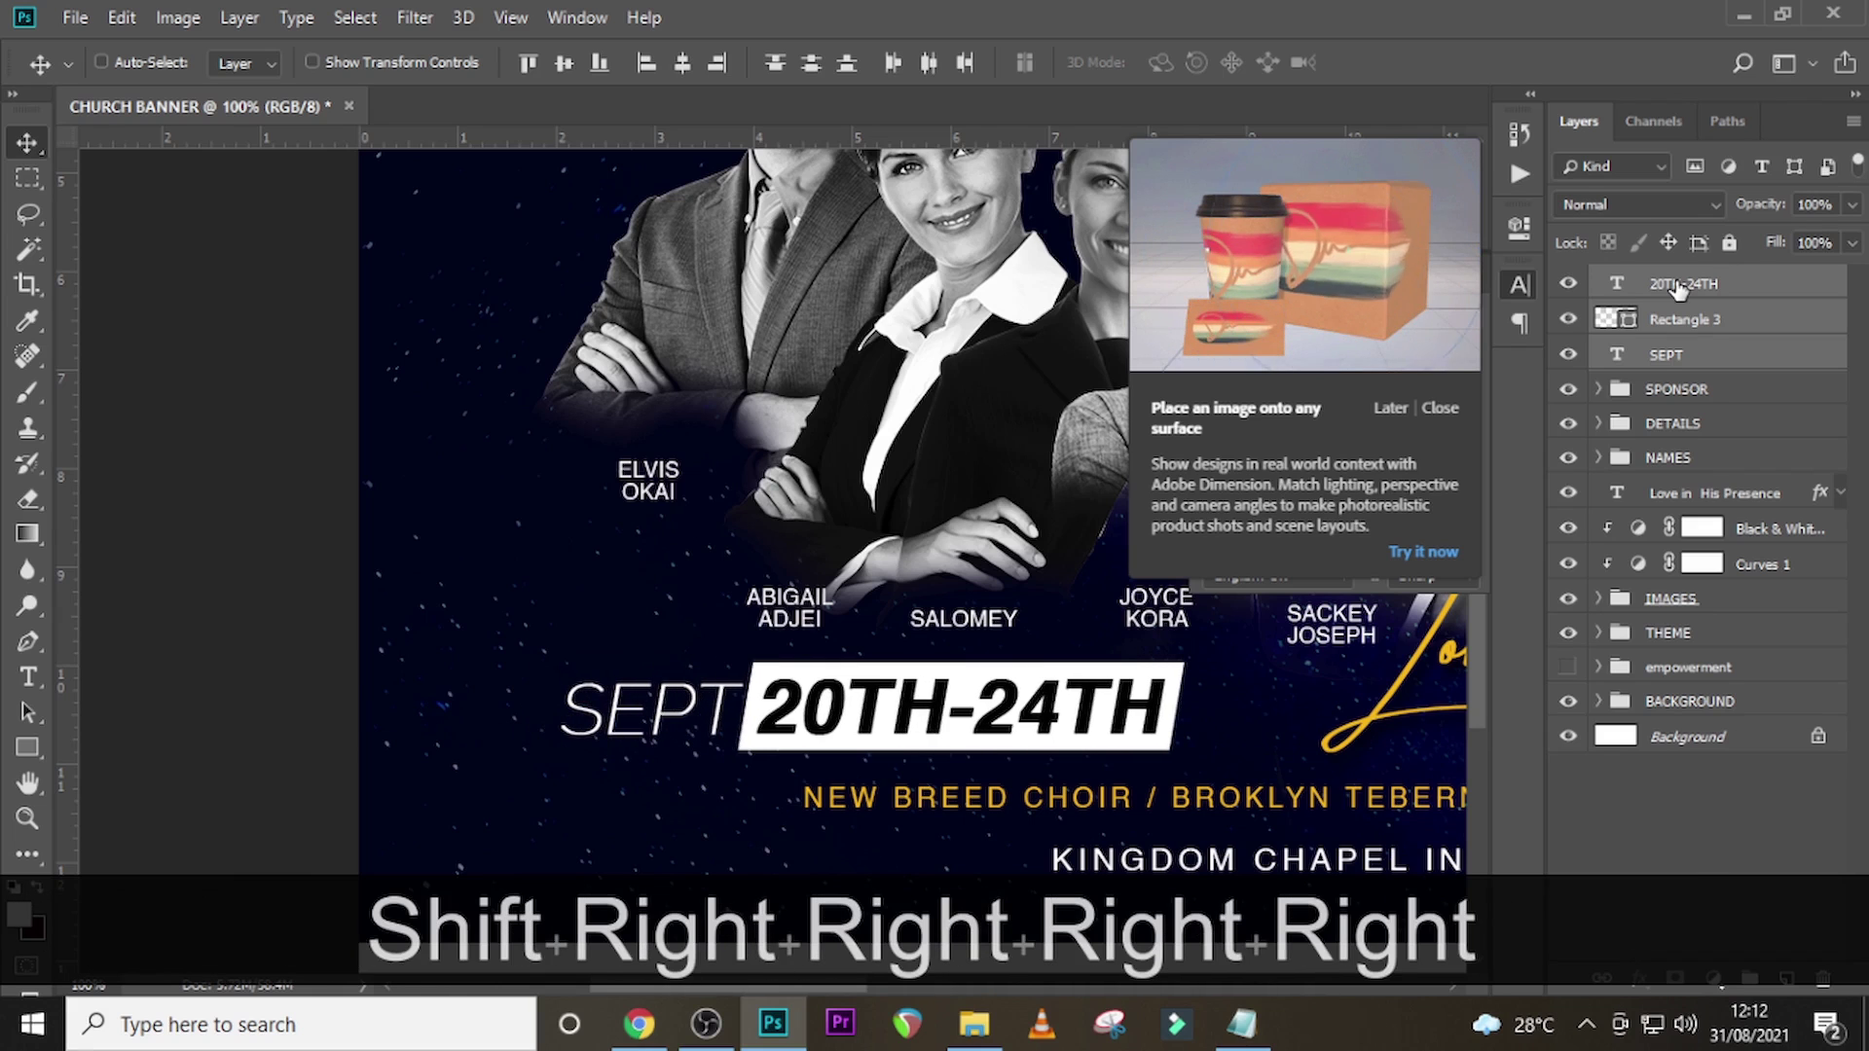
- Group the three date layers and name the group DATE
key(ctrl+0)
key(ctrl+g)
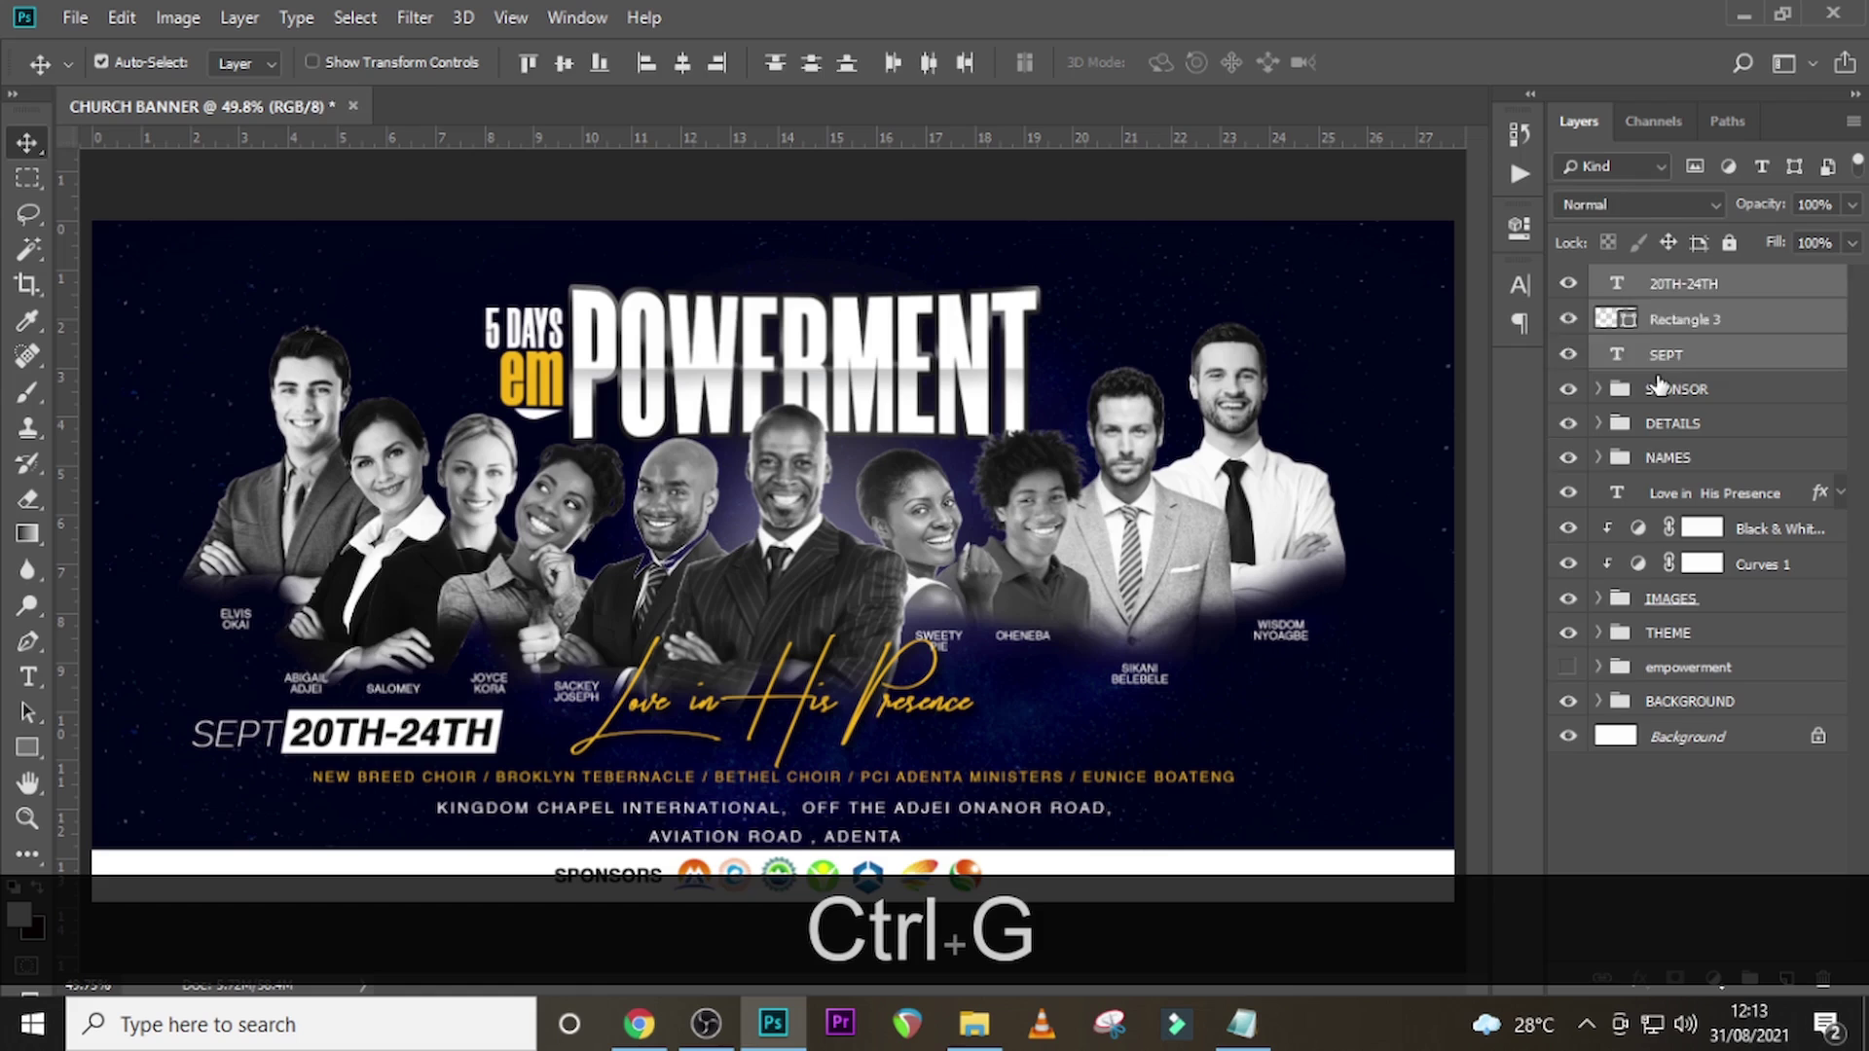
double_click(1666, 283)
text(DATE)
key(Return)
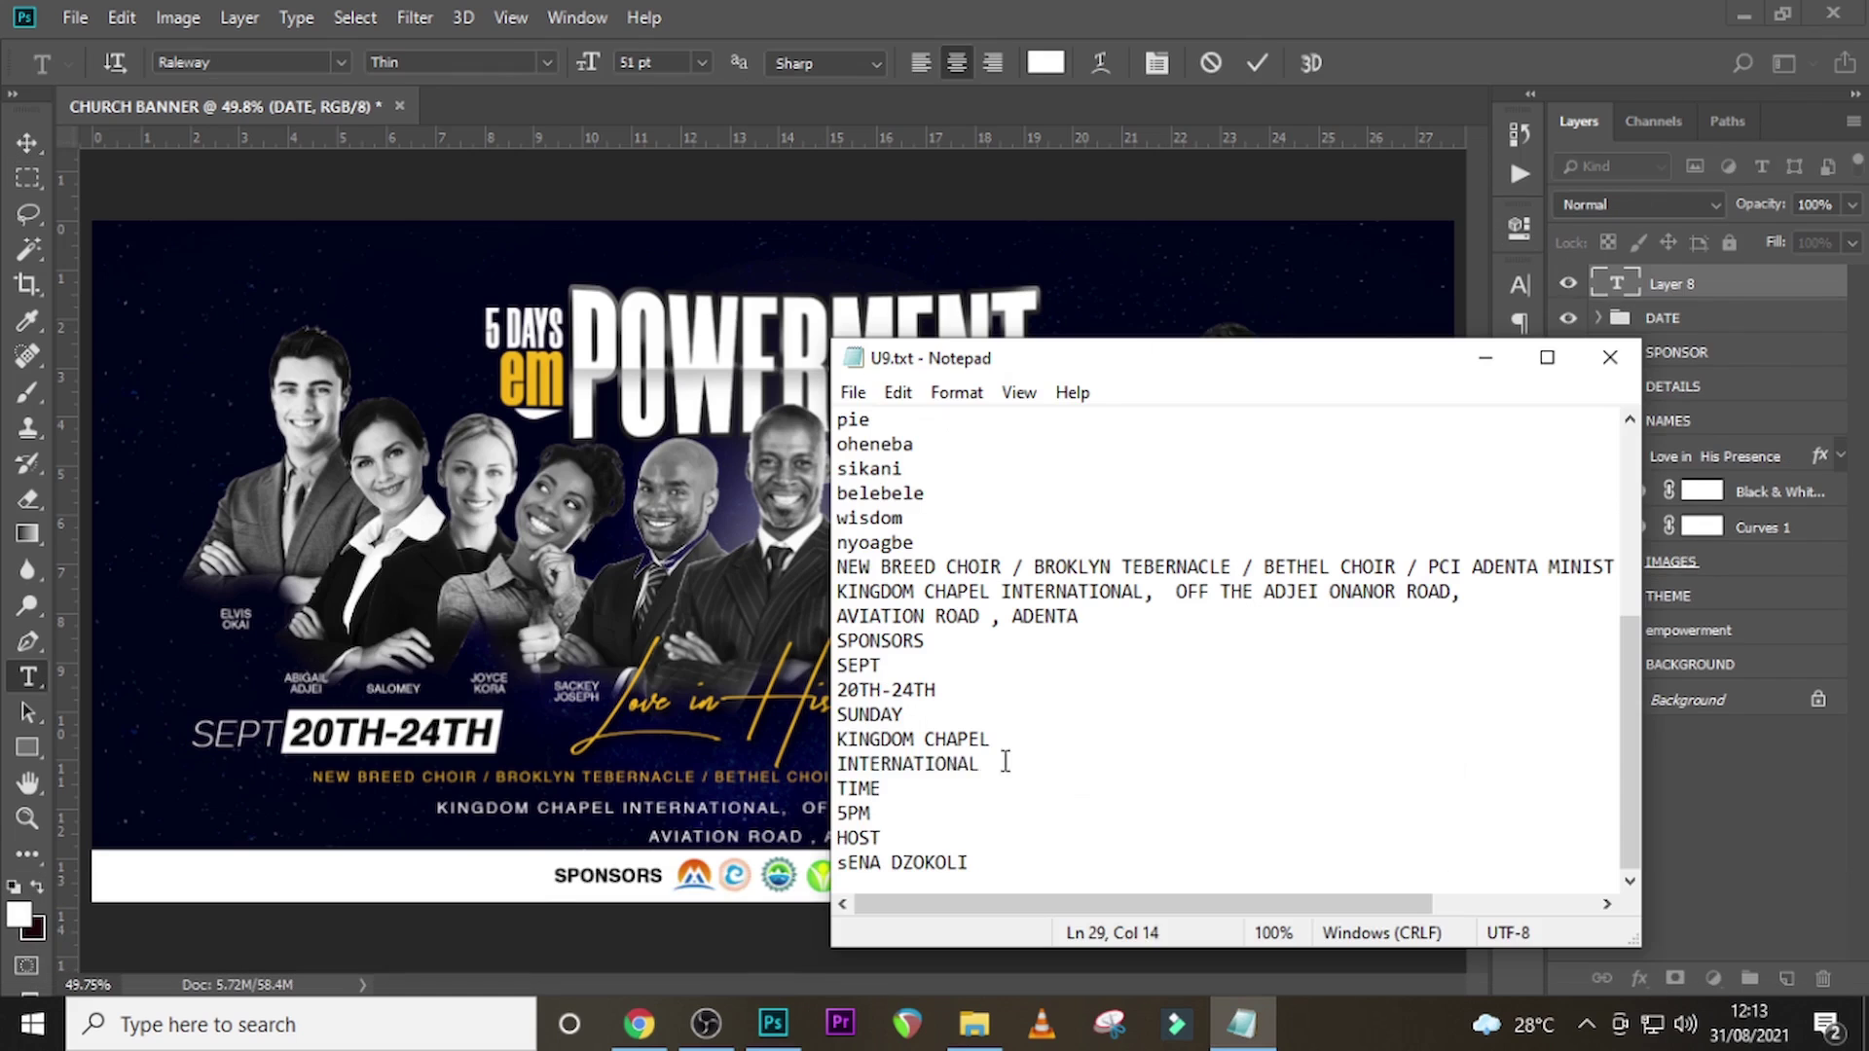
- Remove the stray T text layer and add KINGDOM CHAPEL INTERNATIONAL from the Notepad file as two-line text in the banner's upper-left corner
drag(983, 764, 818, 749)
key(ctrl+c)
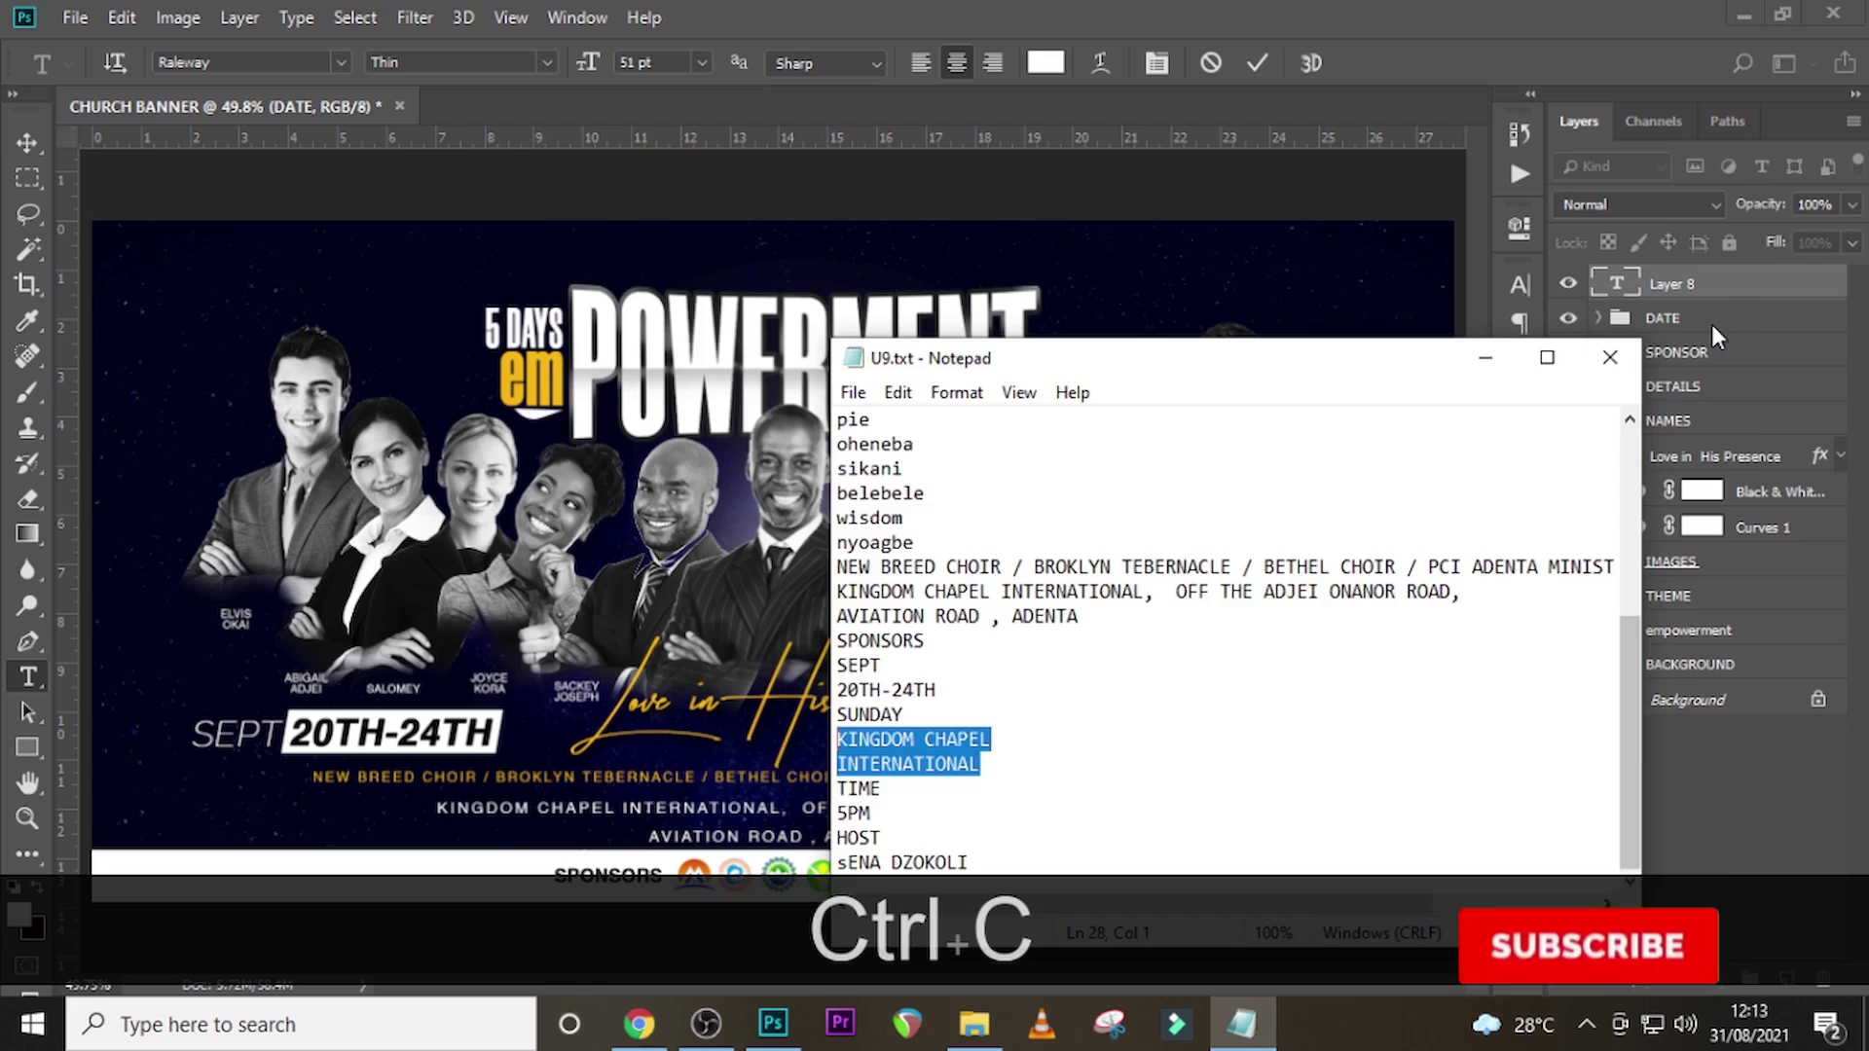
click(1711, 331)
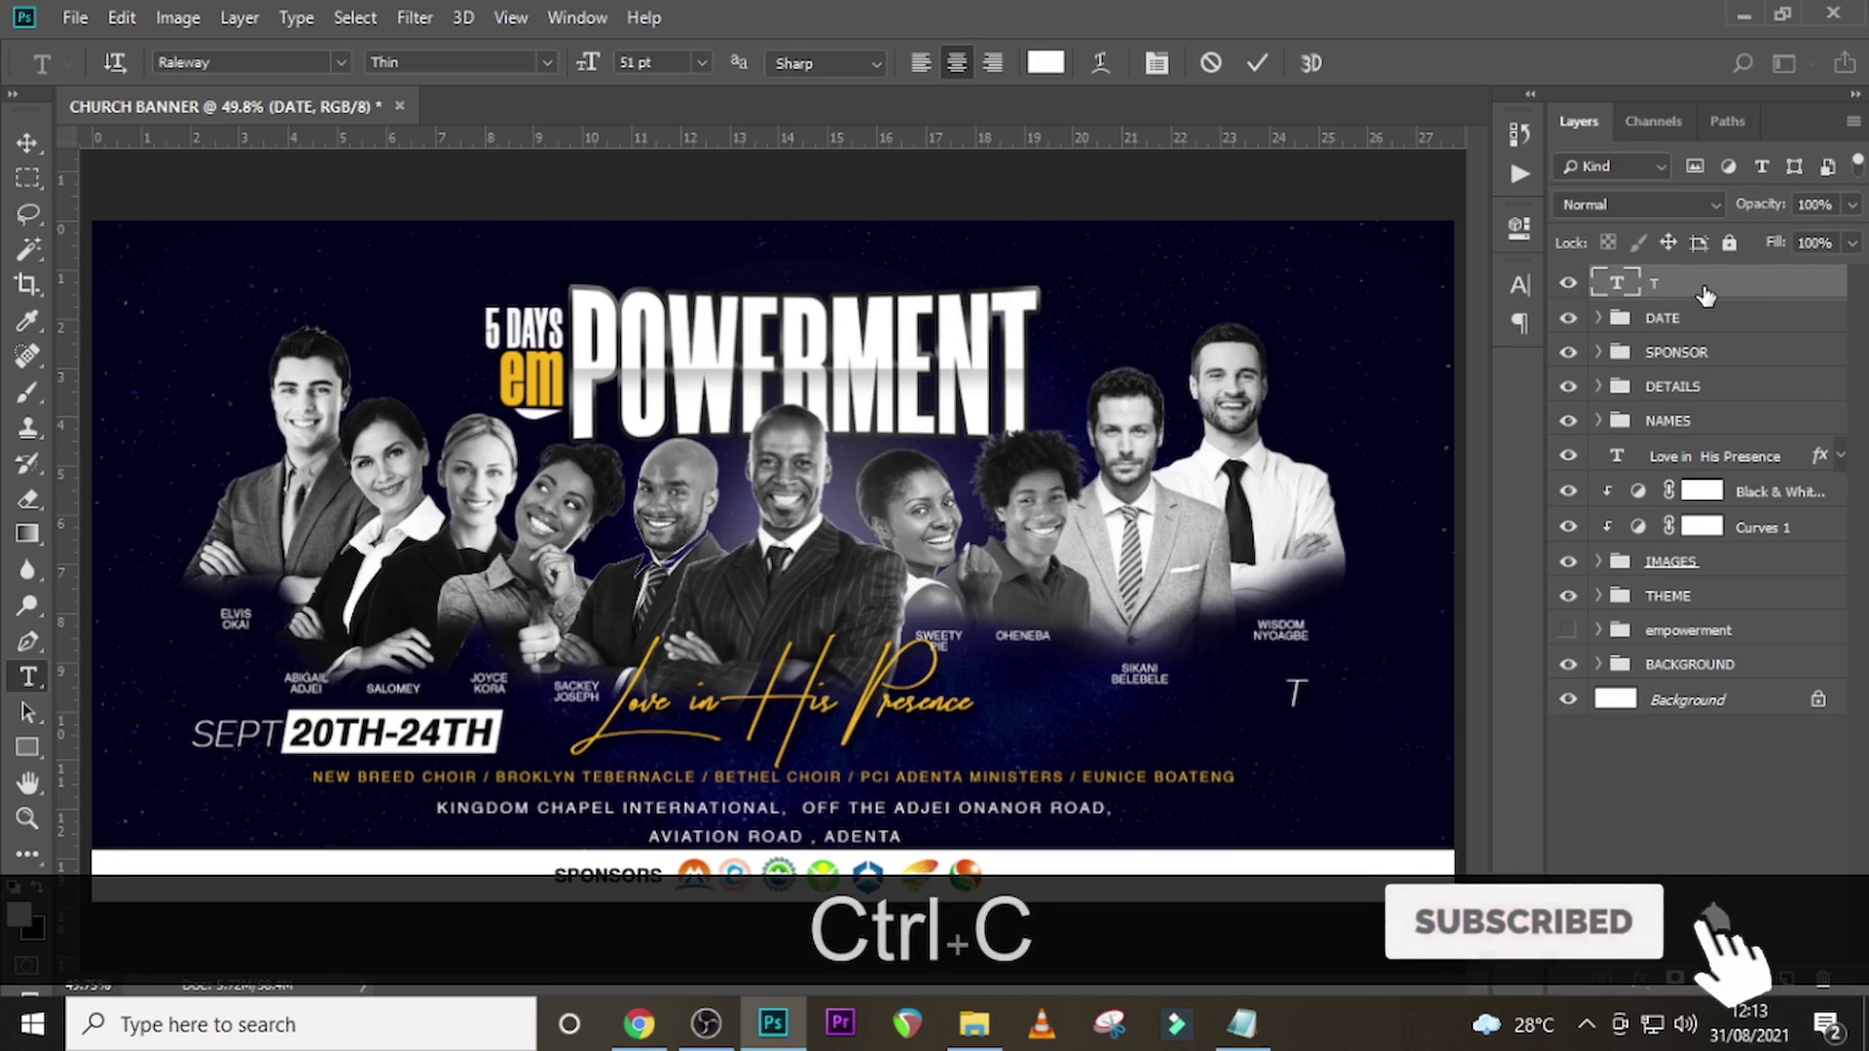
key(Delete)
click(188, 269)
key(ctrl+v)
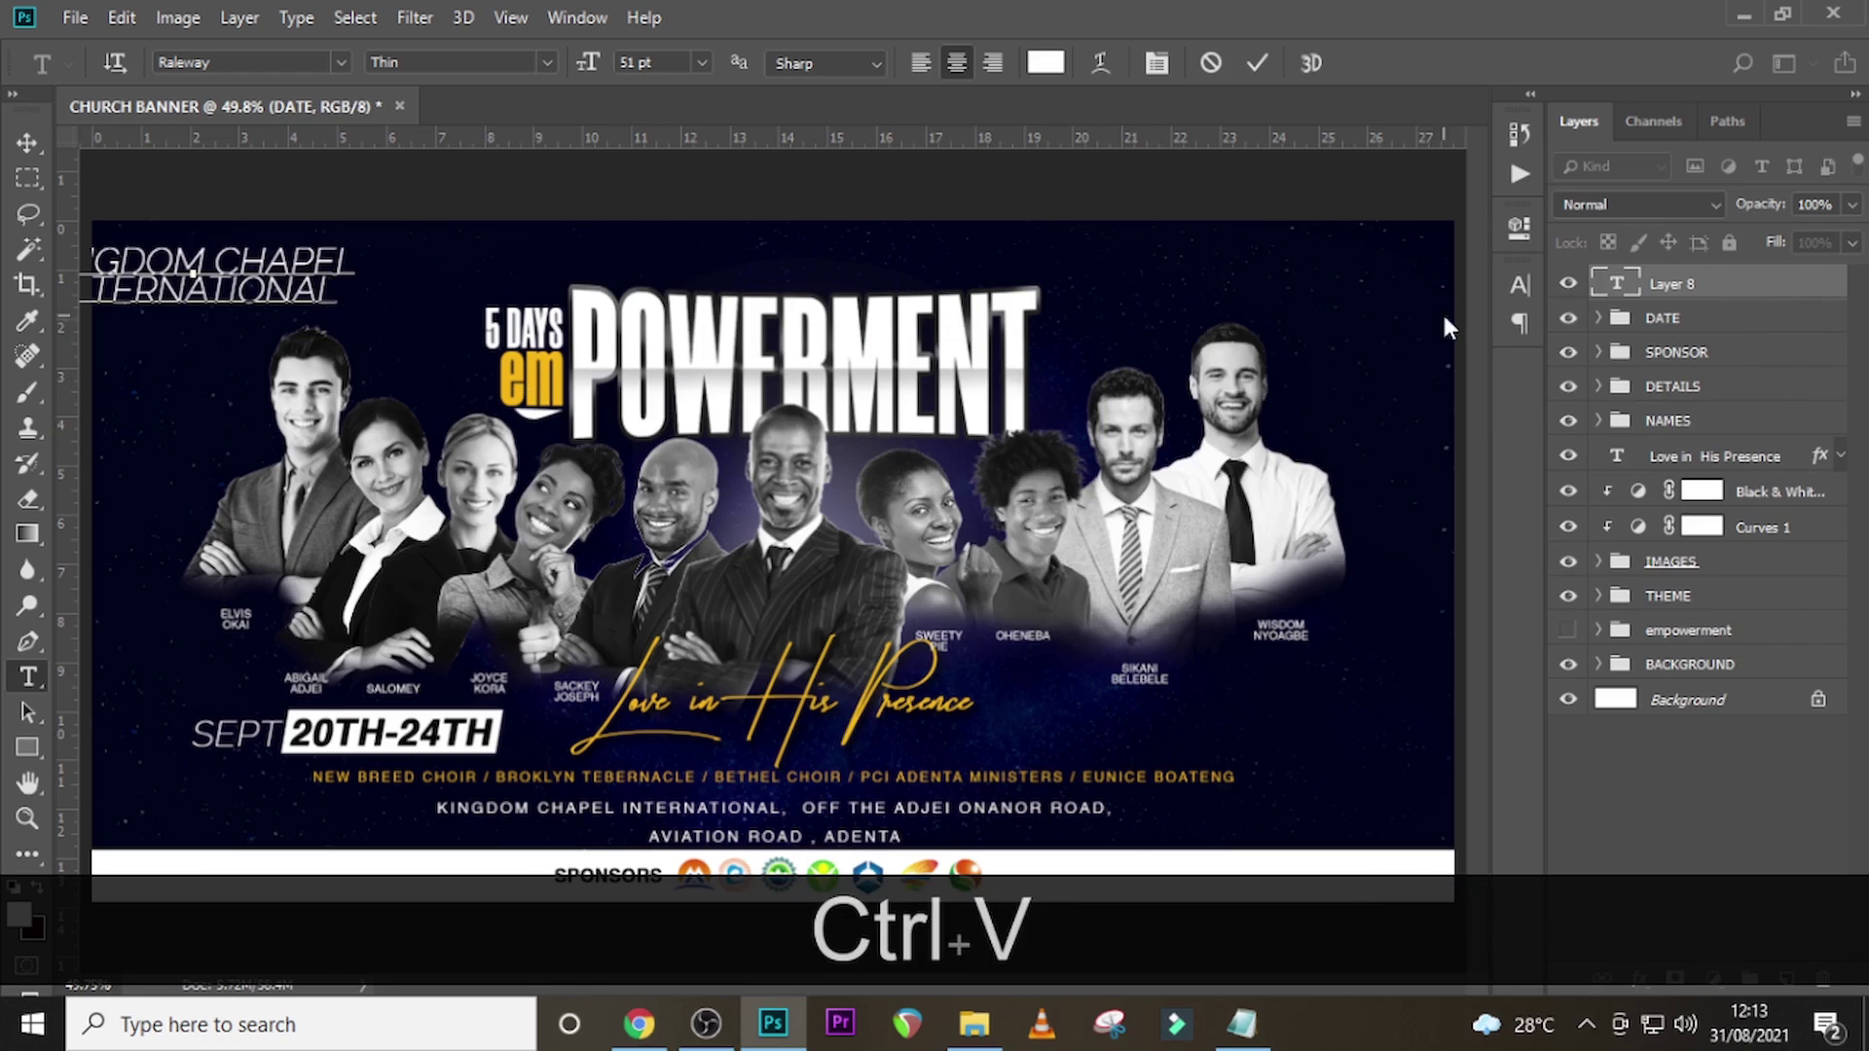
click(1660, 282)
key(v)
drag(226, 292, 326, 292)
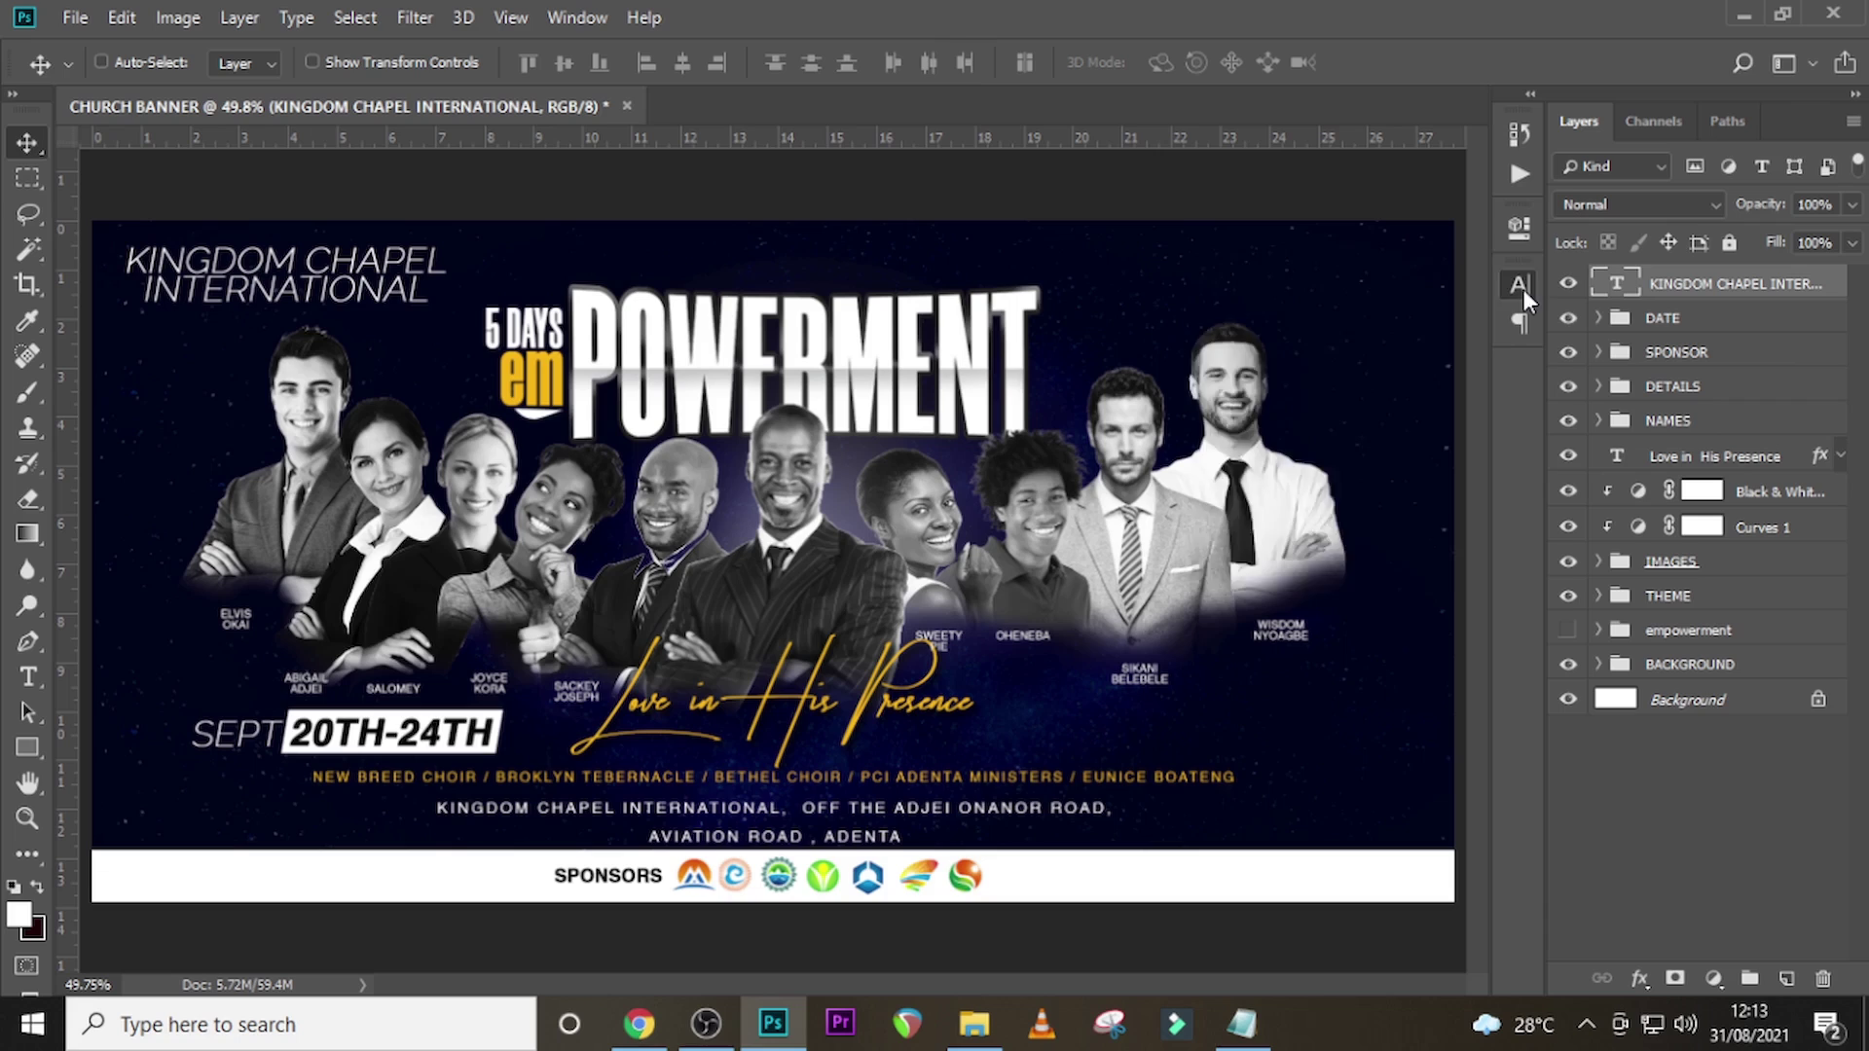
- Left-align the KINGDOM CHAPEL INTERNATIONAL paragraph
click(1521, 285)
click(1308, 281)
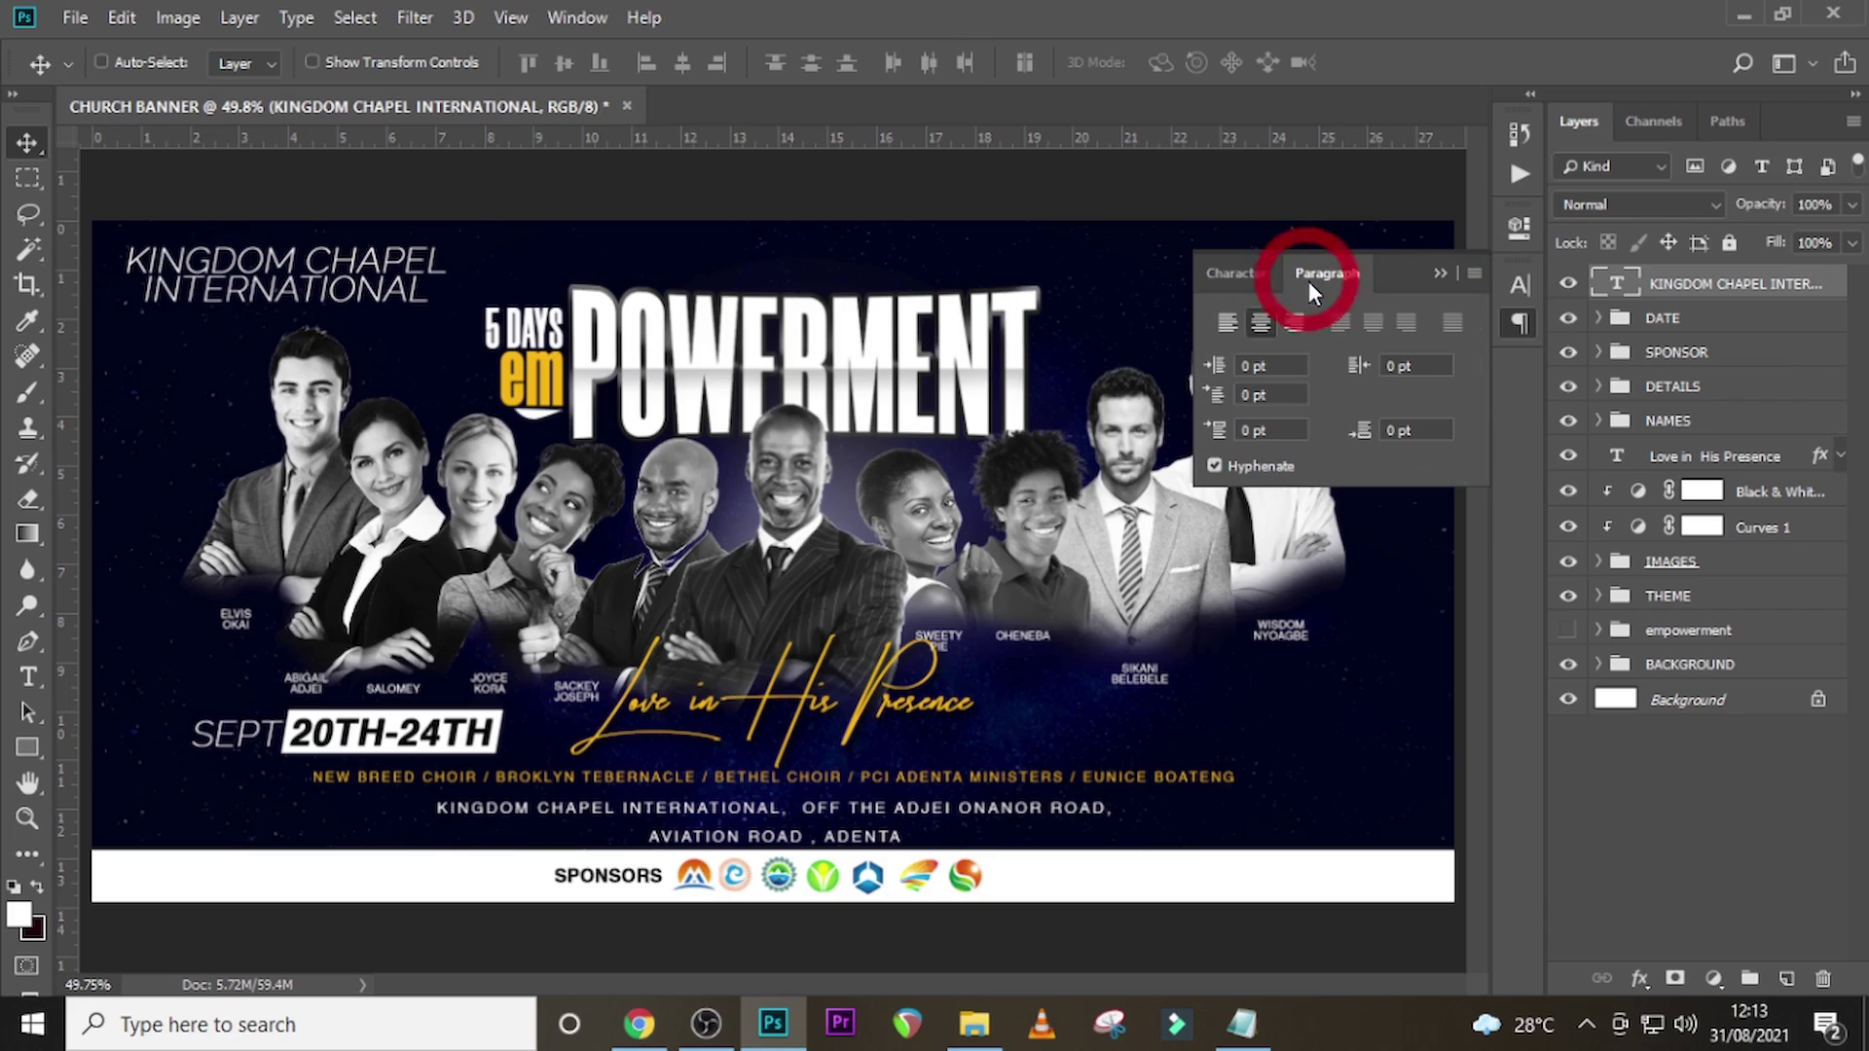
click(1228, 319)
click(1439, 273)
click(1655, 293)
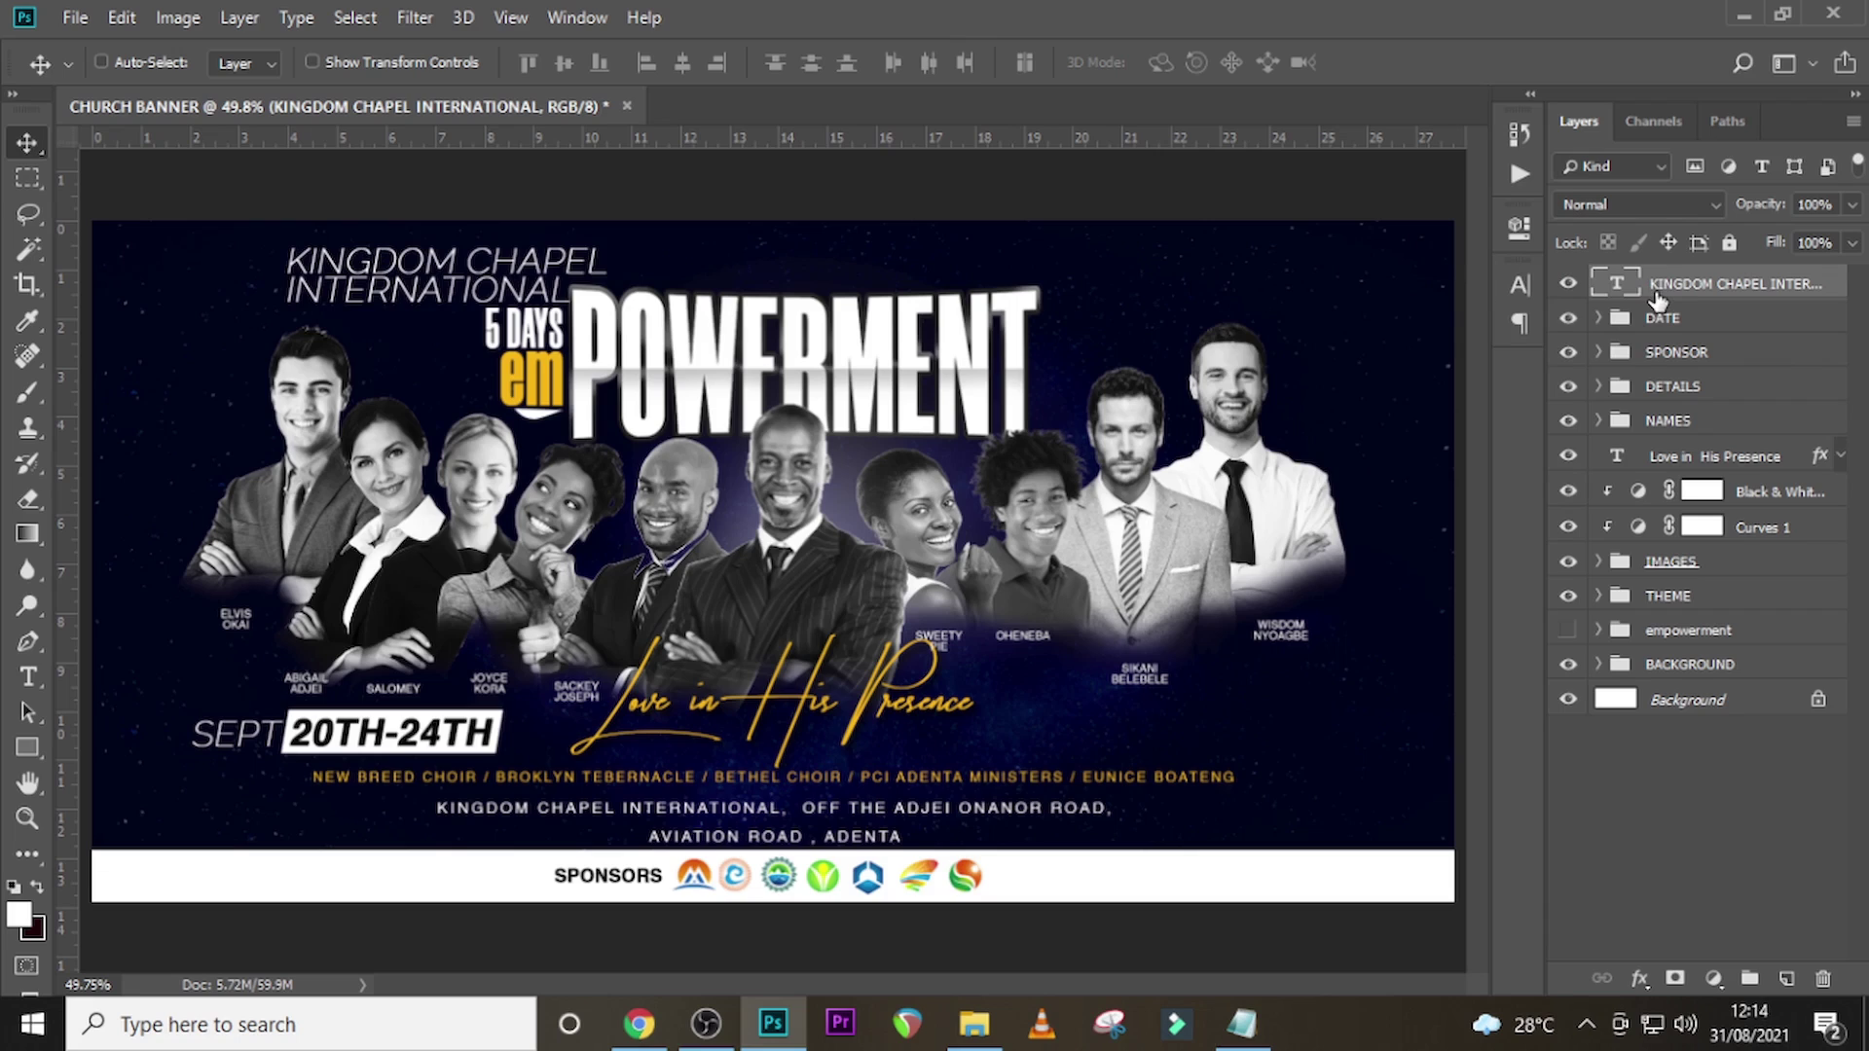
- Set the KINGDOM CHAPEL INTERNATIONAL text to Raleway Regular at 19 pt with 18 pt leading
click(1520, 284)
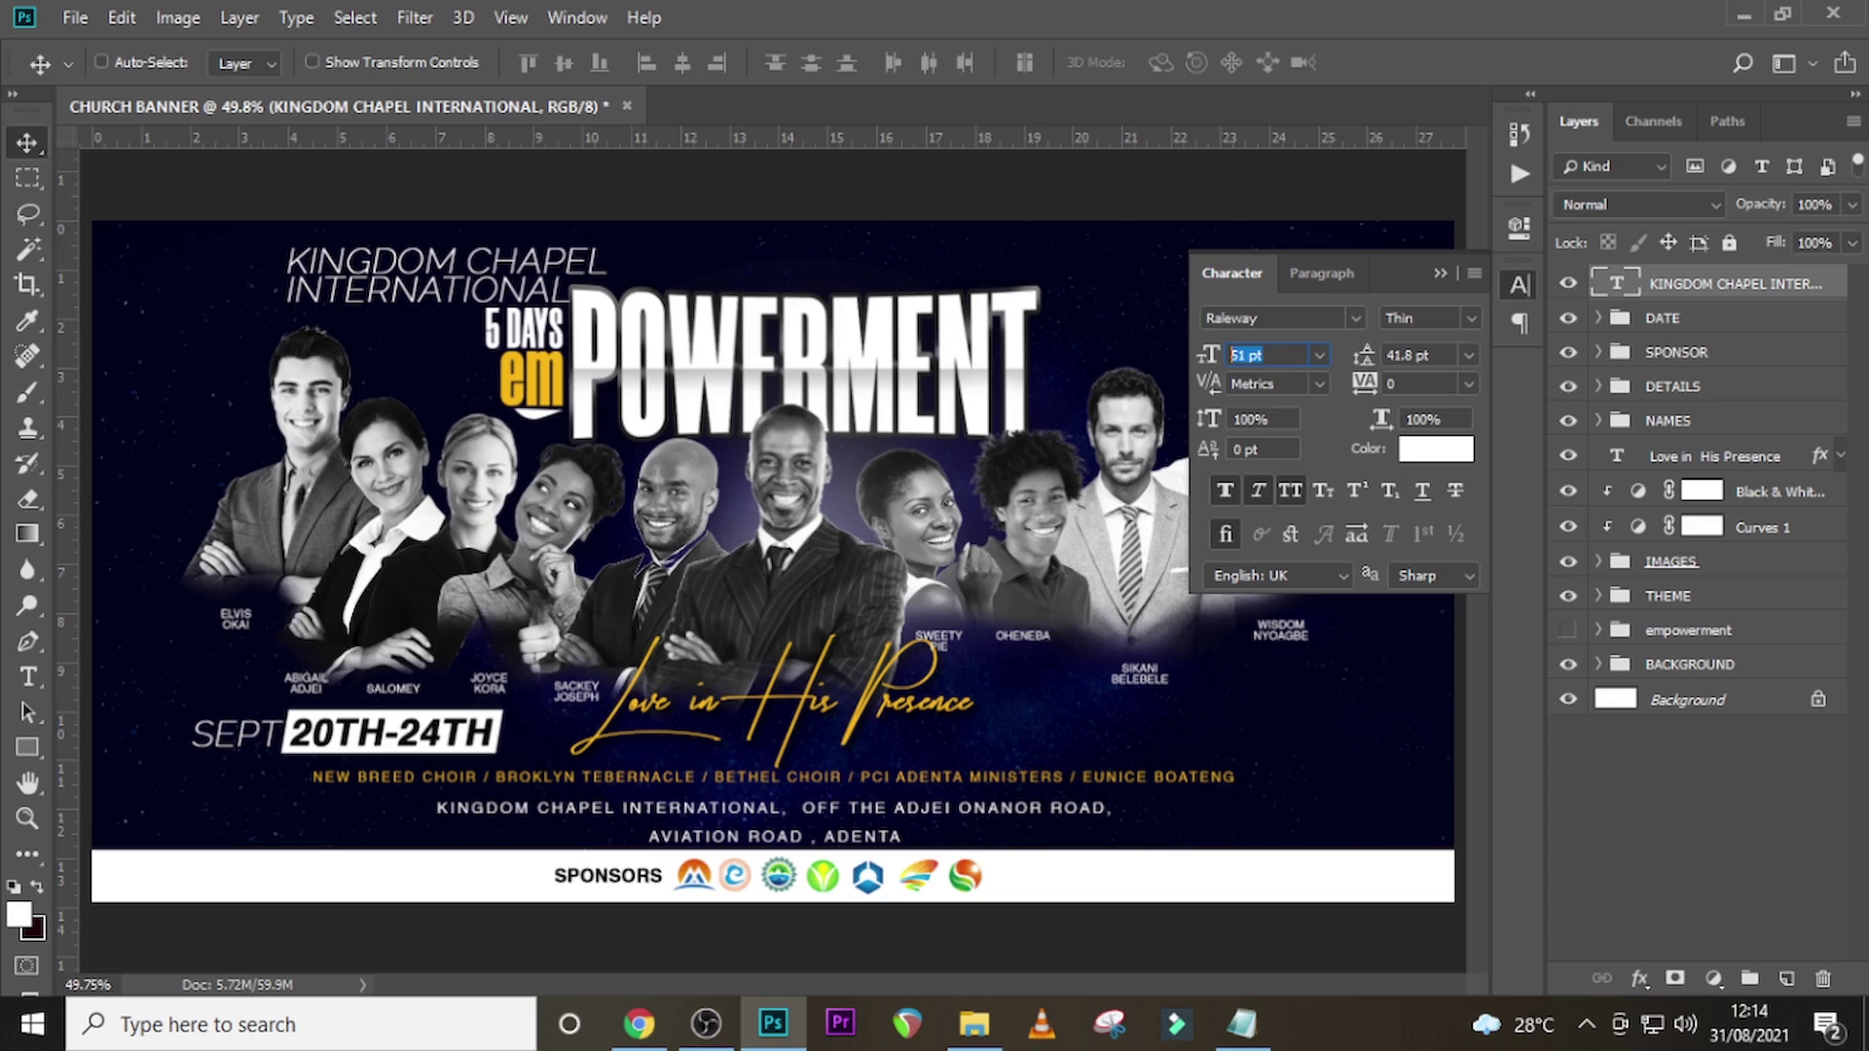
text(19)
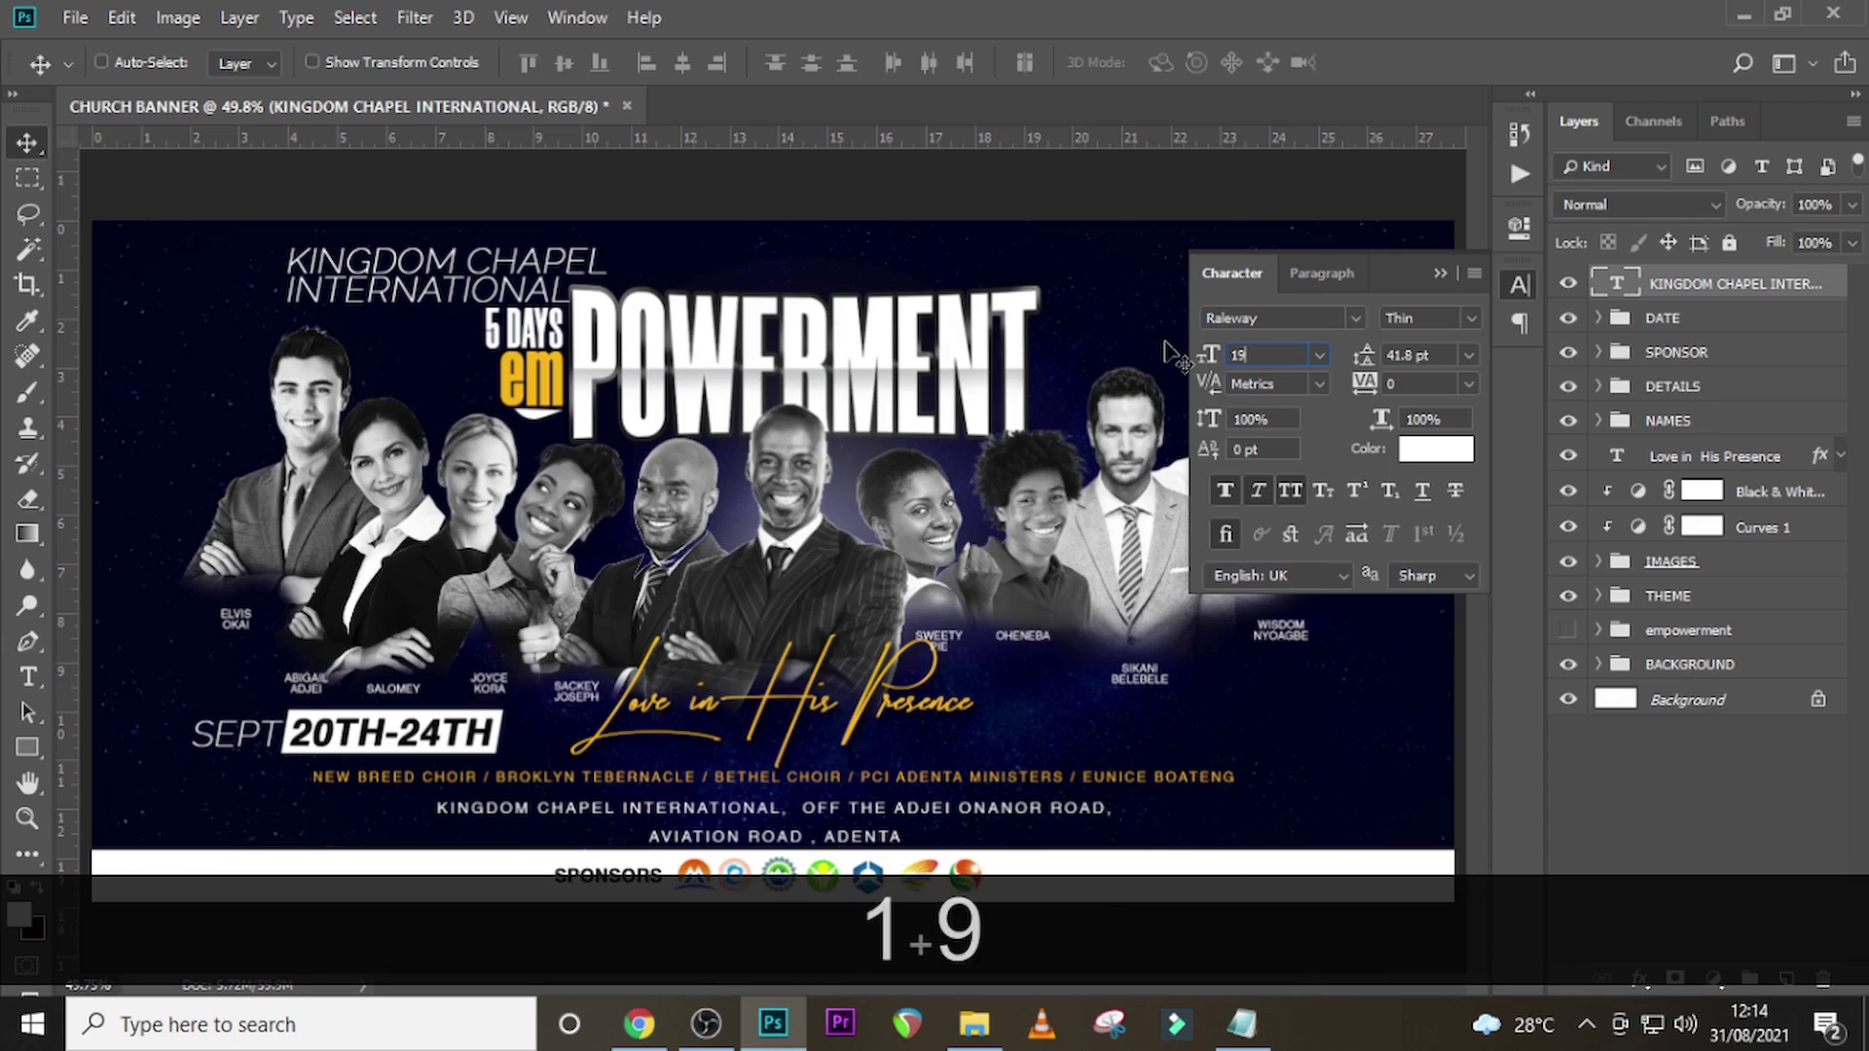
key(Return)
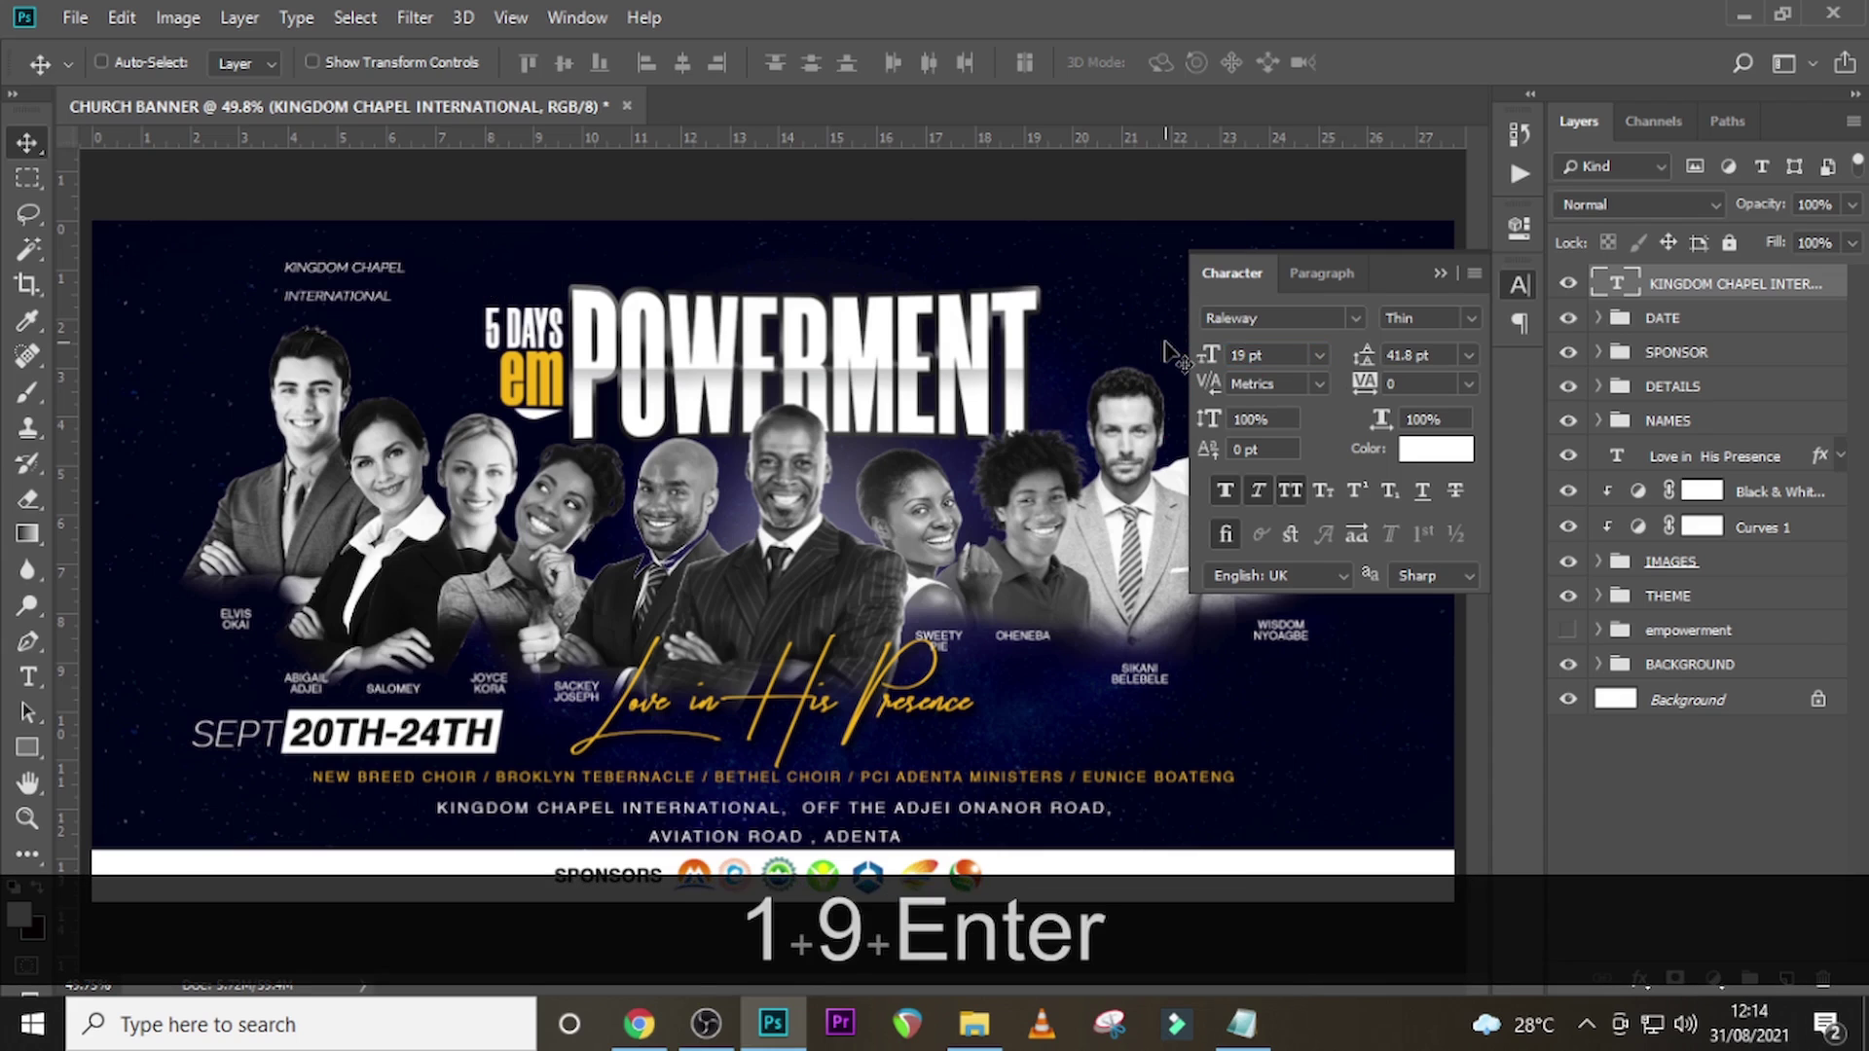
click(1469, 318)
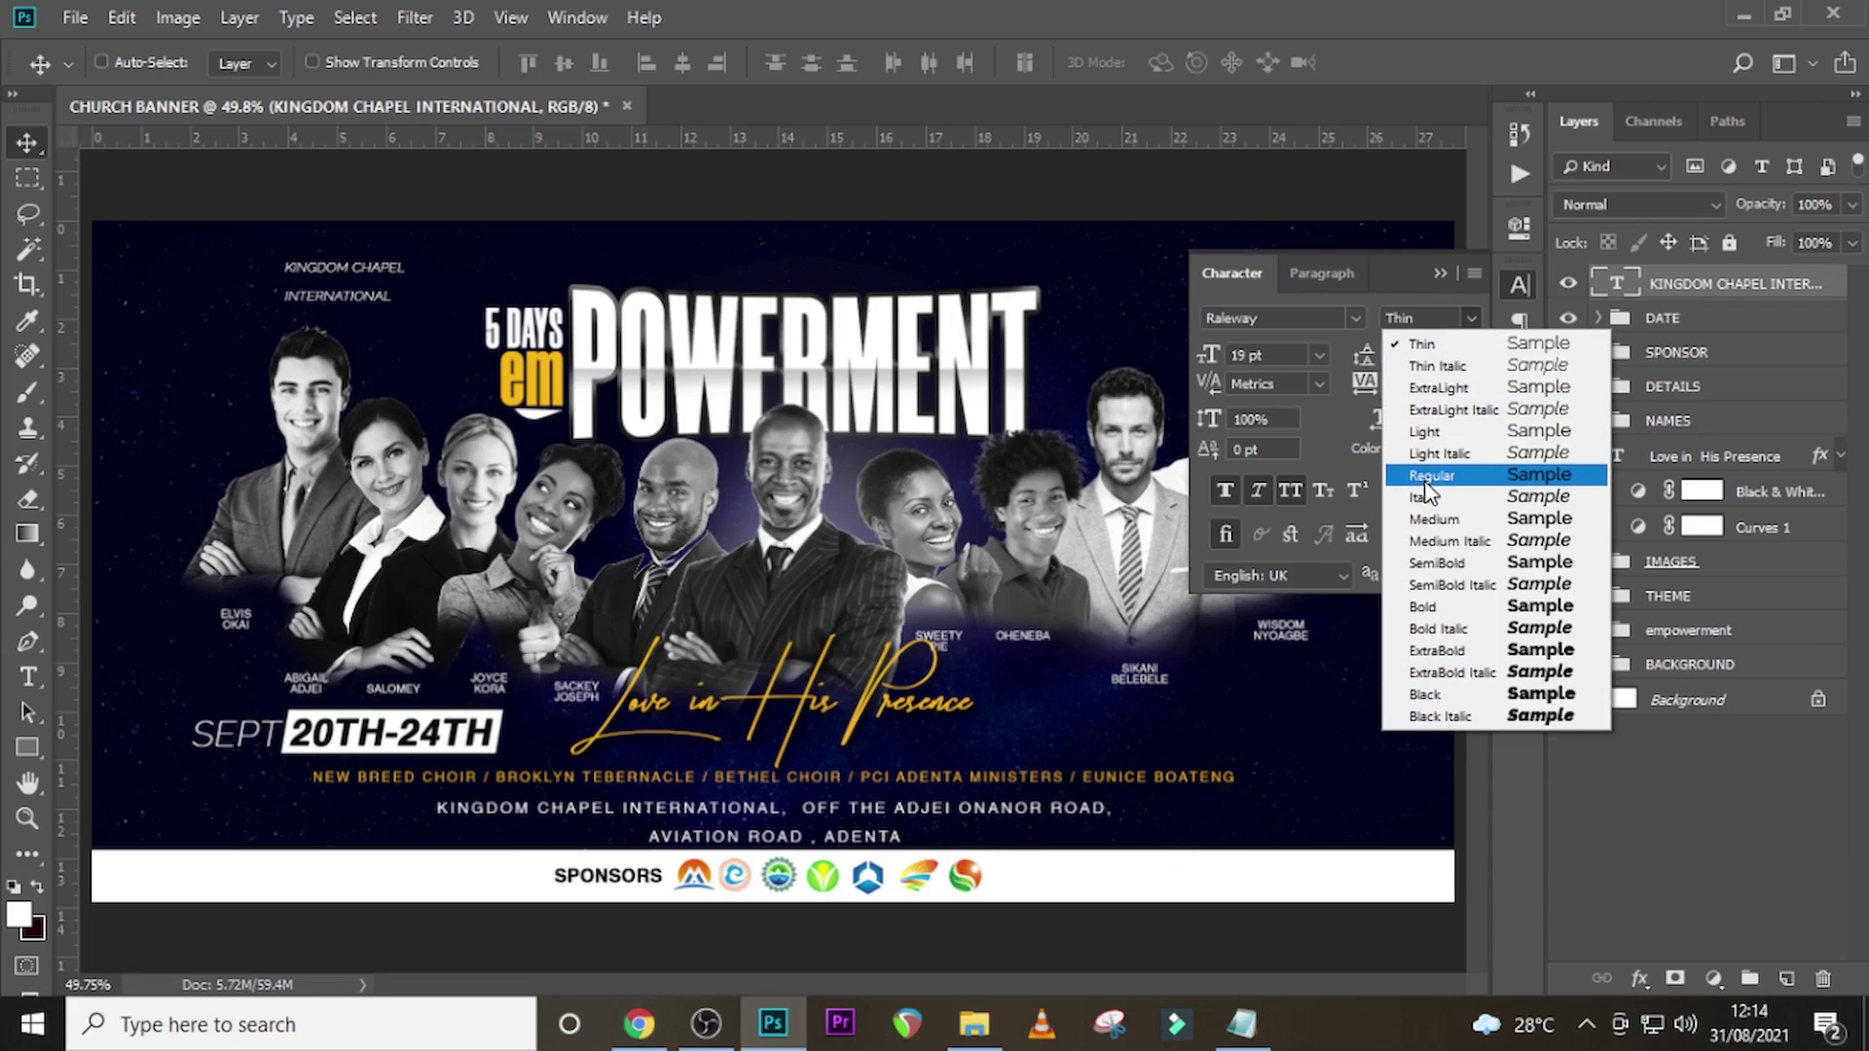
click(1424, 476)
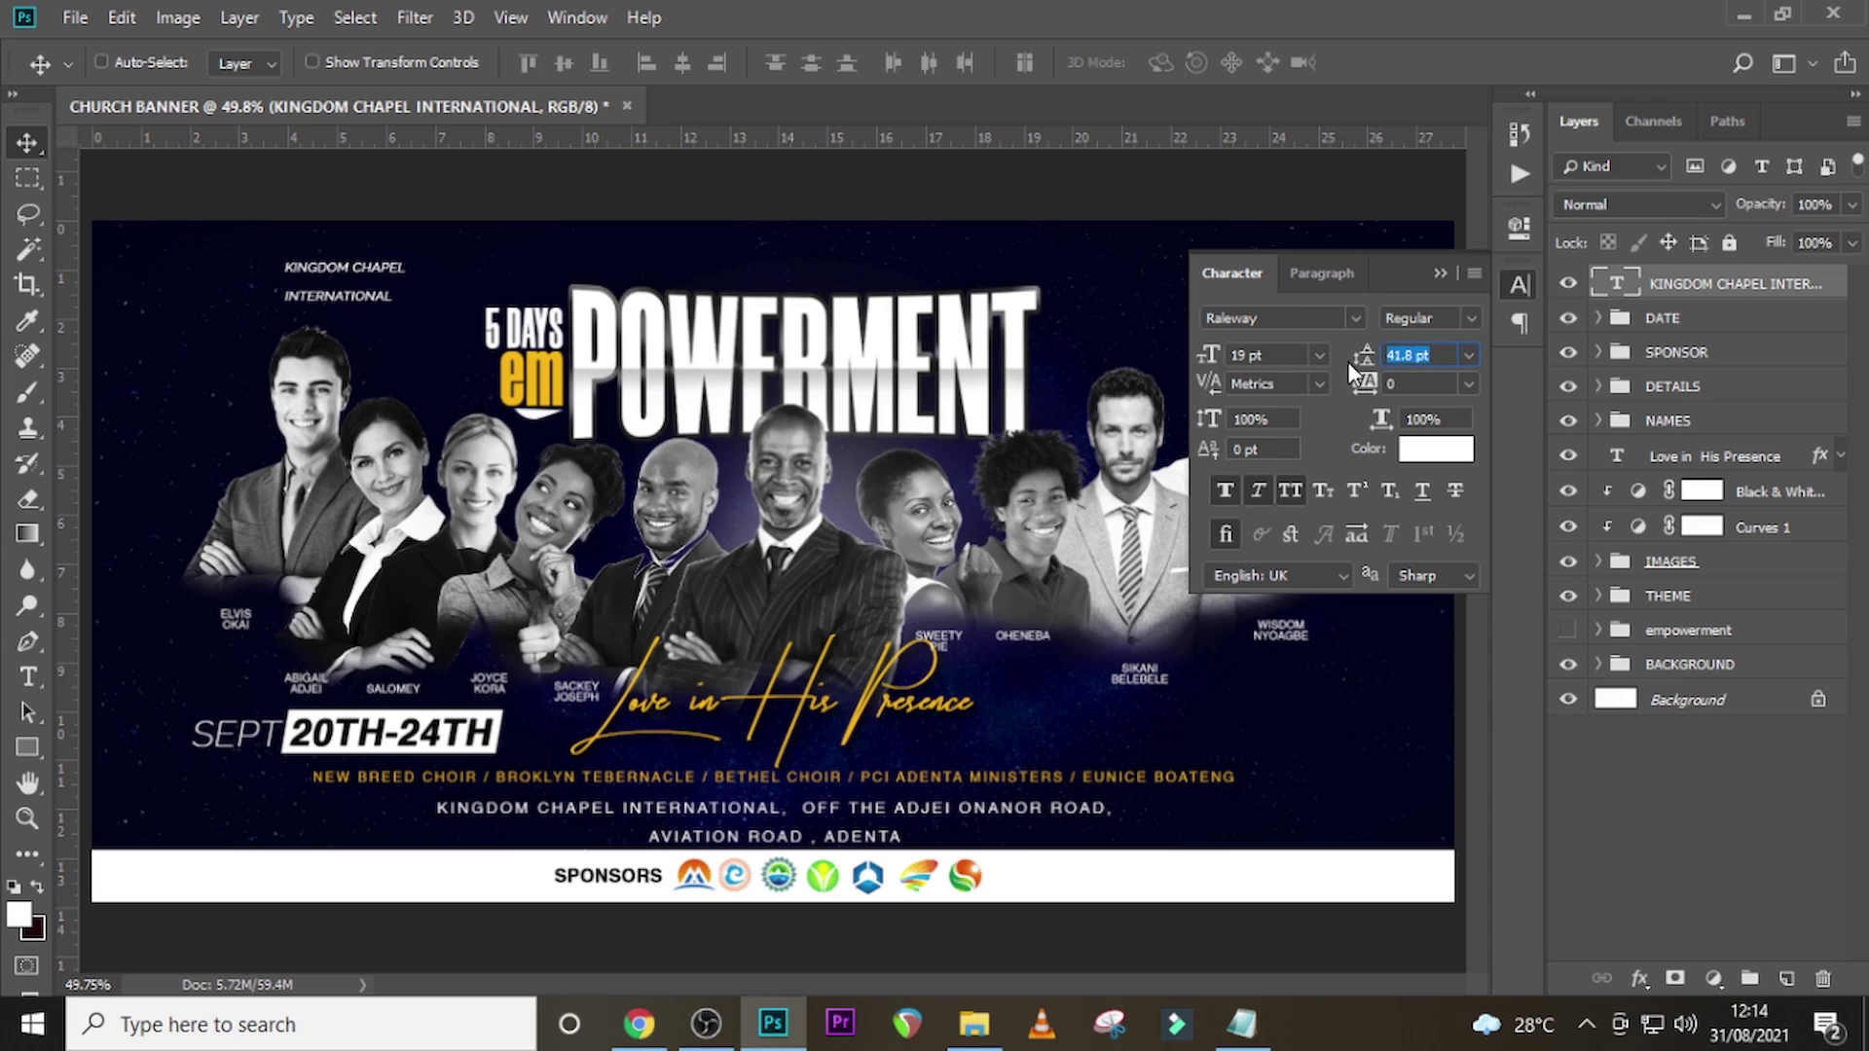
text(18)
key(Return)
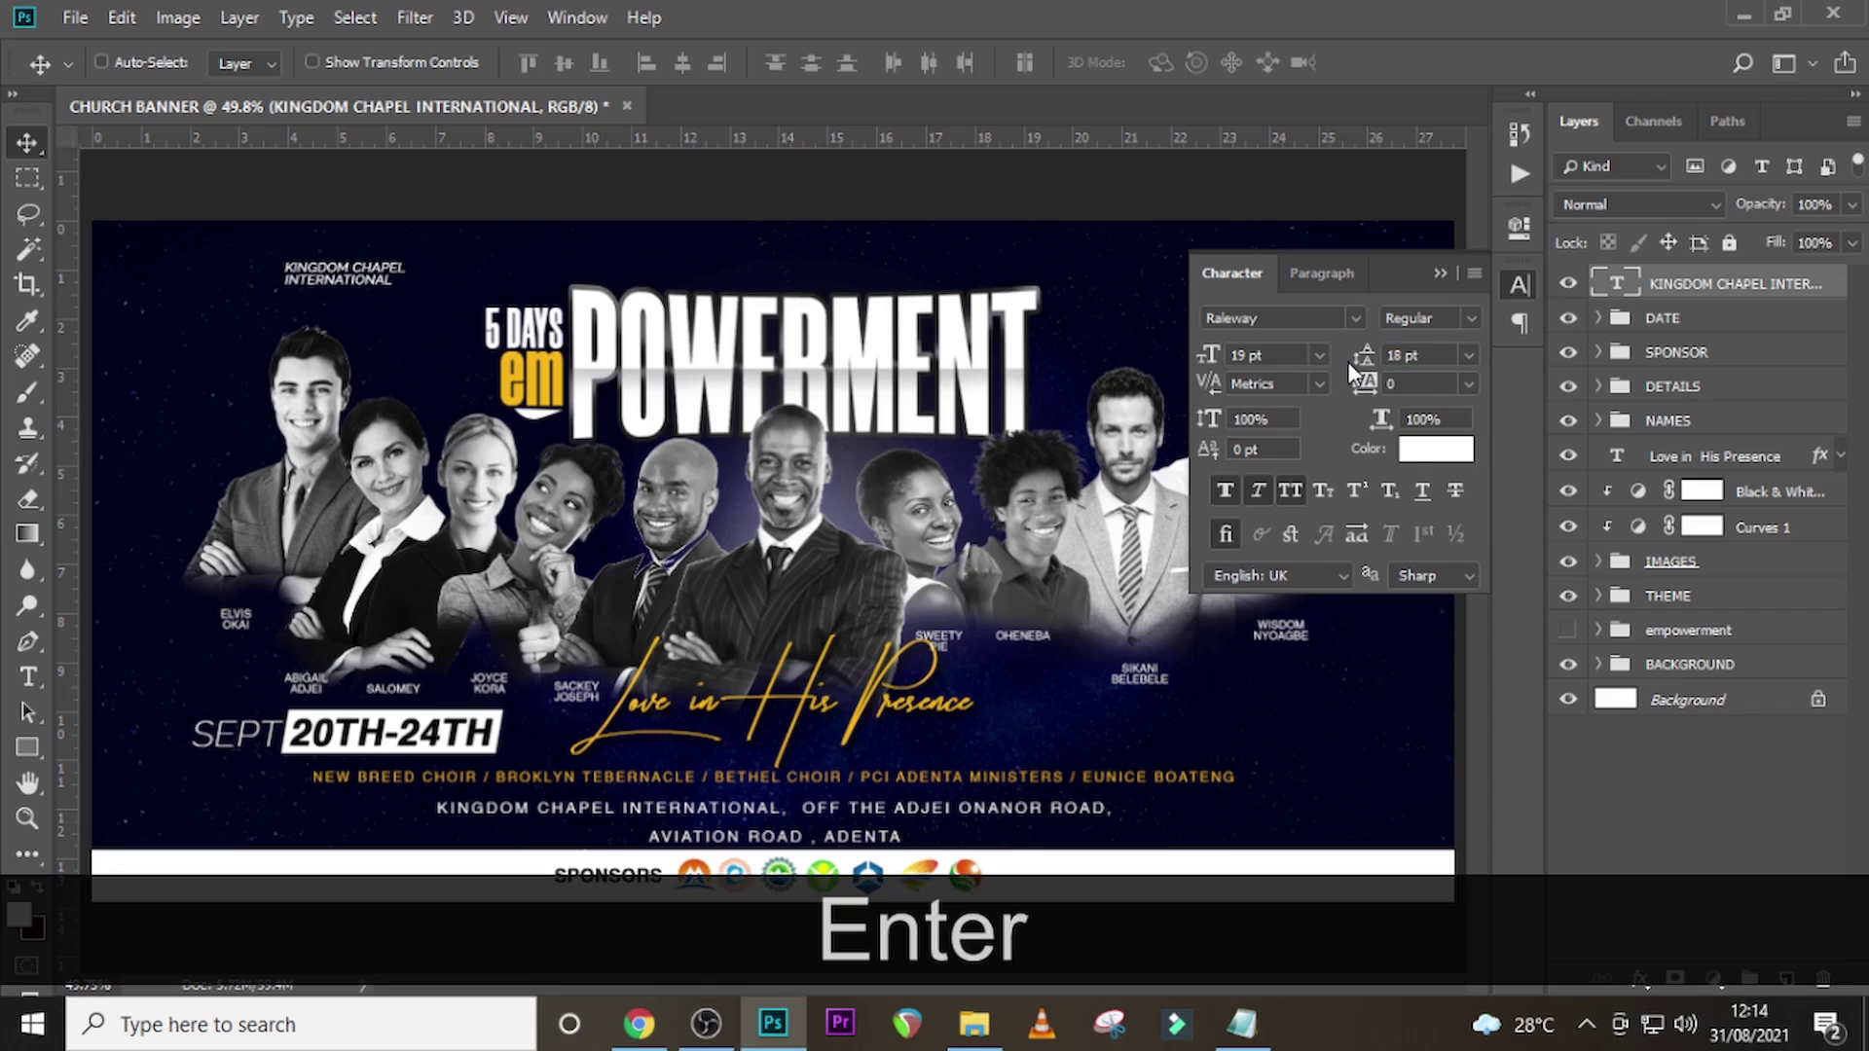
- Turn off faux italic and faux bold for the church name and move it left towards the banner's upper-left corner
click(1259, 491)
click(1228, 492)
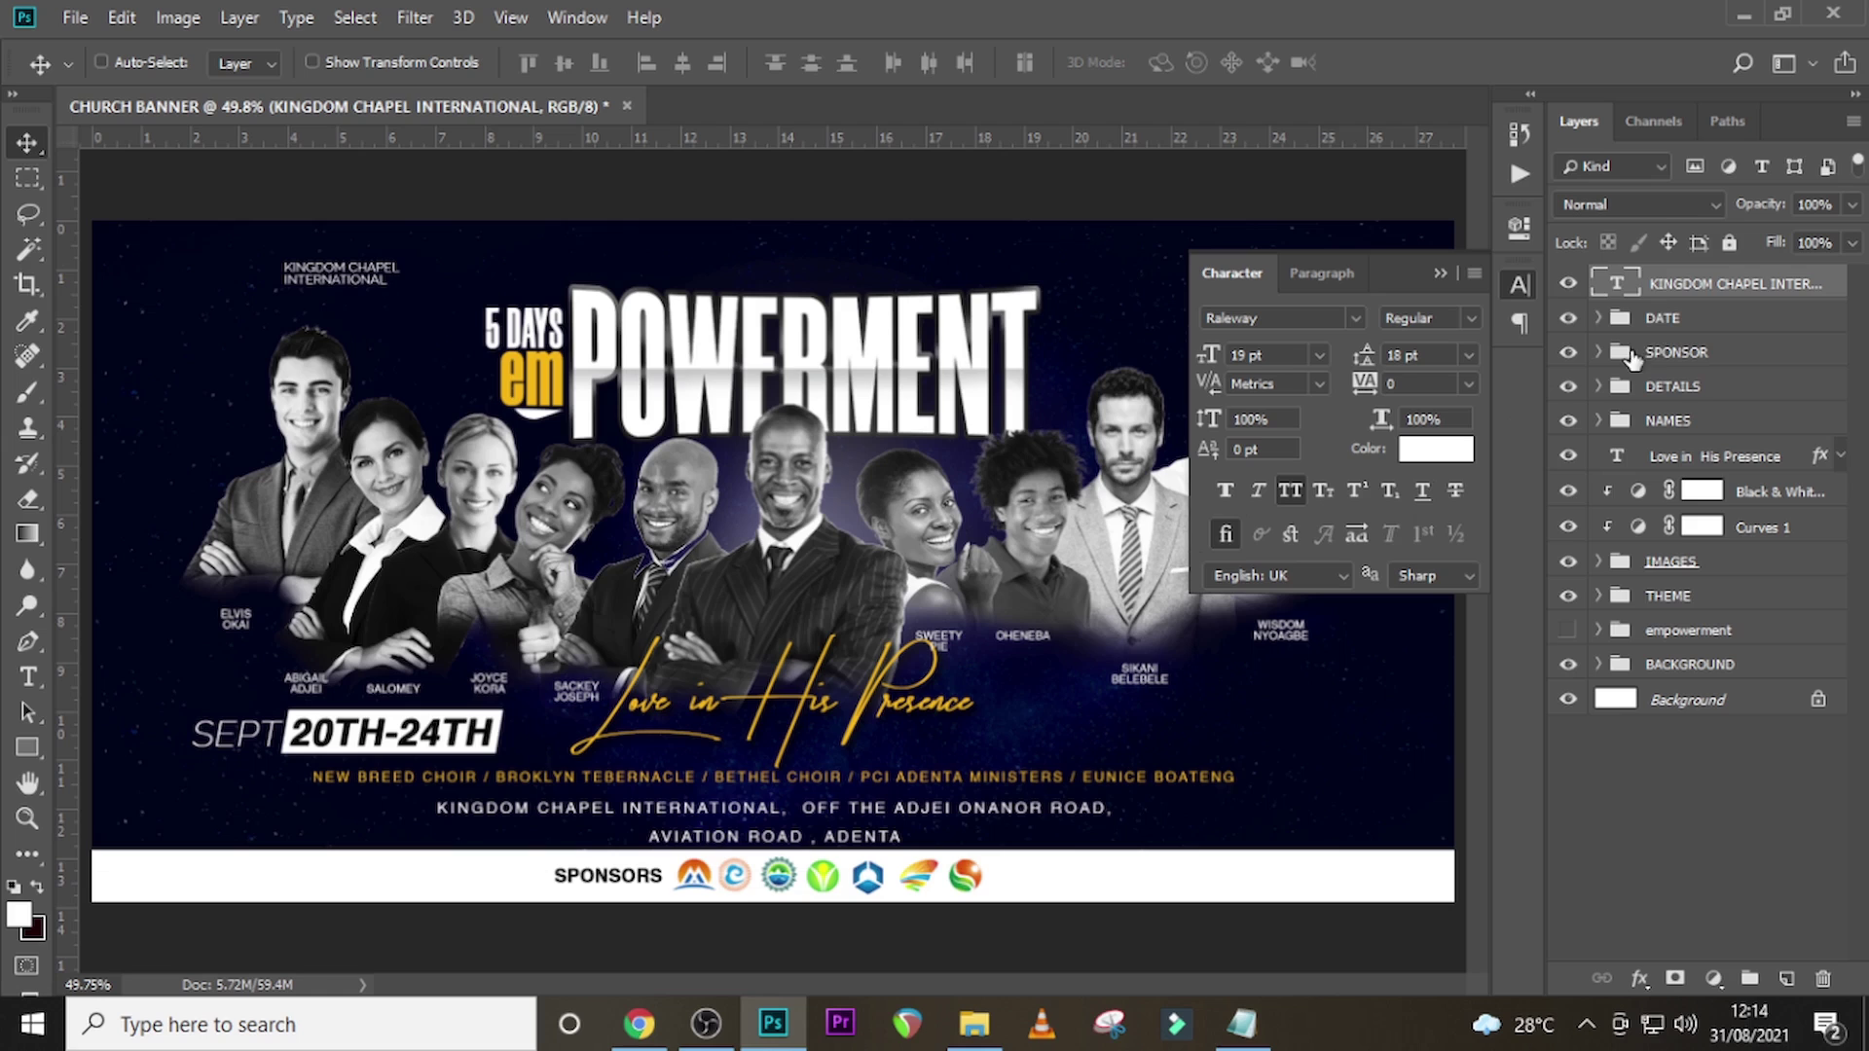
drag(331, 292, 197, 276)
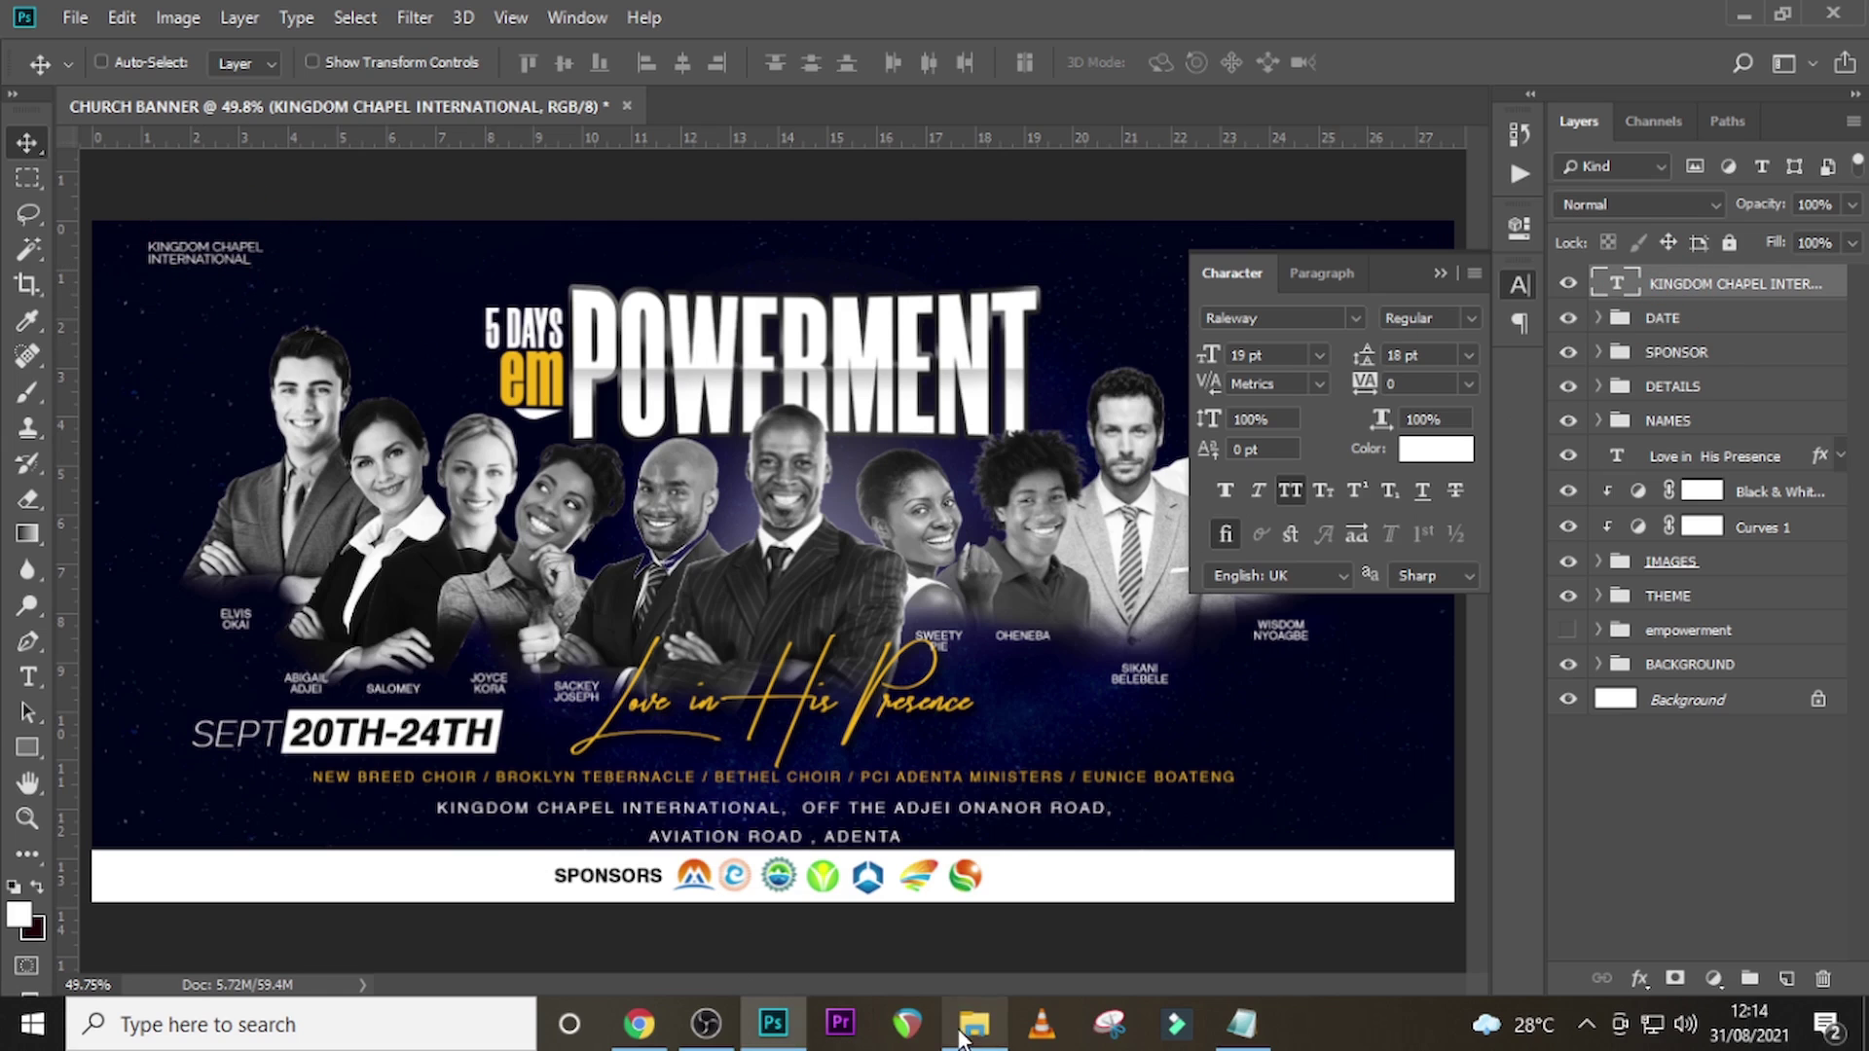
- Place the white logo file from File Explorer on the banner and shrink it to a small icon for the church name
click(973, 1024)
drag(1056, 535, 623, 594)
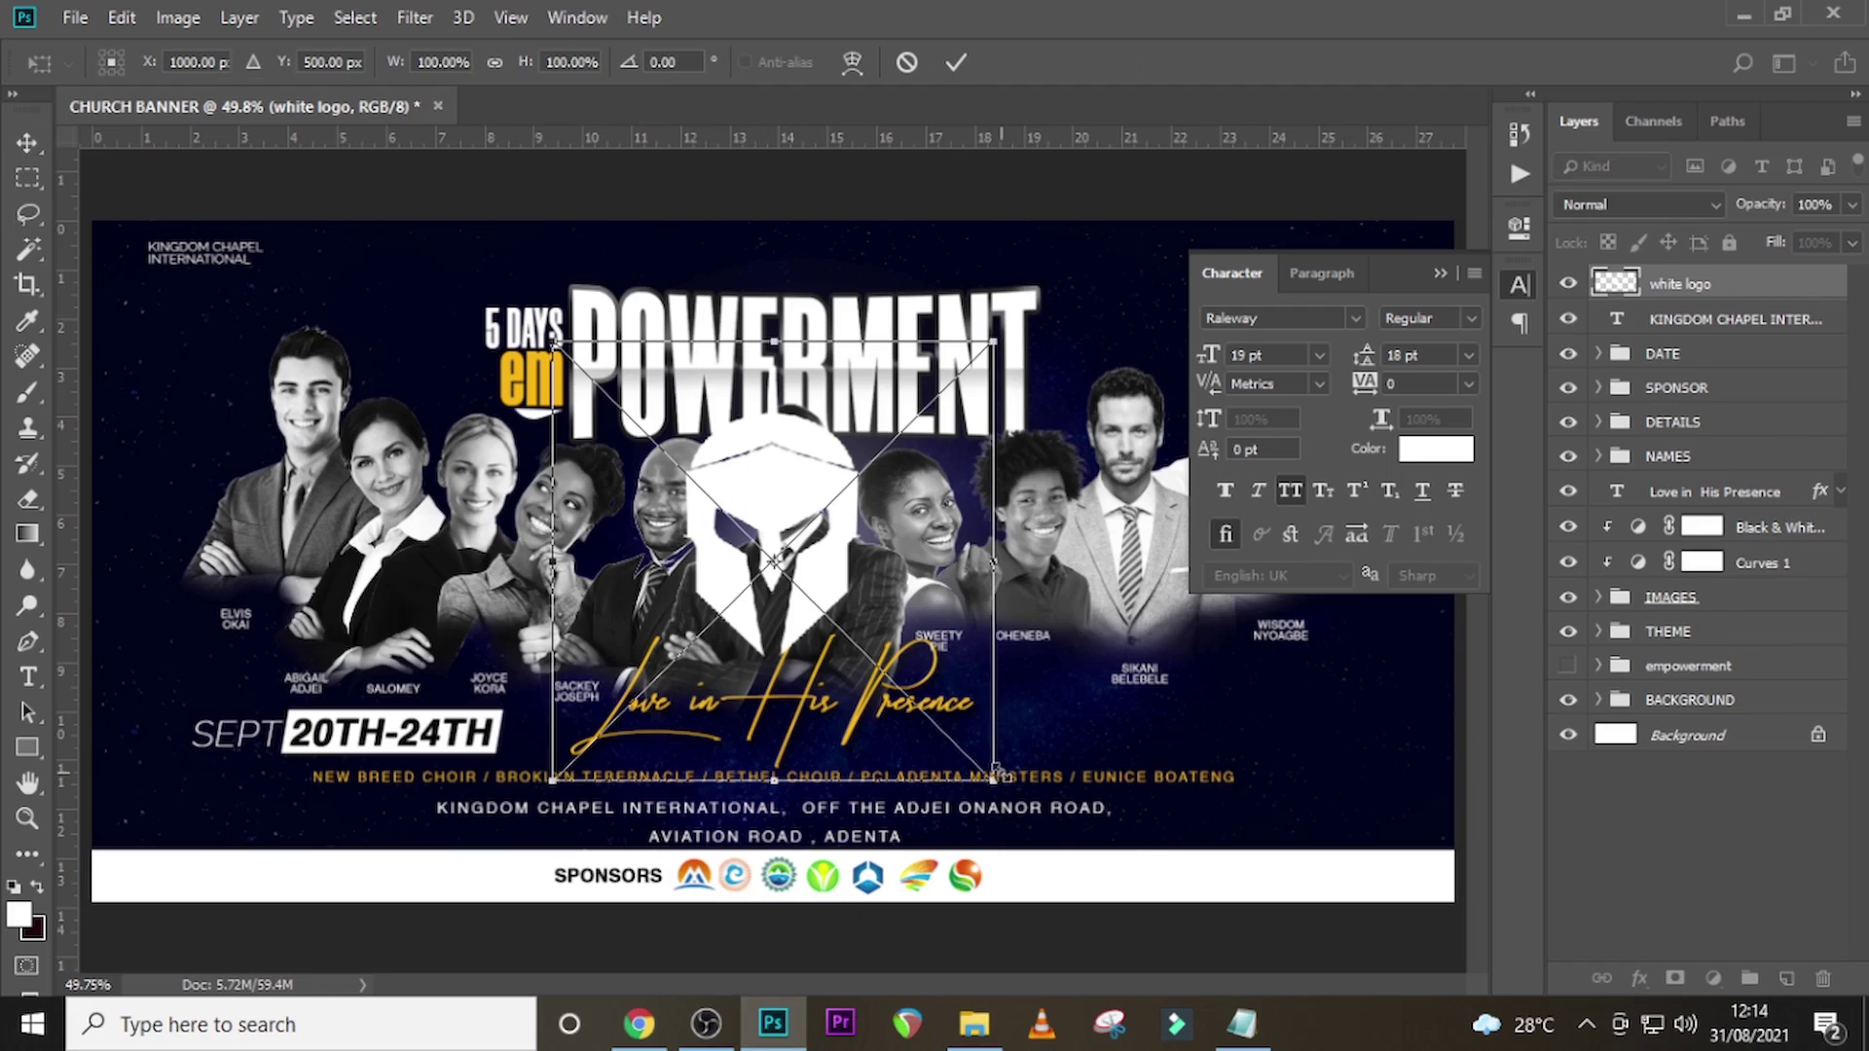
drag(994, 786, 231, 309)
key(Return)
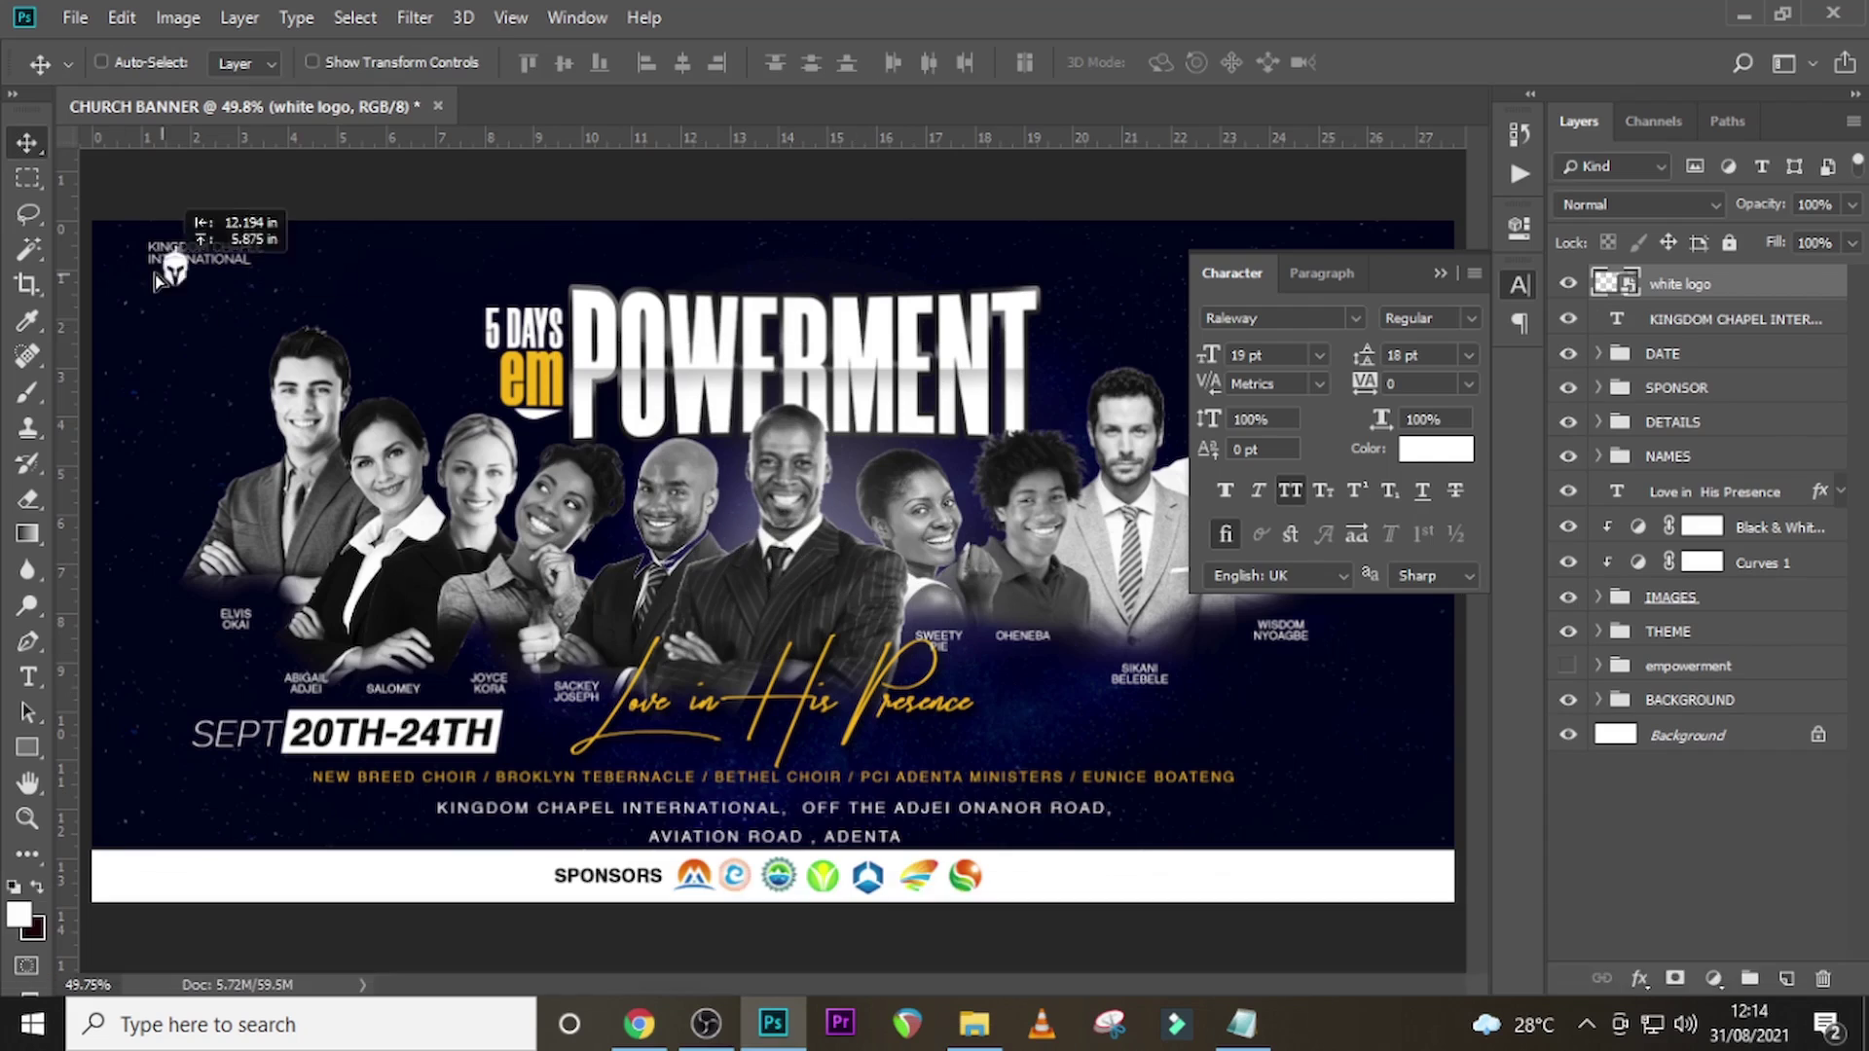
- Nudge the white logo into position immediately left of the KINGDOM CHAPEL INTERNATIONAL text
key(ctrl+=)
key(ctrl+=)
key(ctrl+=)
drag(852, 986, 669, 986)
drag(1478, 642, 1477, 558)
key(Right)
key(Right)
key(Right)
key(Right)
key(Right)
key(Right)
key(Right)
- Move the white logo and KINGDOM CHAPEL INTERNATIONAL text together to the banner's top centre, above POWERMENT
ctrl+click(1703, 322)
key(shift+Down)
key(shift+Right)
key(shift+Right)
key(shift+Right)
key(shift+Right)
key(shift+Down)
key(shift+Down)
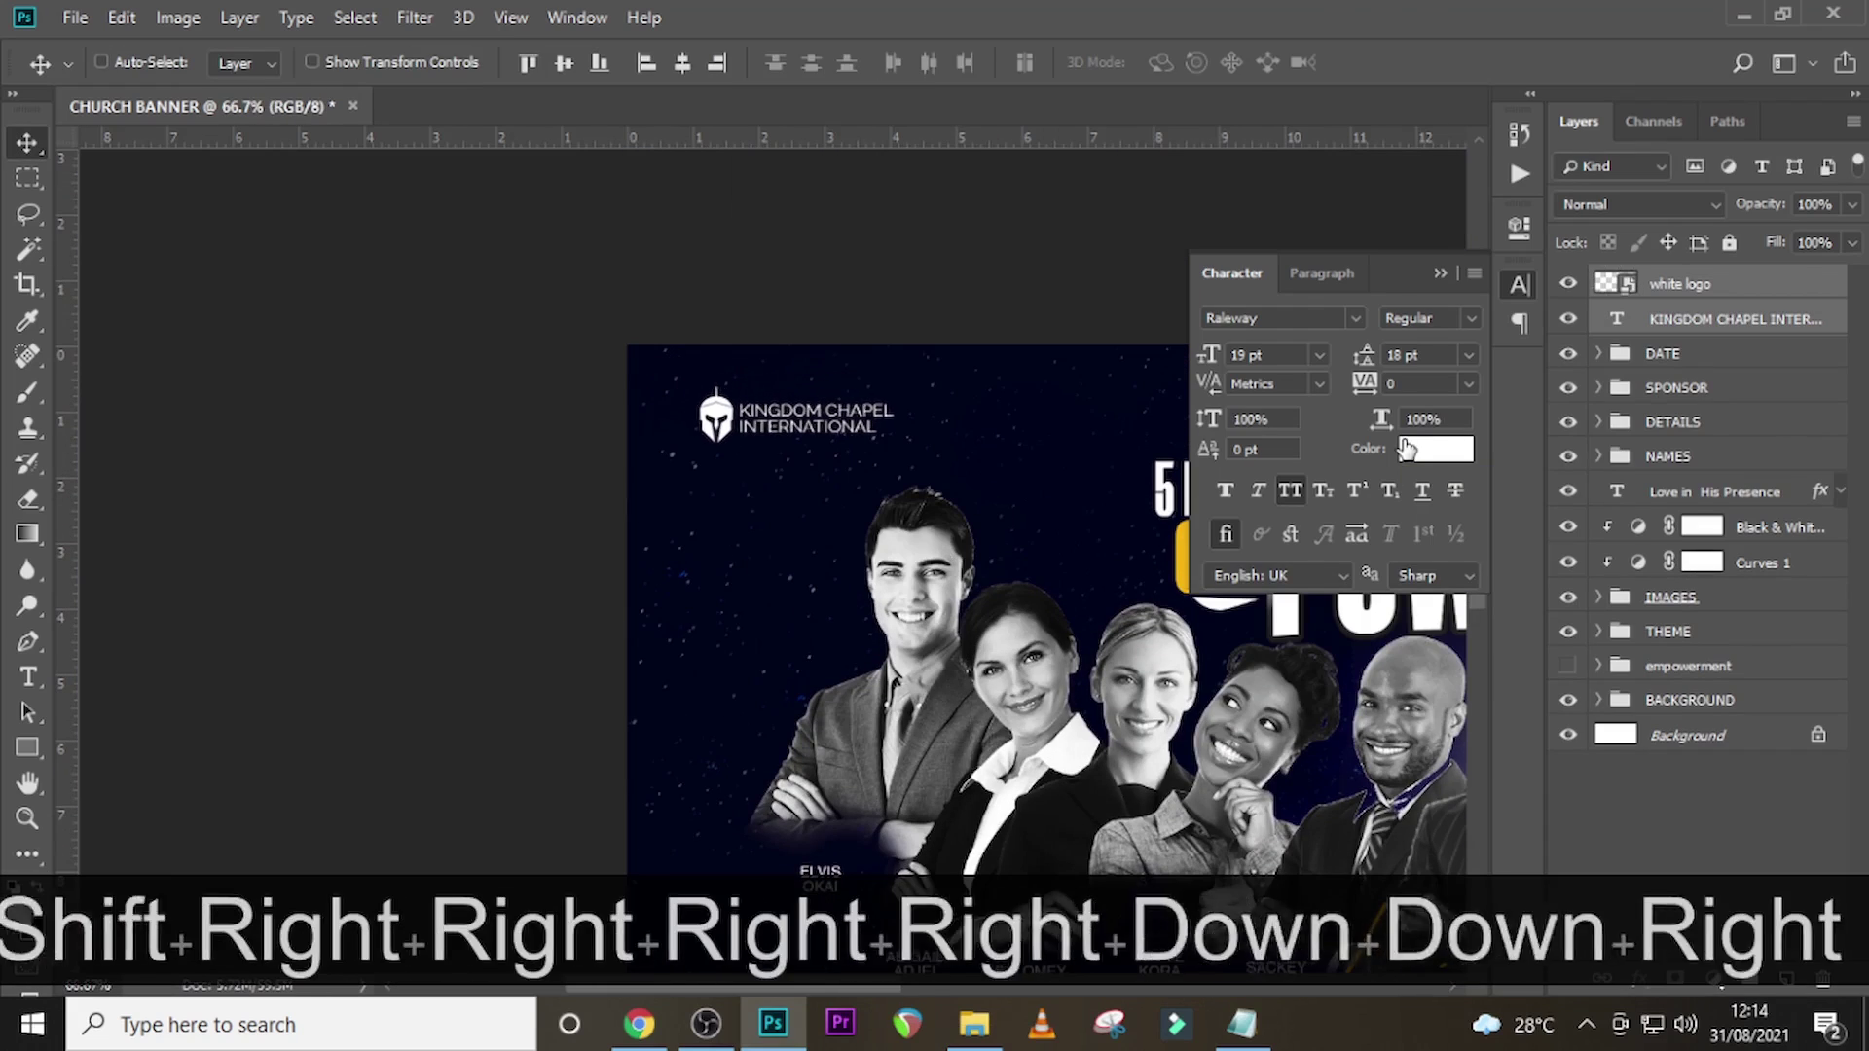
click(1437, 273)
key(ctrl+0)
drag(247, 318, 832, 301)
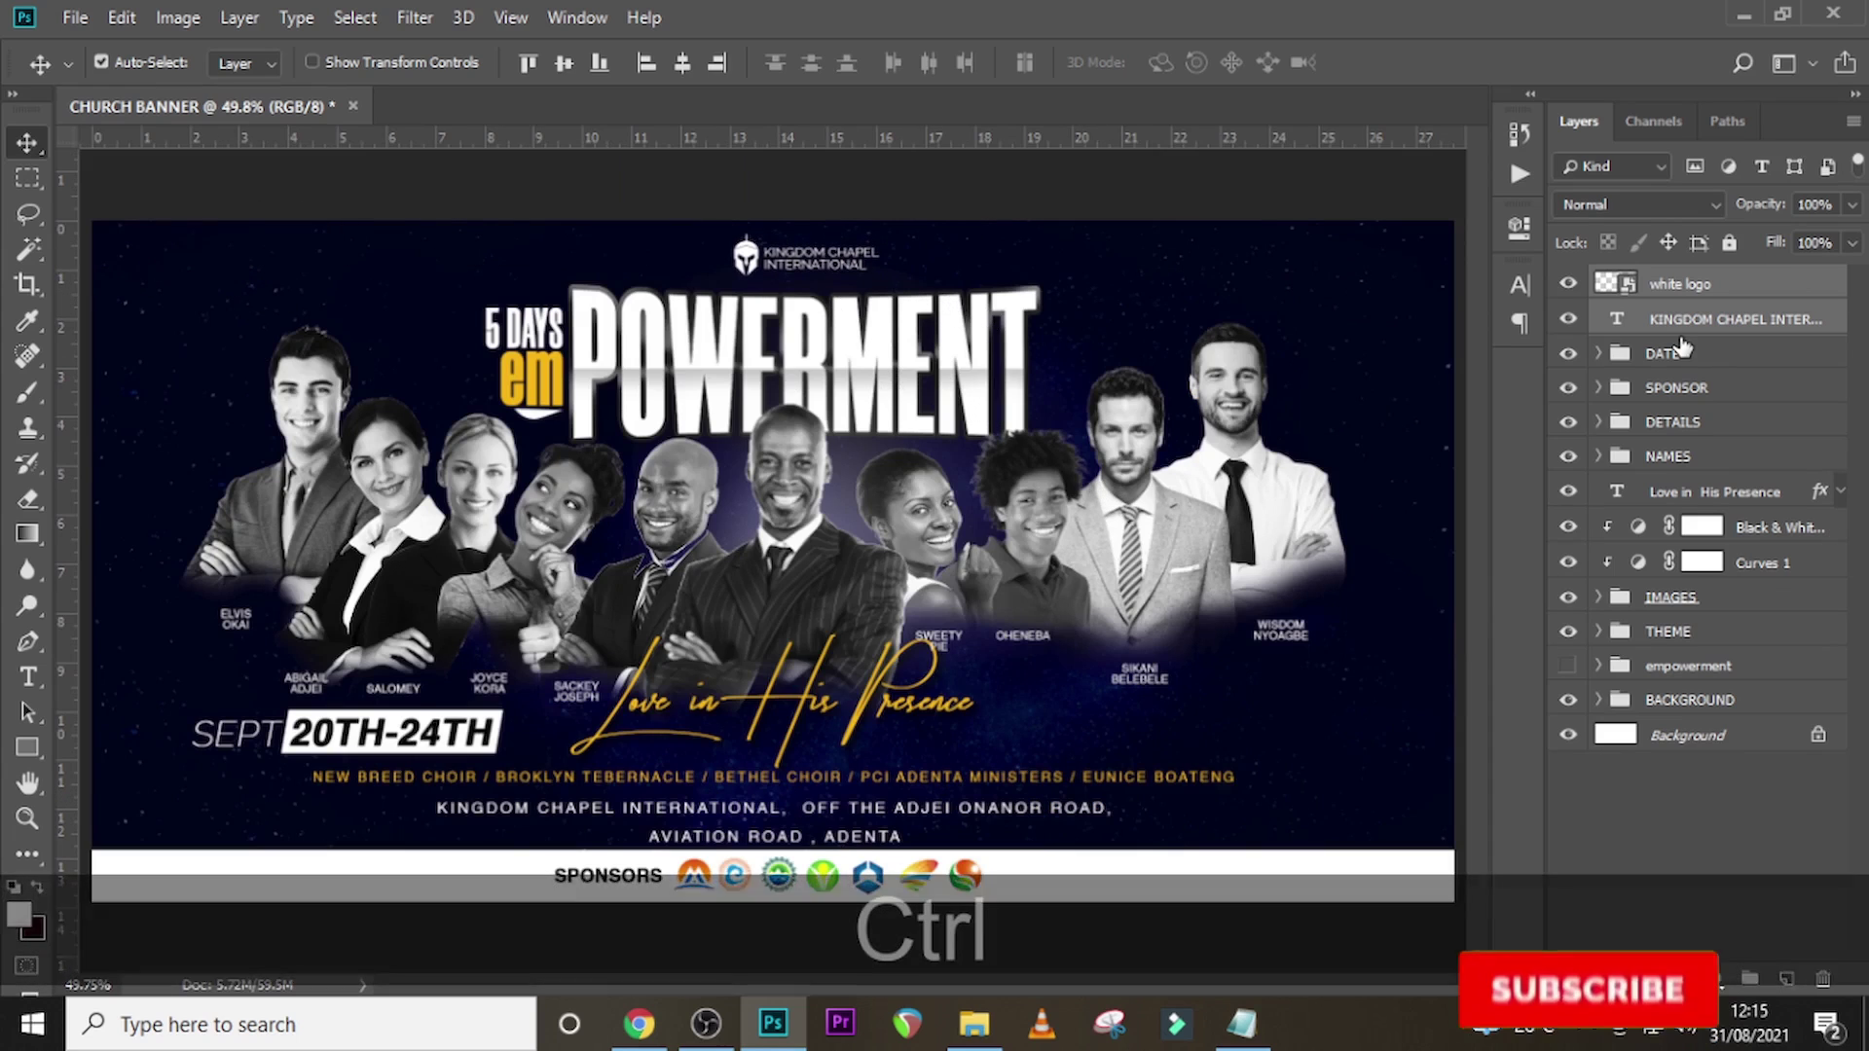
- Group the white logo and church name layers and name the group LOGO
key(ctrl+g)
double_click(1671, 281)
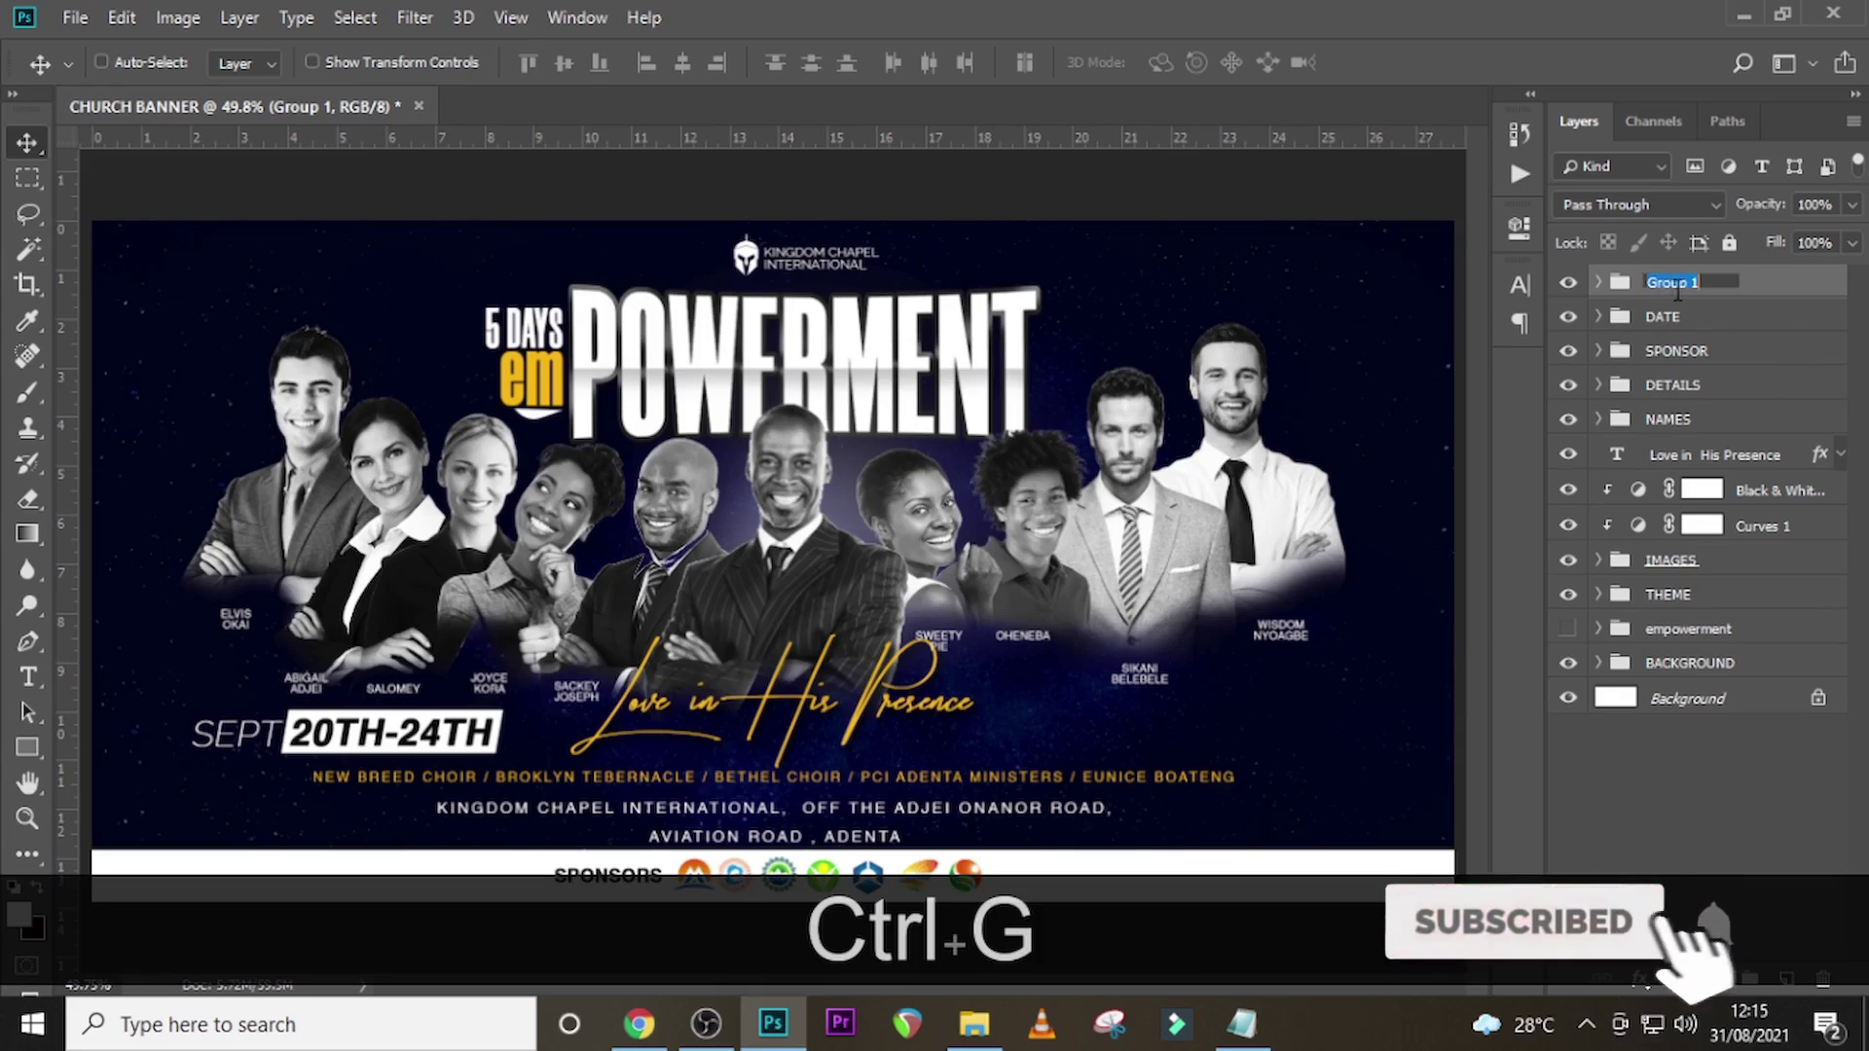
text(LOGO)
key(Return)
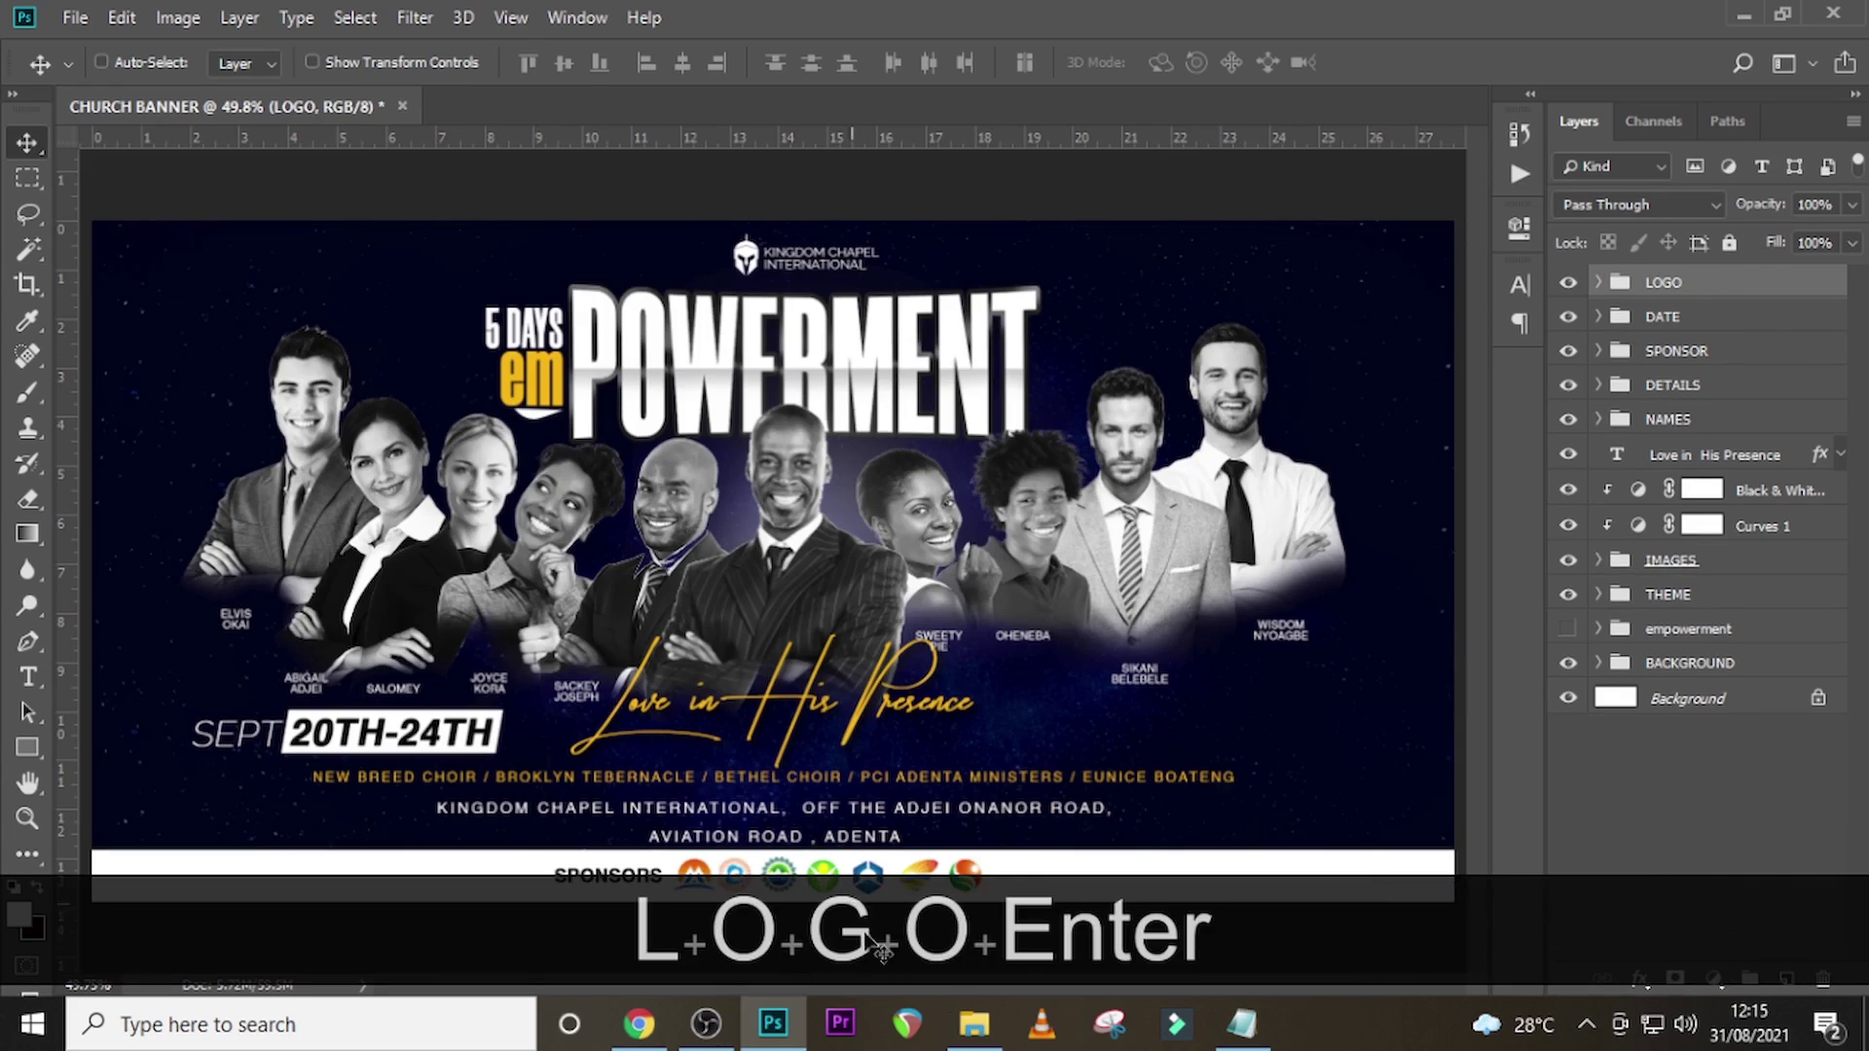
- Add the word TIME from the Notepad file as a text layer near the banner's lower-right area
key(t)
click(1294, 720)
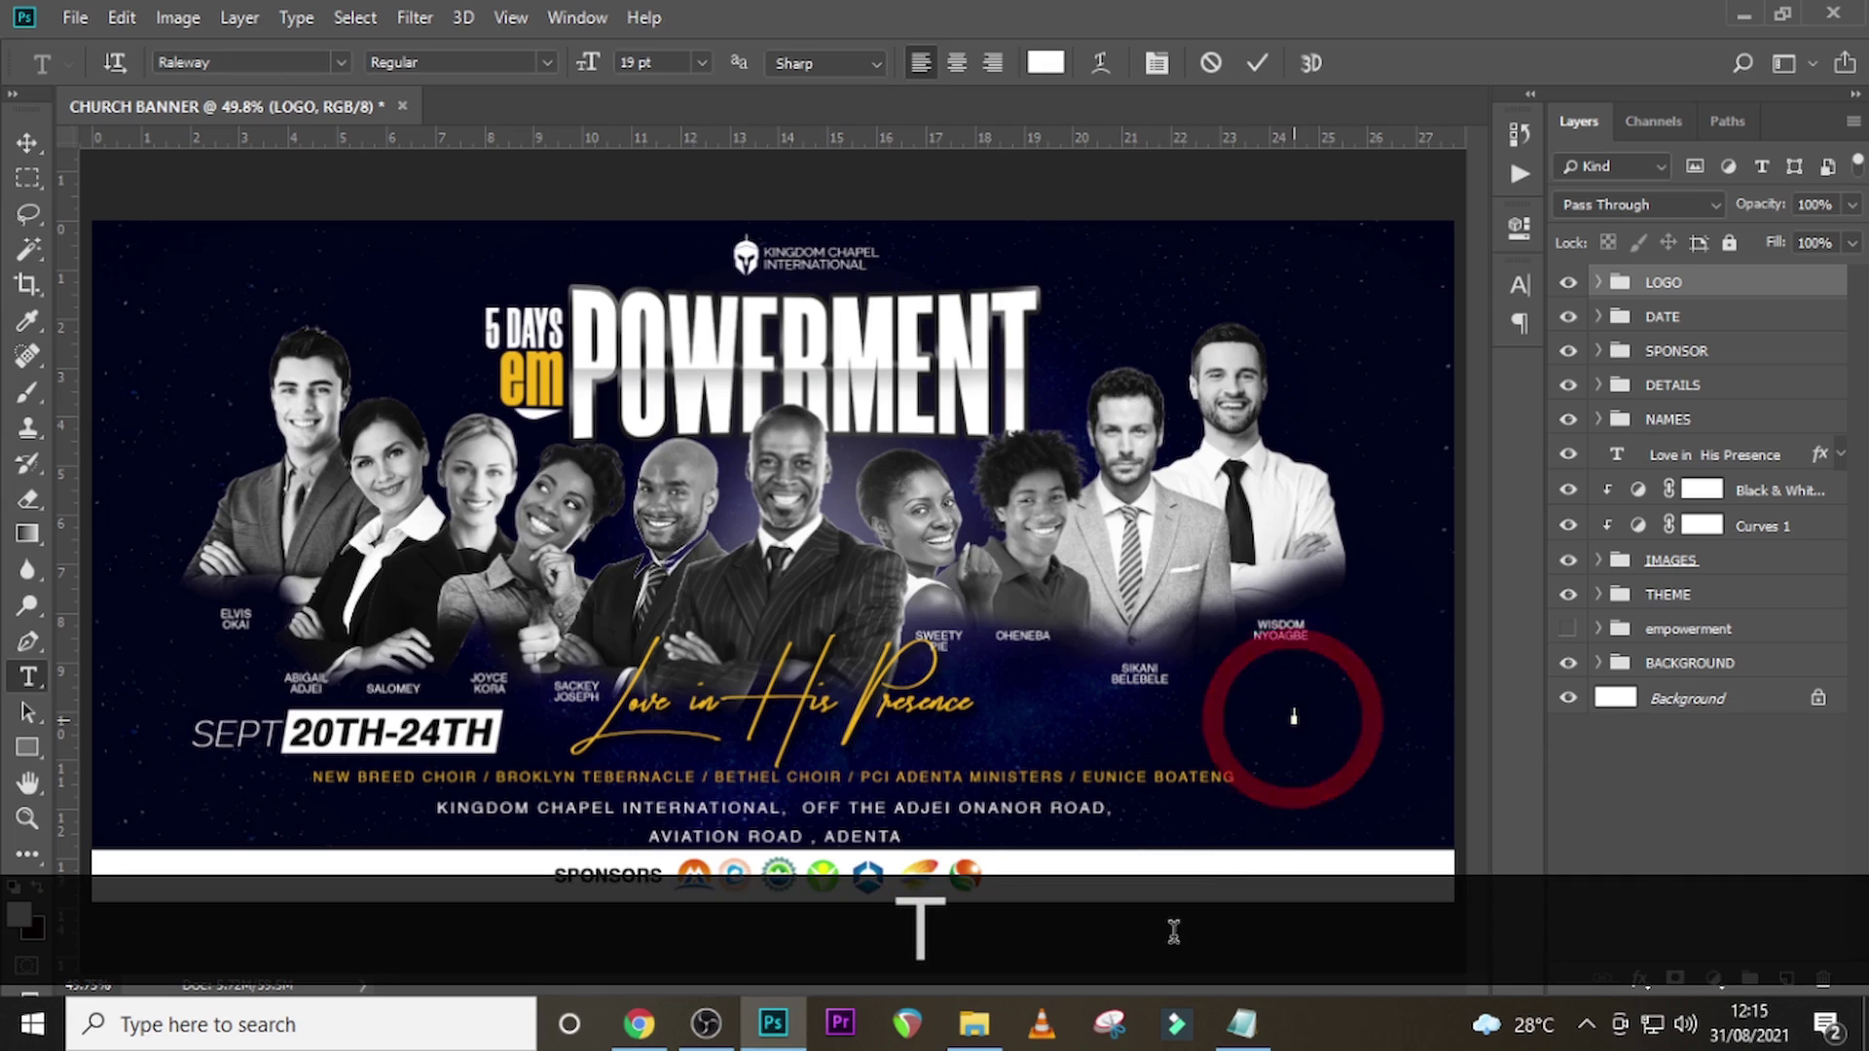
click(1241, 1024)
double_click(858, 789)
key(ctrl+c)
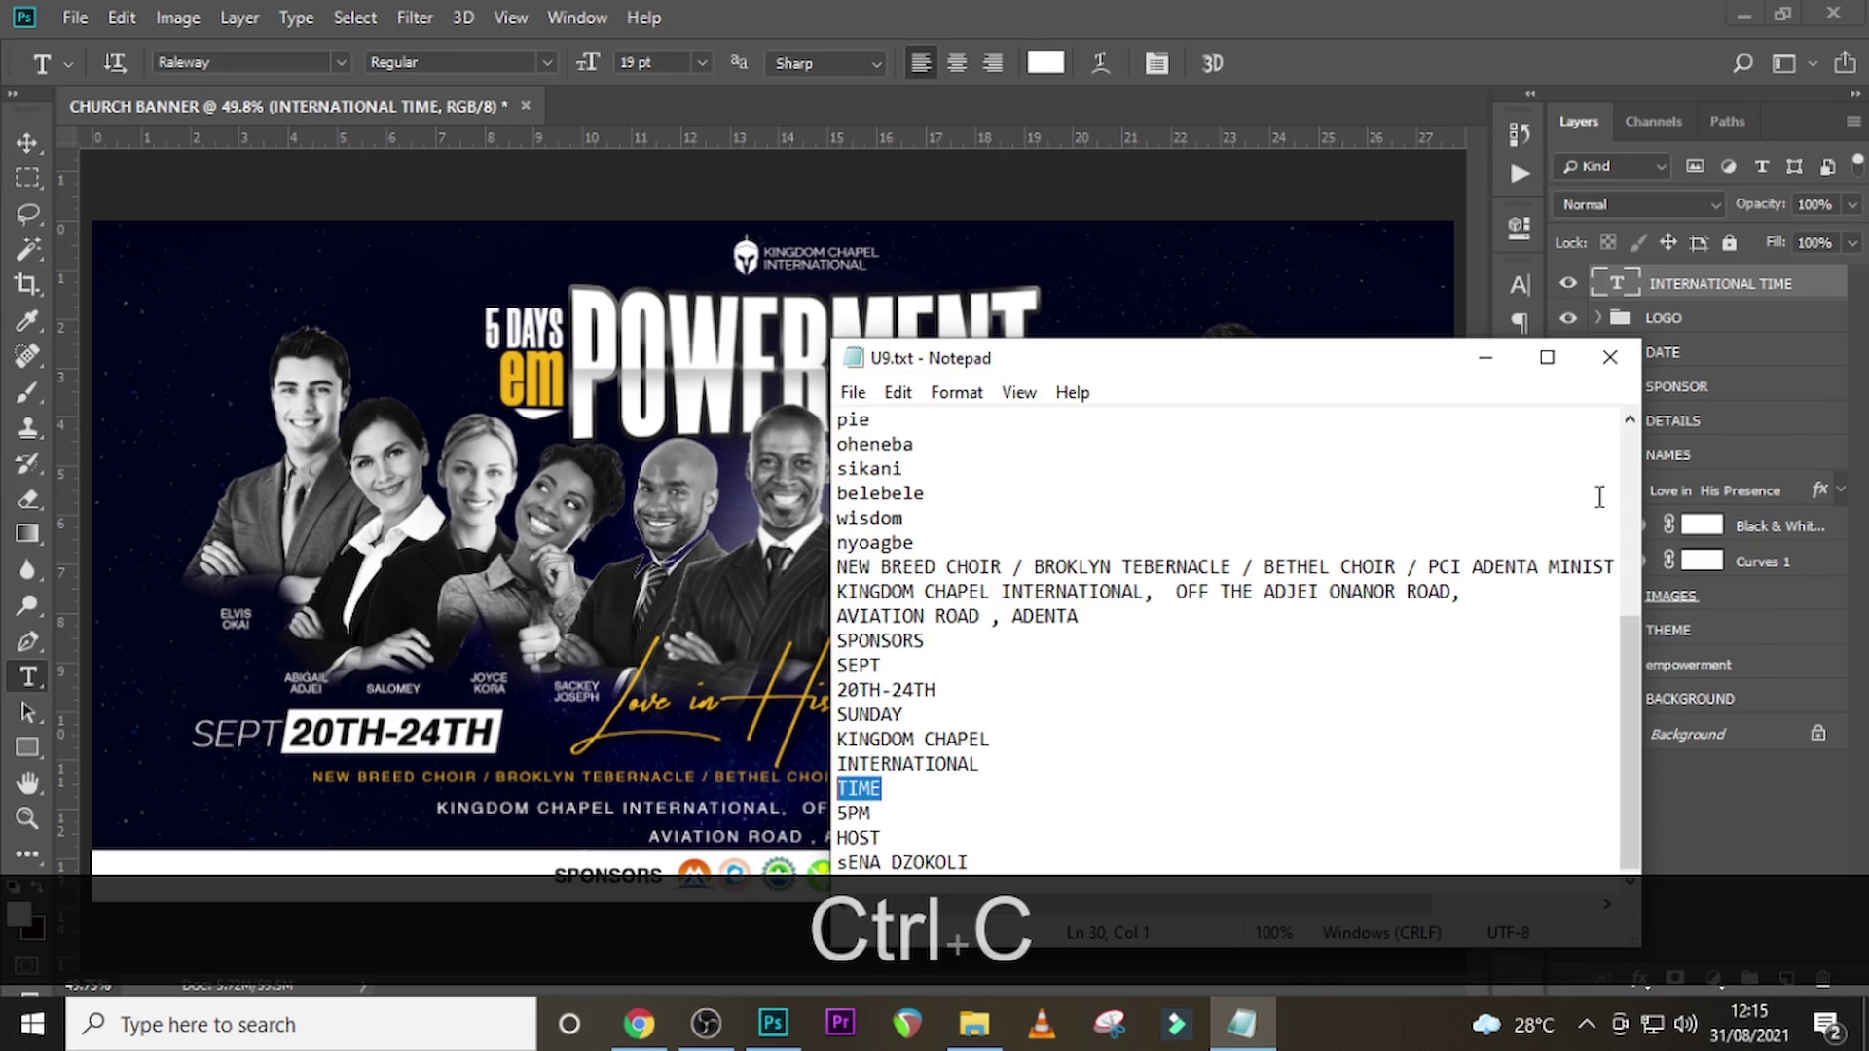
click(1696, 283)
key(ctrl+v)
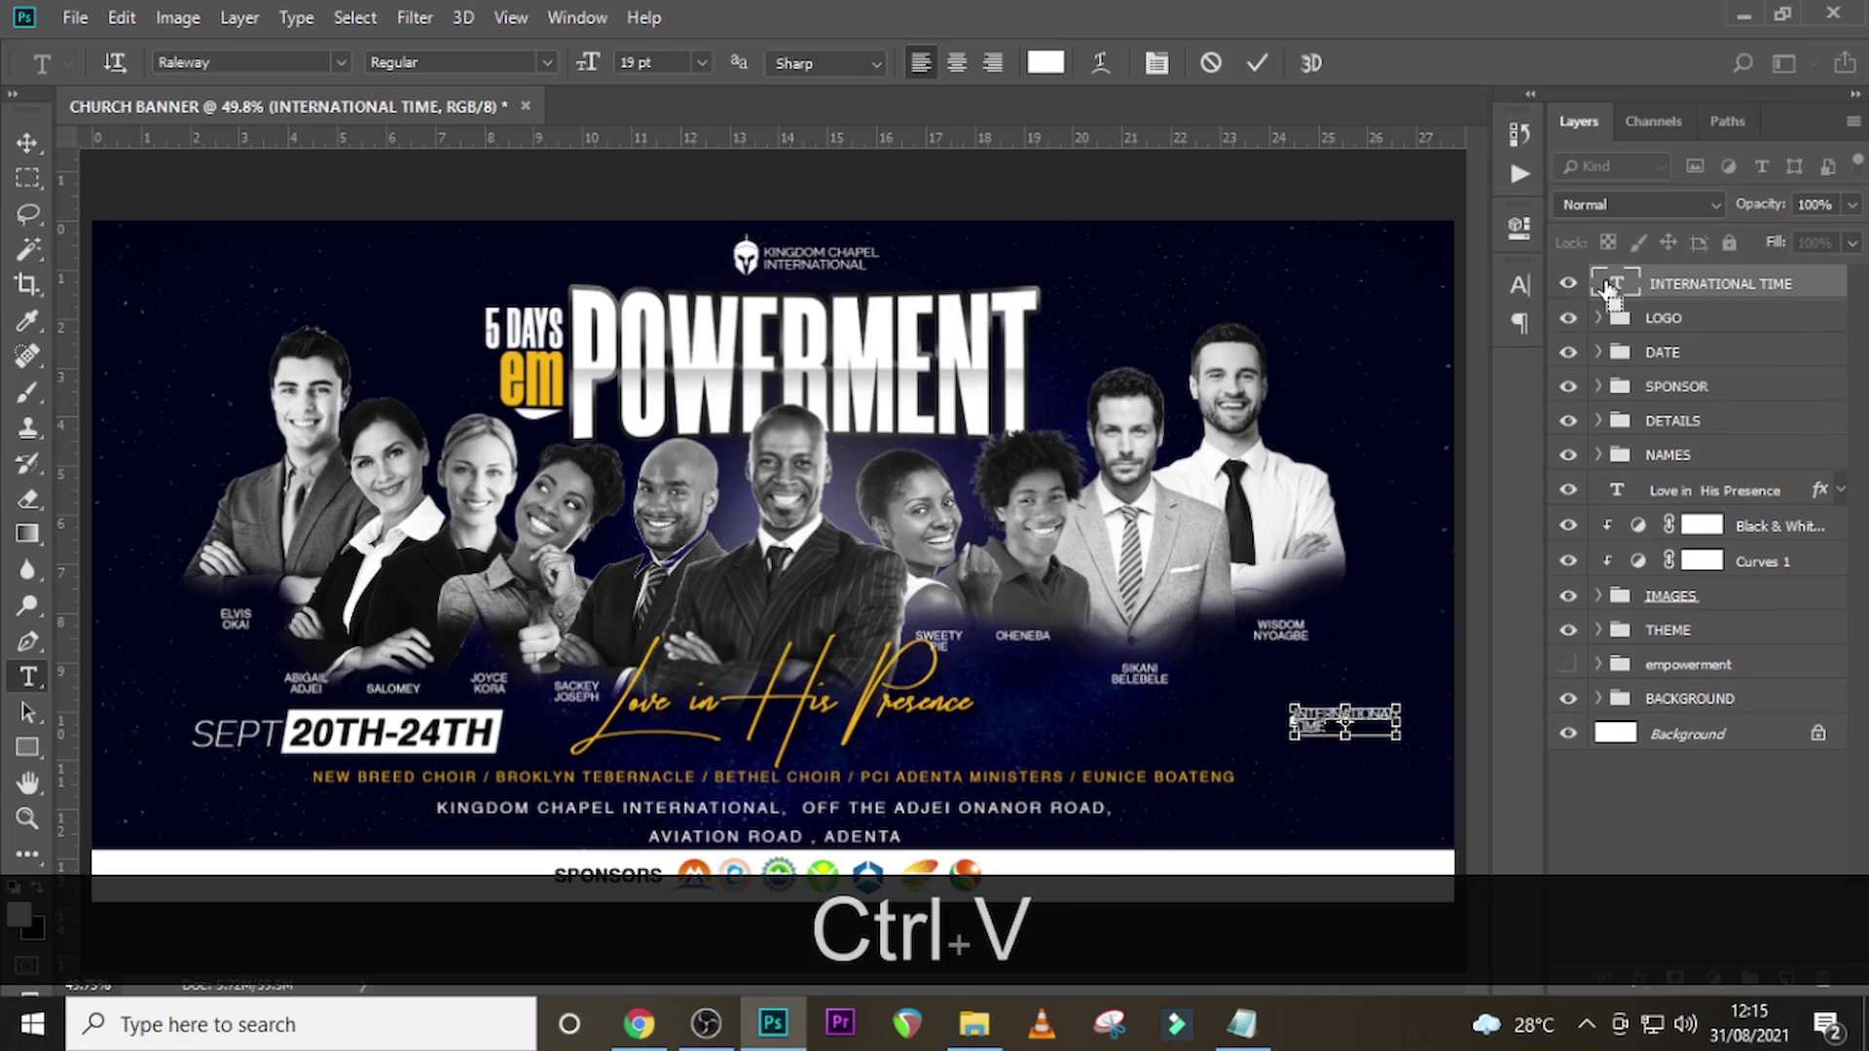
click(1604, 281)
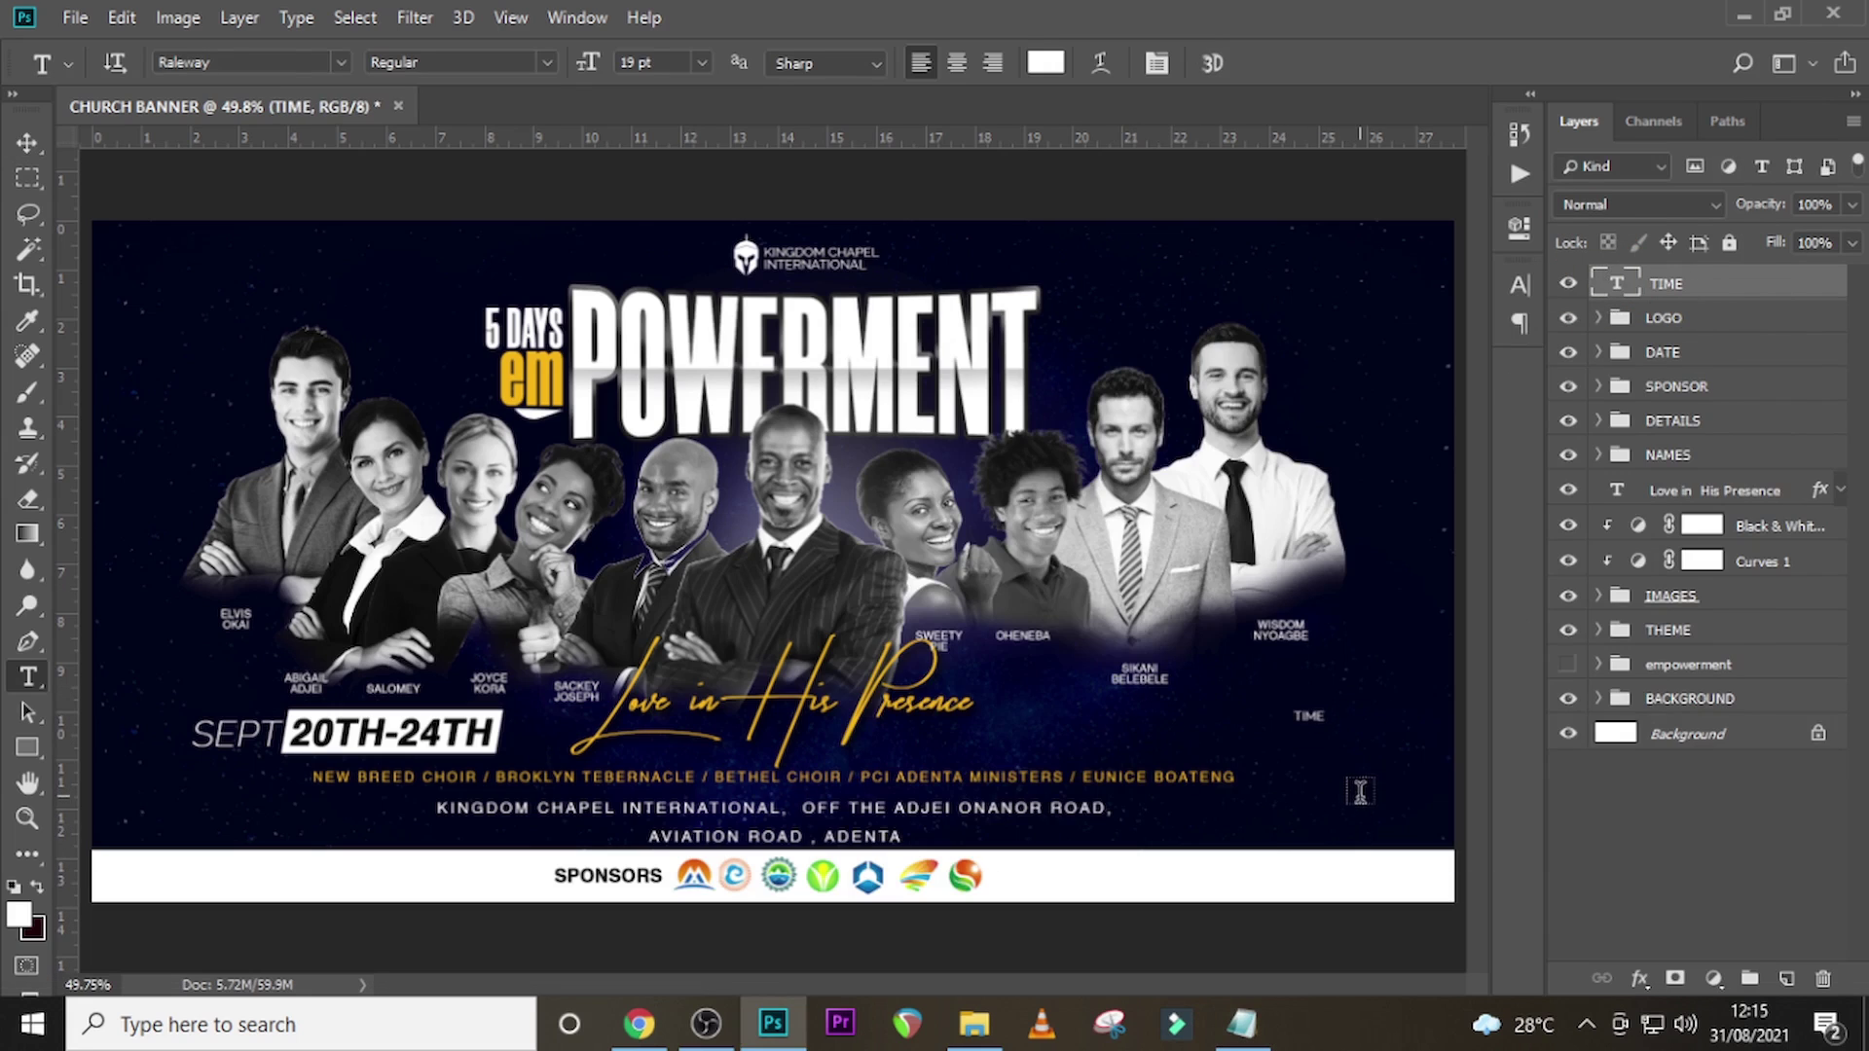
- Set the TIME text to Helvetica with tracking of 120
click(1522, 283)
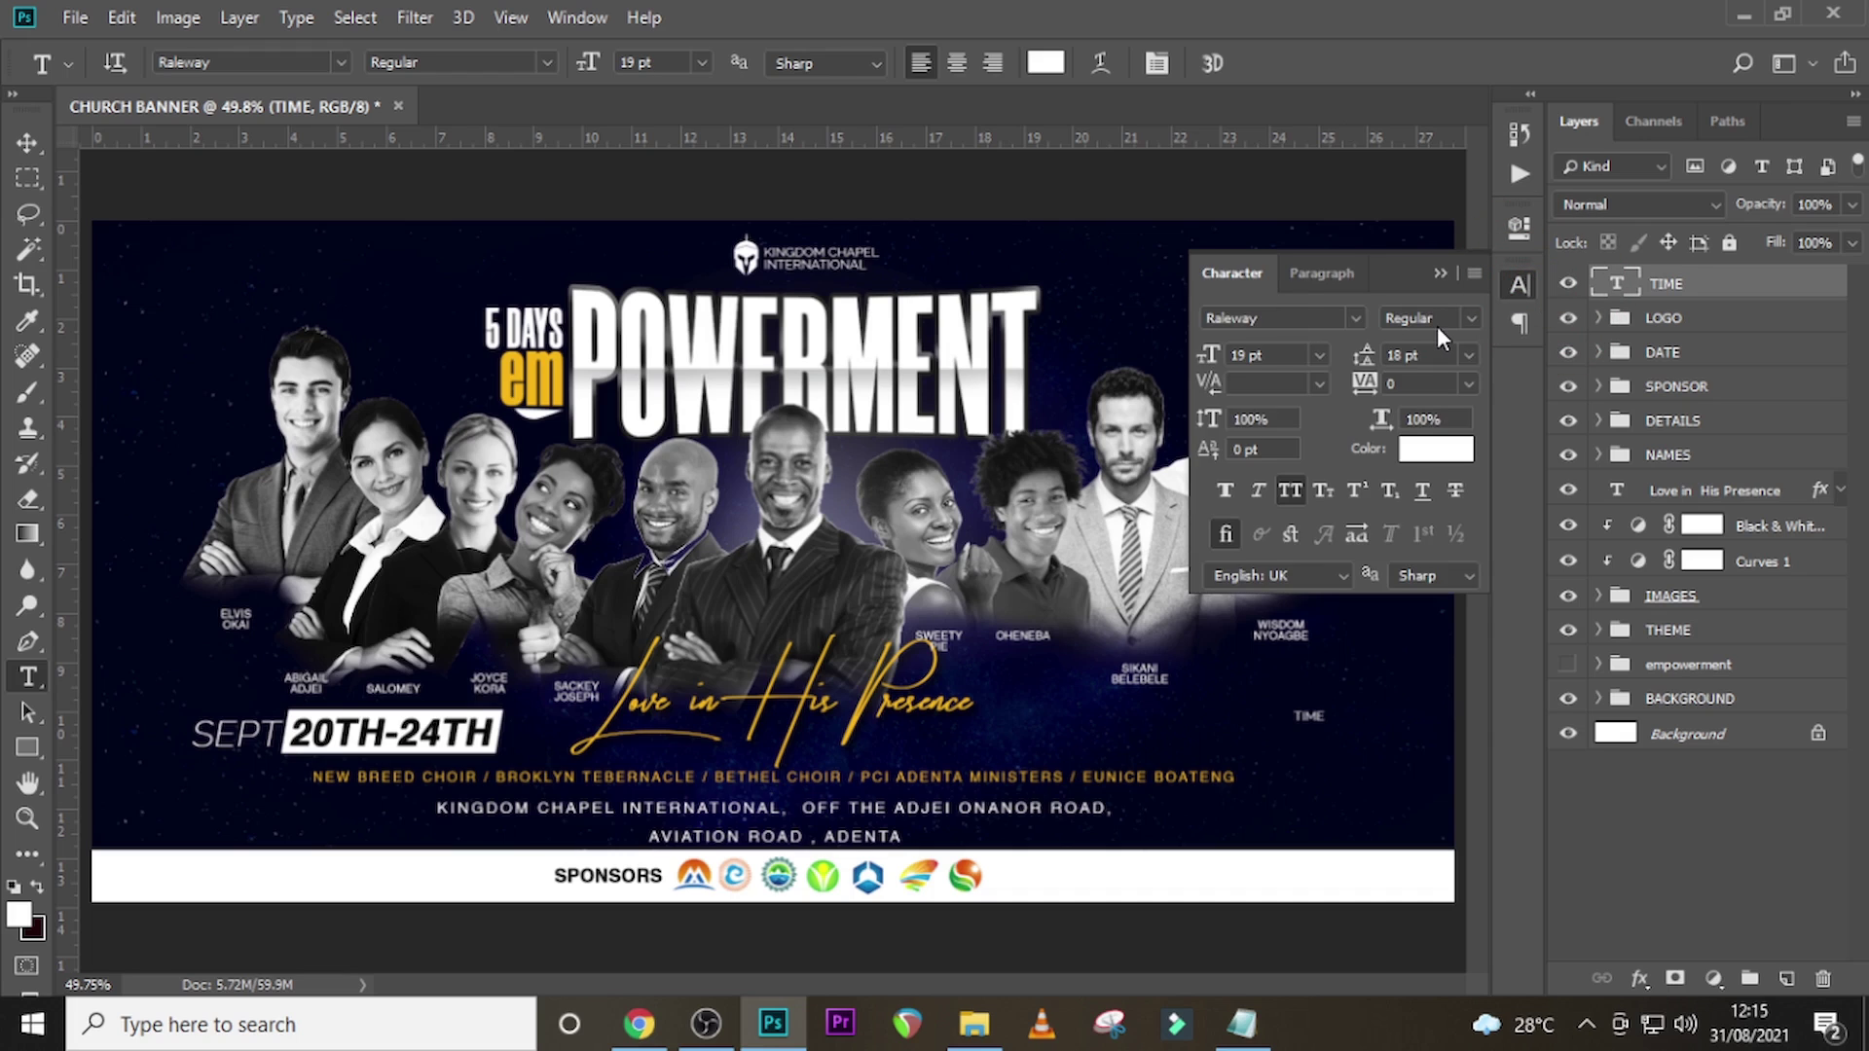
click(1356, 318)
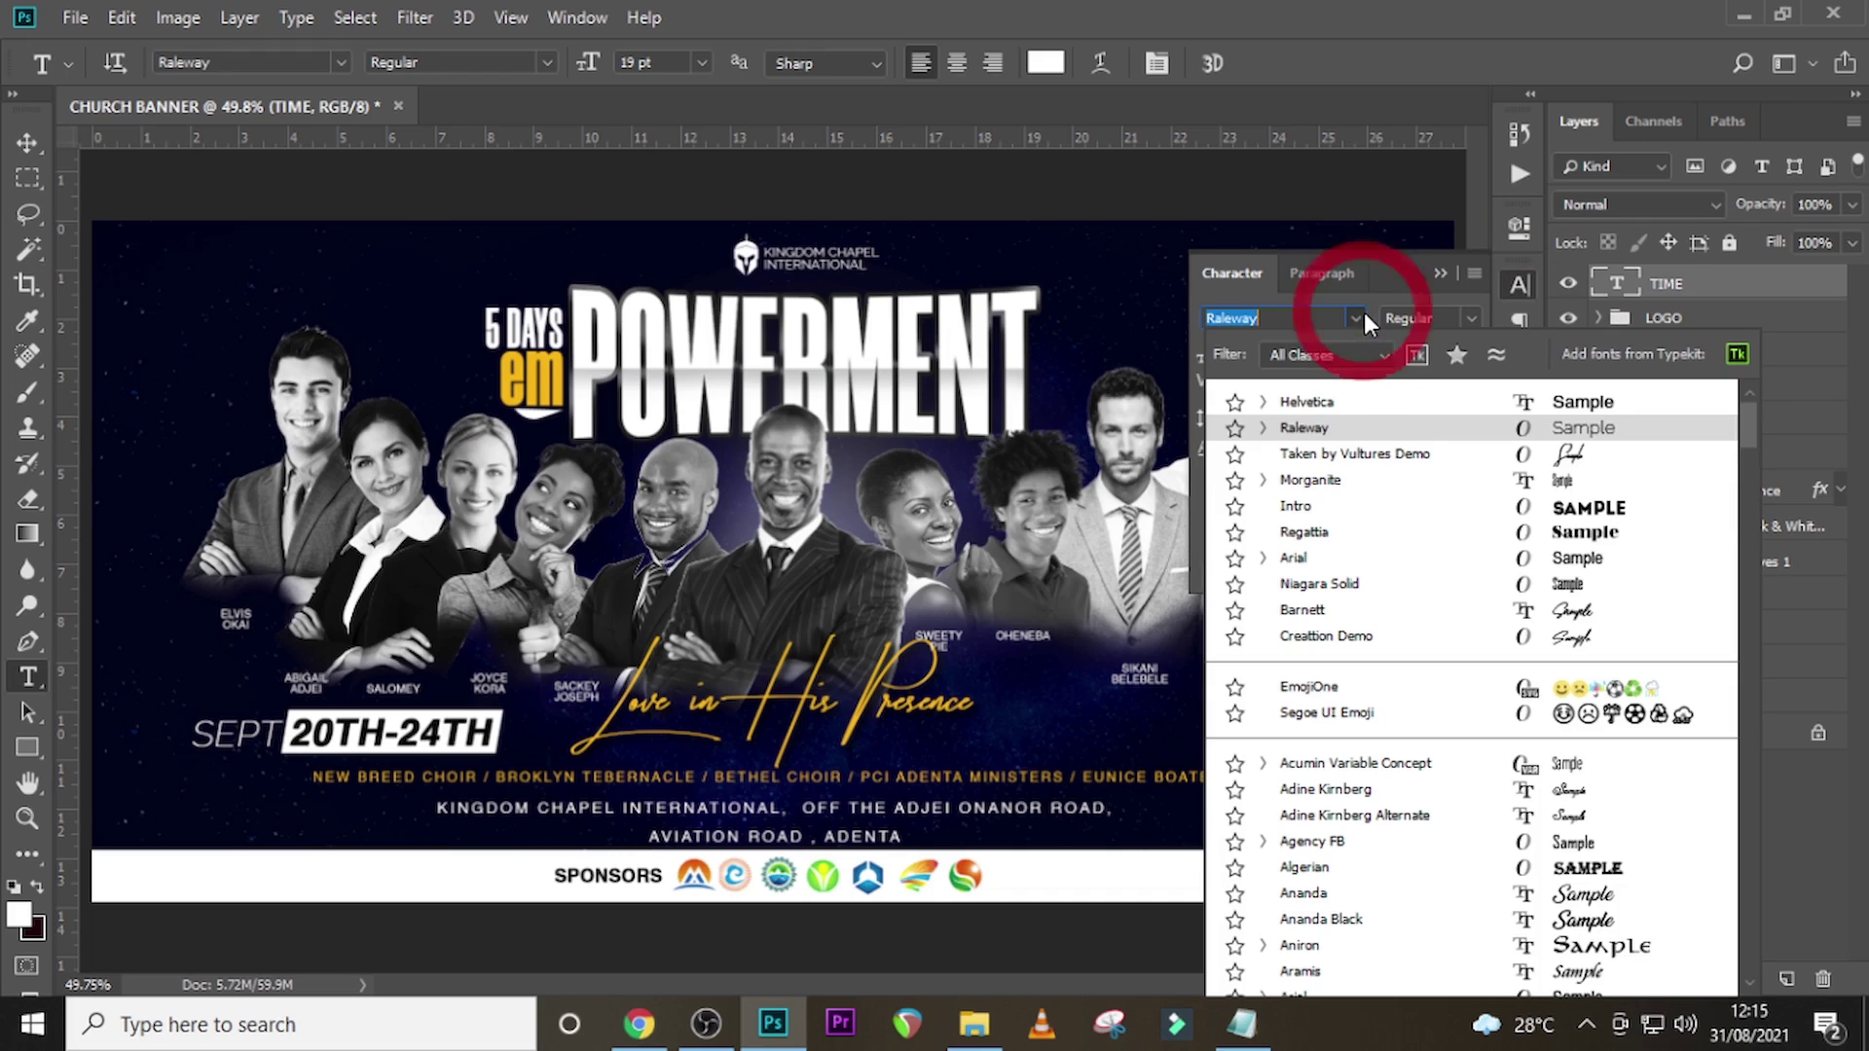
click(1330, 406)
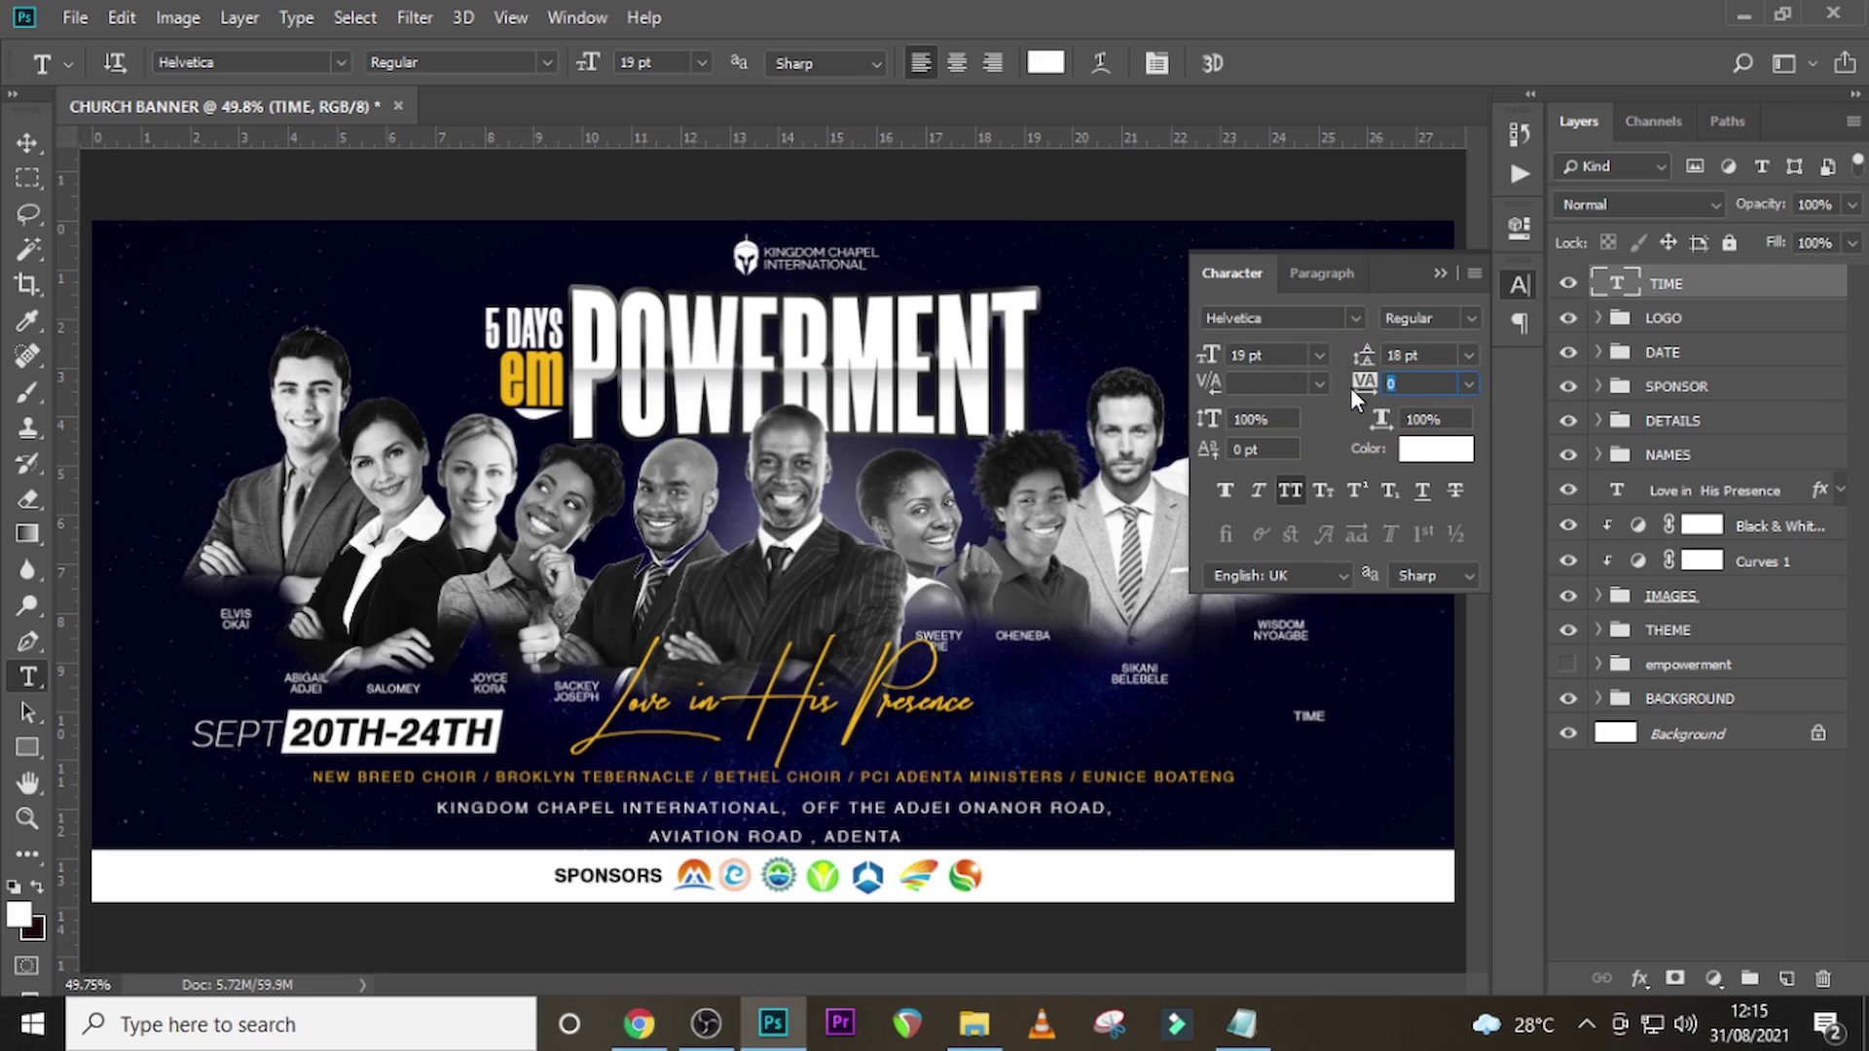
text(120)
key(Return)
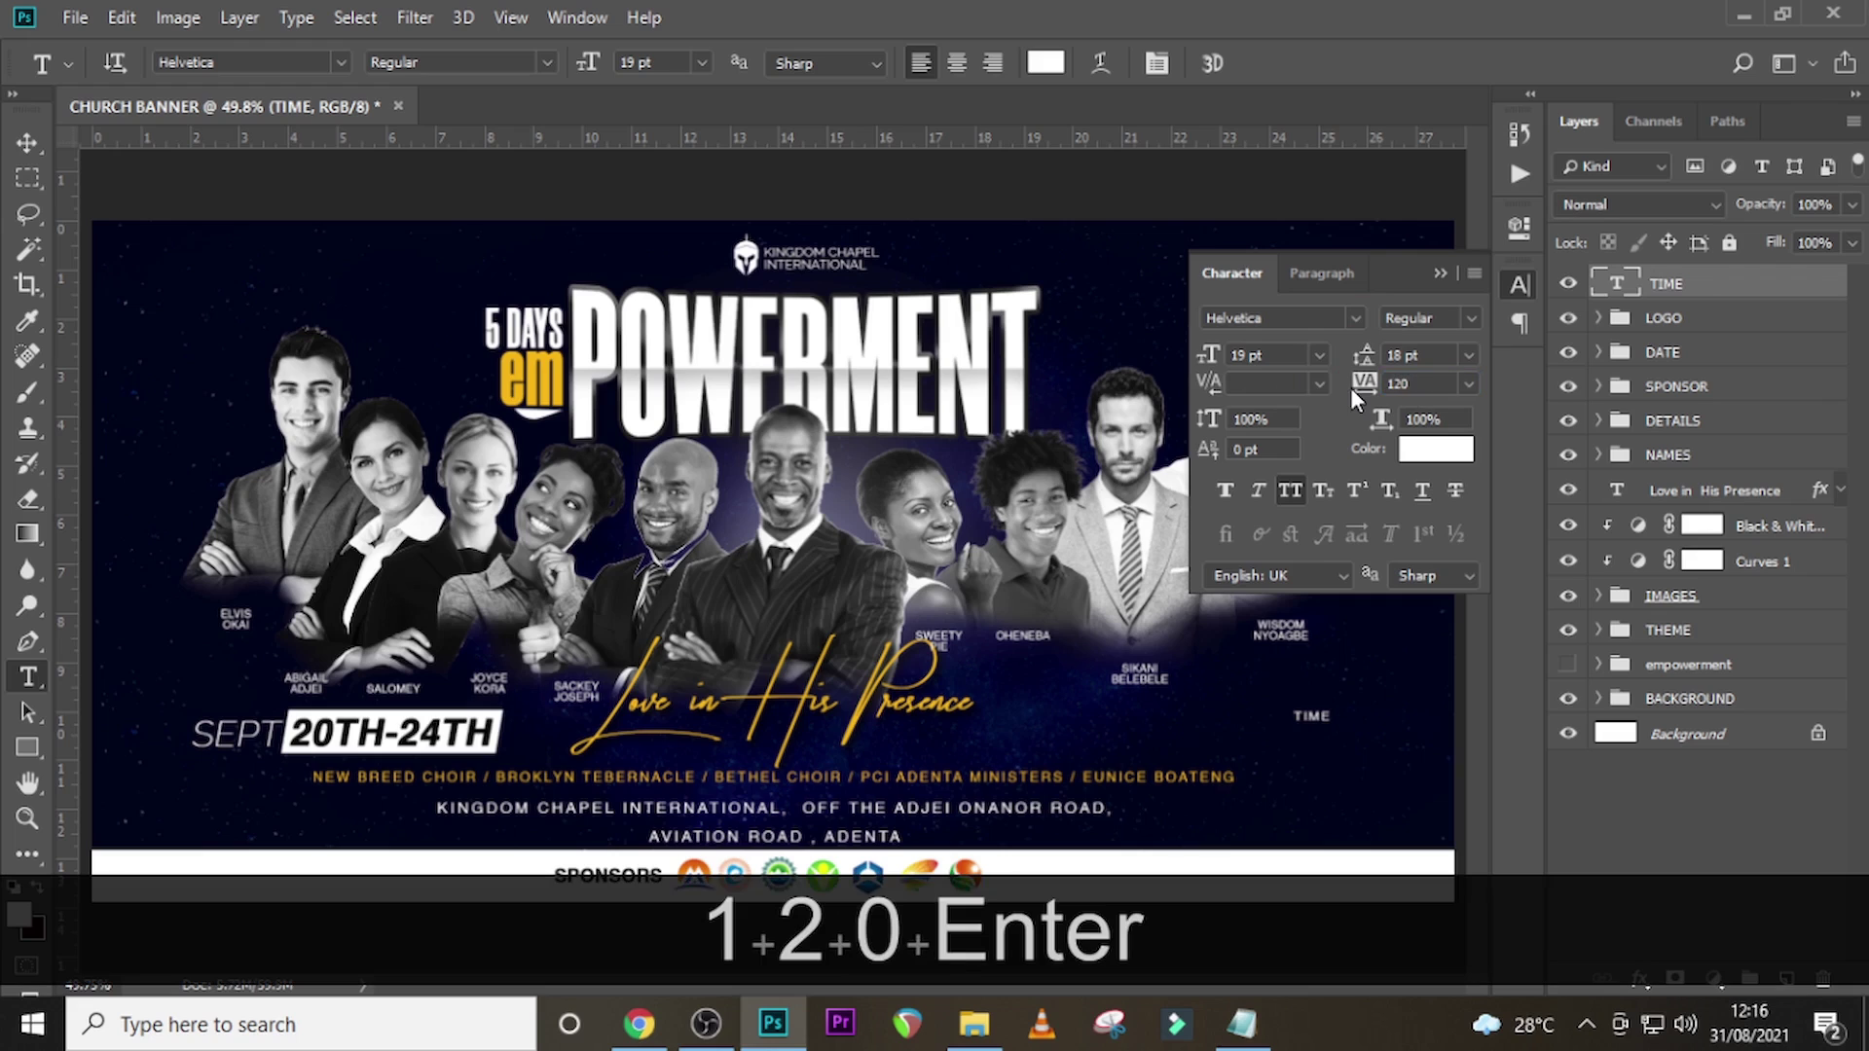
- Apply faux bold to TIME and colour it yellow ffb505, sampled from the "em" lettering
click(1224, 490)
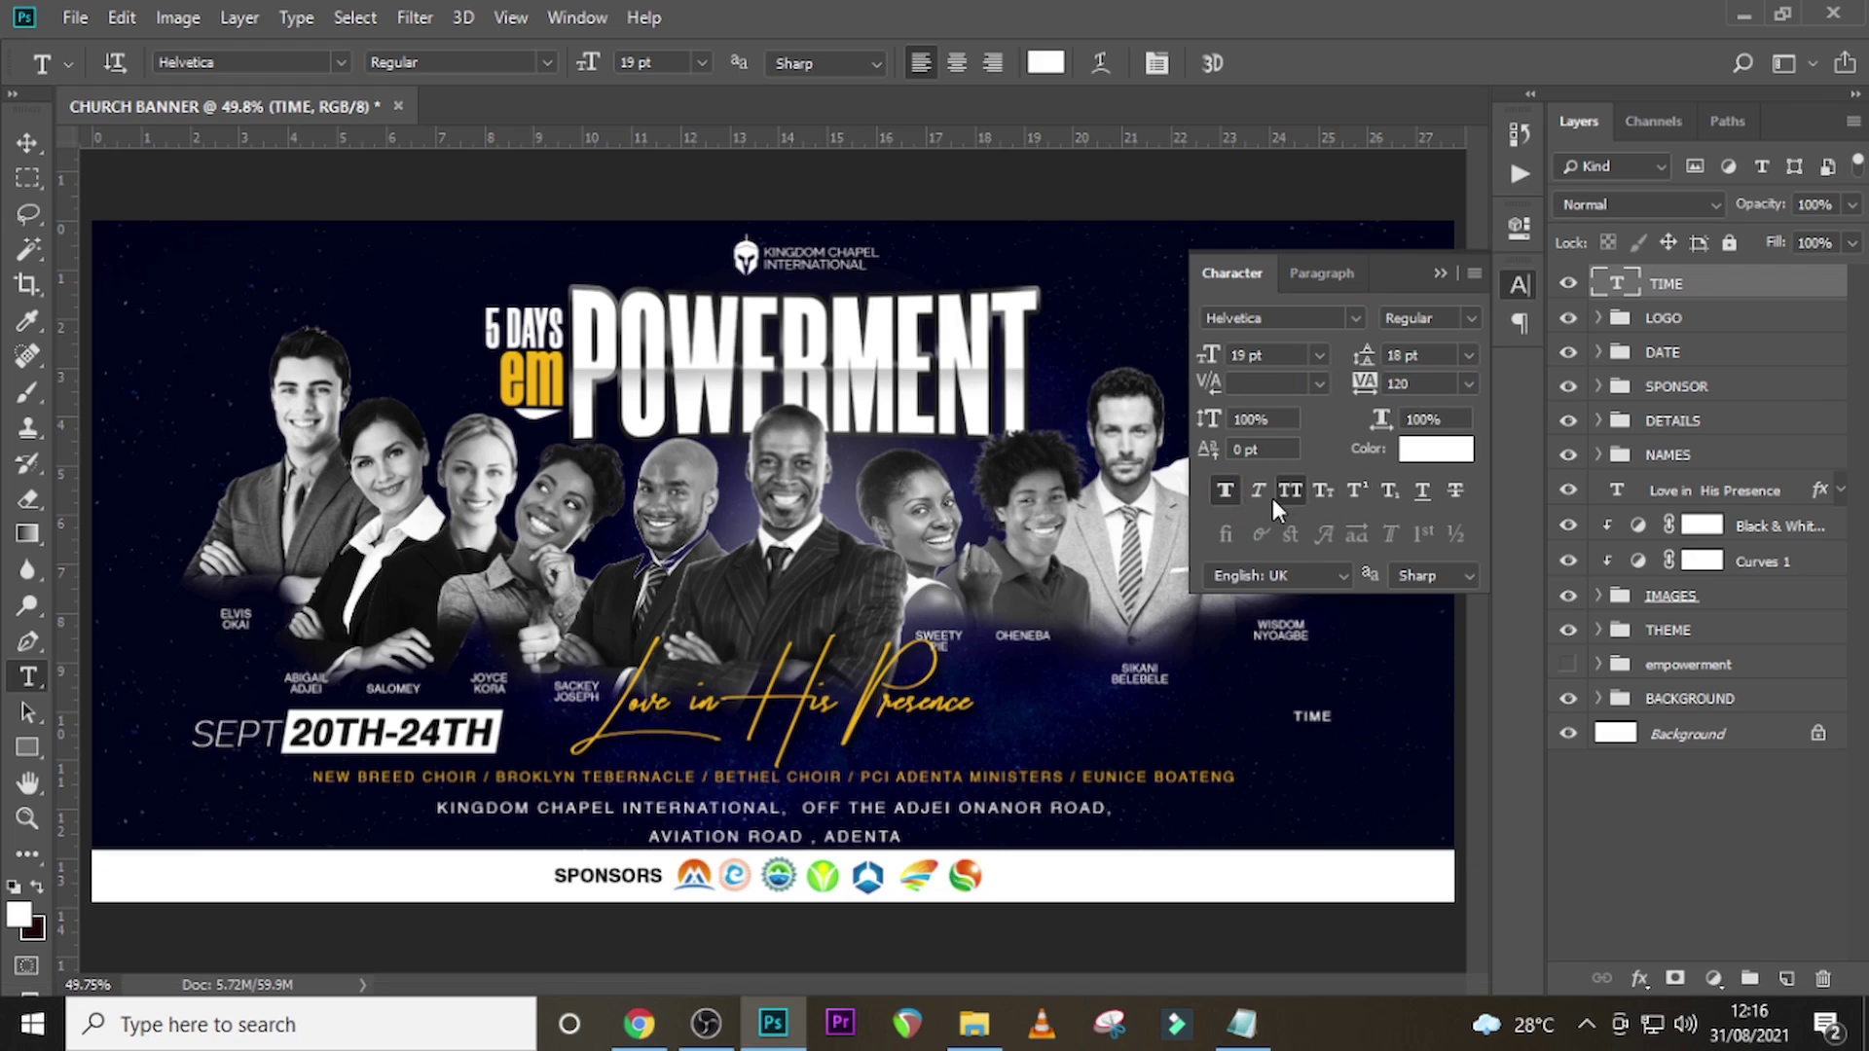
click(1436, 448)
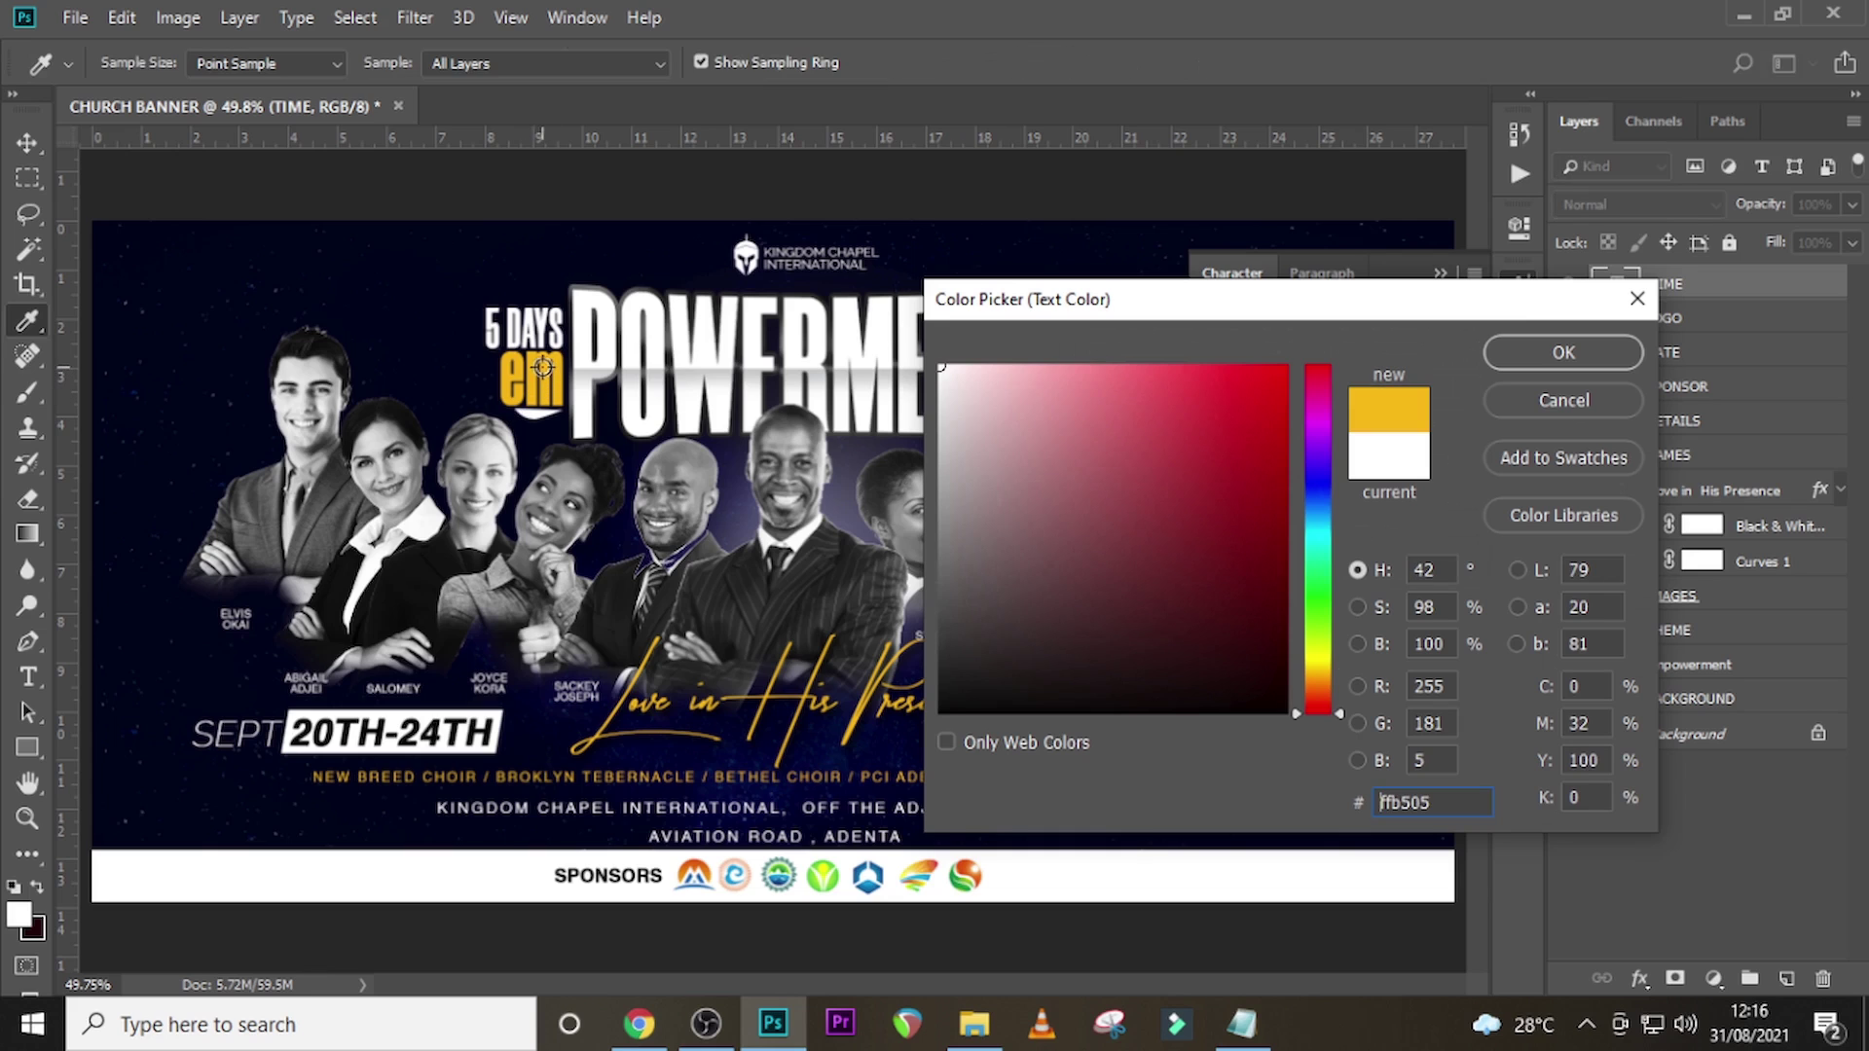
click(543, 367)
click(1538, 350)
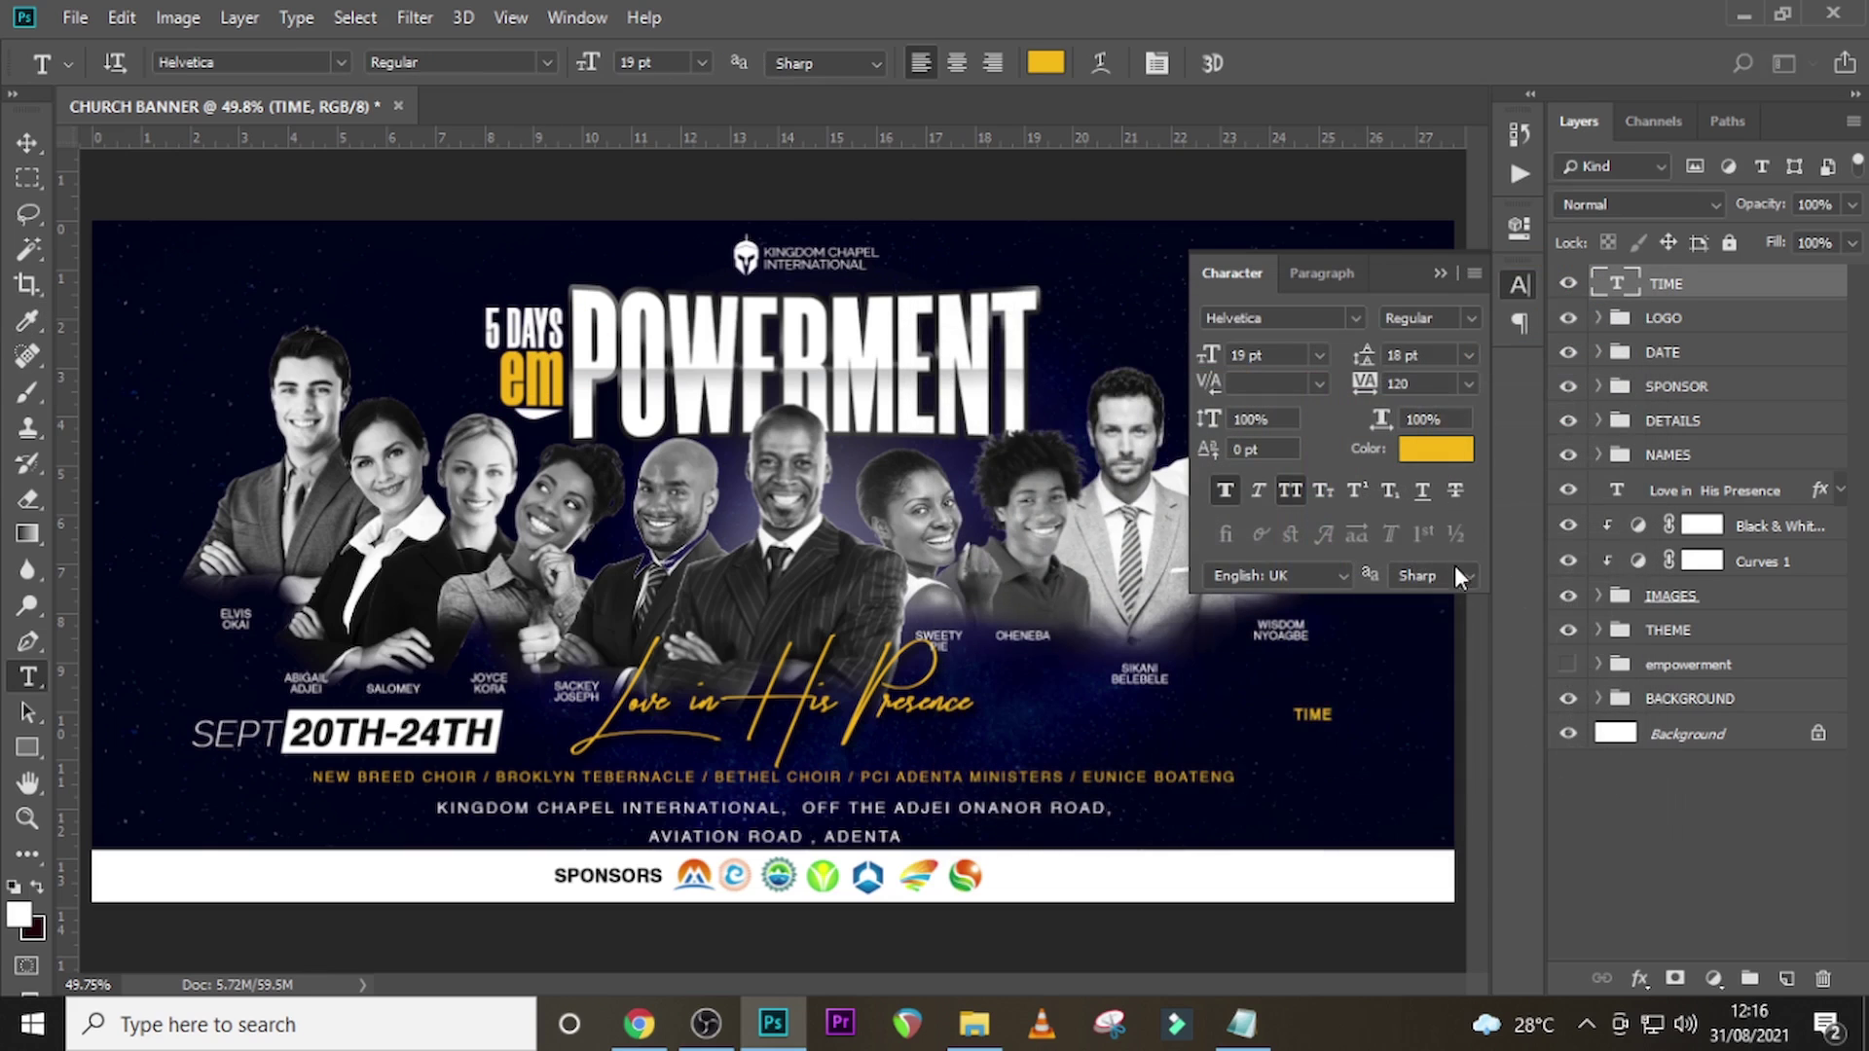
click(1439, 275)
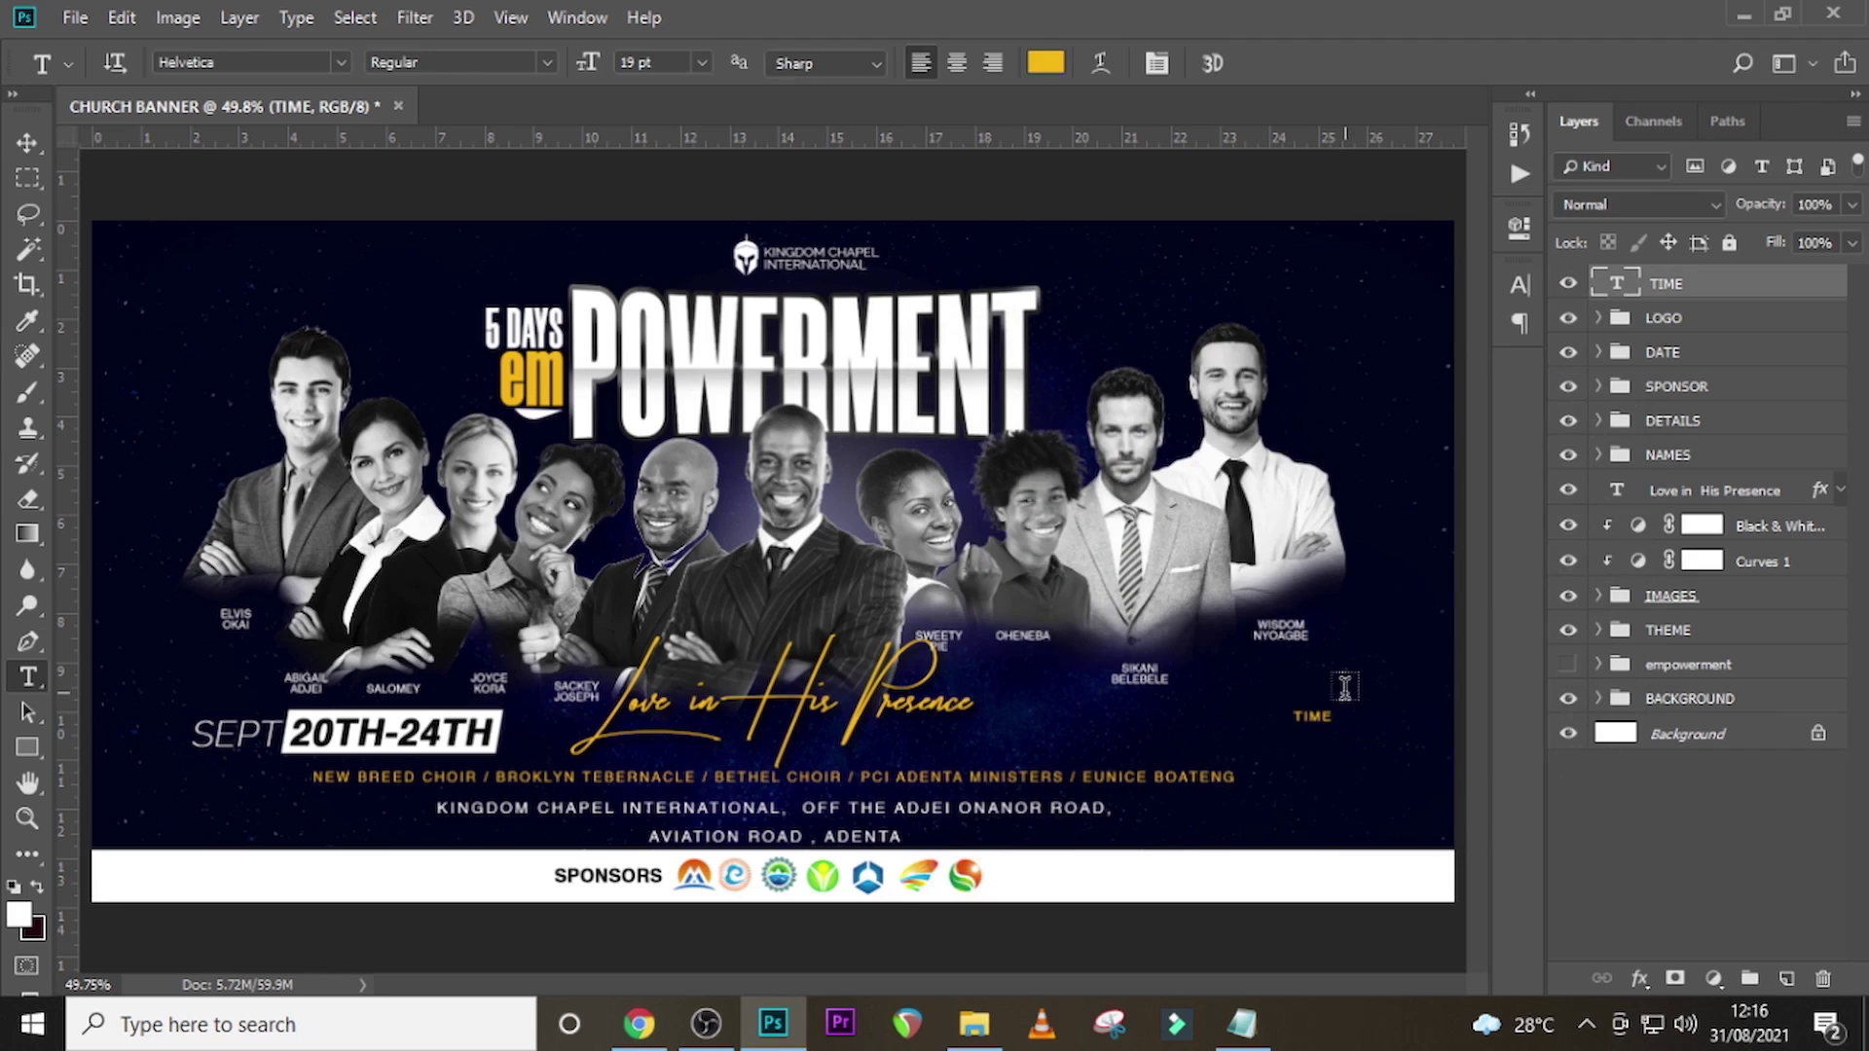
- Move the TIME text up to just beneath the rightmost man's name label
key(v)
key(shift+Up)
key(shift+Up)
key(shift+Up)
key(shift+Up)
key(shift+Up)
key(shift+Up)
key(shift+Up)
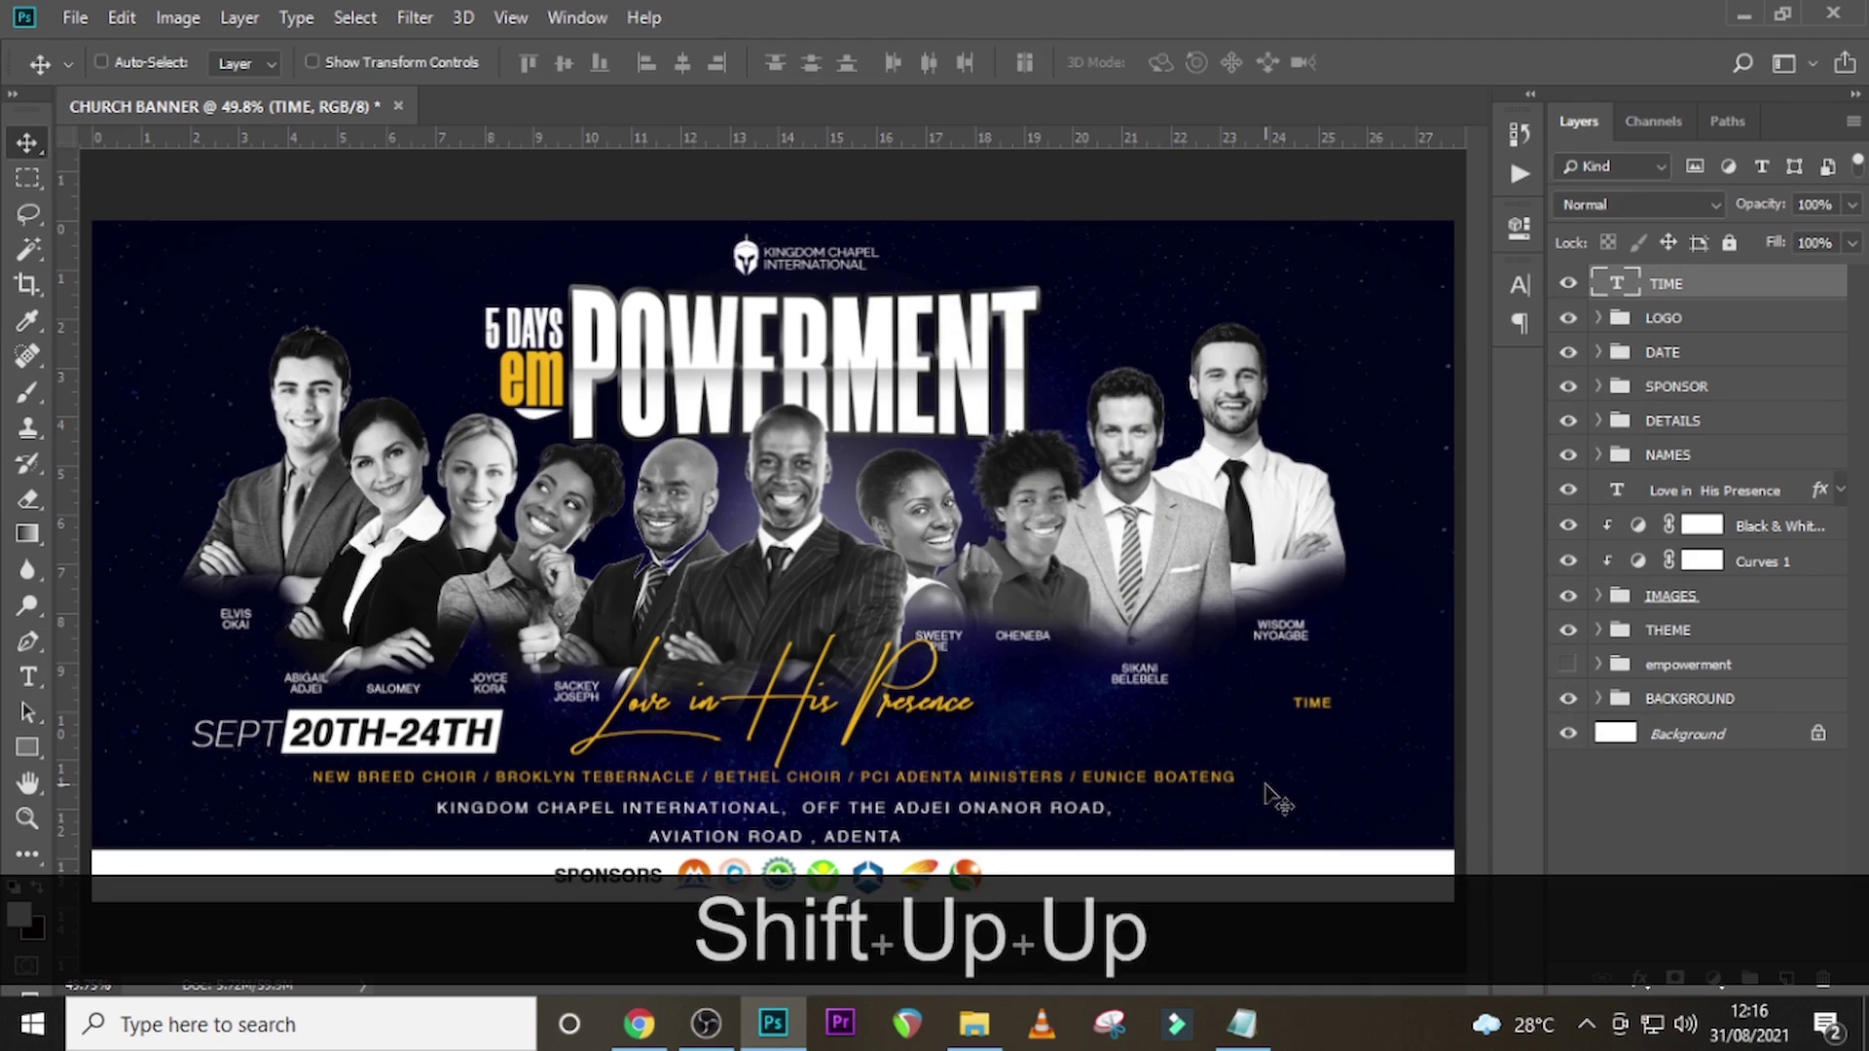
- Duplicate the TIME text layer and place the copy directly beneath the original
key(ctrl+j)
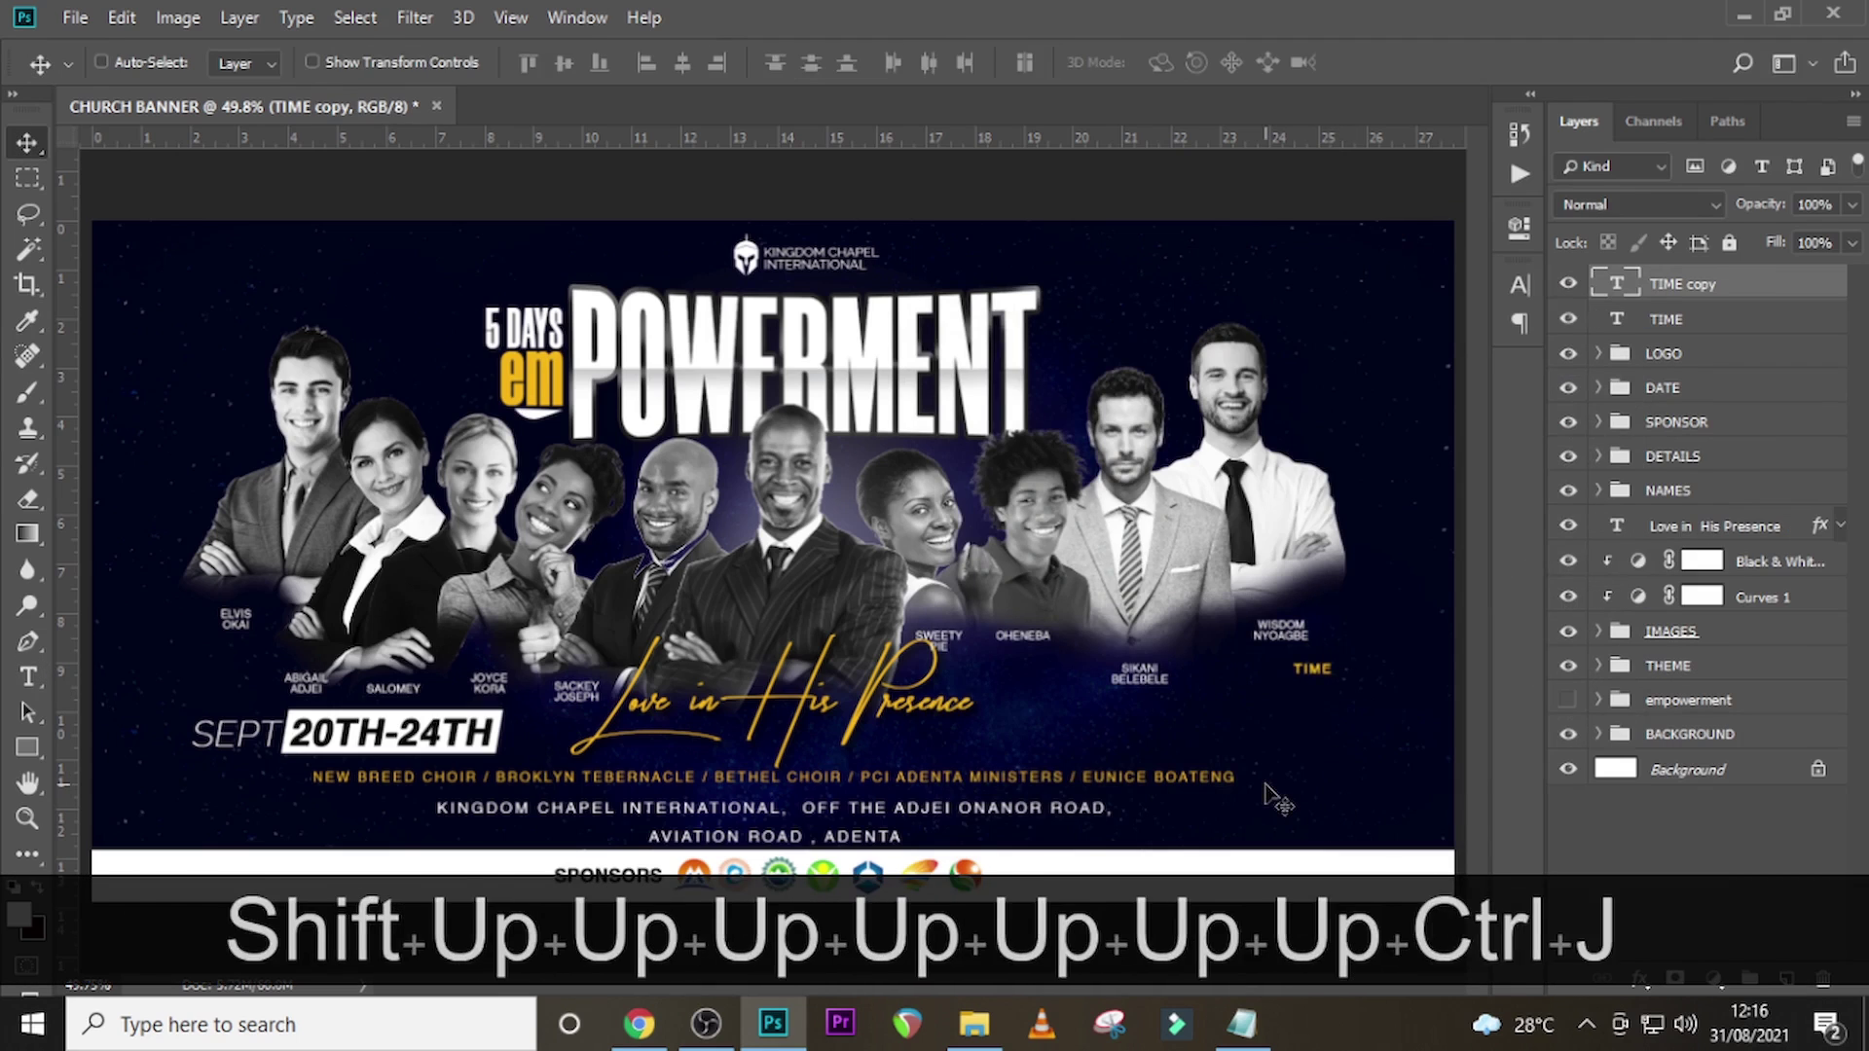
key(shift+Down)
key(shift+Down)
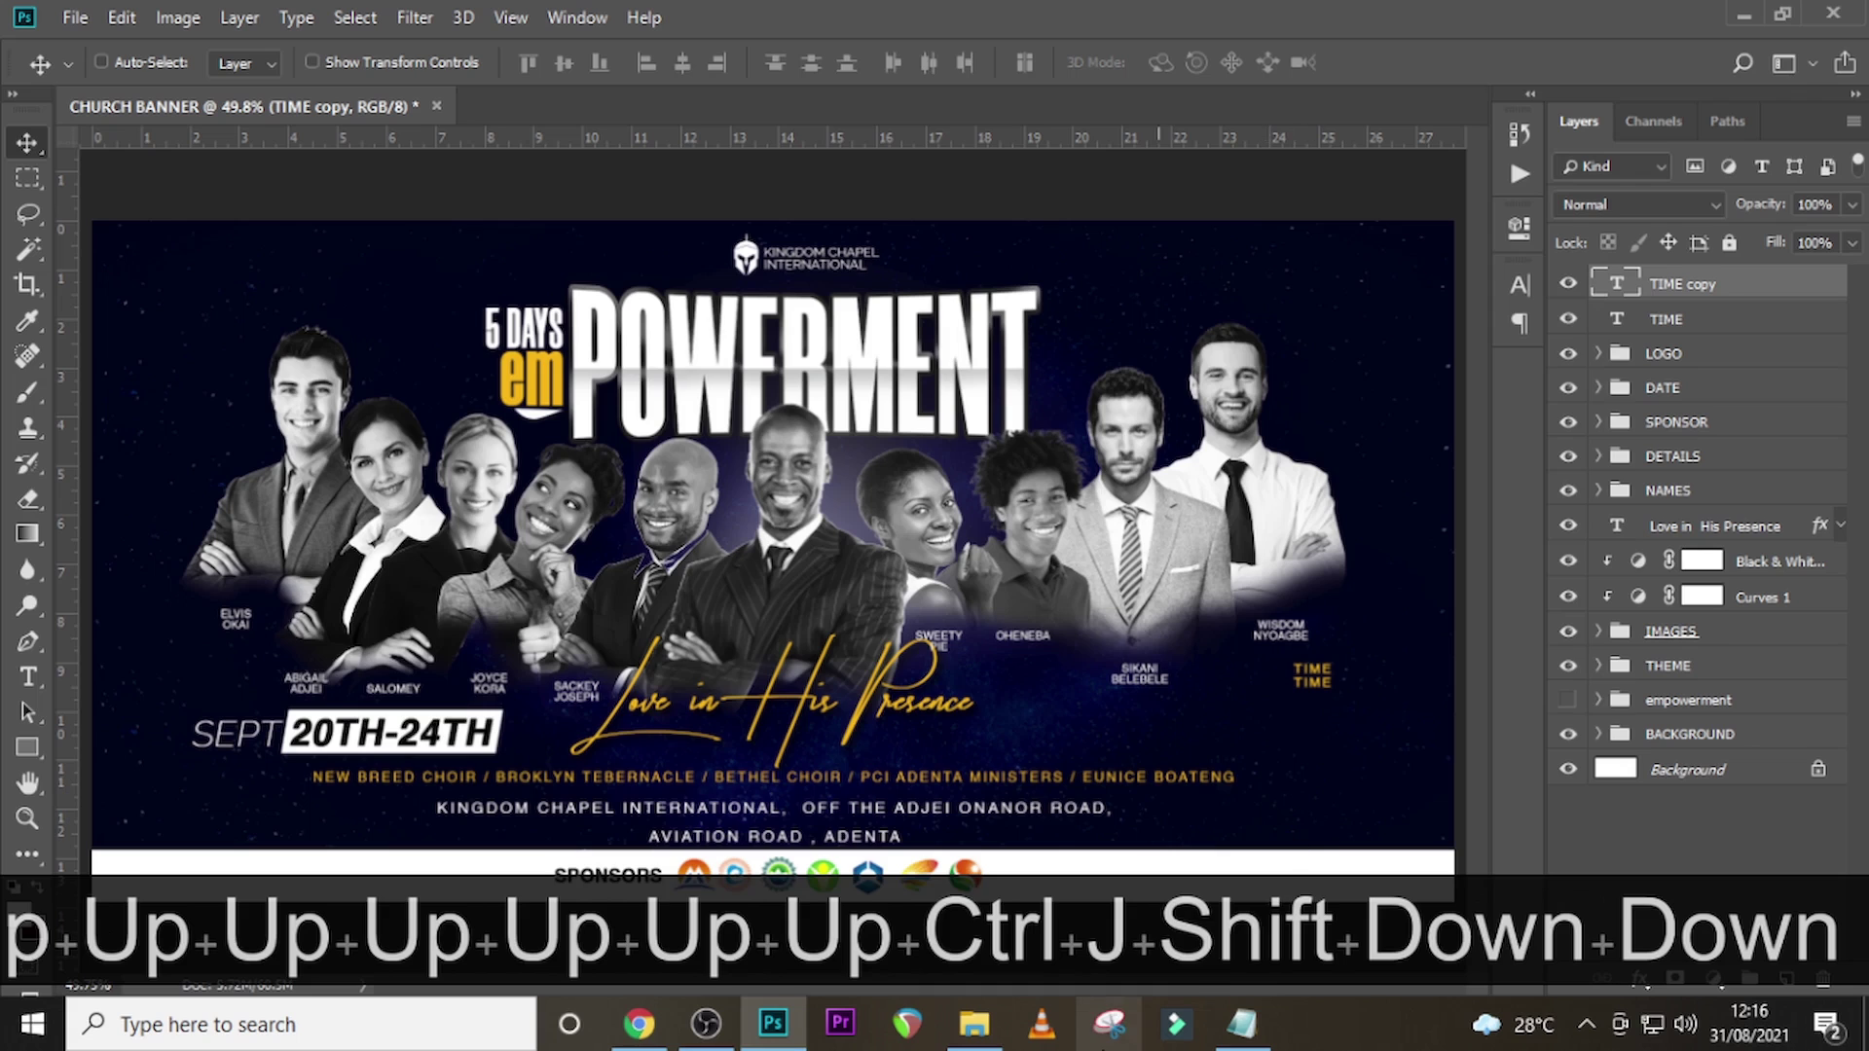
- Replace the wording of the duplicated TIME layer with 5PM from the Notepad file
click(1240, 1024)
click(881, 812)
drag(880, 813, 793, 816)
key(ctrl+c)
click(1691, 270)
double_click(1613, 284)
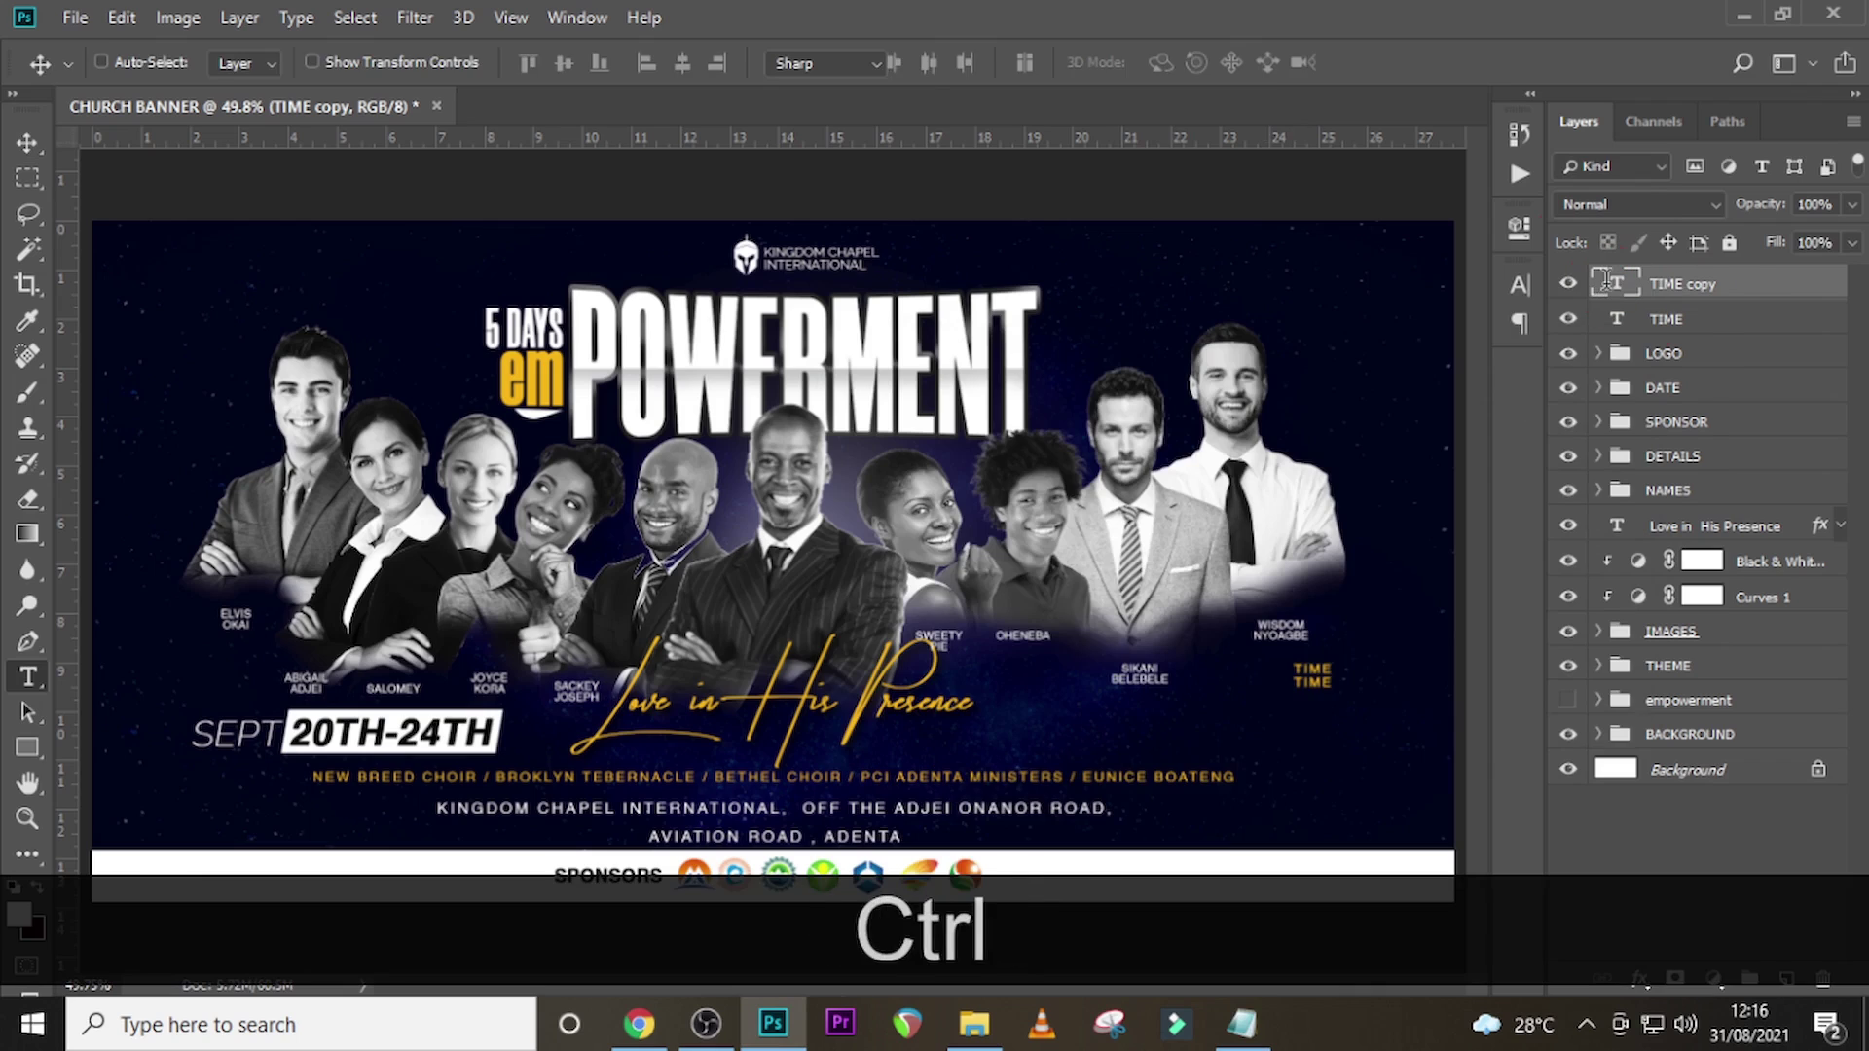
key(ctrl+v)
click(1610, 284)
key(v)
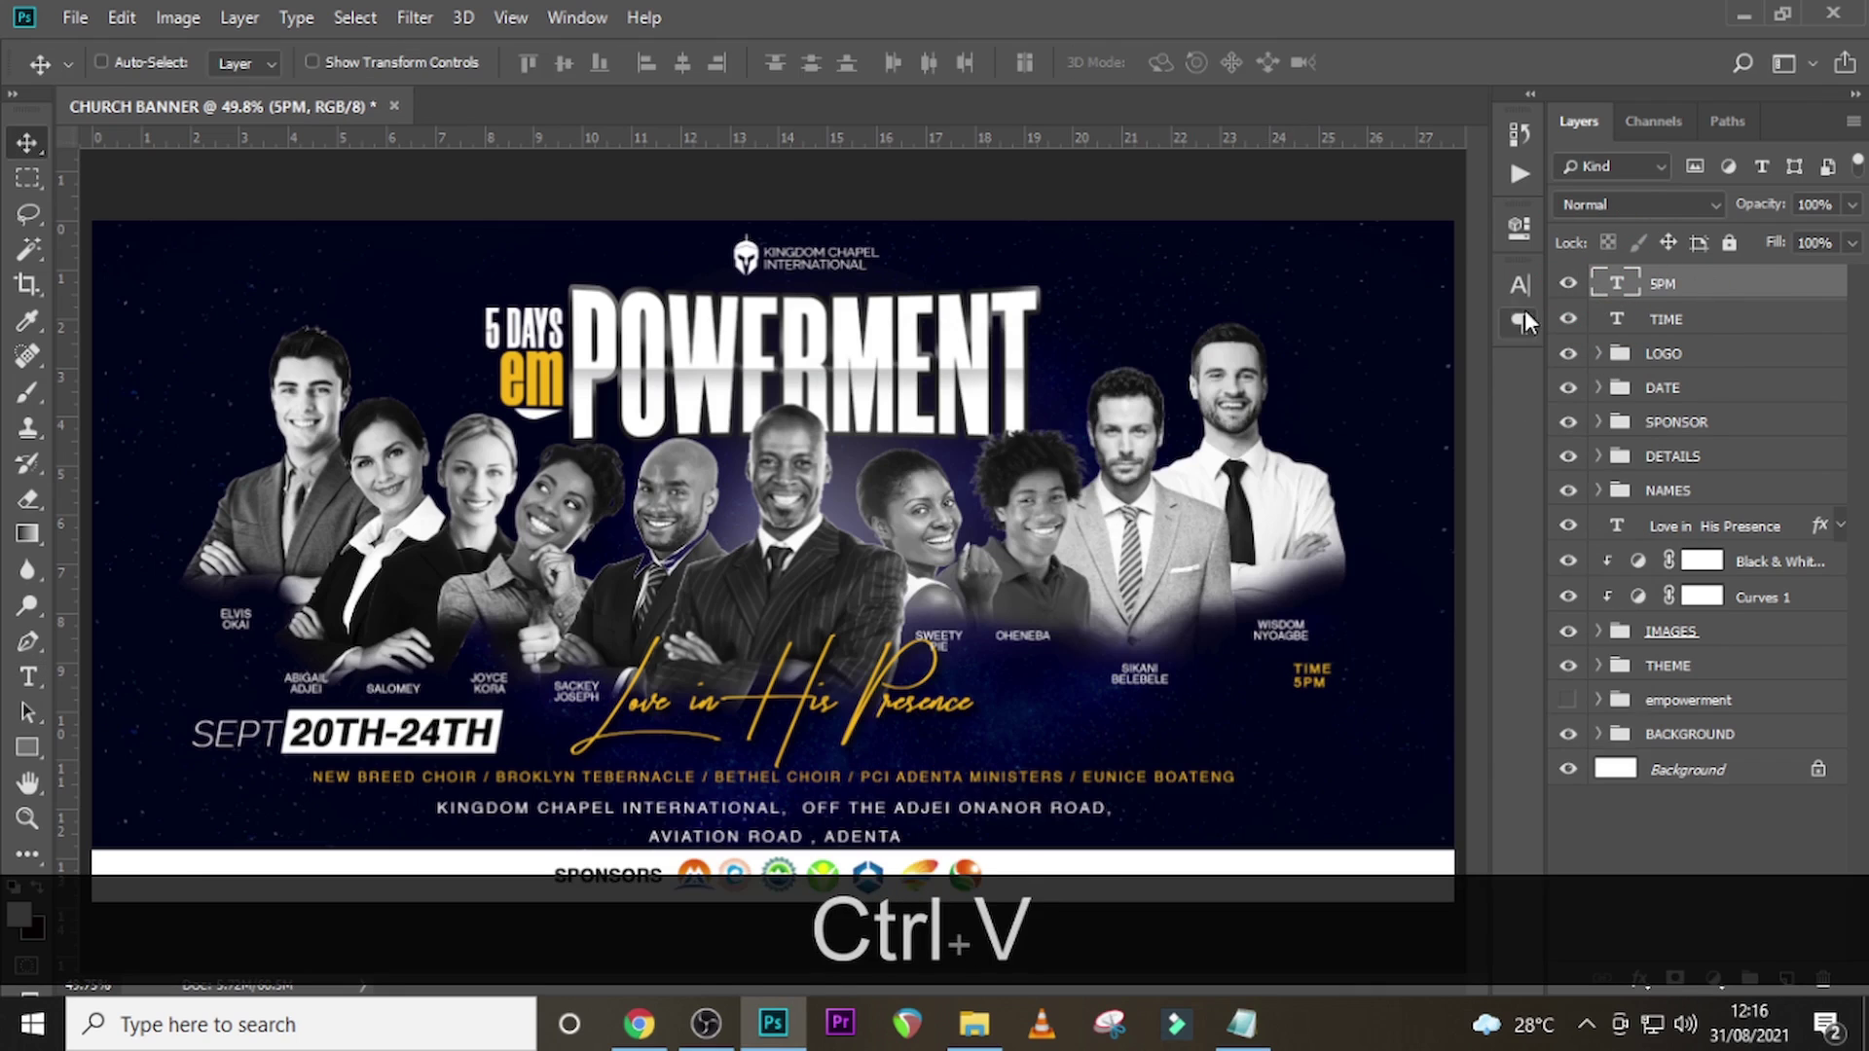
- Change the 5PM text colour to white, ffffff
click(1519, 286)
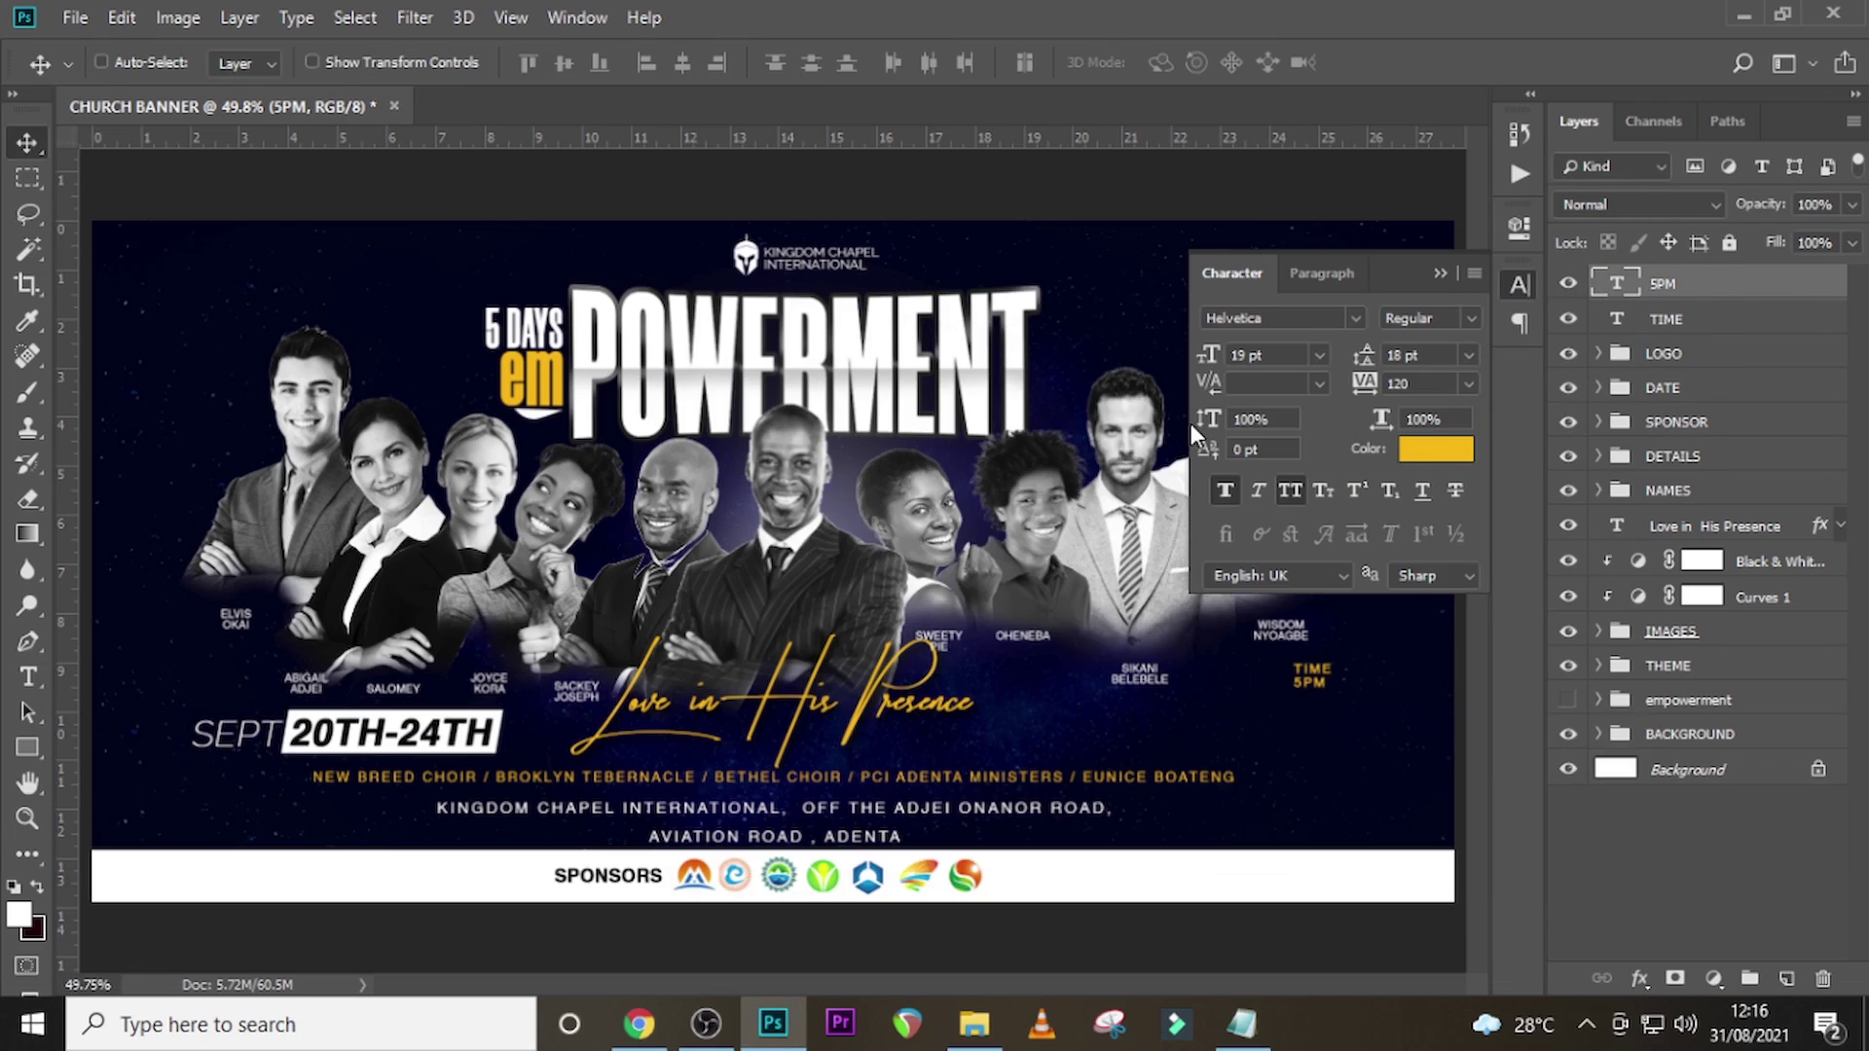
click(1430, 449)
text(ffffff)
click(1527, 343)
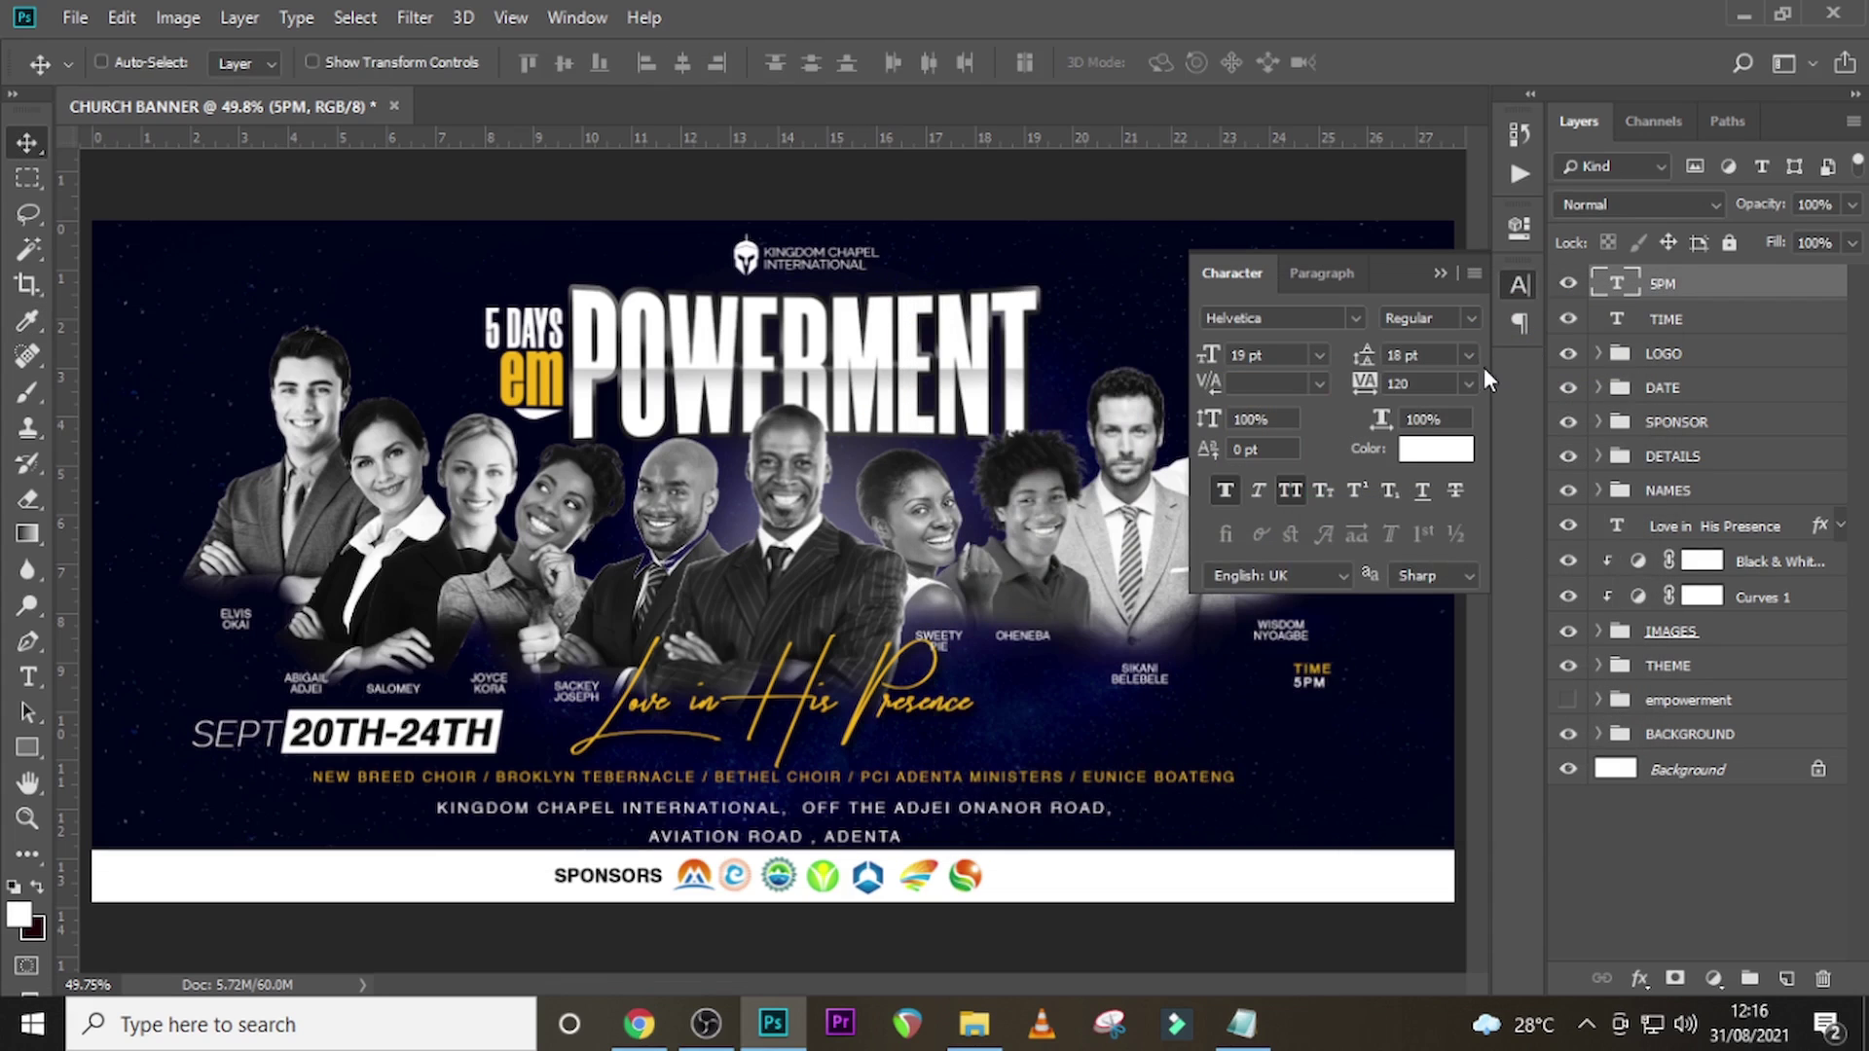
- Set the 5PM text to Helvetica Bold at 54 pt with tracking of 0
click(1205, 354)
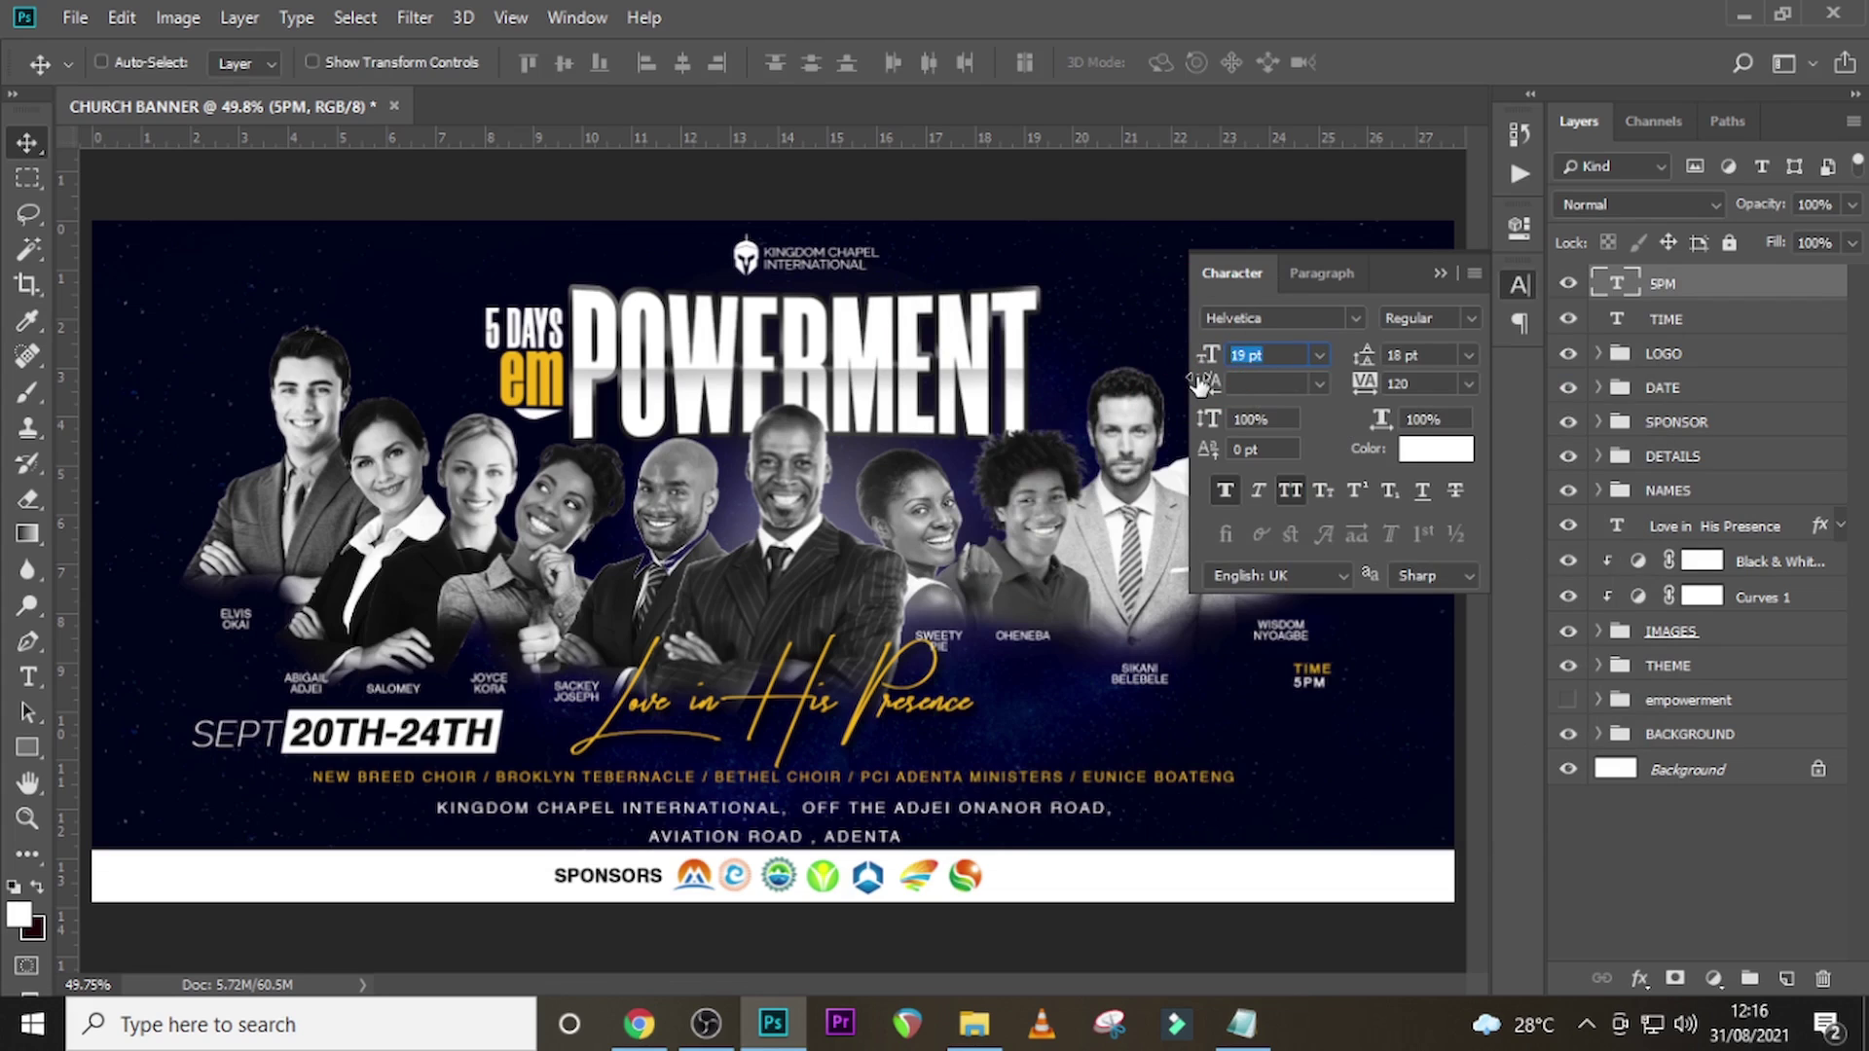
text(54)
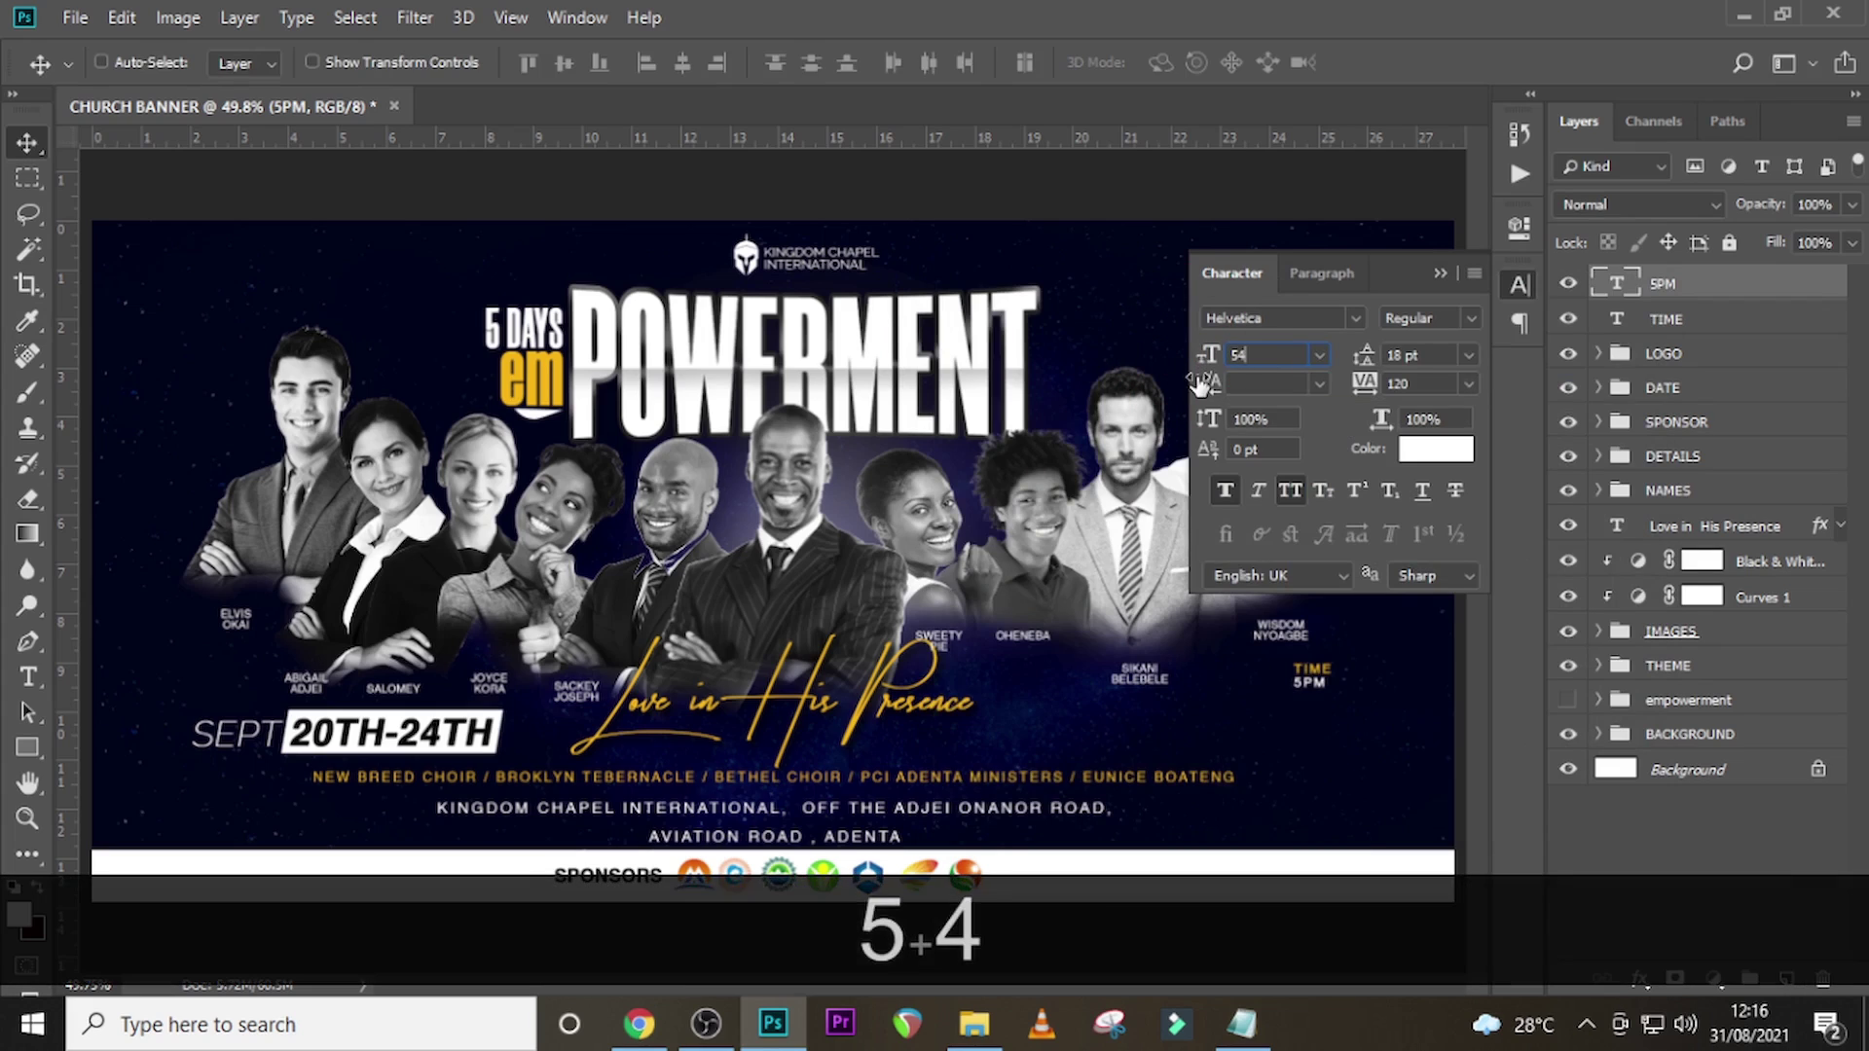
key(Return)
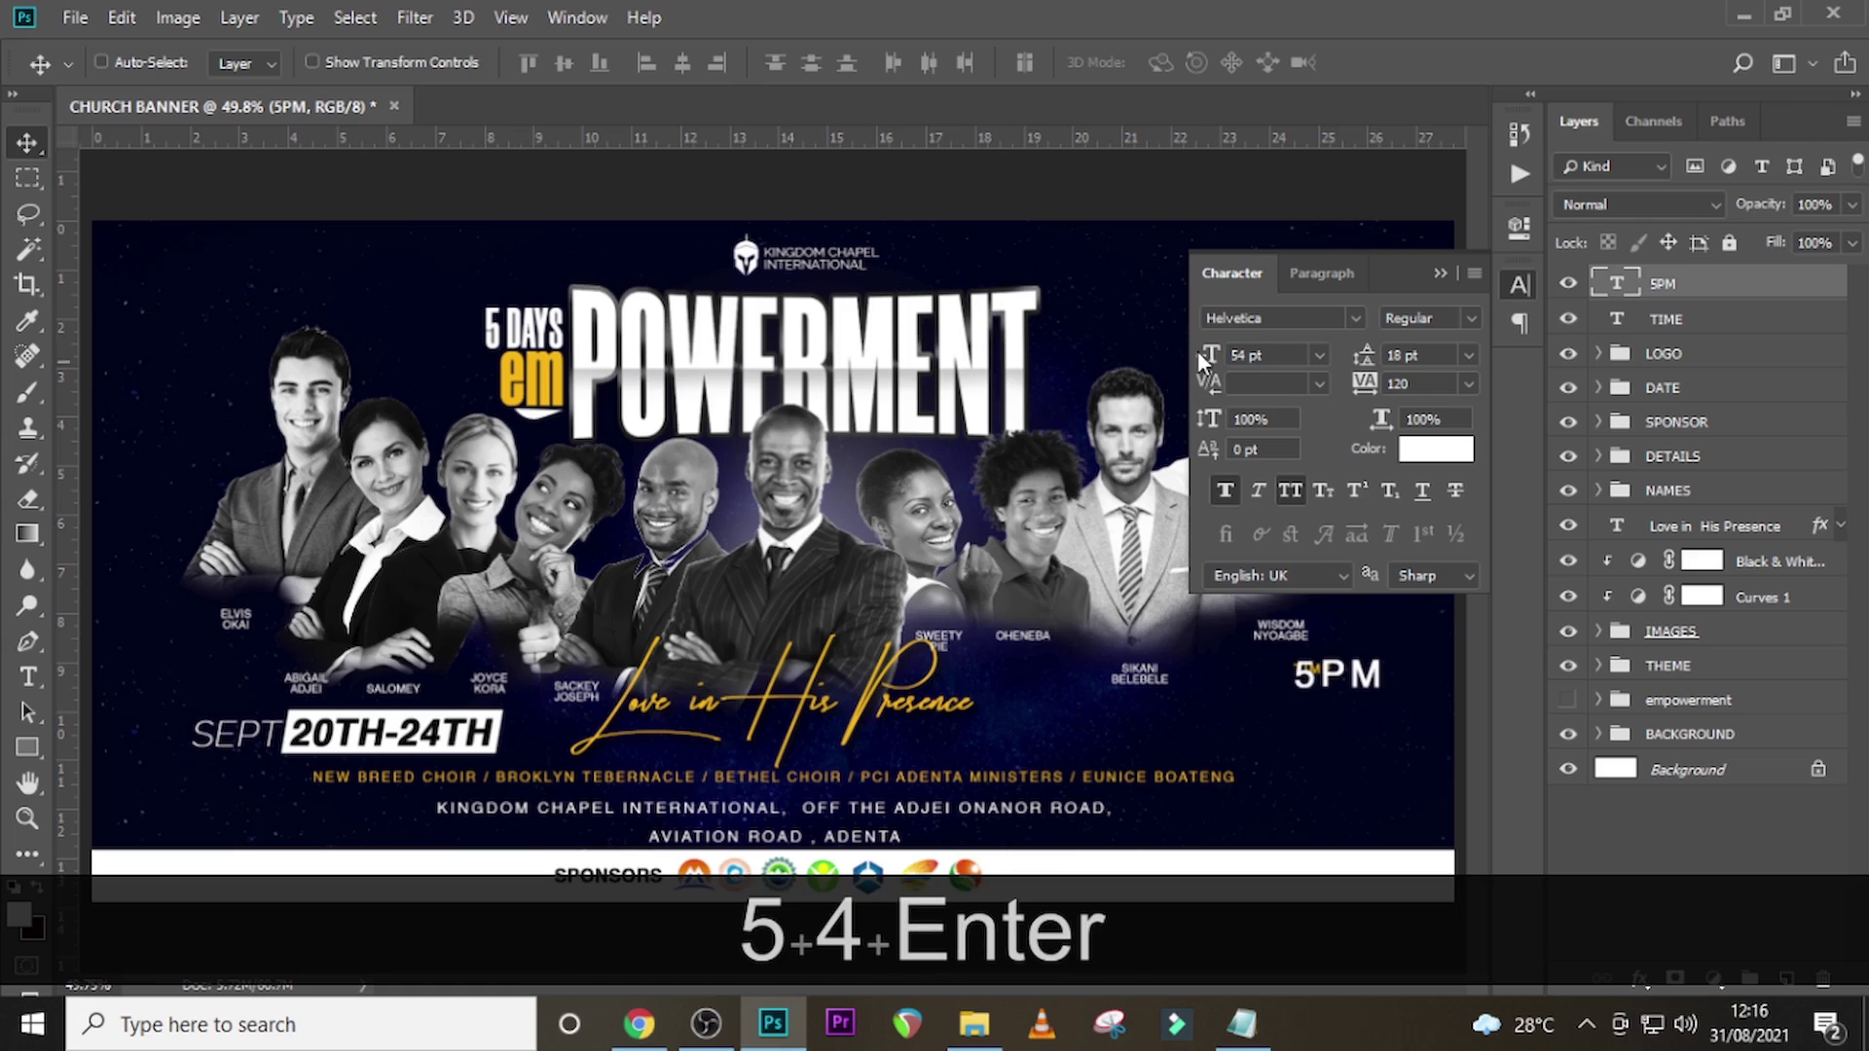
click(1467, 319)
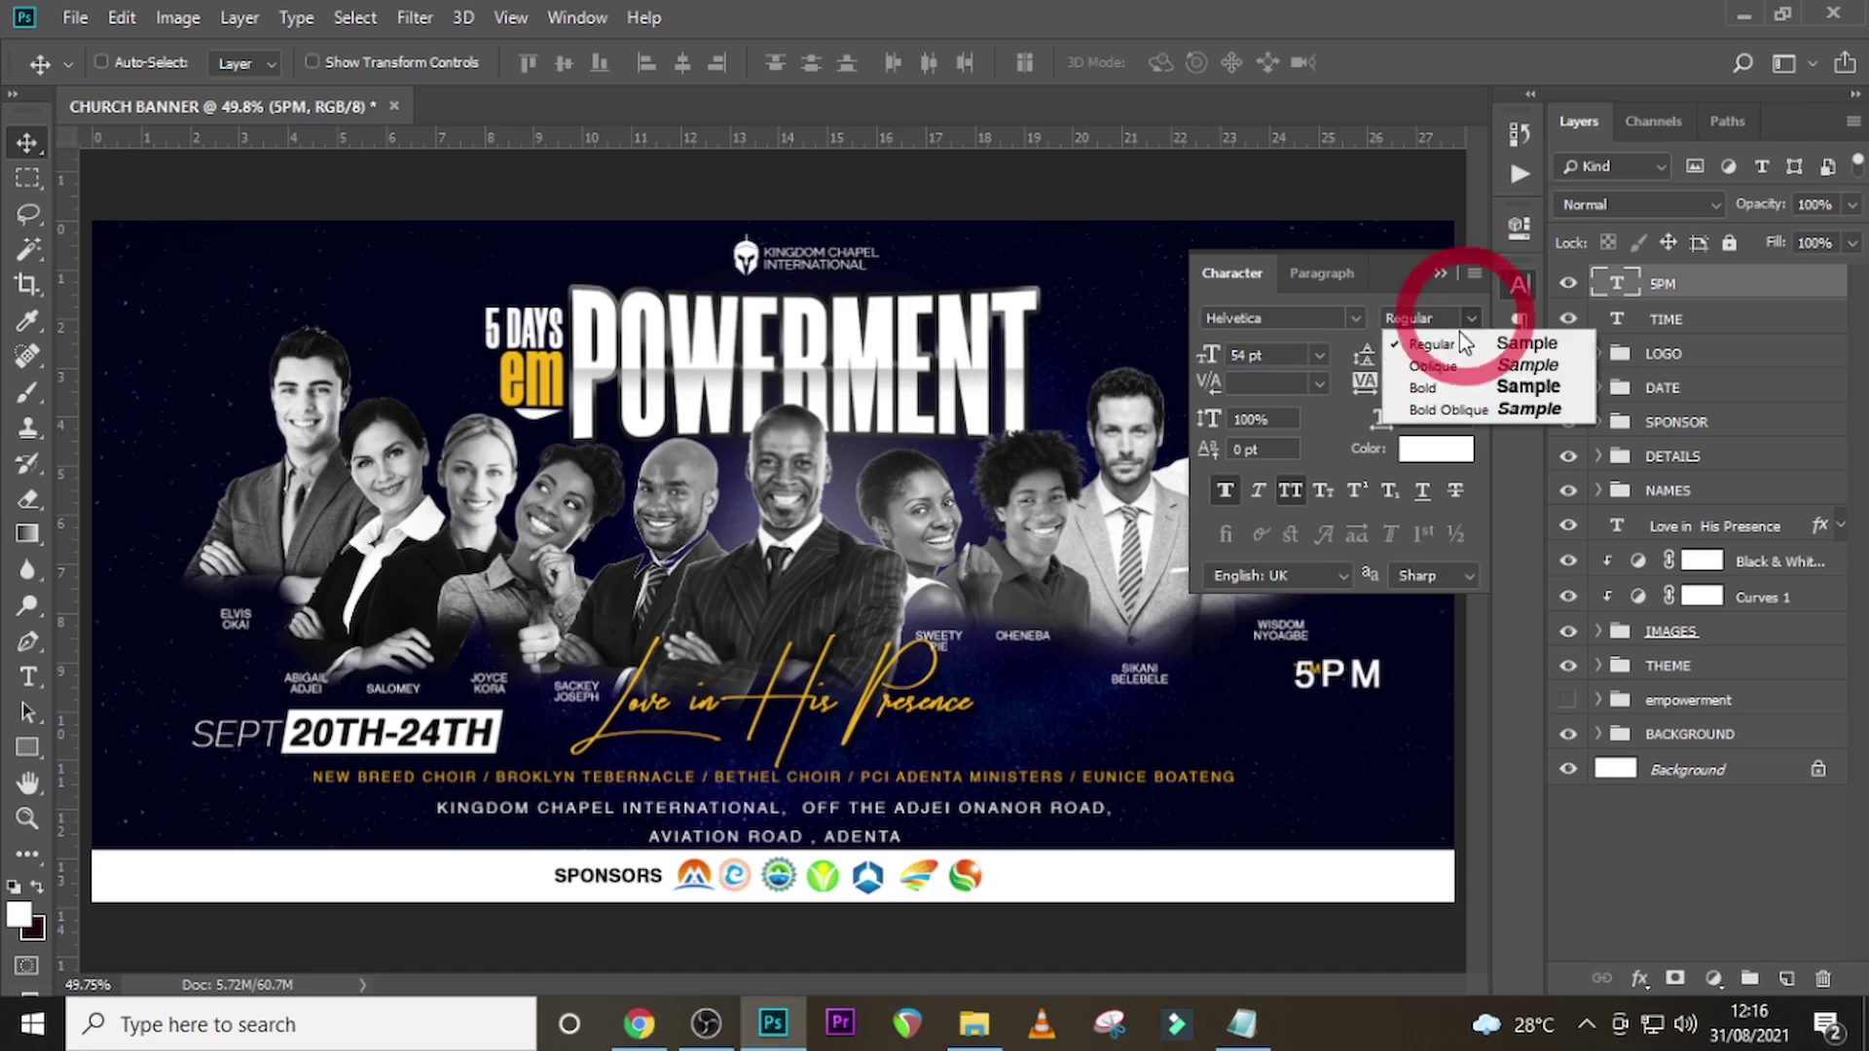
click(1423, 388)
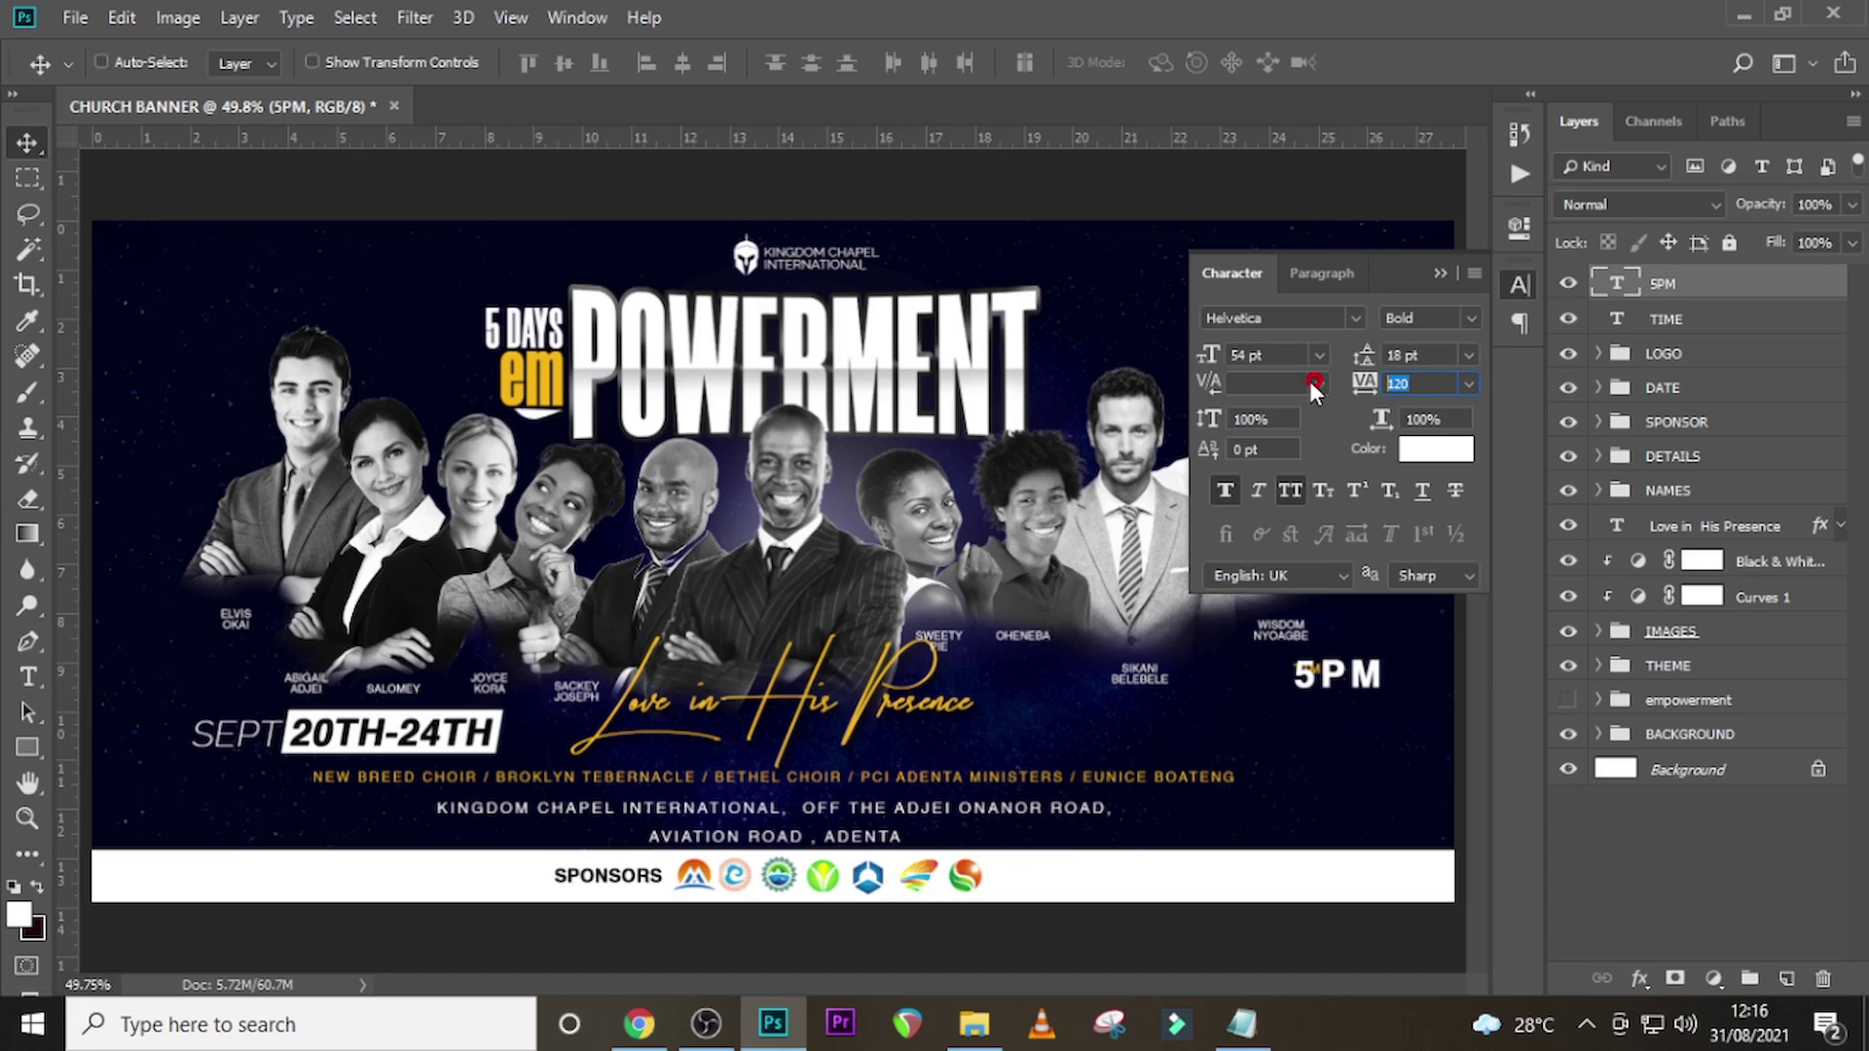
text(0)
key(Return)
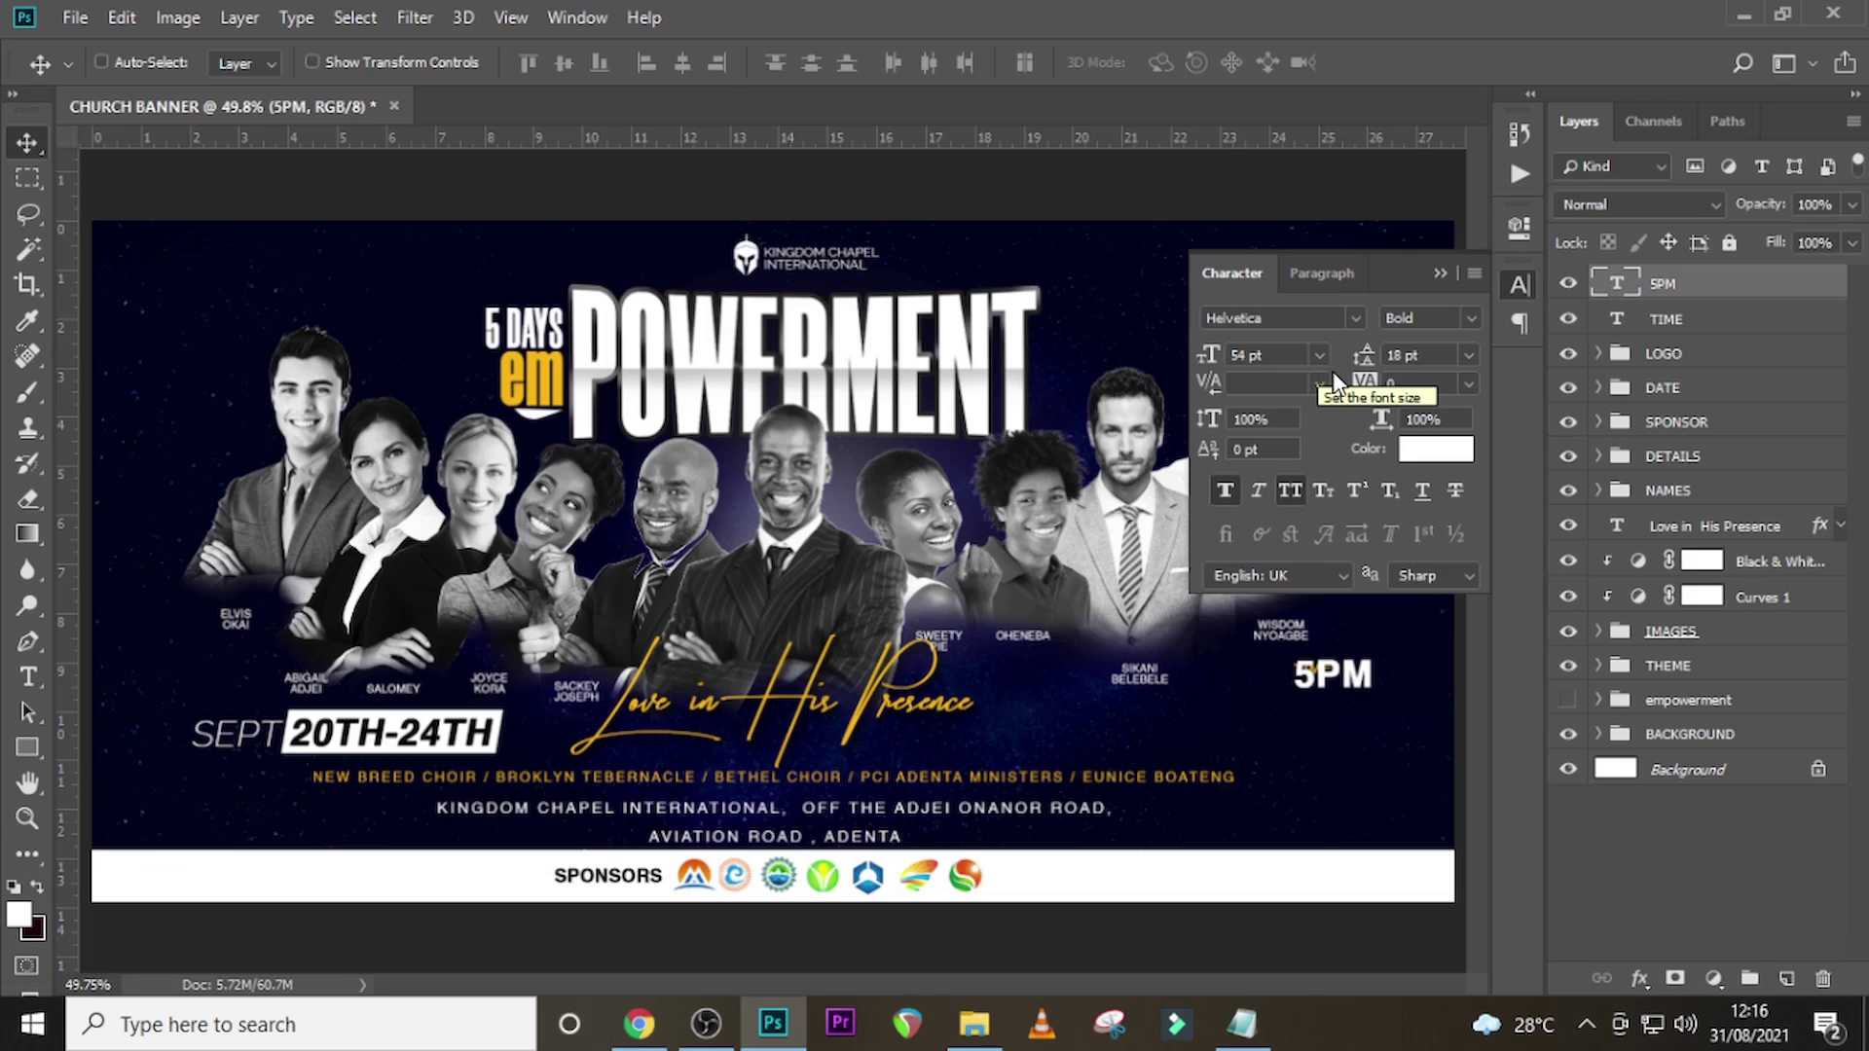
- Move the 5PM text left and slightly down so that it sits beneath TIME
click(1724, 283)
drag(1351, 682, 1302, 701)
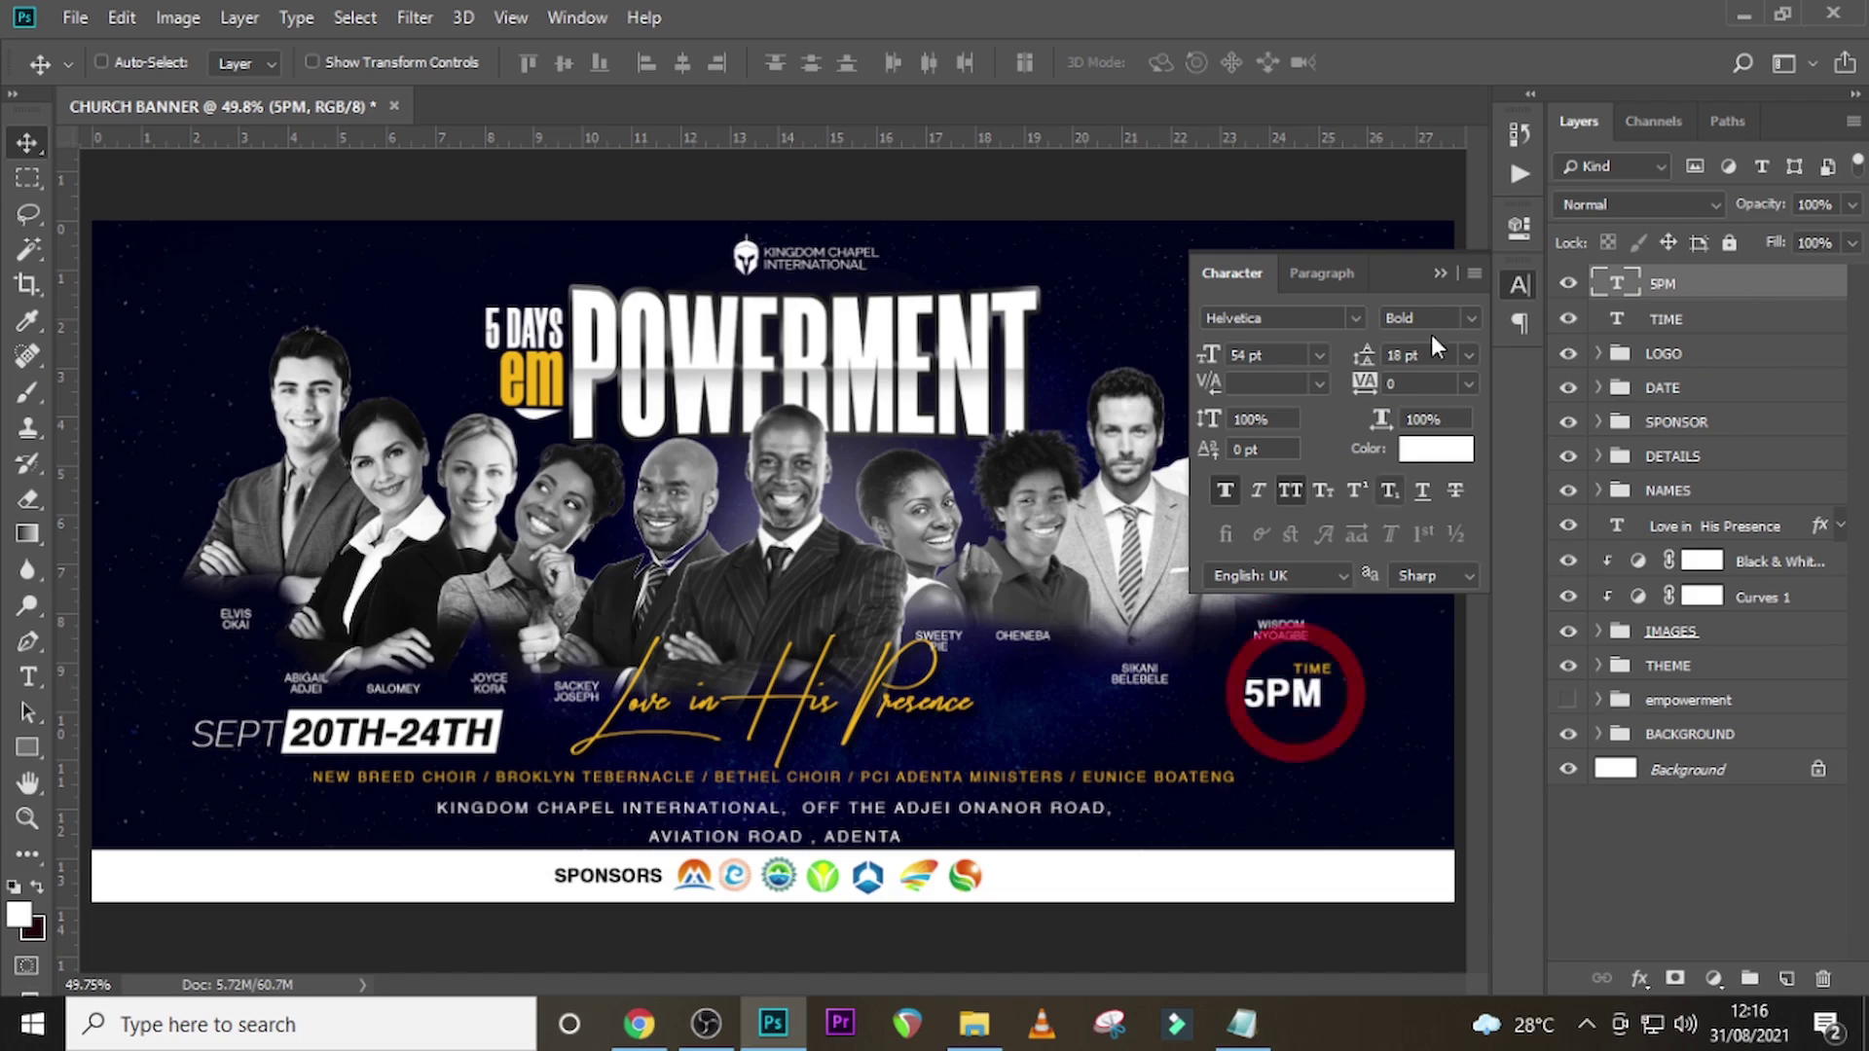
click(1440, 274)
- Place a vertical guide along the right edge of the TIME text, fine-tuning its position at 100% zoom
drag(74, 631, 1334, 730)
key(ctrl+equal)
key(ctrl+equal)
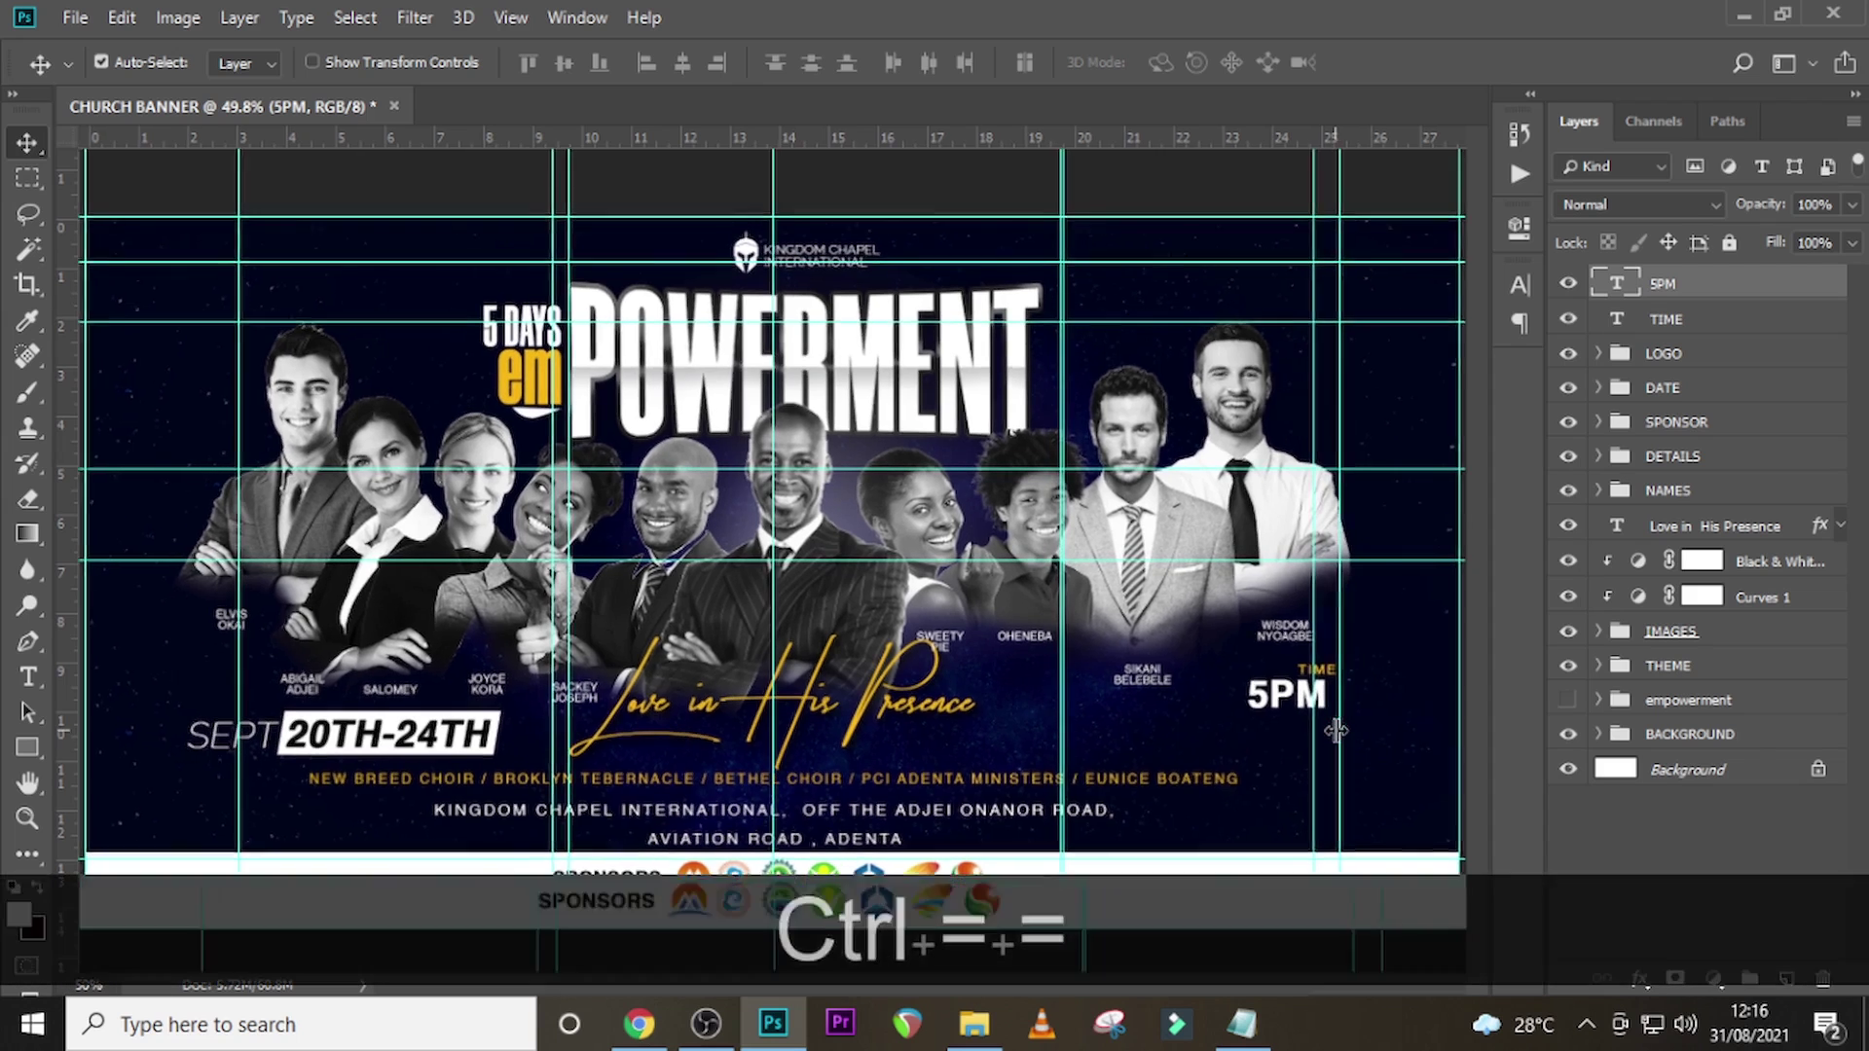
key(ctrl+equal)
key(ctrl+equal)
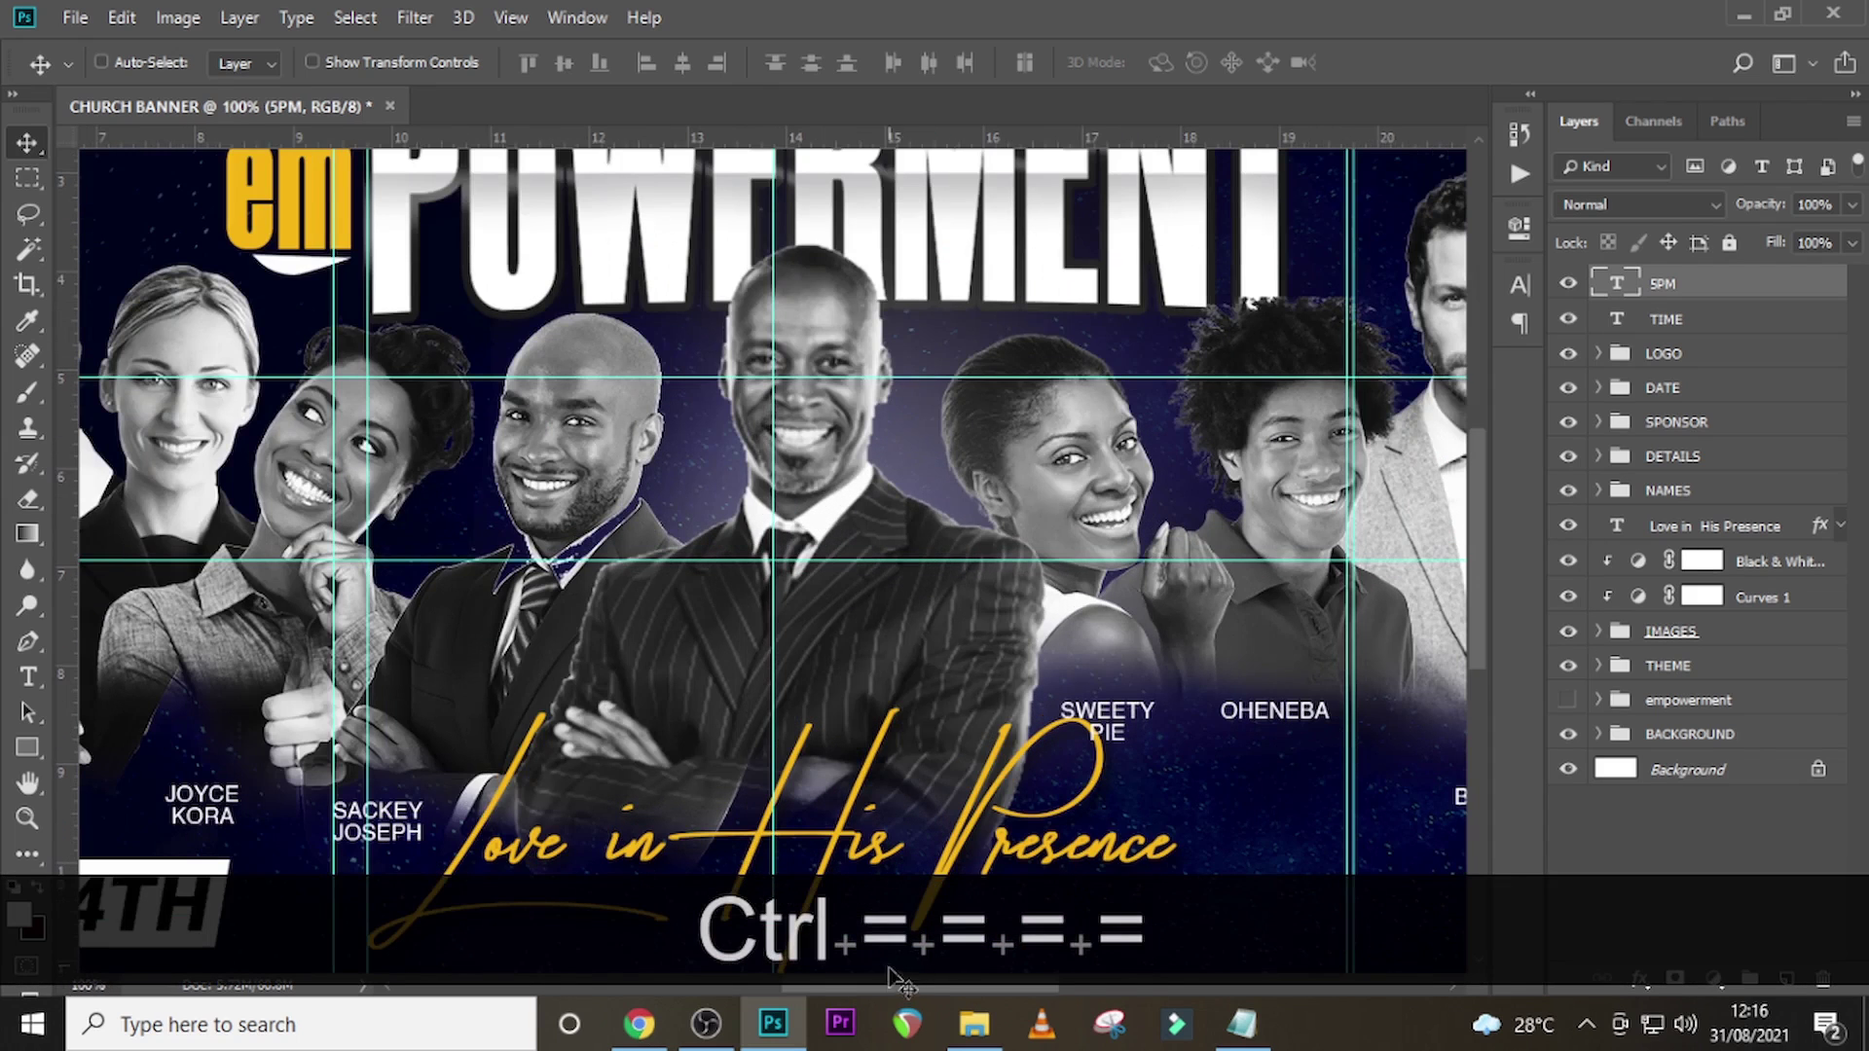
drag(892, 985, 1057, 997)
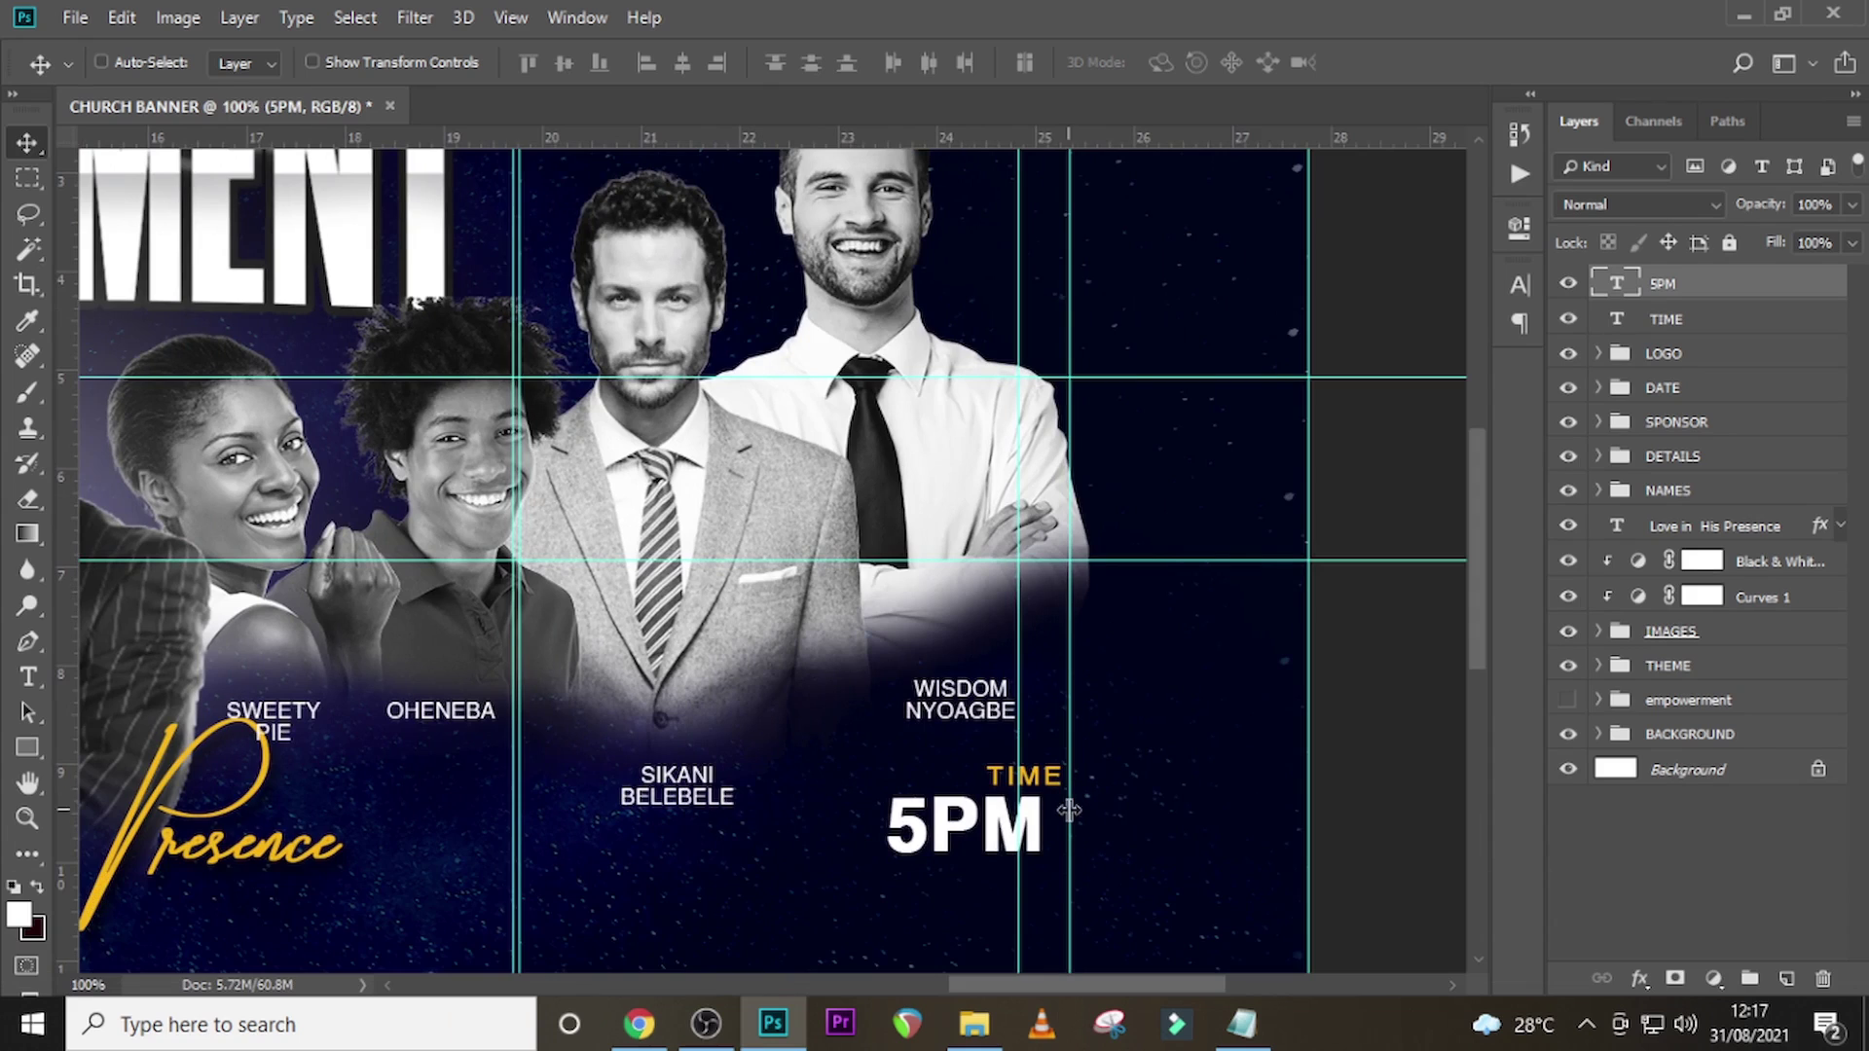
drag(1069, 798, 1060, 798)
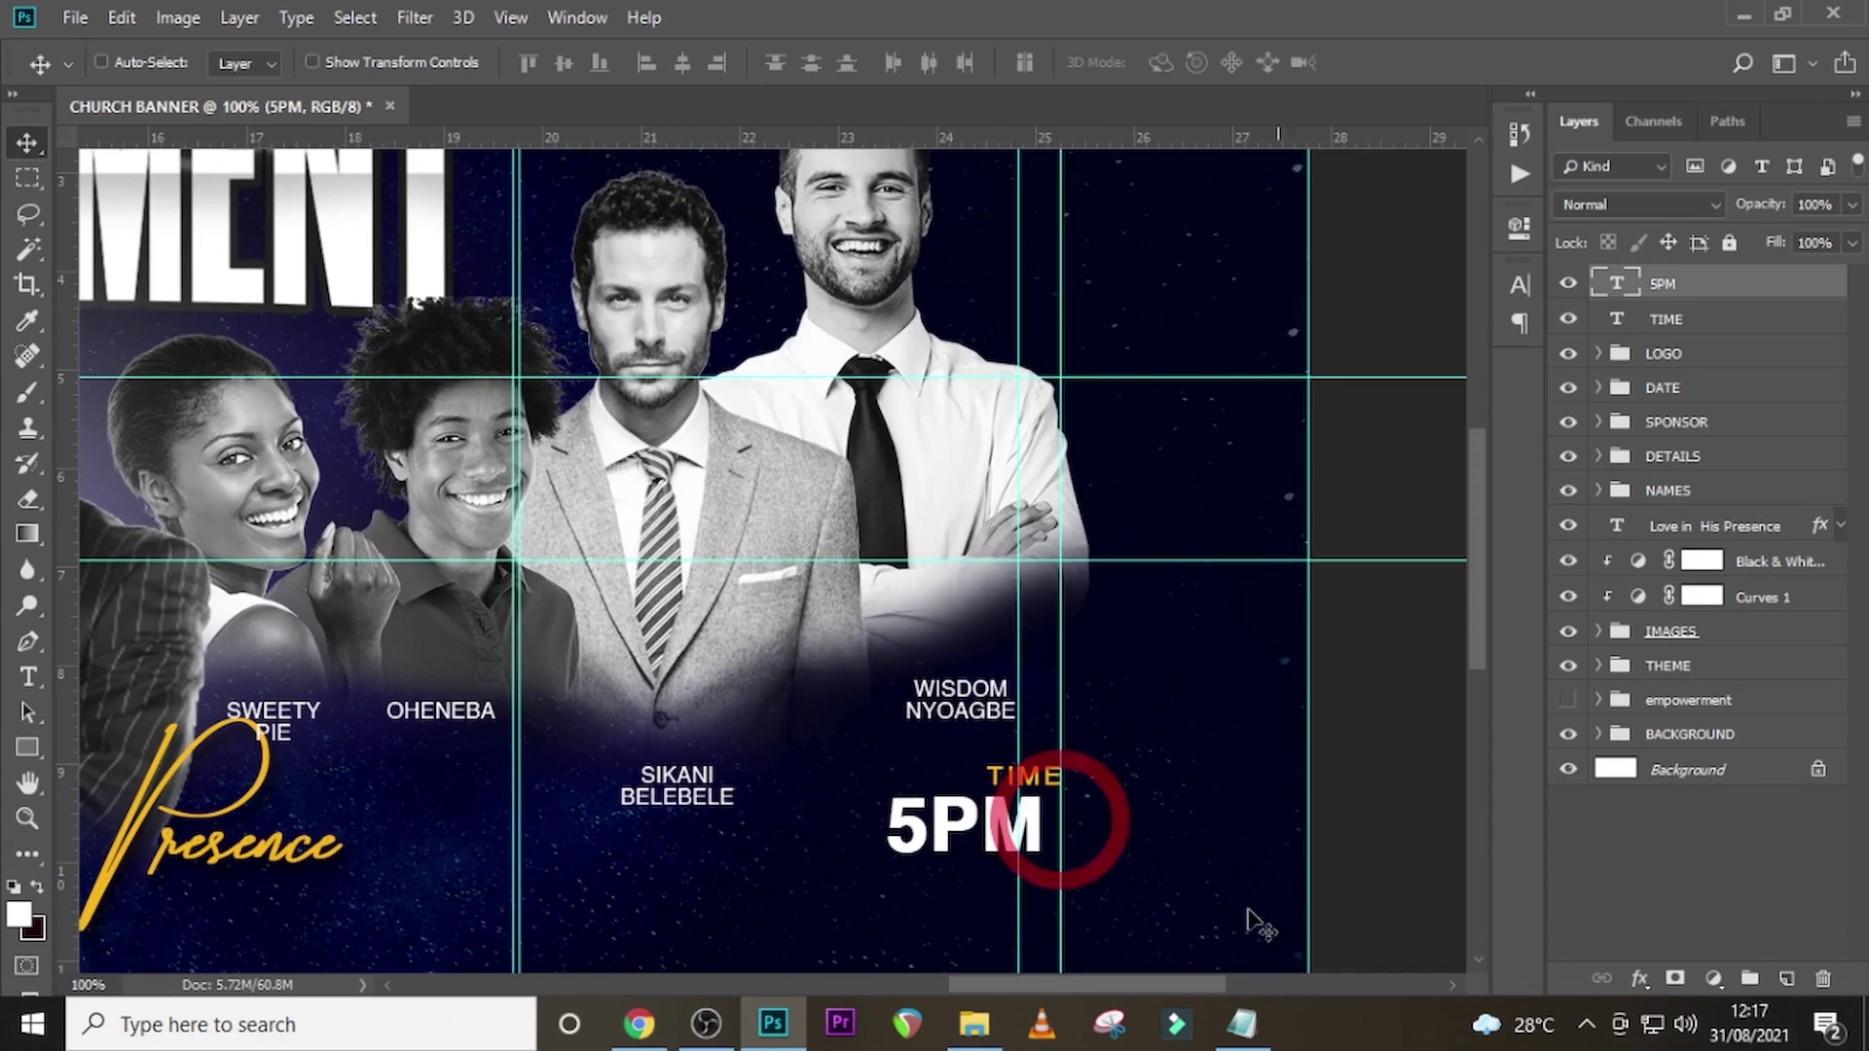
- Nudge the 5PM text right and slightly up so its right edge meets the guide, close beneath TIME
click(1670, 321)
click(1661, 292)
key(Right)
key(Right)
key(Right)
key(Right)
key(Right)
key(Right)
key(Right)
key(Right)
key(Right)
key(Right)
key(Right)
key(Right)
key(Right)
key(Right)
key(Right)
key(Right)
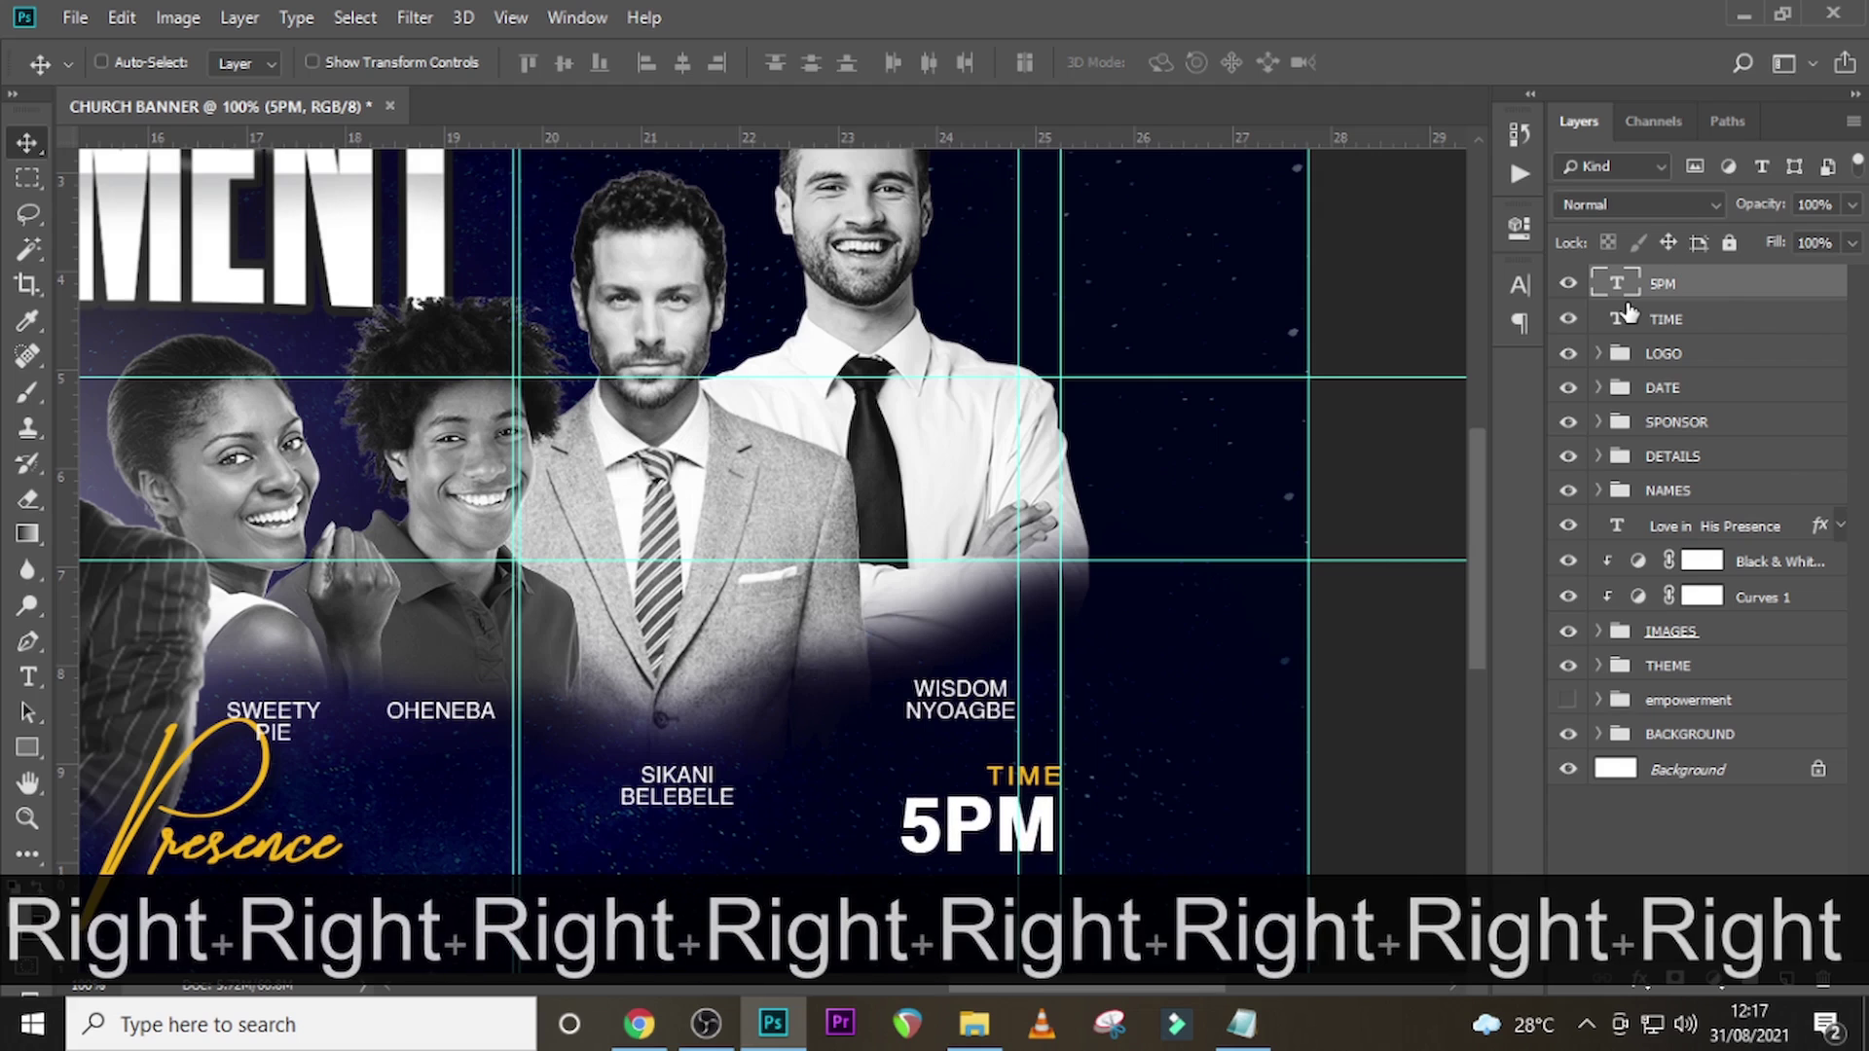
key(Right)
key(Right)
key(Right)
key(Right)
key(Up)
key(Up)
key(Up)
key(Right)
key(Up)
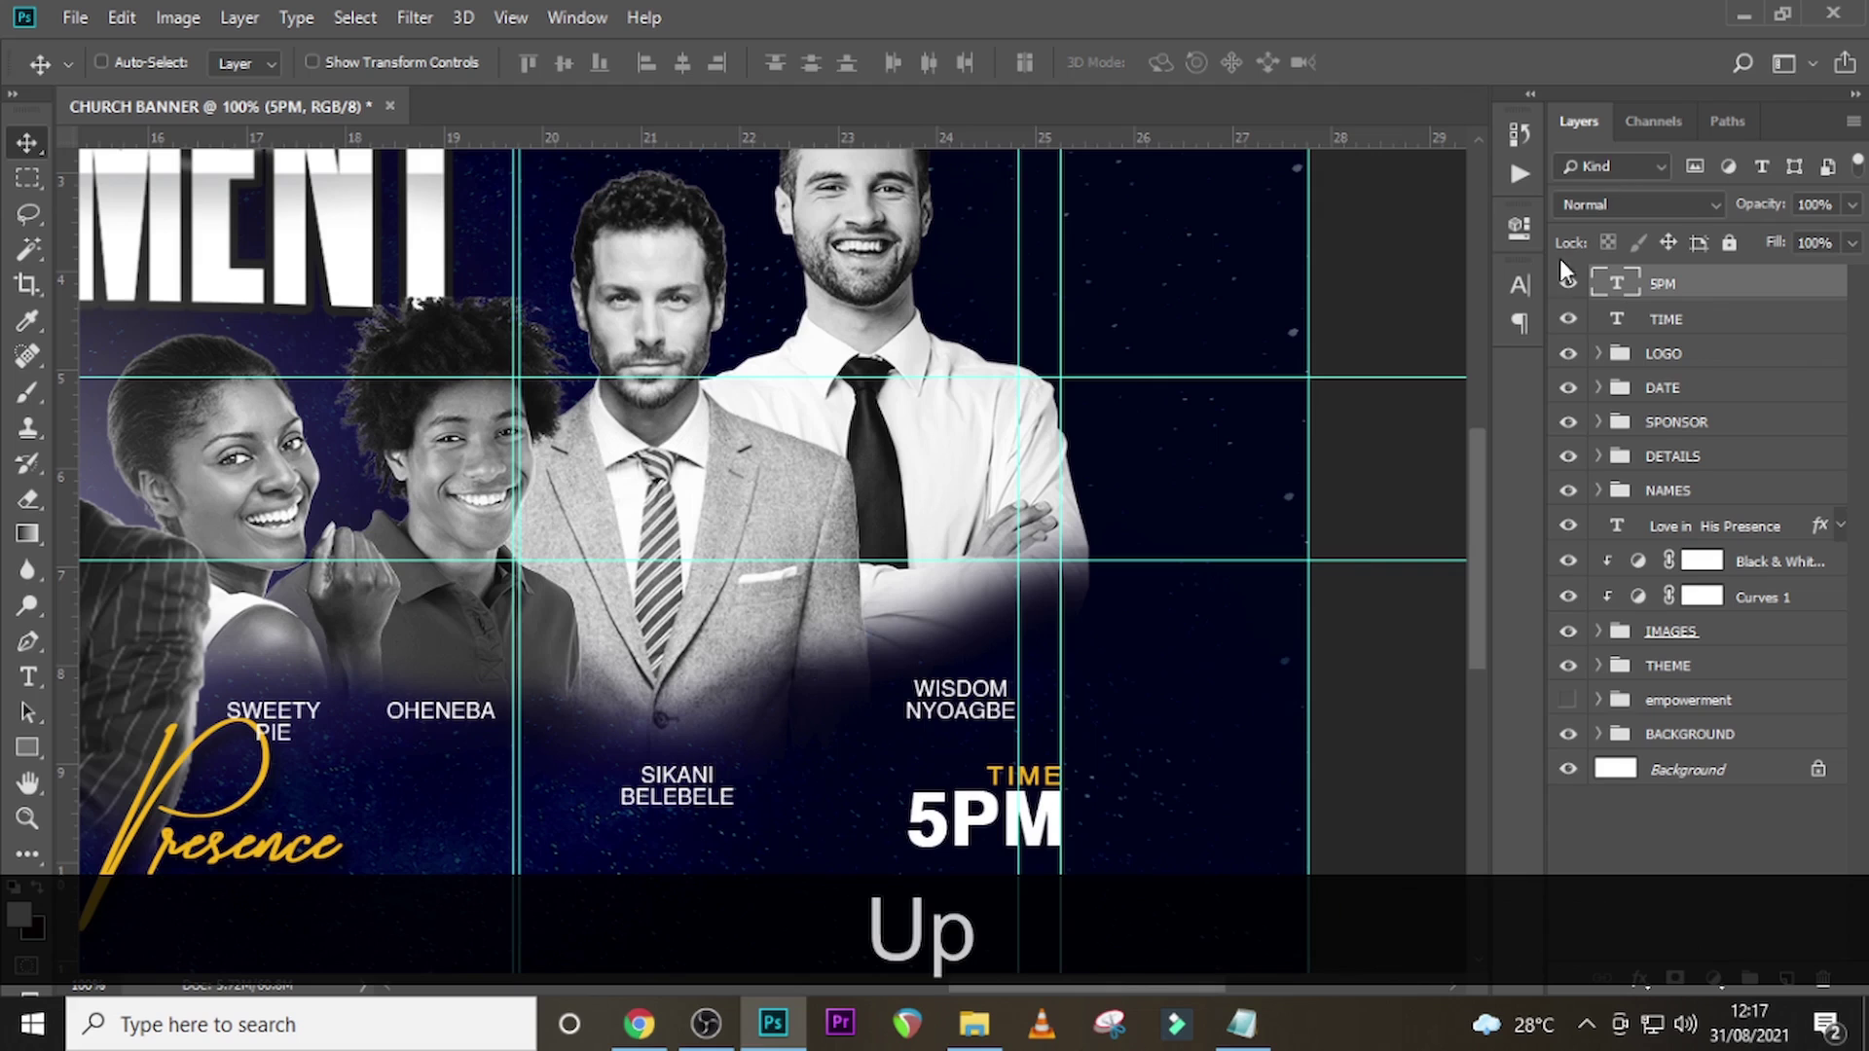
- Duplicate the TIME and 5PM layers together and move the copies straight down below the originals
click(1689, 313)
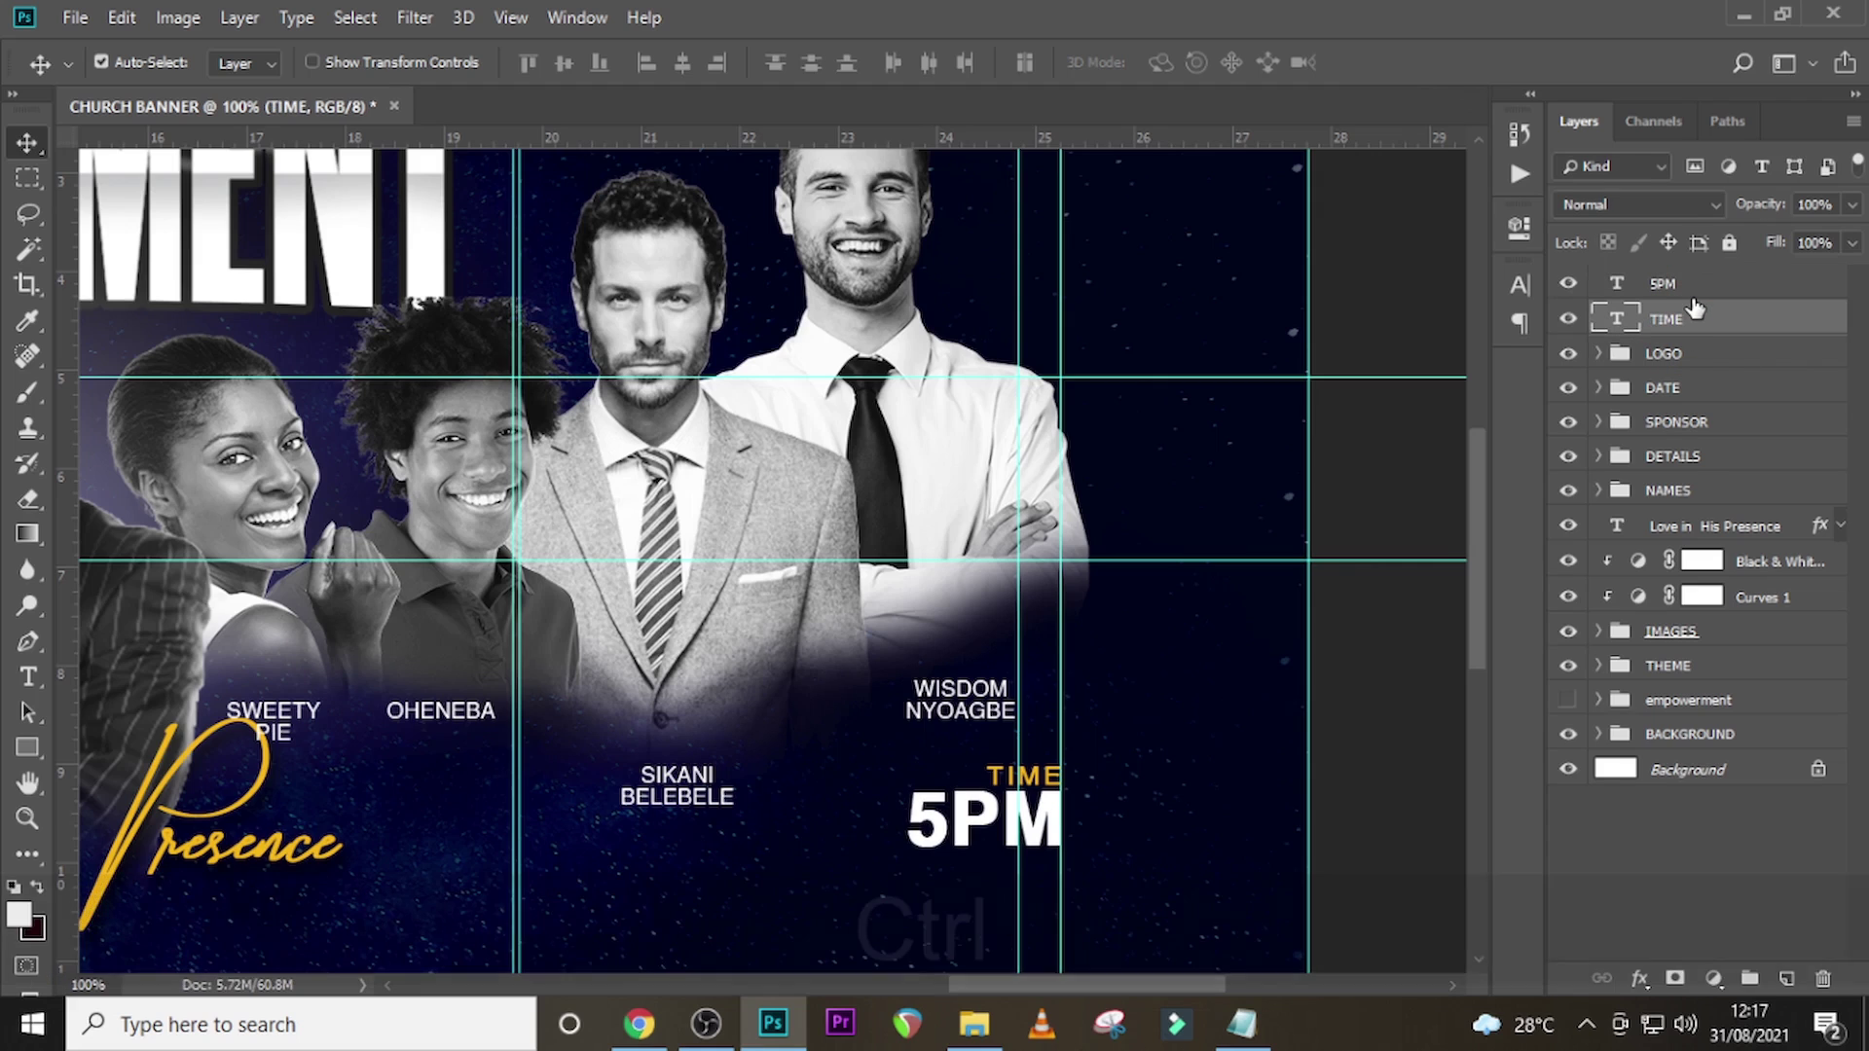
ctrl+click(1690, 285)
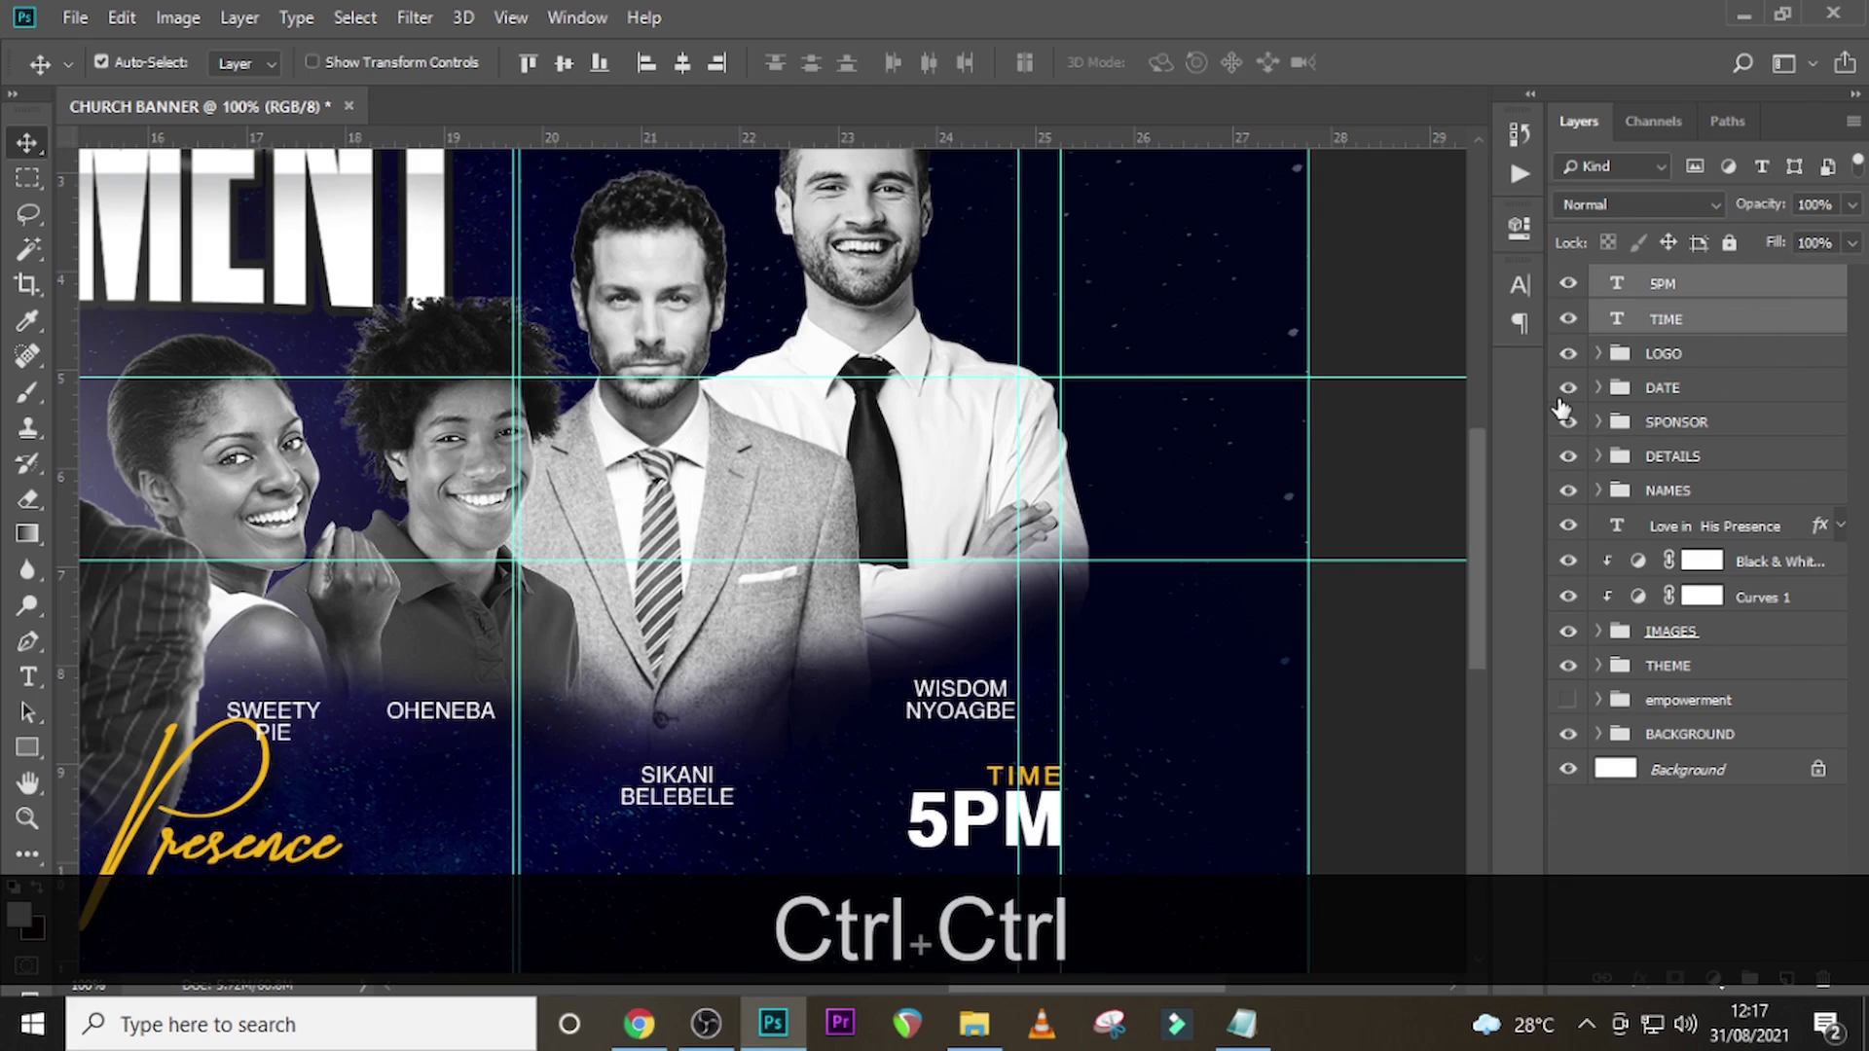
key(ctrl+j)
key(shift+Down)
key(shift+Down)
key(shift+Down)
key(shift+Down)
key(shift+Down)
key(shift+Down)
key(shift+Down)
key(shift+Down)
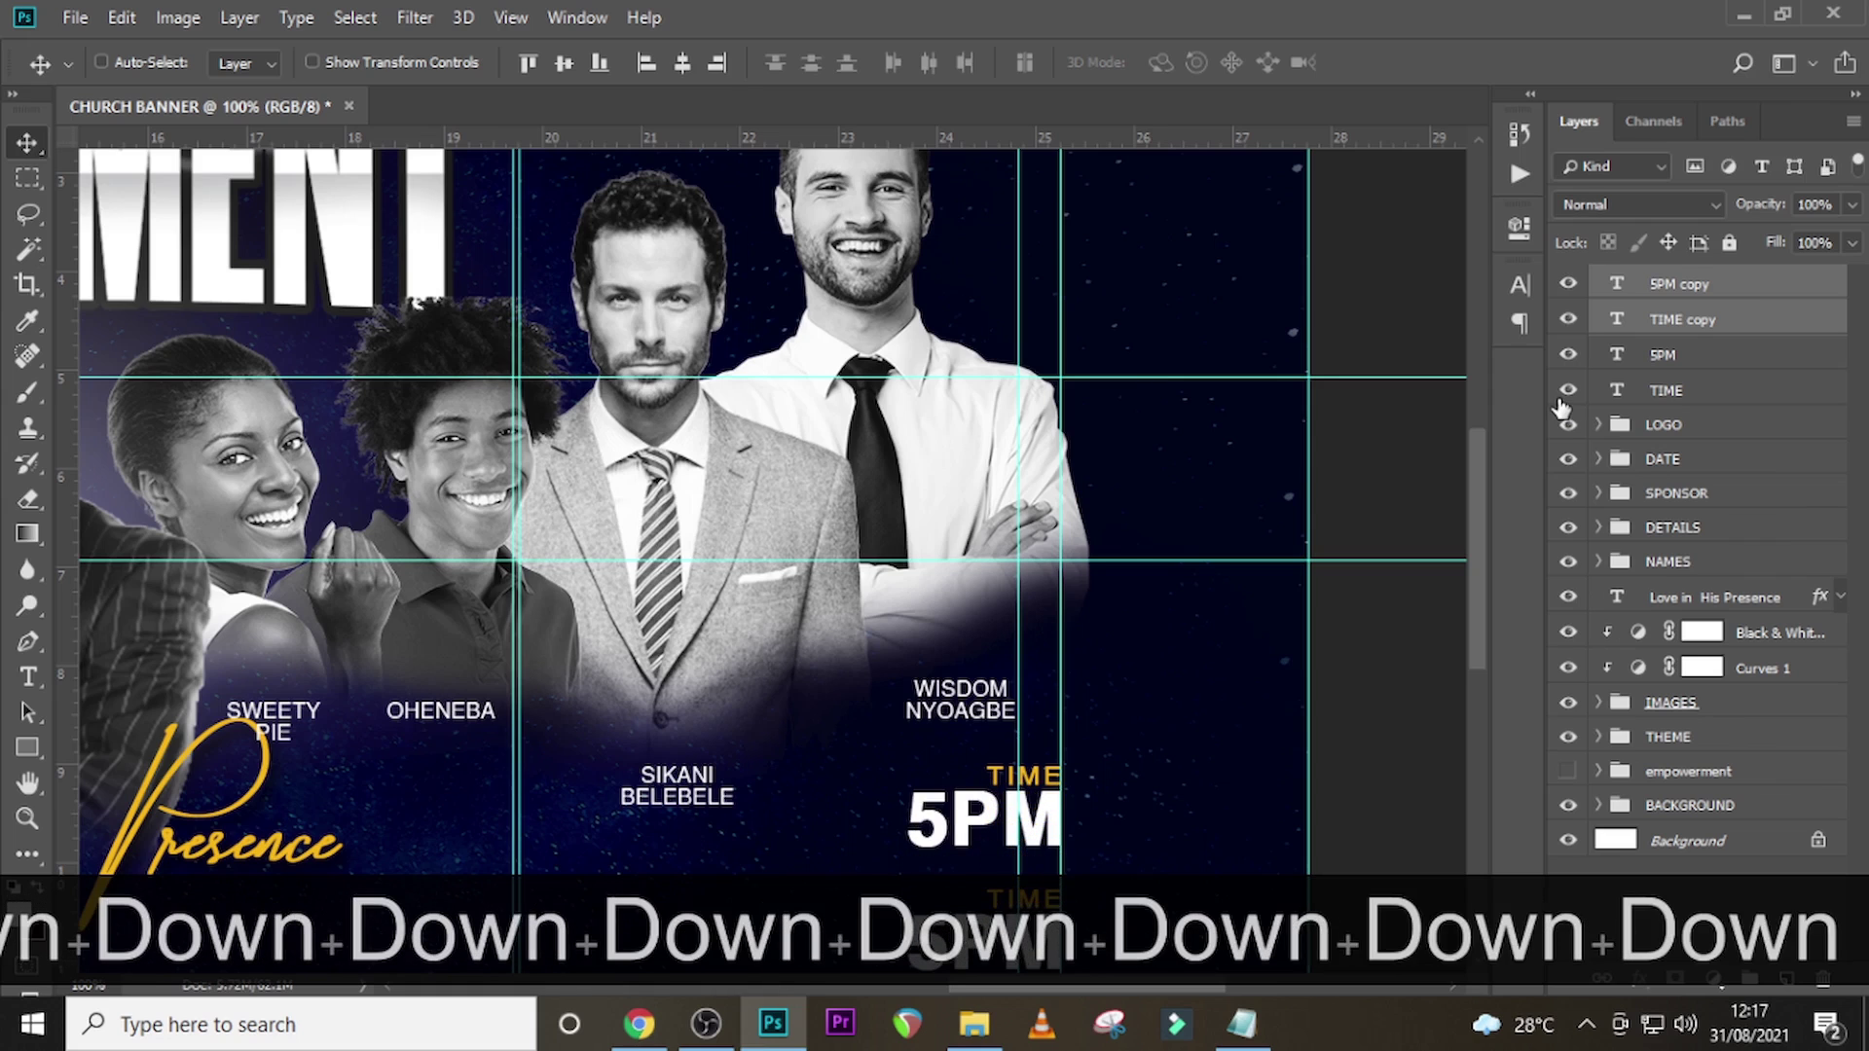
scroll(1229, 774, down, 3)
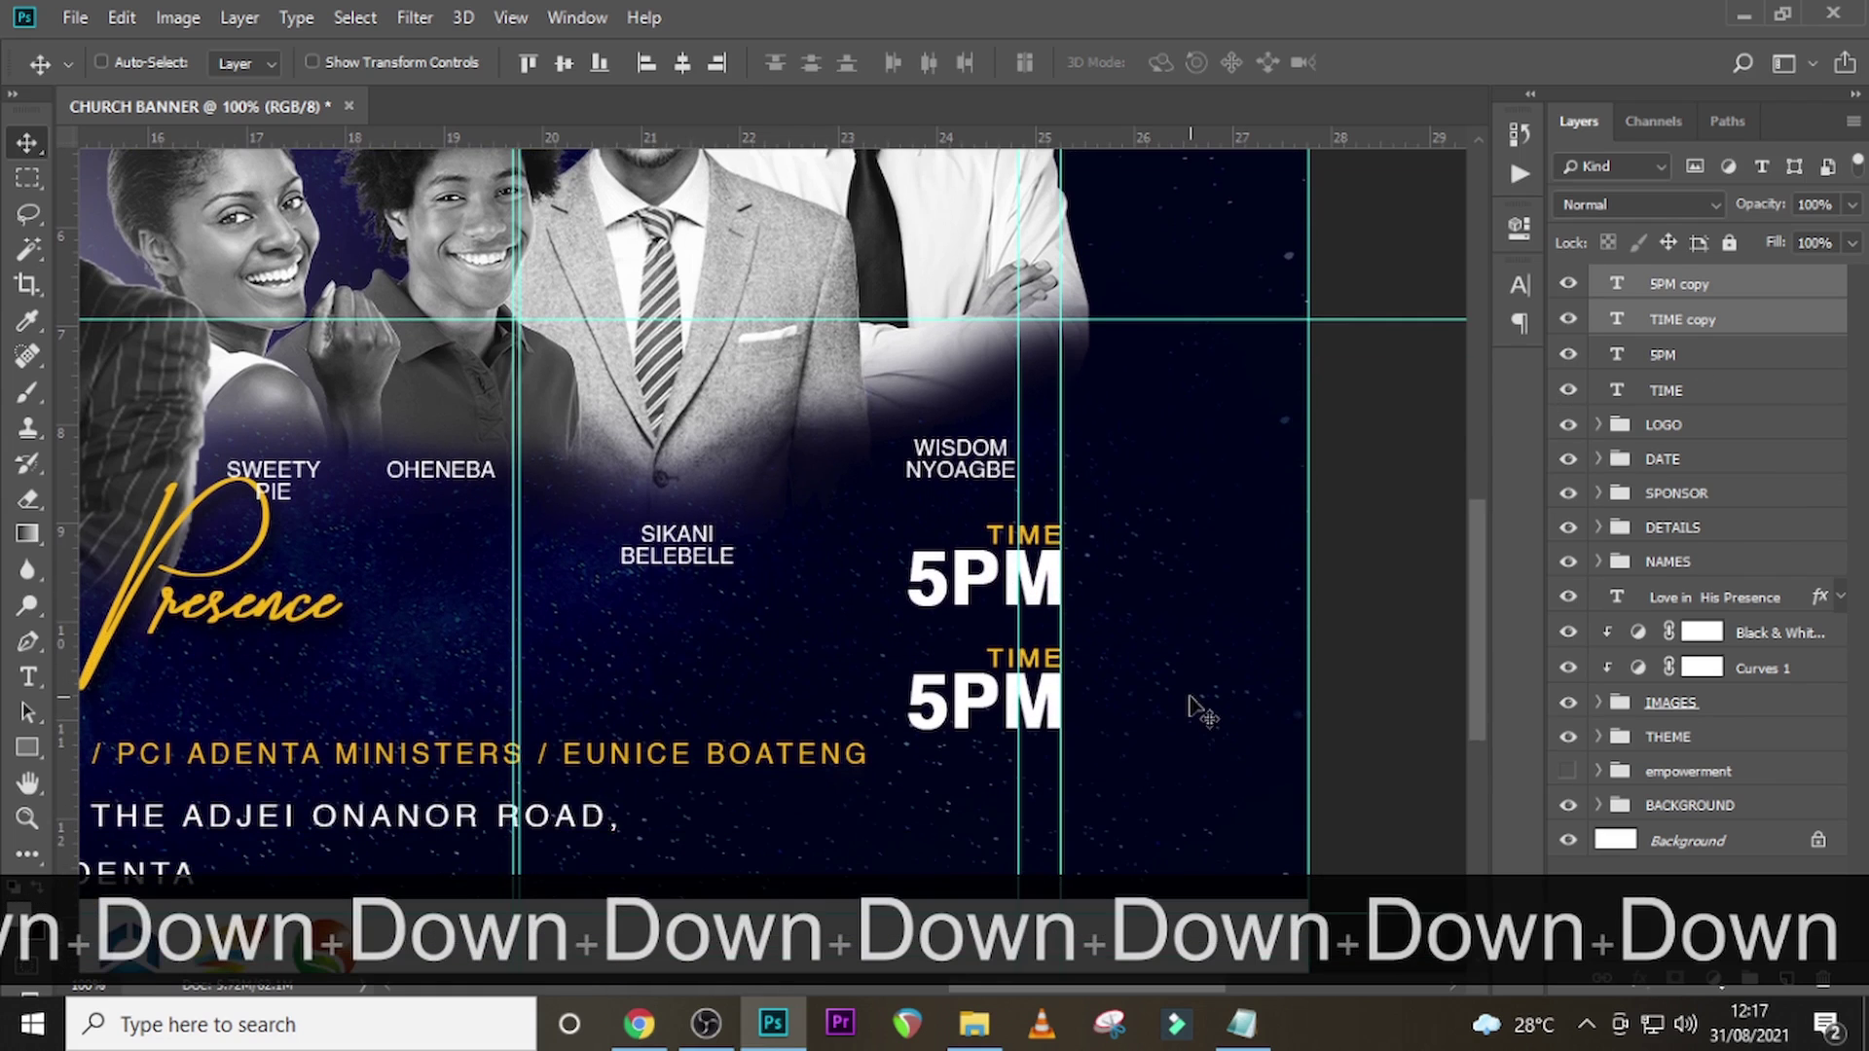
scroll(1189, 706, down, 1)
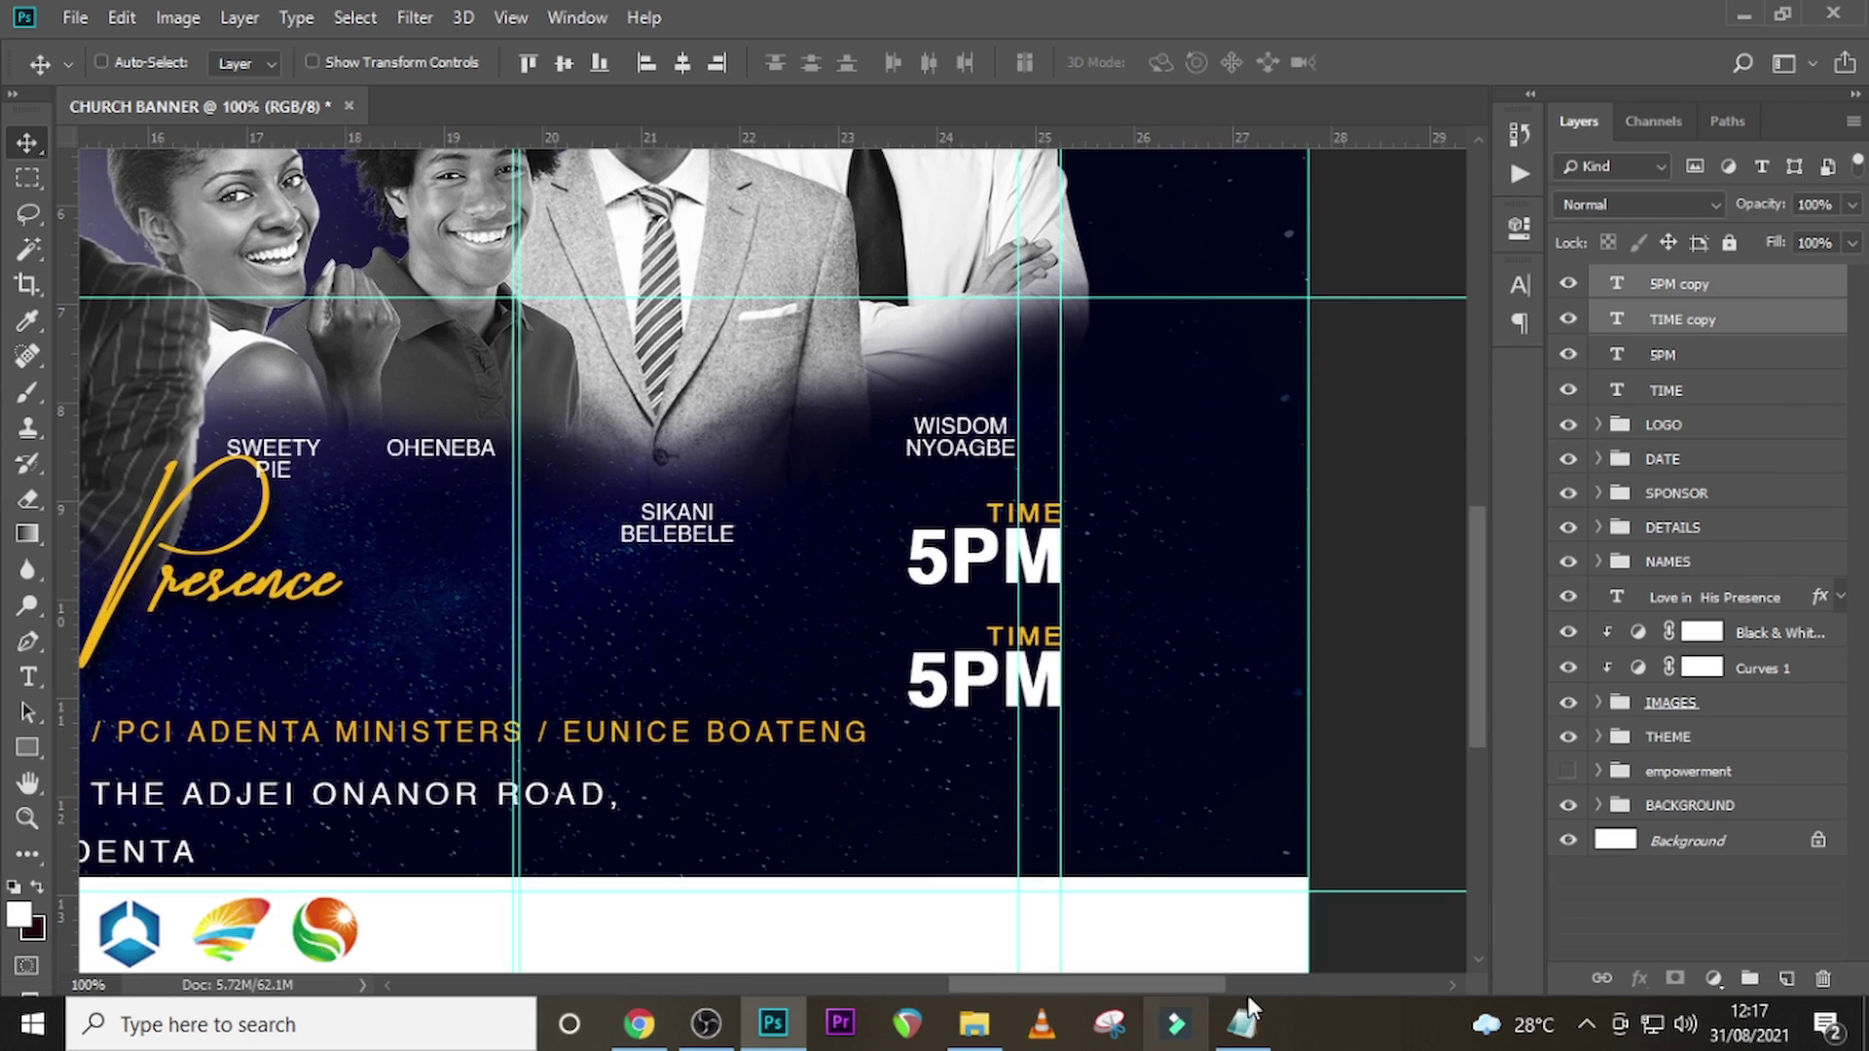
- Replace the wording of the duplicated TIME layer with HOST
double_click(1620, 324)
text(VE)
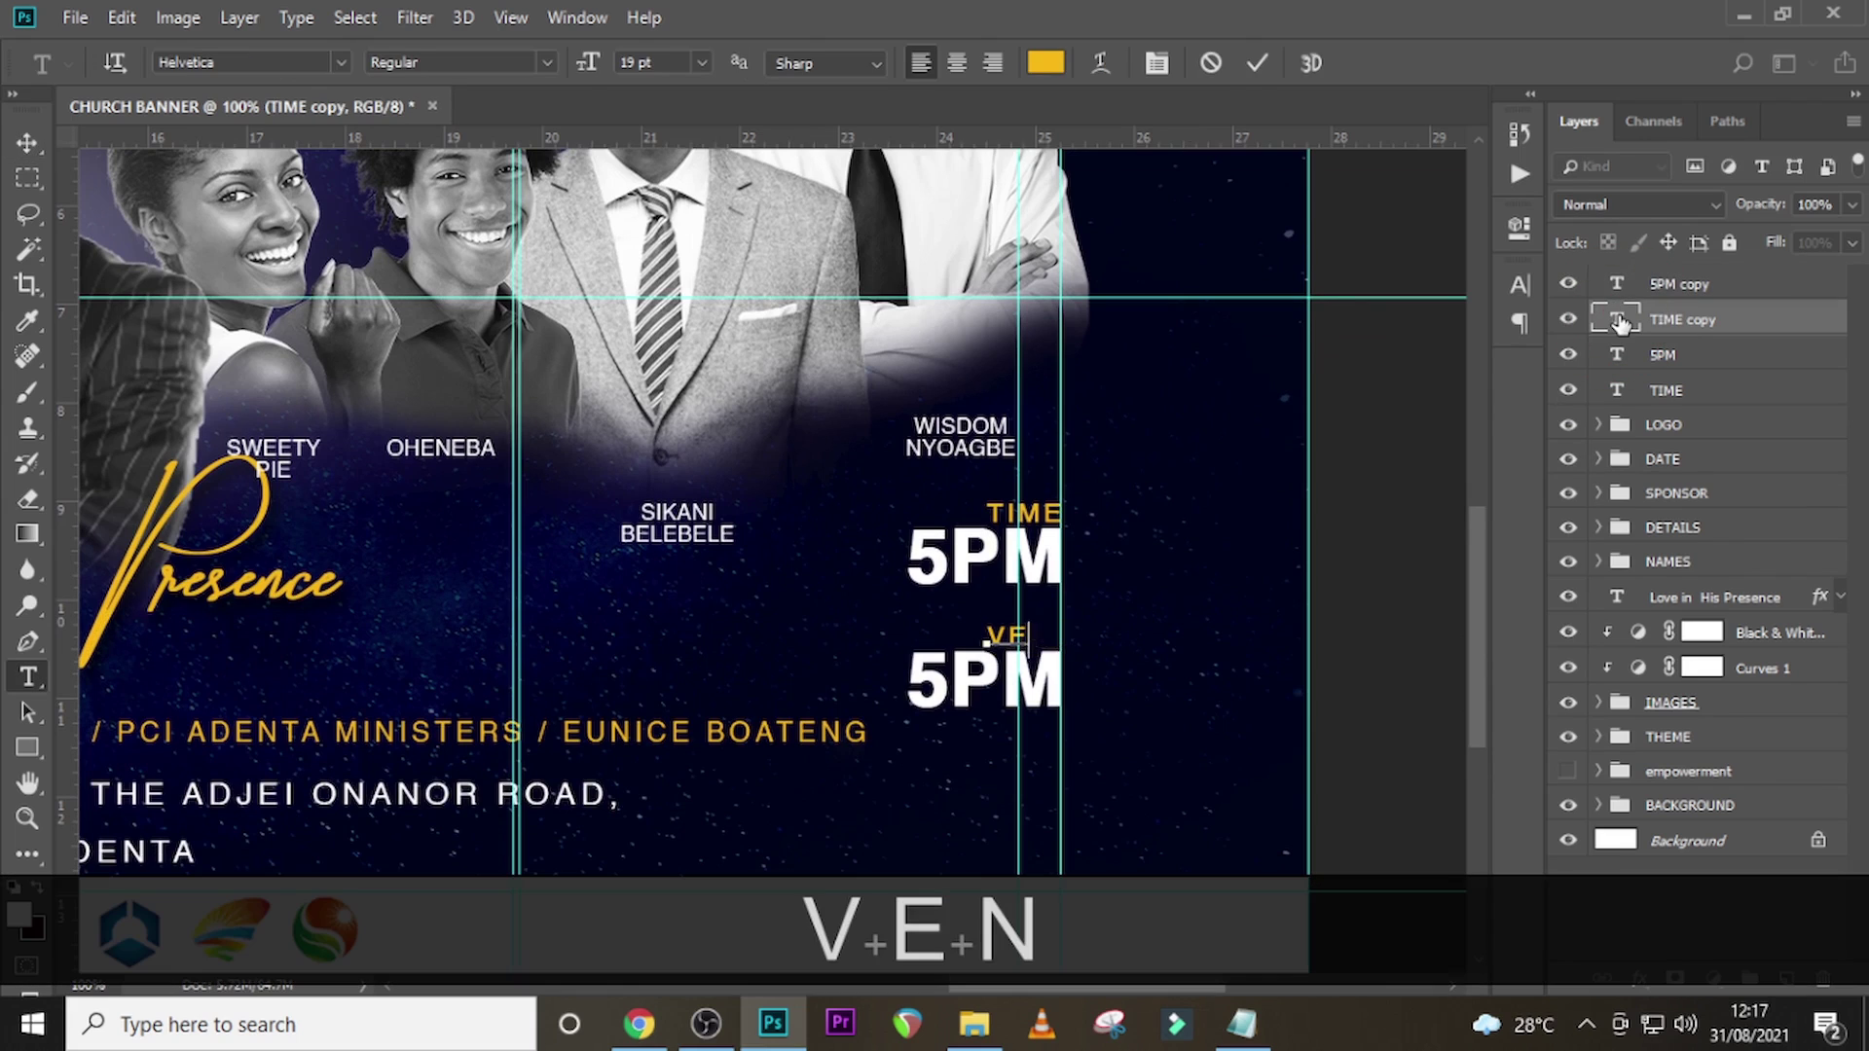
text(N)
key(BackSpace)
key(BackSpace)
key(BackSpace)
key(BackSpace)
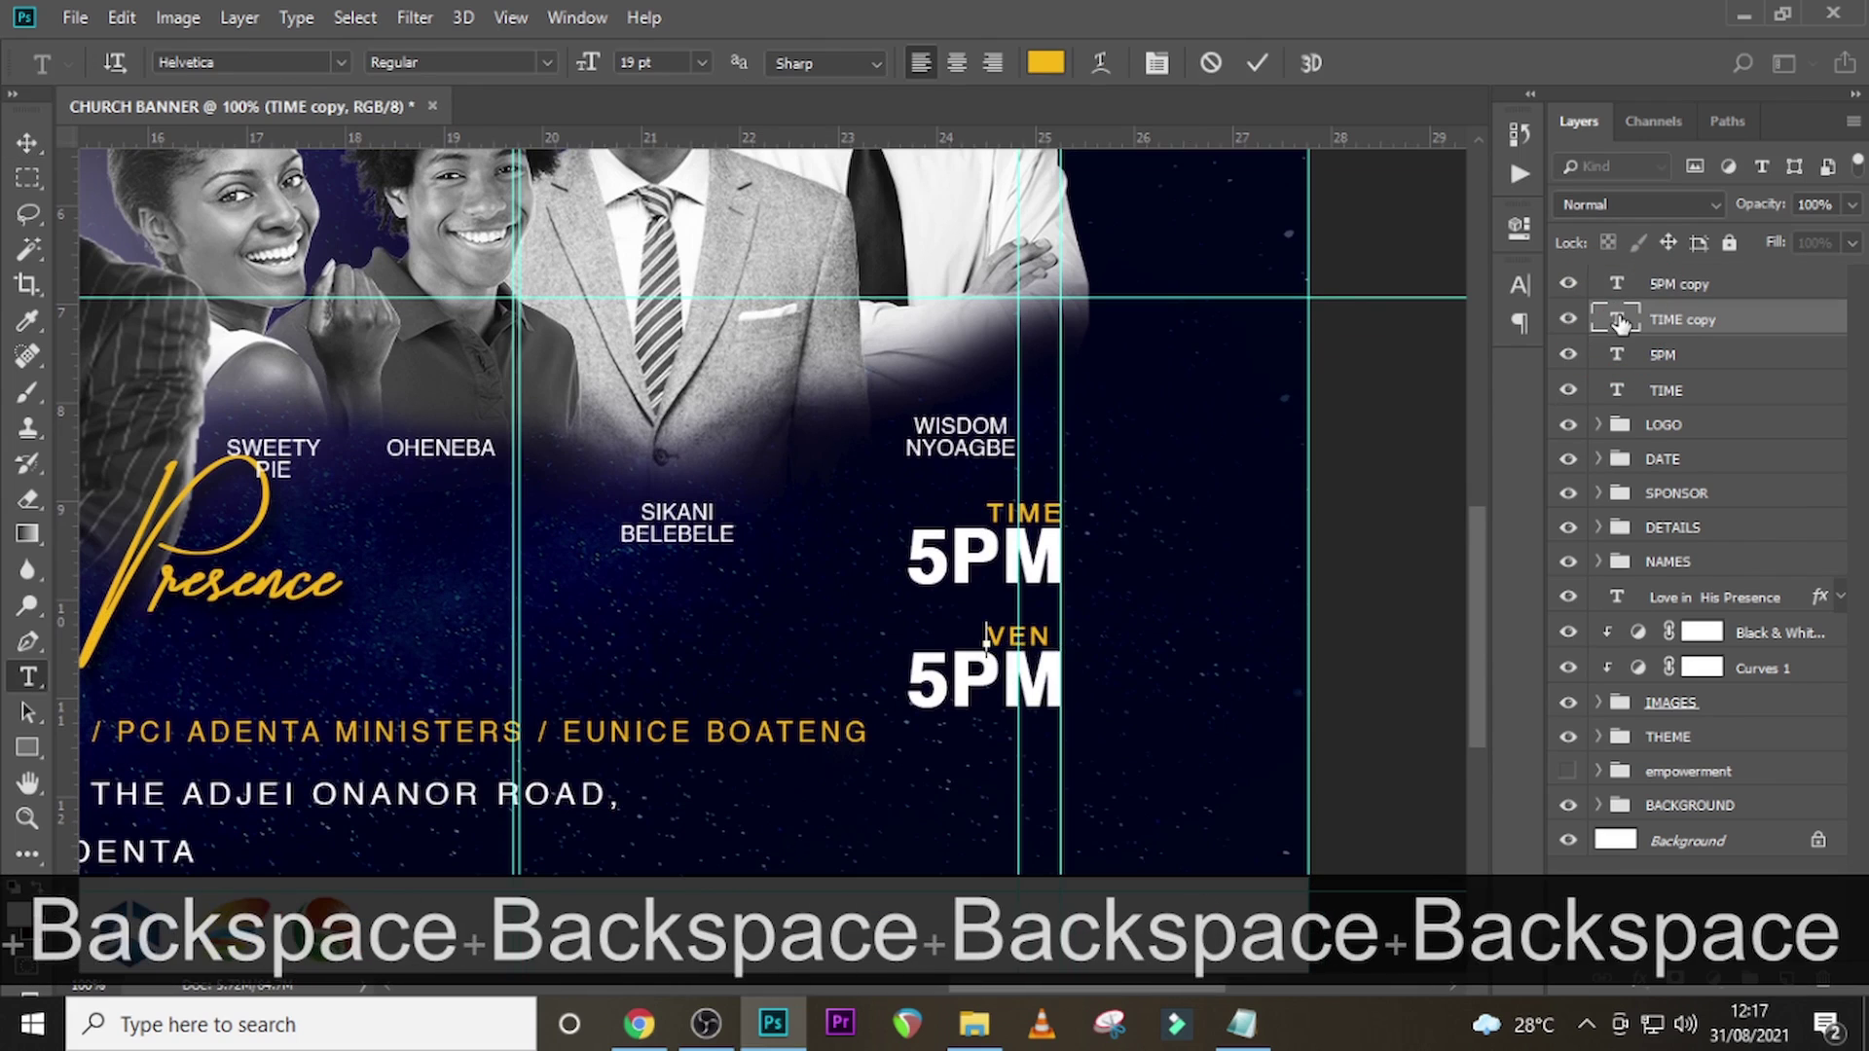
text(HOST)
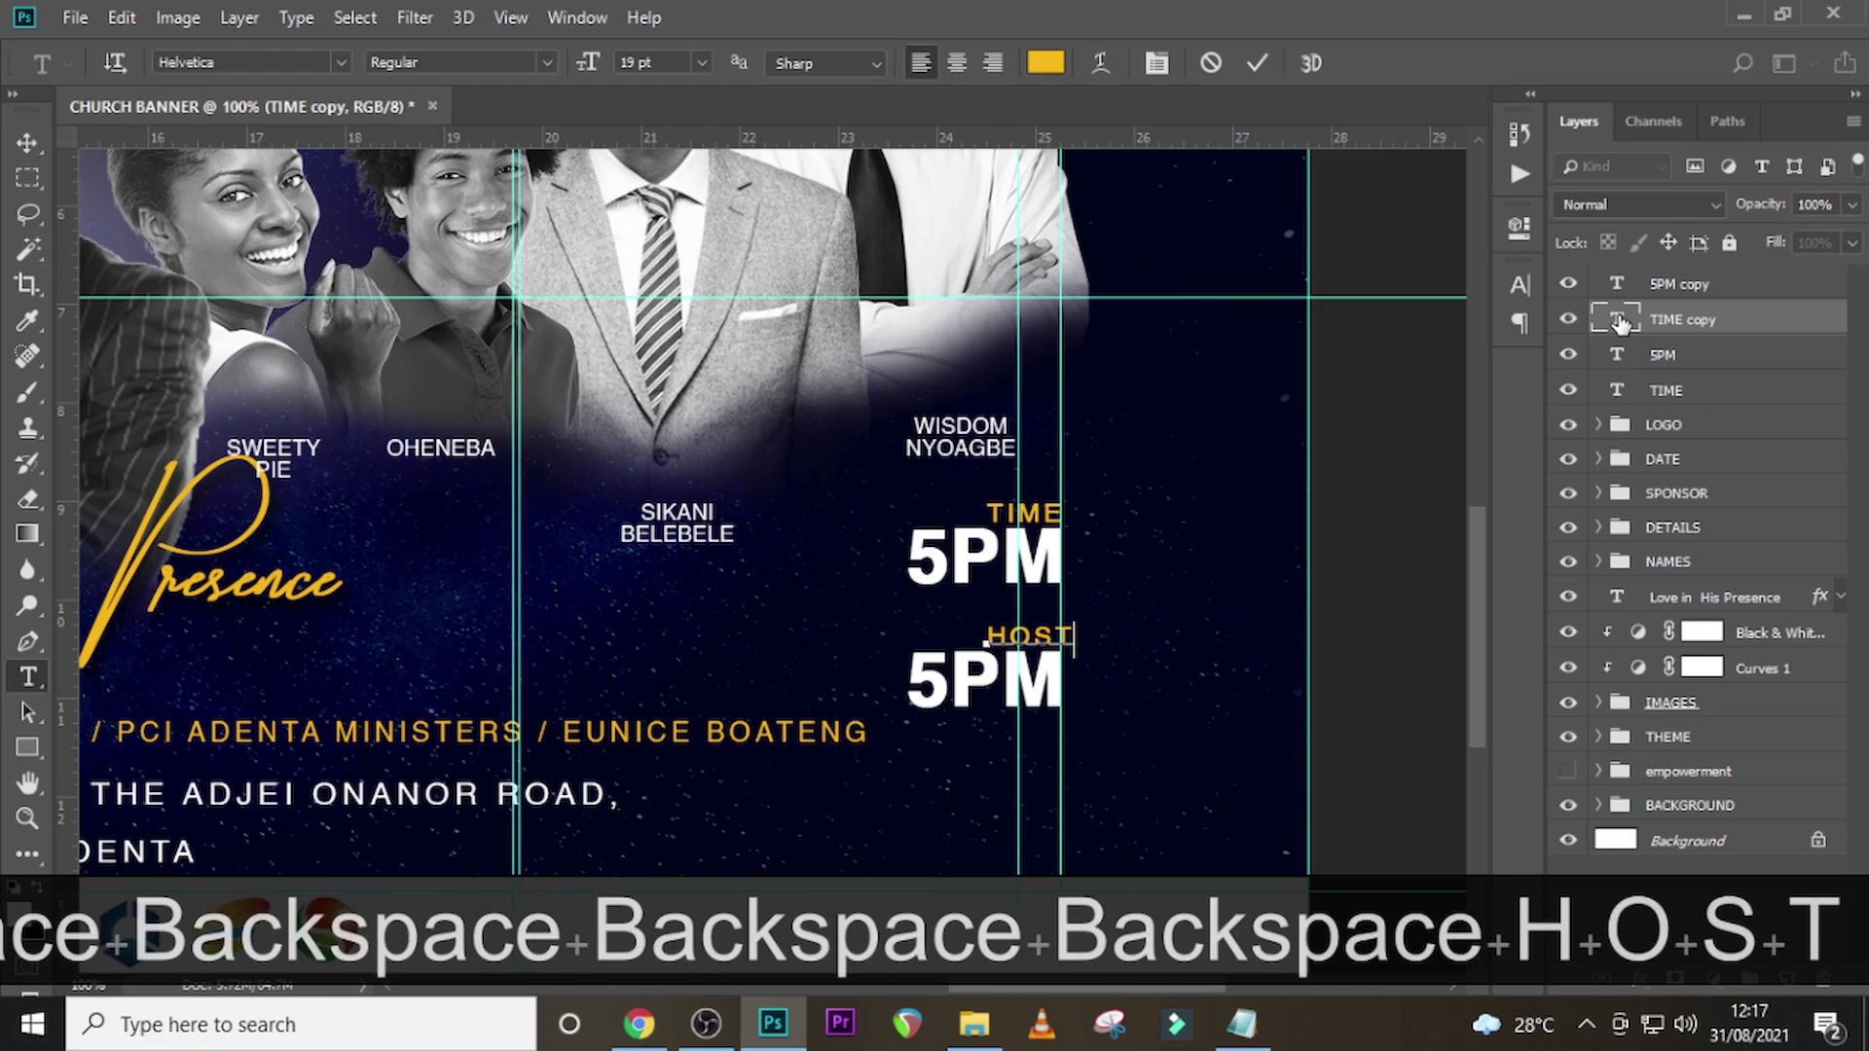
key(ctrl+Return)
- Nudge the HOST text left until its right edge lines up with the guide and TIME
key(Left)
key(Left)
key(Left)
key(Left)
key(Left)
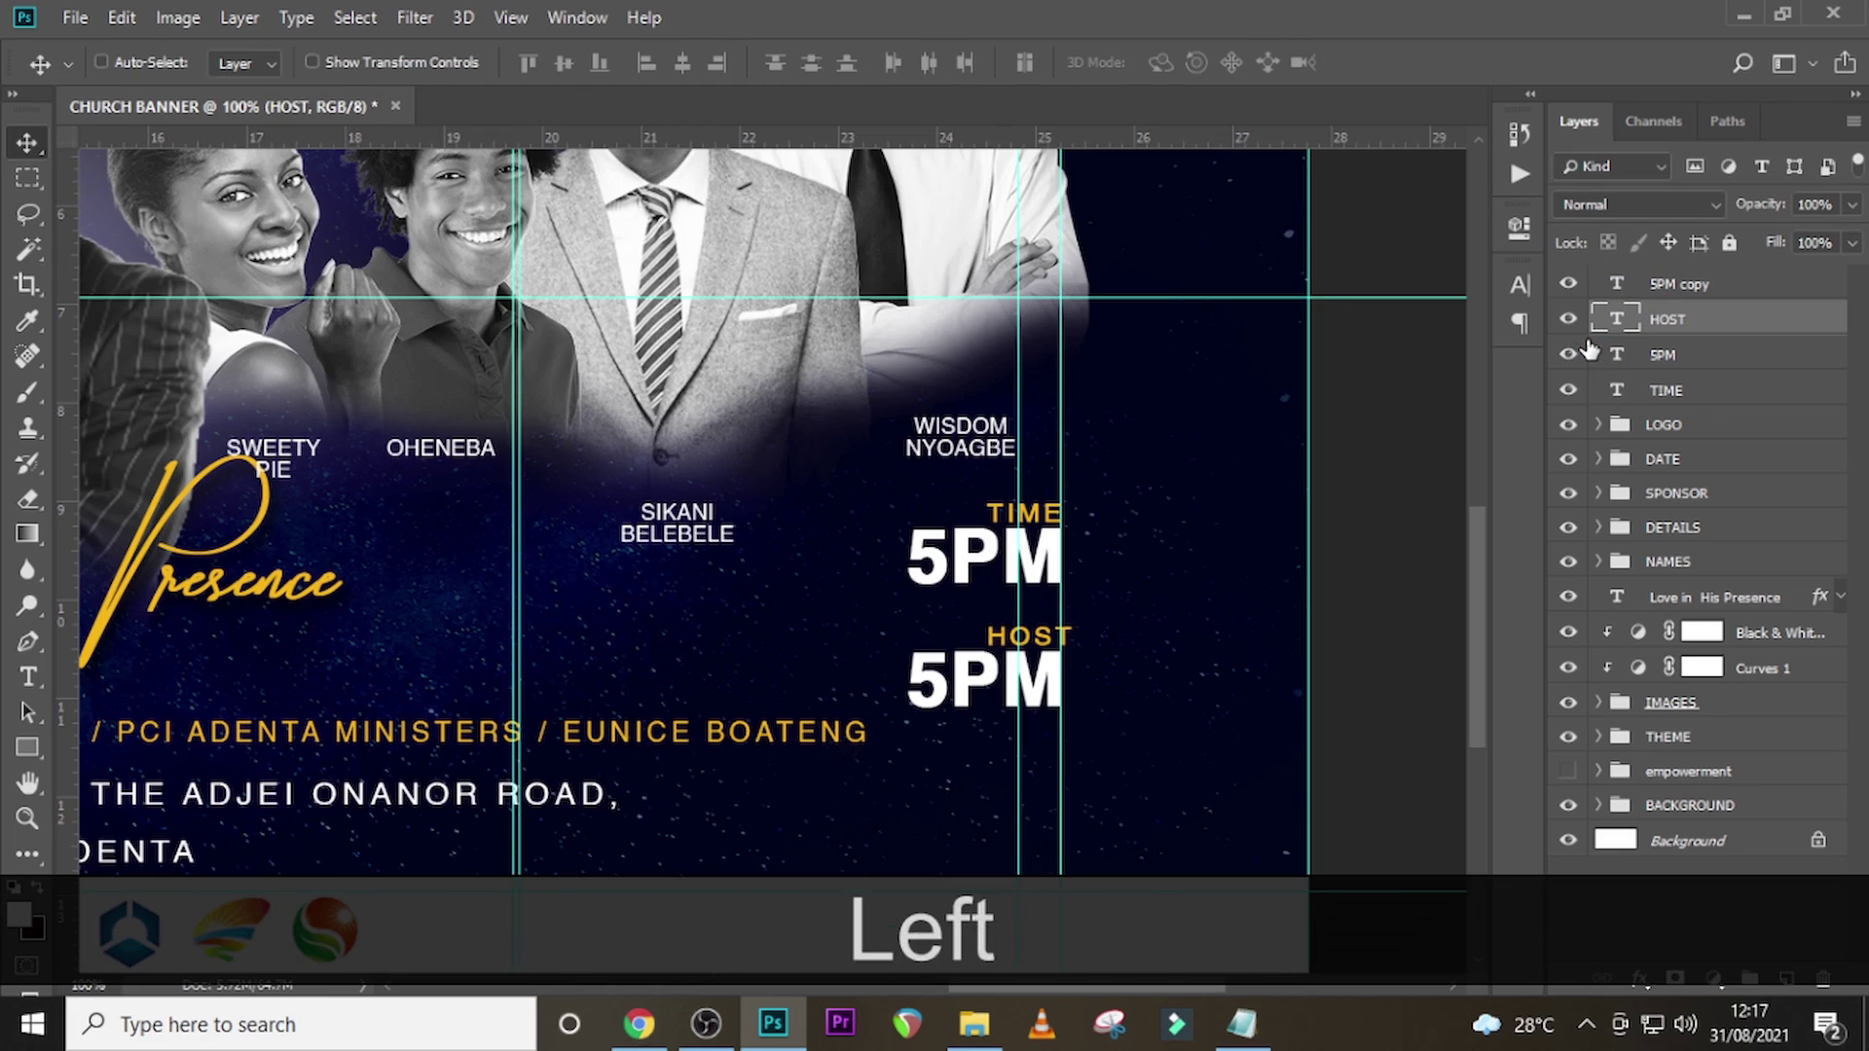
key(Left)
key(Left)
key(Left)
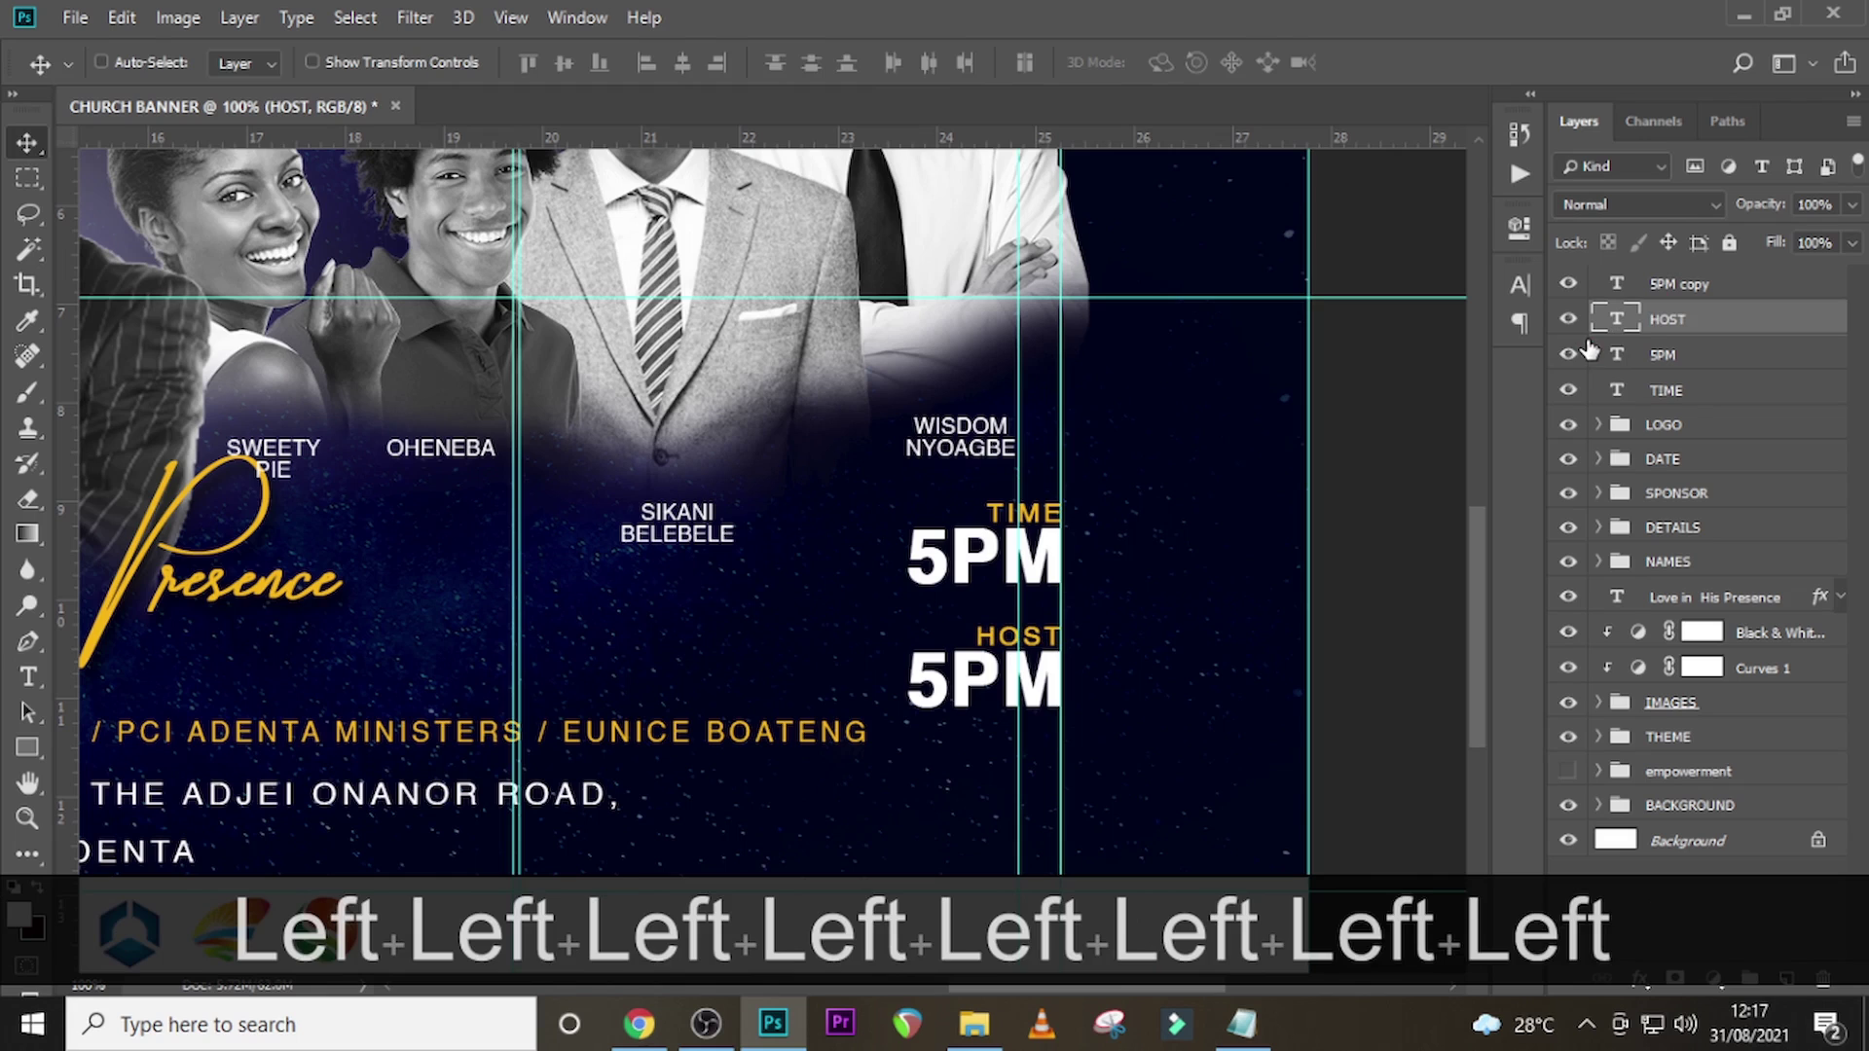
- Replace the wording of the duplicated 5PM layer with the host's full name copied from the Notepad file
click(1241, 1022)
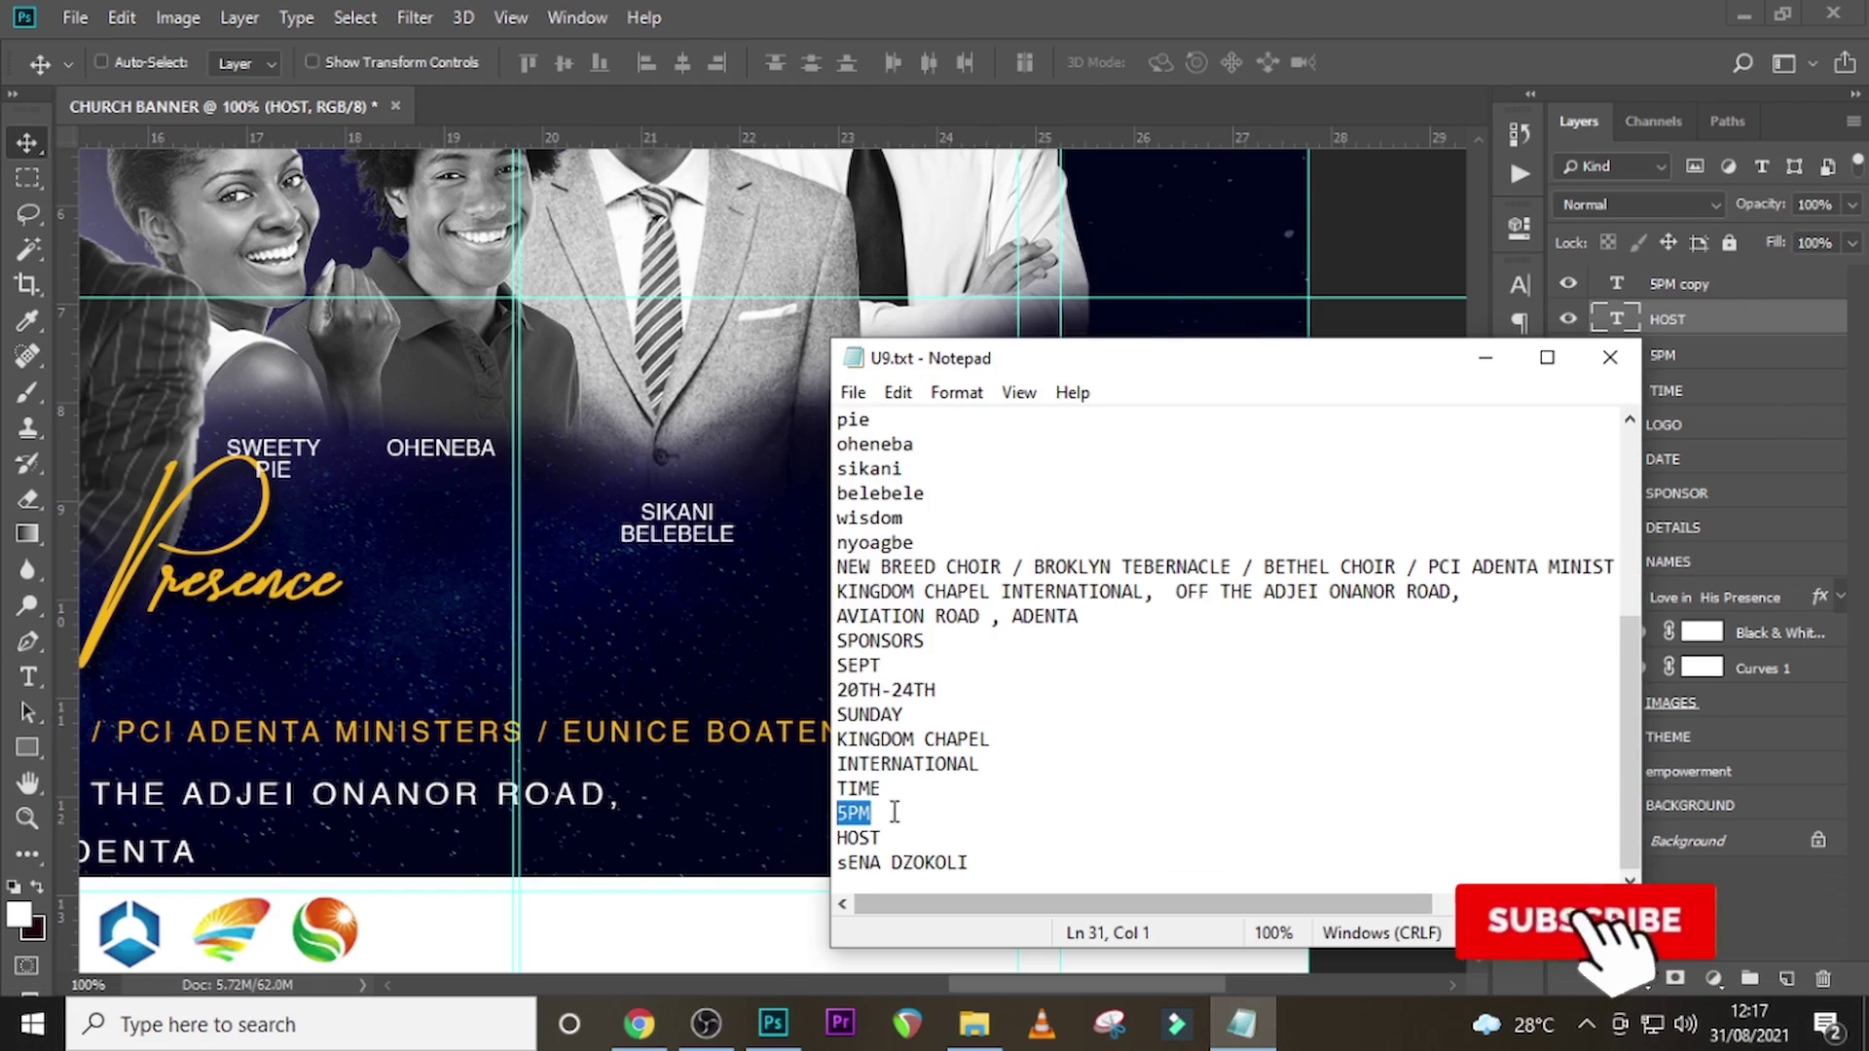
drag(967, 864, 800, 866)
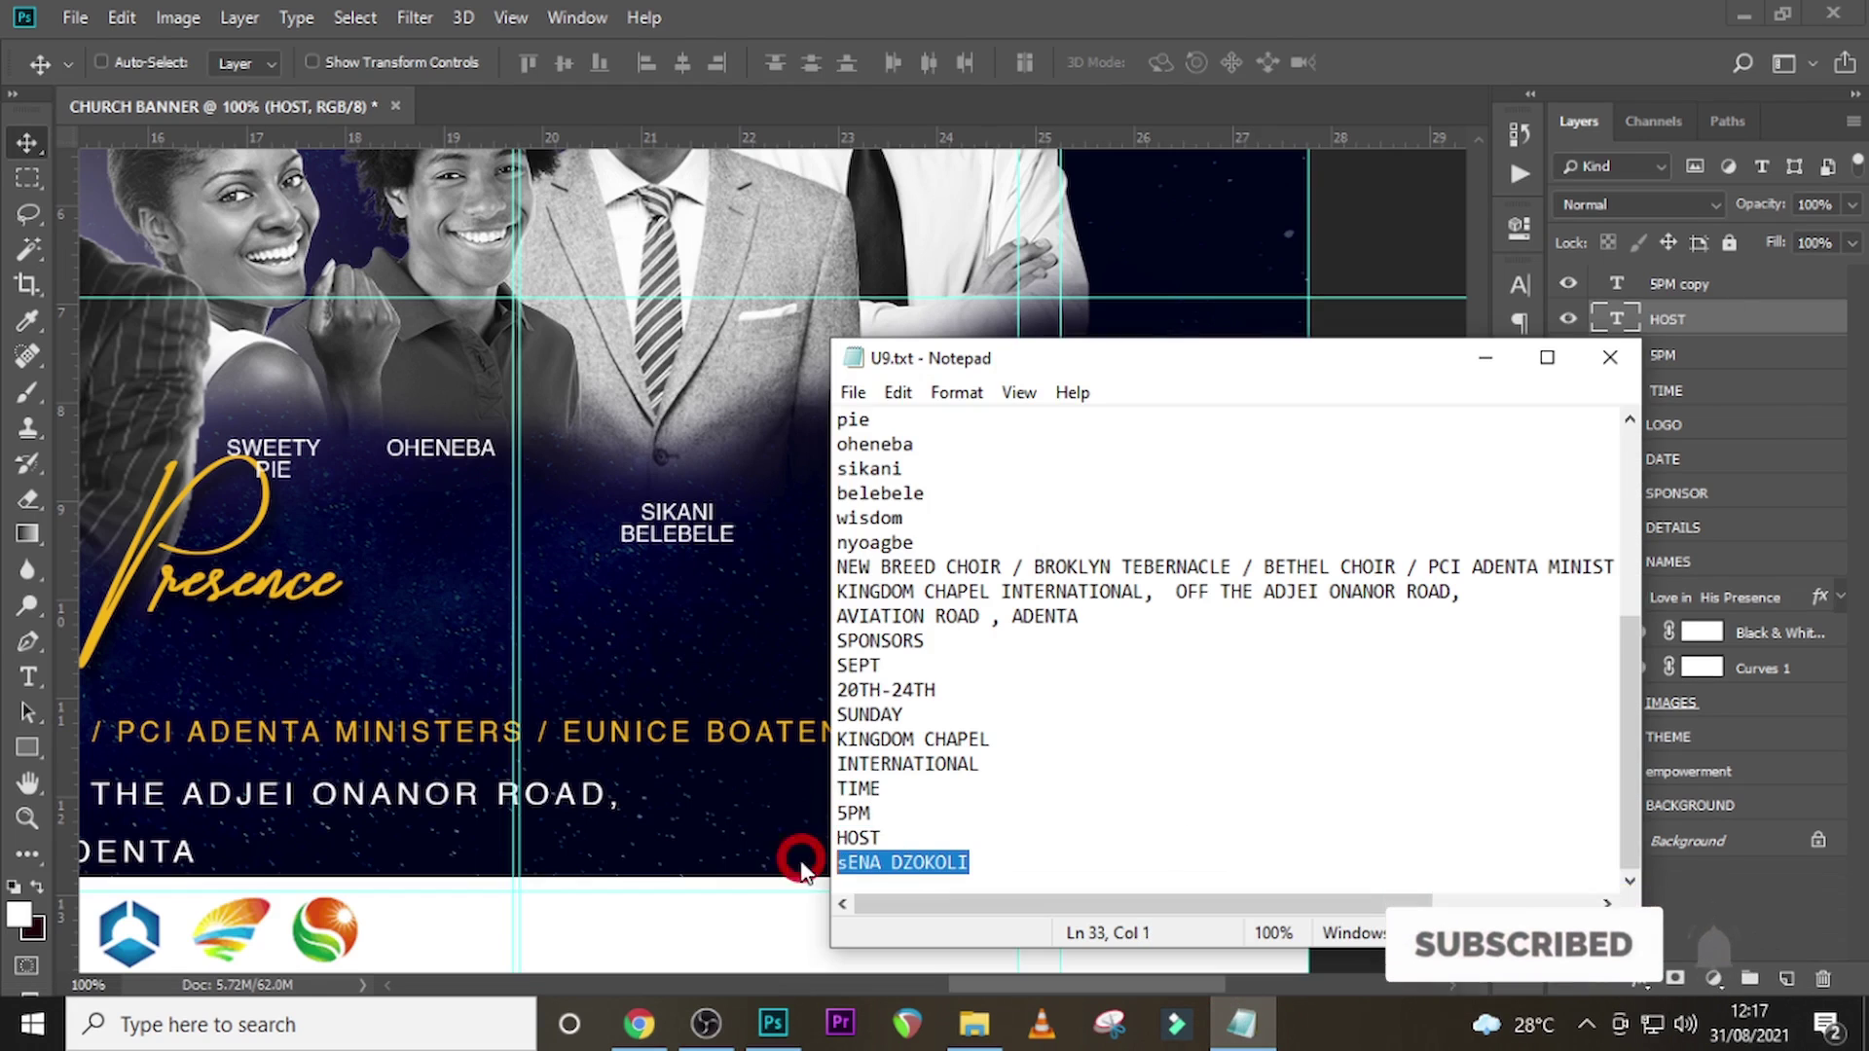
key(ctrl+c)
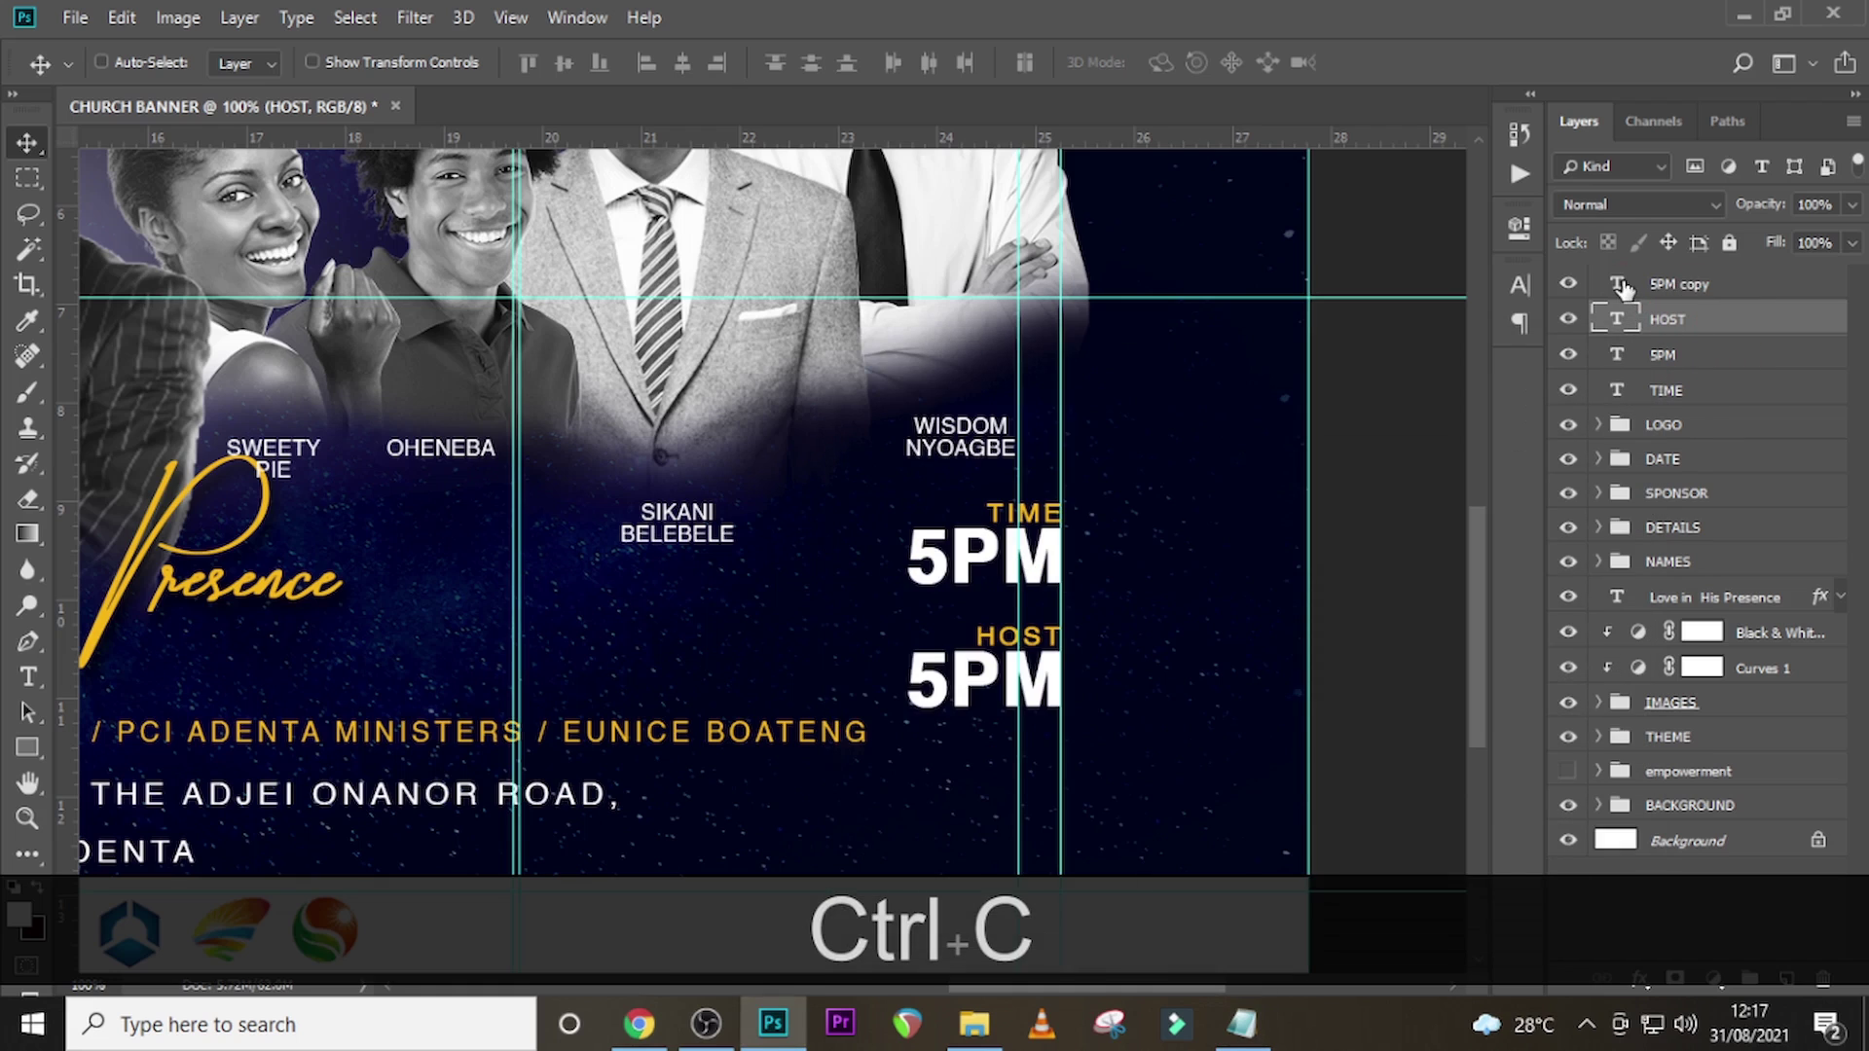
double_click(1616, 283)
key(ctrl+v)
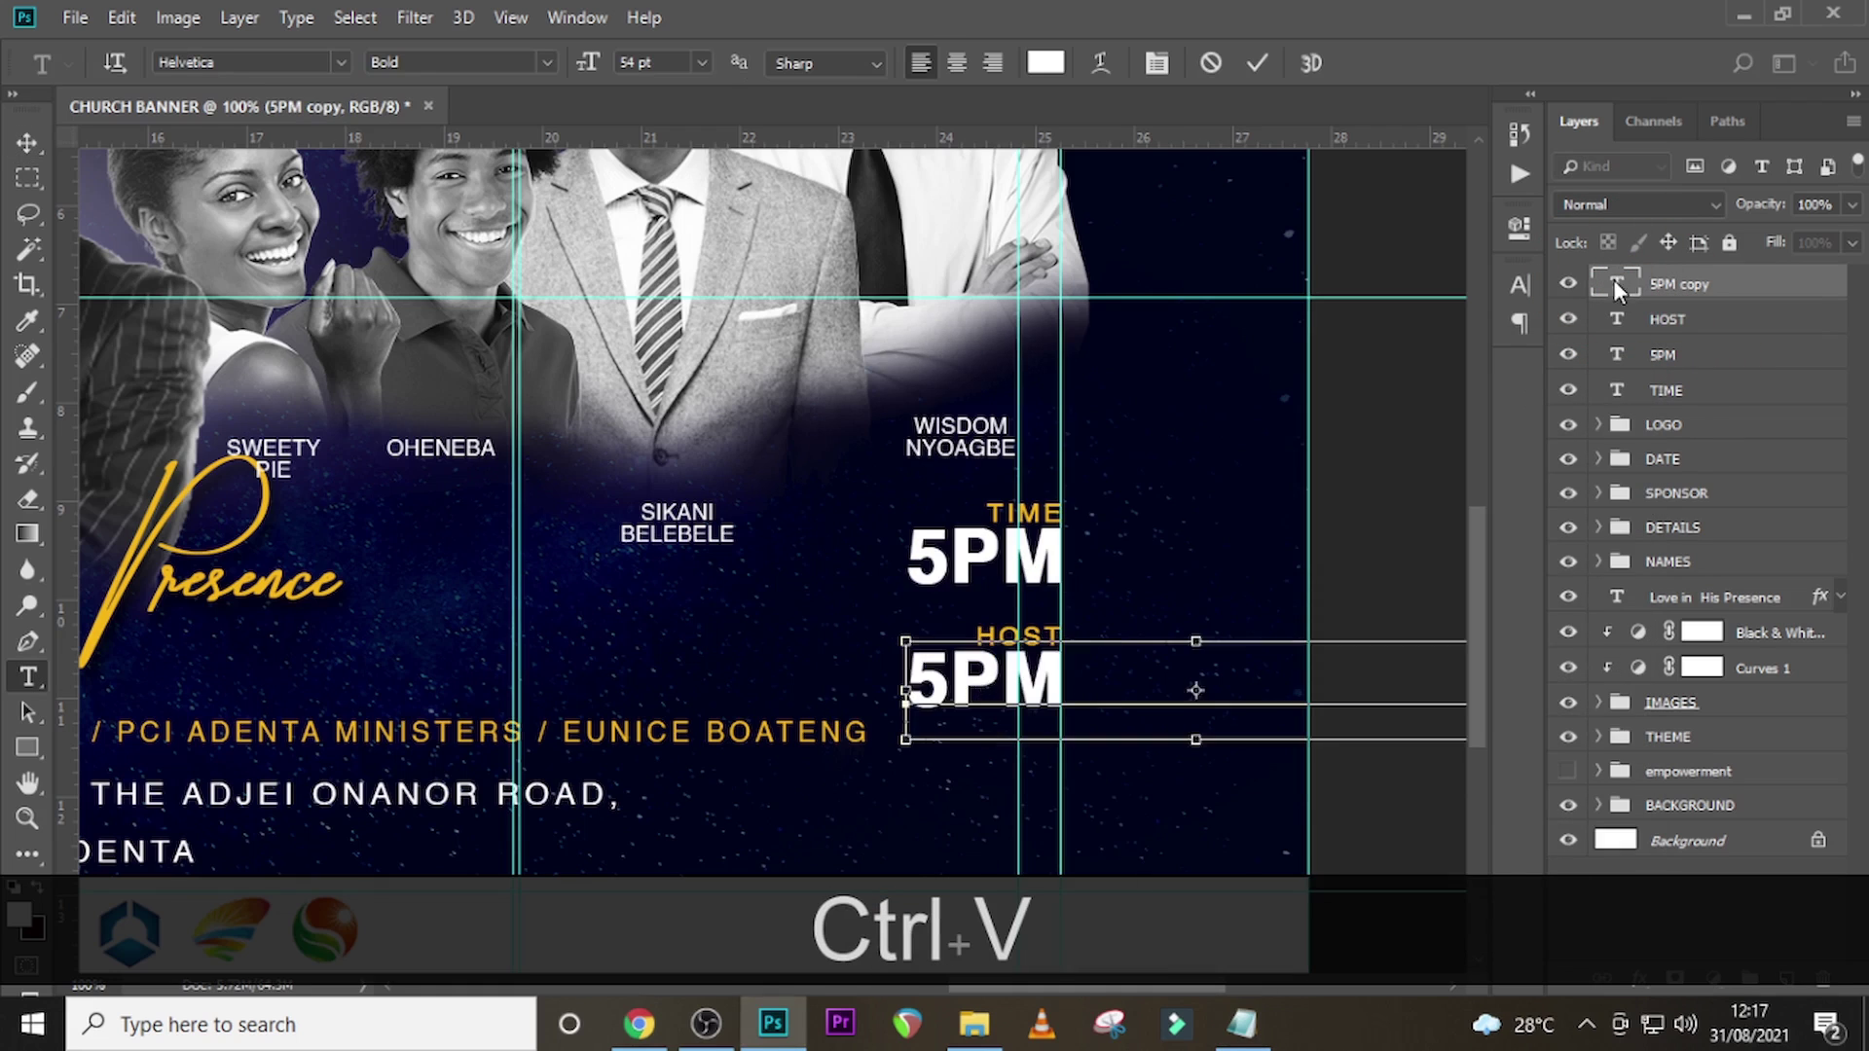
click(1618, 284)
- Right-align the host's name and move it horizontally so that it ends at the guide beneath HOST
click(1519, 284)
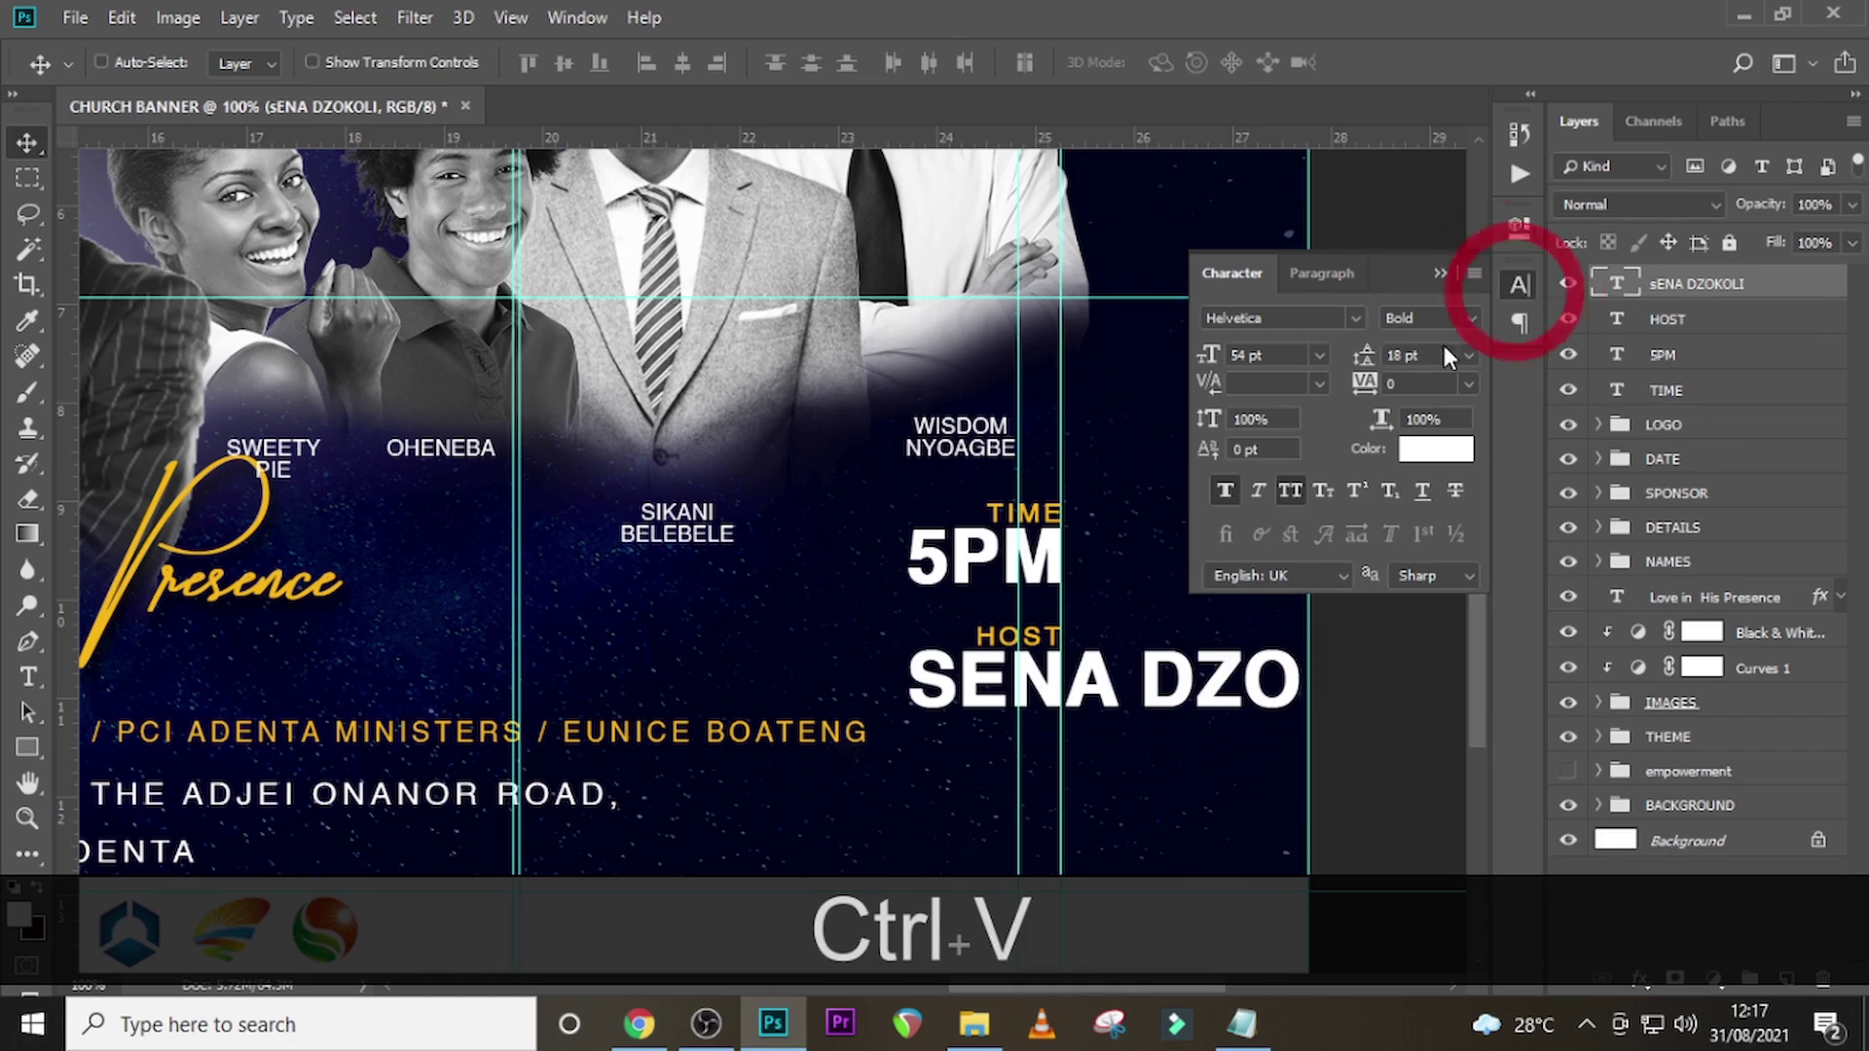
click(1326, 274)
click(1294, 323)
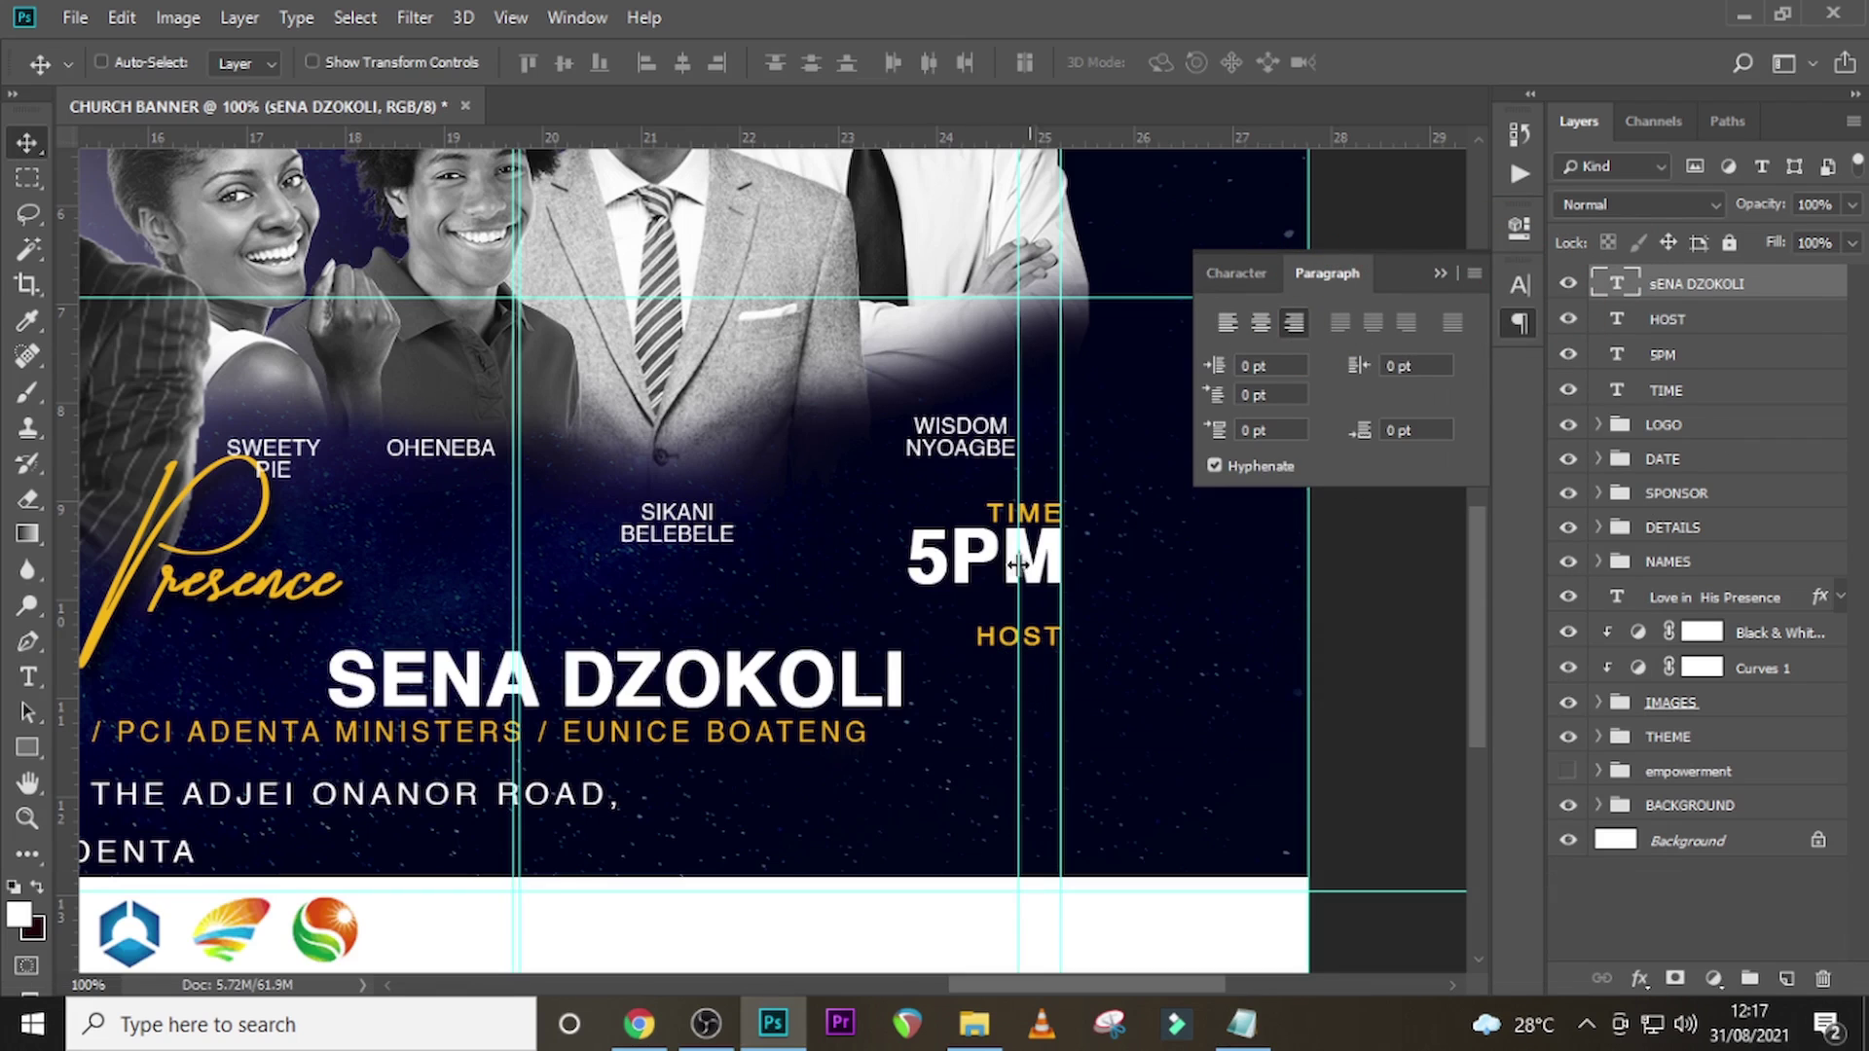
drag(796, 703, 959, 707)
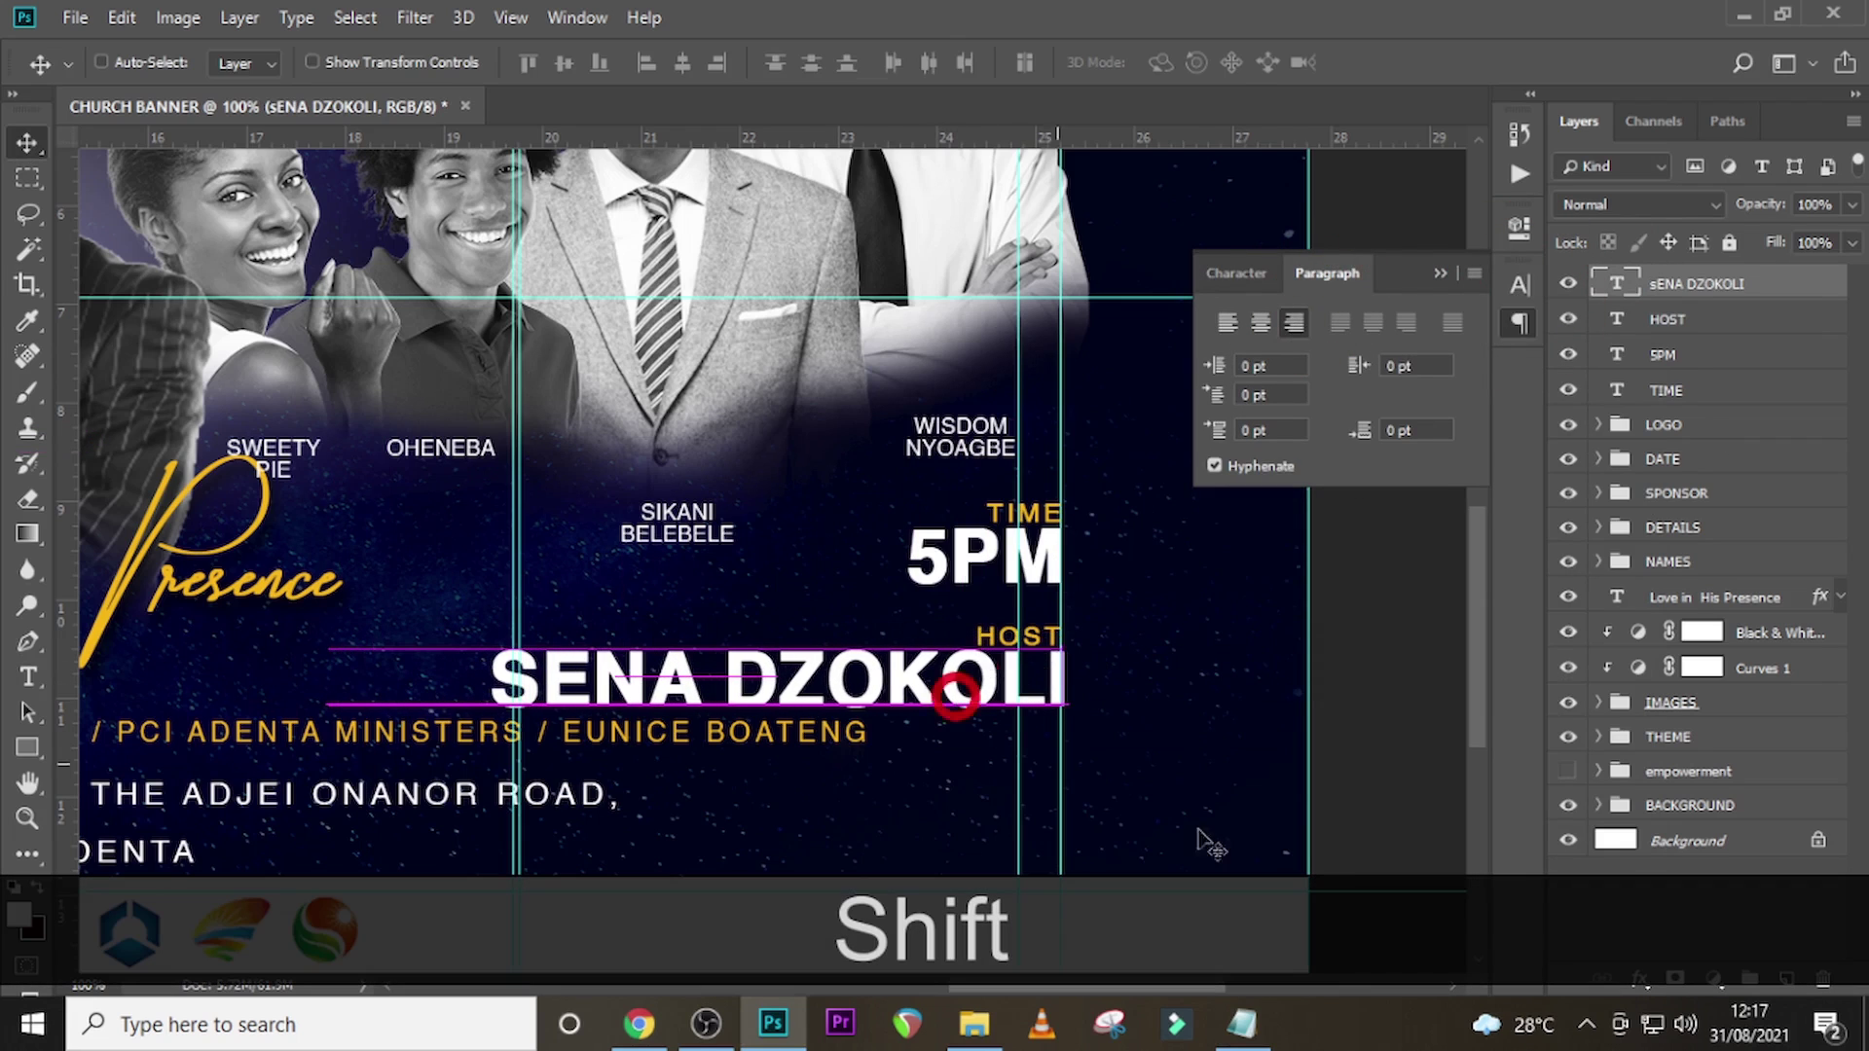
- Set the font size of the host's name to 33 pt
click(1608, 283)
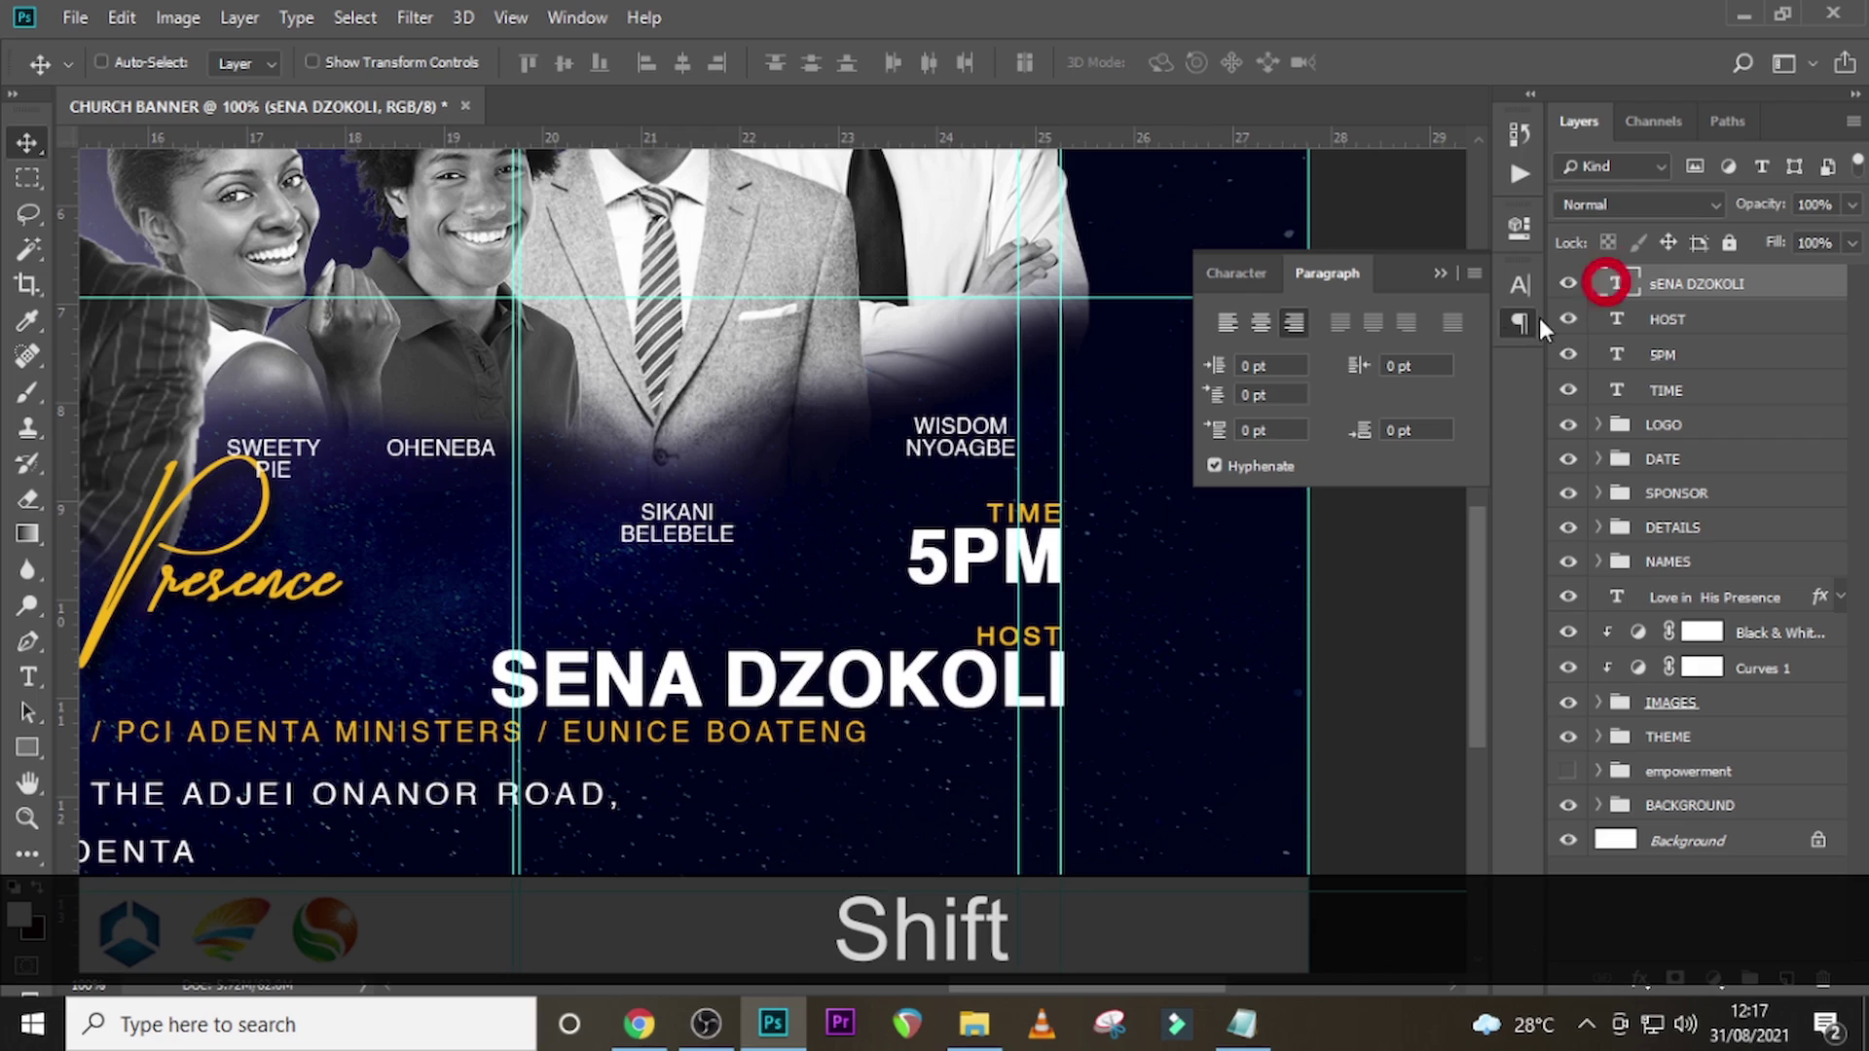
click(1246, 274)
drag(1289, 360, 1232, 357)
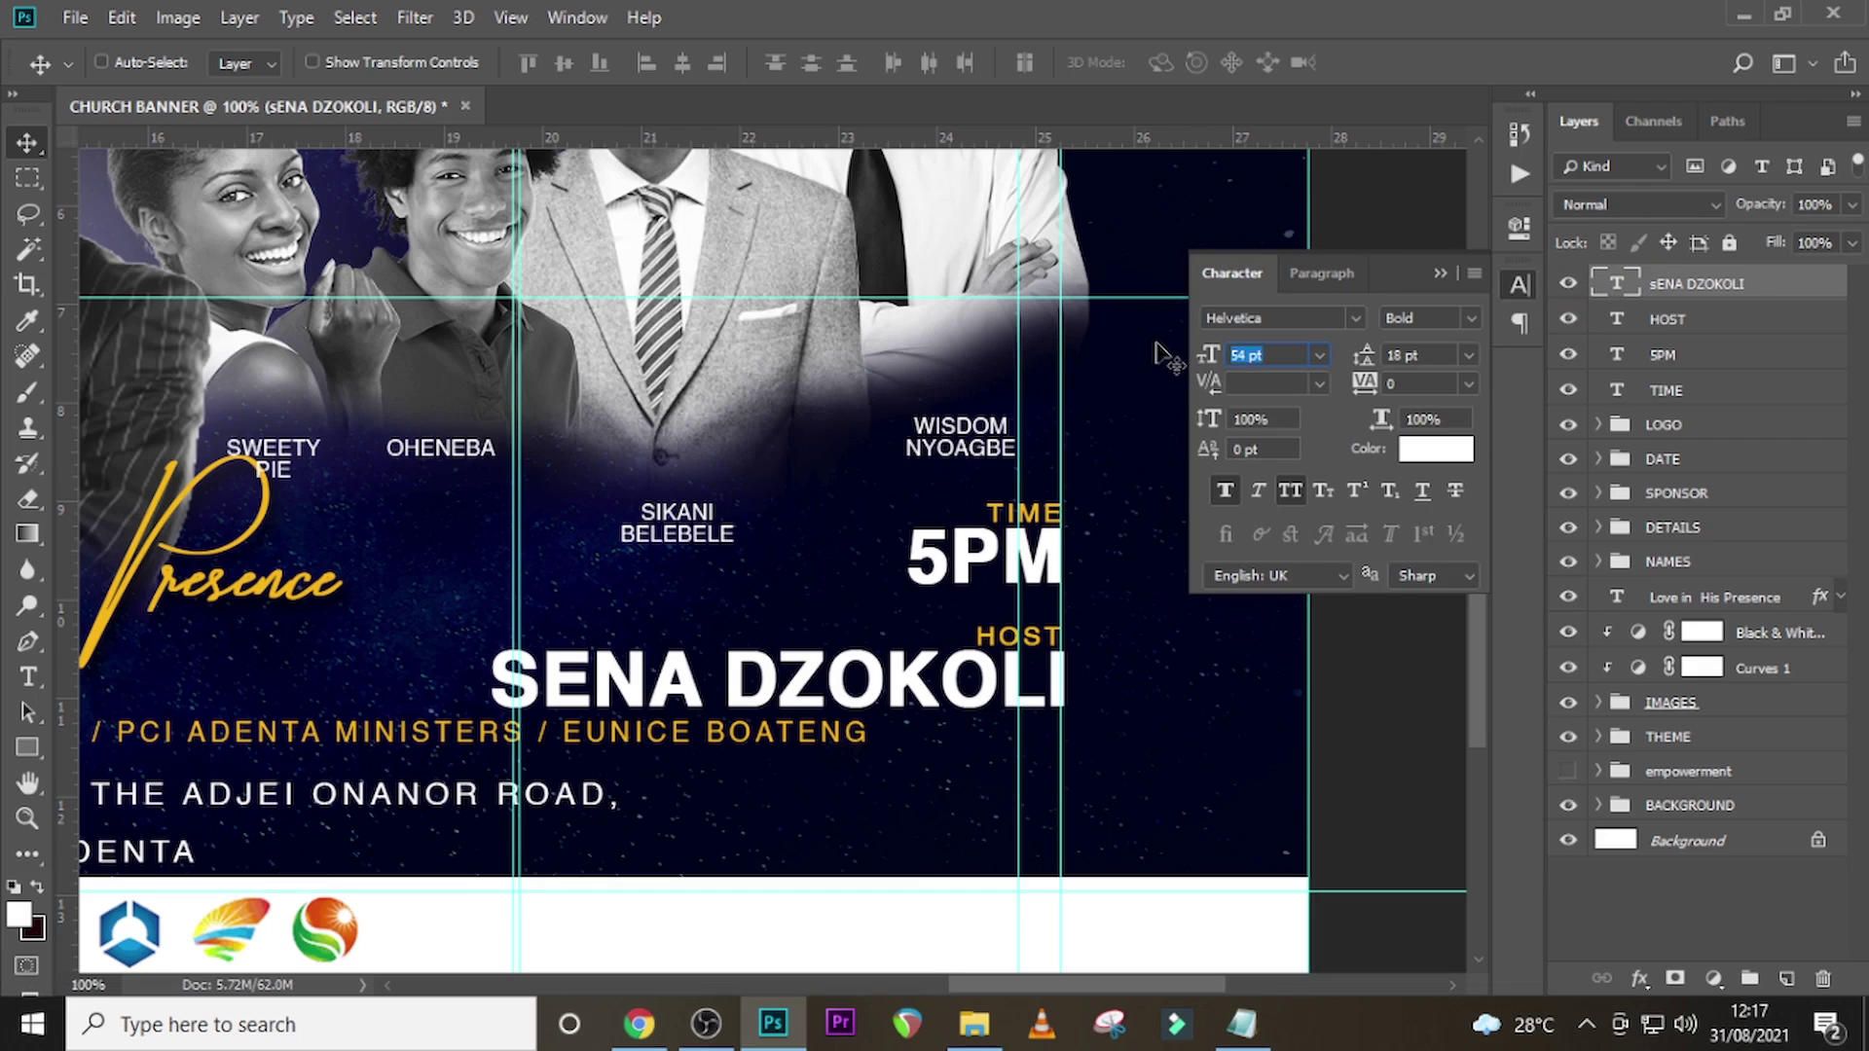
text(33)
key(Return)
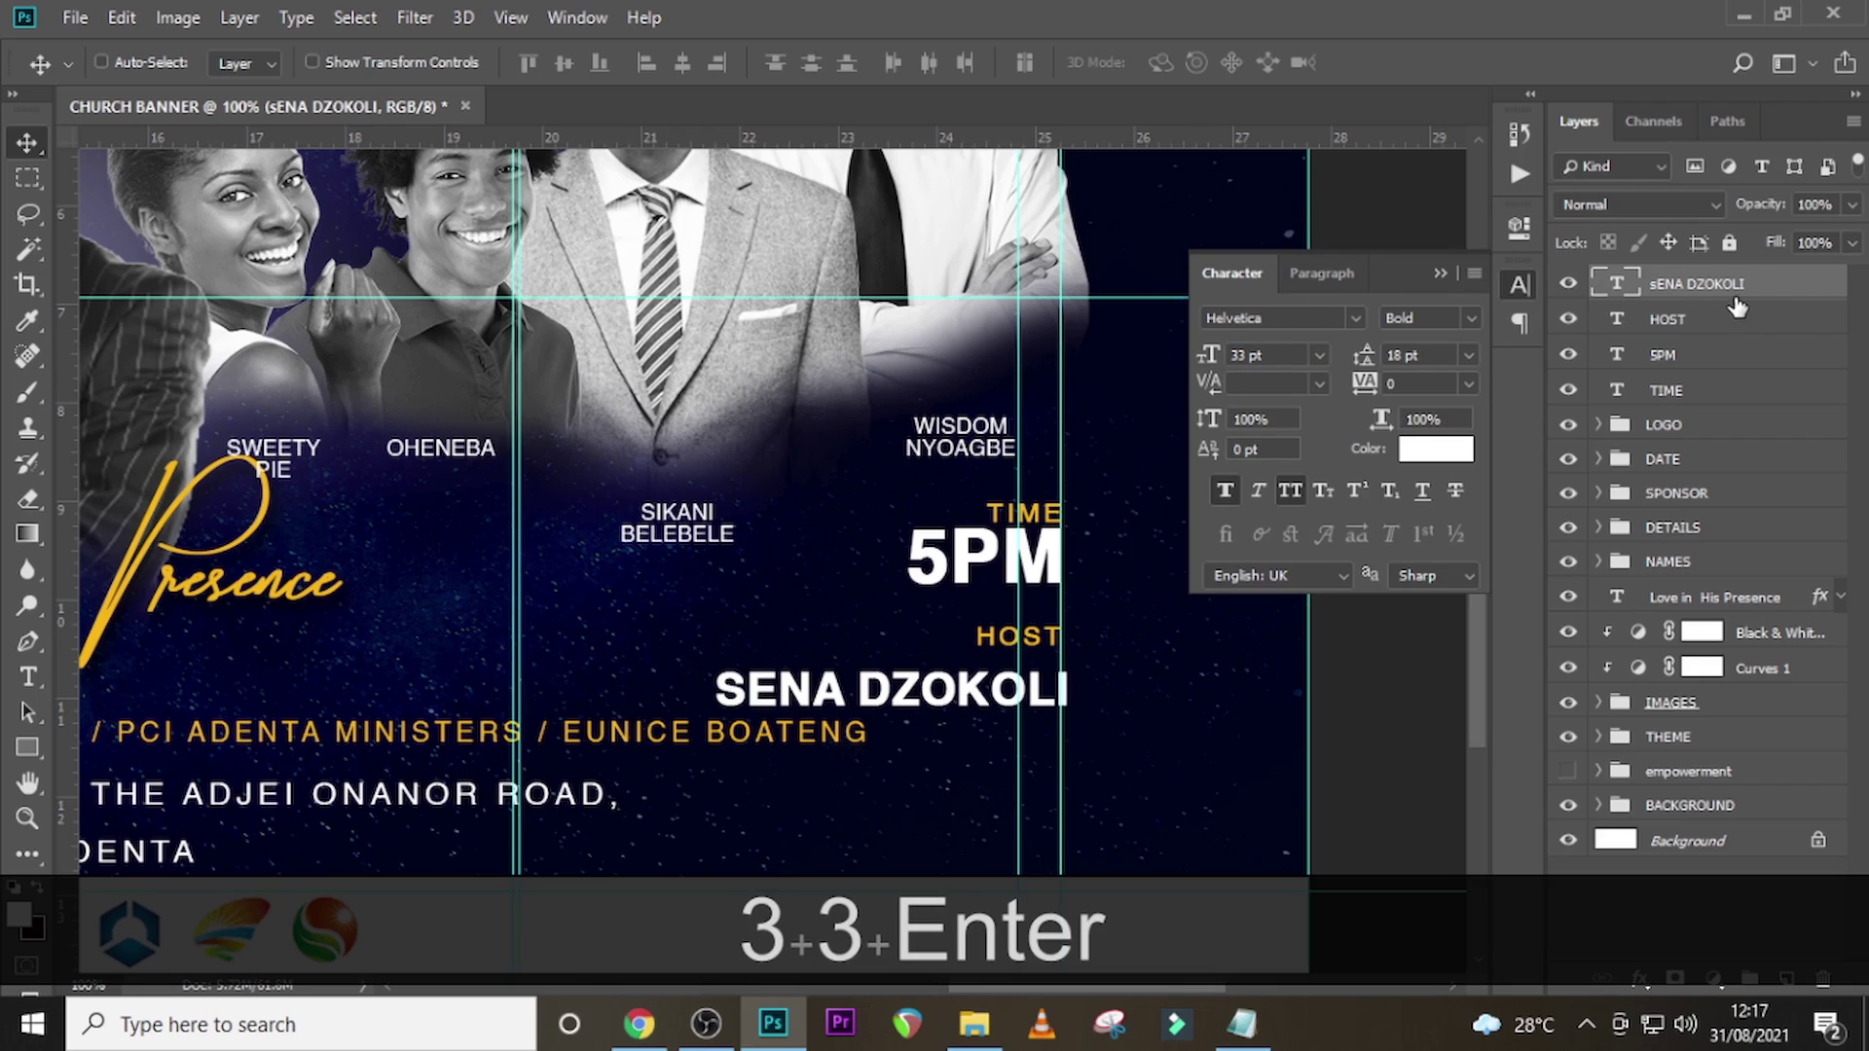
- Nudge the host's name up and left so it sits close under HOST, flush with the guide, and hide the guides
key(Up)
key(Up)
key(Up)
key(Up)
key(Up)
key(Up)
key(Up)
key(Up)
key(Up)
key(Up)
key(Up)
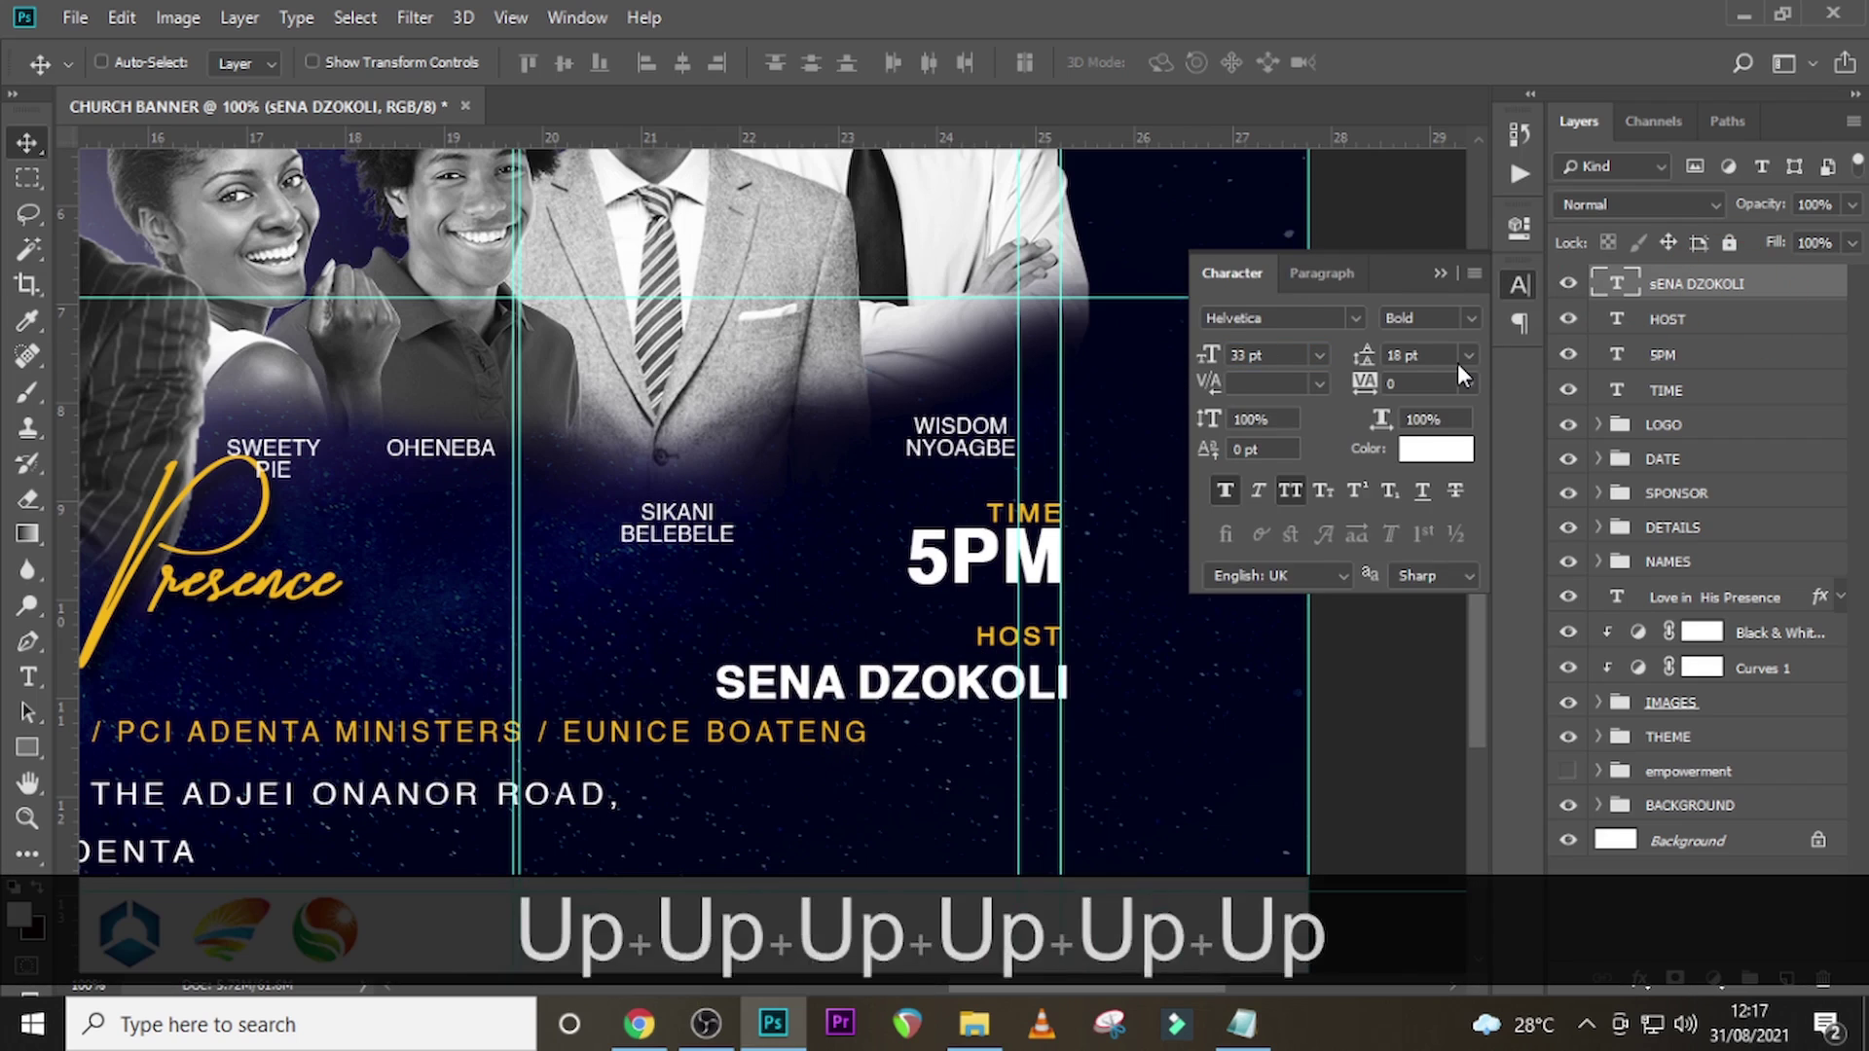
key(Up)
key(Left)
key(Left)
key(Left)
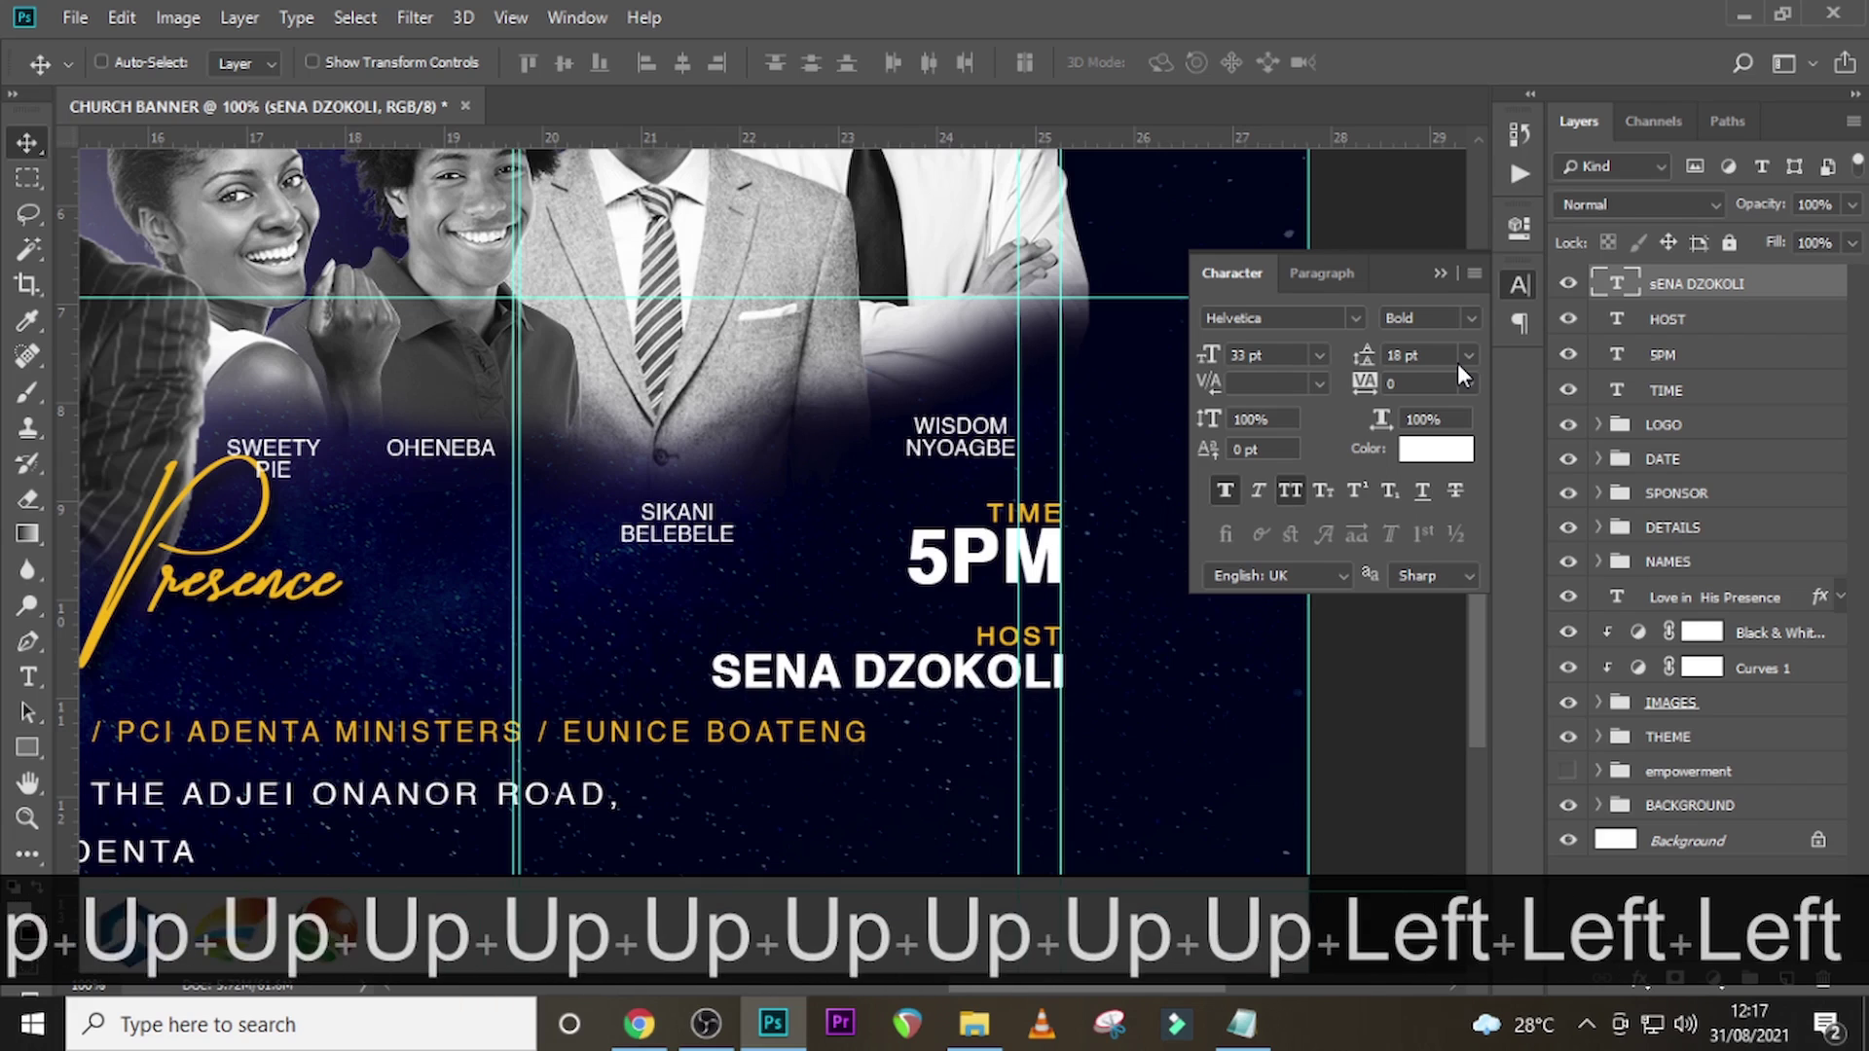
key(Left)
key(Left)
key(Up)
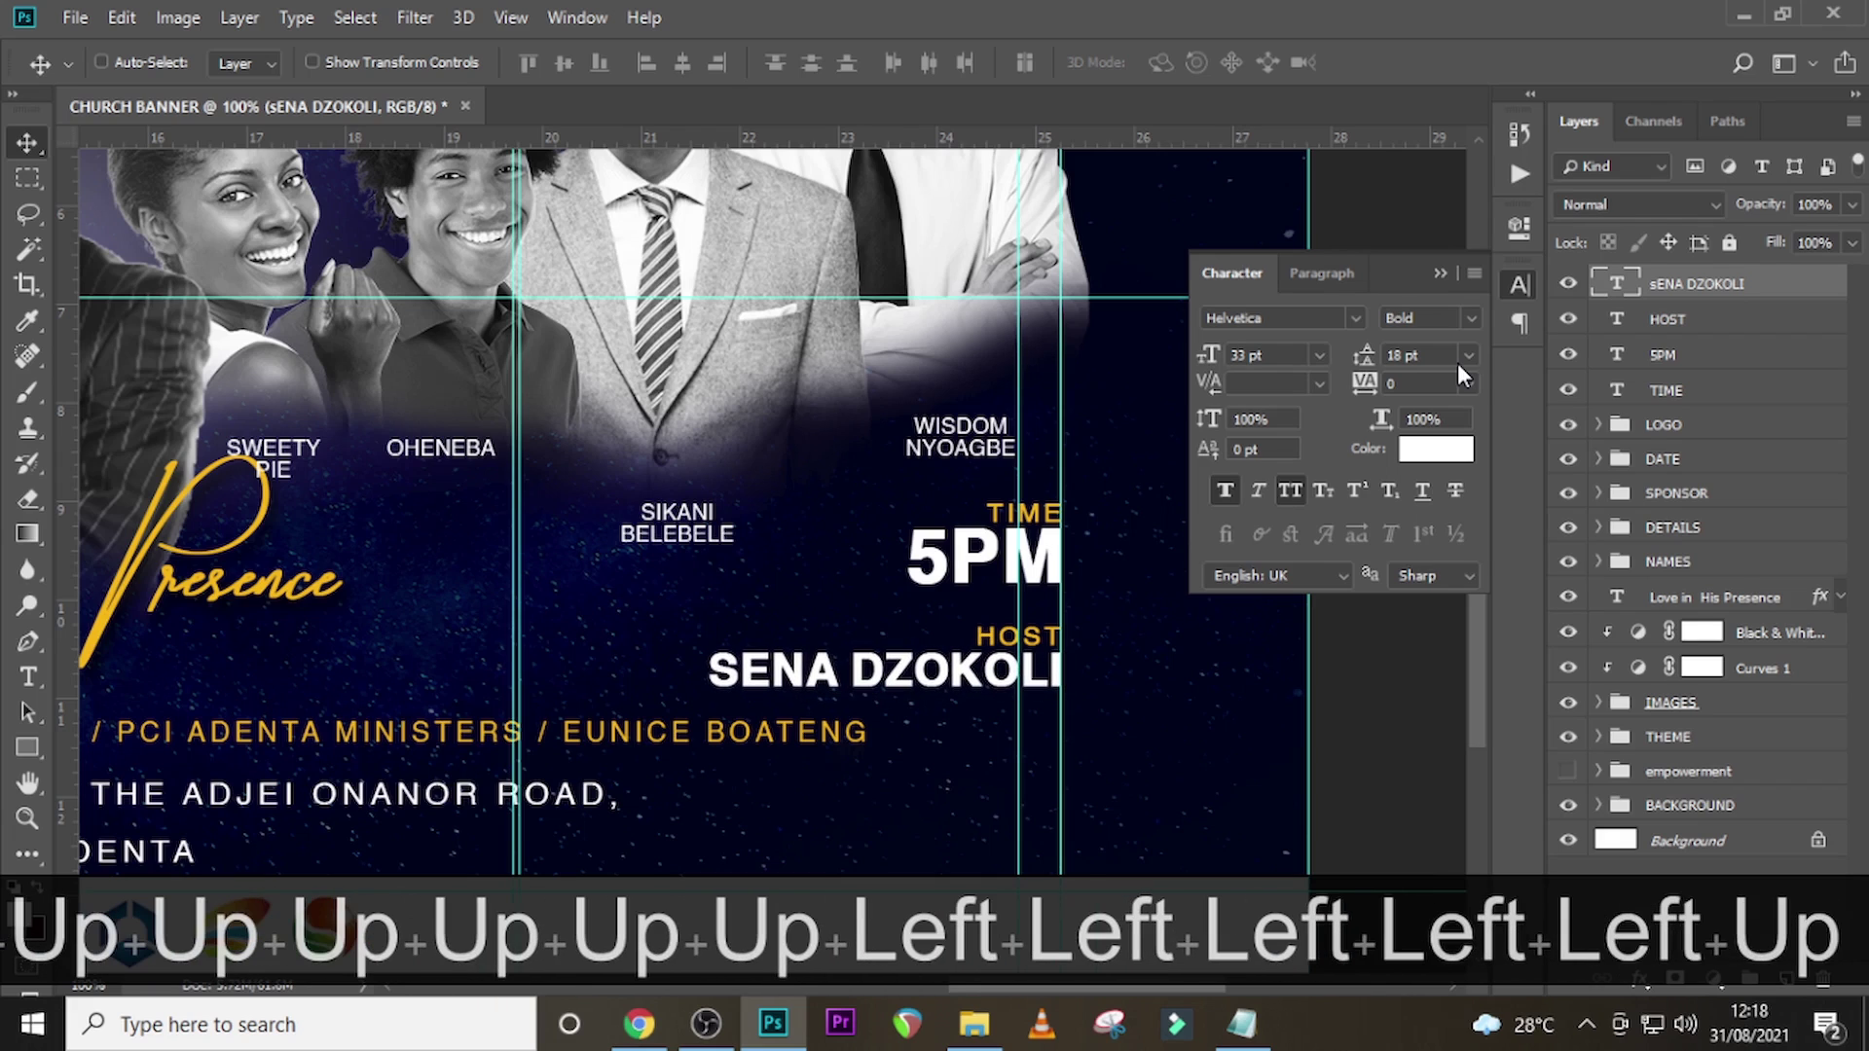
key(ctrl+h)
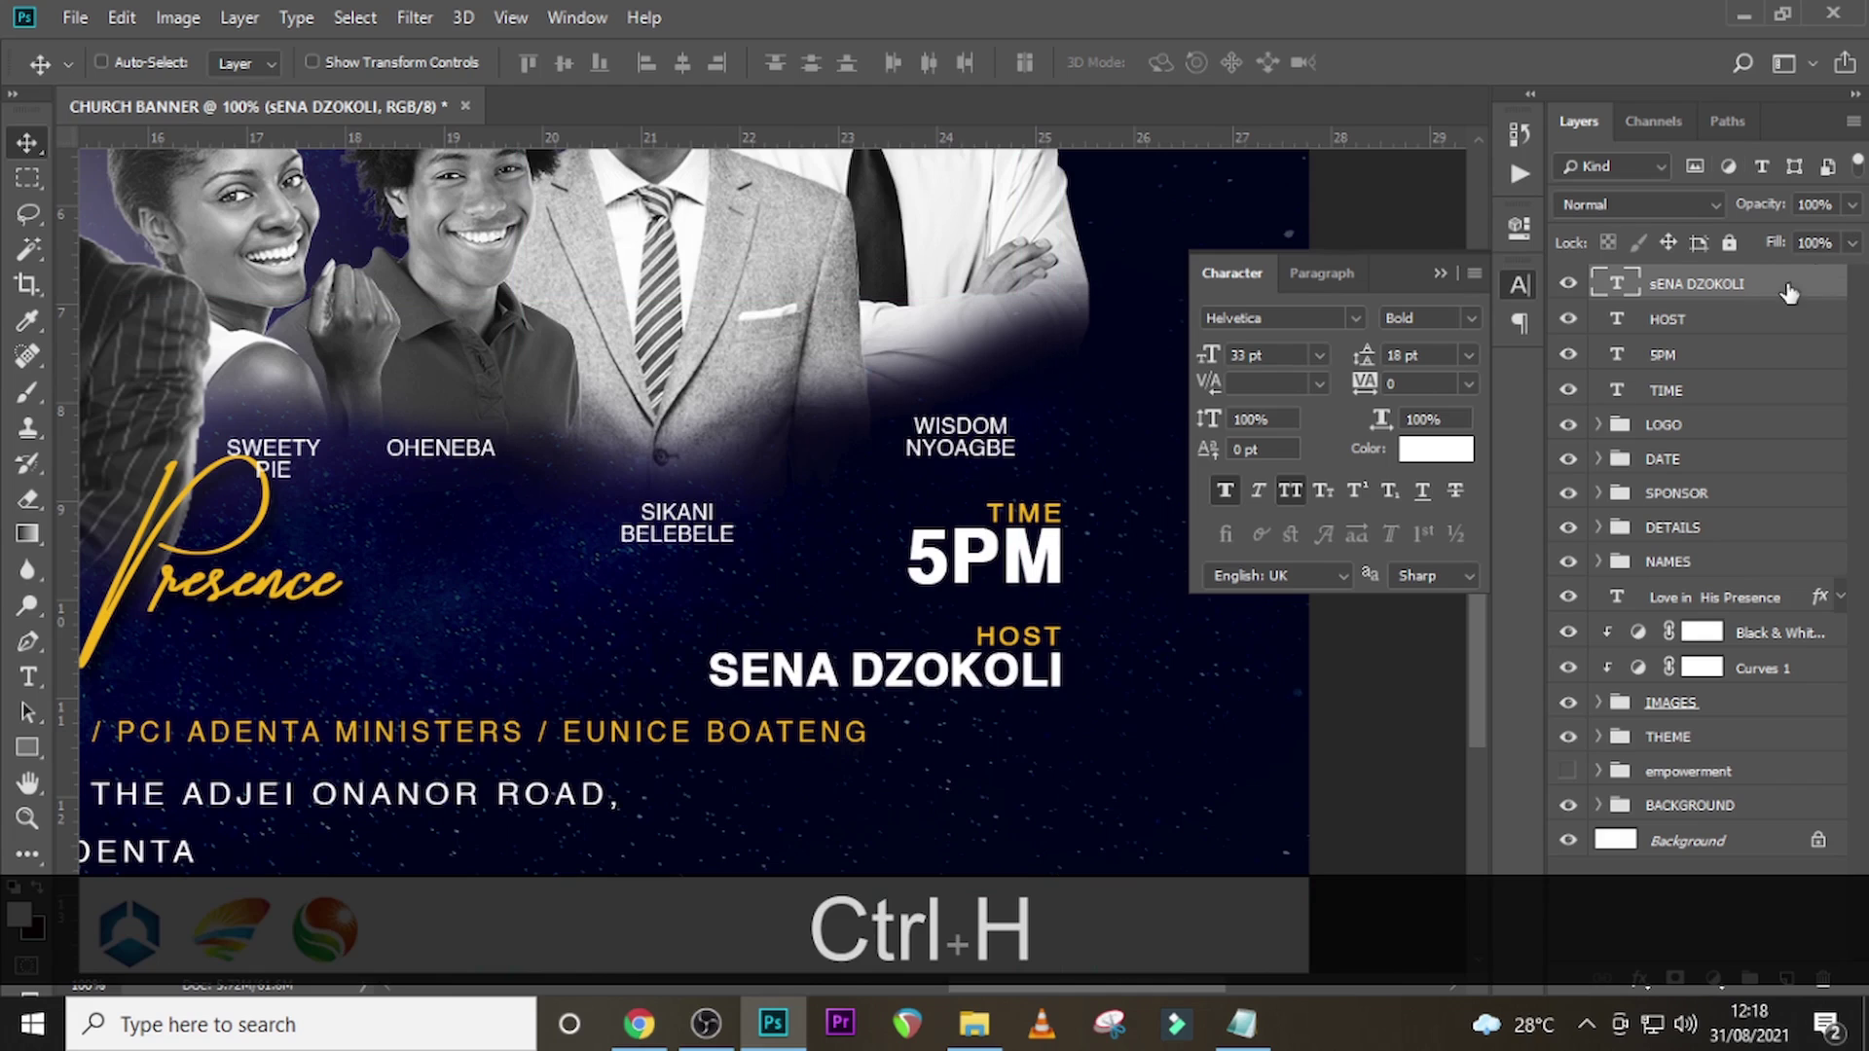
- Group the host's name, HOST, 5PM and TIME layers and name the group TIME / HOST
ctrl+click(1674, 320)
ctrl+click(1674, 354)
ctrl+click(1676, 389)
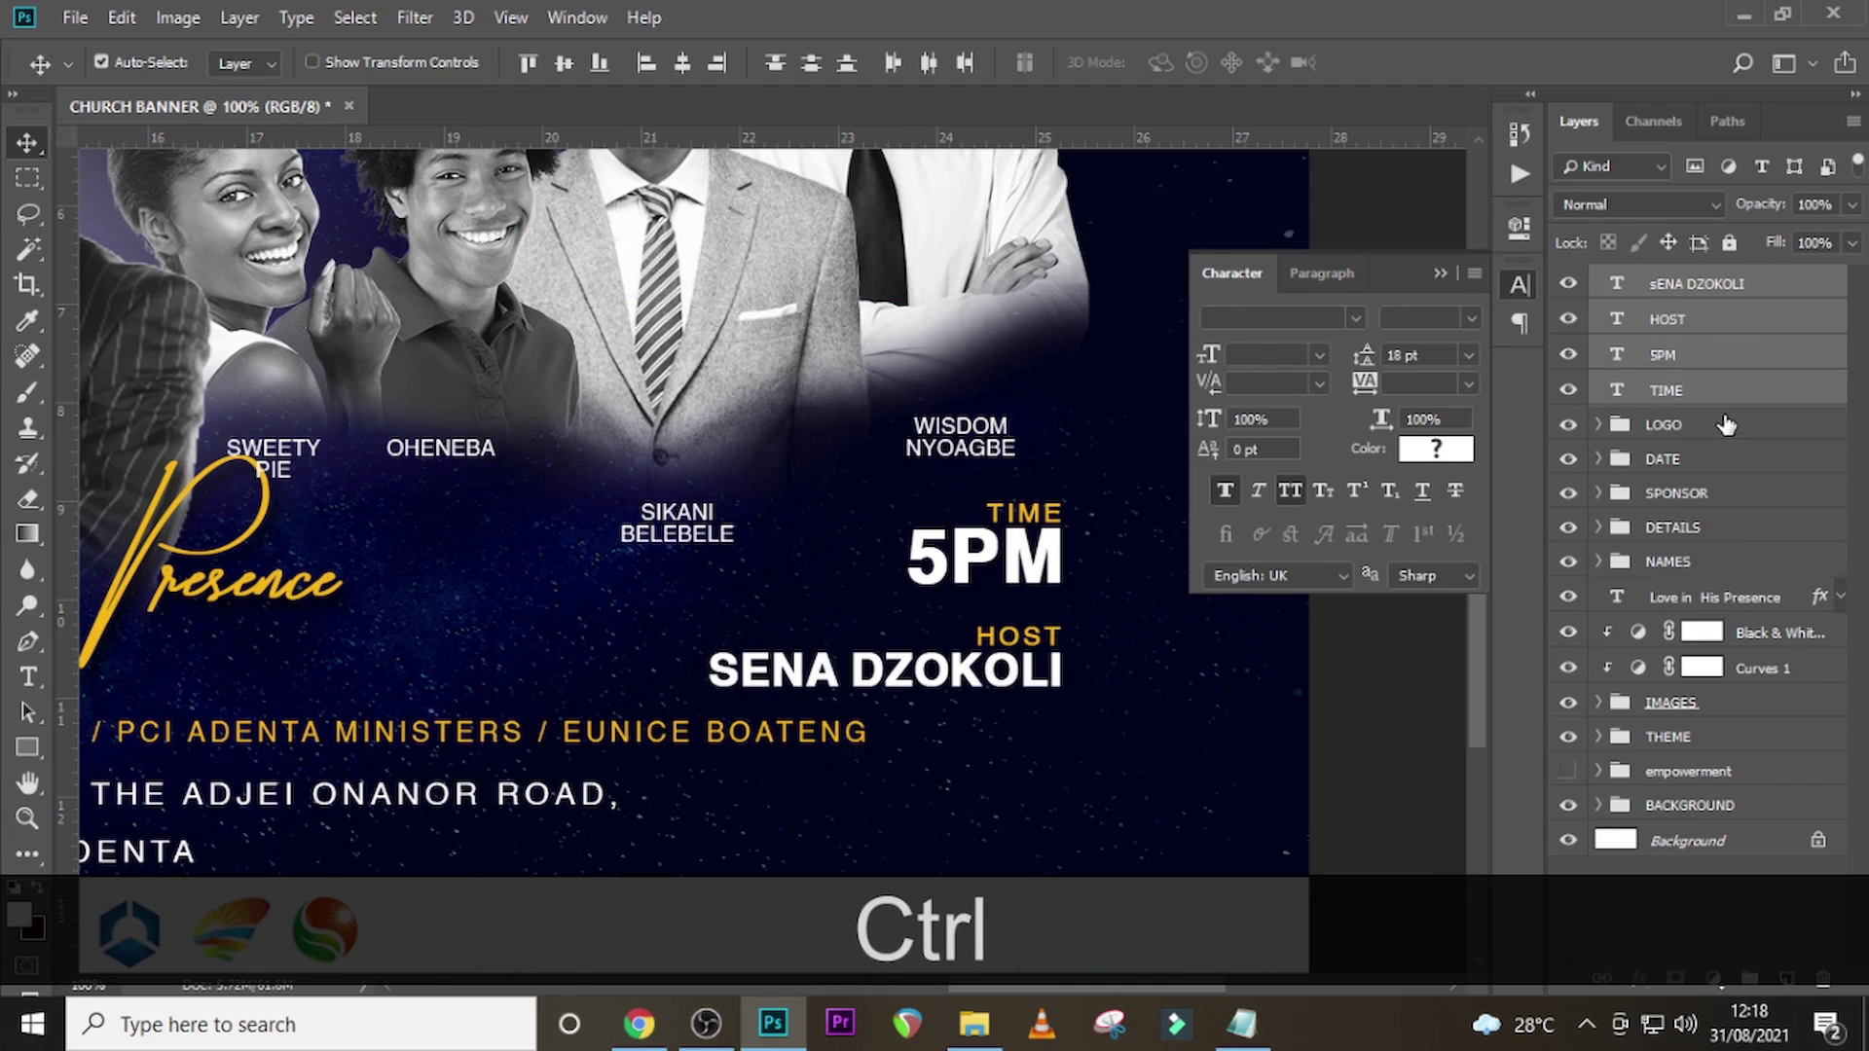
key(ctrl+g)
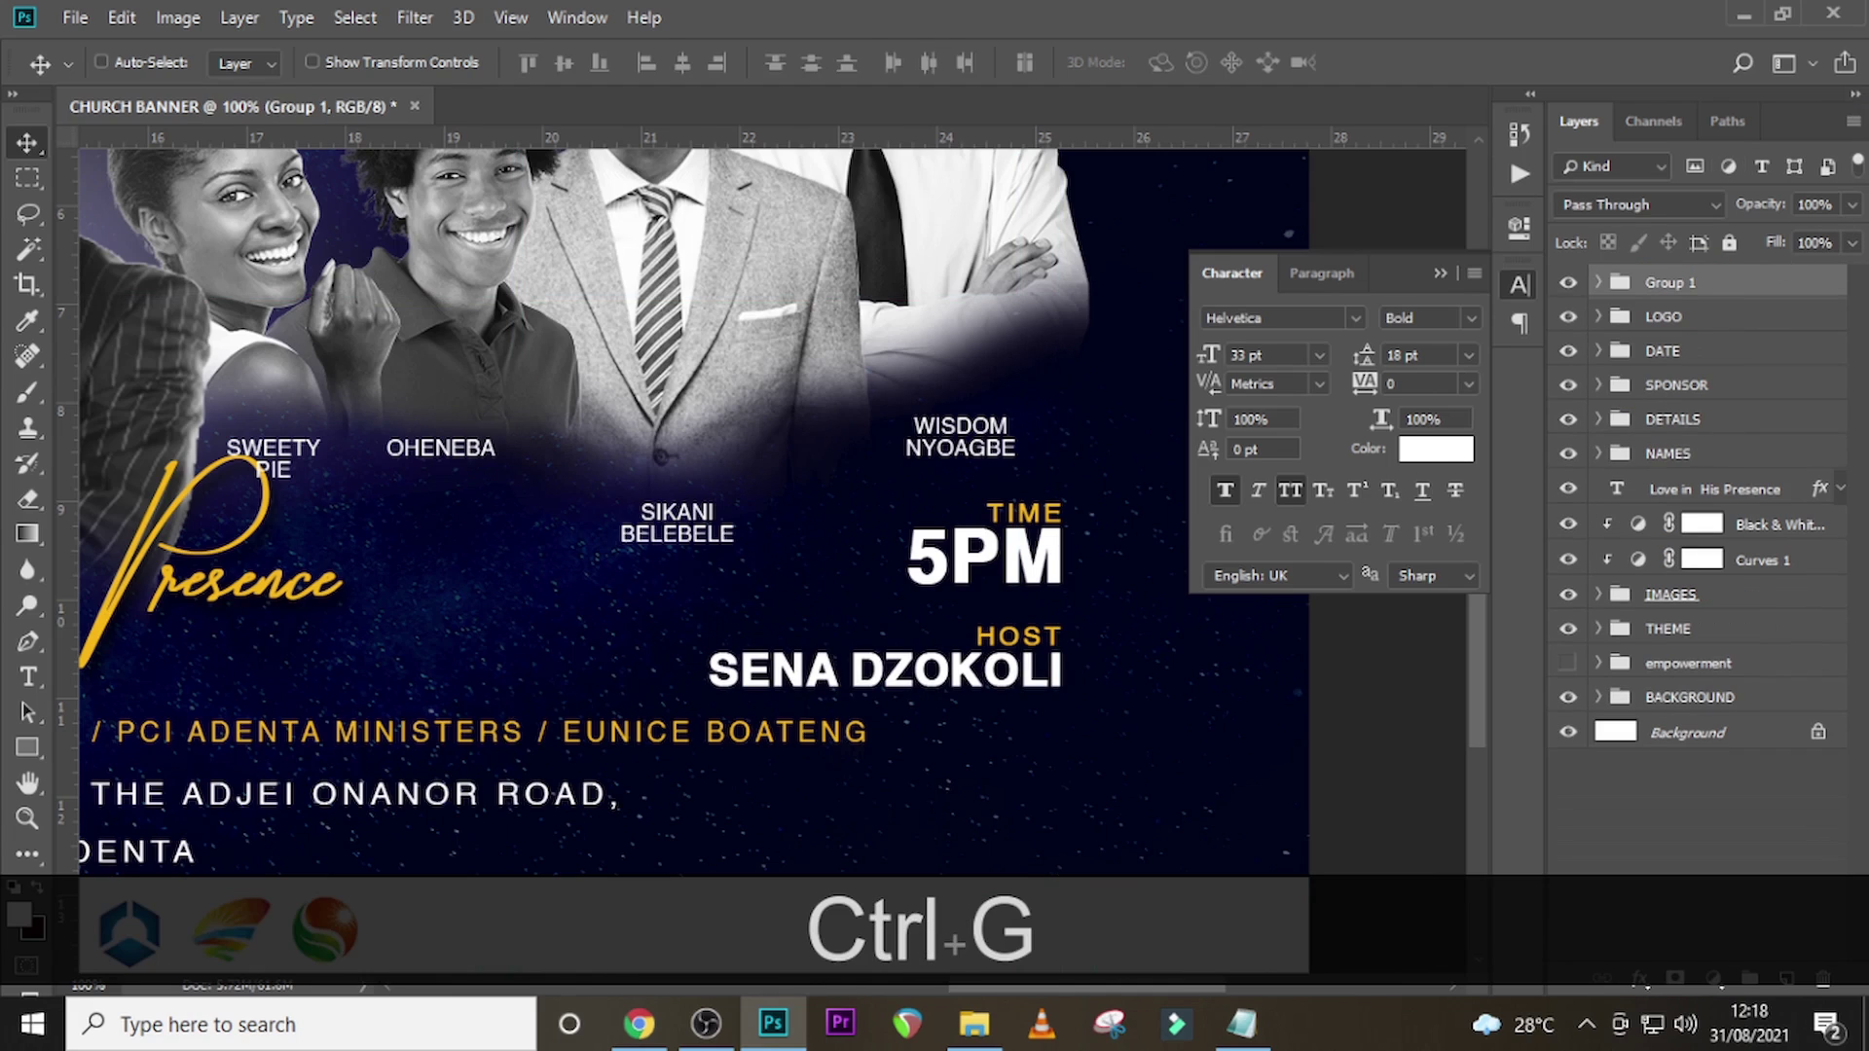
double_click(1670, 283)
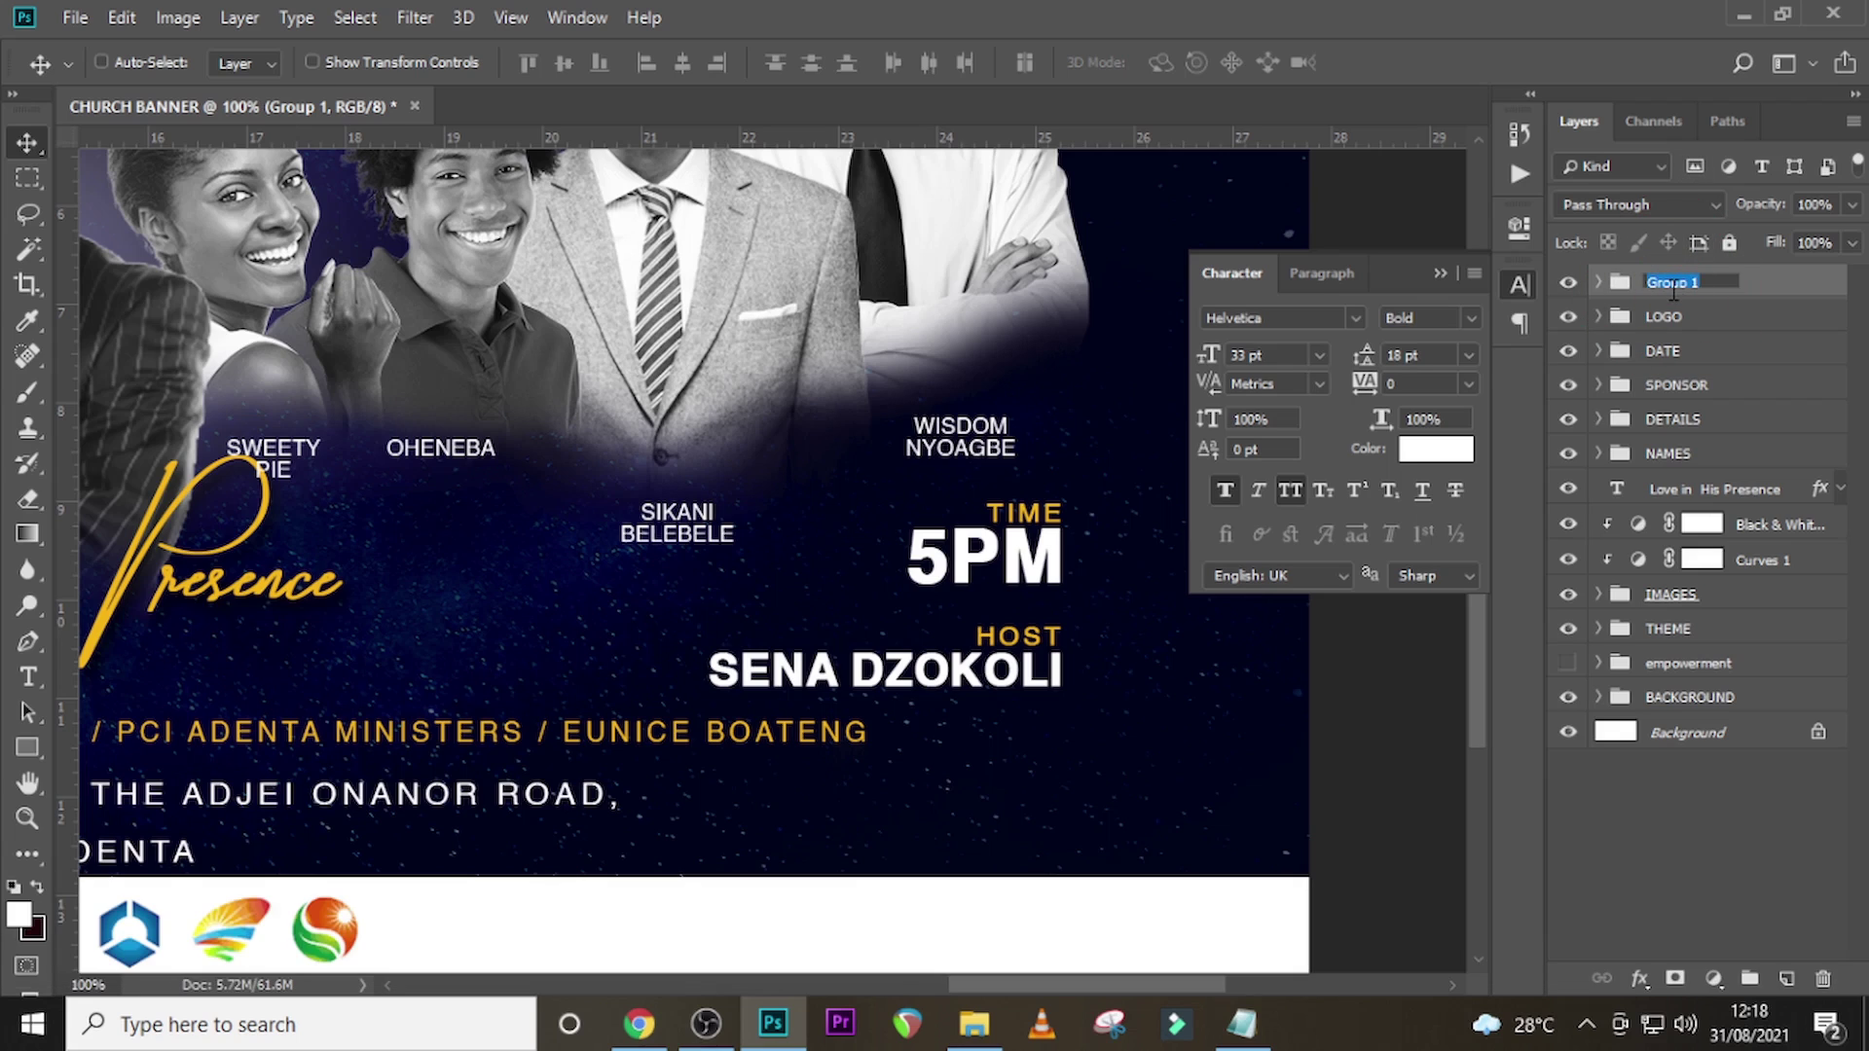
text(TIME)
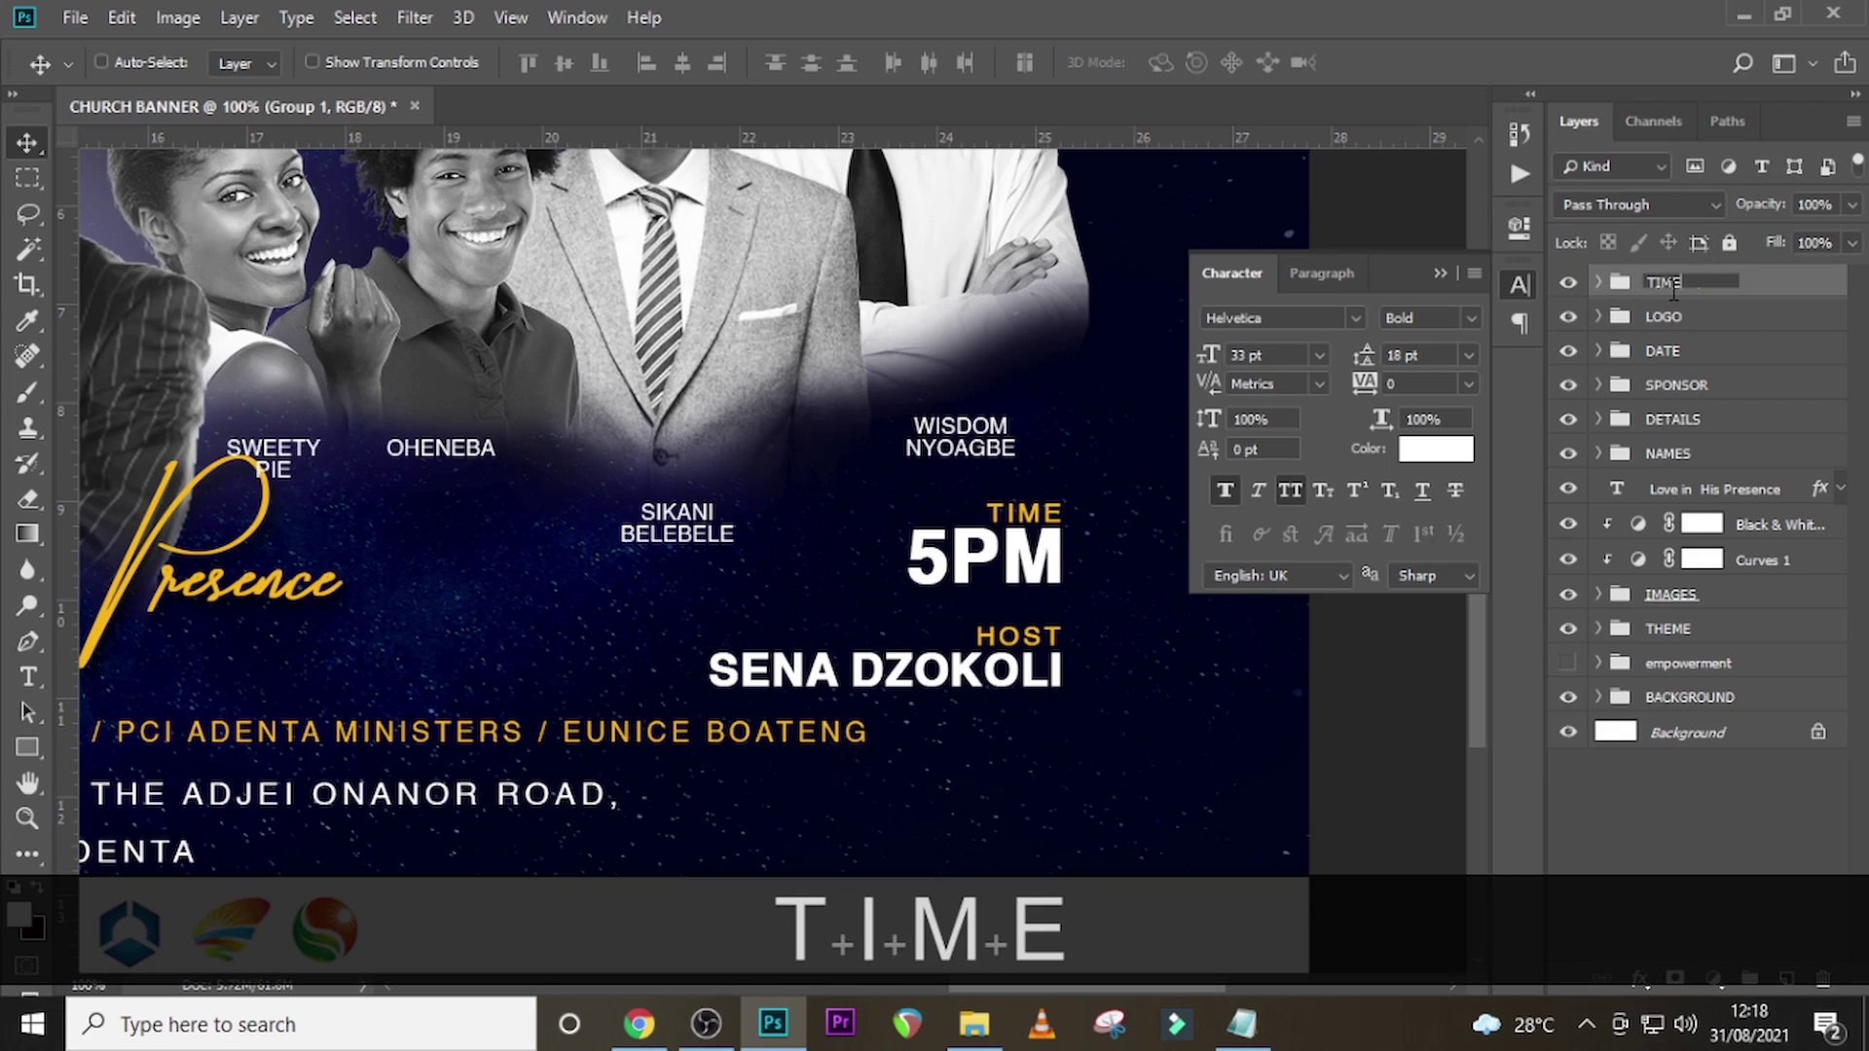
text( / HOST)
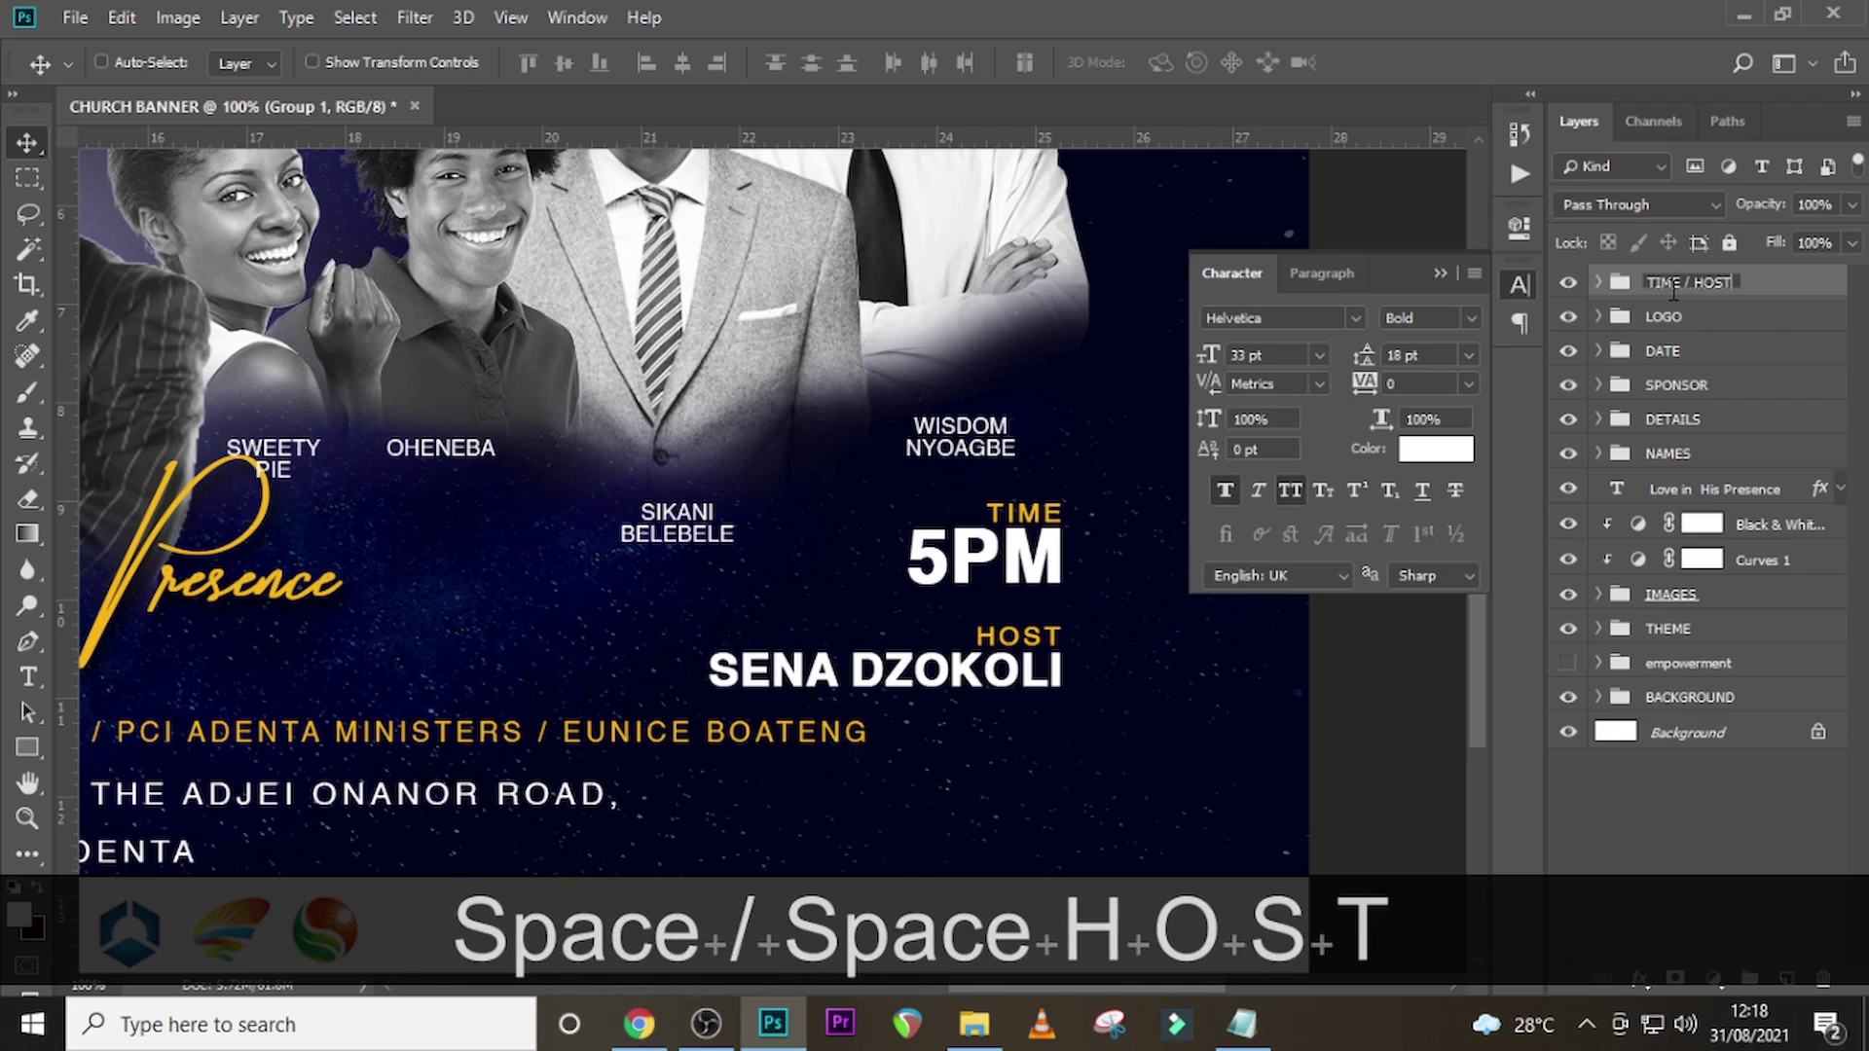
- Finish naming the new group TIME / HOST and fit the whole banner in view
key(Return)
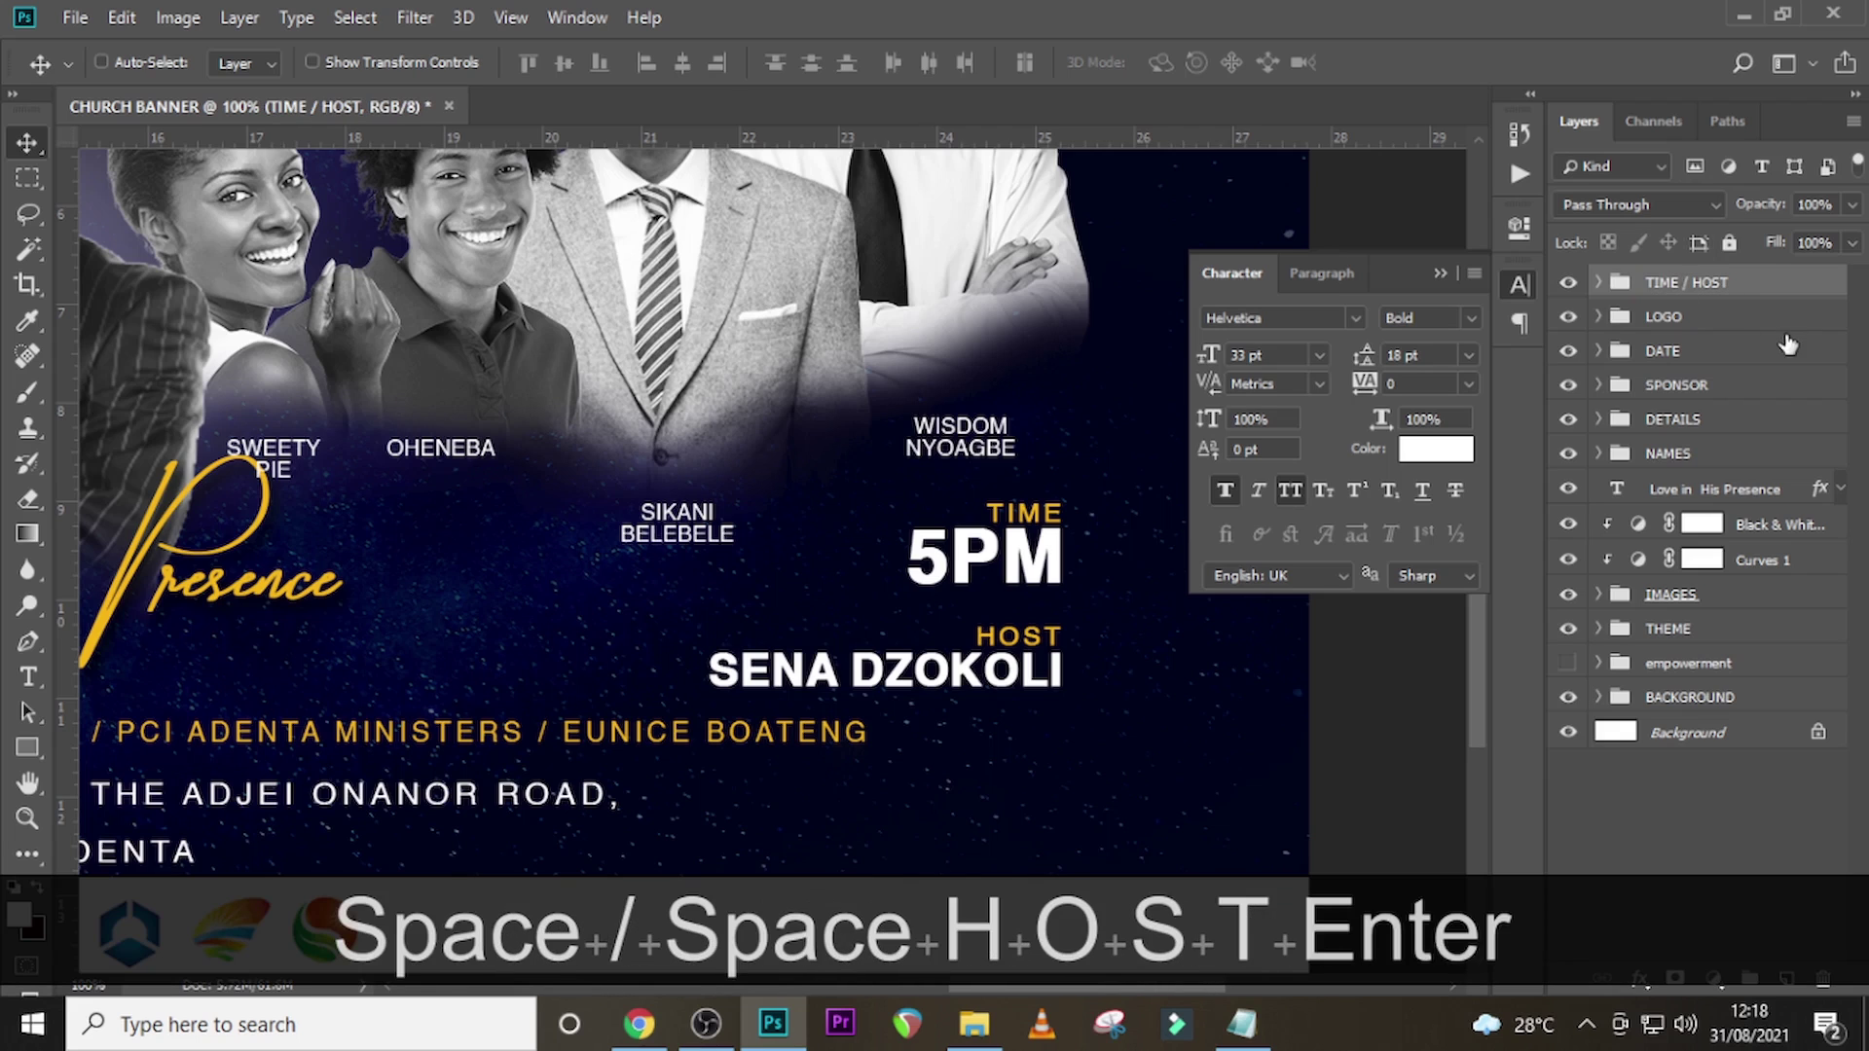
click(1442, 277)
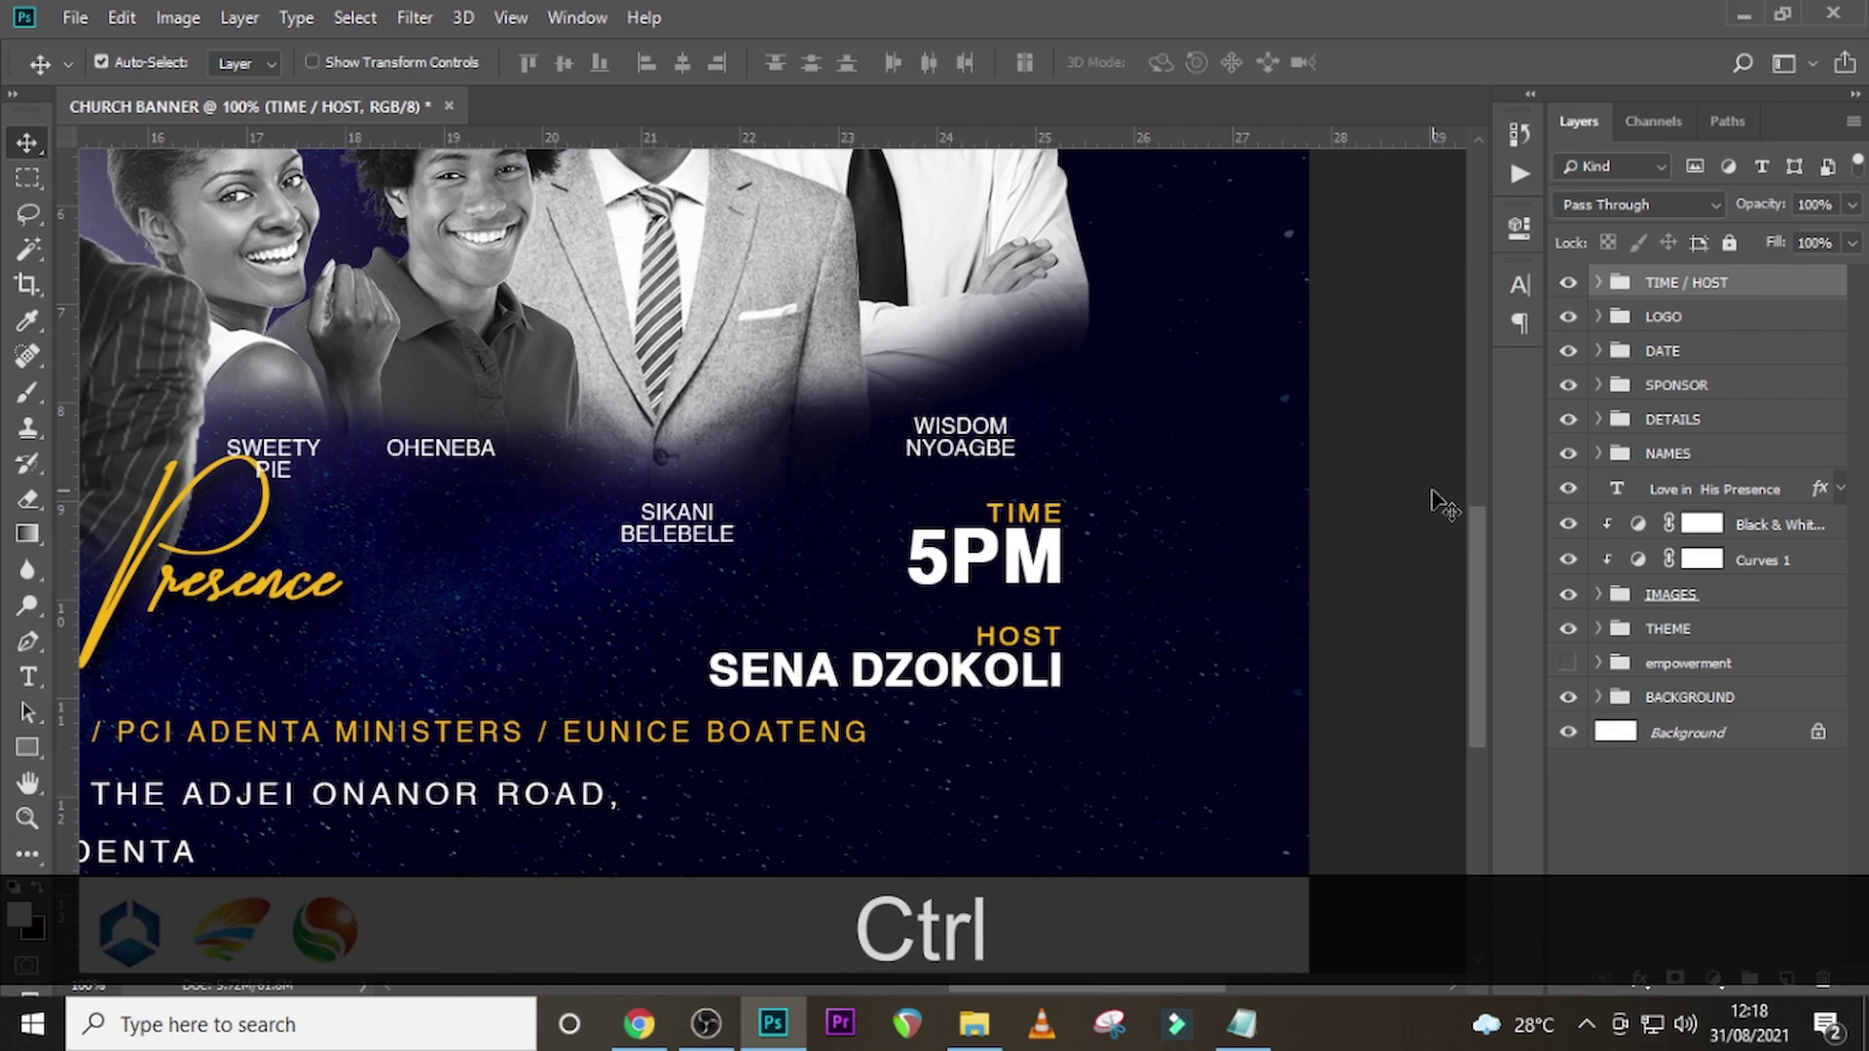
key(ctrl+0)
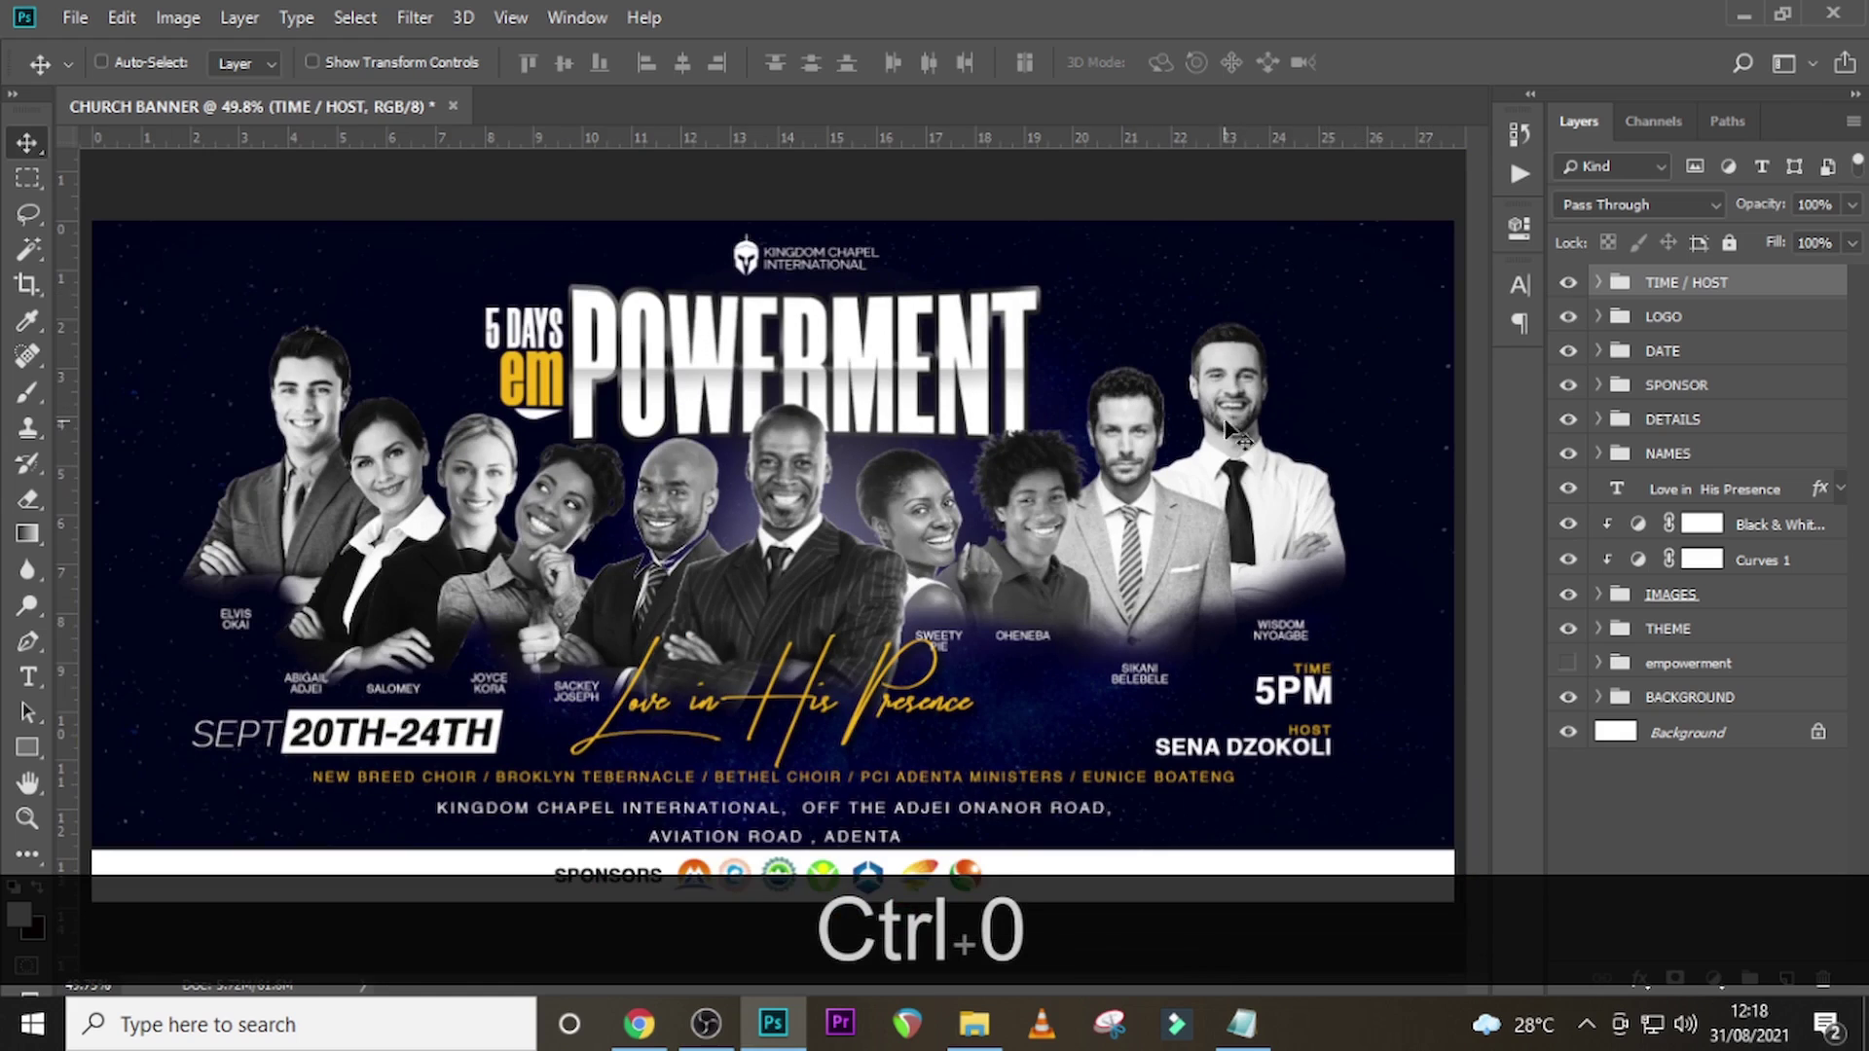
- Nudge the HOST label and the host's name together slightly up, closer to 5PM
click(1597, 282)
click(1705, 319)
ctrl+click(1693, 354)
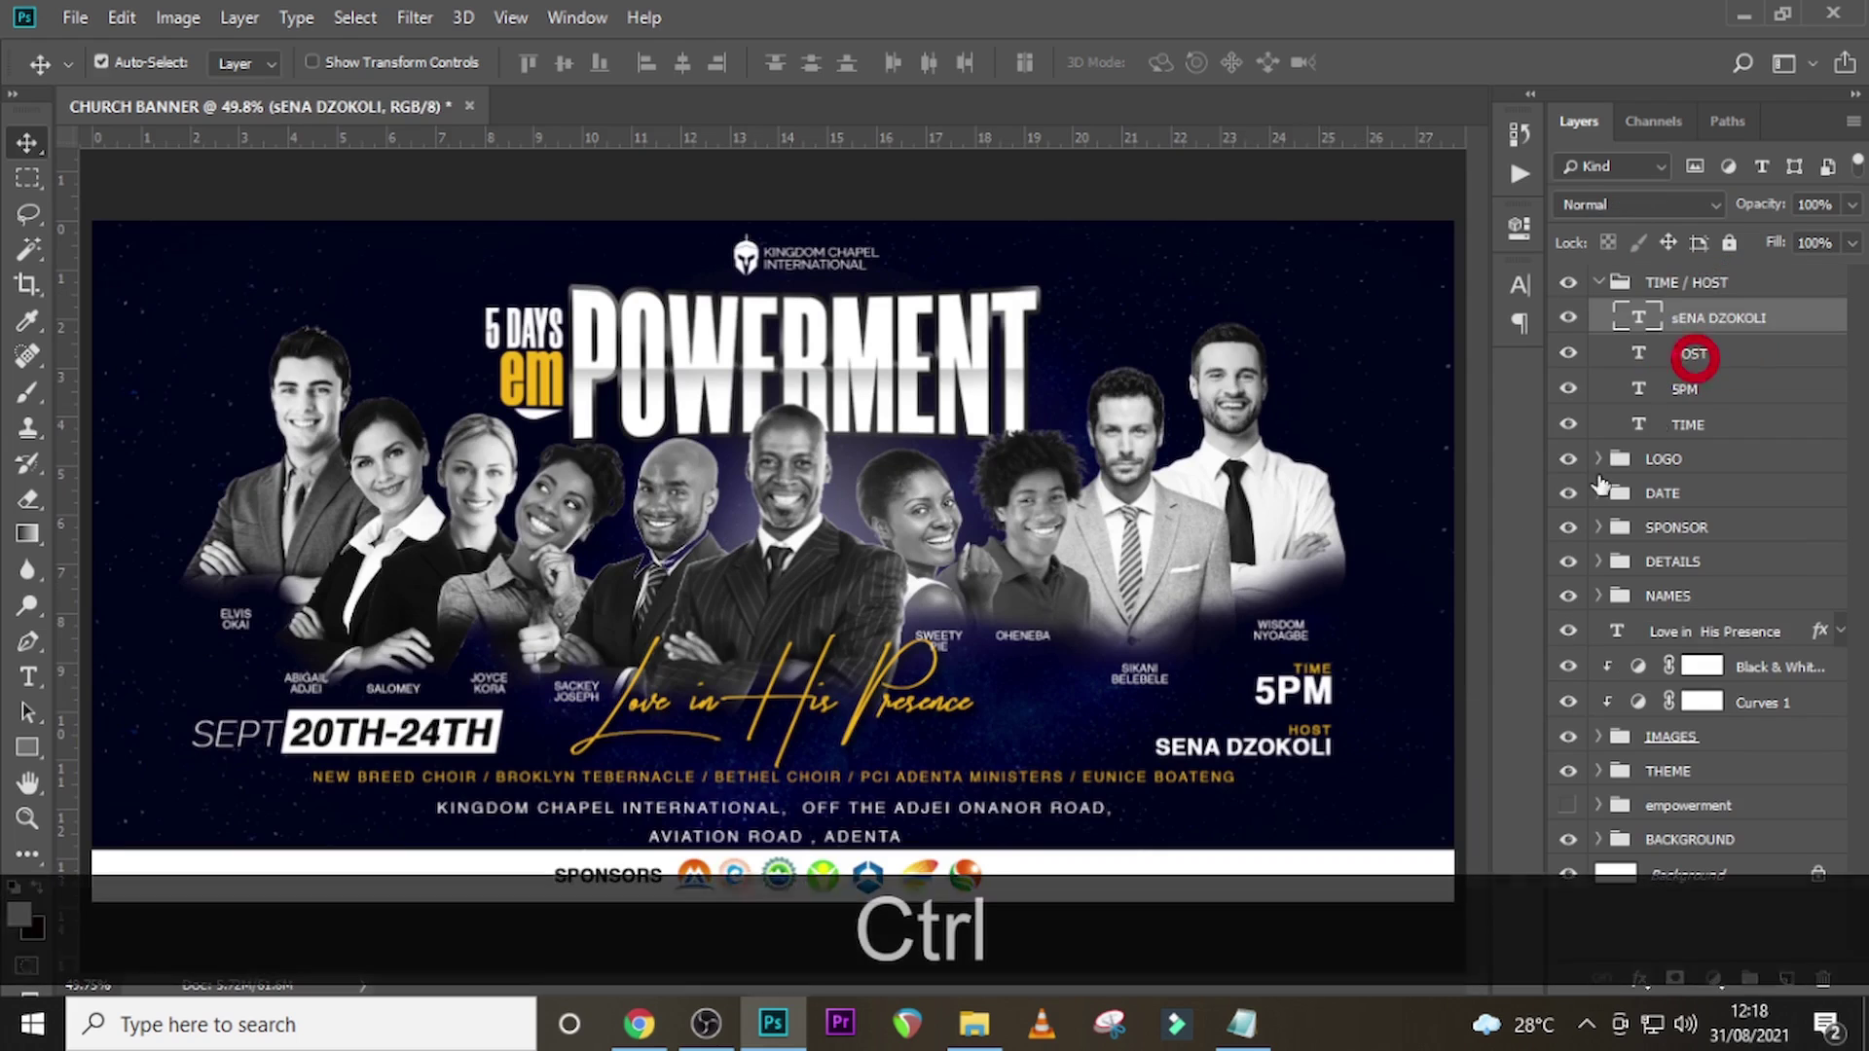
key(ctrl+Up)
key(ctrl+Up)
key(ctrl+Up)
key(ctrl+Up)
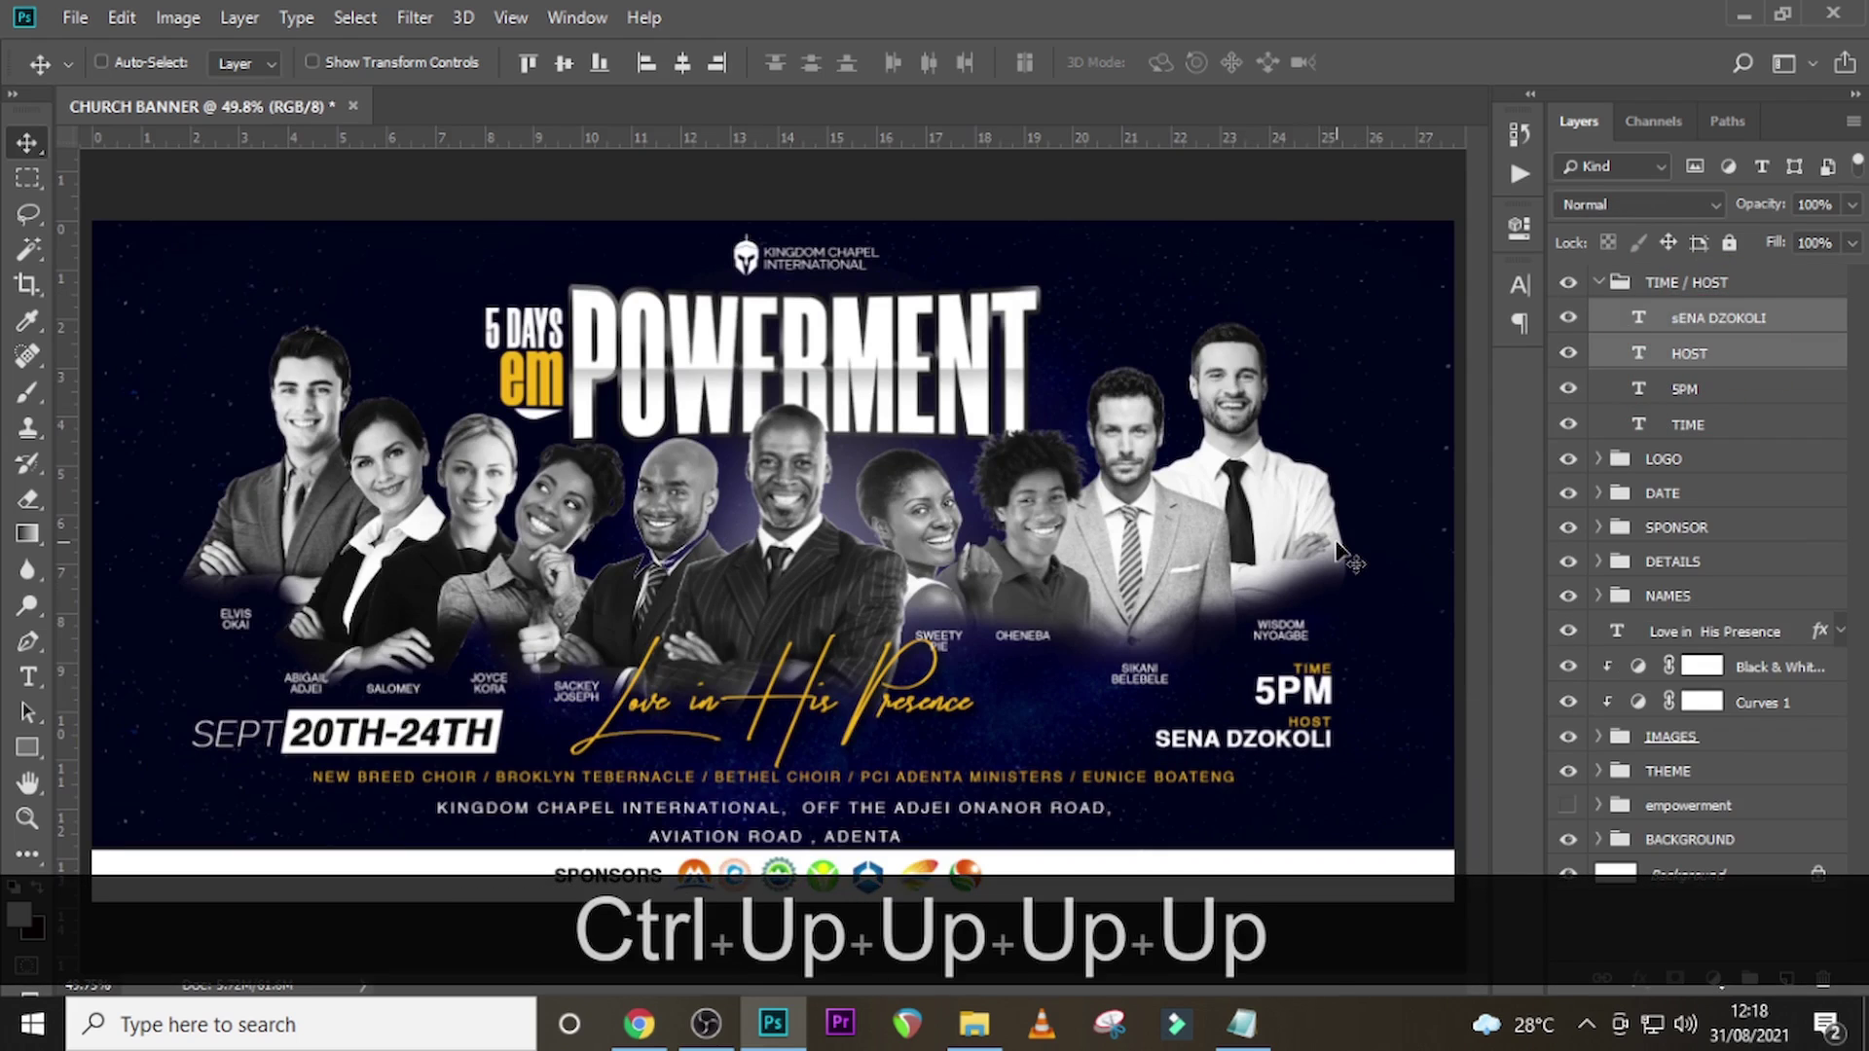
key(Up)
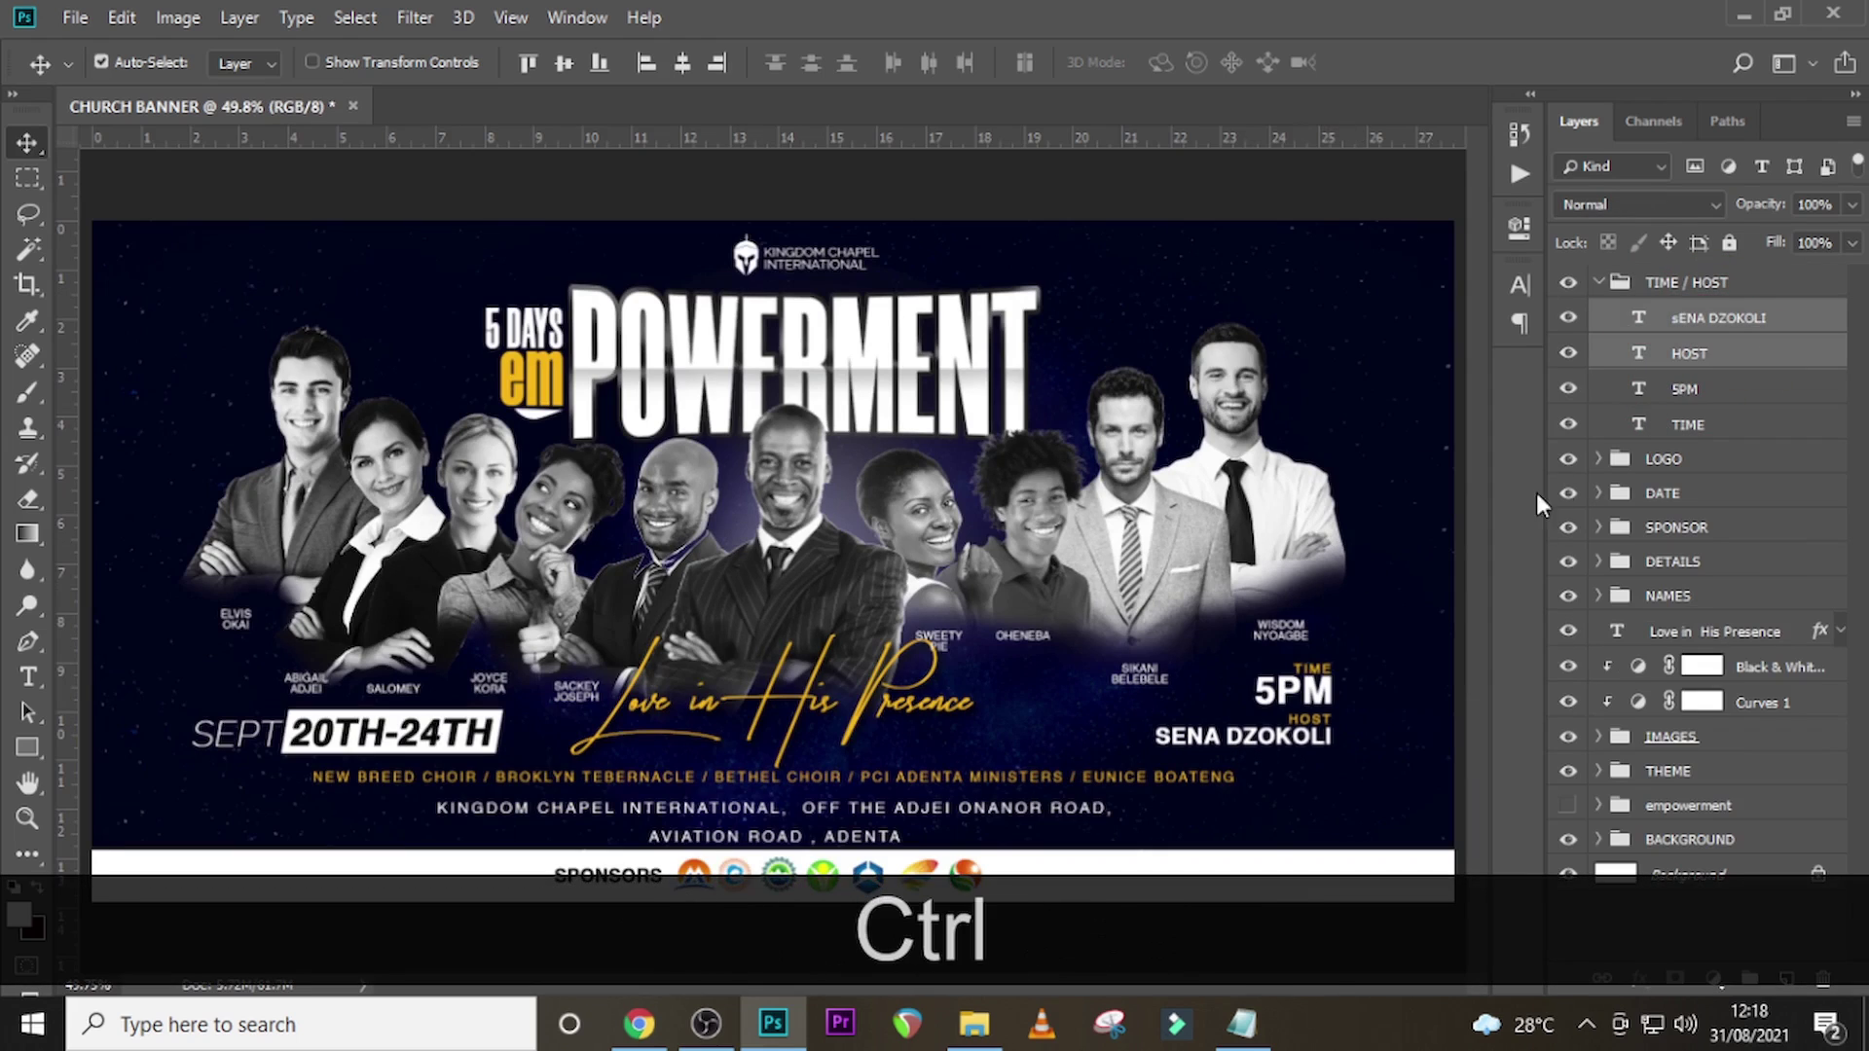
- Nudge the whole TIME / HOST group slightly down and to the right
click(1684, 281)
key(Down)
key(Down)
key(Down)
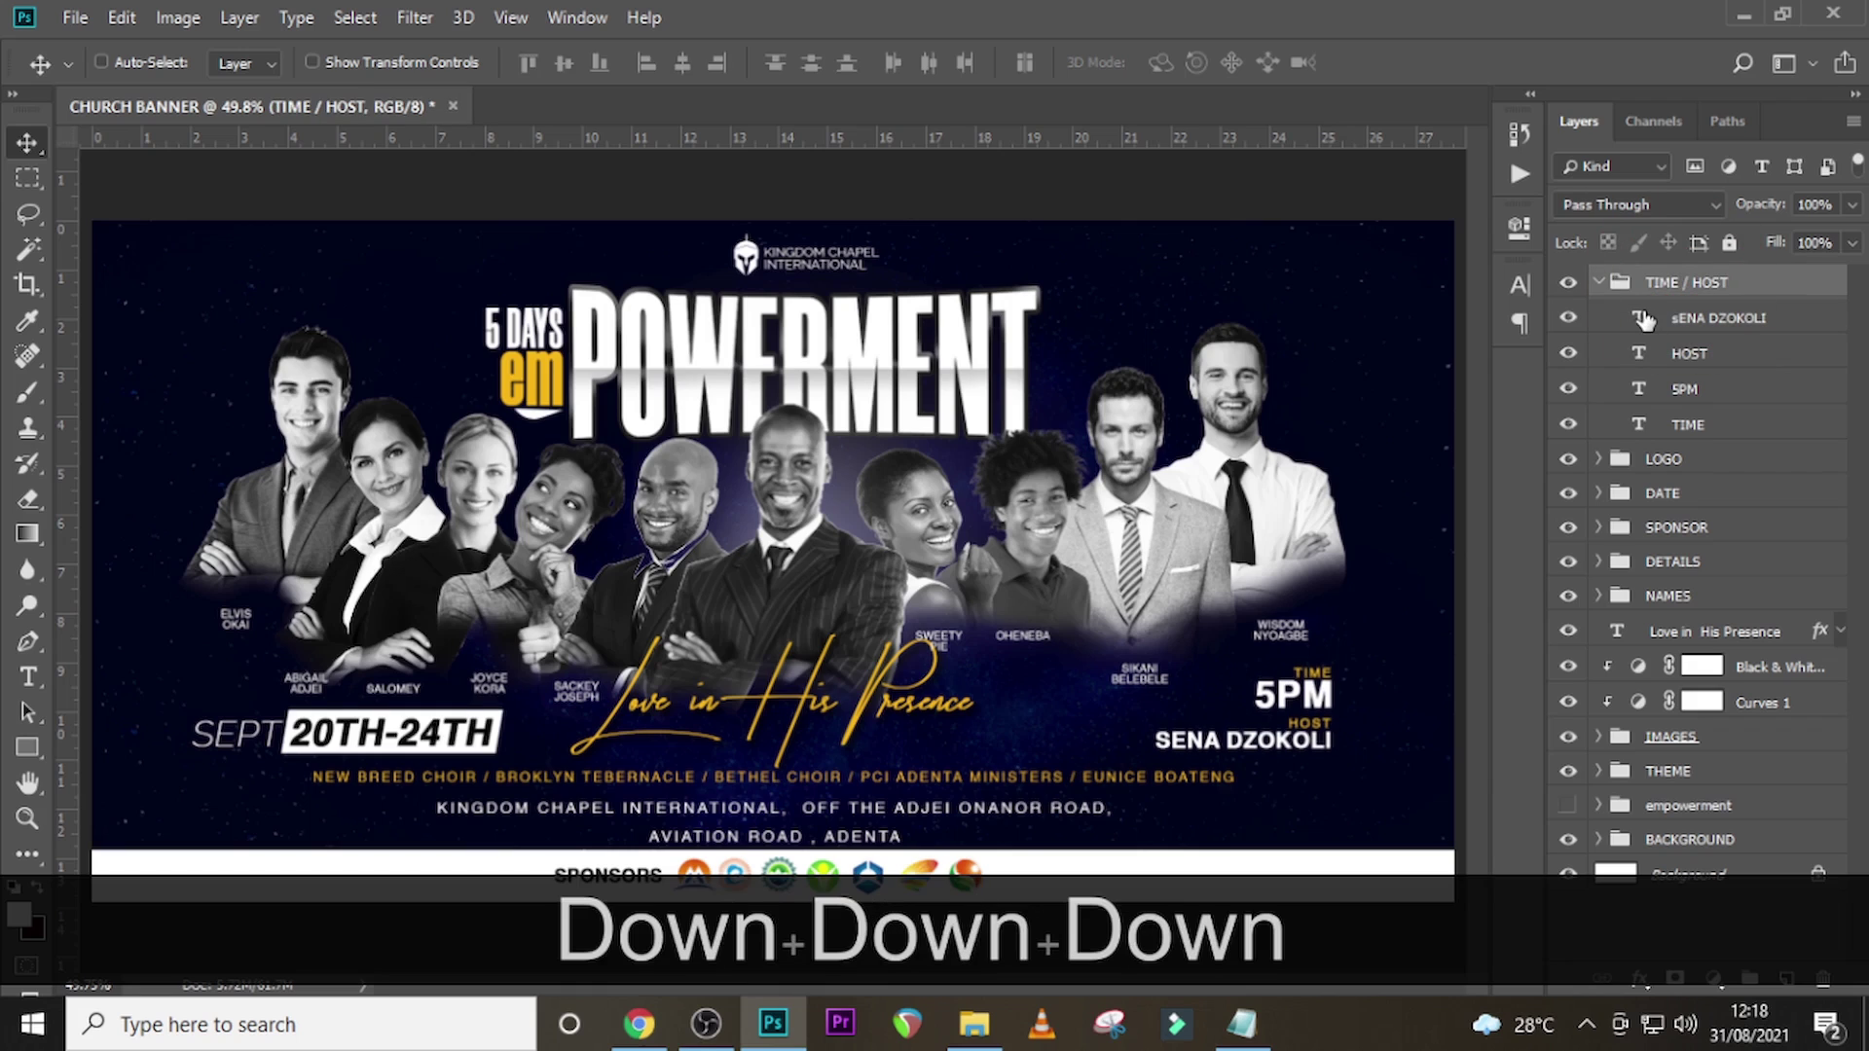
key(Right)
key(Right)
key(Right)
key(Right)
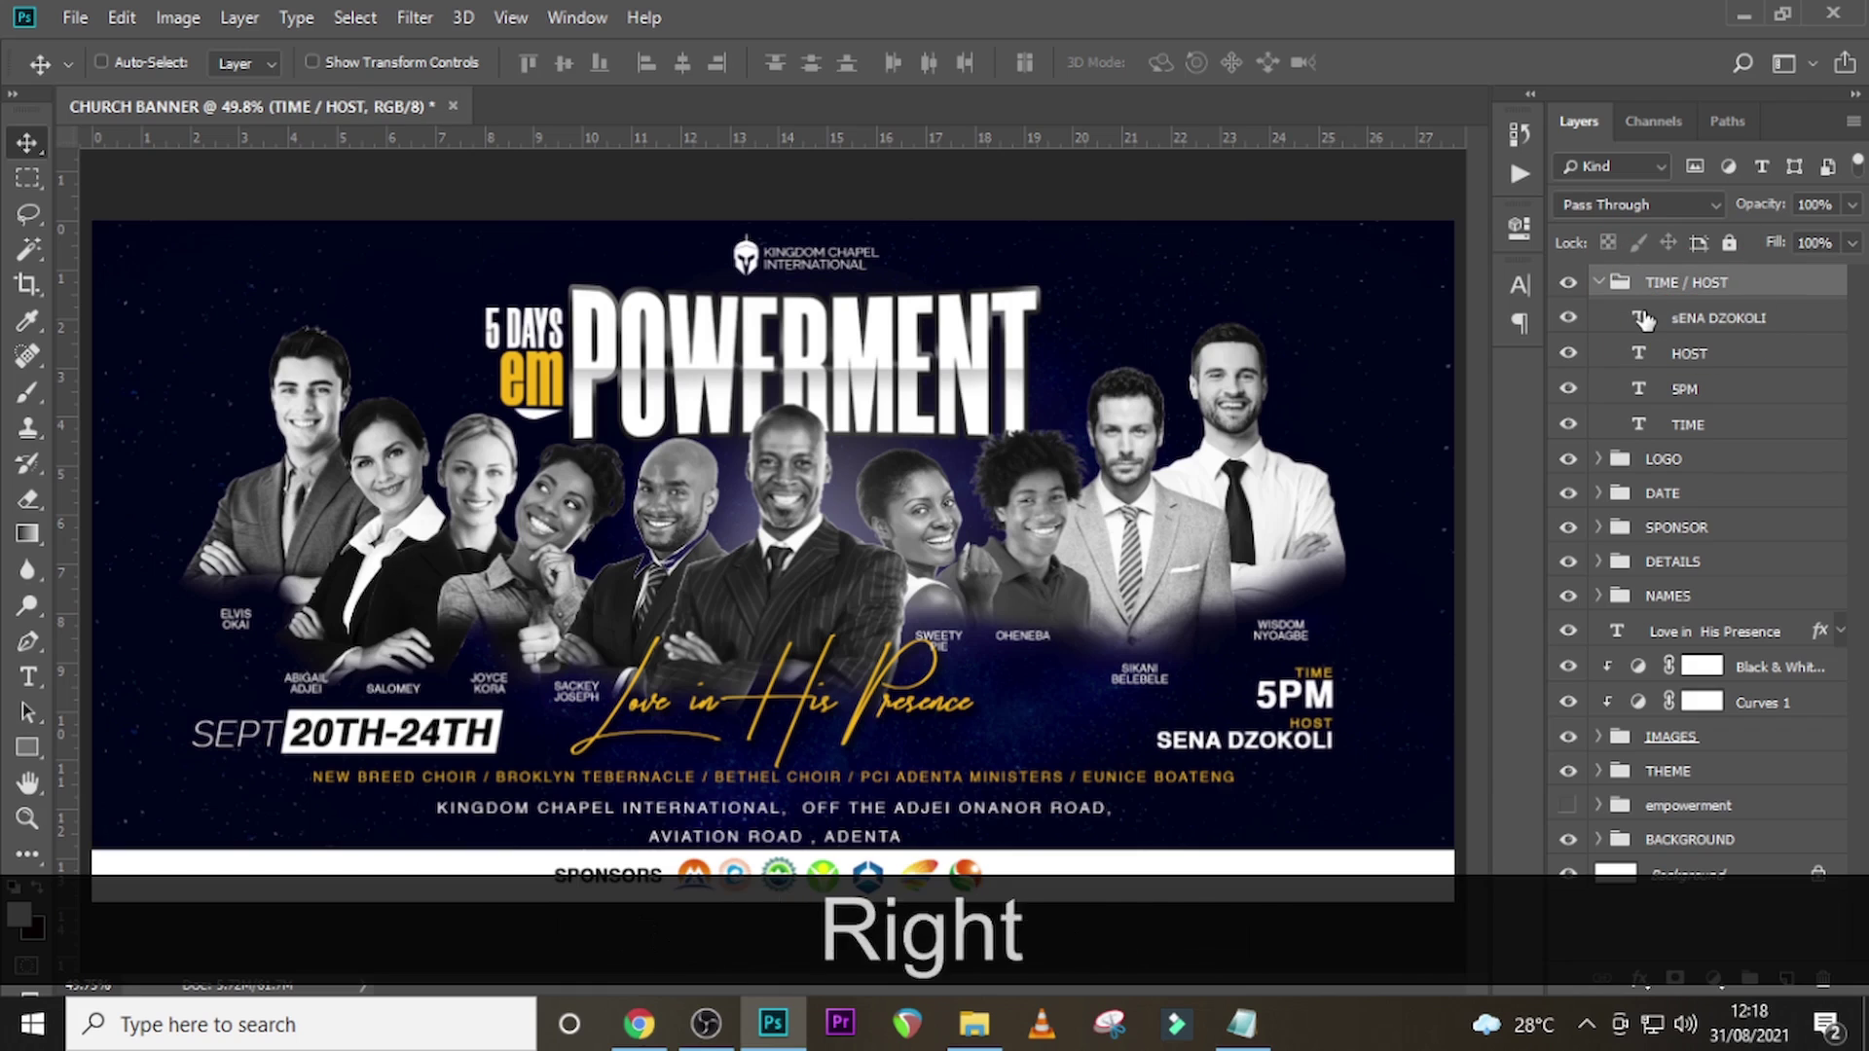